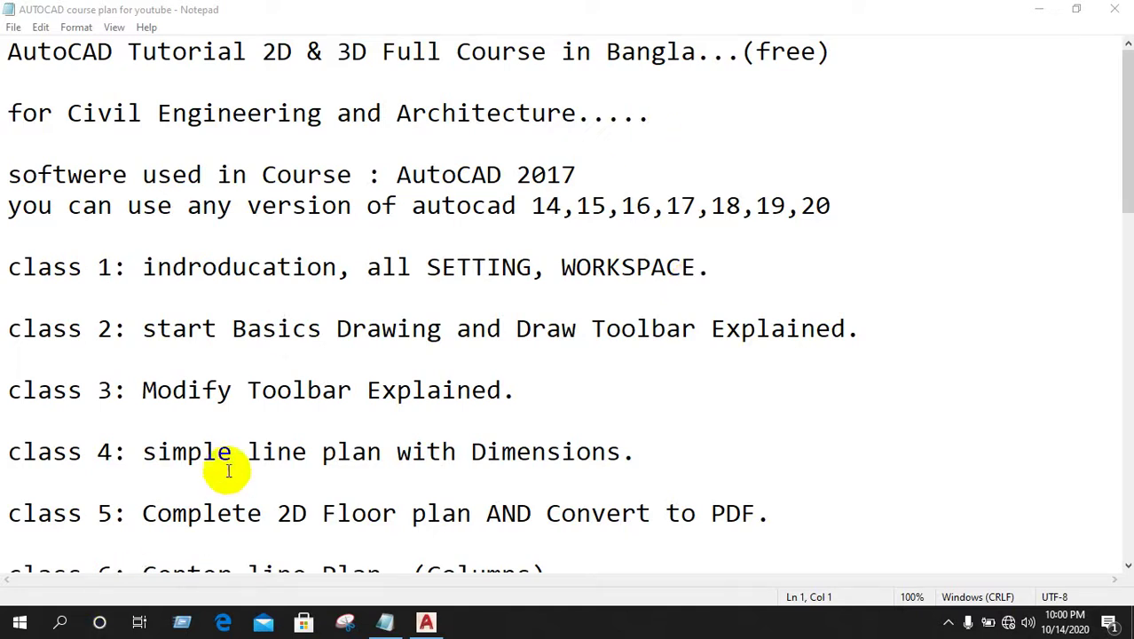
Copy the words 'stair design' from the class 10 line of the course plan
scroll(228, 468, down, 3)
scroll(233, 473, down, 1)
scroll(235, 482, down, 3)
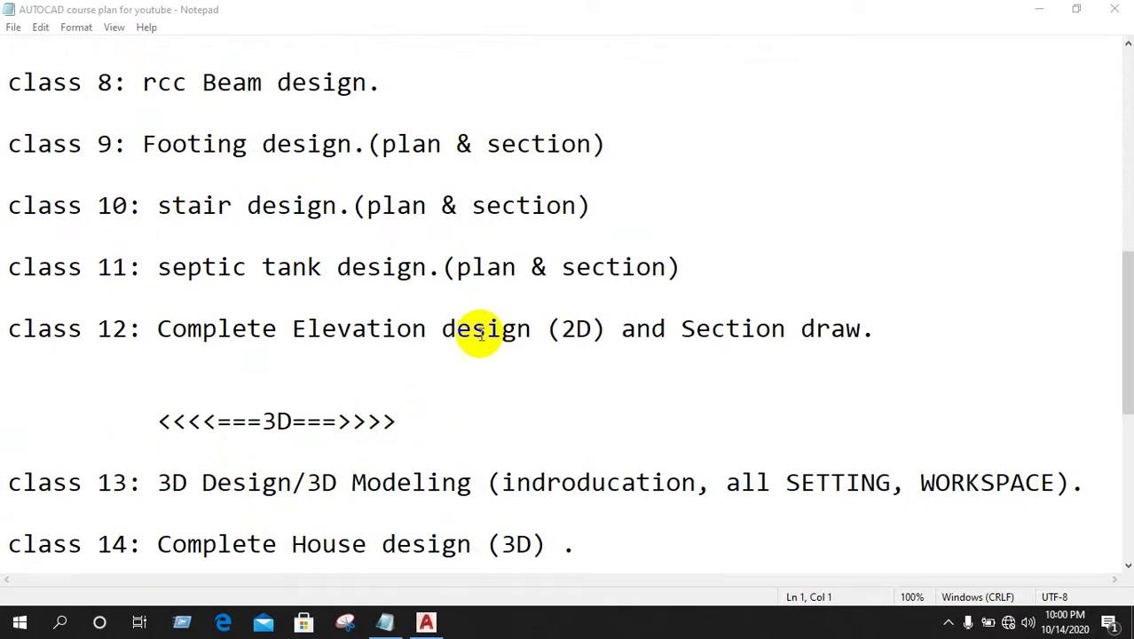
scroll(405, 362, down, 2)
scroll(395, 426, up, 3)
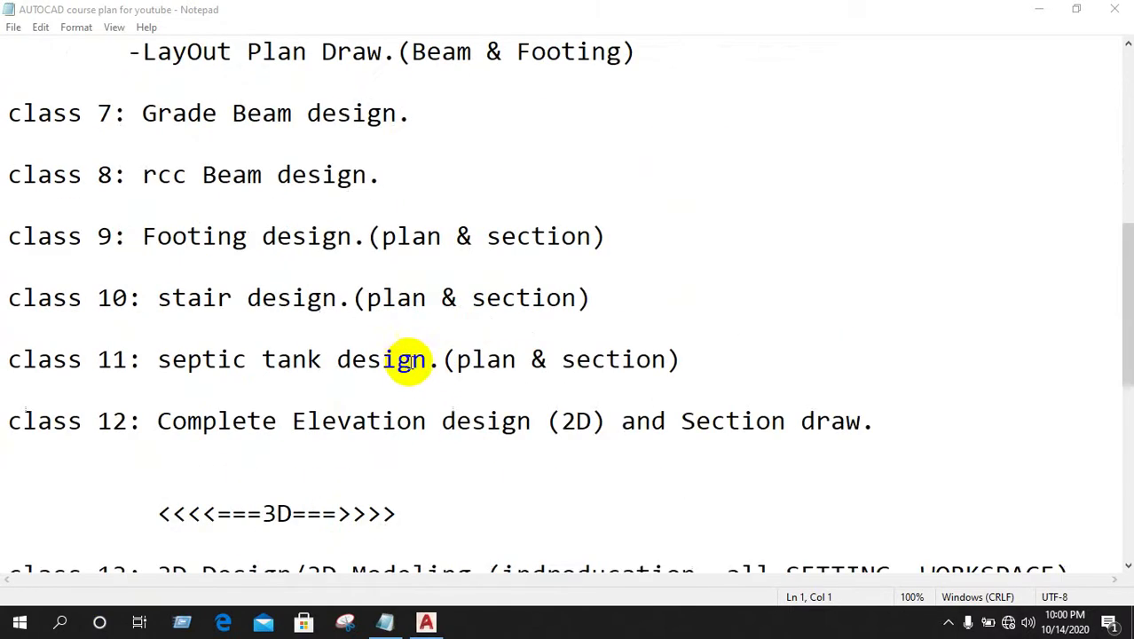
scroll(457, 288, down, 1)
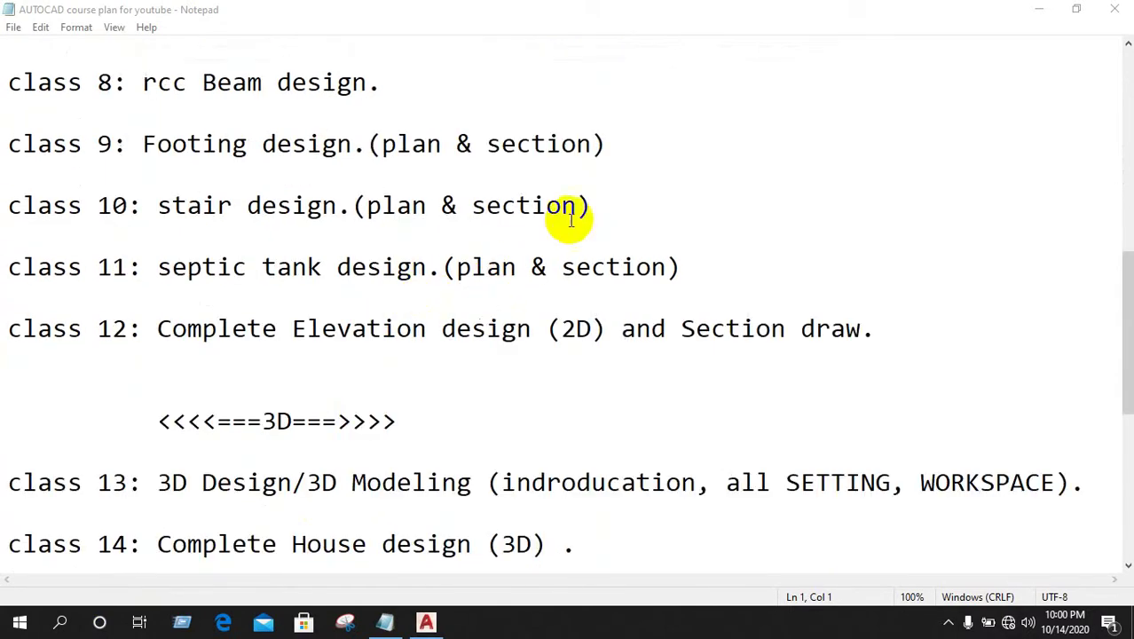
click(428, 207)
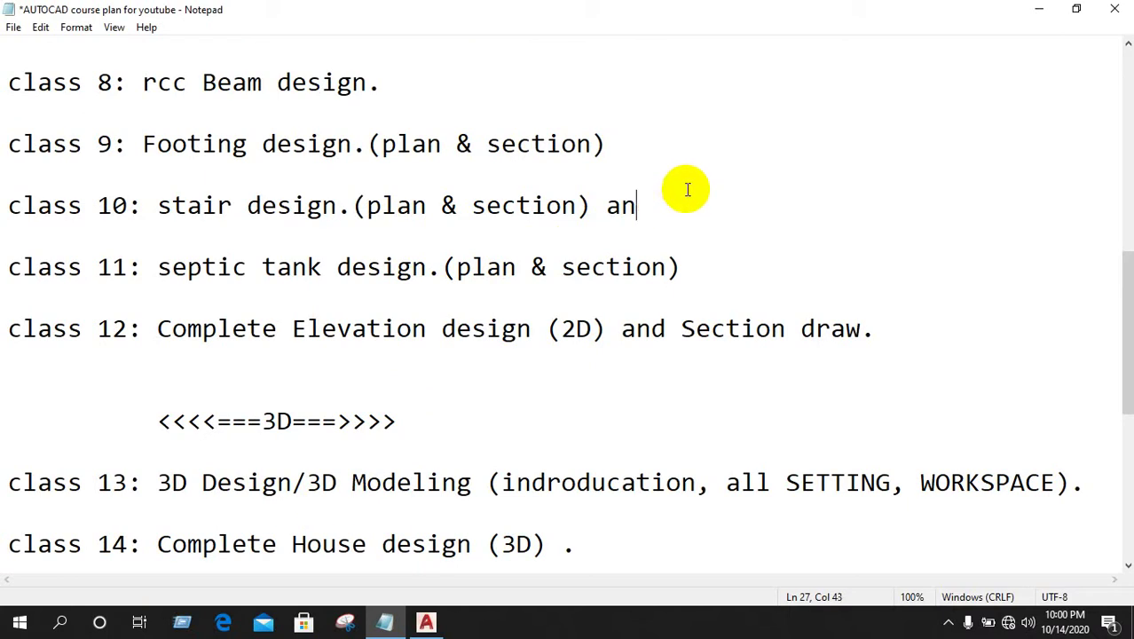
key(BackSpace)
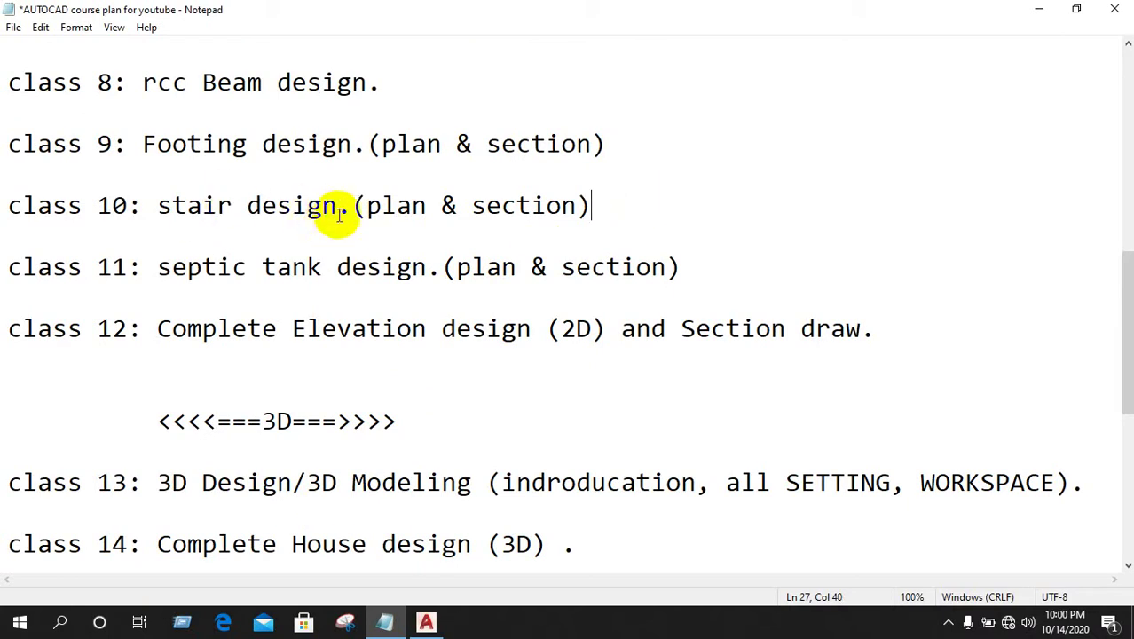
mouse_move(338, 213)
mouse_down()
mouse_move(229, 223)
mouse_move(188, 208)
mouse_up()
right_click(201, 203)
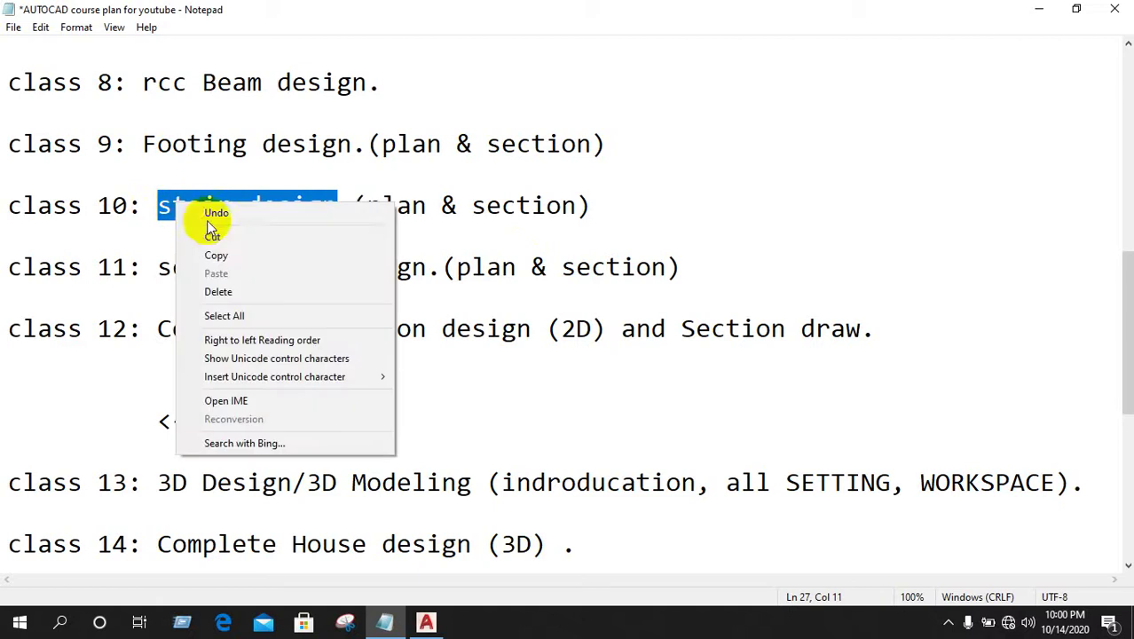
click(222, 255)
Paste 'stair design' into class 15 with '3d,' so it reads '3dstair design, 3D Building rendering…'
scroll(302, 297, down, 2)
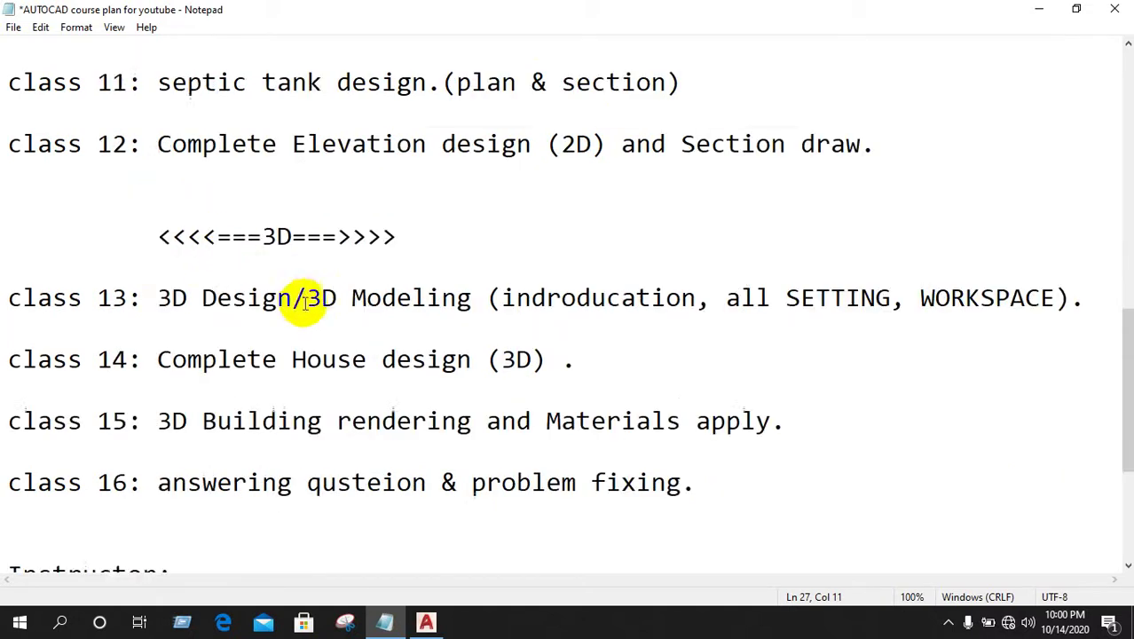
scroll(298, 309, down, 1)
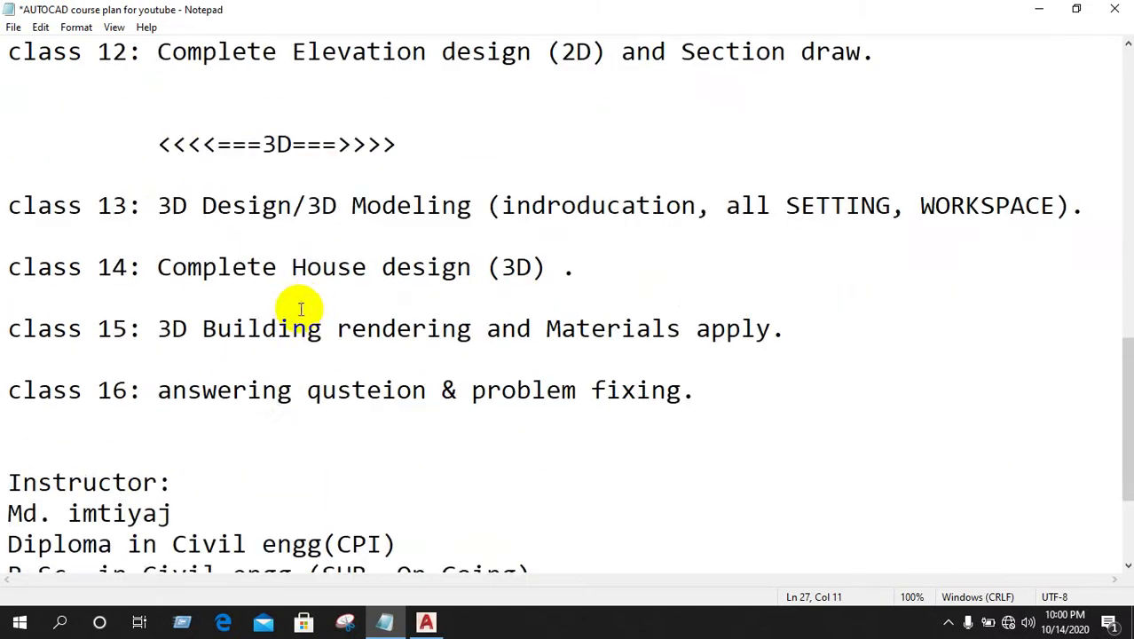
right_click(159, 329)
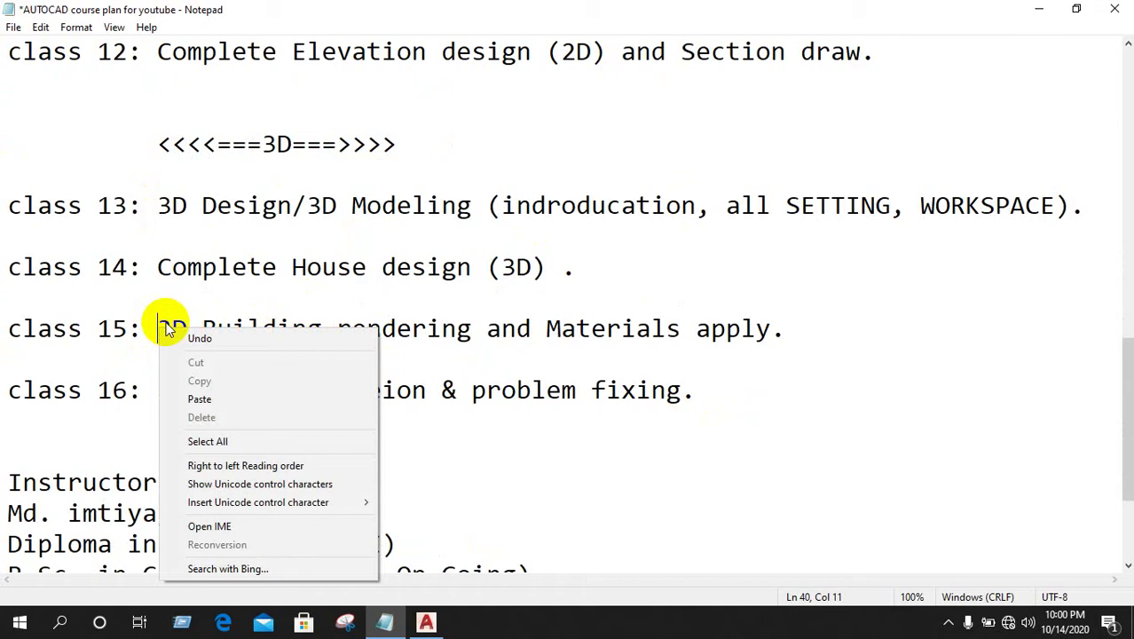
click(200, 400)
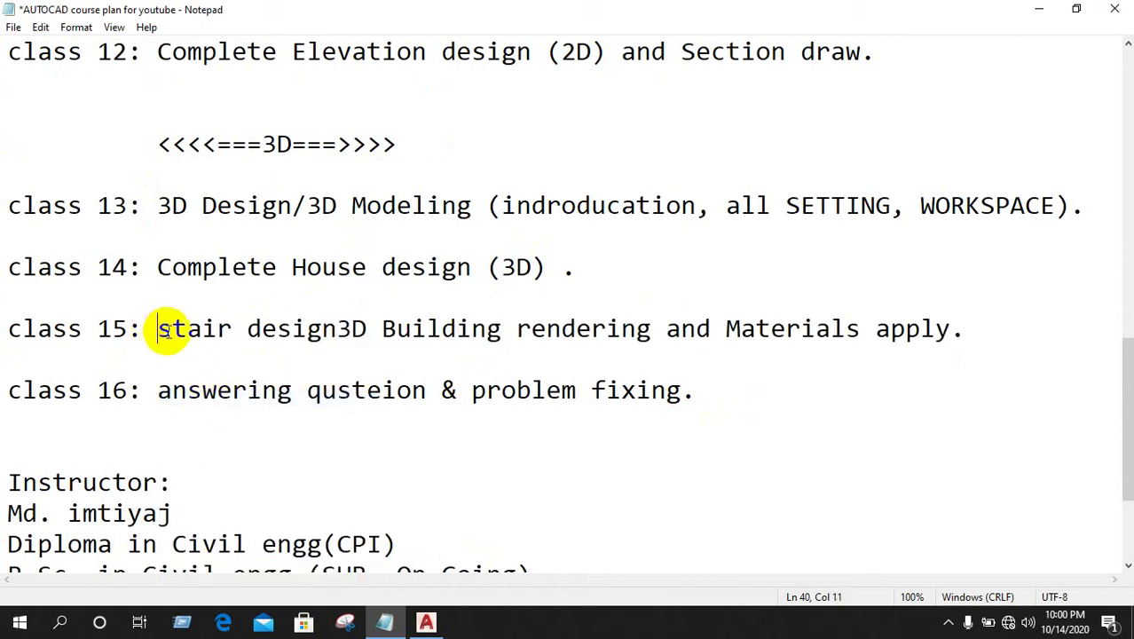
text(3d)
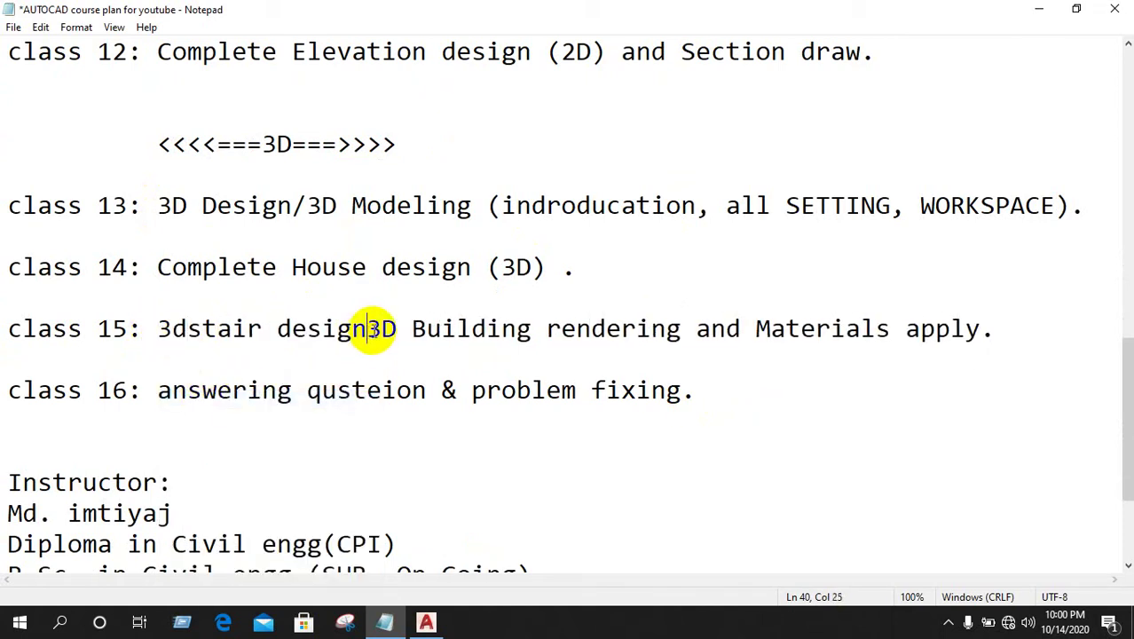
text(,)
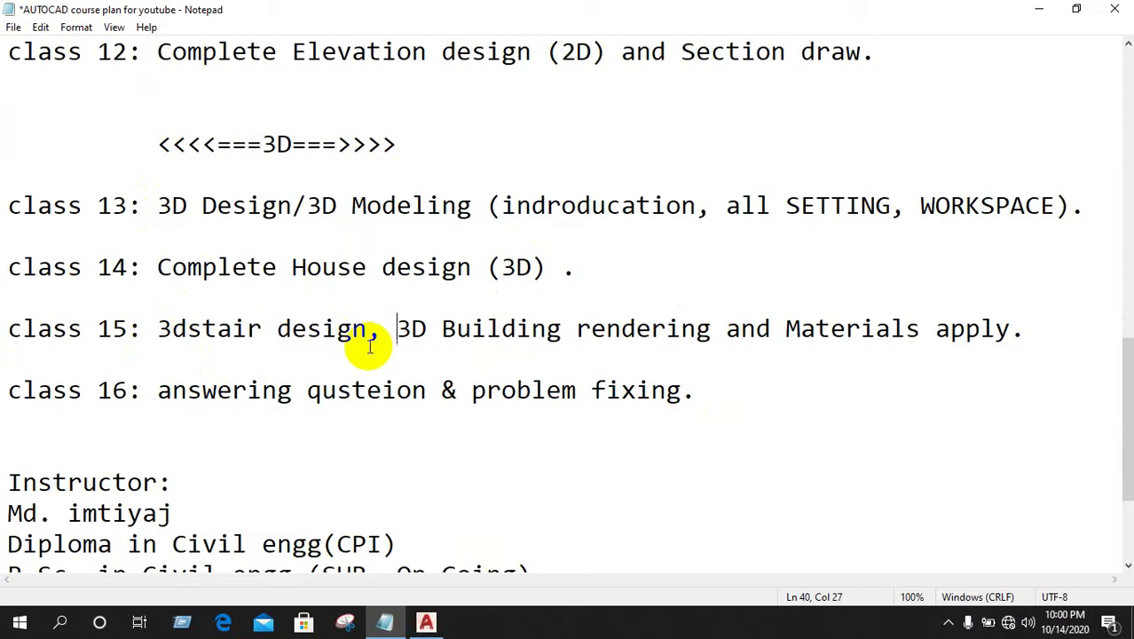
scroll(236, 392, up, 1)
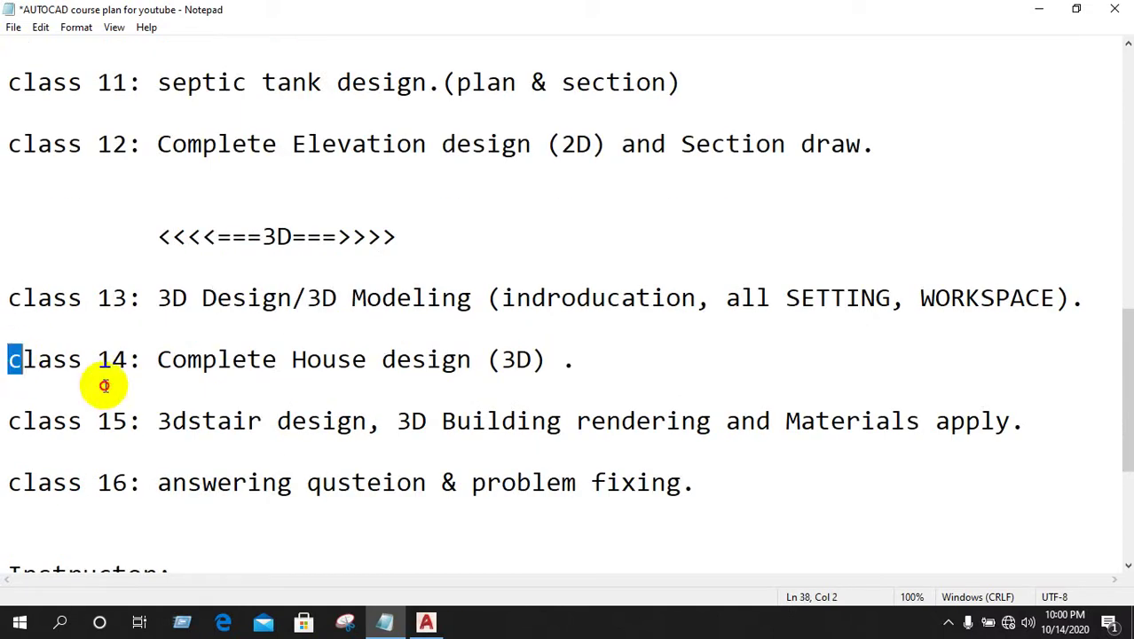
drag(104, 385, 190, 382)
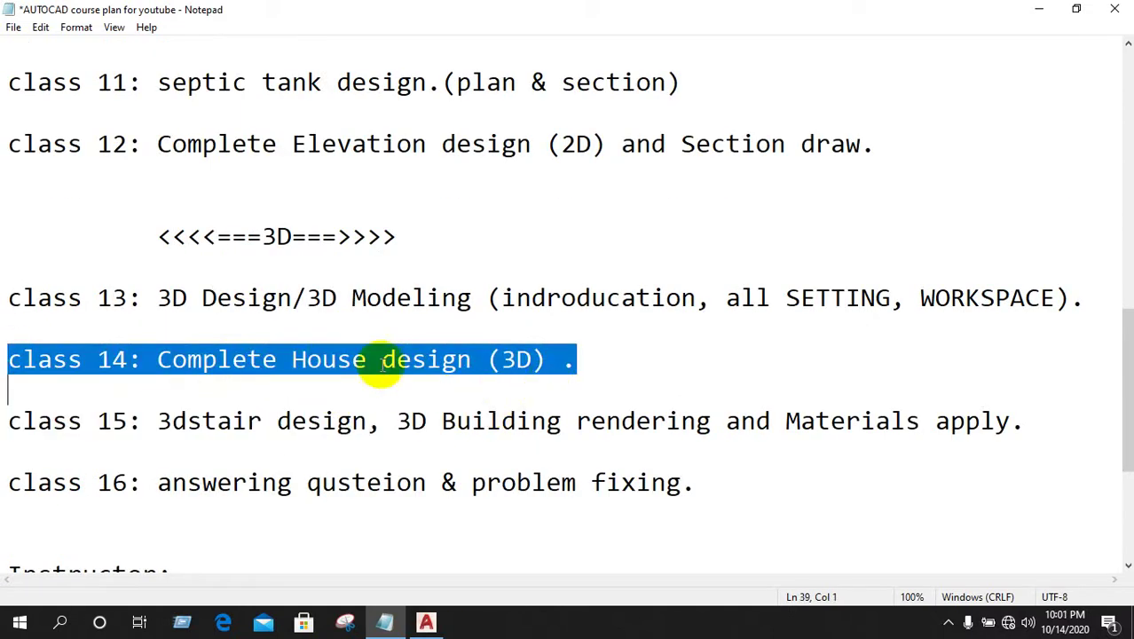
click(597, 362)
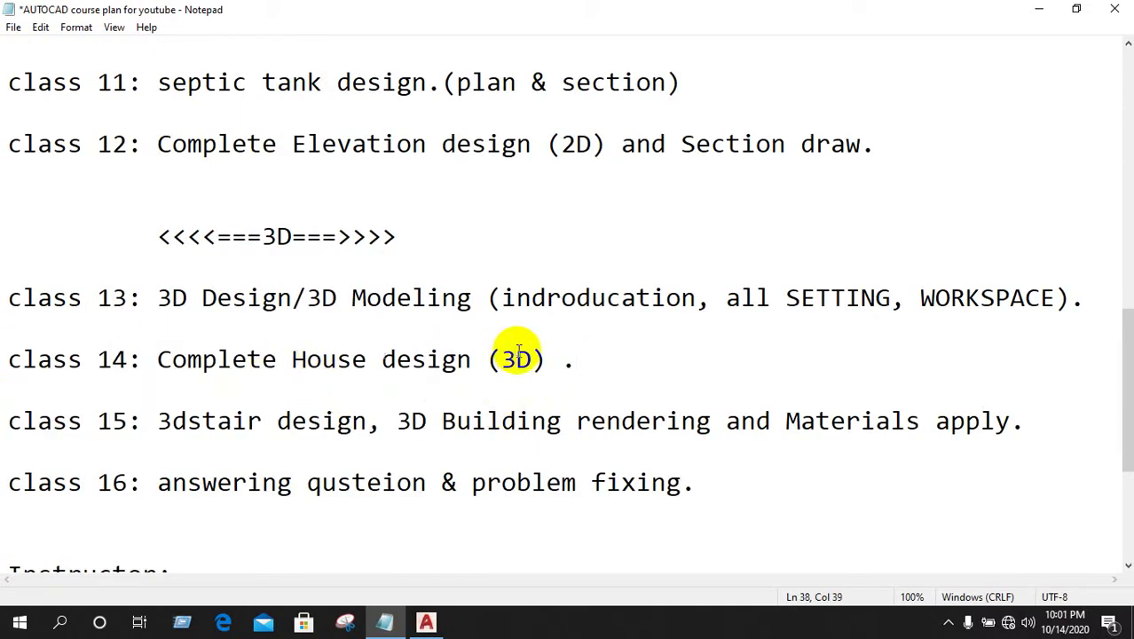
Minimise Notepad and refresh the desktop
click(1033, 9)
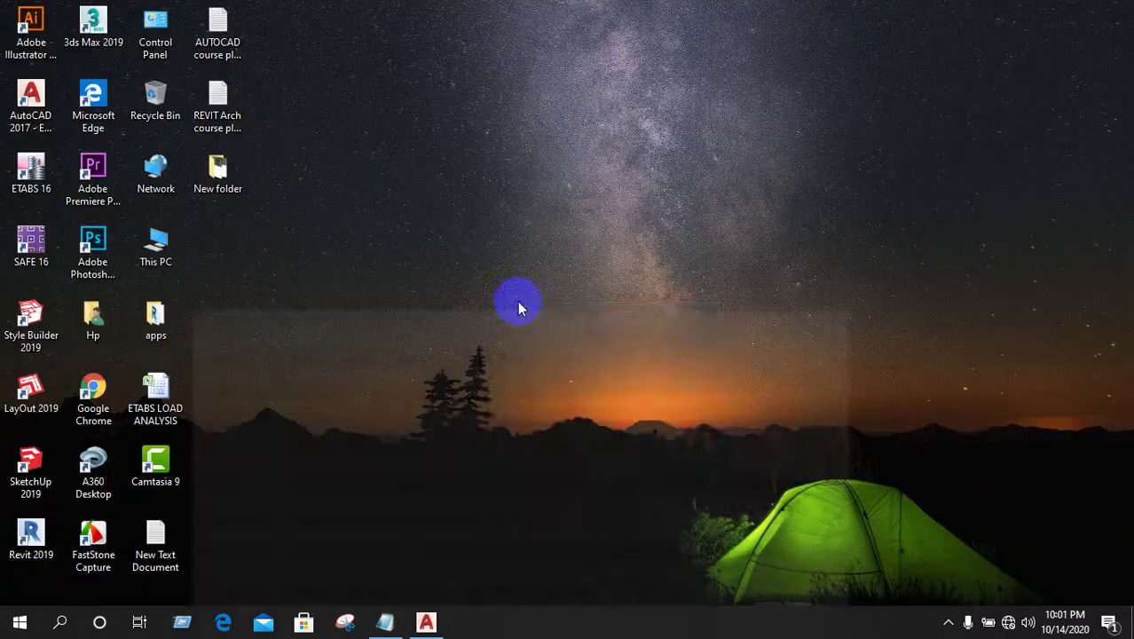
right_click(519, 303)
click(547, 351)
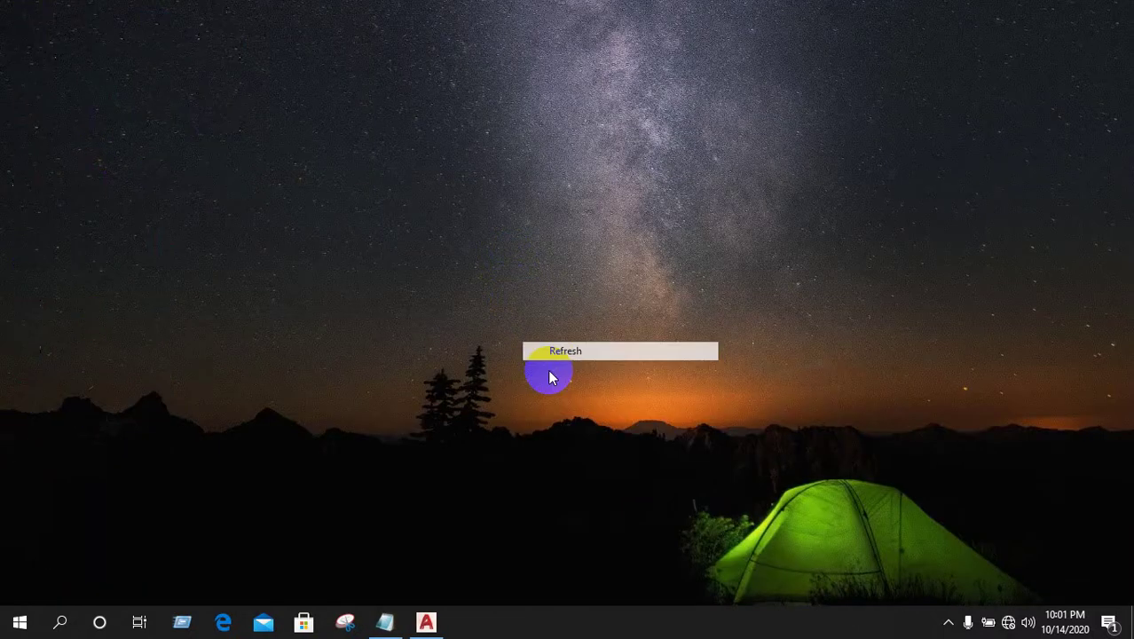
Bring the autocad-floor-plan-class-5 drawing forward and zoom in on the bath and bedrooms
click(430, 619)
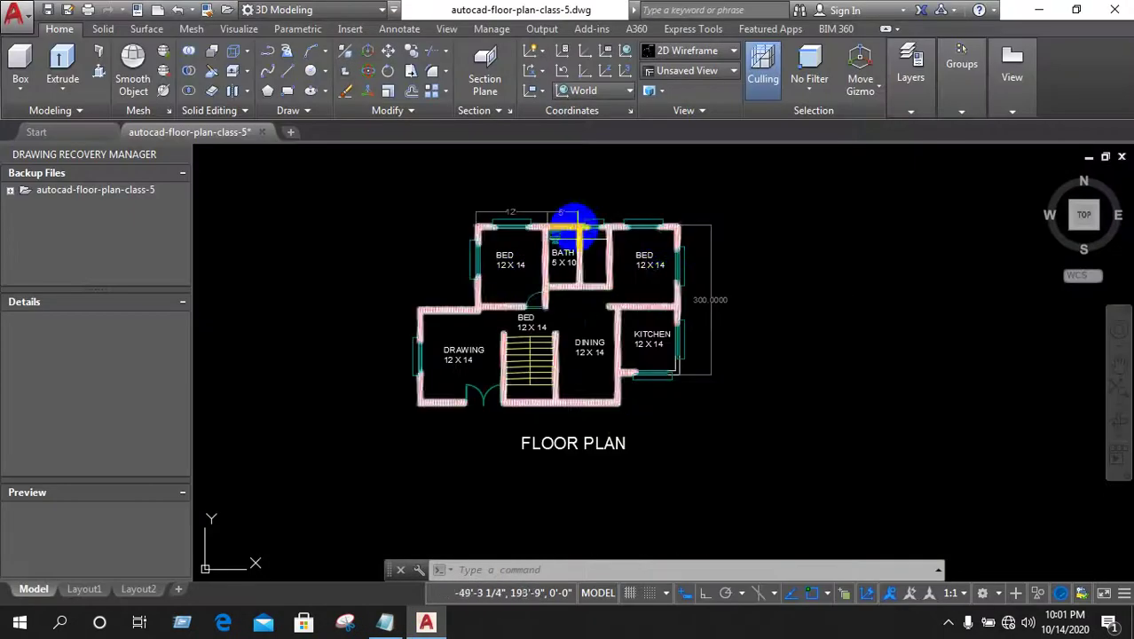
scroll(569, 228, up, 5)
scroll(437, 217, down, 5)
scroll(454, 232, up, 5)
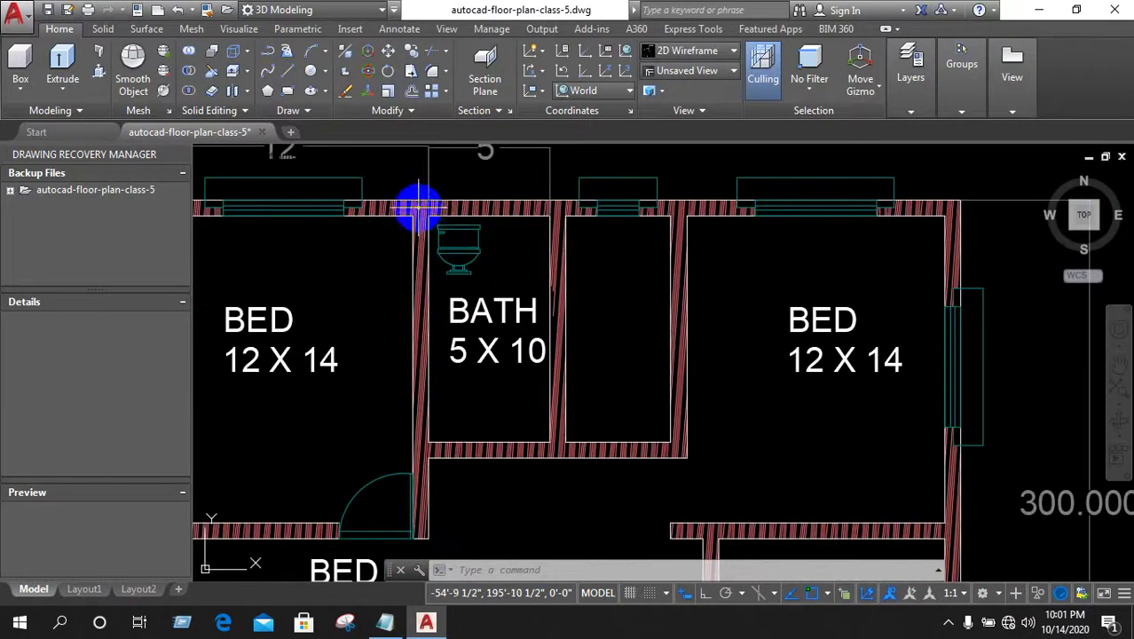
click(419, 207)
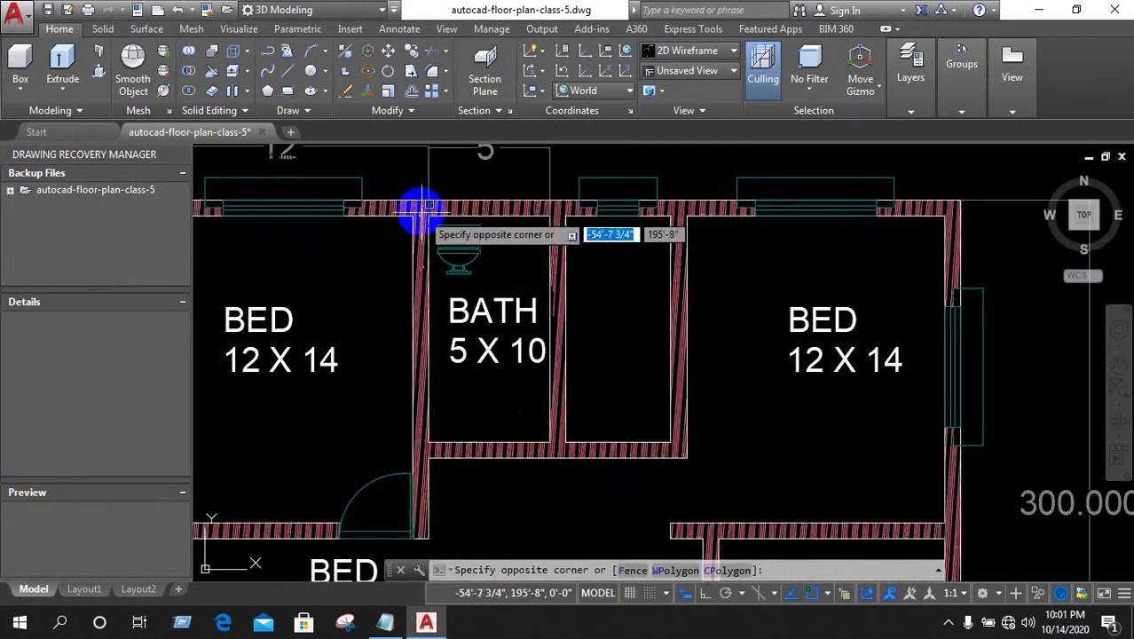
Erase the wall hatch, the bathroom toilet and the BATH 5 X 10 label
click(423, 210)
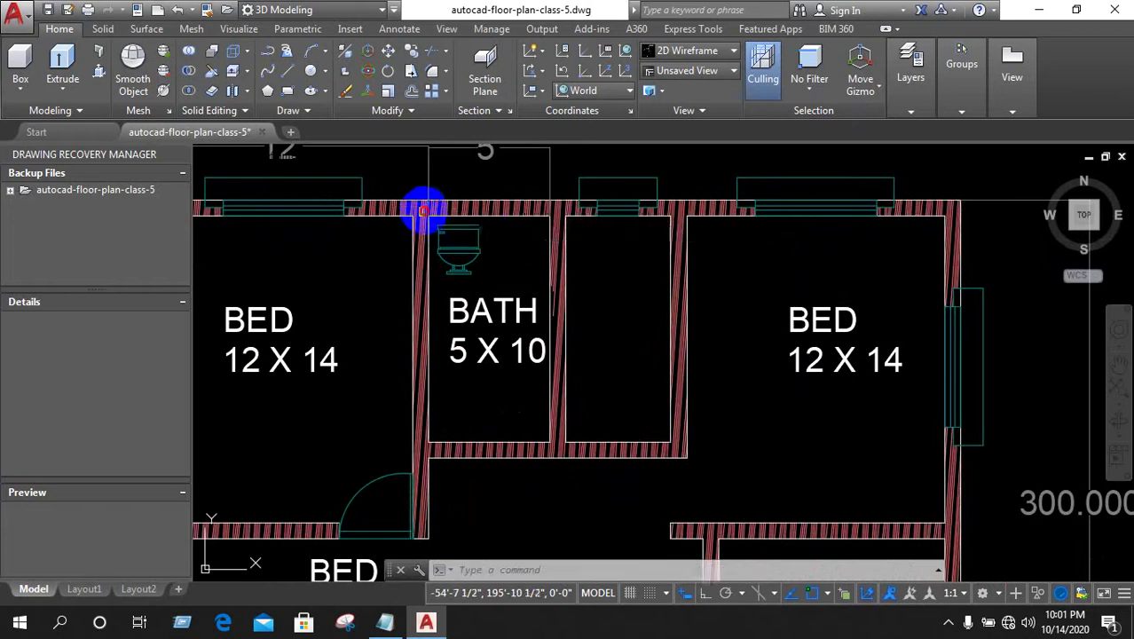
click(493, 233)
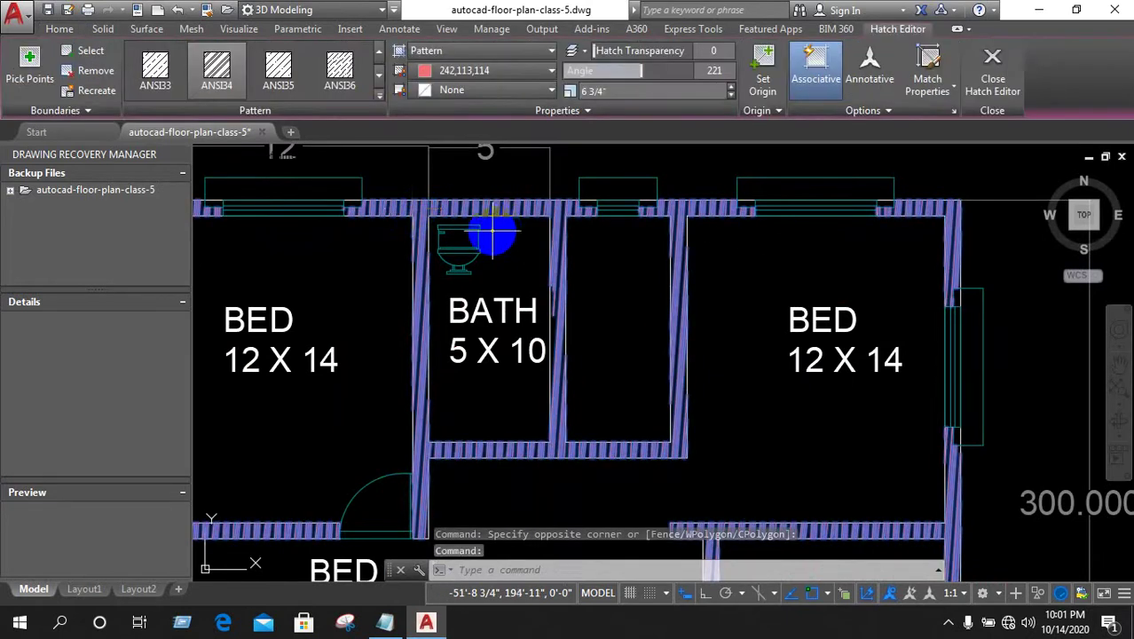
key(Delete)
click(512, 379)
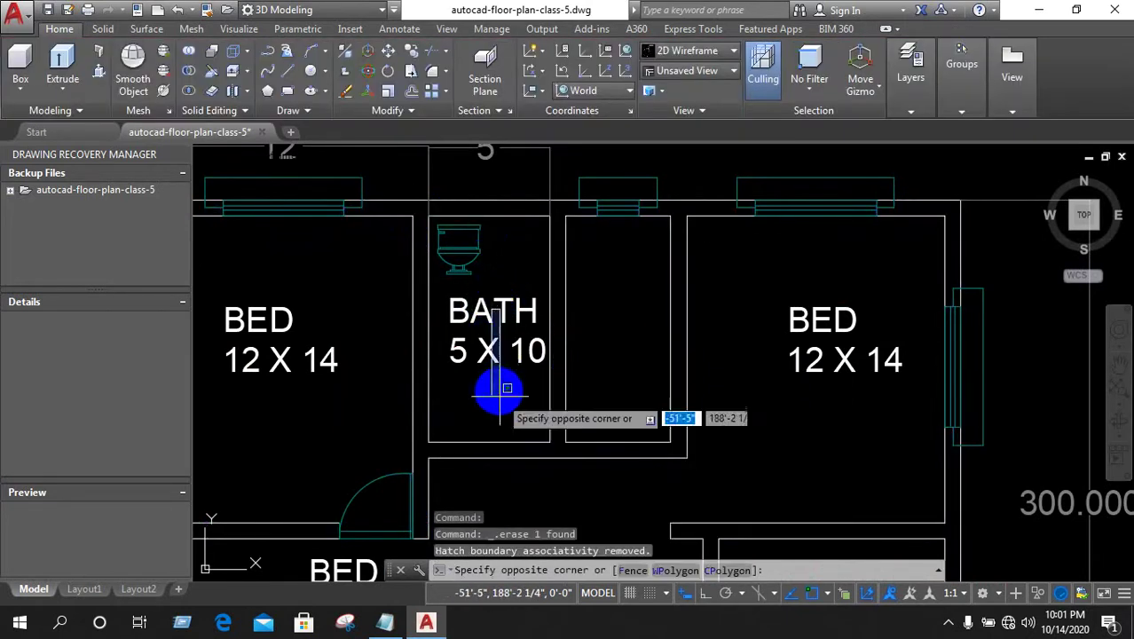
click(456, 250)
key(Delete)
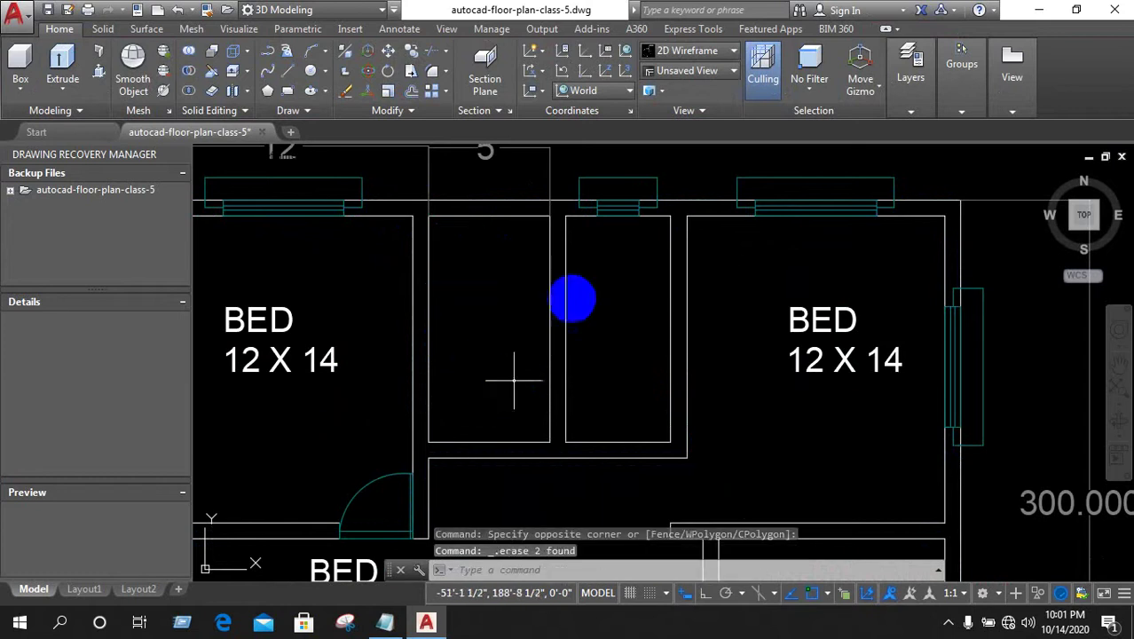
Erase the 12' and 5' dimensions and window-select the 300.0000 dimension
scroll(519, 380, down, 3)
scroll(501, 248, down, 3)
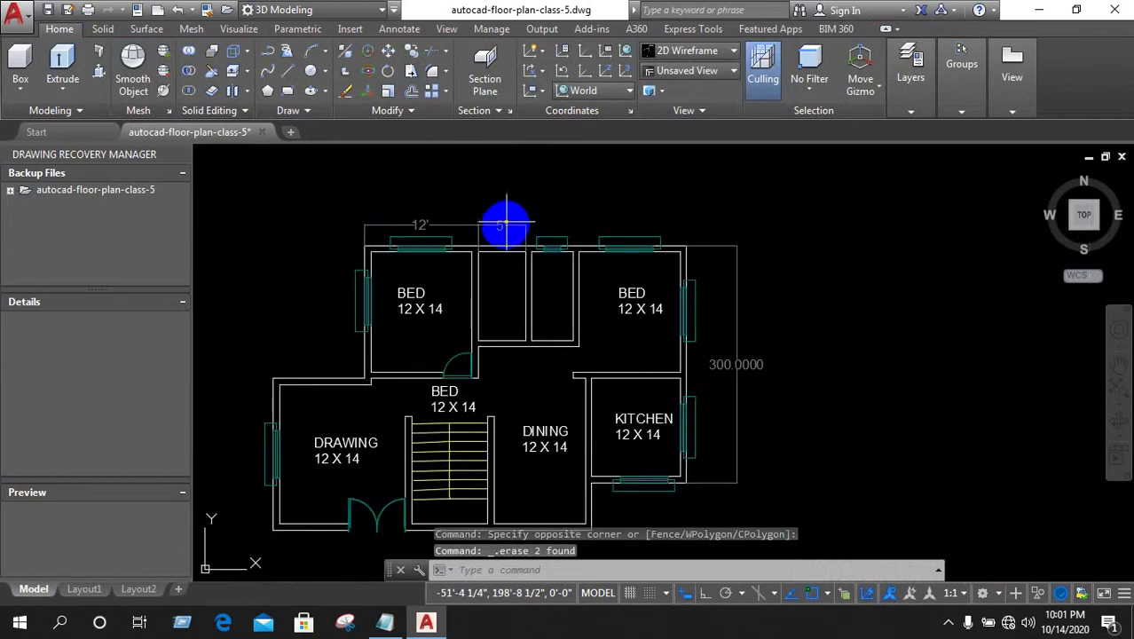
click(506, 217)
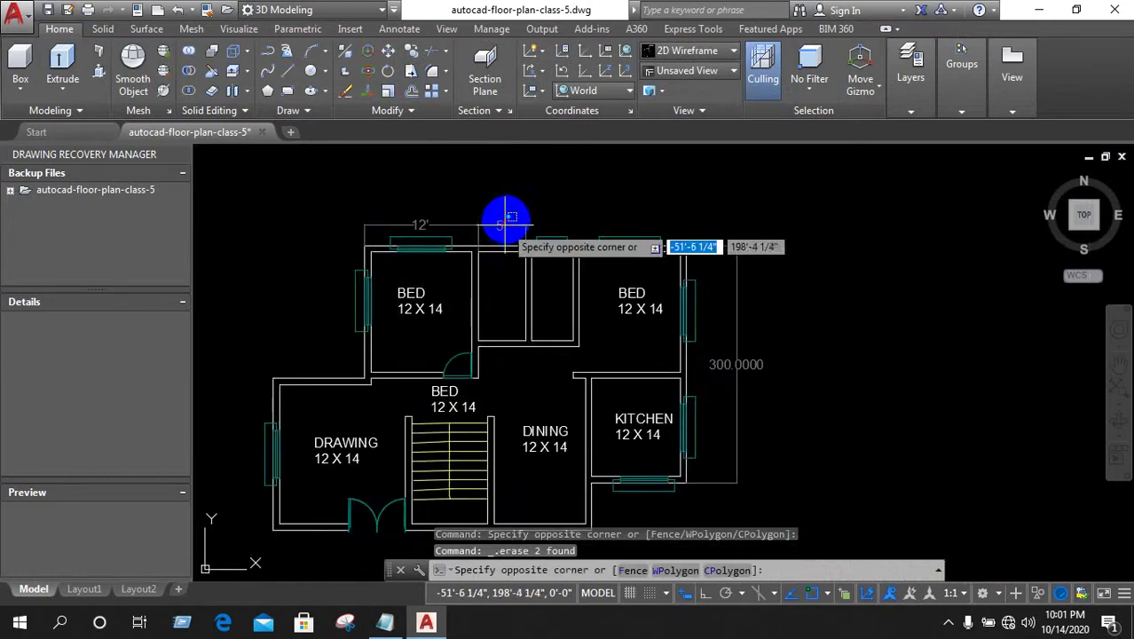
click(438, 189)
key(Delete)
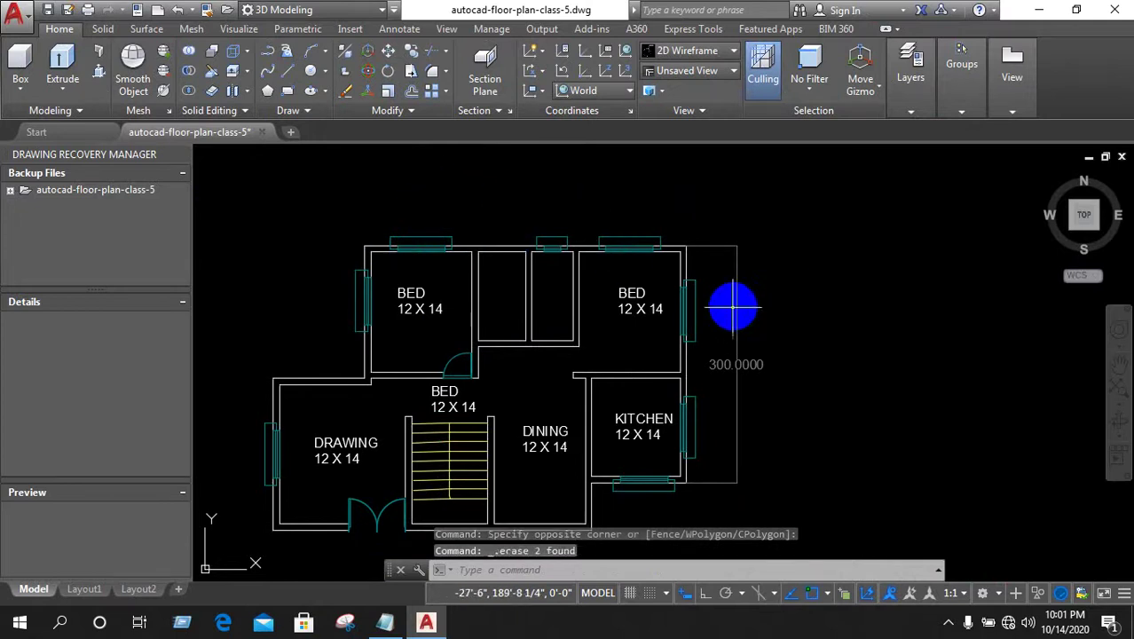
click(781, 346)
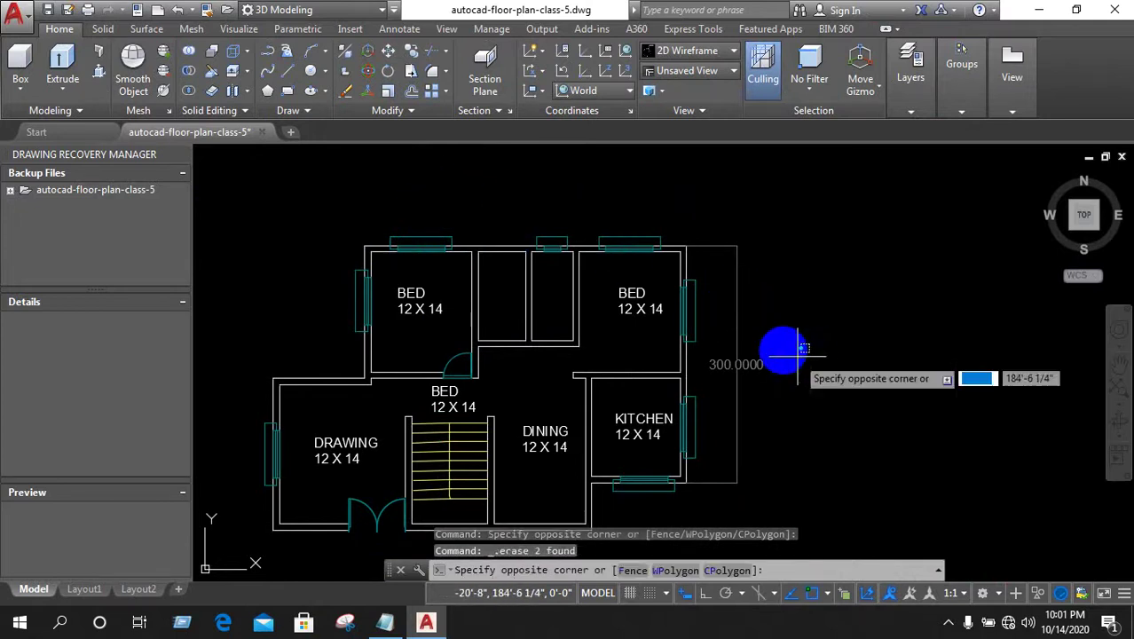
click(696, 370)
Erase the 300.0000 dimension so no dimensions remain
key(Delete)
scroll(663, 464, up, 3)
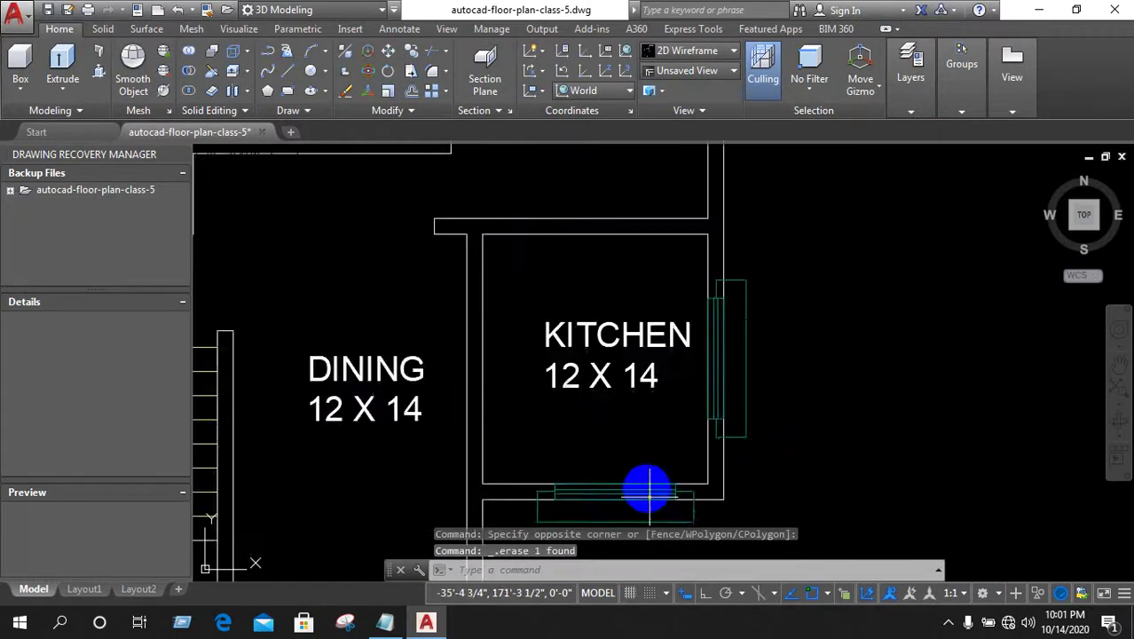
scroll(645, 489, up, 3)
scroll(595, 394, up, 3)
Trial-select the kitchen's bottom window lines, then cancel the selection
click(548, 374)
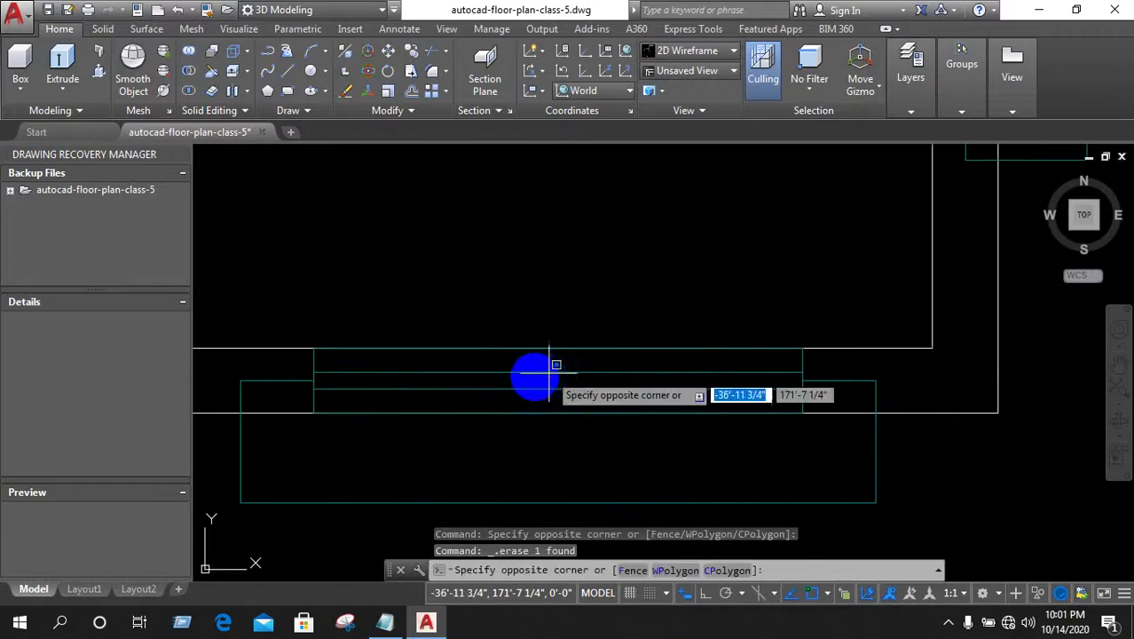
click(422, 436)
scroll(445, 429, down, 4)
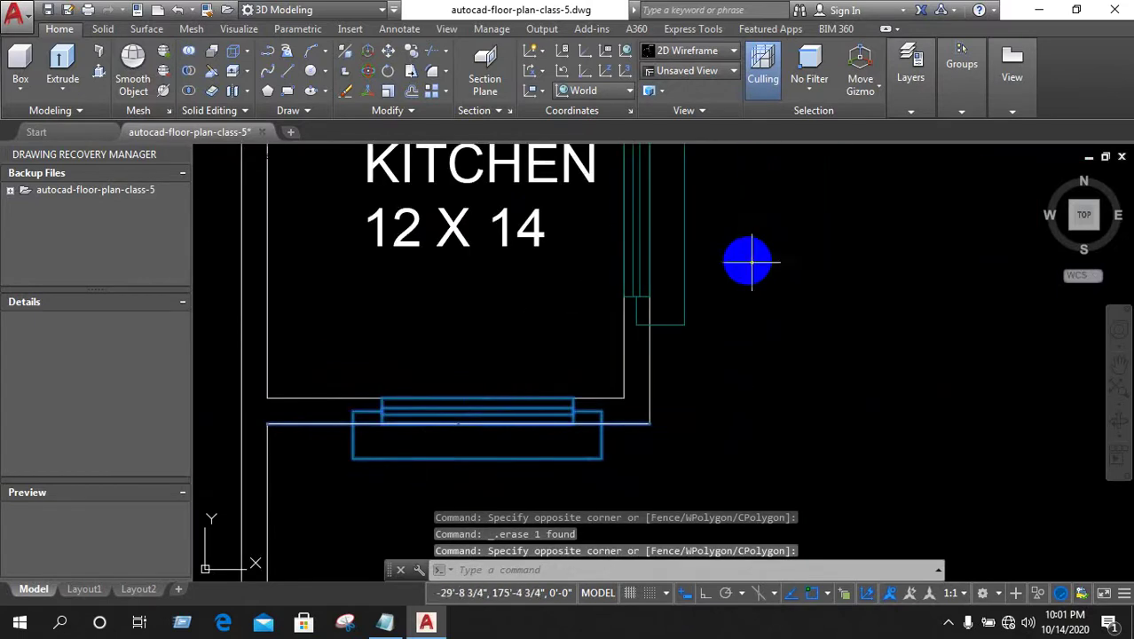
right_click(789, 311)
click(754, 286)
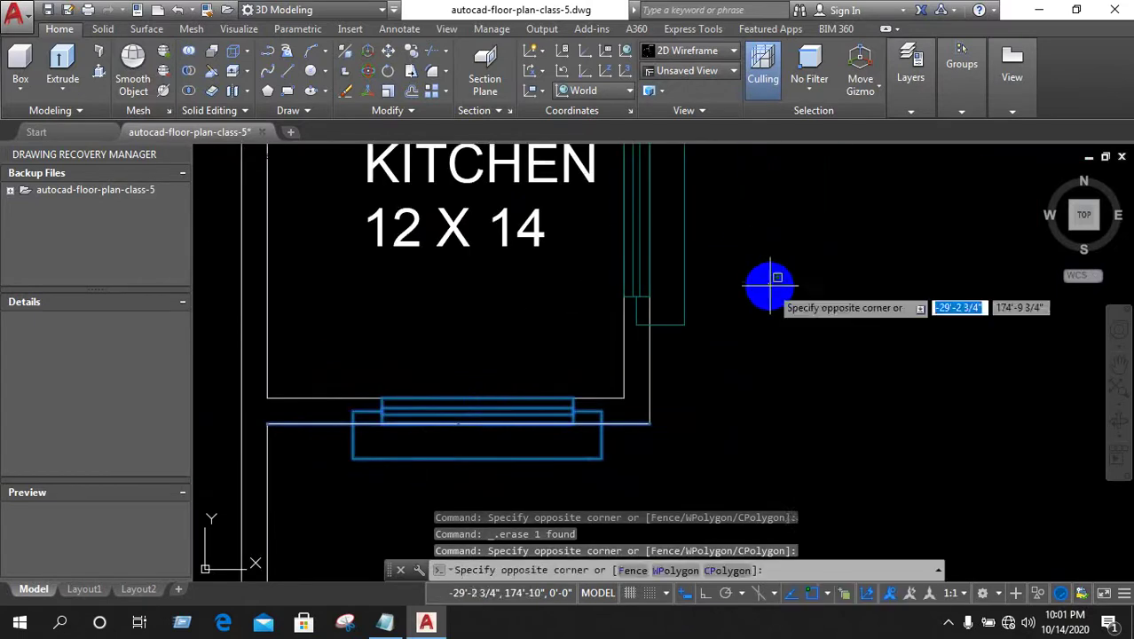
key(Escape)
key(Escape)
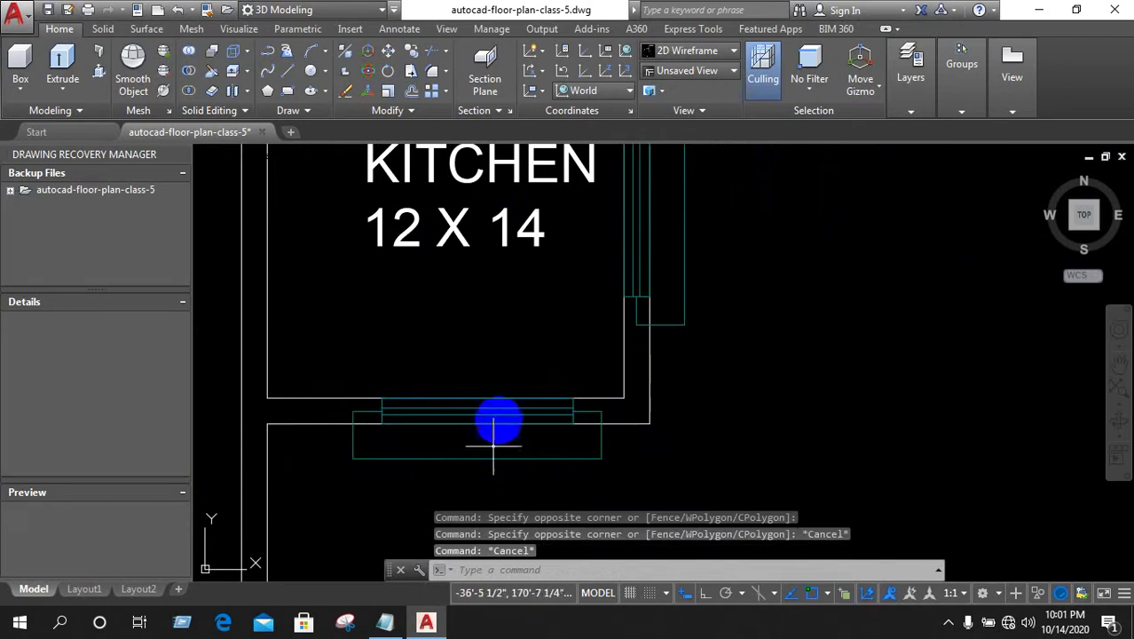
Trial-select the window below the kitchen and the BED room's right-wall lines, then cancel
click(496, 407)
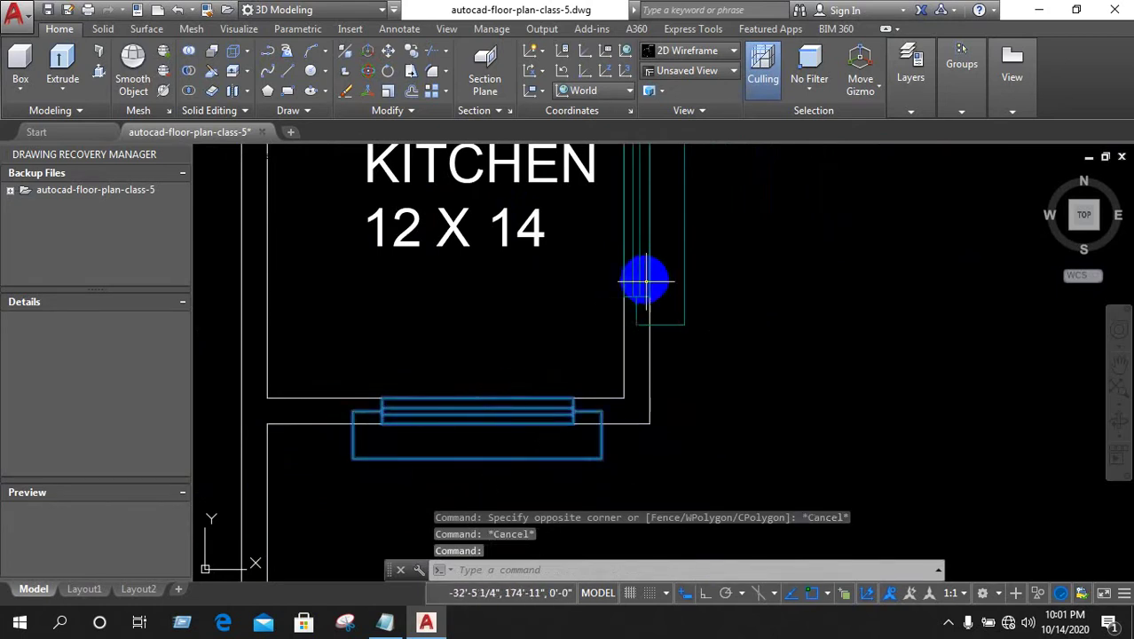
click(625, 271)
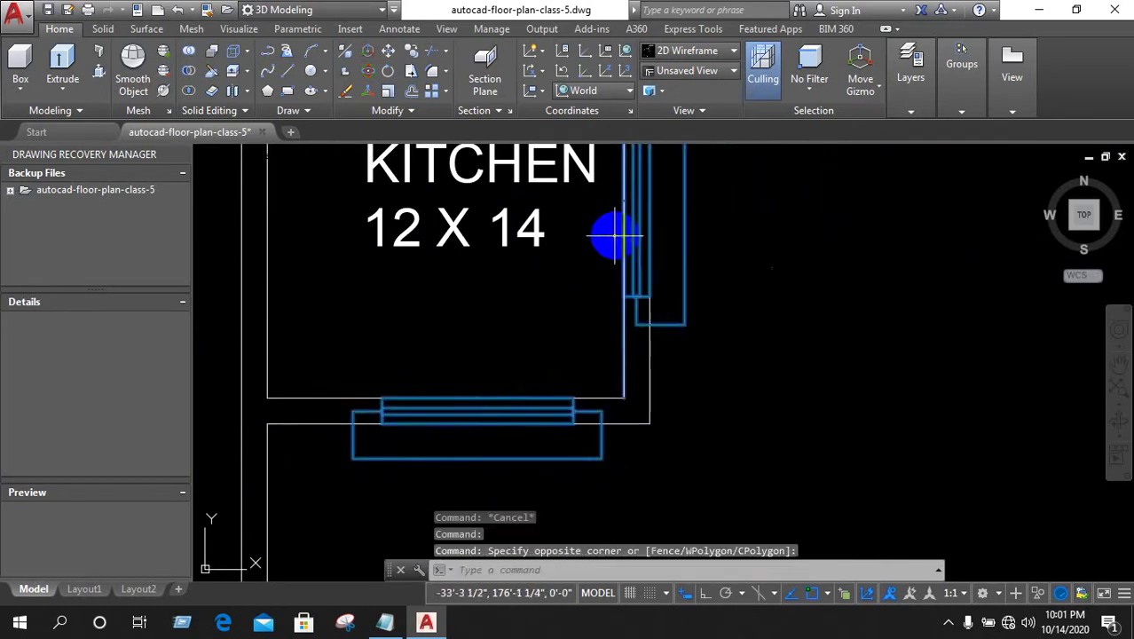
scroll(633, 362, down, 4)
scroll(639, 305, down, 2)
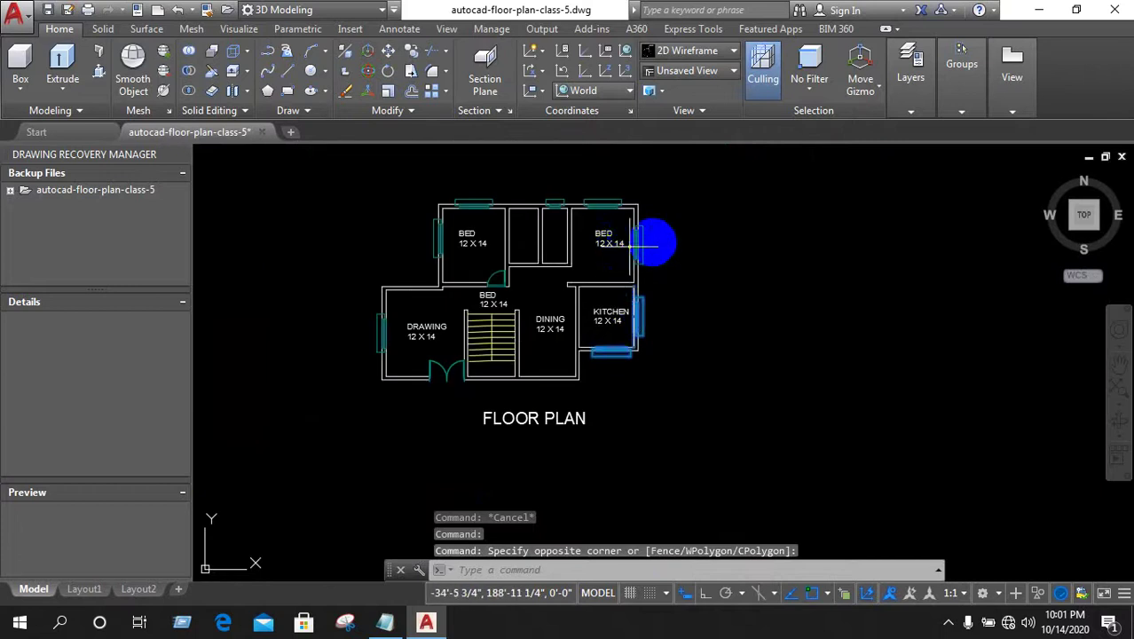
scroll(653, 242, up, 7)
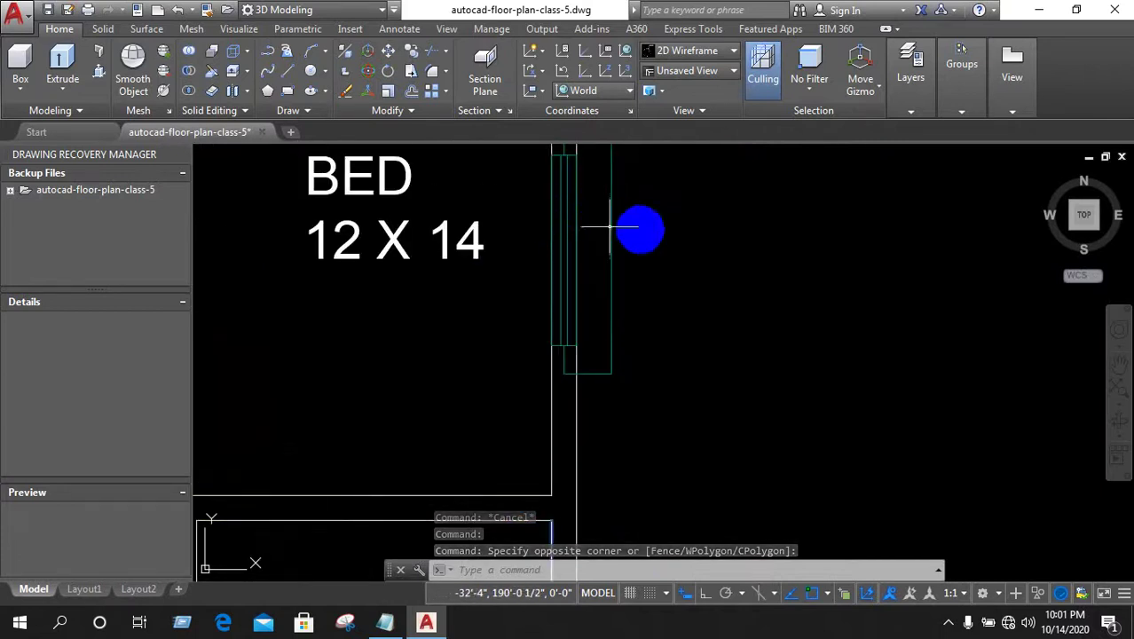
click(534, 264)
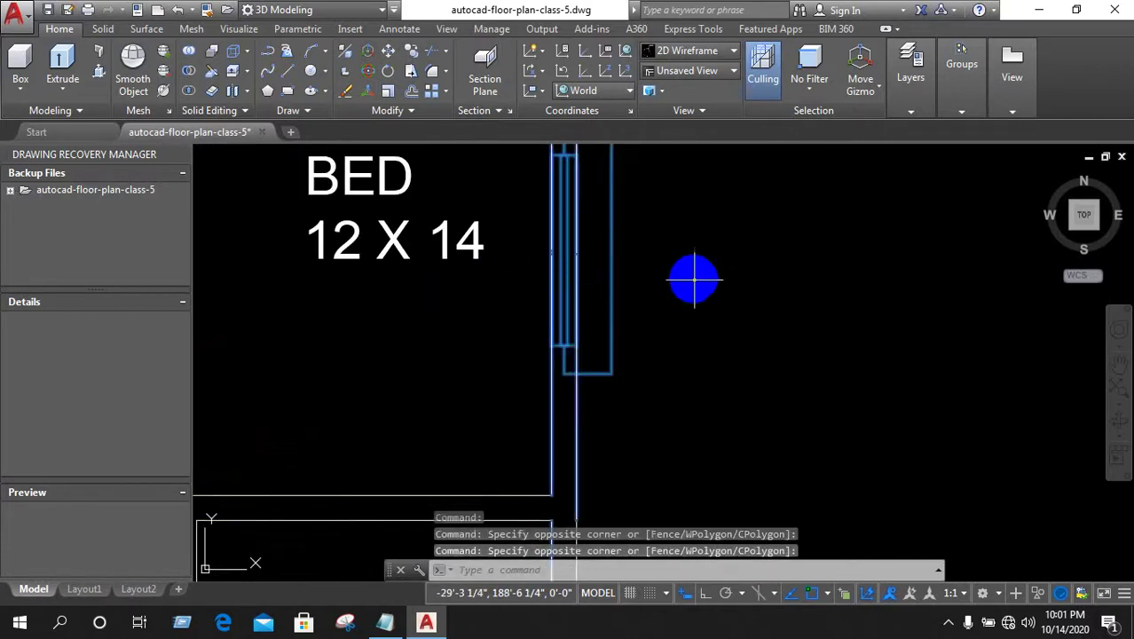
key(Escape)
Select all eight window blocks: kitchen bottom and right, BED room side, and top-wall windows
scroll(694, 280, down, 7)
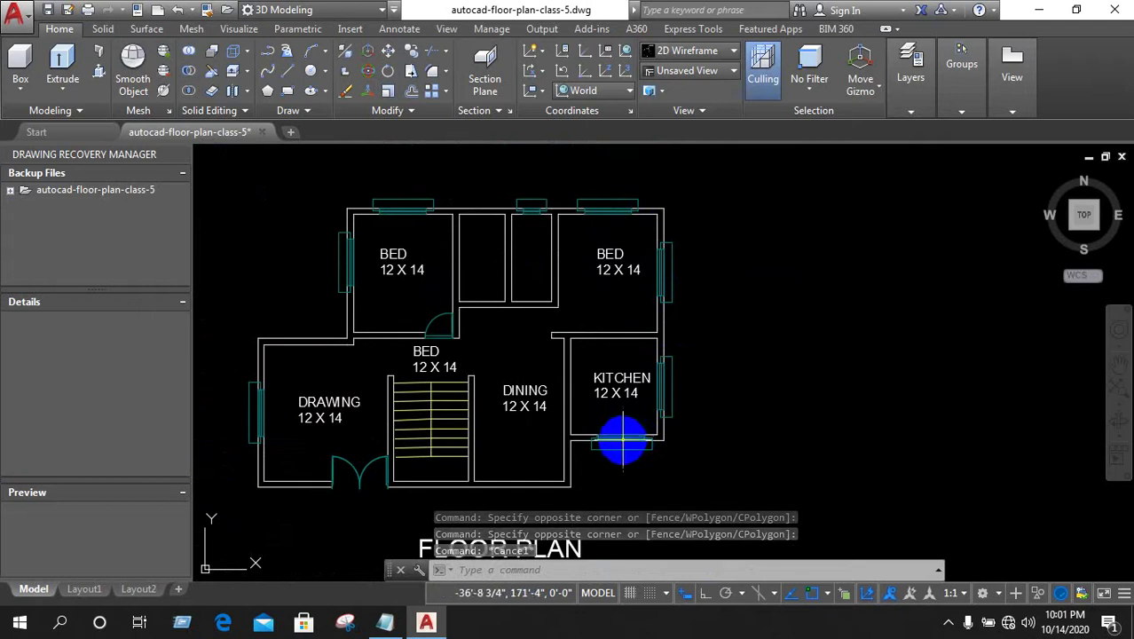
click(623, 439)
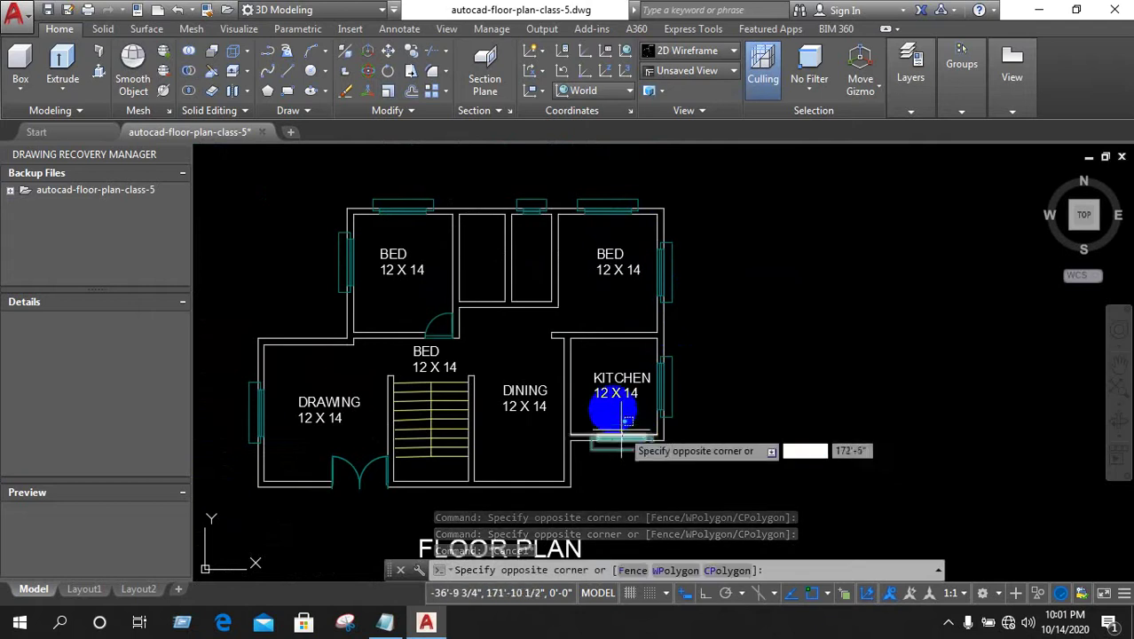
click(679, 488)
click(620, 438)
click(664, 387)
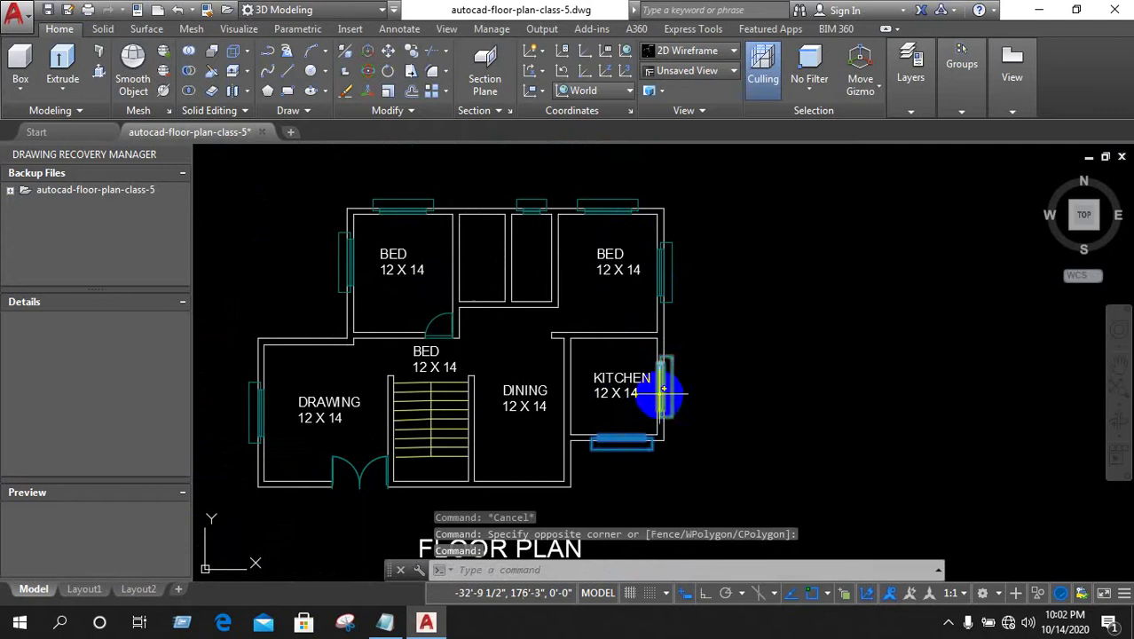
click(664, 282)
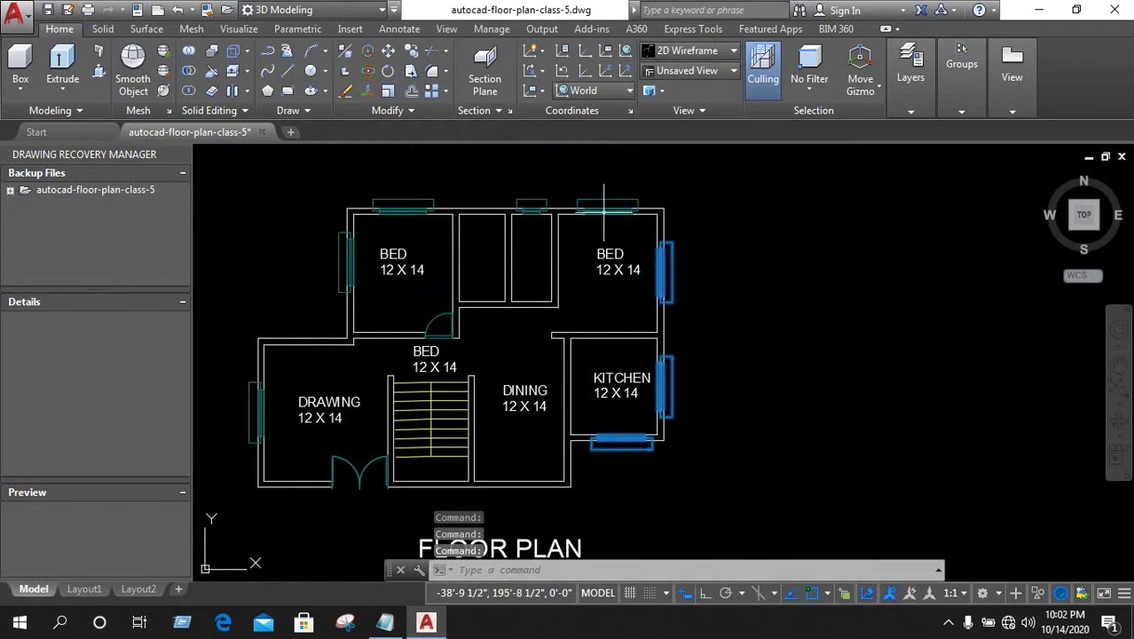
click(604, 207)
click(522, 207)
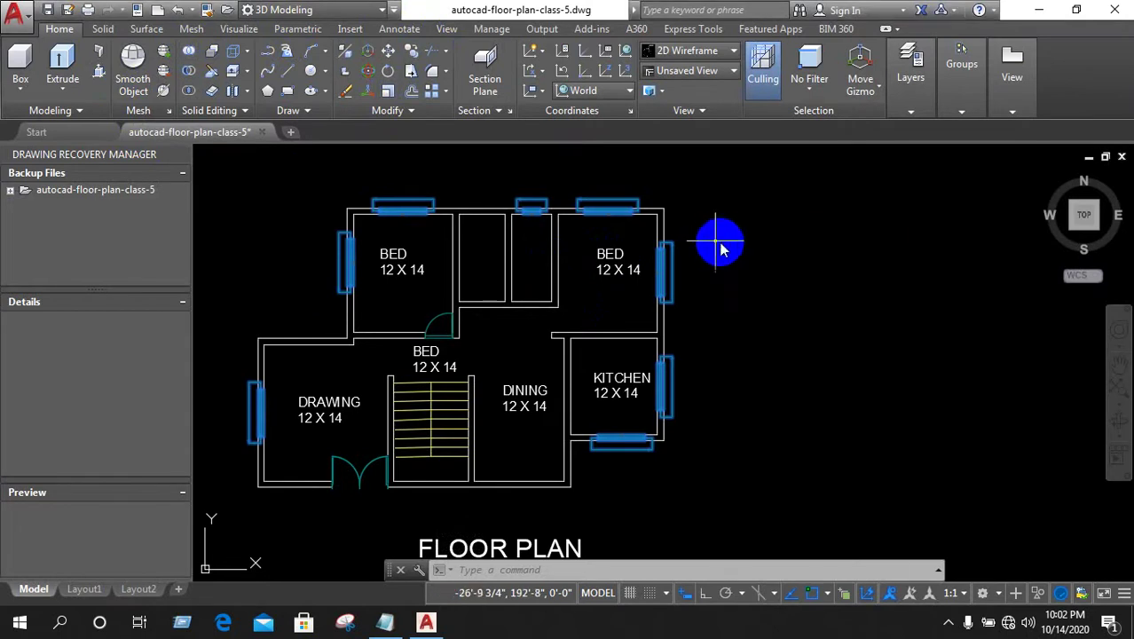
right_click(697, 227)
click(693, 220)
click(768, 236)
text(EX)
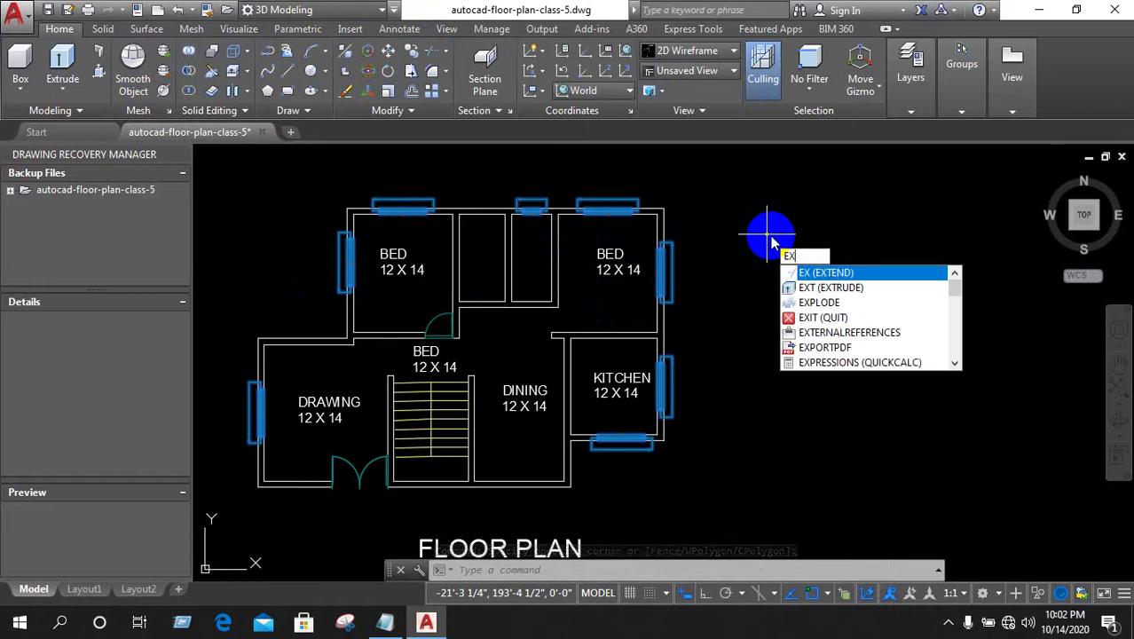
Explode the selected window blocks into separate lines
click(833, 304)
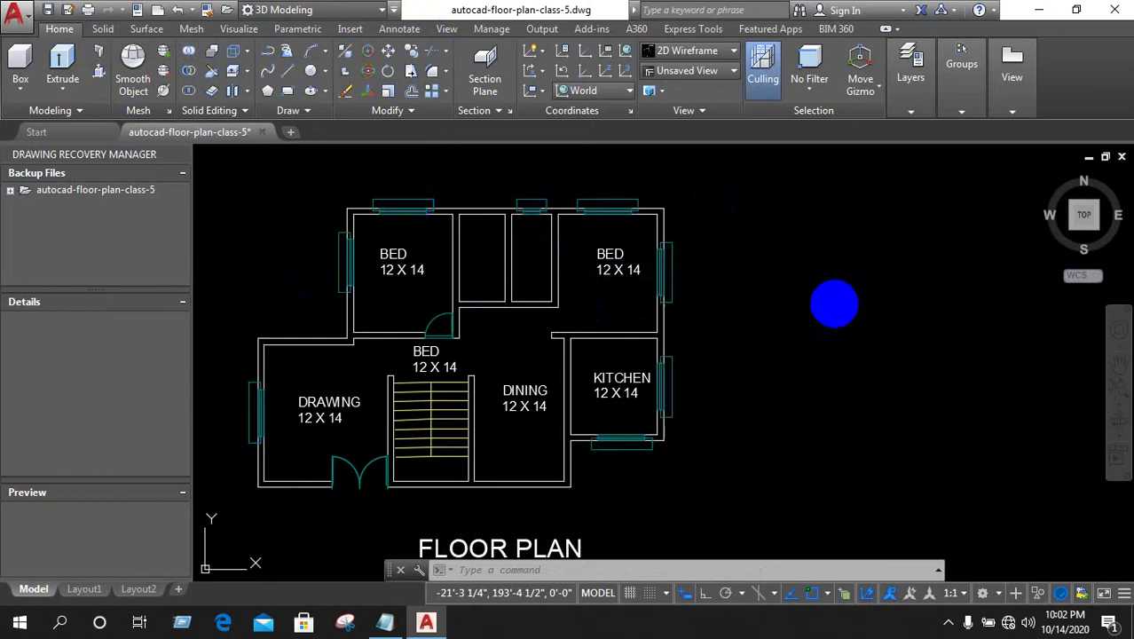
scroll(673, 255, up, 4)
scroll(671, 248, up, 2)
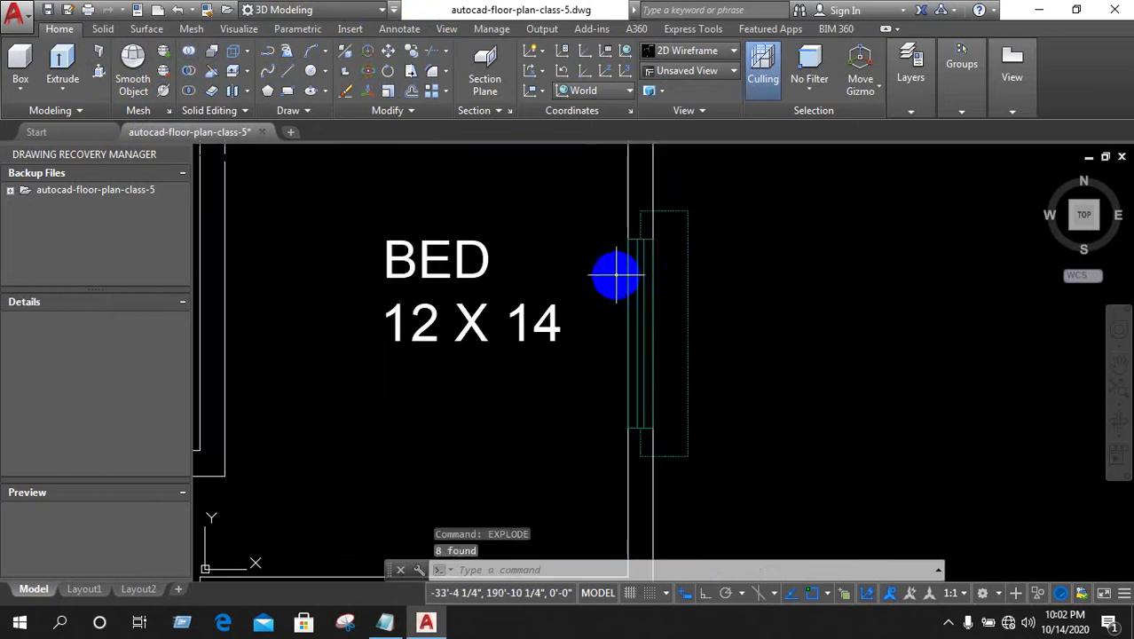
click(685, 277)
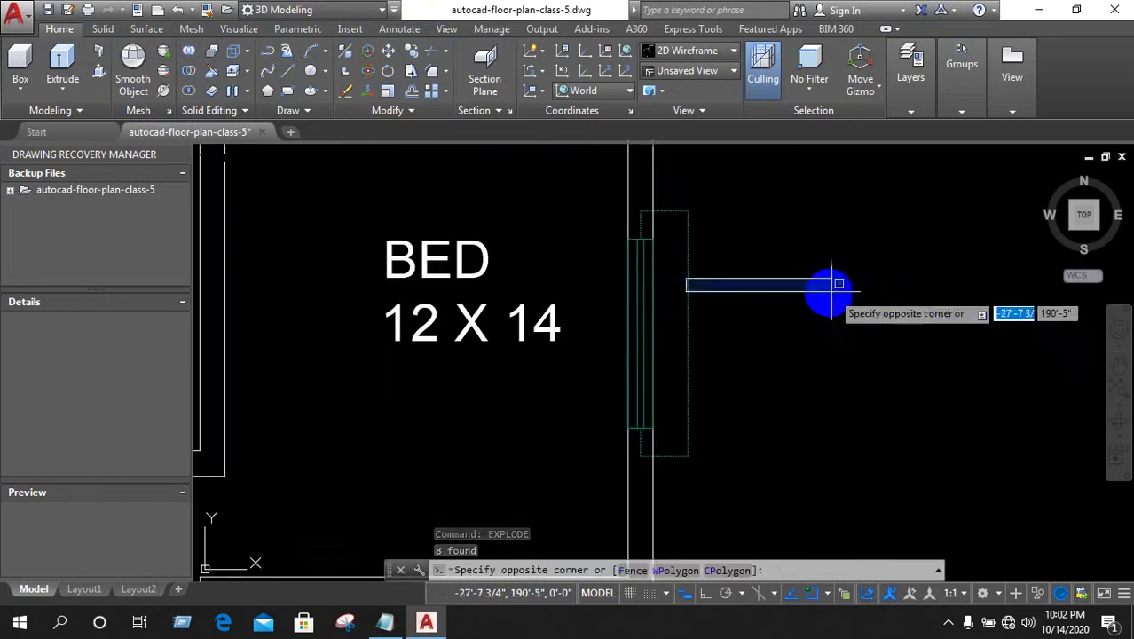
click(826, 293)
scroll(648, 293, up, 2)
click(615, 264)
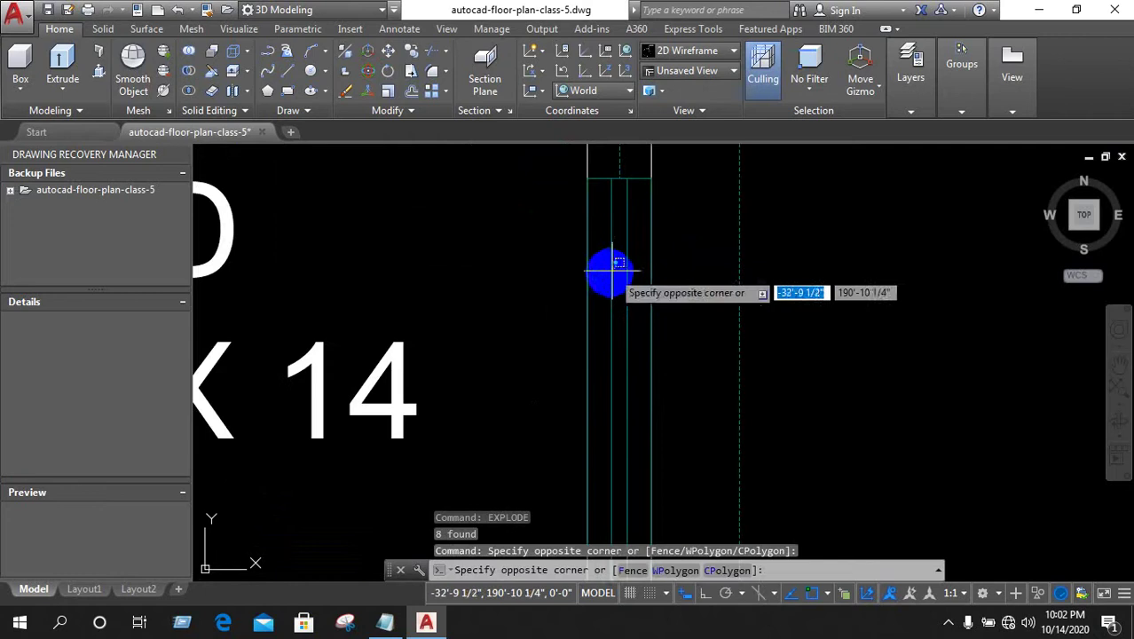
click(632, 278)
Select the inner glazing lines of the side window and a top-wall window
click(626, 282)
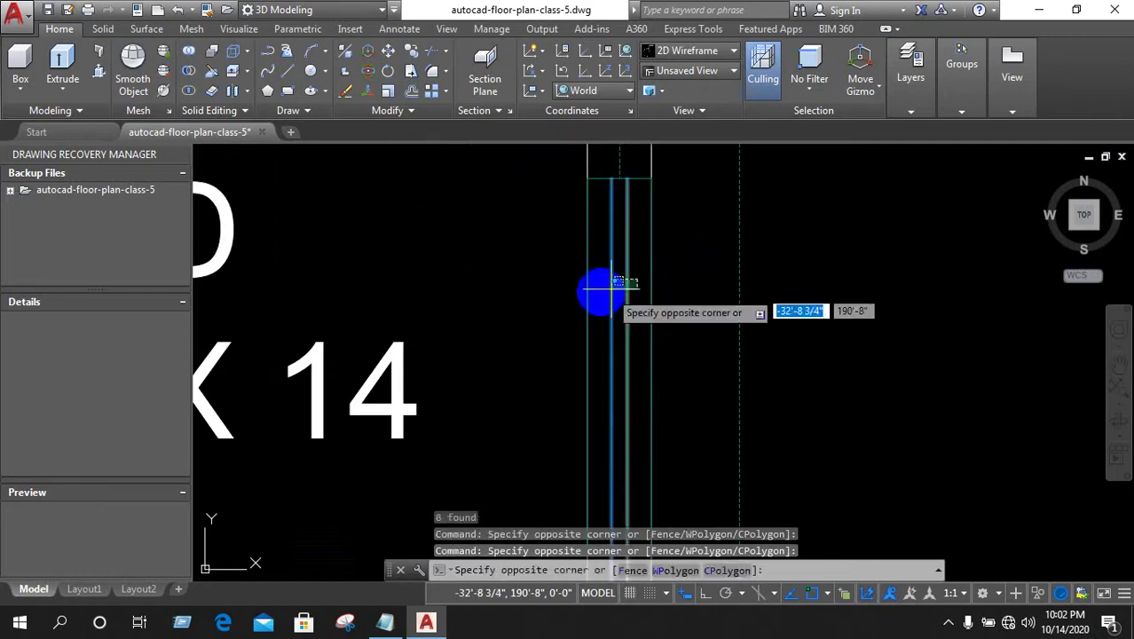
click(608, 272)
scroll(604, 293, down, 3)
scroll(608, 296, down, 3)
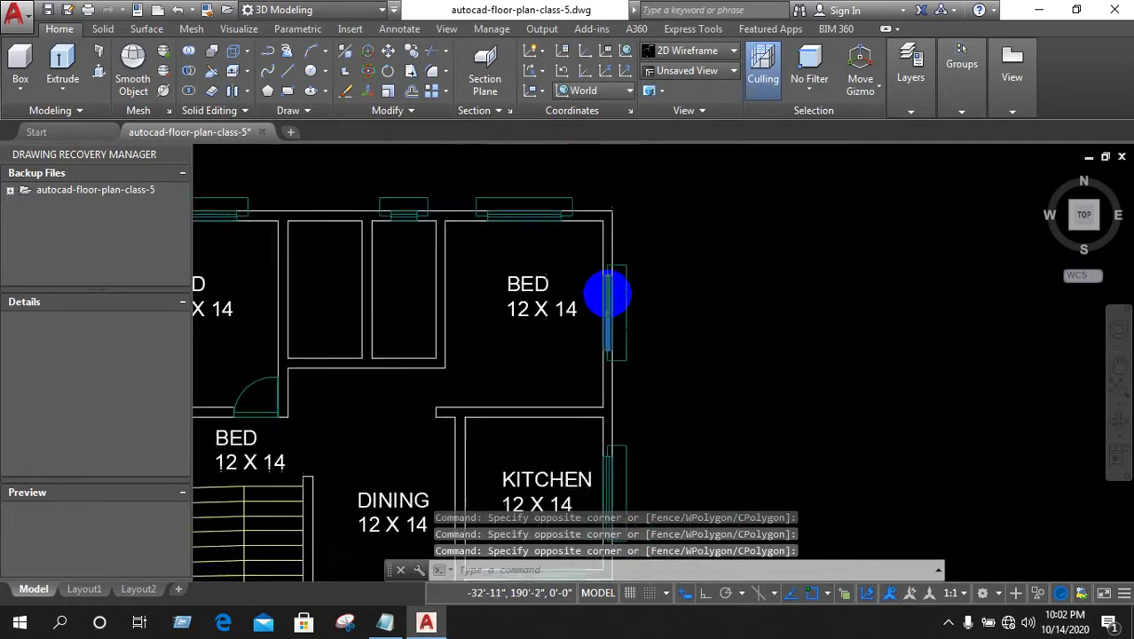
scroll(590, 255, down, 2)
scroll(526, 213, up, 4)
scroll(526, 213, up, 2)
scroll(476, 228, up, 2)
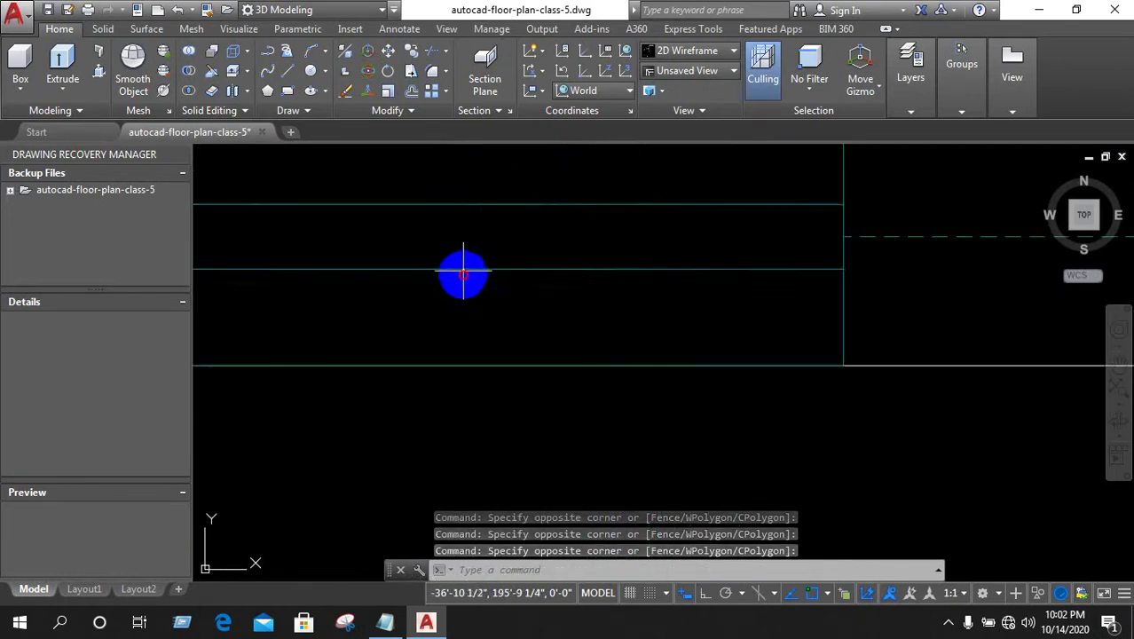
click(464, 299)
click(379, 193)
Add another top window's inner glazing lines to the selection
scroll(577, 280, down, 5)
scroll(633, 283, down, 5)
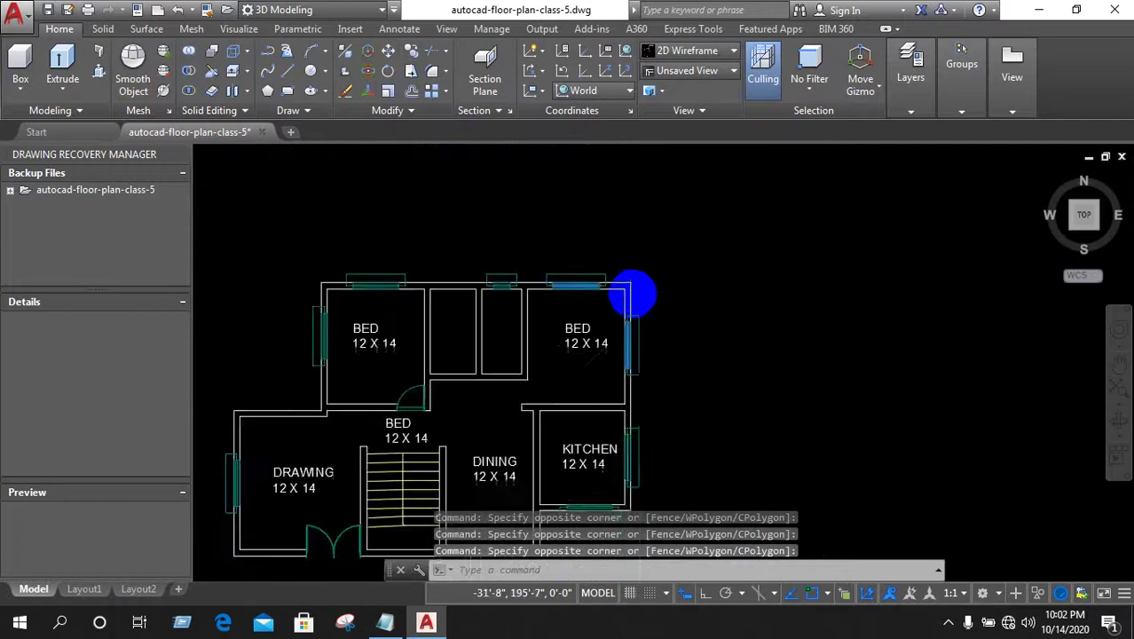
scroll(551, 283, down, 4)
scroll(590, 334, up, 8)
scroll(603, 324, up, 3)
scroll(691, 380, up, 3)
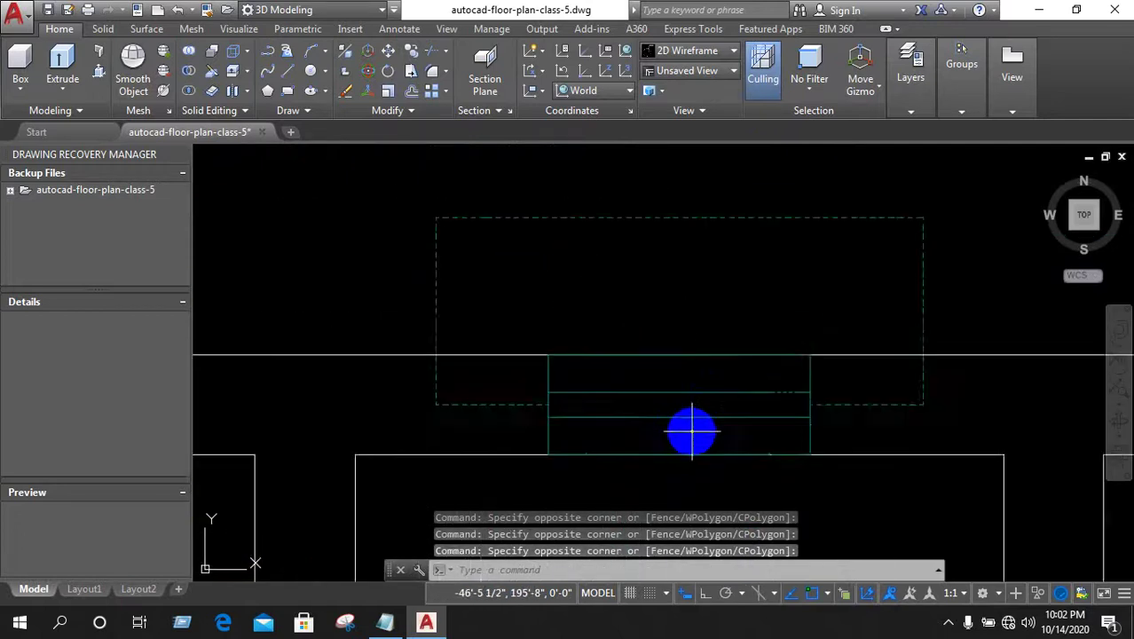
scroll(688, 425, up, 3)
click(689, 425)
click(609, 317)
Erase the 16 selected inner window lines
scroll(609, 318, down, 2)
scroll(582, 397, down, 3)
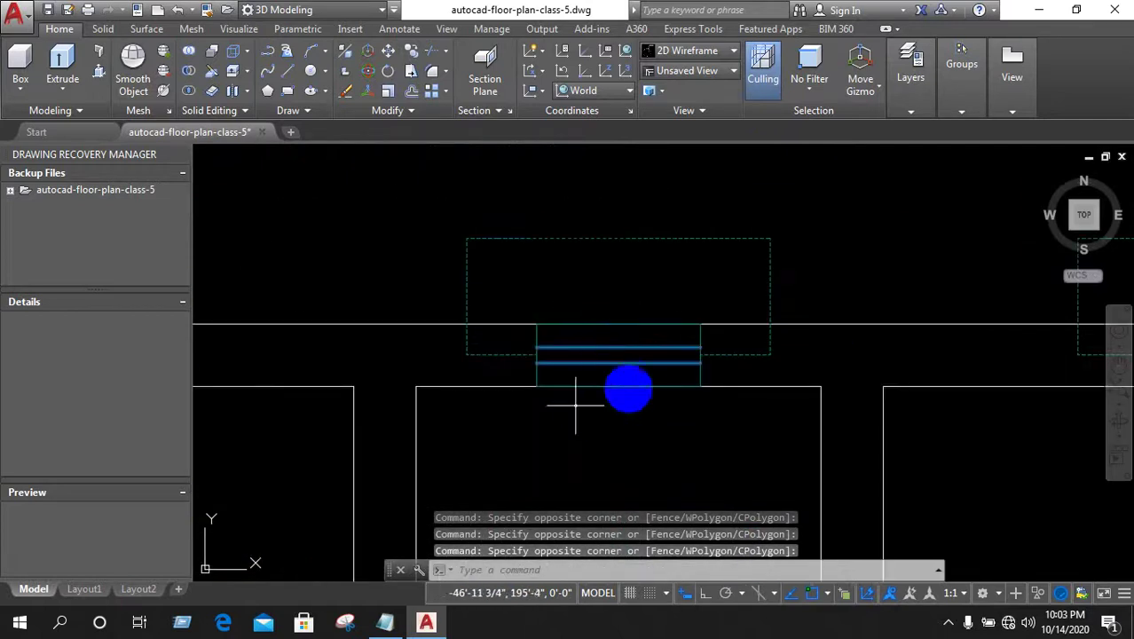
scroll(698, 396, down, 2)
scroll(757, 450, down, 3)
scroll(613, 350, up, 3)
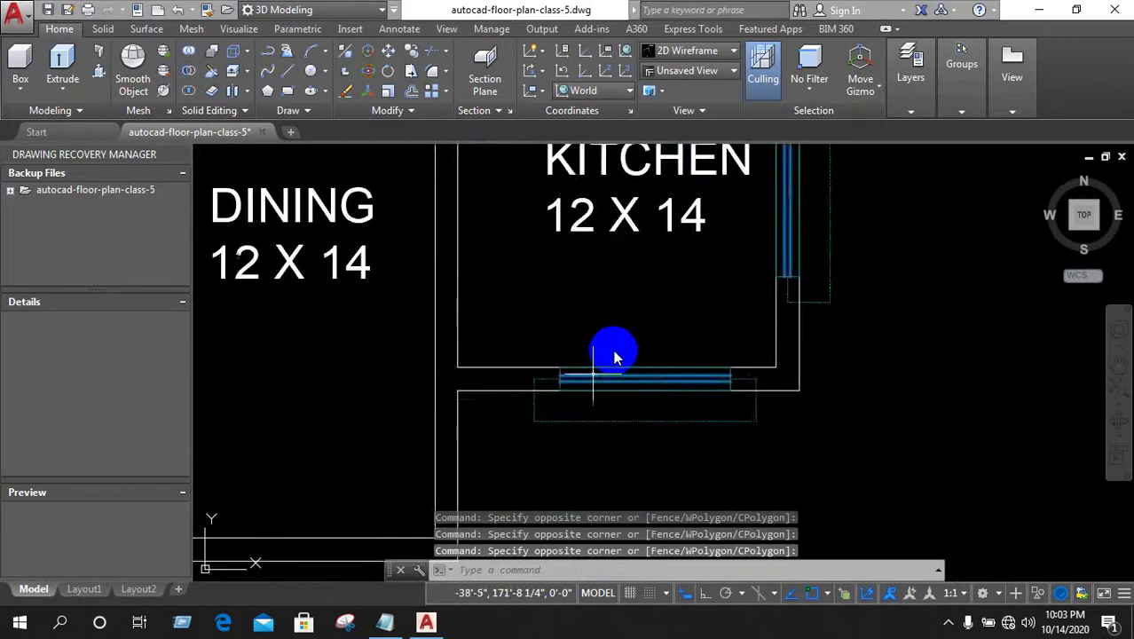
scroll(613, 350, up, 2)
scroll(582, 421, up, 2)
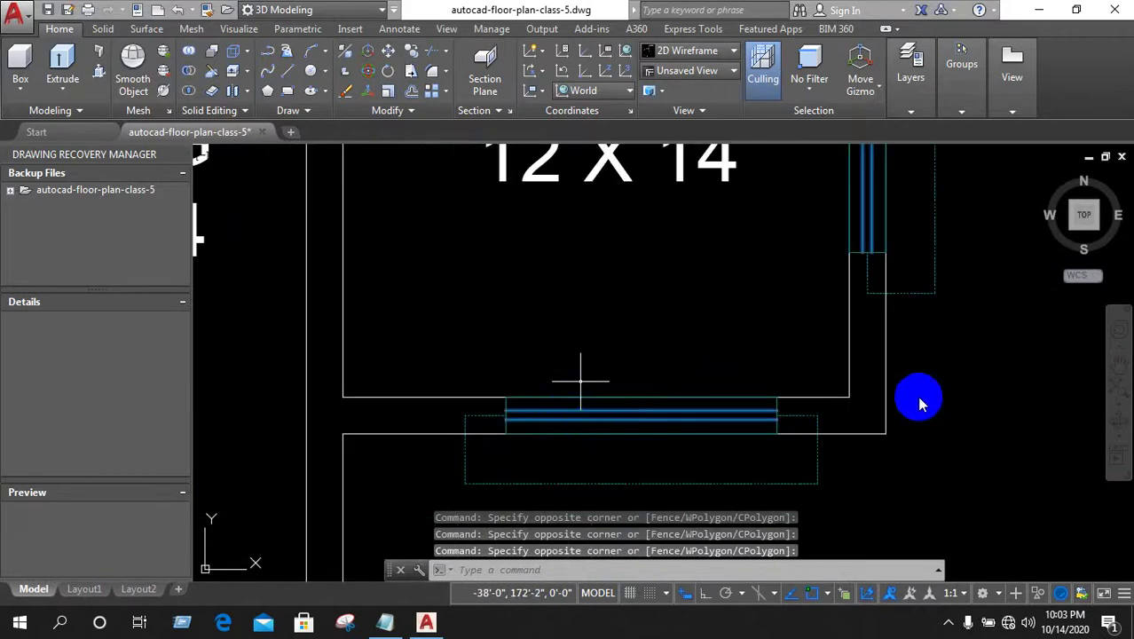
right_click(663, 425)
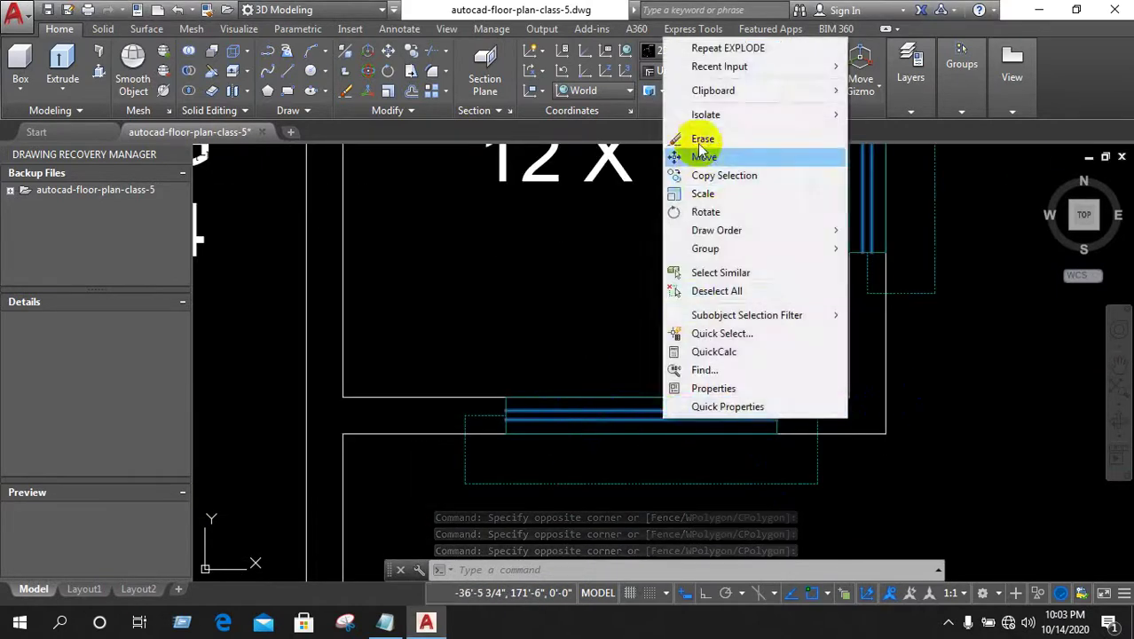
click(679, 139)
scroll(638, 400, down, 3)
scroll(741, 394, down, 3)
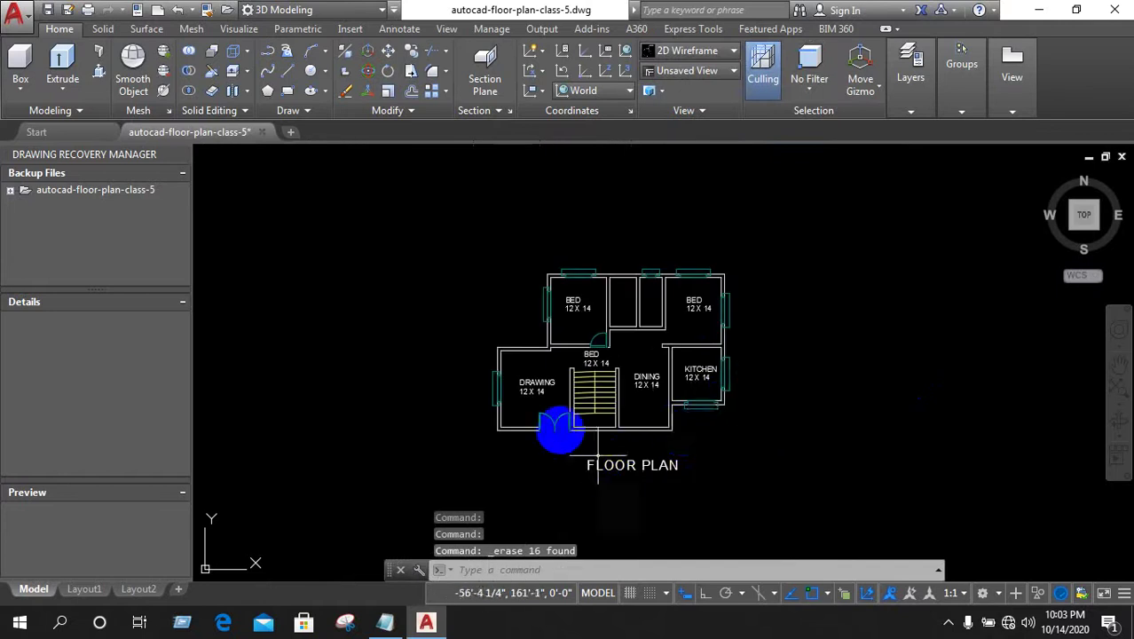
scroll(539, 423, up, 3)
Erase the four door leaf lines at the bedroom doorway
scroll(540, 423, up, 2)
click(313, 306)
click(639, 383)
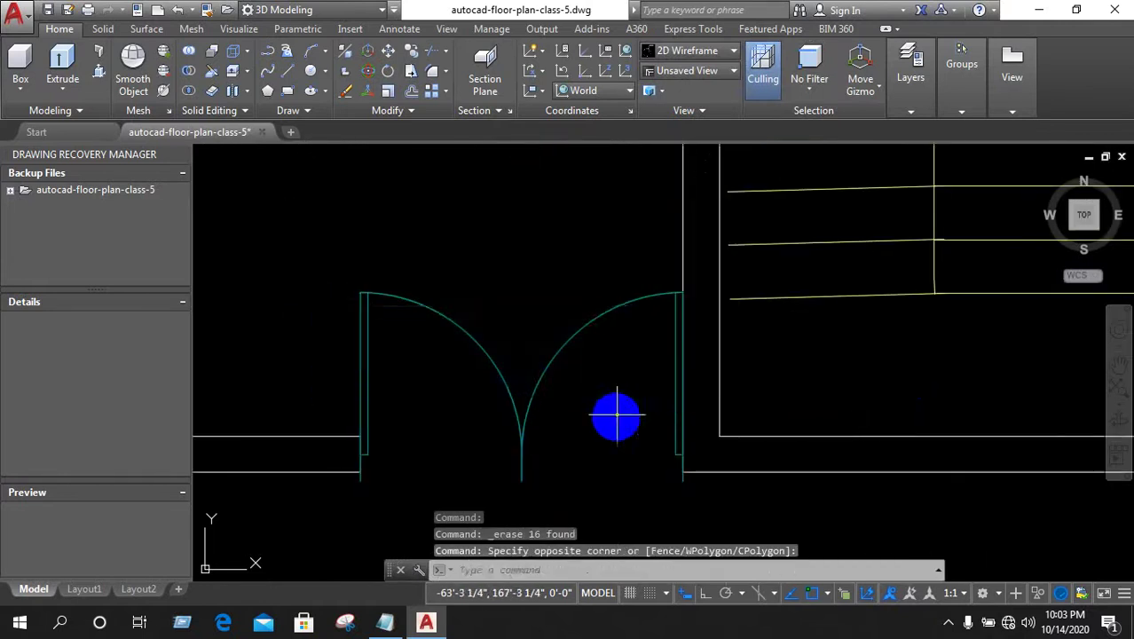
click(615, 412)
click(350, 318)
key(Delete)
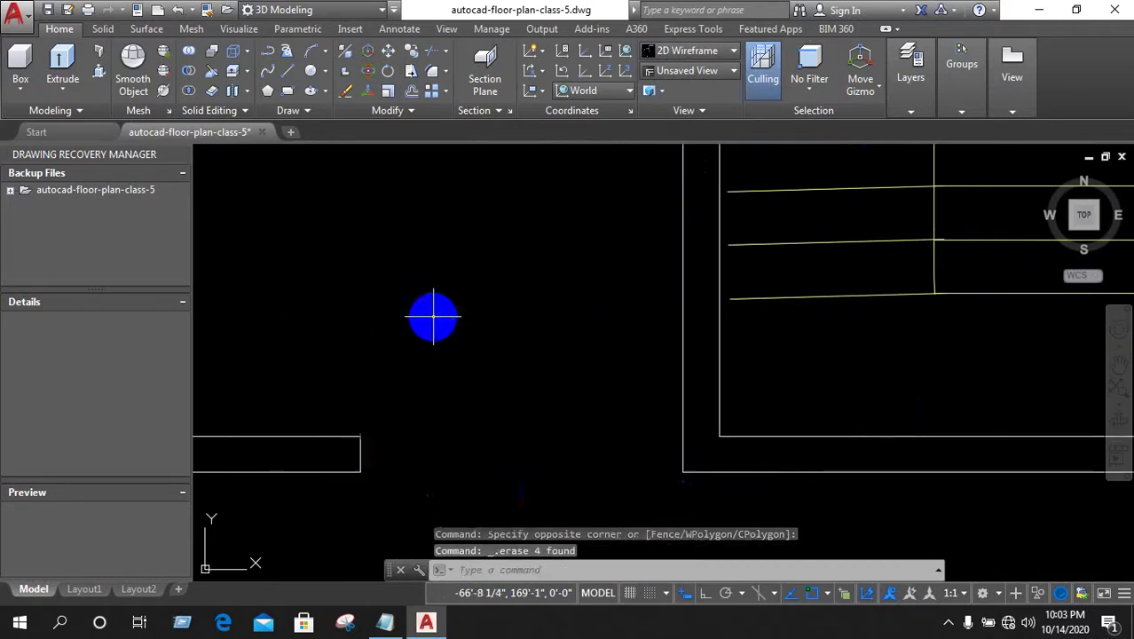
Erase the door swing arc of the upper-left bedroom
scroll(433, 314, down, 3)
scroll(489, 399, down, 3)
scroll(623, 235, up, 3)
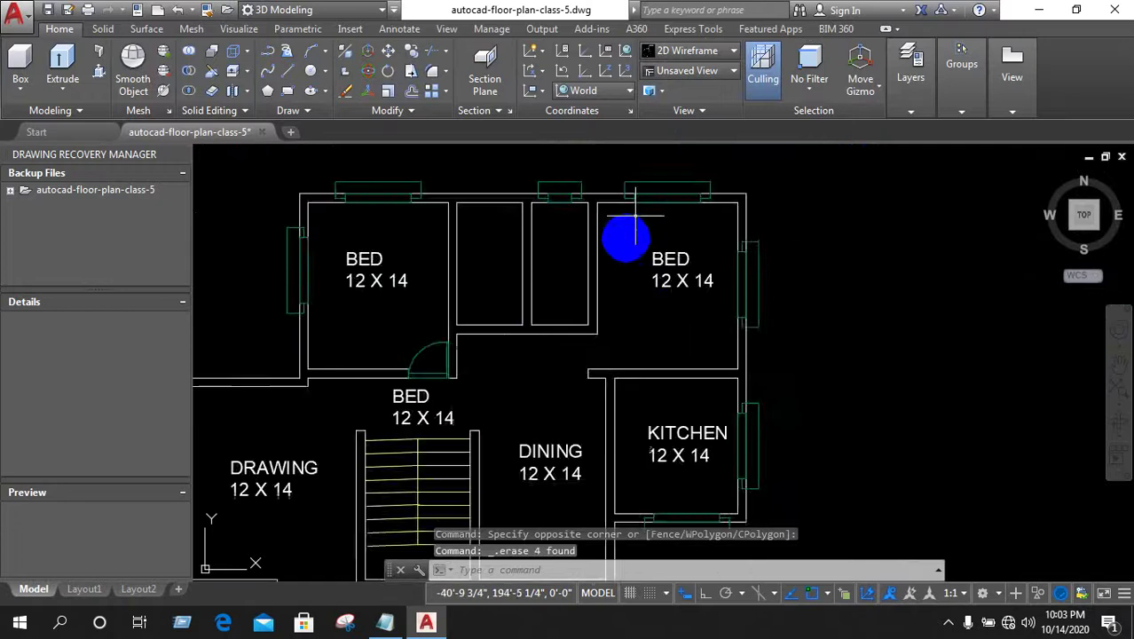
scroll(413, 370, up, 3)
scroll(445, 375, down, 3)
scroll(455, 369, up, 4)
scroll(477, 387, up, 5)
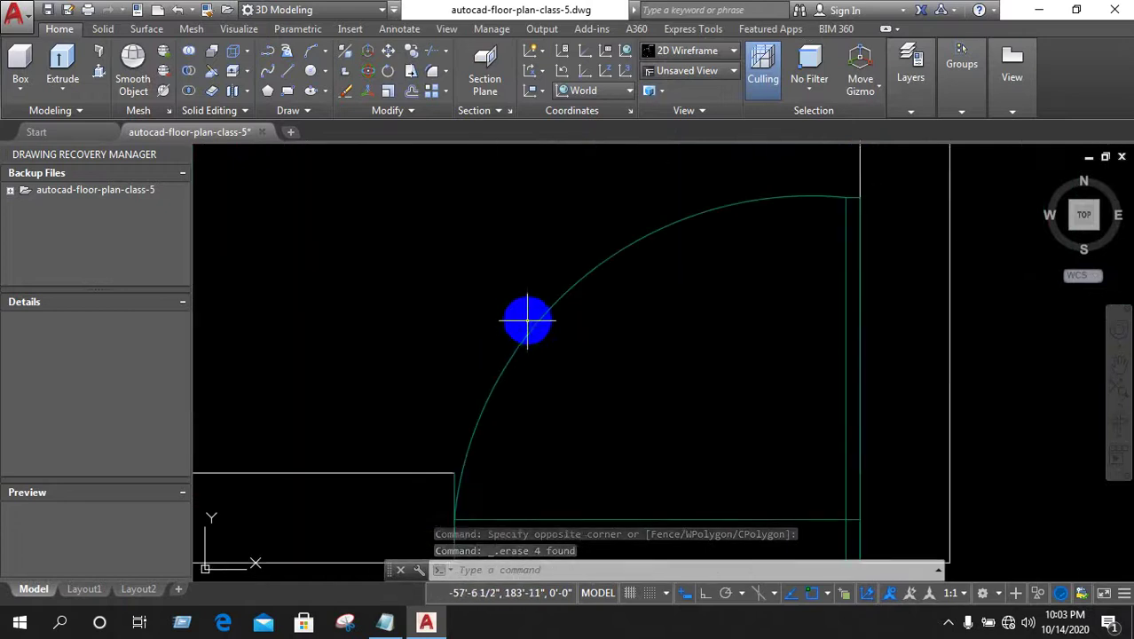
click(612, 381)
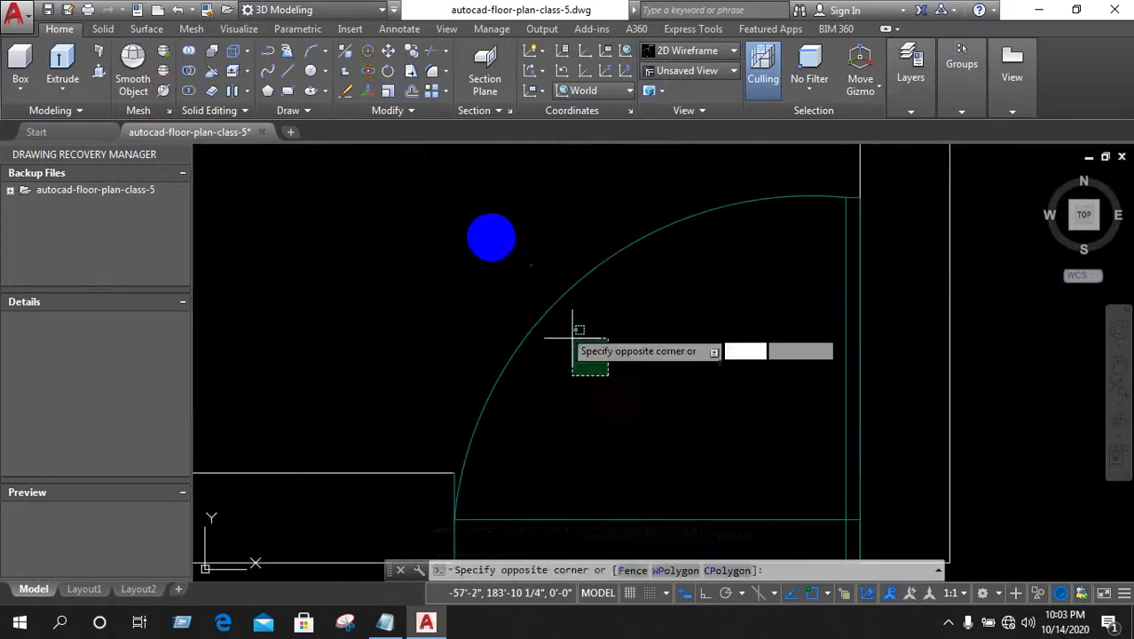
click(523, 297)
key(Delete)
scroll(441, 265, down, 3)
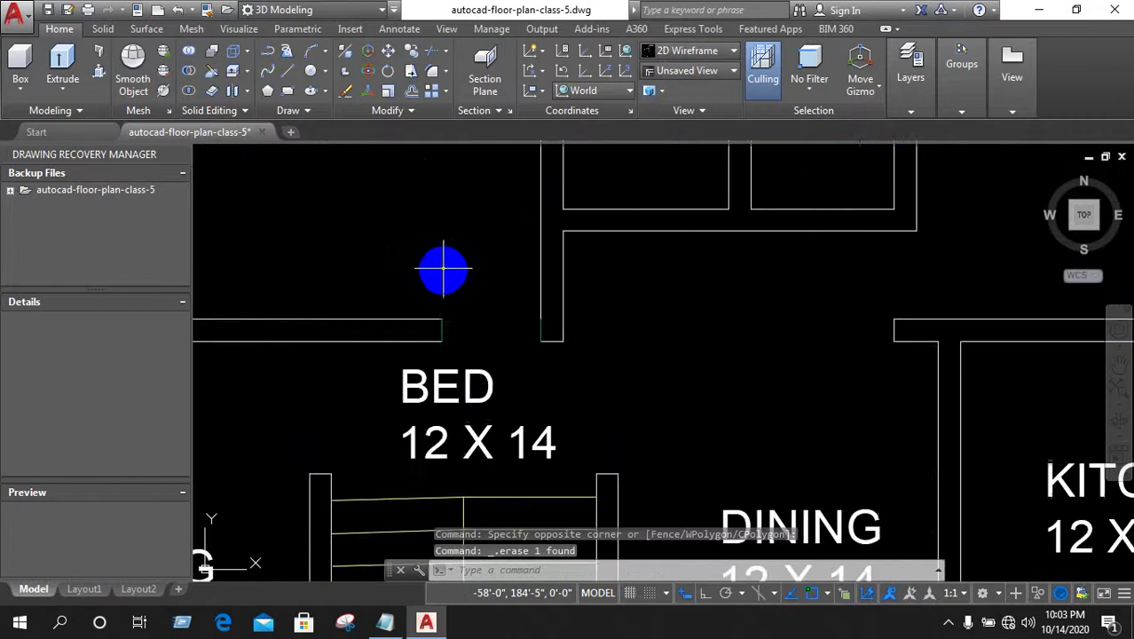
scroll(568, 301, down, 2)
scroll(683, 332, down, 3)
scroll(710, 338, up, 4)
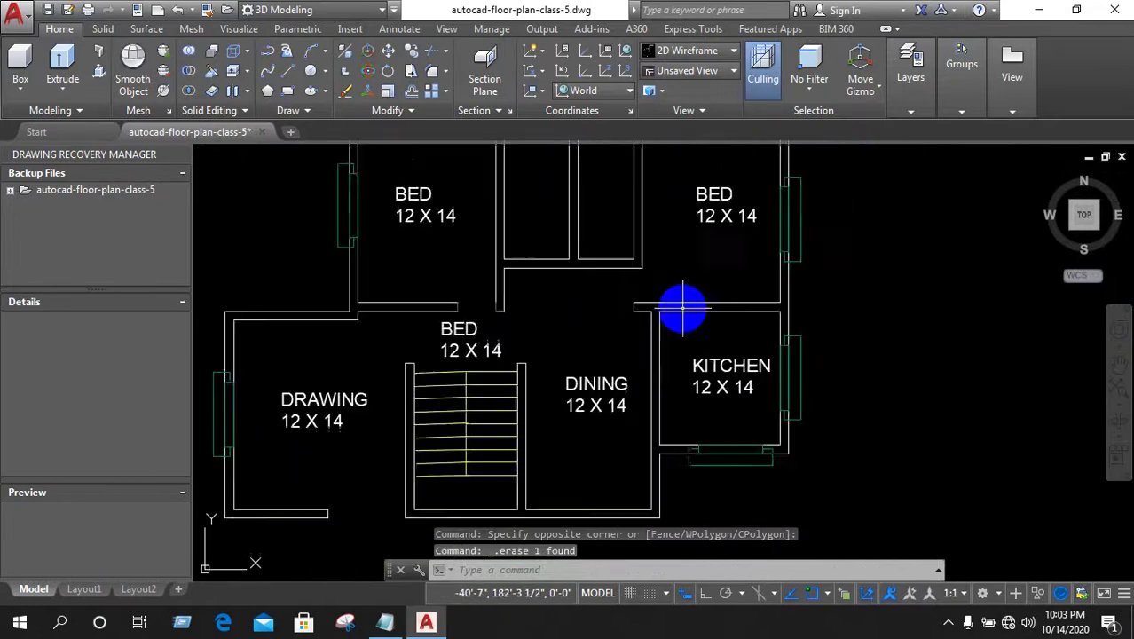
scroll(665, 293, up, 4)
scroll(666, 320, down, 4)
scroll(562, 394, down, 2)
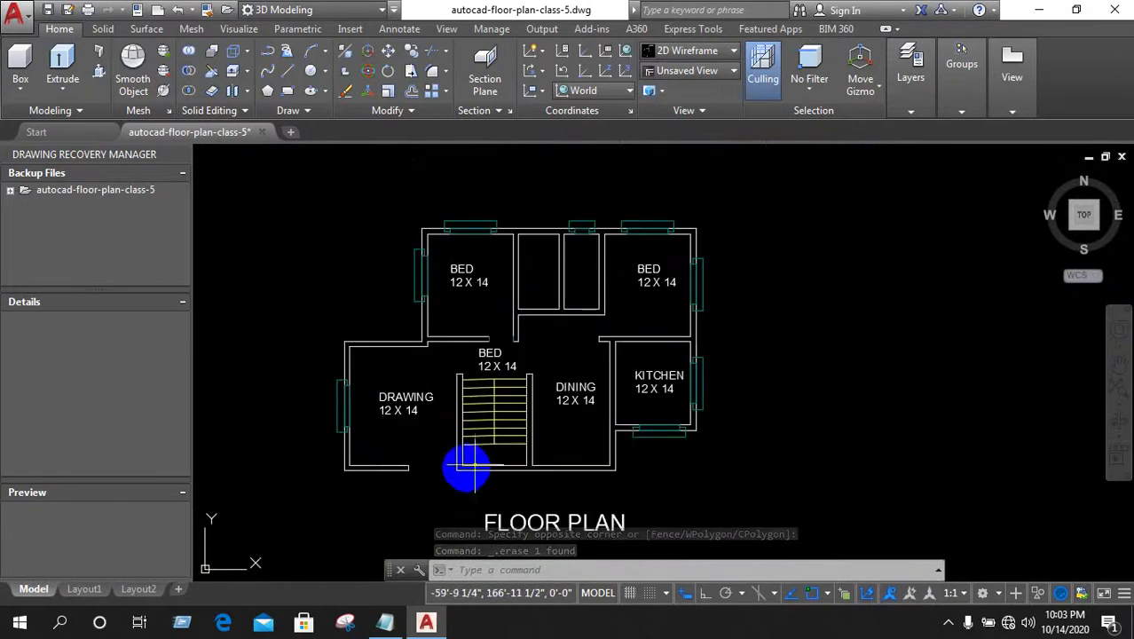
scroll(367, 430, up, 2)
scroll(382, 424, down, 4)
scroll(388, 424, up, 2)
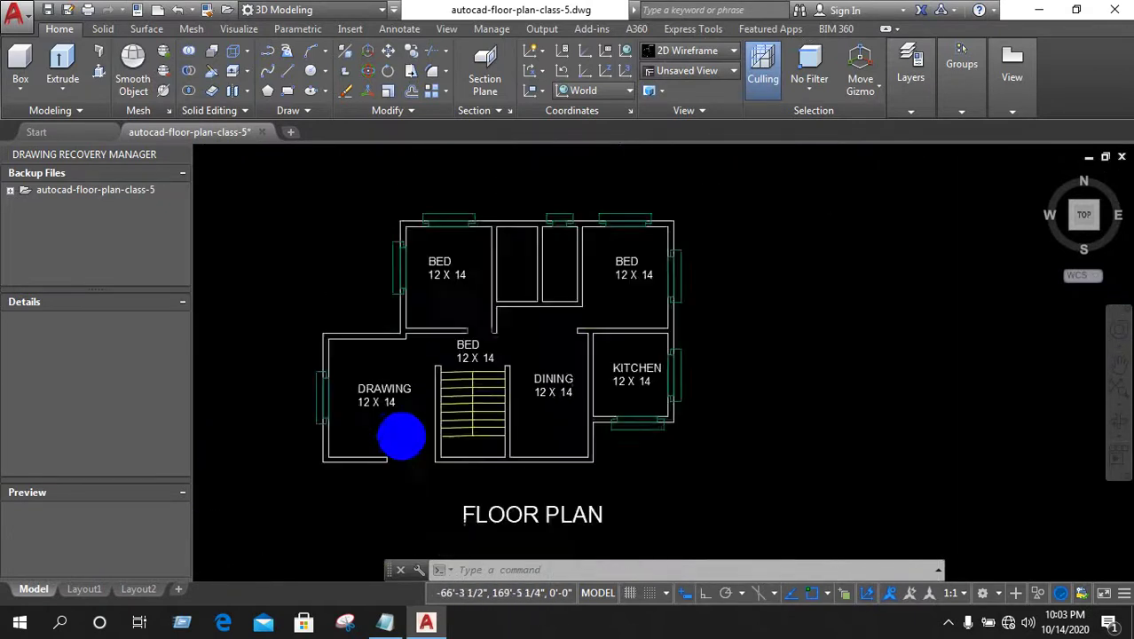
scroll(397, 430, up, 2)
Use EXTEND to lengthen the lower and upper wall lines to the vertical wall
text(EX)
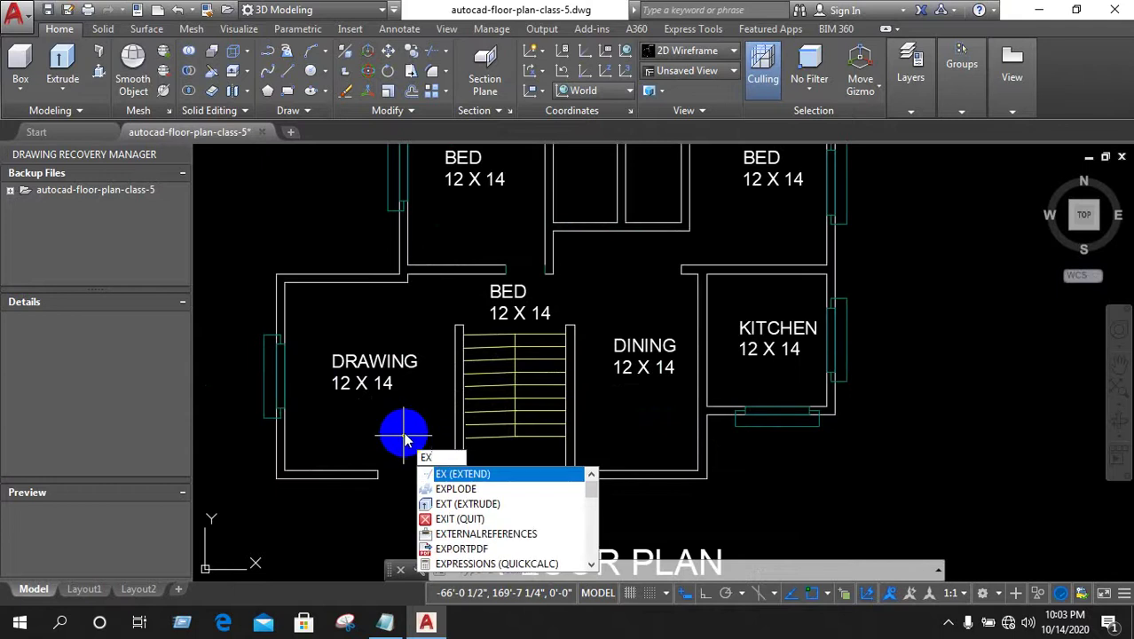
key(Return)
key(Return)
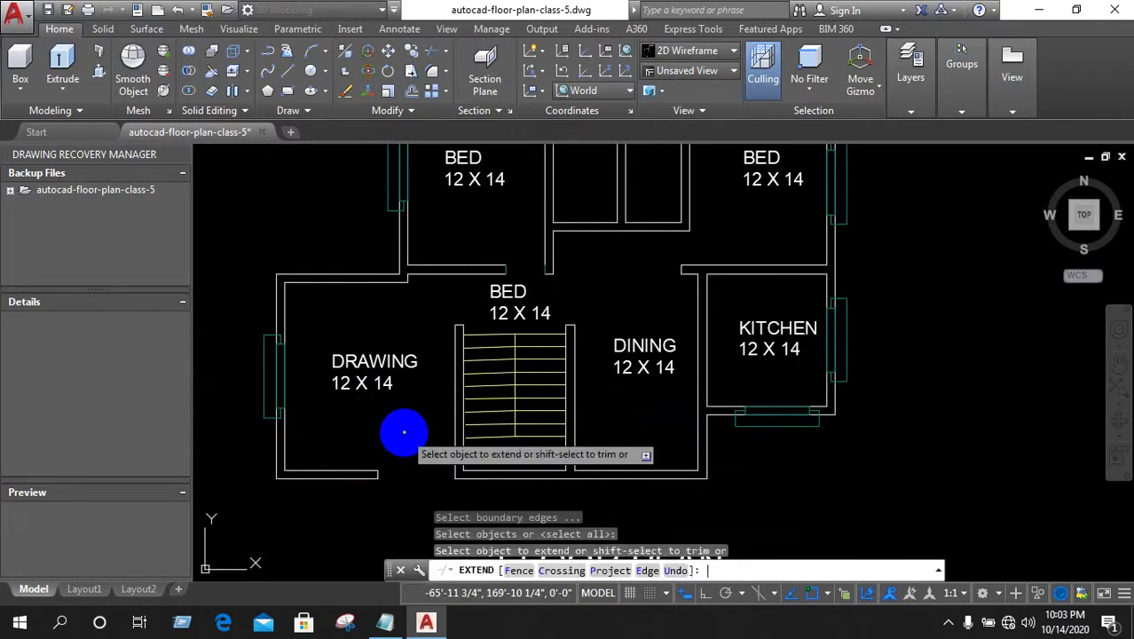
scroll(369, 515, up, 6)
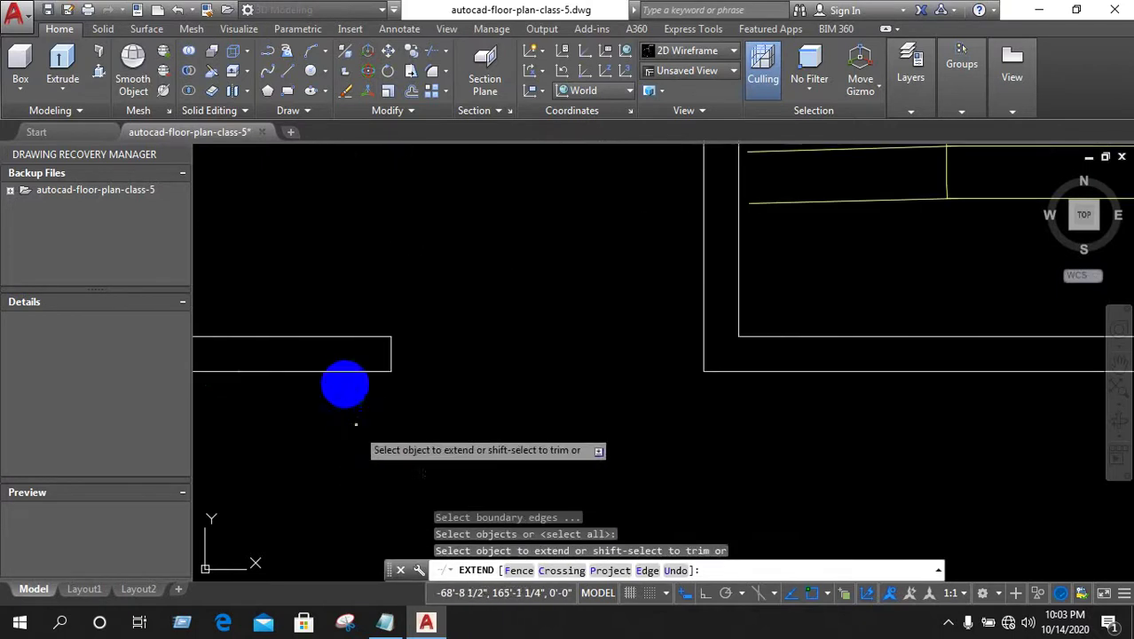
click(338, 371)
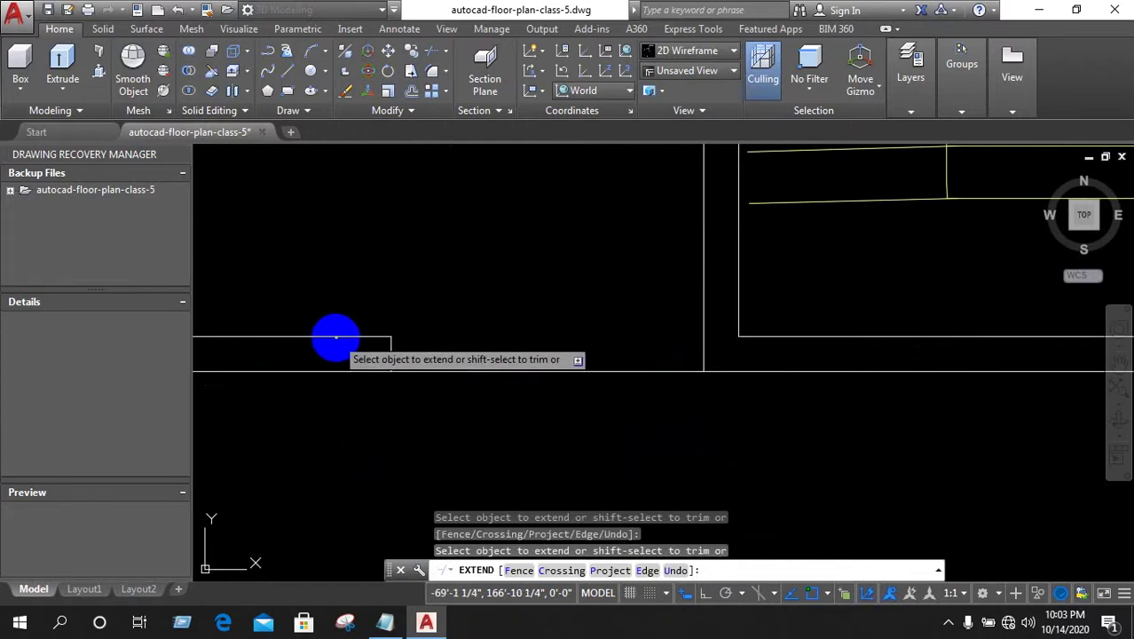
click(337, 336)
scroll(399, 479, down, 5)
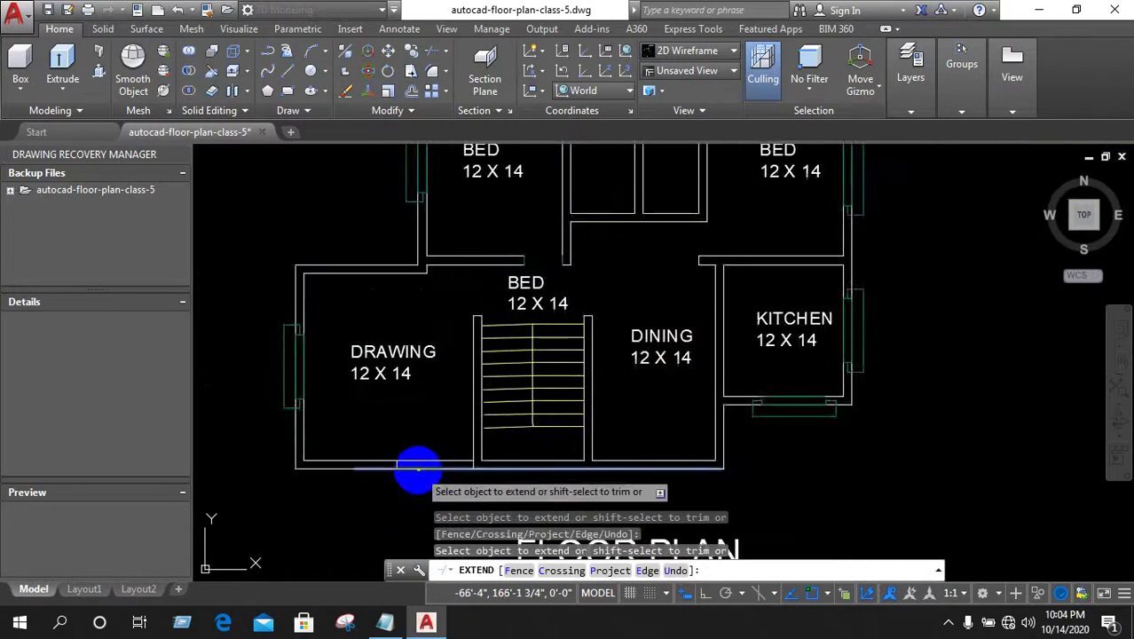
scroll(507, 284, down, 2)
scroll(470, 284, up, 4)
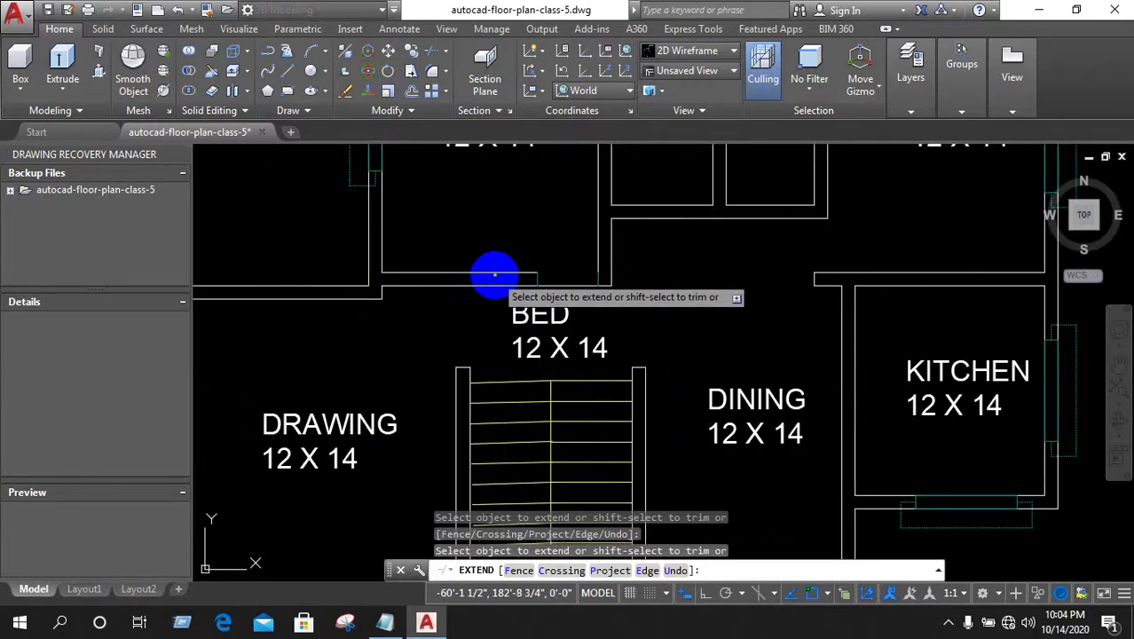
Extend the wall line near BED to its wall, then end the Extend command
click(498, 272)
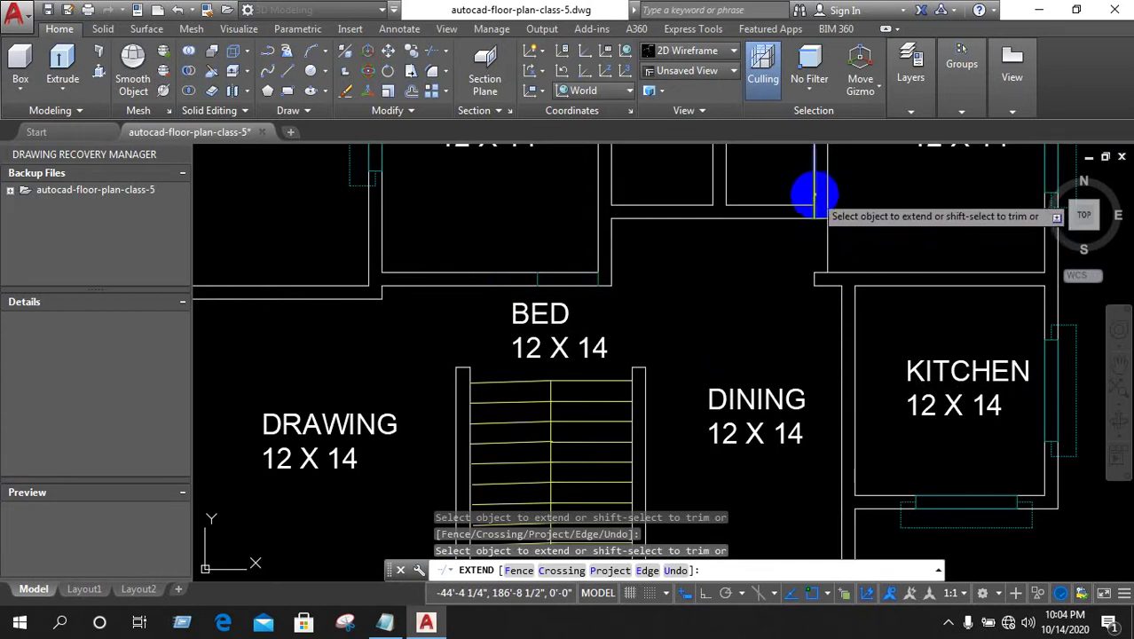
scroll(804, 232, down, 5)
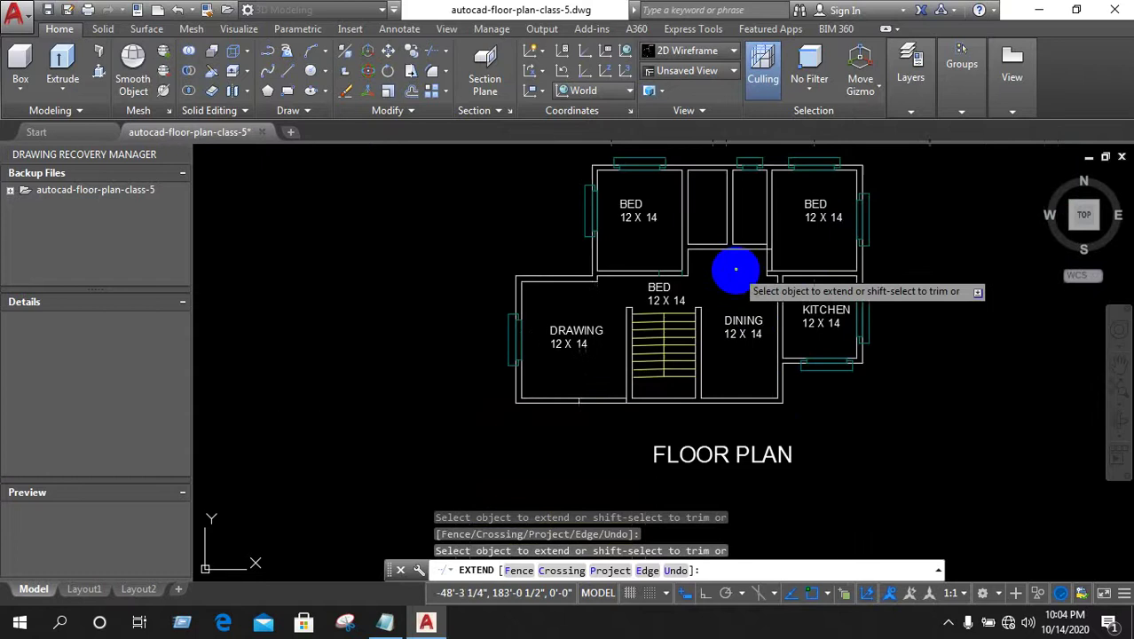
scroll(852, 397, up, 3)
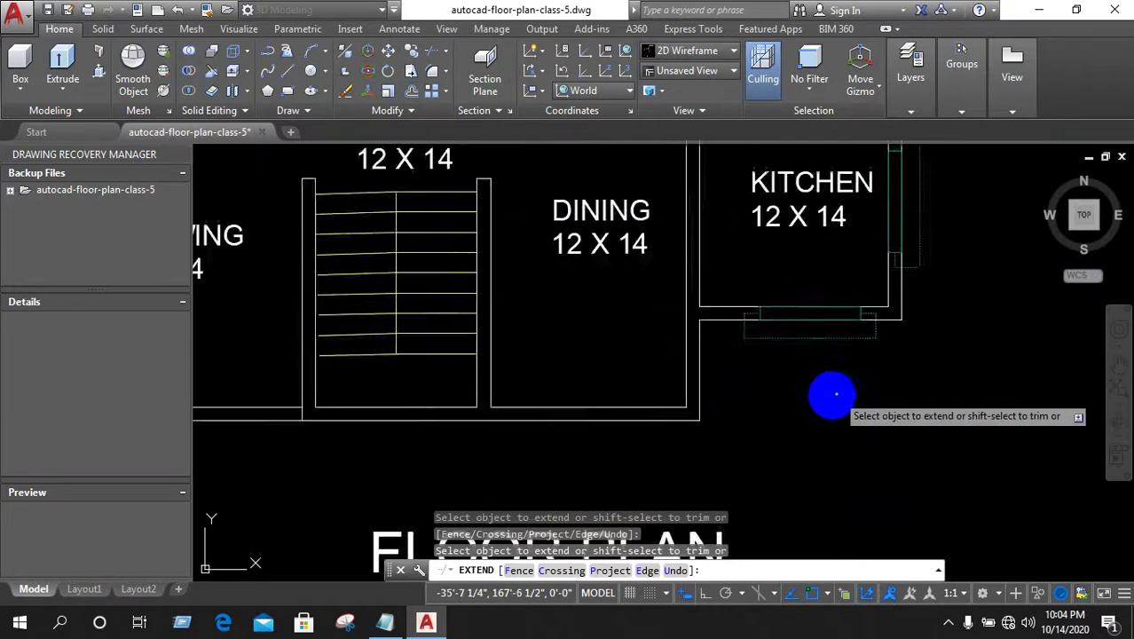
scroll(798, 382, down, 3)
scroll(568, 359, down, 2)
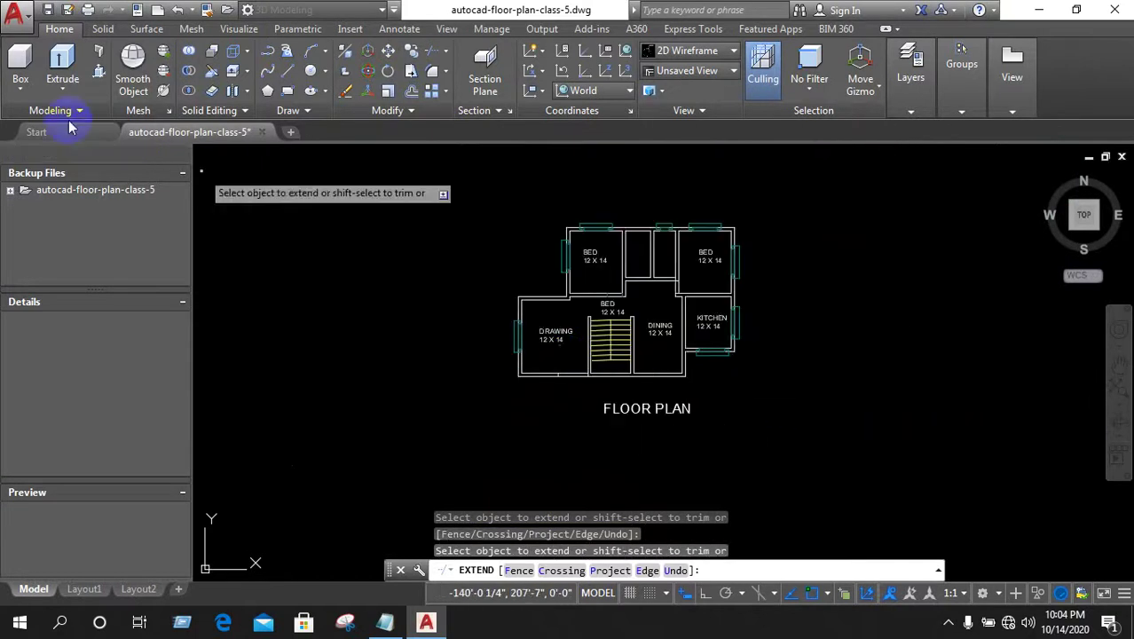
right_drag(339, 172, 311, 180)
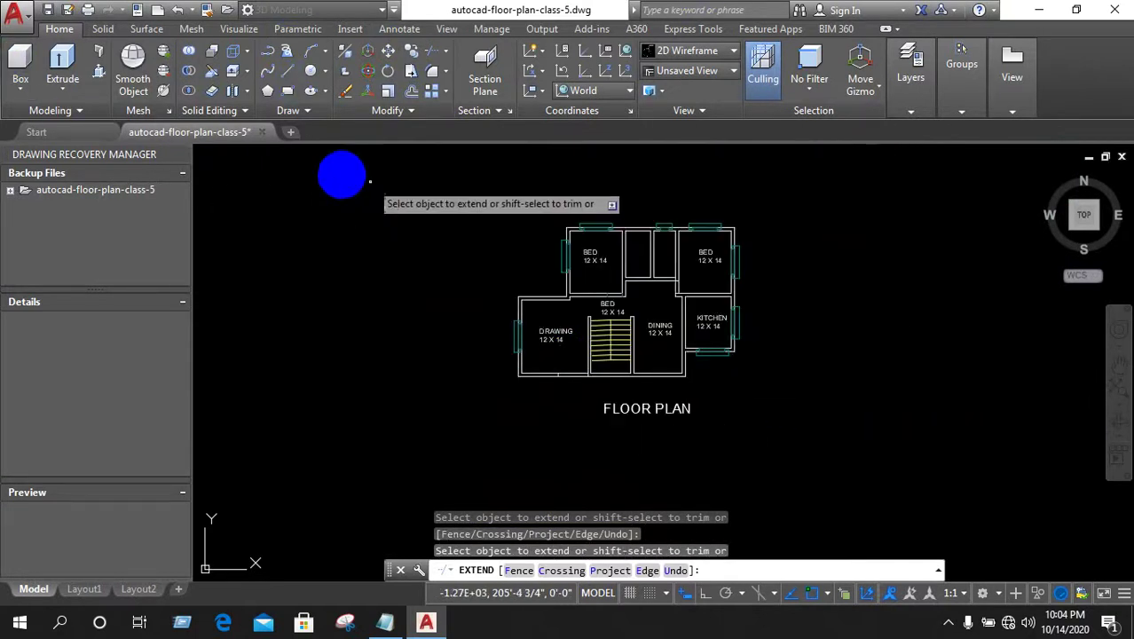
click(344, 209)
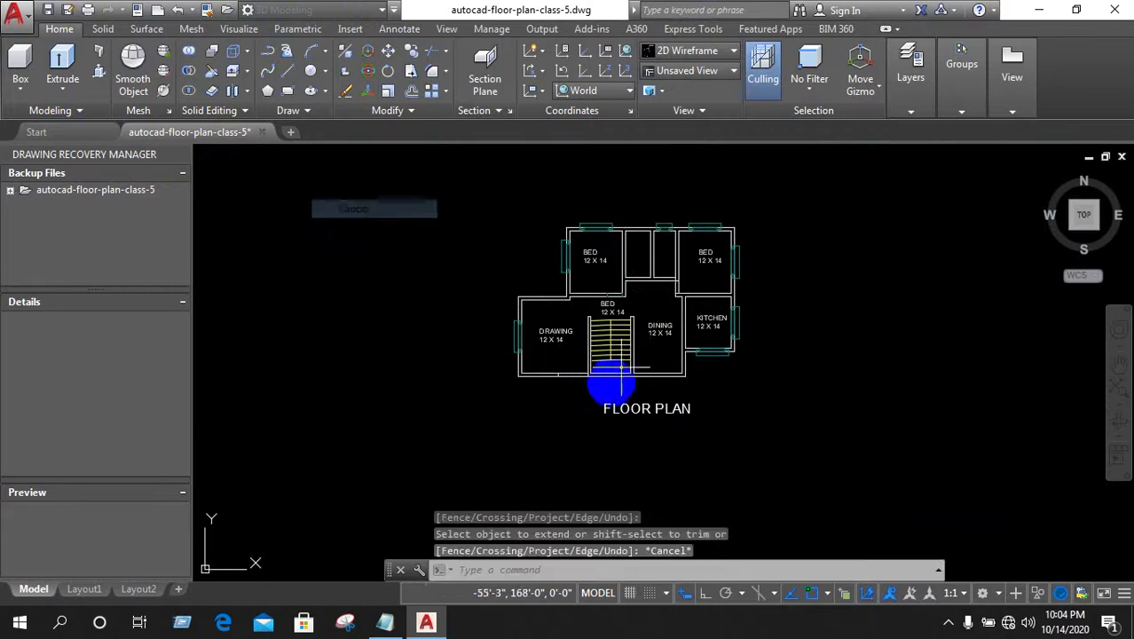
scroll(608, 380, up, 3)
Window-select the BED and KITCHEN room labels and the FLOOR PLAN title
scroll(653, 418, down, 2)
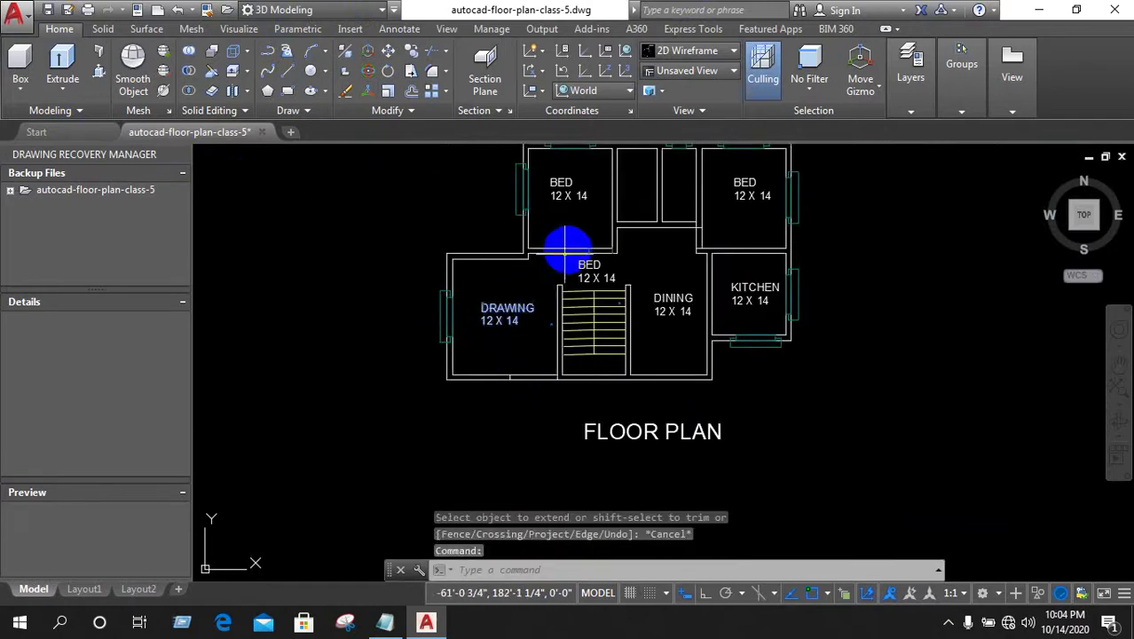
key(Escape)
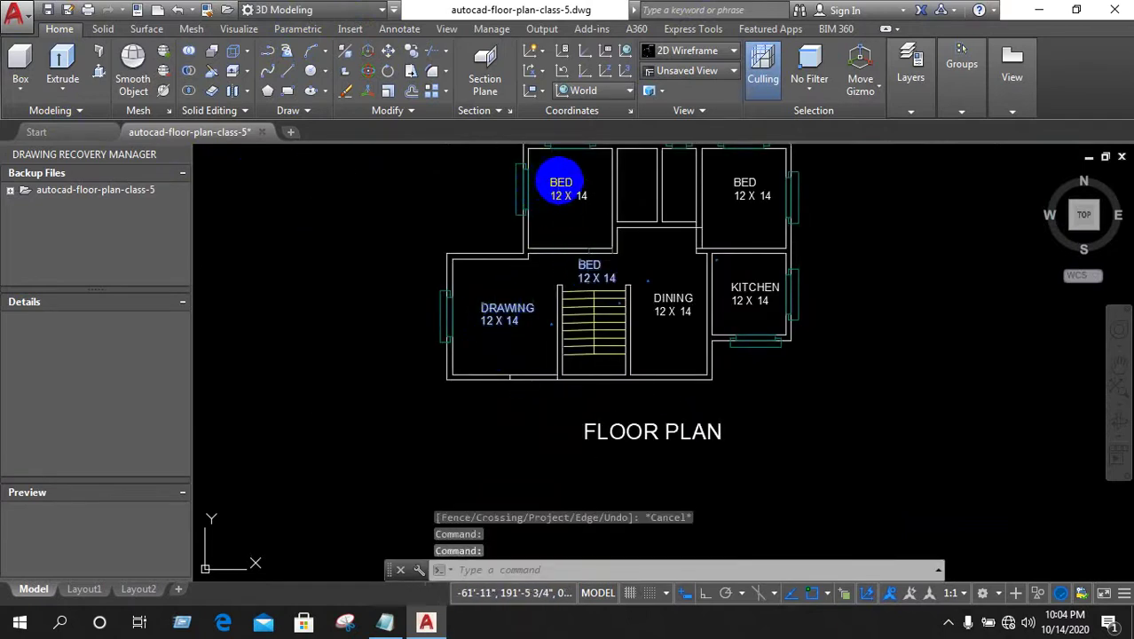
key(Escape)
click(746, 184)
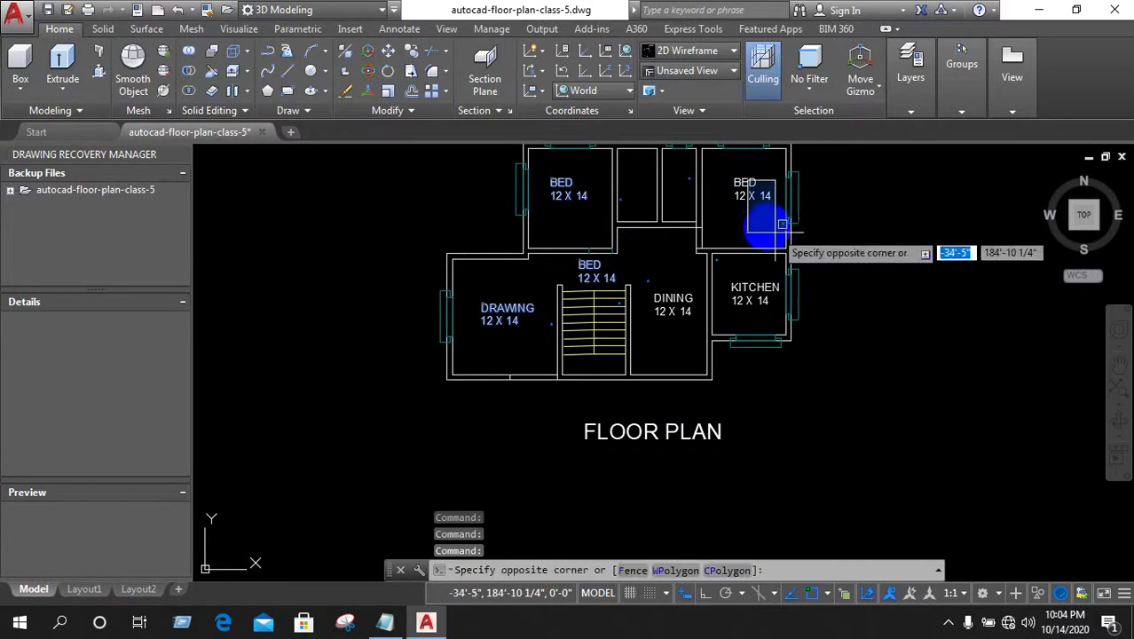
click(759, 218)
click(746, 190)
click(737, 213)
click(748, 296)
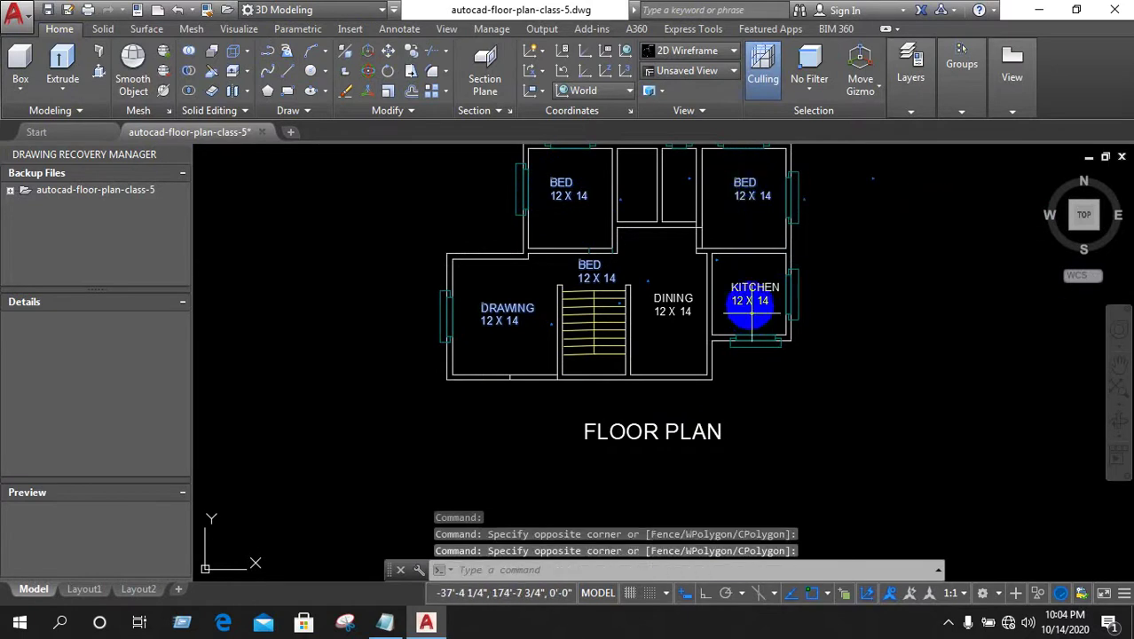
click(637, 400)
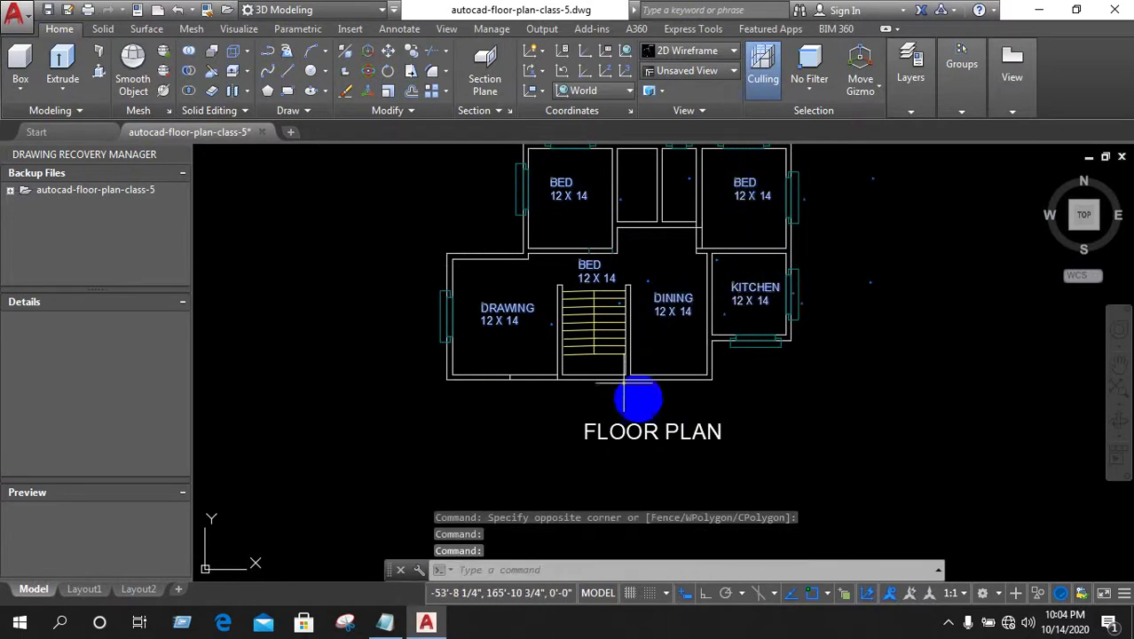
click(632, 432)
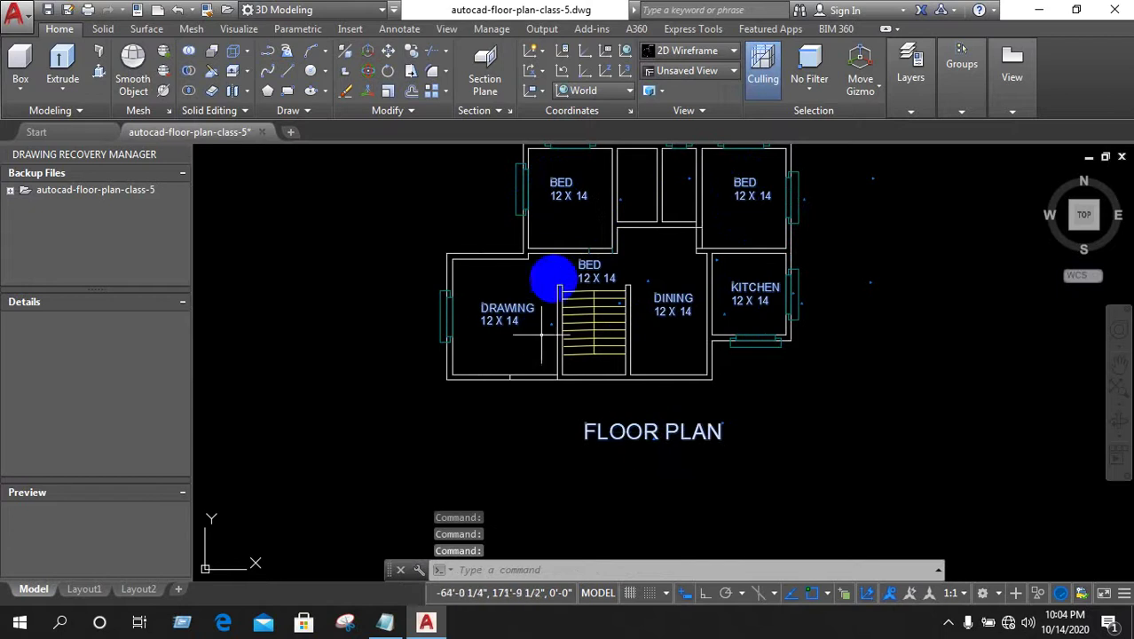
Erase the selected room labels and the FLOOR PLAN title
key(Delete)
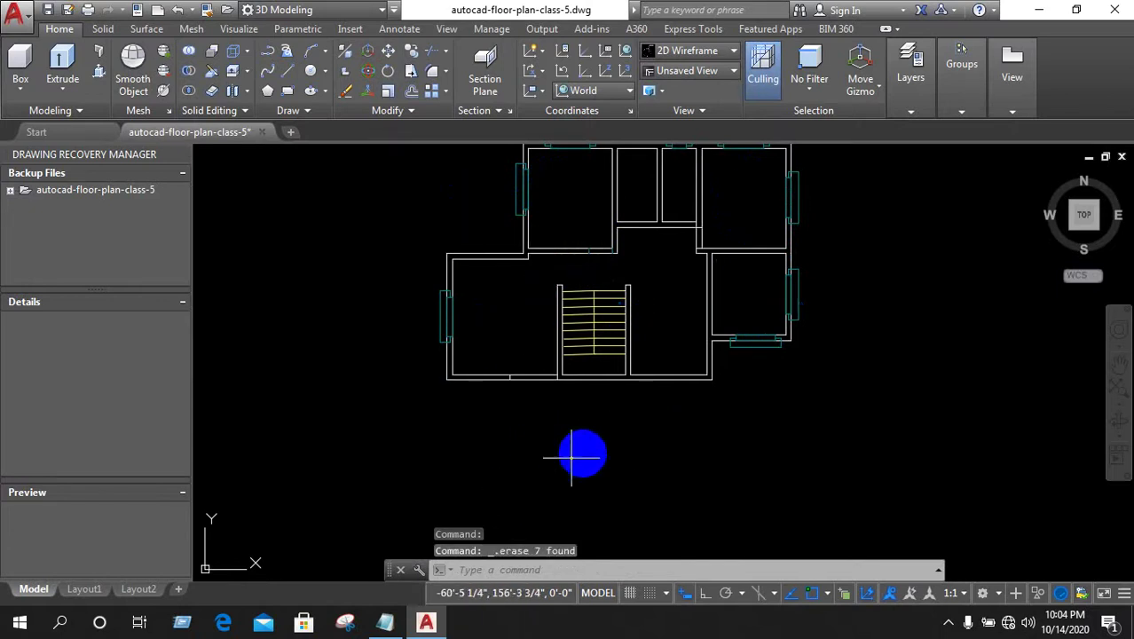
scroll(583, 450, down, 2)
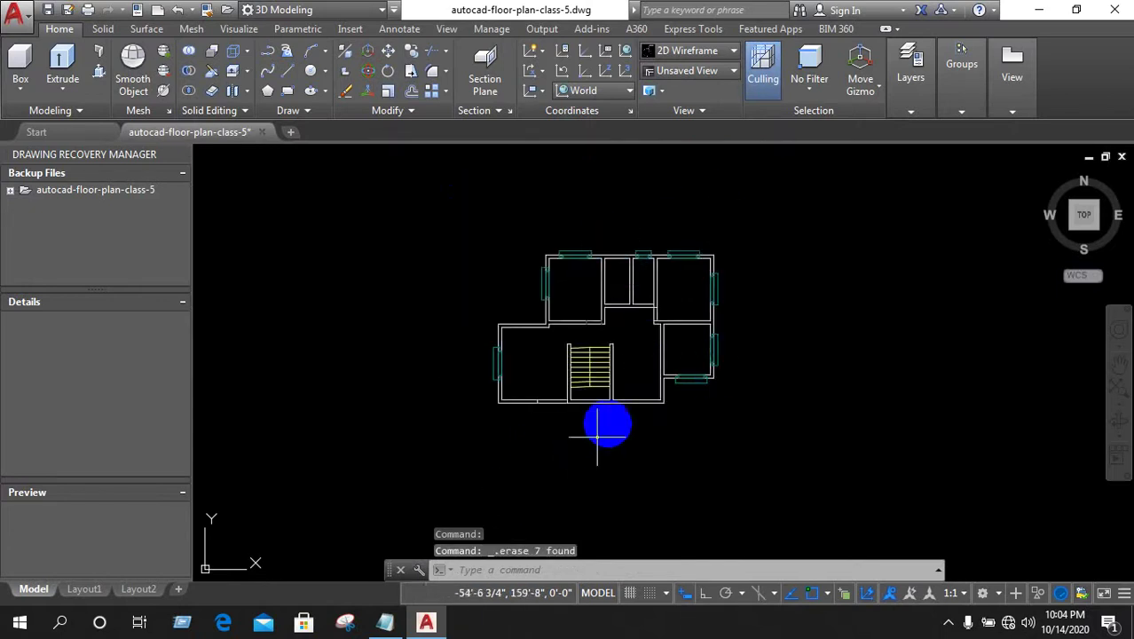
scroll(568, 382, up, 3)
scroll(520, 323, up, 3)
scroll(524, 338, down, 3)
scroll(479, 345, down, 3)
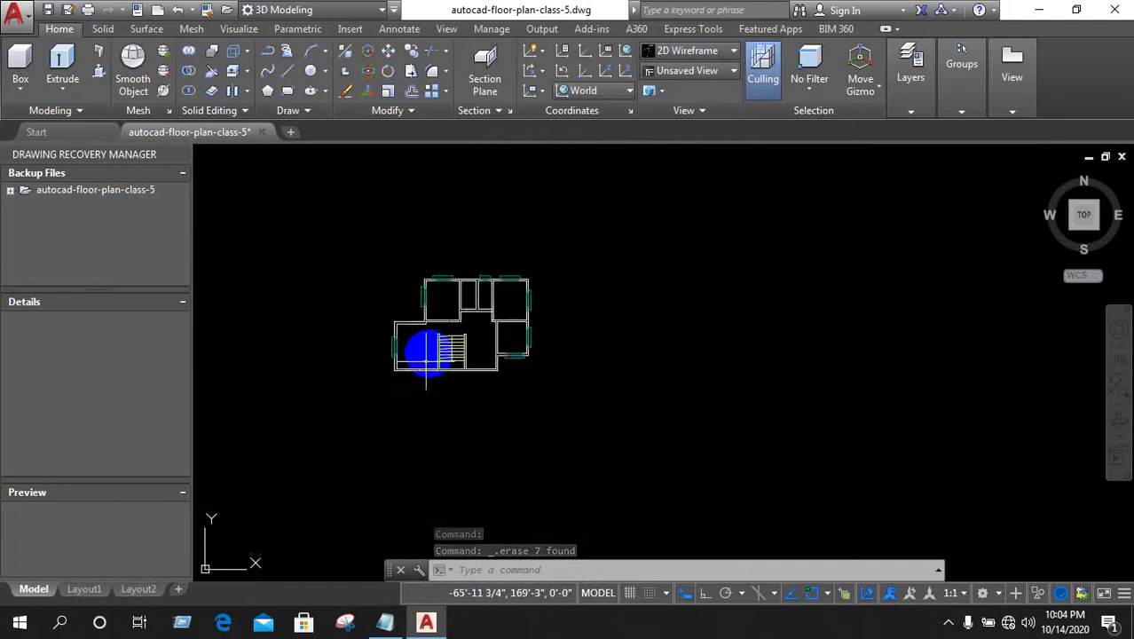
Zoom in closely on the window in the lower right room's bottom wall
scroll(400, 257, up, 3)
scroll(481, 382, down, 3)
scroll(486, 385, up, 2)
scroll(487, 385, up, 3)
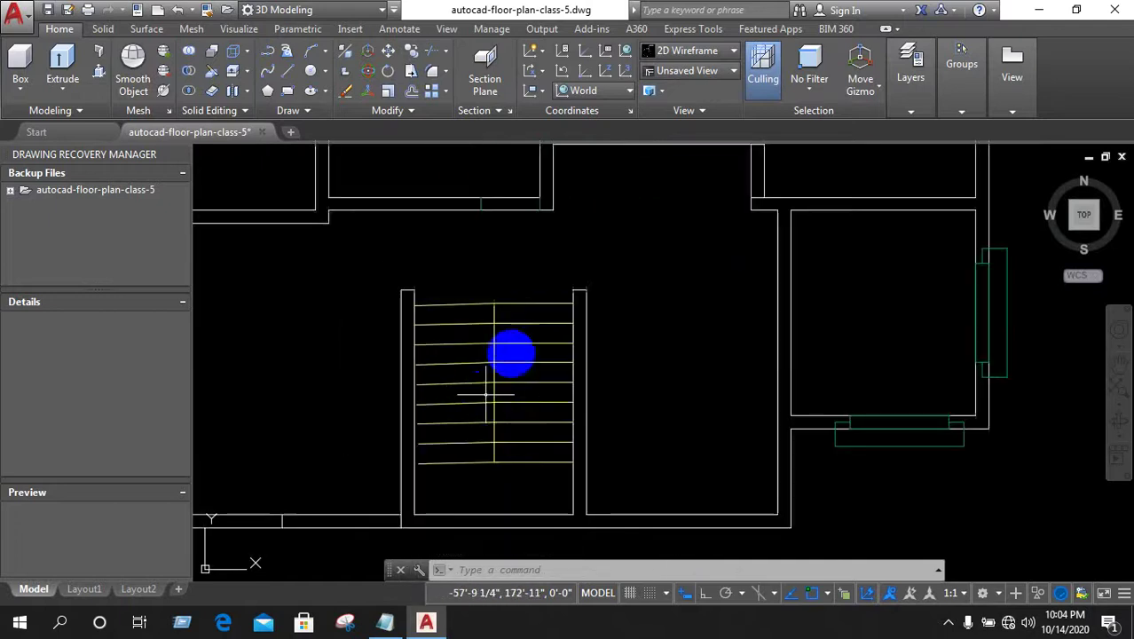
scroll(608, 385, down, 3)
scroll(618, 398, down, 4)
scroll(683, 392, up, 3)
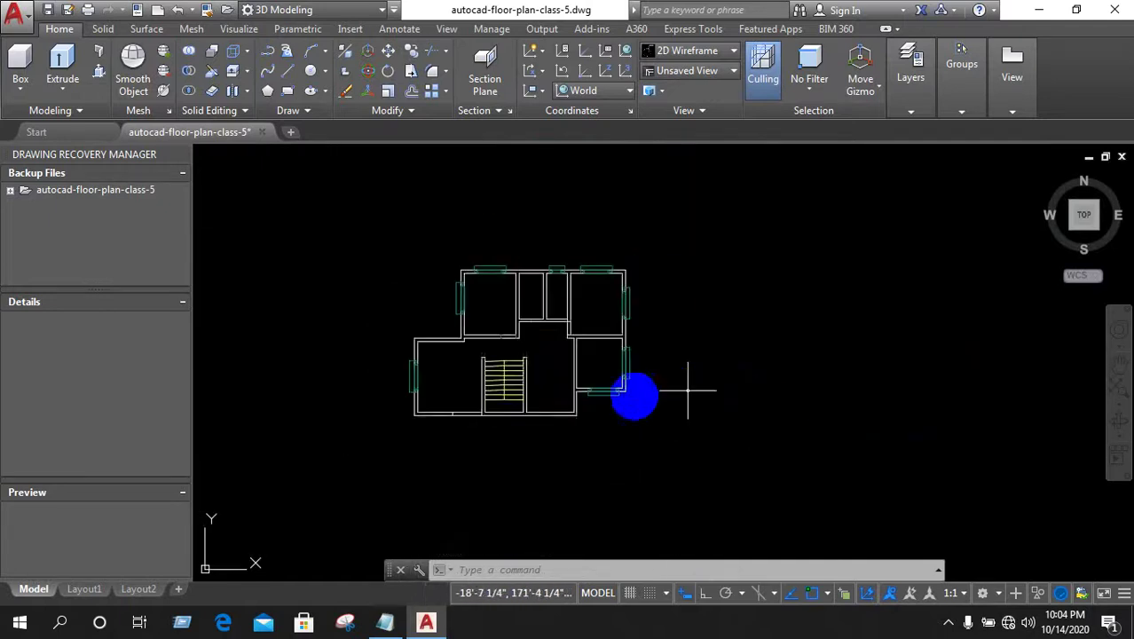
scroll(501, 397, up, 3)
scroll(317, 178, down, 5)
scroll(584, 361, up, 1)
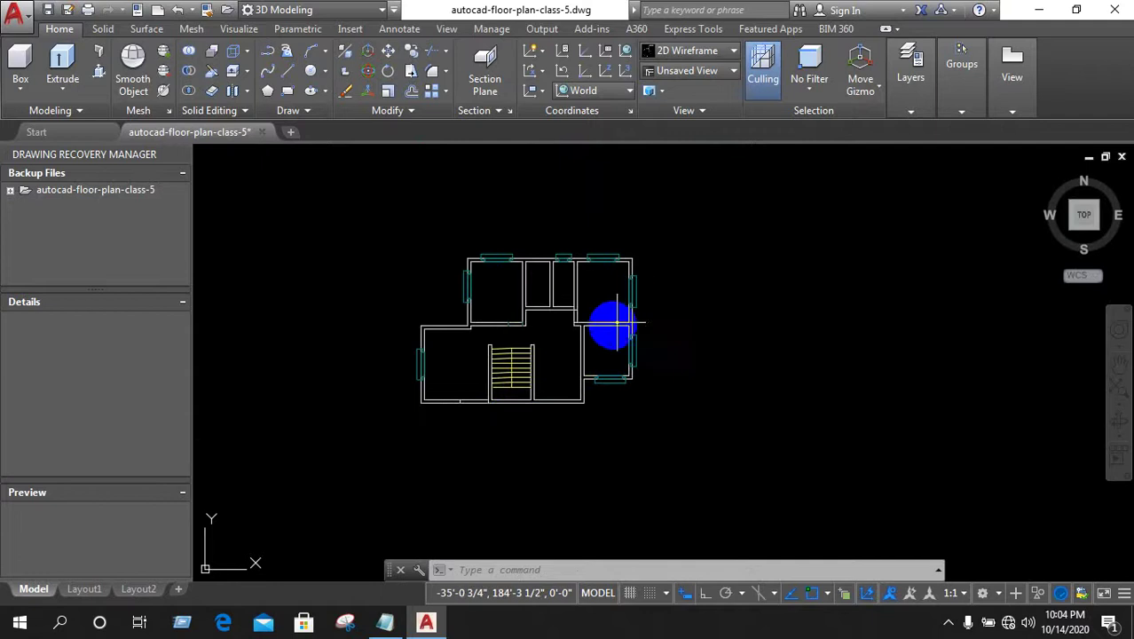
scroll(502, 266, up, 2)
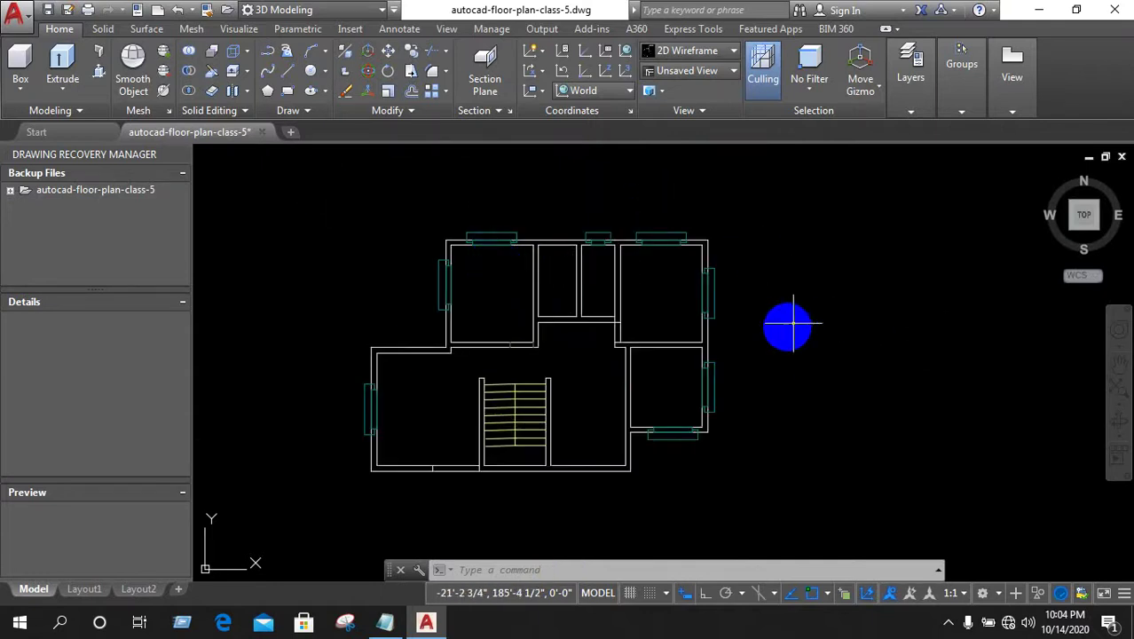
scroll(612, 337, down, 2)
scroll(599, 302, up, 2)
scroll(561, 329, down, 2)
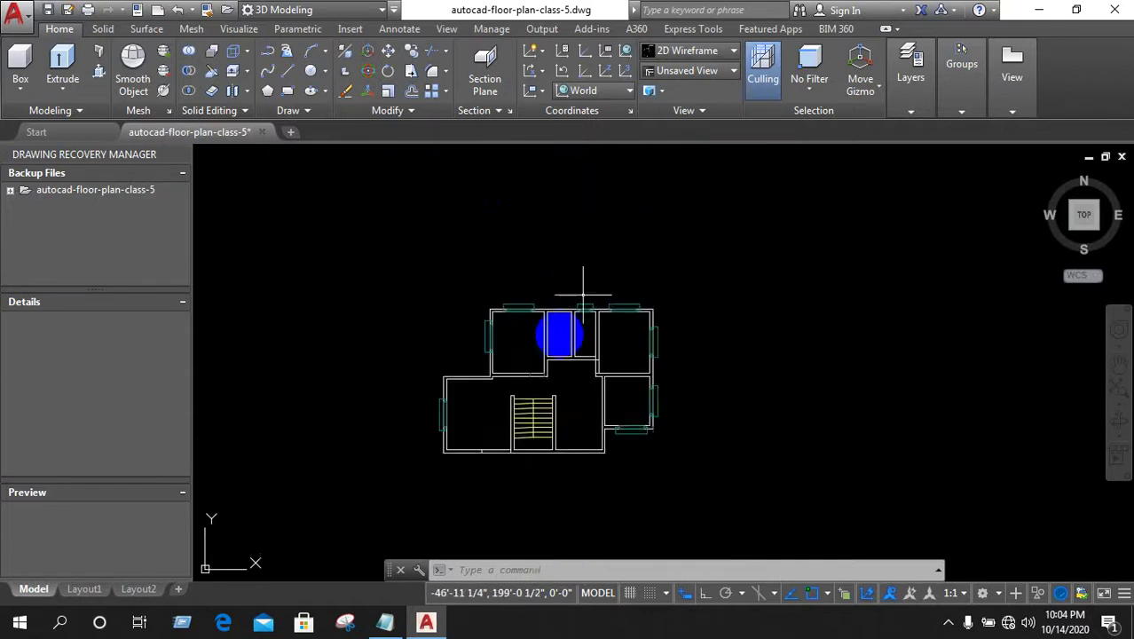
scroll(552, 342, up, 2)
scroll(557, 338, down, 1)
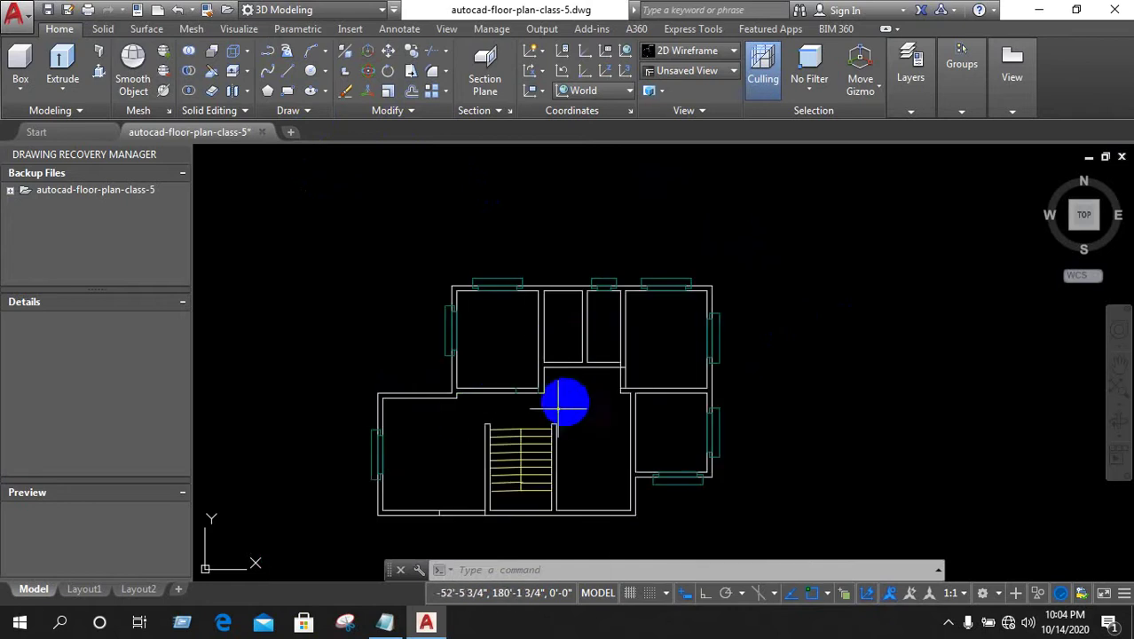
scroll(560, 405, up, 4)
scroll(570, 354, up, 1)
scroll(572, 362, down, 1)
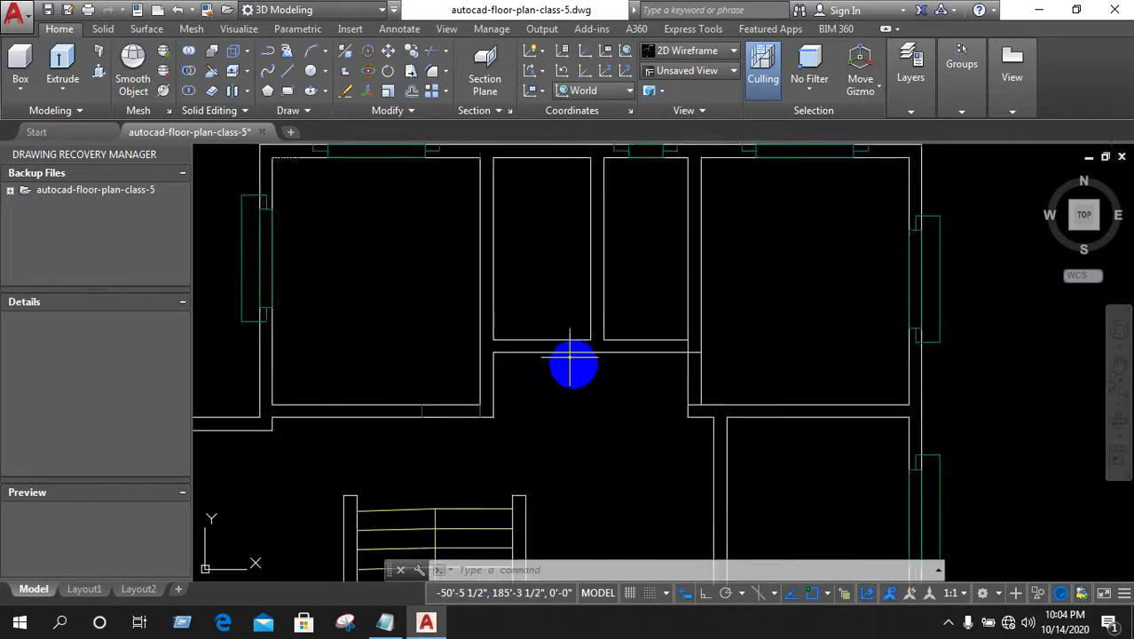
scroll(572, 362, down, 4)
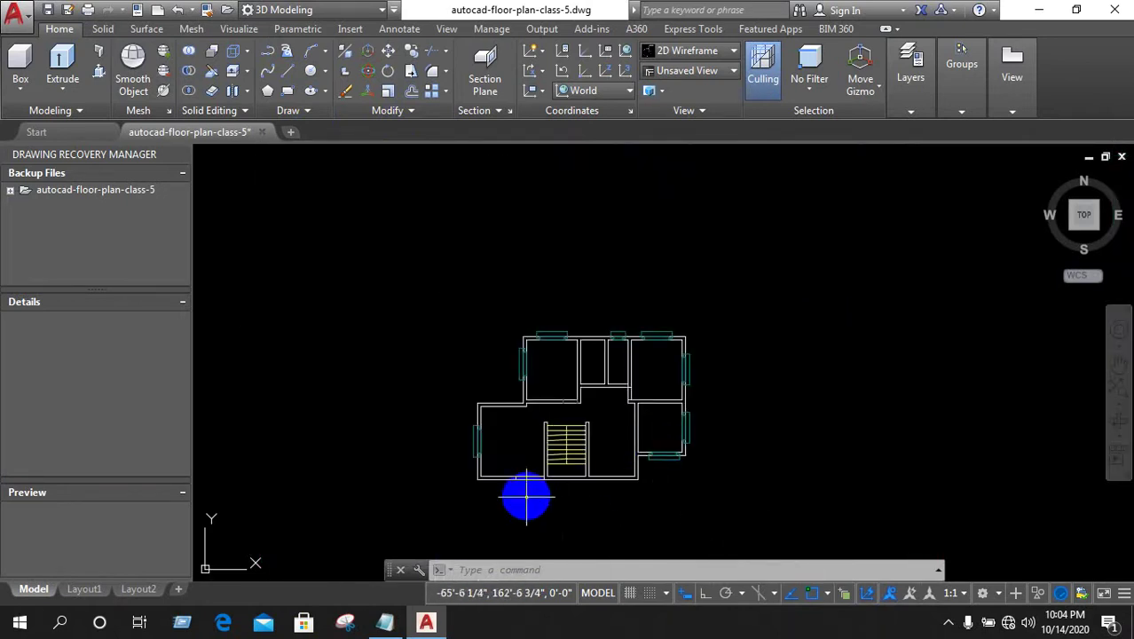
scroll(529, 479, up, 2)
scroll(599, 499, down, 2)
scroll(663, 463, up, 2)
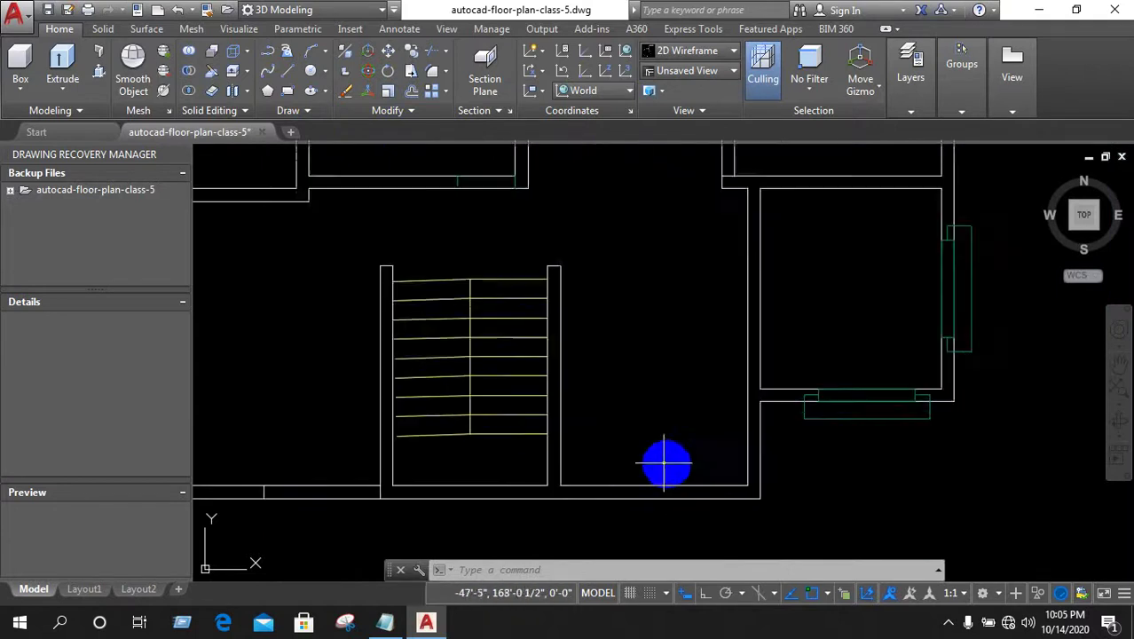
scroll(722, 455, down, 1)
scroll(793, 435, up, 3)
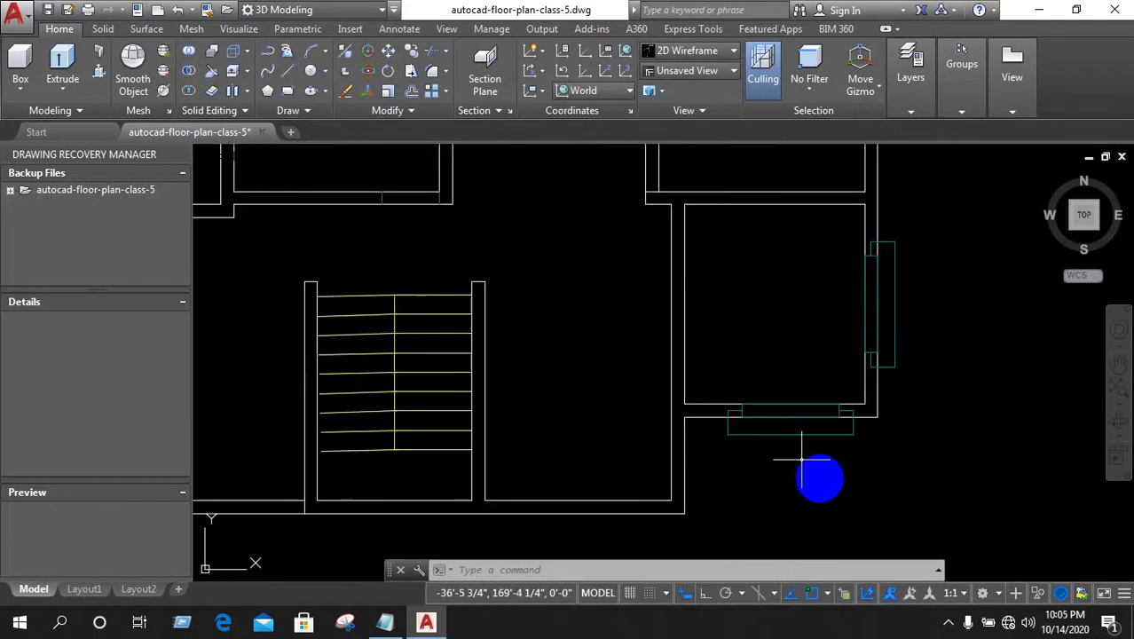
scroll(804, 446, up, 4)
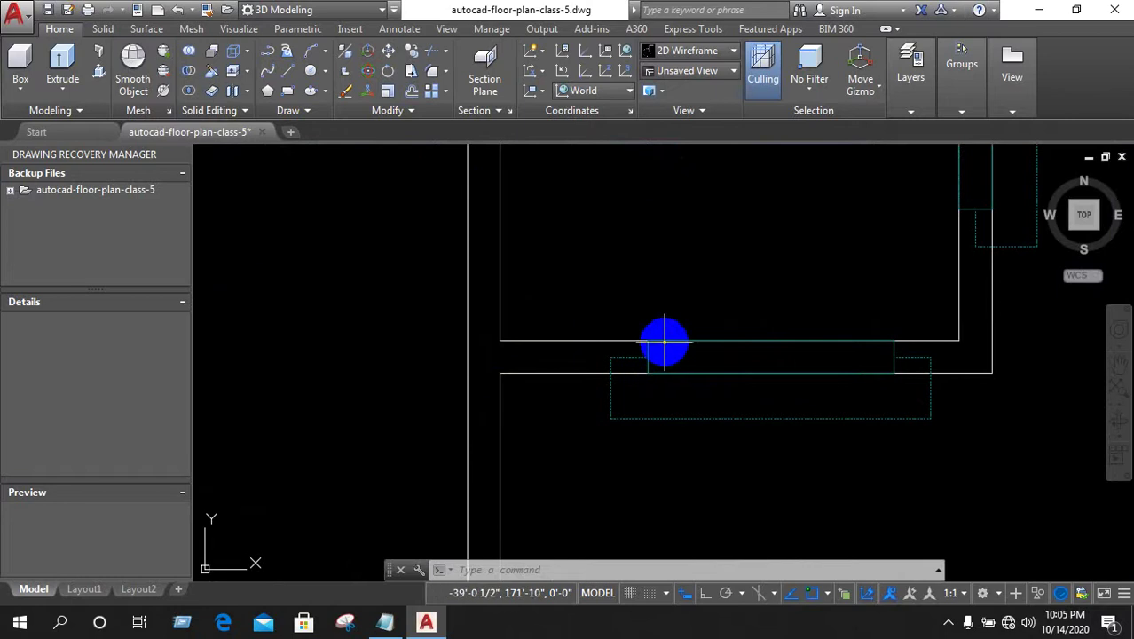
Copy the lower-right room's window, based at its lower-left corner, into the wall beside the stairs
click(678, 372)
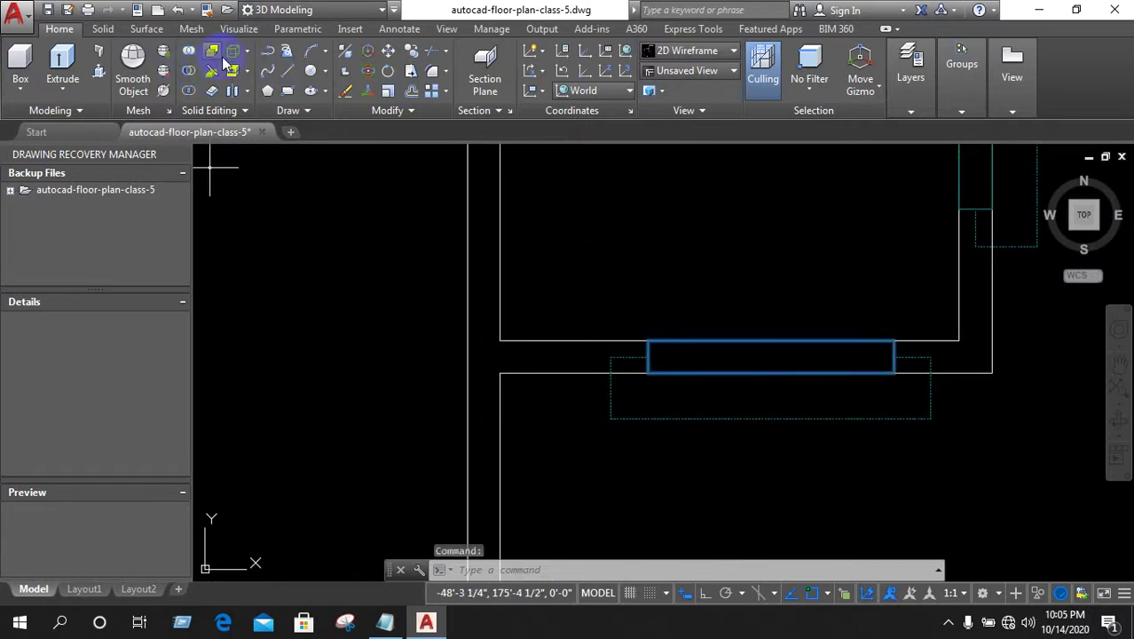
click(415, 53)
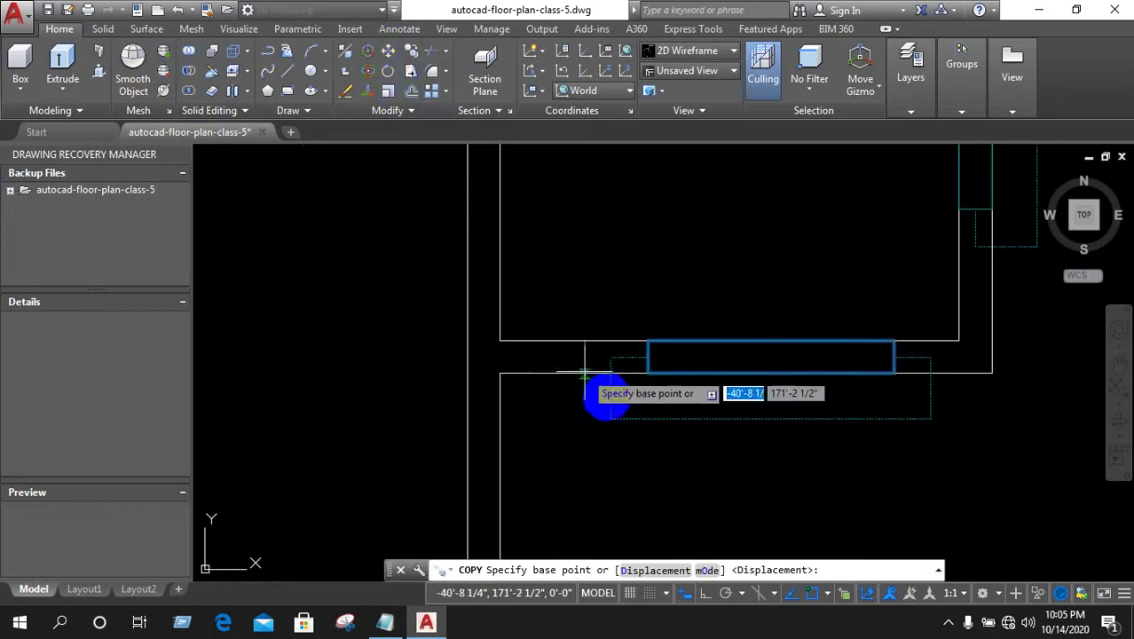
click(647, 371)
scroll(719, 413, down, 5)
scroll(502, 456, up, 3)
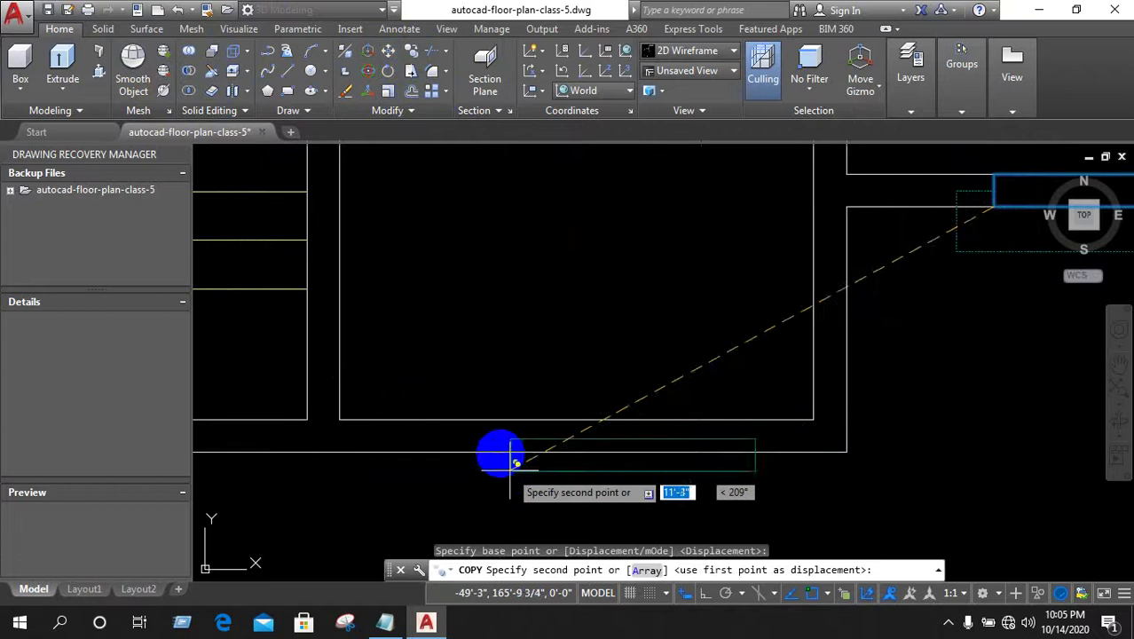
scroll(452, 443, up, 2)
click(453, 448)
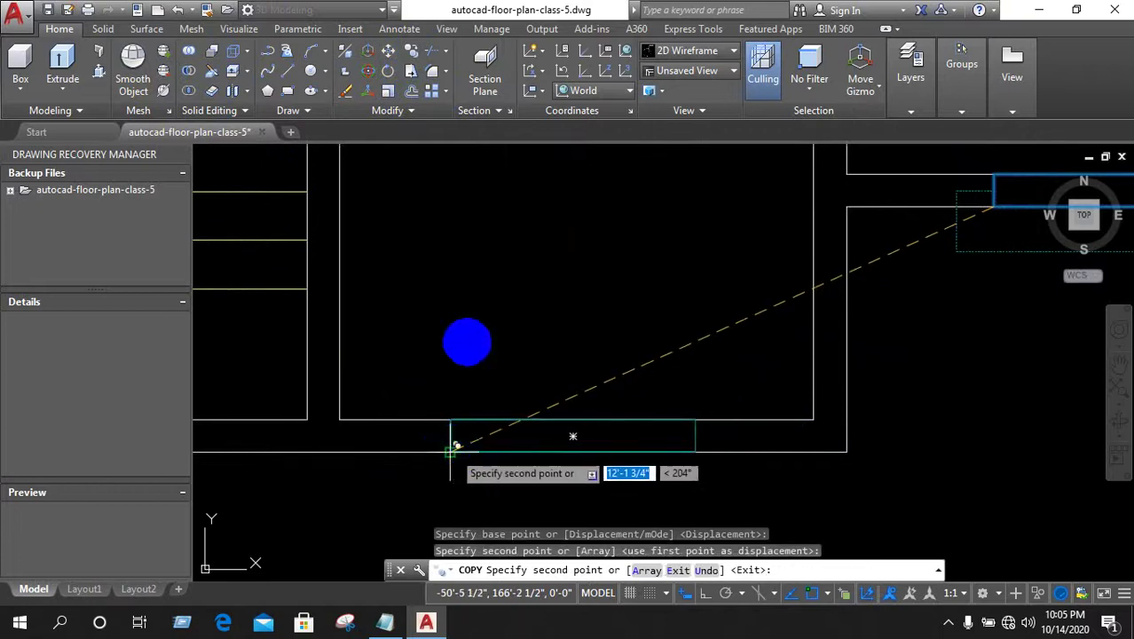
right_click(462, 298)
click(508, 330)
scroll(519, 336, down, 2)
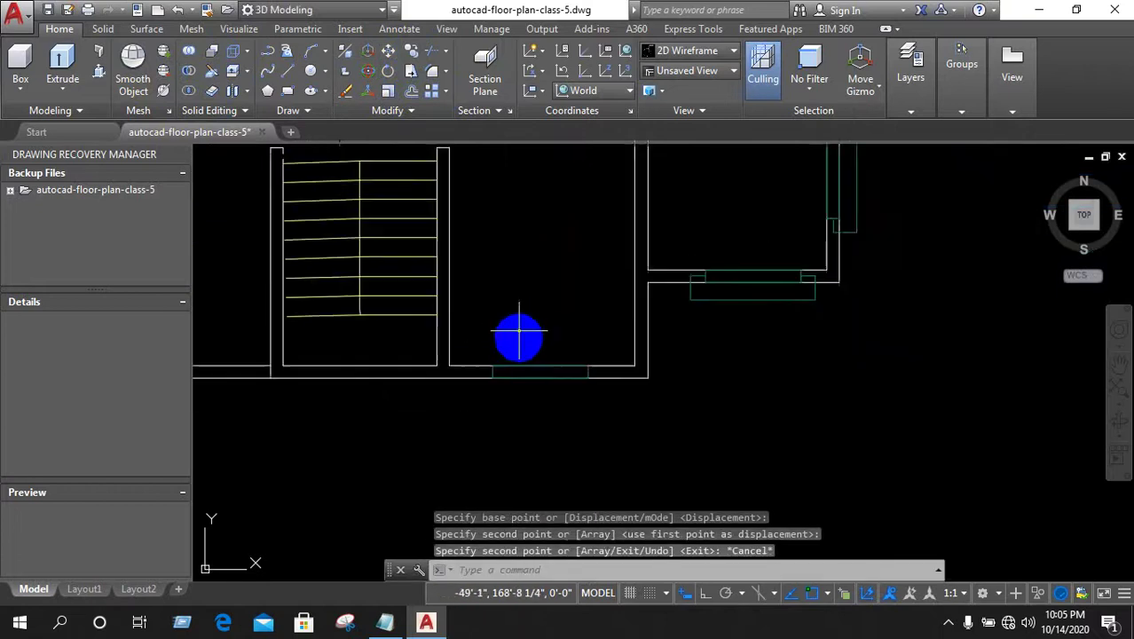
scroll(621, 386, down, 2)
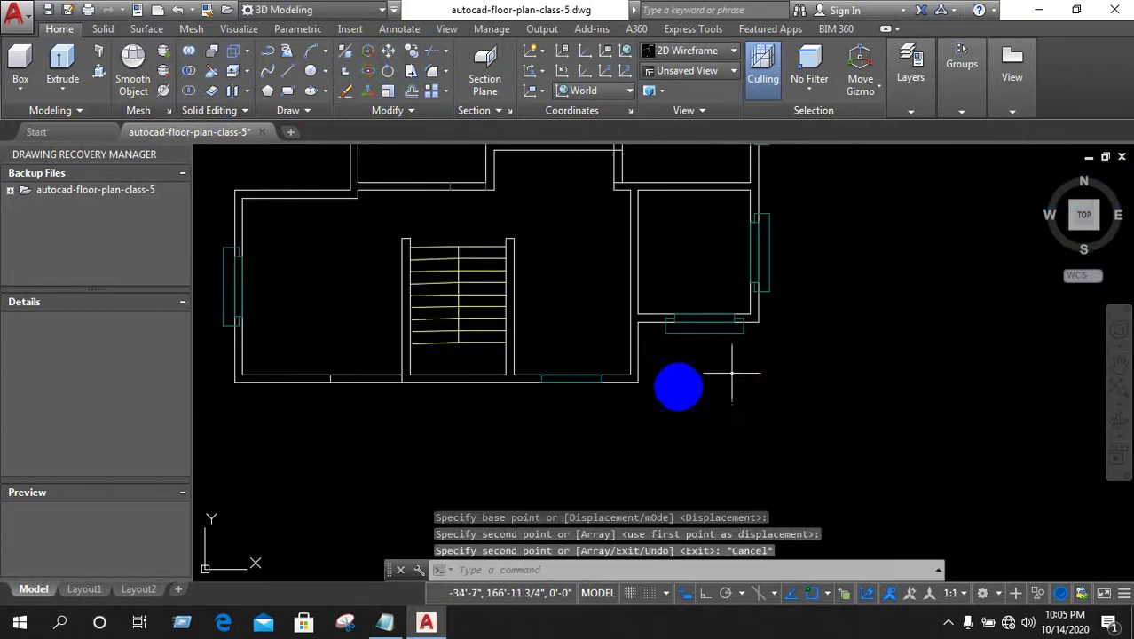
scroll(530, 395, up, 1)
scroll(533, 389, up, 1)
scroll(532, 388, down, 2)
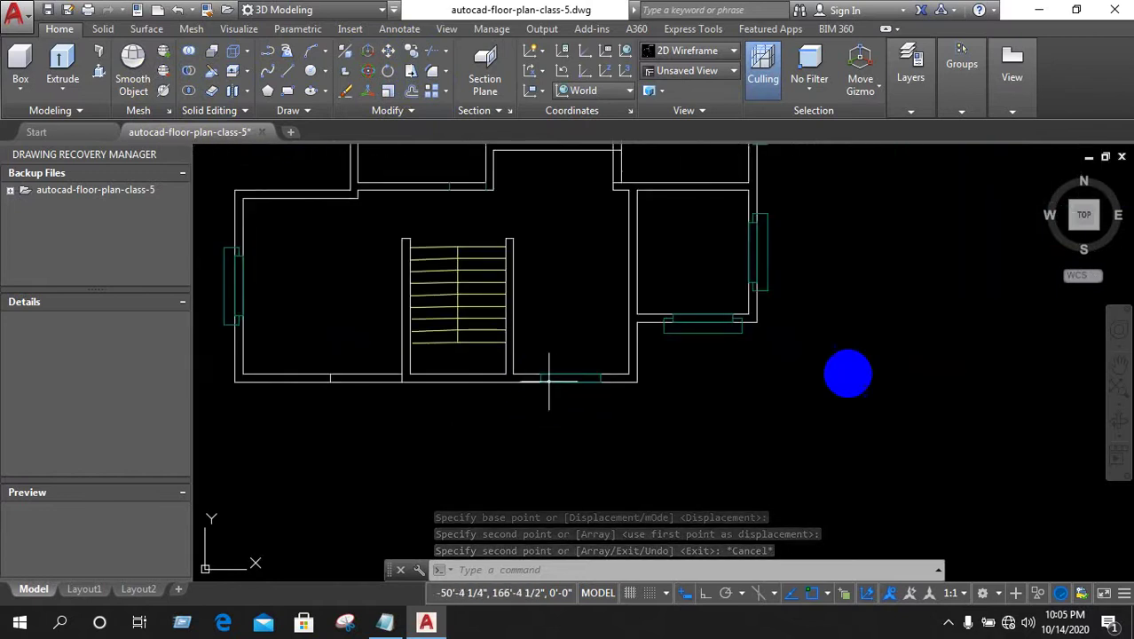
scroll(830, 368, down, 1)
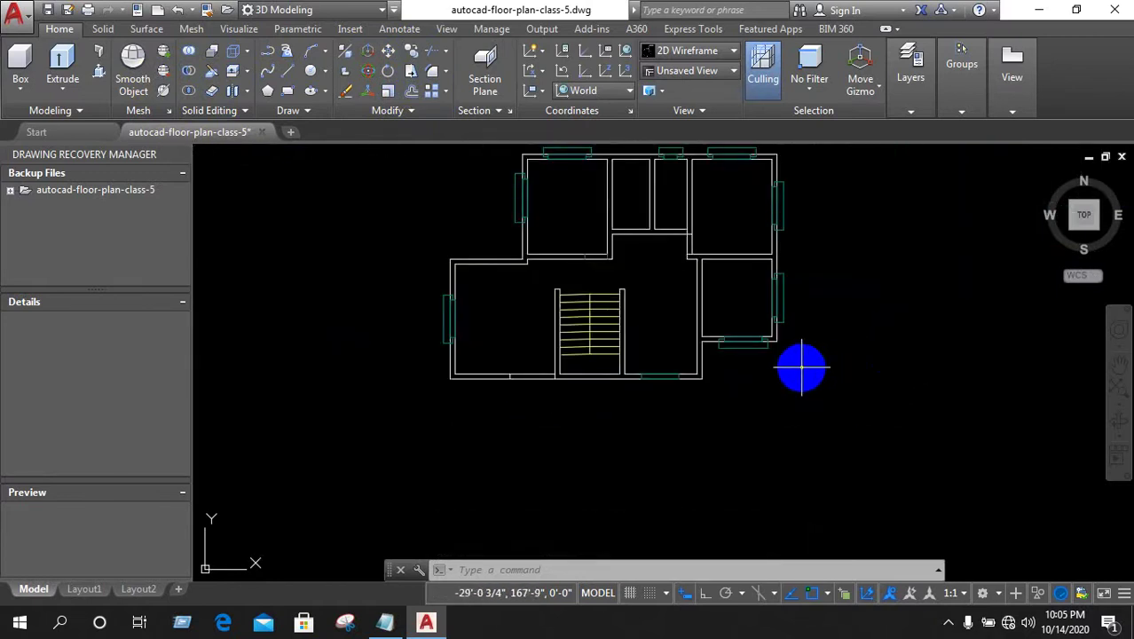
scroll(575, 391, up, 1)
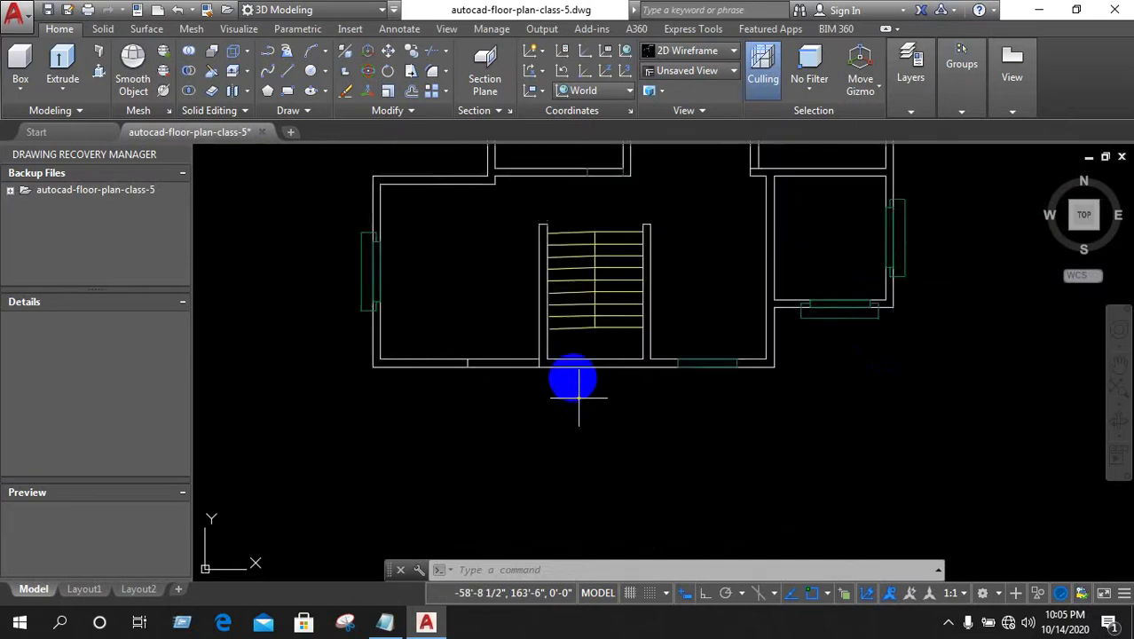
scroll(581, 368, up, 1)
scroll(583, 359, up, 1)
scroll(583, 358, up, 1)
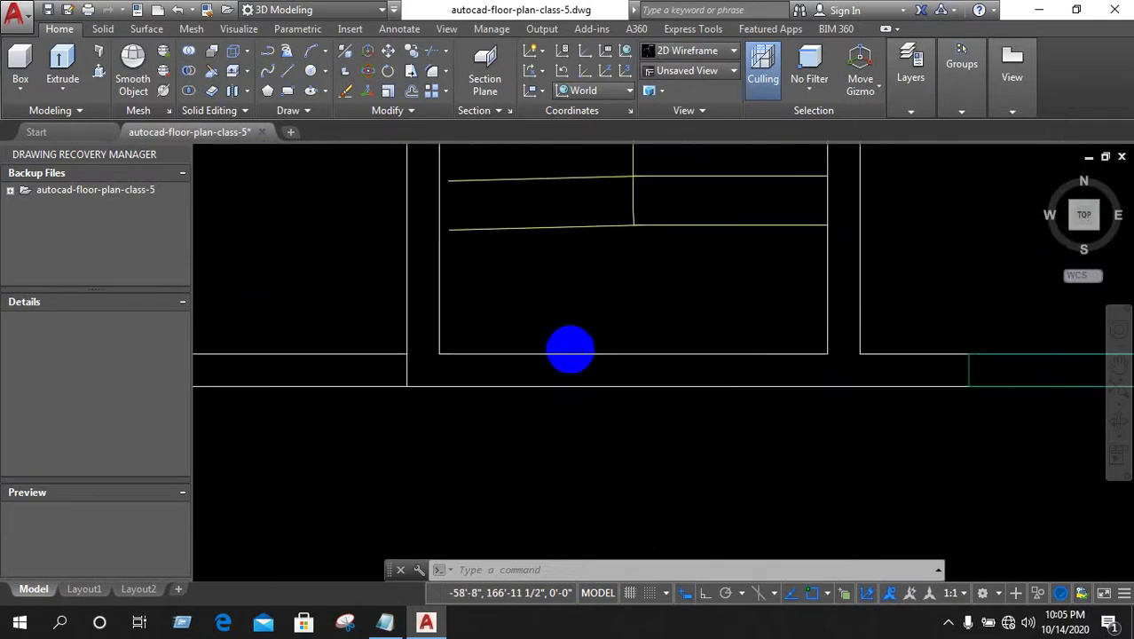
scroll(570, 350, down, 2)
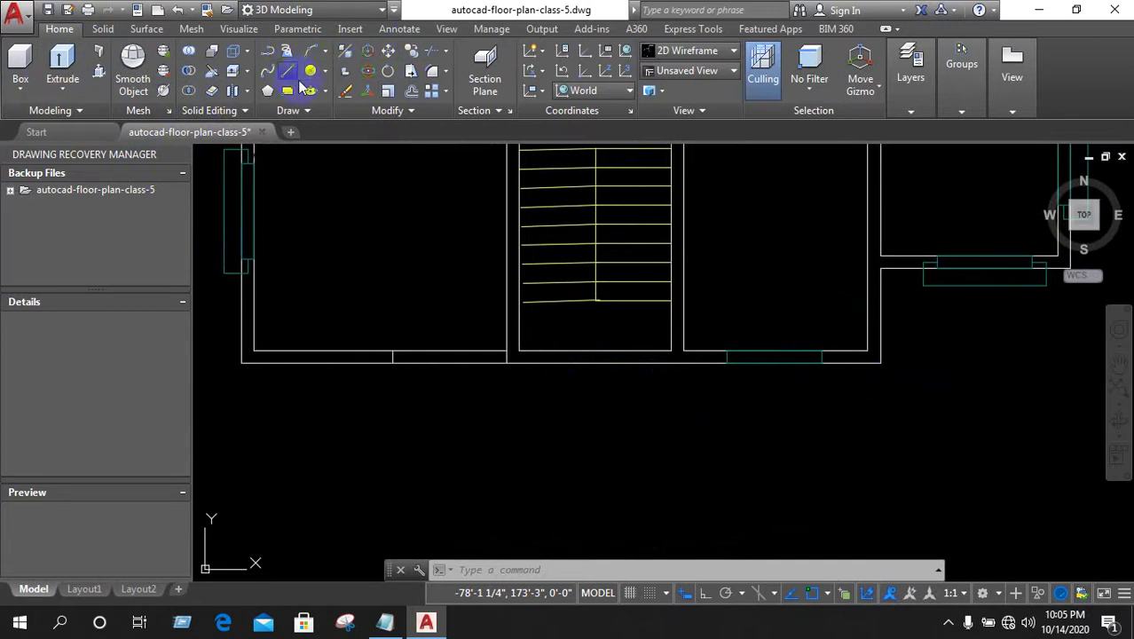
Start a line, then cancel it without drawing anything
click(288, 71)
scroll(576, 396, up, 3)
text(3')
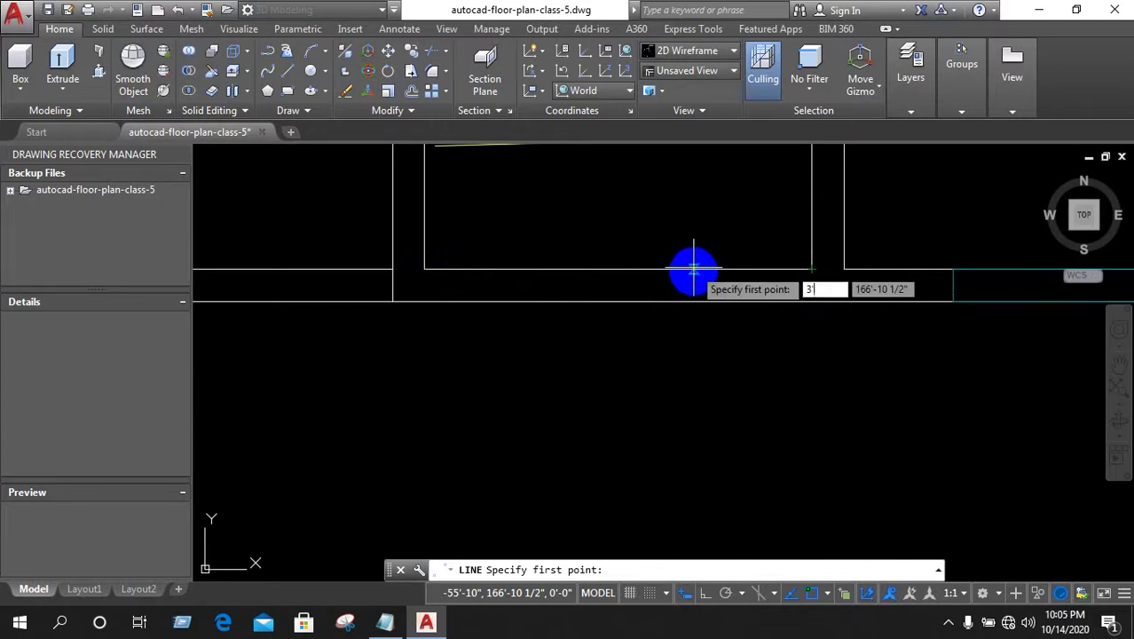
key(Return)
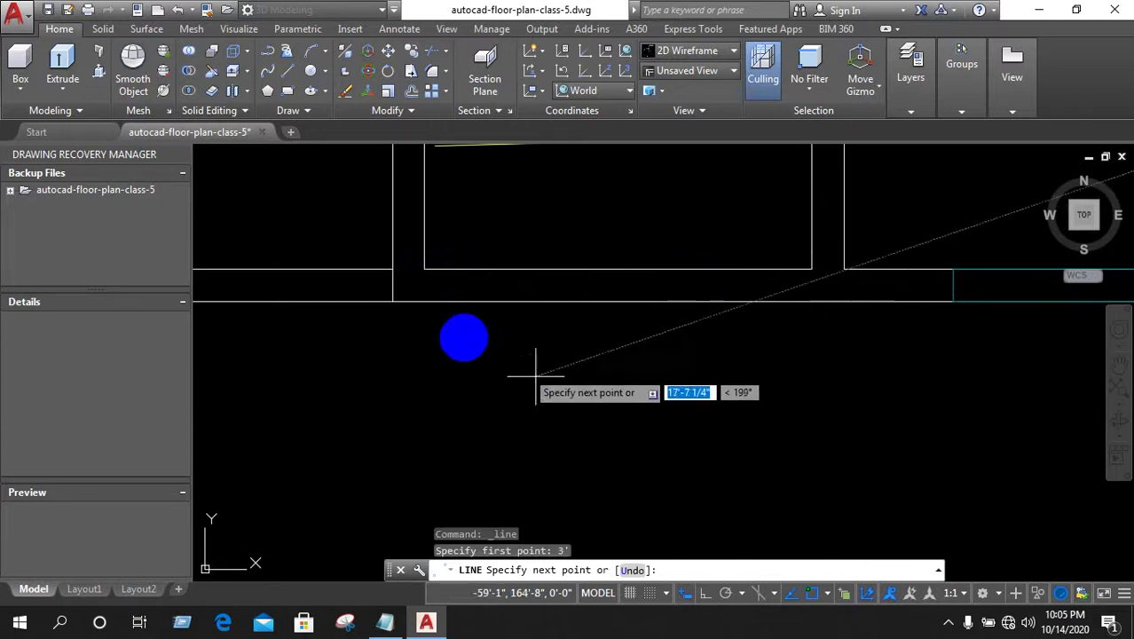
right_click(456, 361)
click(499, 393)
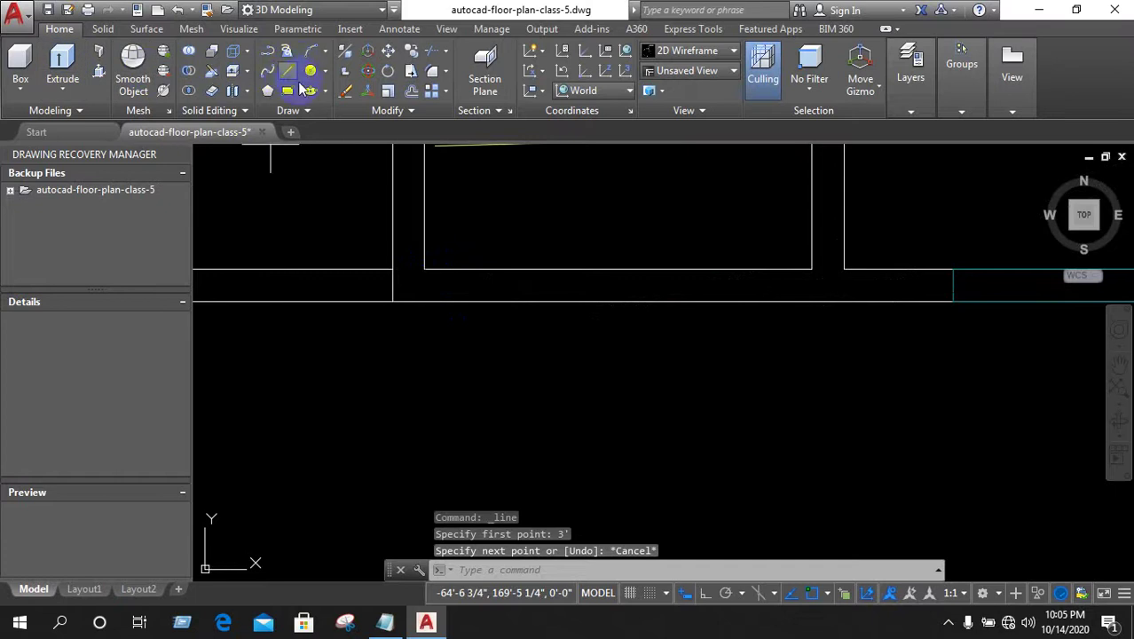
Draw a 3' line from the inner wall corner plus a short segment across the wall
click(287, 71)
click(424, 269)
text(3')
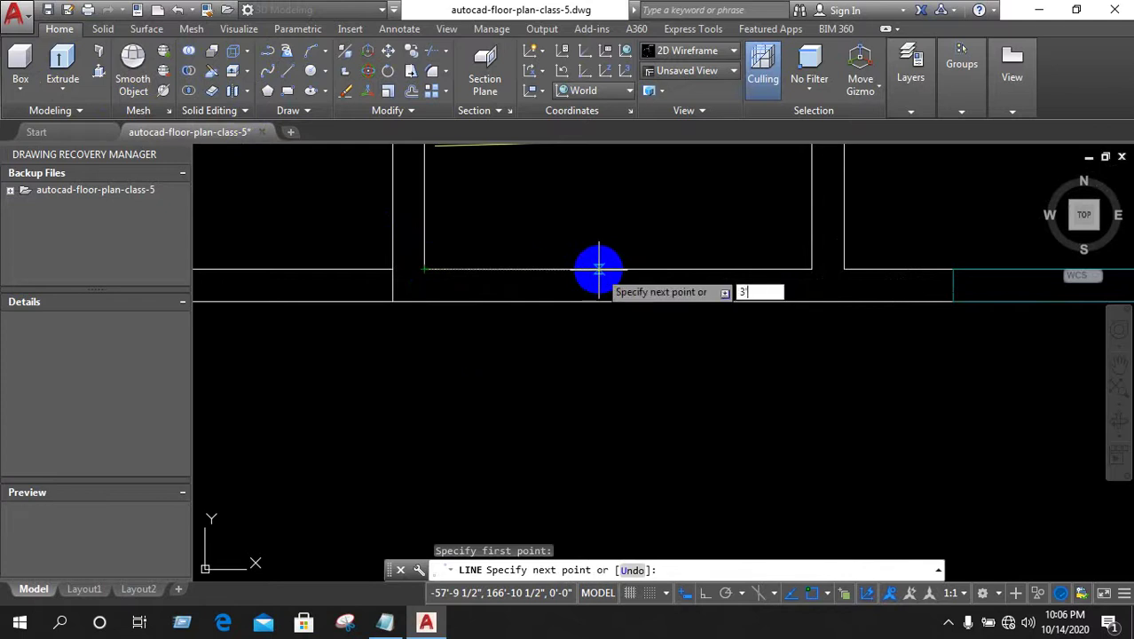
key(Return)
scroll(565, 337, up, 3)
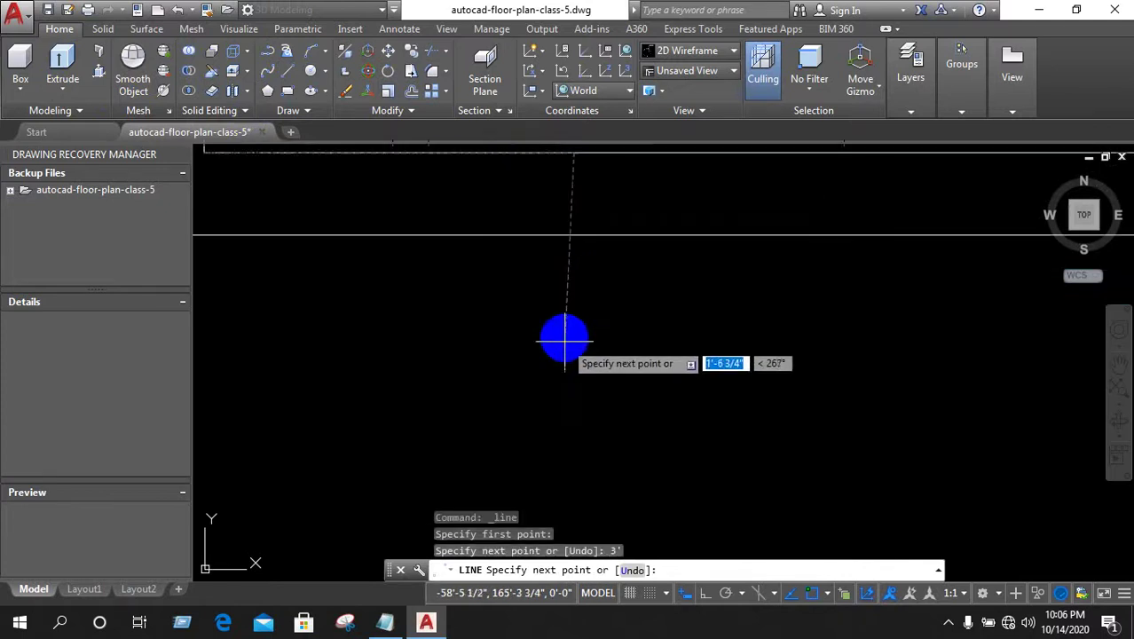
scroll(568, 333, down, 1)
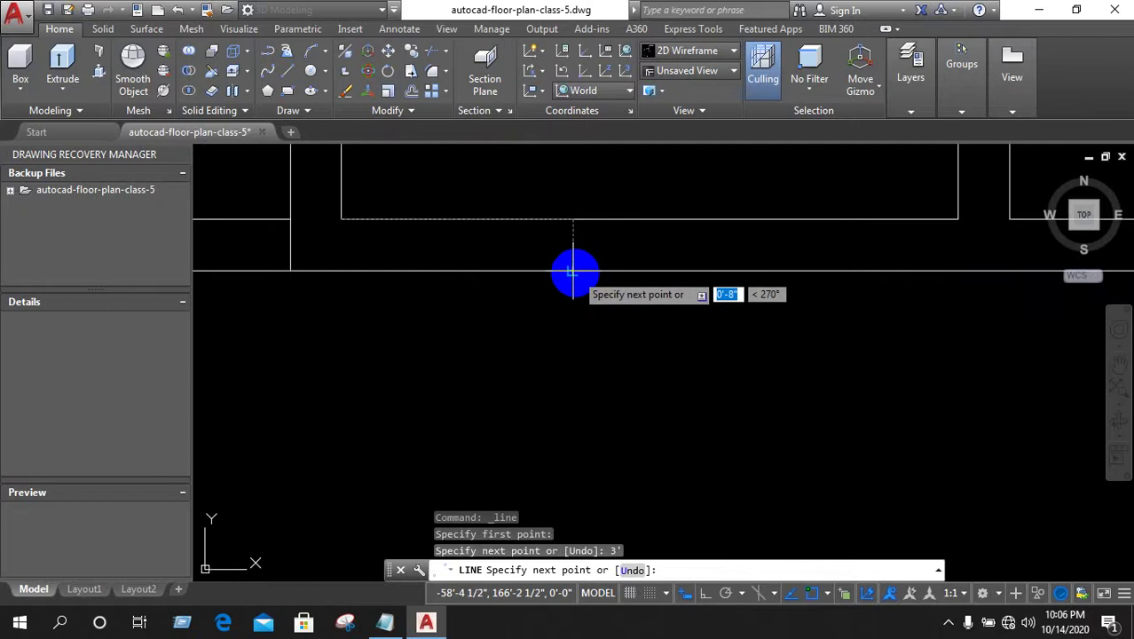
right_click(589, 347)
click(621, 371)
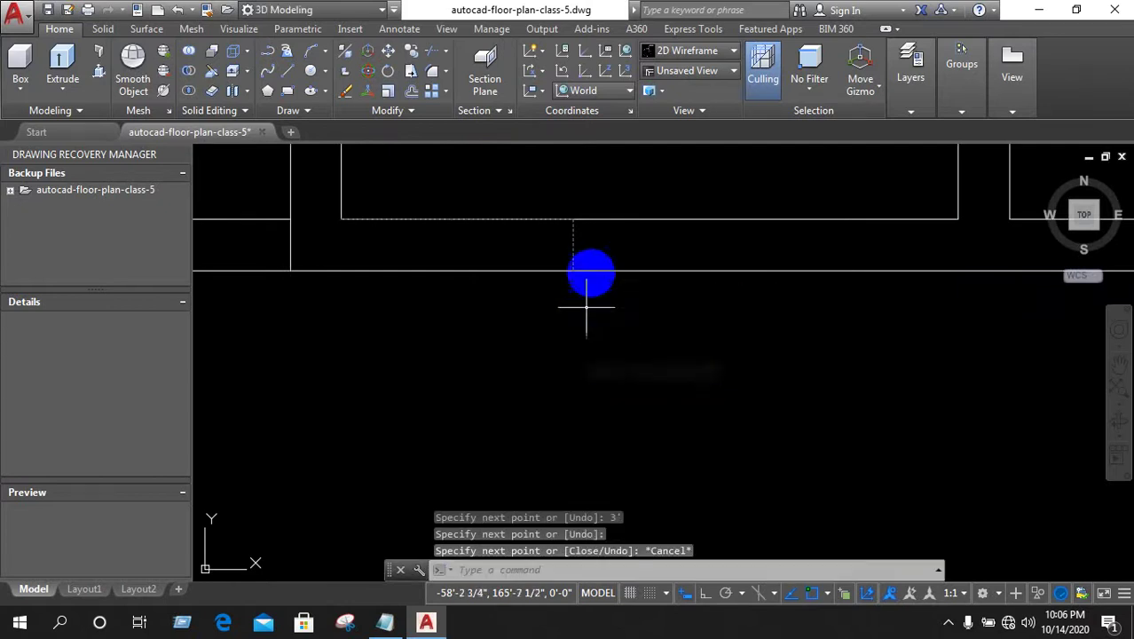
Select the short line crossing the wall, check its menu, then clear the selection
click(573, 241)
click(559, 246)
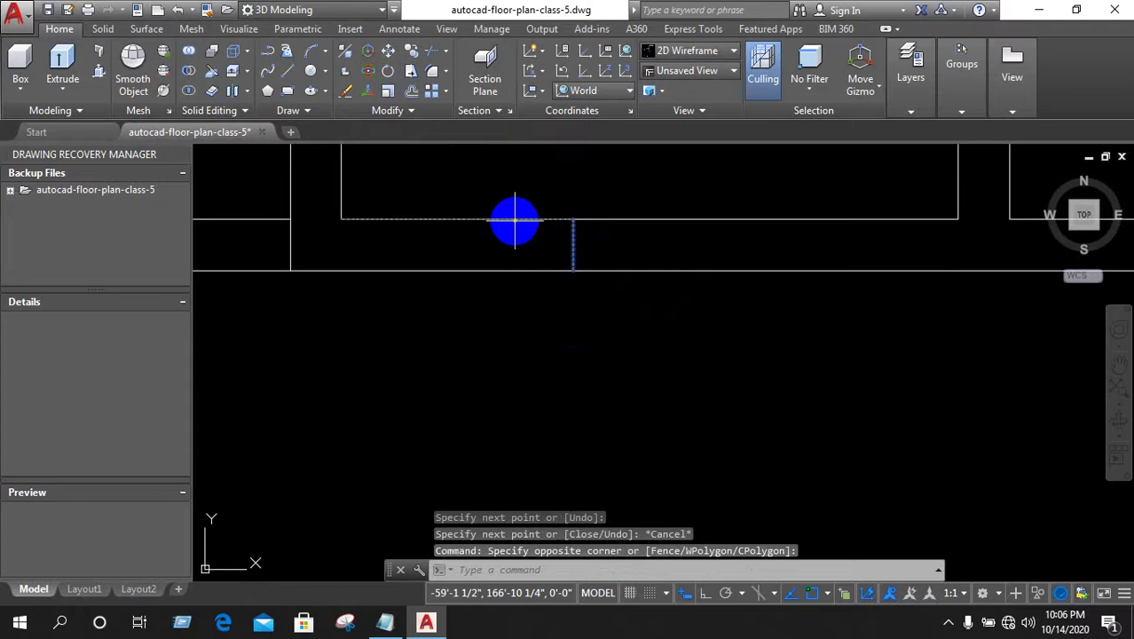
right_click(630, 246)
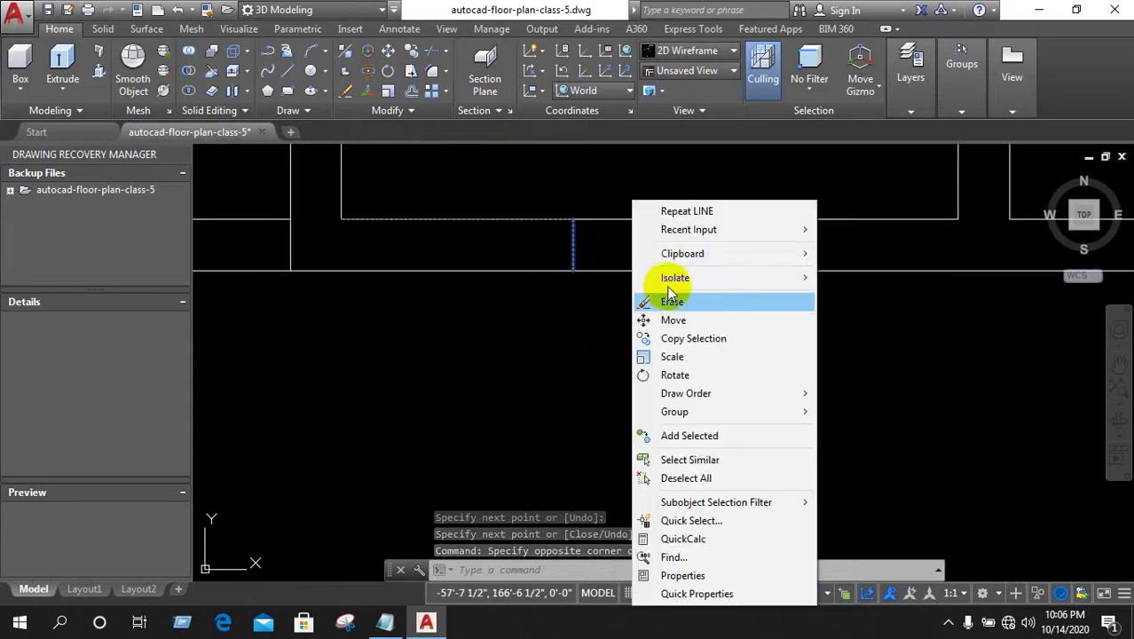
click(620, 242)
click(623, 244)
key(Escape)
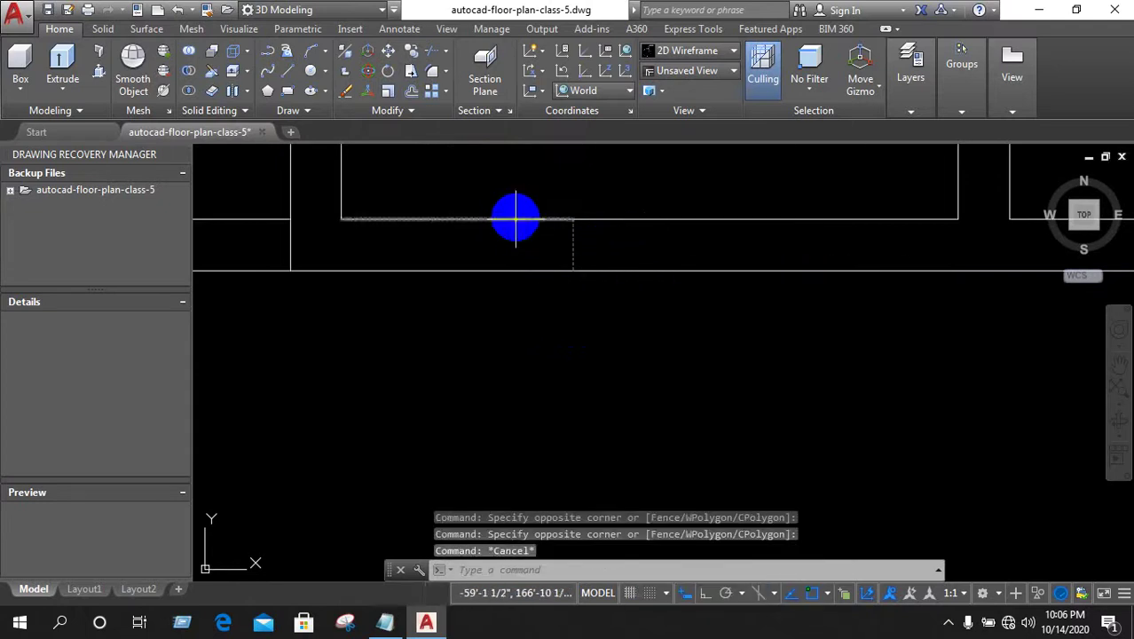
Select the horizontal wall line, check its right-click options, then clear the selection
click(505, 217)
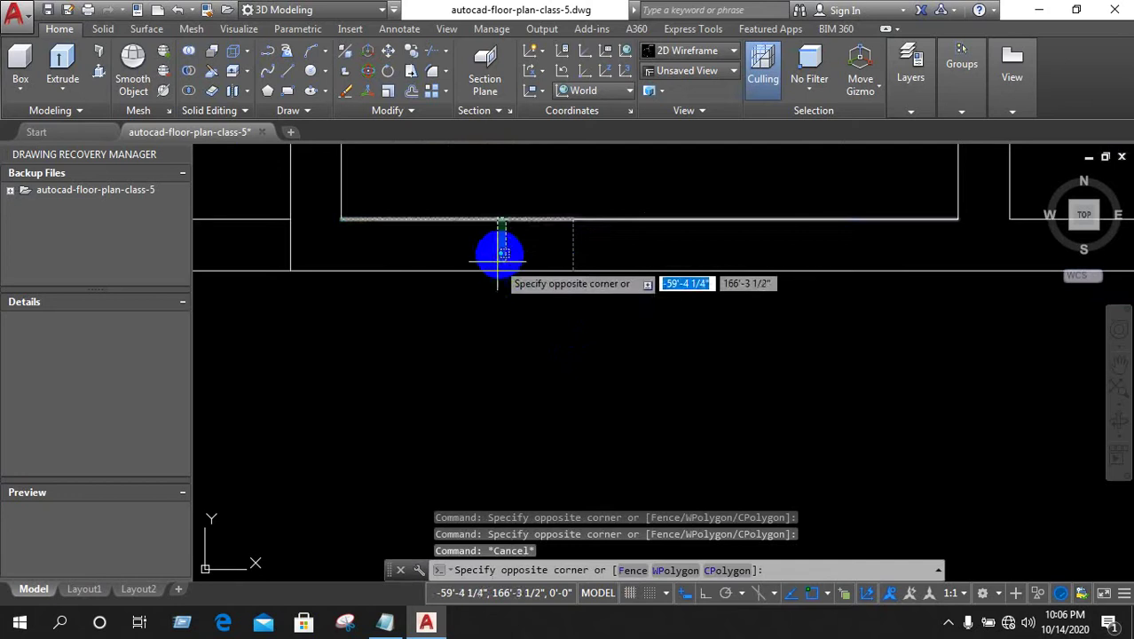
click(499, 249)
right_click(576, 230)
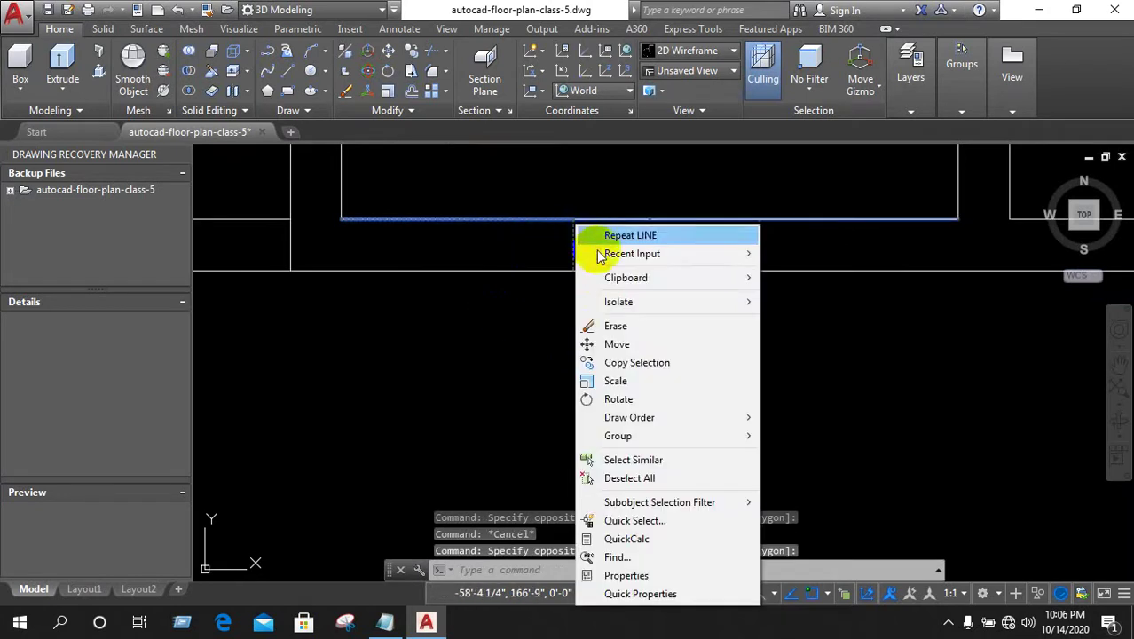
click(486, 284)
key(Escape)
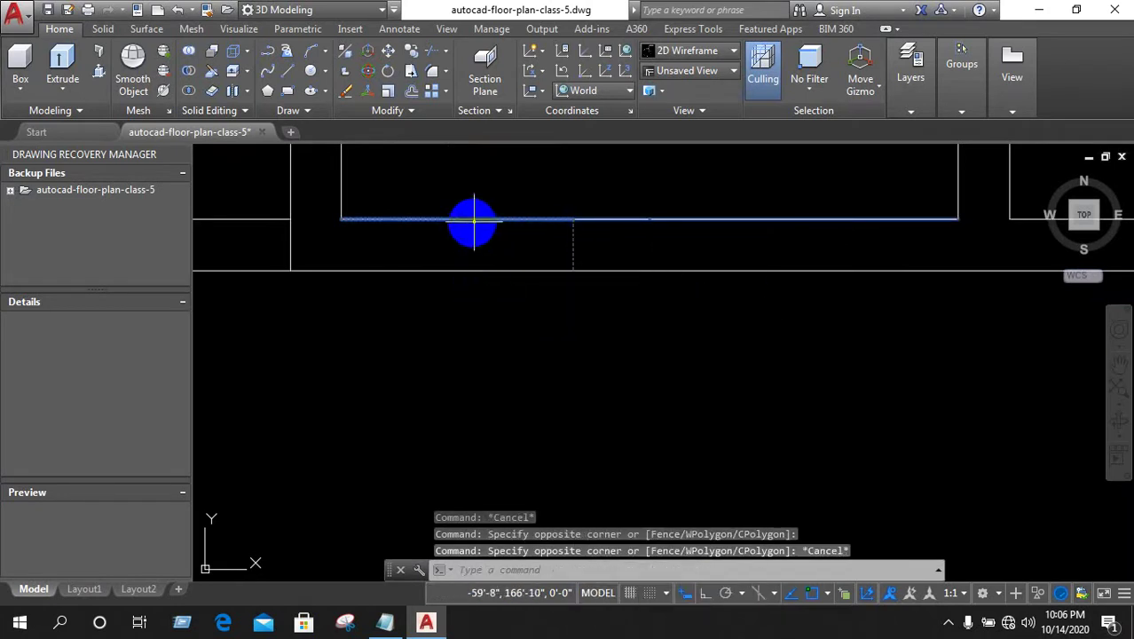
key(Escape)
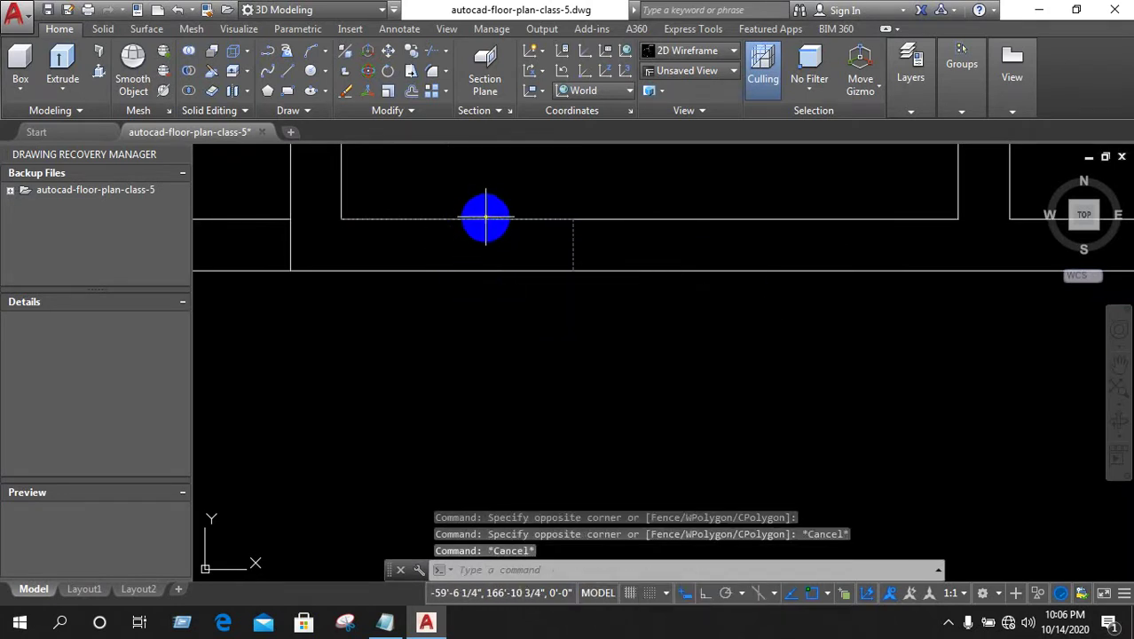
Turn on Selection Cycling and delete the second of the overlapping wall-edge lines
click(486, 217)
click(481, 241)
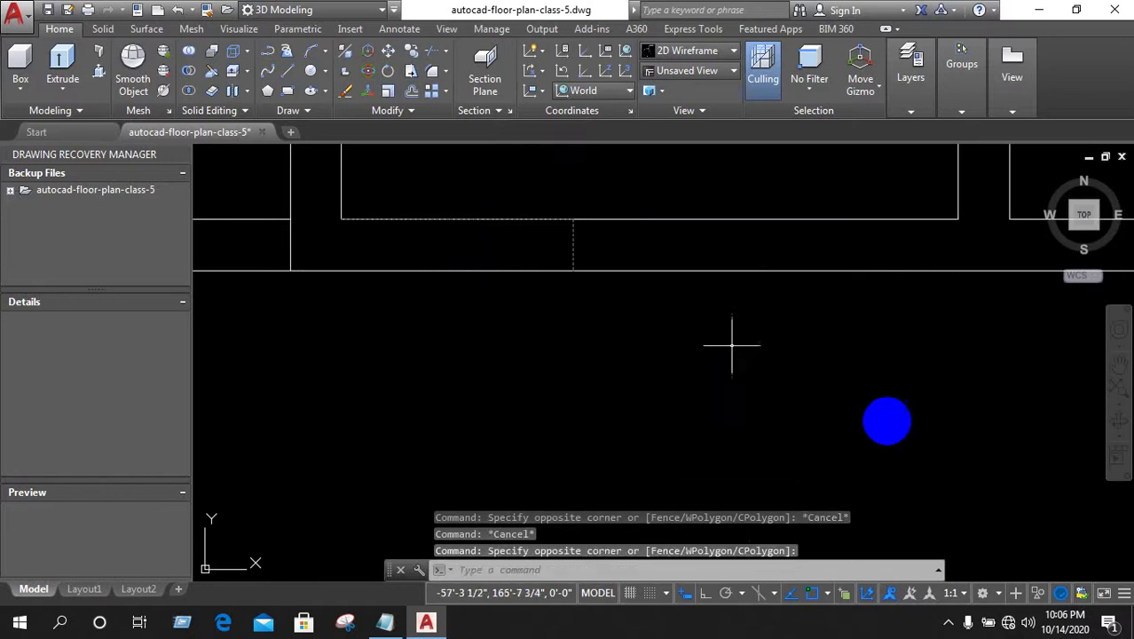
click(845, 595)
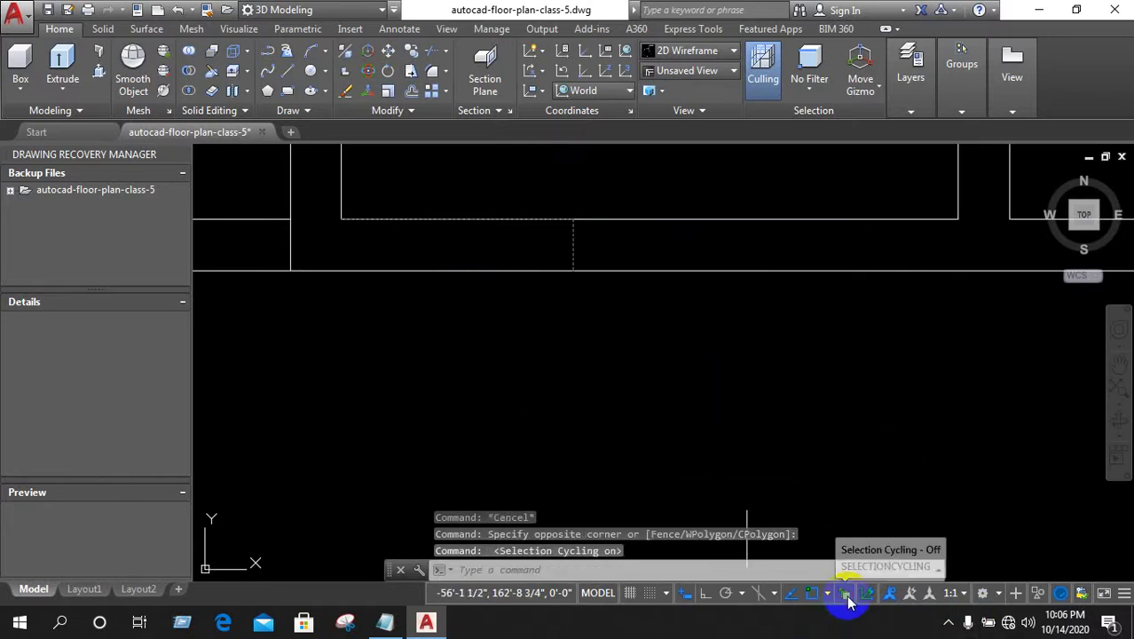
click(486, 217)
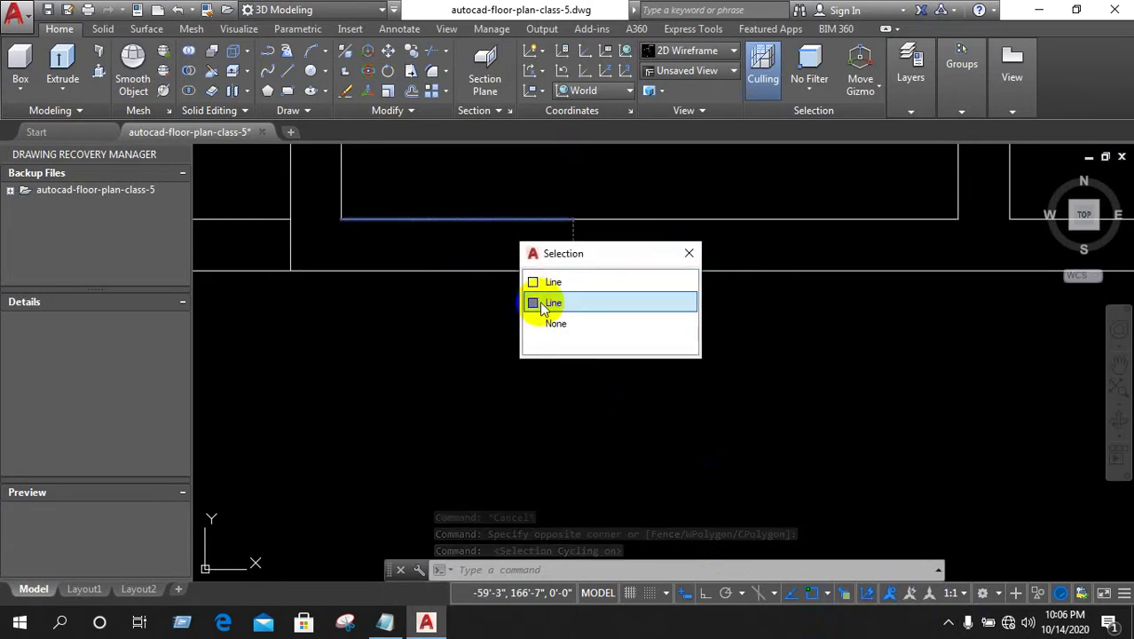
click(597, 304)
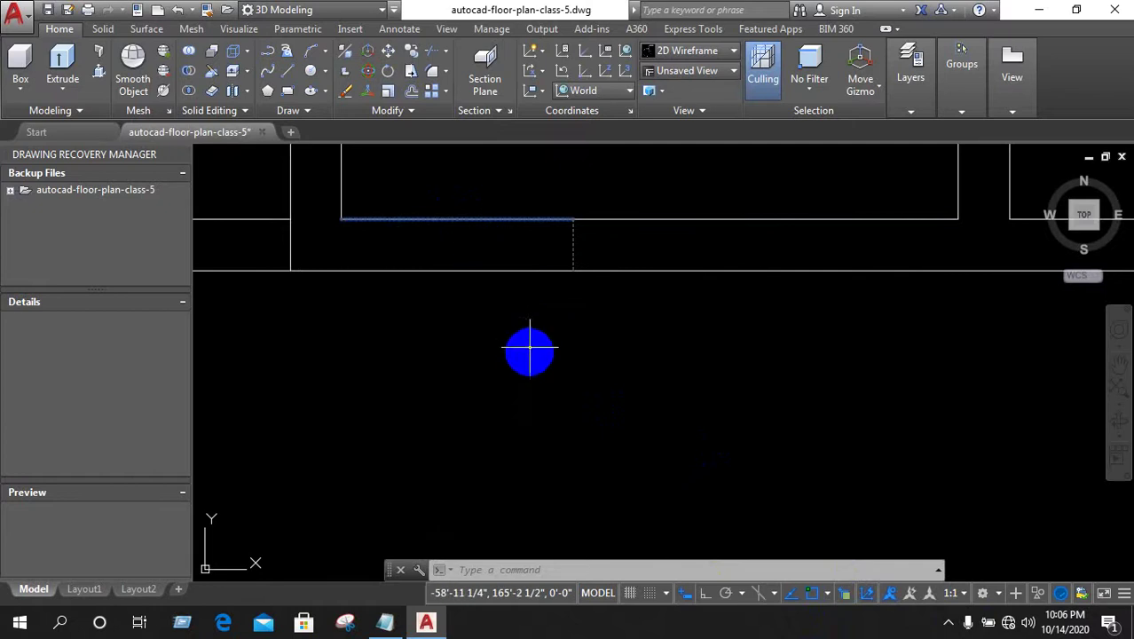
key(Delete)
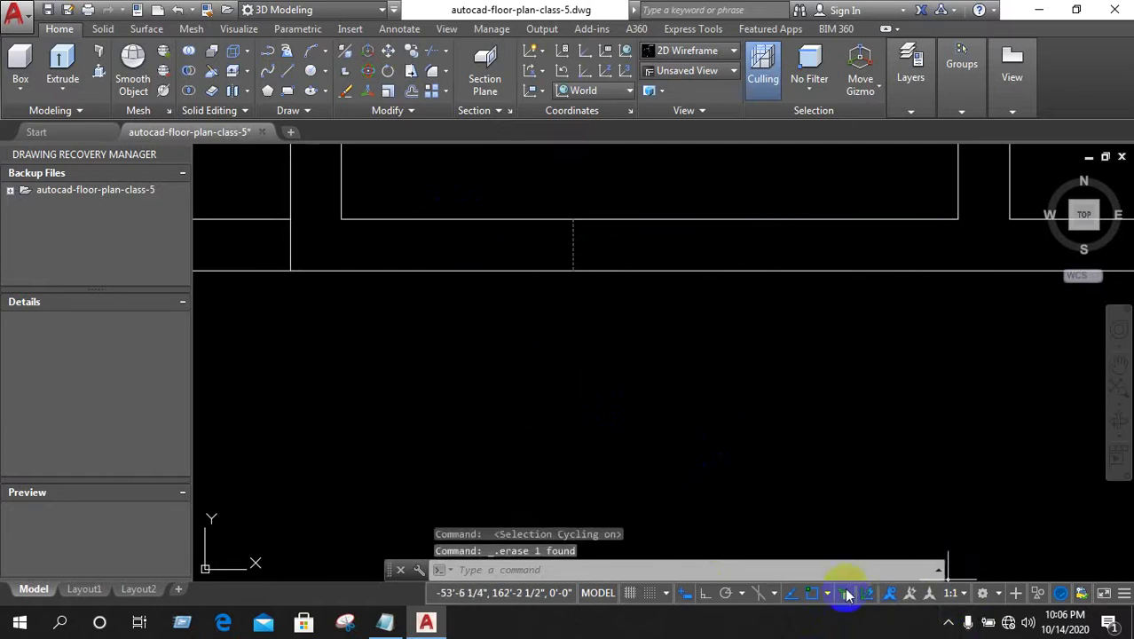
Turn Selection Cycling off and copy the short vertical dashed line 2' to the right
click(844, 599)
scroll(570, 248, up, 3)
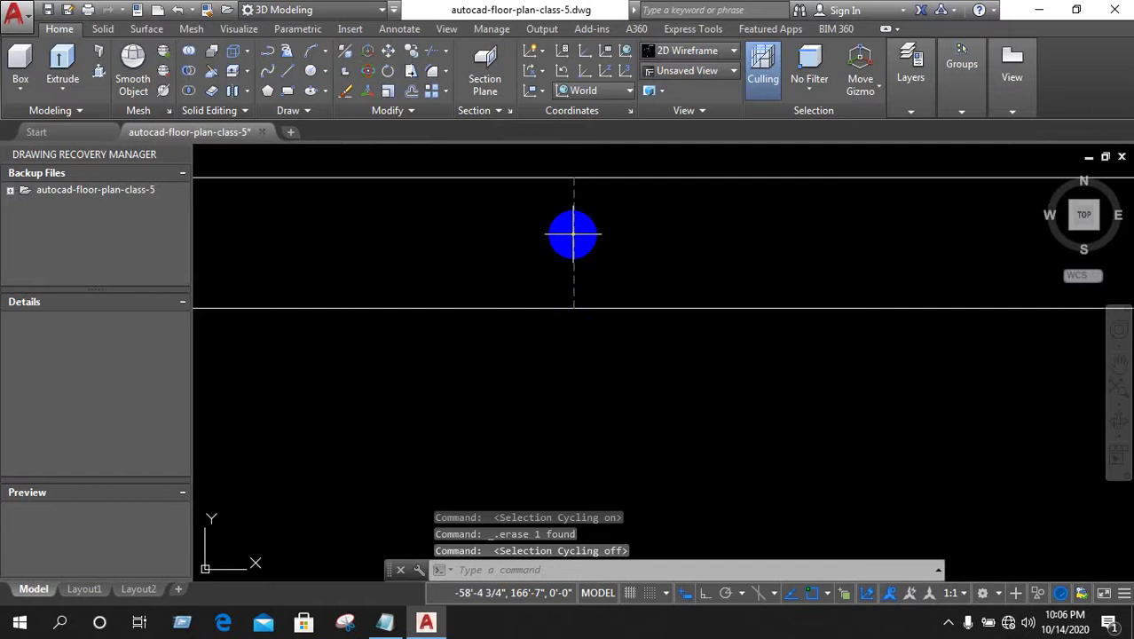
click(574, 232)
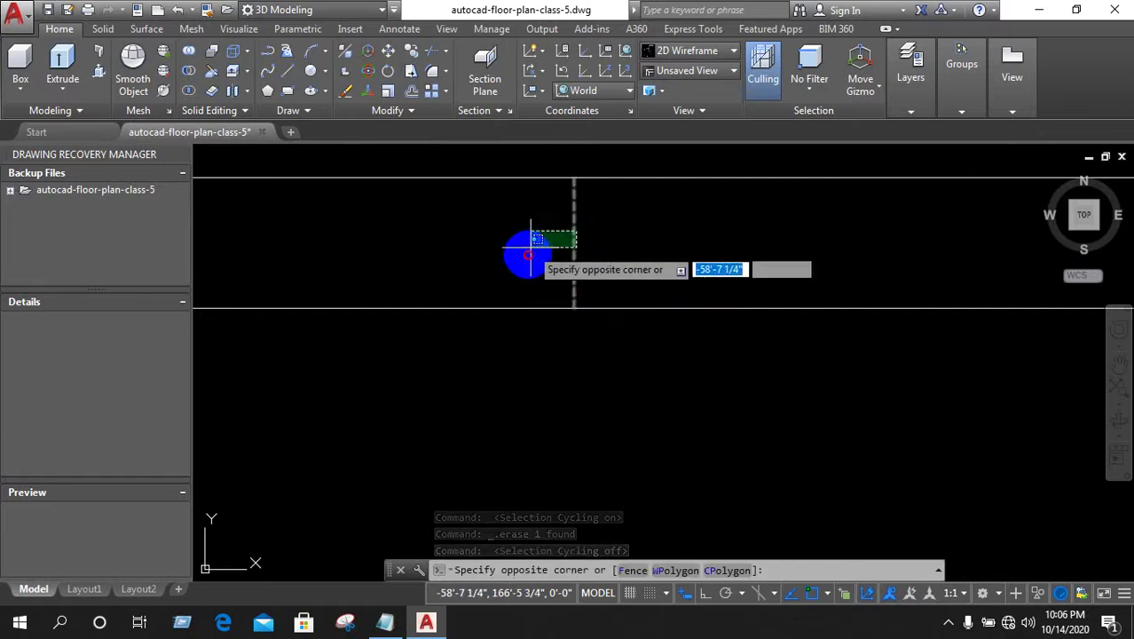
scroll(452, 252, down, 4)
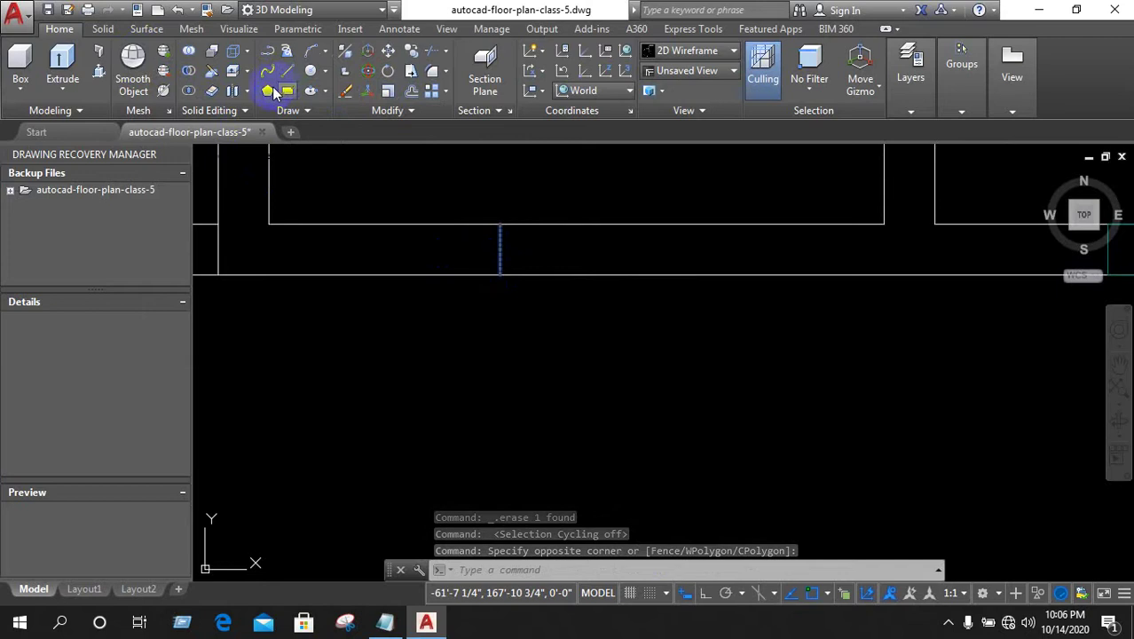
click(411, 50)
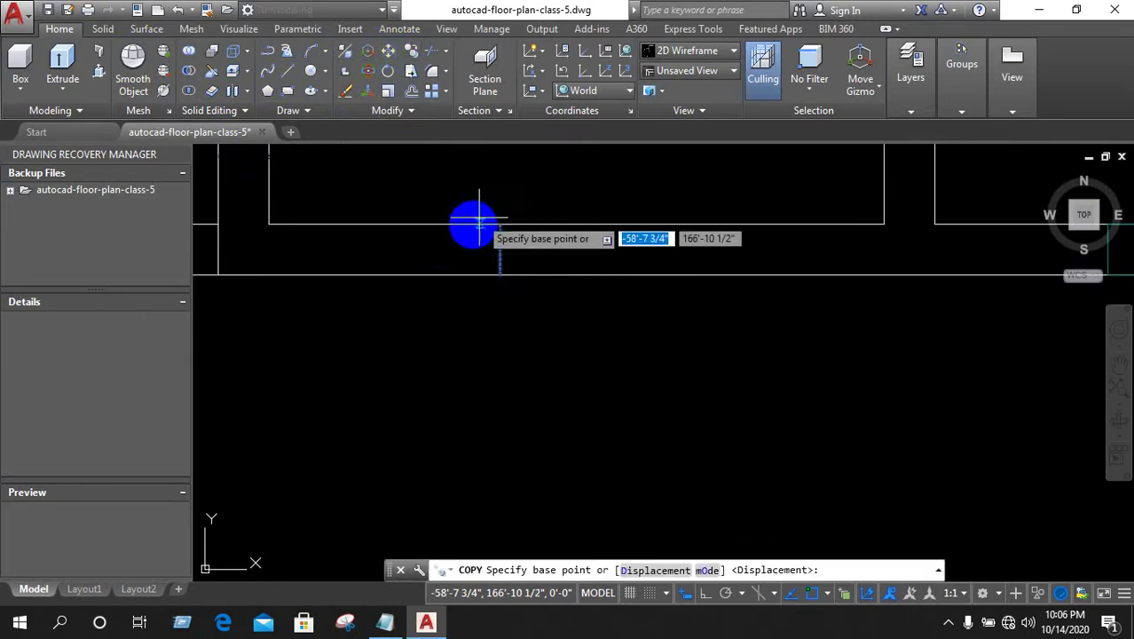
click(499, 276)
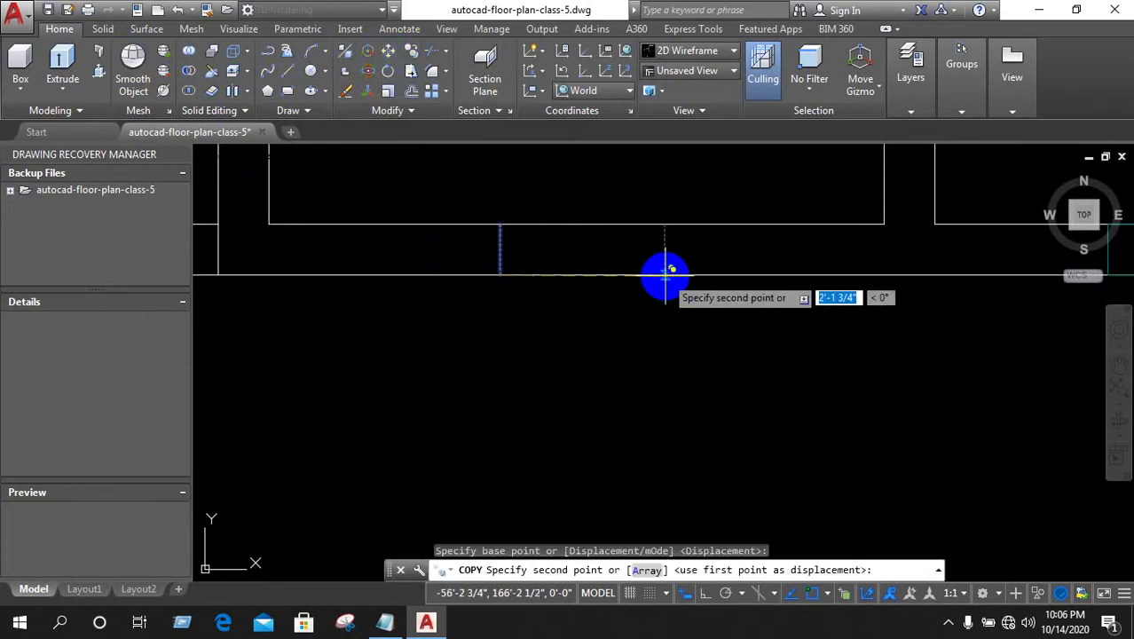
text(2)
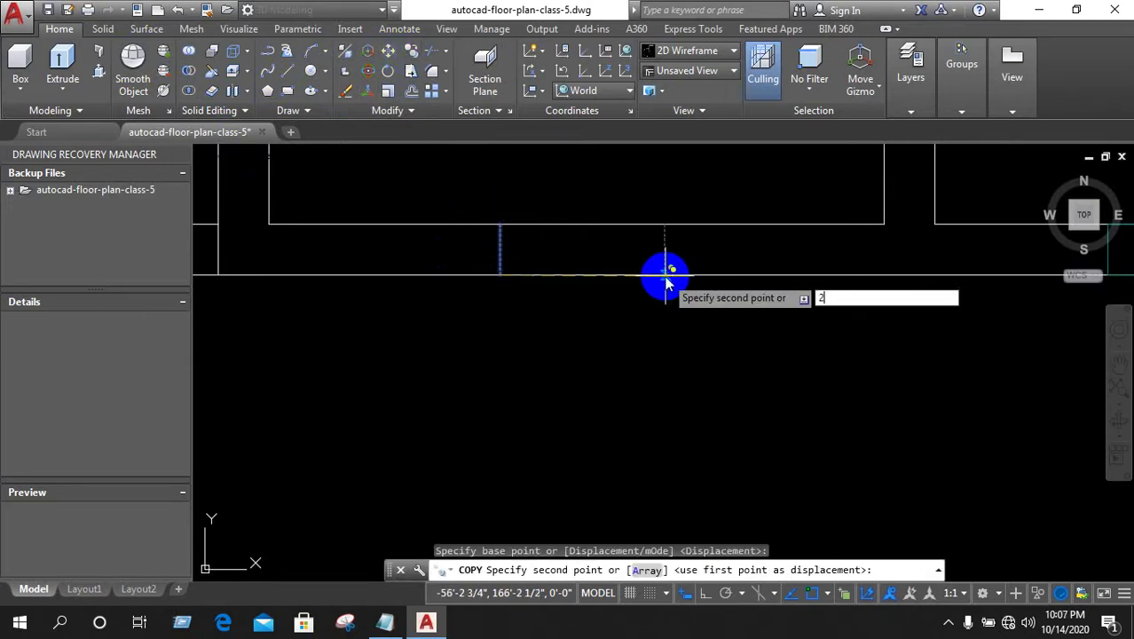
key(BackSpace)
right_click(717, 355)
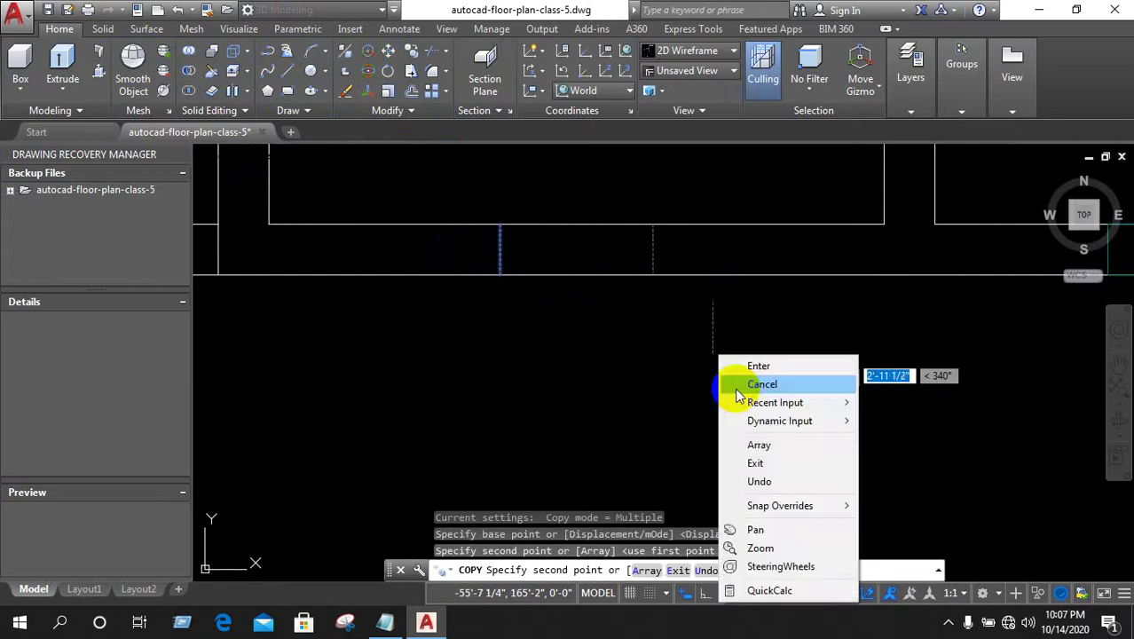
click(757, 386)
Window-select the entire floor plan
scroll(495, 238, up, 3)
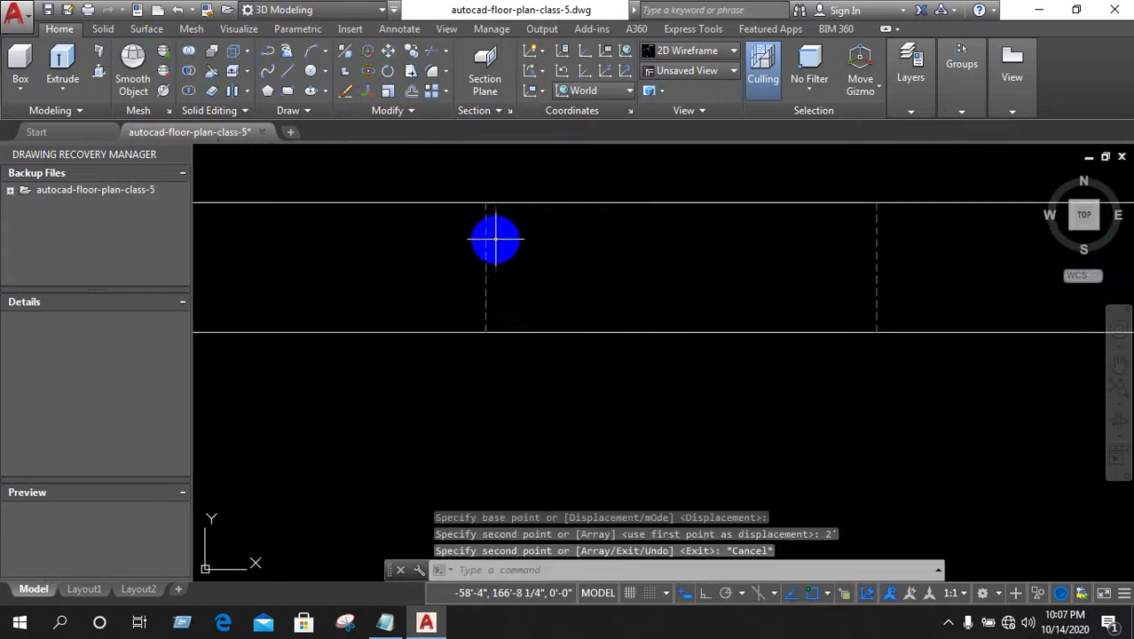
scroll(485, 270, down, 3)
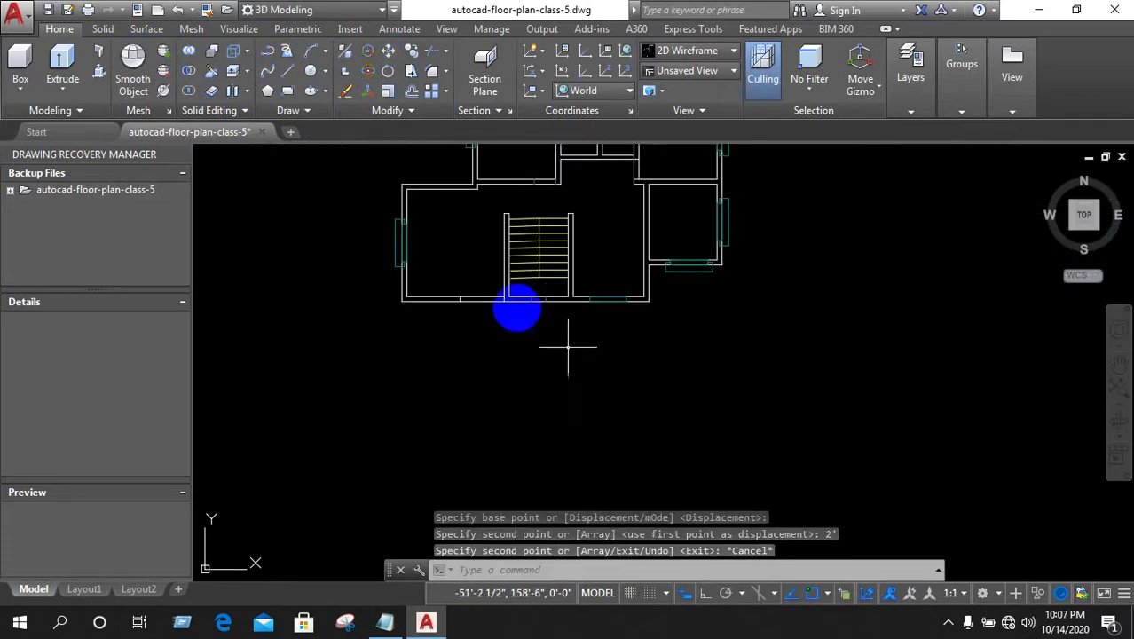
scroll(519, 311, down, 2)
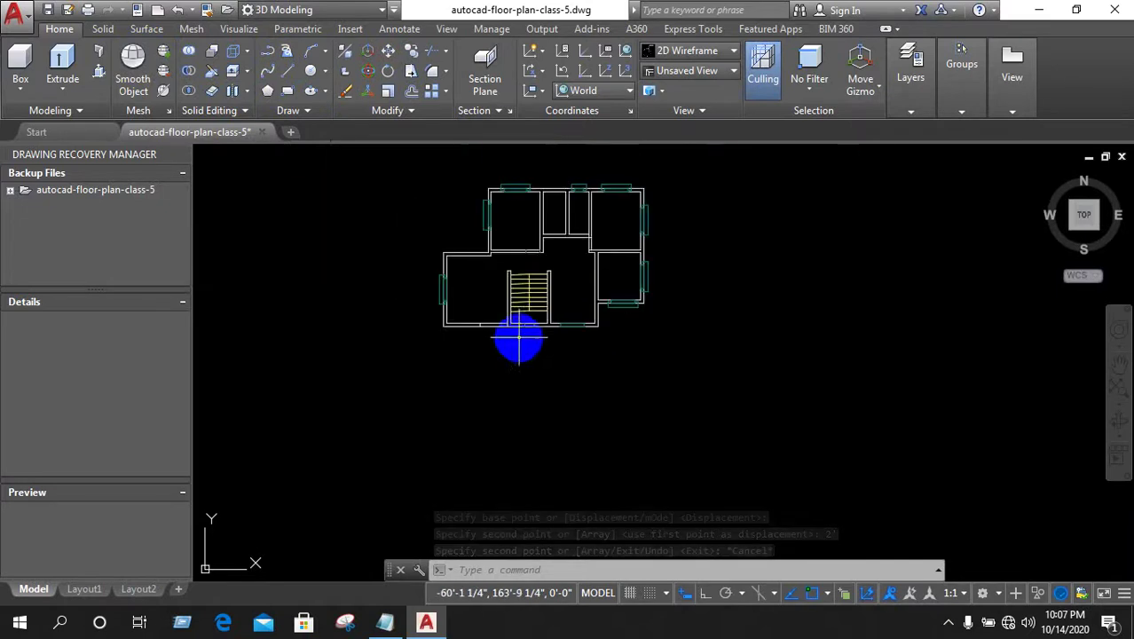
scroll(539, 202, up, 2)
scroll(539, 202, up, 2)
scroll(419, 187, down, 2)
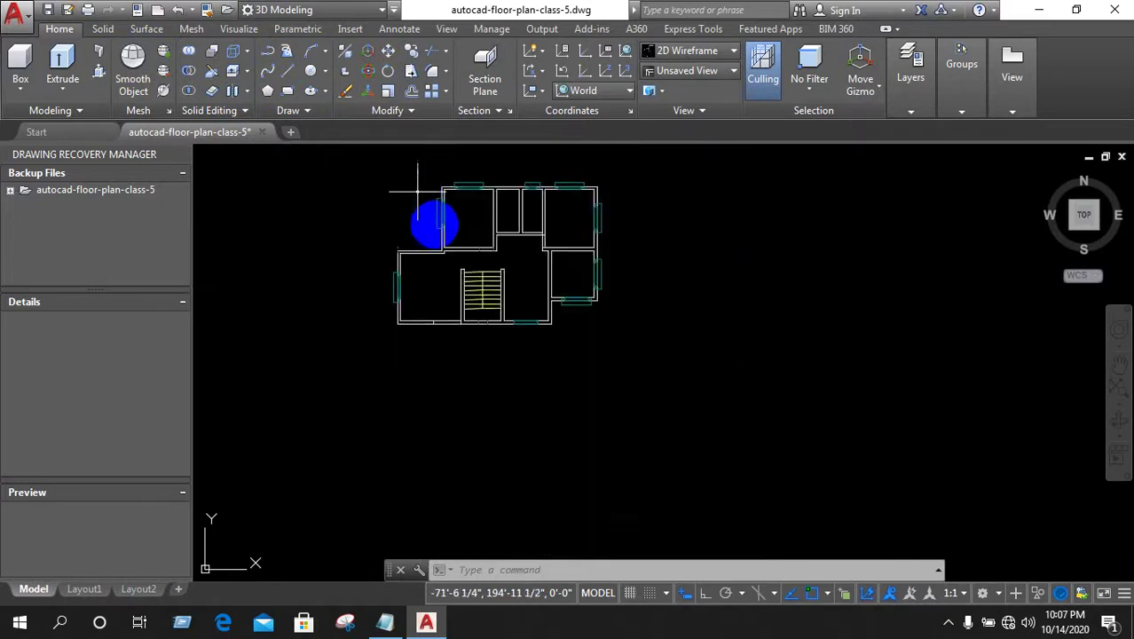
click(742, 386)
click(370, 186)
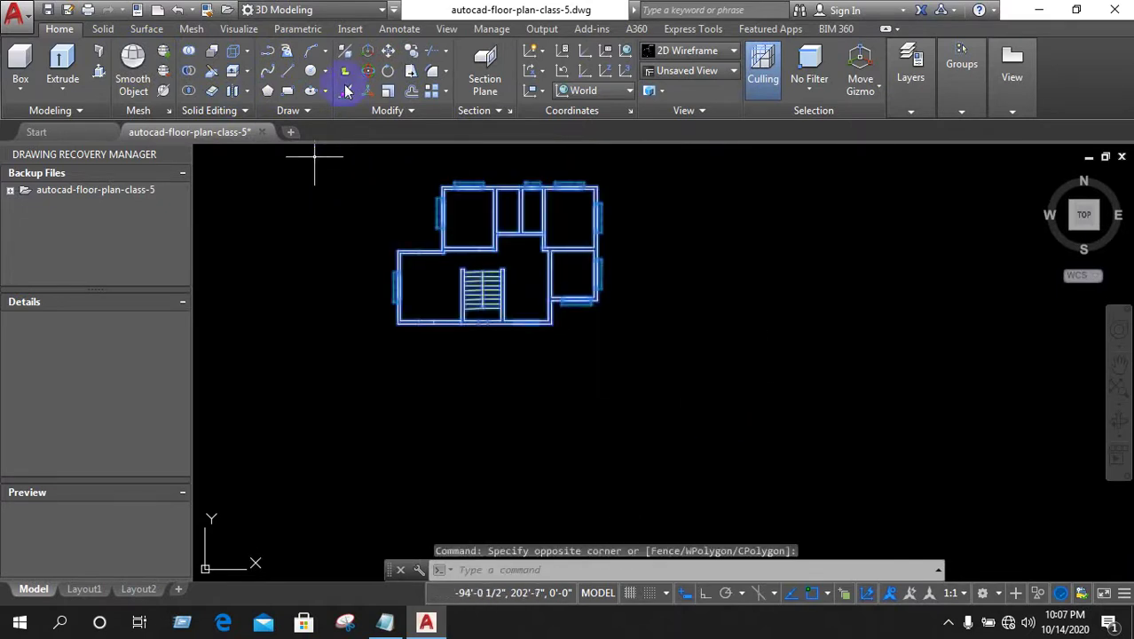
Copy the plan from its lower corner straight to the right with Ortho on
click(431, 71)
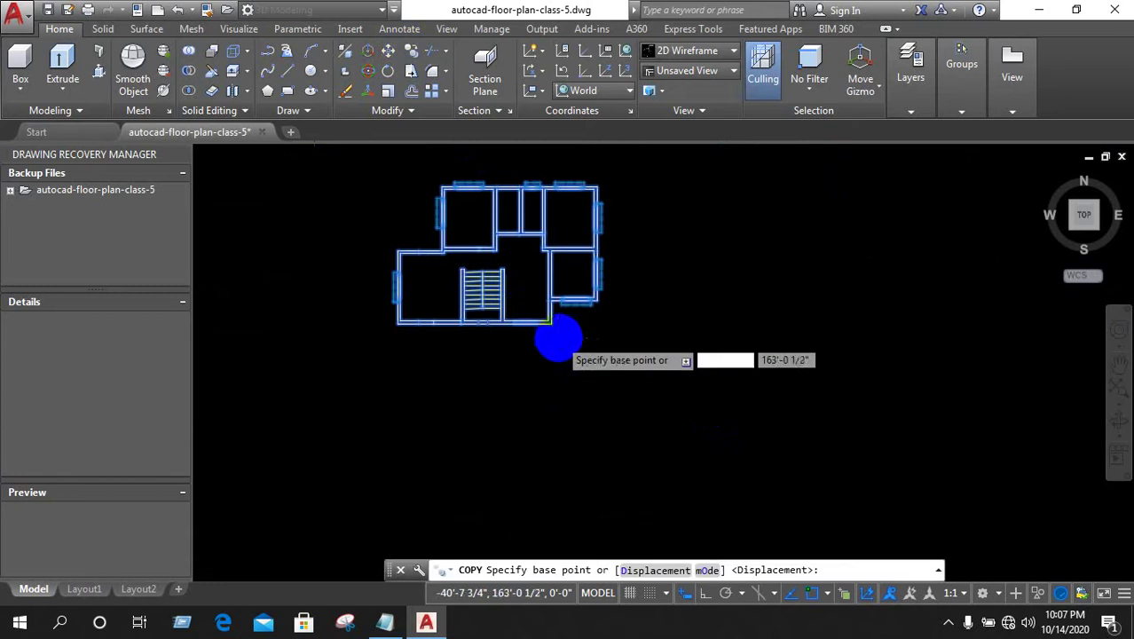
scroll(560, 319, up, 3)
click(544, 303)
scroll(655, 349, down, 2)
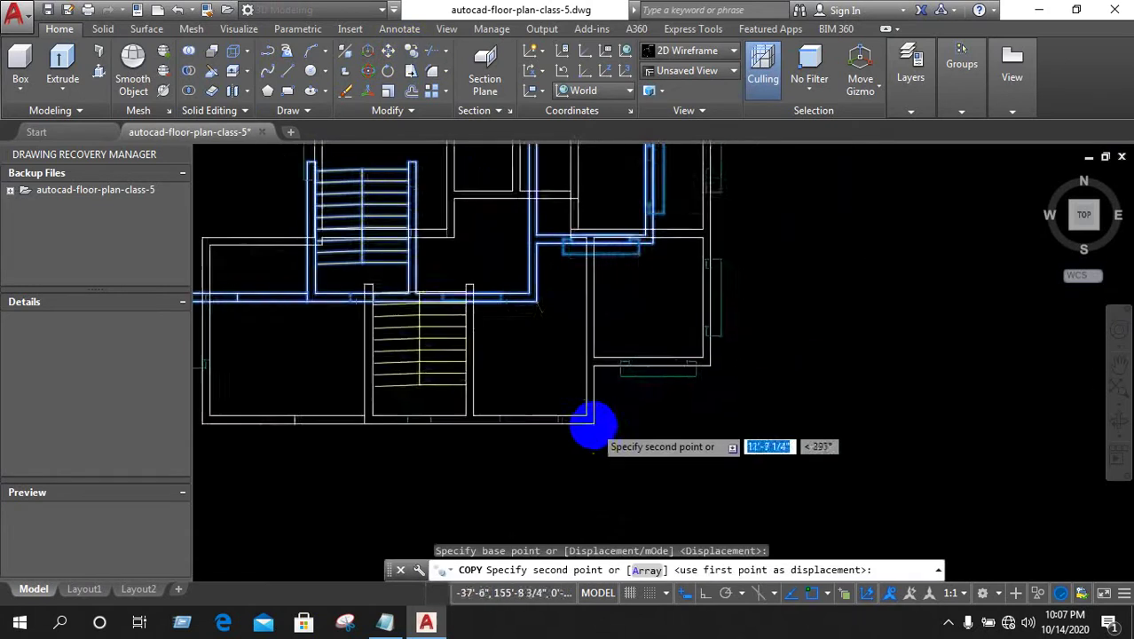
scroll(589, 431, down, 2)
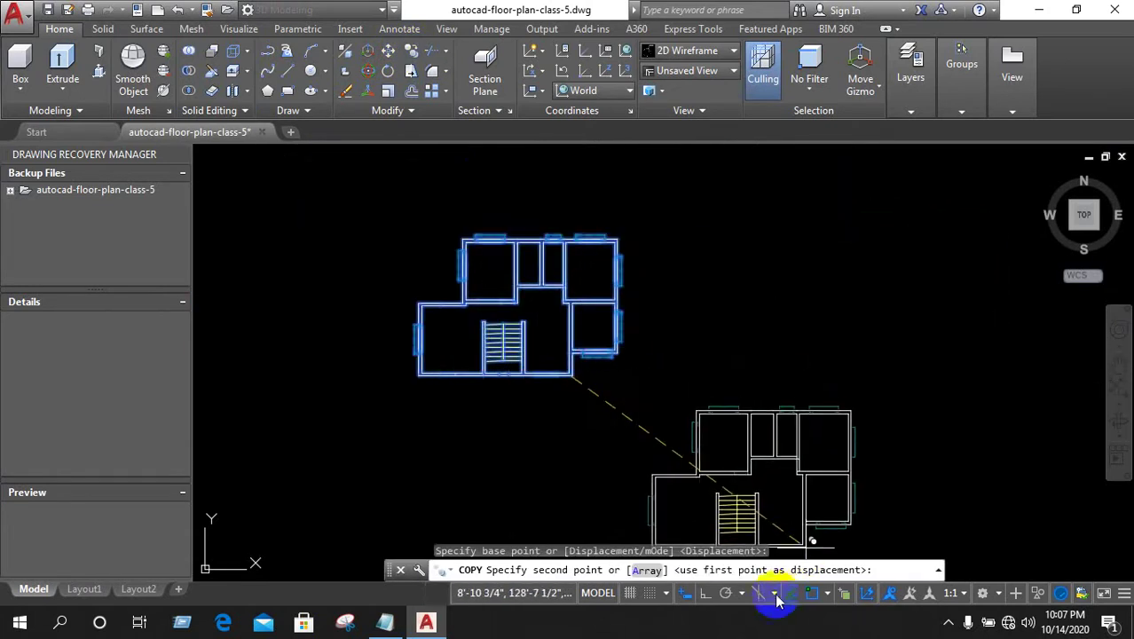
click(707, 596)
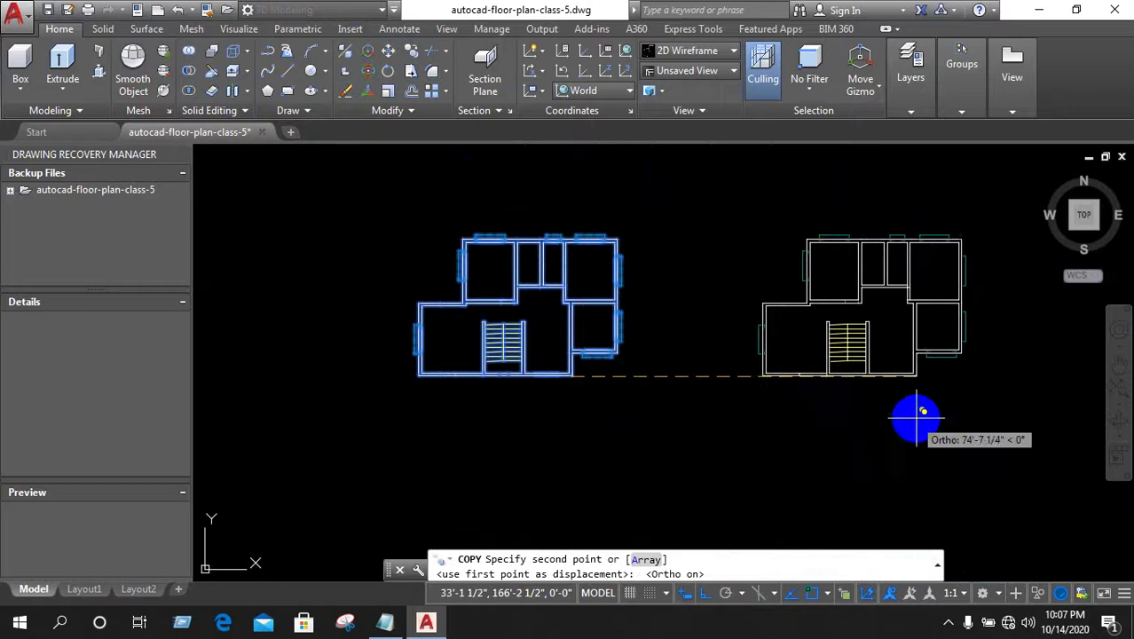
click(852, 430)
right_click(562, 425)
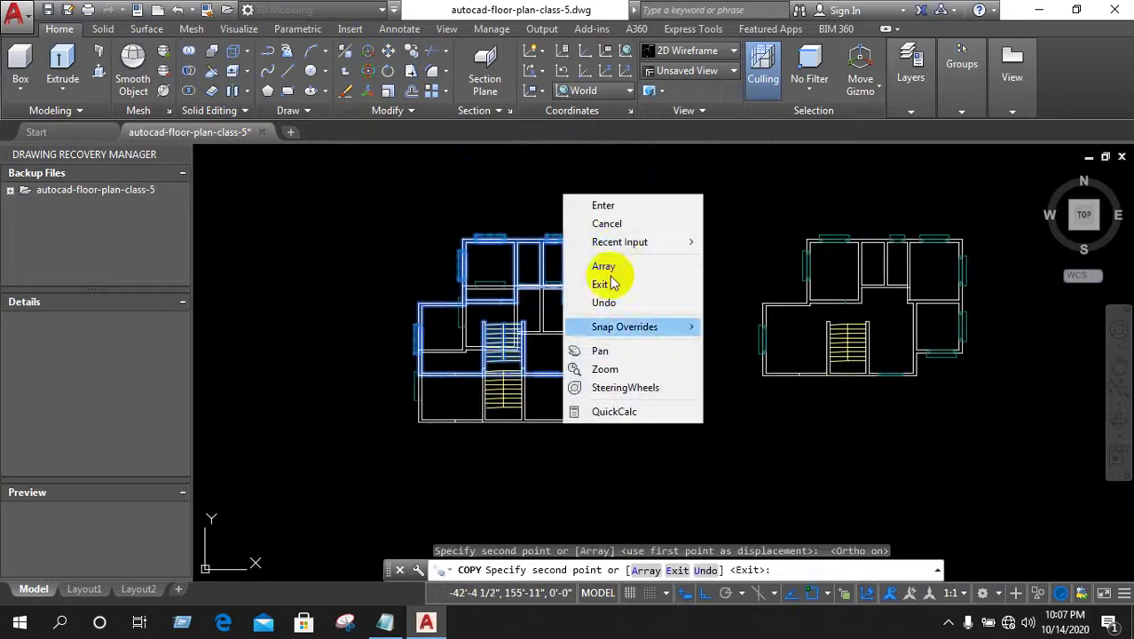
click(608, 224)
scroll(484, 413, up, 4)
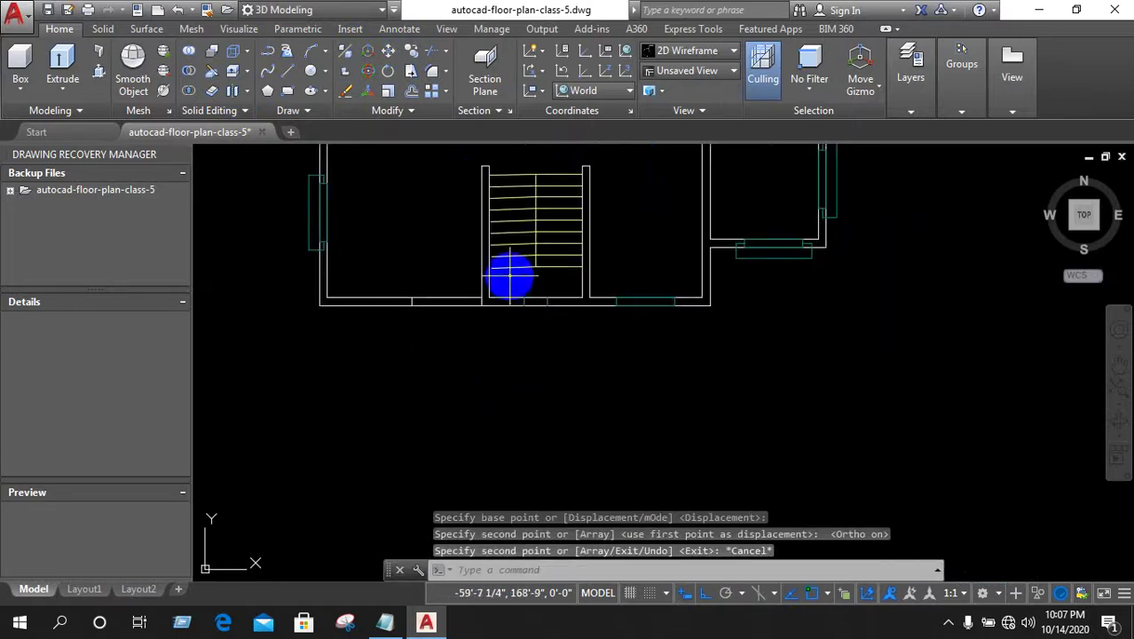
Draw lines down from the front wall, left about 7'-10", and back up beside the stairs
scroll(512, 274, up, 1)
scroll(464, 323, up, 1)
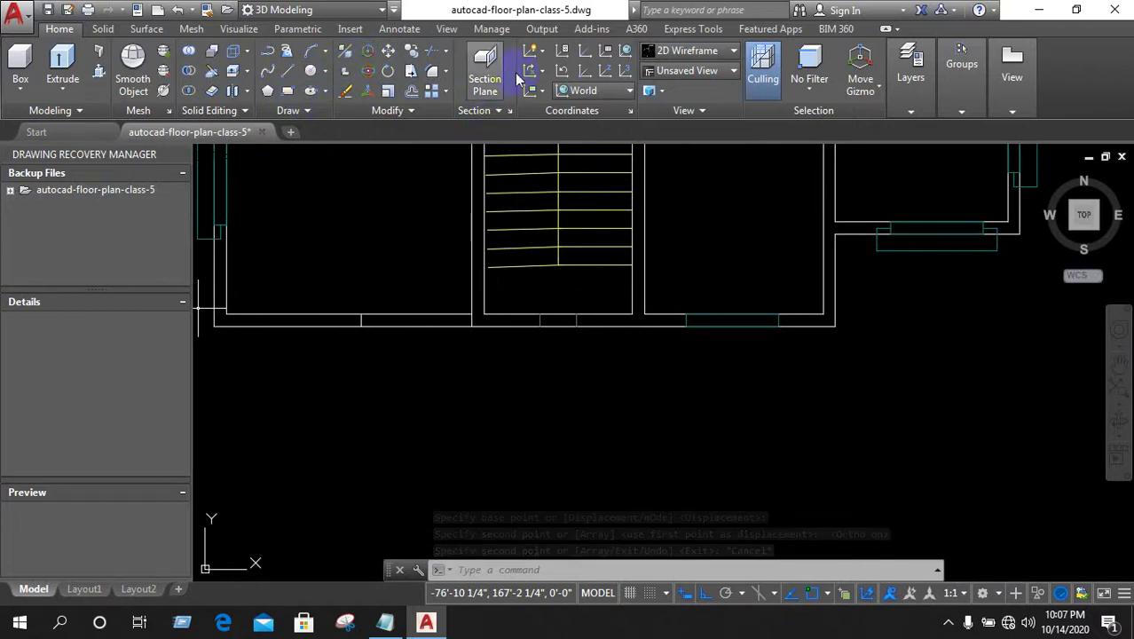
click(289, 74)
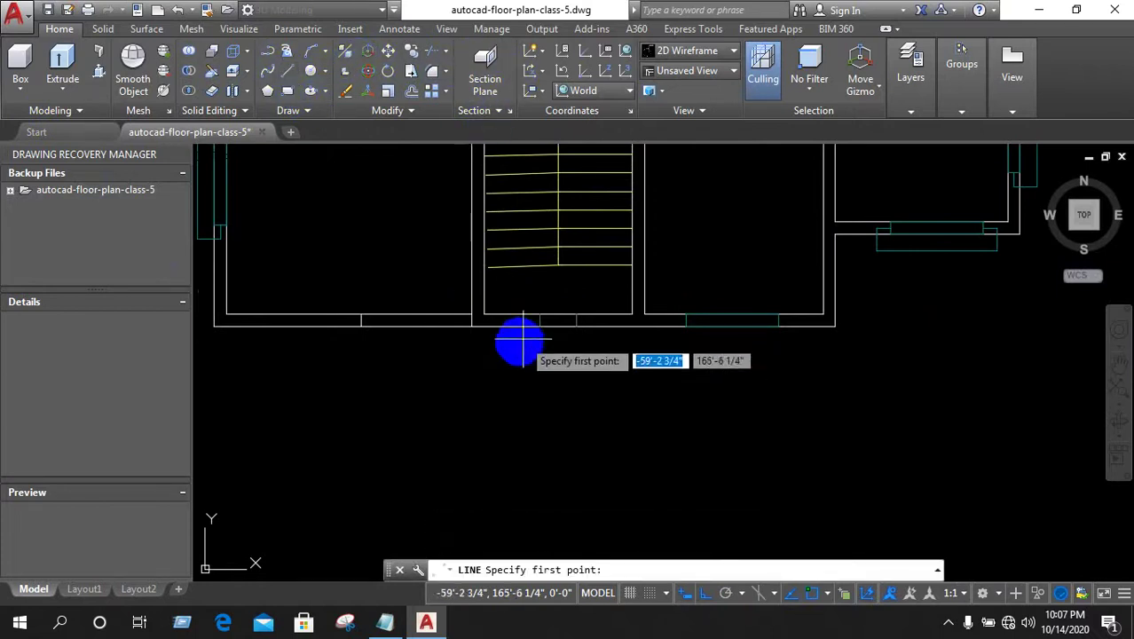
scroll(519, 336, up, 2)
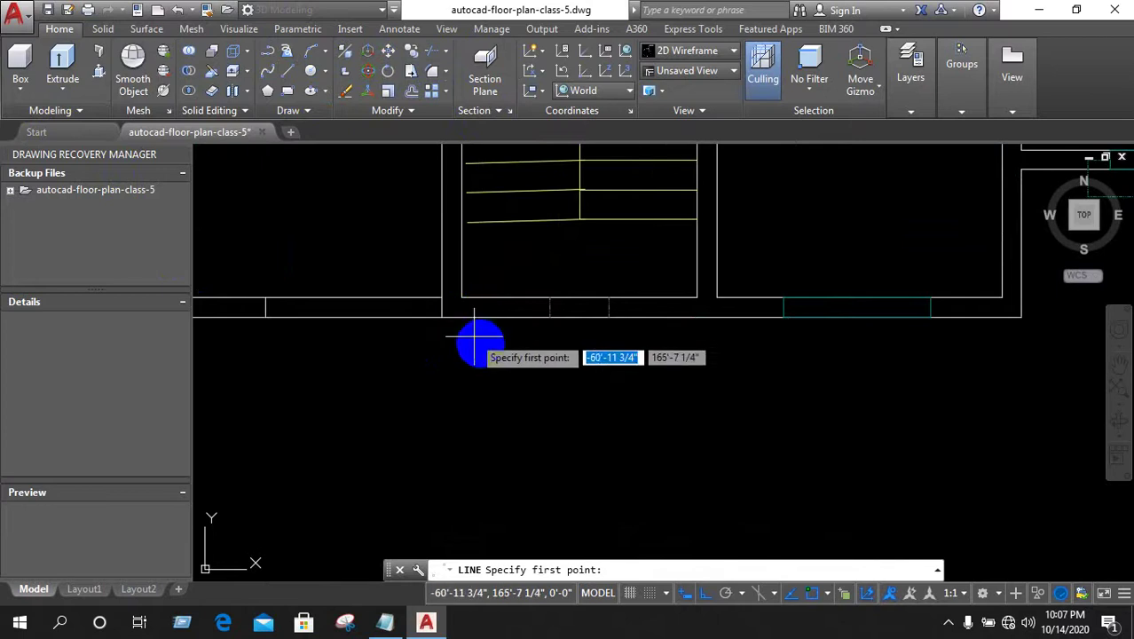
scroll(475, 333, down, 2)
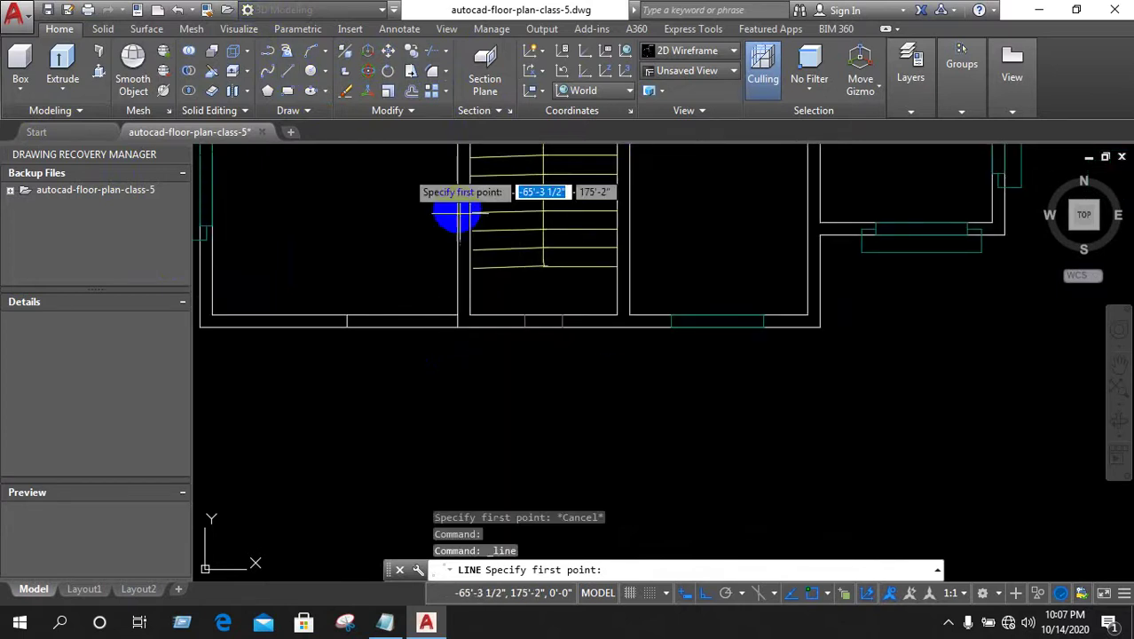
scroll(479, 346, up, 2)
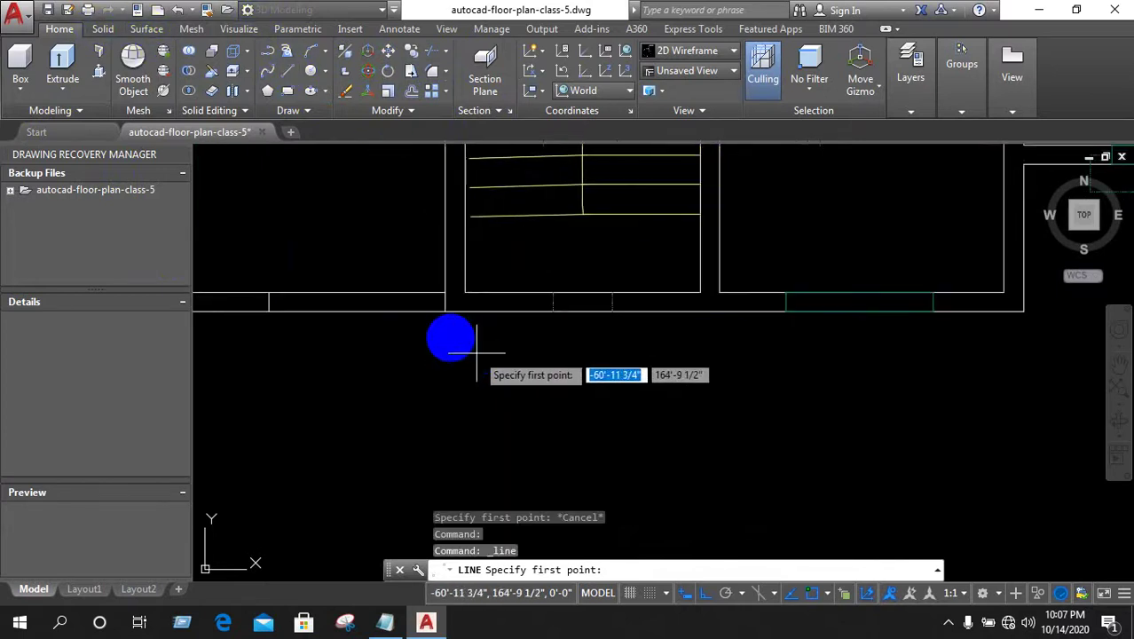
click(471, 311)
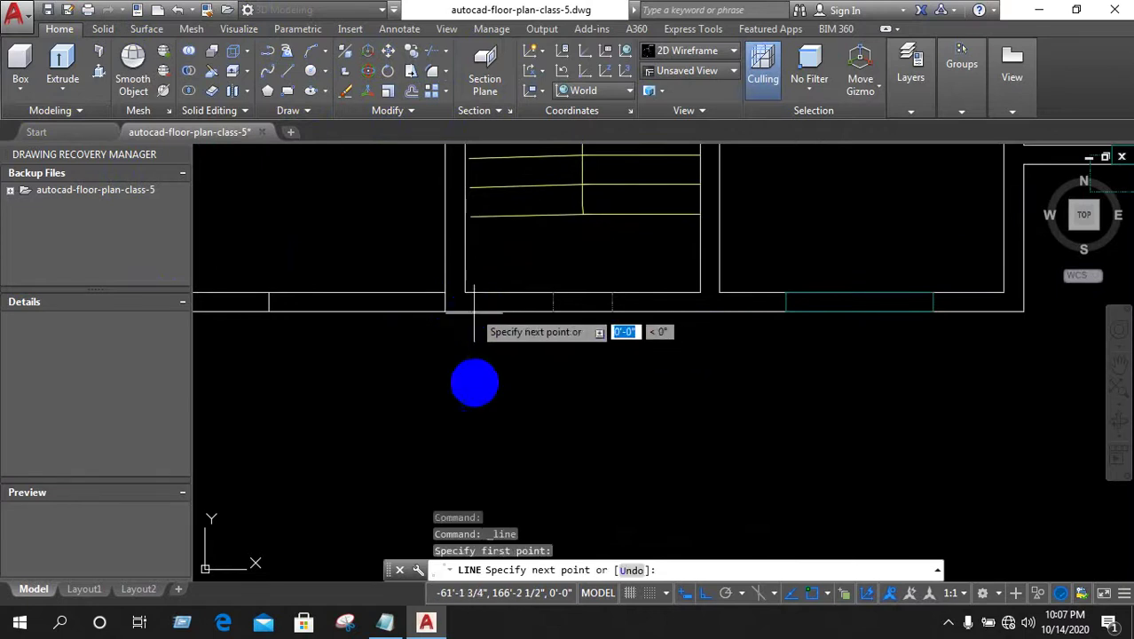
click(471, 362)
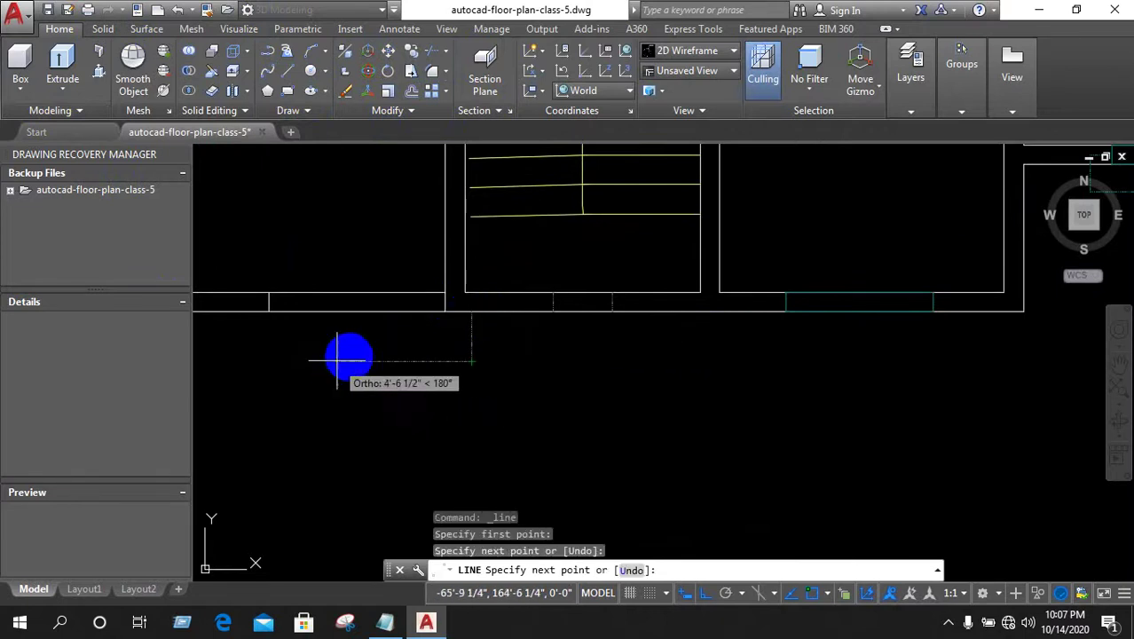
middle_drag(291, 371, 316, 366)
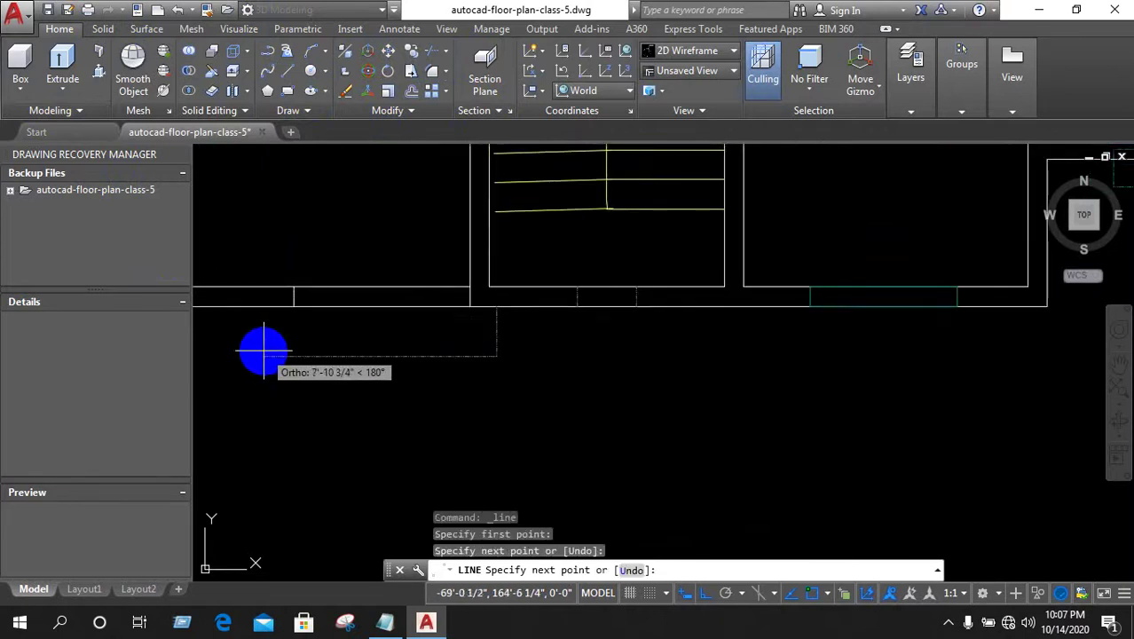
click(263, 353)
click(263, 306)
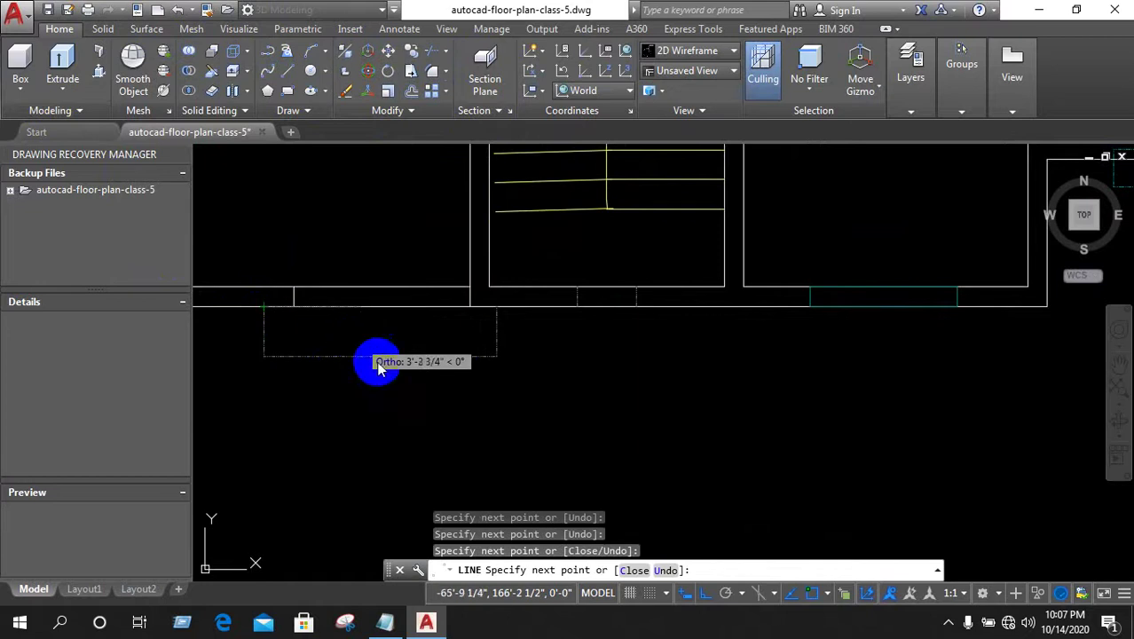
right_click(378, 368)
click(395, 371)
scroll(562, 385, down, 3)
scroll(515, 376, down, 3)
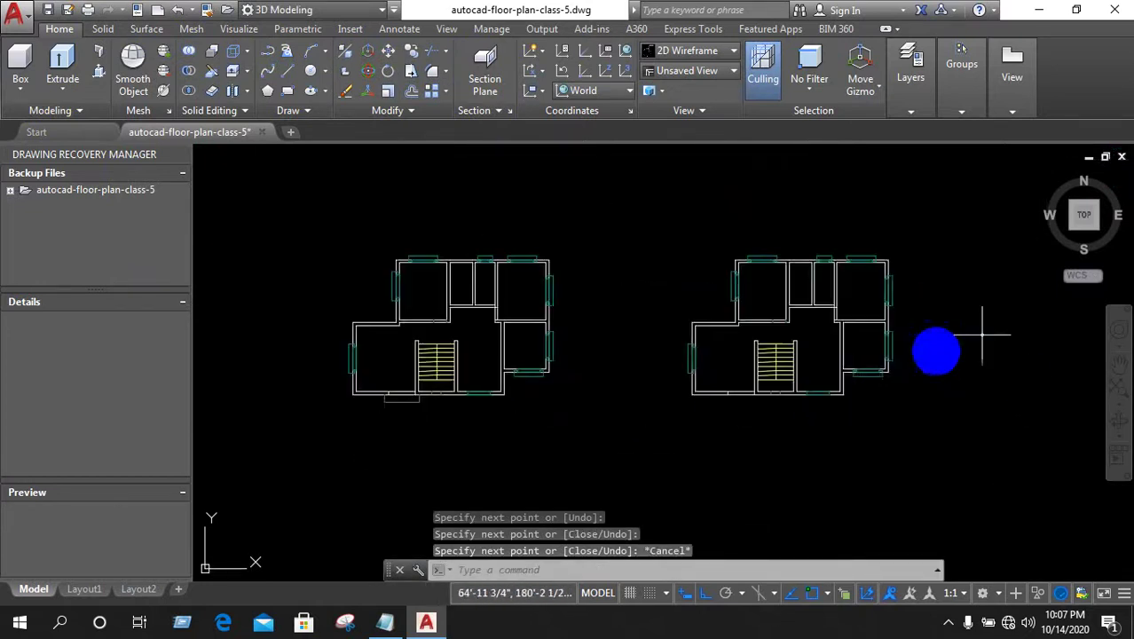
Draw extension lines from the wall corner 12'-3 3/4" right, then up to the wall
scroll(805, 379, up, 5)
scroll(805, 392, down, 4)
scroll(750, 395, up, 4)
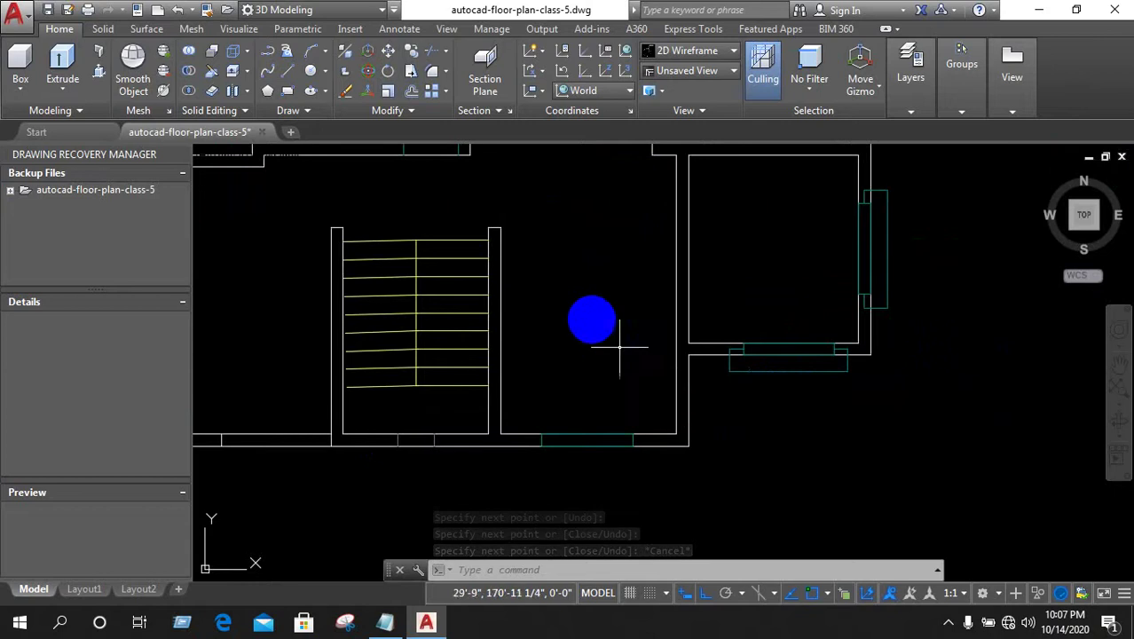
scroll(607, 329, down, 2)
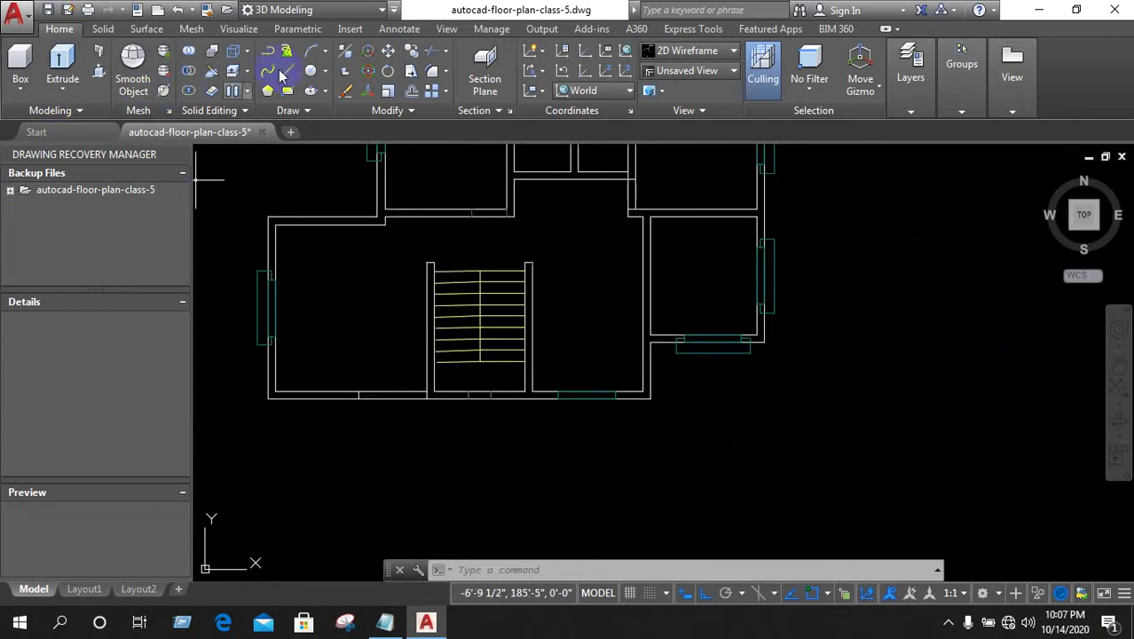
click(293, 77)
scroll(679, 462, up, 2)
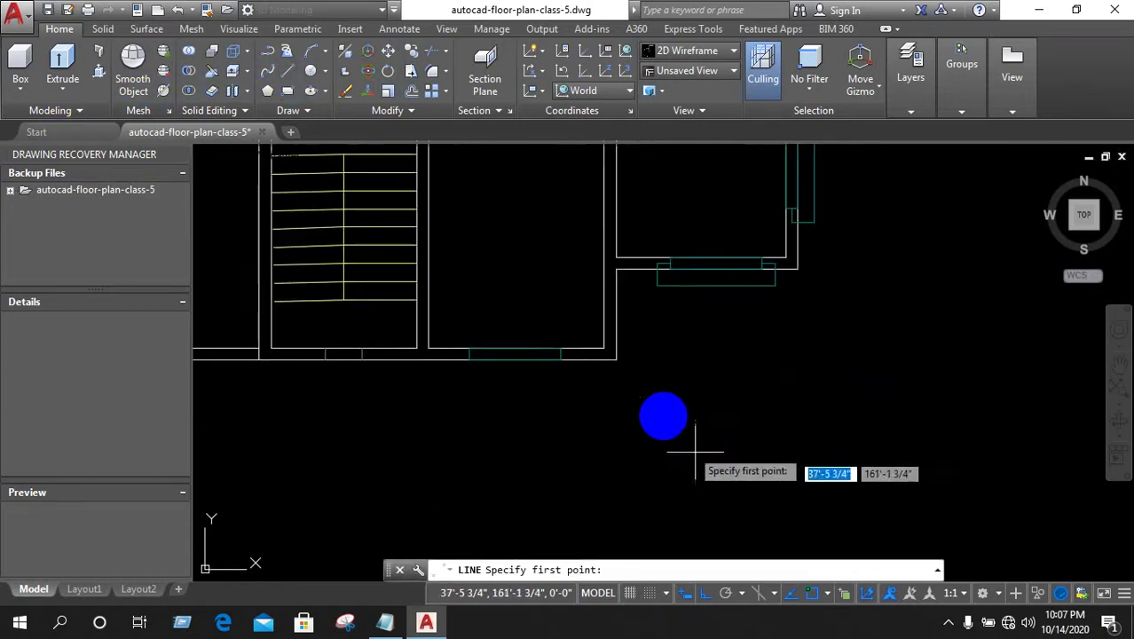
click(617, 359)
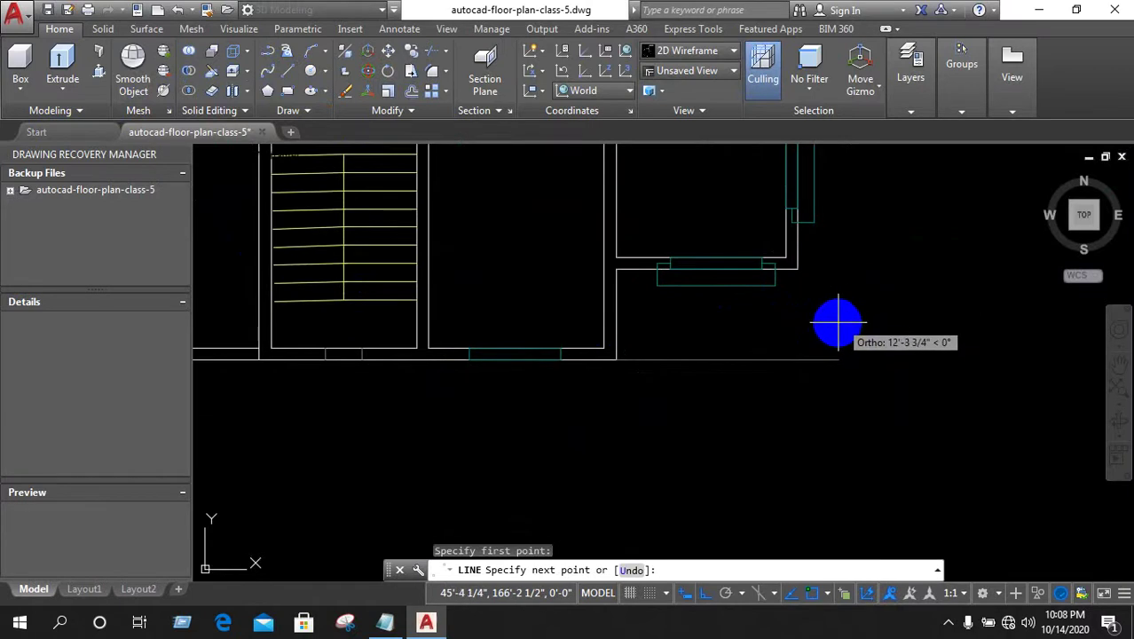
click(838, 321)
click(829, 242)
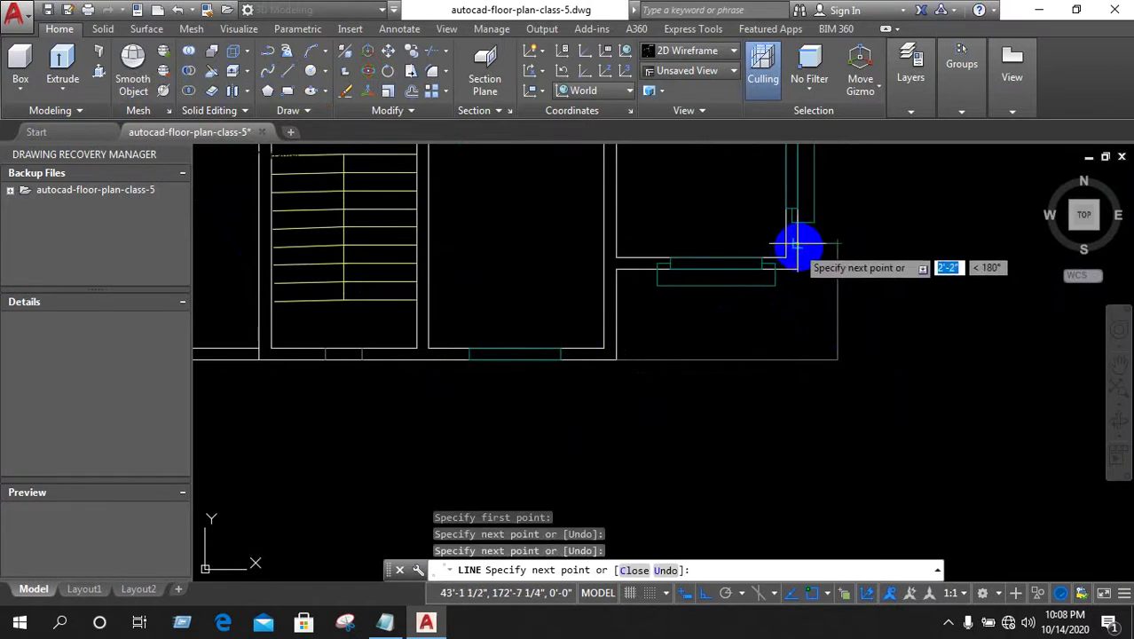
right_click(915, 207)
click(953, 228)
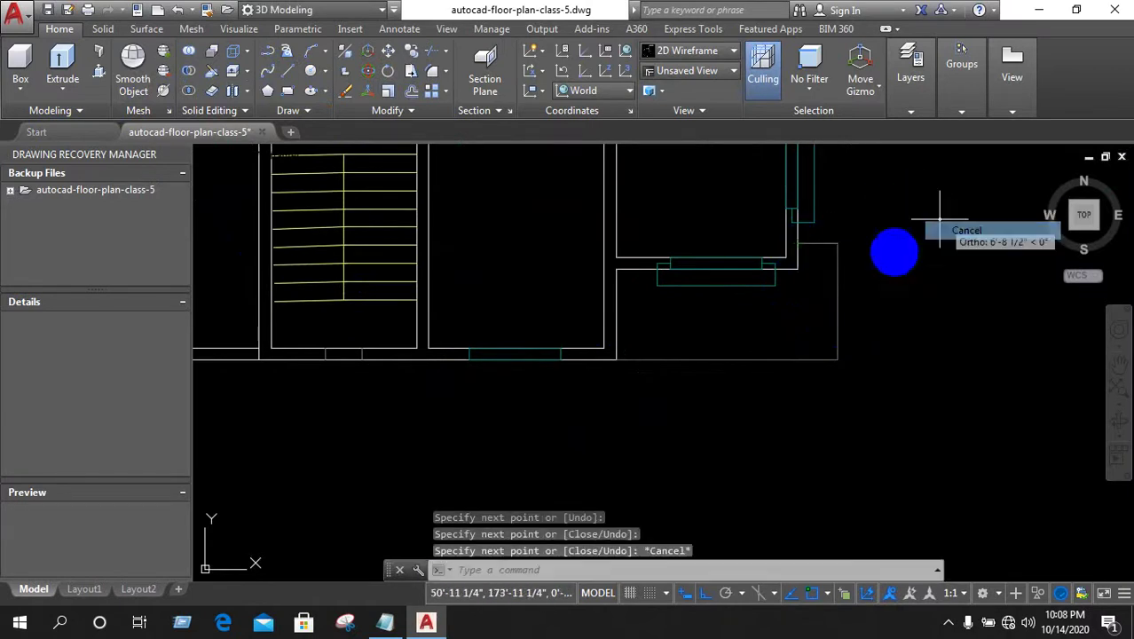
Start another line at the wall corner, then cancel it
scroll(844, 284, down, 2)
scroll(737, 286, up, 3)
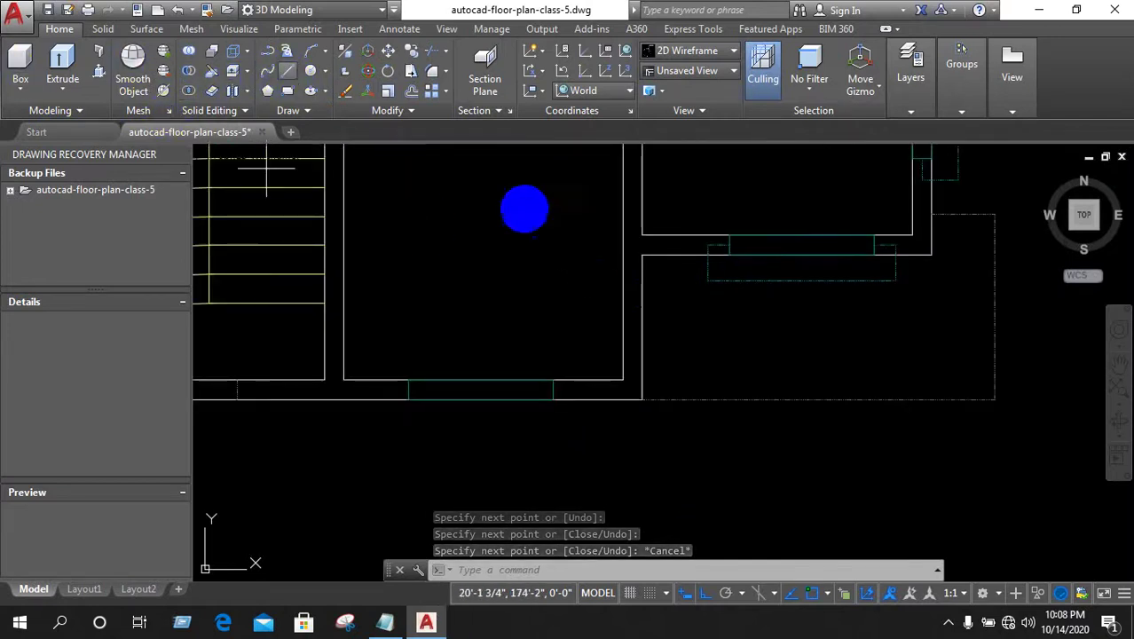
key(Return)
scroll(568, 218, up, 3)
click(710, 299)
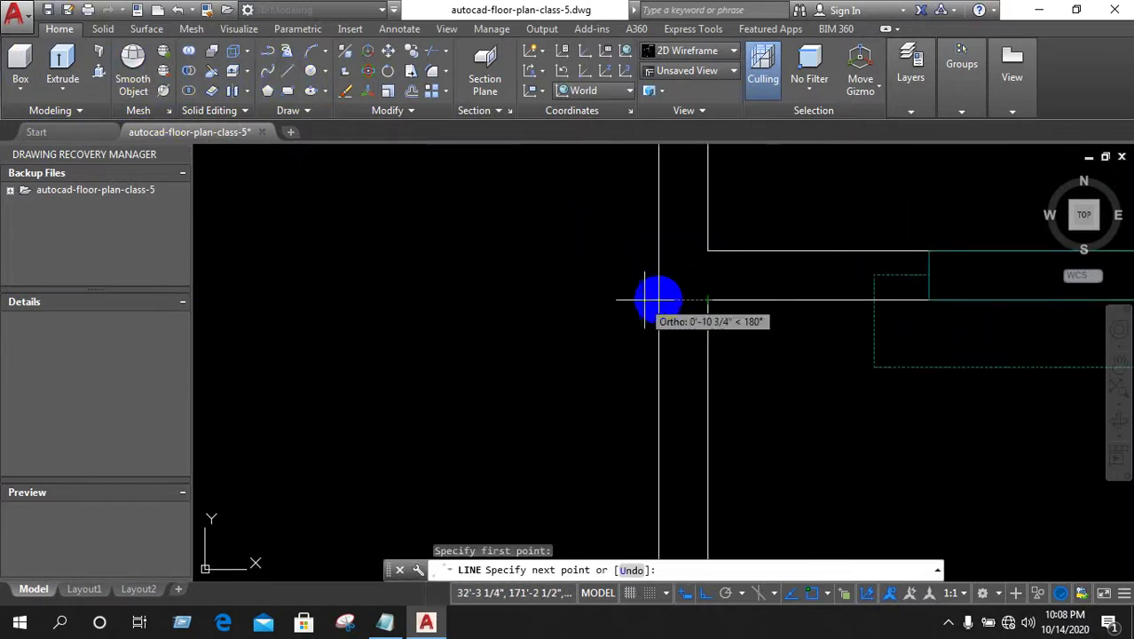
right_click(519, 265)
click(550, 287)
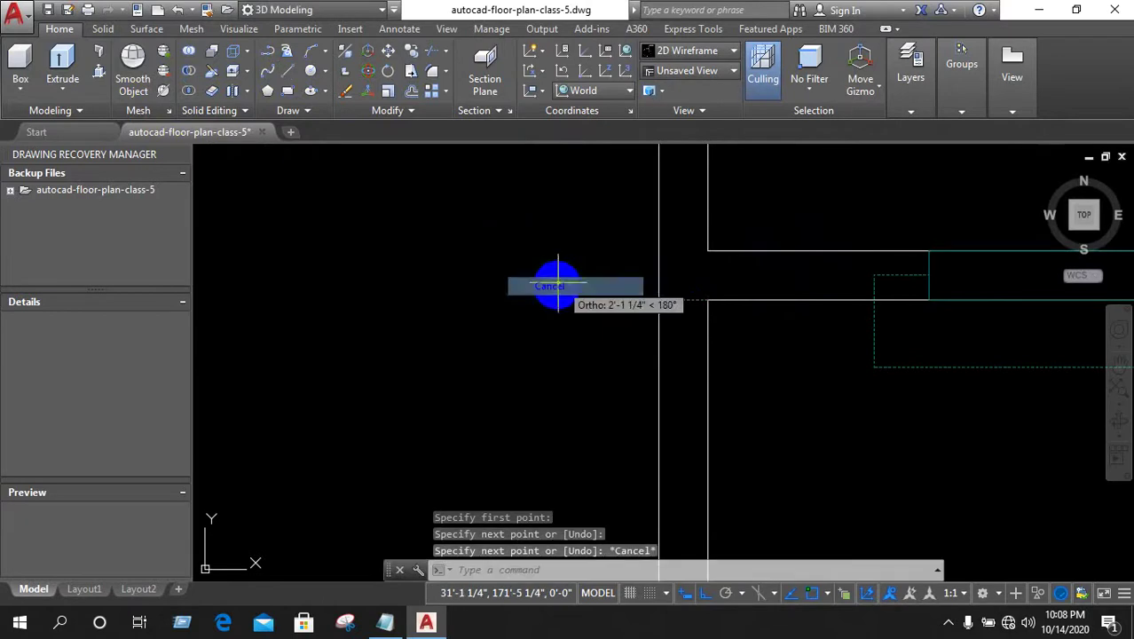
Copy the short wall line 3' downward from the wall corner, then start TRIM with all edges as cutters
click(685, 300)
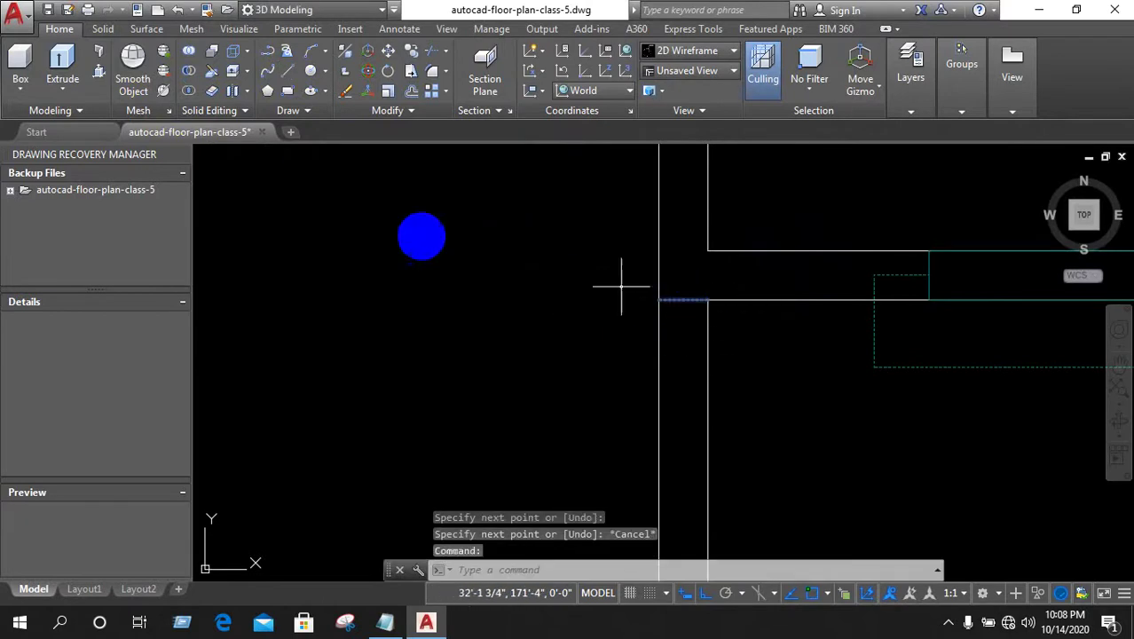
click(414, 52)
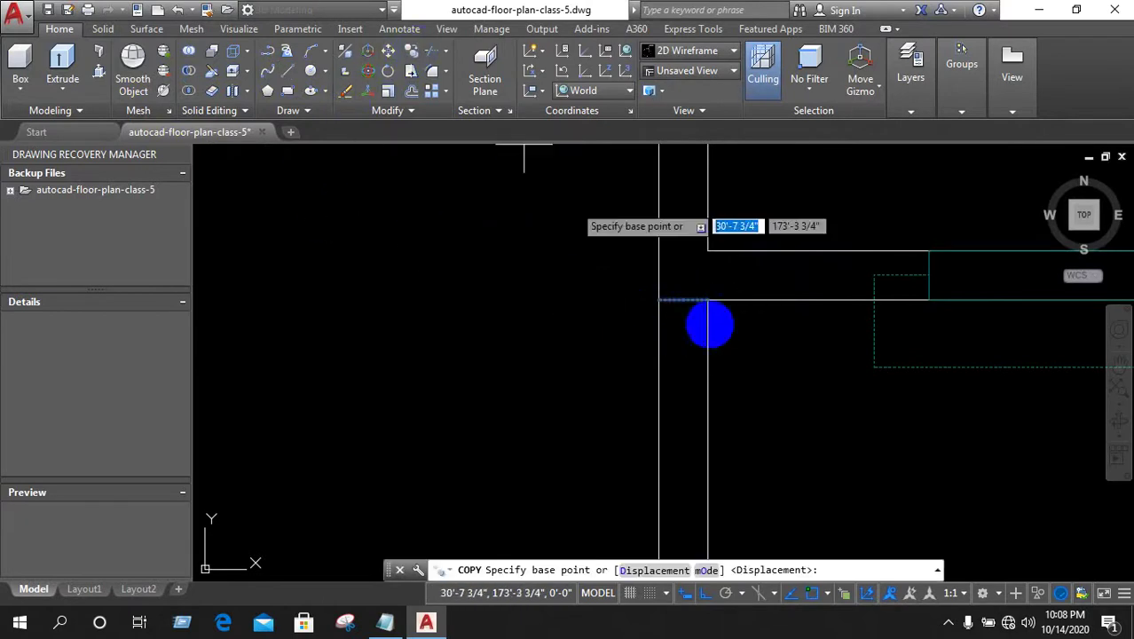
click(708, 299)
scroll(707, 391, down, 2)
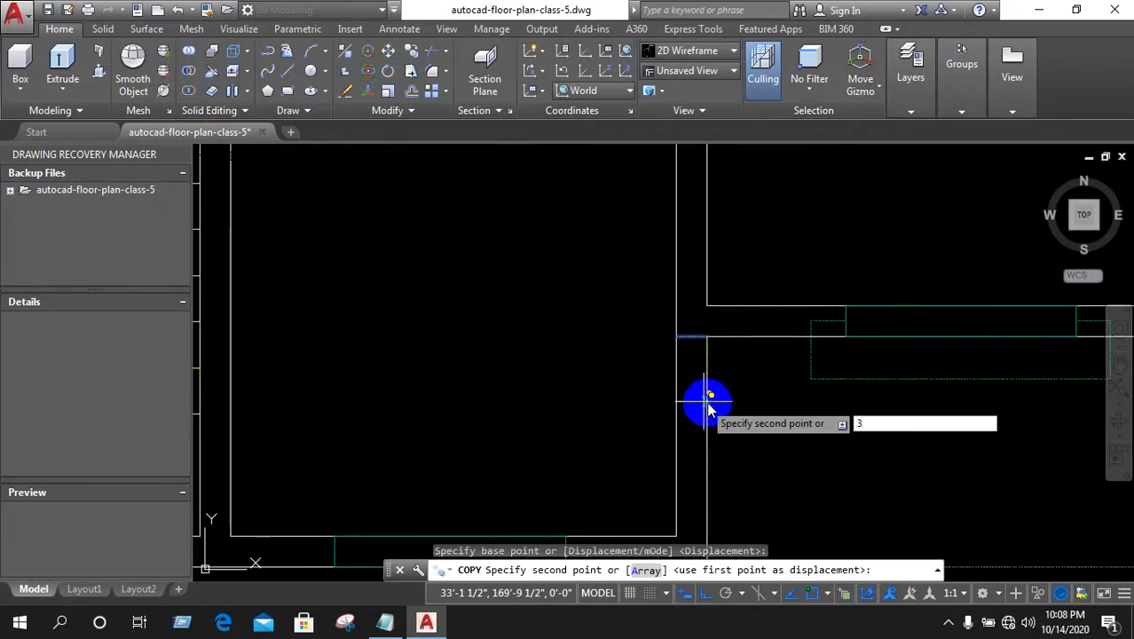
text(3')
key(Return)
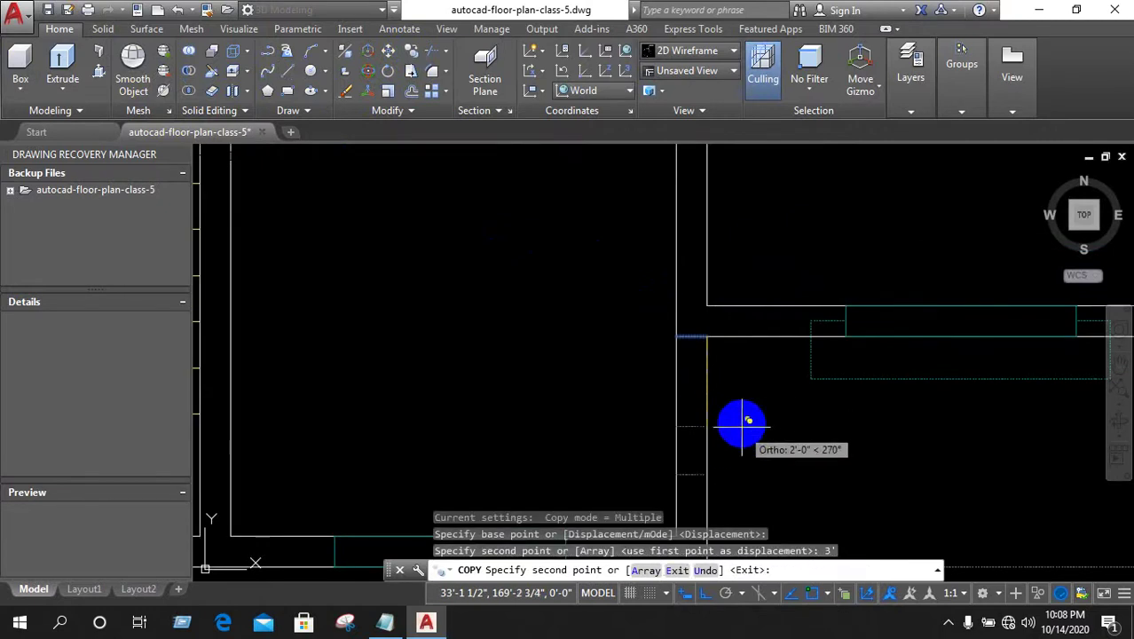
right_click(749, 400)
click(789, 193)
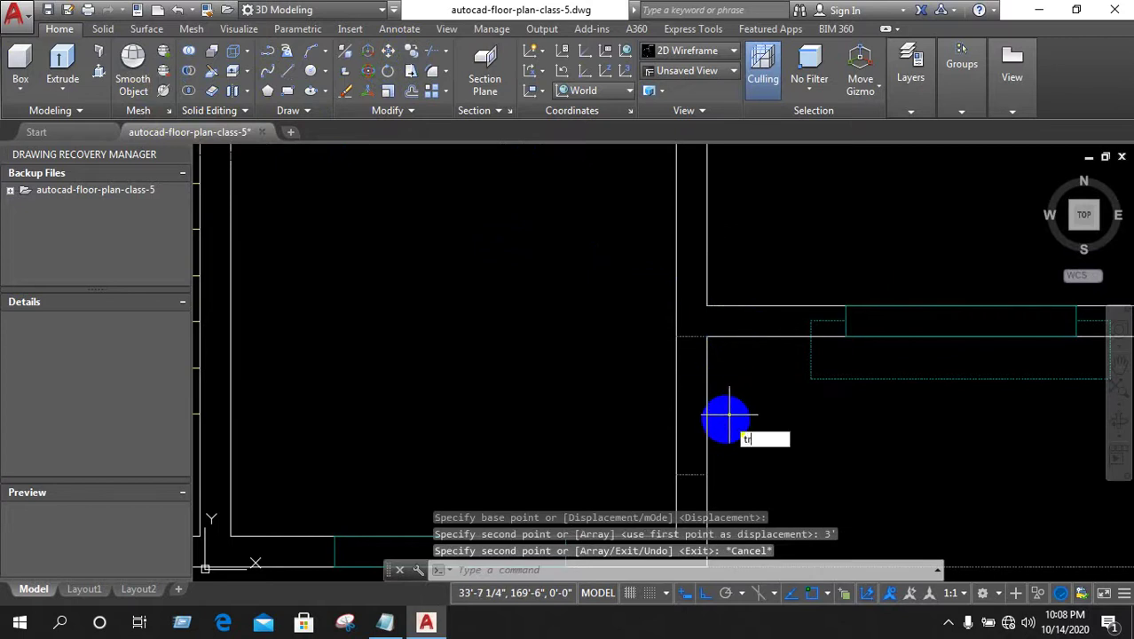
key(Return)
key(Return)
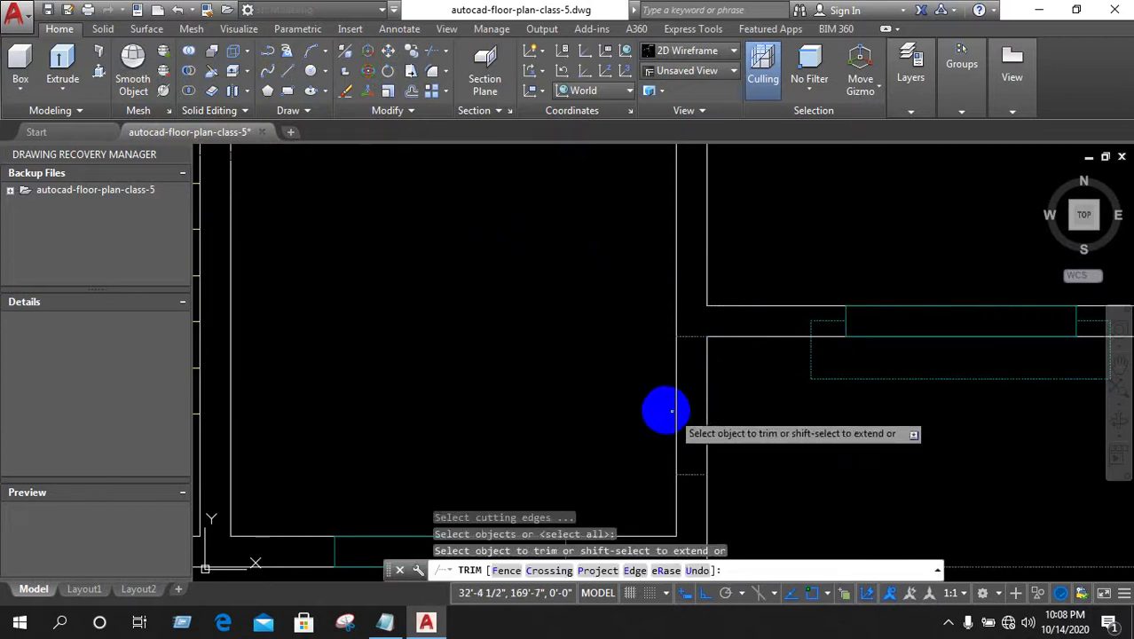
click(674, 400)
click(710, 404)
scroll(719, 408, down, 4)
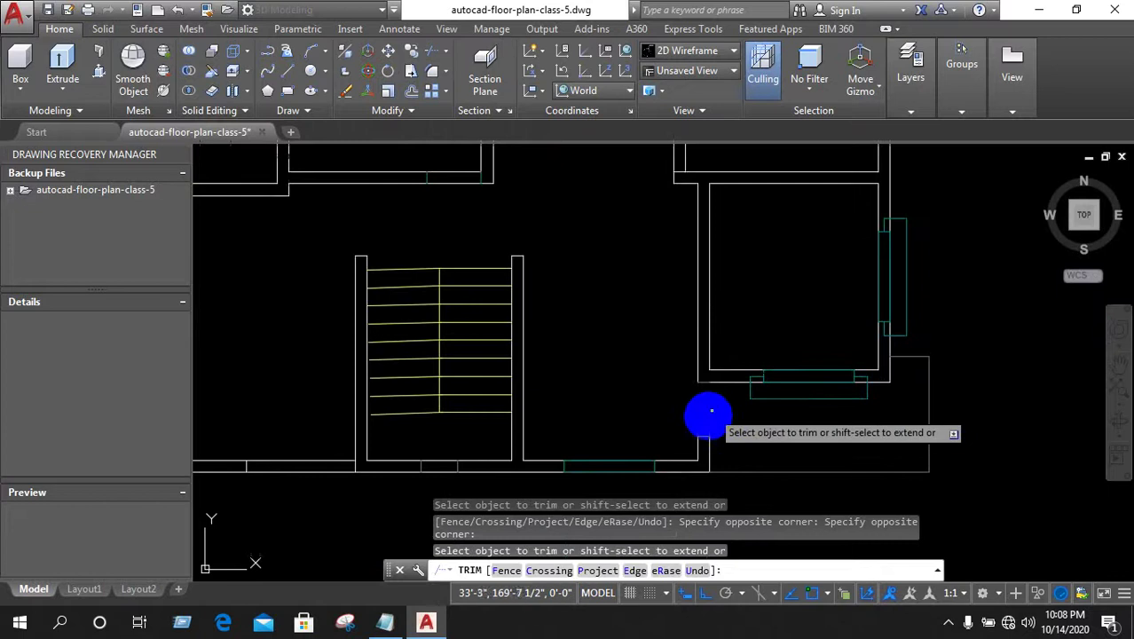
right_click(612, 341)
click(600, 324)
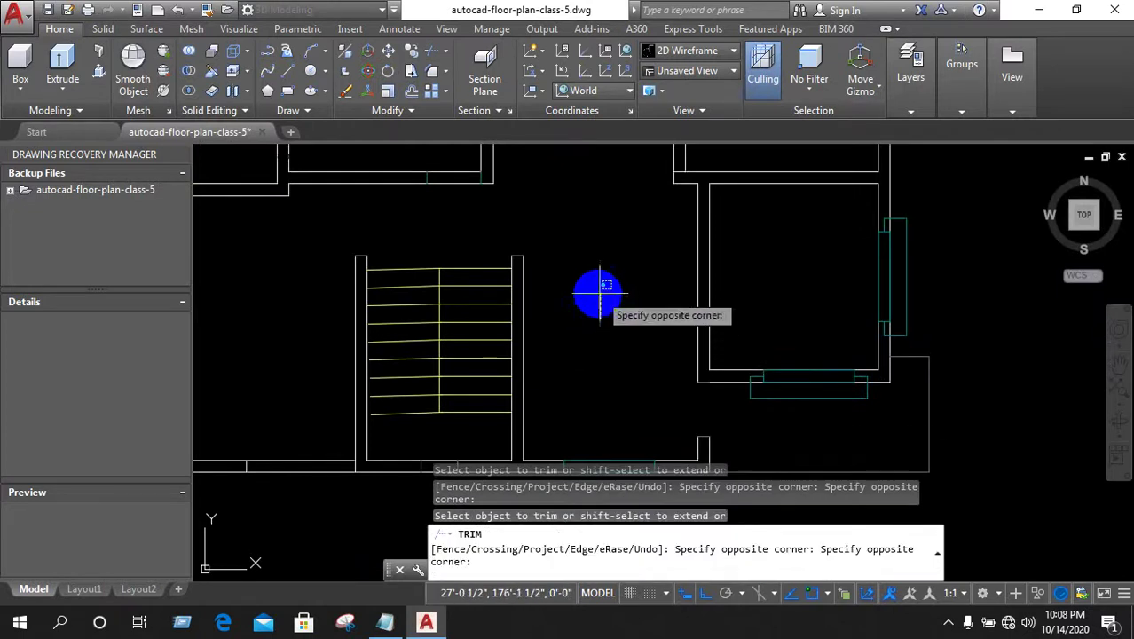
click(547, 242)
key(ctrl+z)
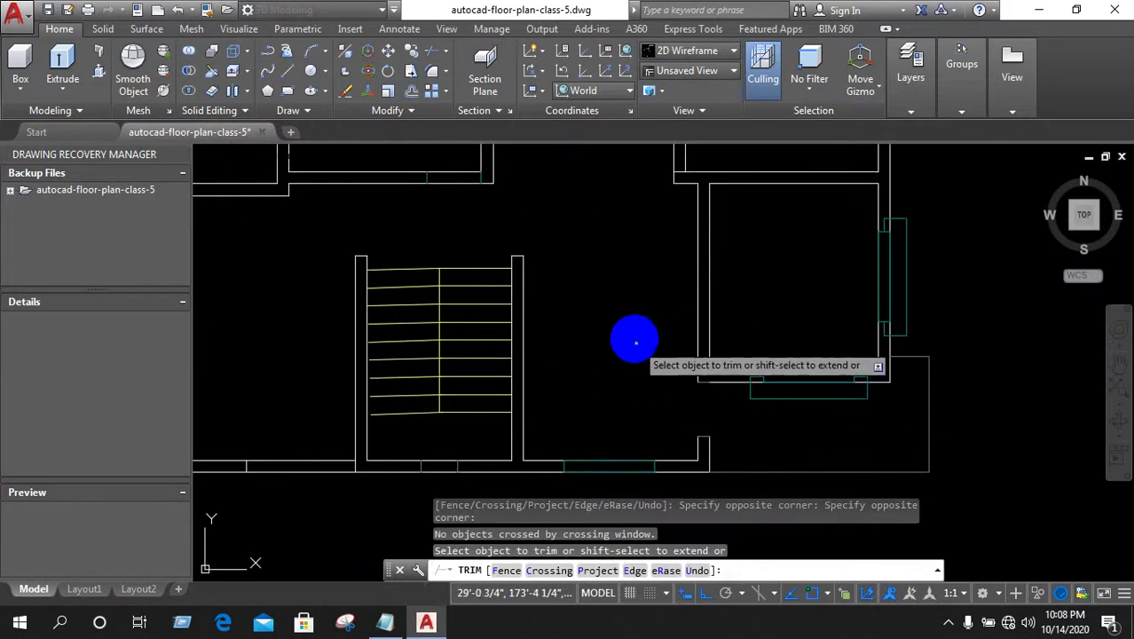
scroll(627, 329, up, 1)
scroll(599, 290, down, 1)
scroll(629, 324, down, 3)
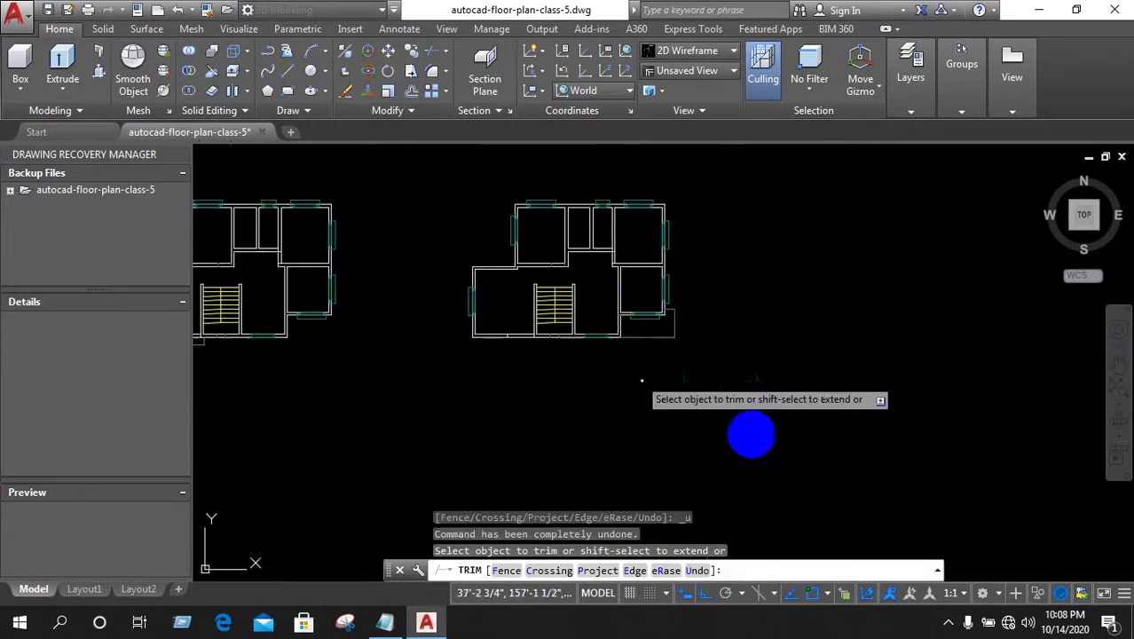
scroll(603, 355, up, 2)
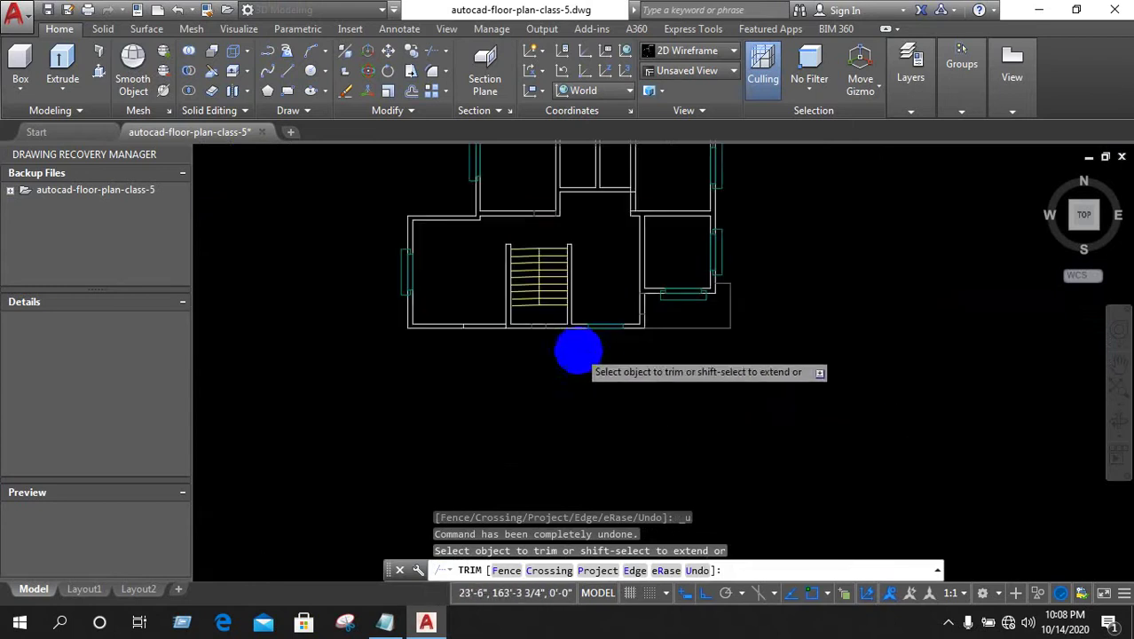
scroll(701, 373, down, 2)
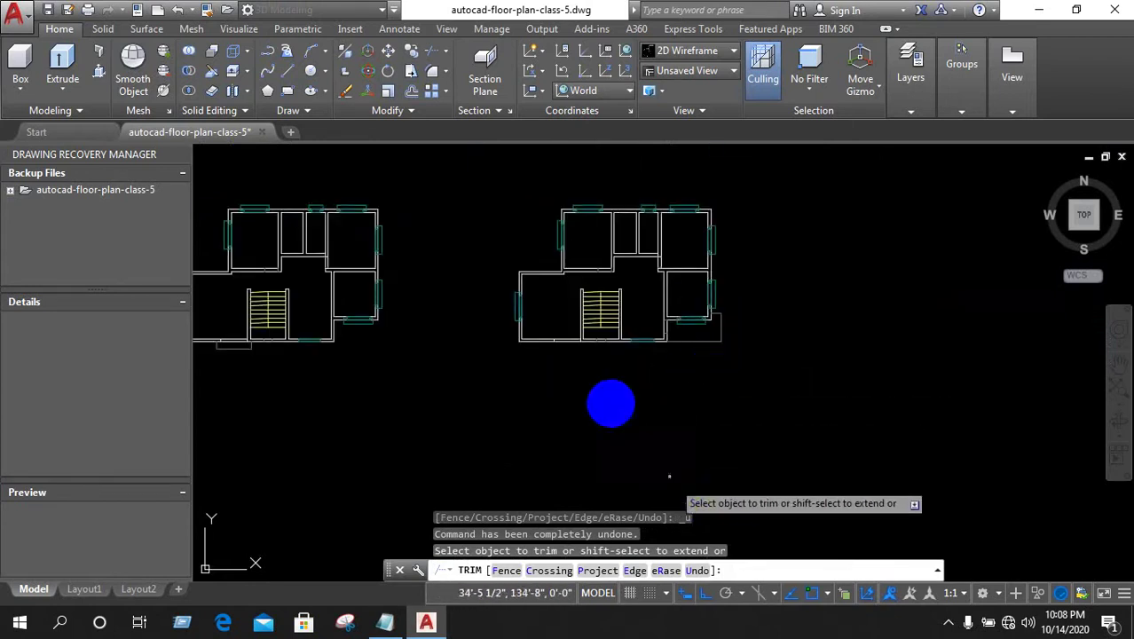
scroll(657, 389, down, 2)
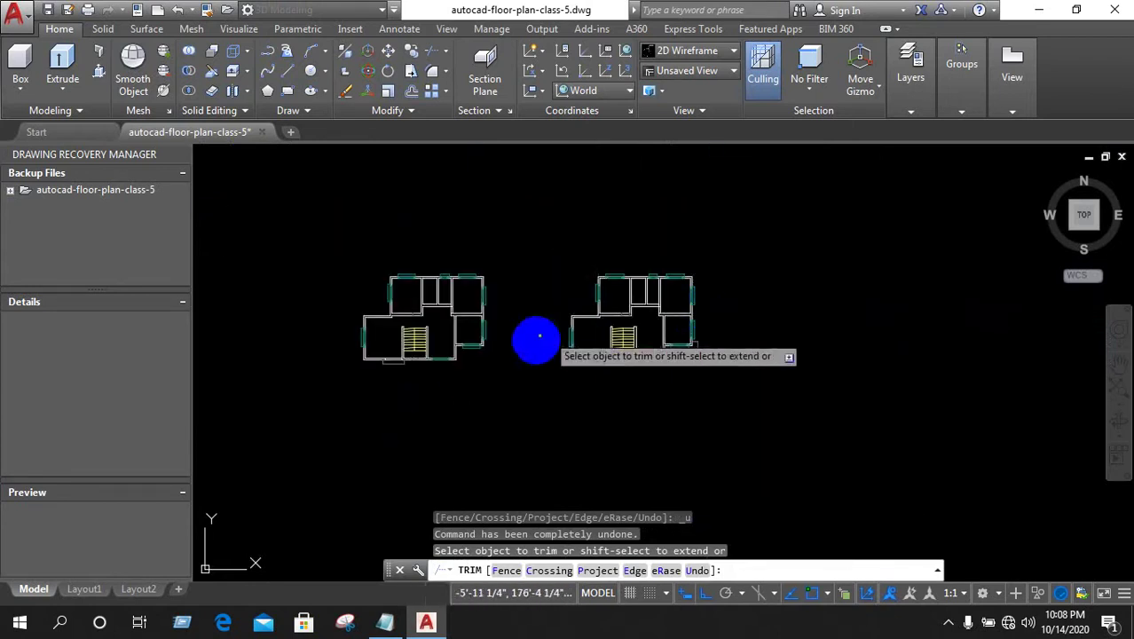
mouse_move(1082, 216)
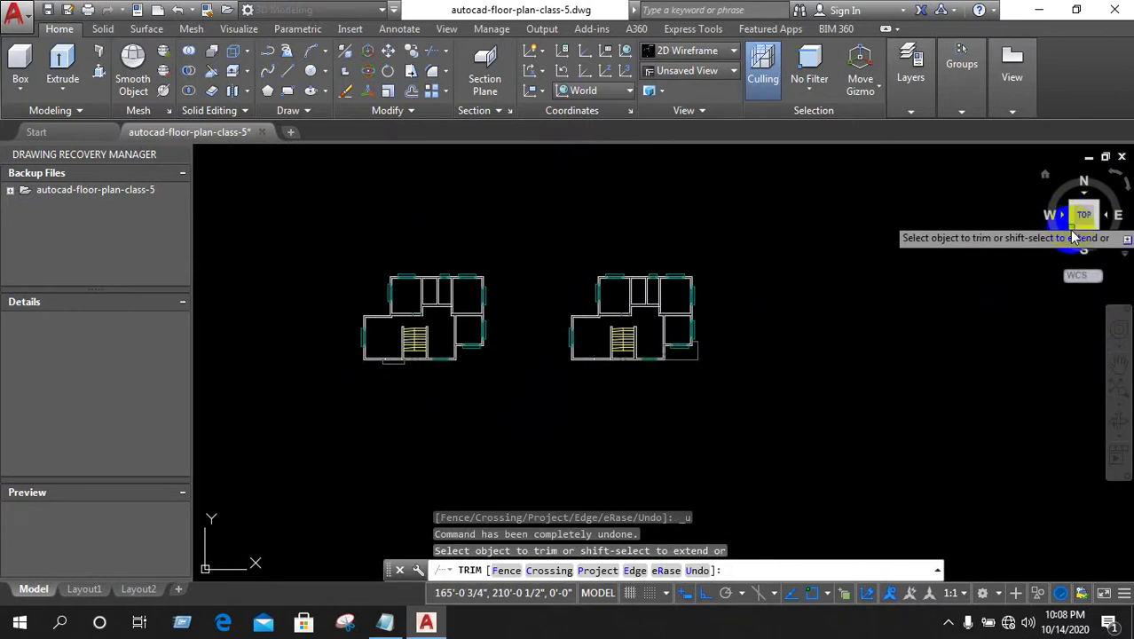
Return to the Top view, then switch to the SW isometric view zoomed onto the lower plan
drag(1081, 229, 1079, 211)
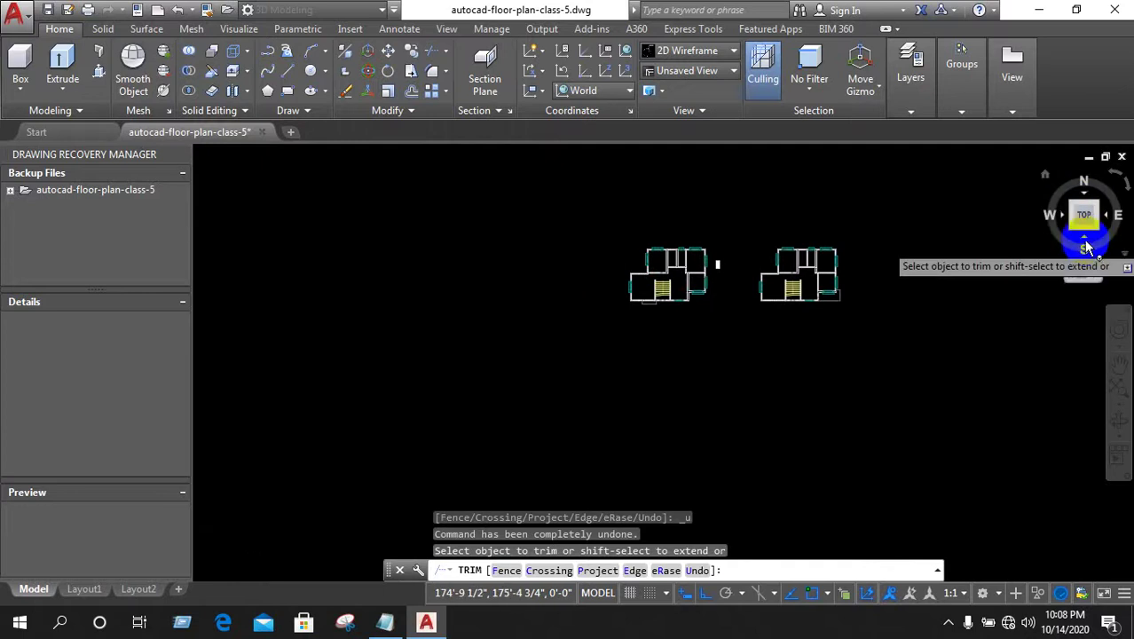
click(1072, 229)
click(1072, 229)
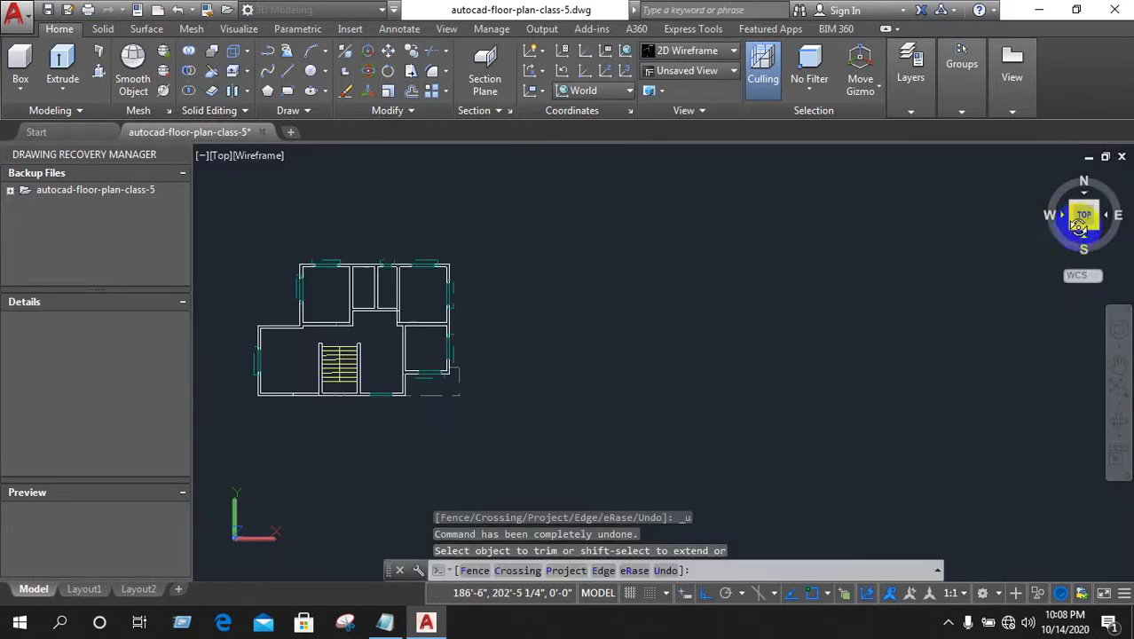
drag(1043, 247, 1038, 245)
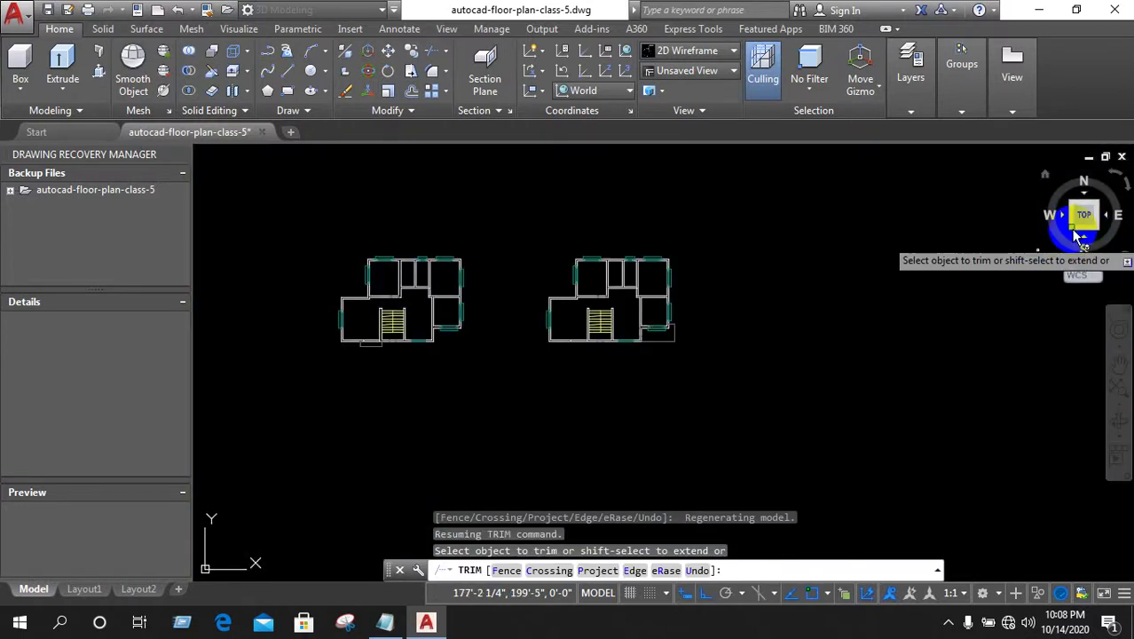
click(1077, 235)
scroll(709, 342, down, 2)
scroll(545, 302, up, 2)
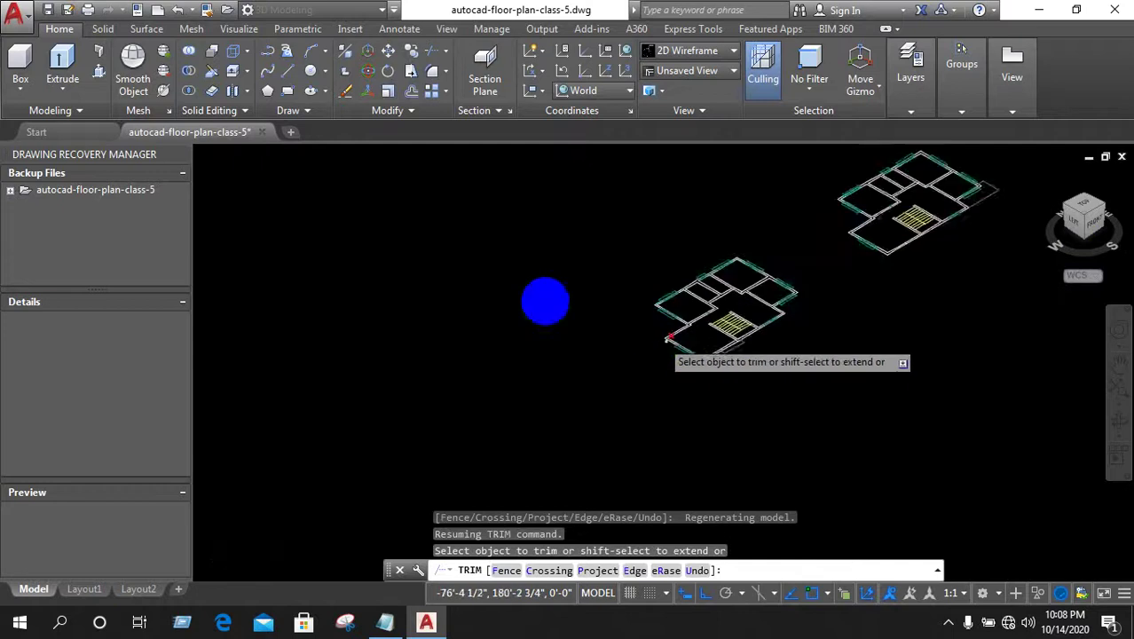
scroll(1076, 305, down, 2)
scroll(911, 329, down, 2)
scroll(1051, 304, up, 2)
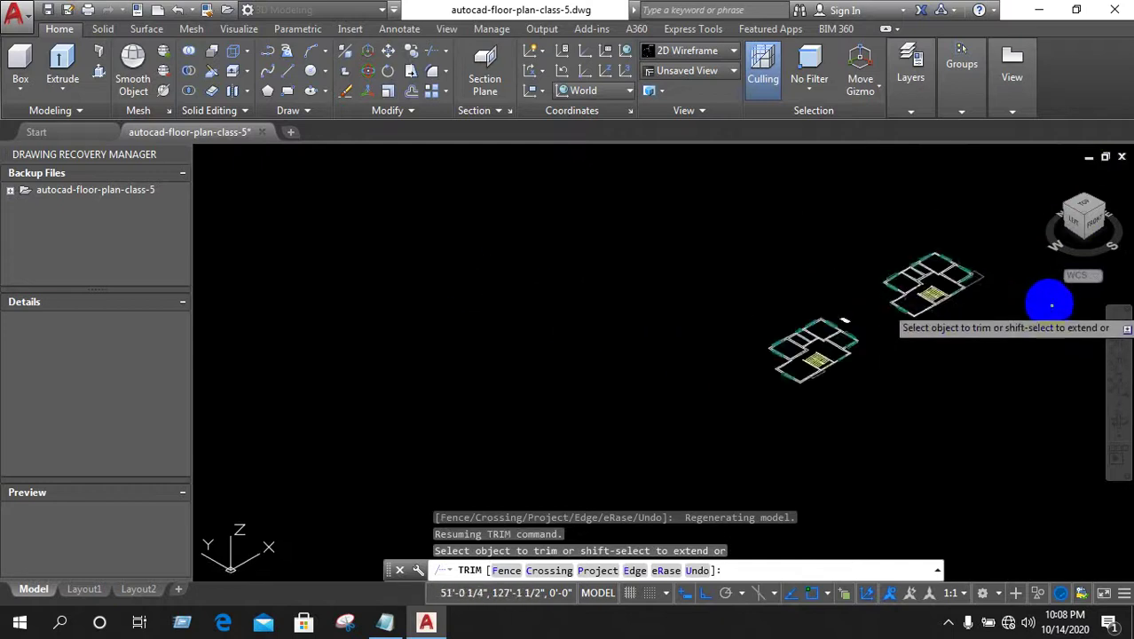
scroll(976, 306, up, 2)
scroll(698, 413, up, 3)
scroll(625, 426, up, 2)
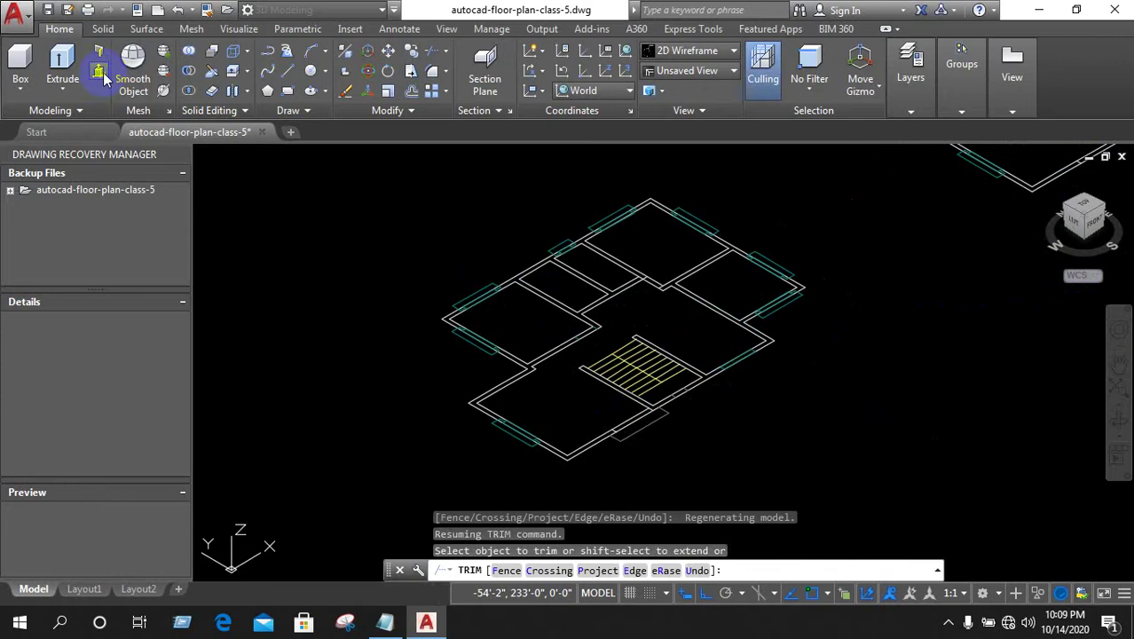
key(ctrl+shift+e)
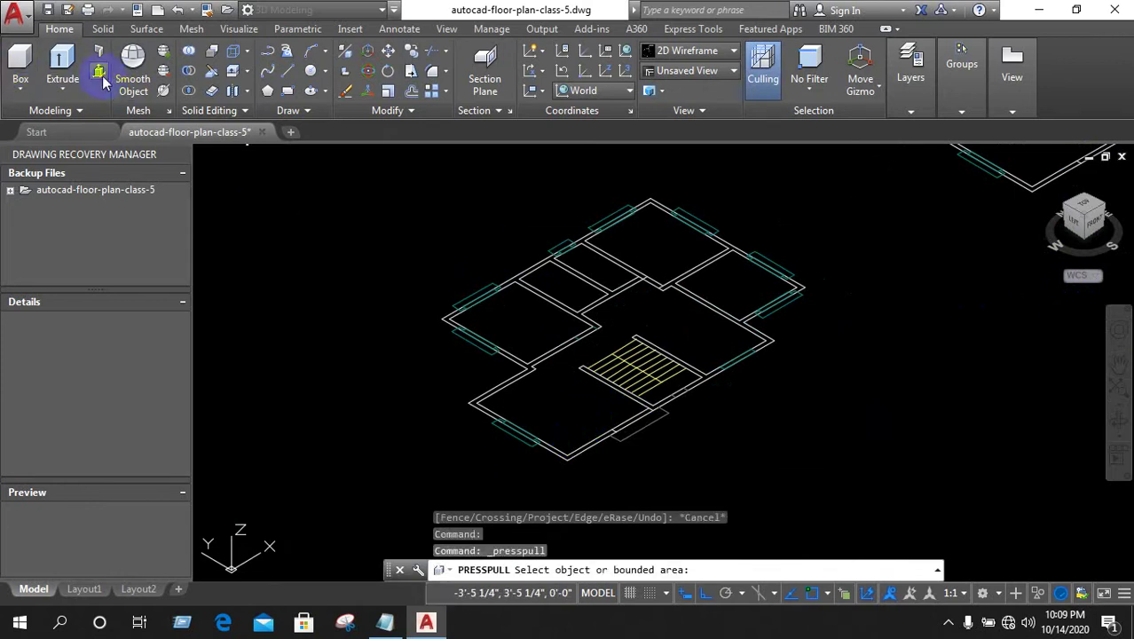
scroll(557, 466, up, 3)
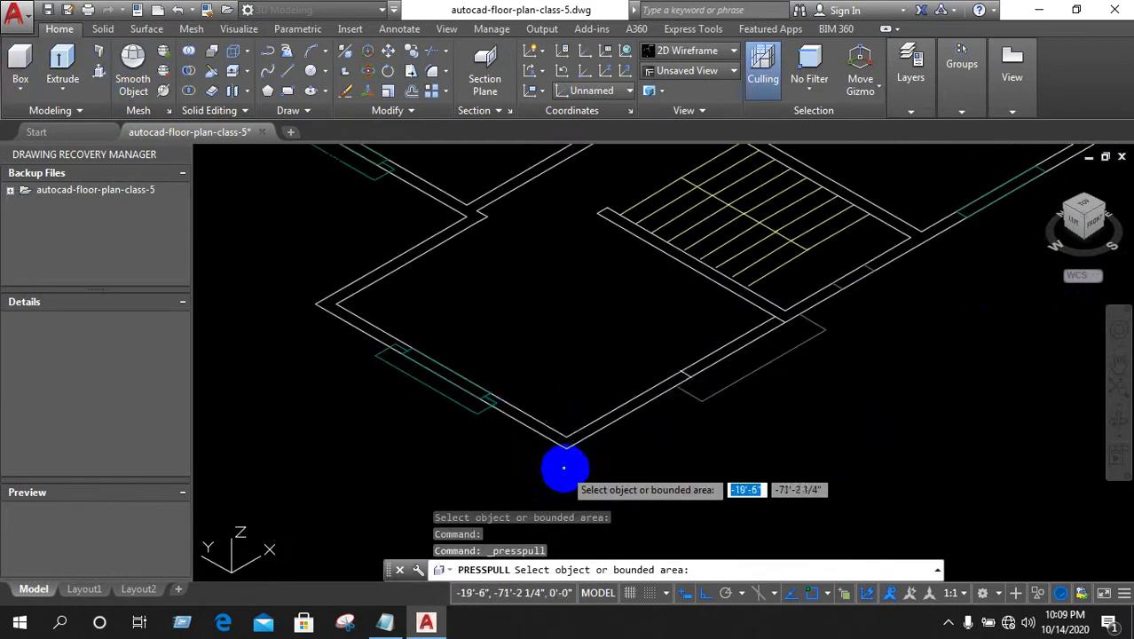
scroll(568, 446, up, 2)
click(562, 442)
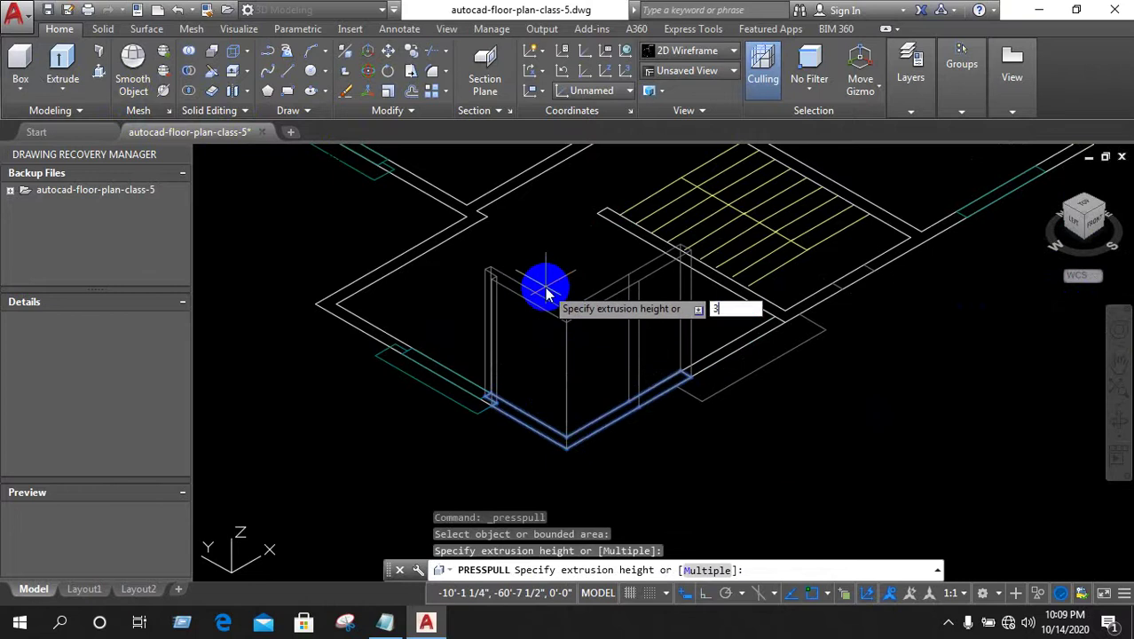
text(3)
key(Return)
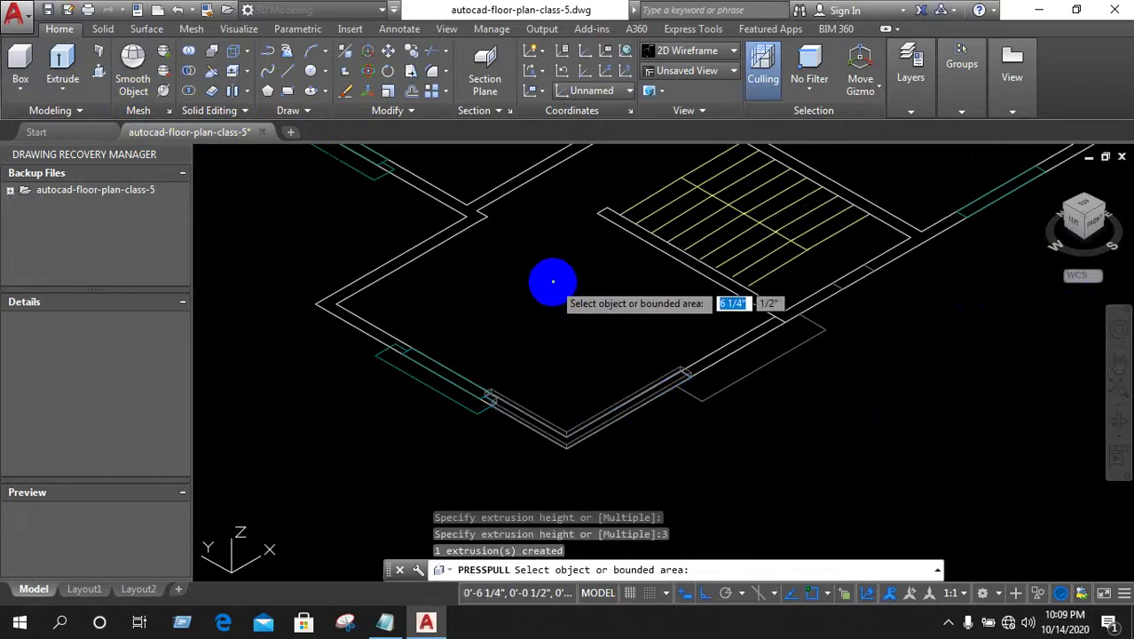
text(u)
key(Return)
key(Return)
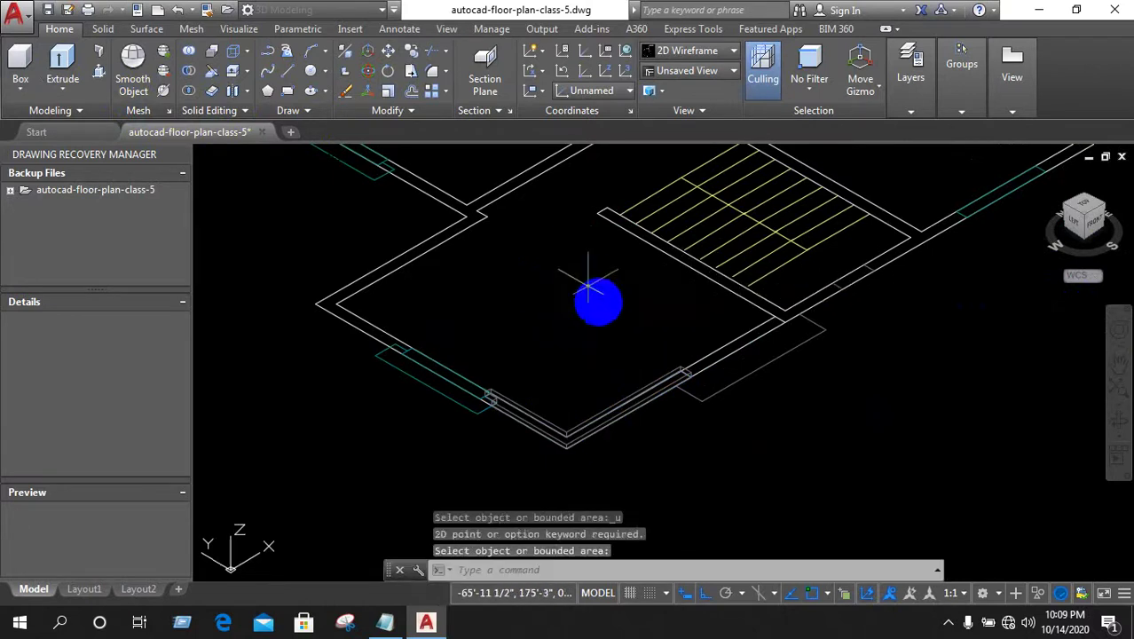
key(ctrl+z)
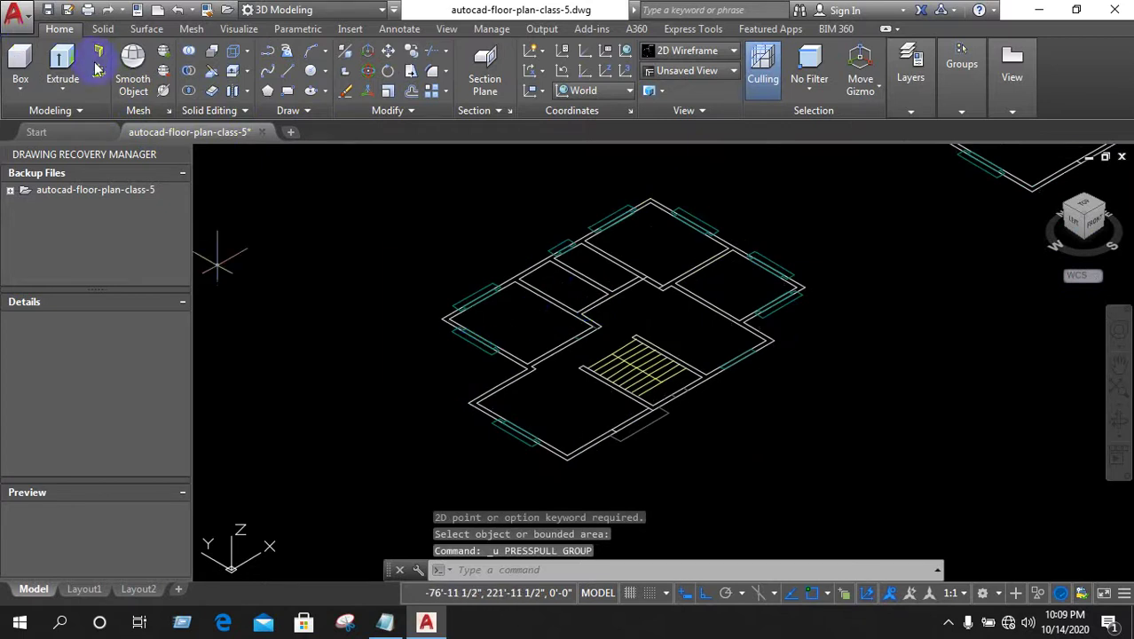
Press-pull the front L-shaped wall corner of the lower plan up 10'
click(99, 77)
scroll(578, 435, up, 5)
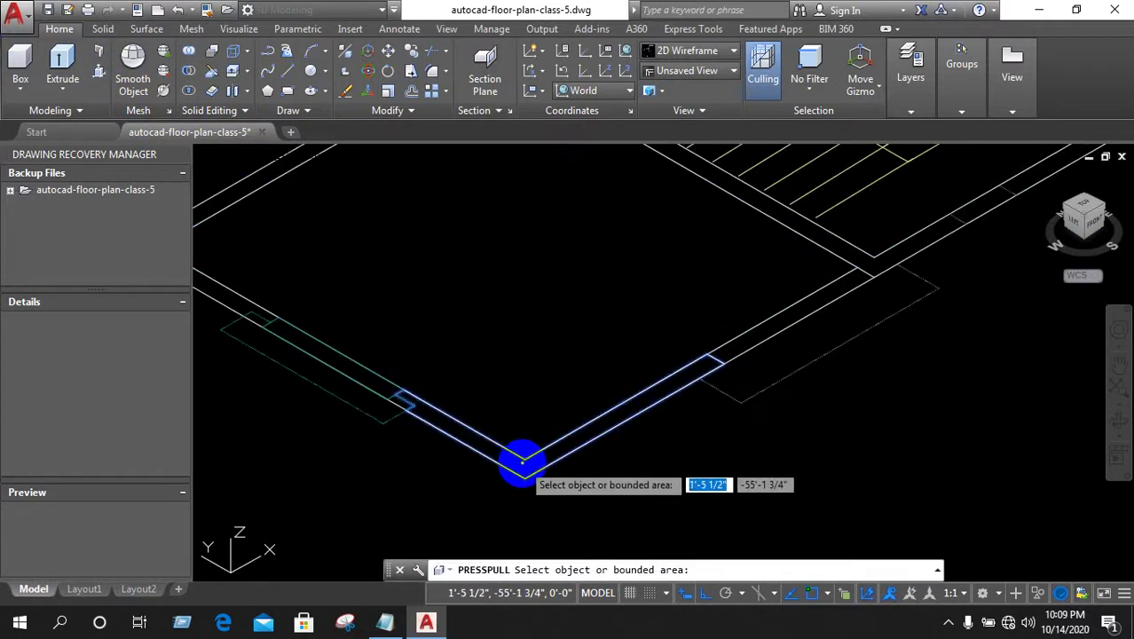
click(524, 461)
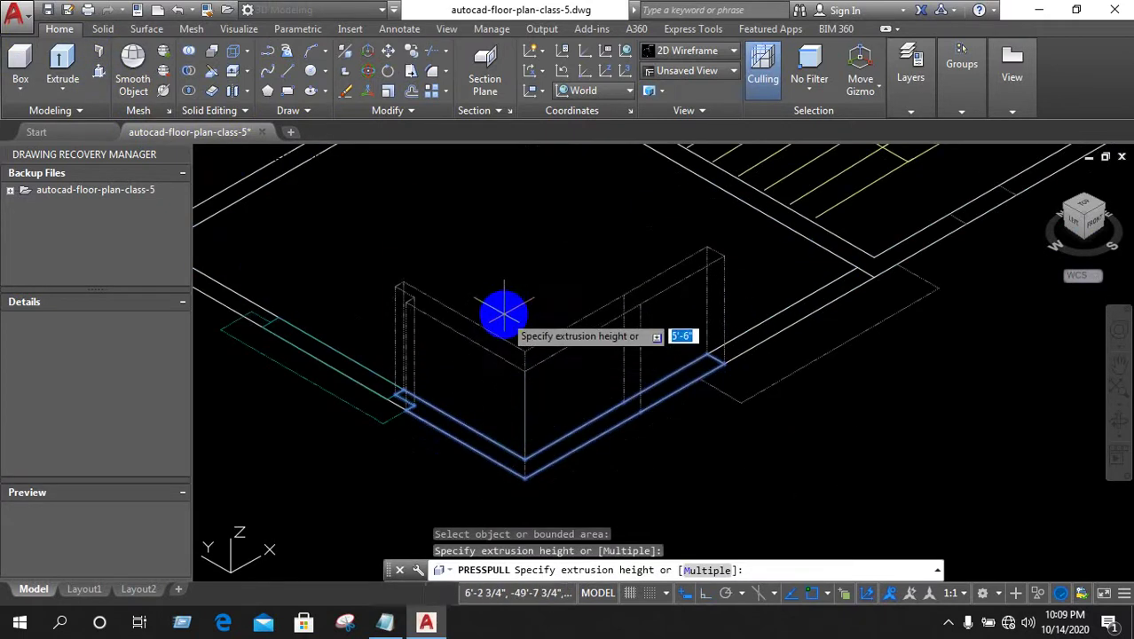
scroll(504, 313, down, 2)
text(10')
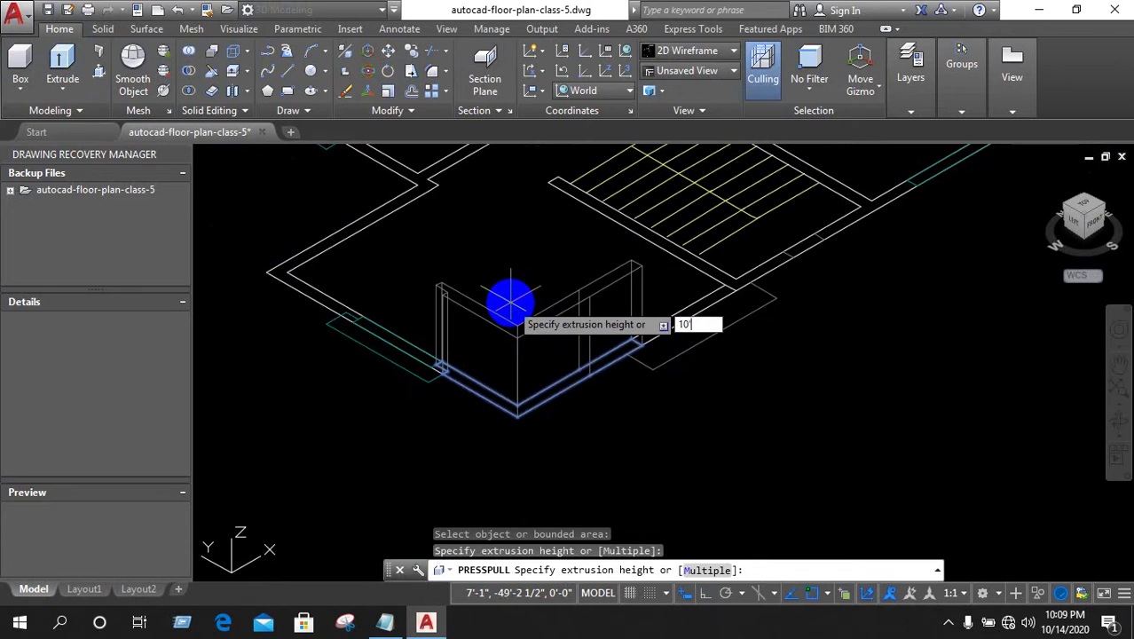
key(Return)
scroll(507, 299, down, 3)
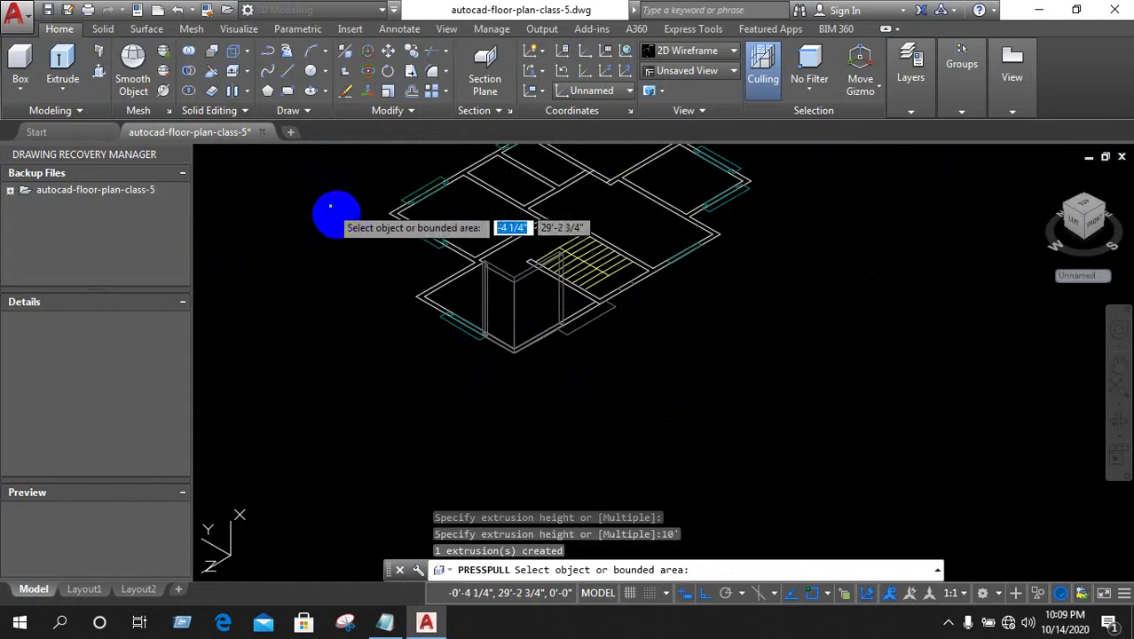
key(Return)
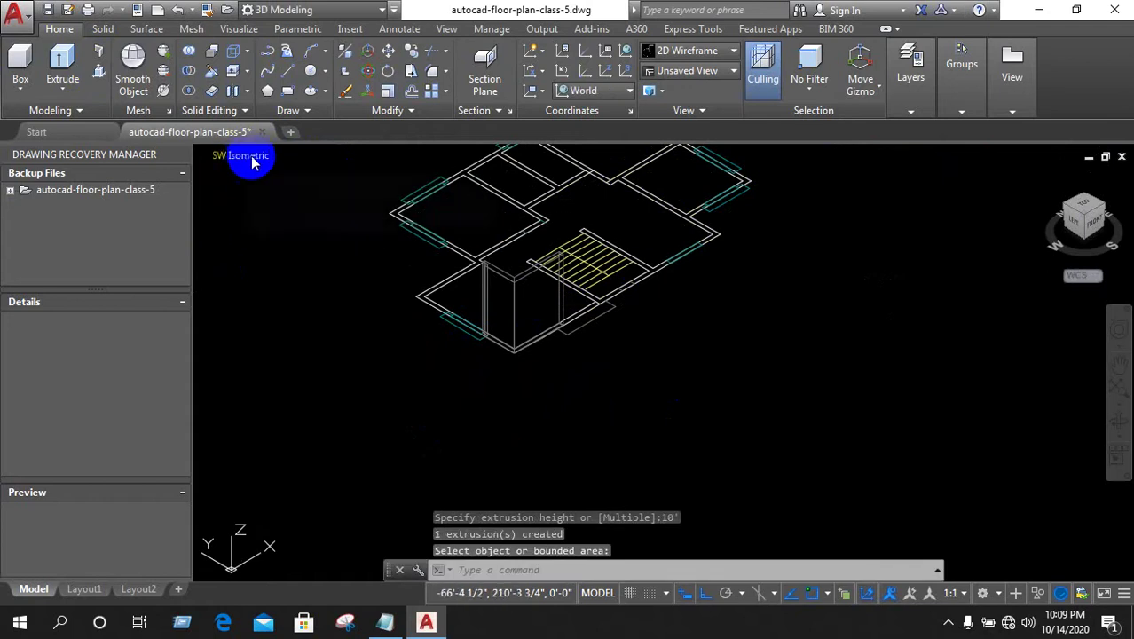
Apply the Shades of Gray visual style and orbit to view the shaded 10' corner wall
click(284, 156)
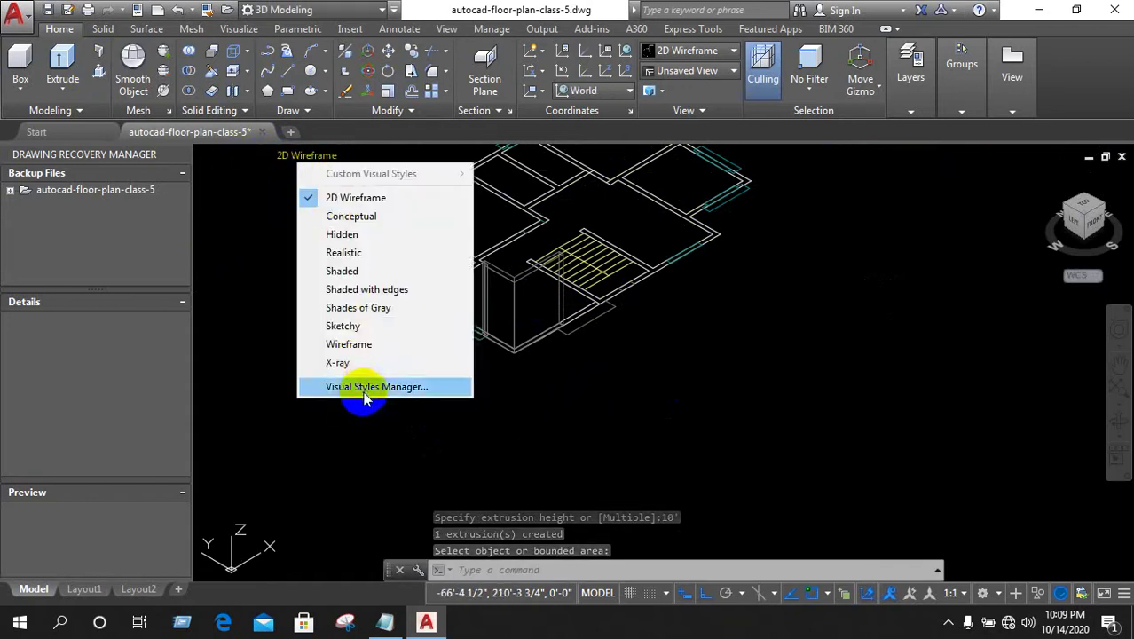
click(355, 308)
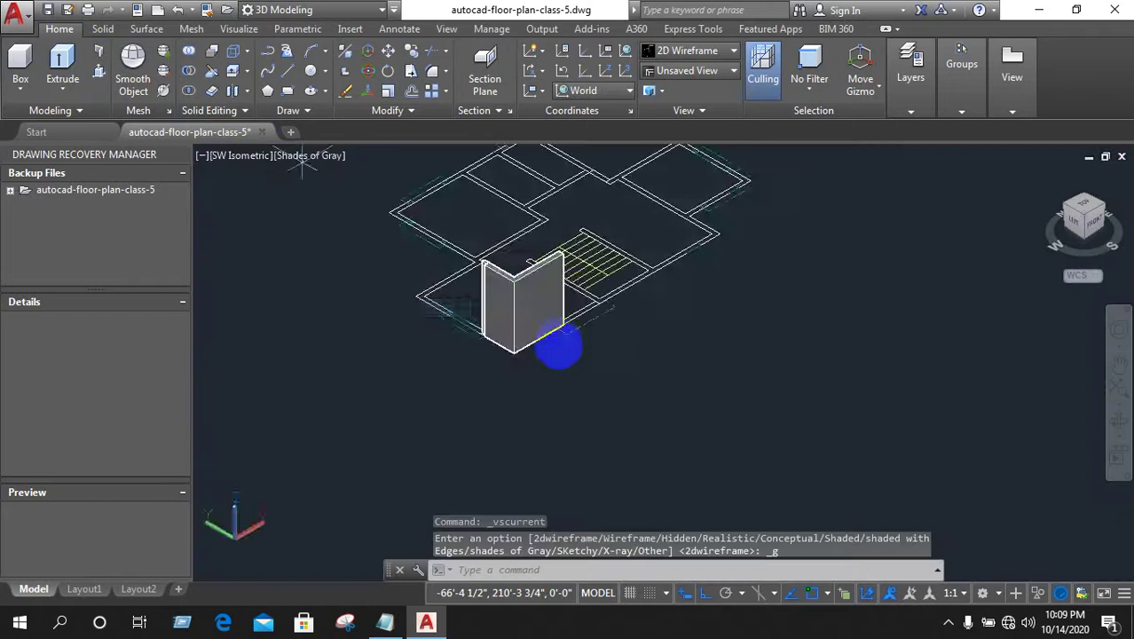
scroll(523, 381, down, 3)
scroll(417, 417, up, 3)
scroll(443, 408, up, 2)
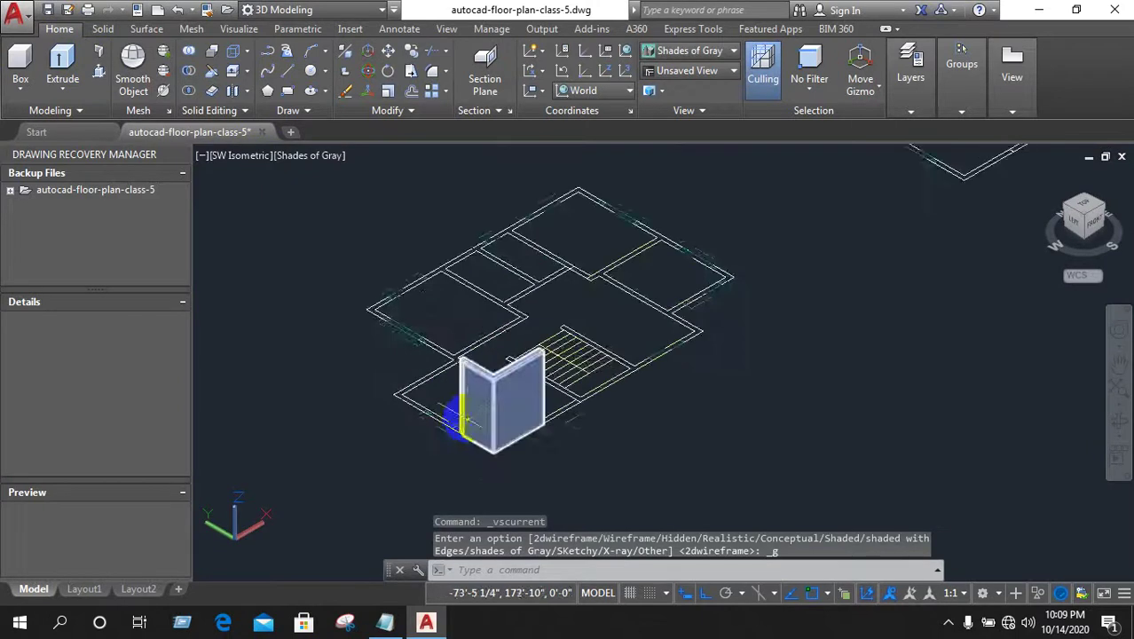
scroll(410, 435, up, 2)
scroll(395, 430, down, 3)
scroll(373, 364, up, 4)
scroll(408, 368, down, 3)
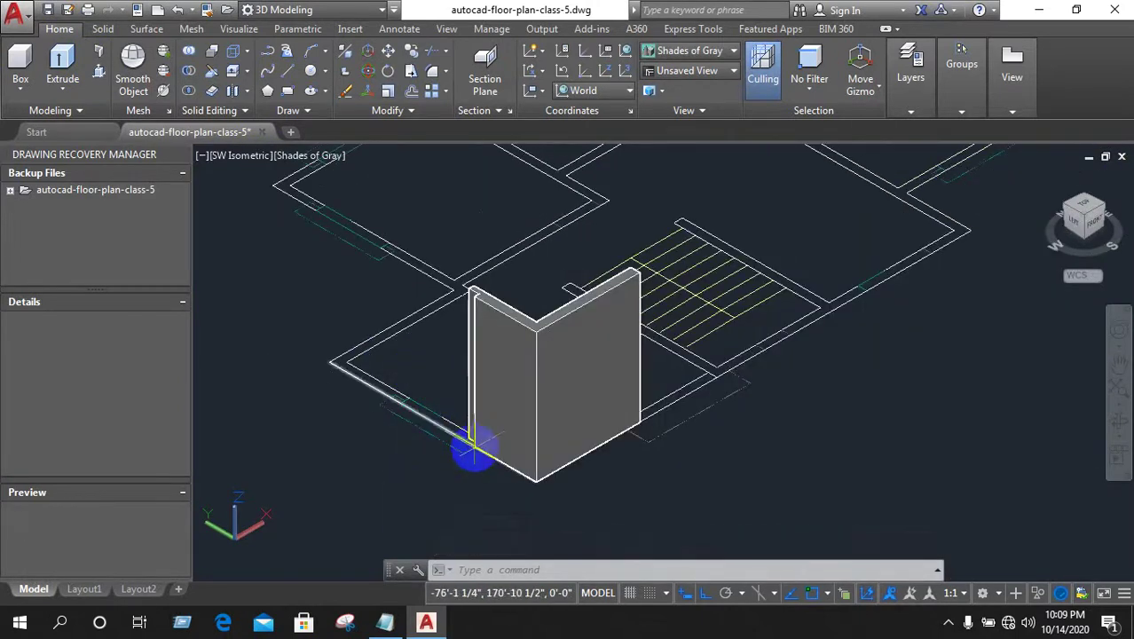
shift+middle_drag(463, 485, 572, 468)
scroll(552, 451, up, 2)
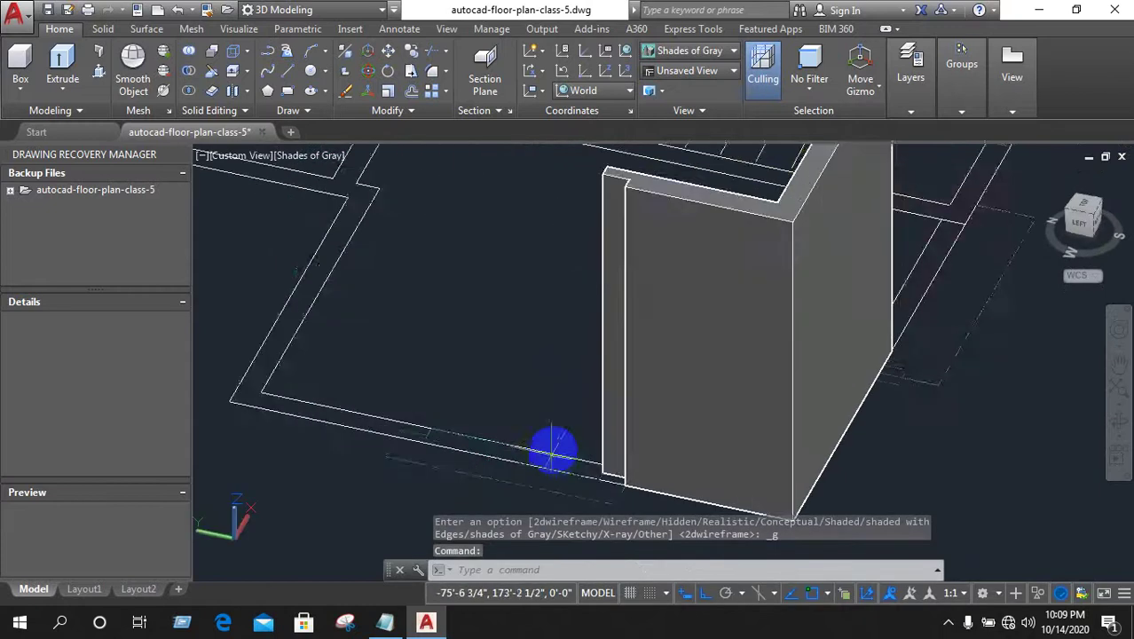
scroll(517, 425, down, 2)
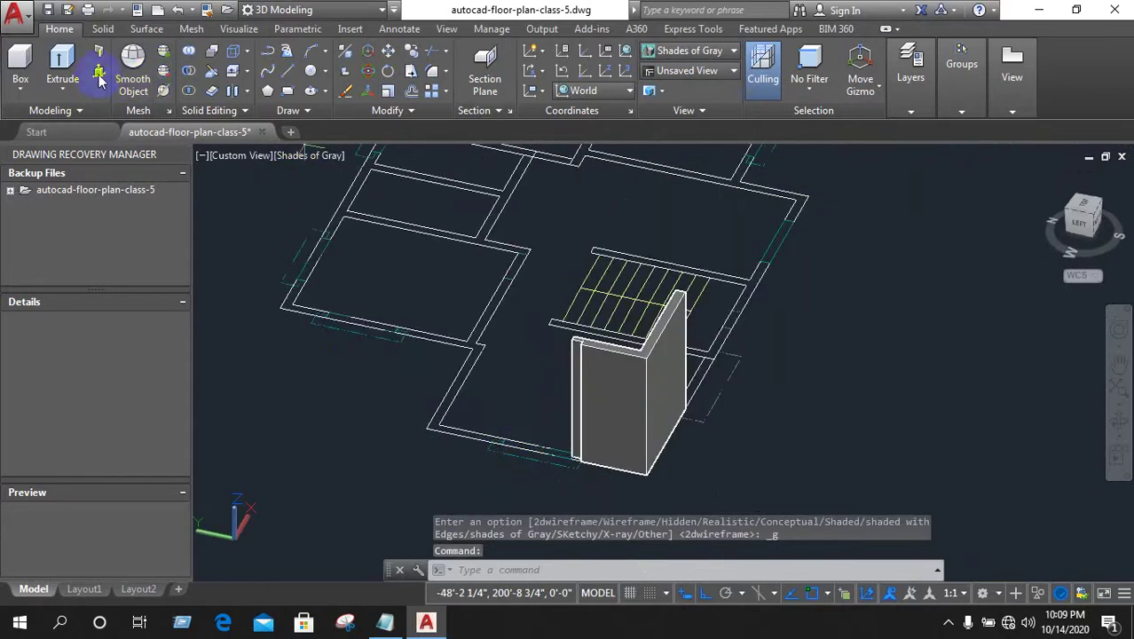
Press-pull another wall outline up 10', then orbit toward the stairs
key(ctrl+shift+e)
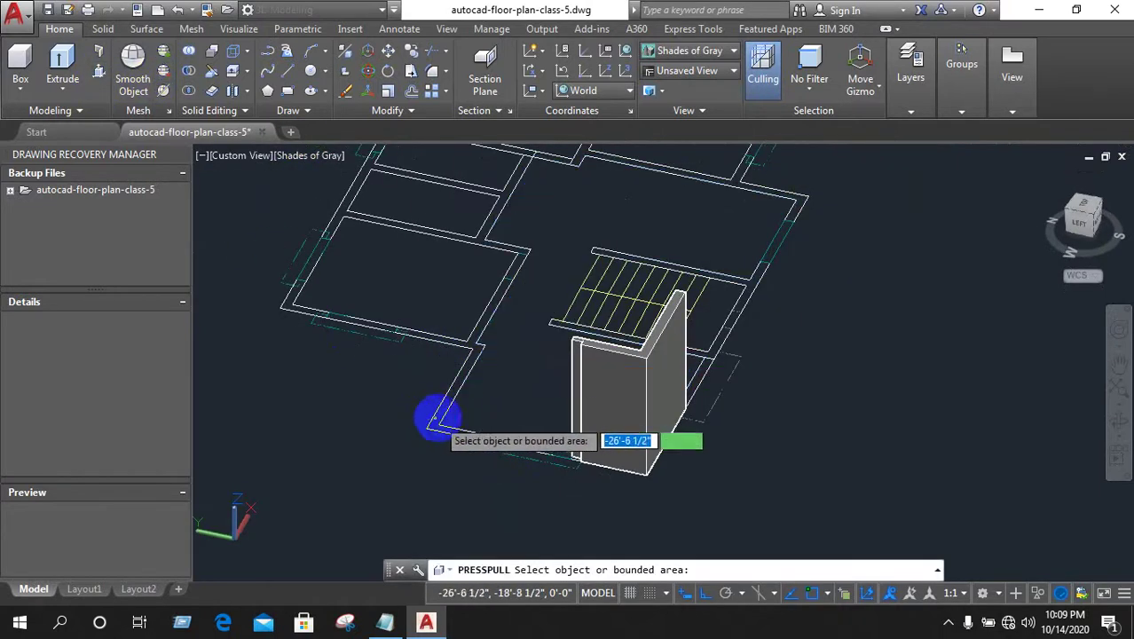
click(437, 416)
text(10')
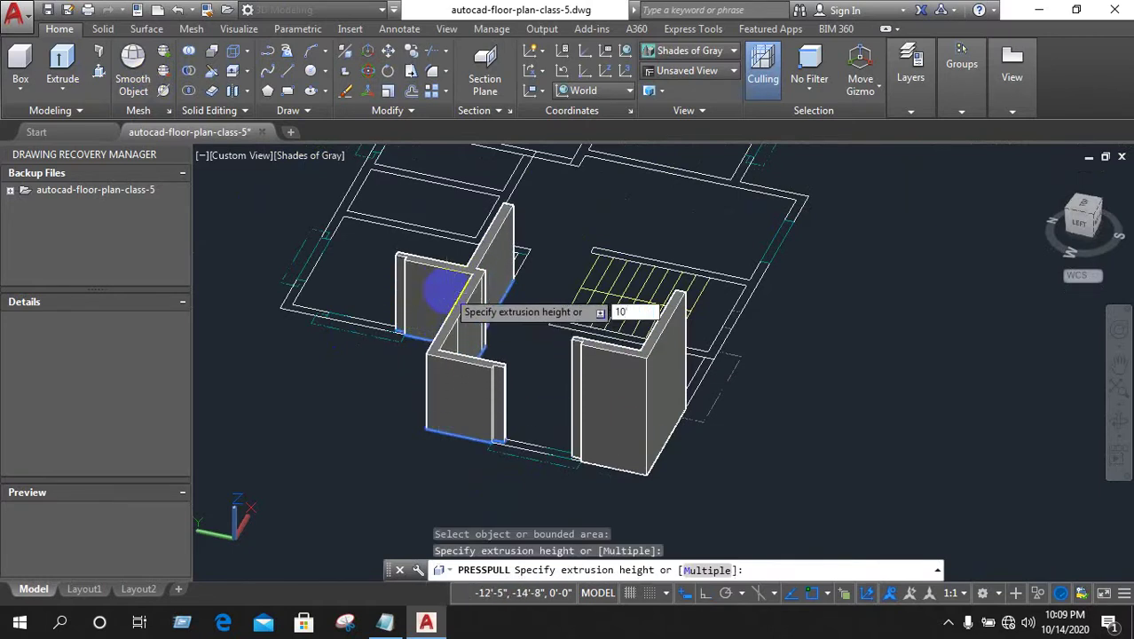
key(Return)
scroll(627, 350, down, 2)
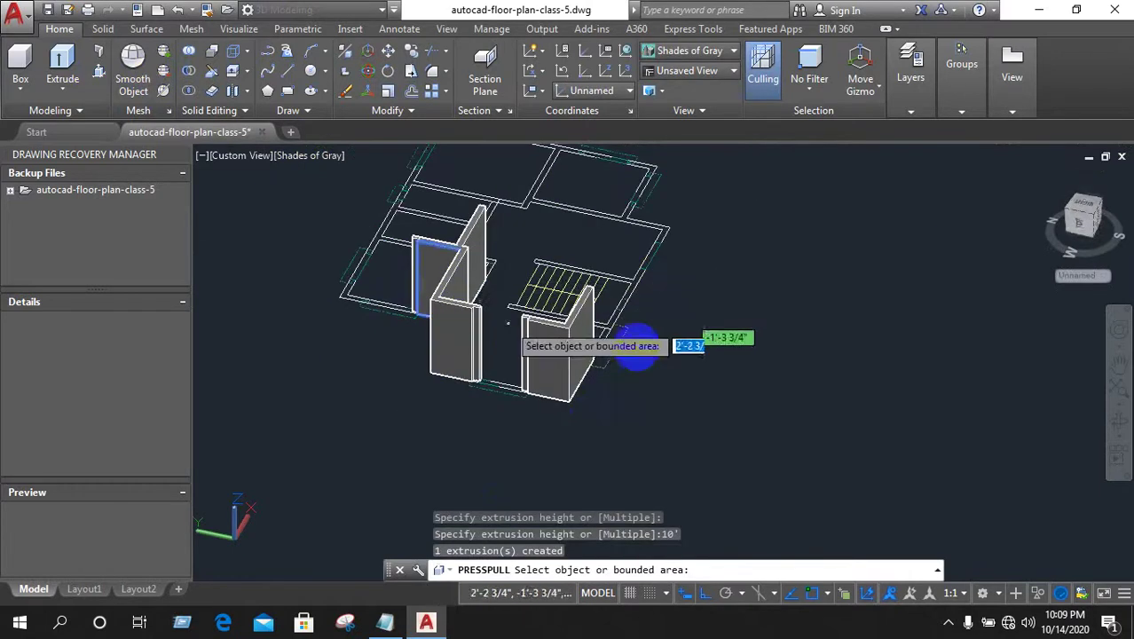
shift+middle_drag(712, 335, 625, 370)
scroll(606, 335, up, 3)
scroll(616, 339, up, 2)
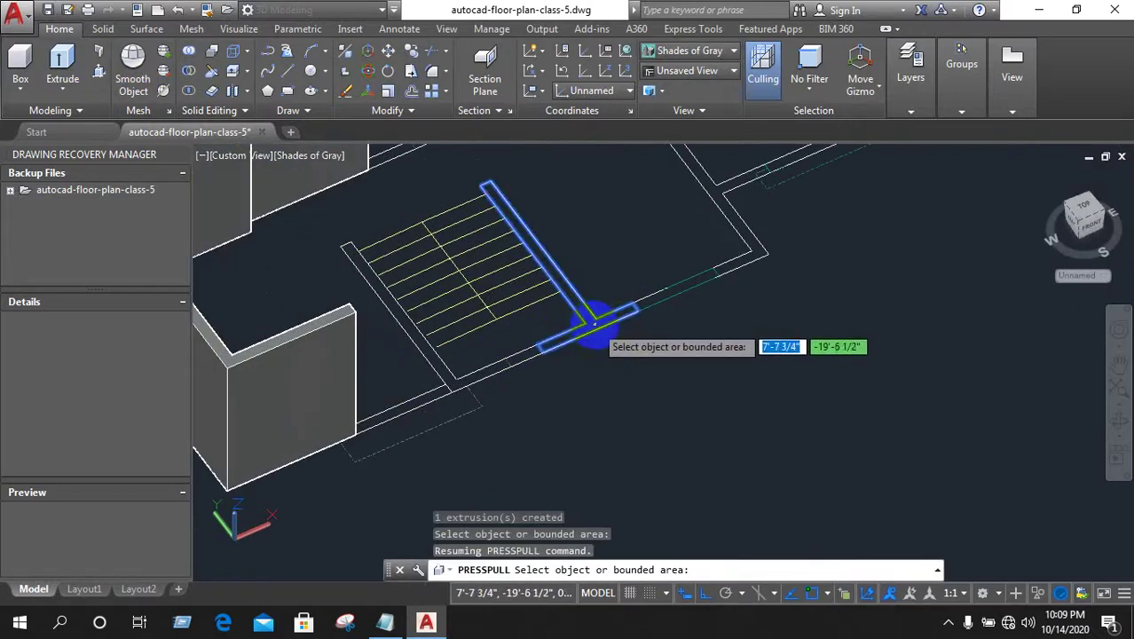
Raise the two wall strips beside the stairs and the adjacent wall outline to wall height
click(593, 322)
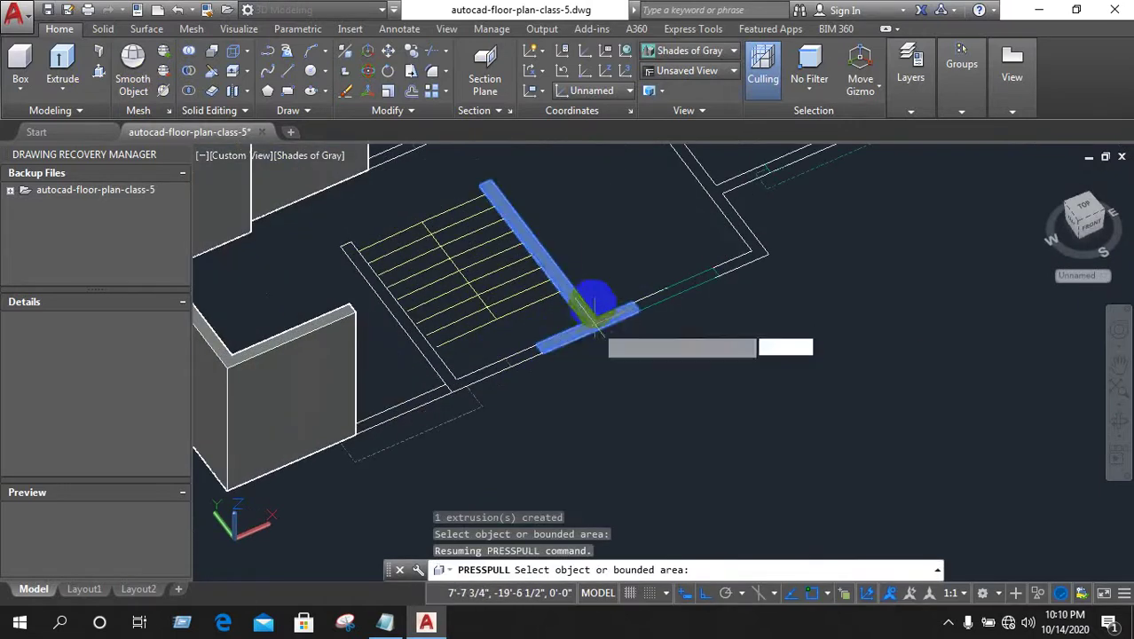
click(593, 197)
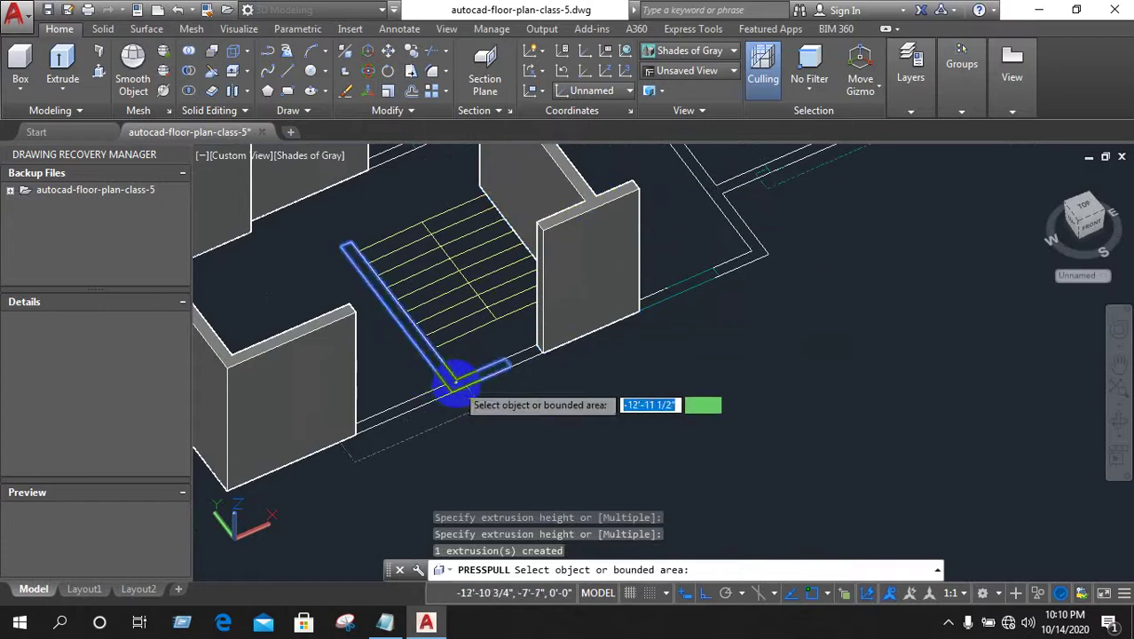
click(455, 280)
click(456, 222)
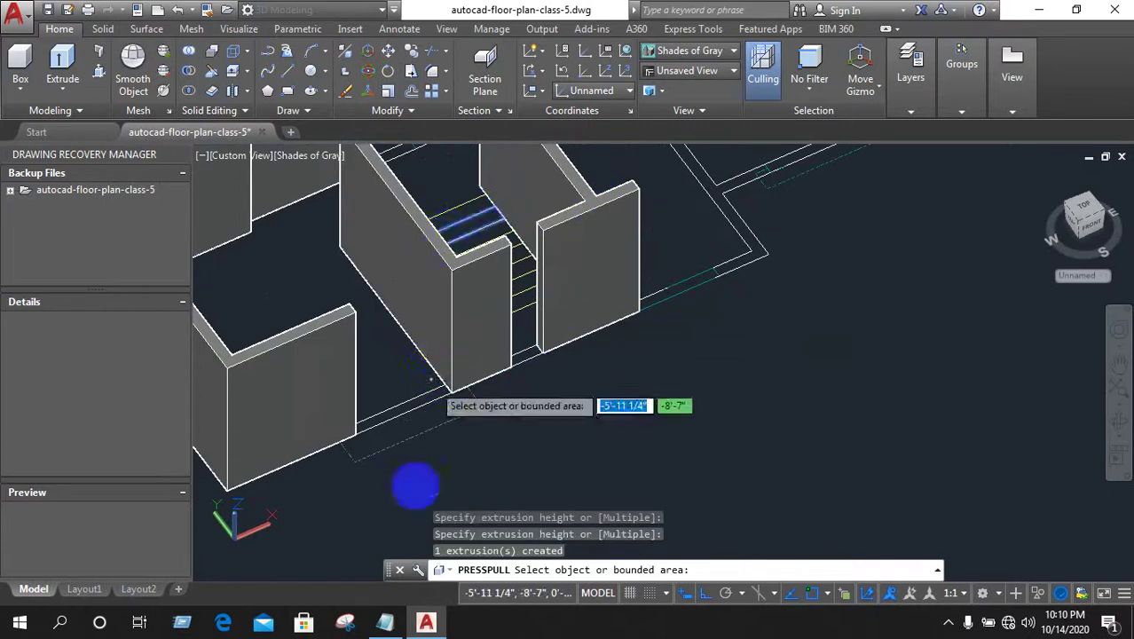
scroll(413, 445, down, 3)
scroll(404, 441, down, 3)
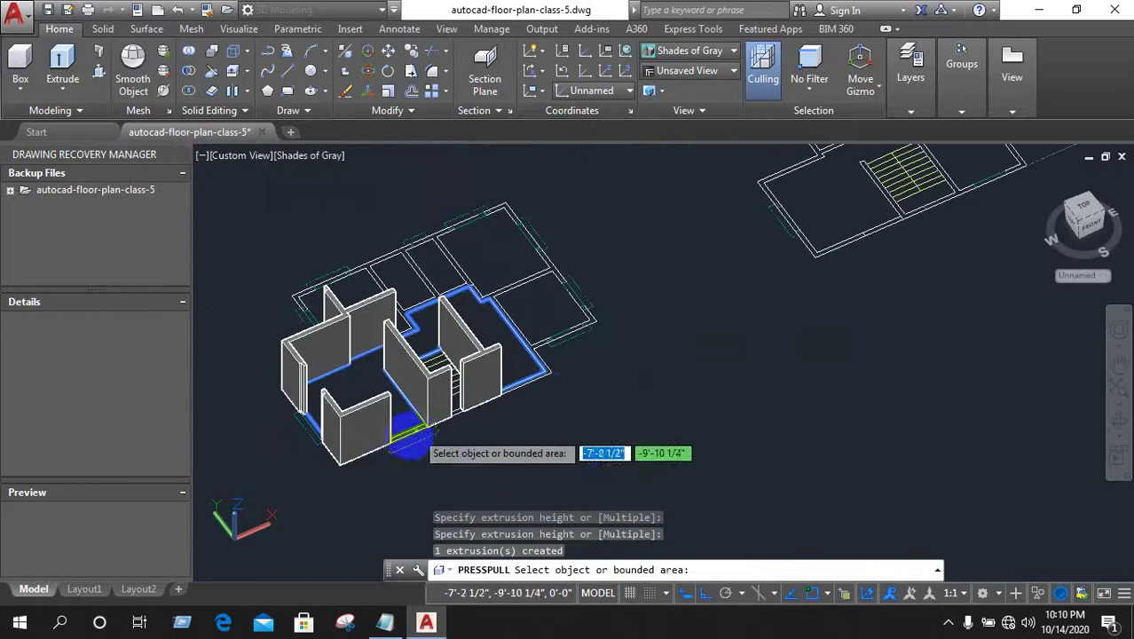
scroll(557, 360, up, 3)
scroll(557, 359, up, 2)
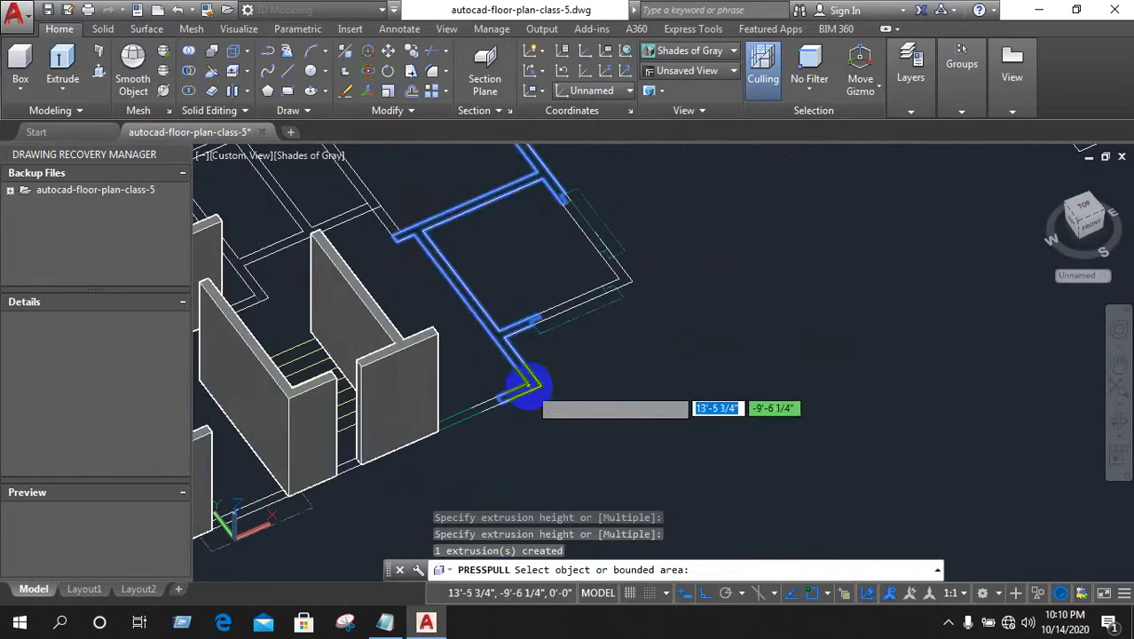
click(514, 296)
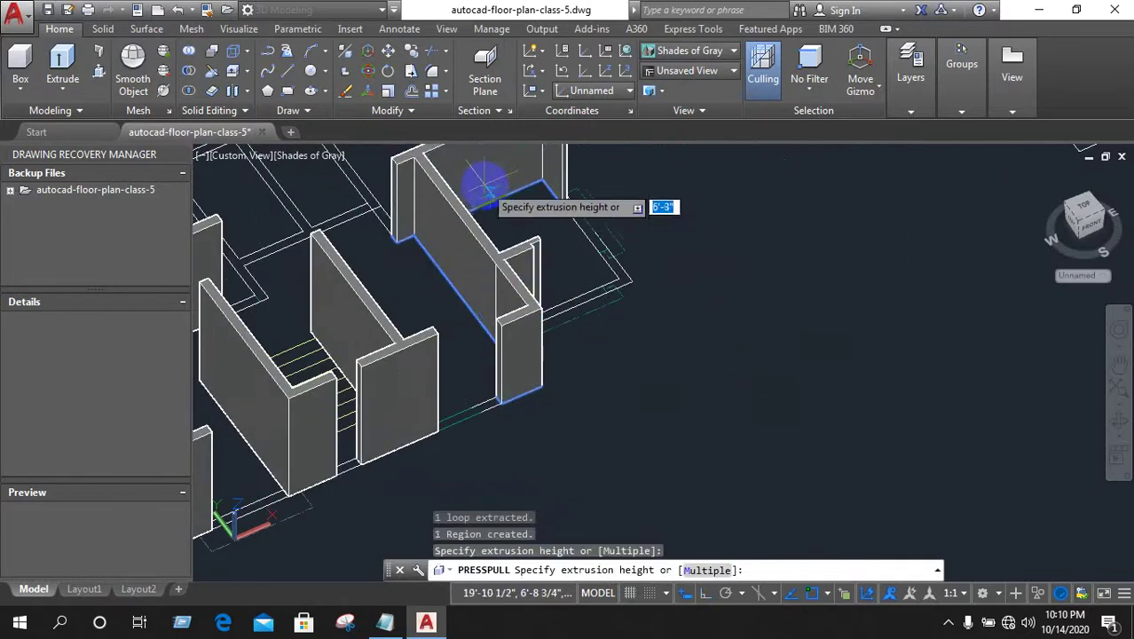
click(481, 324)
Raise the corner wall piece and the thin wall end to wall height
scroll(443, 417, down, 3)
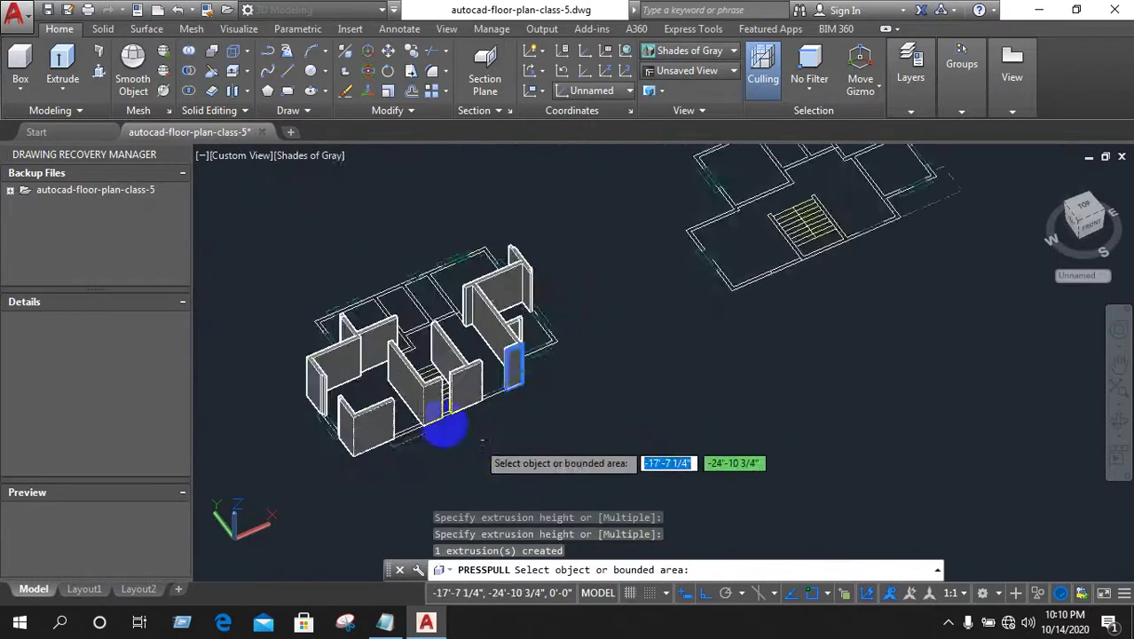
scroll(408, 429, up, 3)
scroll(404, 448, down, 3)
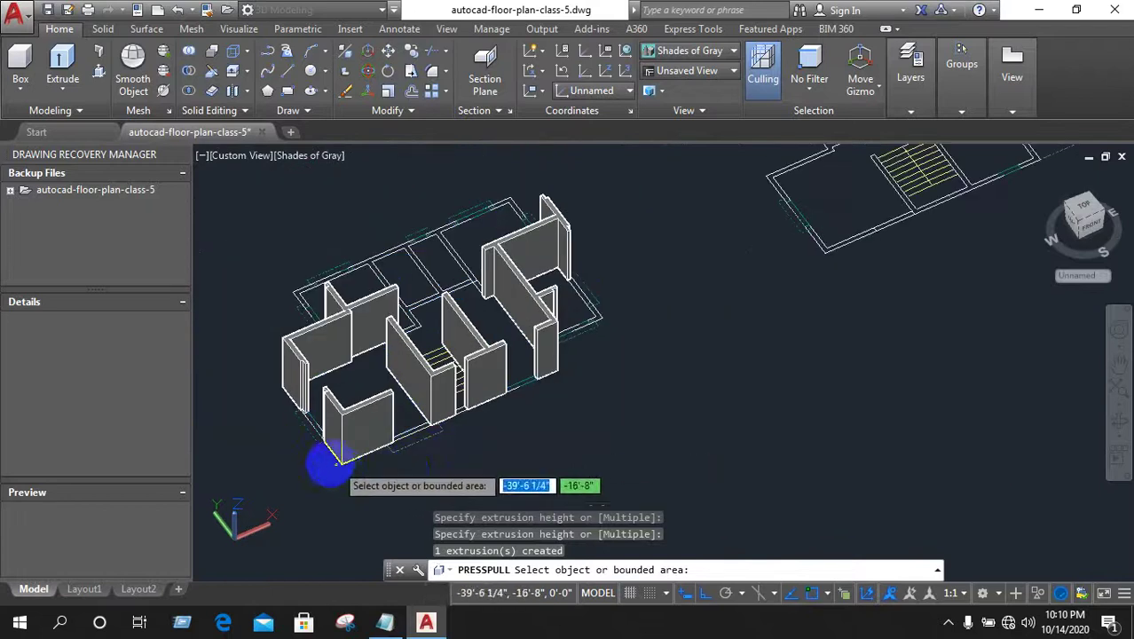
scroll(346, 466, down, 2)
scroll(372, 480, down, 2)
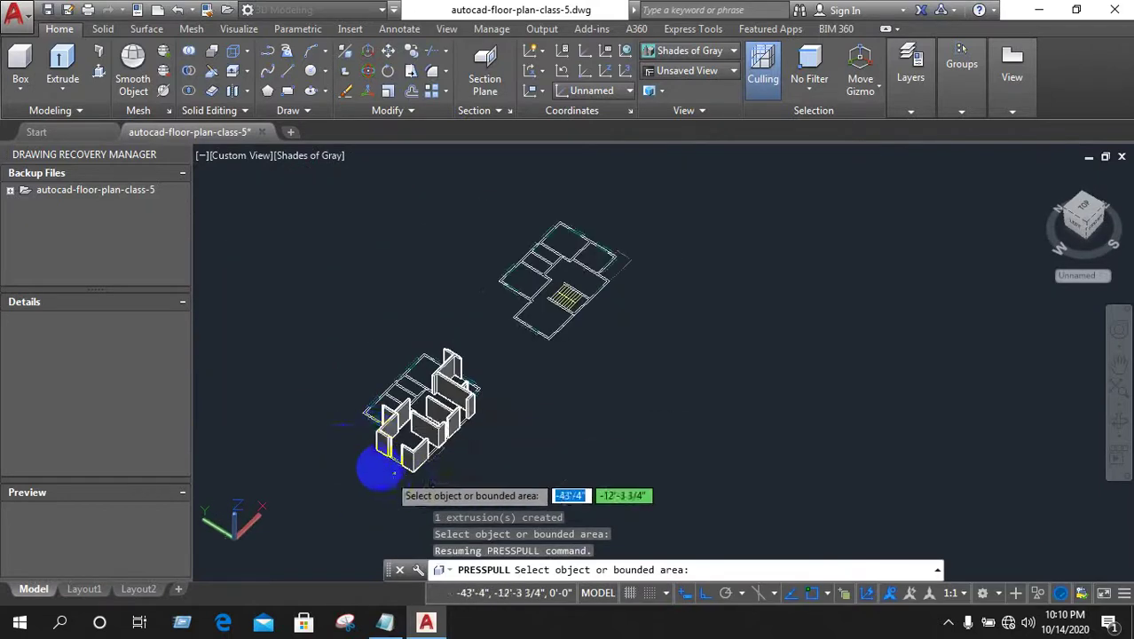
scroll(379, 448, up, 5)
scroll(381, 434, up, 2)
scroll(375, 440, up, 2)
scroll(374, 442, up, 1)
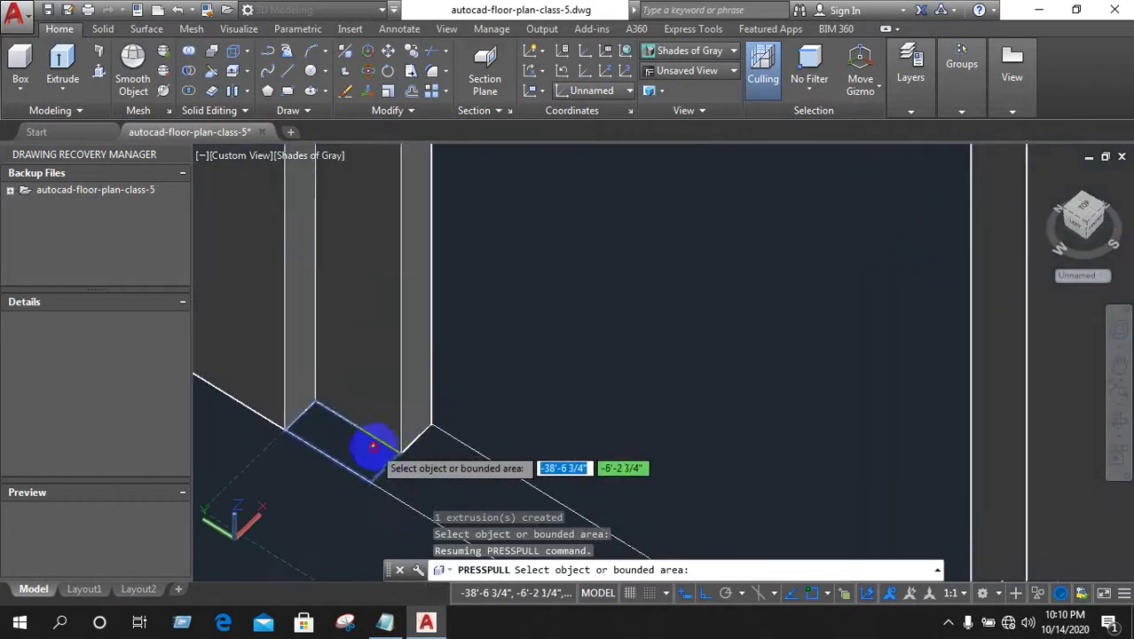
click(374, 443)
click(306, 332)
scroll(329, 374, down, 2)
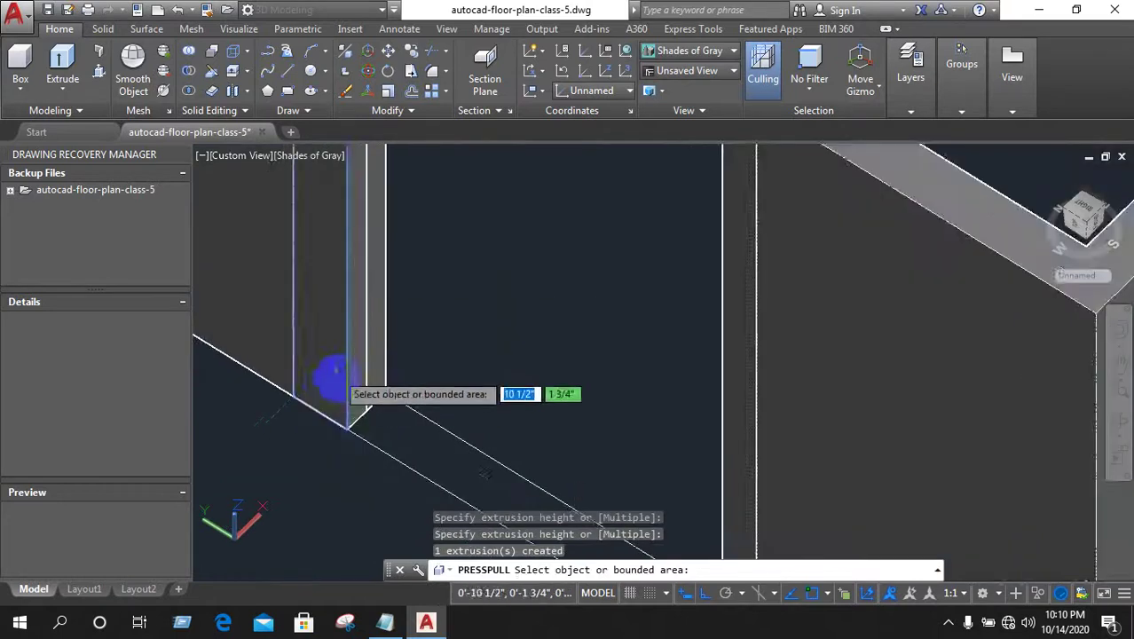
scroll(400, 426, down, 3)
click(483, 474)
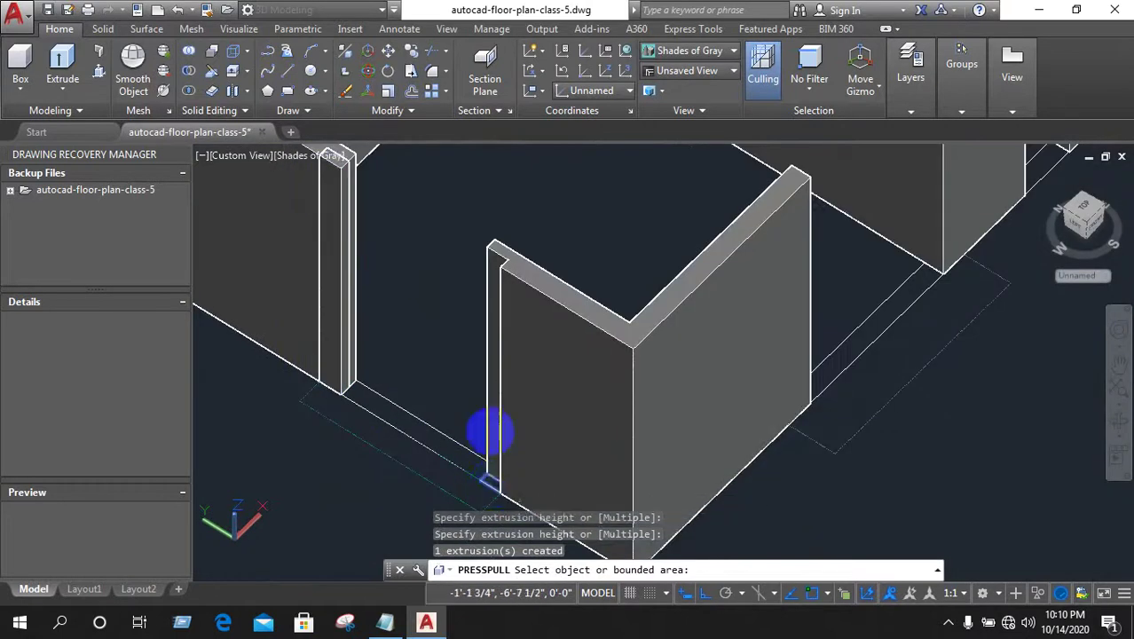
click(479, 321)
scroll(479, 321, down, 4)
scroll(400, 327, down, 2)
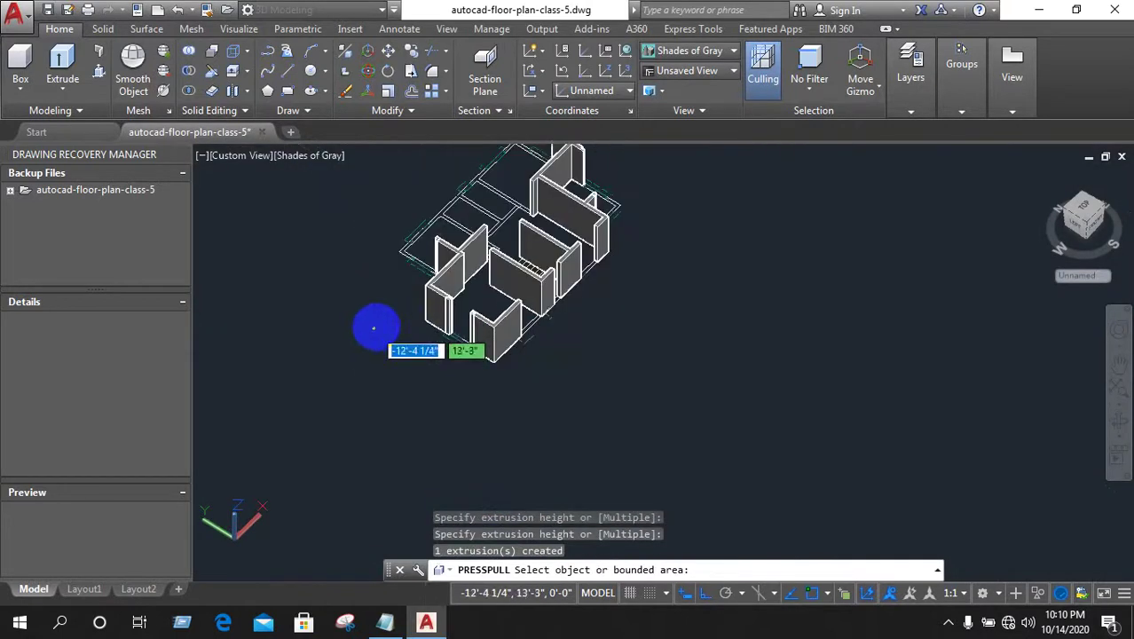
From a near top-down view, press-pull the corner wall-end piece up into a 3D wall
shift+middle_drag(380, 327, 602, 342)
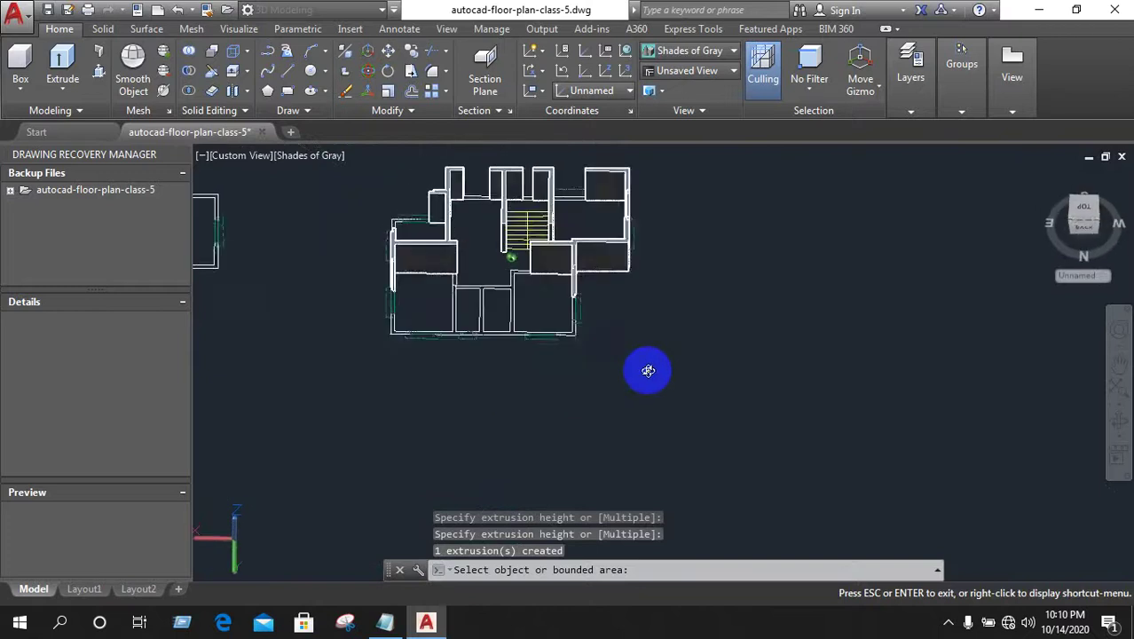
scroll(603, 343, up, 5)
scroll(557, 342, up, 2)
scroll(562, 329, down, 4)
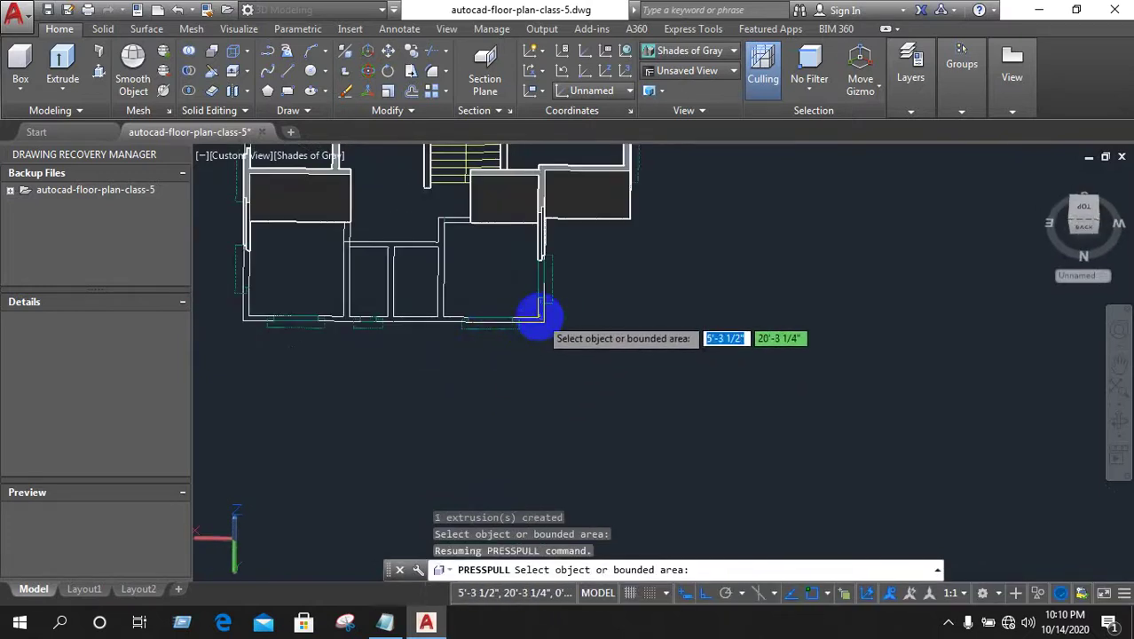
scroll(539, 312, up, 3)
scroll(570, 322, down, 2)
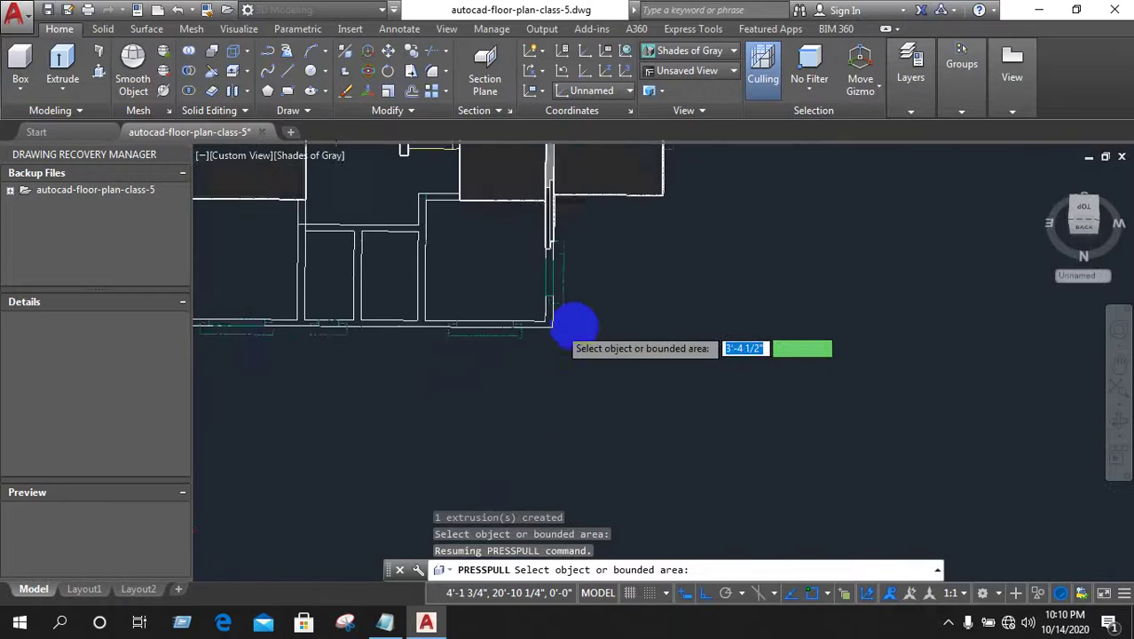
scroll(558, 320, up, 2)
scroll(521, 312, up, 2)
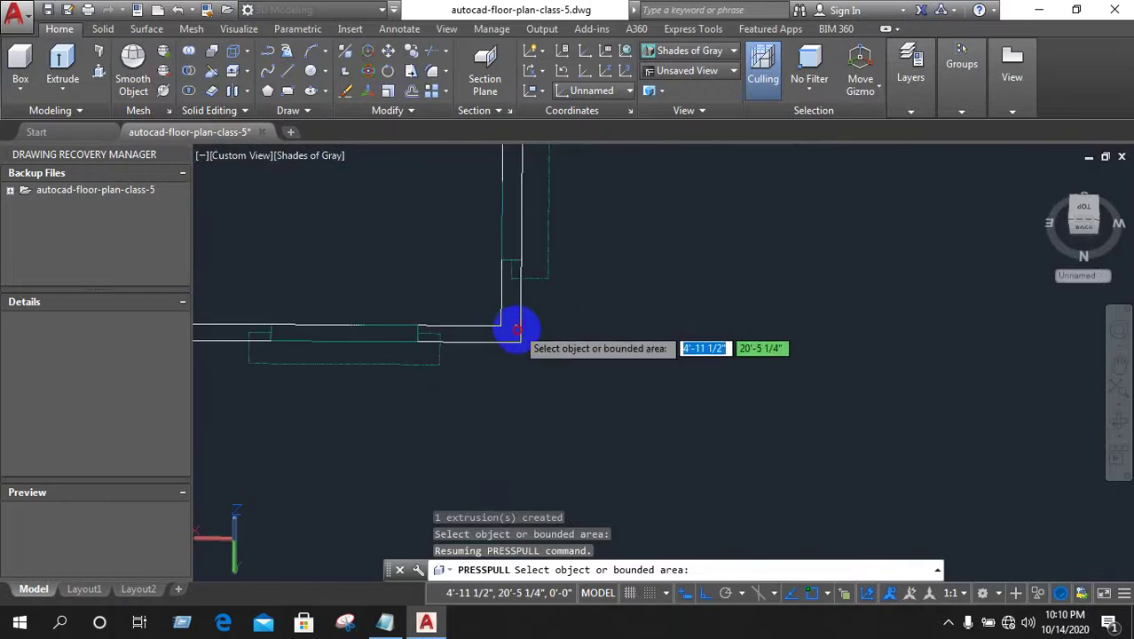
click(518, 330)
click(519, 310)
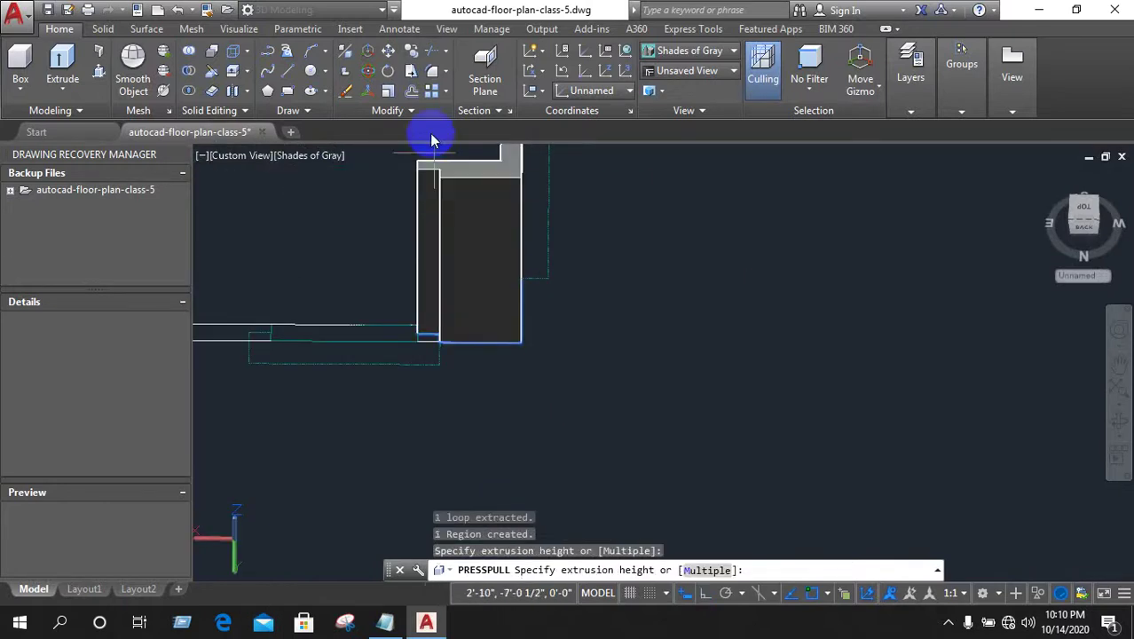
click(432, 149)
Raise the long wall along the bottom rooms and the left vertical wall segment to wall height
scroll(426, 346, down, 3)
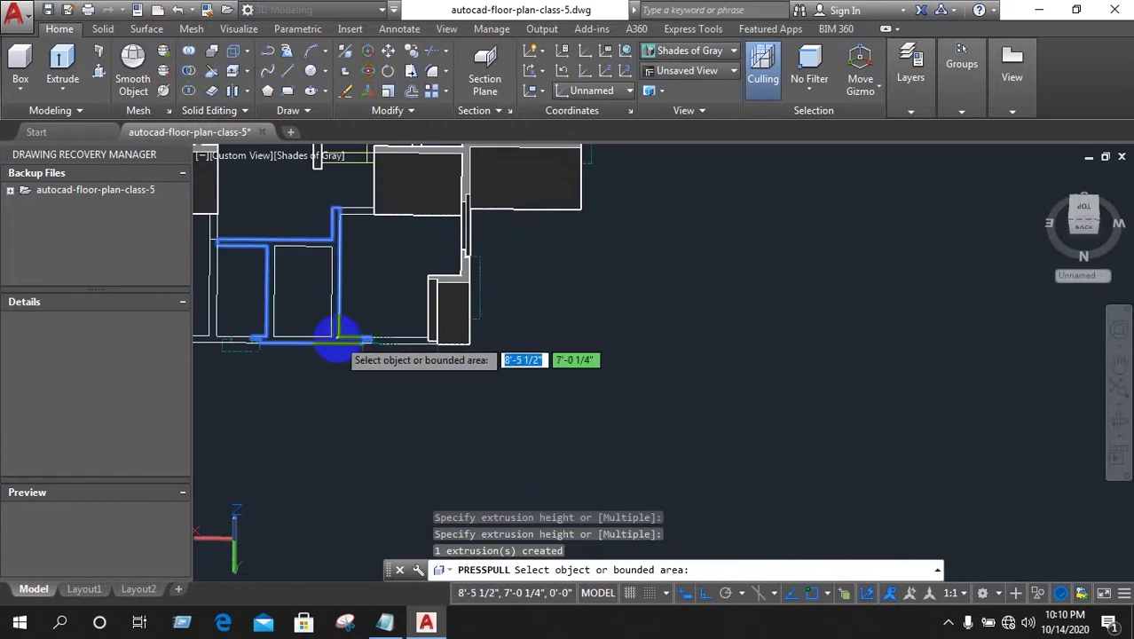
click(336, 339)
click(328, 178)
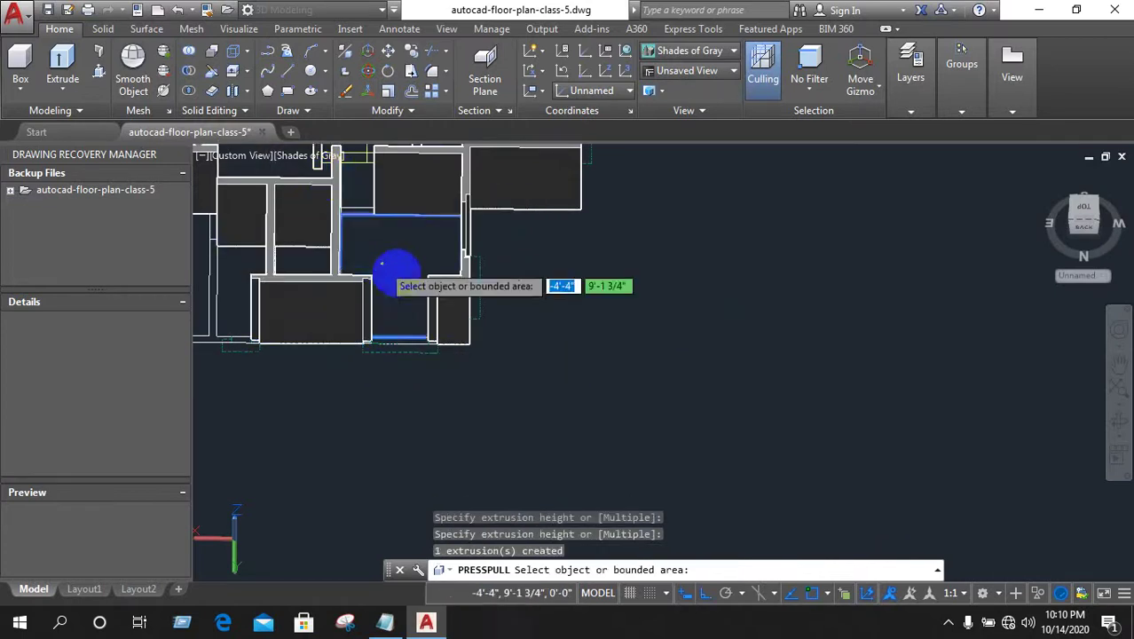
scroll(272, 283, down, 3)
scroll(272, 282, up, 5)
scroll(286, 325, up, 3)
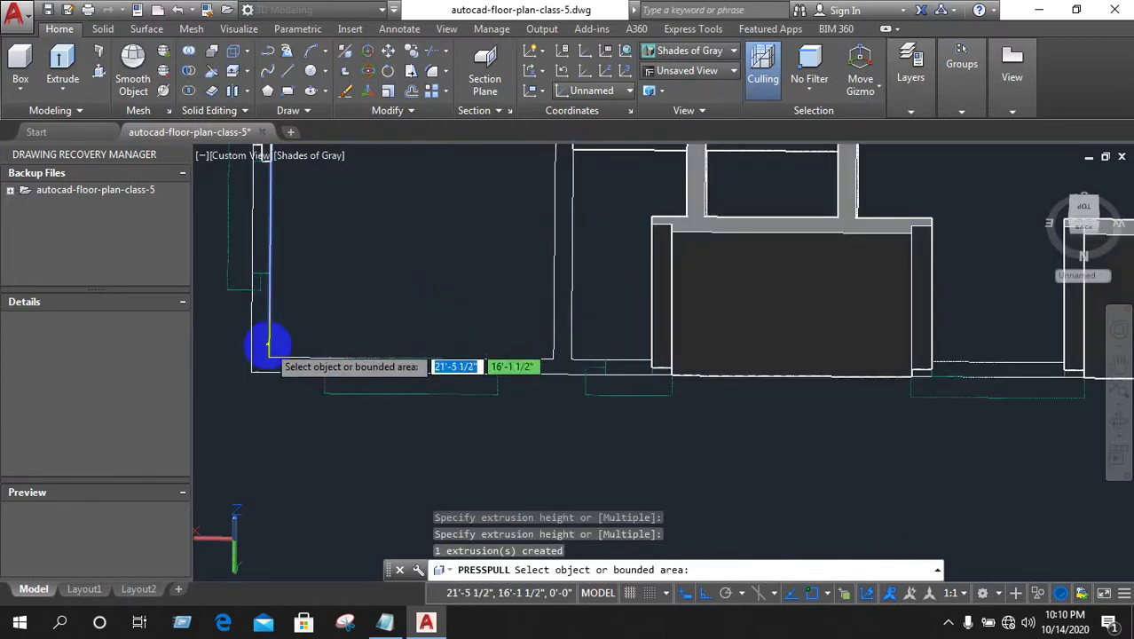
click(266, 344)
click(310, 184)
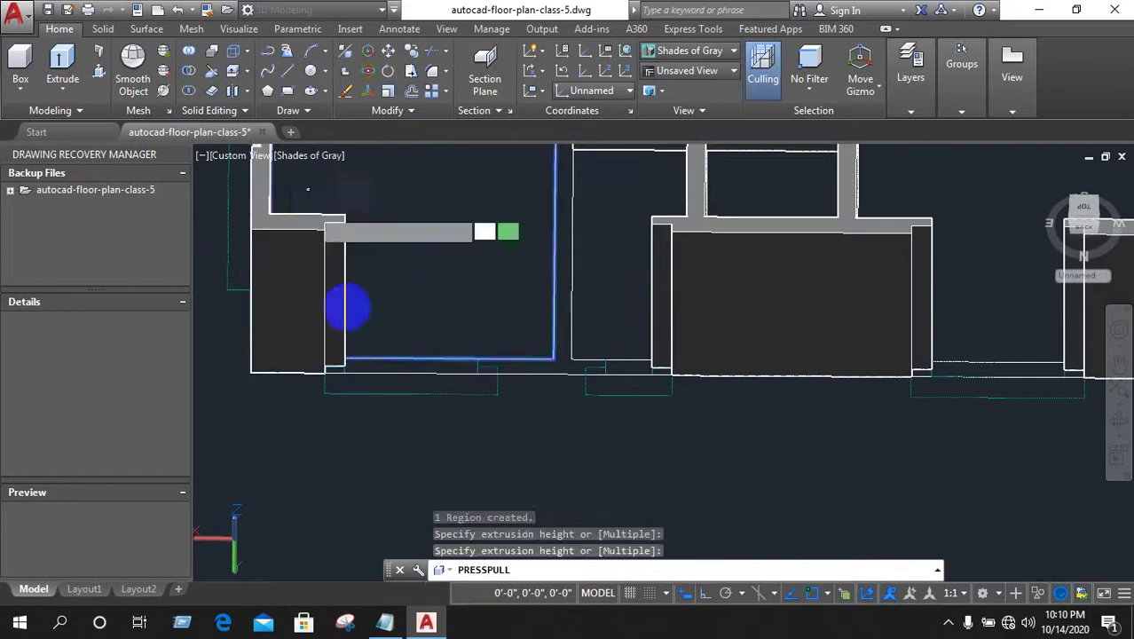
Raise the small bottom-corner wall piece, the narrow gap column and the wall stub between rooms
scroll(367, 404, up, 2)
click(367, 405)
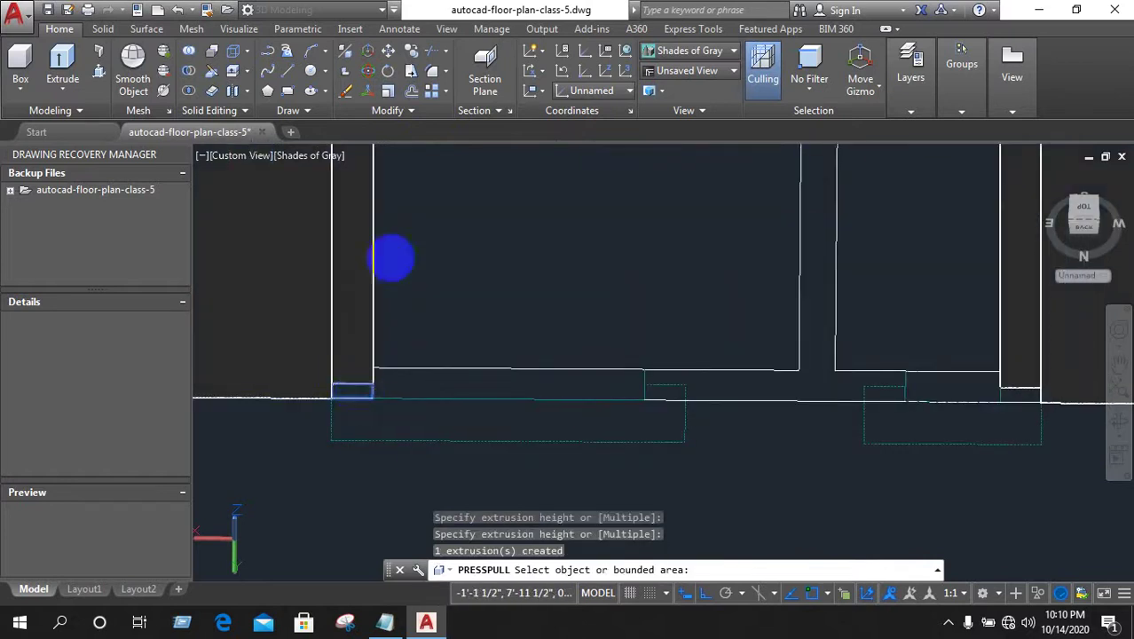
click(408, 187)
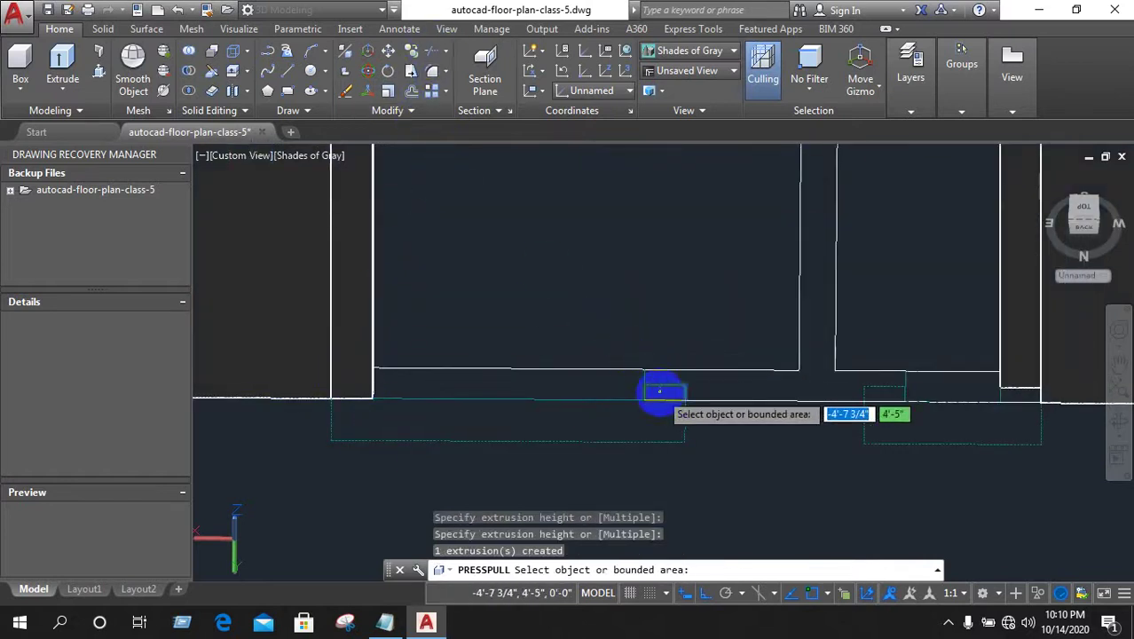
click(660, 387)
click(648, 252)
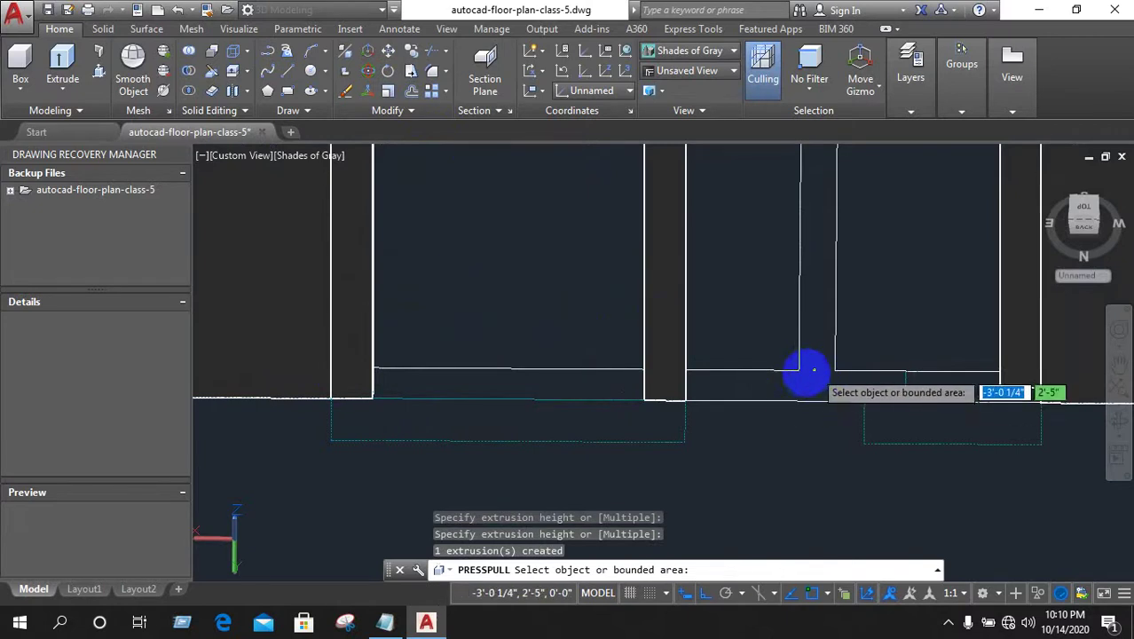
scroll(805, 377, down, 2)
scroll(803, 371, down, 2)
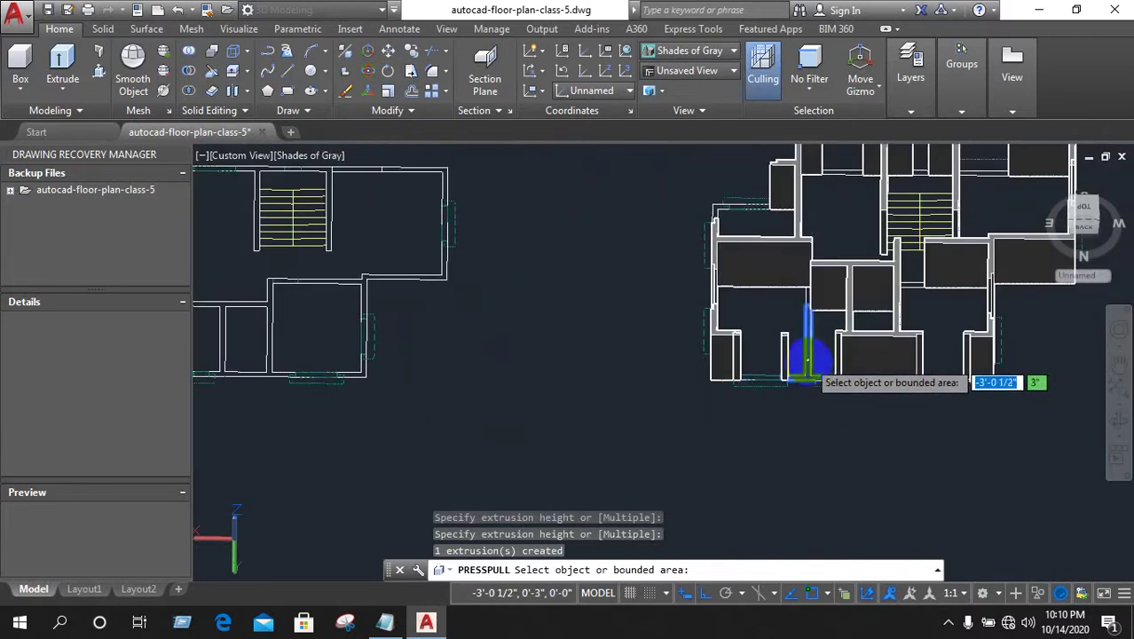
click(804, 377)
click(823, 362)
Extrude the wall area beside the gap and the gap between the walls up to the wall top
scroll(852, 381, up, 2)
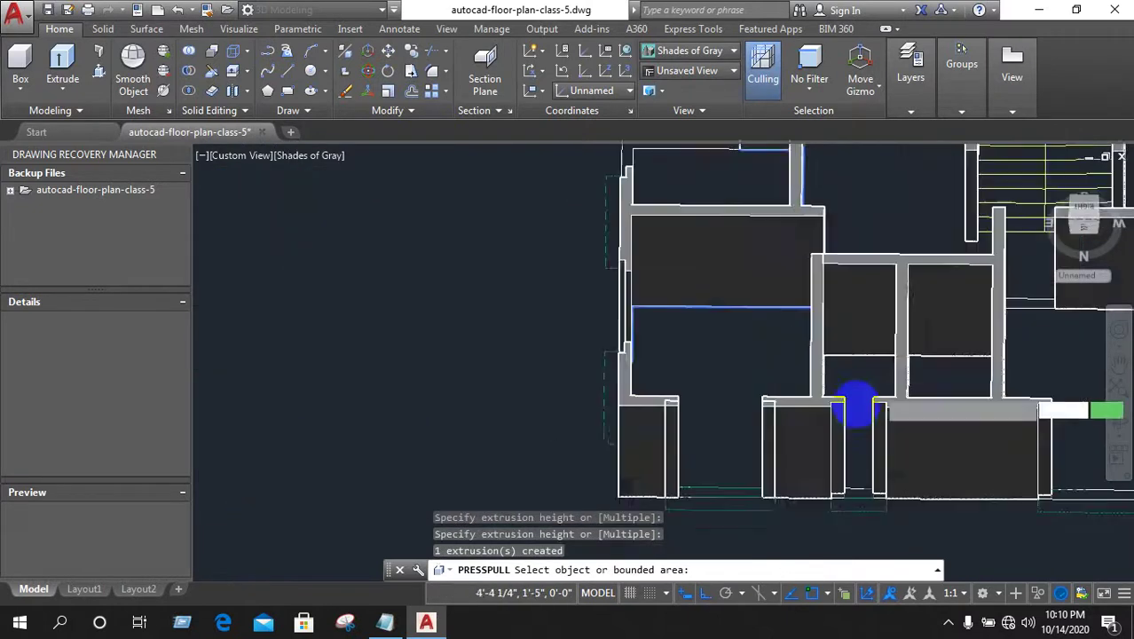
scroll(835, 384, up, 3)
scroll(898, 518, down, 4)
scroll(908, 503, down, 1)
scroll(909, 519, up, 2)
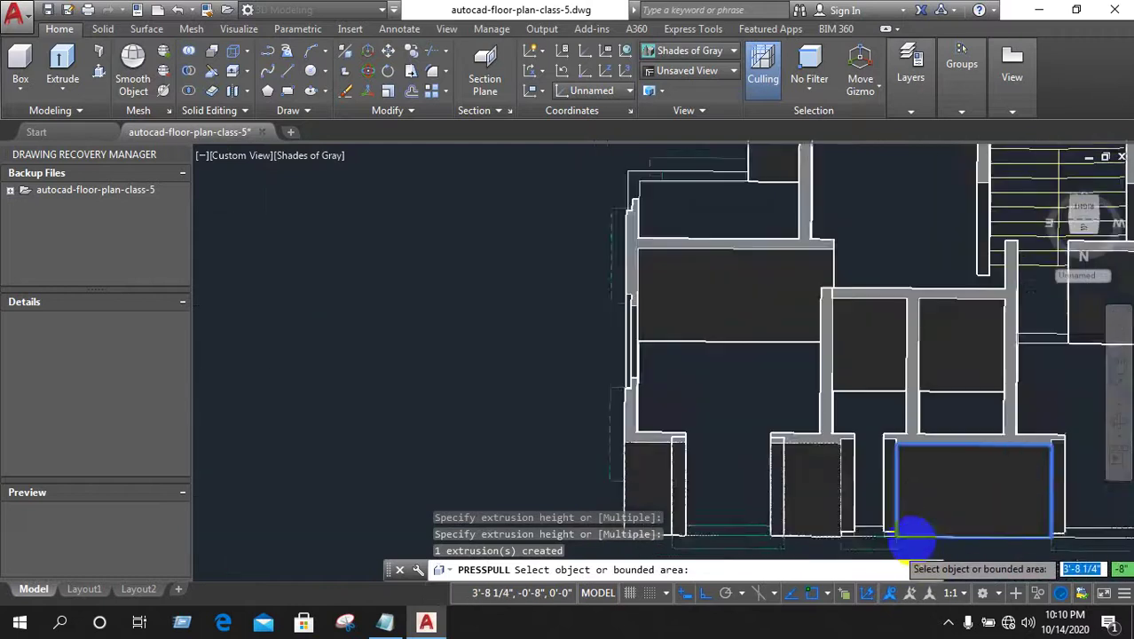
scroll(888, 497, up, 2)
scroll(852, 466, down, 3)
scroll(841, 457, up, 2)
scroll(841, 457, up, 2)
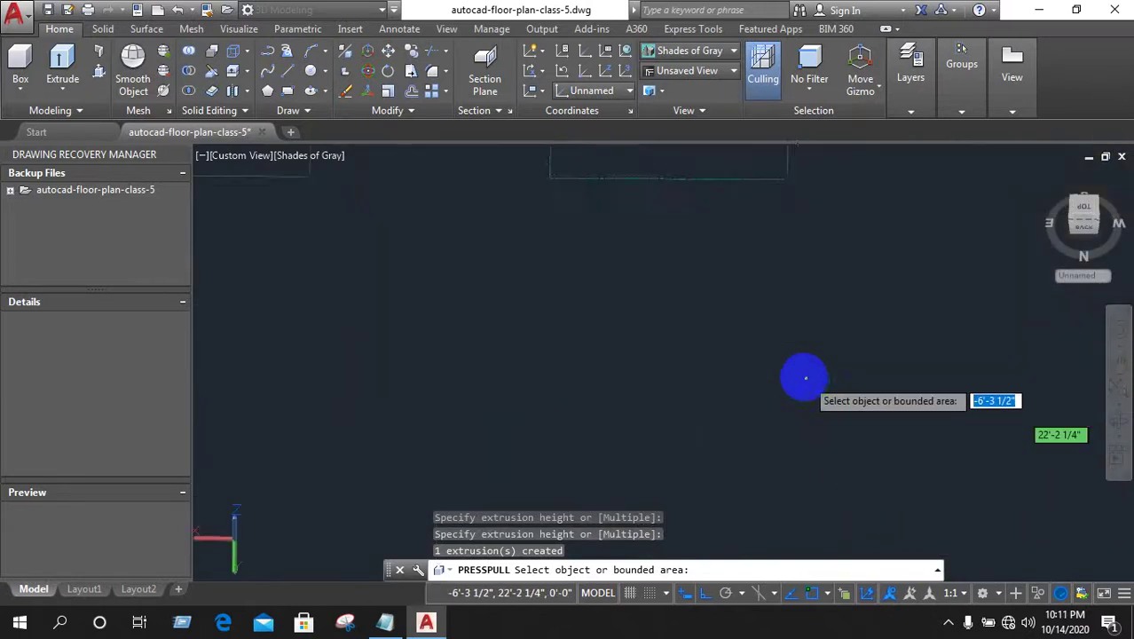
scroll(781, 346, down, 2)
scroll(765, 307, down, 2)
scroll(772, 284, up, 3)
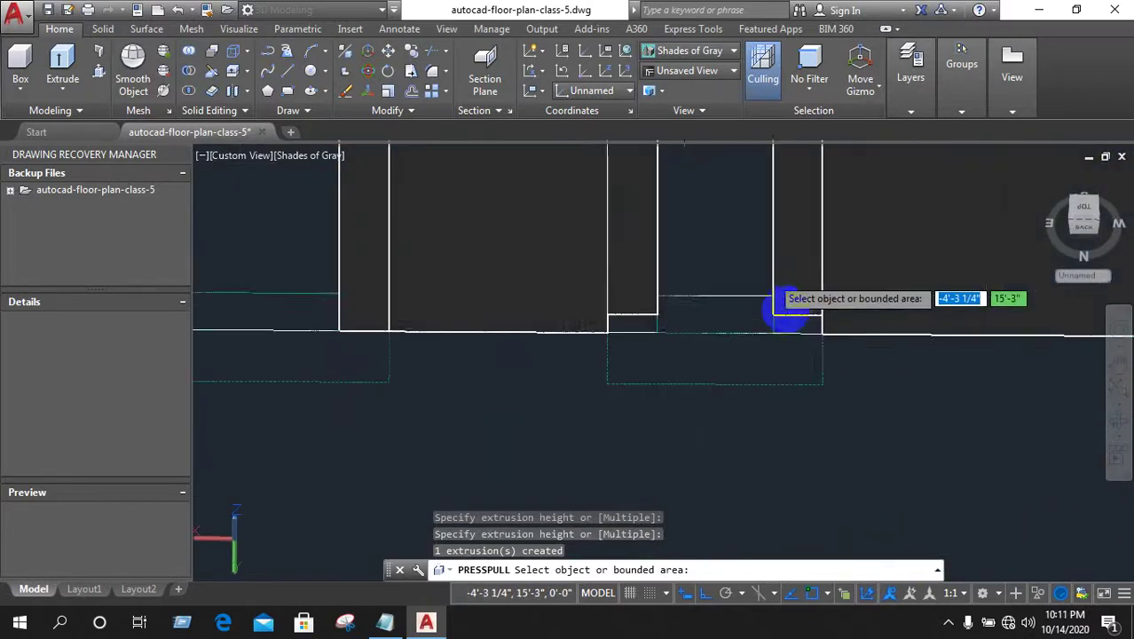
click(797, 265)
click(789, 253)
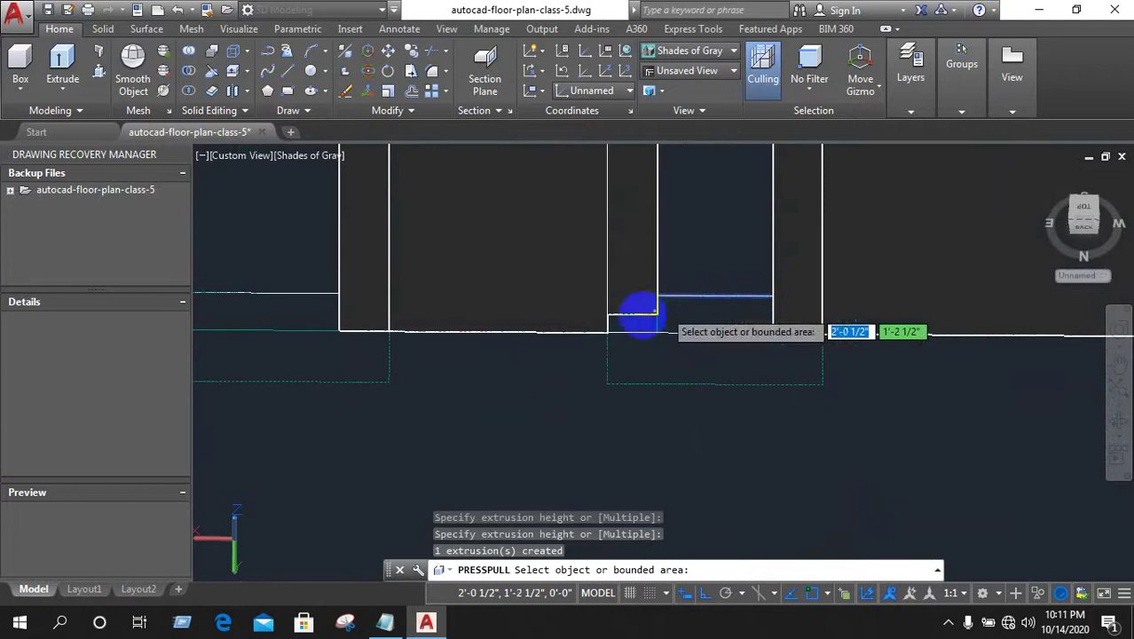
click(630, 324)
click(624, 233)
Pull up the narrow strips beside the right and left walls, then zoom back out
scroll(612, 291, down, 3)
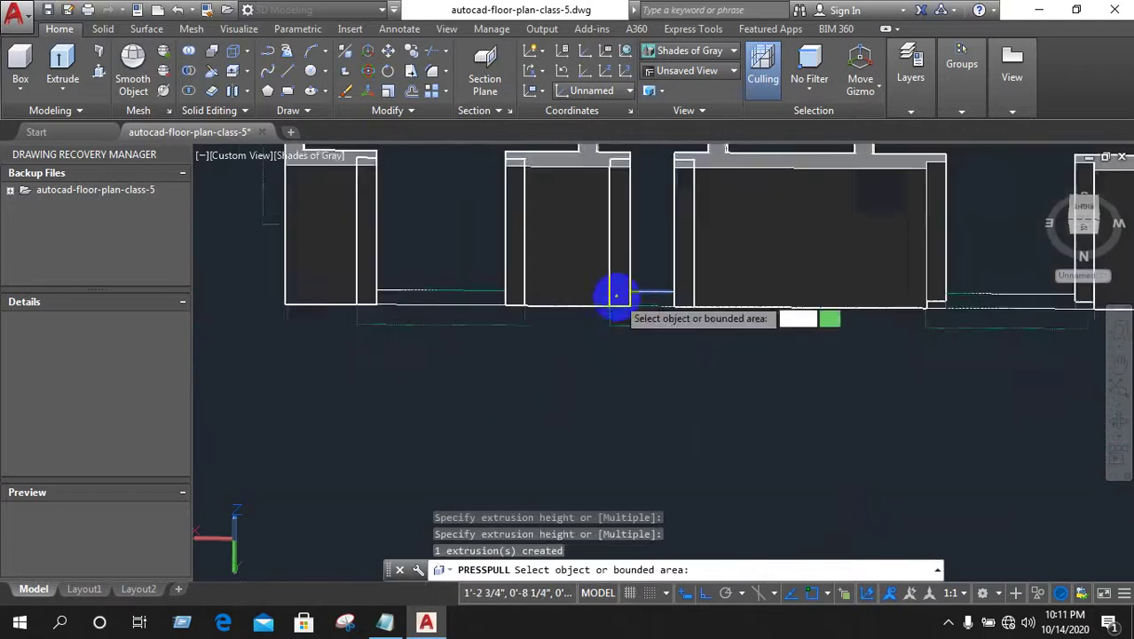
scroll(527, 286, down, 2)
scroll(613, 293, up, 3)
scroll(677, 371, up, 2)
scroll(675, 366, down, 2)
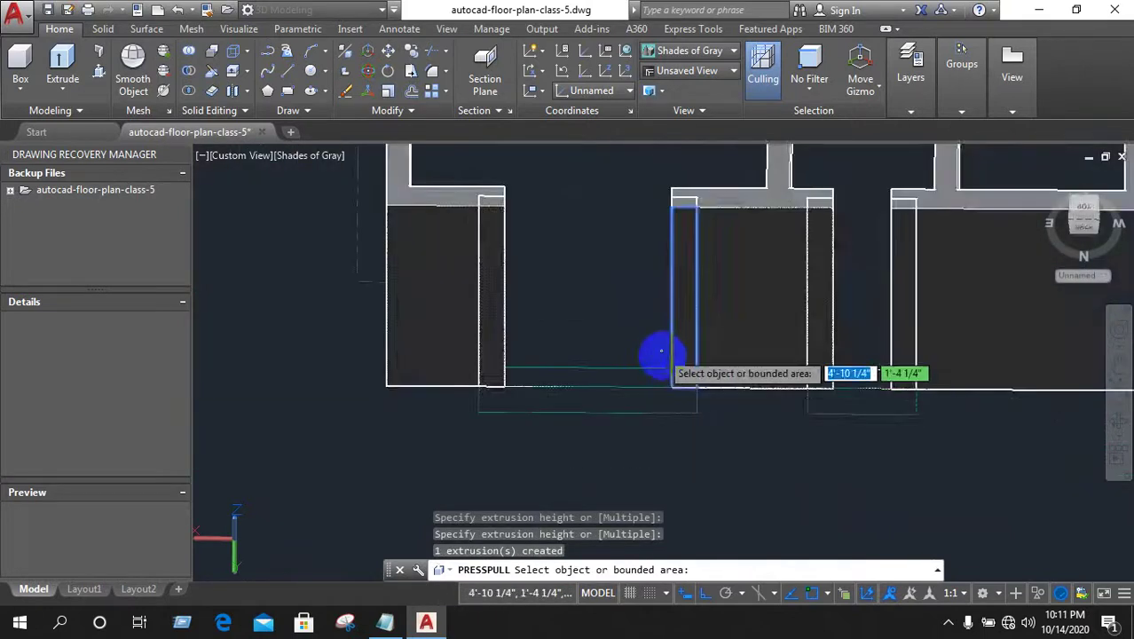
scroll(665, 360, down, 3)
scroll(1025, 347, up, 4)
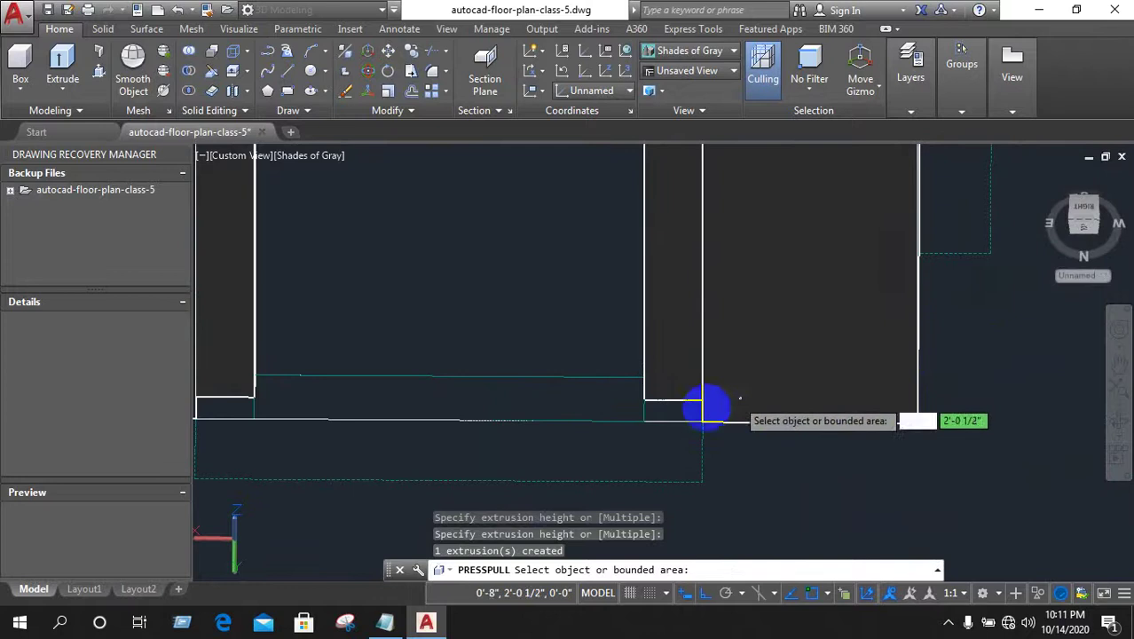
click(674, 293)
click(680, 264)
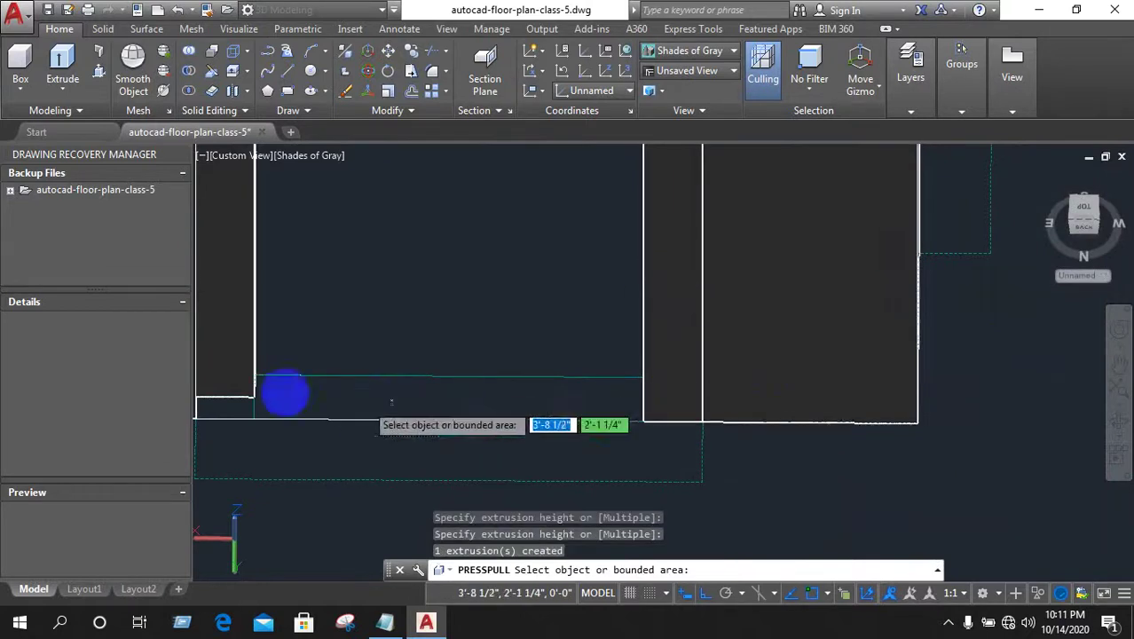
click(228, 402)
click(232, 333)
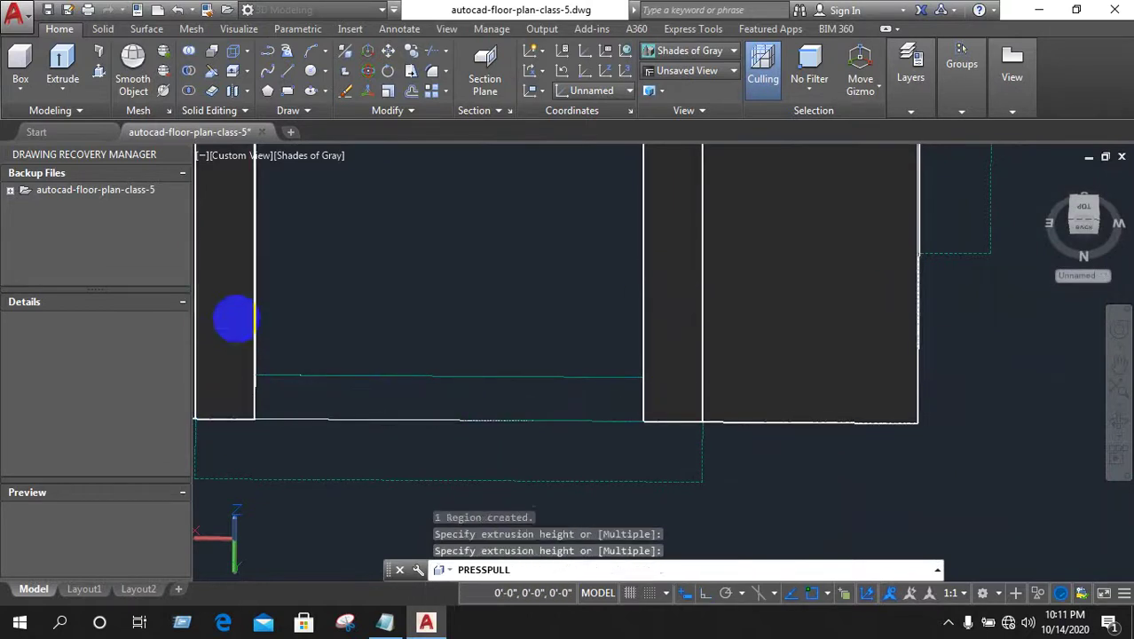
scroll(445, 317, down, 2)
scroll(633, 374, down, 2)
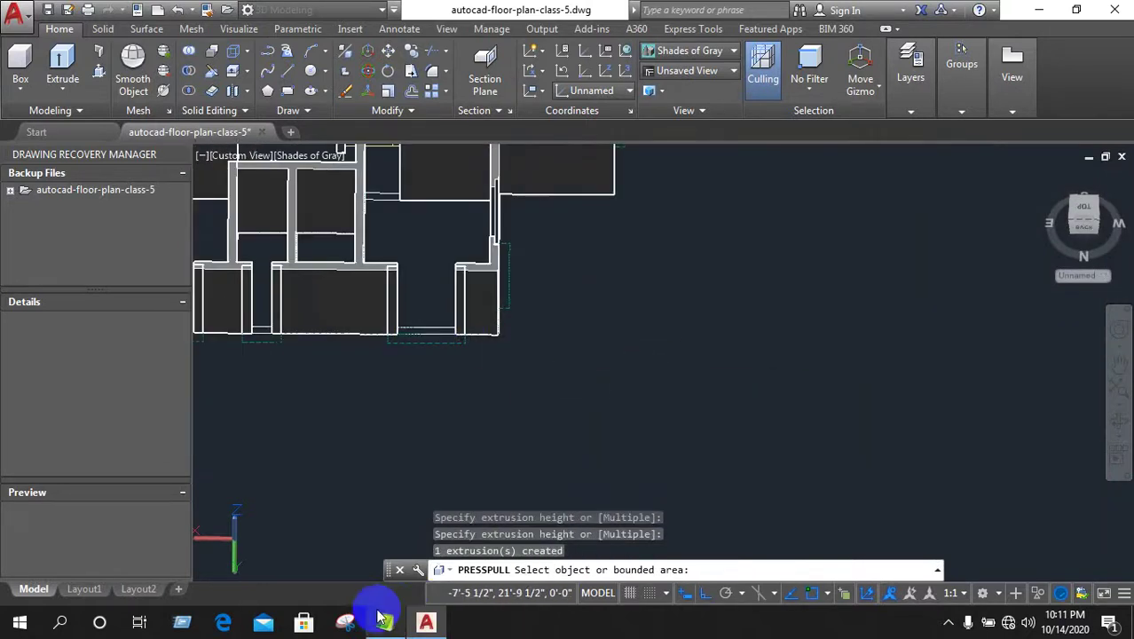
Close the Notepad notes window without saving the changes
mouse_move(384, 621)
click(458, 497)
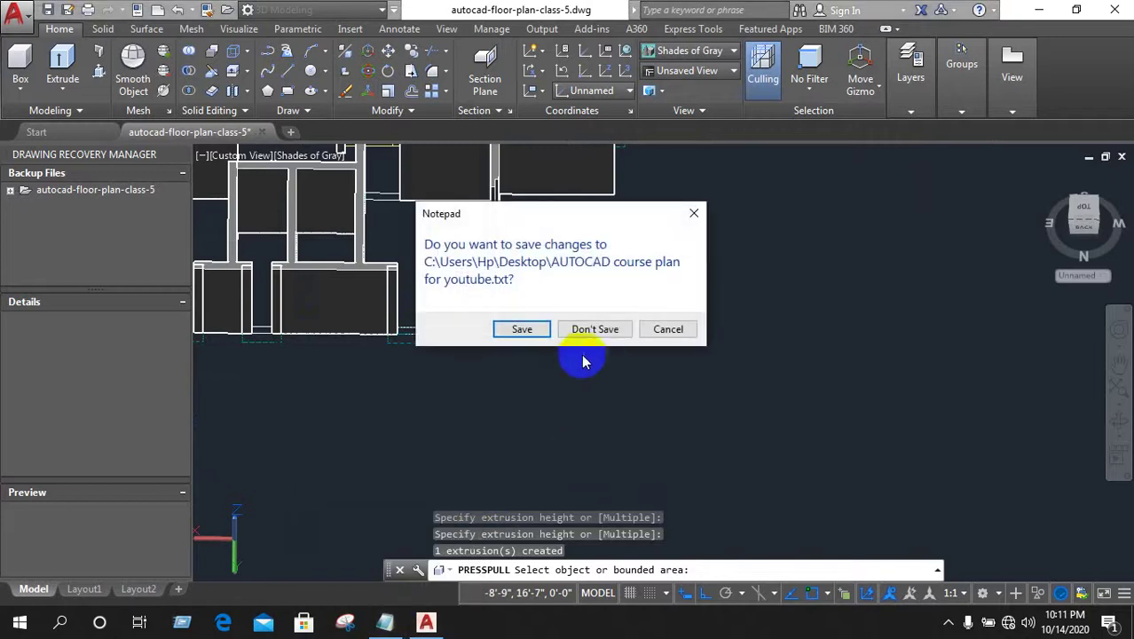
click(512, 333)
scroll(721, 354, up, 2)
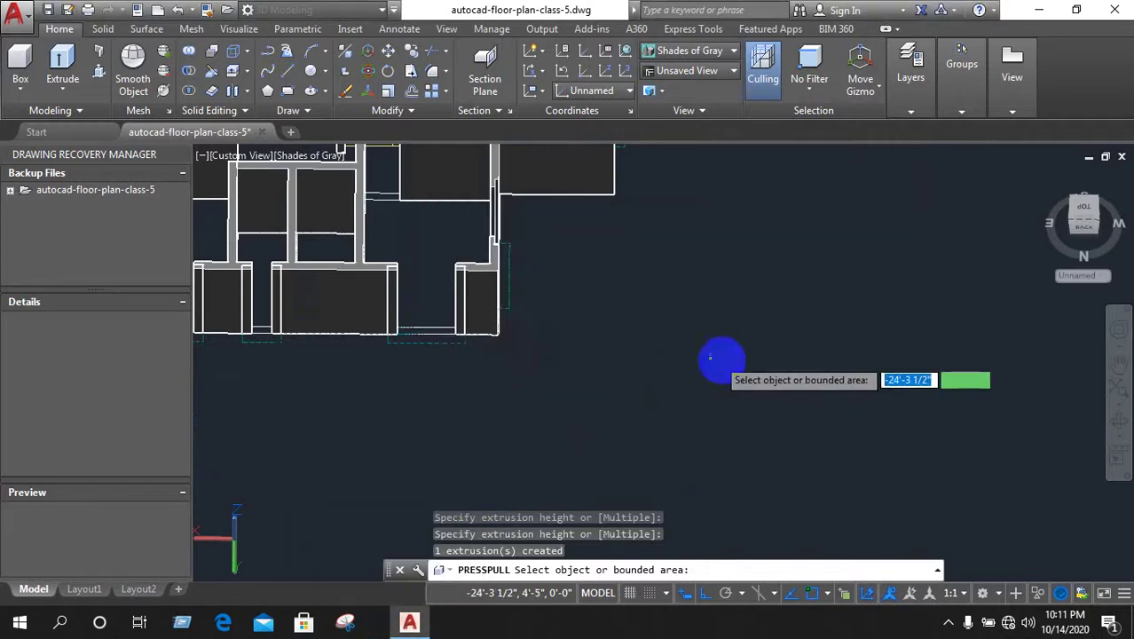
scroll(615, 387, down, 3)
scroll(467, 324, up, 2)
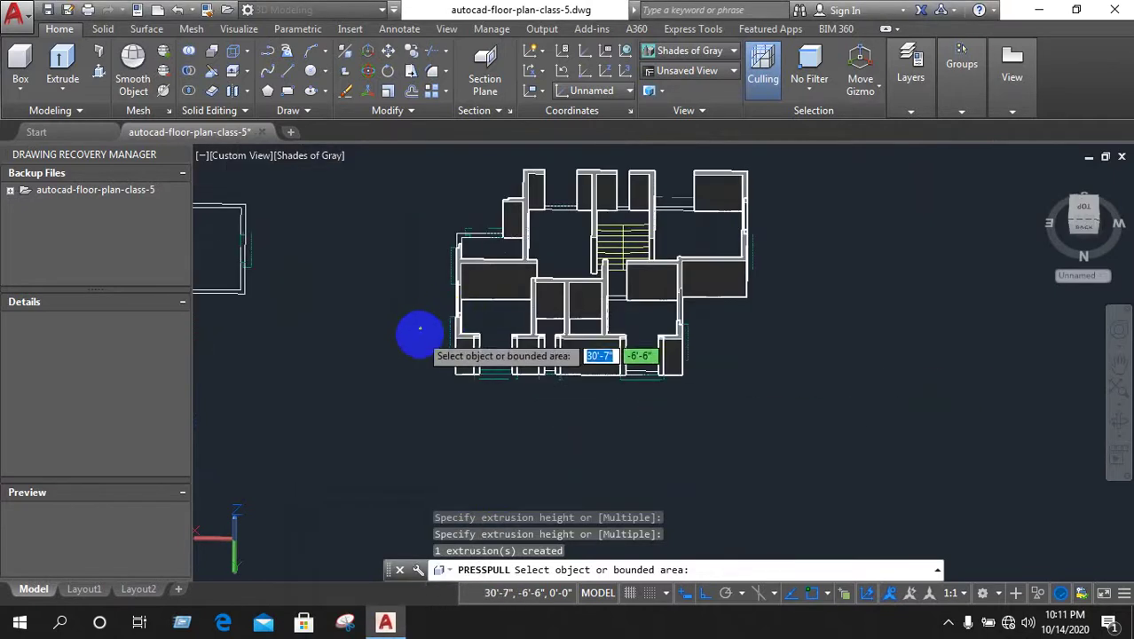
In an oblique 3D view, press-pull the first two wall-end areas up to wall height
mouse_move(420, 330)
shift+middle_down()
mouse_move(507, 367)
mouse_move(641, 370)
shift+middle_up()
scroll(712, 338, up, 2)
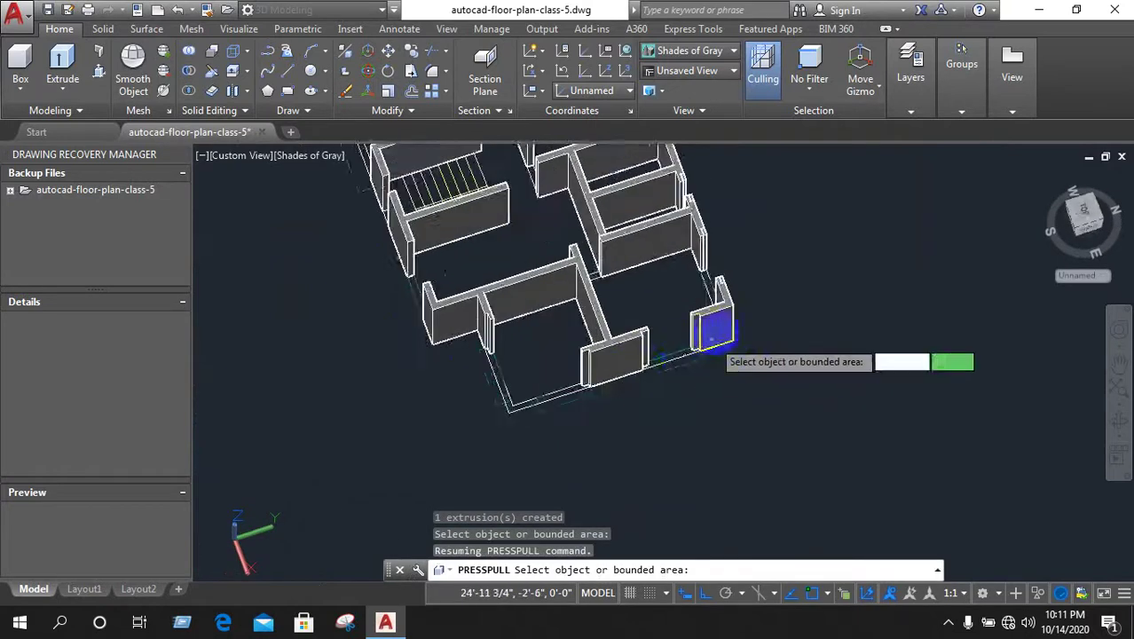
scroll(705, 336, up, 2)
scroll(656, 390, up, 2)
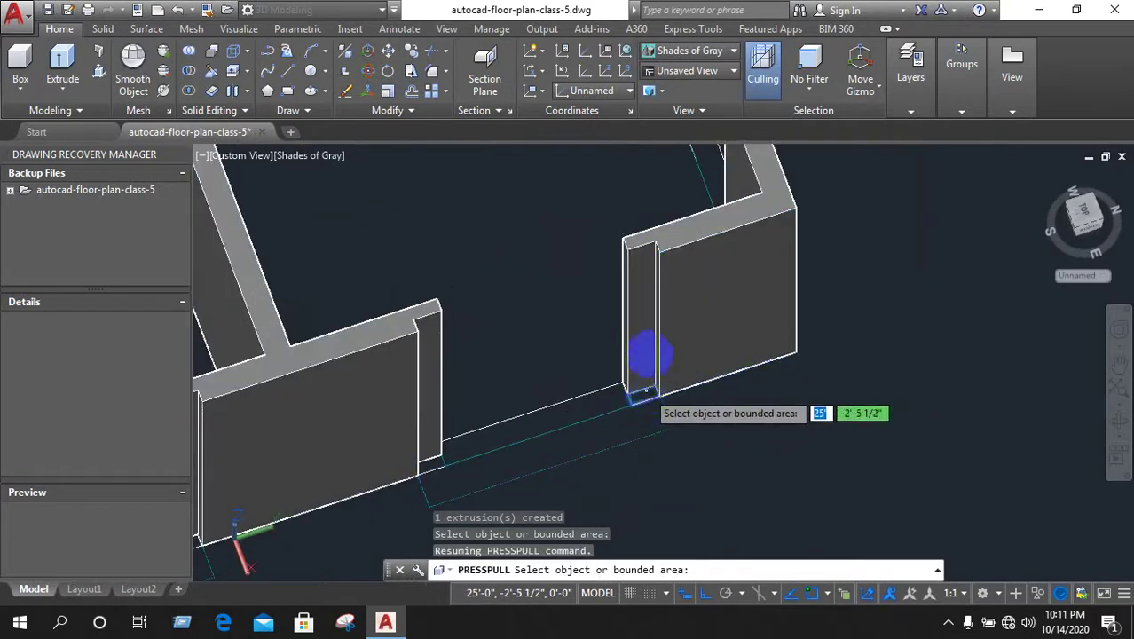
click(646, 393)
click(643, 266)
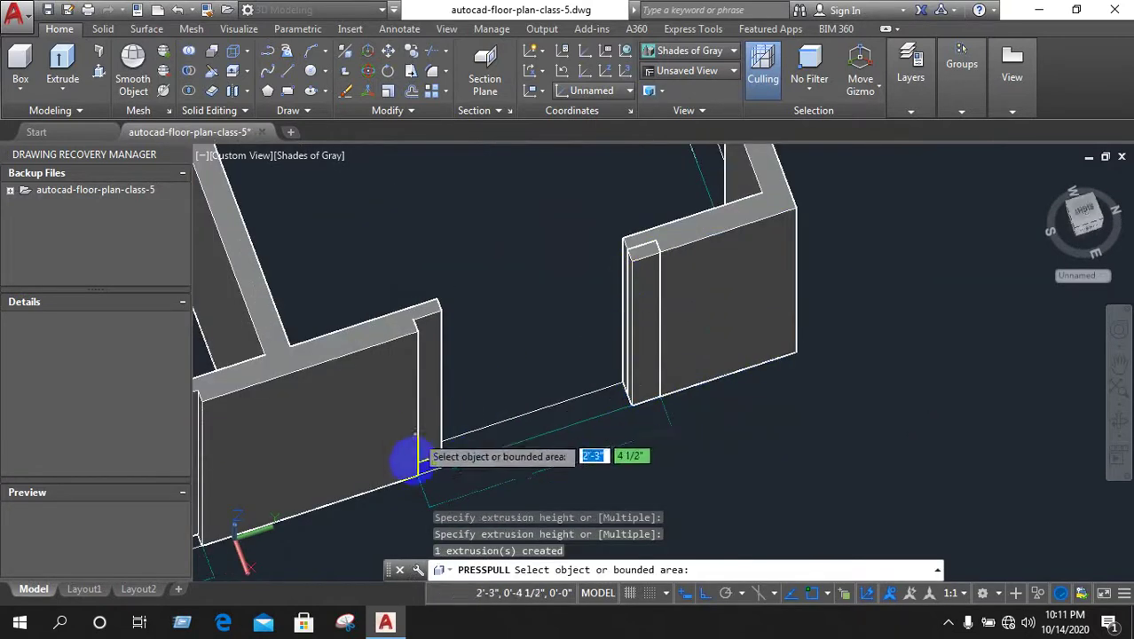
click(430, 461)
click(464, 325)
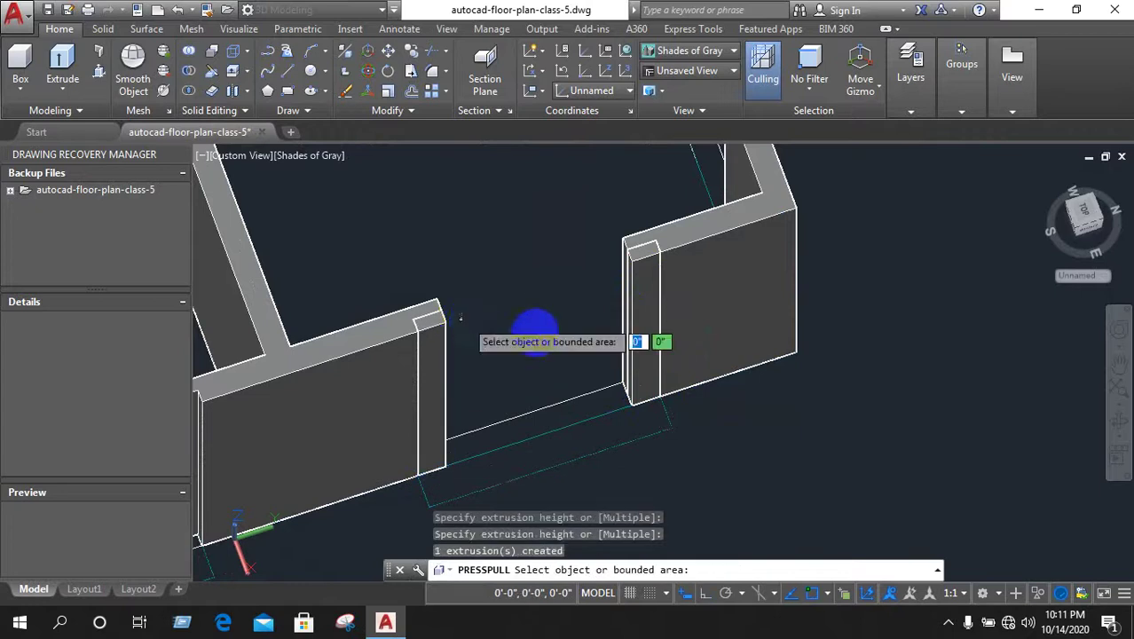
scroll(547, 367, down, 2)
scroll(417, 407, up, 2)
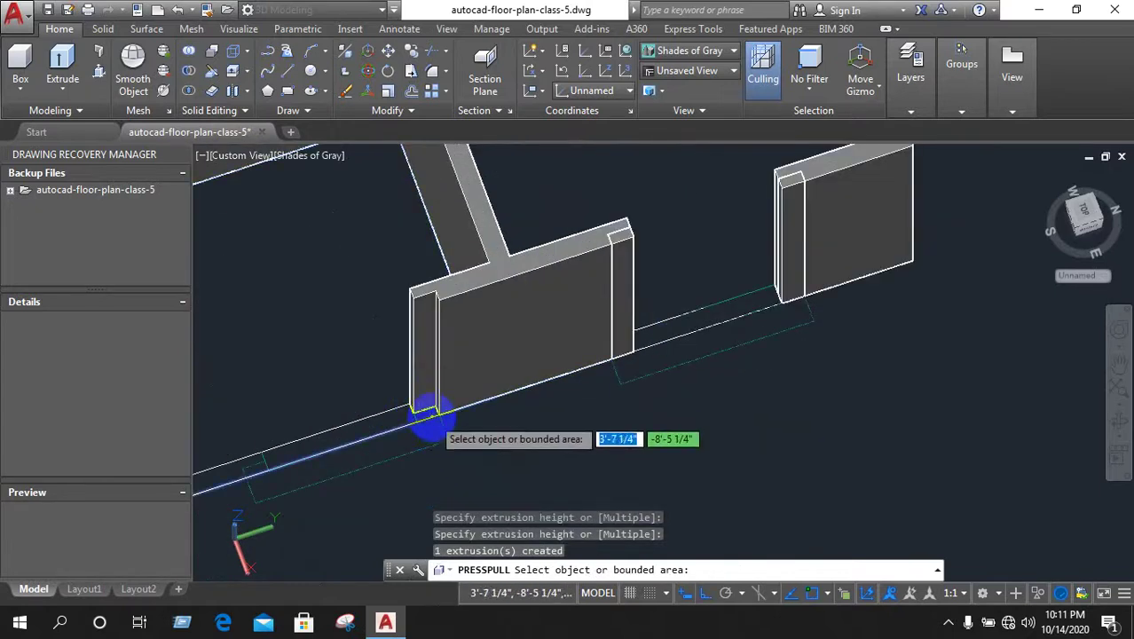
Raise another small wall end, the lower-left corner piece and the piece by the top-left wall
click(398, 326)
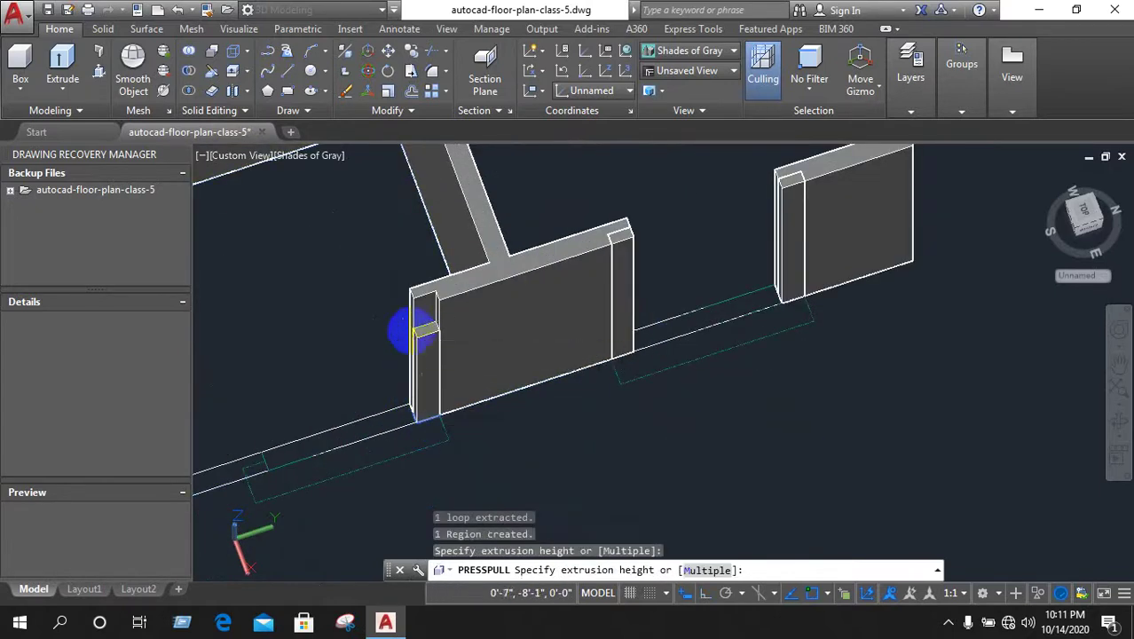
click(382, 359)
scroll(361, 425, down, 3)
scroll(361, 426, up, 3)
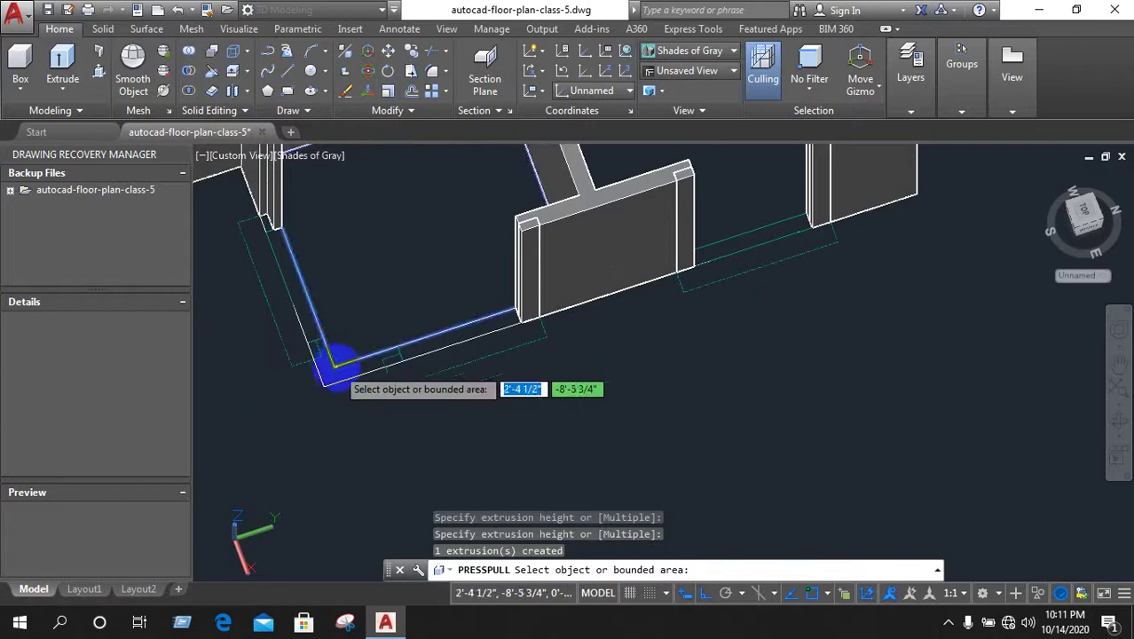
click(313, 352)
click(324, 257)
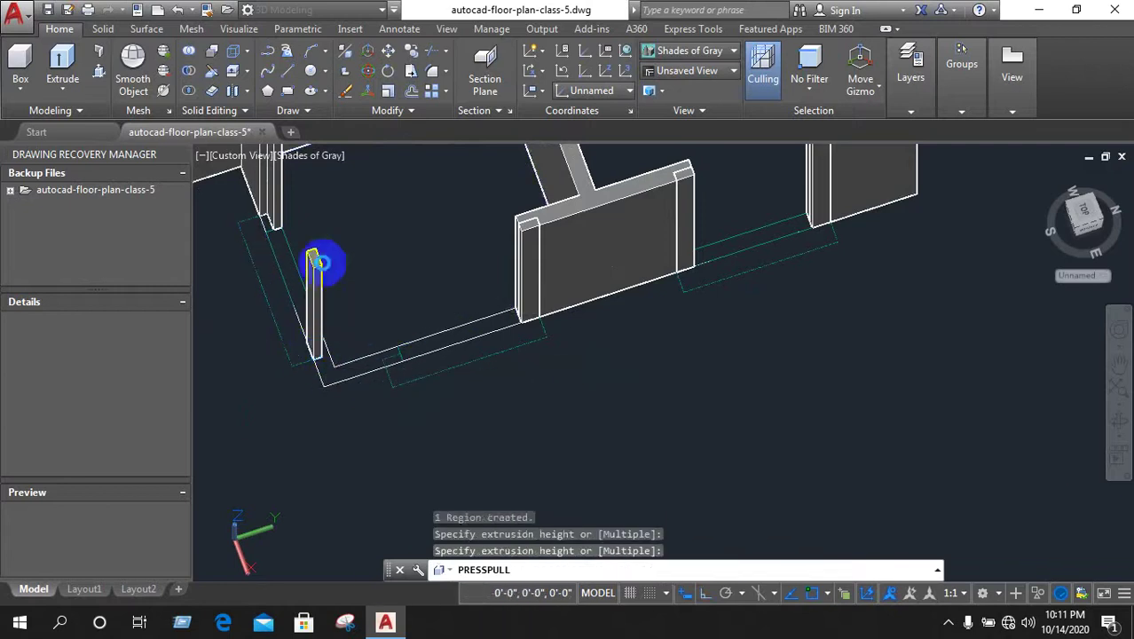
click(266, 222)
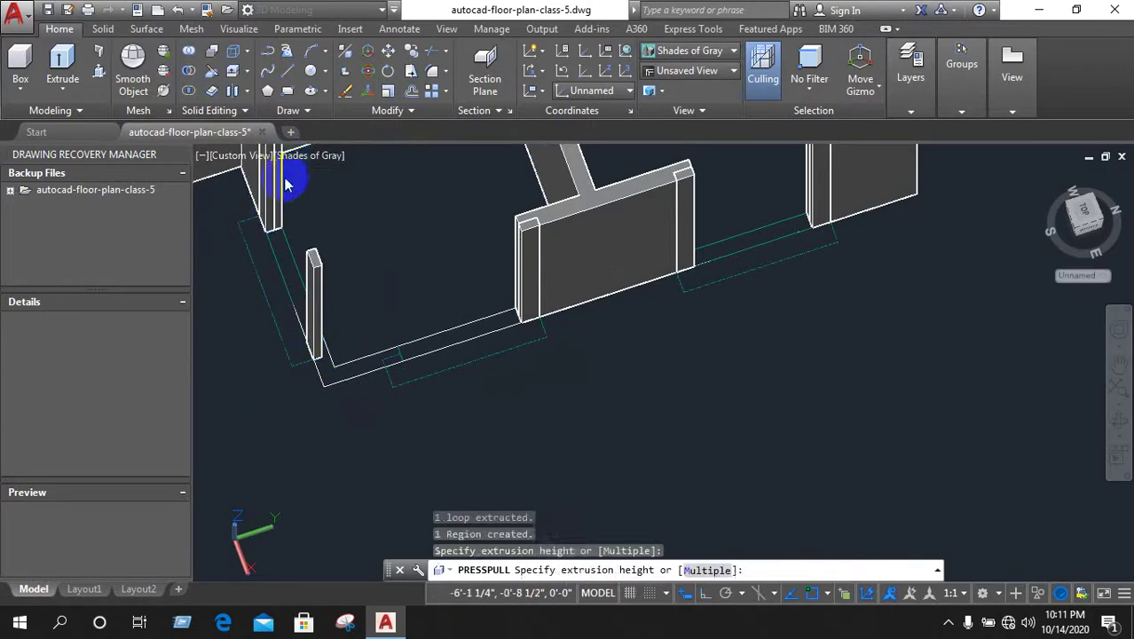
click(346, 302)
Pull the L-shaped lower-left corner and one more small wall end up into walls
click(352, 366)
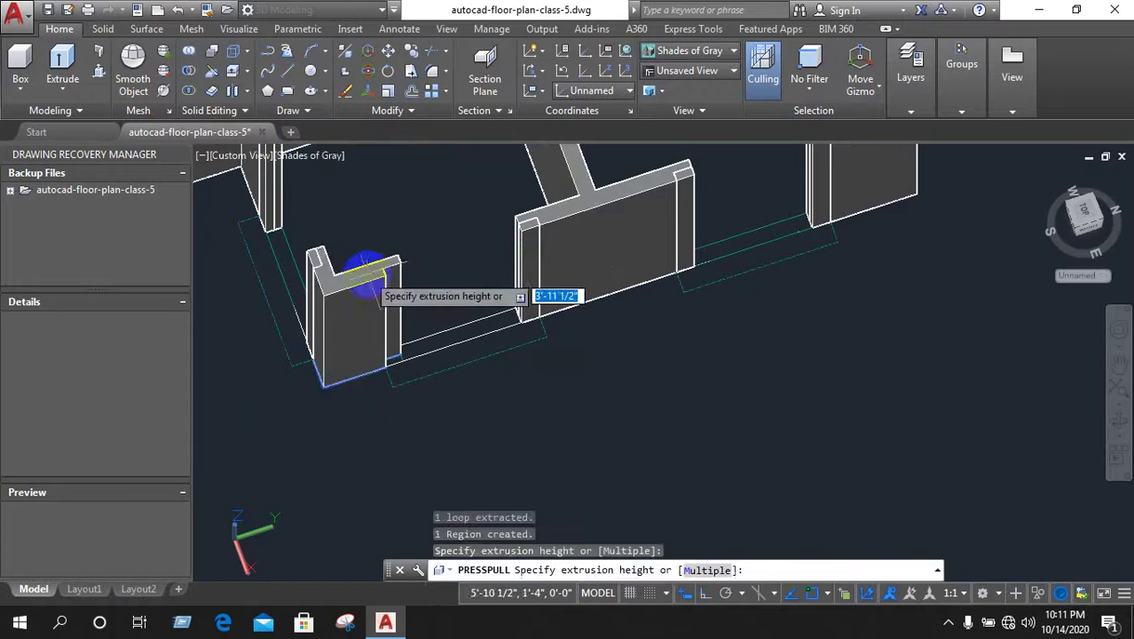
click(365, 261)
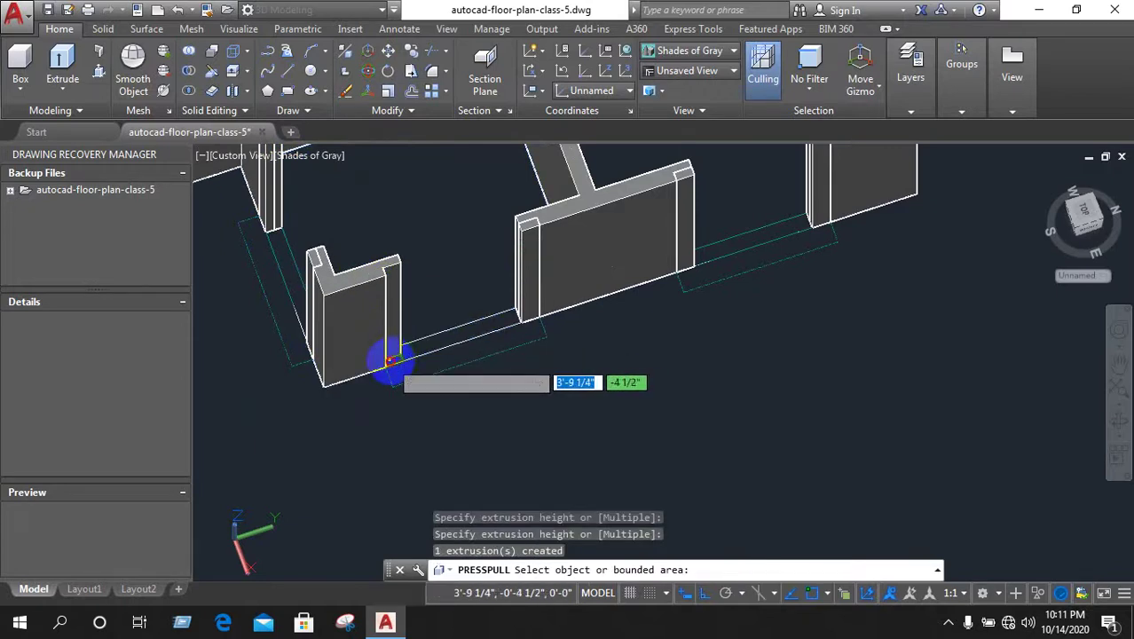
click(391, 361)
click(557, 326)
scroll(621, 328, down, 5)
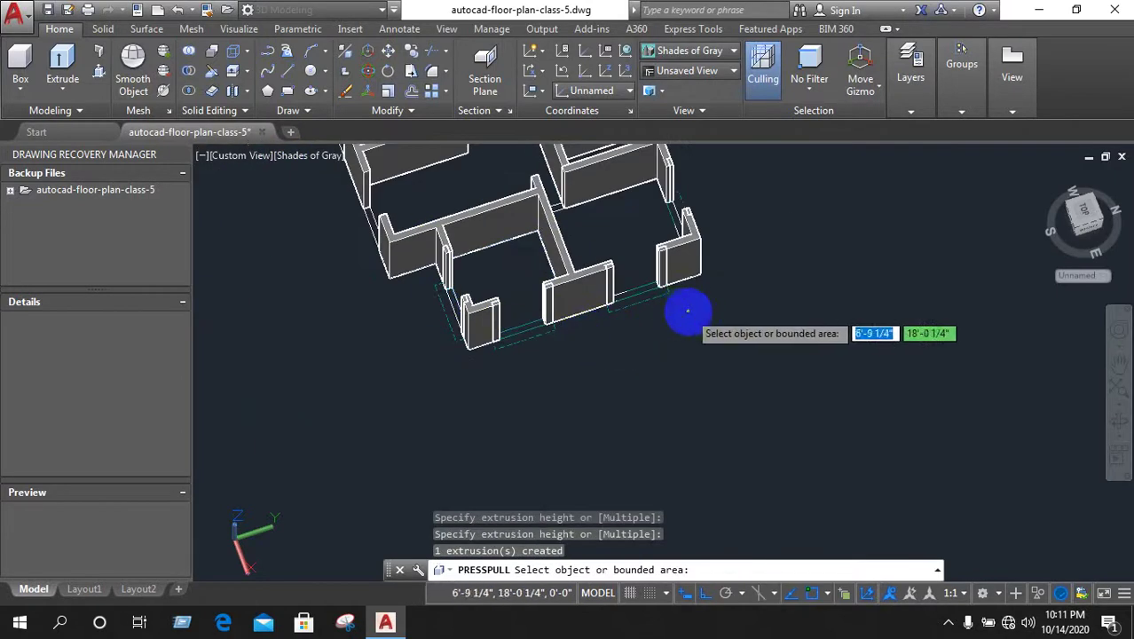
scroll(745, 257, down, 2)
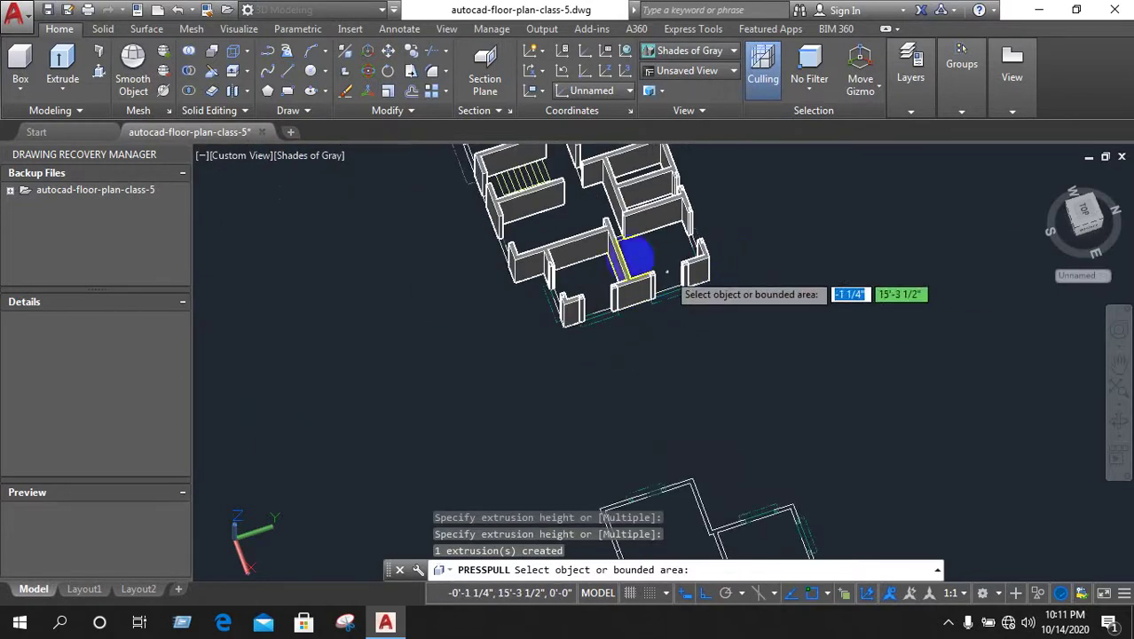
Inspect the raised walls from side and front angles, then end the press-pull command
mouse_move(518, 317)
shift+middle_down()
mouse_move(745, 303)
mouse_move(635, 444)
shift+middle_up()
scroll(595, 410, up, 2)
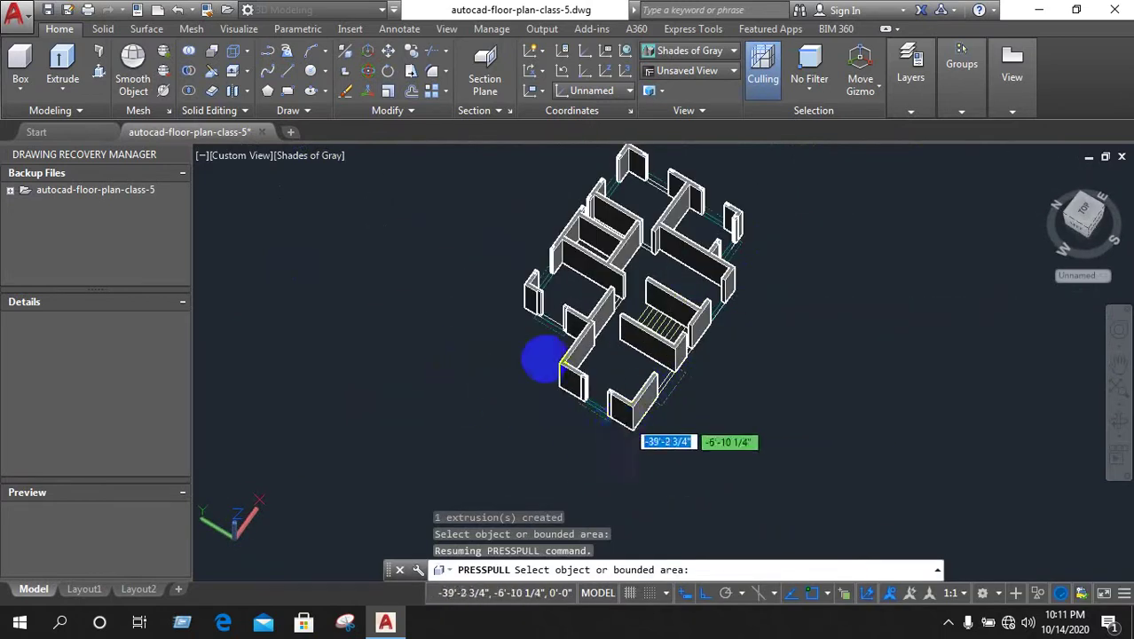
scroll(494, 297, down, 1)
scroll(498, 281, up, 3)
mouse_move(498, 281)
shift+middle_down()
mouse_move(647, 316)
mouse_move(781, 222)
mouse_move(799, 267)
mouse_move(1020, 207)
mouse_move(1089, 139)
mouse_move(805, 317)
shift+middle_up()
scroll(769, 346, up, 3)
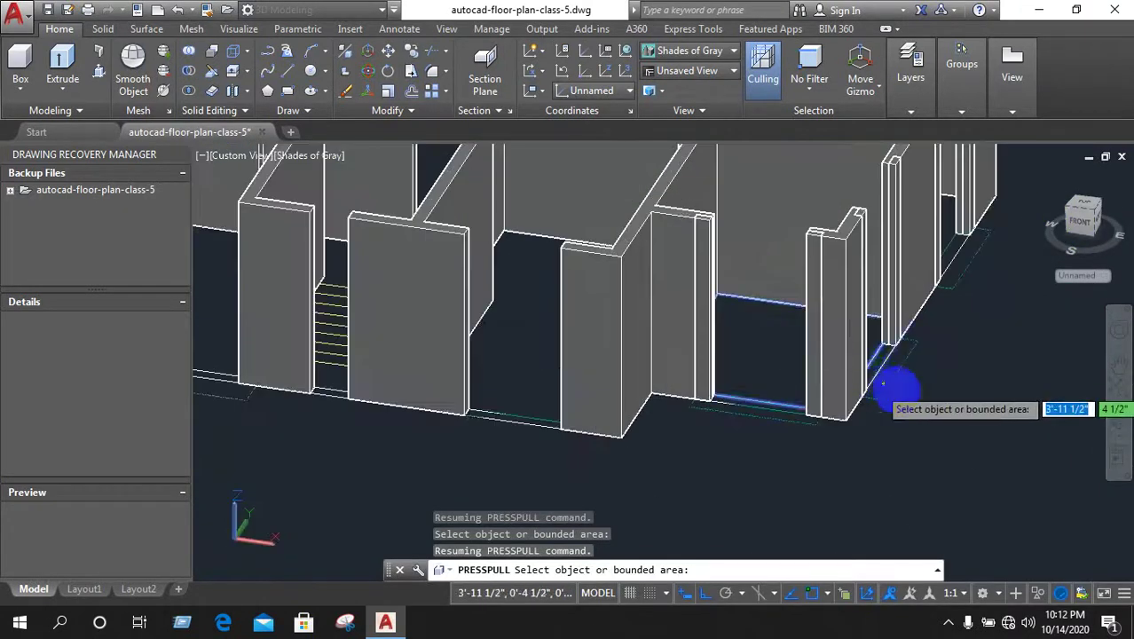
scroll(741, 394, down, 3)
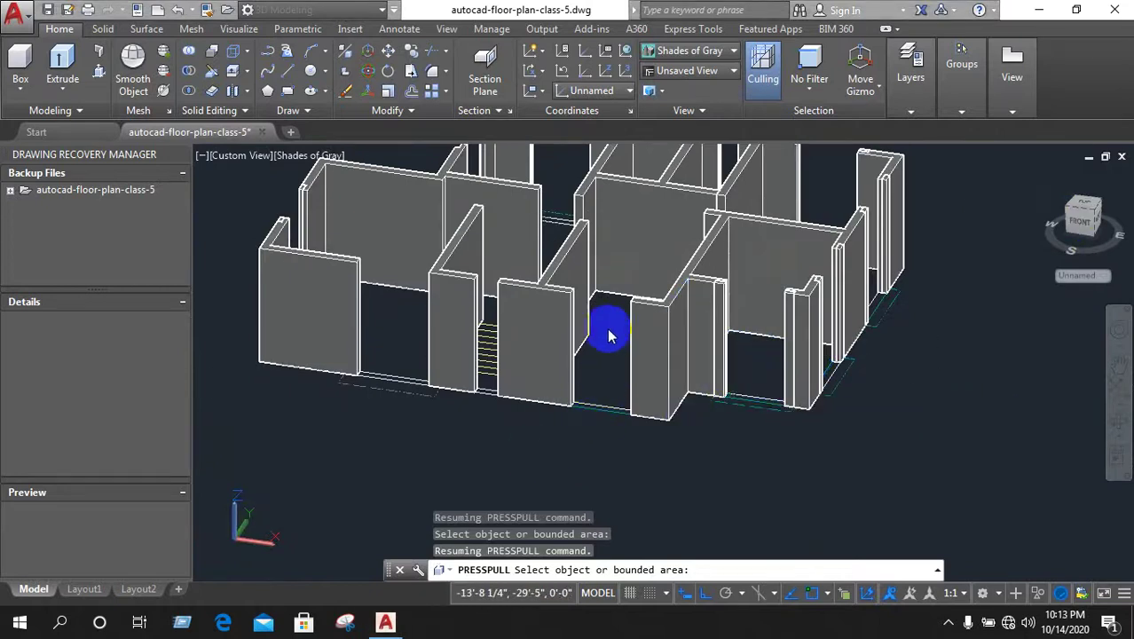
scroll(607, 336, down, 3)
scroll(582, 271, up, 1)
scroll(582, 336, up, 1)
scroll(571, 354, up, 1)
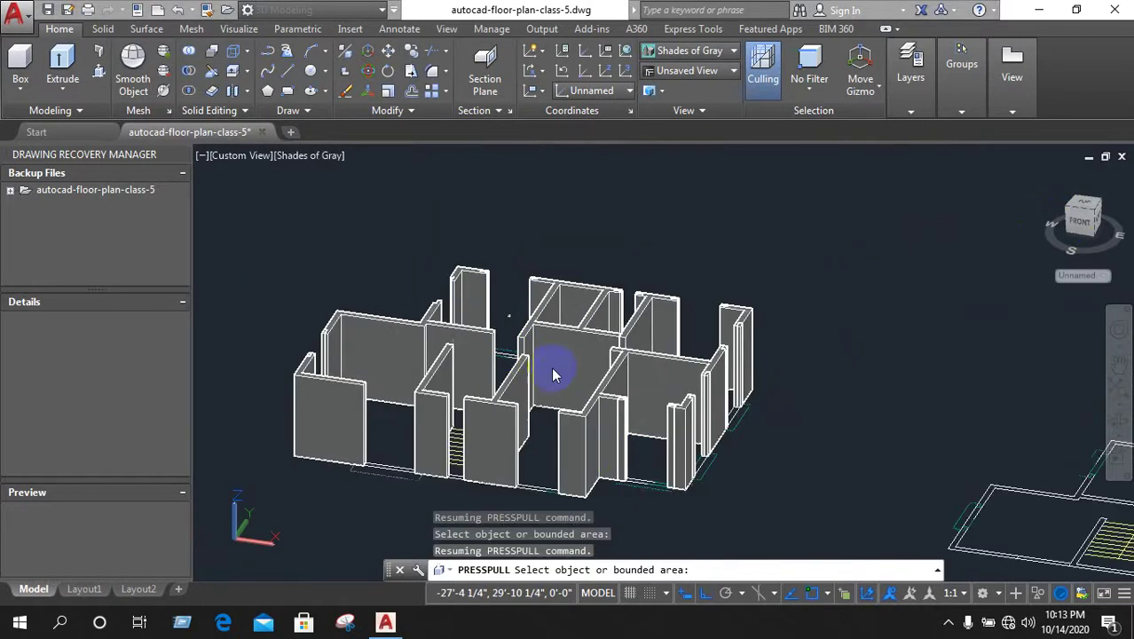
scroll(479, 484, up, 3)
scroll(426, 447, down, 2)
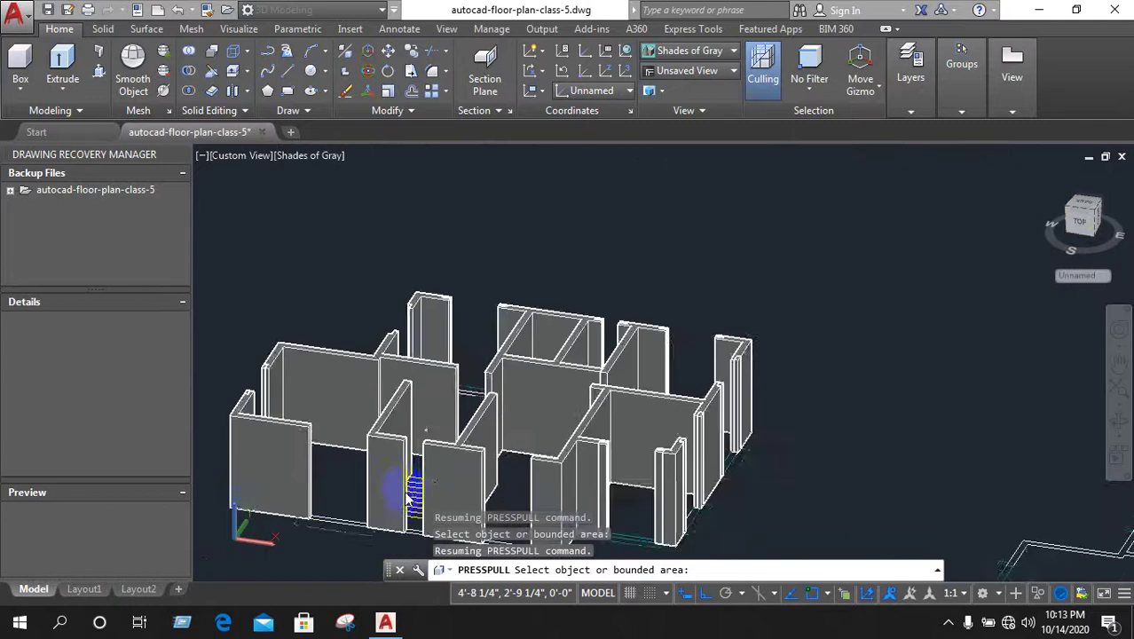
scroll(423, 410, down, 3)
scroll(404, 469, up, 3)
shift+middle_drag(385, 398, 392, 534)
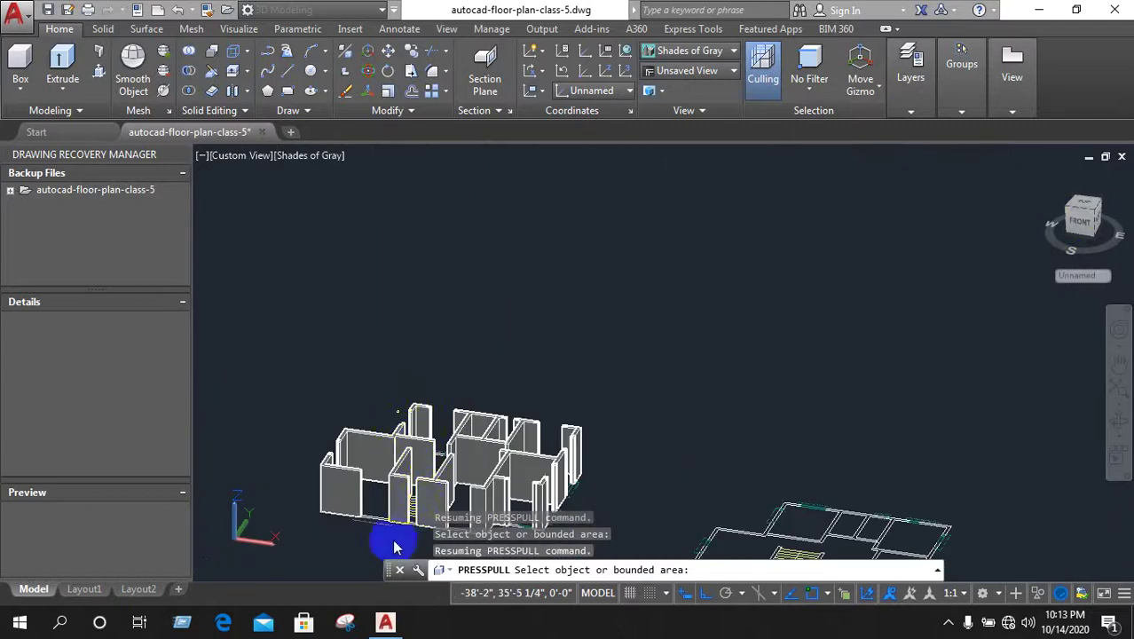
scroll(393, 534, up, 2)
scroll(479, 327, down, 3)
scroll(457, 400, down, 2)
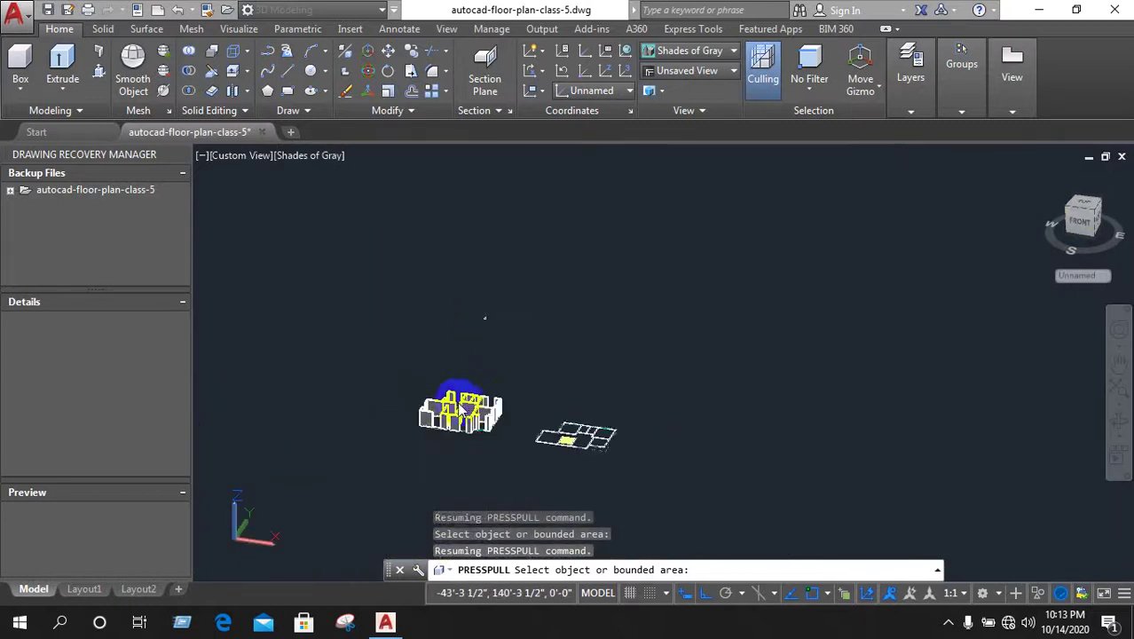
scroll(461, 480, up, 3)
scroll(508, 465, down, 3)
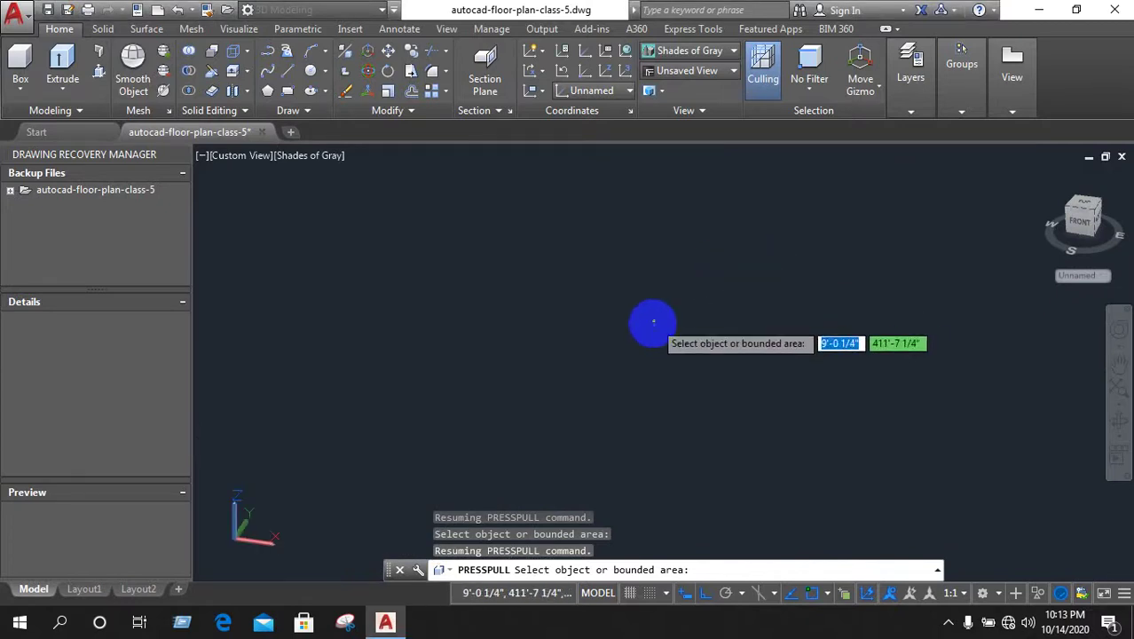
click(670, 324)
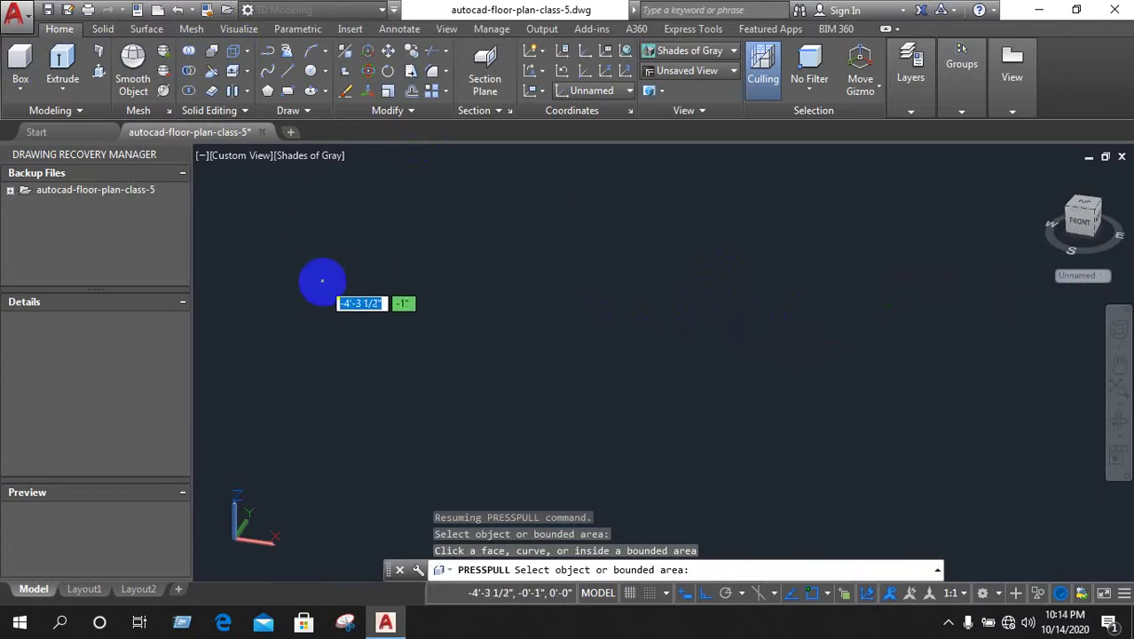
key(Return)
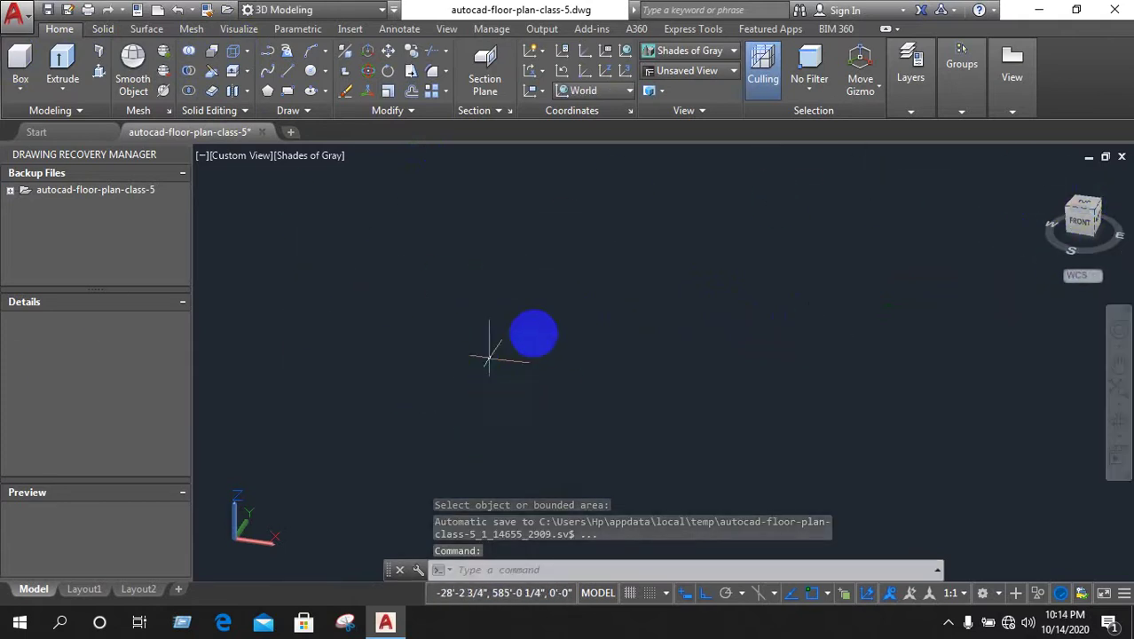
Switch to an isometric view of the house and orbit to look down on the walls
click(1046, 181)
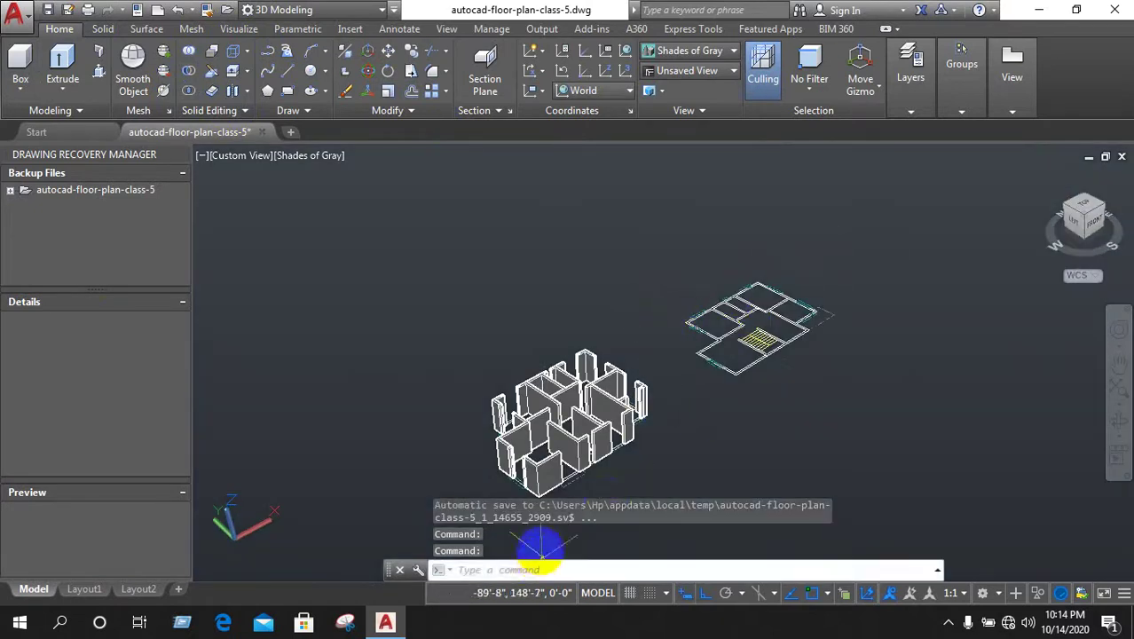
scroll(587, 426, up, 1)
scroll(664, 364, down, 3)
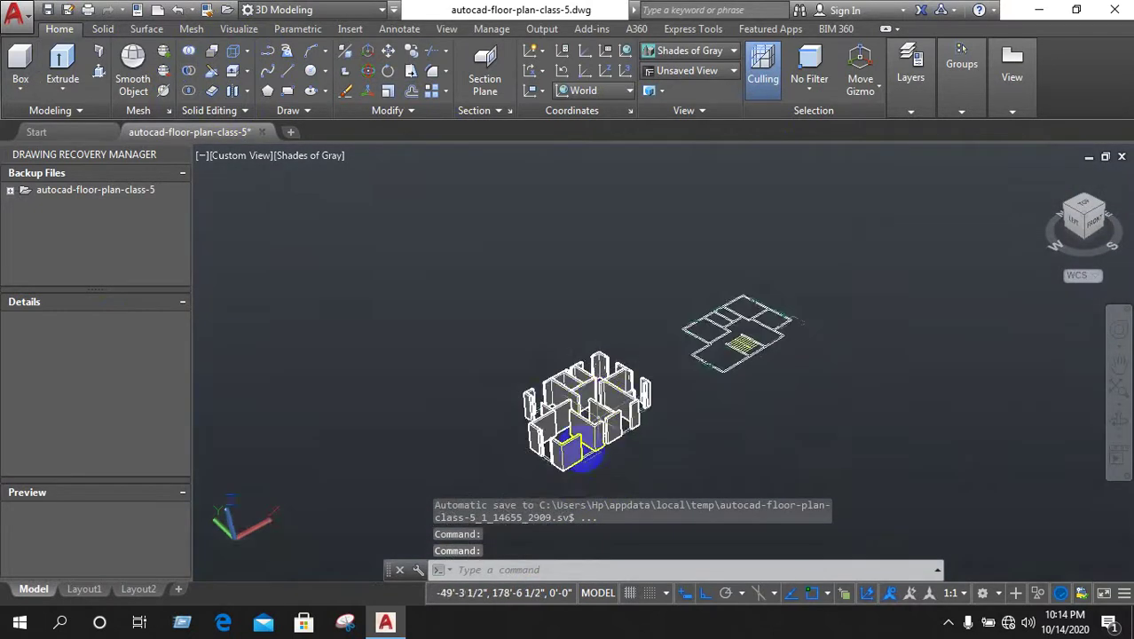
scroll(568, 479, up, 3)
scroll(568, 470, up, 2)
scroll(643, 347, down, 4)
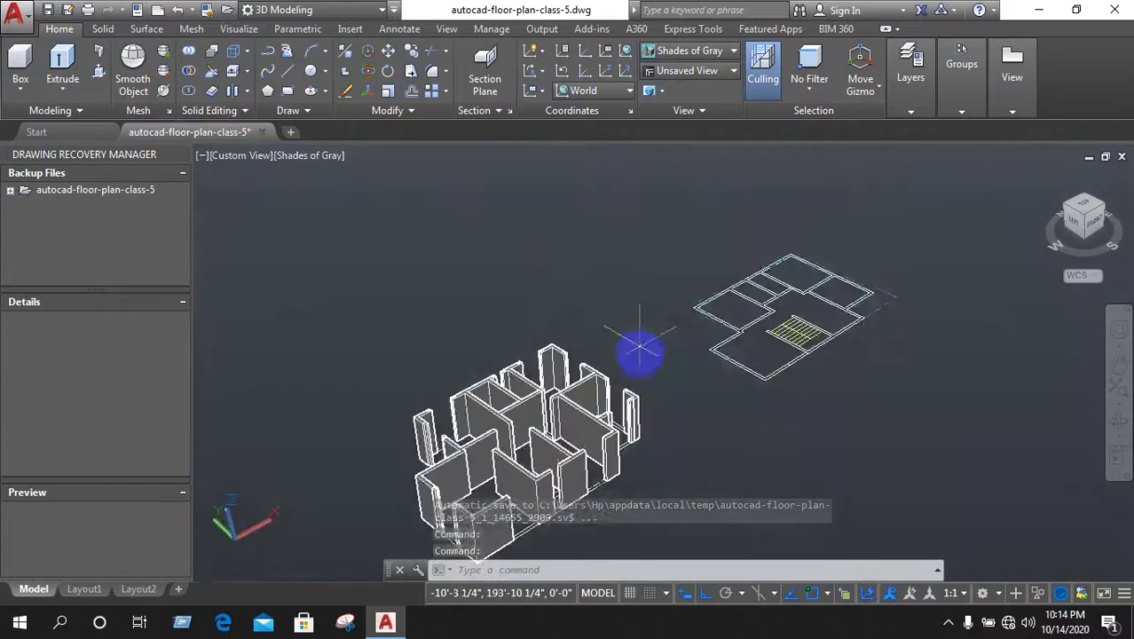
scroll(593, 486, down, 3)
scroll(590, 479, up, 3)
scroll(593, 457, up, 2)
scroll(606, 373, down, 2)
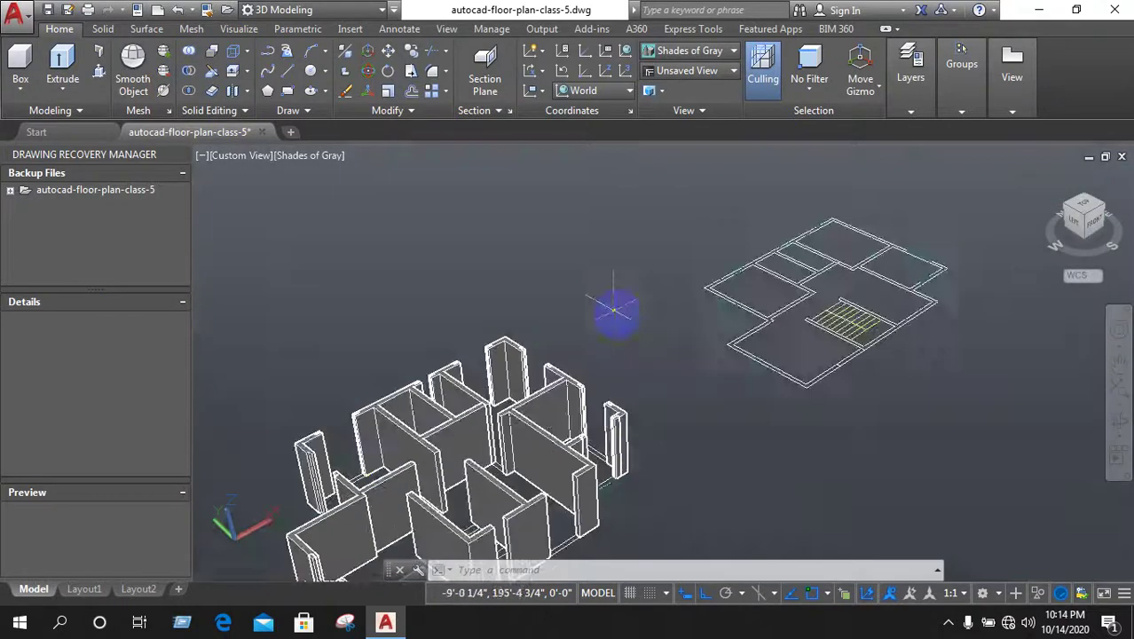
scroll(614, 346, down, 3)
mouse_move(555, 453)
shift+middle_down()
mouse_move(572, 399)
mouse_move(537, 482)
mouse_move(559, 443)
mouse_move(507, 503)
mouse_move(504, 399)
shift+middle_up()
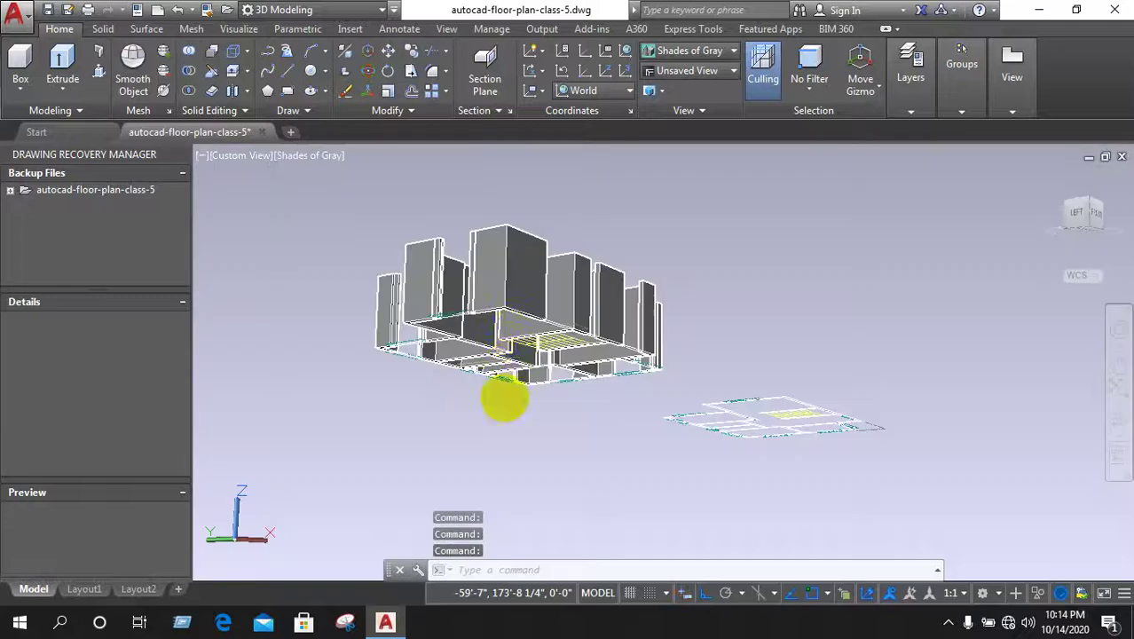
mouse_move(501, 351)
shift+middle_down()
mouse_move(404, 494)
mouse_move(379, 488)
shift+middle_up()
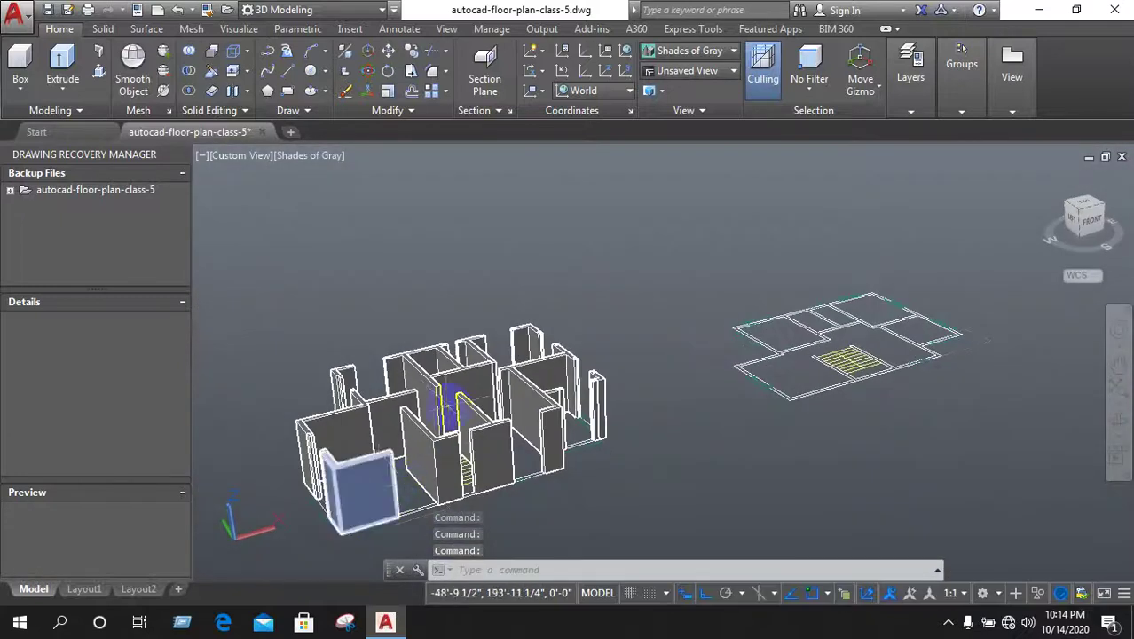
mouse_move(448, 404)
shift+middle_down()
mouse_move(489, 466)
mouse_move(567, 451)
mouse_move(531, 451)
mouse_move(501, 476)
mouse_move(451, 483)
mouse_move(425, 385)
mouse_move(358, 373)
mouse_move(460, 404)
mouse_move(410, 367)
mouse_move(474, 362)
shift+middle_up()
Zoom All to show the whole drawing and orbit to look down on the entire model
scroll(358, 373, up, 3)
scroll(354, 392, down, 3)
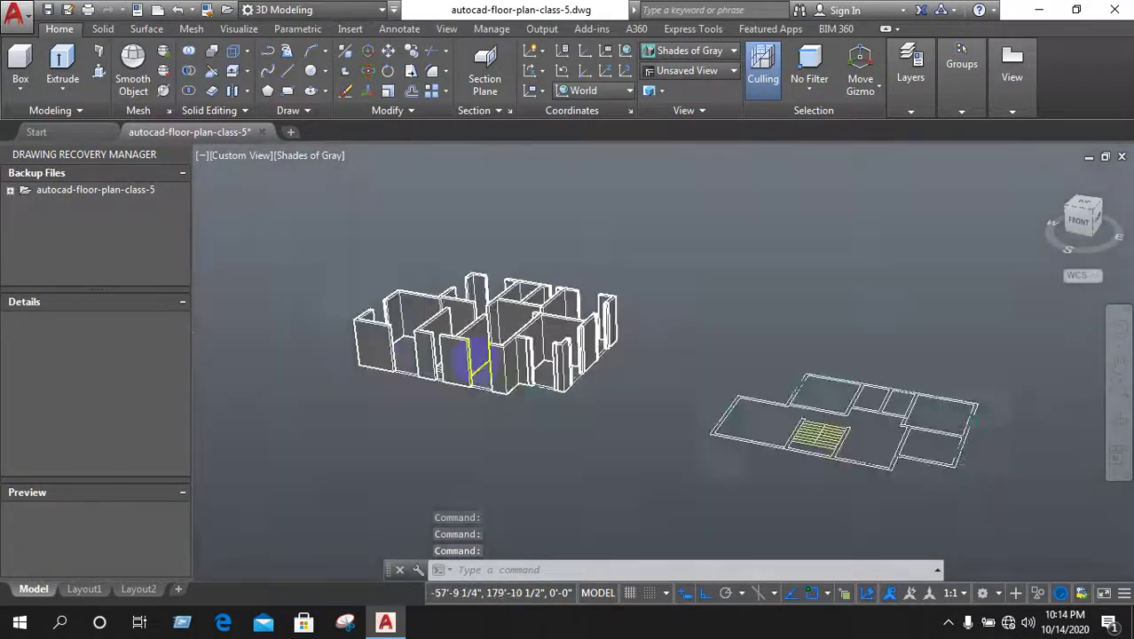
scroll(408, 364, up, 3)
scroll(382, 373, down, 3)
scroll(433, 368, up, 3)
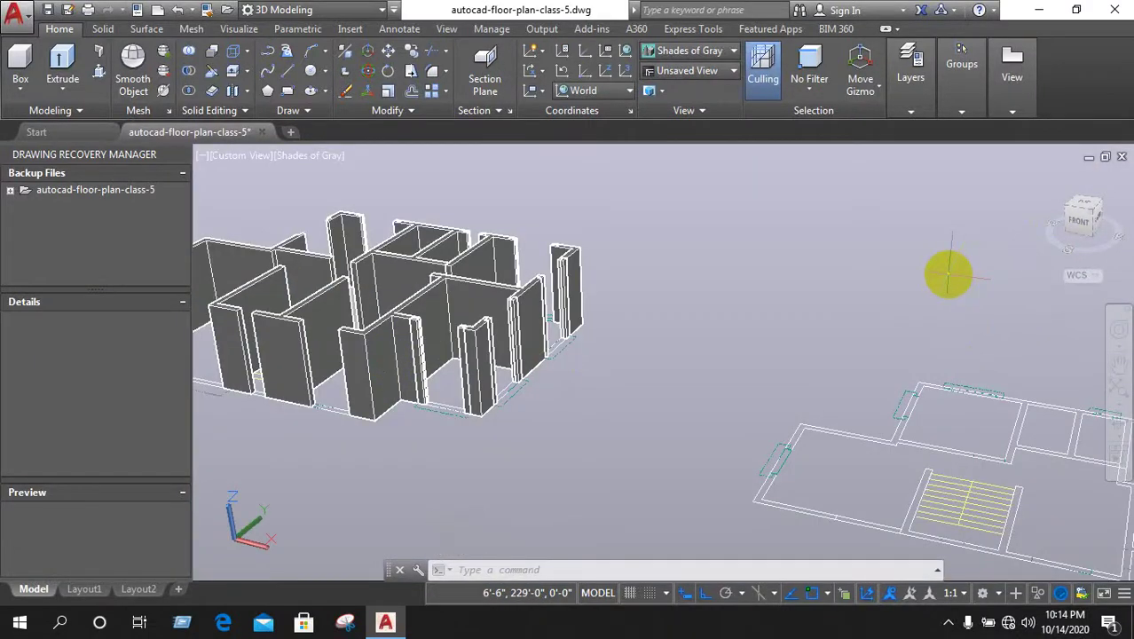
text(Z)
key(Return)
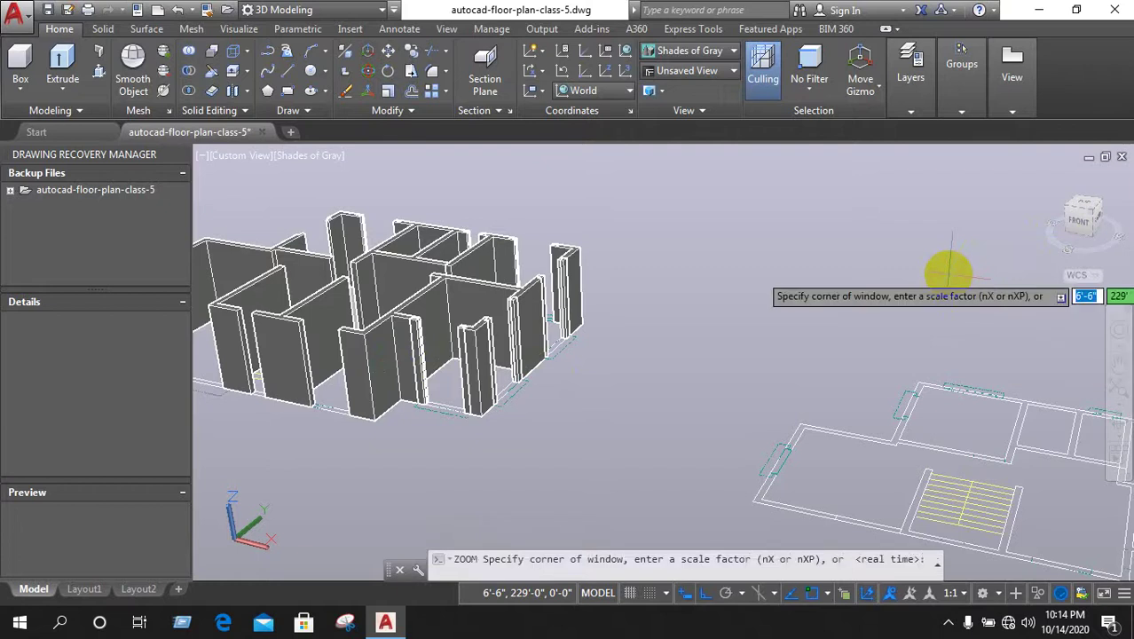
text(a)
key(Return)
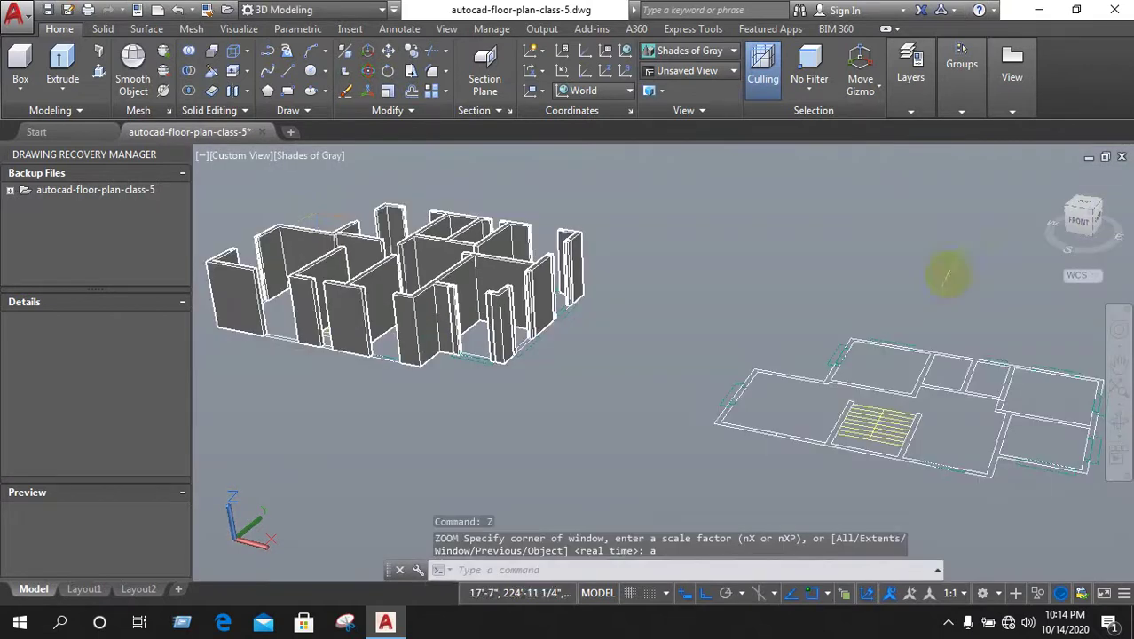
scroll(418, 280, up, 2)
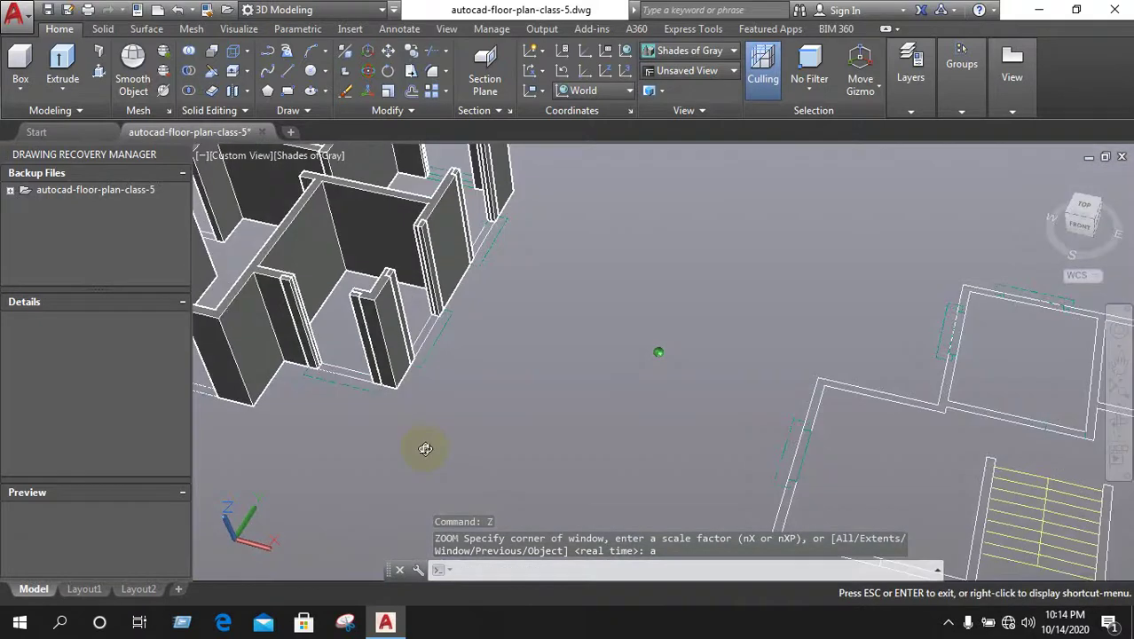
shift+middle_drag(411, 386, 323, 288)
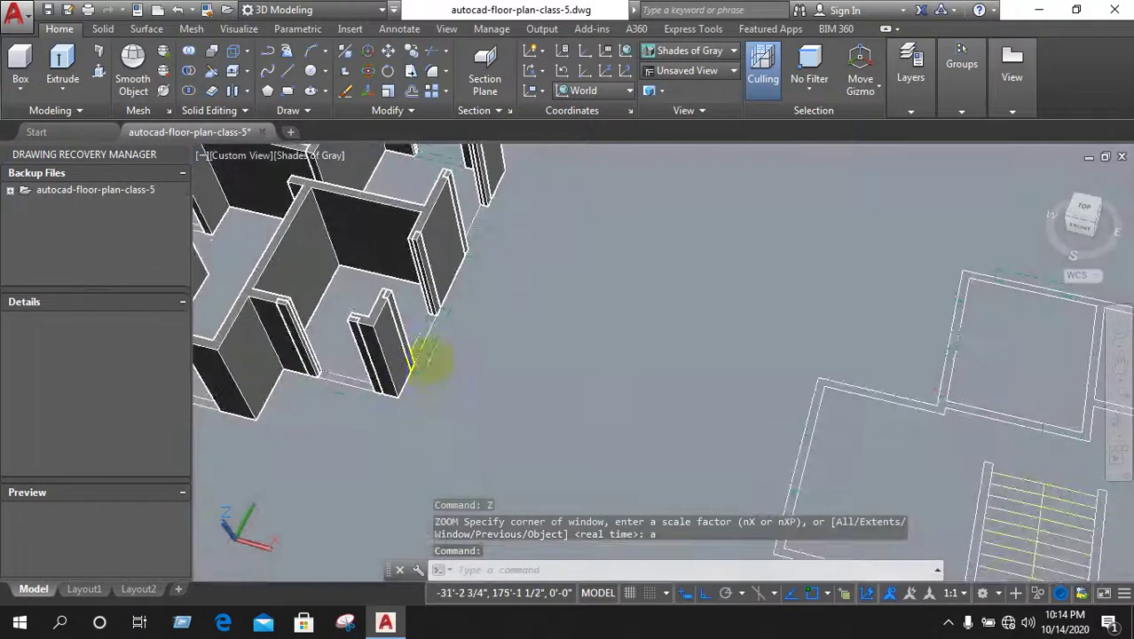
scroll(444, 386, up, 2)
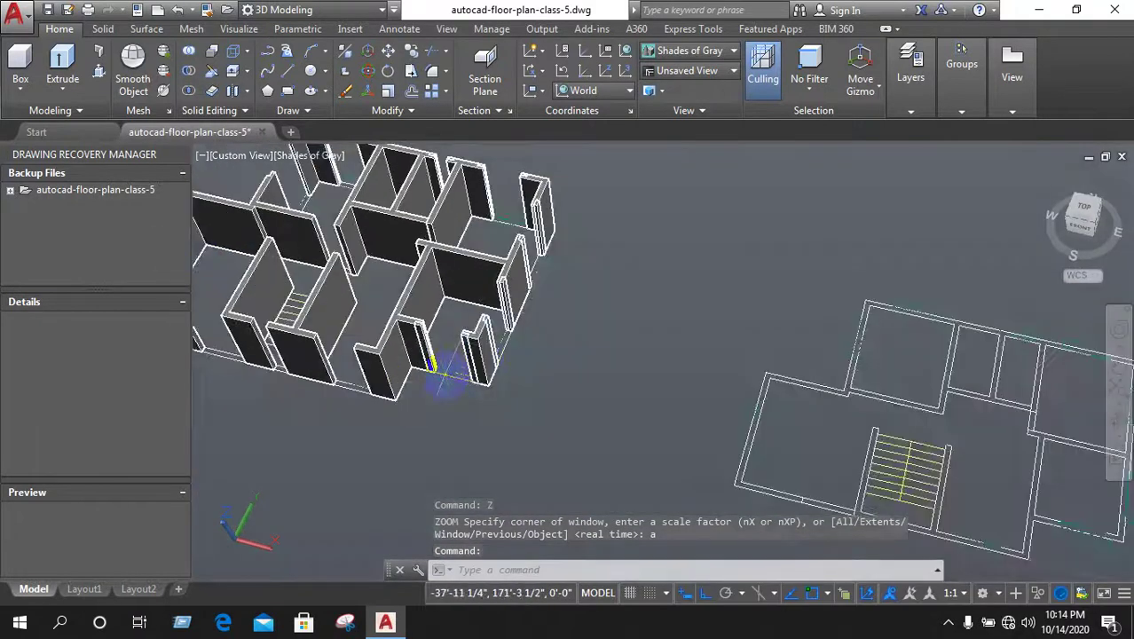
scroll(443, 377, up, 2)
Switch the wall model's visual style to Shaded
click(311, 156)
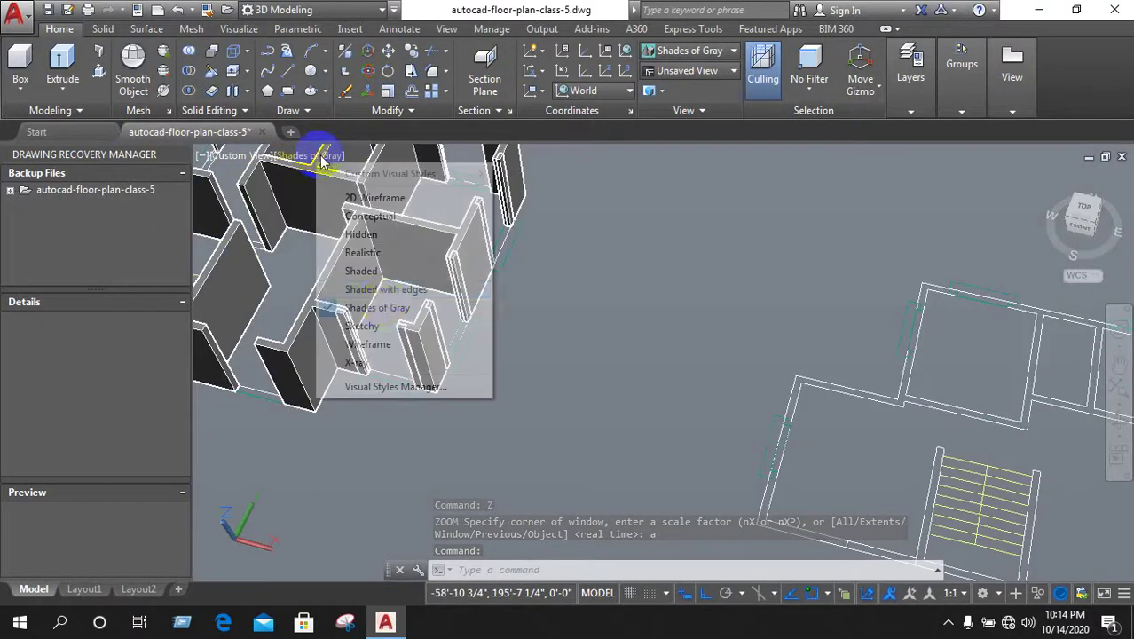
click(379, 278)
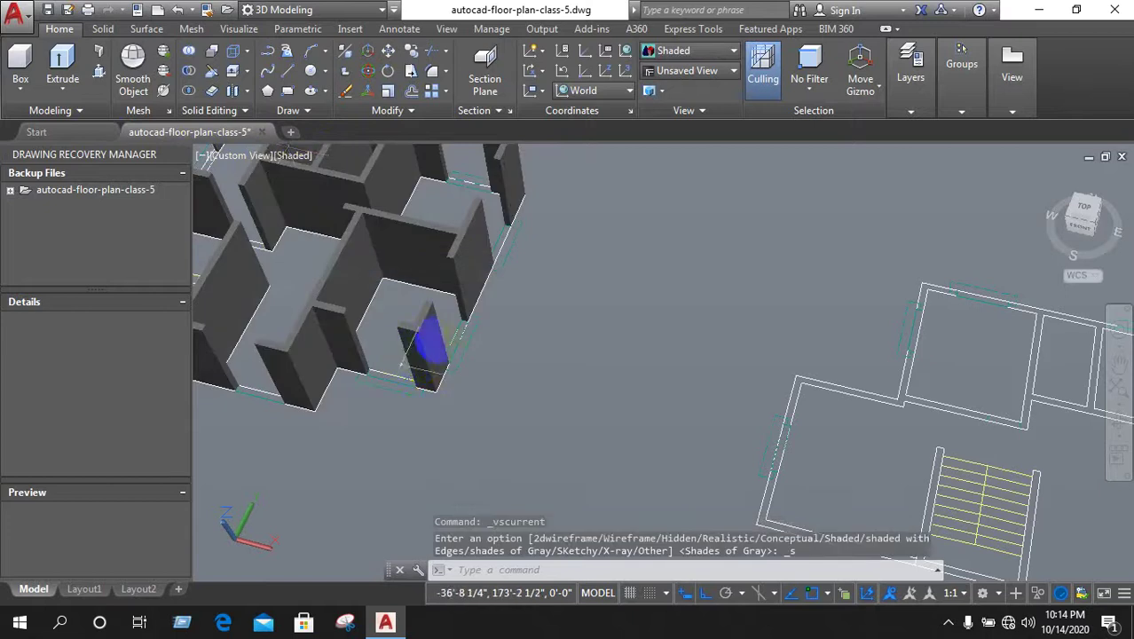
scroll(431, 346, down, 2)
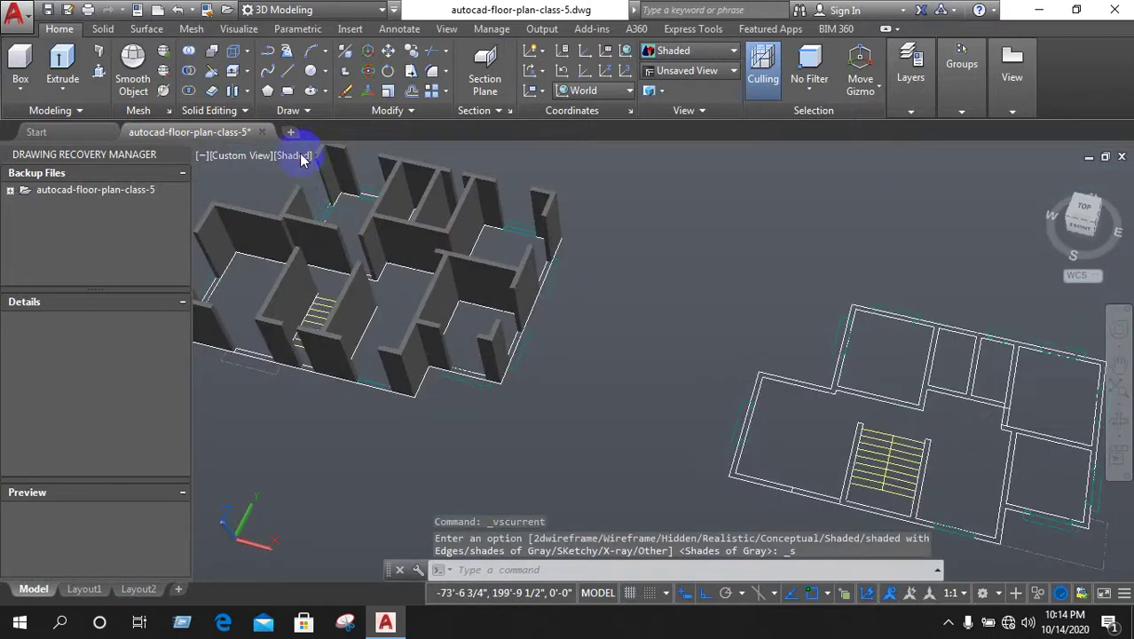
Change to Shaded with edges and orbit to a lower side angle
click(302, 157)
click(364, 289)
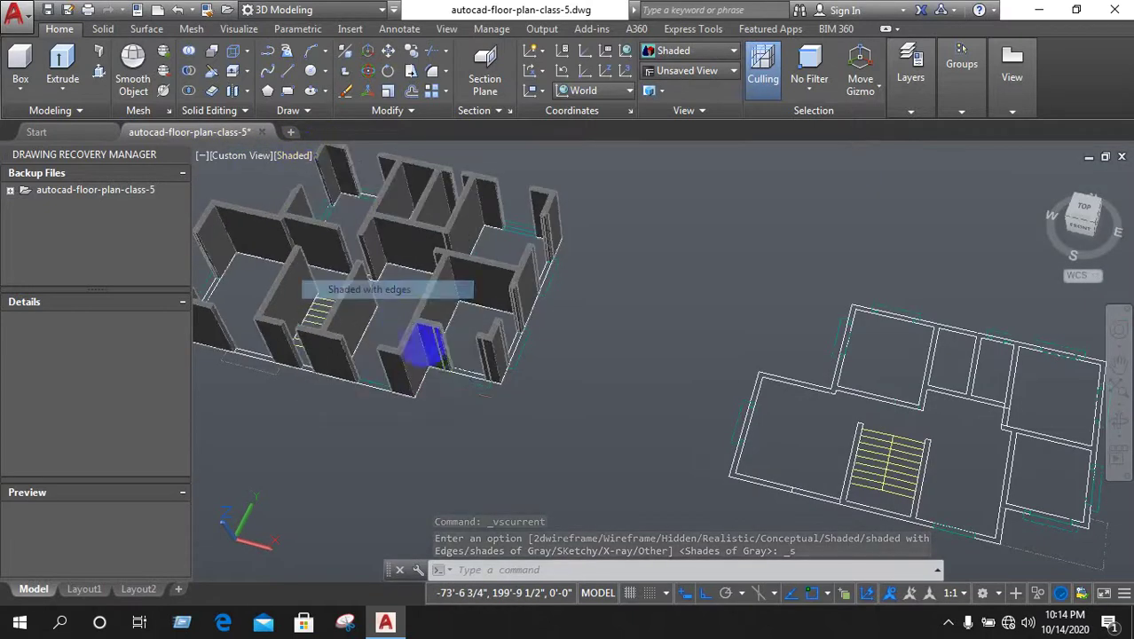
scroll(443, 382, up, 2)
scroll(426, 390, up, 2)
scroll(413, 391, up, 2)
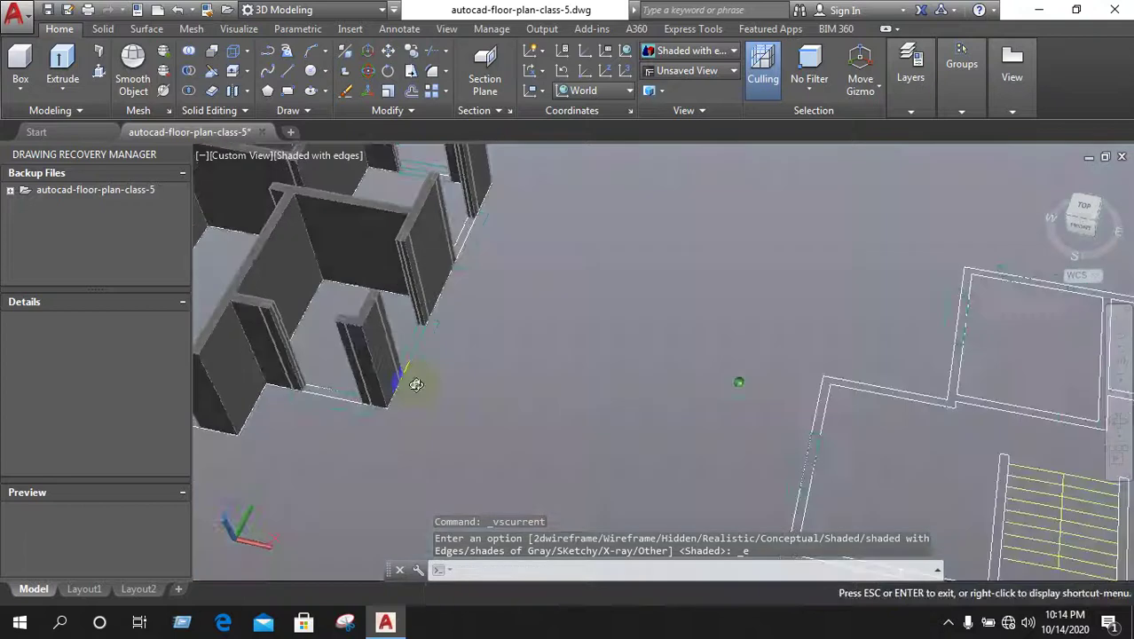
shift+middle_drag(416, 384, 438, 337)
scroll(382, 330, down, 3)
scroll(408, 451, up, 2)
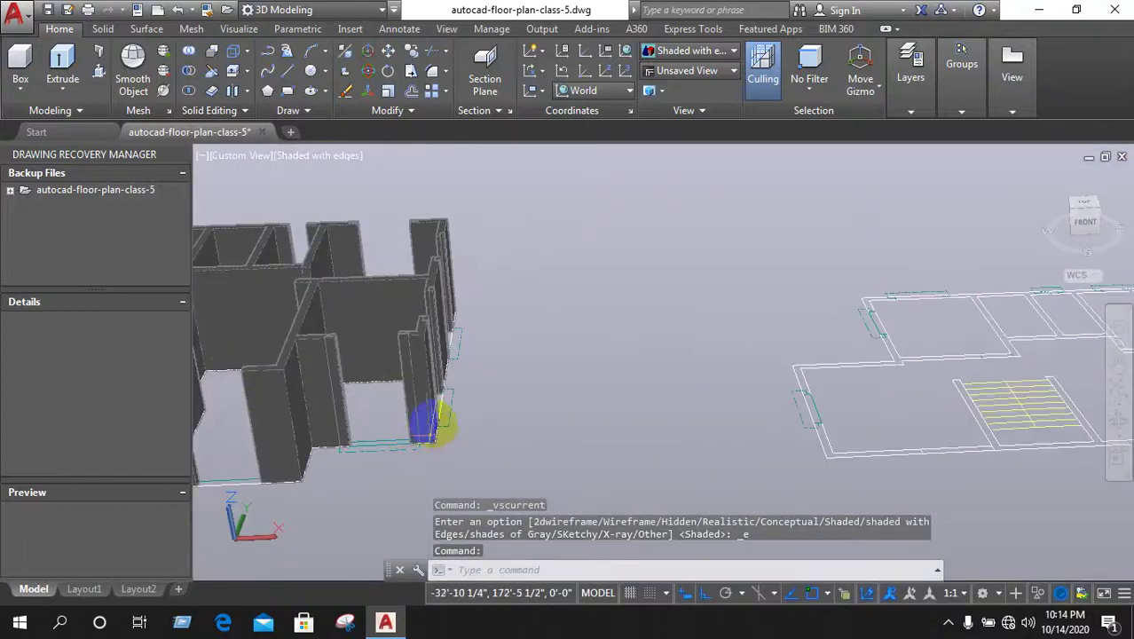
Return to Shades of Gray and orbit to view the model's right side
click(340, 157)
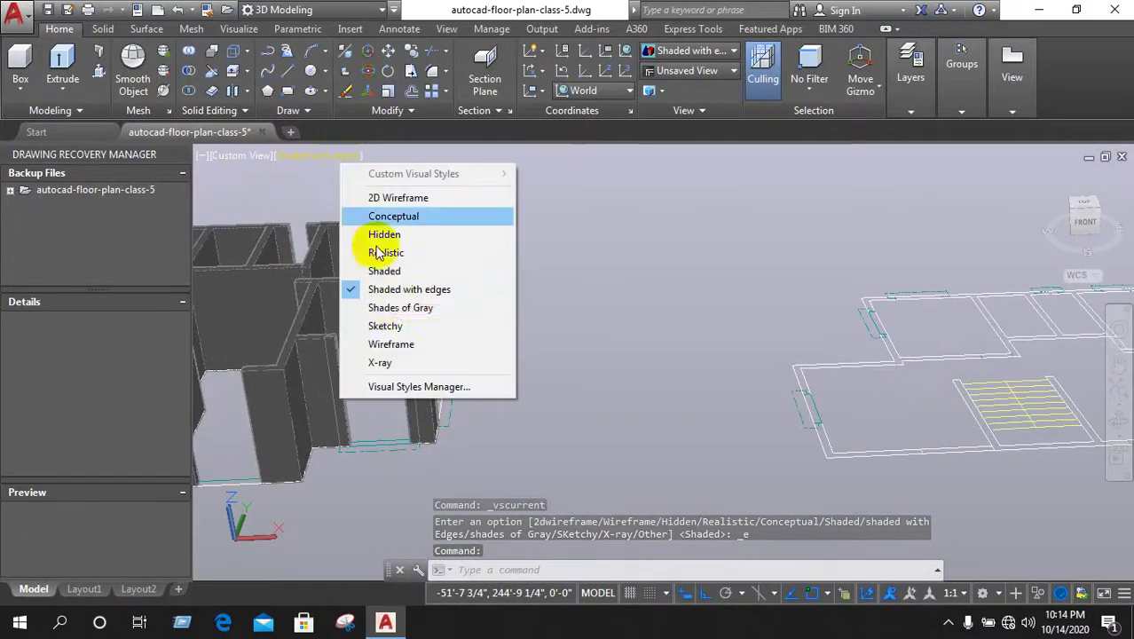
click(404, 308)
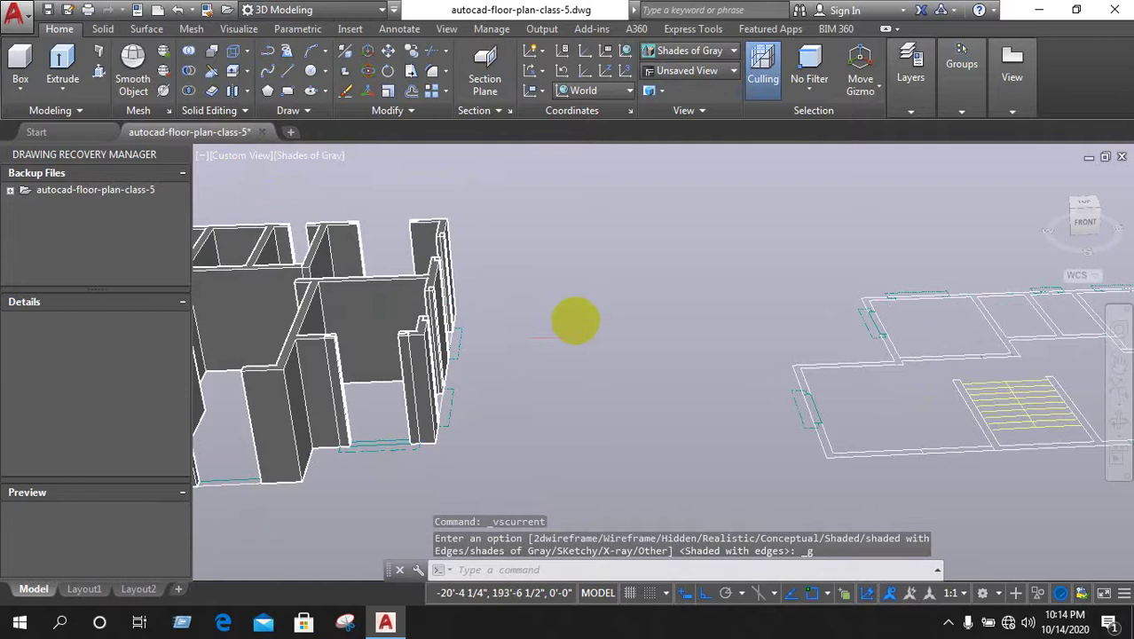
shift+middle_drag(575, 322, 579, 325)
mouse_move(431, 454)
shift+middle_down()
mouse_move(443, 456)
mouse_move(291, 473)
mouse_move(310, 465)
shift+middle_up()
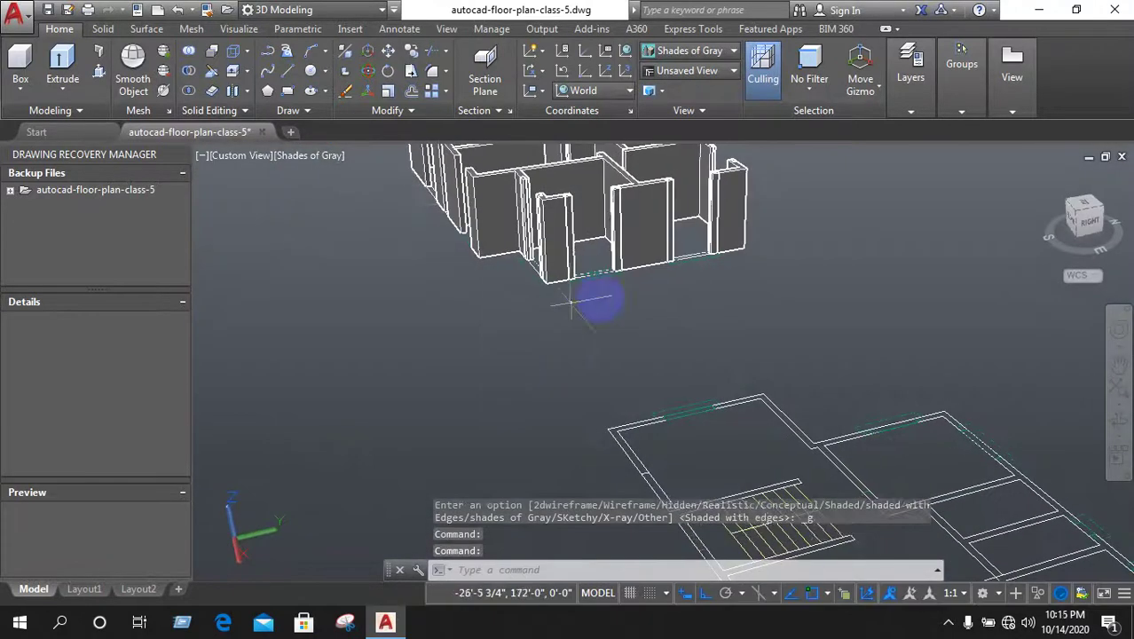
Zoom in and out on the grey-shaded wall model
scroll(597, 291, down, 3)
scroll(612, 300, up, 3)
scroll(600, 252, up, 2)
scroll(600, 252, down, 3)
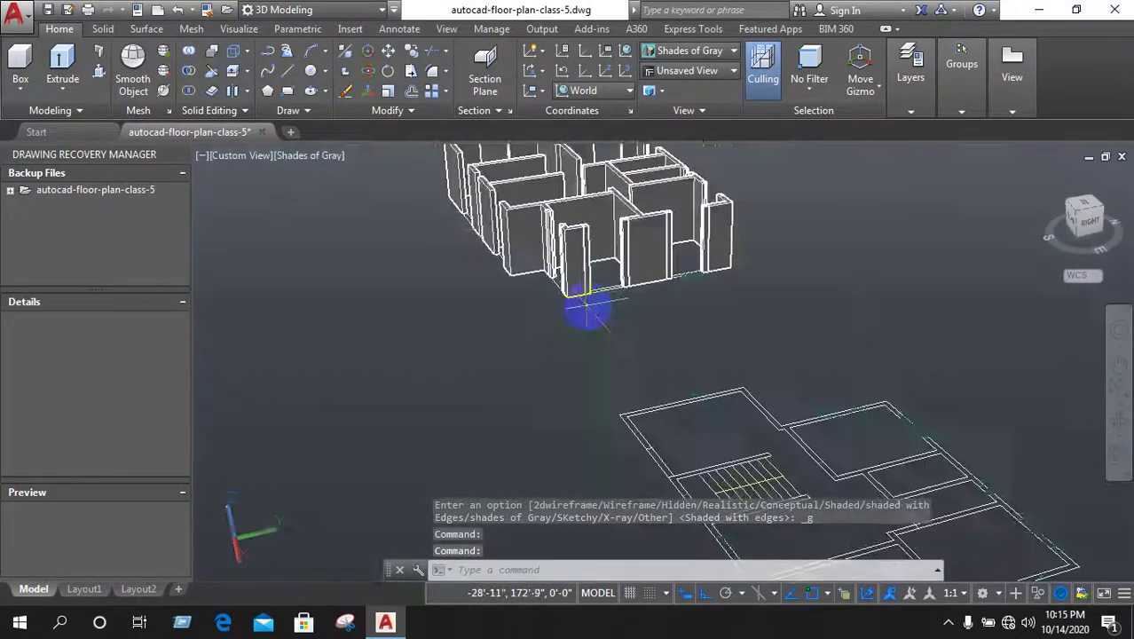
scroll(587, 314, down, 2)
scroll(597, 243, up, 2)
scroll(622, 222, up, 1)
scroll(639, 213, up, 3)
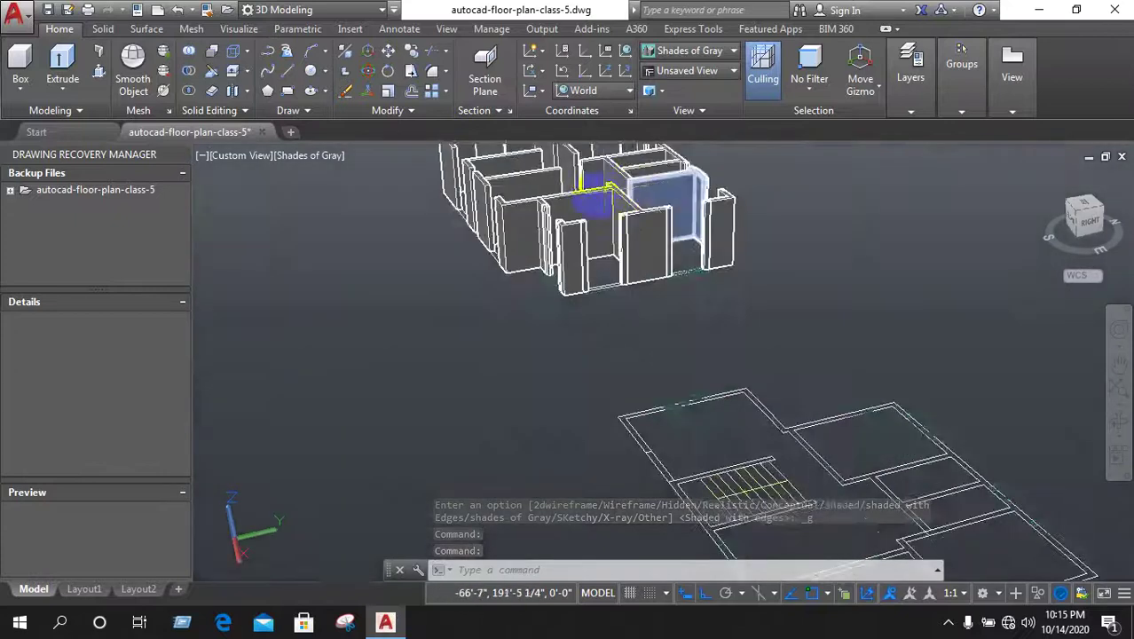
scroll(593, 197, up, 3)
Run VS, then pan the walls up to fill the viewport
text(vs)
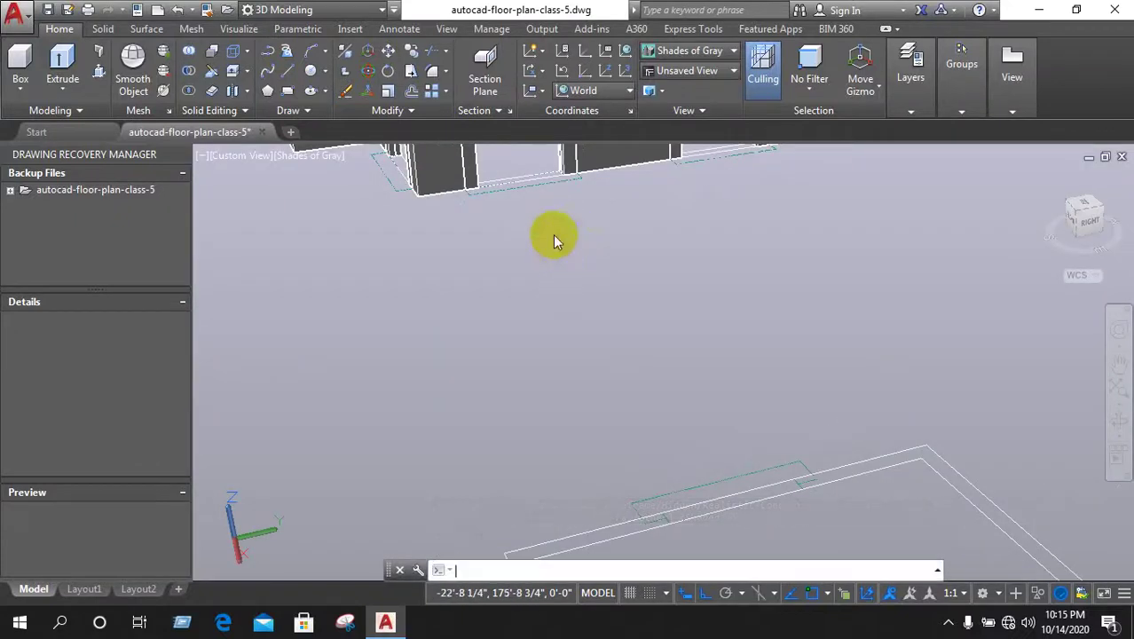
key(Return)
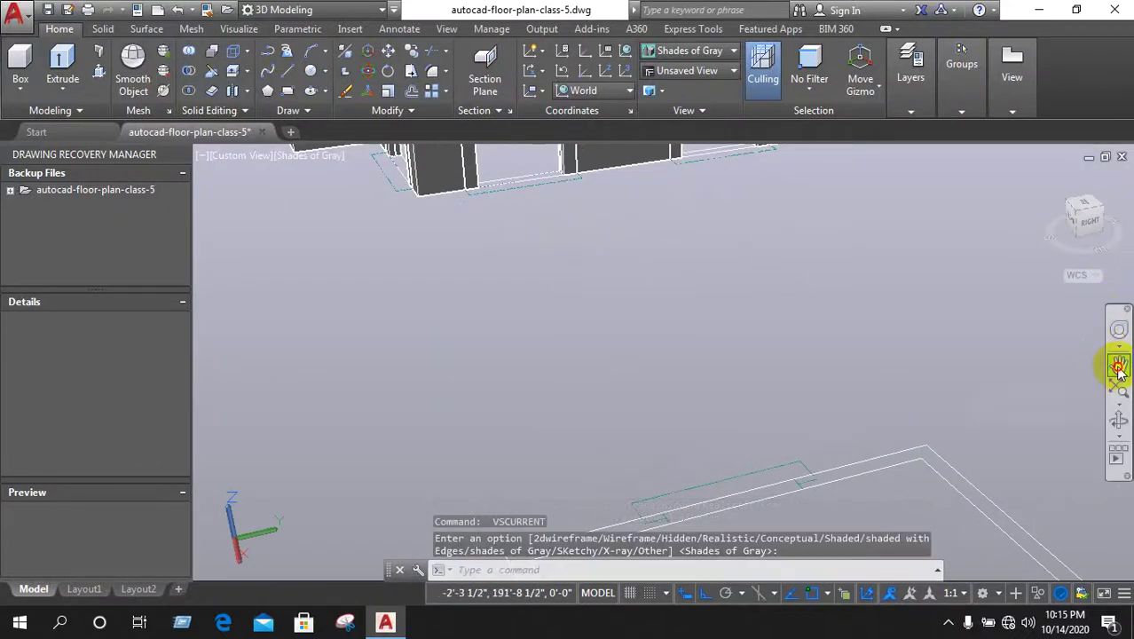
click(1118, 366)
drag(602, 193, 641, 536)
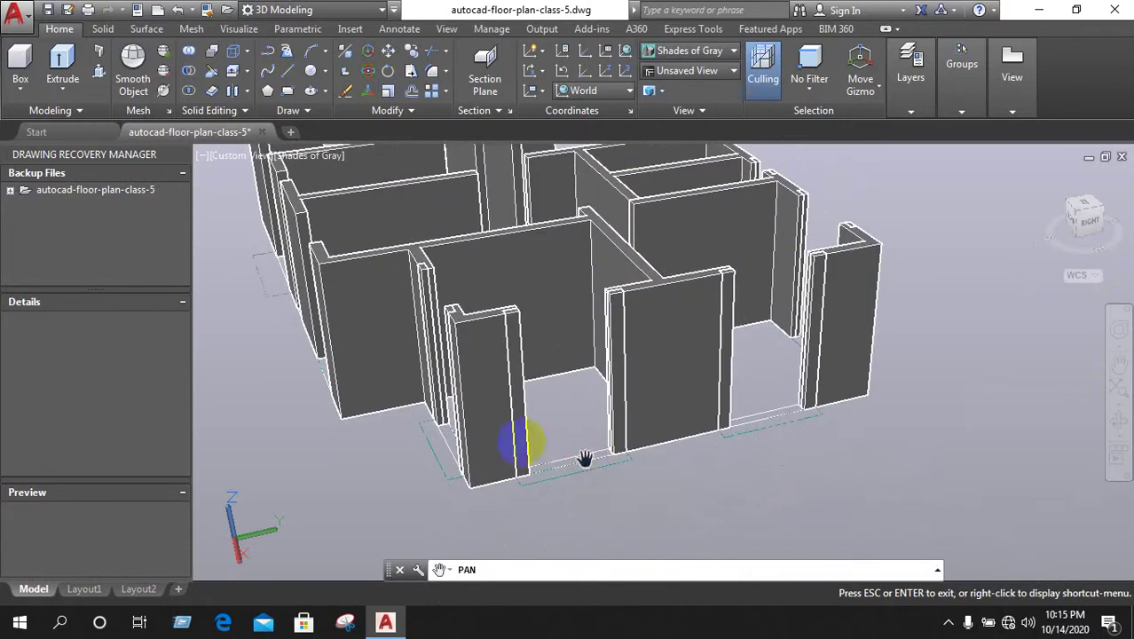
Start a Presspull on the bounded strip across the front doorway
click(98, 73)
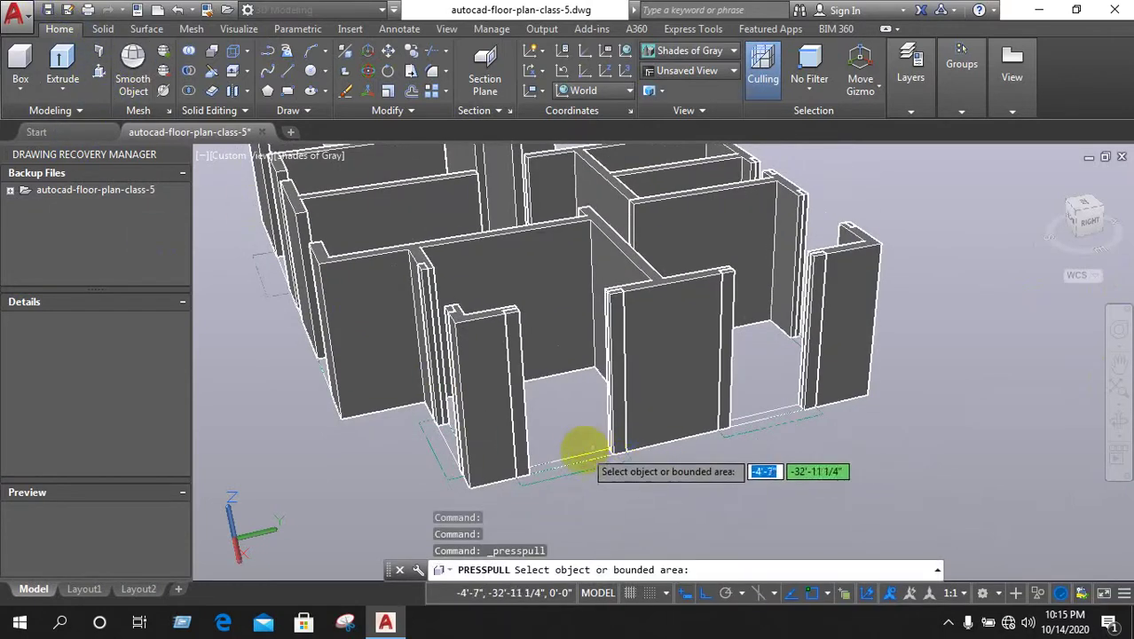
scroll(576, 466, up, 2)
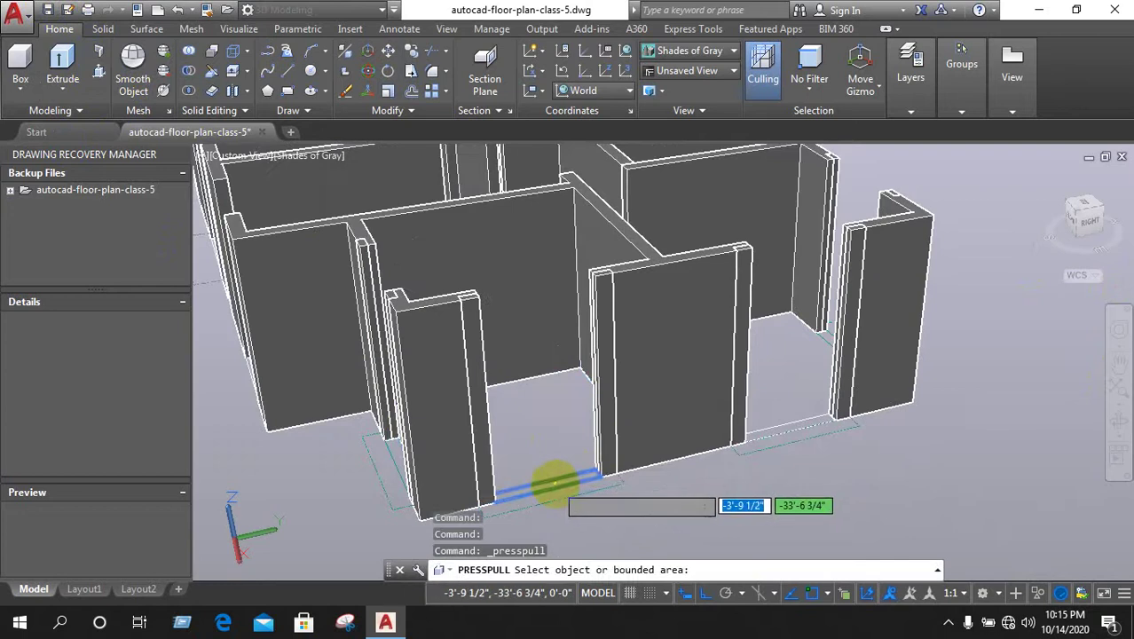
click(546, 484)
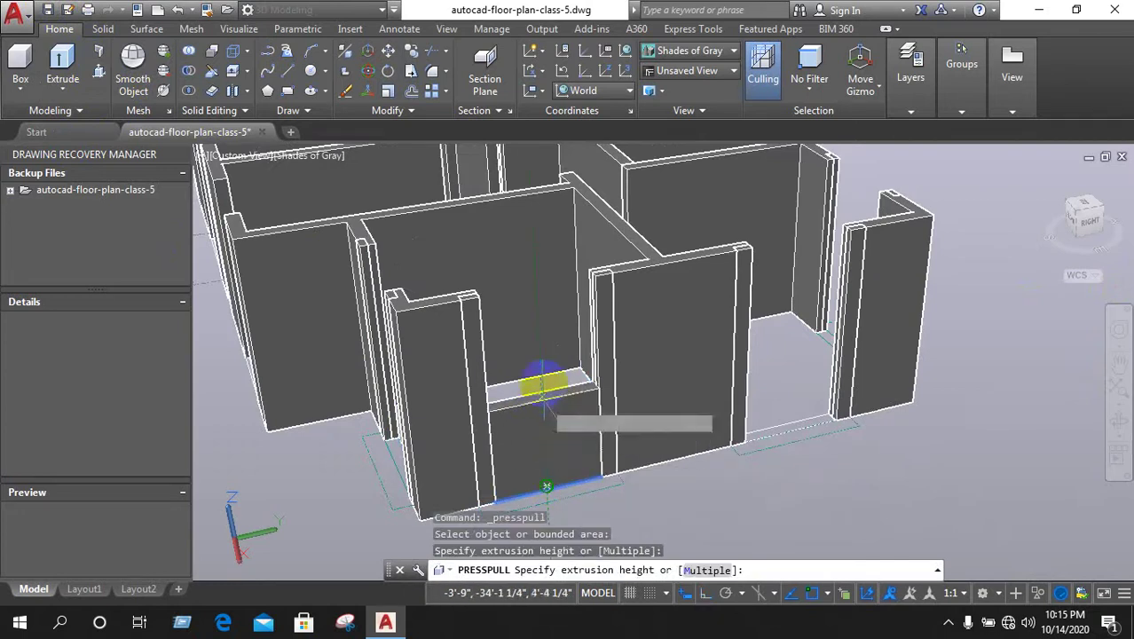
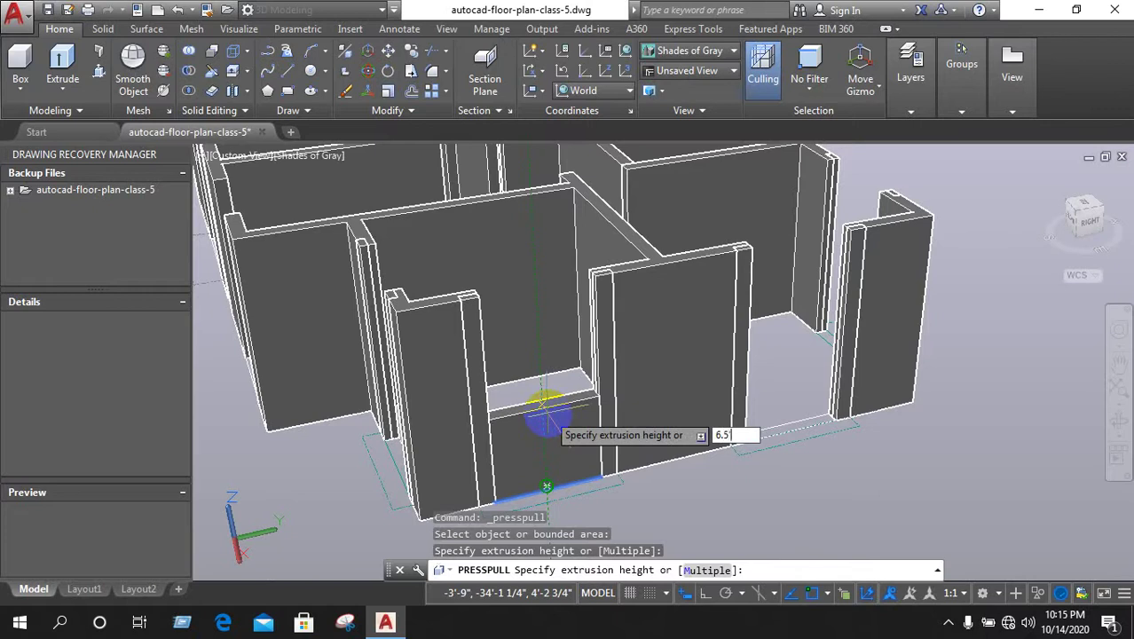
Raise the floor-level area in the front wall gap to 6.5'
key(Return)
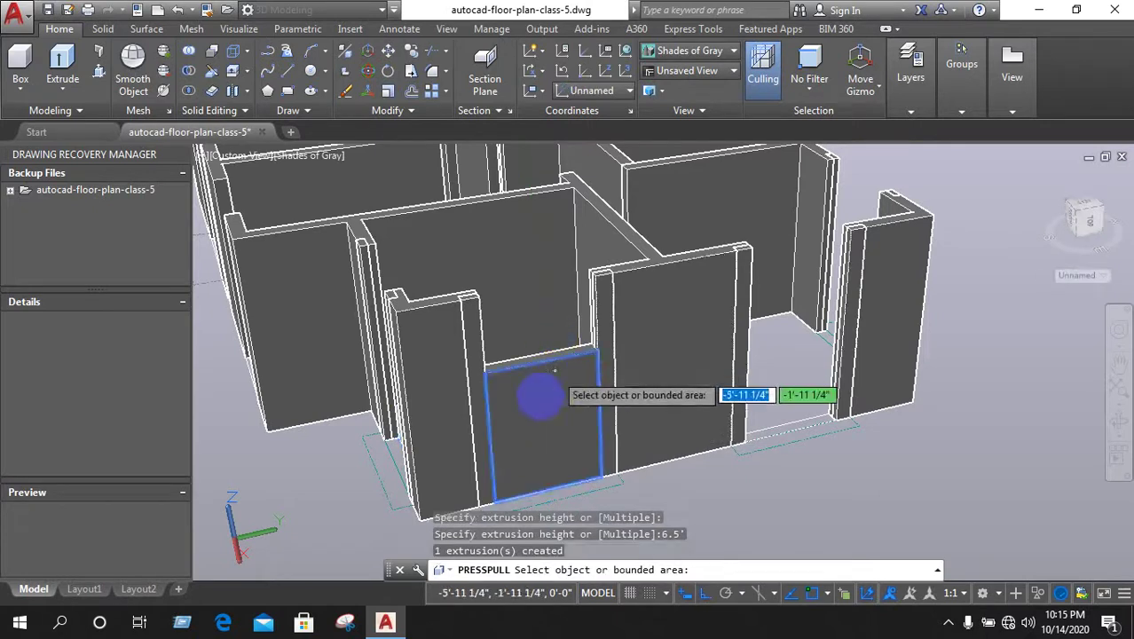
scroll(532, 398, down, 3)
scroll(692, 343, up, 2)
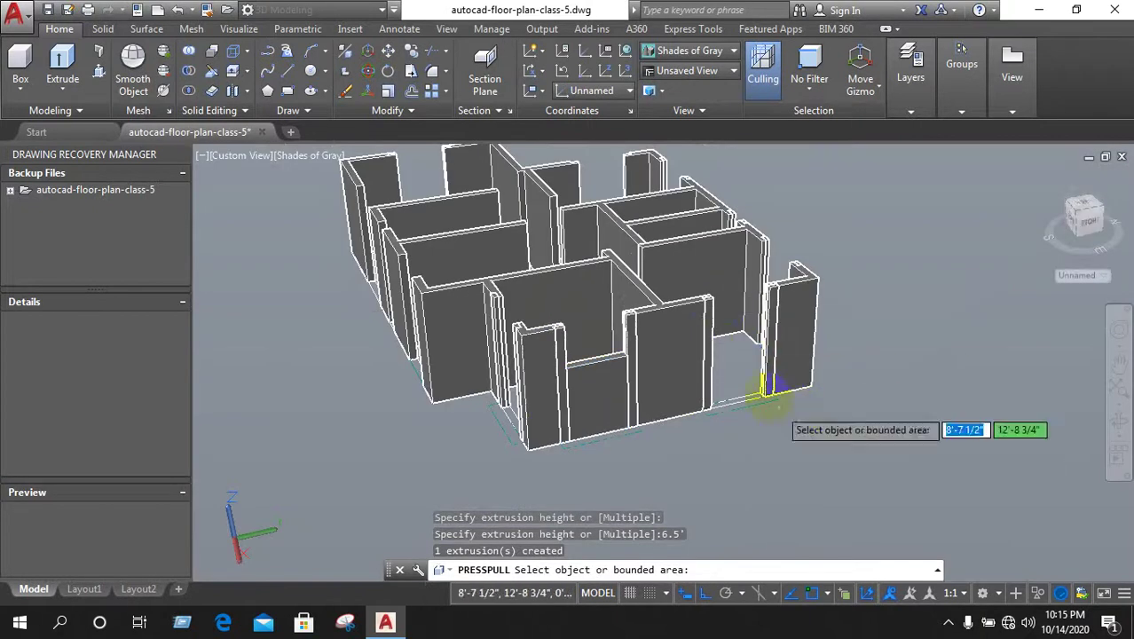
scroll(742, 404, up, 2)
scroll(792, 426, up, 1)
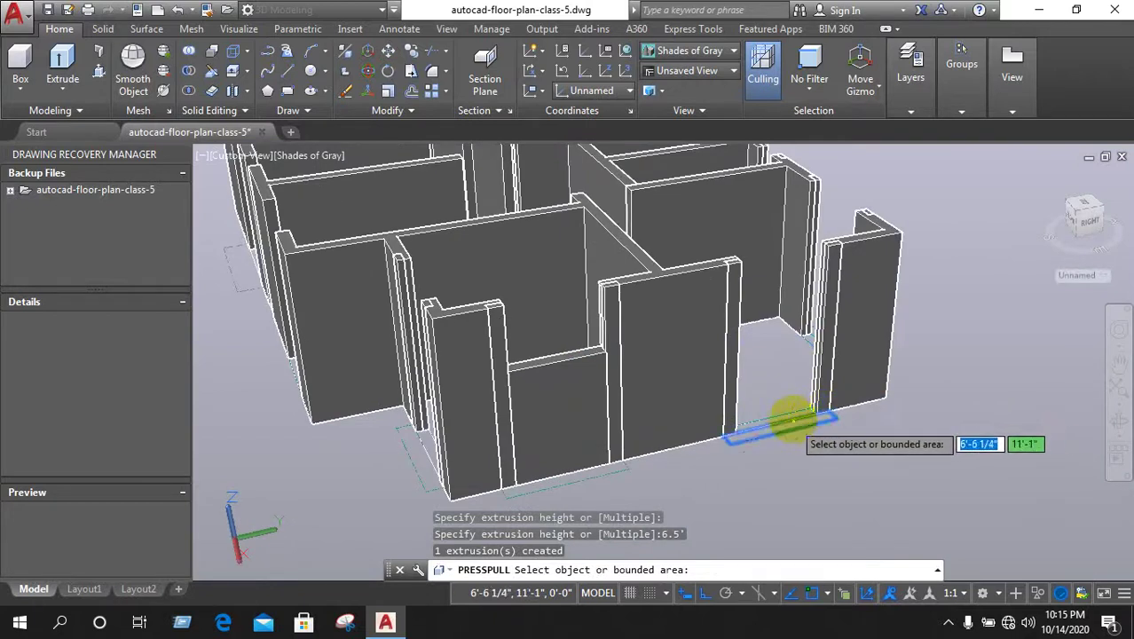
Pull up the wall-base area in the right gap into a wall piece
click(787, 419)
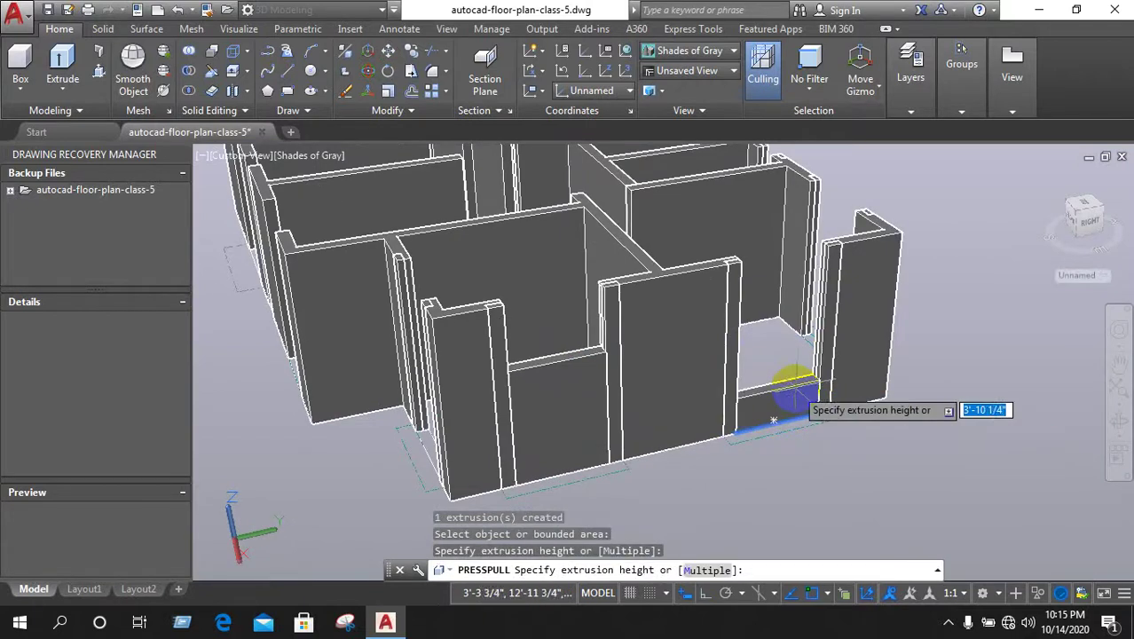
click(793, 392)
scroll(798, 399, down, 3)
mouse_move(519, 380)
middle_down()
mouse_move(529, 476)
mouse_move(620, 458)
middle_up()
key(Escape)
Pan around the front walls and cancel a stray empty selection box
middle_drag(600, 496, 688, 479)
scroll(735, 415, up, 3)
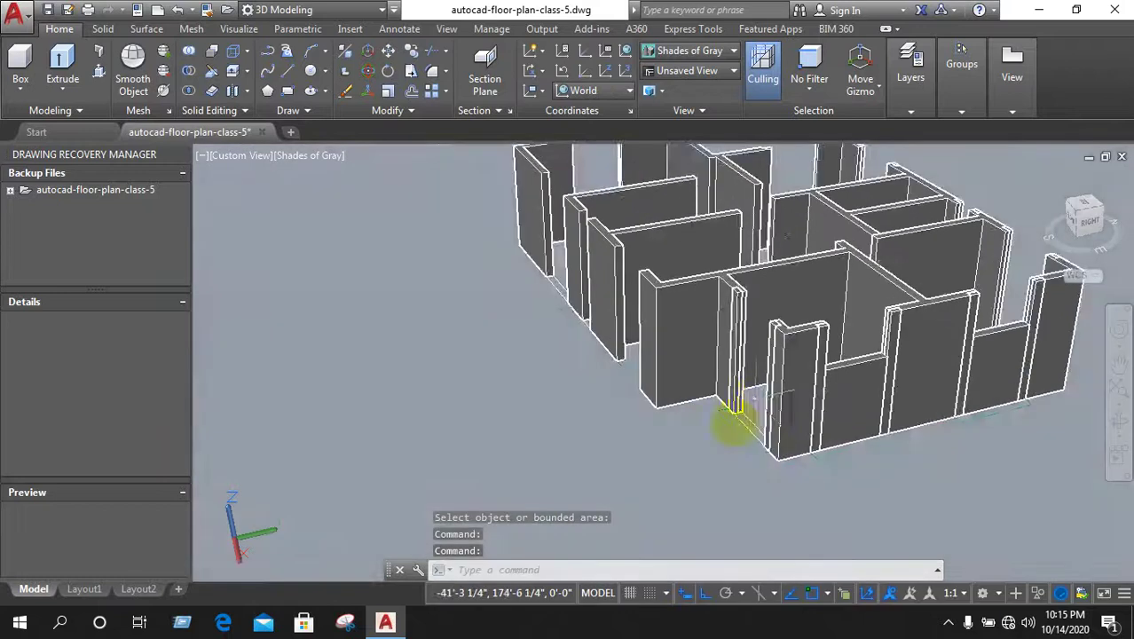
scroll(754, 426, up, 2)
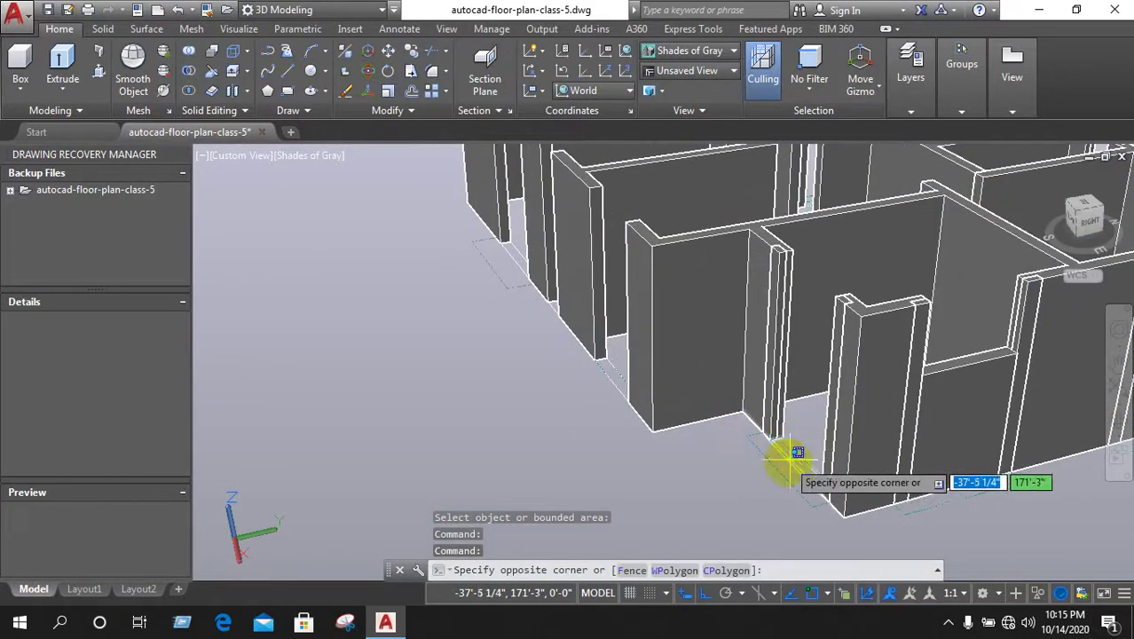
scroll(798, 453, down, 3)
scroll(772, 456, down, 2)
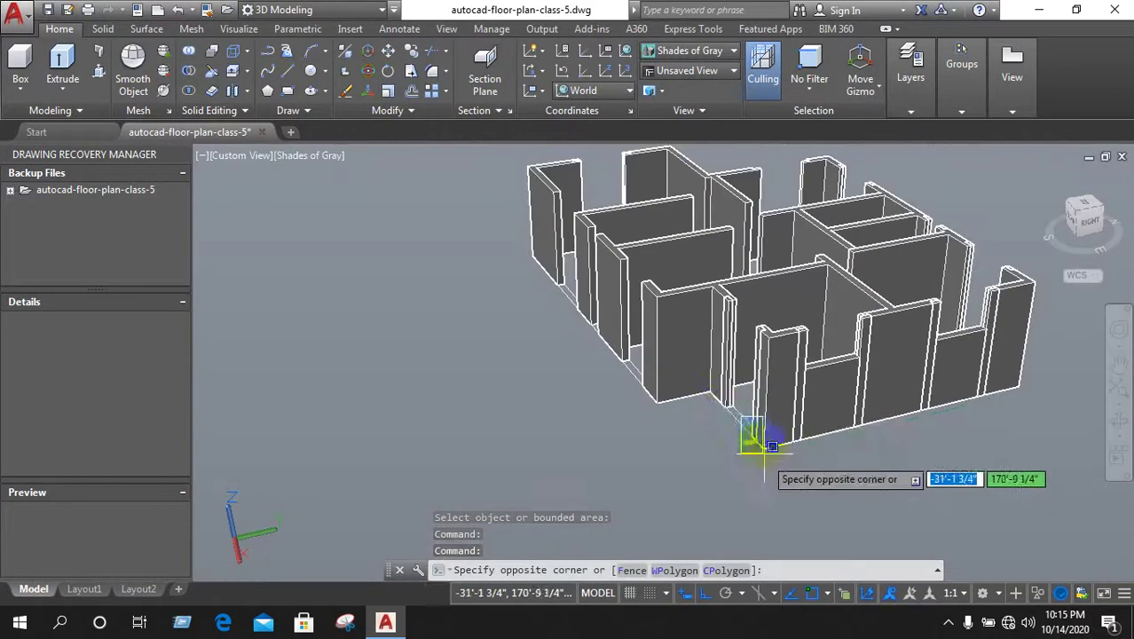
click(636, 458)
click(462, 405)
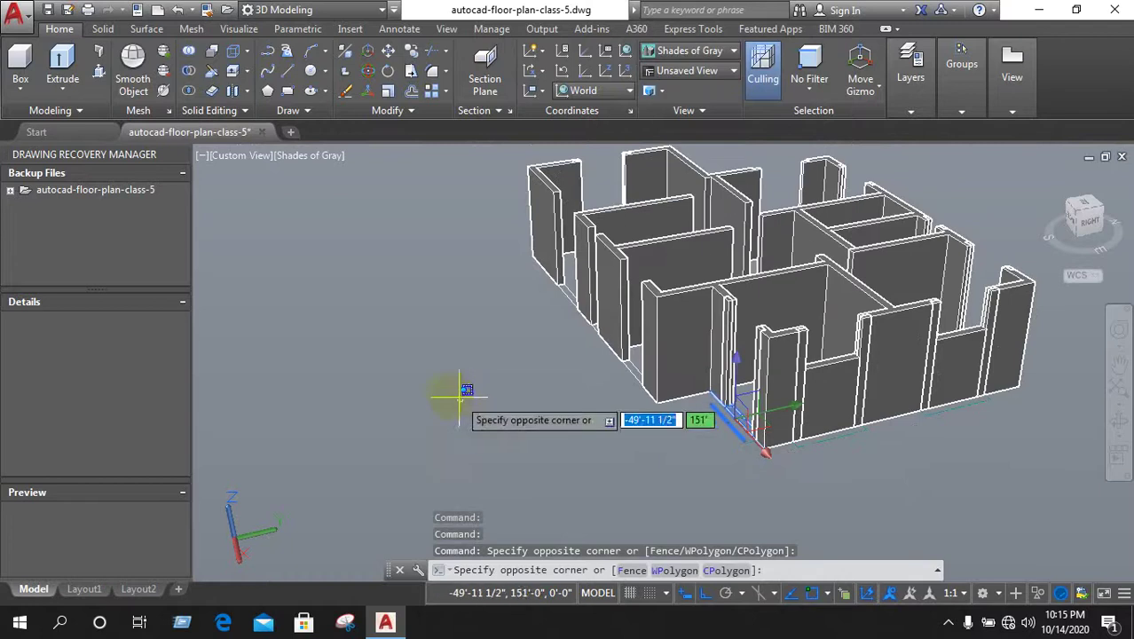
click(393, 342)
key(Escape)
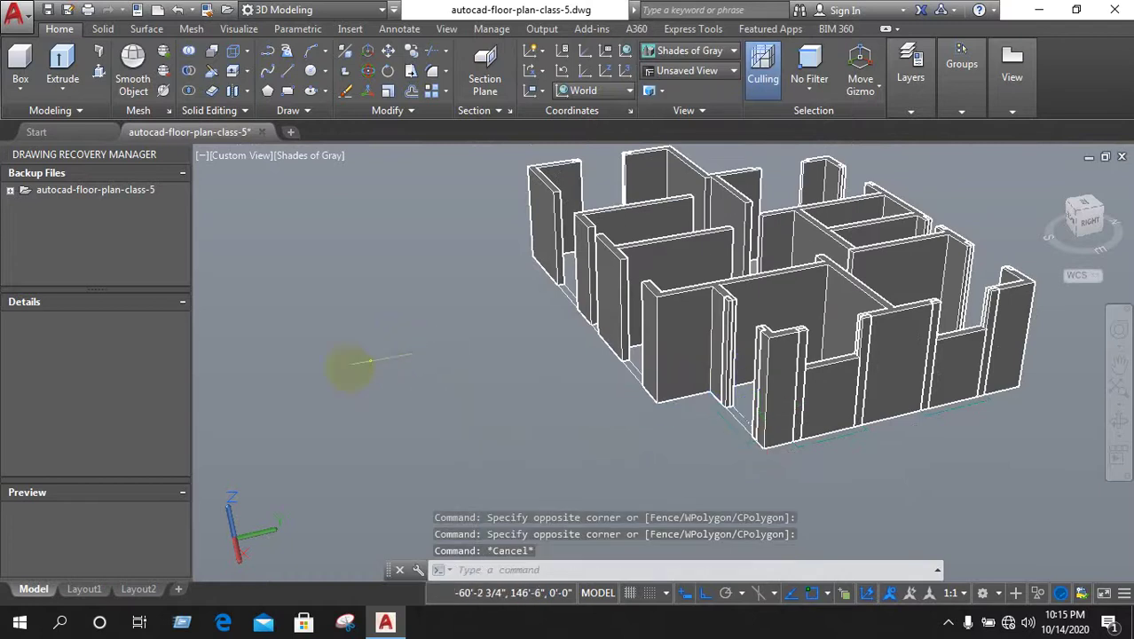
scroll(369, 360, down, 3)
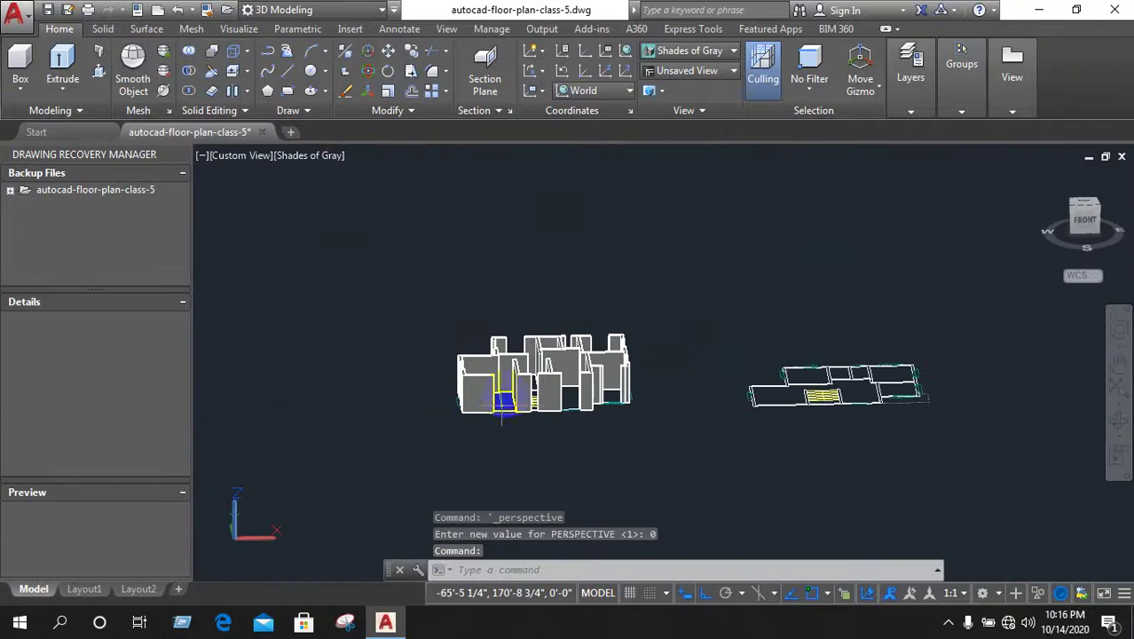
Press-pull a low sill block at the base of the first front window opening
scroll(507, 432, up, 3)
scroll(511, 417, up, 3)
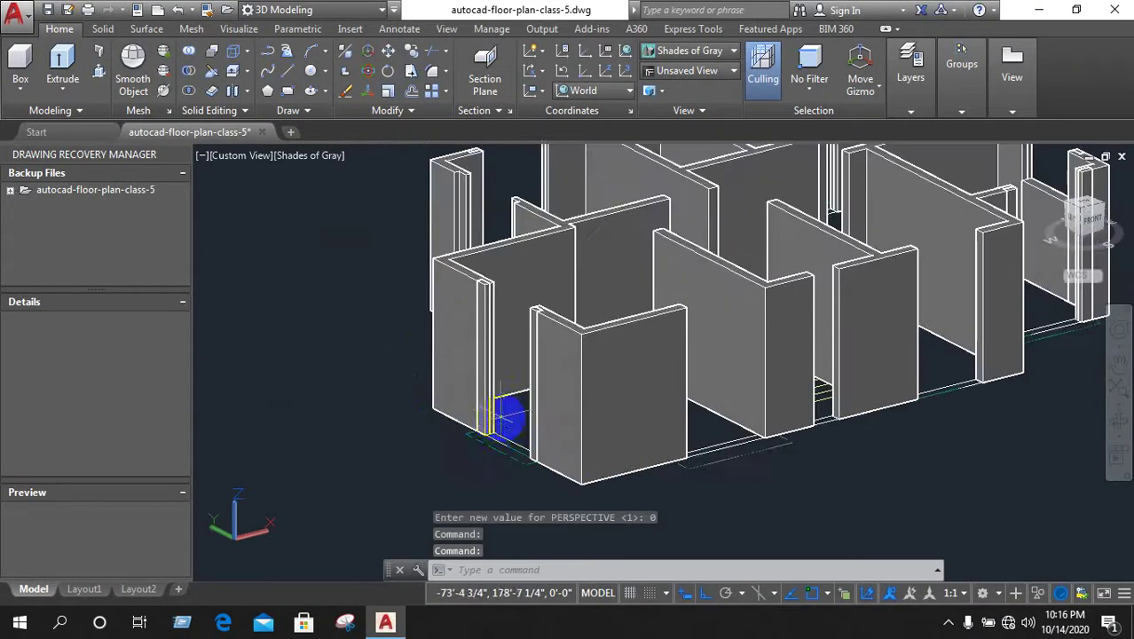
scroll(497, 434, up, 3)
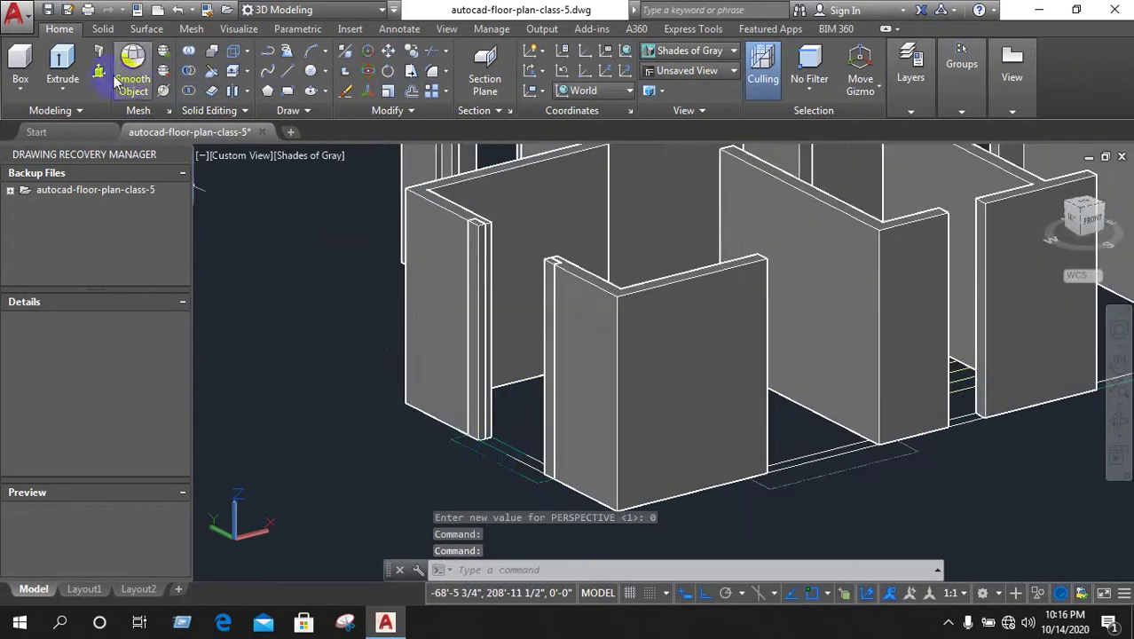
key(ctrl+shift+e)
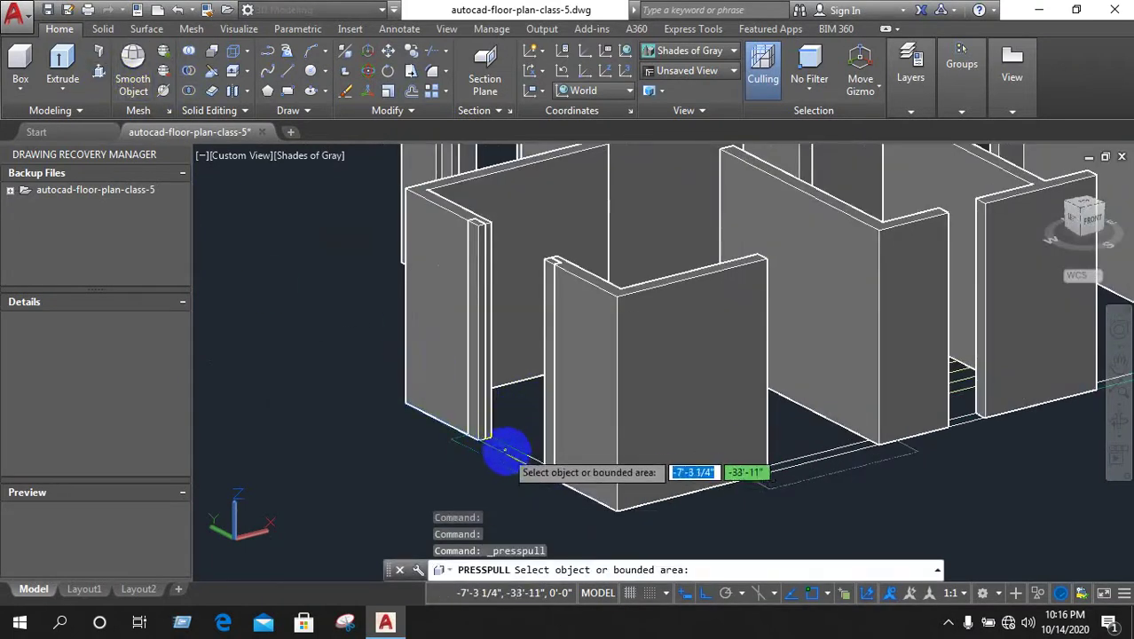
click(513, 451)
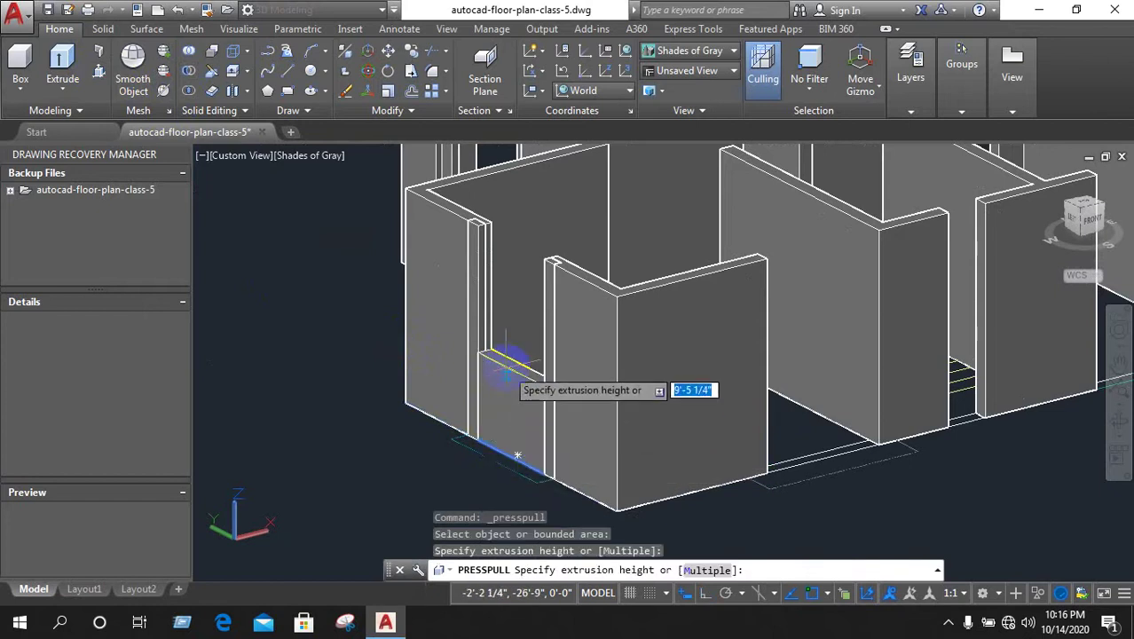
click(492, 406)
scroll(809, 450, down, 3)
scroll(701, 414, up, 3)
scroll(711, 445, up, 3)
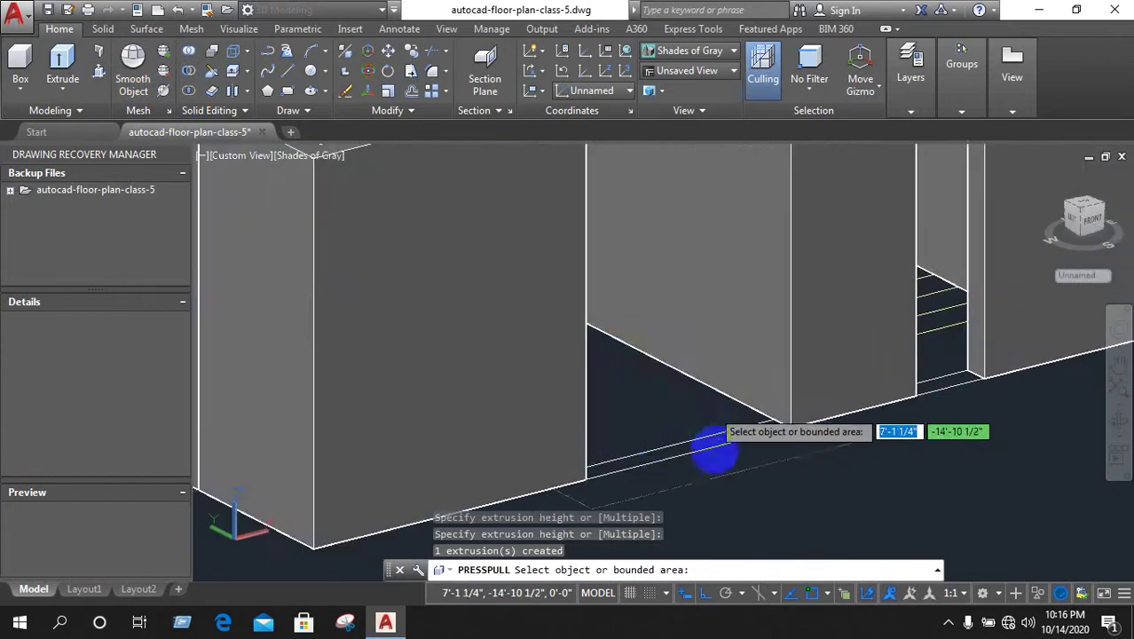
scroll(698, 489, up, 3)
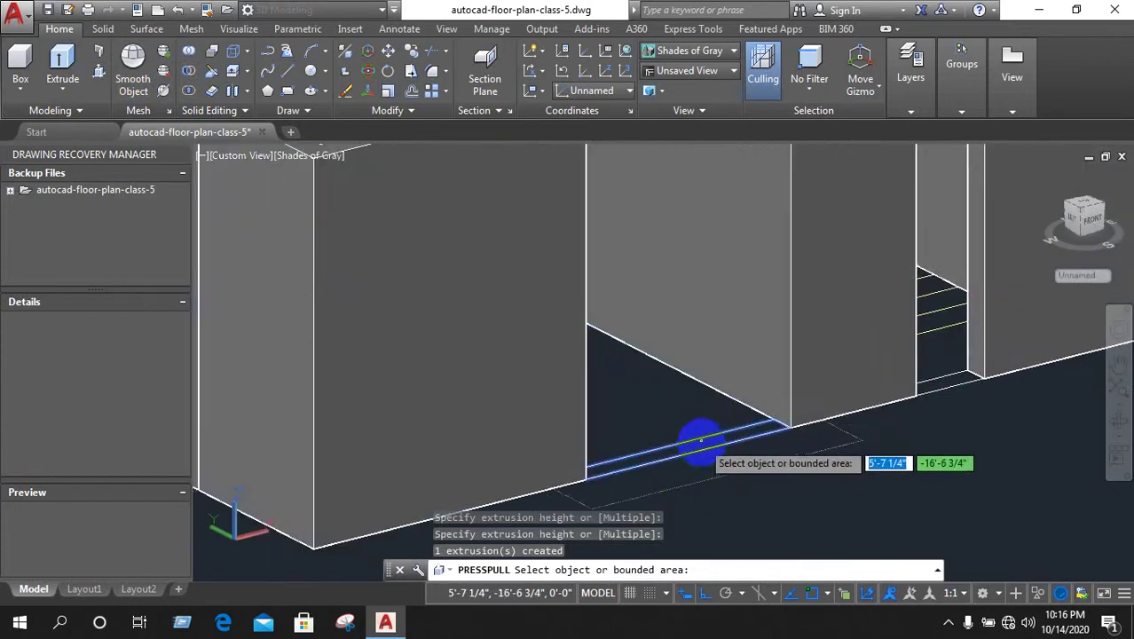
scroll(611, 448, down, 5)
scroll(679, 453, down, 1)
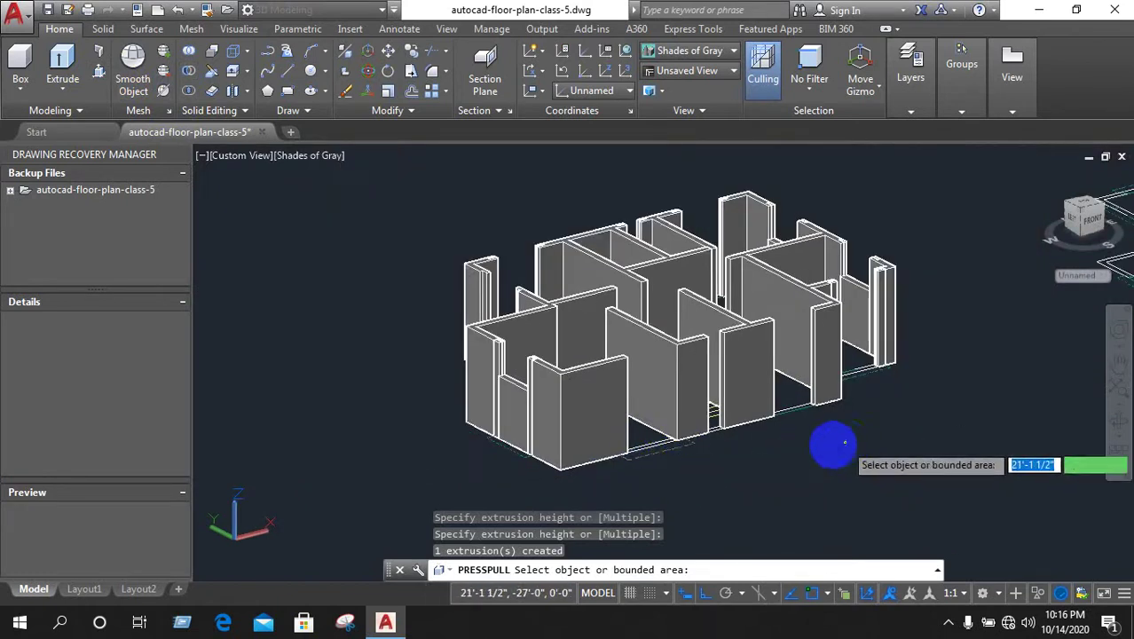
Pan over and press-pull a sill block in the second window opening
middle_click(817, 458)
mouse_move(817, 458)
middle_down()
mouse_move(658, 469)
mouse_move(577, 490)
middle_up()
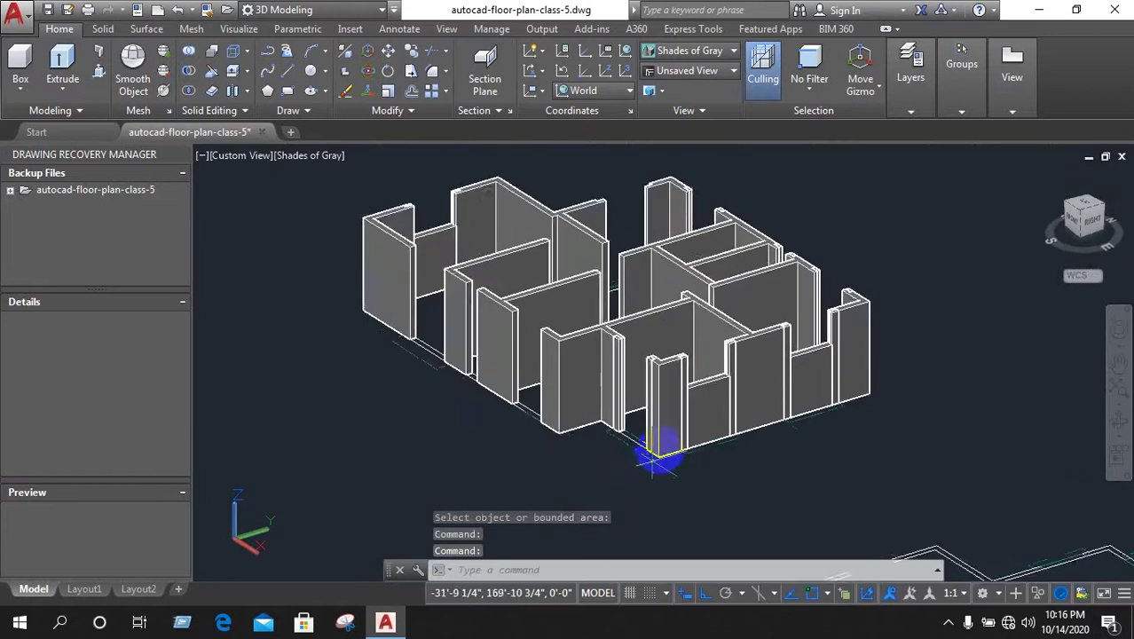
scroll(627, 432, up, 5)
scroll(627, 432, up, 3)
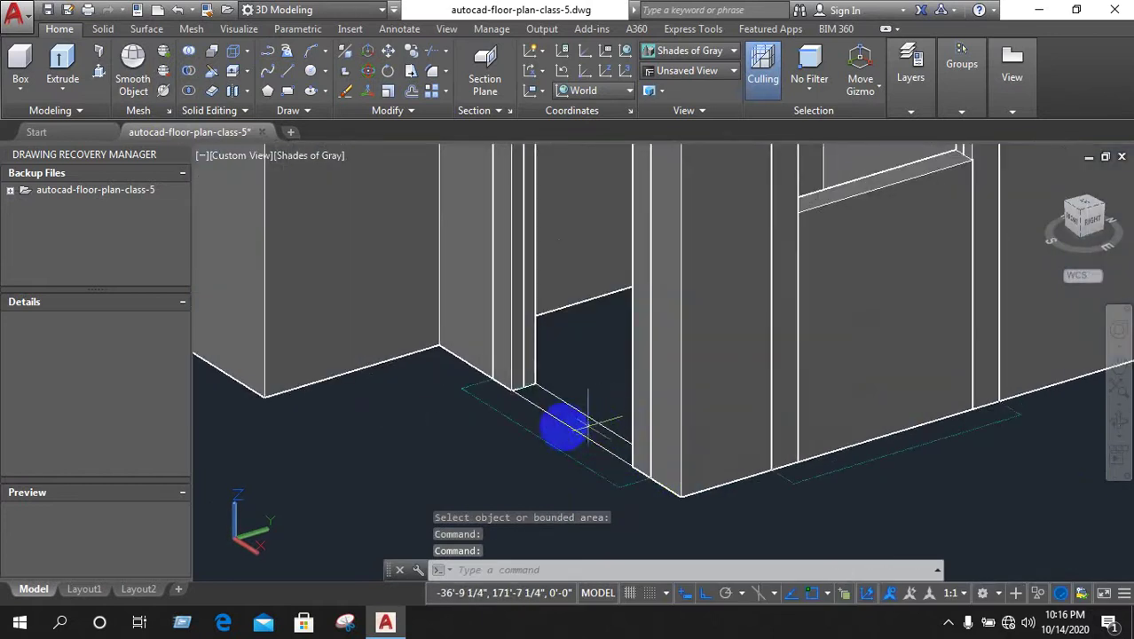
key(ctrl+shift+e)
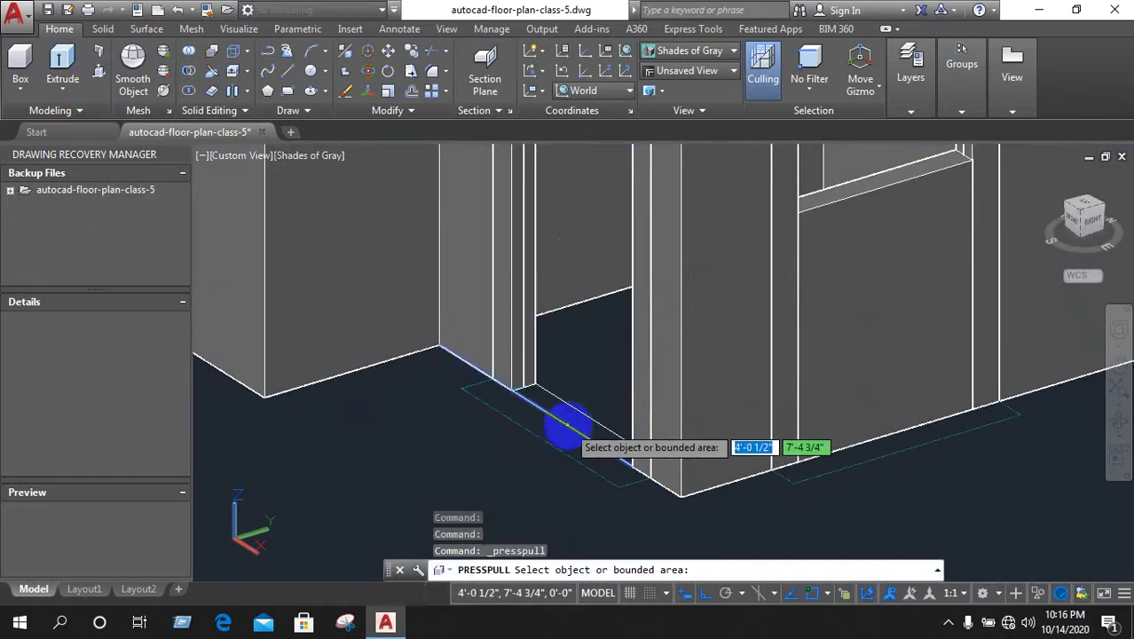
click(578, 413)
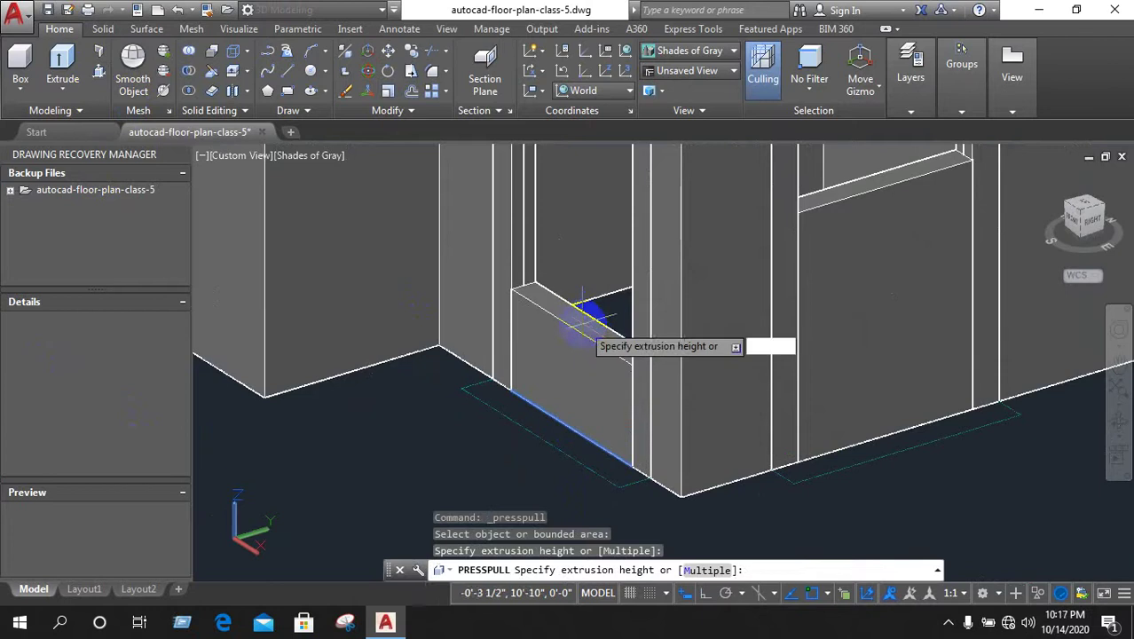
click(507, 405)
scroll(507, 405, down, 5)
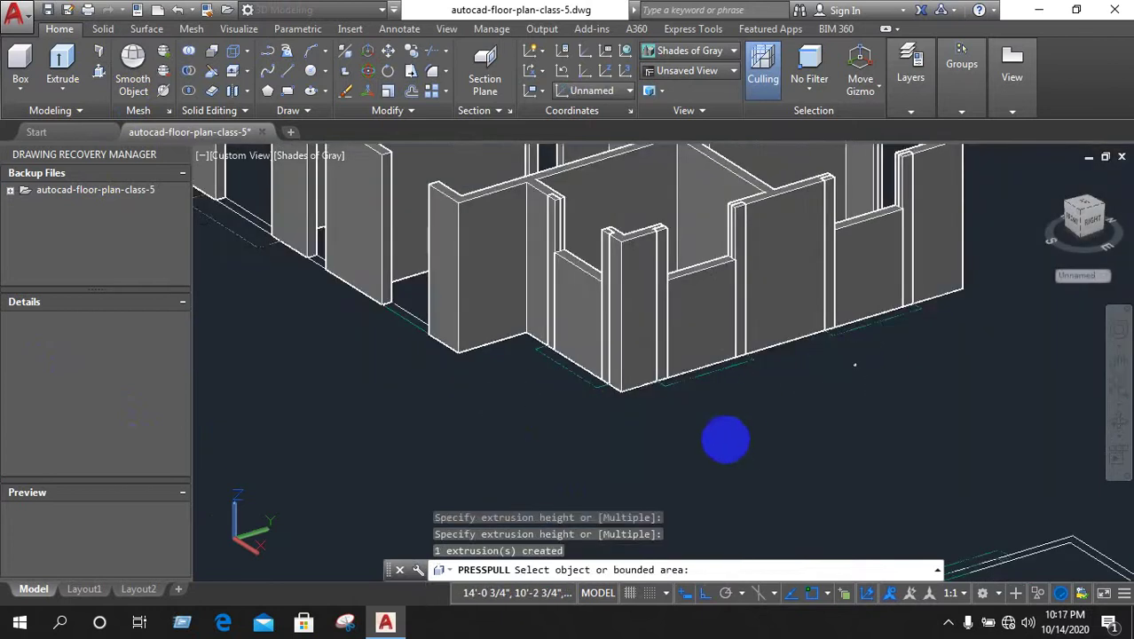
key(Escape)
scroll(835, 362, down, 2)
scroll(852, 347, down, 2)
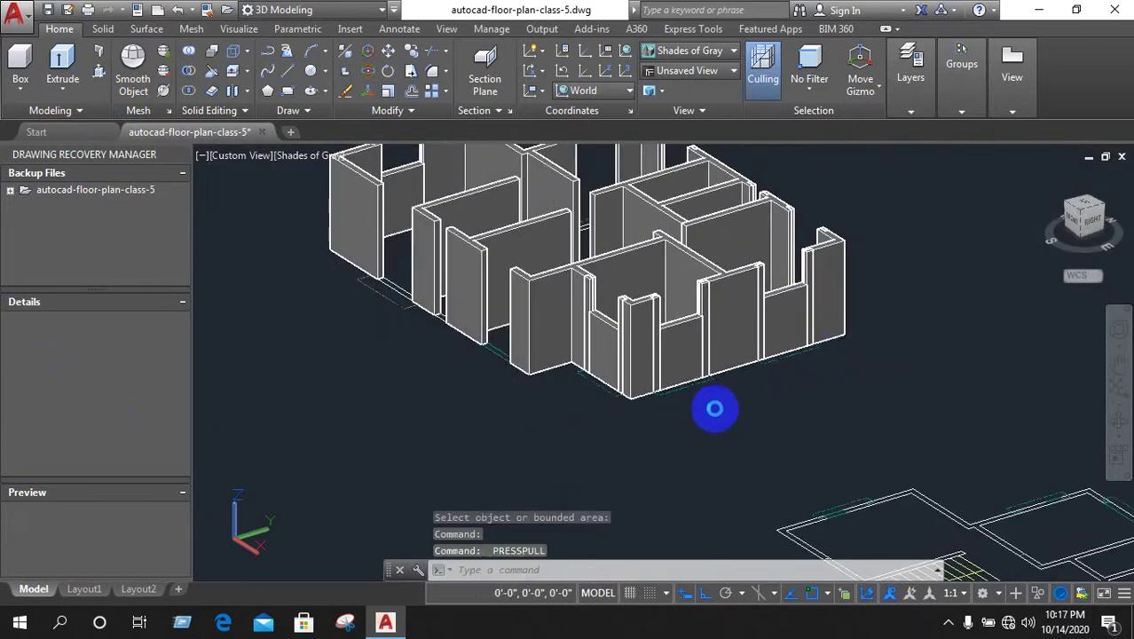
Restart PressPull and pan the model toward the remaining openings
key(Return)
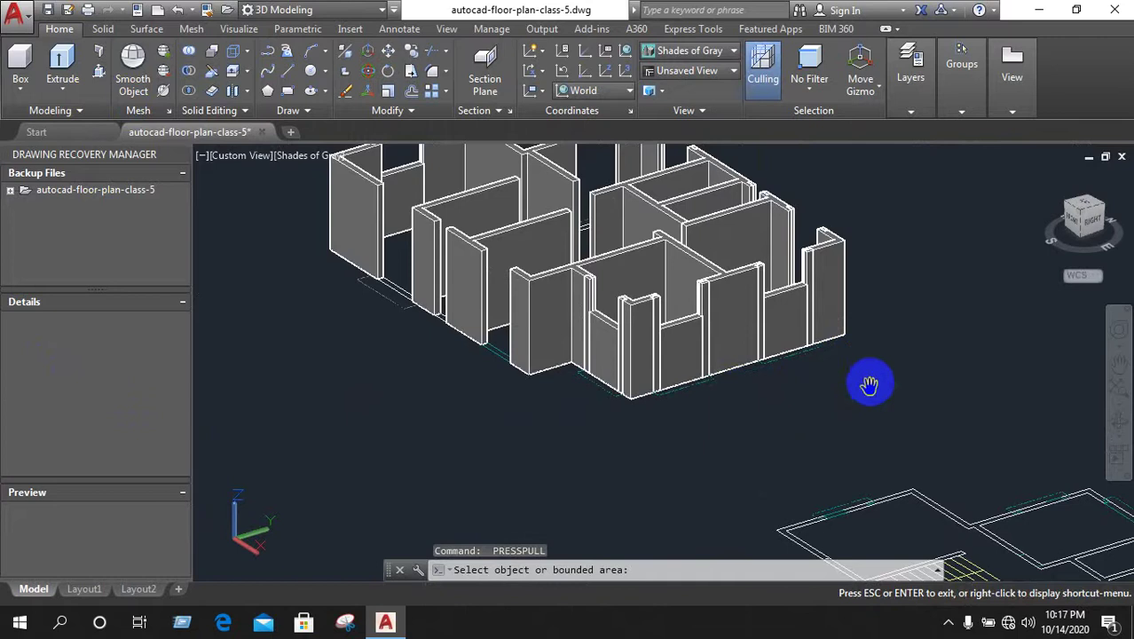
middle_drag(869, 383, 745, 393)
middle_drag(816, 377, 598, 415)
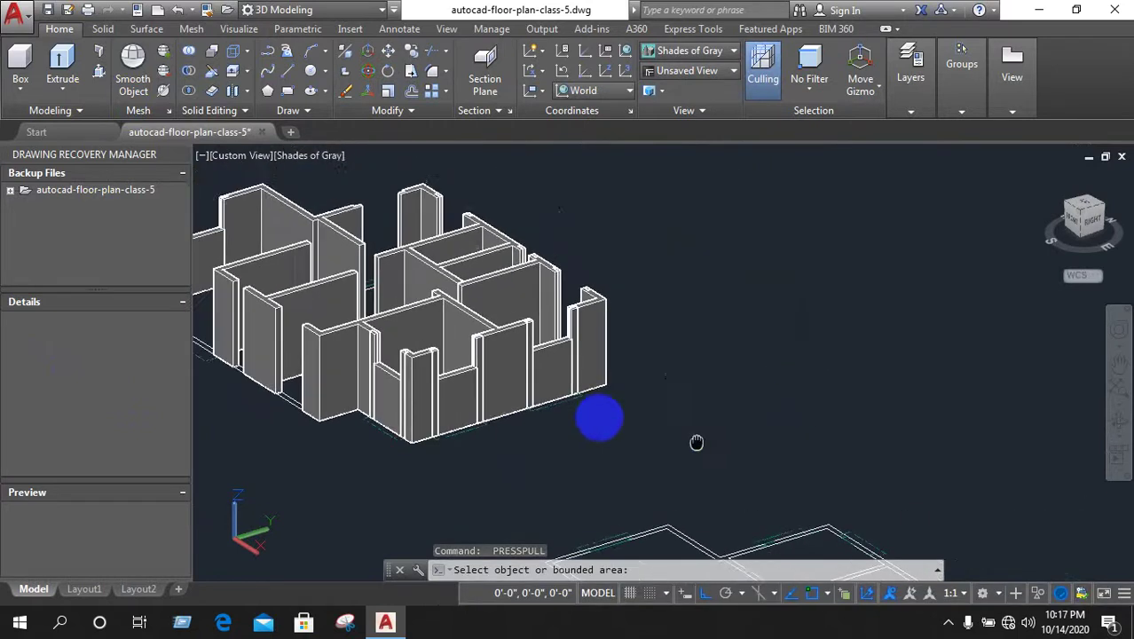
Switch to the northeast isometric view with perspective projection
click(1107, 215)
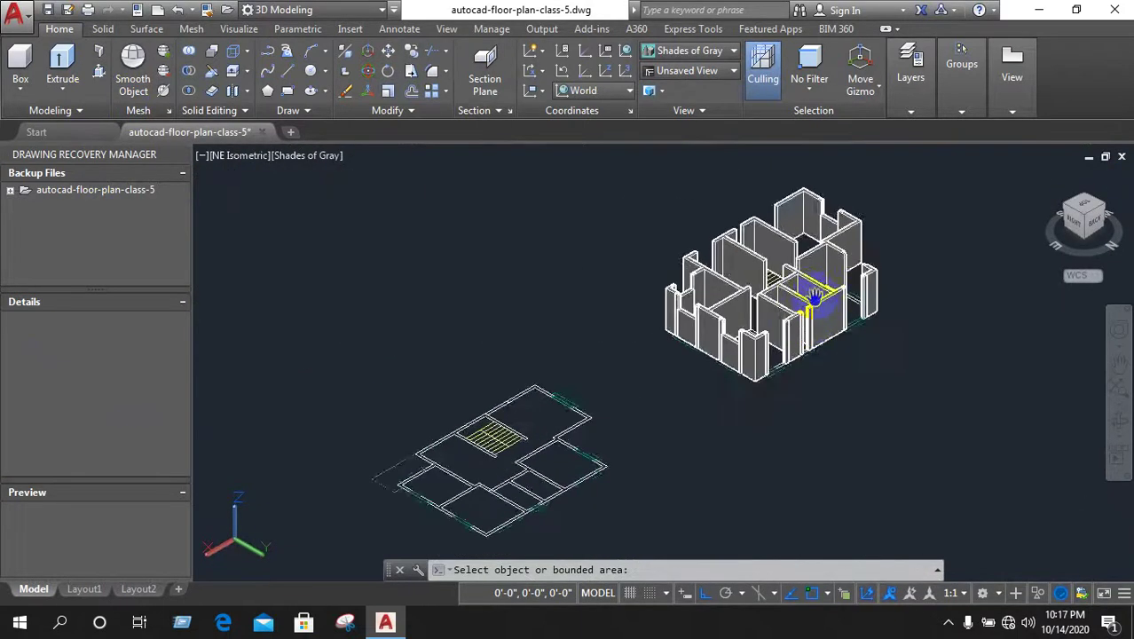
scroll(815, 298, up, 3)
right_click(882, 335)
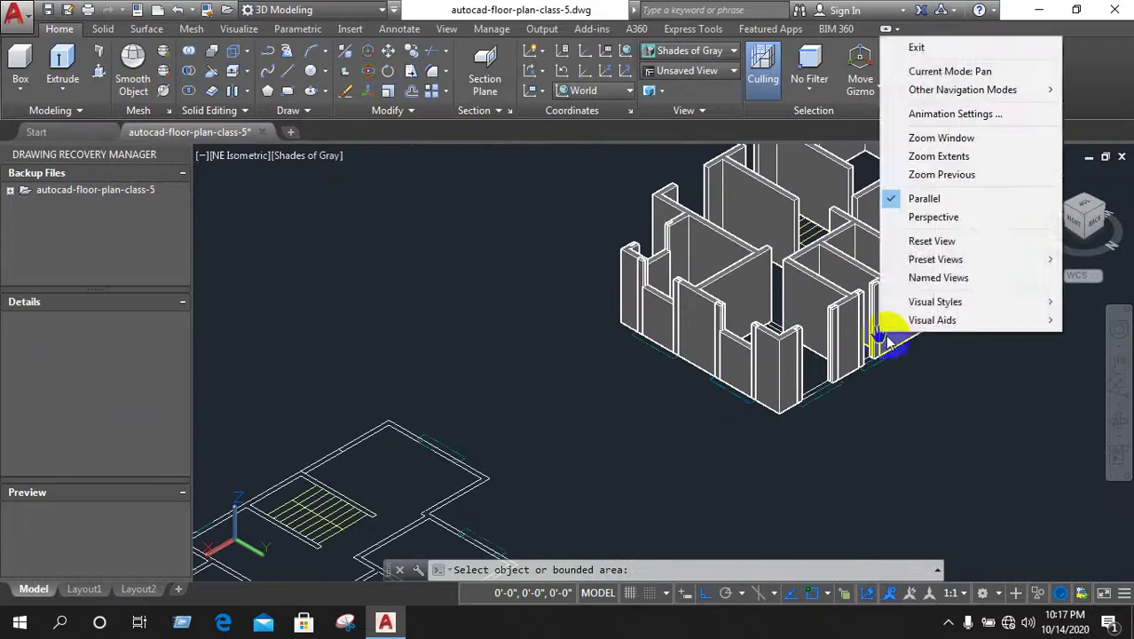
right_click(490, 217)
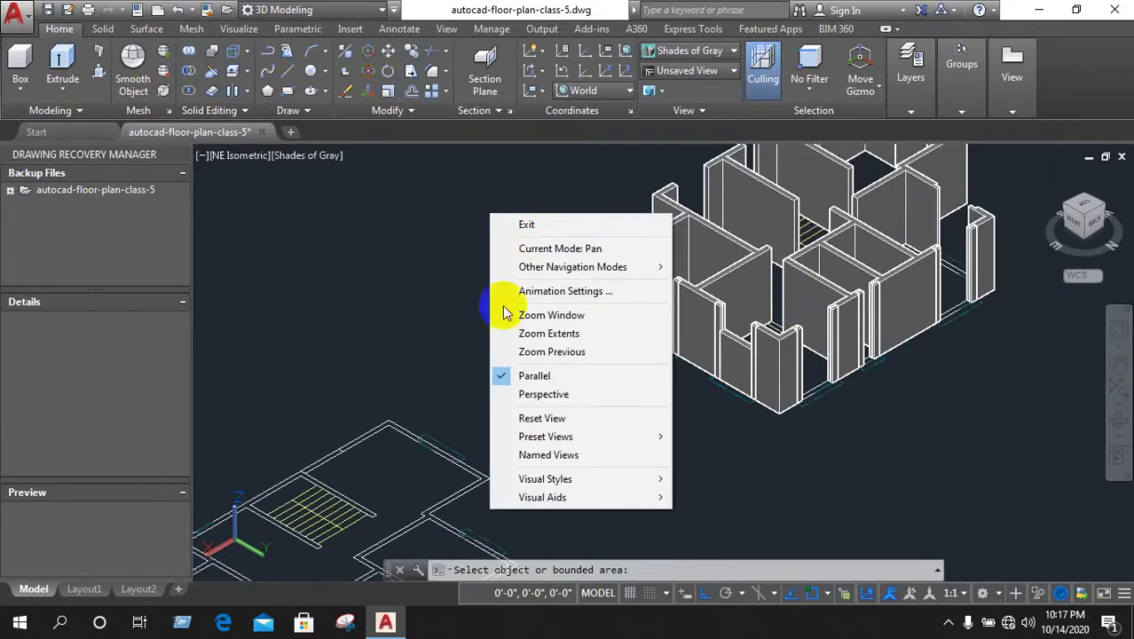
click(524, 394)
key(Escape)
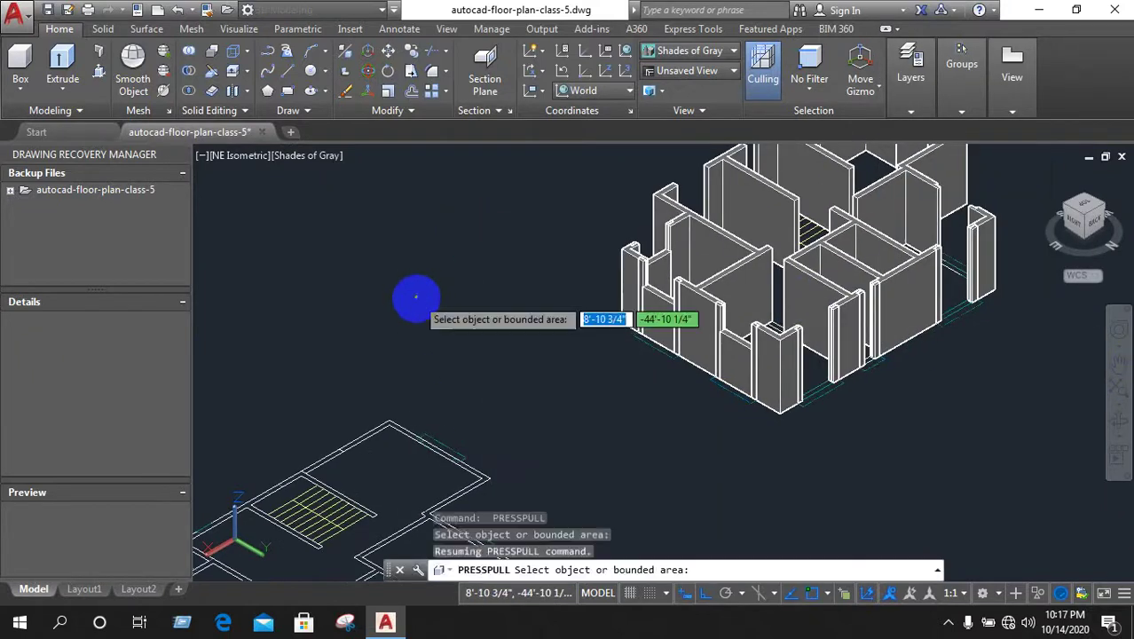
scroll(794, 407, up, 3)
scroll(838, 384, up, 3)
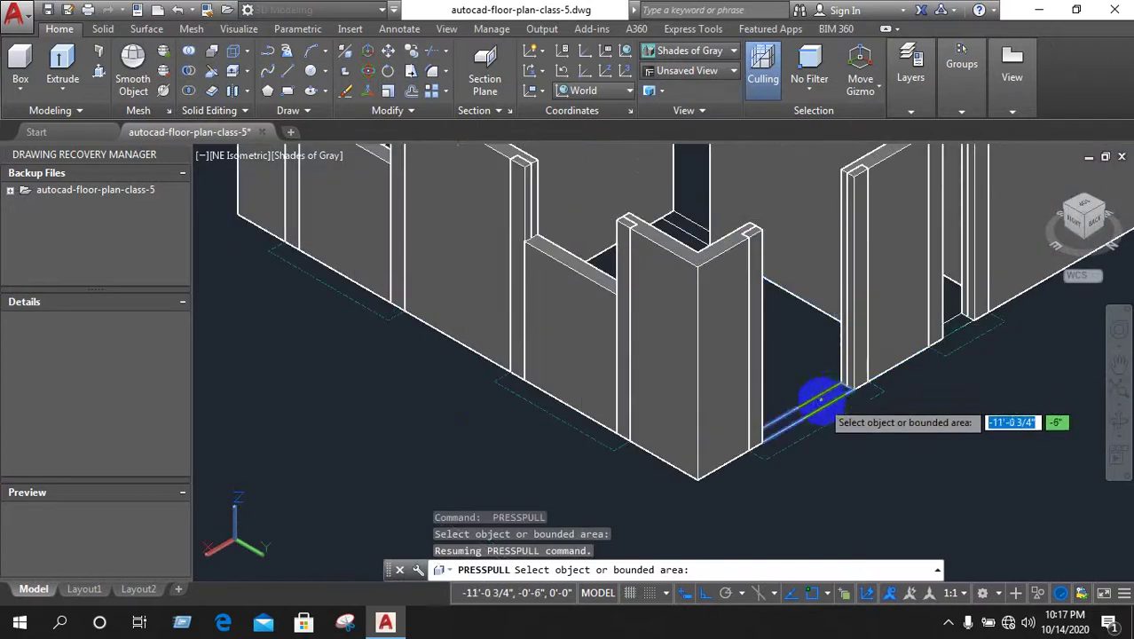
Extrude the corner area into a wall piece and fill one opening
click(822, 398)
click(722, 354)
scroll(721, 354, down, 3)
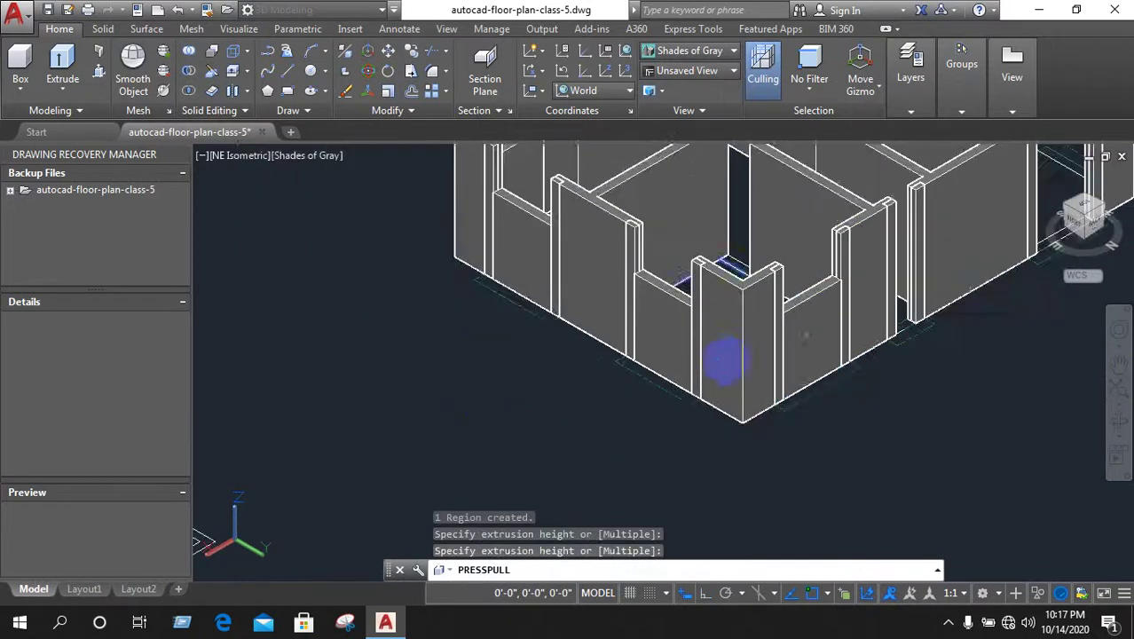
scroll(741, 377, down, 3)
scroll(920, 315, up, 2)
scroll(920, 315, up, 5)
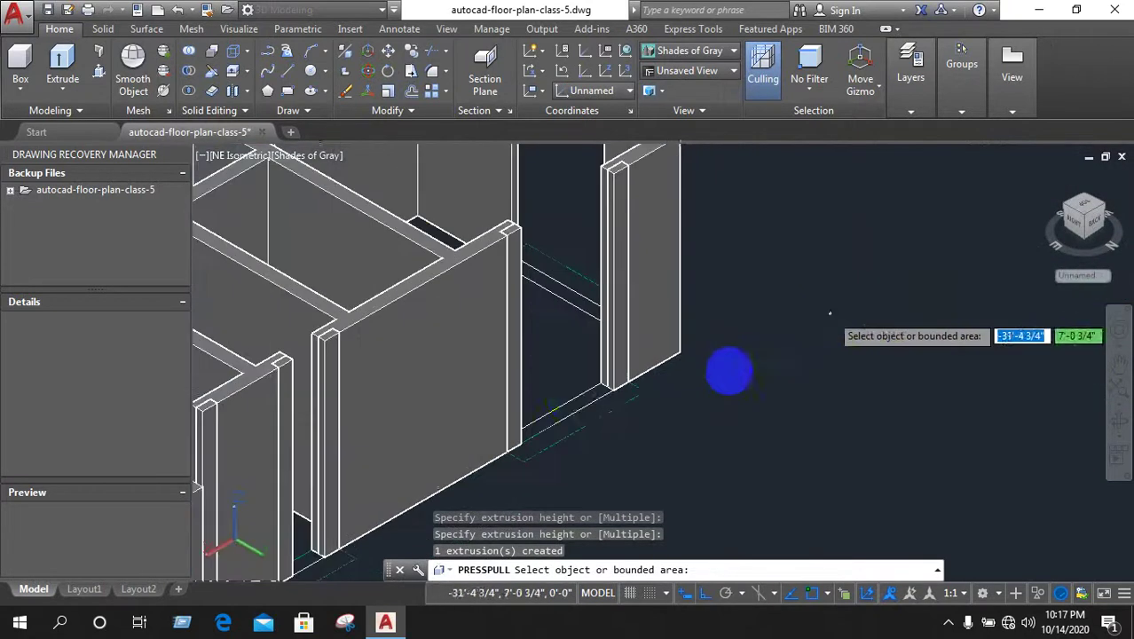
Press-pull the floor strips under two more openings into fill pieces
click(577, 306)
click(573, 229)
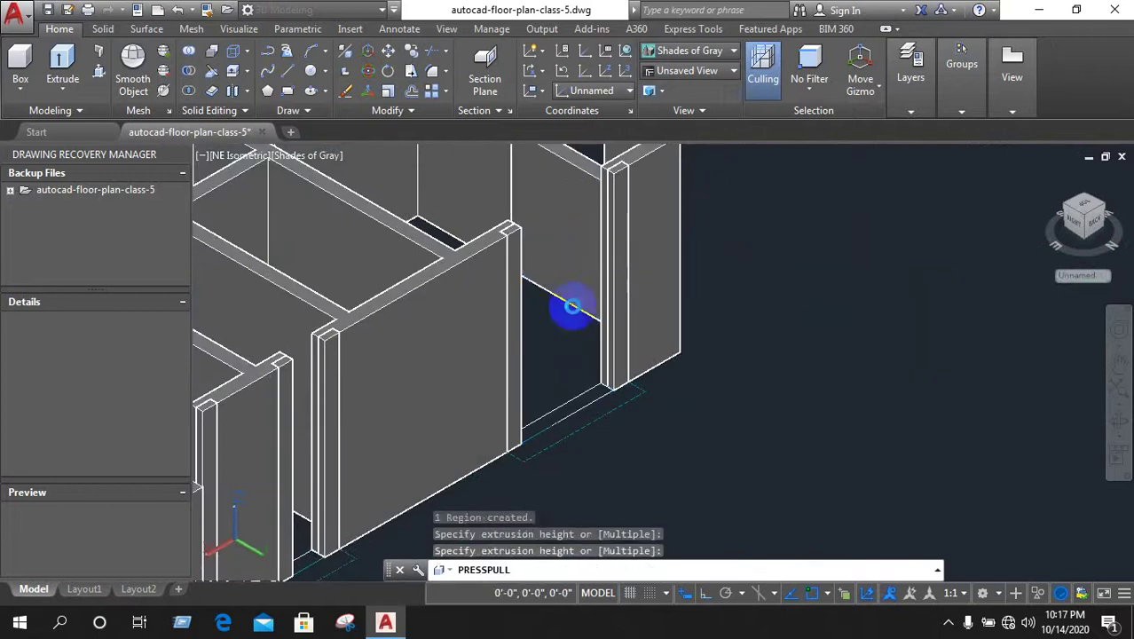
click(586, 342)
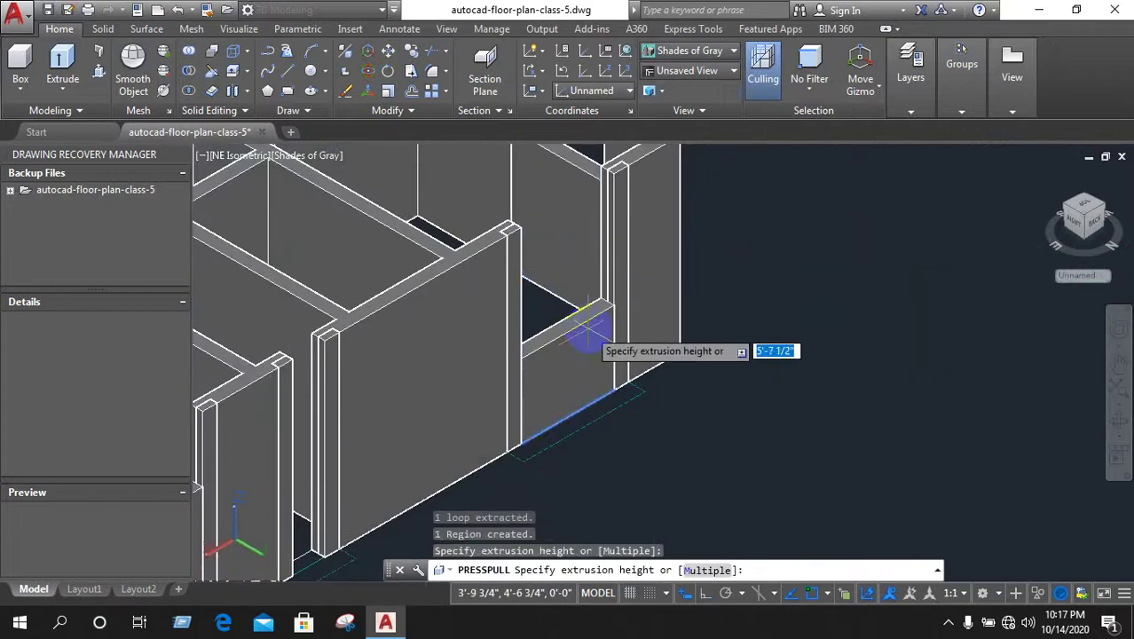
click(597, 360)
scroll(591, 360, down, 4)
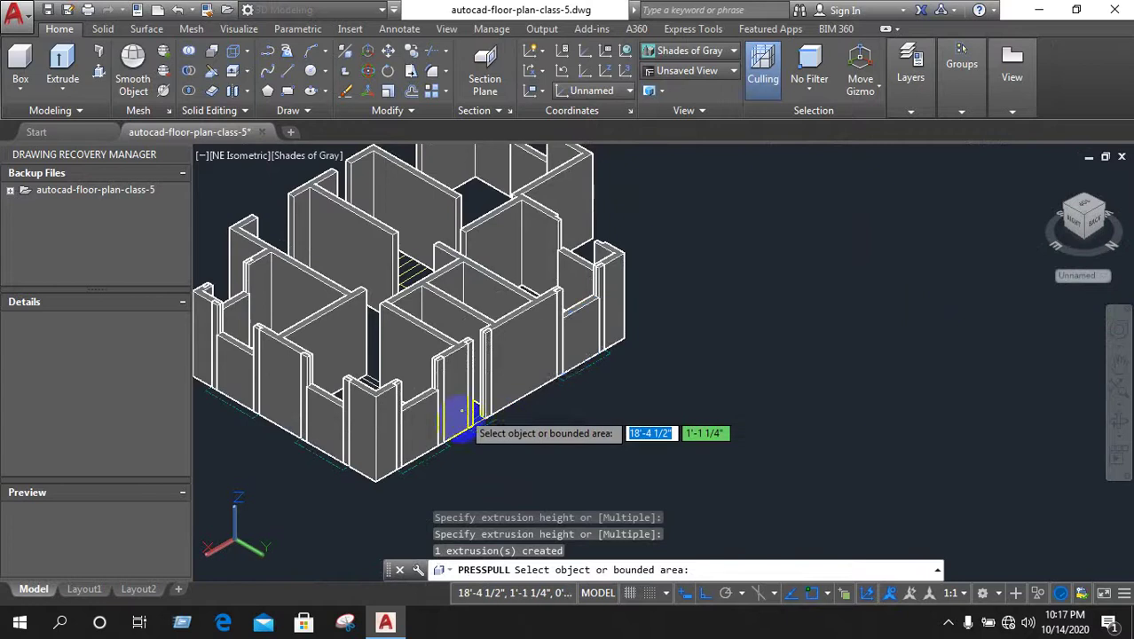
scroll(501, 428, up, 2)
scroll(501, 426, up, 2)
scroll(479, 431, up, 2)
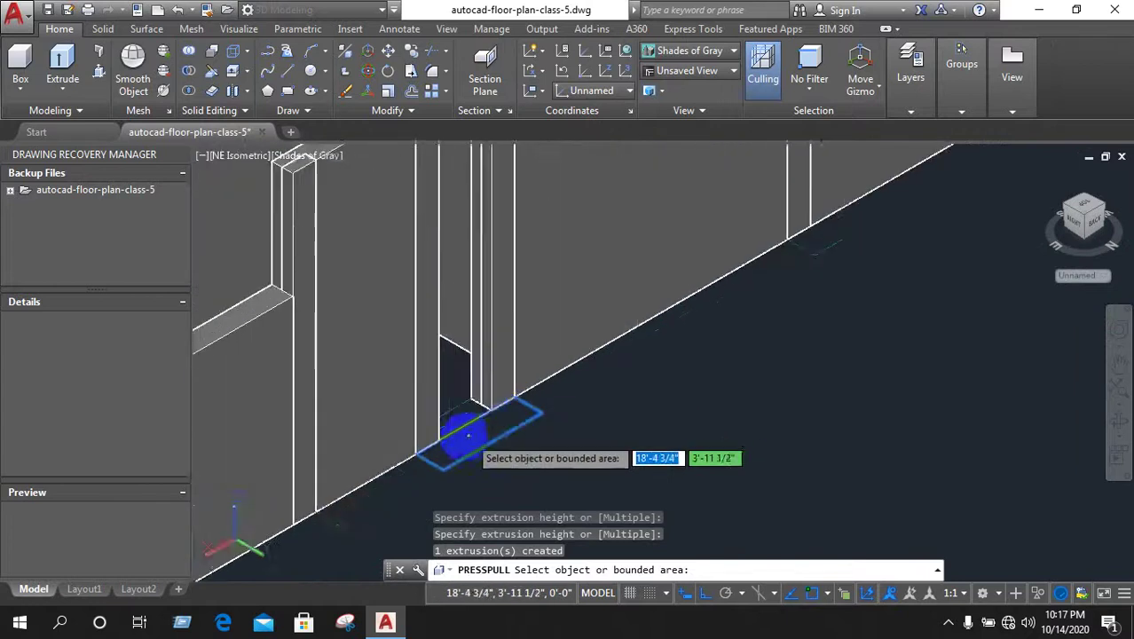
scroll(451, 436, down, 3)
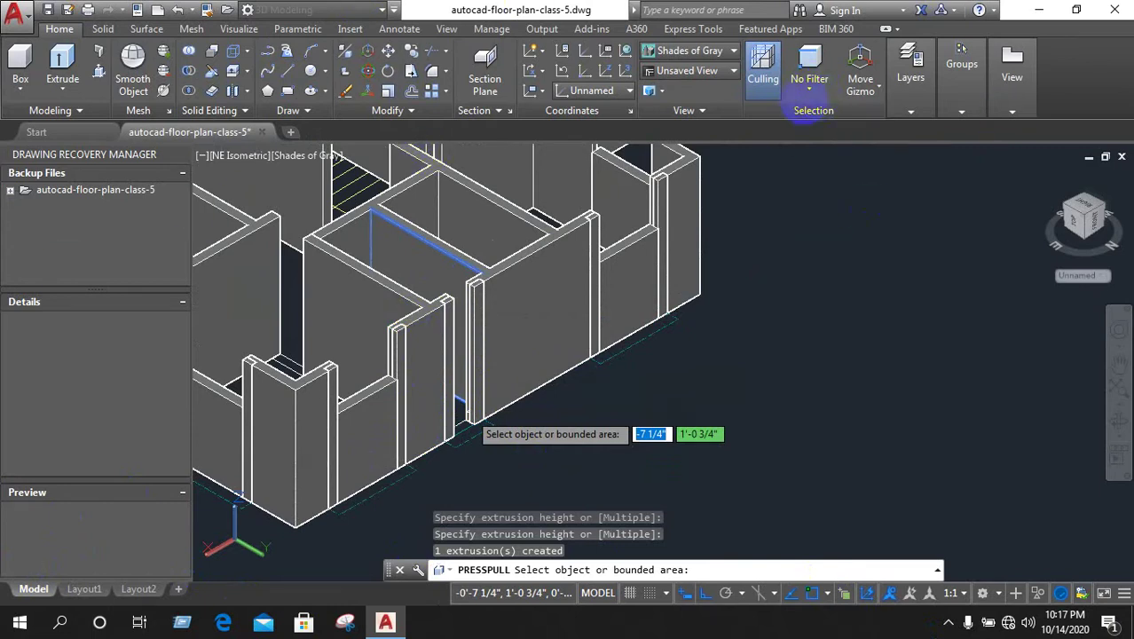
scroll(460, 441, up, 2)
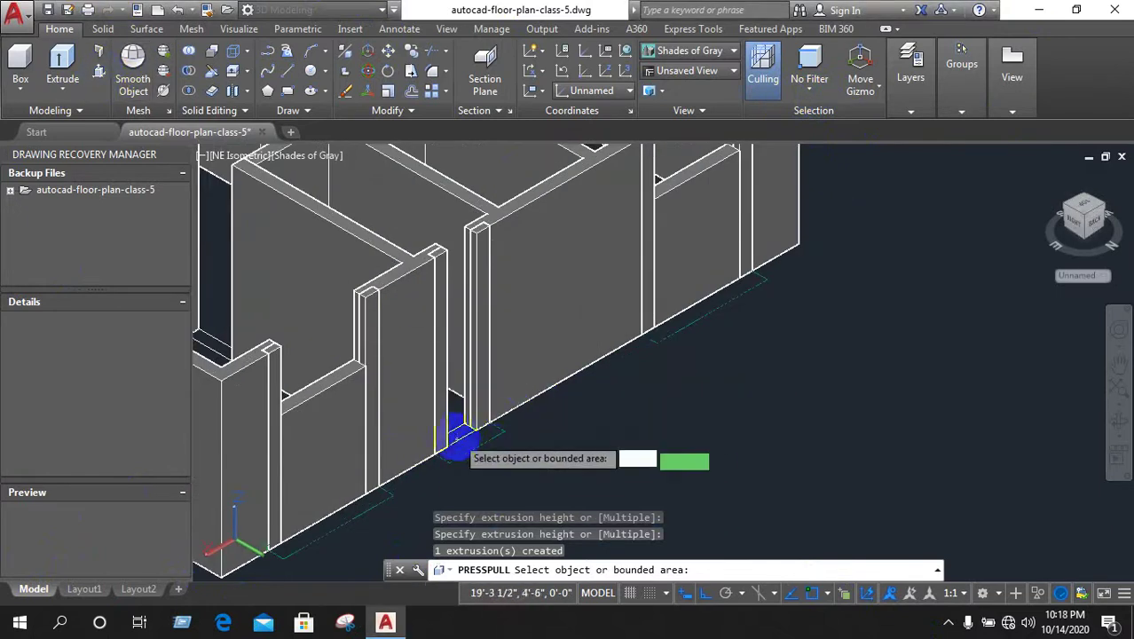
scroll(458, 441, up, 1)
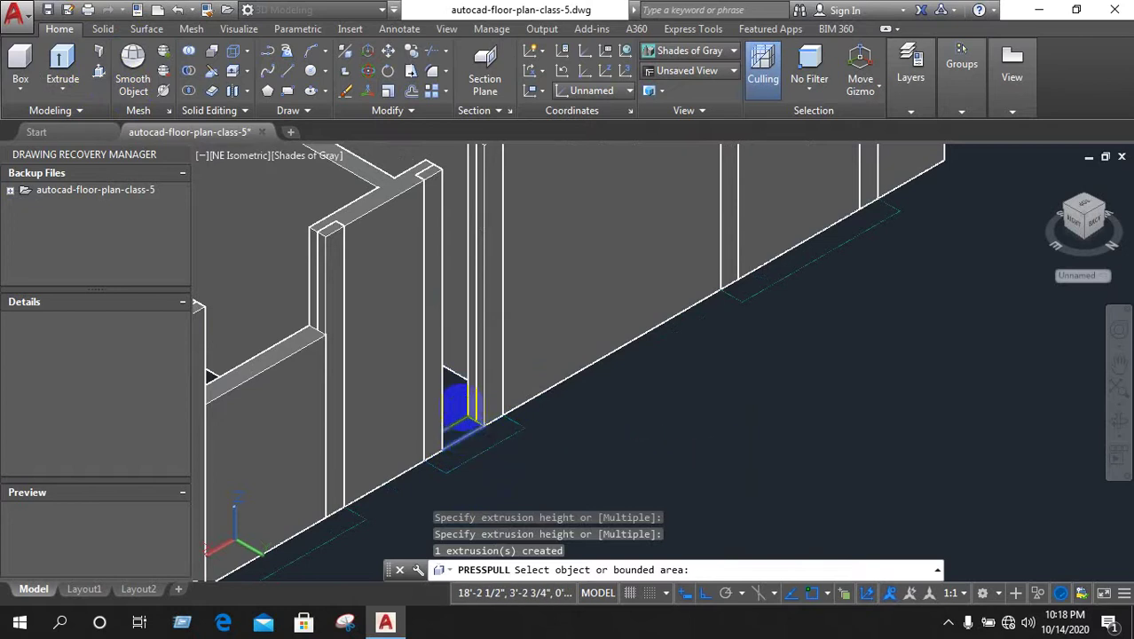
Extrude a 5' block in another front window opening and select it
click(453, 433)
text(5')
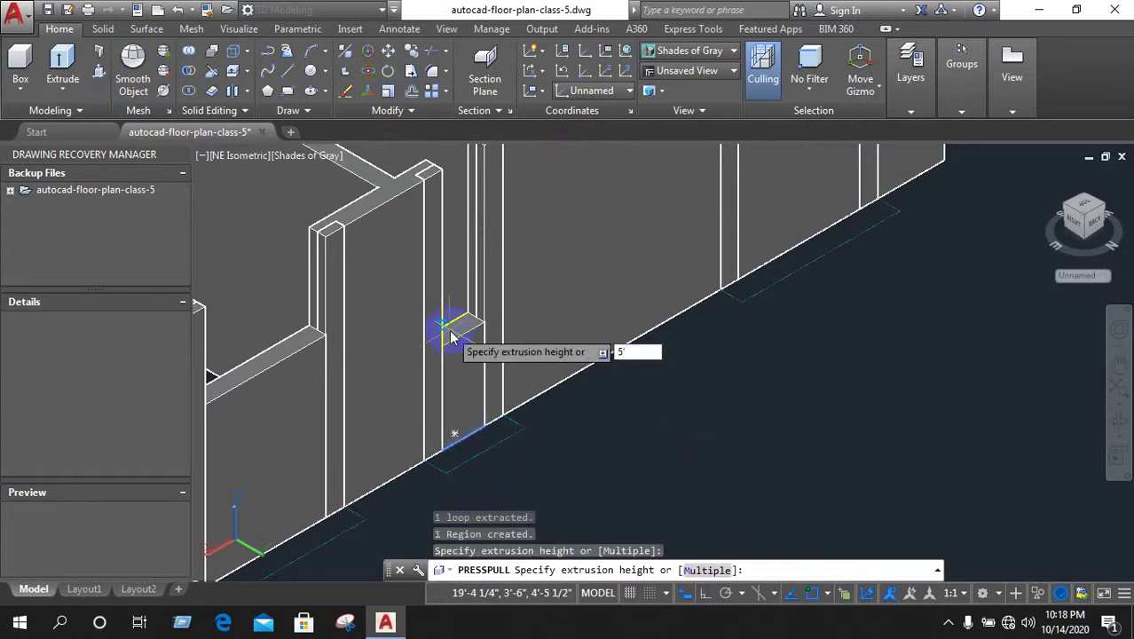
key(Return)
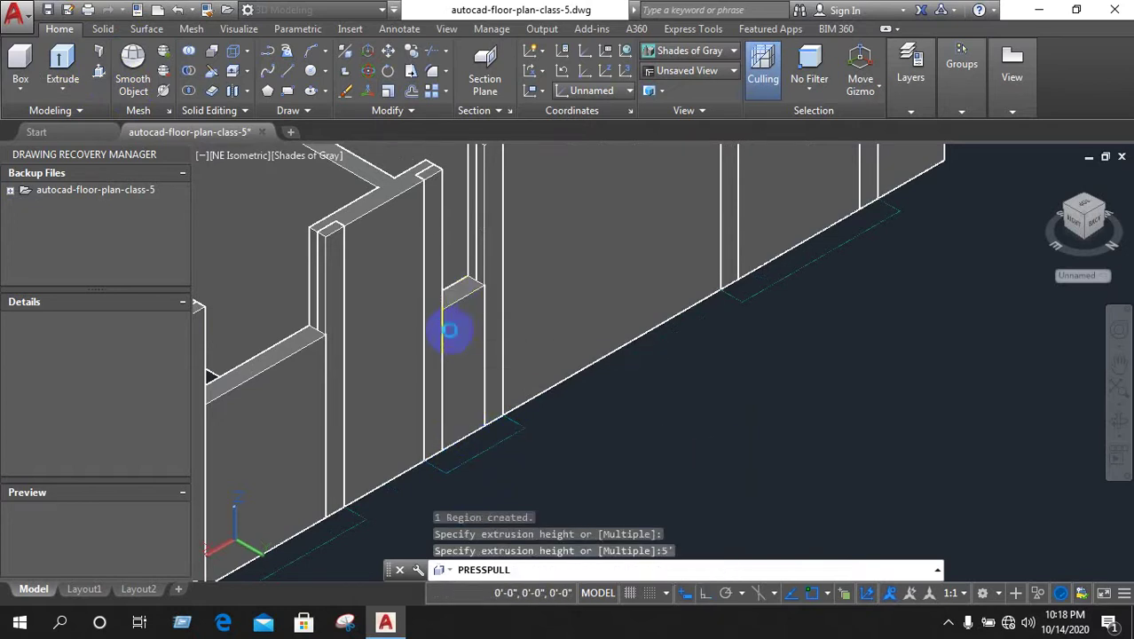
scroll(542, 417, down, 5)
scroll(562, 400, down, 2)
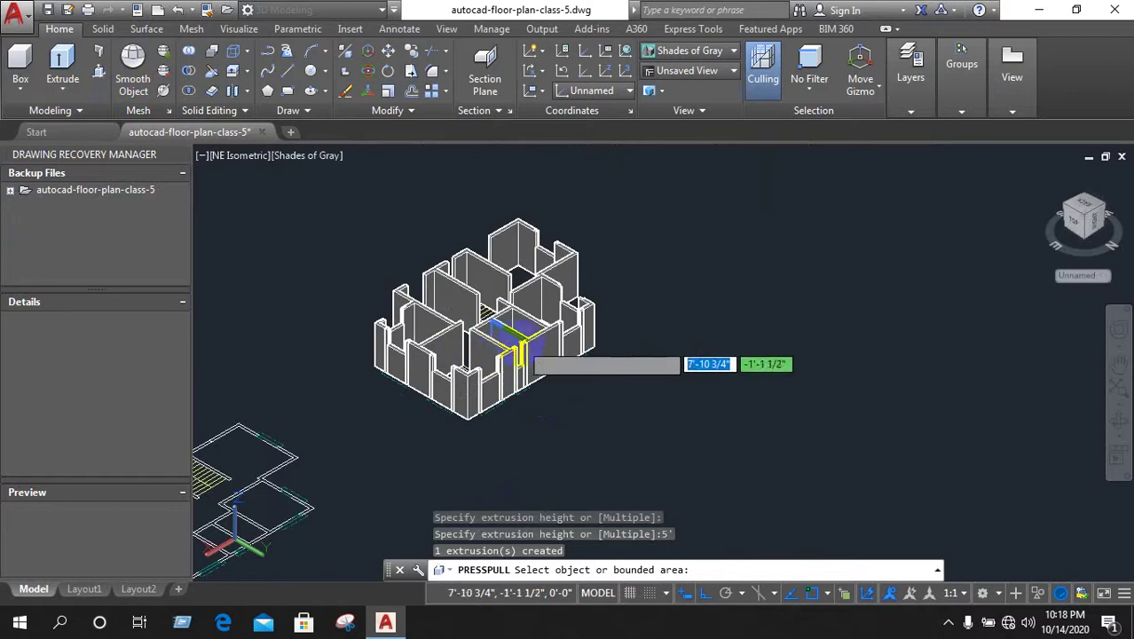
click(626, 387)
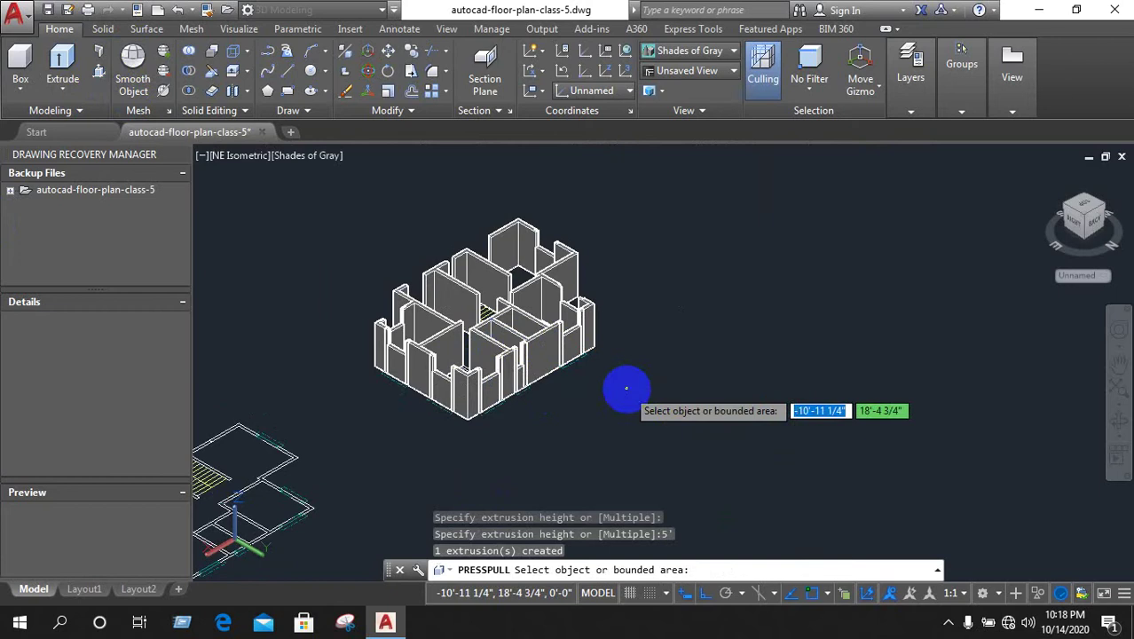
scroll(467, 380, up, 2)
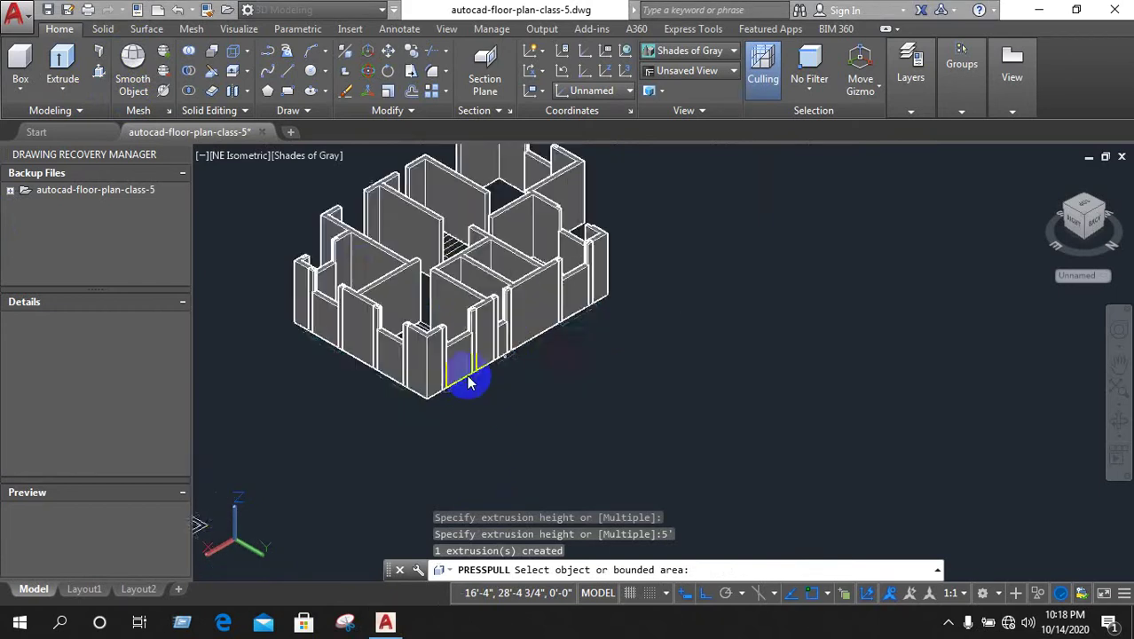
scroll(450, 293, up, 2)
scroll(420, 322, up, 2)
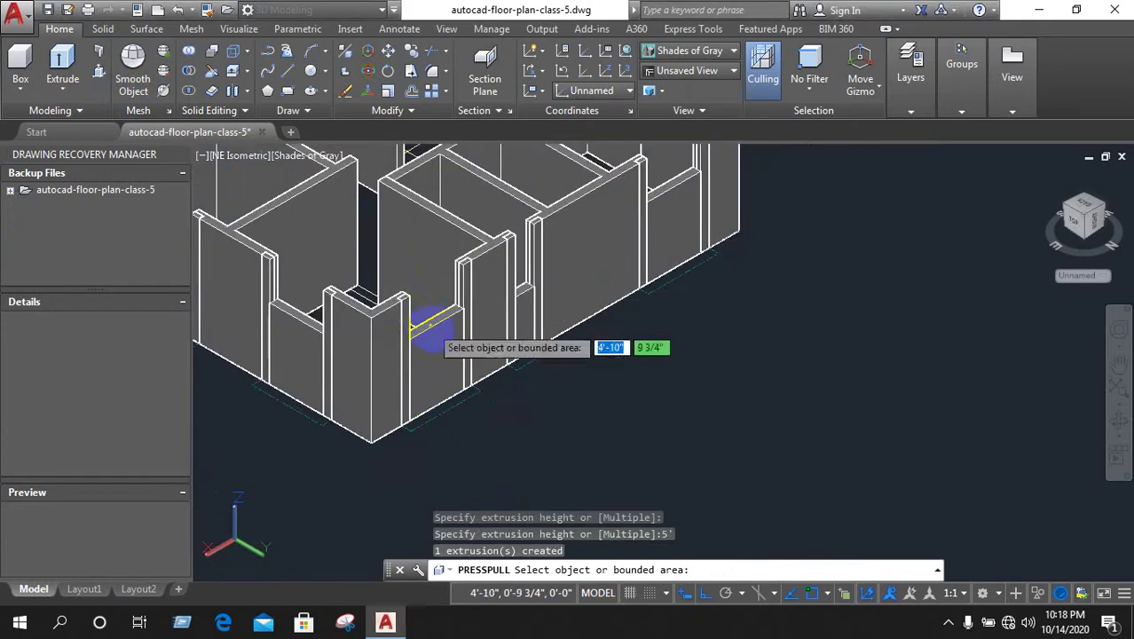
drag(585, 411, 389, 340)
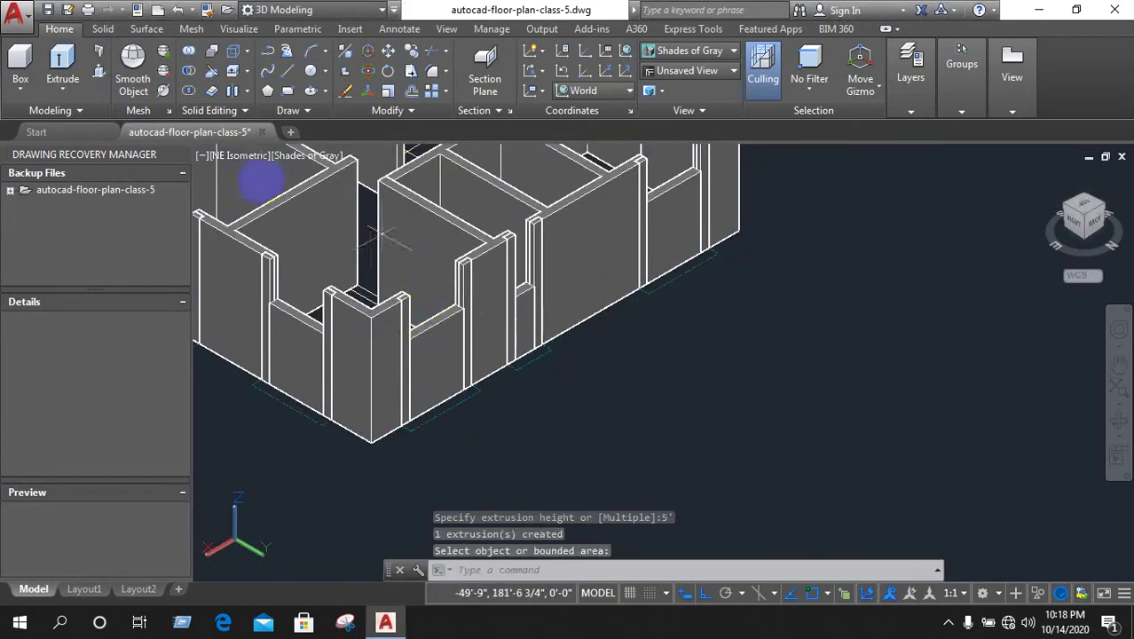
scroll(410, 334, down, 2)
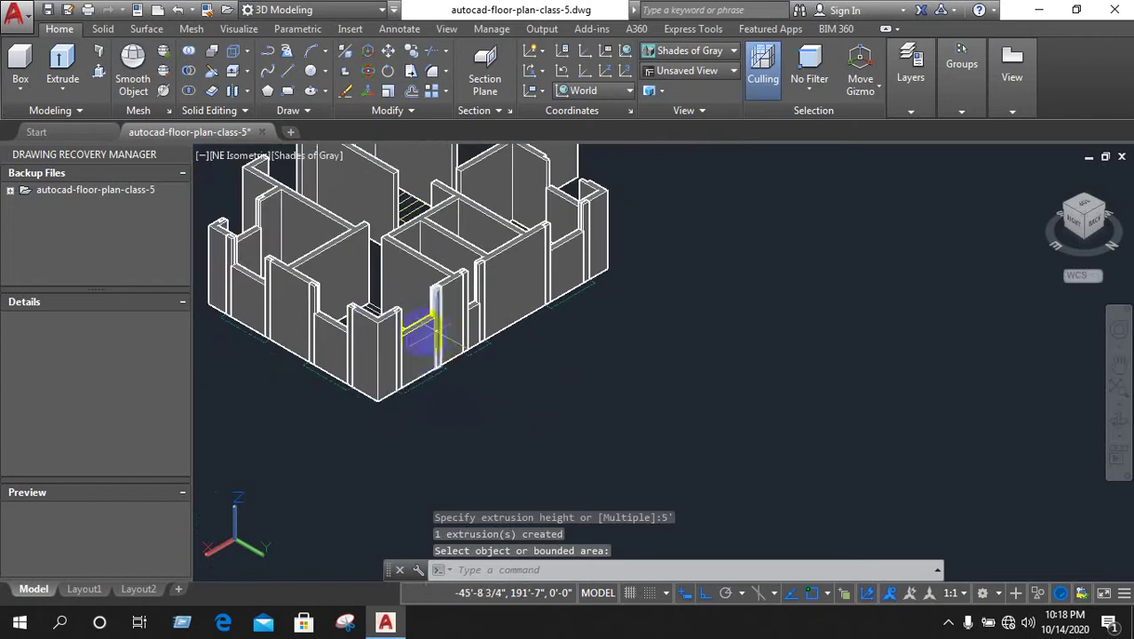
Select the eight opening fill pieces, check them by orbiting, and delete them
right_click(510, 359)
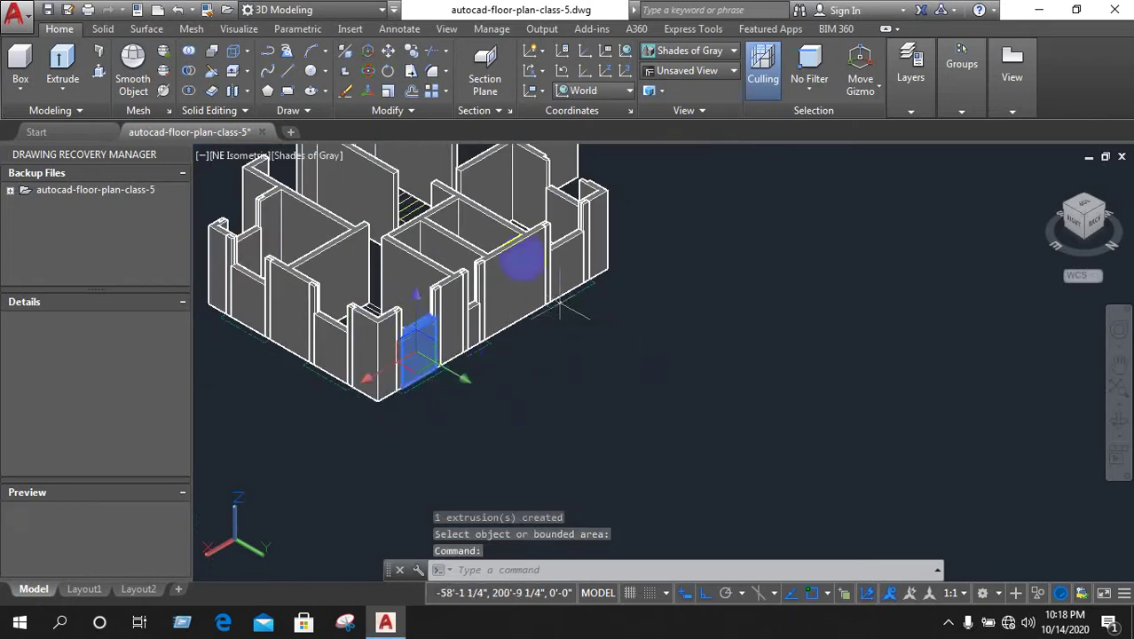
click(569, 233)
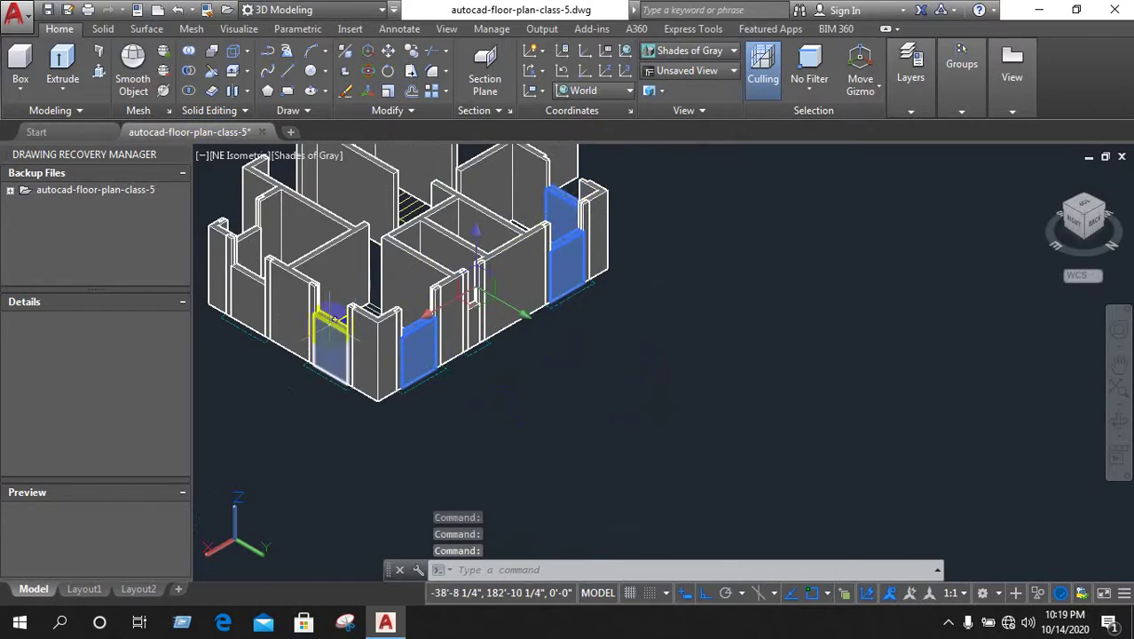
click(333, 341)
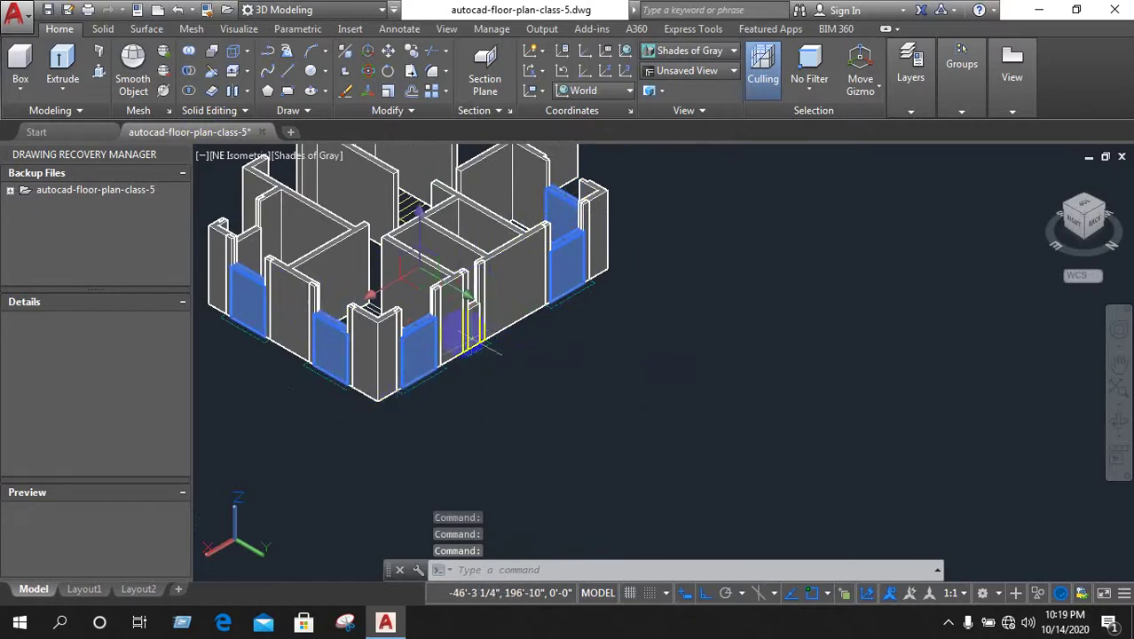
click(470, 312)
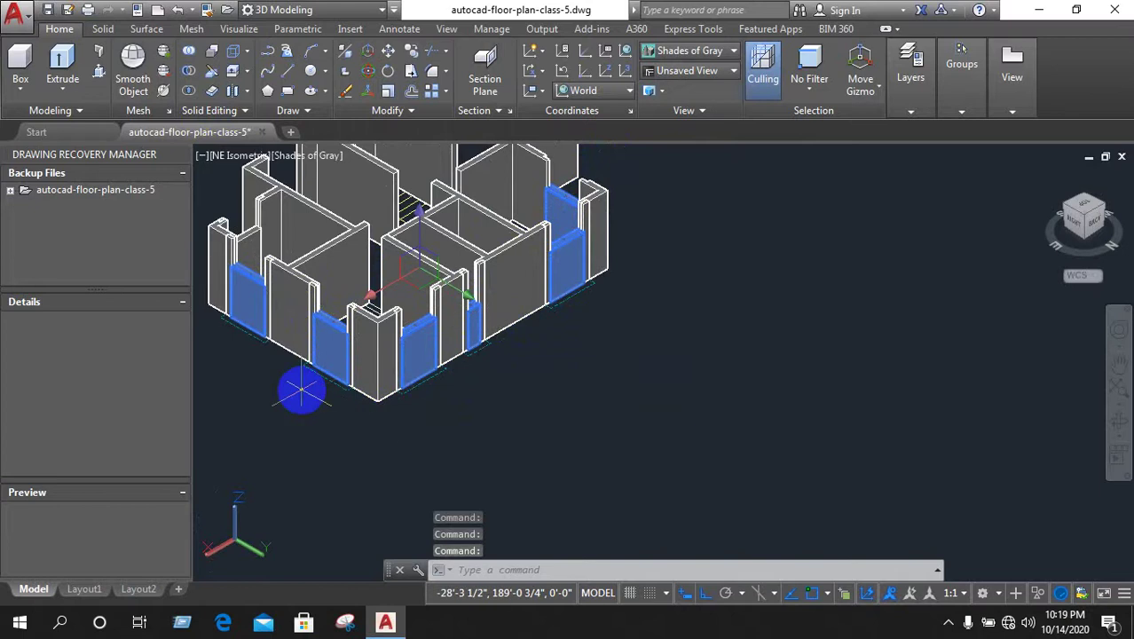
mouse_move(300, 386)
shift+middle_down()
mouse_move(372, 405)
mouse_move(545, 396)
shift+middle_up()
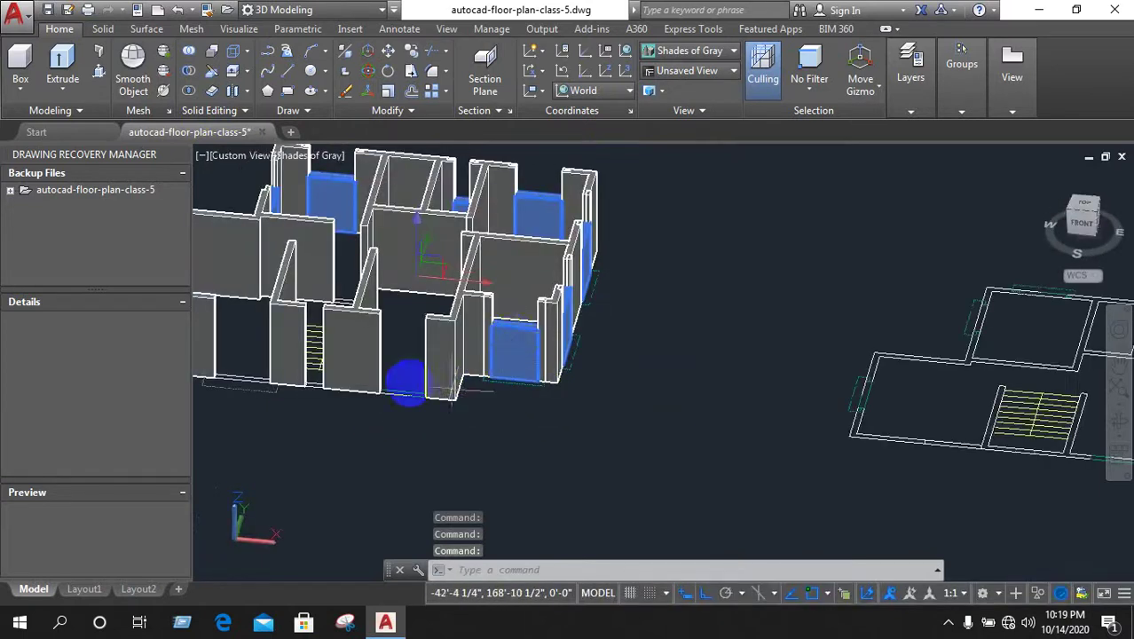
scroll(436, 386, down, 3)
mouse_move(338, 405)
shift+middle_down()
mouse_move(372, 425)
mouse_move(490, 428)
mouse_move(451, 426)
shift+middle_up()
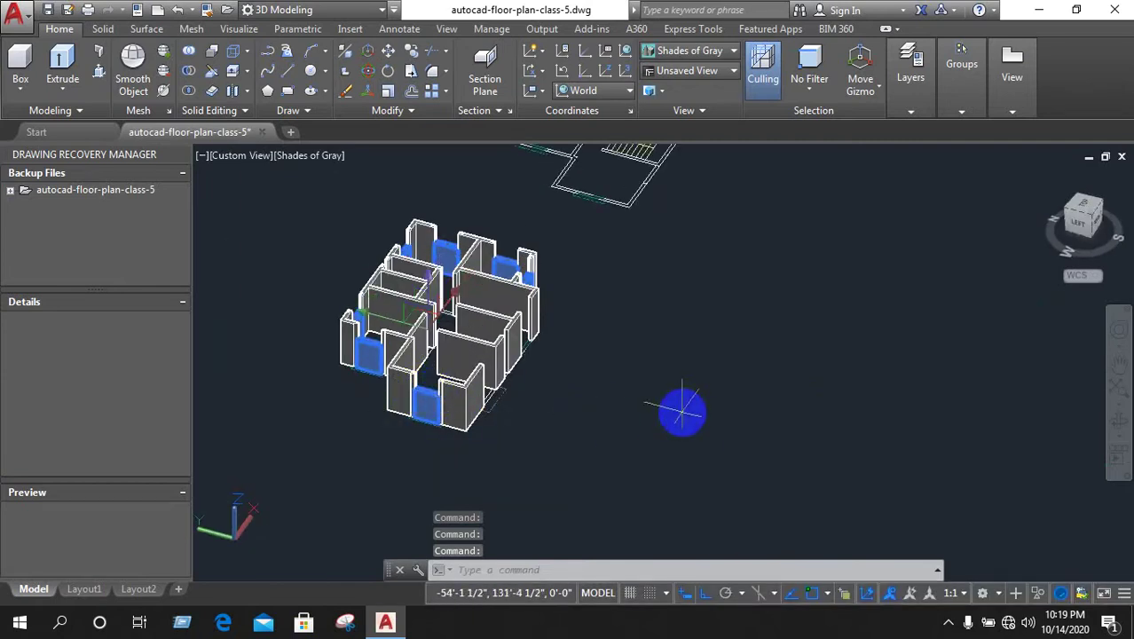
key(Delete)
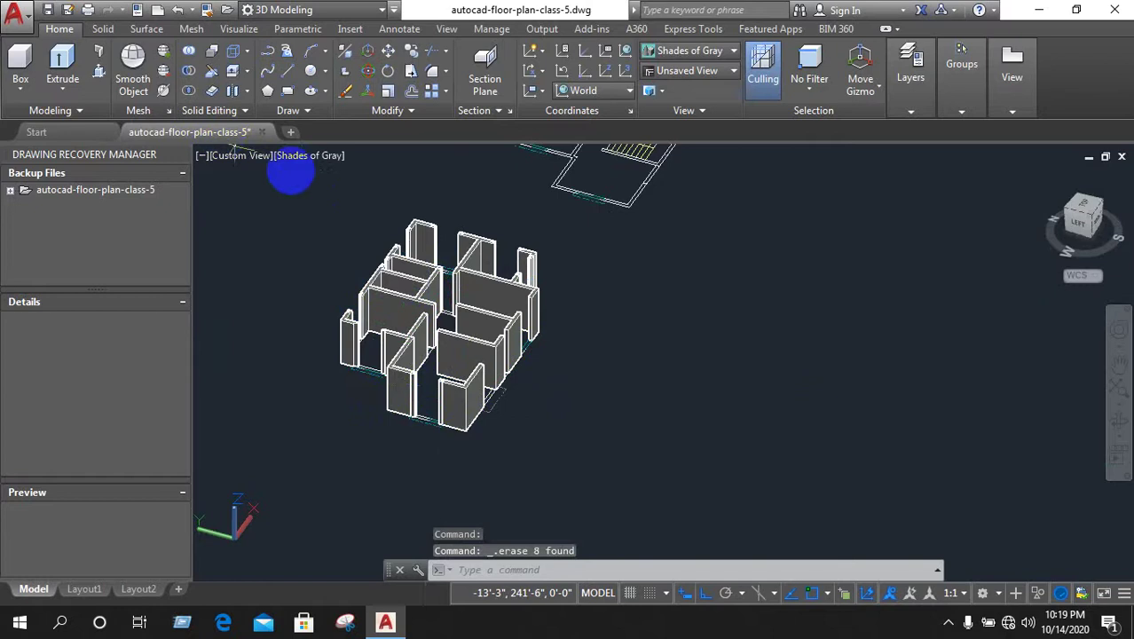
Shade the model in the Conceptual visual style, reorient it, and start PressPull
click(299, 163)
click(358, 220)
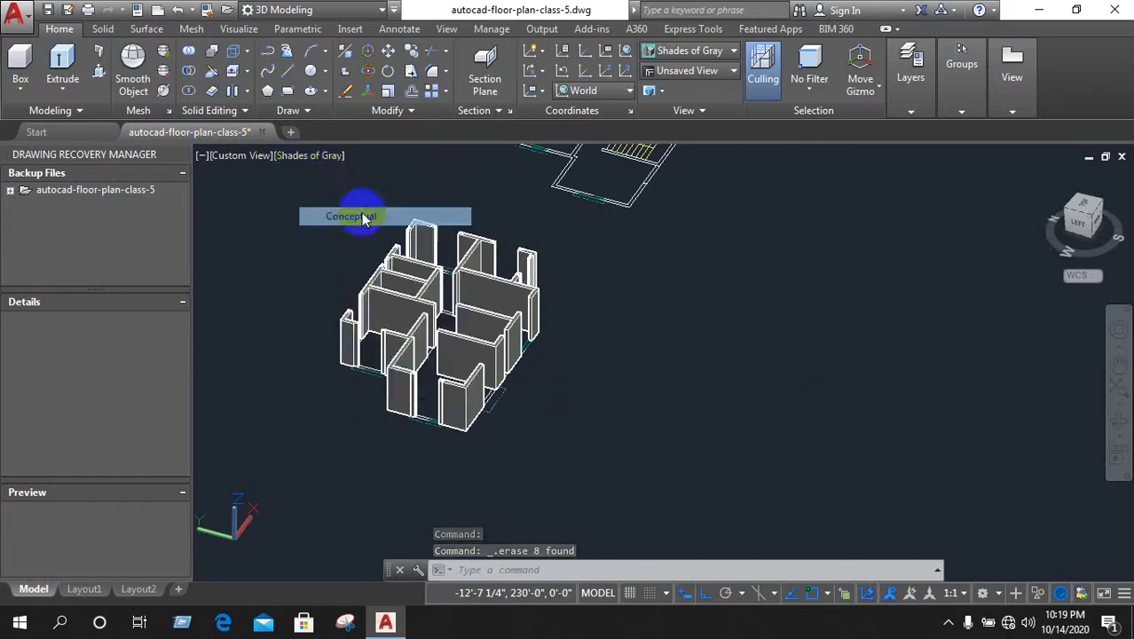
scroll(367, 207, up, 5)
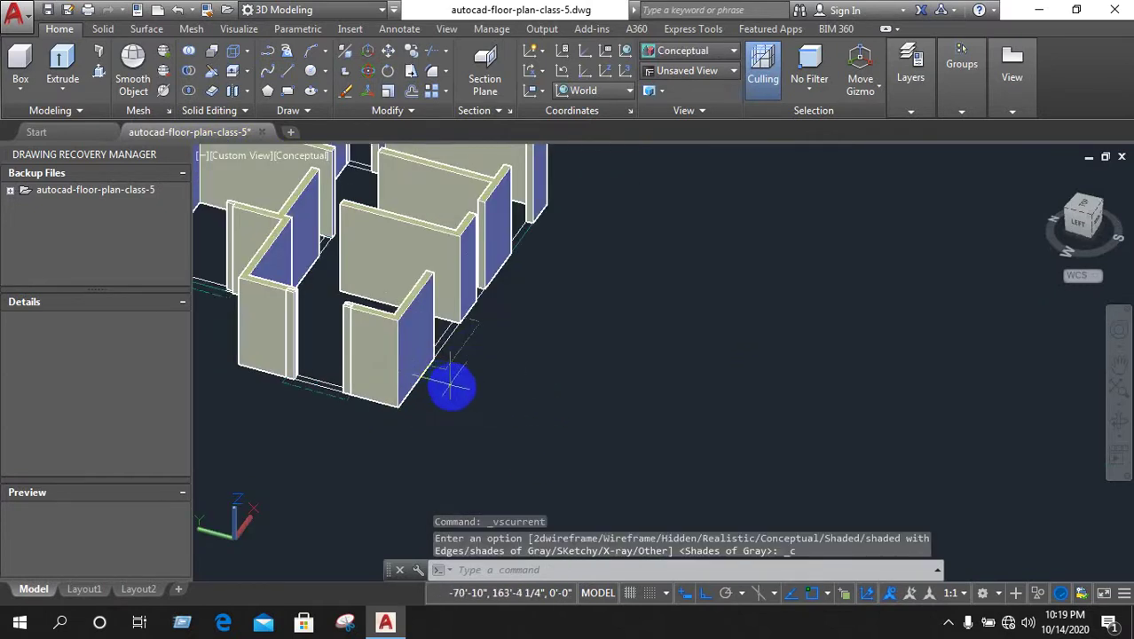
shift+middle_drag(451, 385, 392, 443)
scroll(375, 349, up, 2)
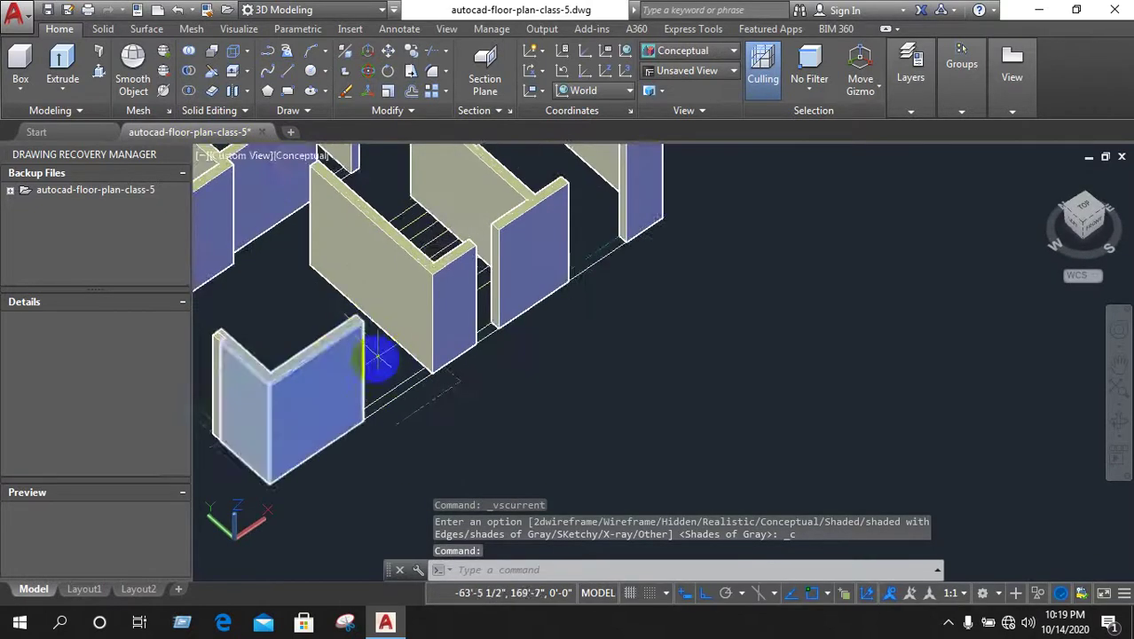
scroll(404, 386, down, 3)
scroll(278, 424, up, 2)
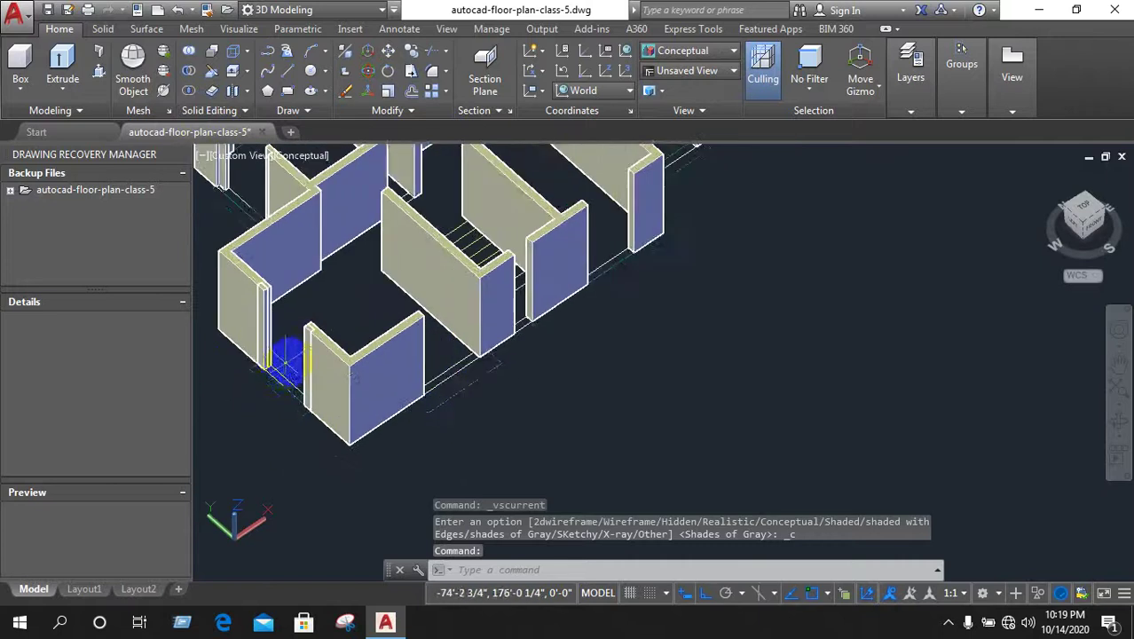
scroll(299, 355, up, 1)
scroll(306, 365, down, 1)
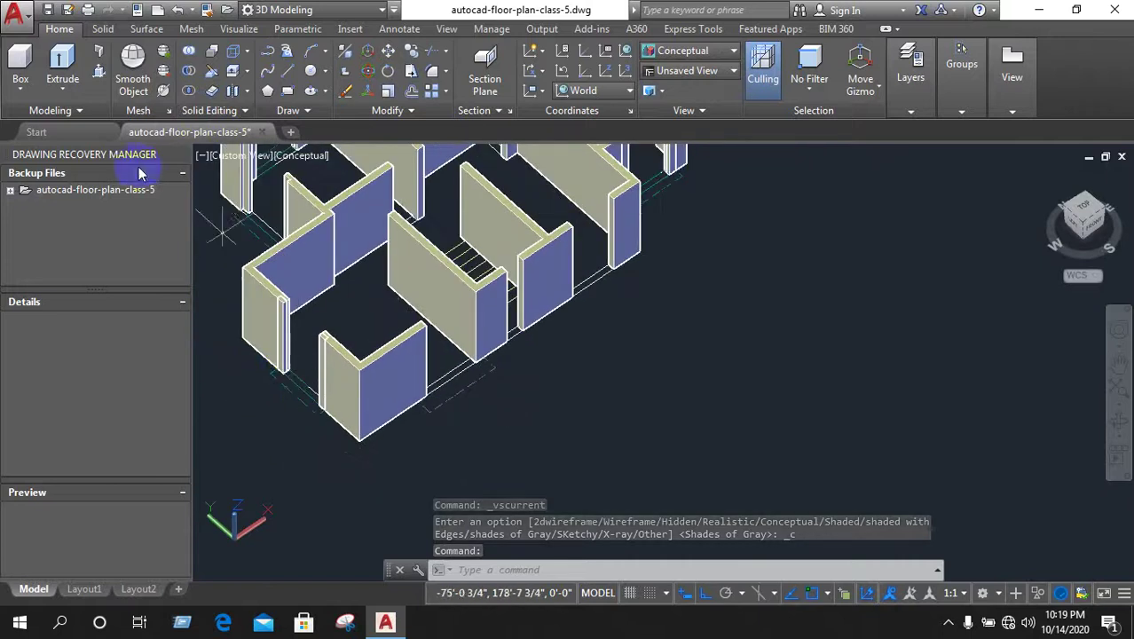
click(100, 73)
scroll(302, 395, up, 1)
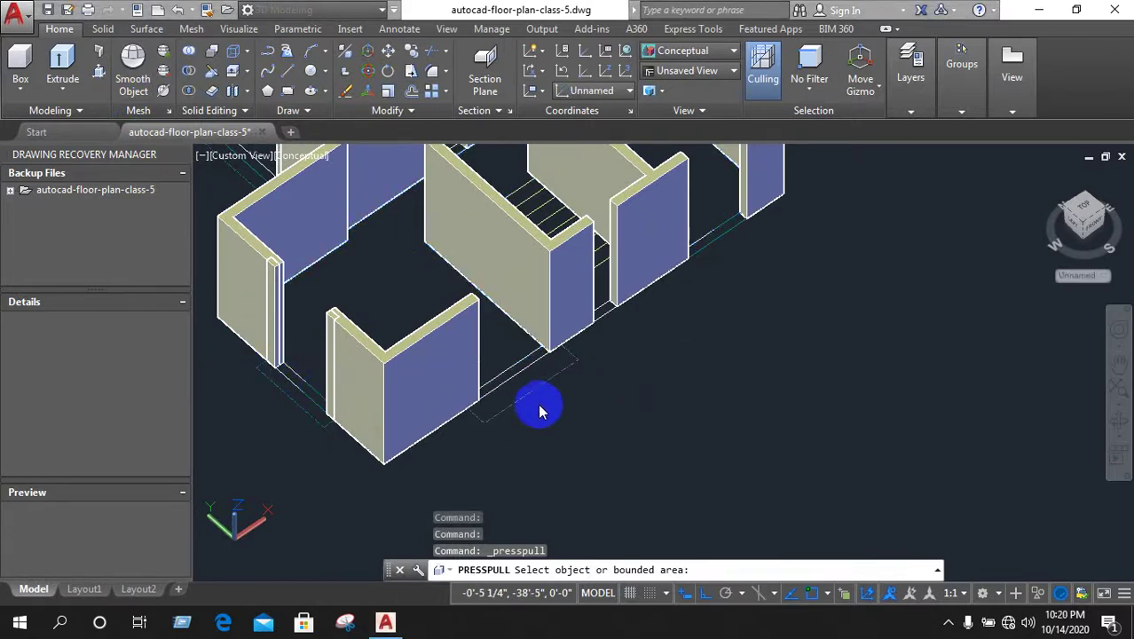
Press-pull the gap below the first window up 3' to form a sill
scroll(533, 400, up, 1)
scroll(519, 377, up, 1)
scroll(481, 338, down, 3)
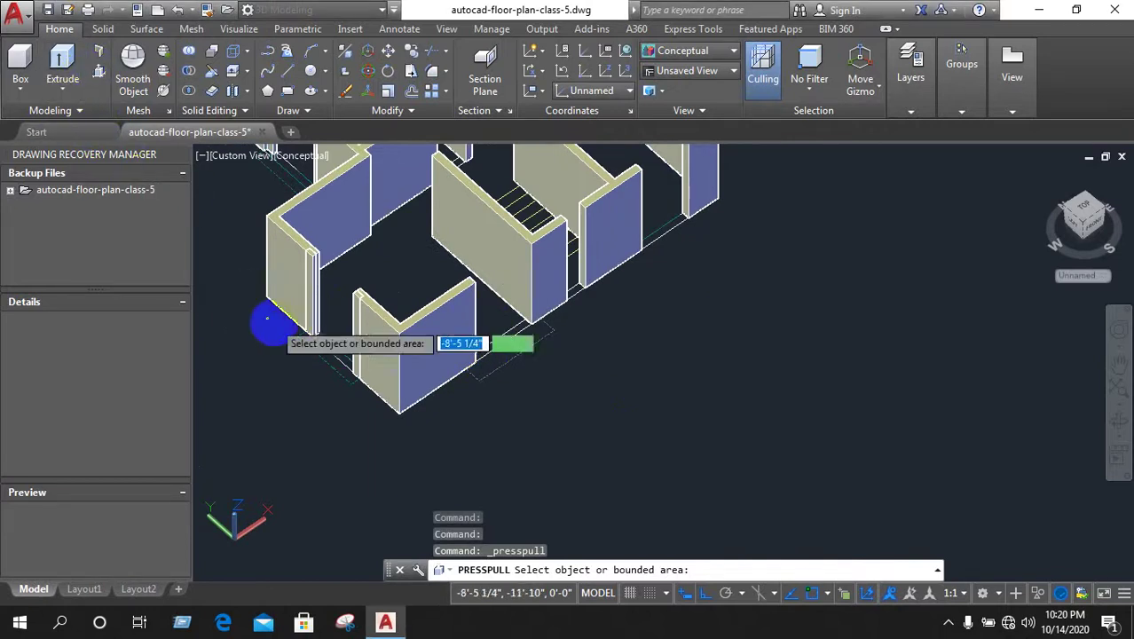
scroll(267, 317, up, 1)
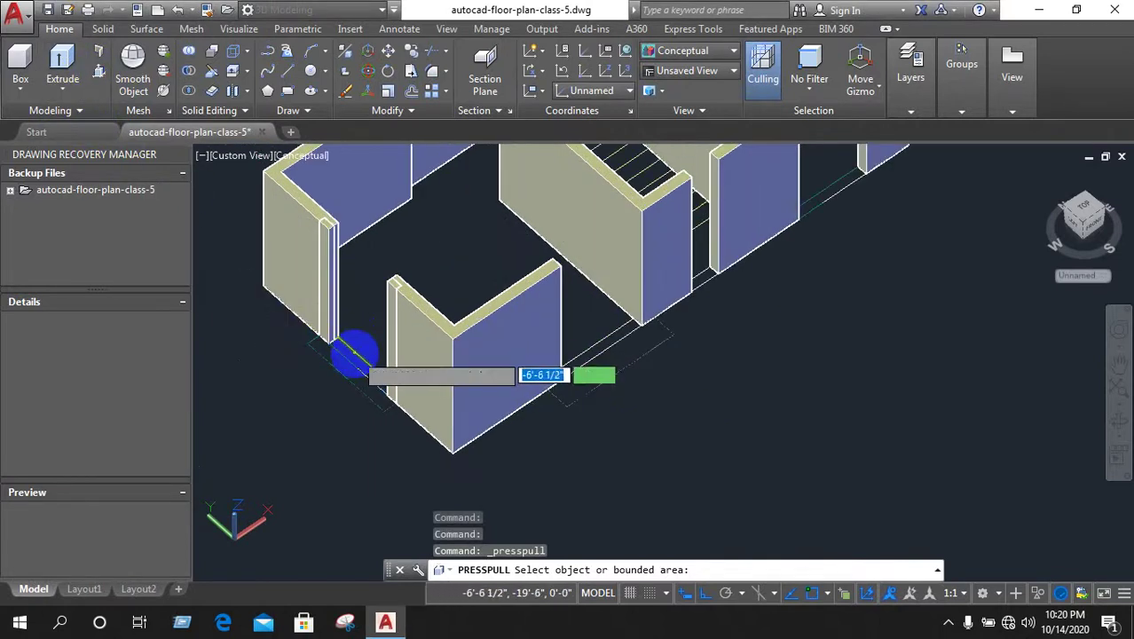
click(348, 357)
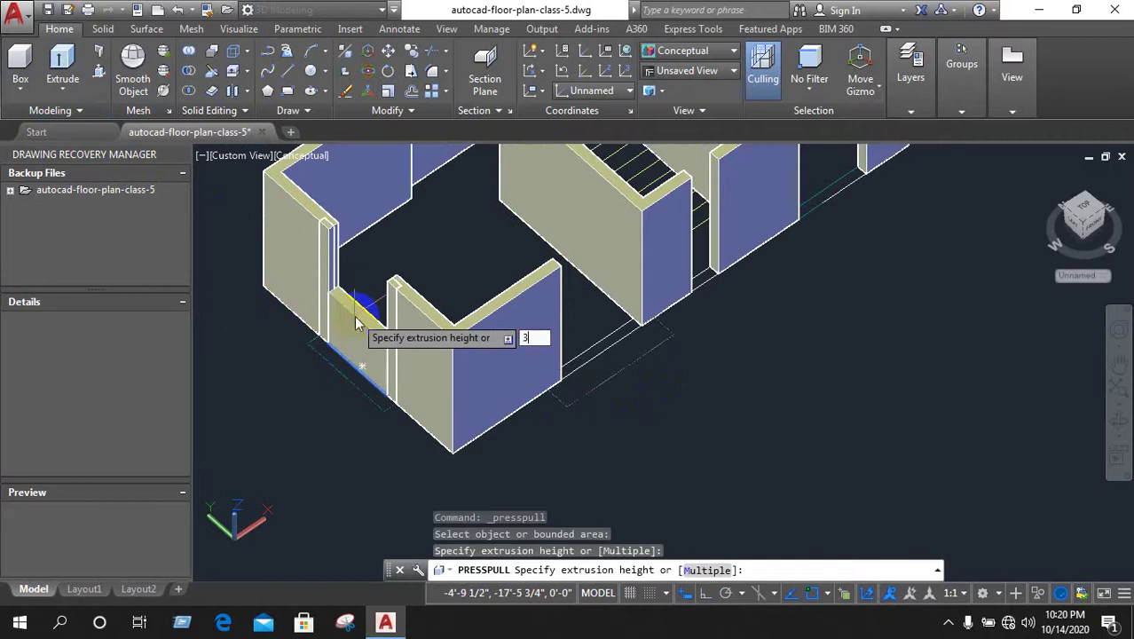
text(3')
key(Return)
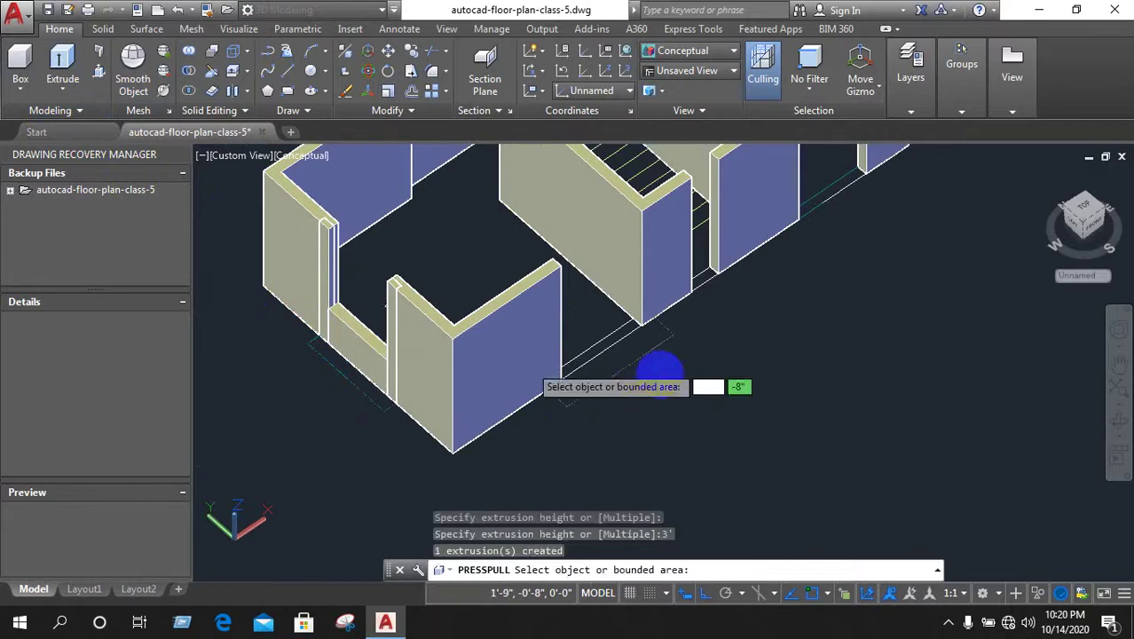
Raise the next wall gap into a low fill block and end the press-pull
click(613, 335)
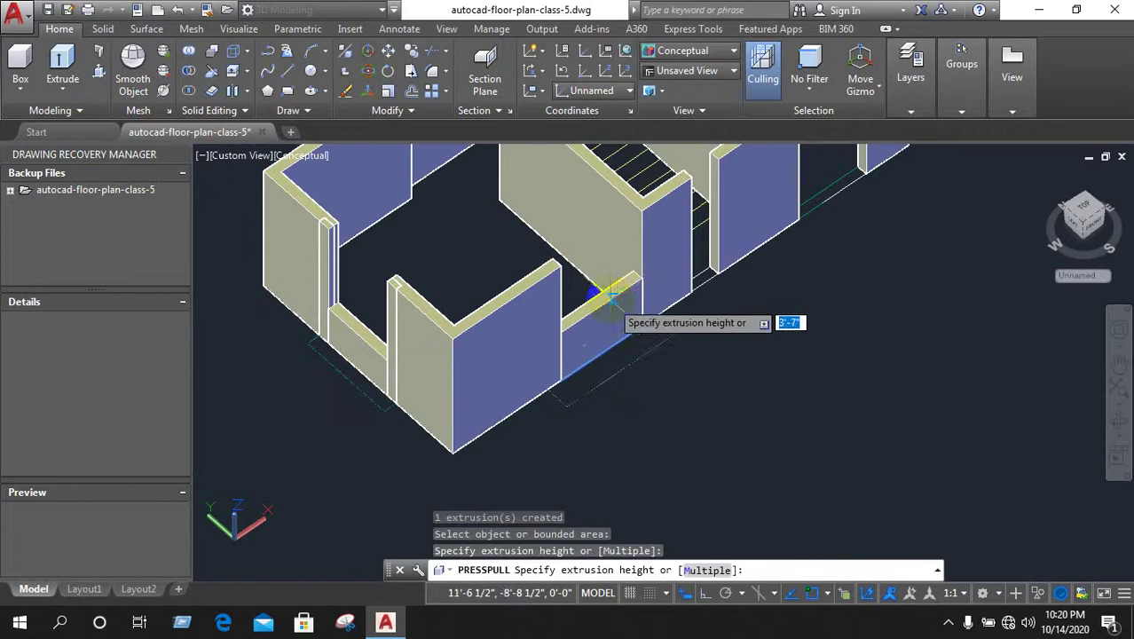
click(627, 354)
scroll(657, 337, down, 4)
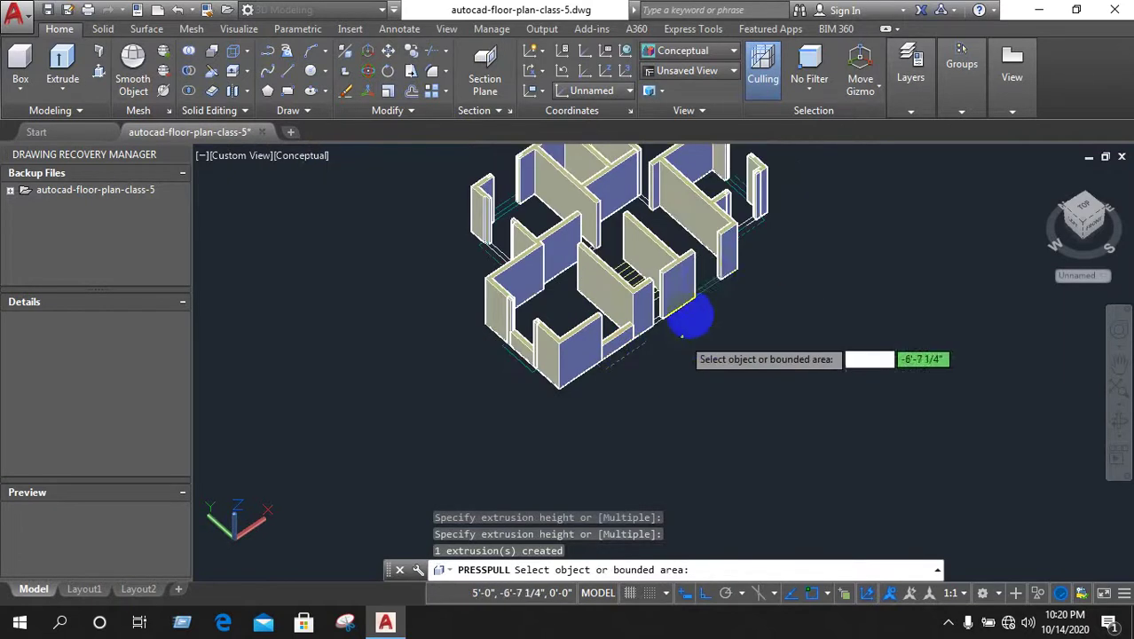
scroll(714, 295, up, 2)
scroll(734, 302, down, 1)
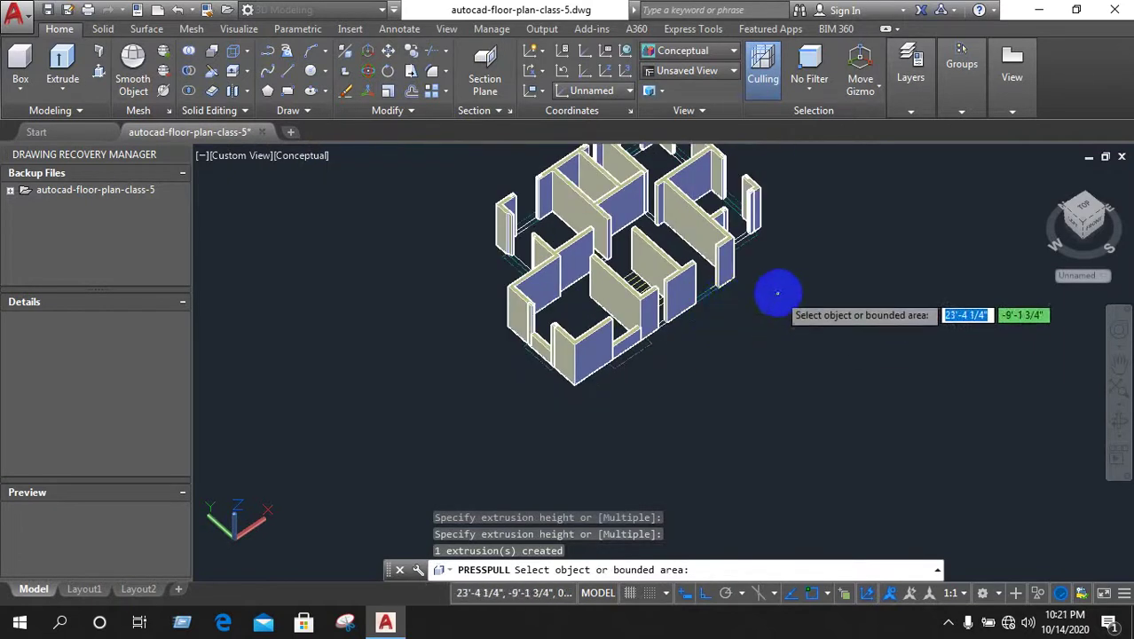
key(Escape)
On the front walls, press-pull two more gaps, including one under a window, into fill blocks
mouse_move(735, 301)
shift+middle_down()
mouse_move(734, 311)
mouse_move(756, 308)
mouse_move(698, 332)
mouse_move(649, 297)
mouse_move(602, 342)
mouse_move(600, 329)
mouse_move(623, 329)
mouse_move(482, 355)
shift+middle_up()
scroll(482, 355, up, 3)
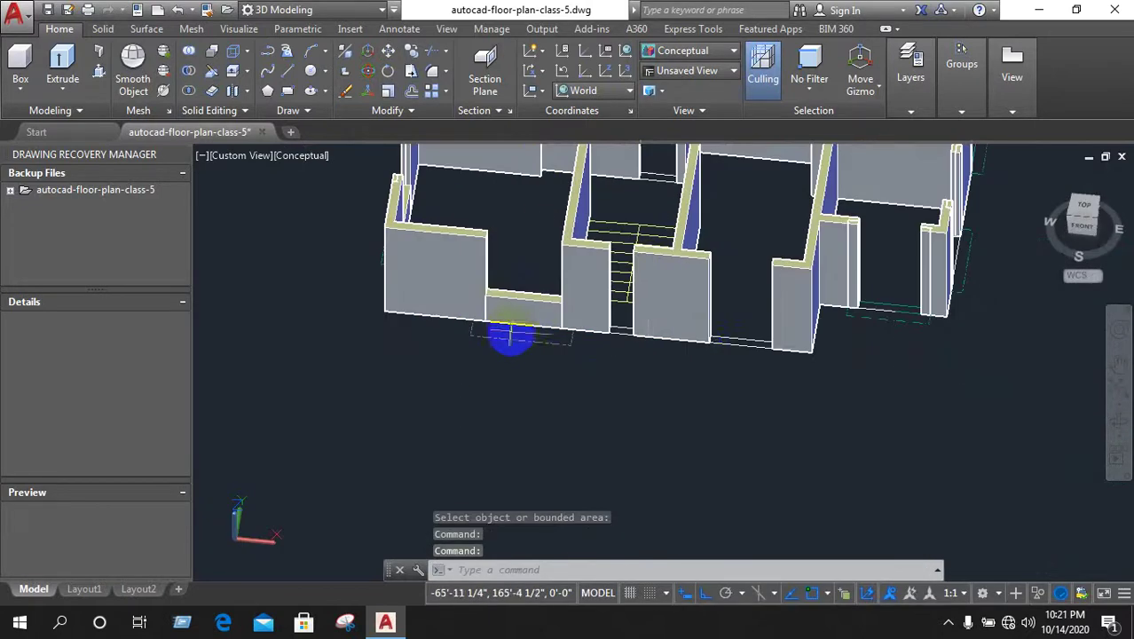
scroll(737, 340, up, 3)
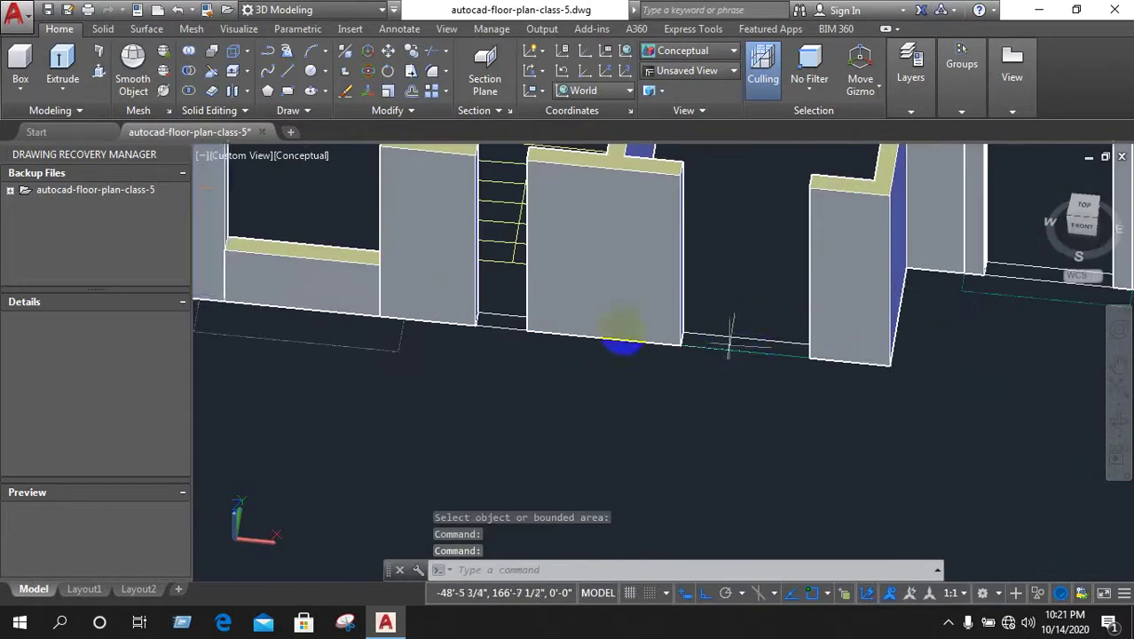
click(98, 71)
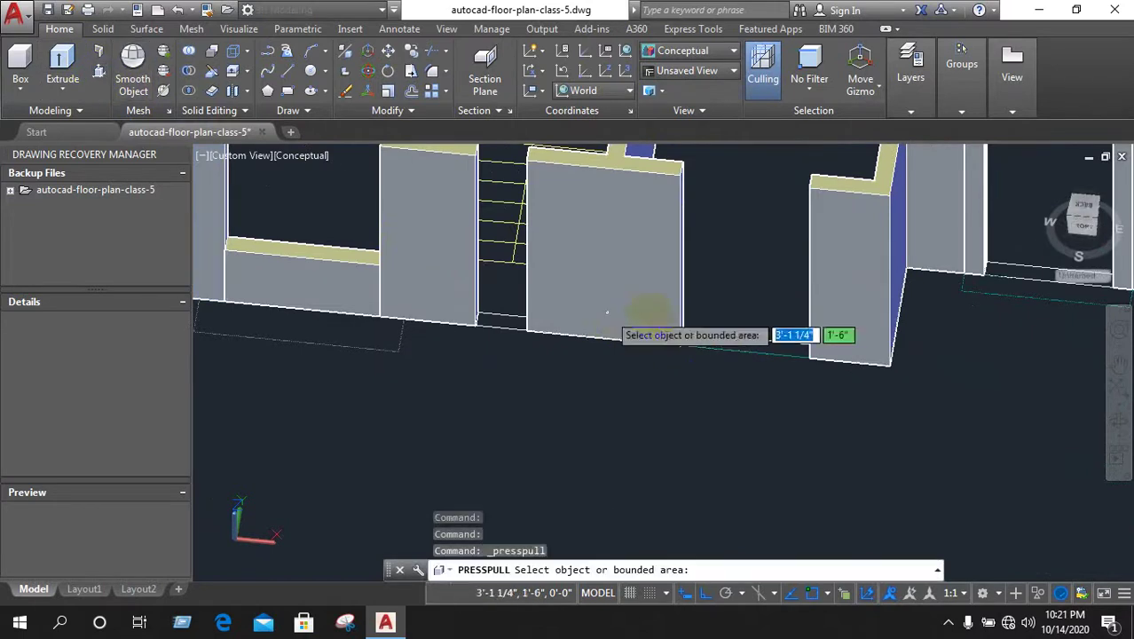
click(728, 336)
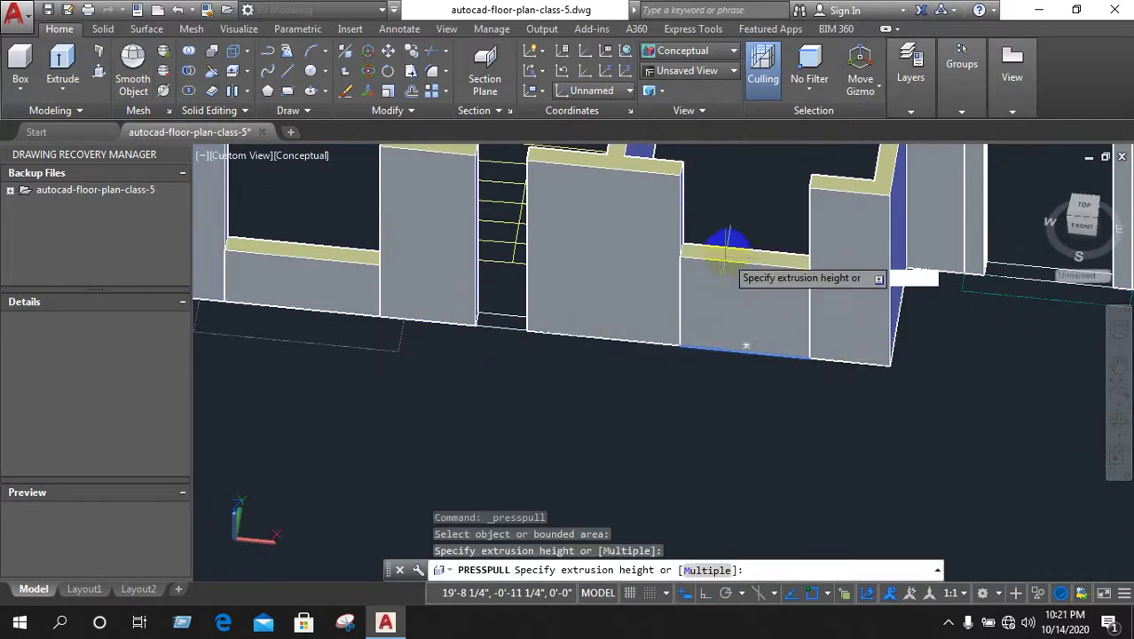
click(693, 293)
scroll(719, 344, down, 3)
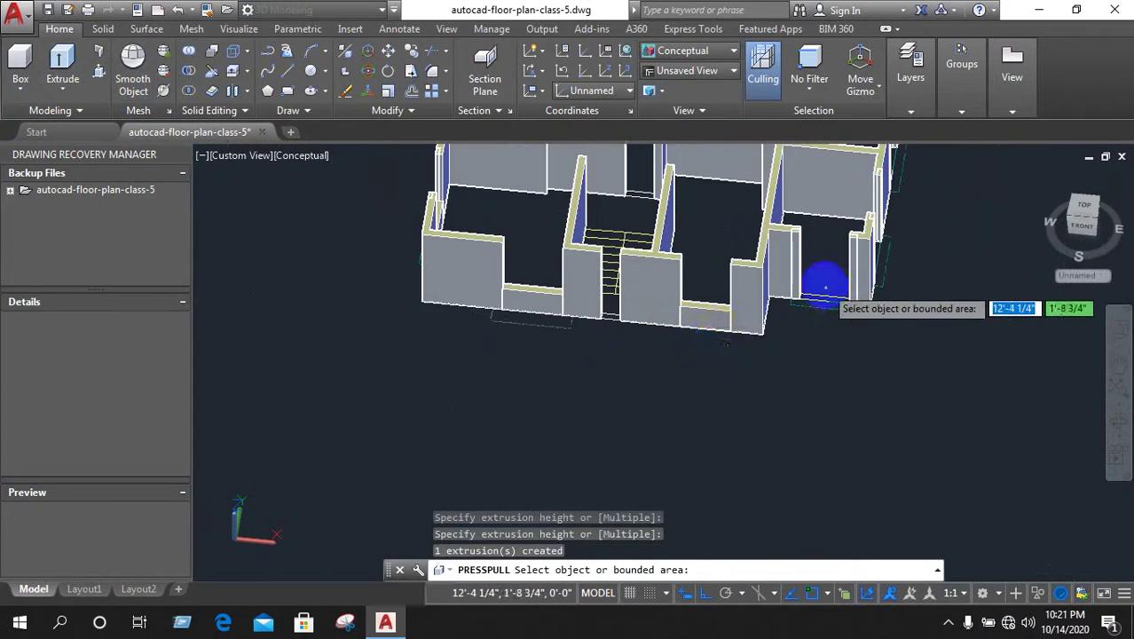
scroll(828, 301, up, 3)
click(817, 319)
click(825, 259)
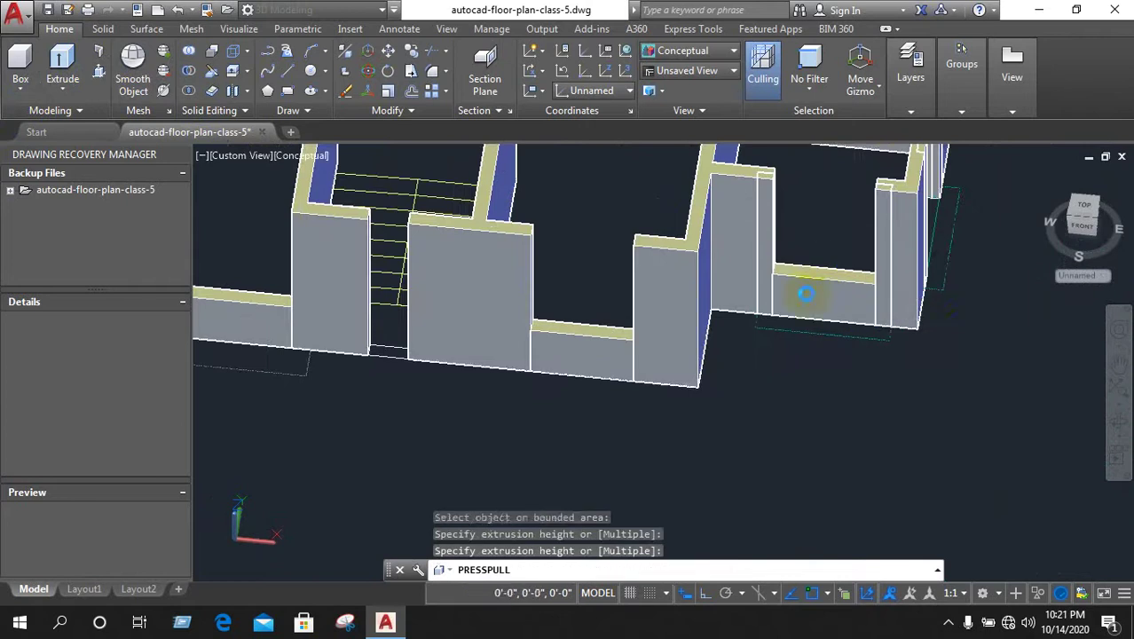
Fill the gap under another opening, then cancel an unwanted extrusion at the right end
mouse_move(960, 339)
shift+middle_down()
mouse_move(869, 439)
mouse_move(798, 370)
mouse_move(873, 342)
mouse_move(829, 407)
shift+middle_up()
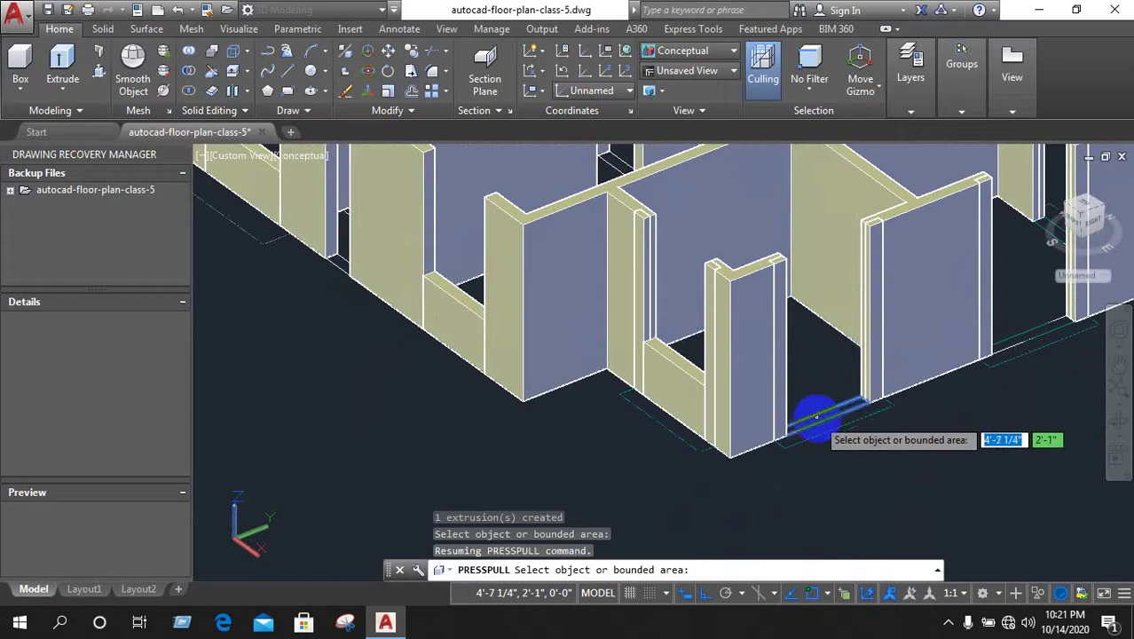
click(817, 379)
scroll(798, 376, down, 3)
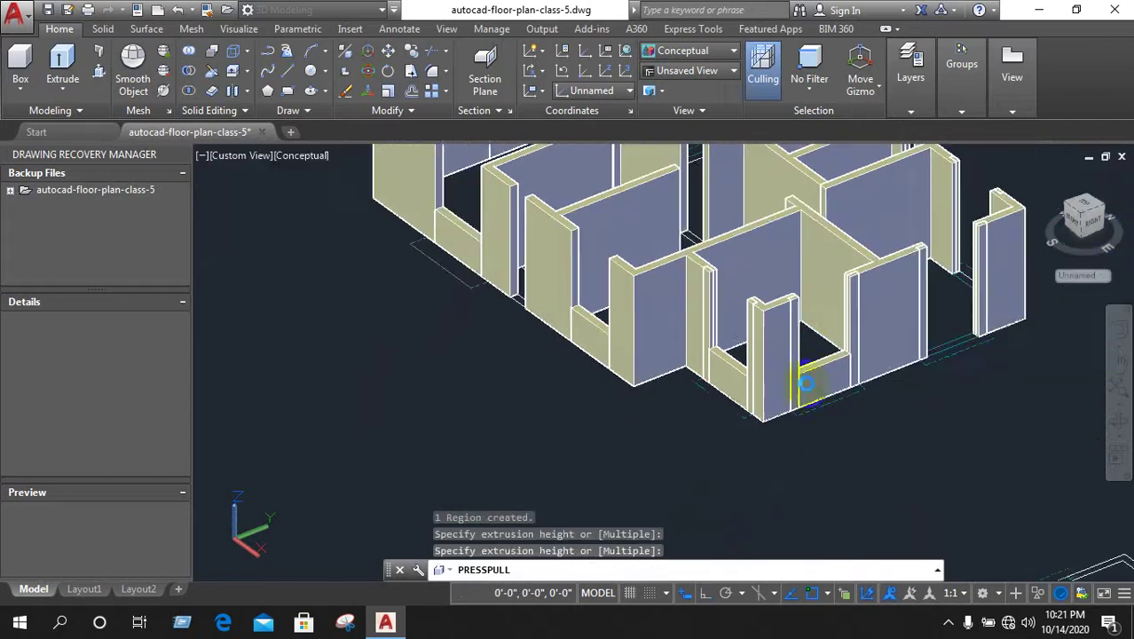
click(939, 346)
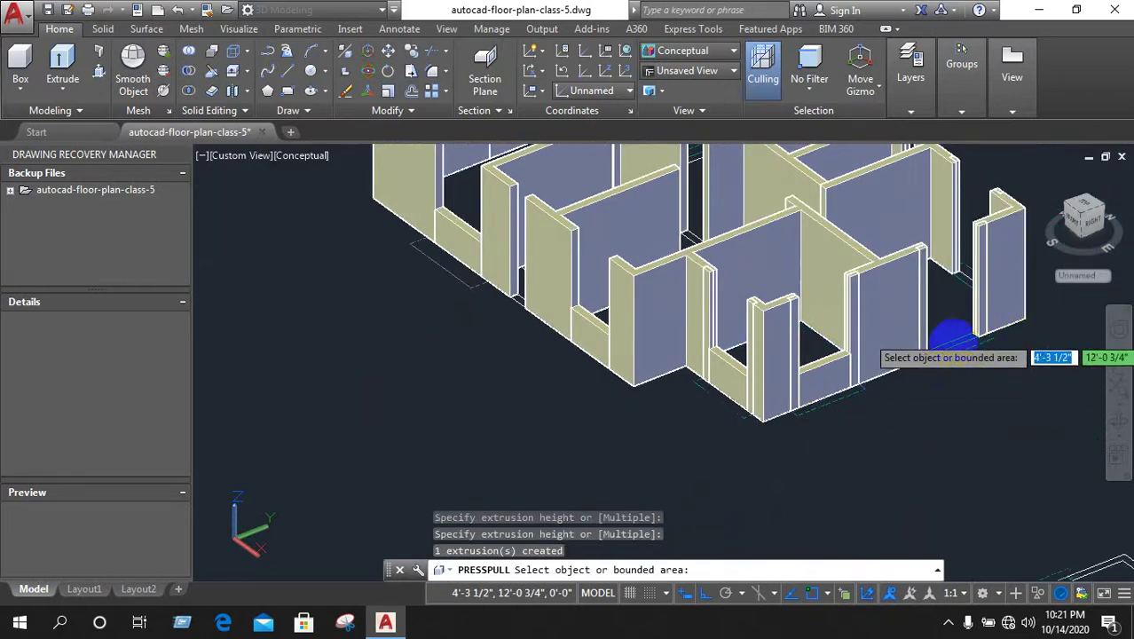
click(917, 435)
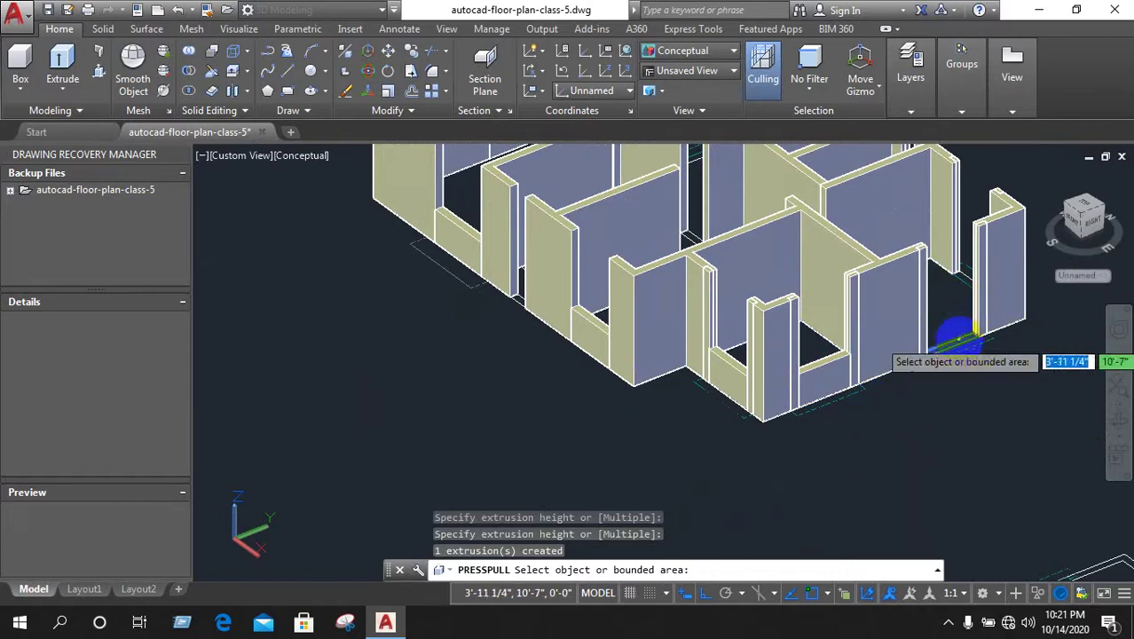
click(961, 336)
right_click(962, 292)
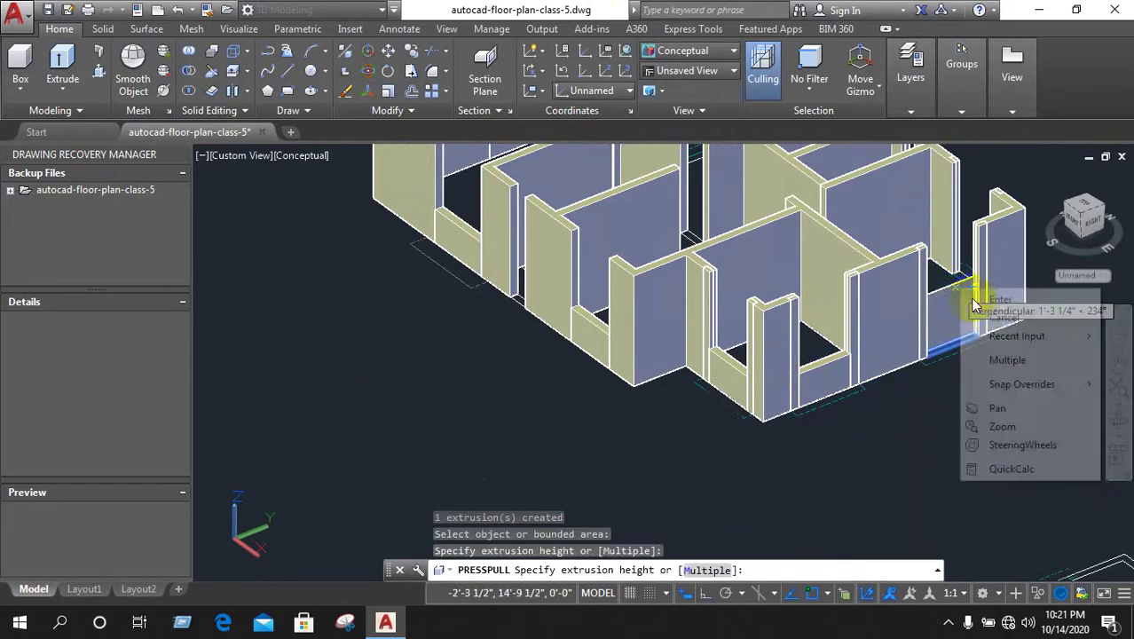
click(994, 318)
scroll(967, 337, up, 3)
scroll(932, 348, up, 3)
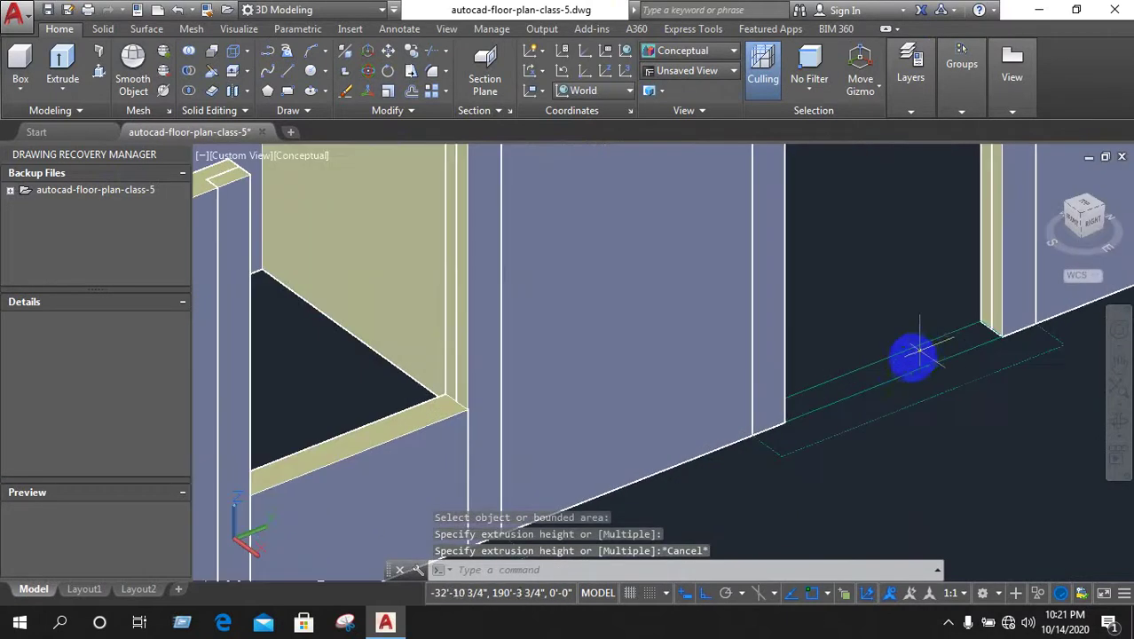
scroll(889, 366, down, 5)
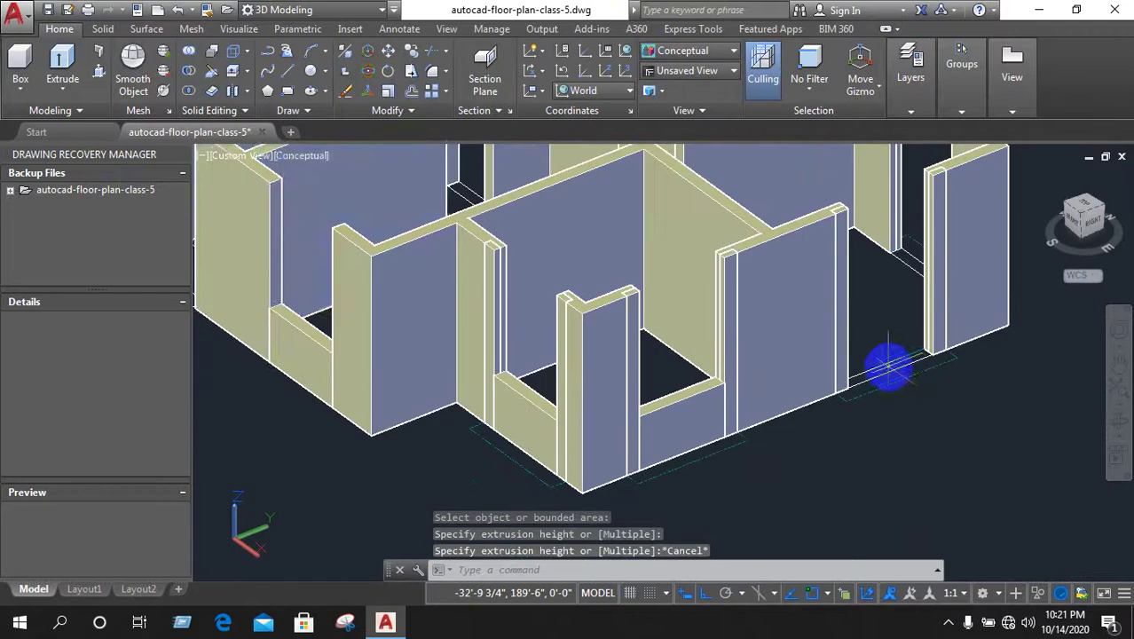
Press-pull the gap at the right corner into a fill block
click(98, 71)
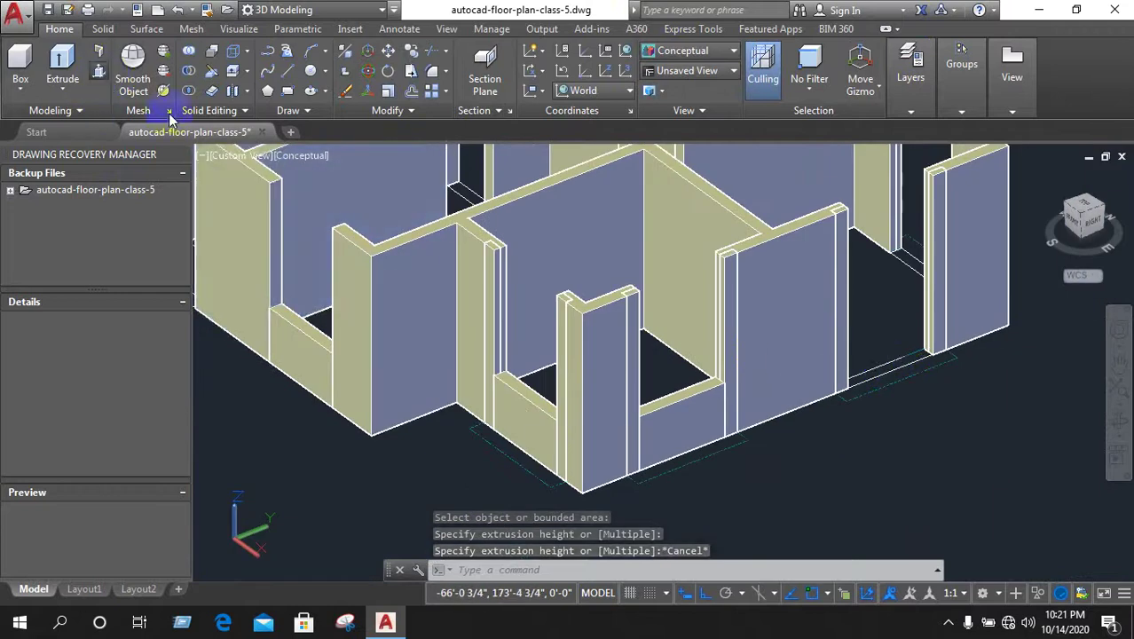
click(898, 364)
click(892, 306)
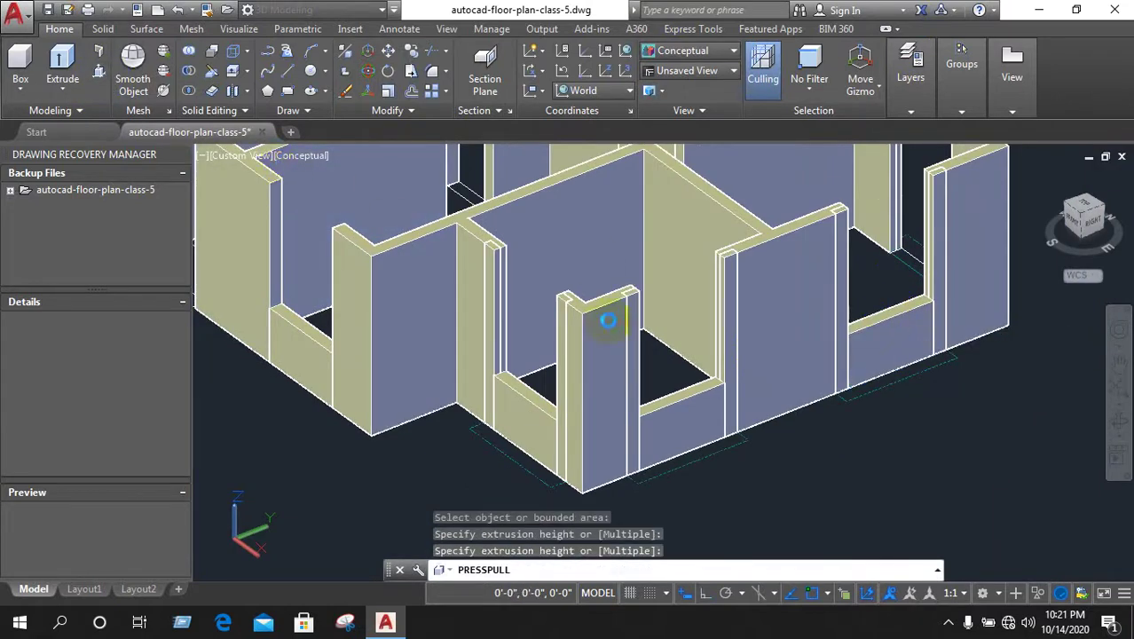
scroll(608, 321, down, 5)
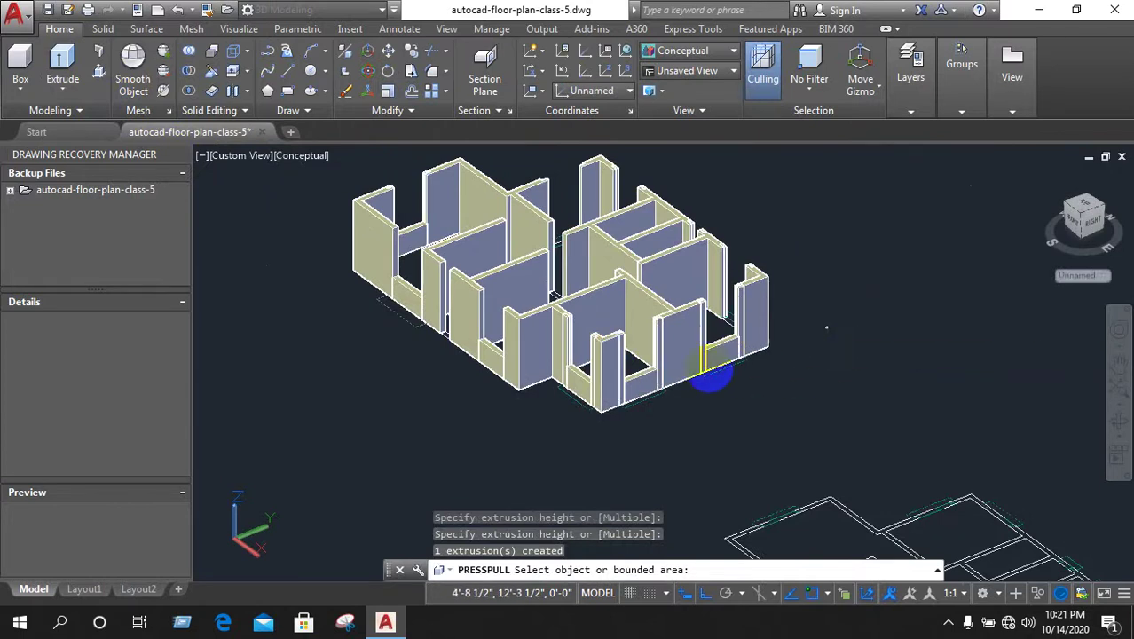
mouse_move(760, 364)
middle_down()
mouse_move(679, 380)
mouse_move(762, 361)
middle_up()
middle_drag(798, 322, 811, 358)
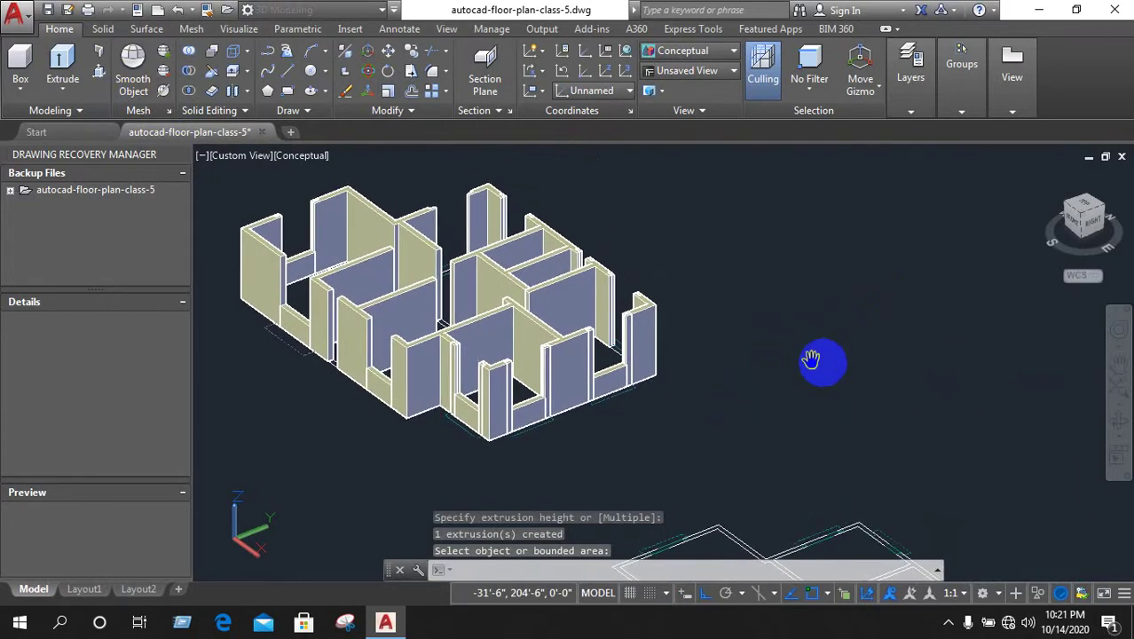
right_click(1072, 353)
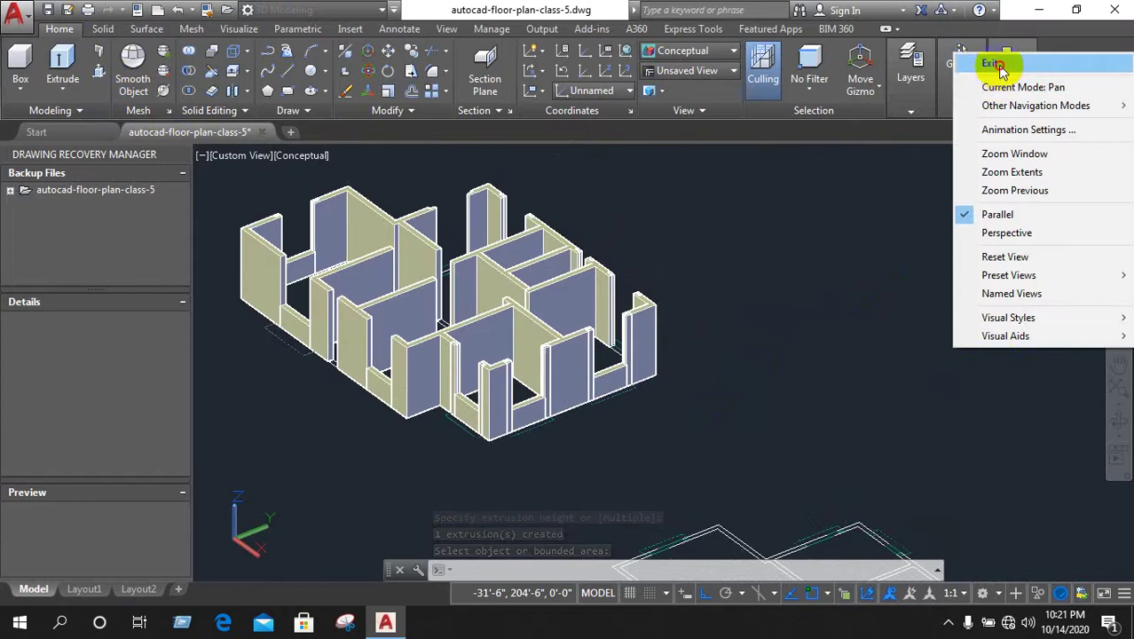
click(994, 64)
On the back walls, press-pull sill fills under two window openings
mouse_move(827, 342)
shift+middle_down()
mouse_move(668, 362)
mouse_move(526, 472)
shift+middle_up()
scroll(529, 451, up, 3)
scroll(572, 388, up, 3)
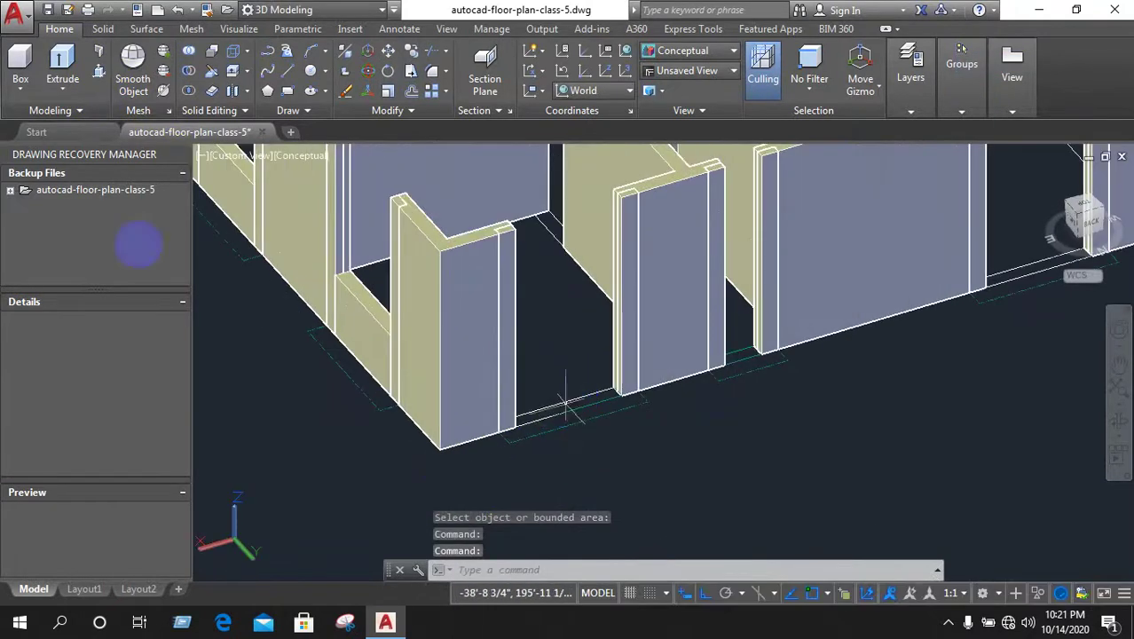
key(ctrl+shift+e)
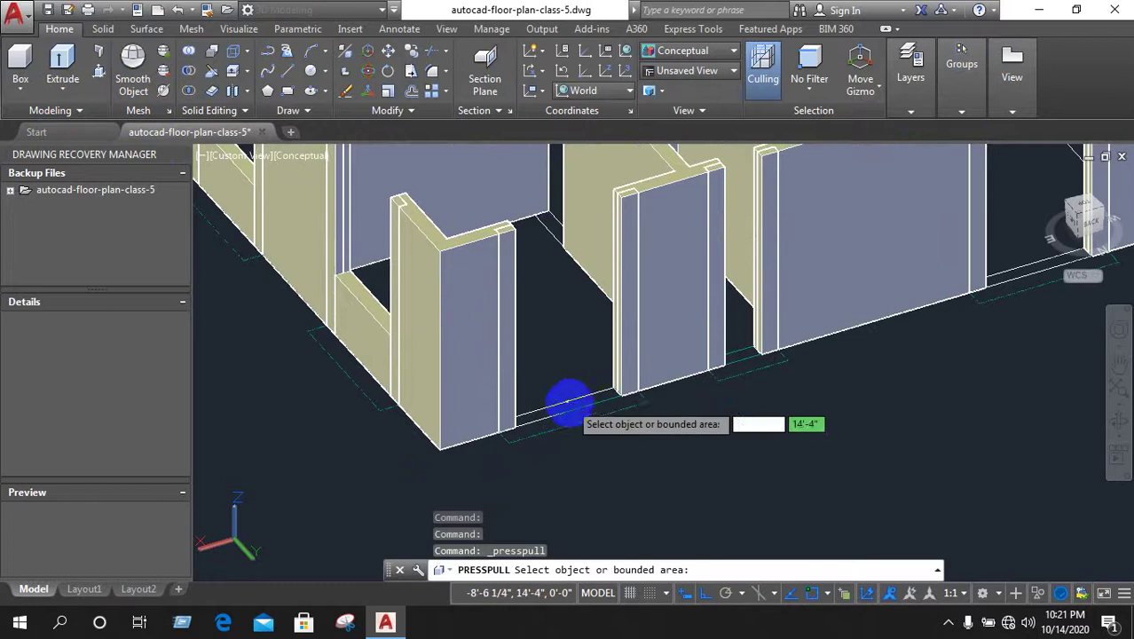
click(564, 407)
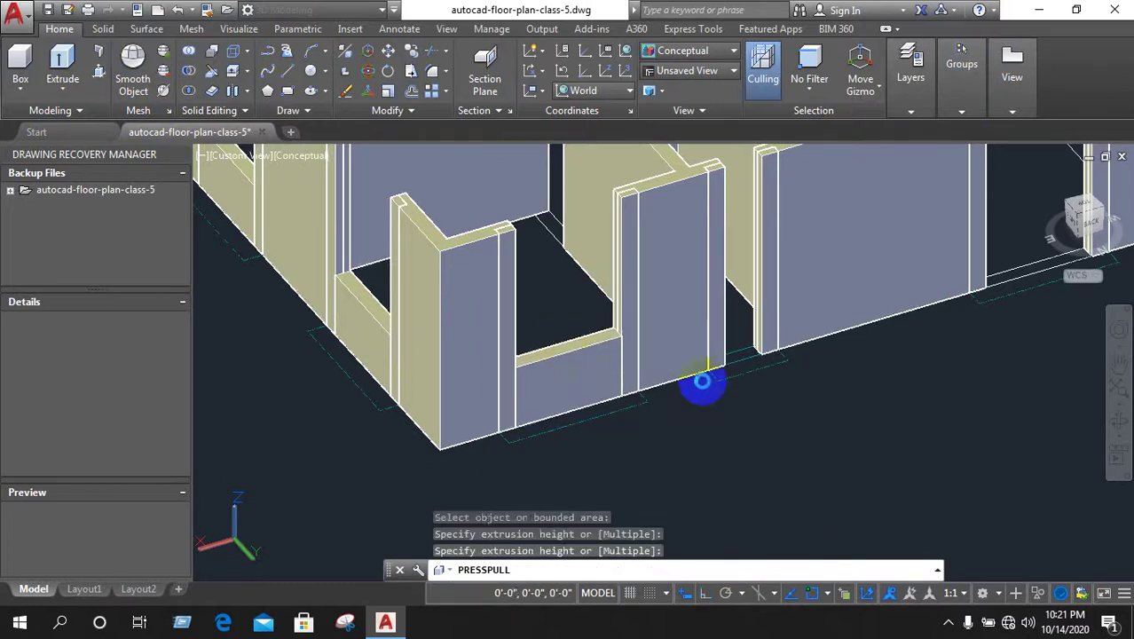
click(702, 381)
scroll(598, 407, down, 3)
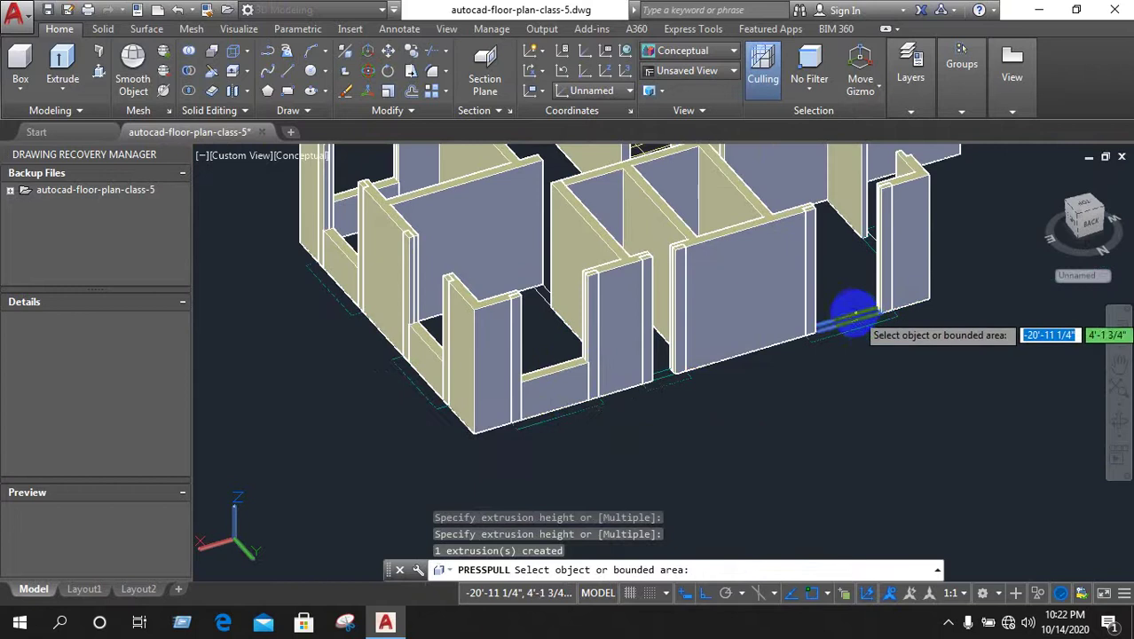
scroll(847, 311, up, 5)
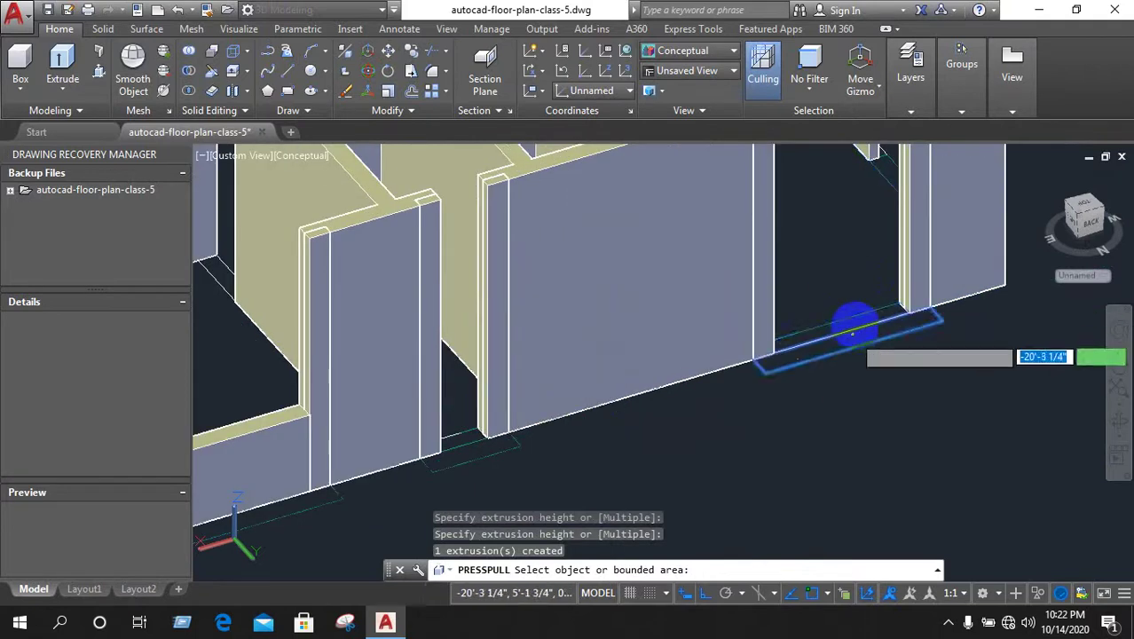
click(838, 325)
click(726, 300)
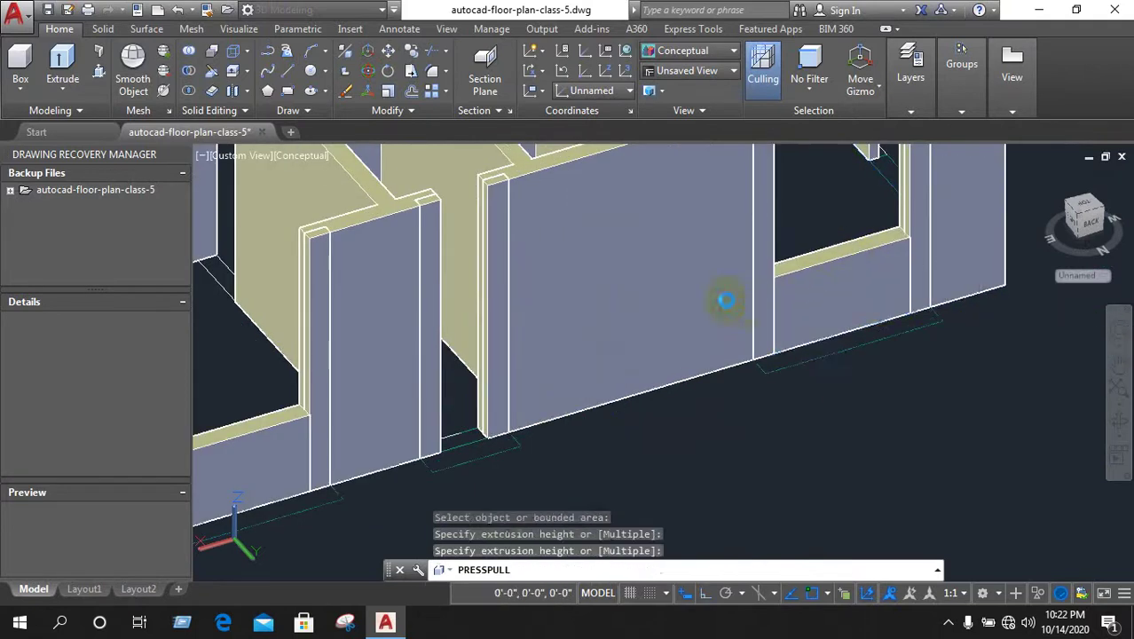
scroll(752, 320, down, 2)
scroll(897, 311, down, 3)
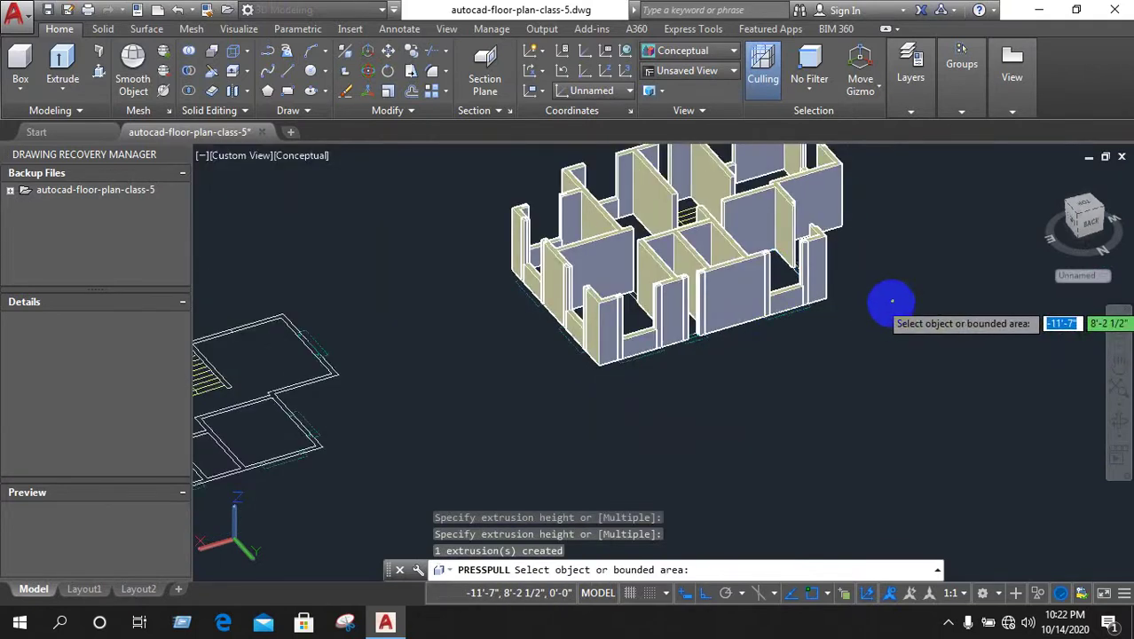
Create a sill at the base of another opening from a new viewing angle
shift+middle_drag(892, 302, 664, 373)
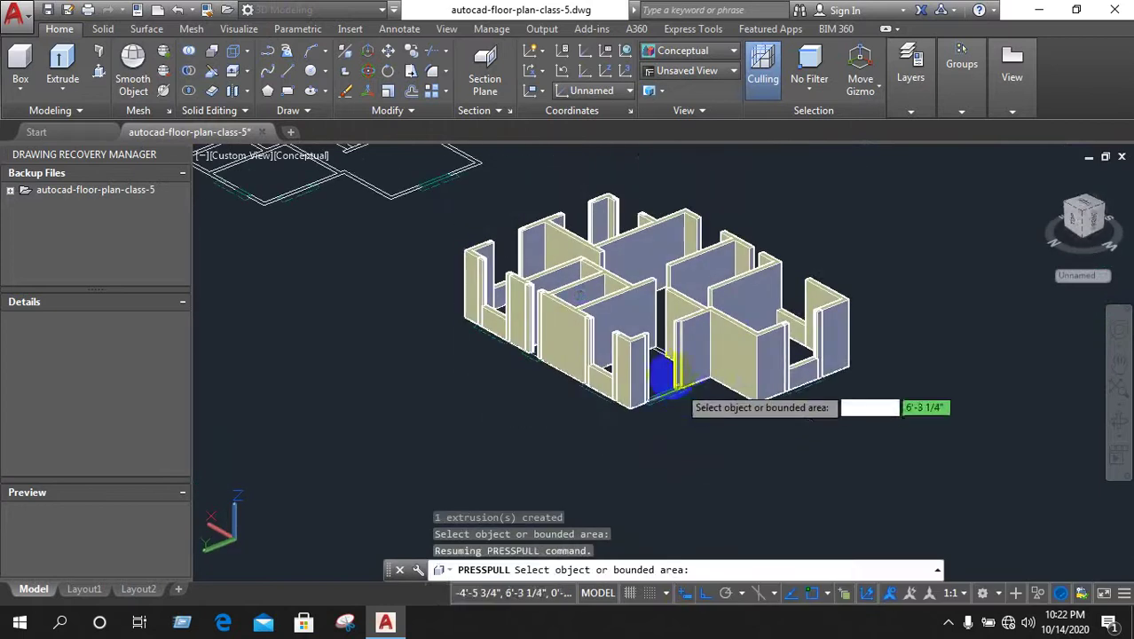
scroll(670, 377, up, 2)
scroll(648, 399, up, 2)
scroll(621, 443, up, 2)
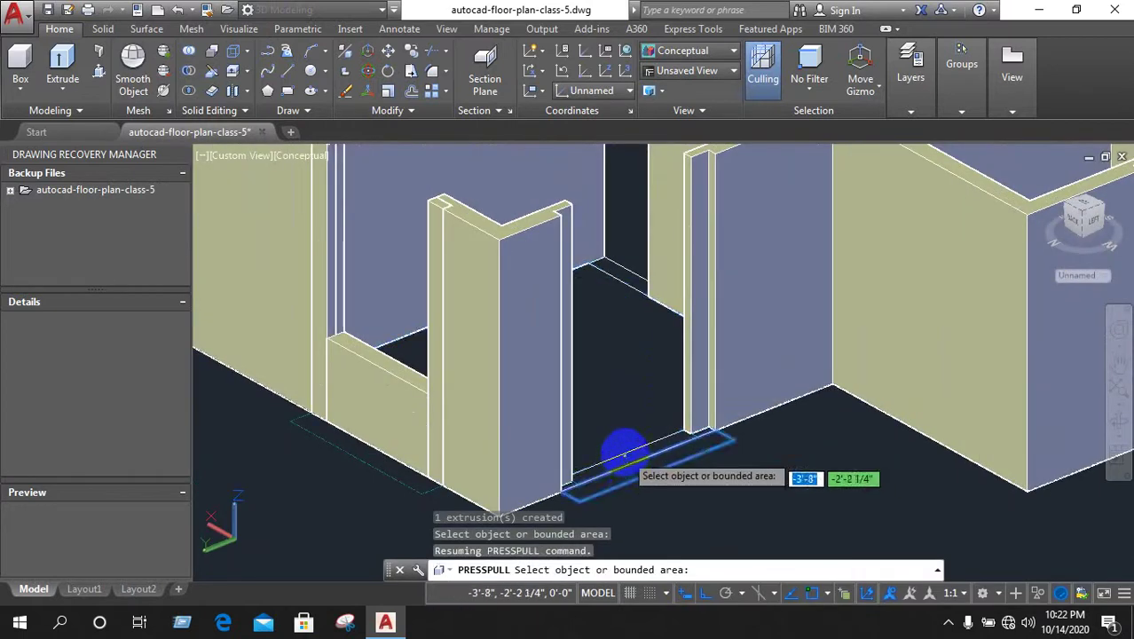
click(624, 457)
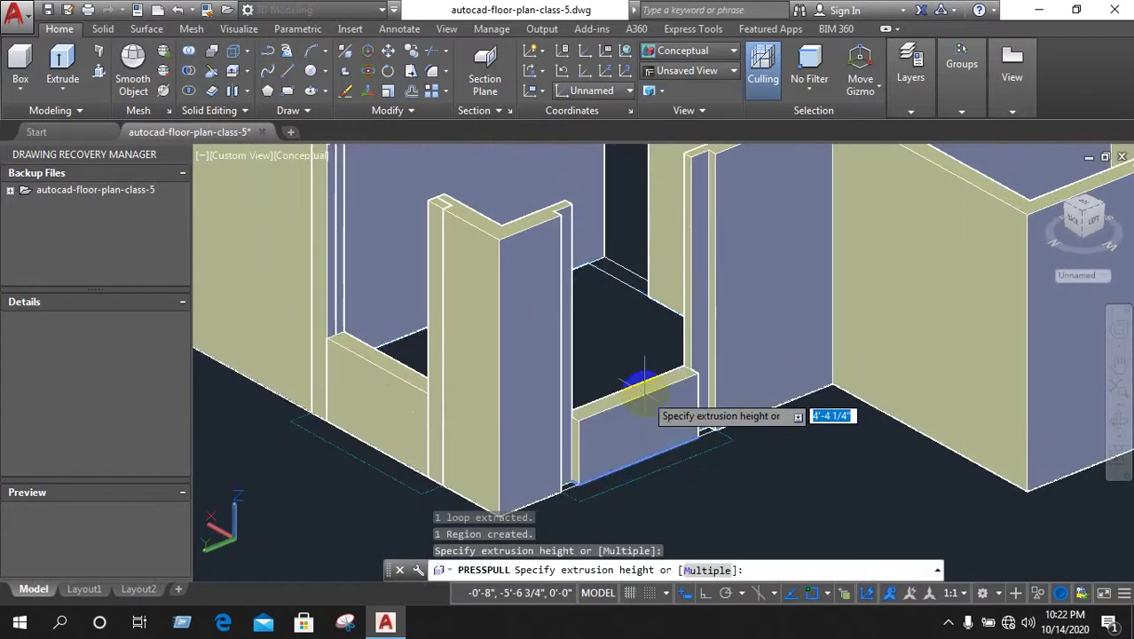
click(644, 391)
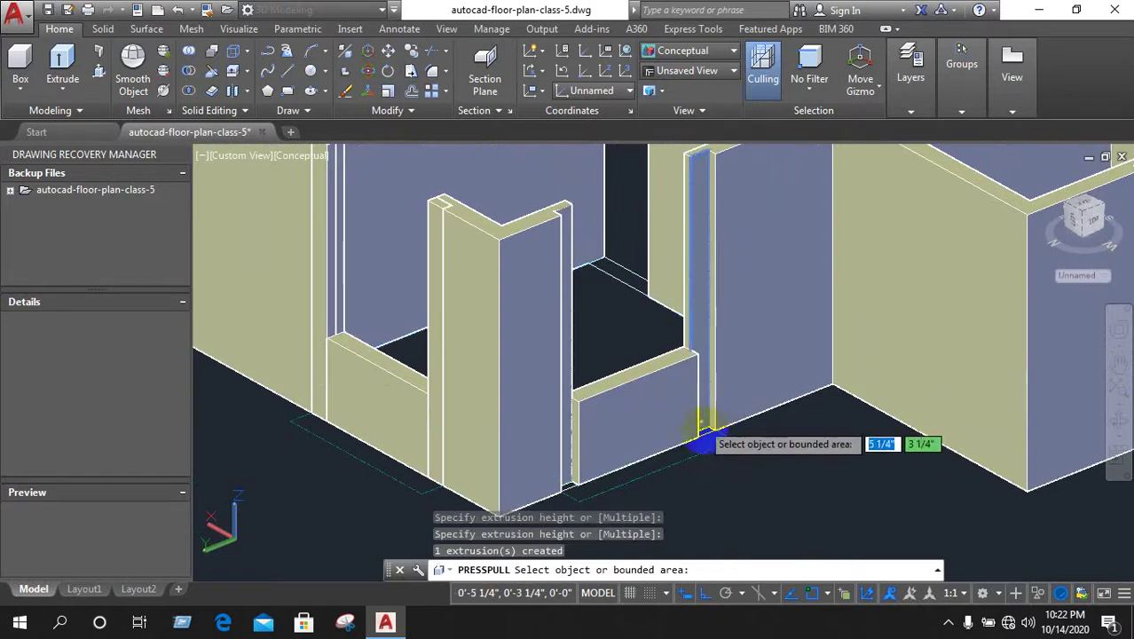
scroll(707, 443, down, 2)
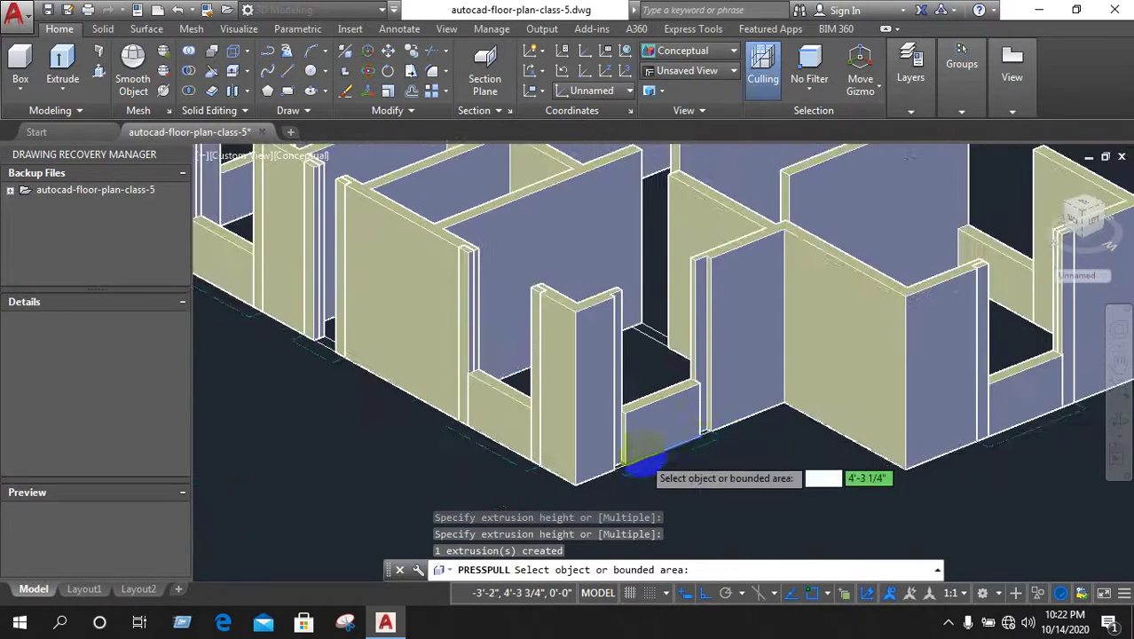
scroll(633, 466, up, 3)
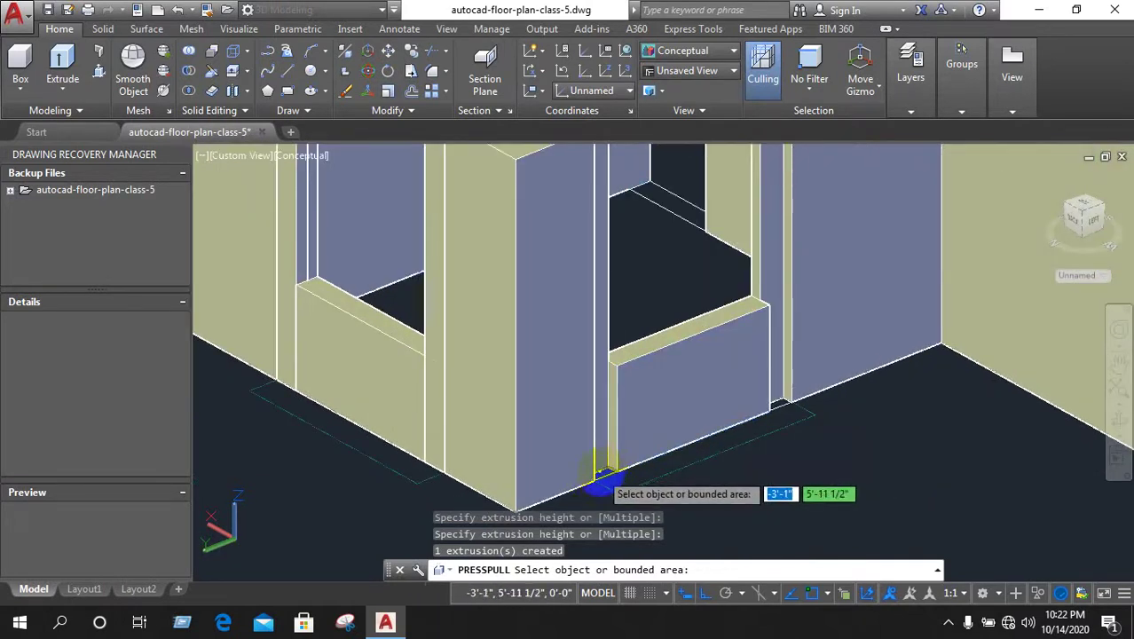
Add a 10-high infill piece at the next opening and a small piece level with the sill
click(609, 342)
text(10')
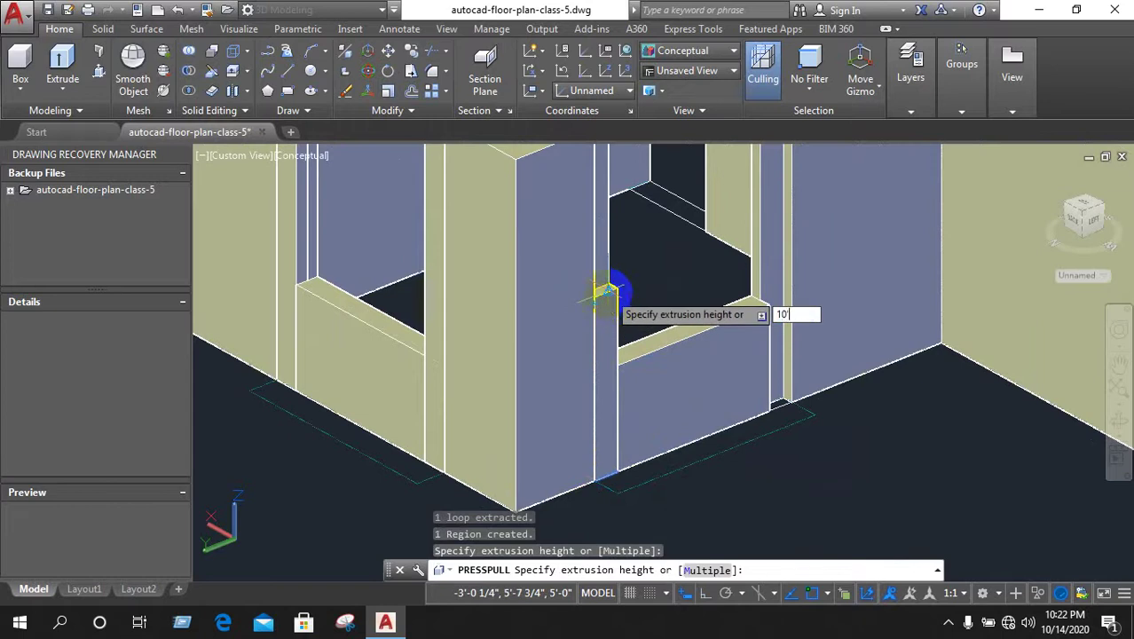
key(Return)
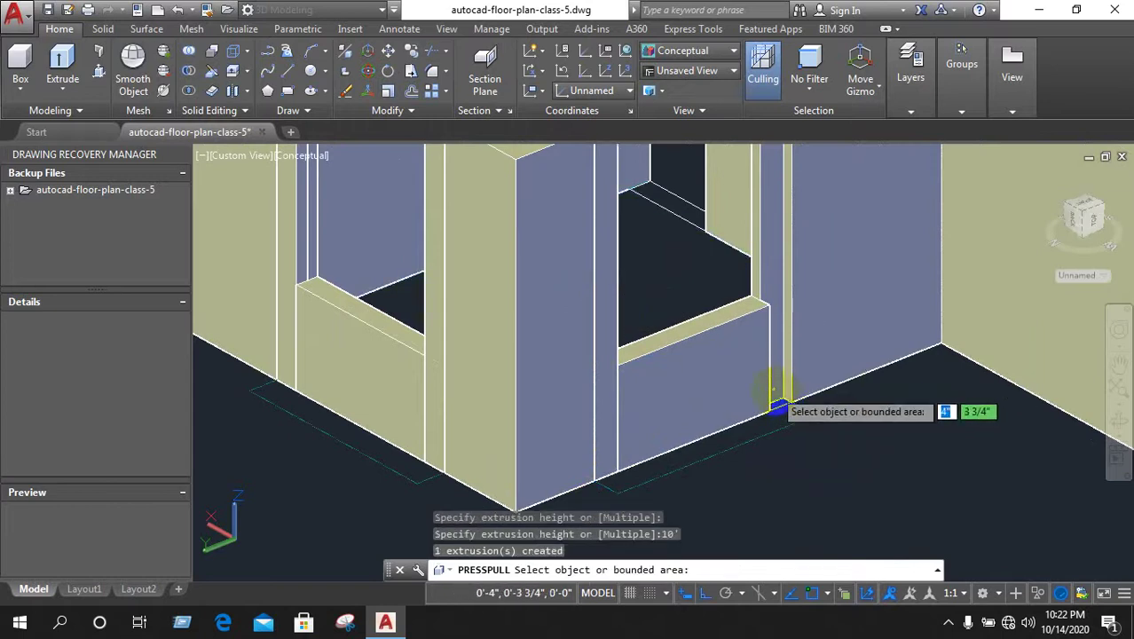
click(779, 407)
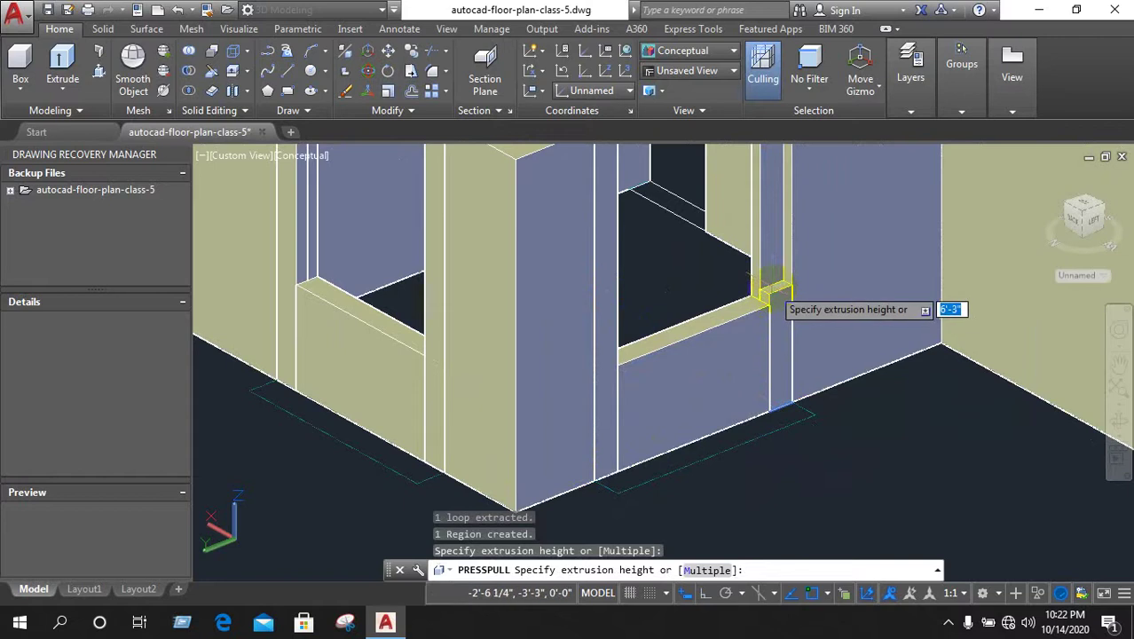
click(721, 362)
scroll(723, 368, down, 3)
scroll(799, 412, down, 3)
scroll(843, 424, down, 3)
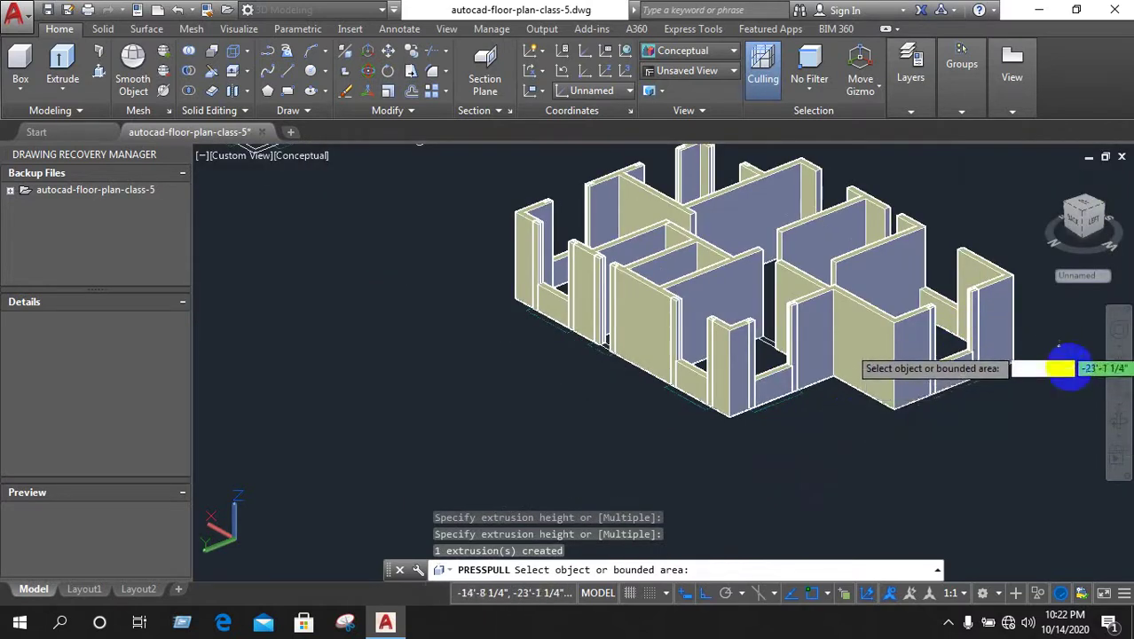
From the front view, press-pull the stair-base area up 8' to fill the gap
scroll(1051, 406, down, 2)
mouse_move(1051, 407)
shift+middle_down()
mouse_move(835, 426)
mouse_move(519, 388)
shift+middle_up()
scroll(519, 388, up, 5)
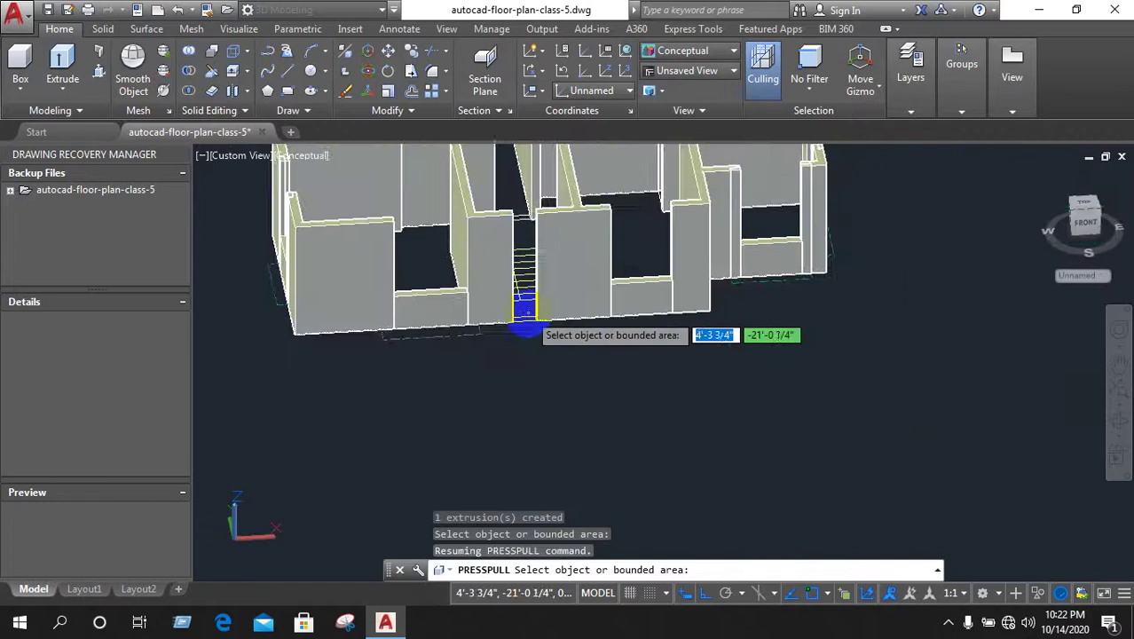
scroll(519, 322, up, 3)
scroll(519, 333, down, 3)
scroll(510, 351, down, 3)
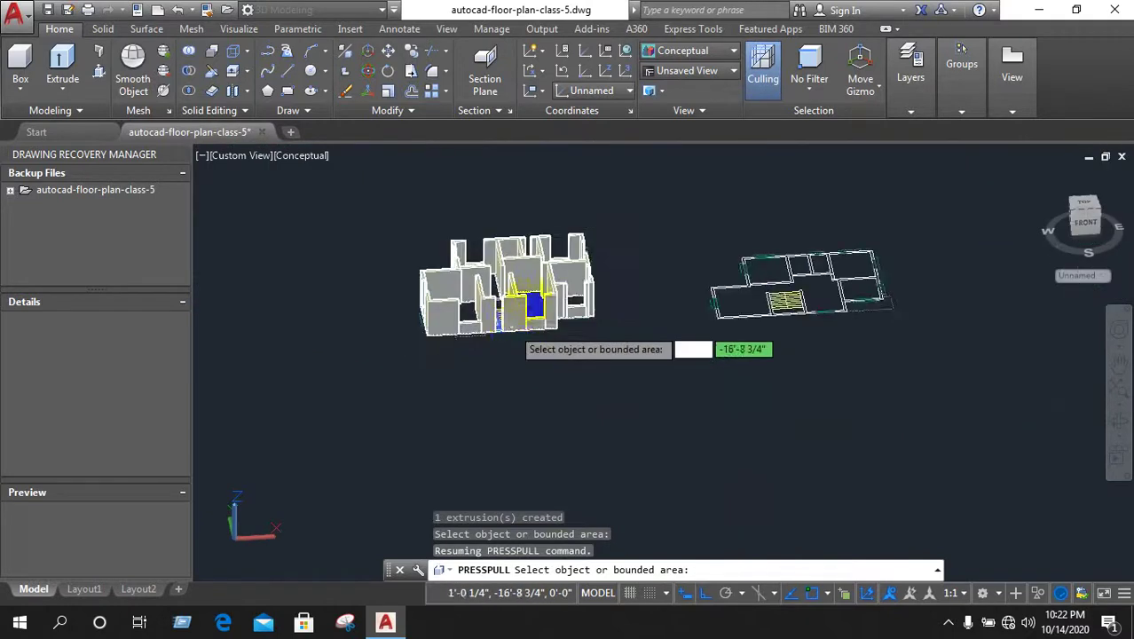
scroll(480, 337, up, 1)
scroll(483, 311, up, 5)
scroll(515, 371, down, 1)
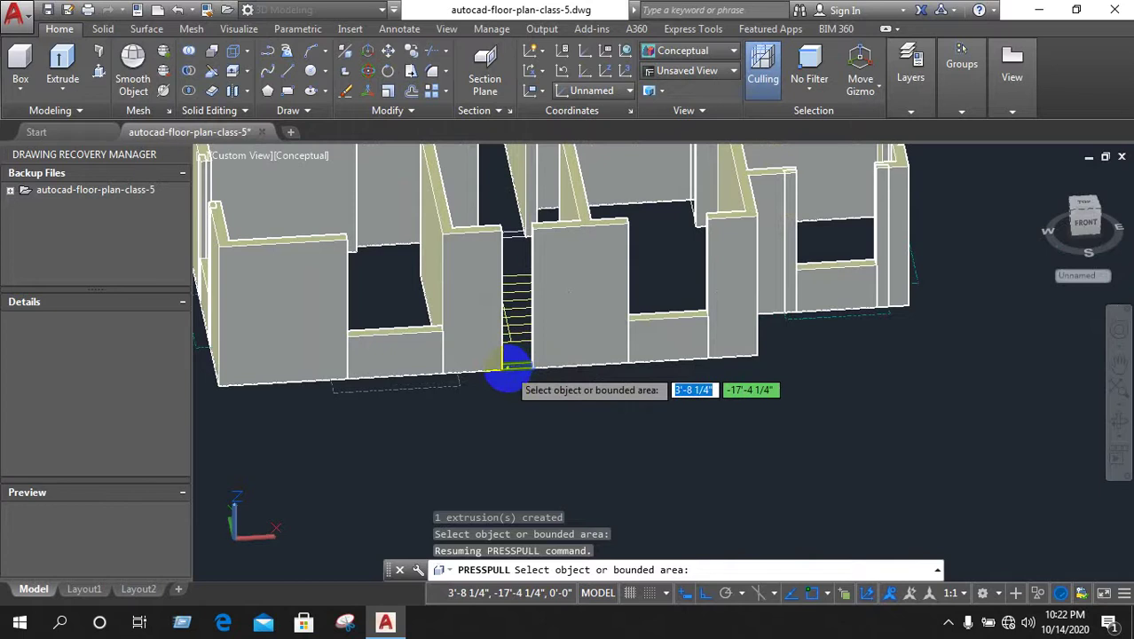
click(514, 364)
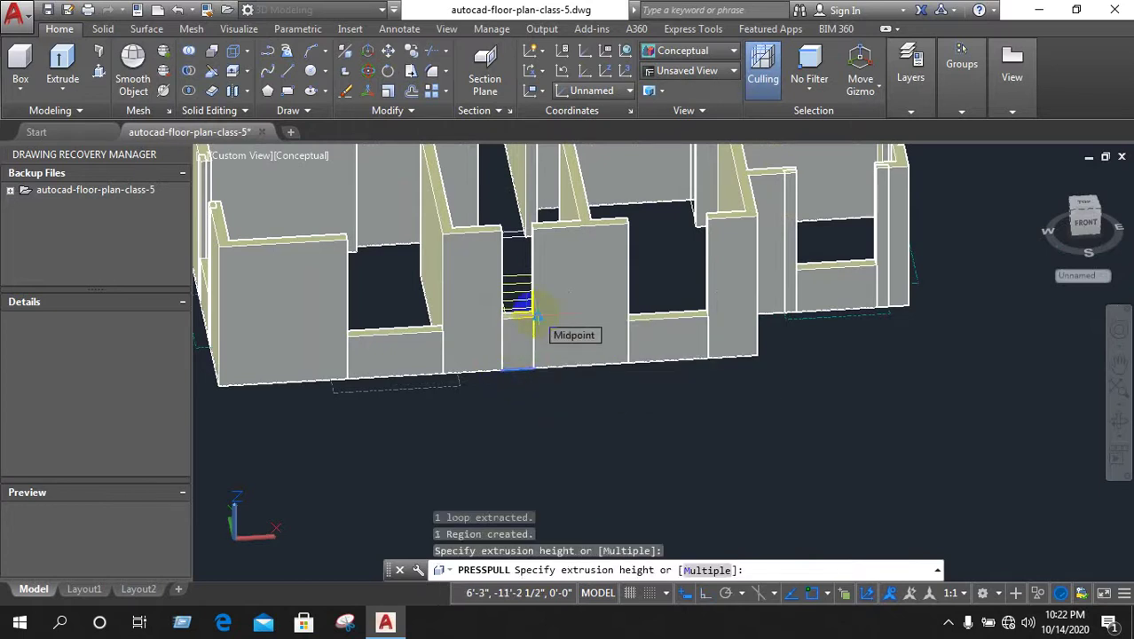
text(8')
key(Return)
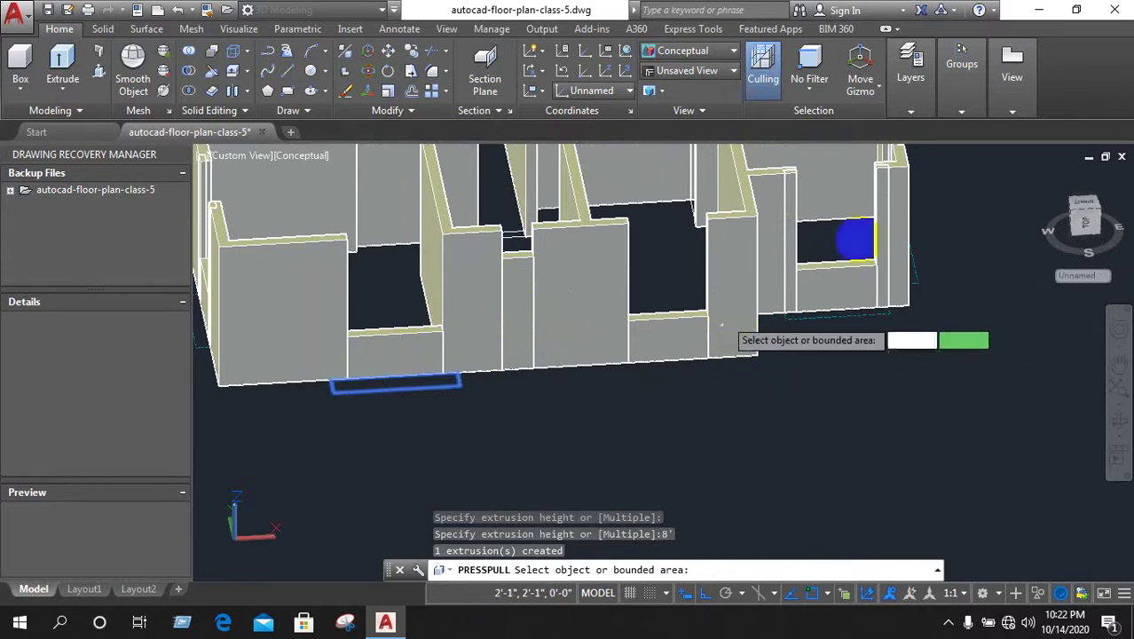
scroll(663, 410, down, 2)
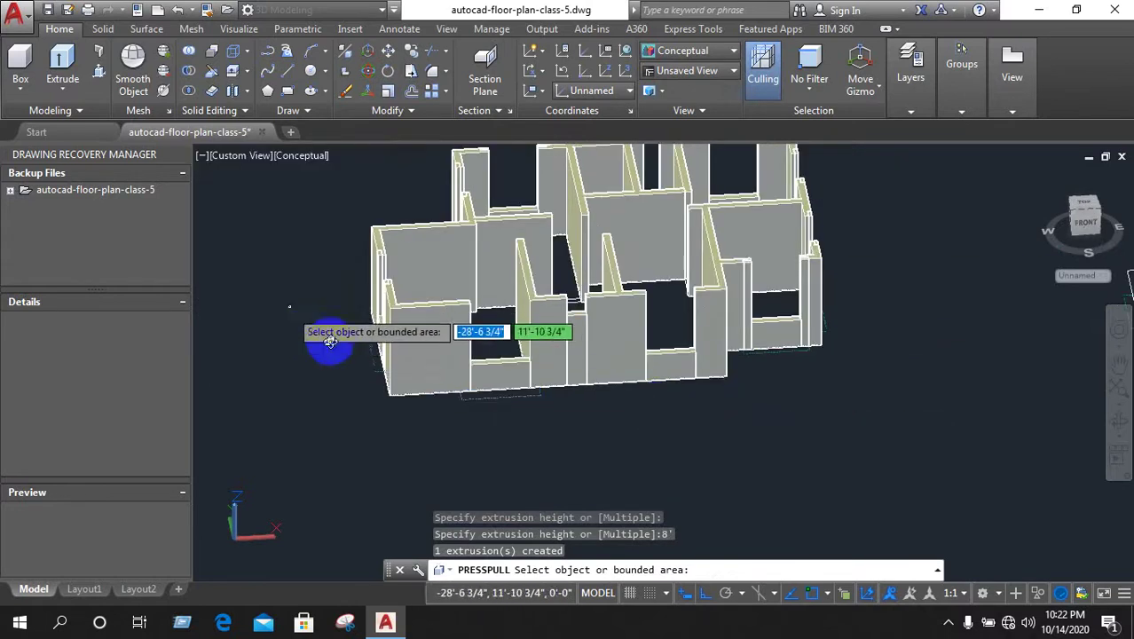
Add a 5' sill at another opening's base and orbit around to check the building
shift+middle_drag(330, 341, 699, 408)
scroll(688, 403, up, 2)
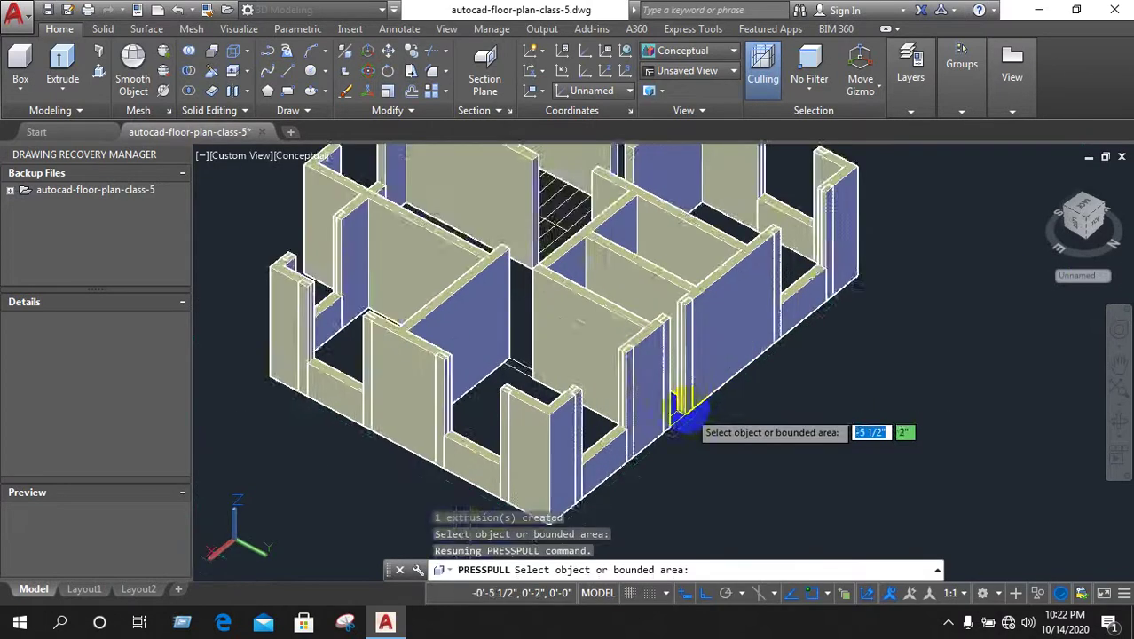
scroll(674, 417, up, 2)
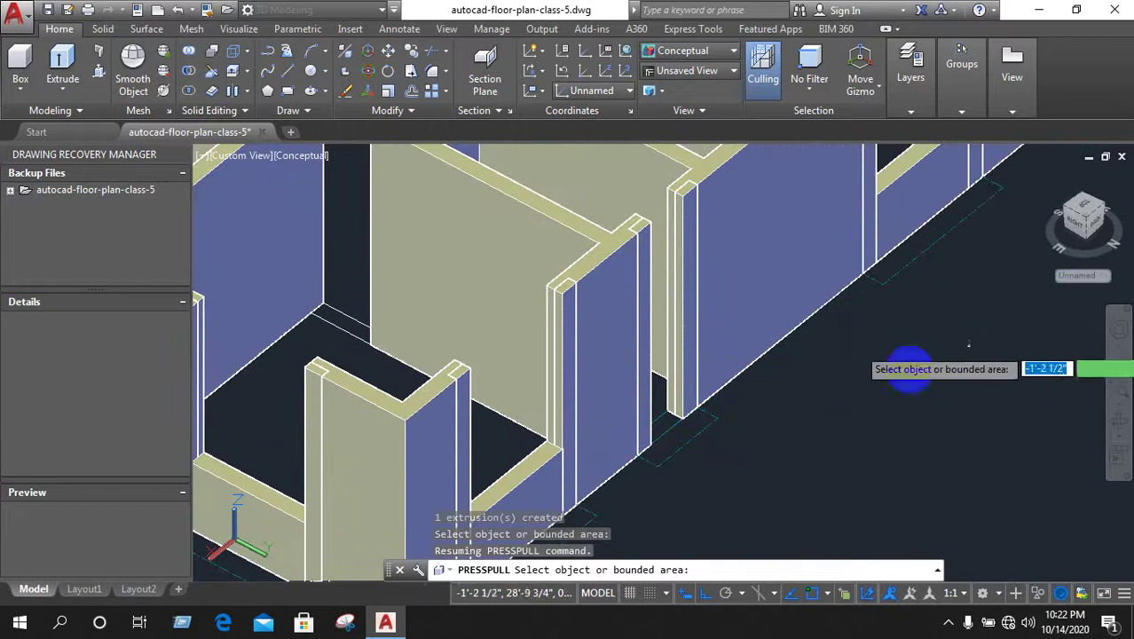
scroll(673, 401, up, 2)
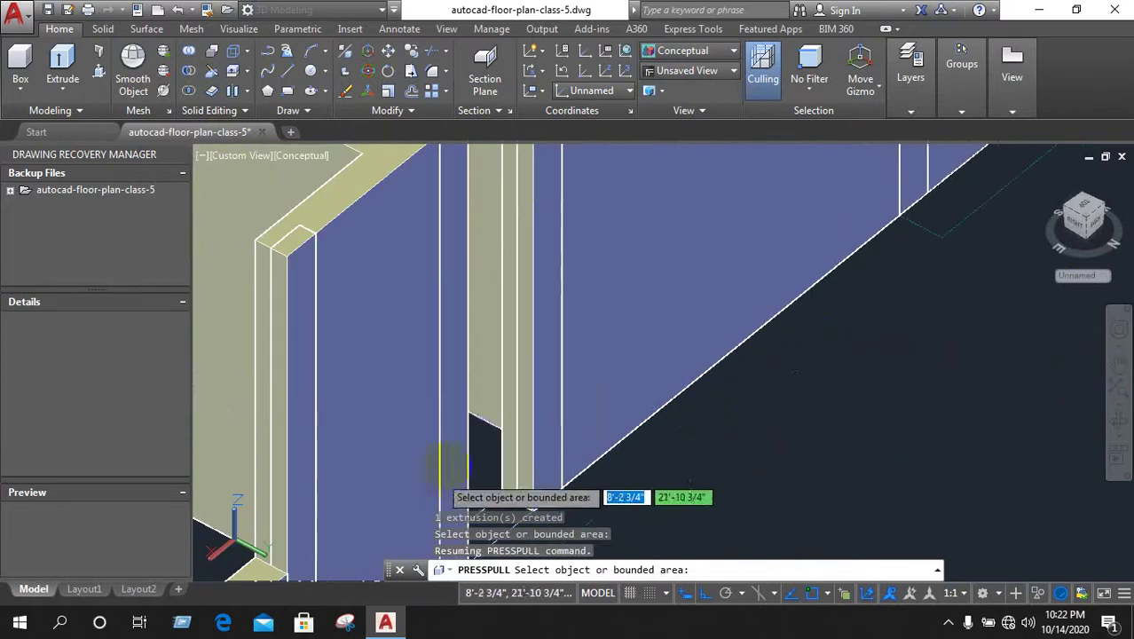
scroll(451, 486, down, 3)
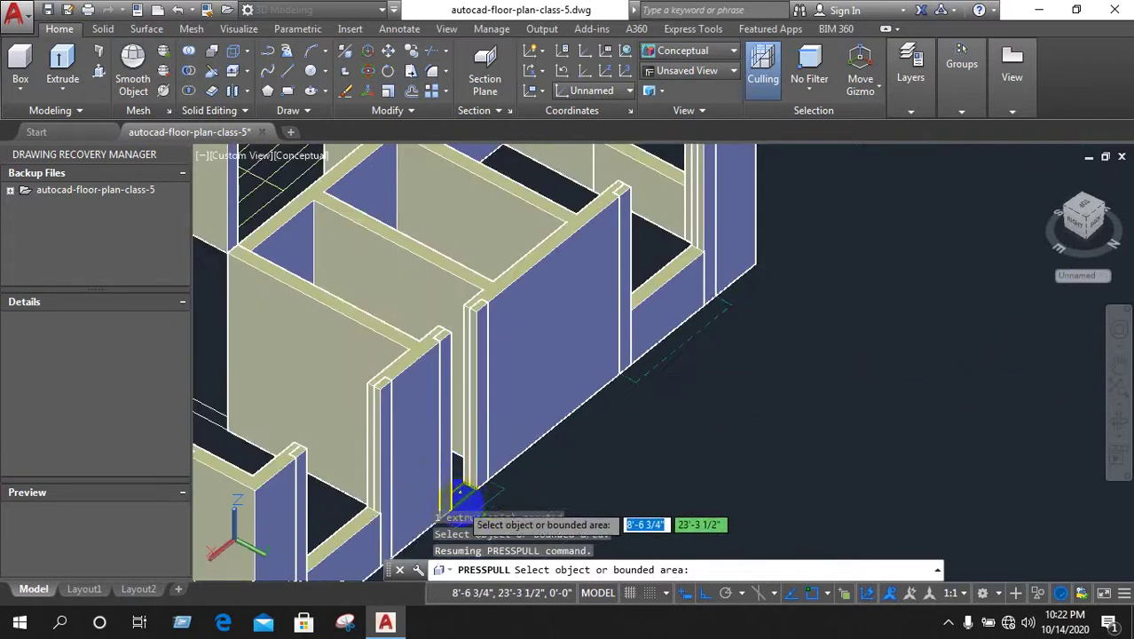
click(454, 501)
text(5)
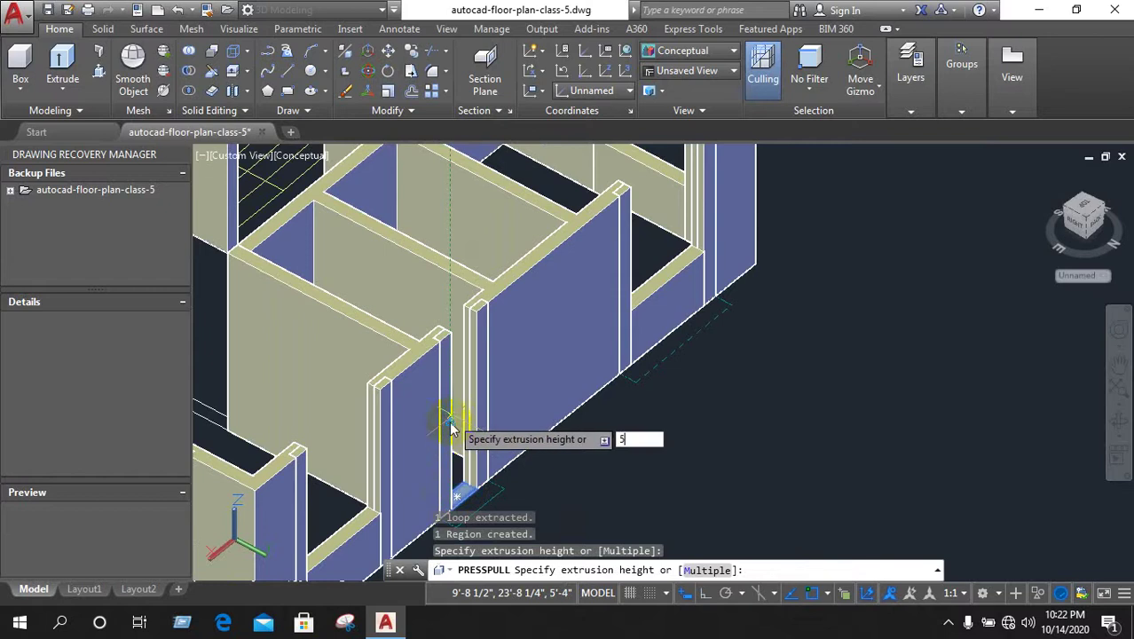
key(Return)
scroll(622, 382, down, 4)
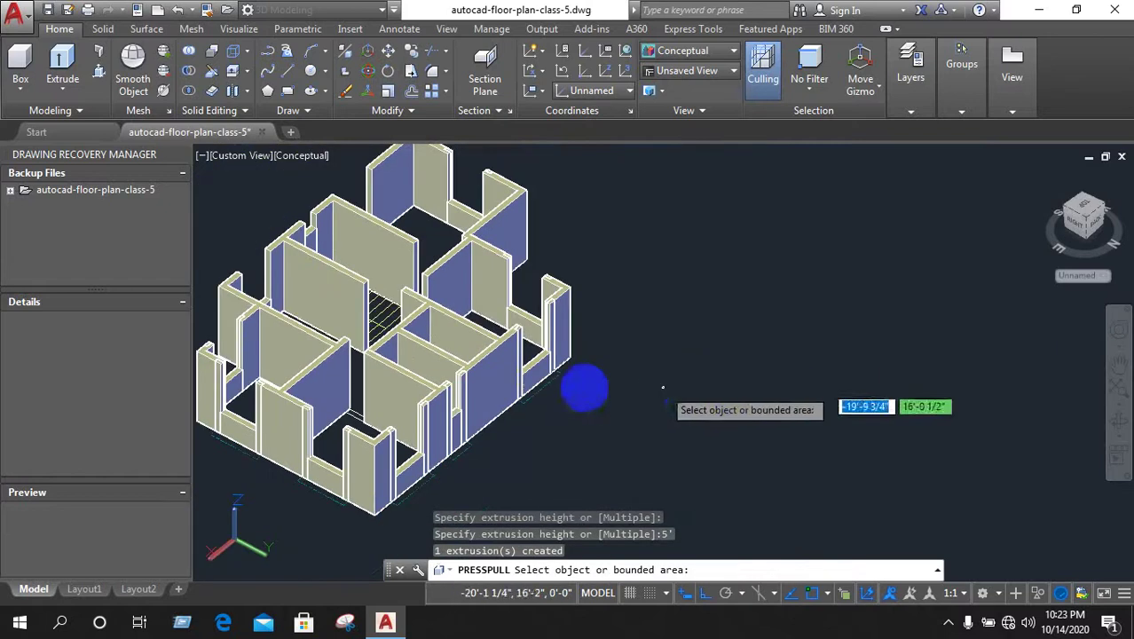
shift+middle_drag(587, 370, 112, 433)
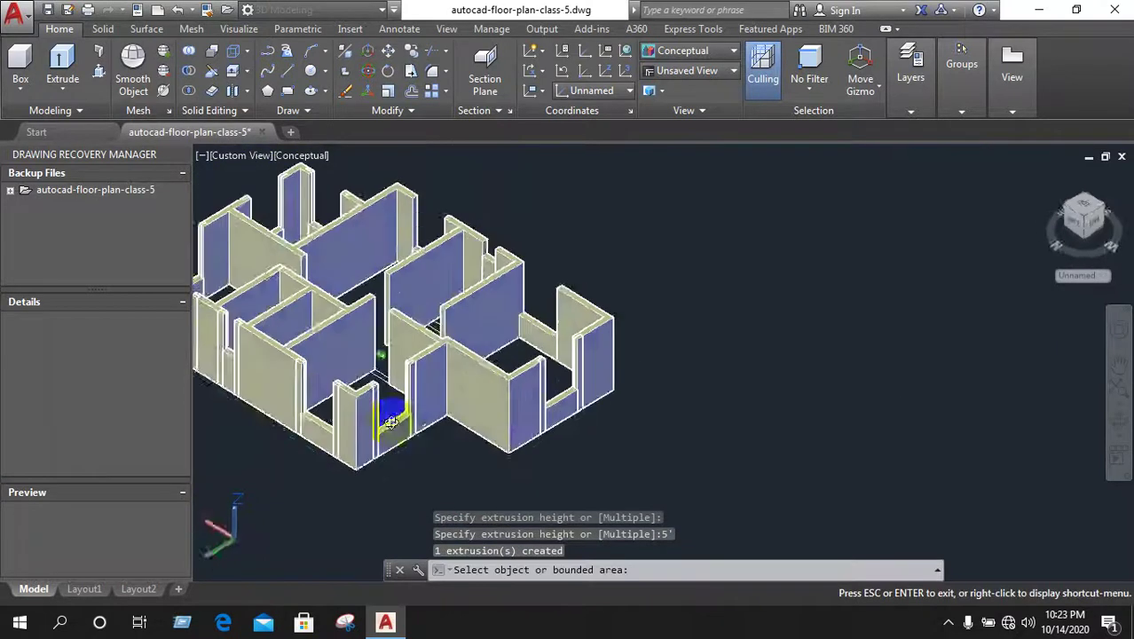
shift+middle_drag(202, 406, 56, 444)
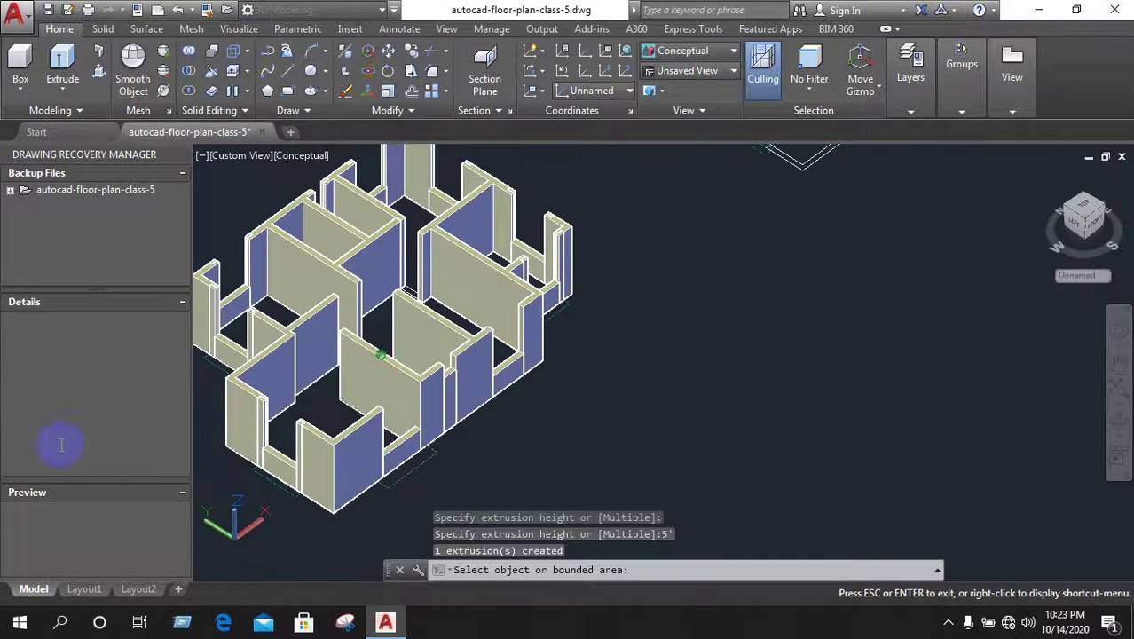
scroll(601, 404, down, 2)
shift+middle_drag(601, 404, 506, 400)
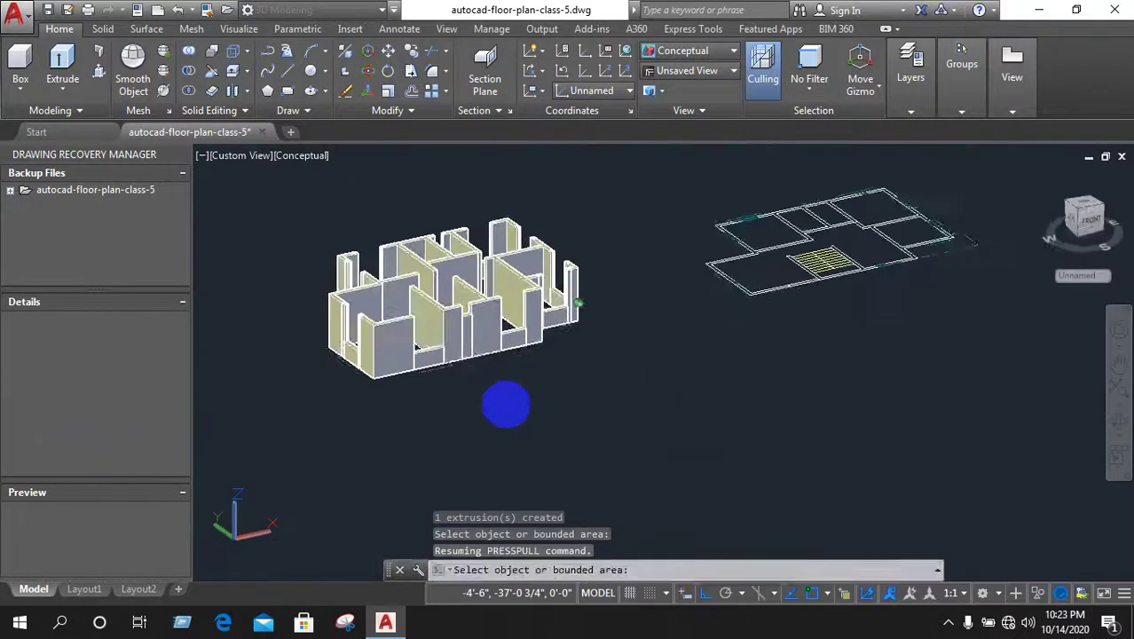
scroll(506, 400, up, 3)
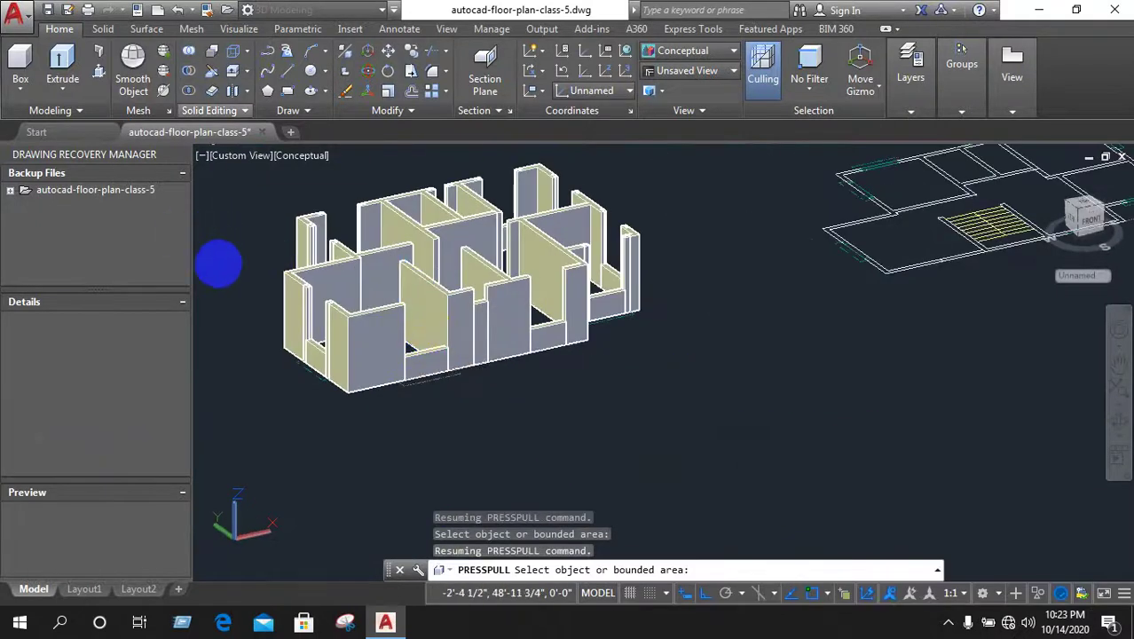
End PRESSPULL and delete the stray fill block at the front wall
key(Escape)
scroll(404, 360, up, 2)
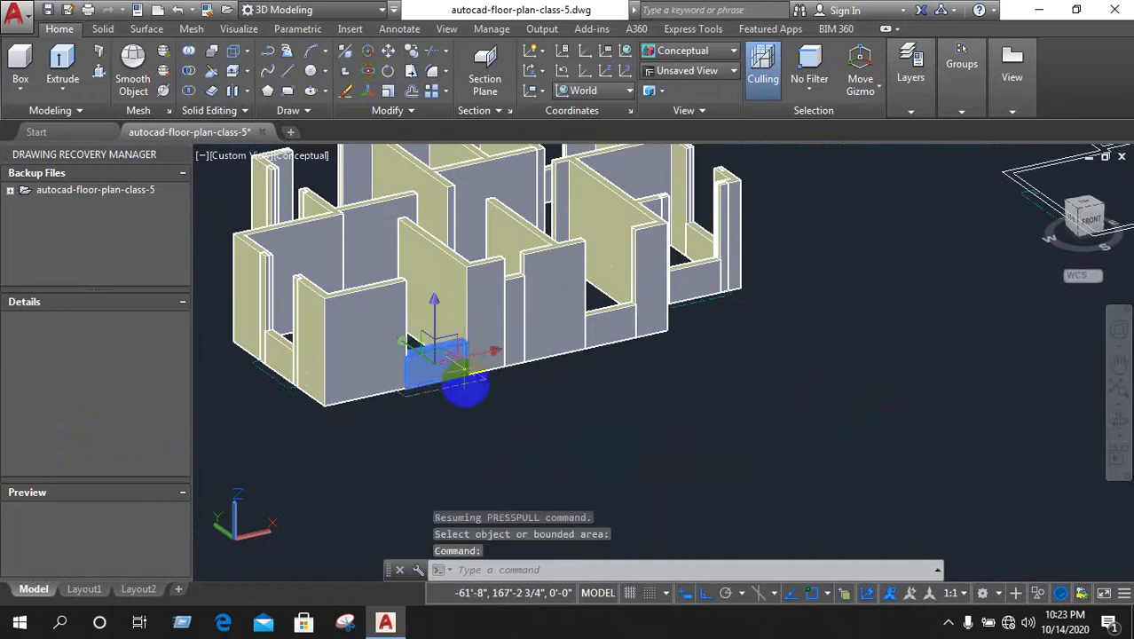
key(Delete)
scroll(468, 390, down, 2)
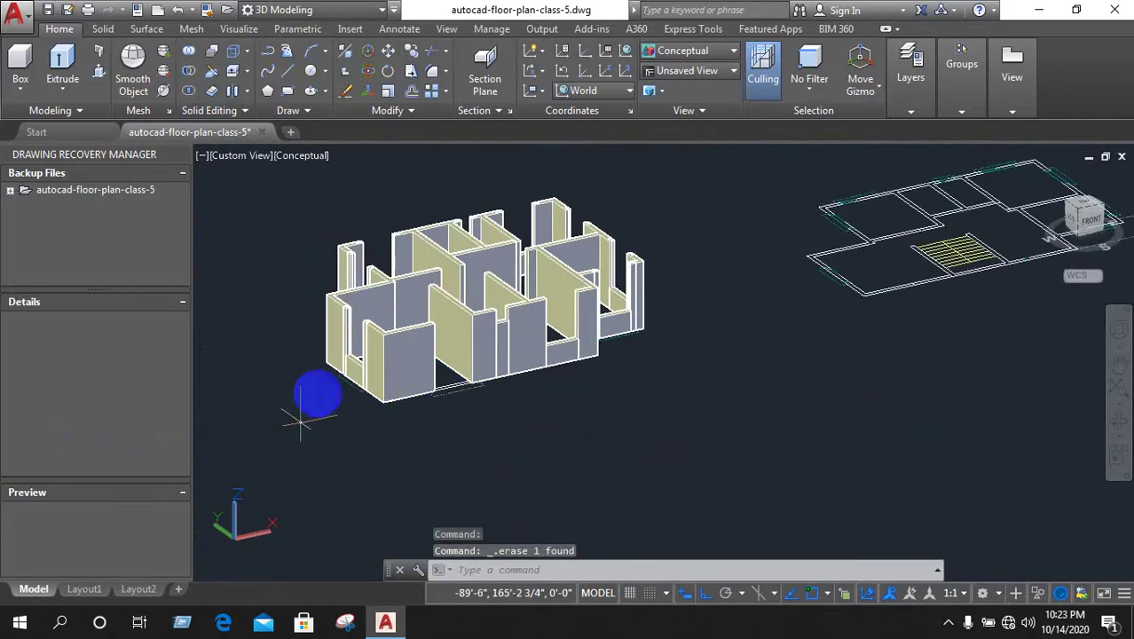
Orbit and zoom out so the 3D building sits beside the 2D plan
mouse_move(302, 419)
shift+middle_down()
mouse_move(430, 442)
mouse_move(643, 456)
mouse_move(714, 407)
mouse_move(748, 409)
shift+middle_up()
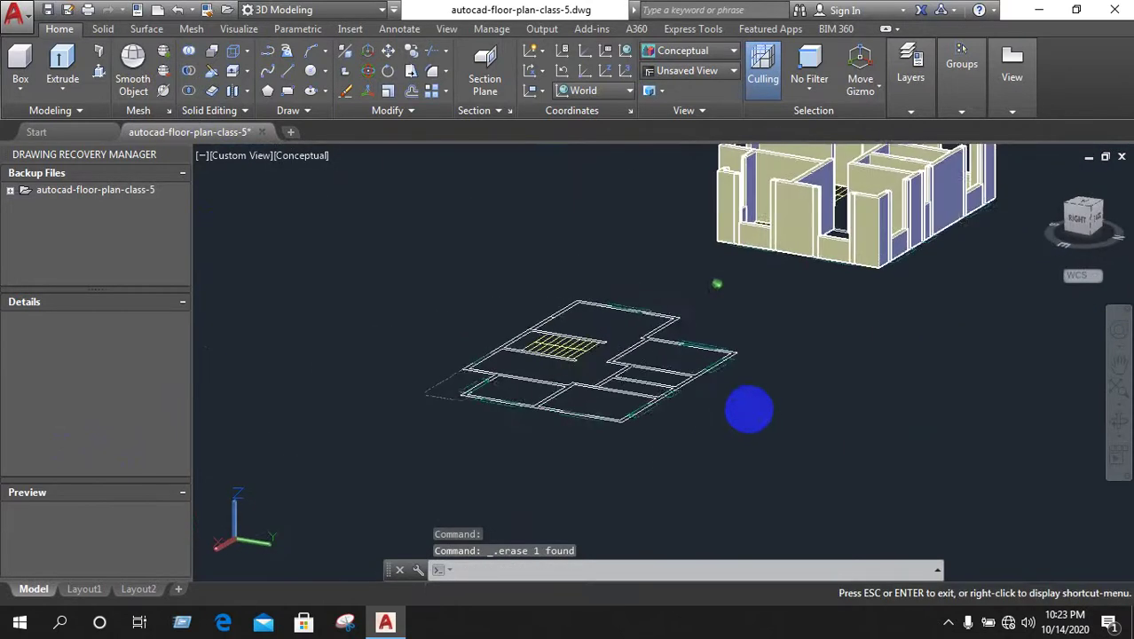
scroll(752, 378, down, 1)
scroll(686, 324, down, 2)
mouse_move(686, 324)
shift+middle_down()
mouse_move(798, 314)
mouse_move(867, 338)
mouse_move(260, 237)
shift+middle_up()
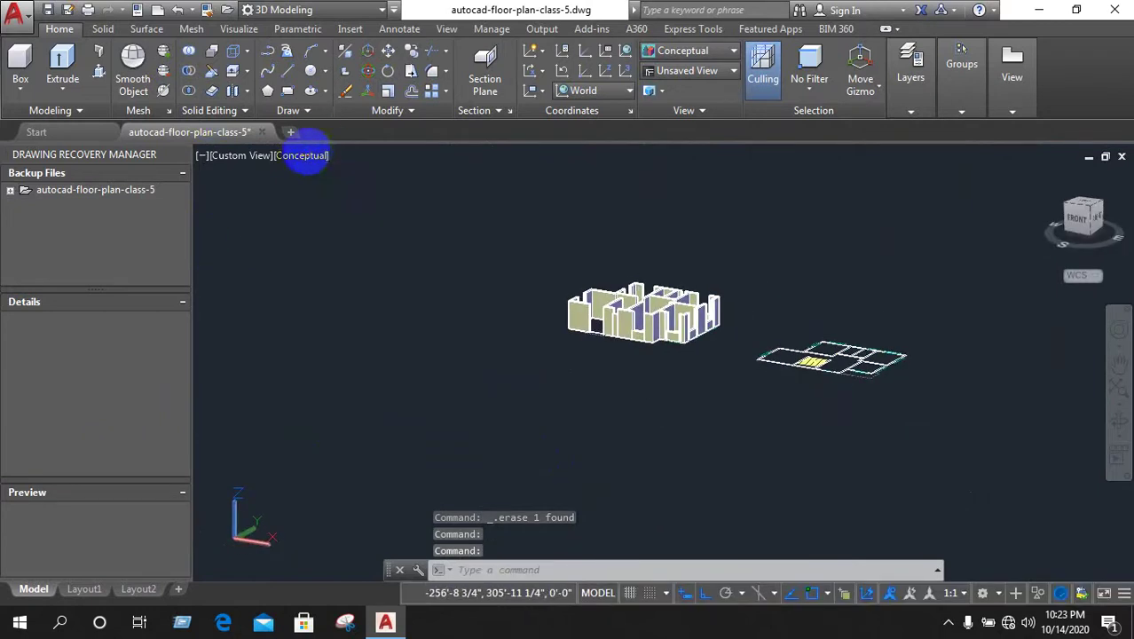
Try the 2D Wireframe, Hidden and Sketchy visual styles, settling on Conceptual
click(303, 158)
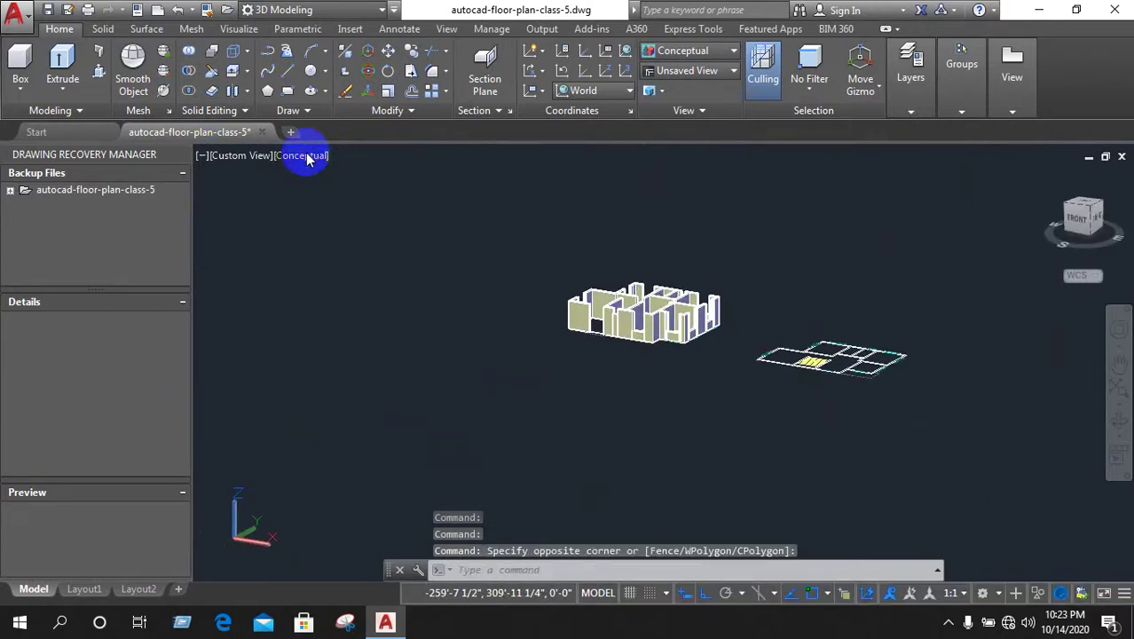
click(306, 158)
click(382, 203)
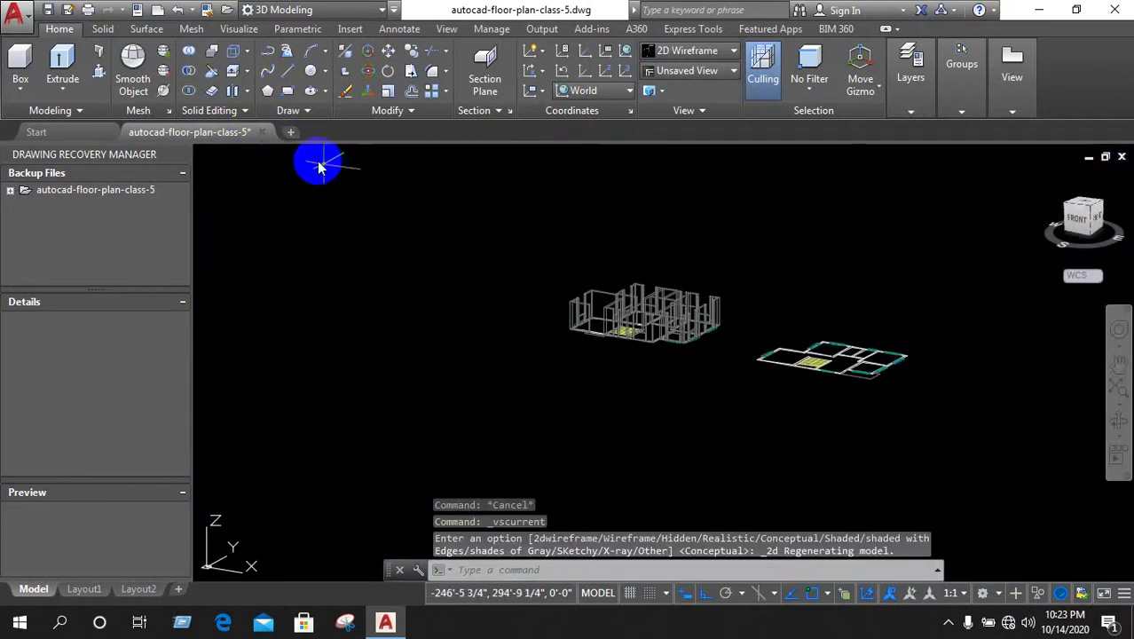
click(313, 165)
click(351, 232)
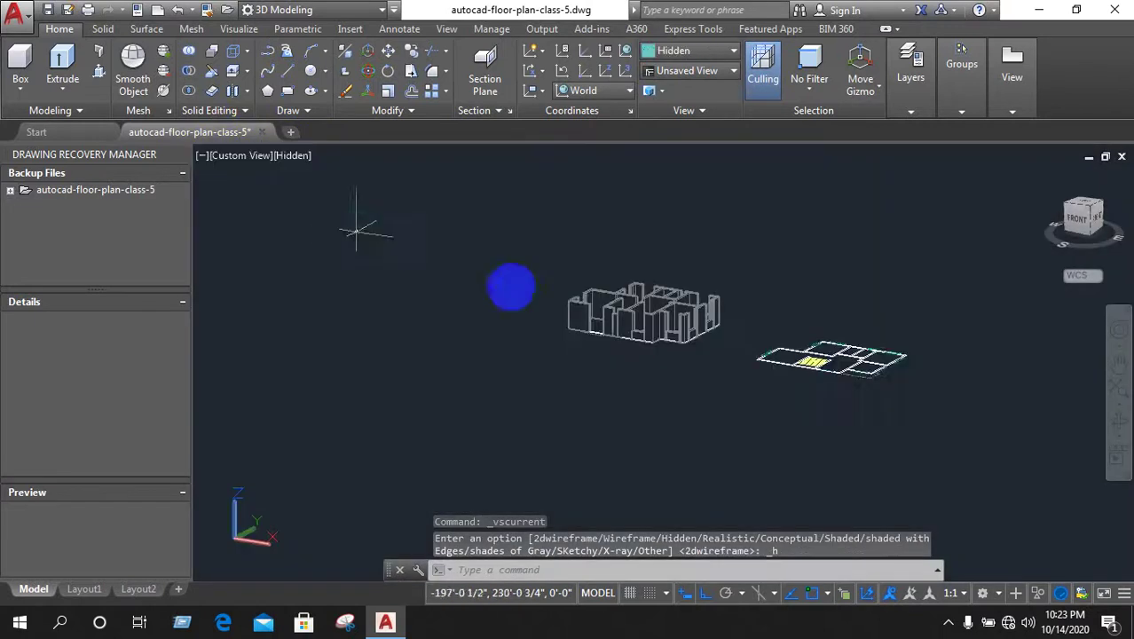
scroll(710, 284, up, 3)
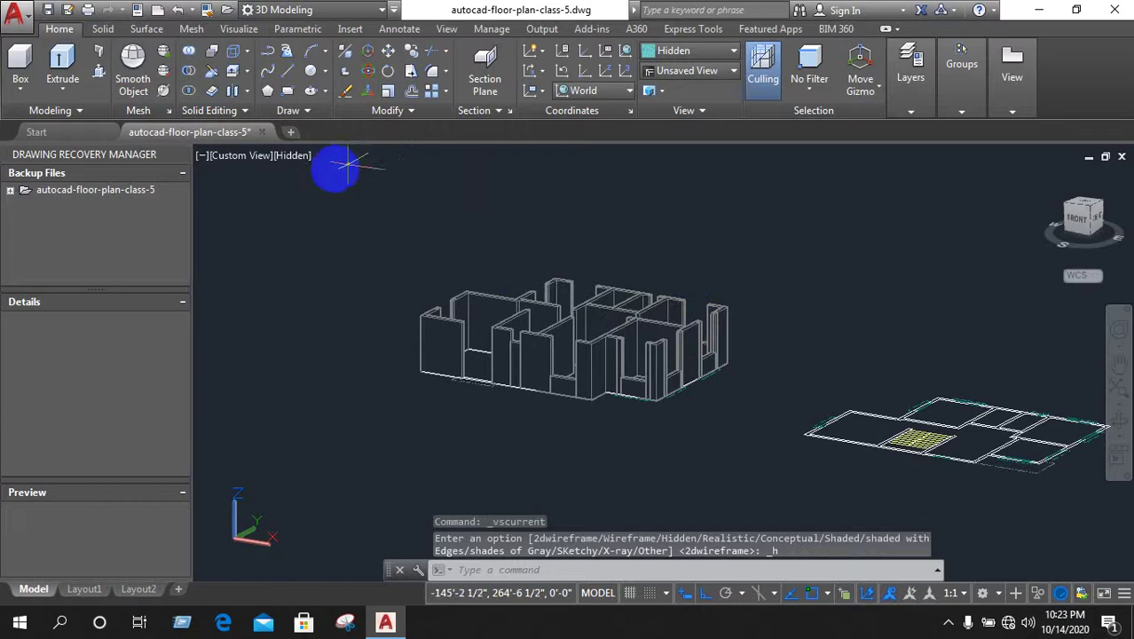
click(289, 158)
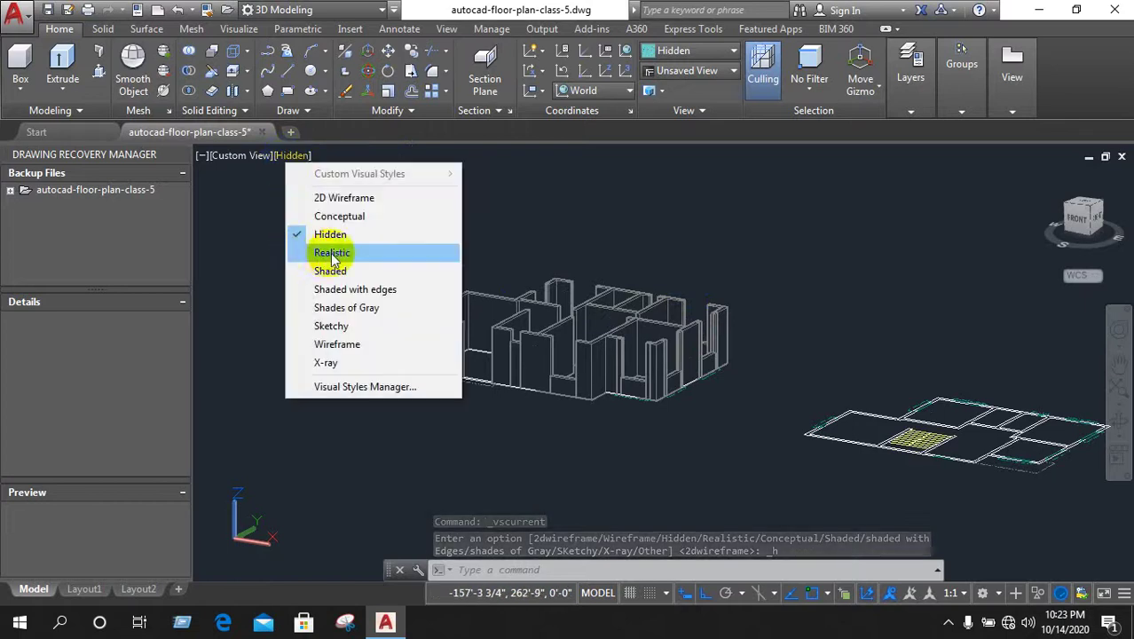
click(348, 324)
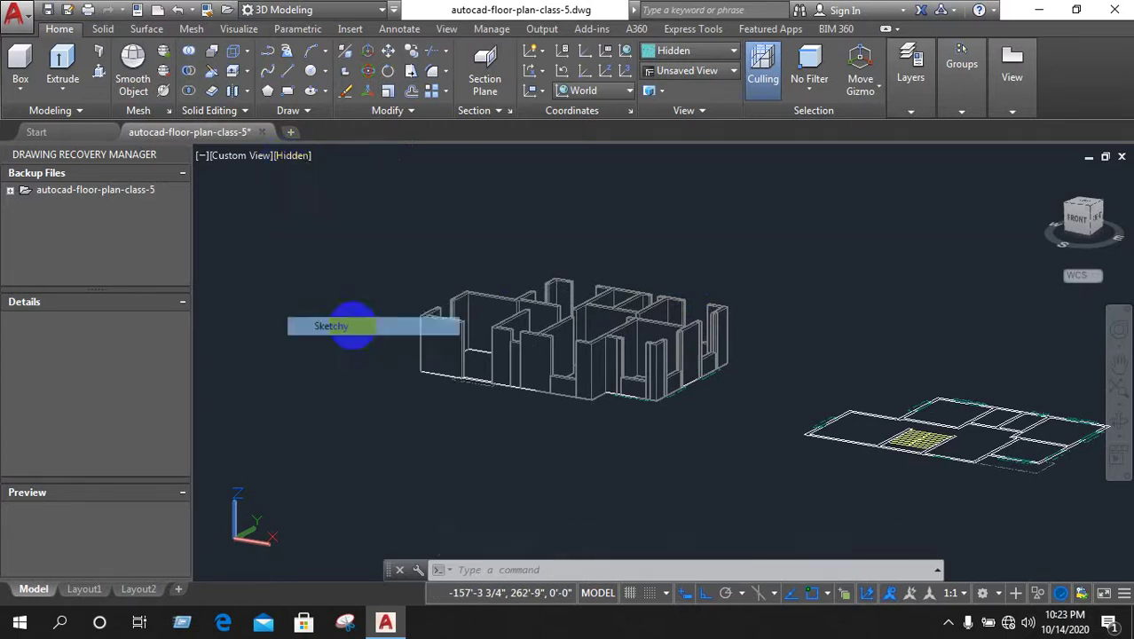
click(293, 158)
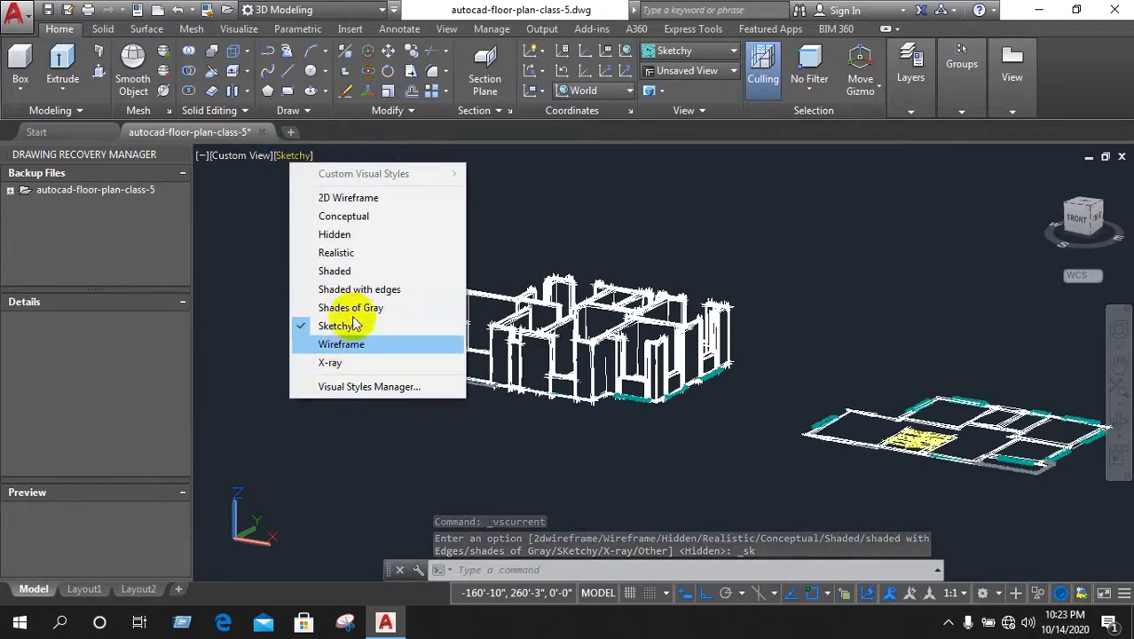
click(360, 215)
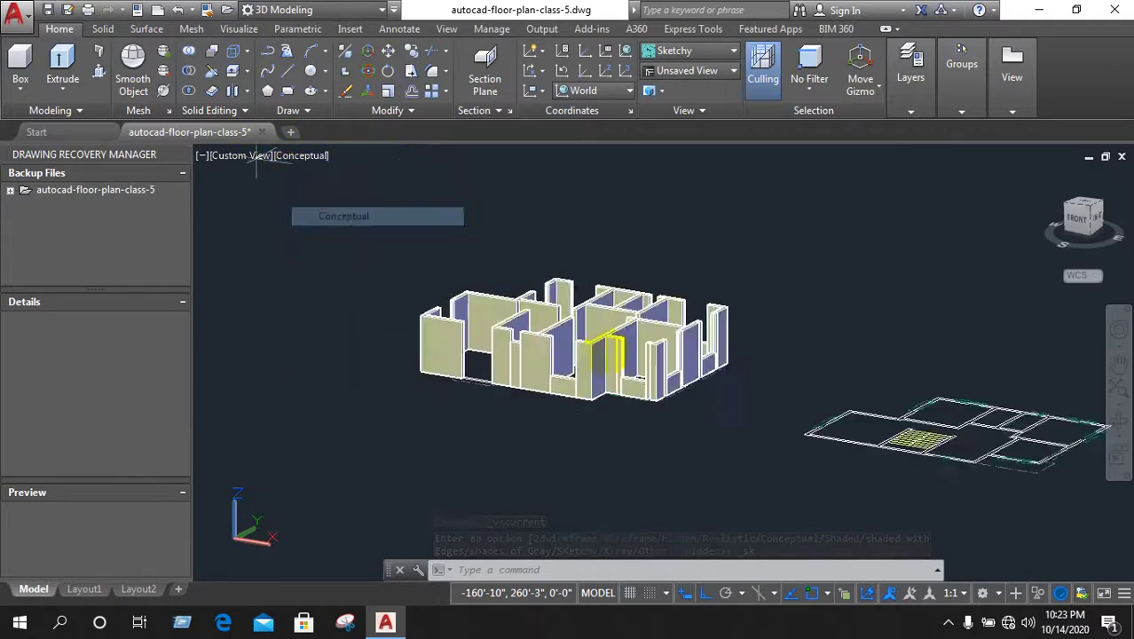
scroll(480, 418, up, 3)
scroll(475, 429, down, 2)
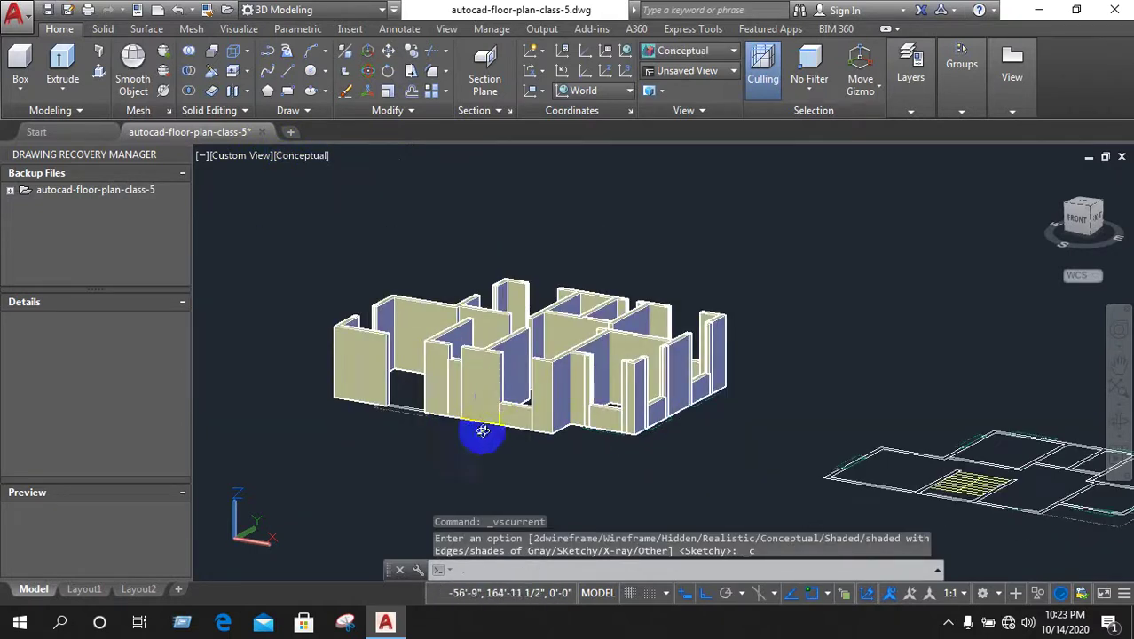
Orbit and zoom the shaded model to inspect its back-left walls up close
shift+middle_drag(482, 431, 497, 444)
scroll(557, 456, down, 3)
scroll(489, 436, up, 3)
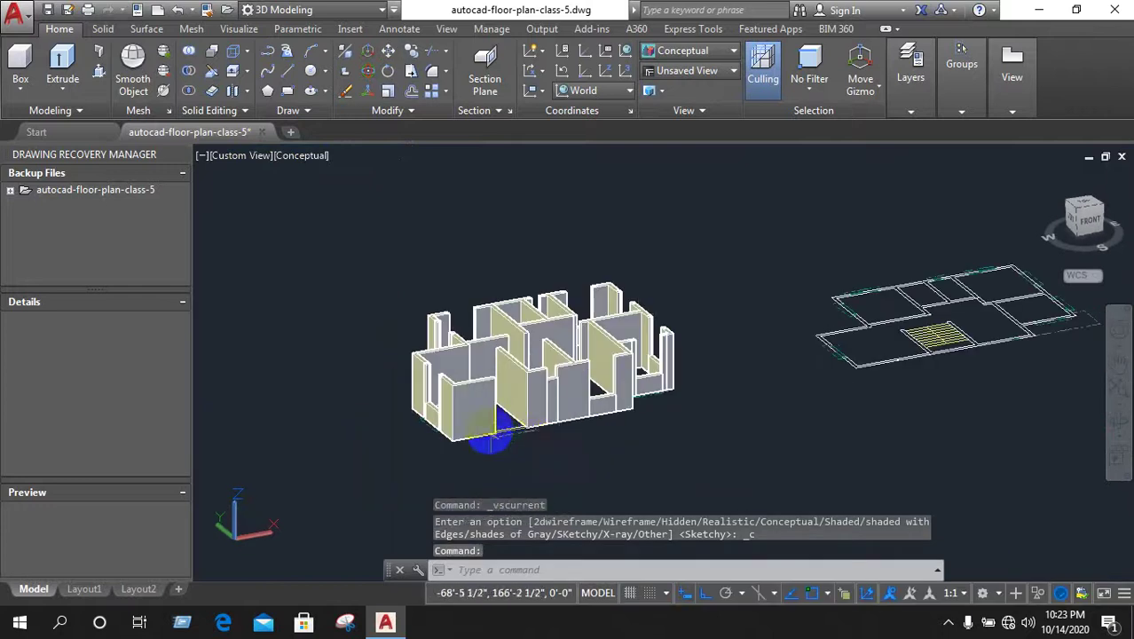
scroll(490, 434, up, 2)
scroll(622, 433, up, 2)
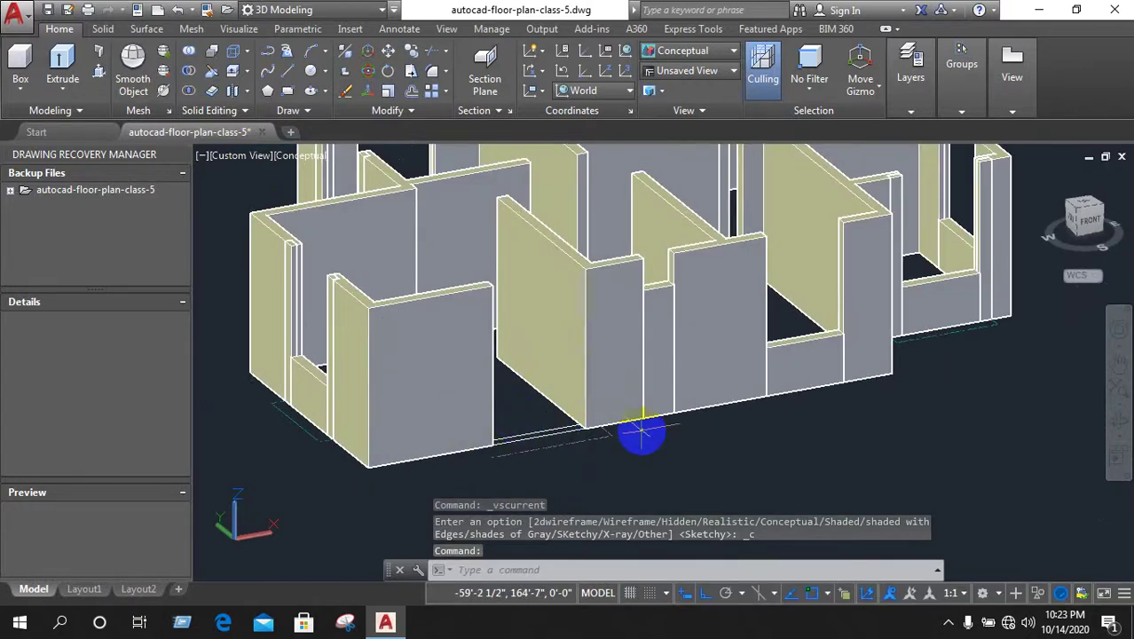
scroll(641, 433, down, 3)
scroll(508, 284, down, 2)
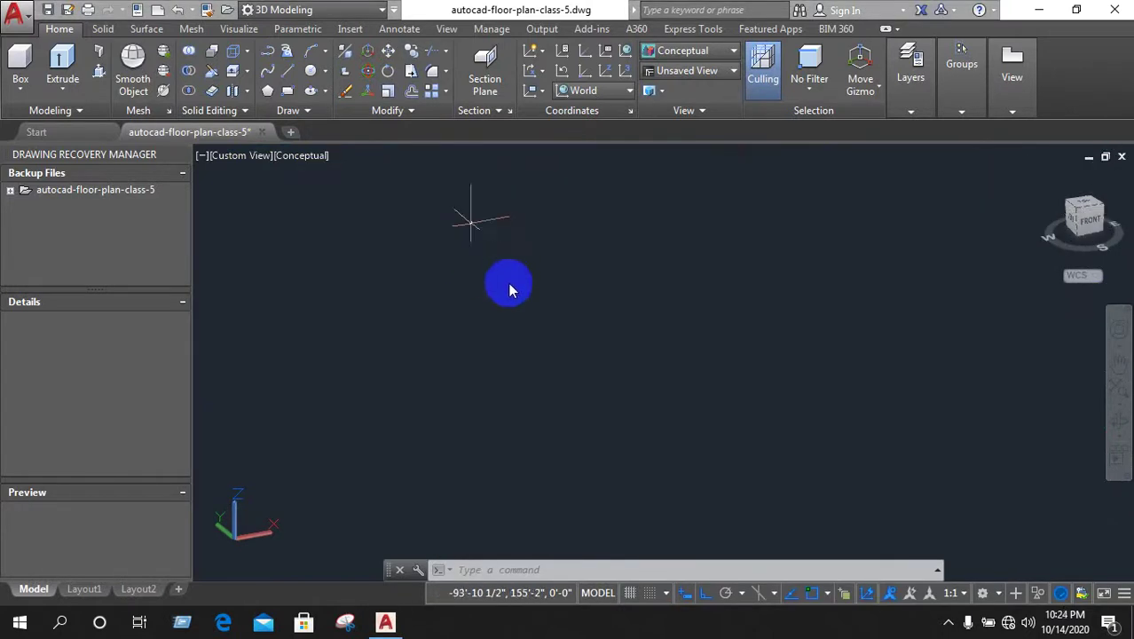
scroll(541, 304, up, 1)
scroll(501, 213, down, 1)
scroll(502, 216, up, 5)
scroll(528, 210, up, 3)
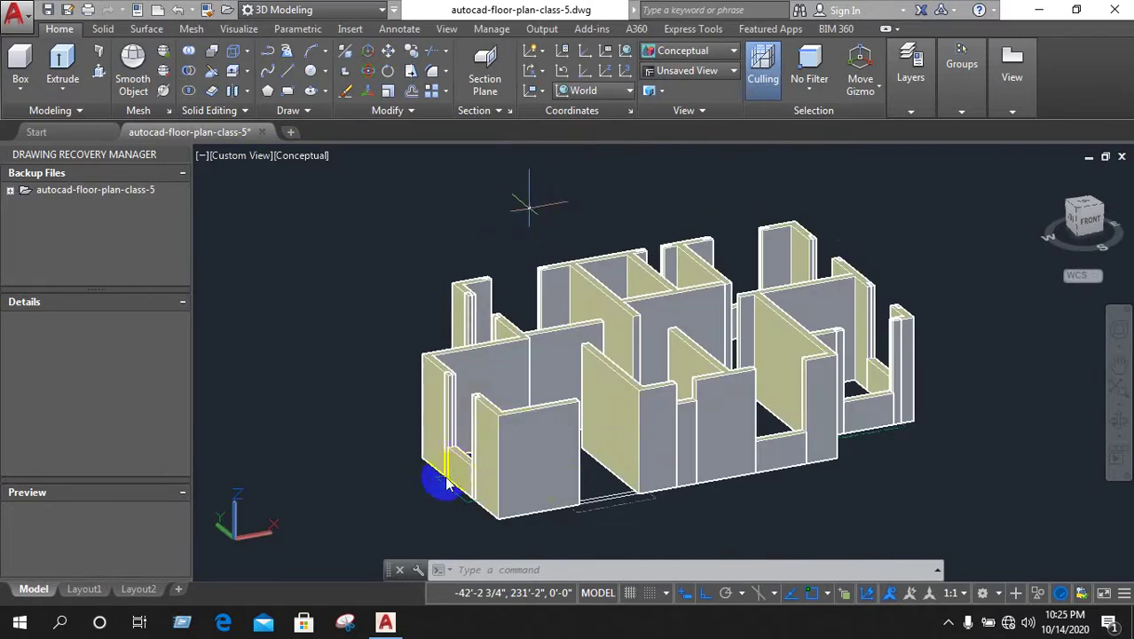
scroll(404, 422, down, 2)
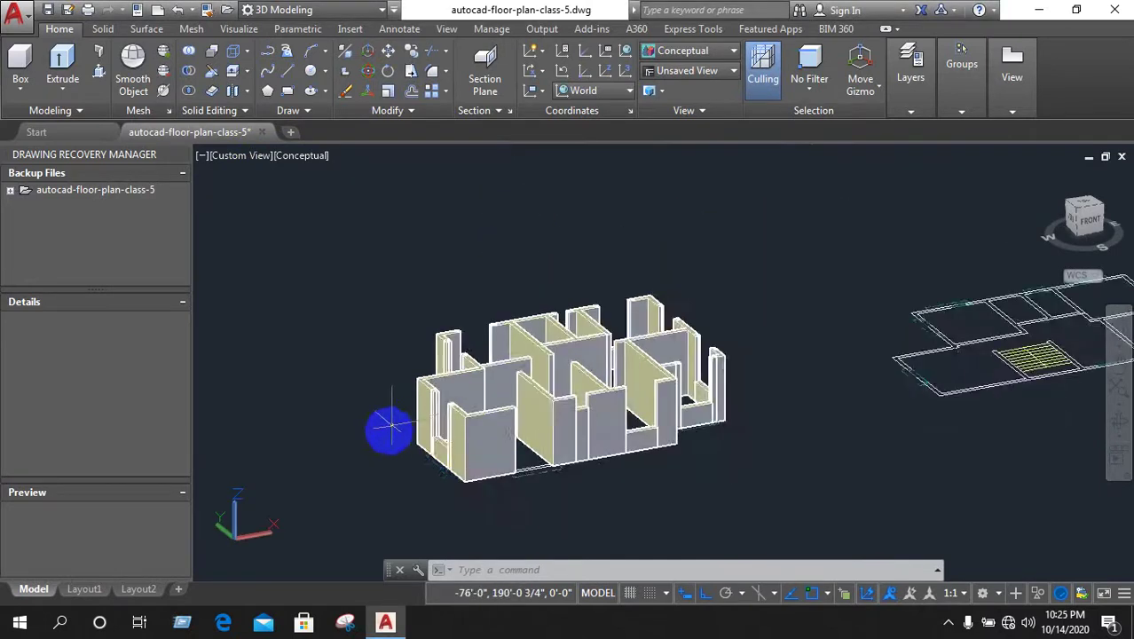
shift+middle_drag(385, 425, 952, 504)
scroll(952, 504, up, 4)
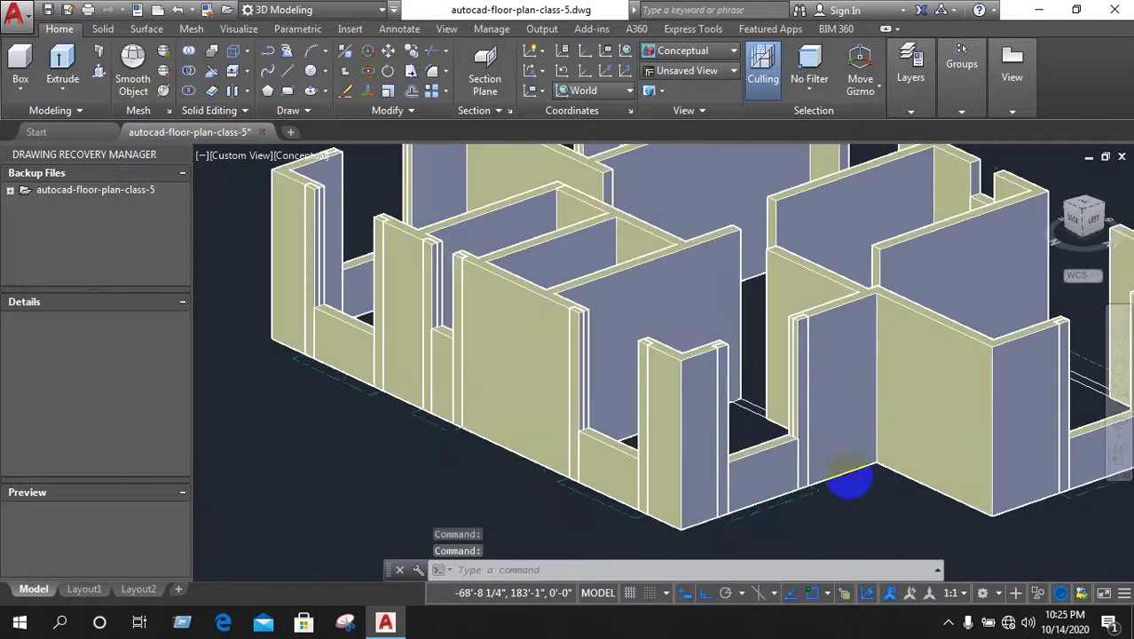
Select the three sill panels below the visible windows
click(748, 444)
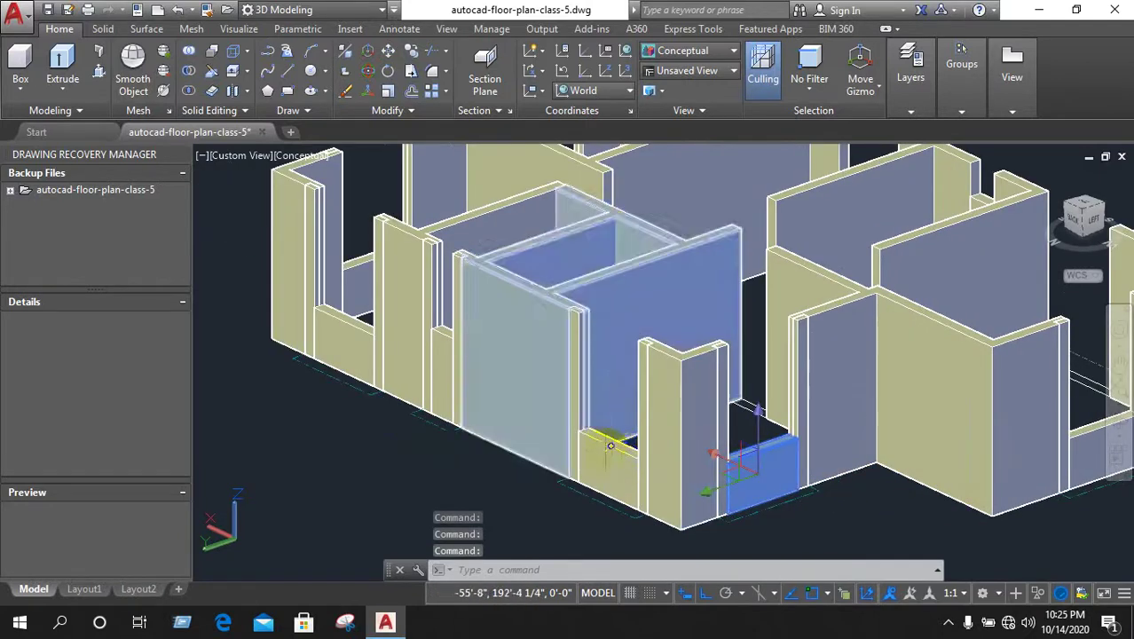
click(604, 452)
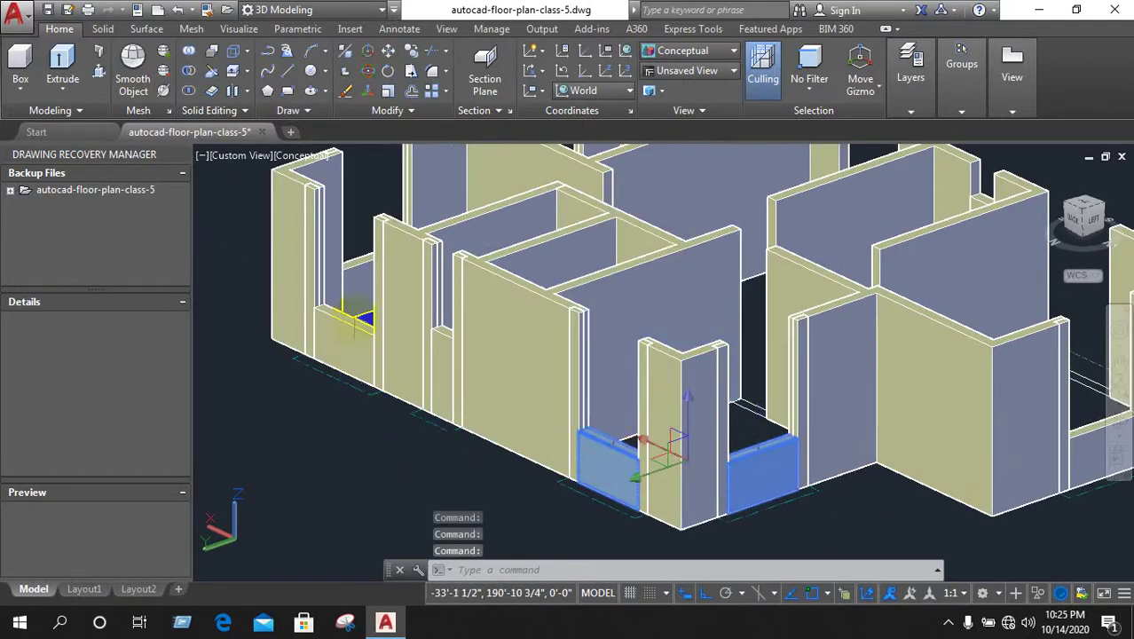
click(346, 322)
scroll(330, 379, down, 3)
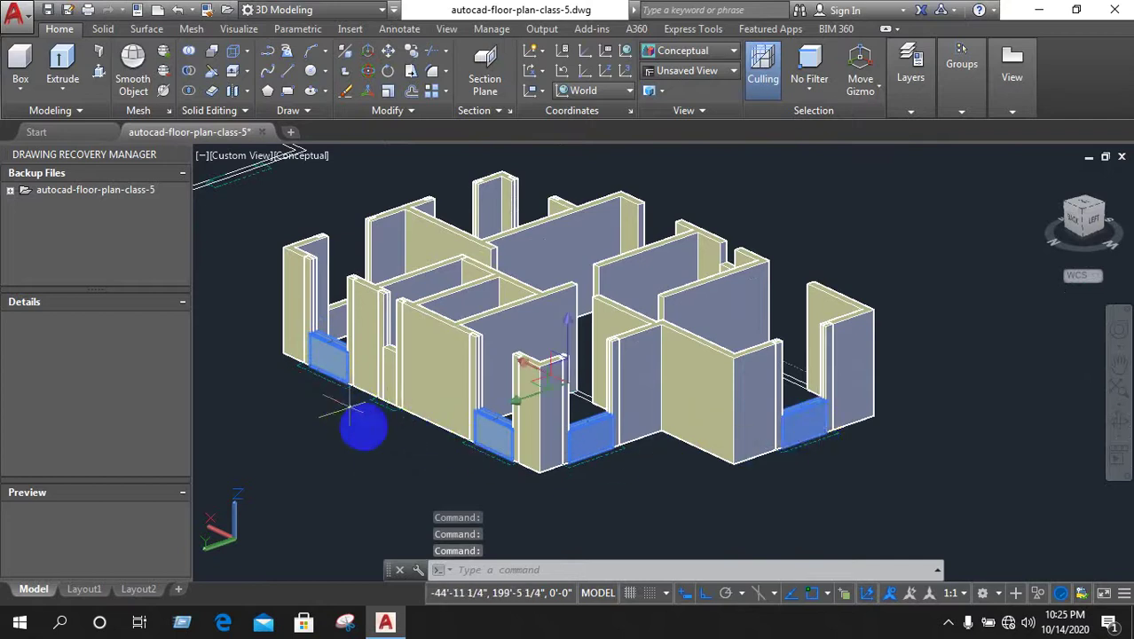
Orbit and zoom around the house to reach the sills on its other sides
shift+middle_drag(350, 410, 647, 432)
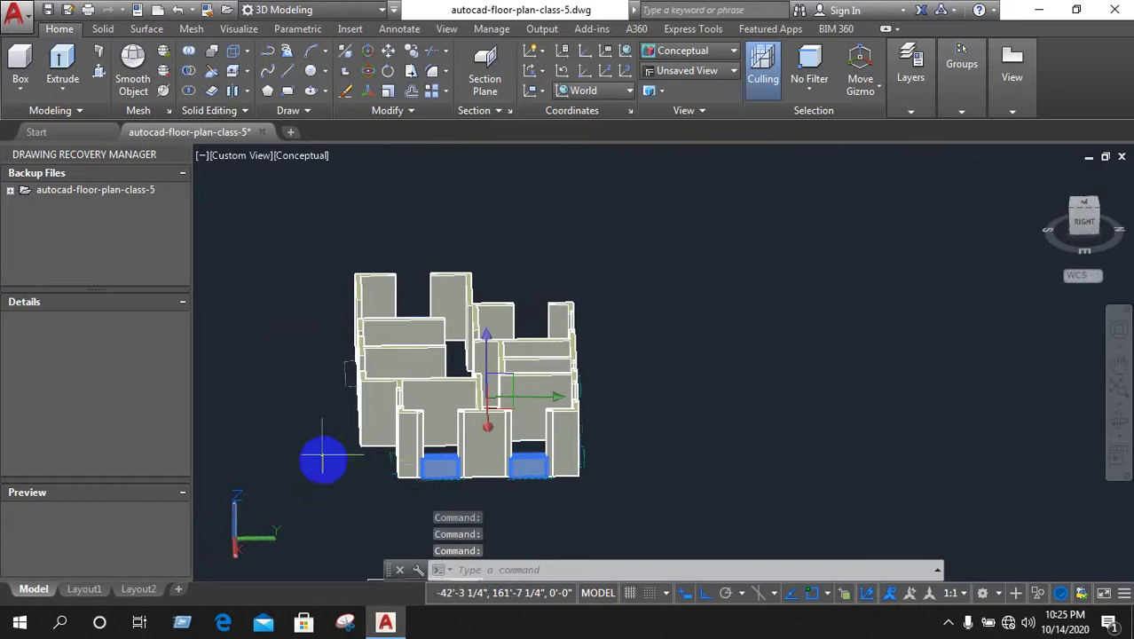
shift+middle_drag(323, 459, 495, 479)
scroll(548, 449, up, 3)
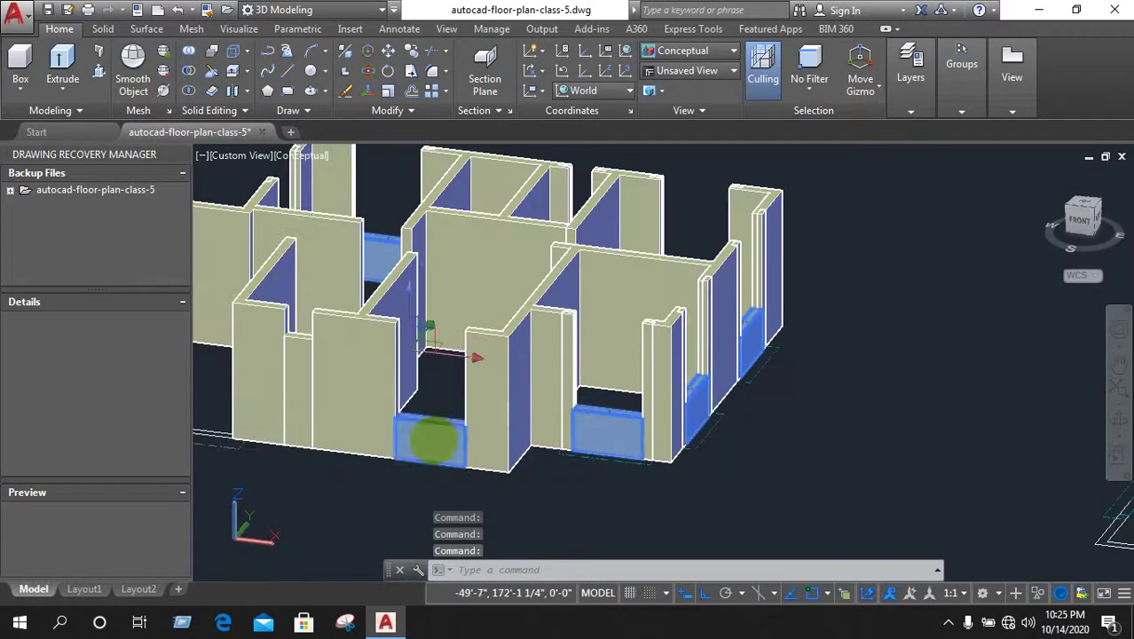
shift+middle_drag(433, 441, 506, 431)
scroll(374, 454, down, 3)
mouse_move(273, 457)
shift+middle_down()
mouse_move(442, 464)
mouse_move(342, 461)
mouse_move(370, 472)
shift+middle_up()
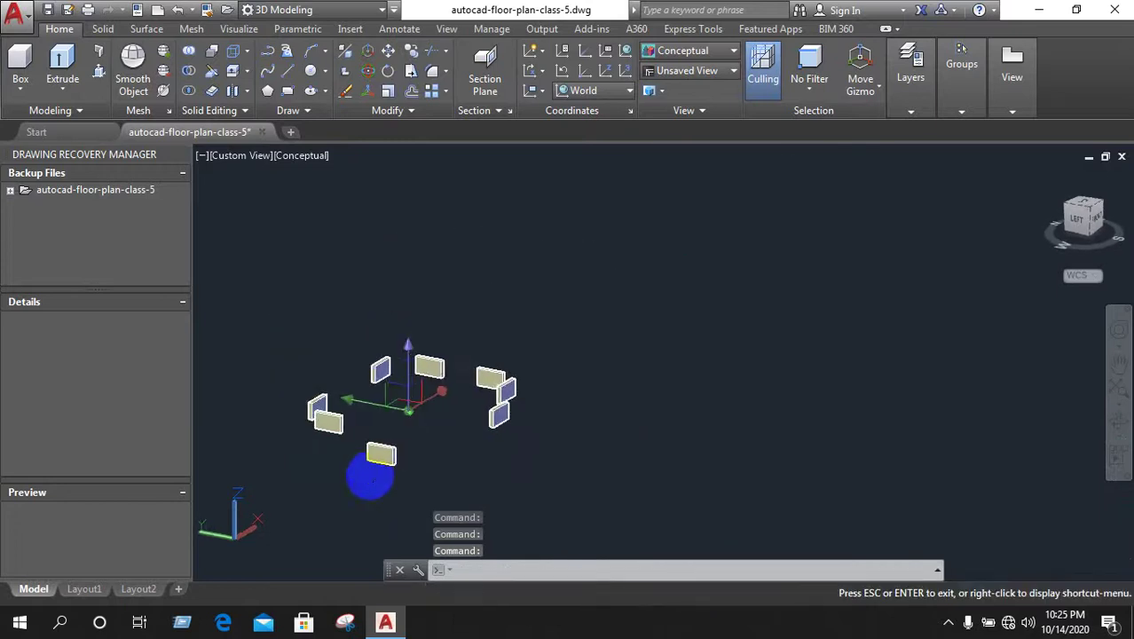
scroll(355, 426, up, 3)
scroll(321, 381, up, 2)
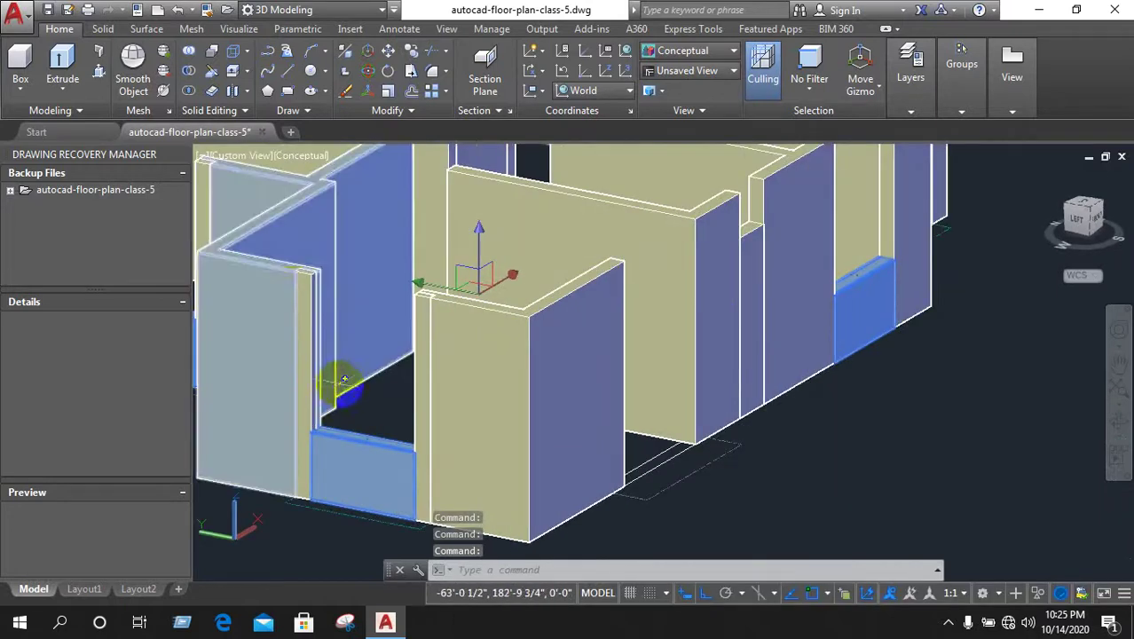
scroll(293, 248, up, 2)
scroll(330, 315, down, 5)
text(C)
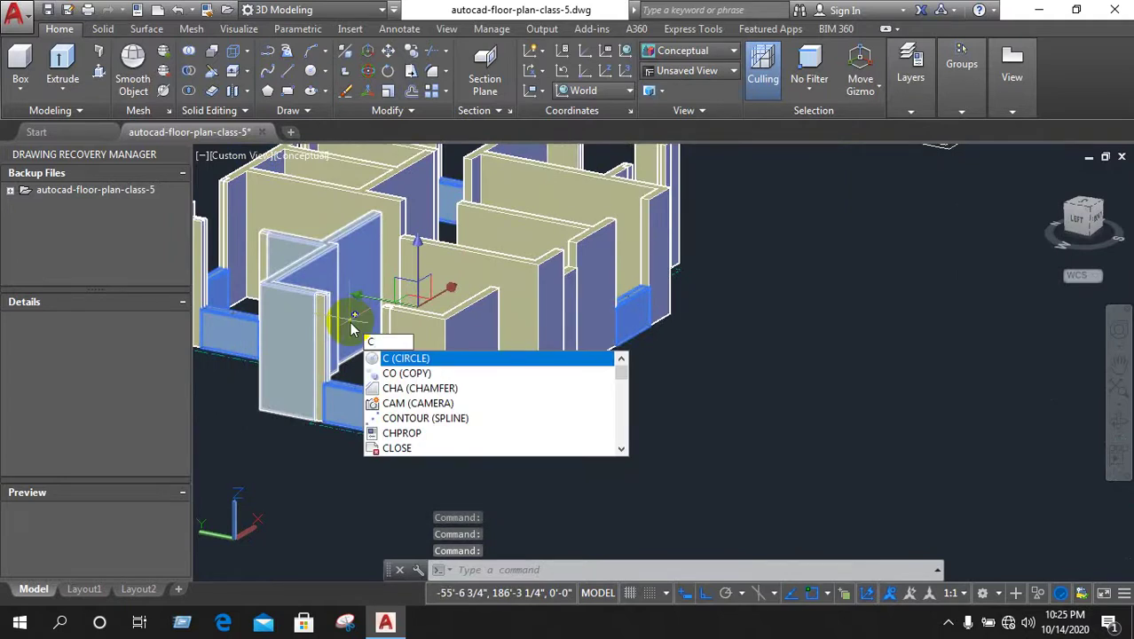
Start copying the selected sills with CO, using a sill's top corner as base point
text(o)
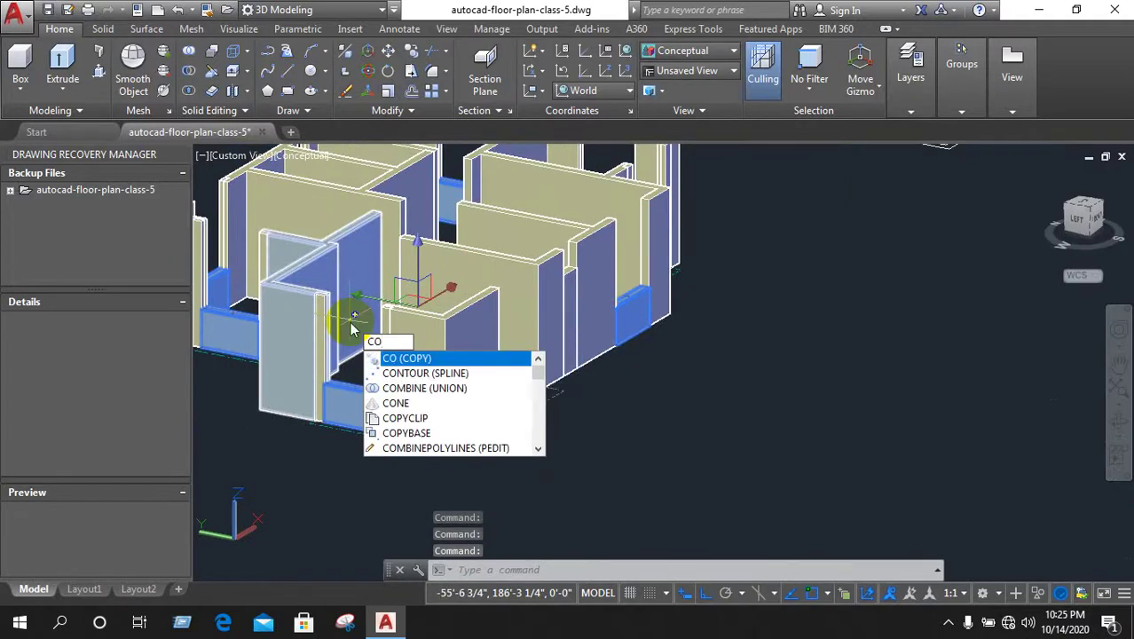
key(Return)
scroll(275, 453, up, 3)
scroll(404, 434, up, 5)
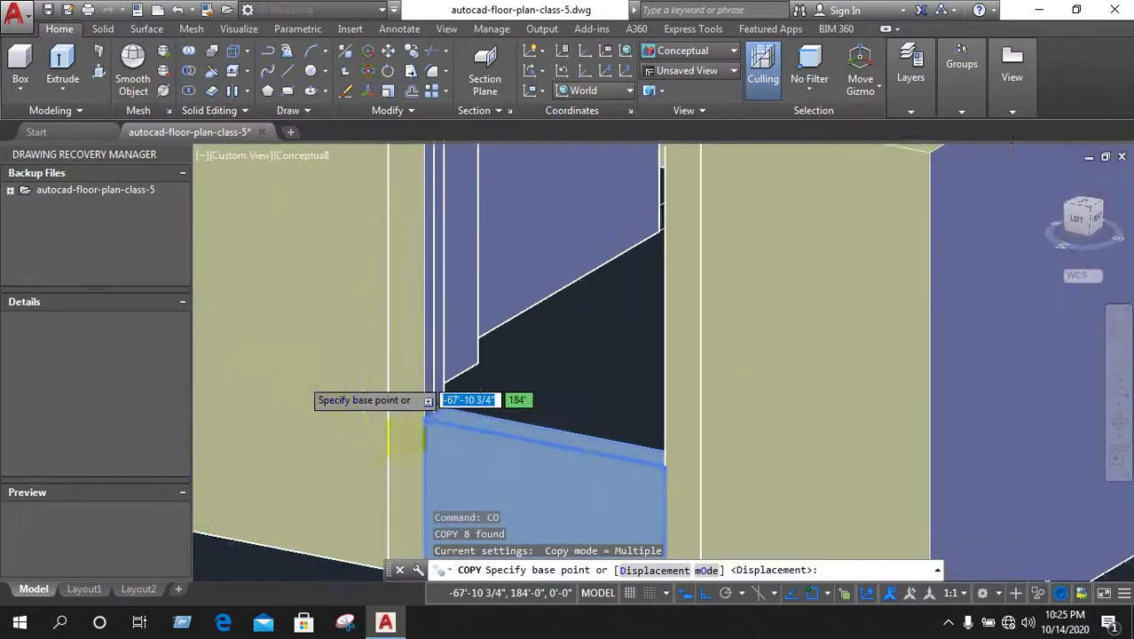
scroll(426, 421, up, 2)
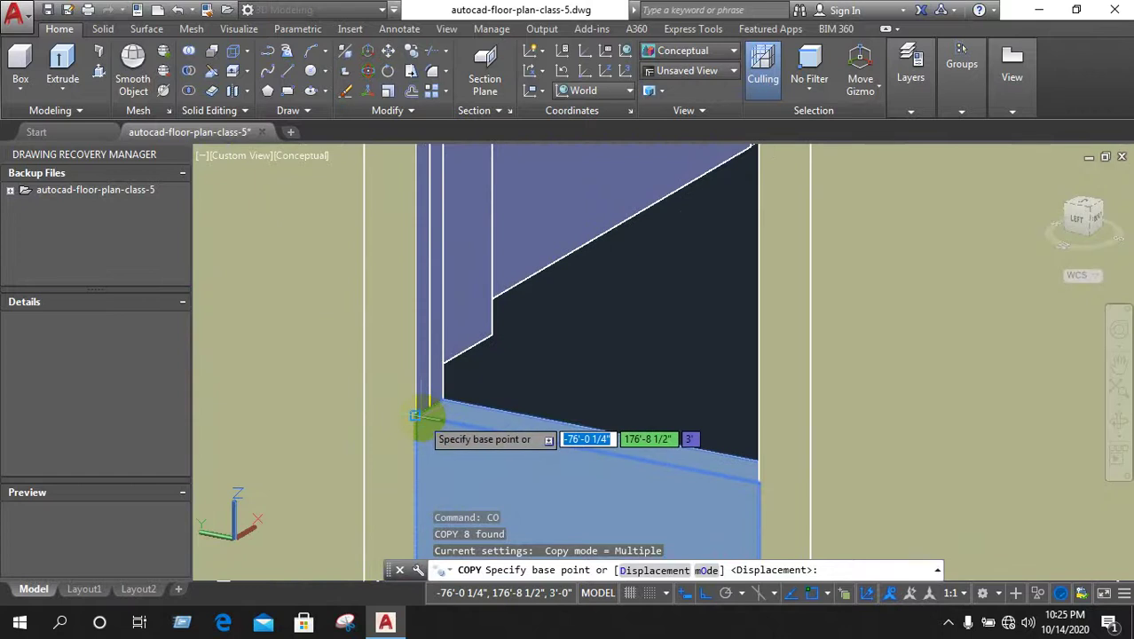
click(417, 415)
Place the sill copies at the top of the walls and end the copy
scroll(431, 437, down, 2)
scroll(425, 435, down, 3)
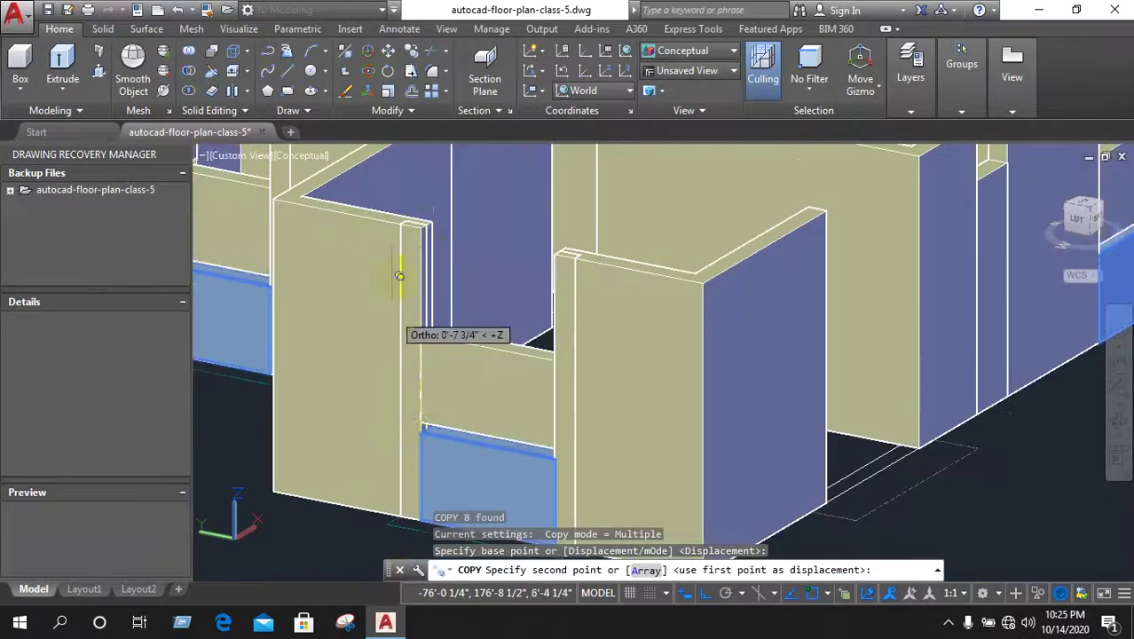
scroll(434, 220, up, 2)
scroll(437, 215, up, 2)
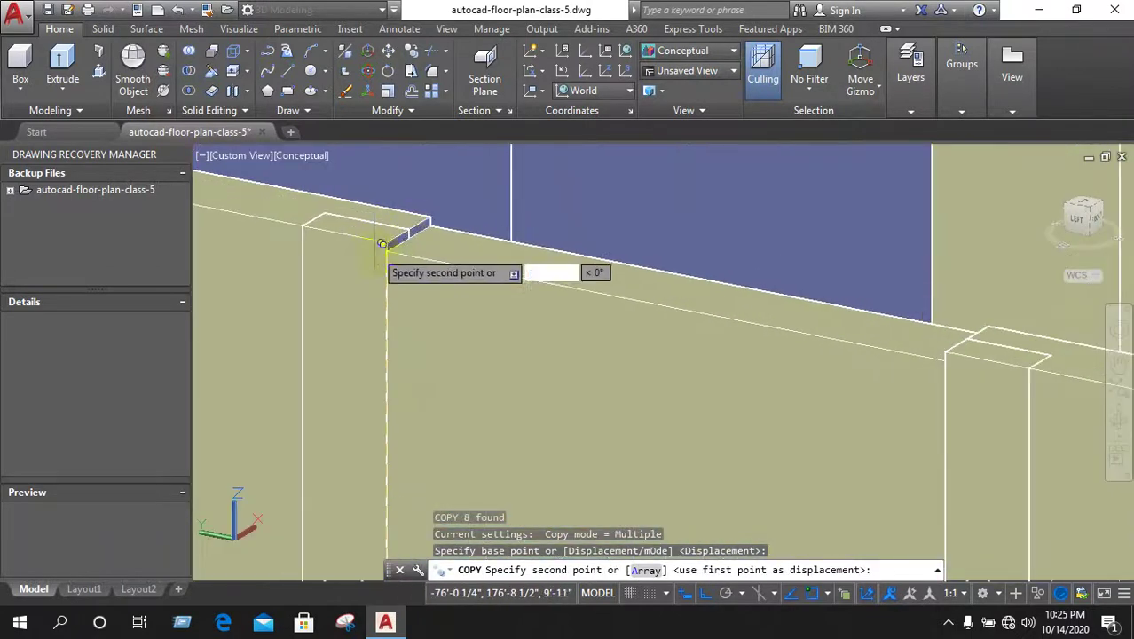
click(388, 242)
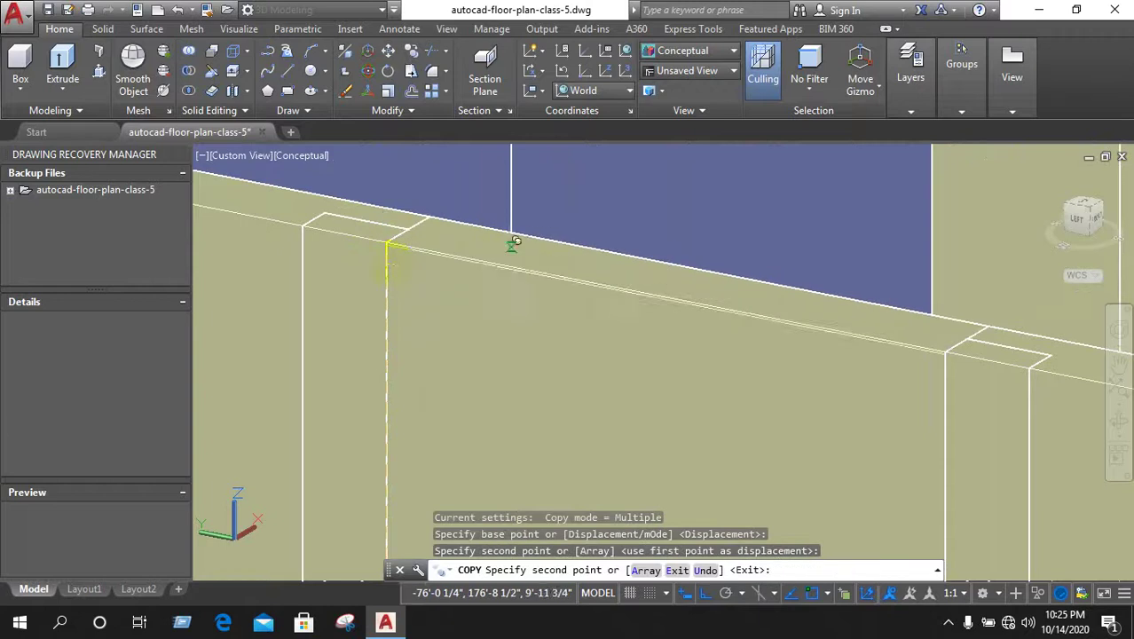
scroll(390, 245, down, 2)
scroll(401, 240, down, 2)
scroll(404, 238, down, 2)
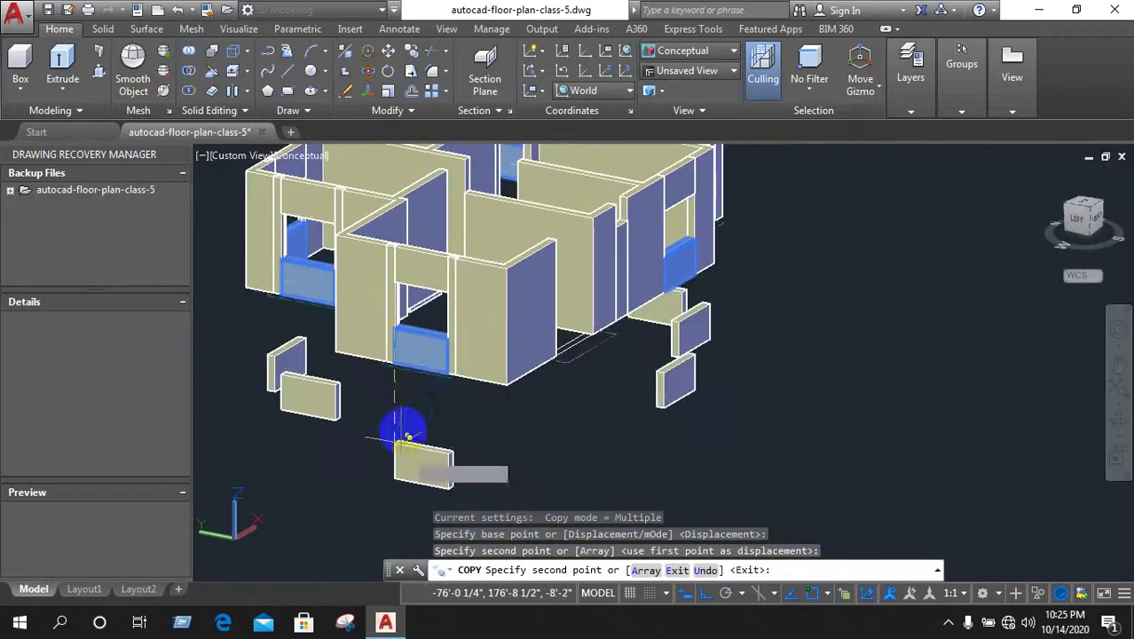
right_click(406, 205)
click(464, 232)
Orbit to the back of the house and zoom in on the left window
scroll(477, 395, down, 3)
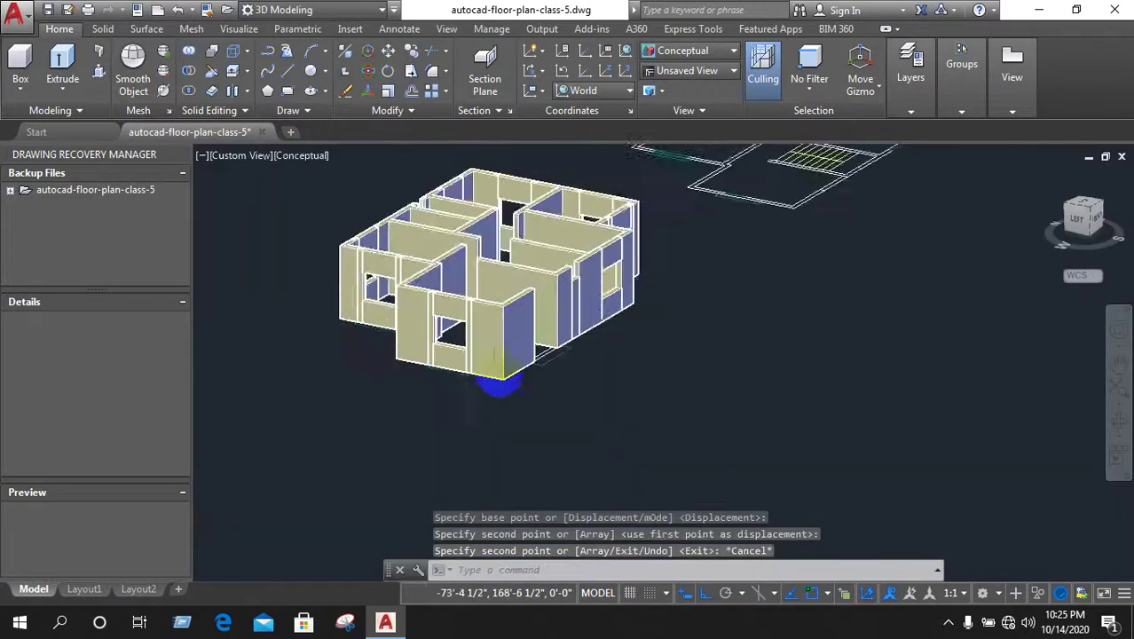
scroll(497, 372, down, 2)
scroll(501, 301, up, 3)
scroll(497, 270, up, 2)
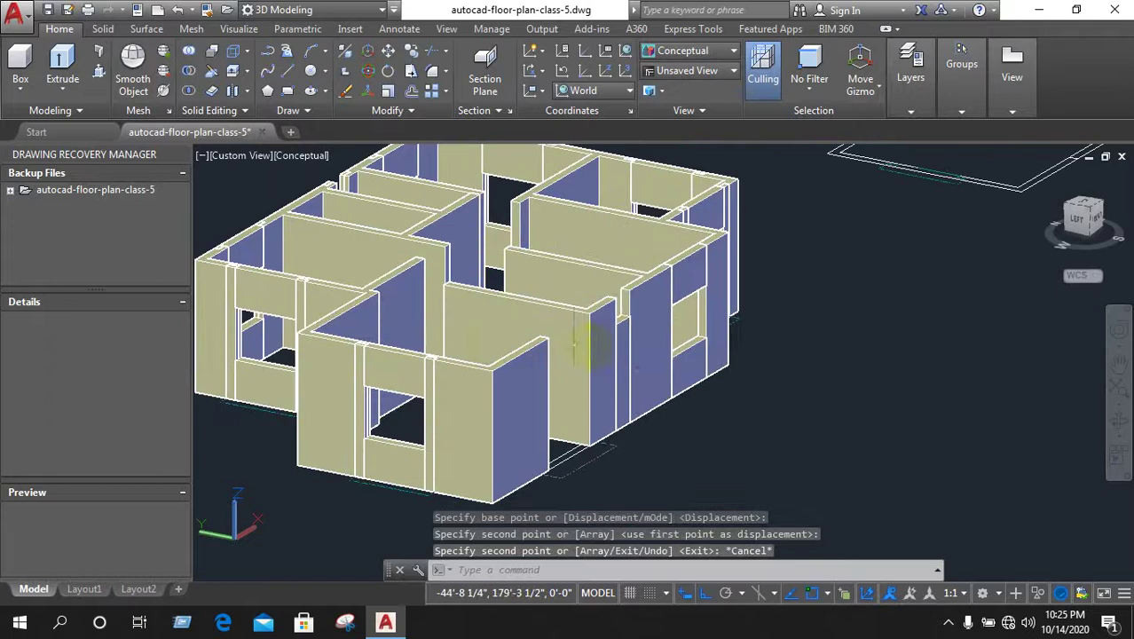
scroll(373, 400, up, 2)
scroll(382, 390, down, 2)
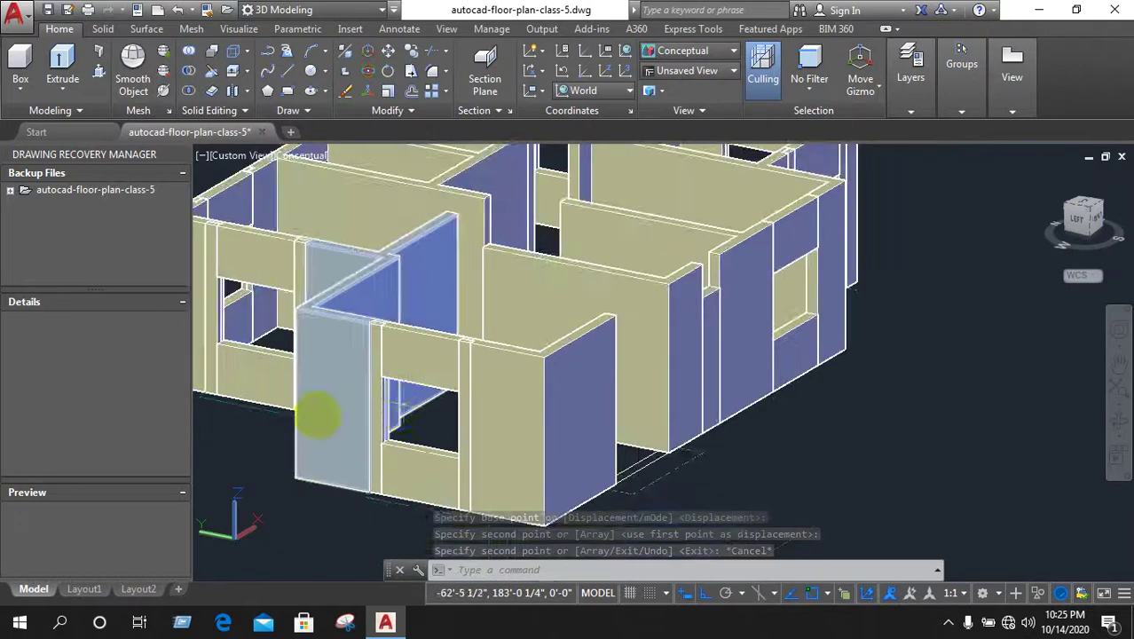
scroll(316, 417, down, 2)
scroll(462, 354, down, 2)
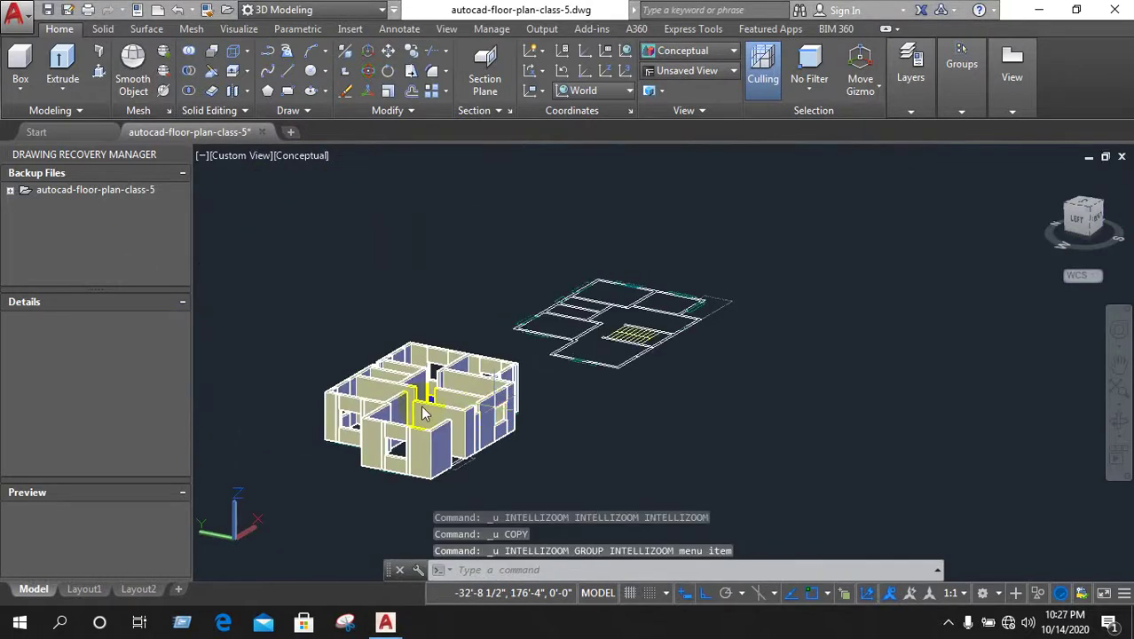
scroll(355, 438, up, 2)
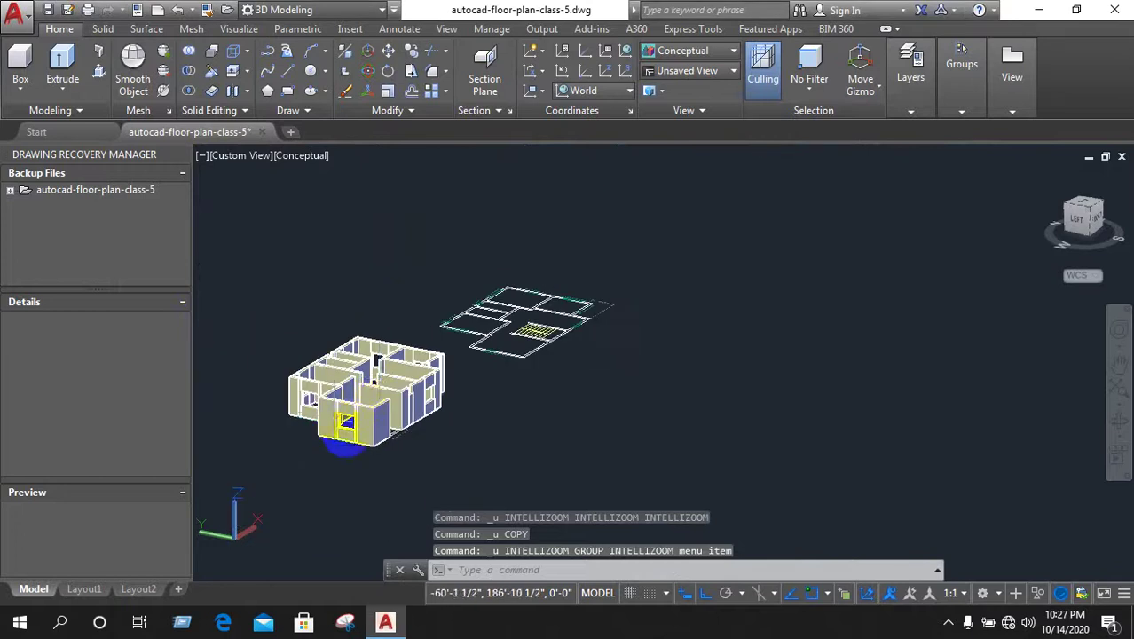
mouse_move(381, 380)
shift+middle_down()
mouse_move(480, 456)
mouse_move(616, 430)
shift+middle_up()
scroll(562, 347, up, 2)
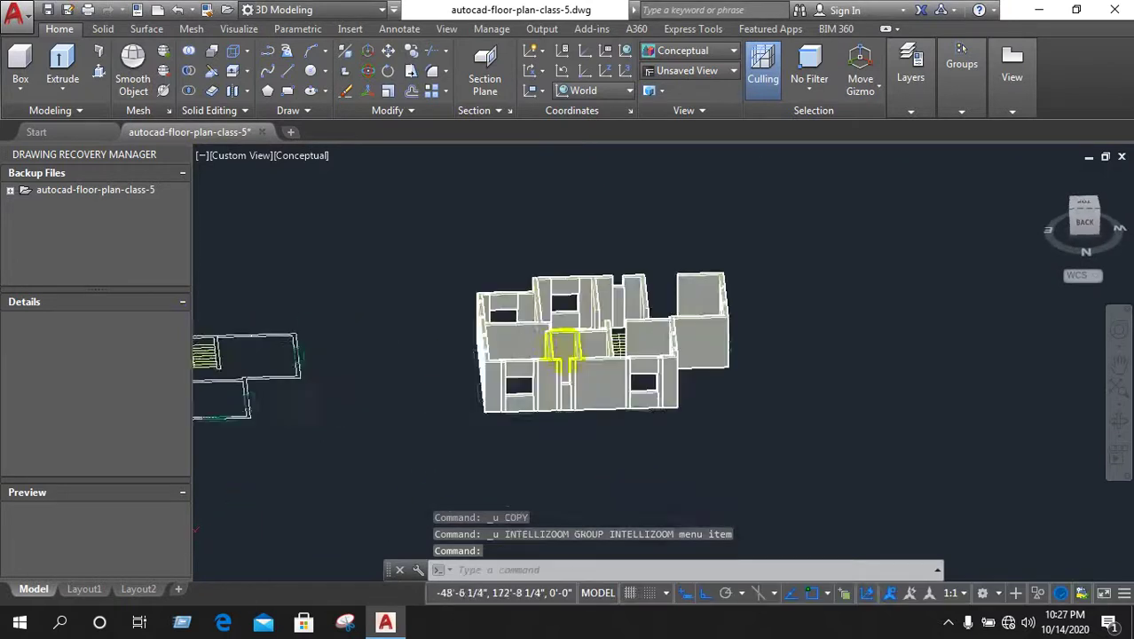
scroll(562, 393, up, 4)
scroll(592, 368, up, 2)
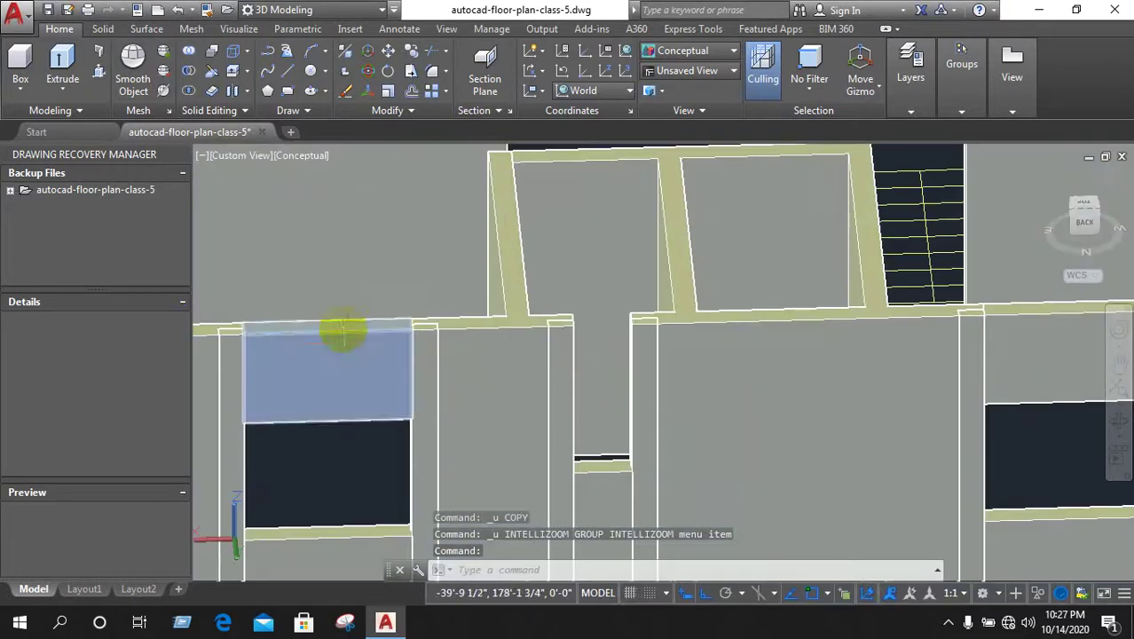
Copy the panel above the left back window, using its corner as base point
click(335, 327)
text(C)
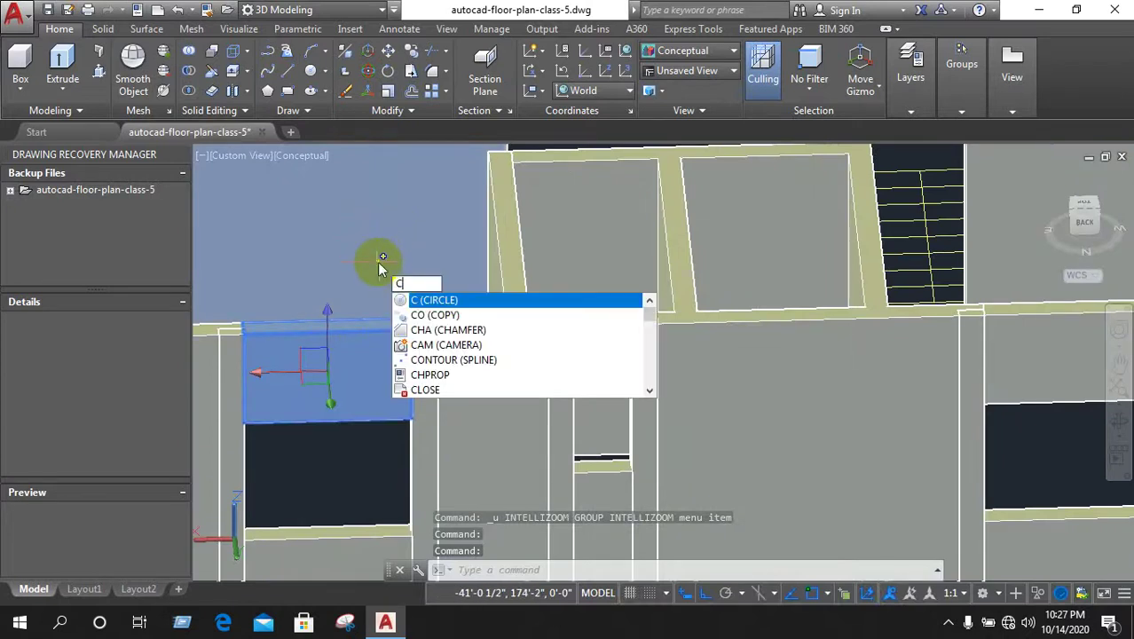
text(o)
key(Return)
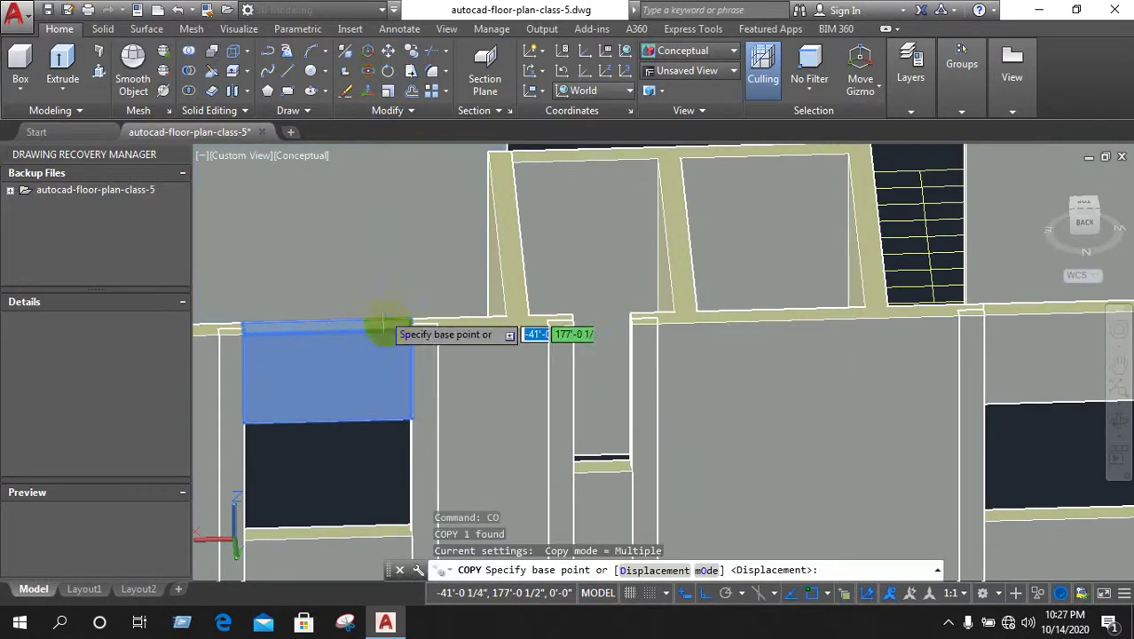
scroll(410, 330, up, 2)
scroll(435, 334, up, 2)
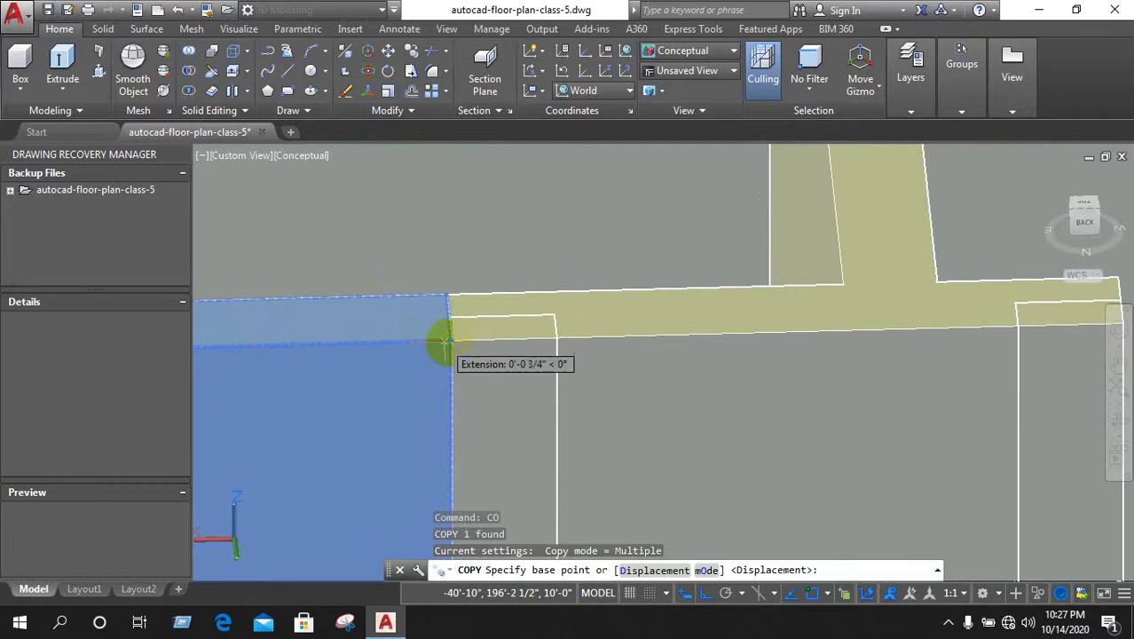
scroll(450, 338, up, 1)
click(445, 347)
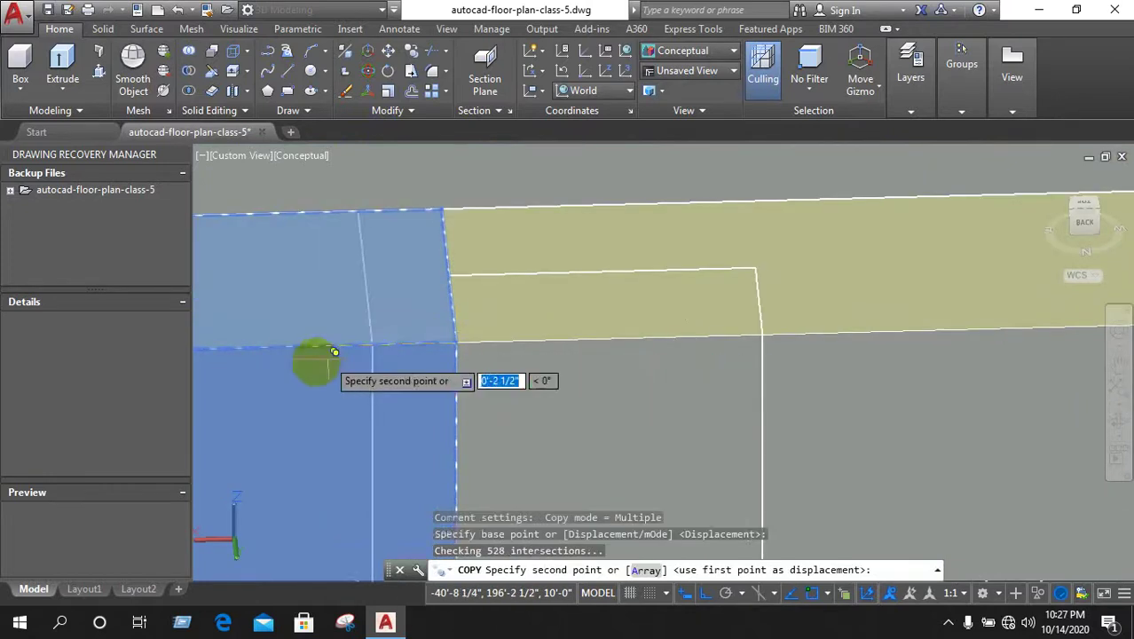
Place the copied panel at the wall junction further along and end the copy
scroll(312, 357, down, 1)
scroll(312, 357, down, 2)
scroll(734, 379, up, 1)
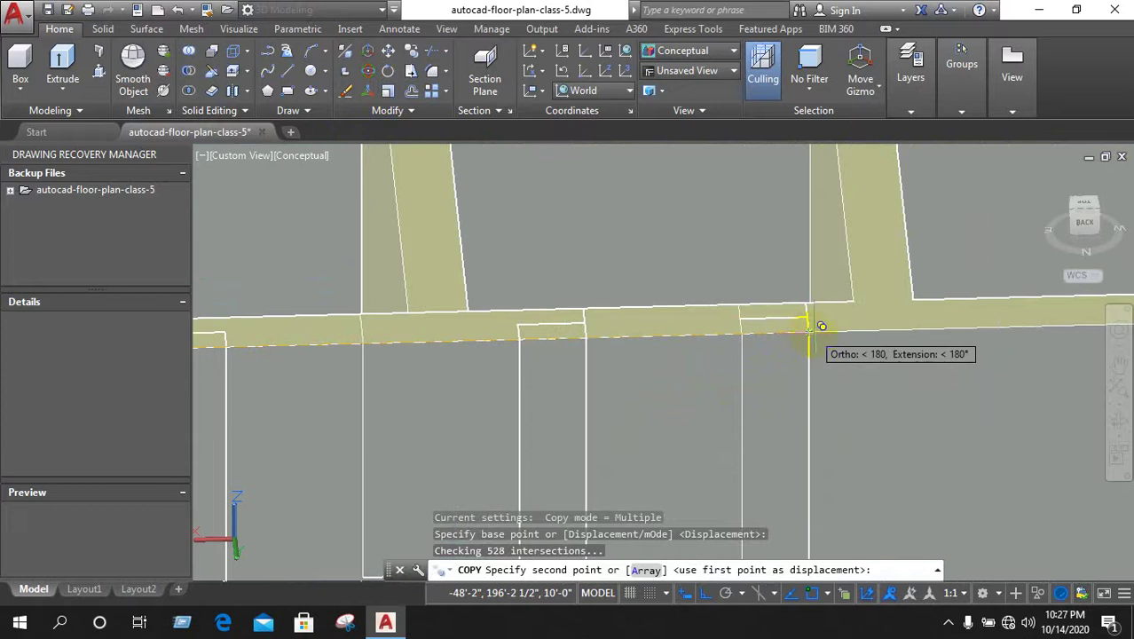
click(821, 328)
scroll(626, 258, down, 2)
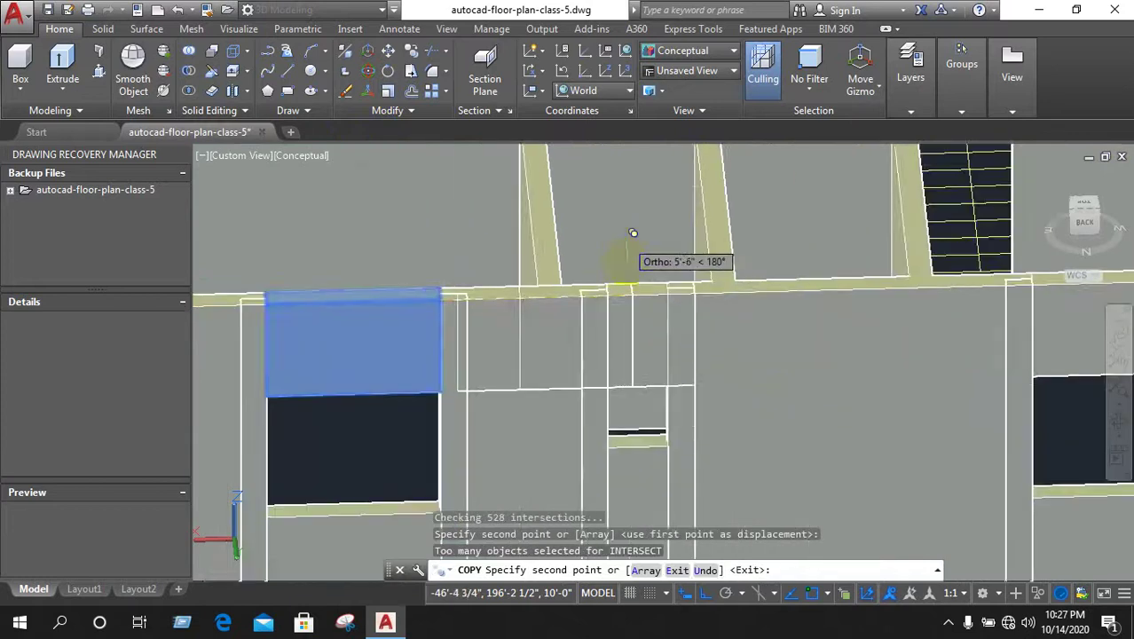
scroll(630, 254, down, 1)
right_click(629, 255)
click(652, 271)
scroll(634, 269, up, 3)
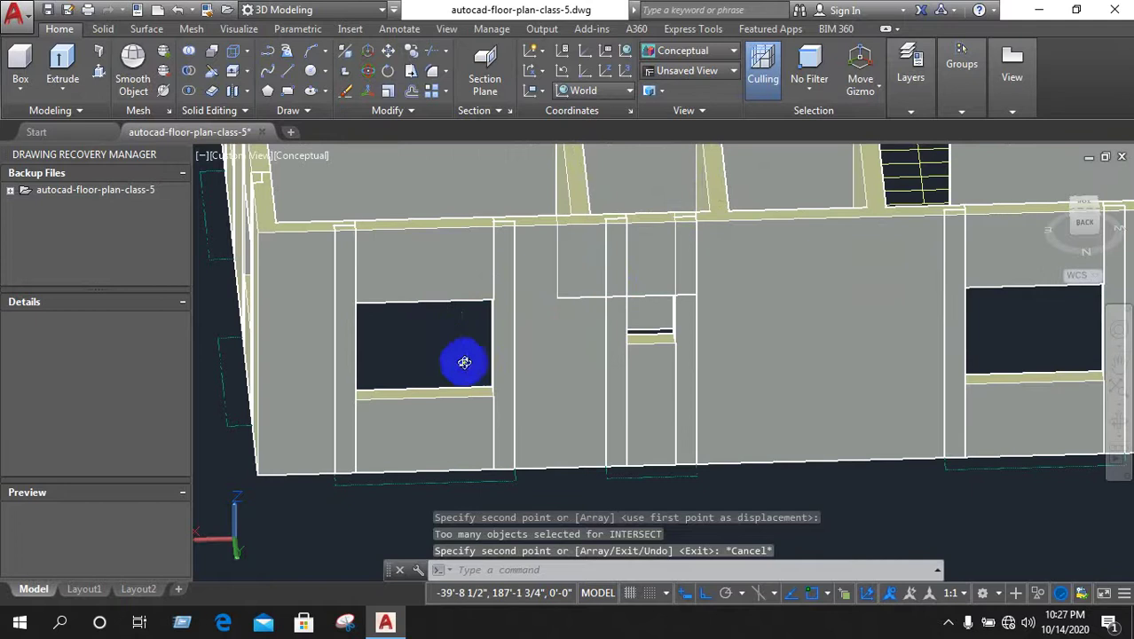
Orbit to an oblique top view, then to a low side view of the house
shift+middle_drag(464, 362, 537, 382)
scroll(874, 347, up, 3)
scroll(874, 347, up, 2)
scroll(795, 355, up, 2)
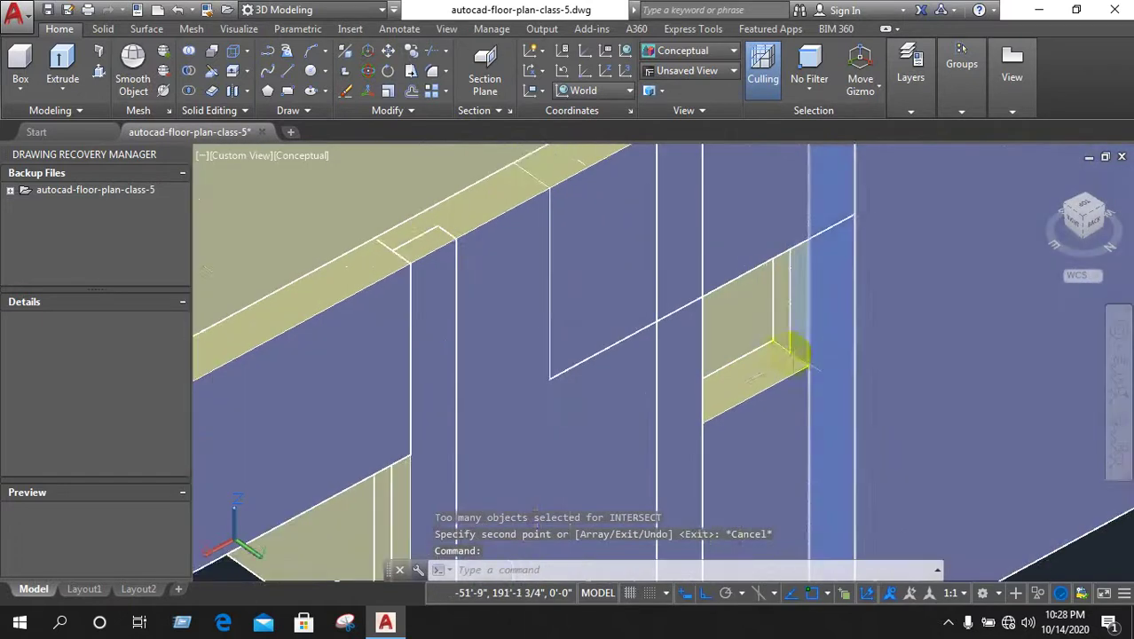
scroll(794, 353, down, 3)
scroll(780, 375, down, 3)
mouse_move(805, 400)
shift+middle_down()
mouse_move(772, 352)
mouse_move(857, 362)
mouse_move(603, 360)
shift+middle_up()
Orbit around the back and left of the house, ending zoomed over the stair room
scroll(507, 203, up, 2)
scroll(497, 302, up, 3)
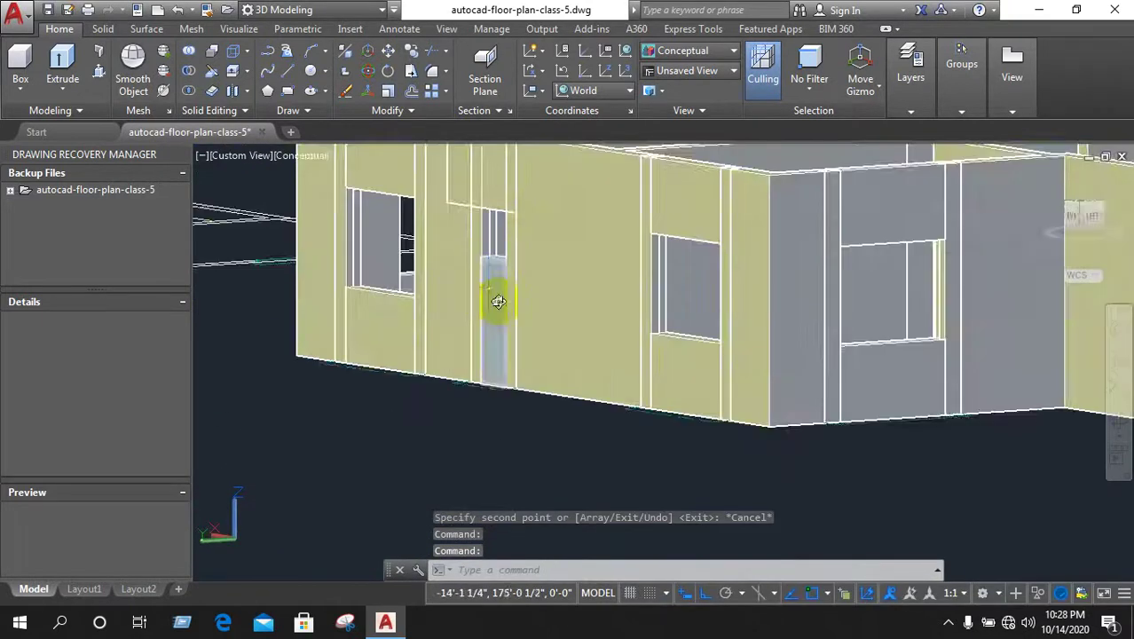
scroll(498, 301, down, 3)
shift+middle_drag(577, 319, 619, 305)
scroll(463, 389, down, 4)
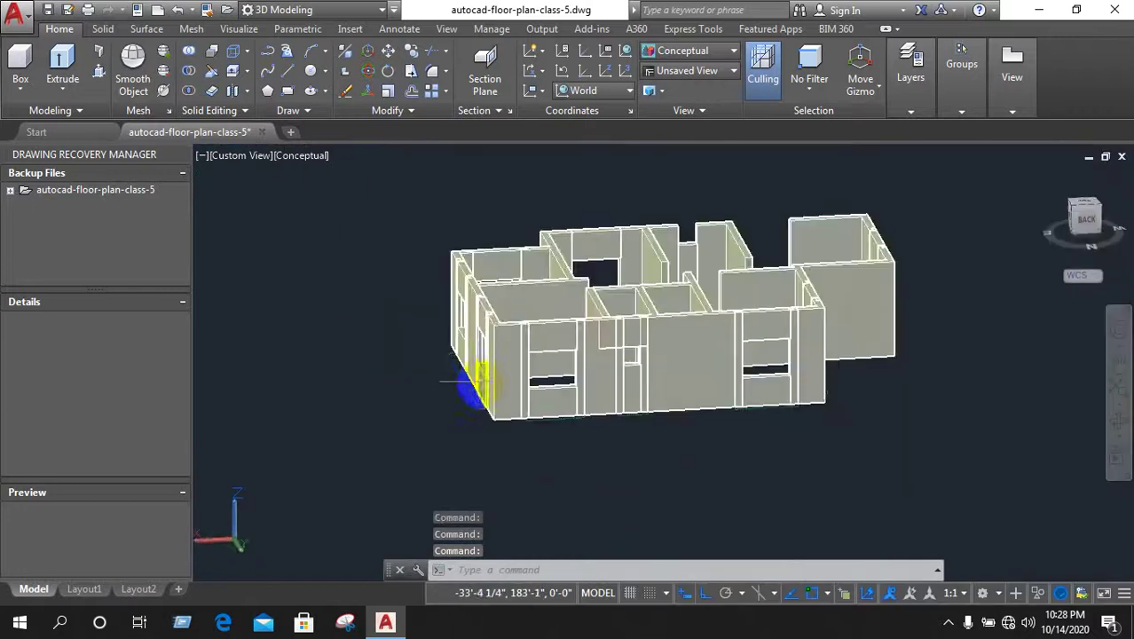
mouse_move(466, 386)
shift+middle_down()
mouse_move(647, 436)
mouse_move(795, 377)
mouse_move(858, 422)
mouse_move(686, 367)
shift+middle_up()
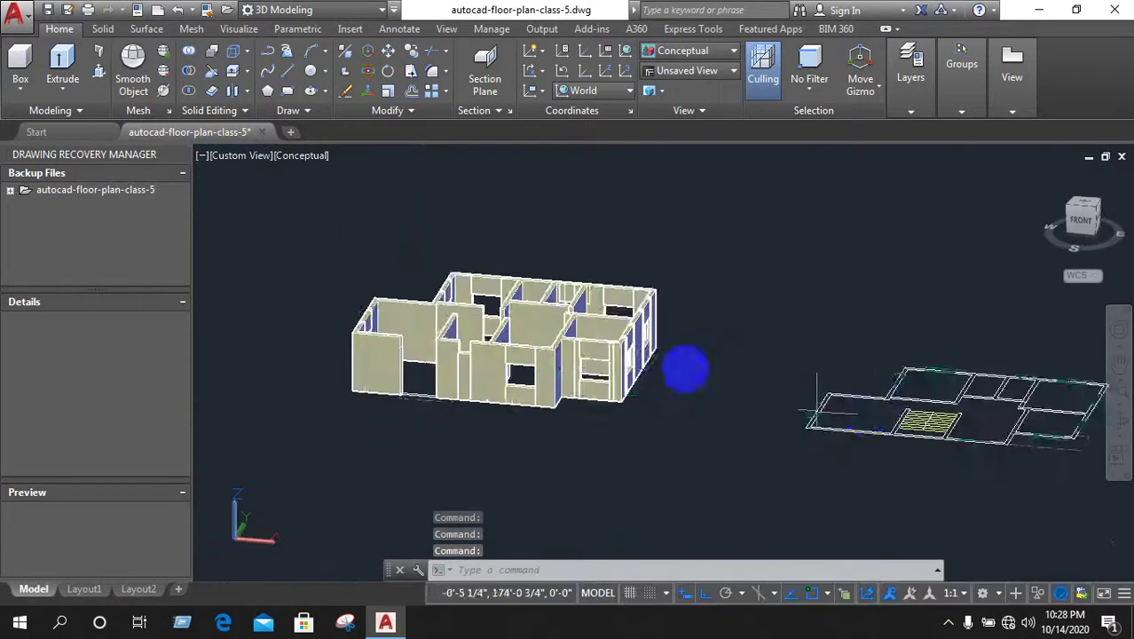
scroll(686, 367, up, 3)
scroll(550, 373, down, 3)
scroll(551, 371, up, 2)
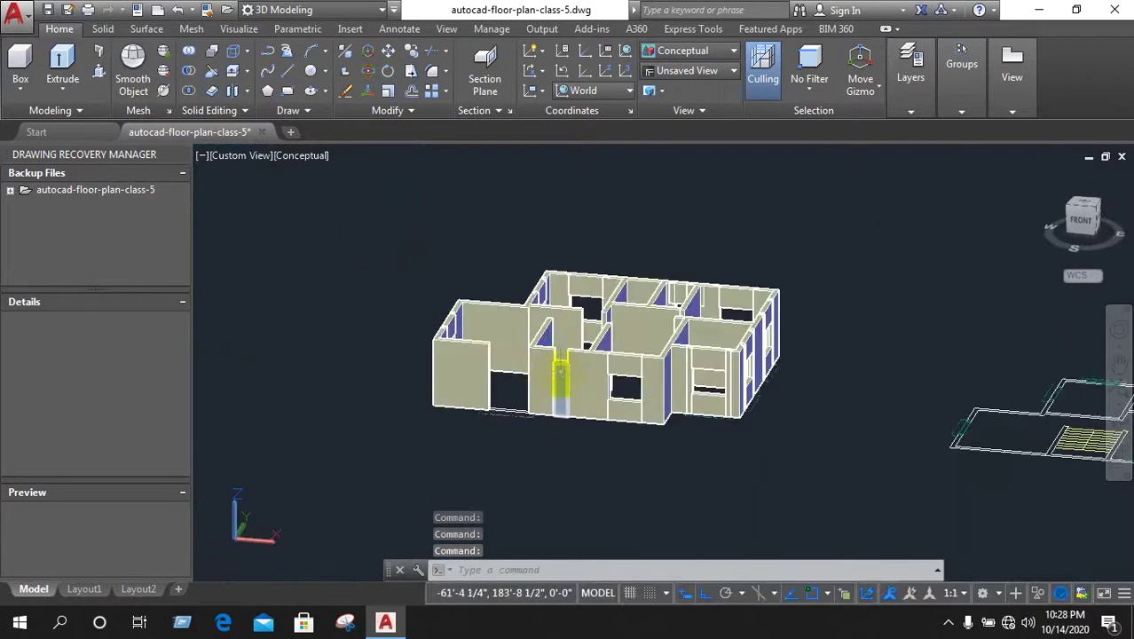
scroll(537, 479, up, 3)
scroll(506, 479, up, 2)
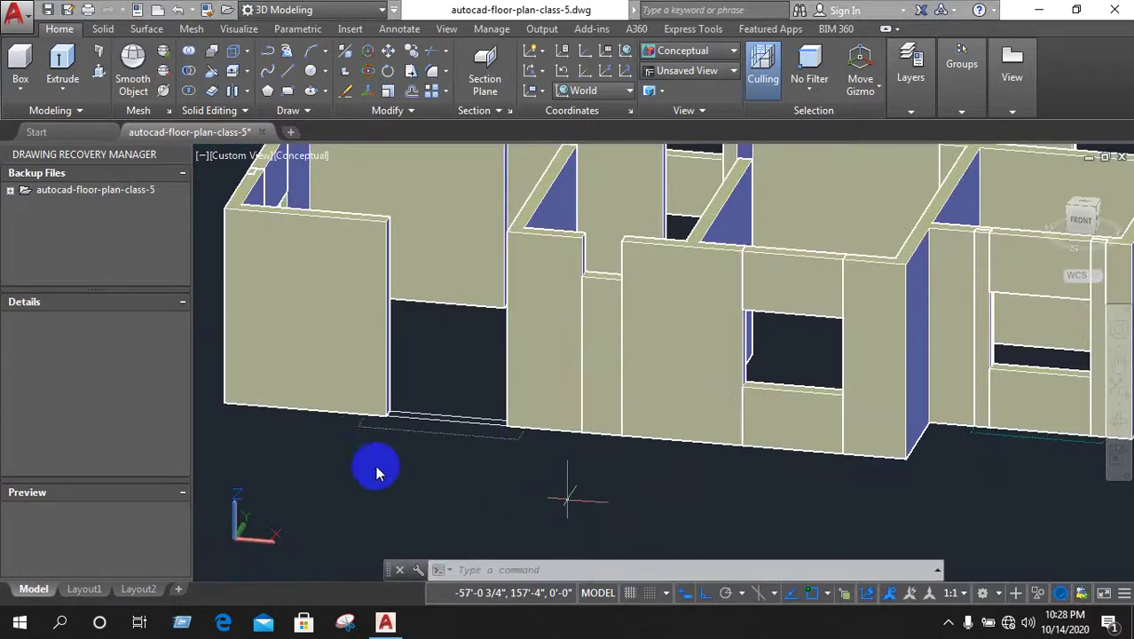
scroll(484, 424, down, 3)
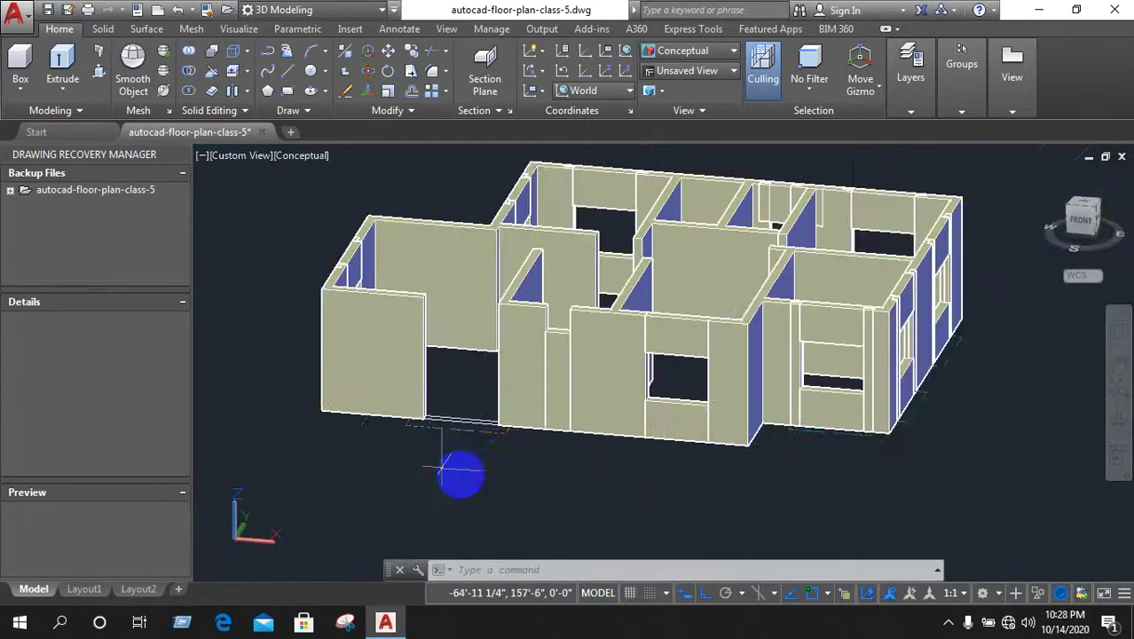
shift+middle_drag(458, 471, 654, 479)
scroll(675, 466, up, 3)
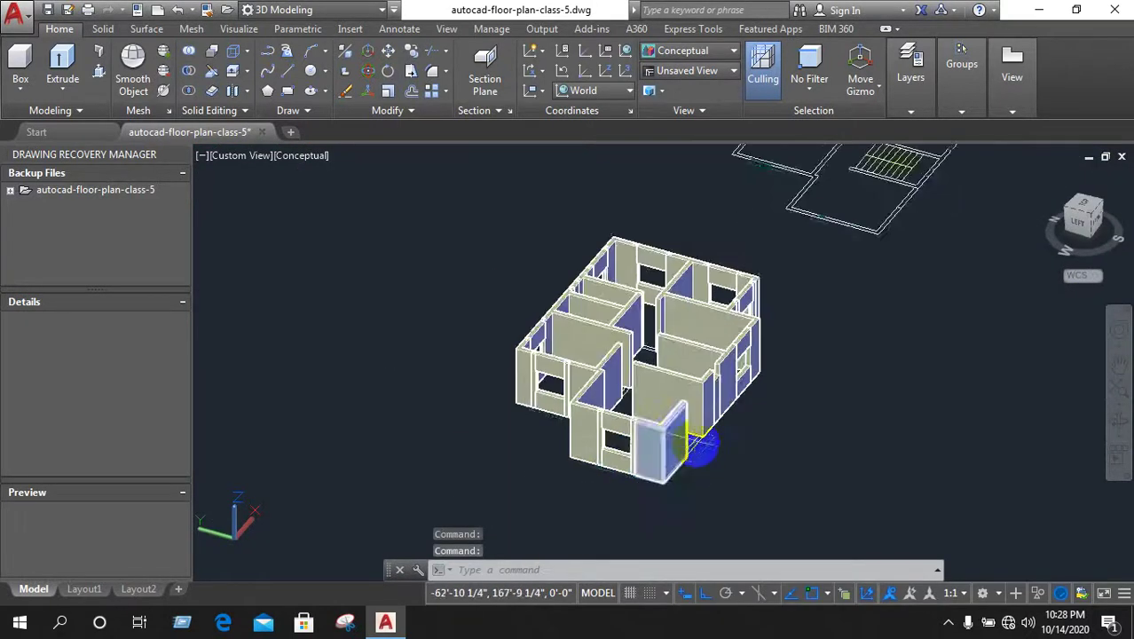
shift+middle_drag(703, 451, 597, 535)
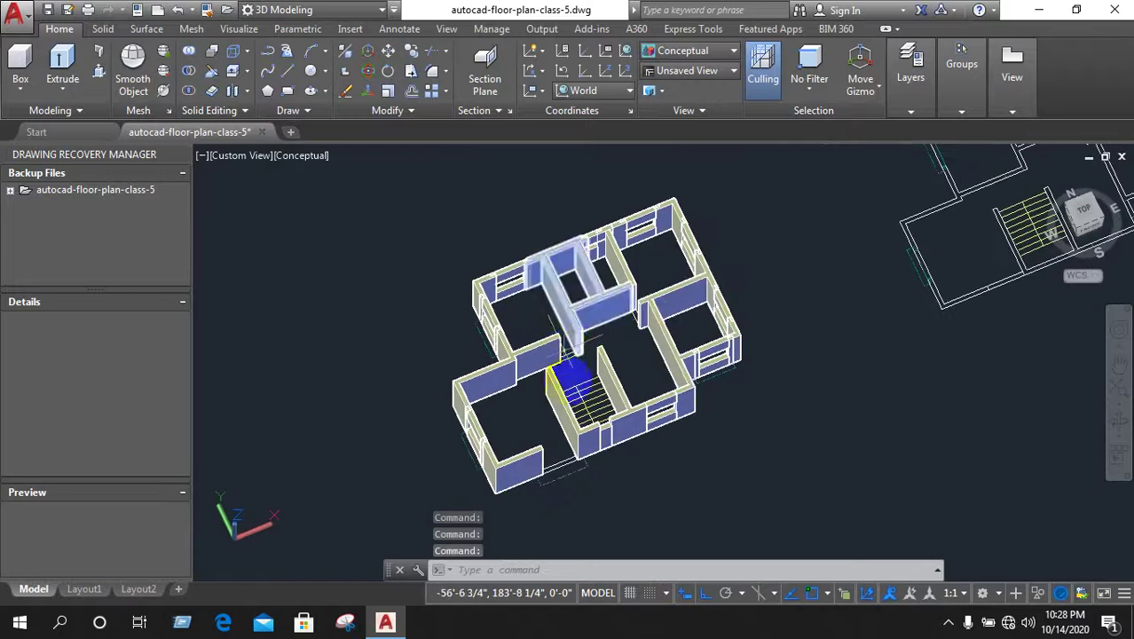
scroll(566, 470, up, 3)
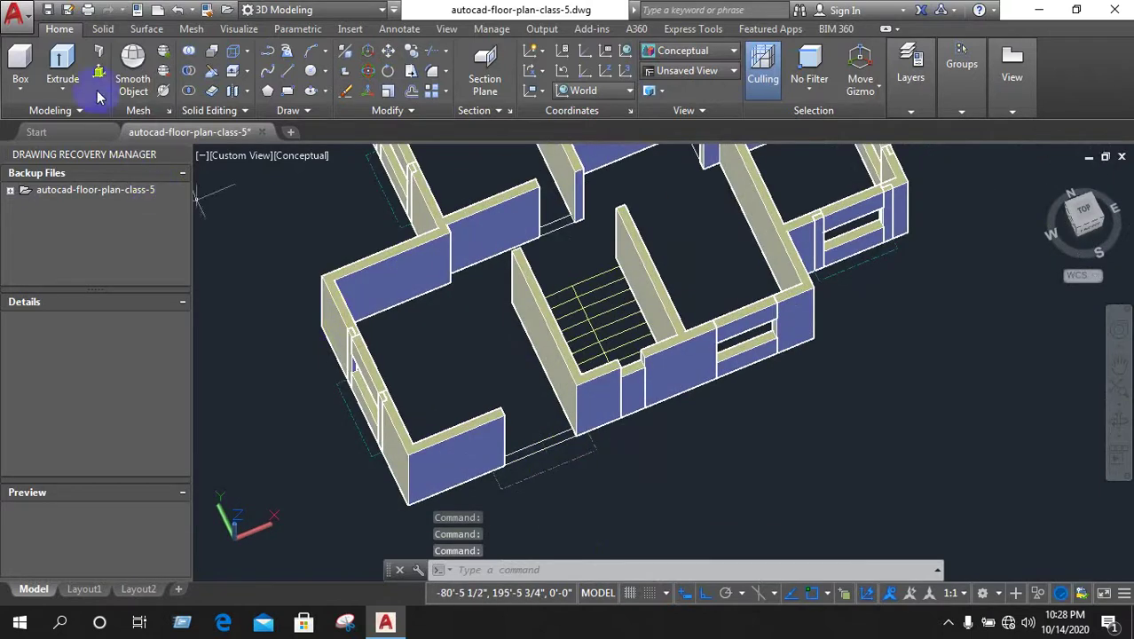
Press-pull the front wall gap up into a 3' high sill
scroll(549, 480, up, 2)
key(ctrl+shift+e)
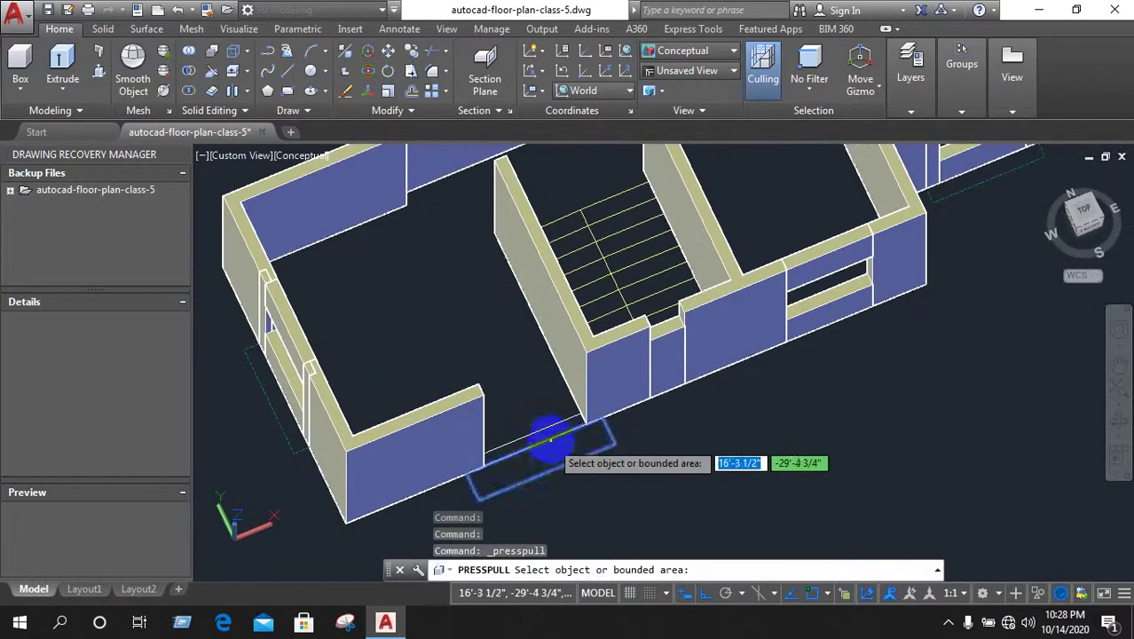
click(549, 432)
text(3')
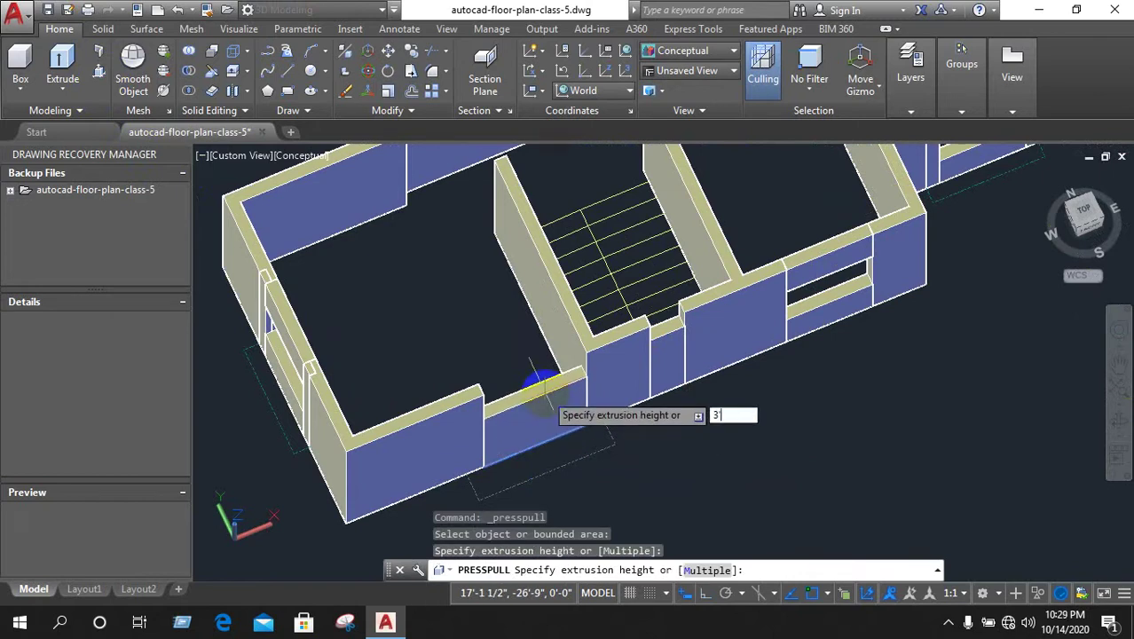
key(Return)
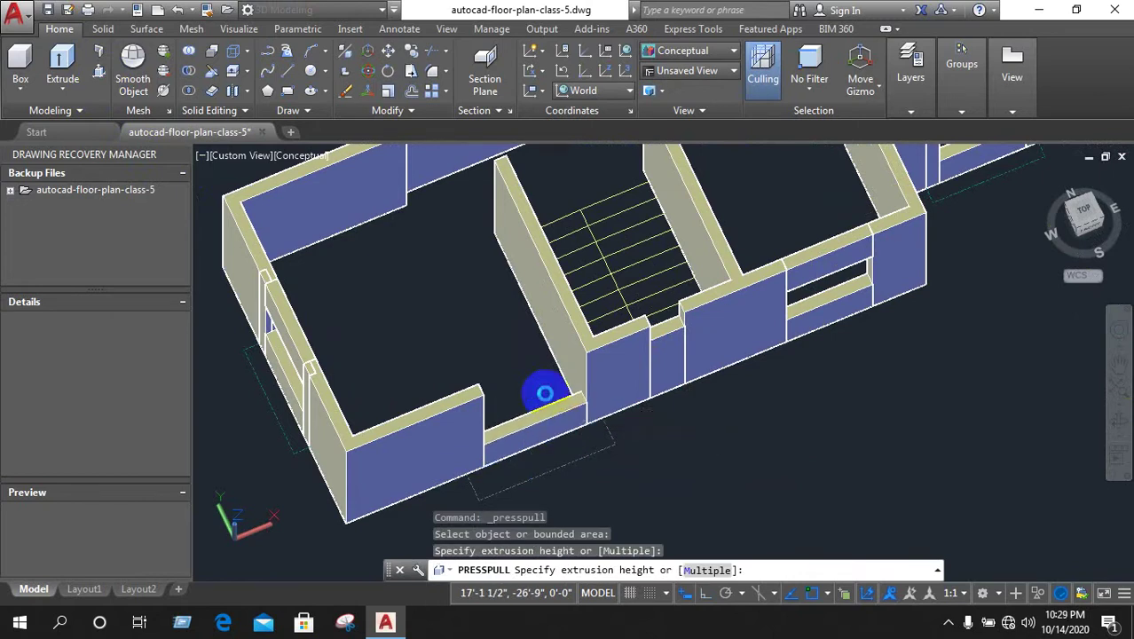
scroll(562, 462, down, 2)
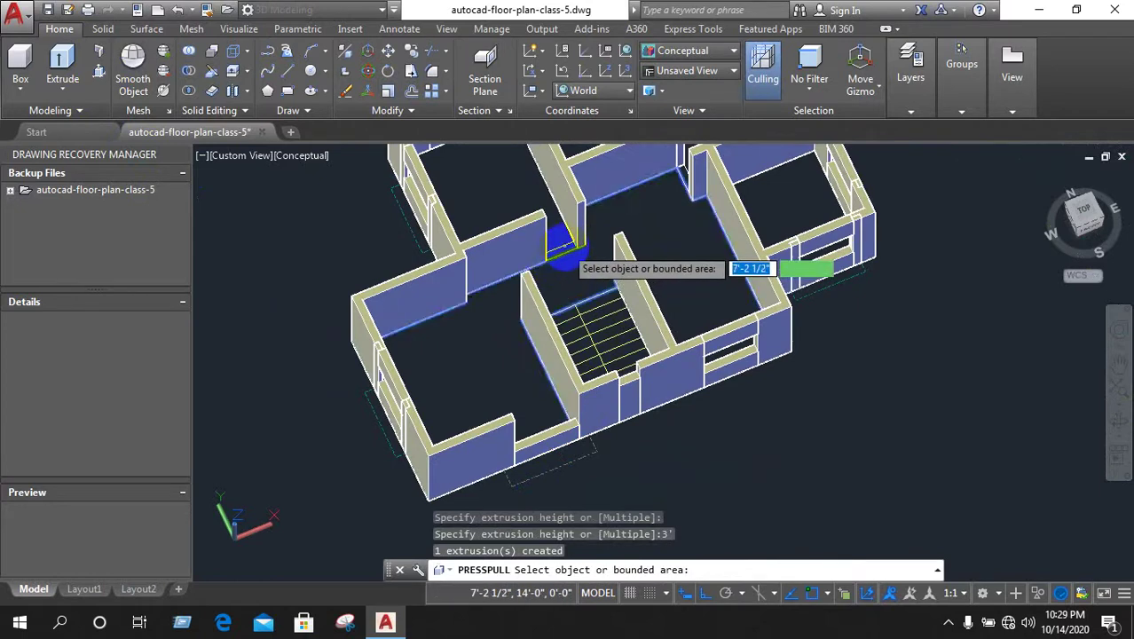
Extrude the next bounded gap in the wall further back to a picked height
click(566, 246)
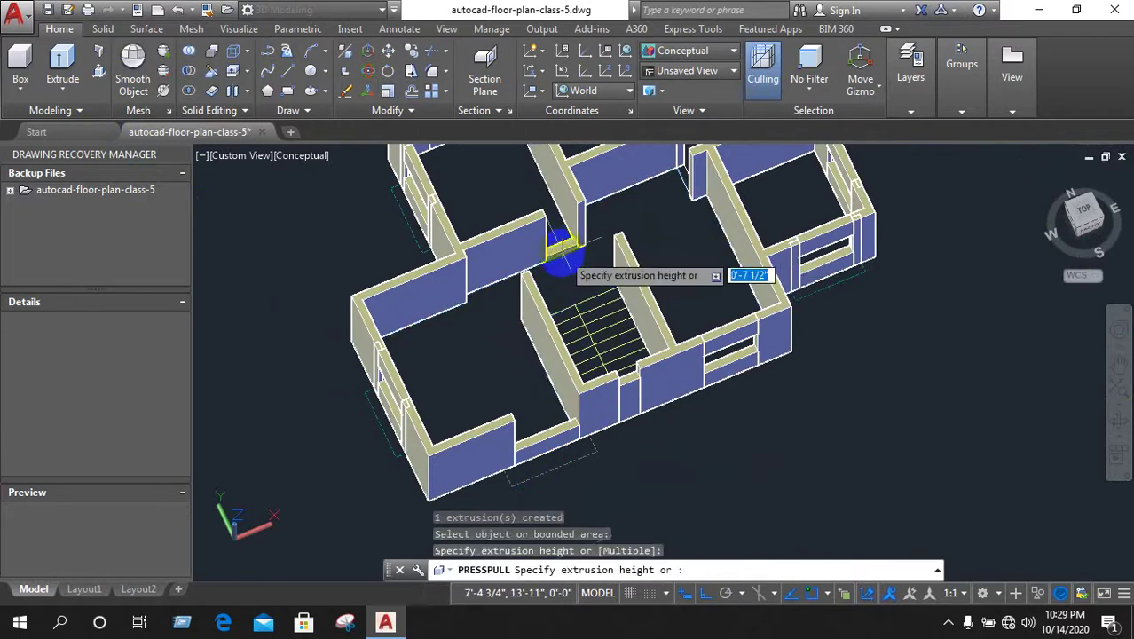
scroll(559, 231, up, 1)
click(640, 197)
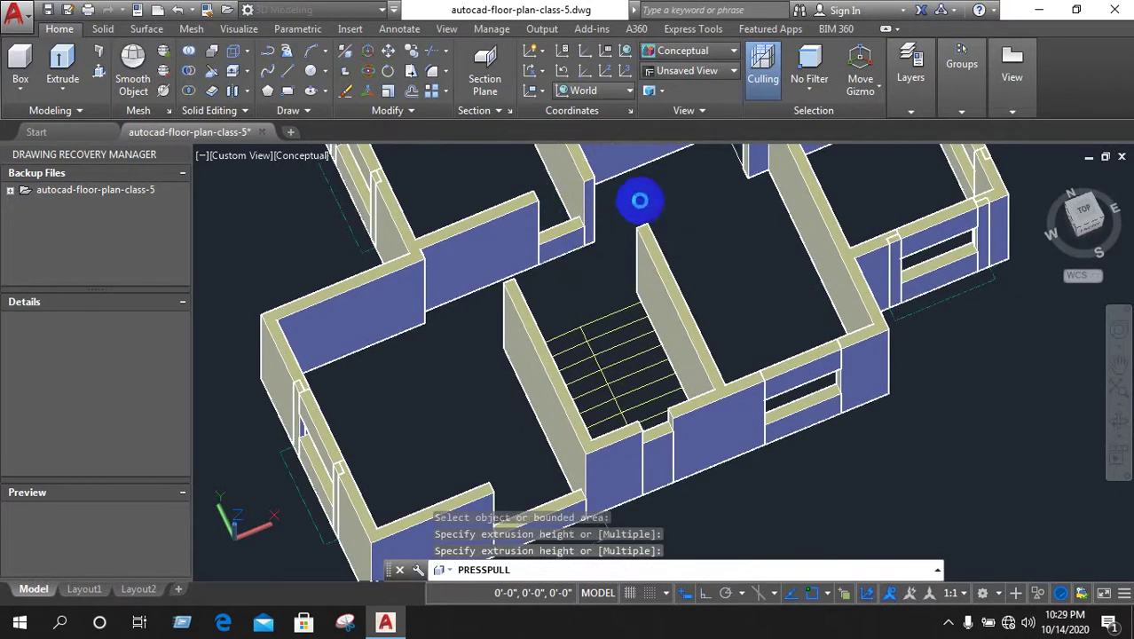
scroll(620, 260, down, 3)
scroll(635, 199, up, 2)
scroll(586, 191, up, 1)
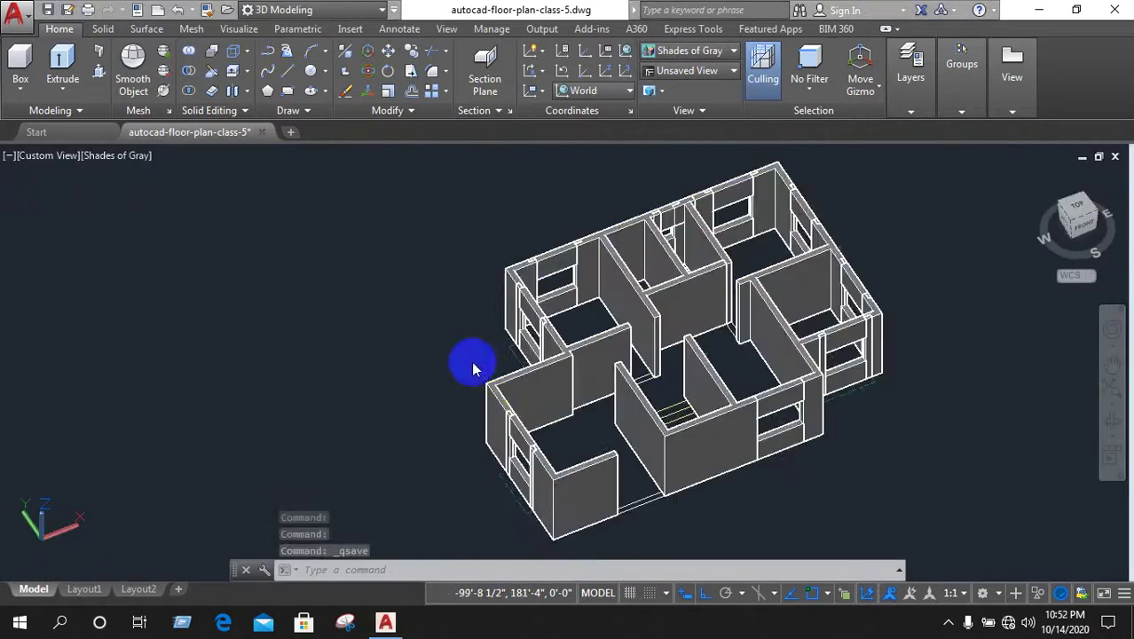
scroll(589, 408, down, 3)
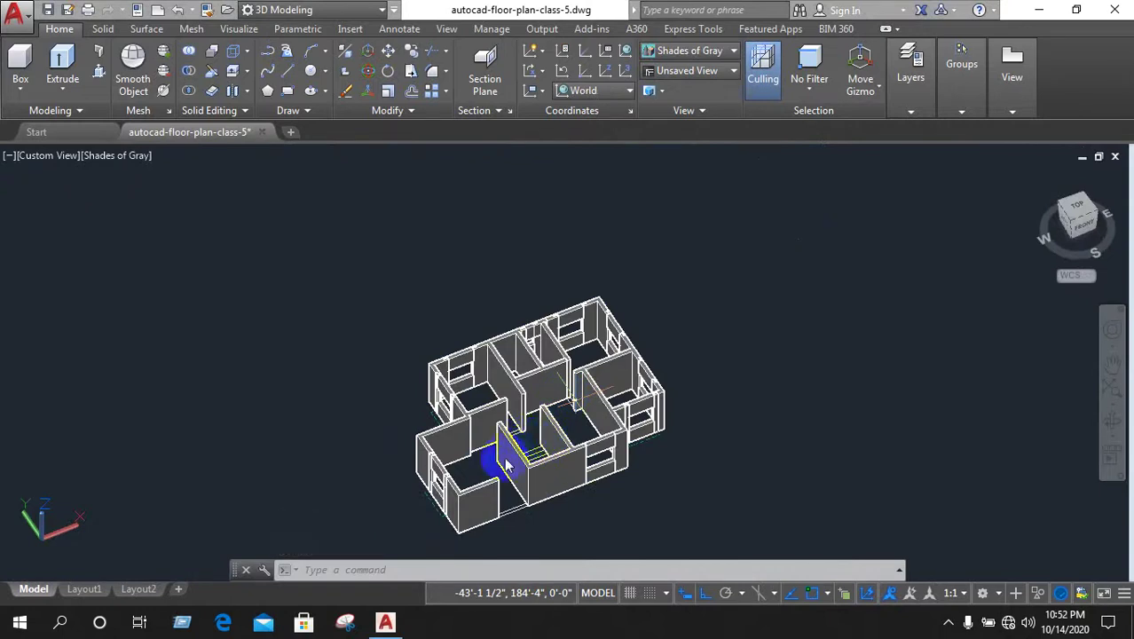
scroll(506, 463, up, 3)
scroll(507, 349, up, 1)
scroll(618, 452, down, 3)
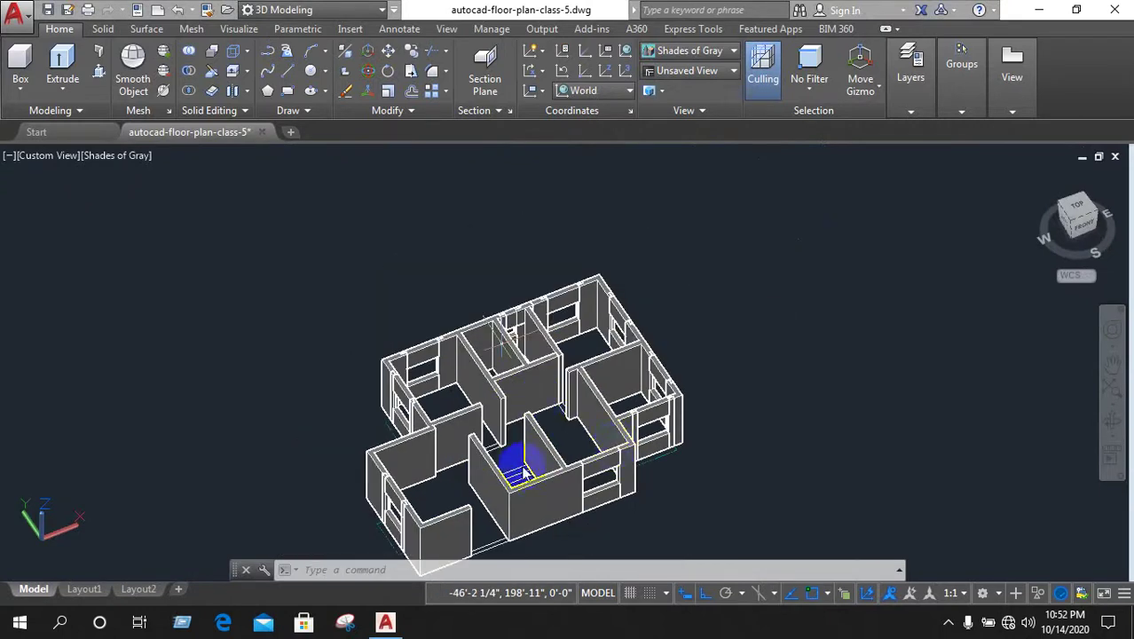
scroll(524, 475, up, 1)
scroll(469, 463, up, 2)
scroll(473, 388, down, 3)
scroll(481, 469, up, 4)
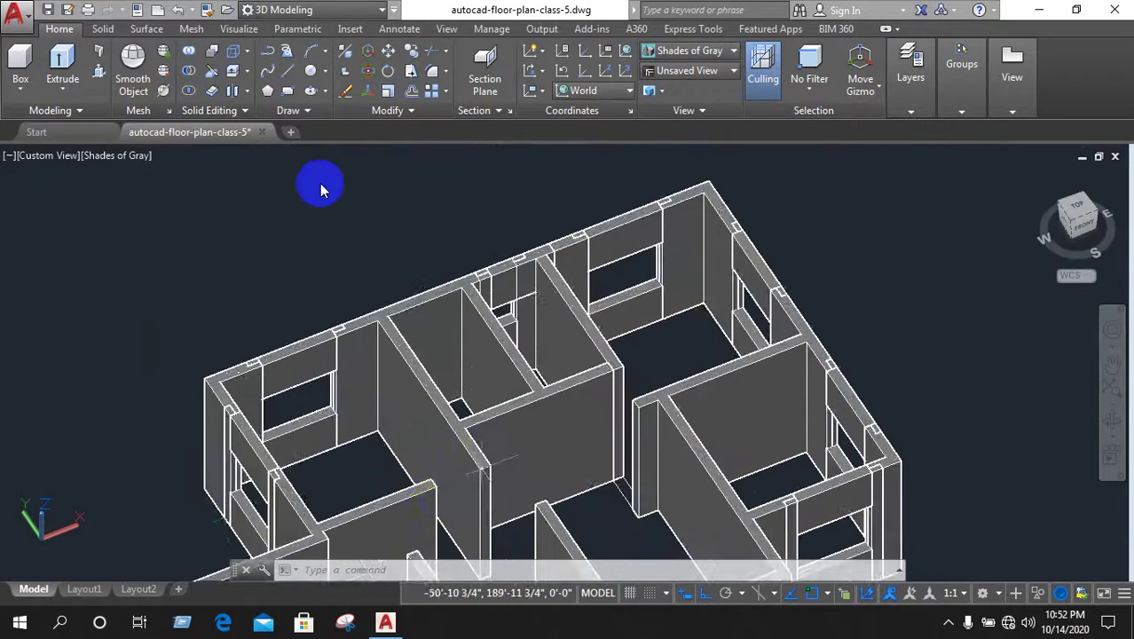
scroll(371, 366, down, 4)
scroll(448, 331, down, 2)
scroll(373, 321, up, 2)
scroll(346, 324, up, 1)
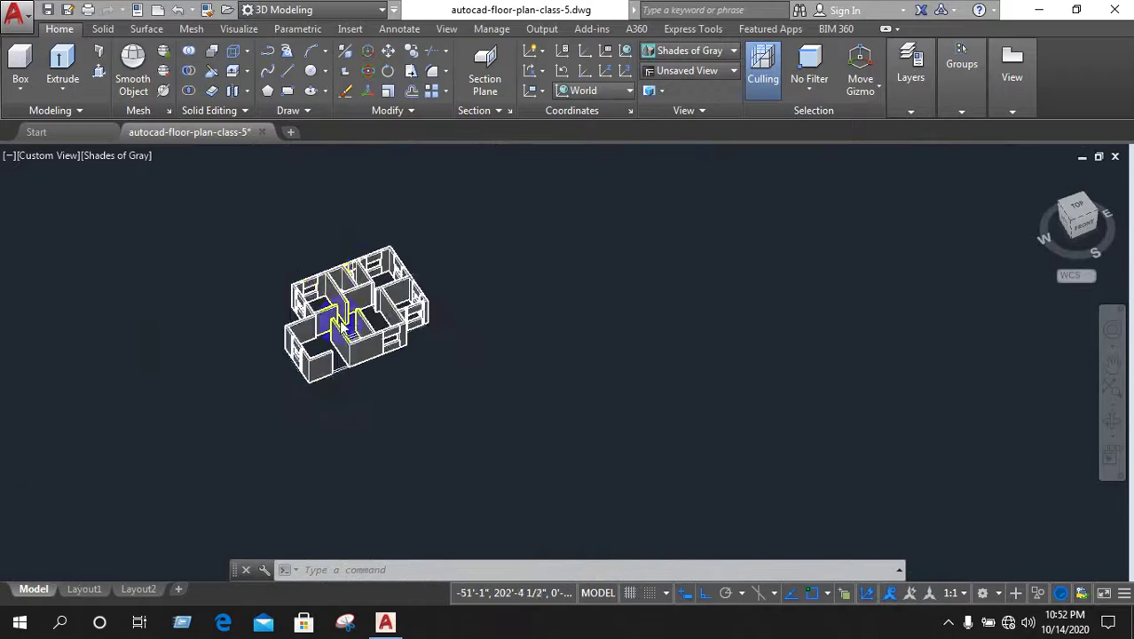
scroll(344, 328, up, 4)
scroll(342, 342, up, 3)
scroll(363, 408, up, 3)
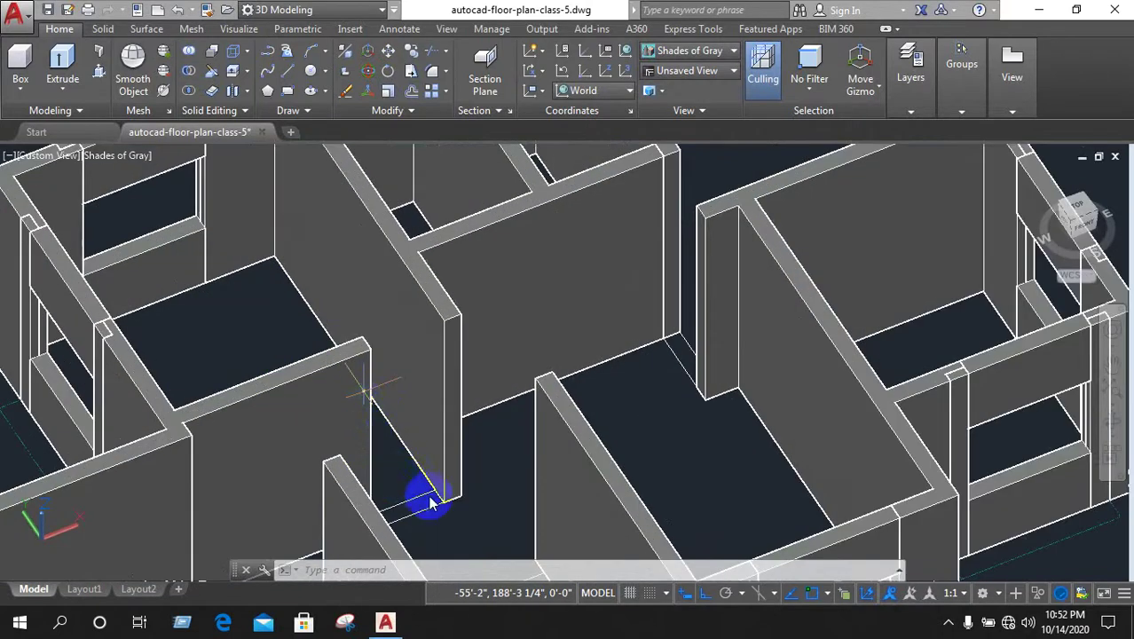
scroll(413, 479, down, 5)
scroll(414, 475, down, 1)
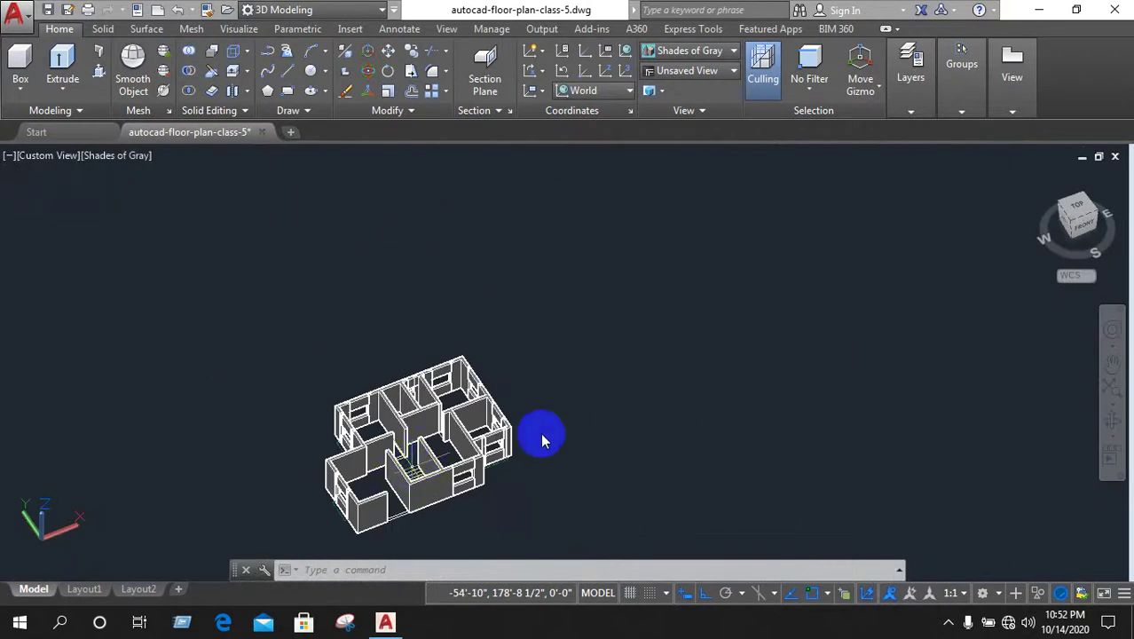
scroll(391, 461, up, 2)
scroll(381, 463, up, 2)
scroll(393, 457, up, 3)
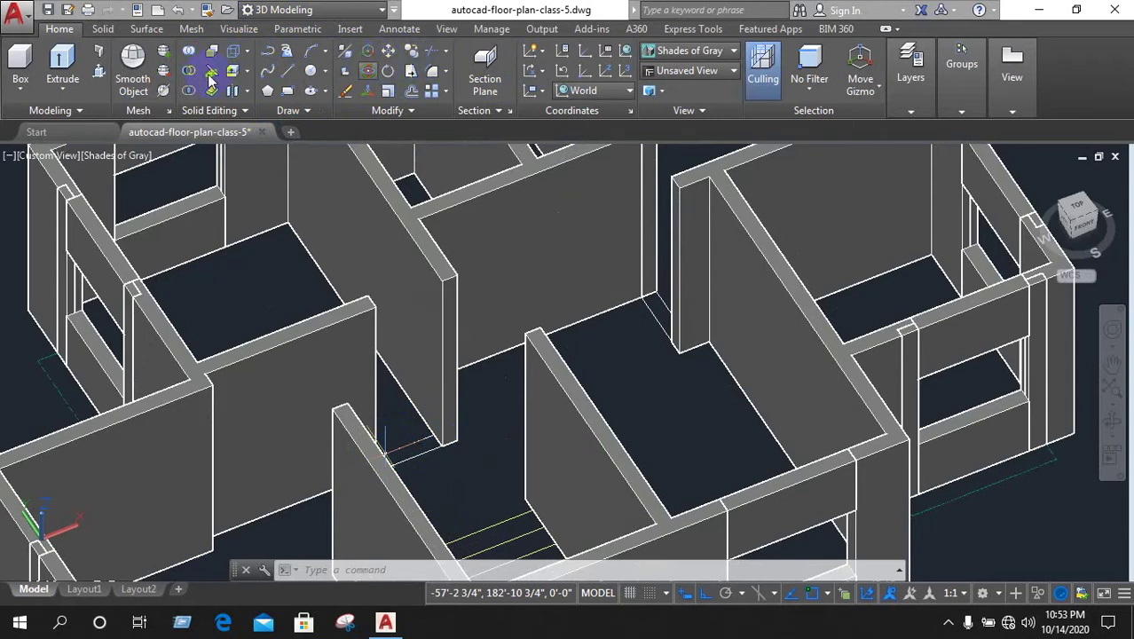
click(358, 297)
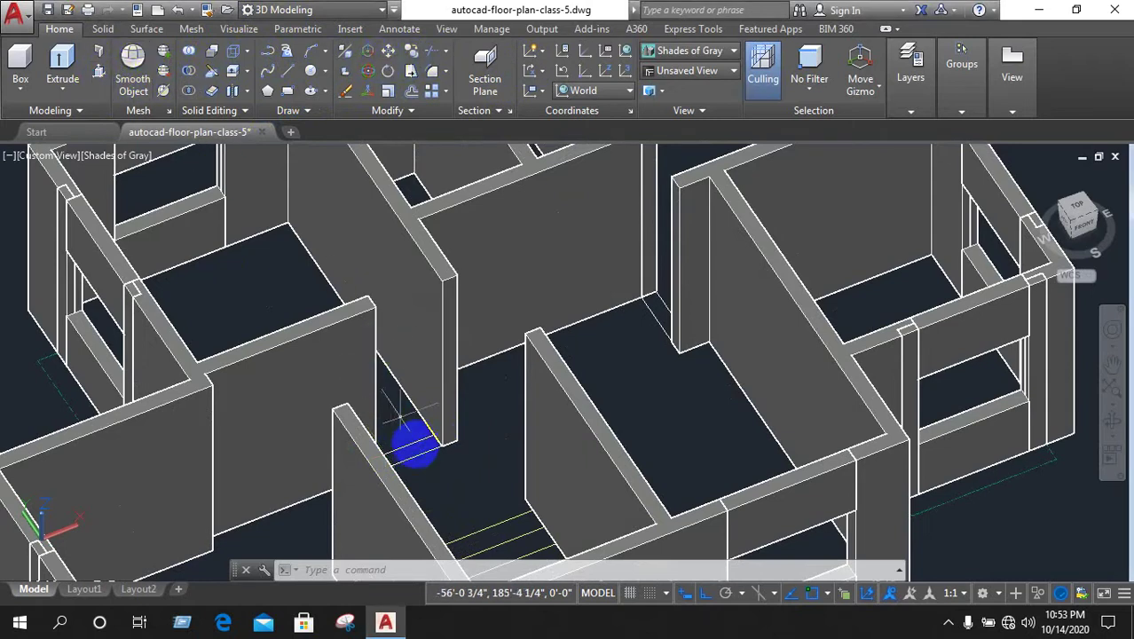
scroll(419, 455, up, 2)
scroll(410, 445, down, 2)
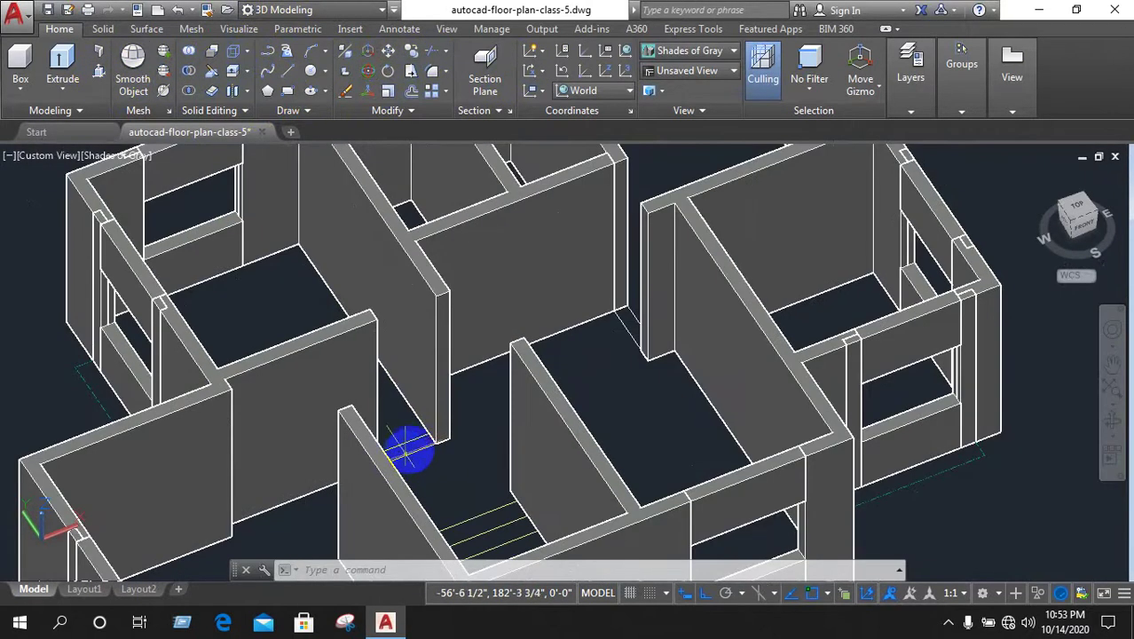
Try a press-pull on the area at the wall corner, then cancel it
drag(630, 319, 251, 155)
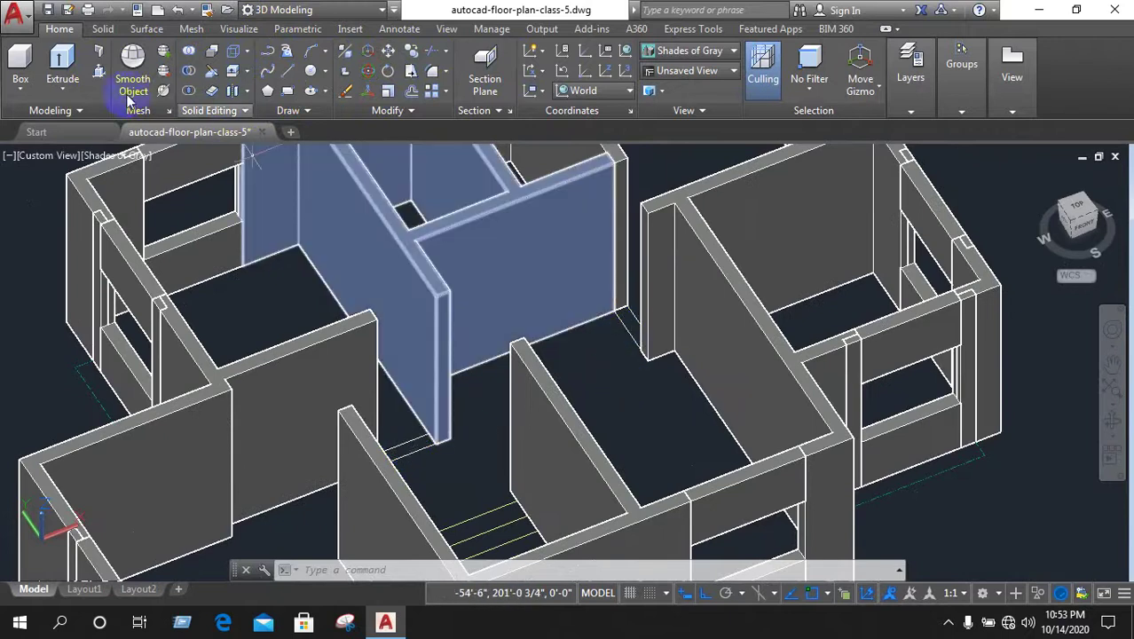
key(Escape)
key(ctrl+shift+e)
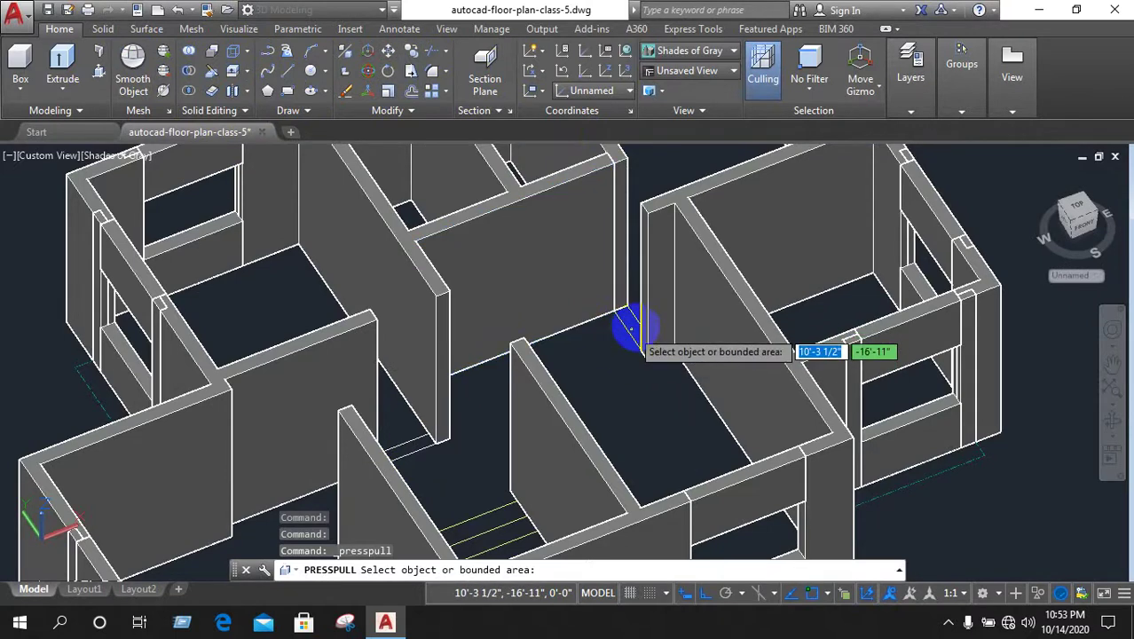
click(631, 327)
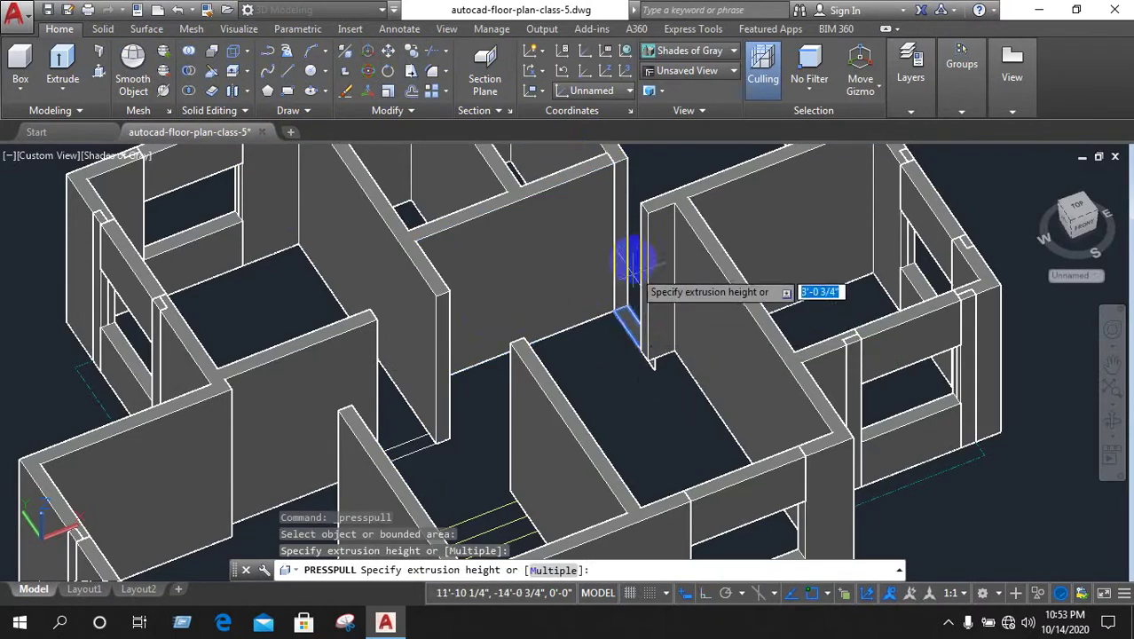
right_click(632, 276)
click(635, 307)
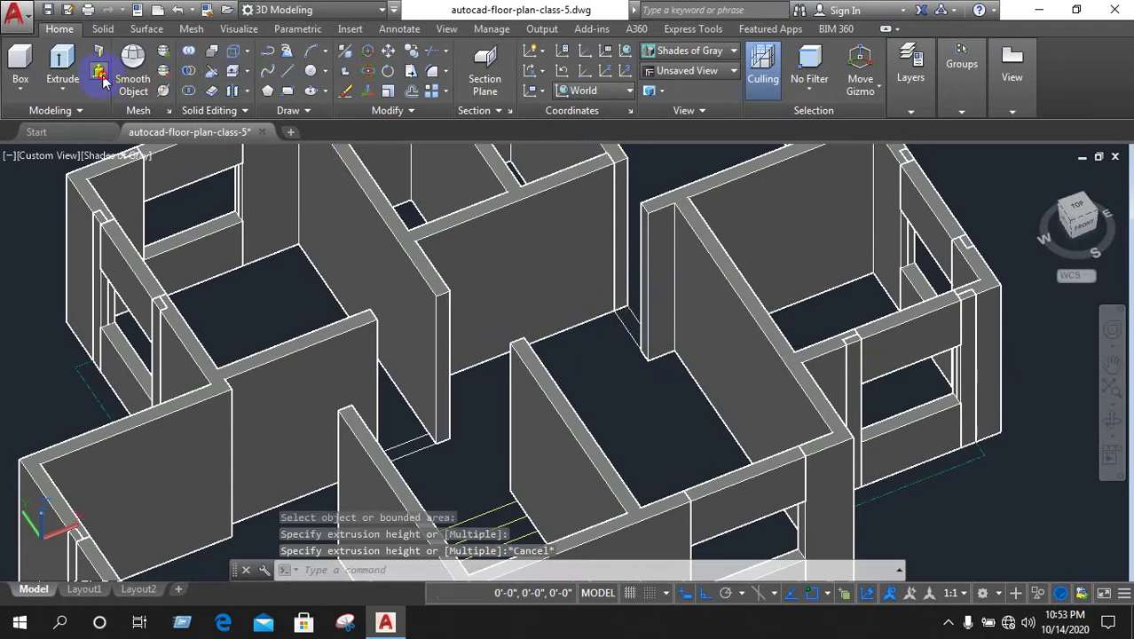
Press-pull the first opening's bottom face up 3'
key(Return)
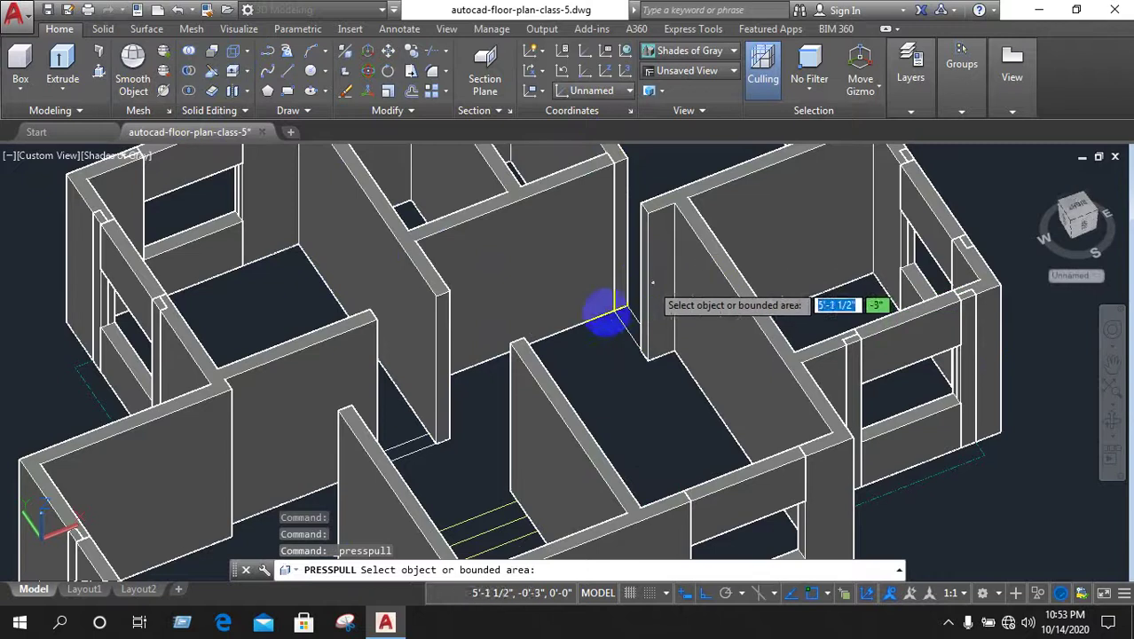
scroll(610, 322, up, 5)
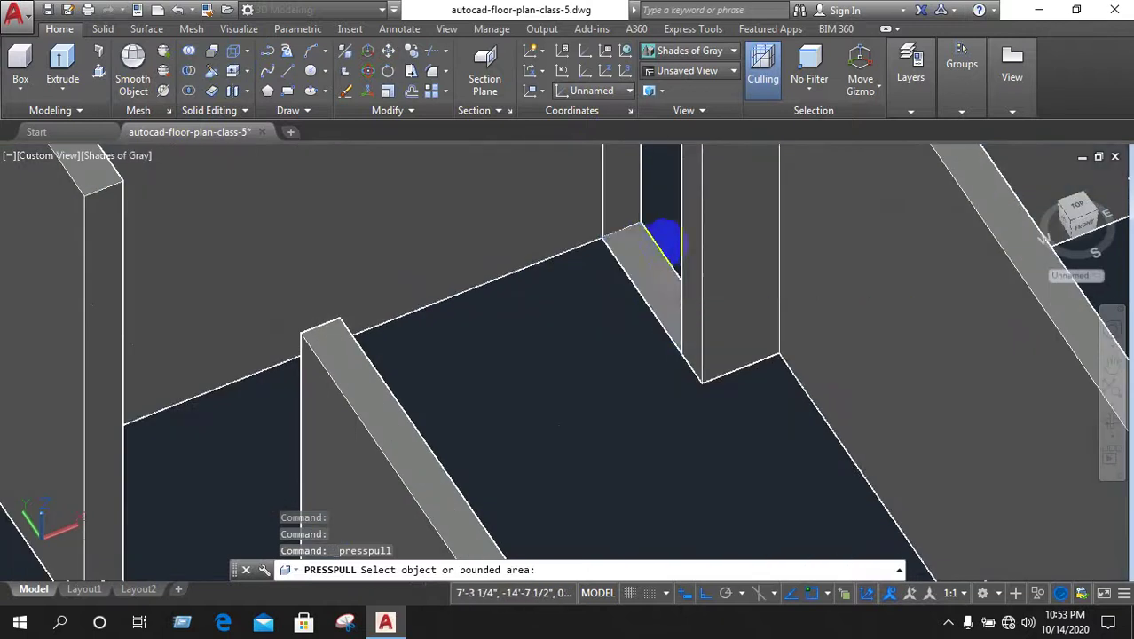
click(664, 241)
text(3)
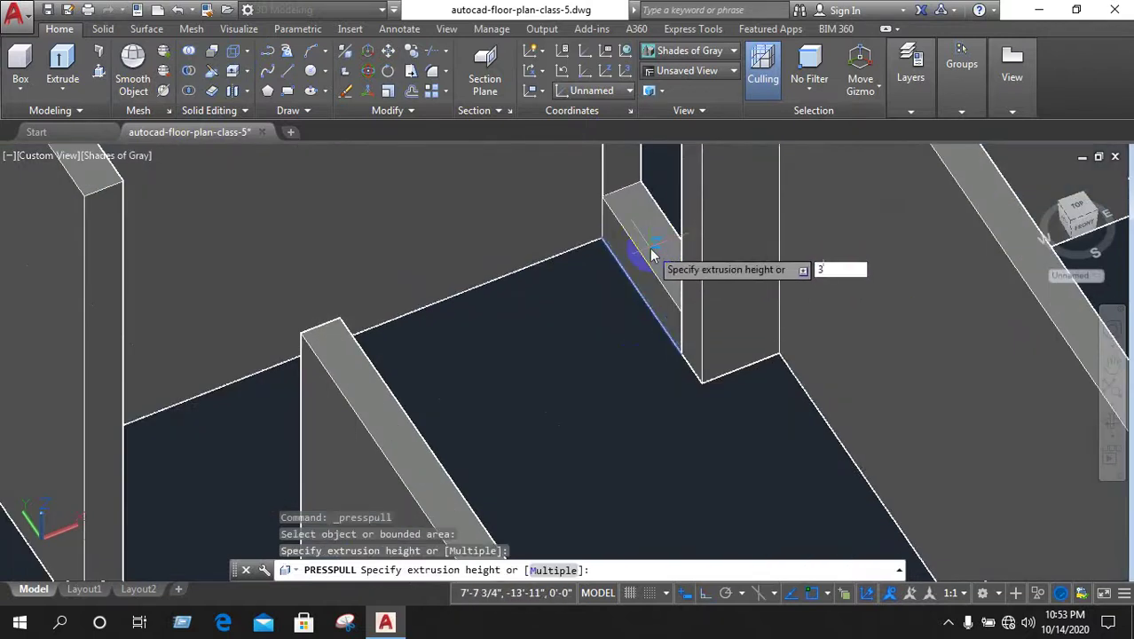
text(')
key(Return)
scroll(657, 266, down, 3)
scroll(577, 320, down, 3)
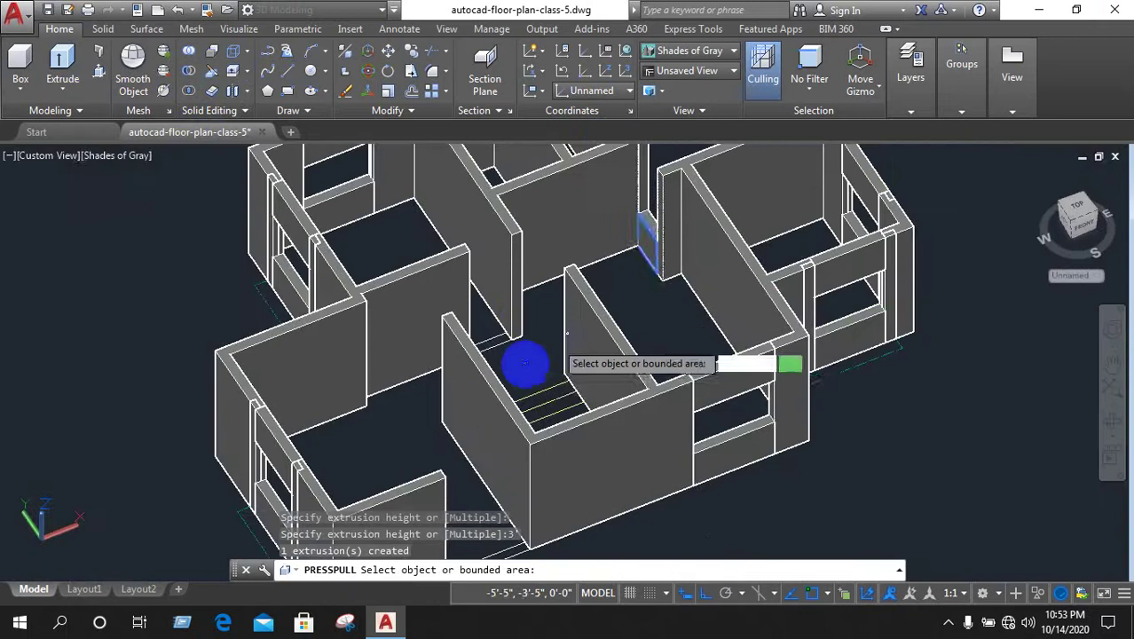
scroll(505, 355, up, 5)
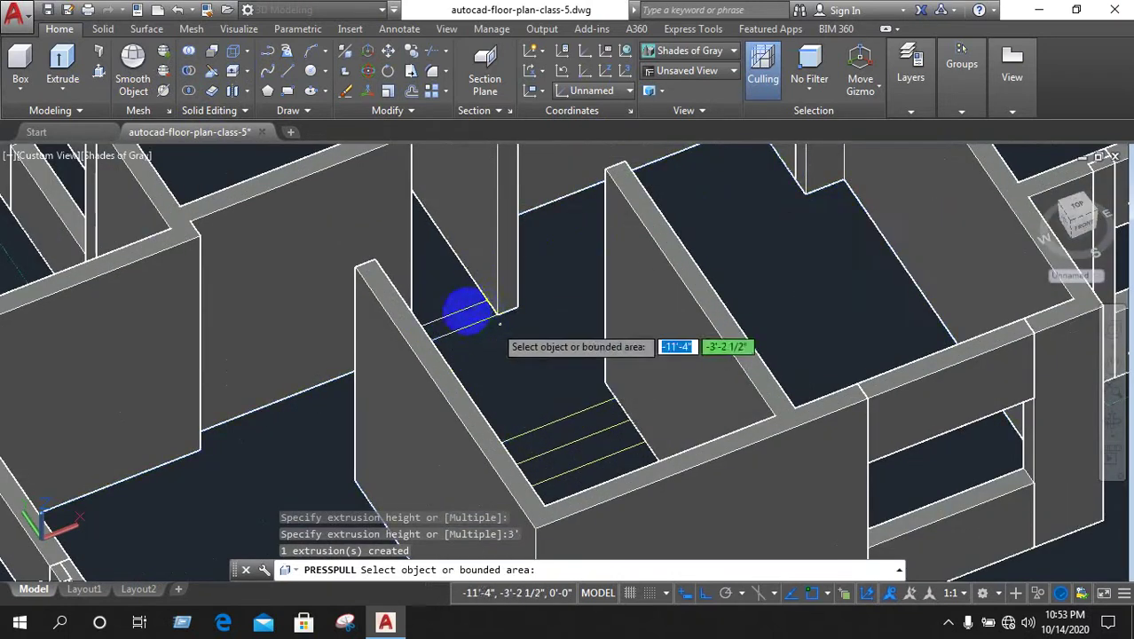
Pull up two more openings, including the thin front wall one, to the wall edge height
click(468, 309)
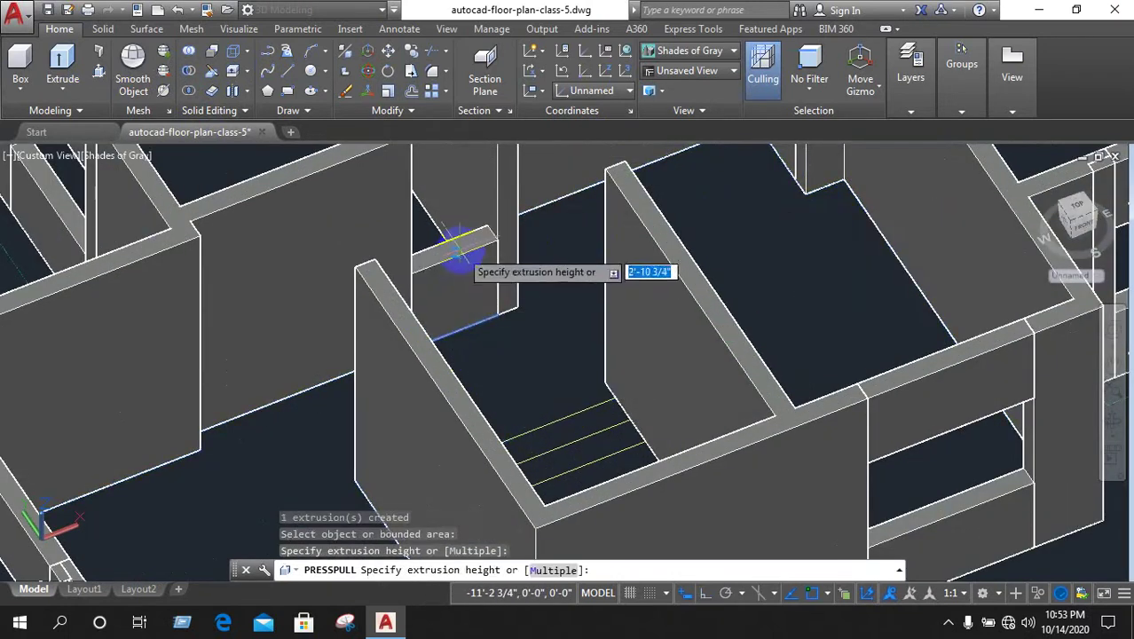
click(455, 248)
scroll(479, 253, down, 3)
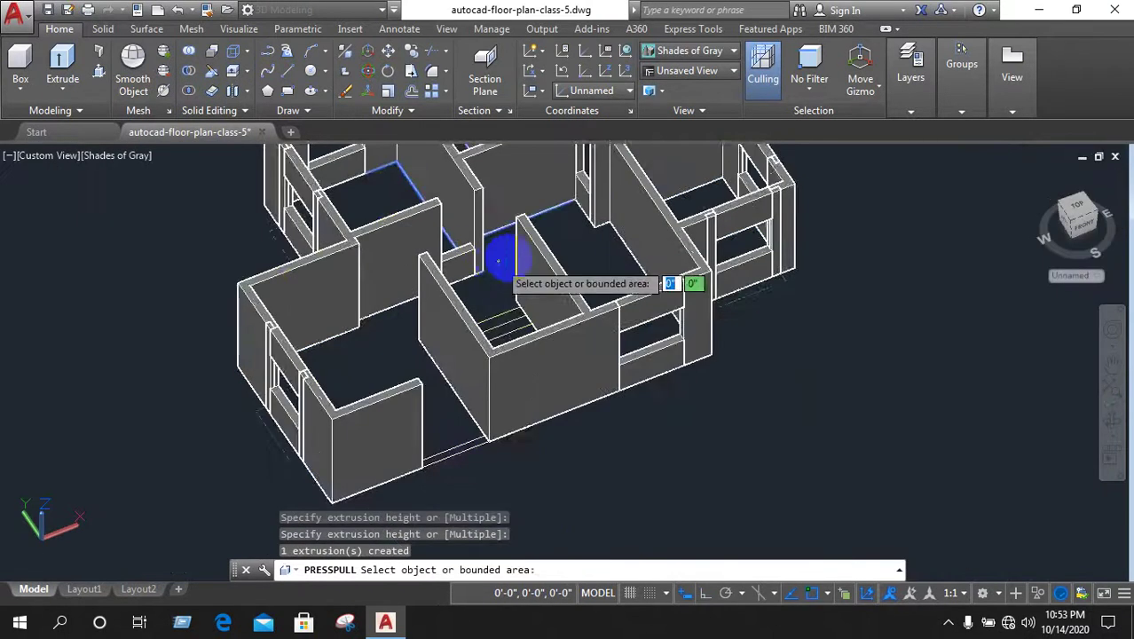
scroll(507, 266, down, 2)
scroll(486, 404, up, 3)
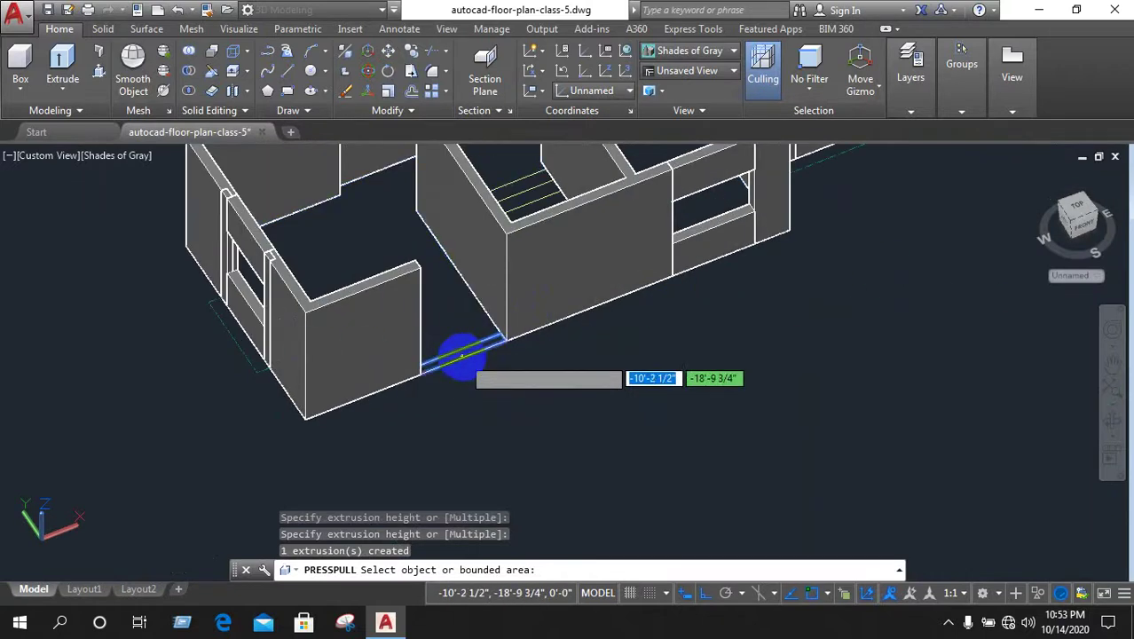
click(460, 356)
click(453, 318)
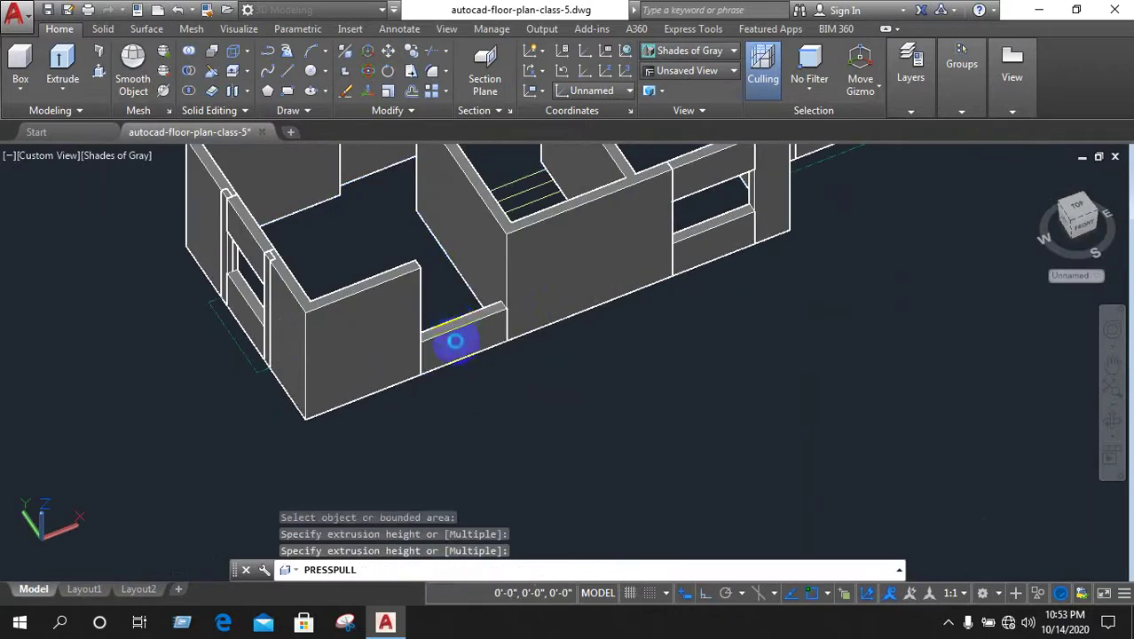
scroll(450, 329, down, 5)
key(Return)
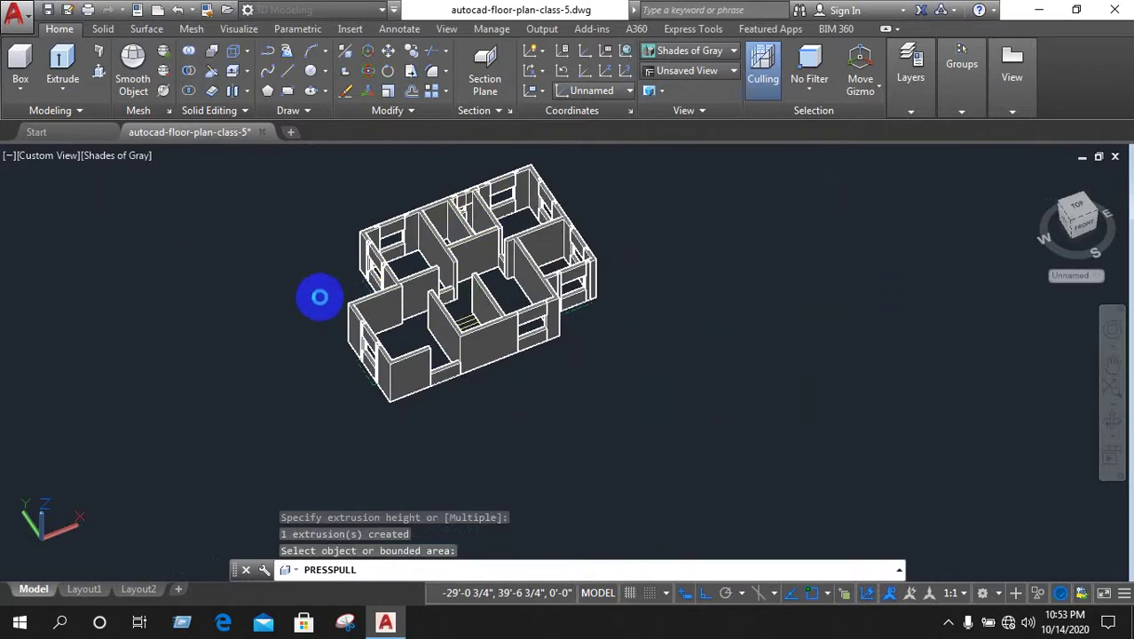
scroll(499, 254, up, 3)
Select the newly extruded filler blocks in the door openings
scroll(464, 293, up, 1)
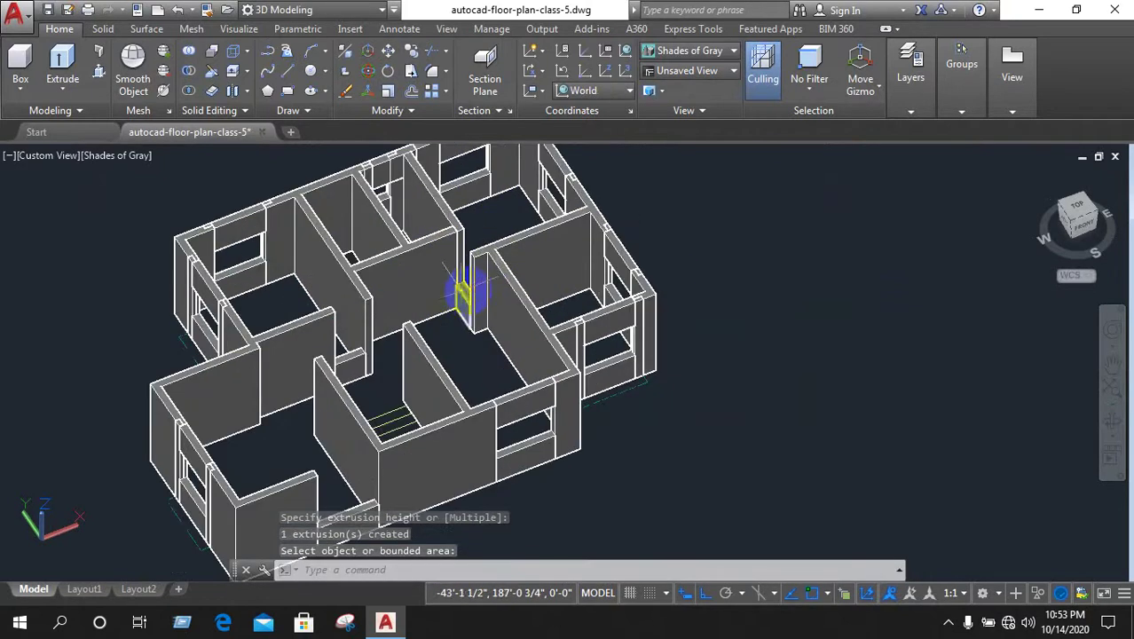
drag(430, 304, 266, 373)
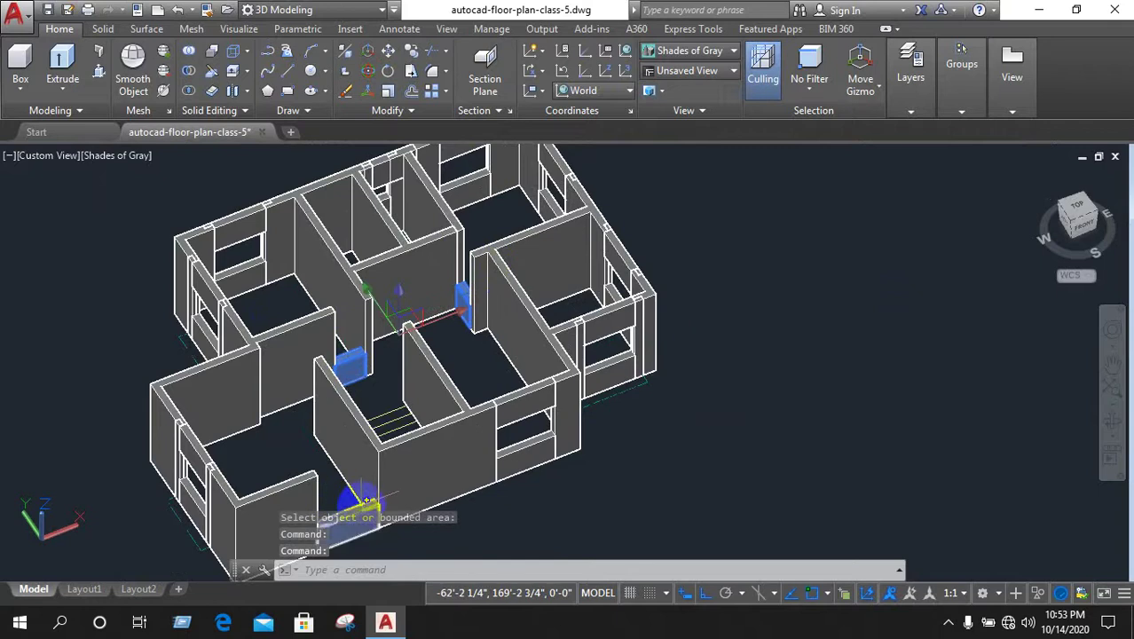
scroll(373, 408, down, 2)
scroll(358, 477, up, 2)
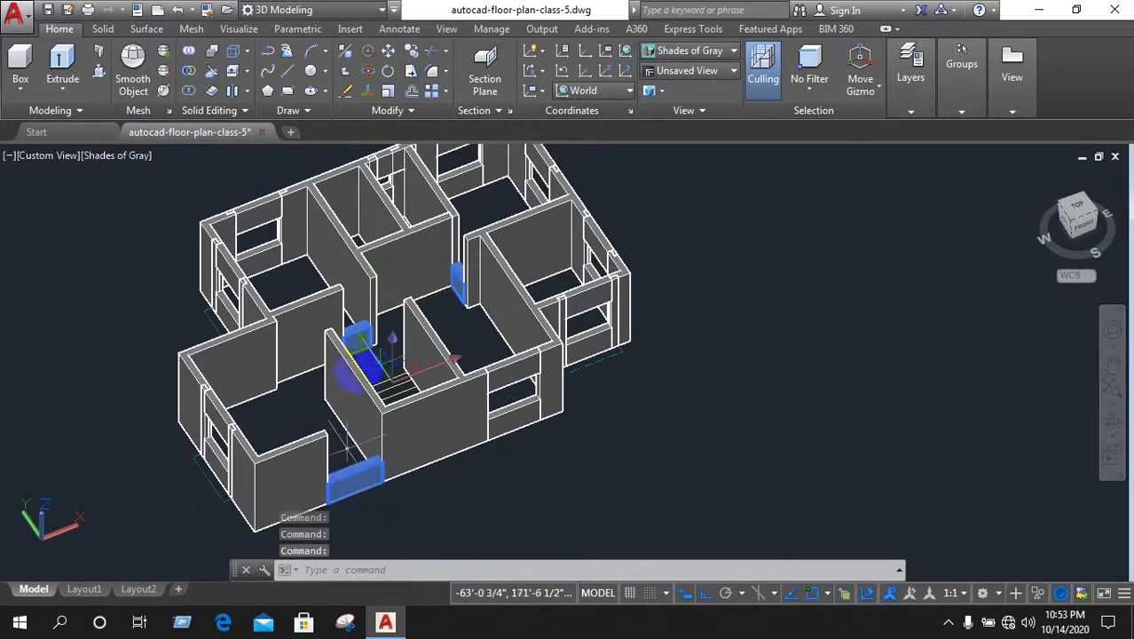
scroll(364, 309, up, 2)
scroll(363, 309, up, 2)
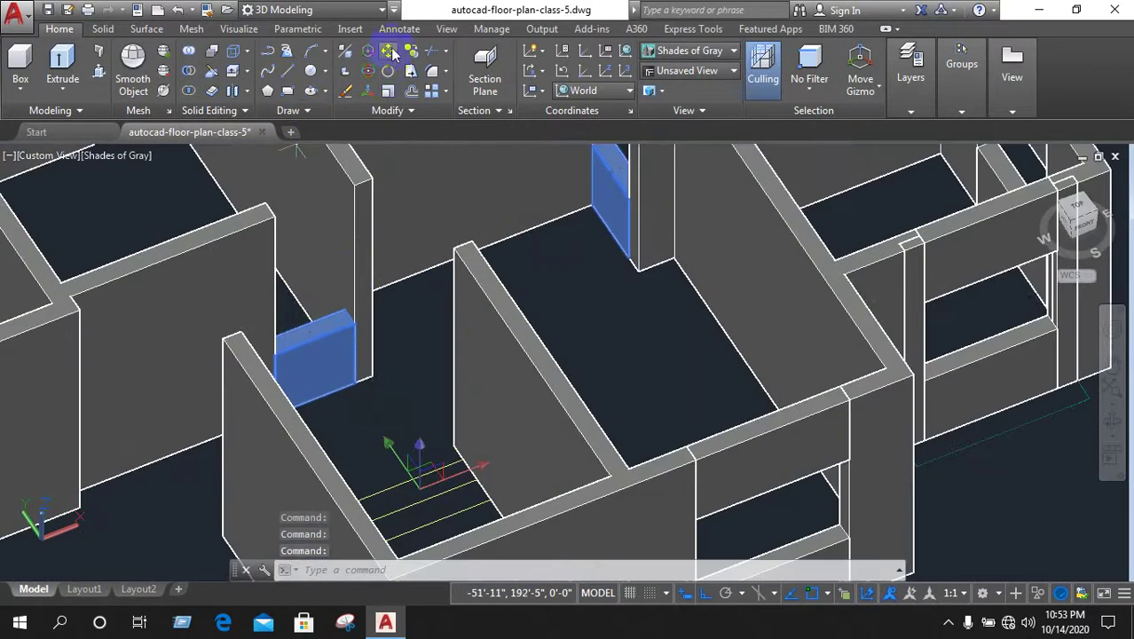
Move the filler blocks from their corner up to the wall top as lintels
click(394, 53)
scroll(374, 309, up, 2)
scroll(320, 339, up, 2)
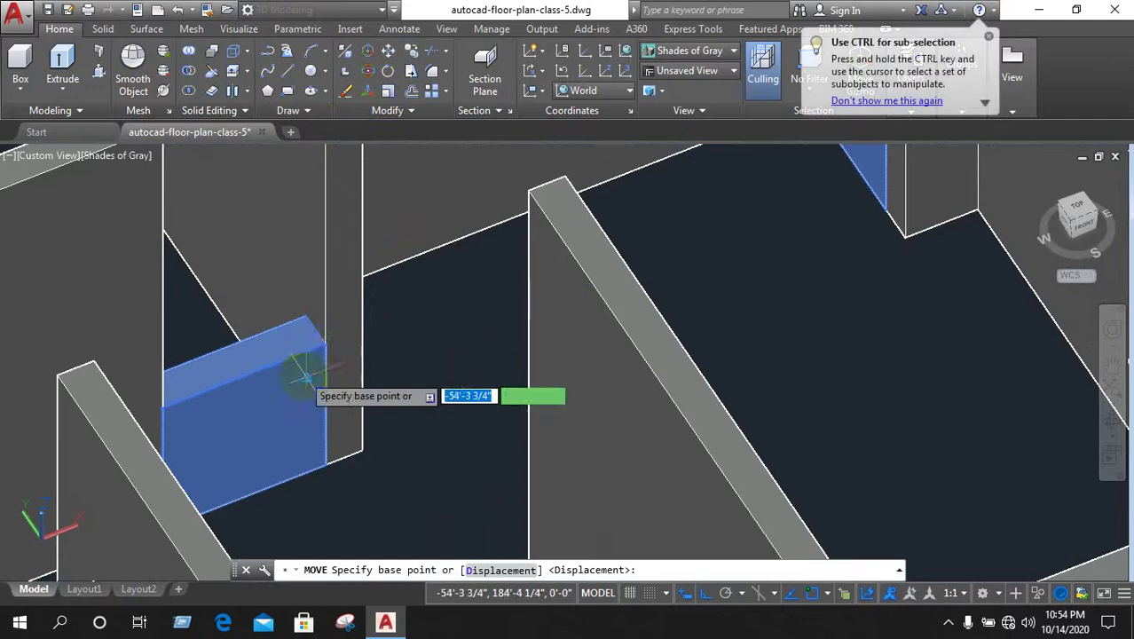
click(324, 340)
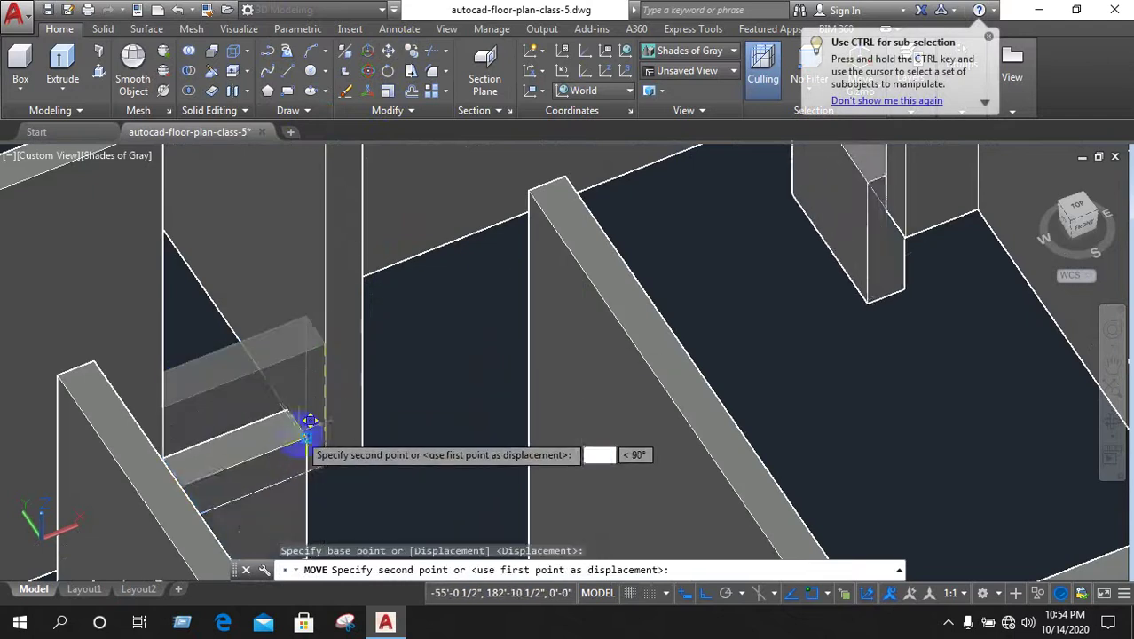
scroll(304, 381, down, 3)
scroll(310, 351, up, 2)
scroll(320, 330, up, 2)
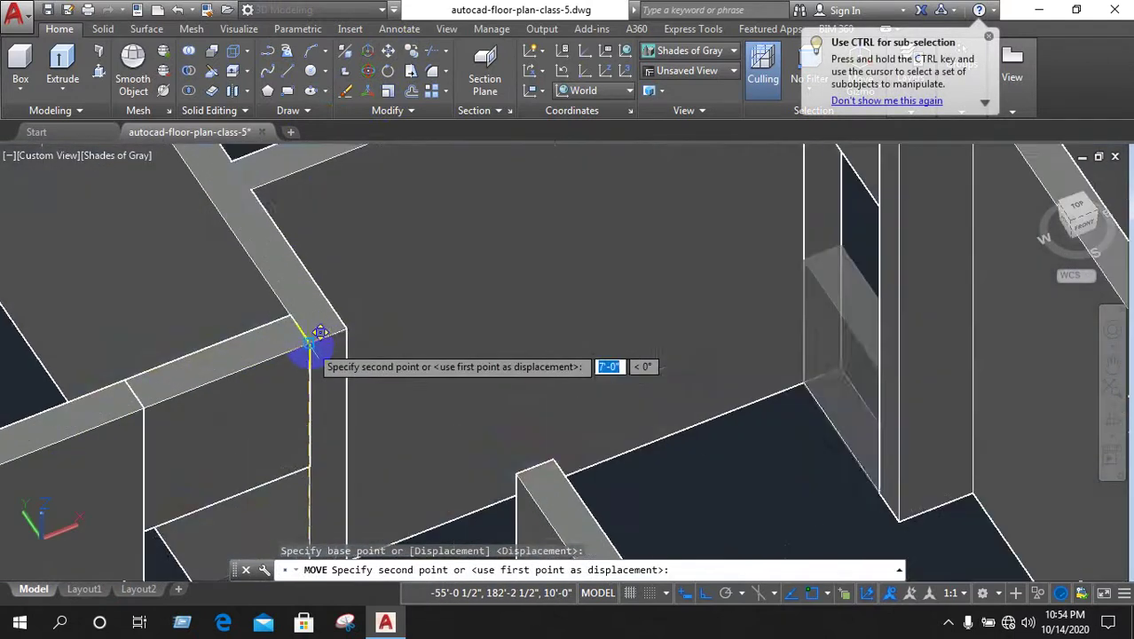
click(309, 344)
scroll(377, 298, down, 2)
scroll(378, 298, down, 3)
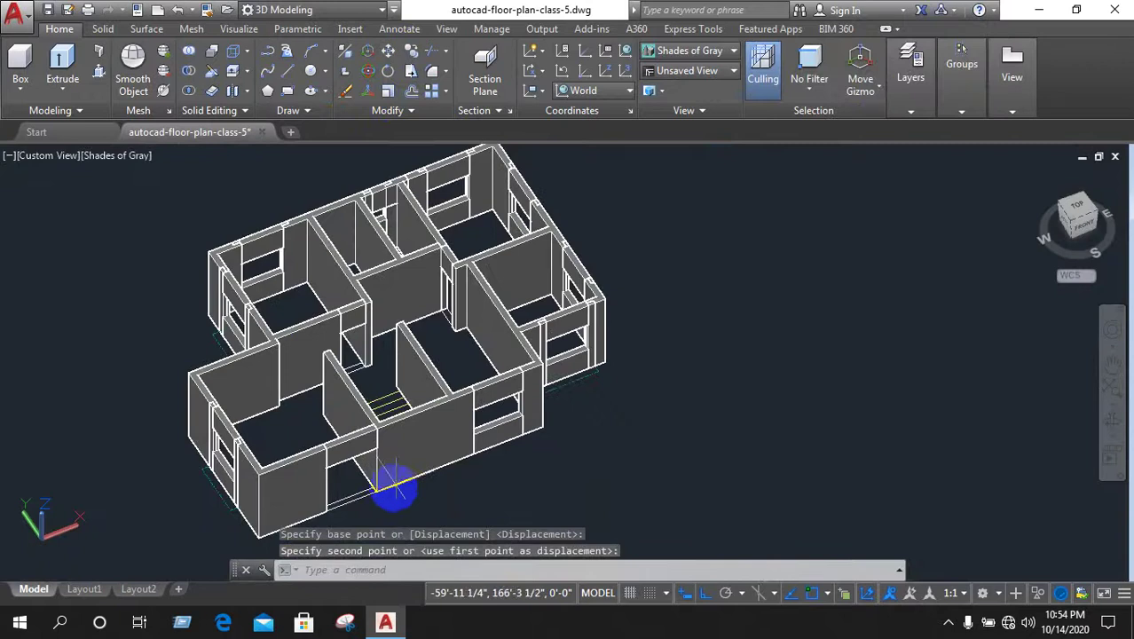
Orbit around the house to view it from the front
mouse_move(417, 503)
shift+middle_down()
mouse_move(398, 476)
mouse_move(463, 418)
mouse_move(489, 431)
mouse_move(478, 426)
shift+middle_up()
scroll(477, 426, up, 2)
mouse_move(344, 471)
shift+middle_down()
mouse_move(249, 491)
mouse_move(203, 395)
mouse_move(91, 471)
mouse_move(121, 329)
shift+middle_up()
scroll(194, 405, down, 3)
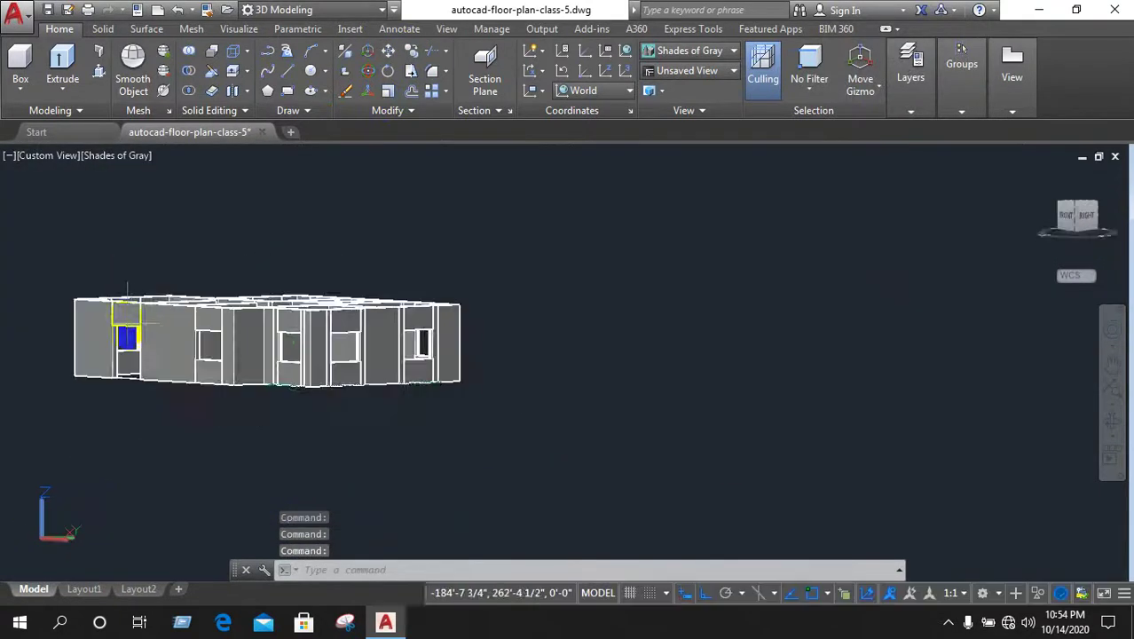
scroll(116, 344, up, 2)
scroll(111, 340, up, 3)
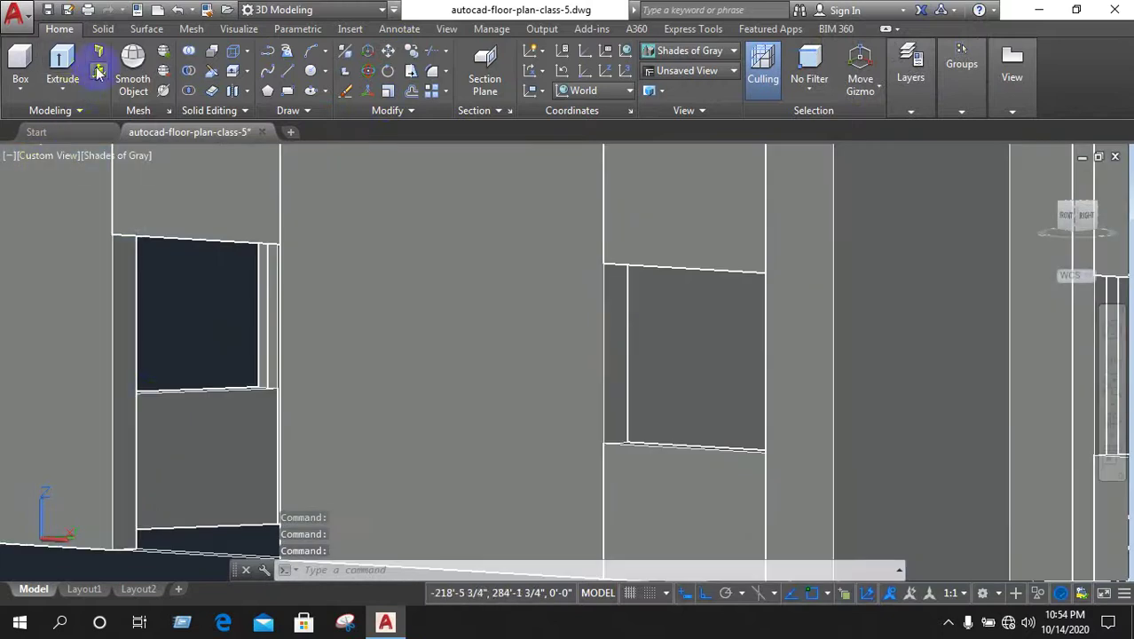
Press-pull a wall face at a window opening 1' to form the sill
key(ctrl+shift+e)
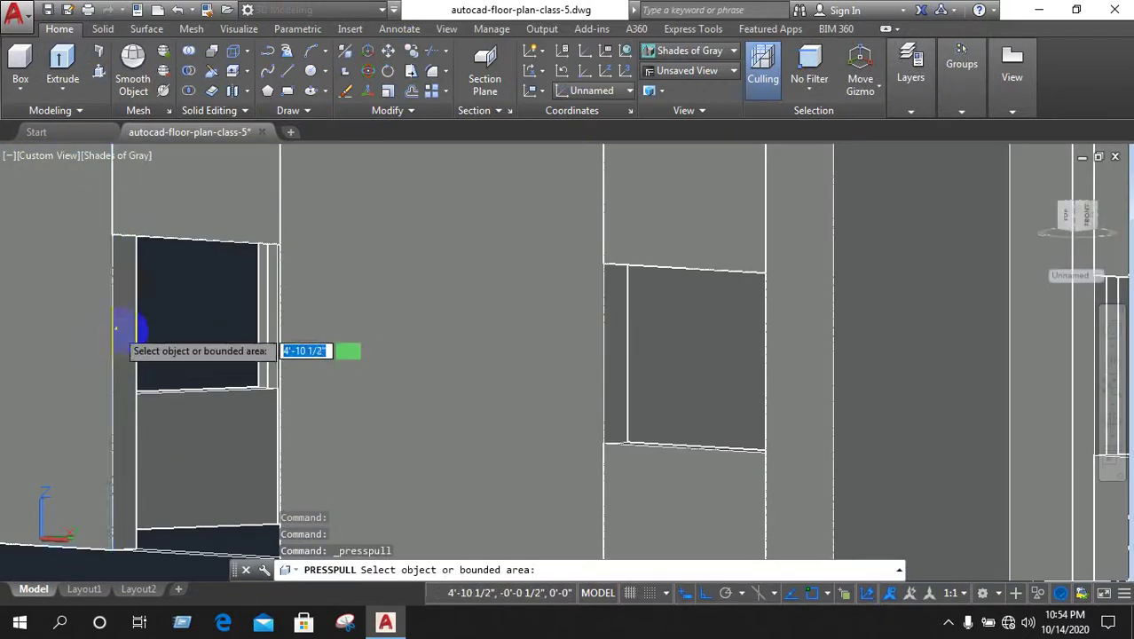
click(128, 332)
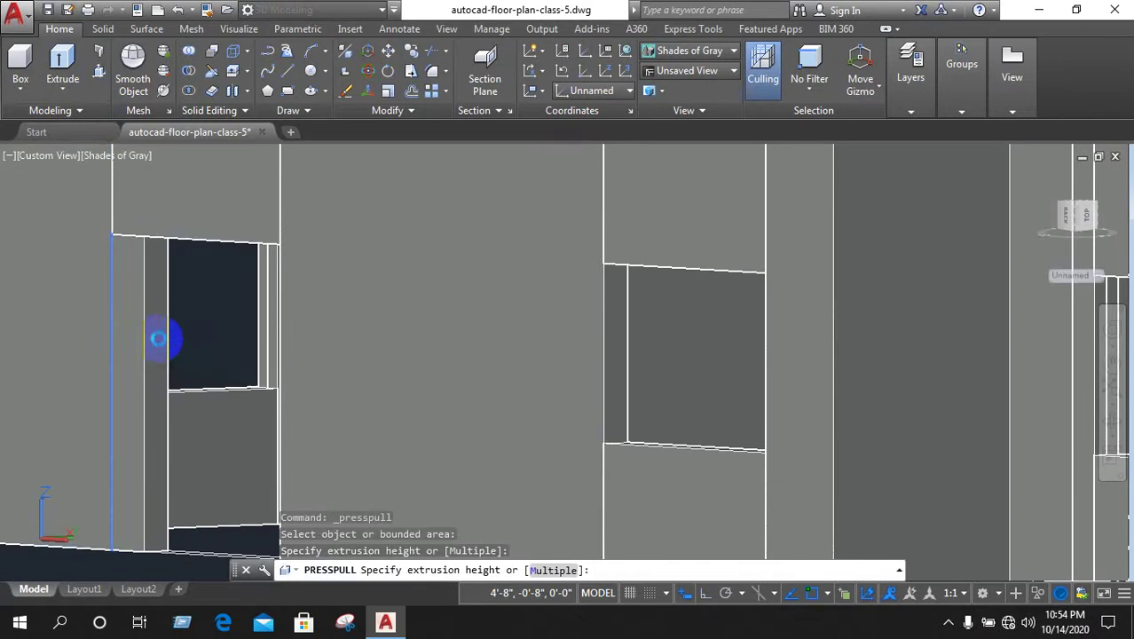
text(1')
key(Return)
Press-pull the face above the window opening 1' to start the lintel
scroll(133, 488, down, 5)
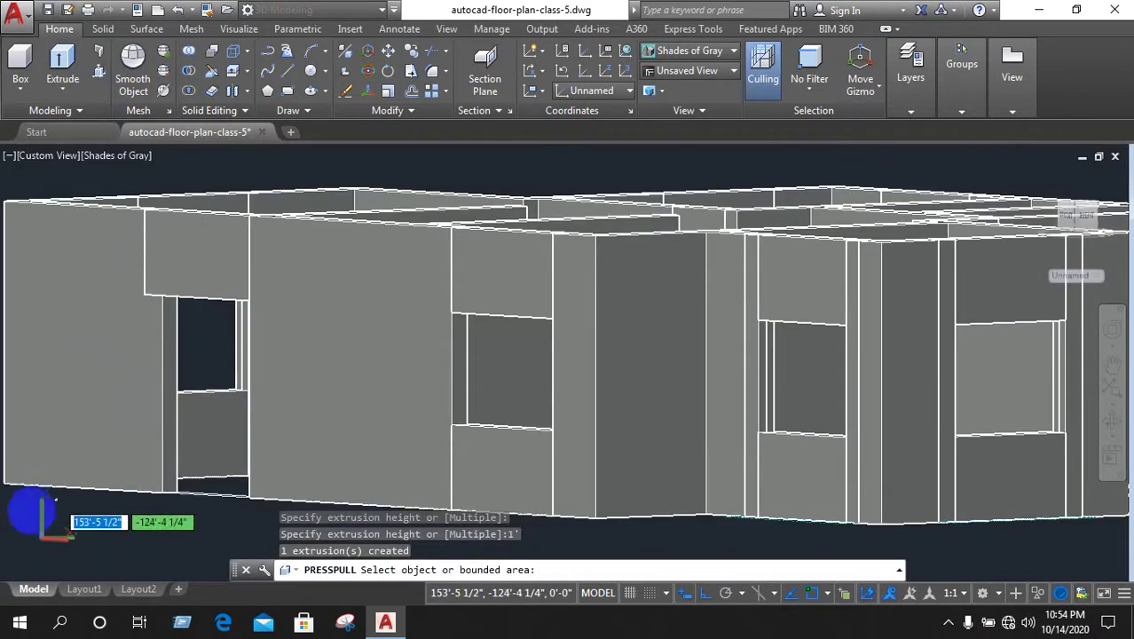
scroll(195, 461, down, 2)
scroll(195, 461, down, 2)
scroll(155, 435, down, 2)
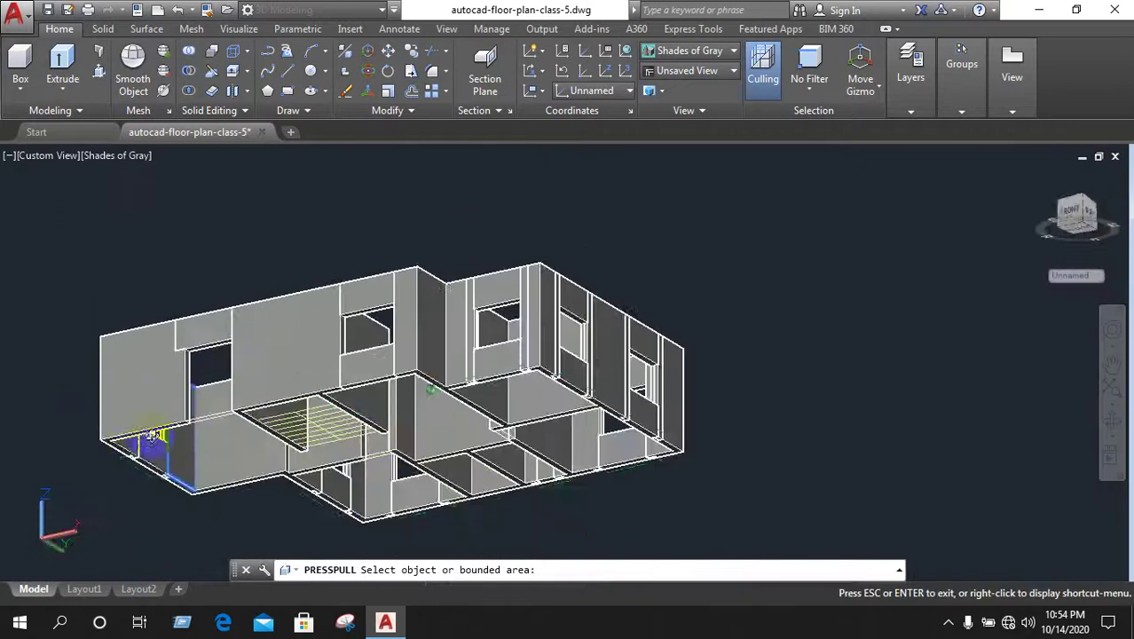
mouse_move(153, 435)
shift+middle_down()
mouse_move(271, 470)
mouse_move(296, 494)
shift+middle_up()
scroll(524, 470, down, 2)
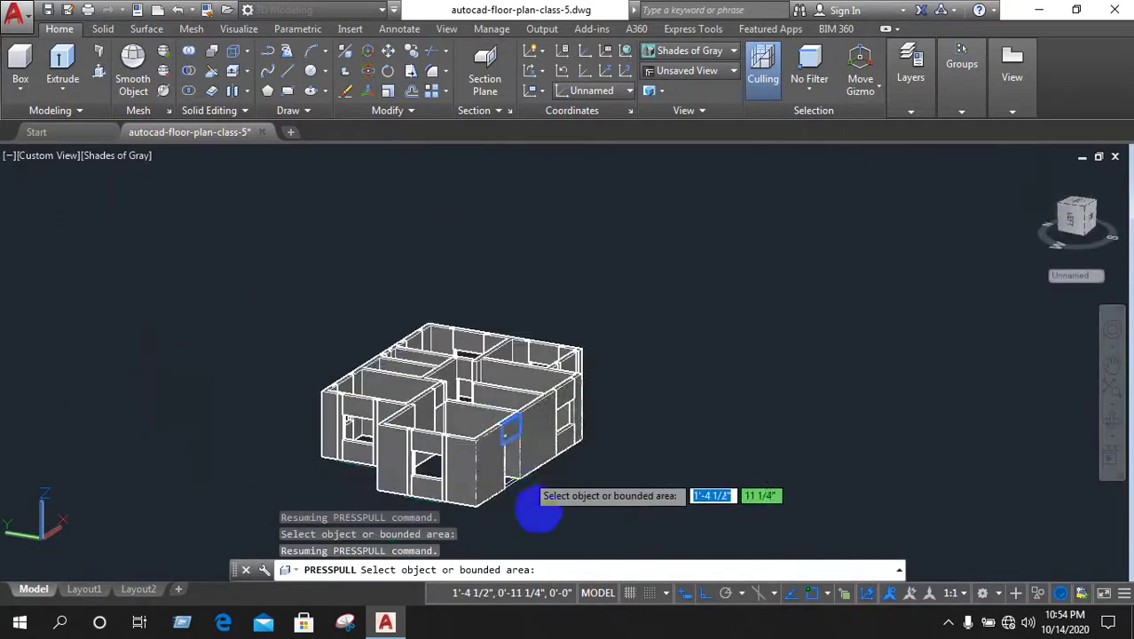
scroll(533, 506, up, 3)
scroll(507, 489, up, 2)
mouse_move(502, 458)
shift+middle_down()
mouse_move(393, 451)
mouse_move(494, 427)
mouse_move(398, 499)
mouse_move(367, 507)
shift+middle_up()
scroll(590, 428, down, 2)
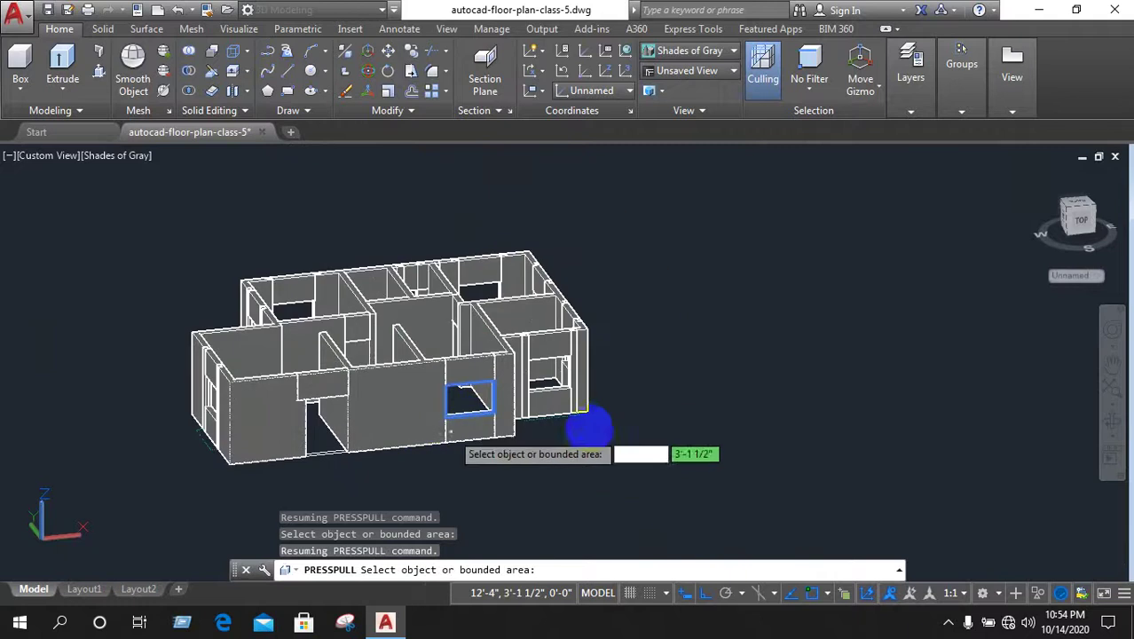
mouse_move(628, 387)
shift+middle_down()
mouse_move(562, 430)
mouse_move(615, 363)
shift+middle_up()
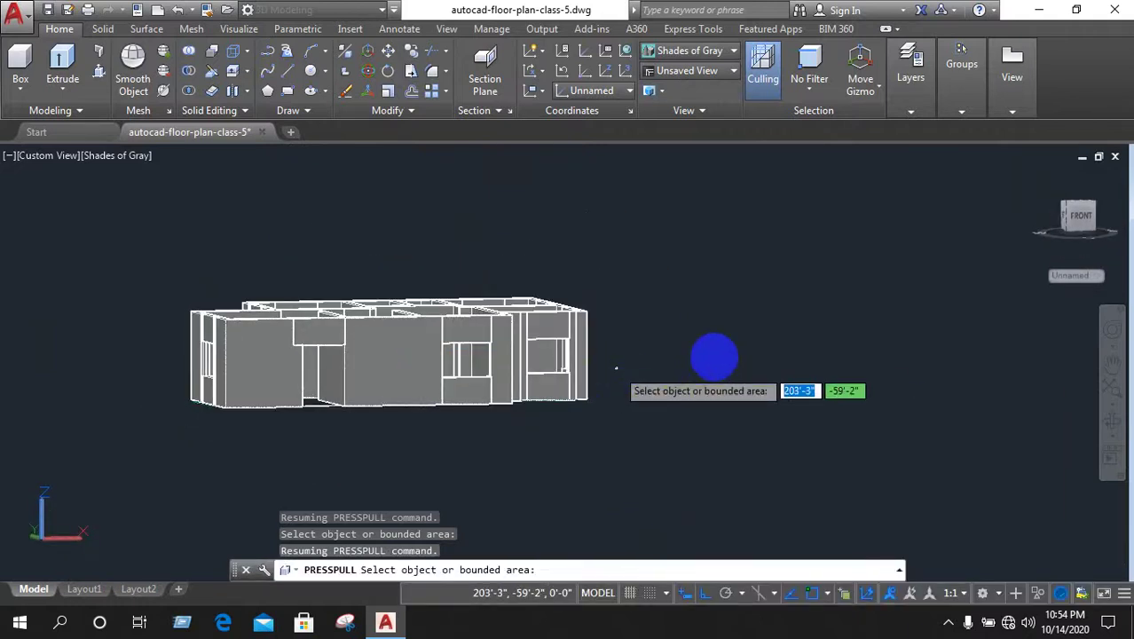
mouse_move(715, 357)
shift+middle_down()
mouse_move(698, 423)
mouse_move(615, 434)
mouse_move(629, 392)
mouse_move(246, 329)
shift+middle_up()
scroll(365, 304, up, 3)
scroll(314, 323, up, 2)
scroll(314, 324, up, 3)
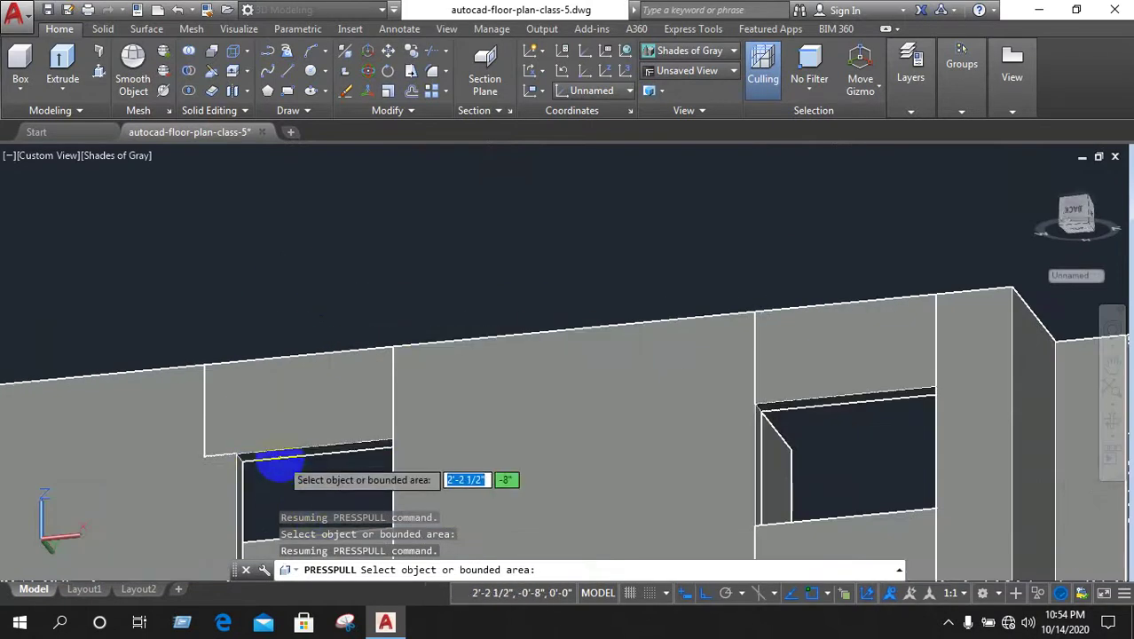
click(277, 457)
text(1)
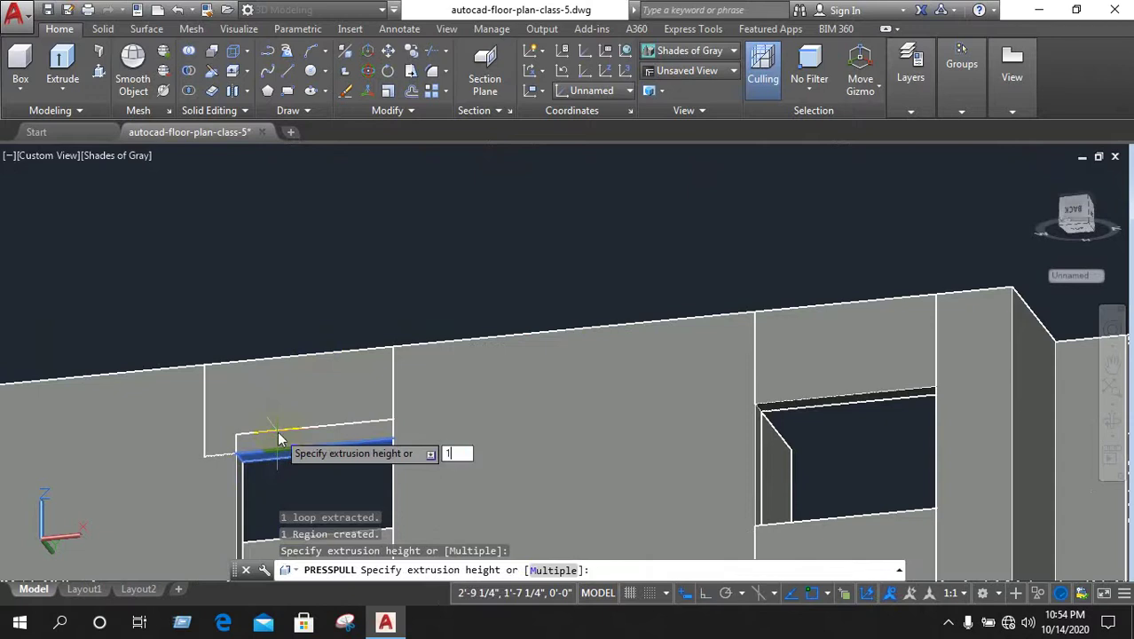
key(Return)
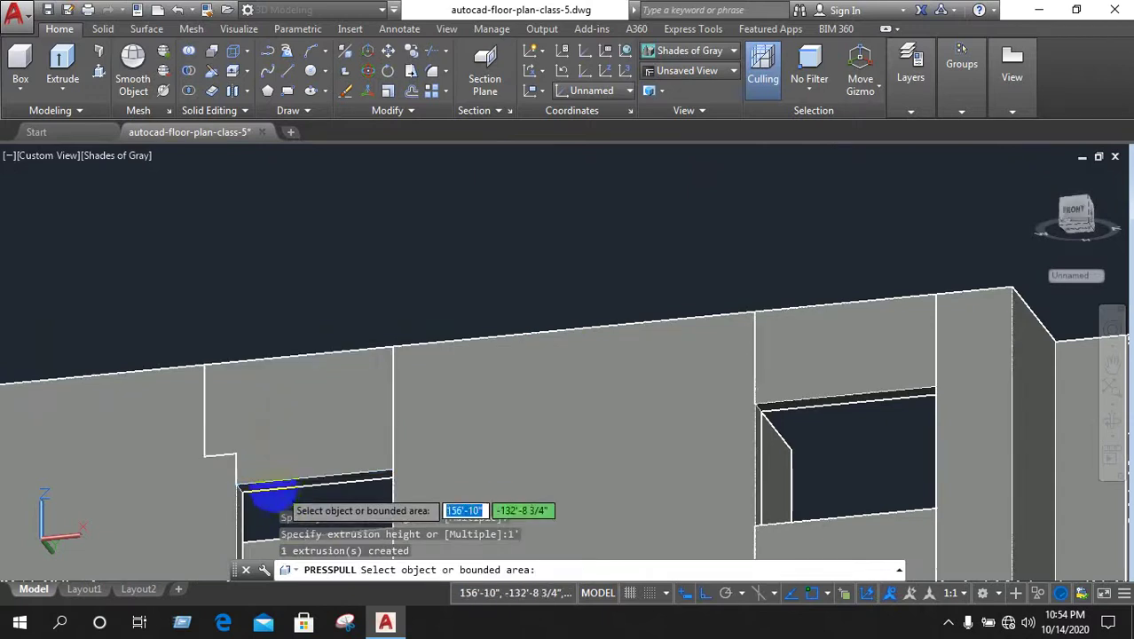
Extend the new strip's top face to close the lintel, then save the drawing
scroll(271, 478, up, 2)
click(273, 478)
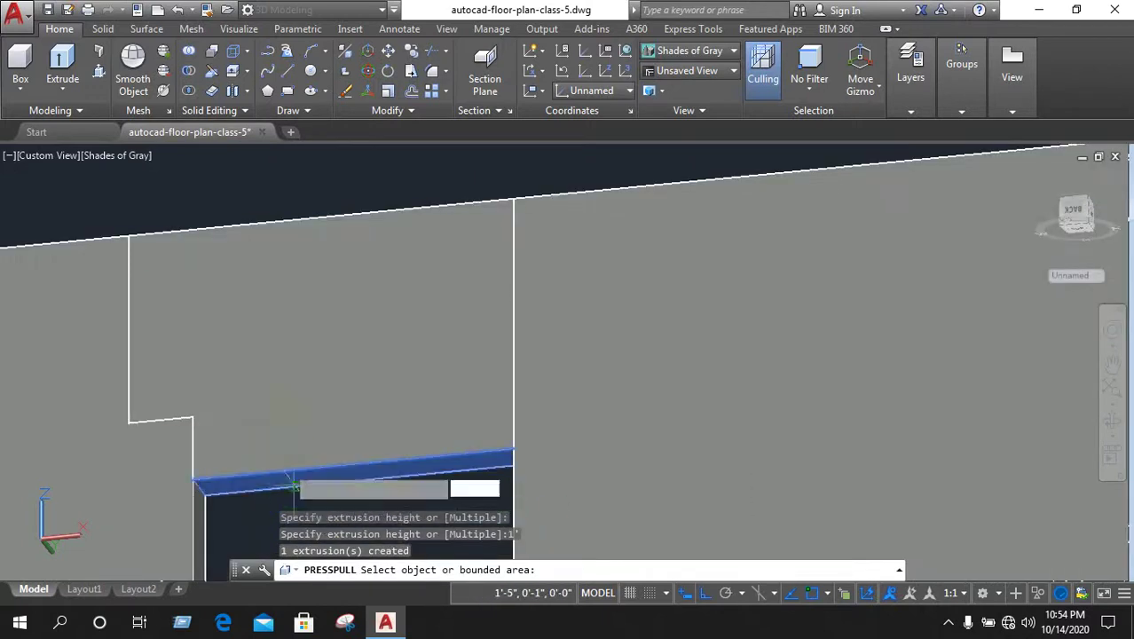
click(286, 358)
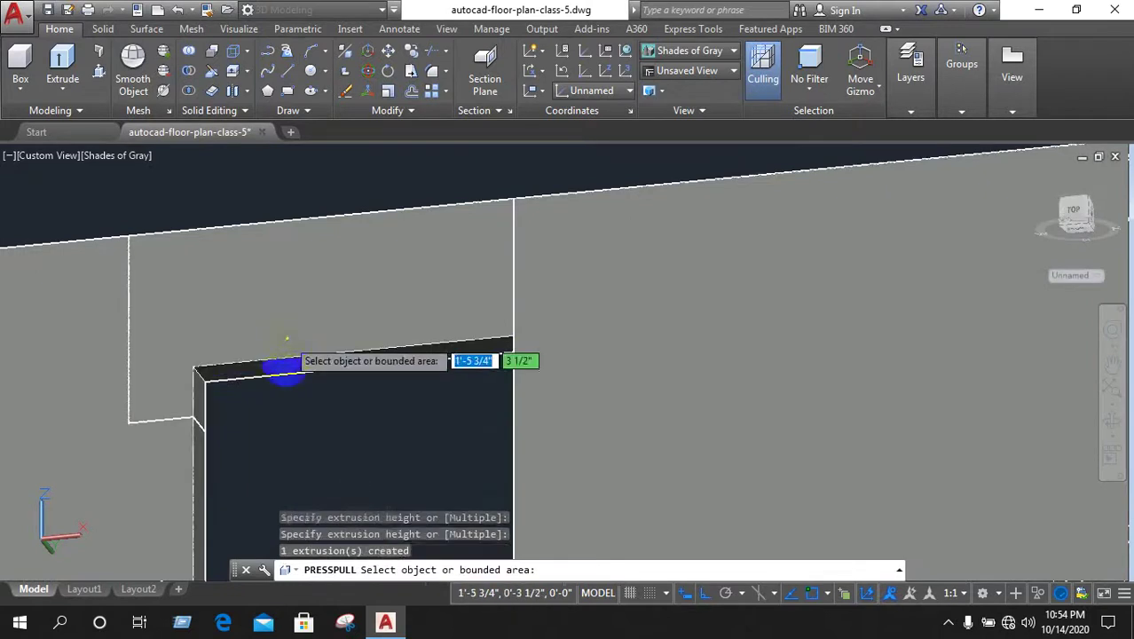
scroll(250, 448, down, 4)
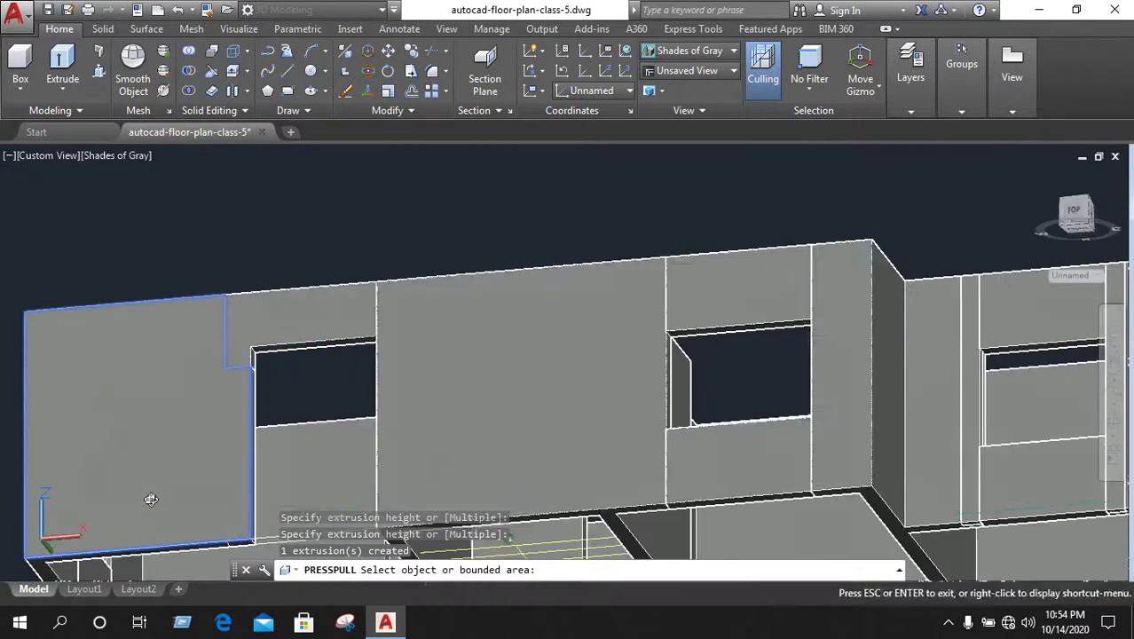
shift+middle_drag(146, 494, 368, 363)
scroll(645, 429, down, 5)
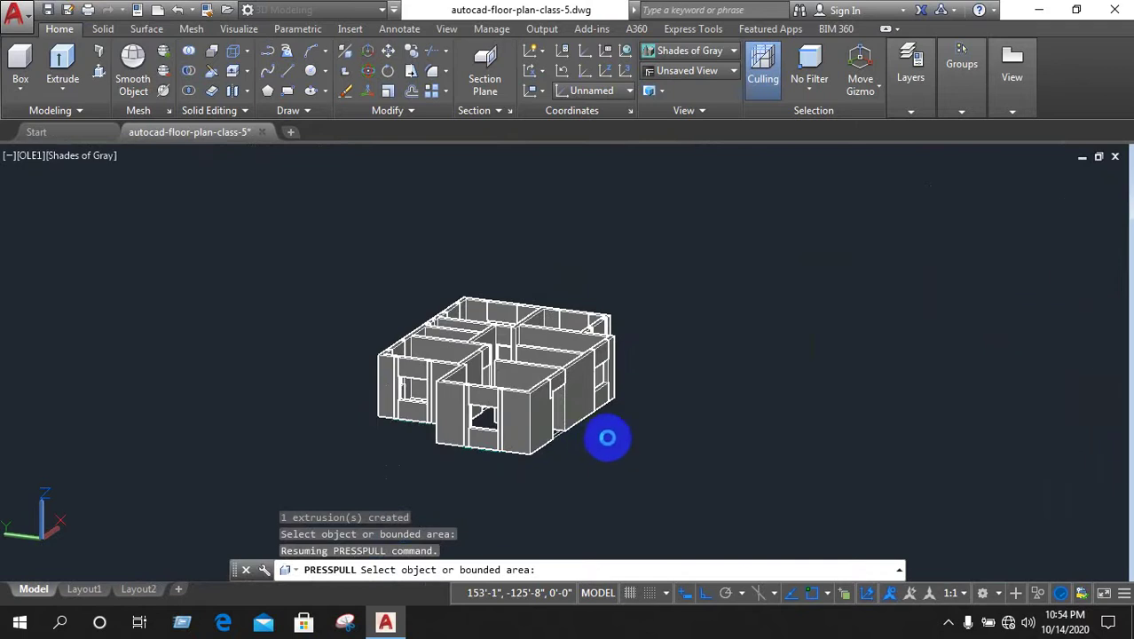
key(Return)
key(ctrl+s)
scroll(515, 386, up, 2)
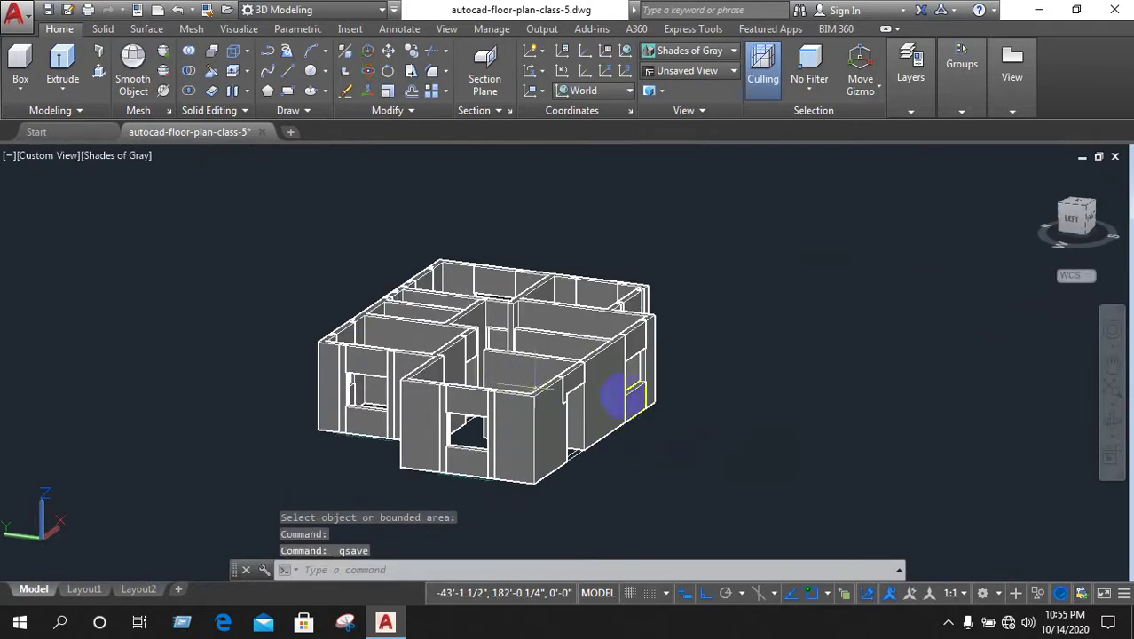
mouse_move(628, 473)
shift+middle_down()
mouse_move(694, 509)
mouse_move(196, 519)
mouse_move(182, 478)
mouse_move(200, 513)
mouse_move(377, 421)
shift+middle_up()
scroll(595, 430, down, 1)
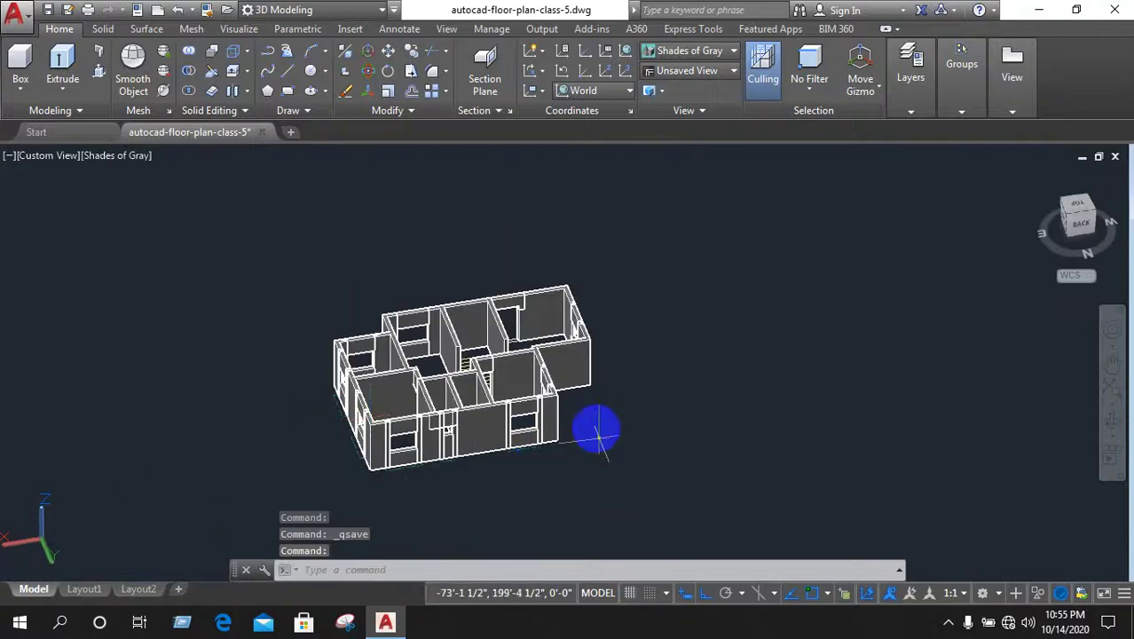
scroll(625, 359, up, 2)
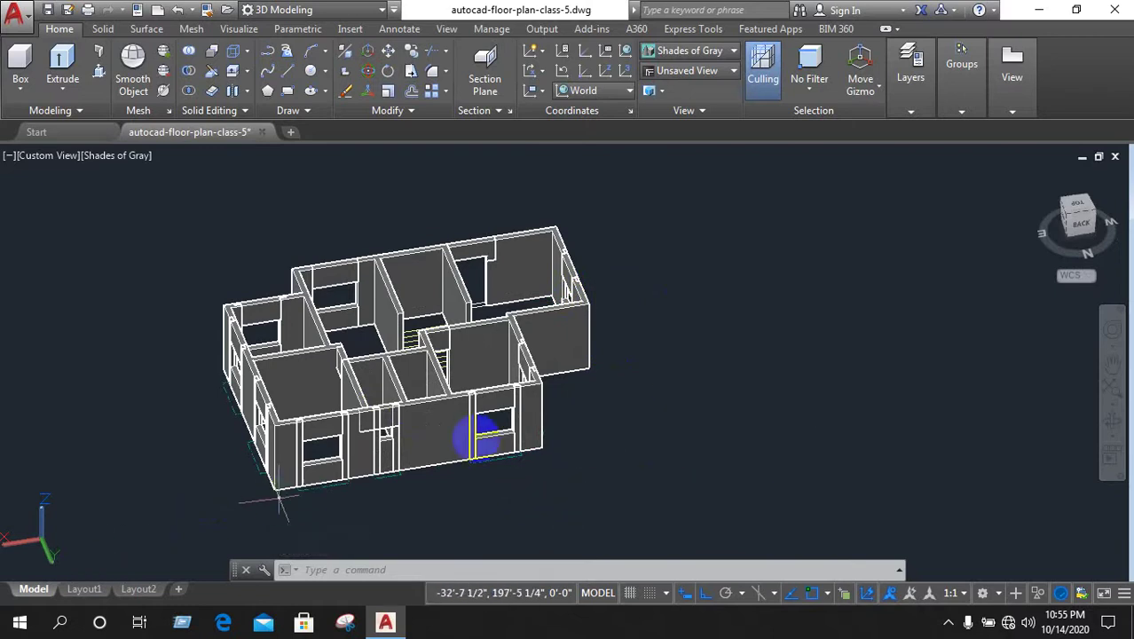
scroll(365, 388, up, 3)
mouse_move(578, 430)
shift+middle_down()
mouse_move(365, 388)
mouse_move(324, 456)
shift+middle_up()
scroll(354, 391, down, 3)
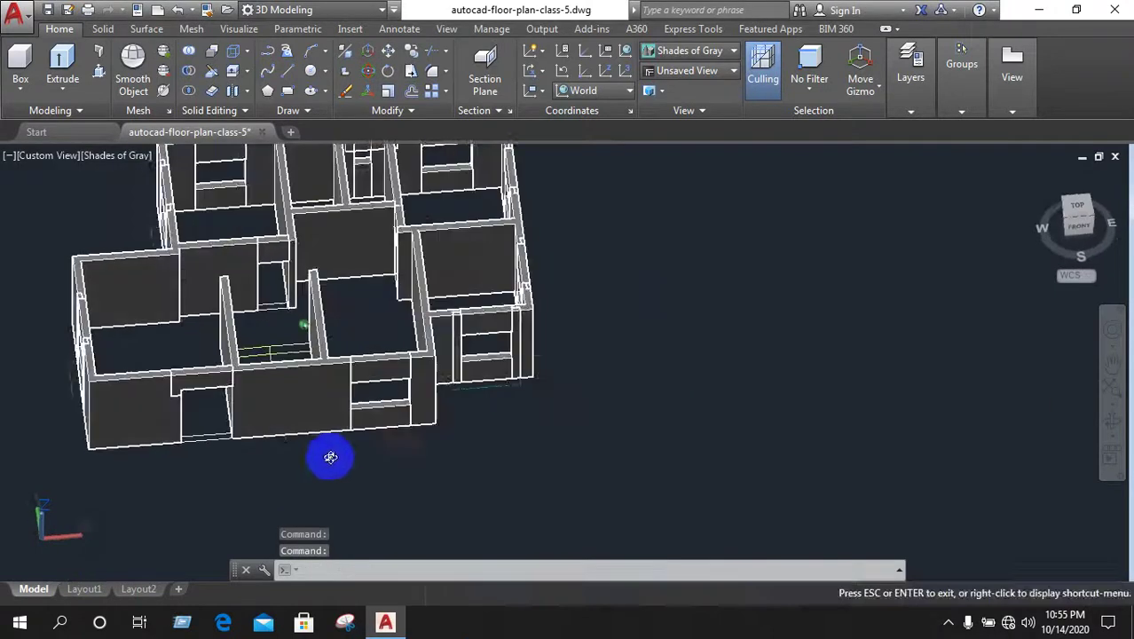
scroll(284, 390, up, 3)
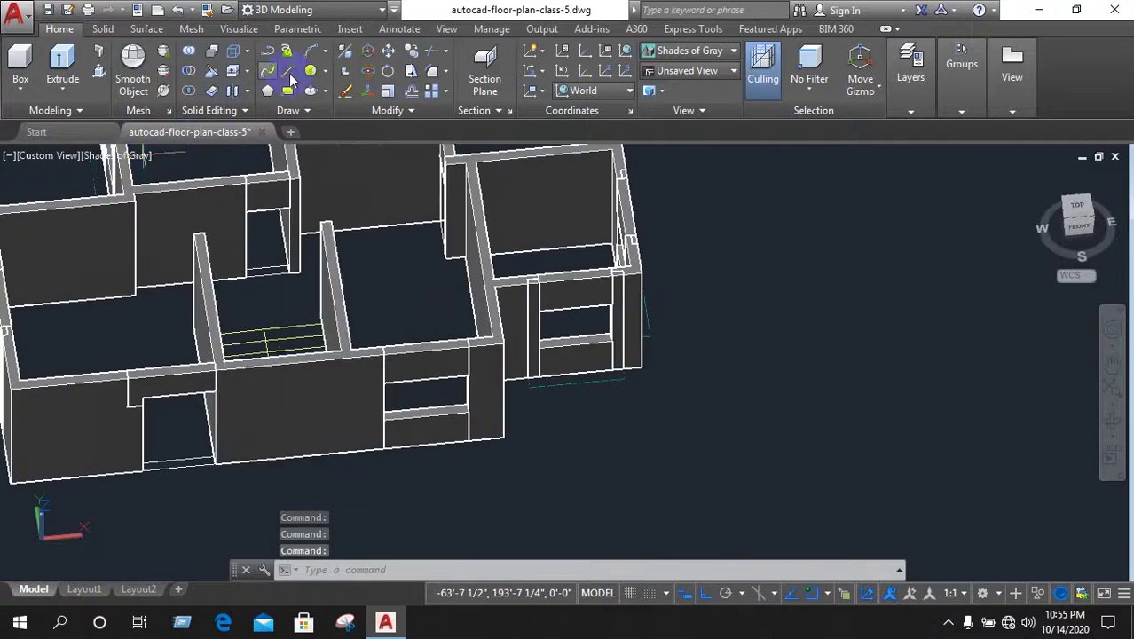
Draw a trial rectangle across the wall, then undo it
click(285, 77)
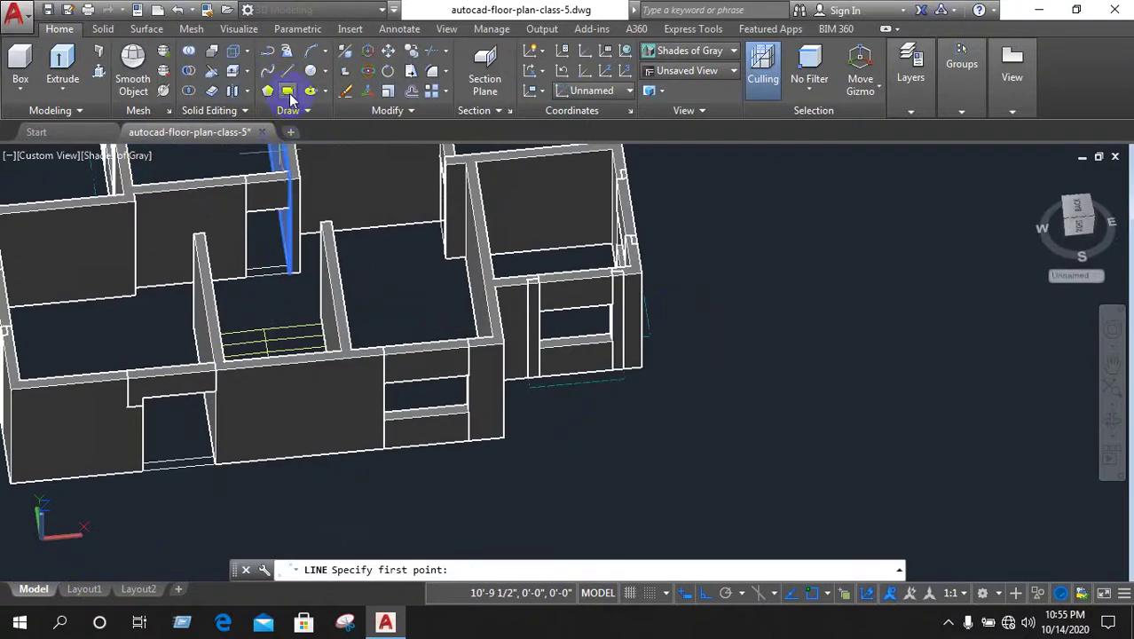
scroll(276, 320, up, 3)
key(Escape)
text(rec)
key(Return)
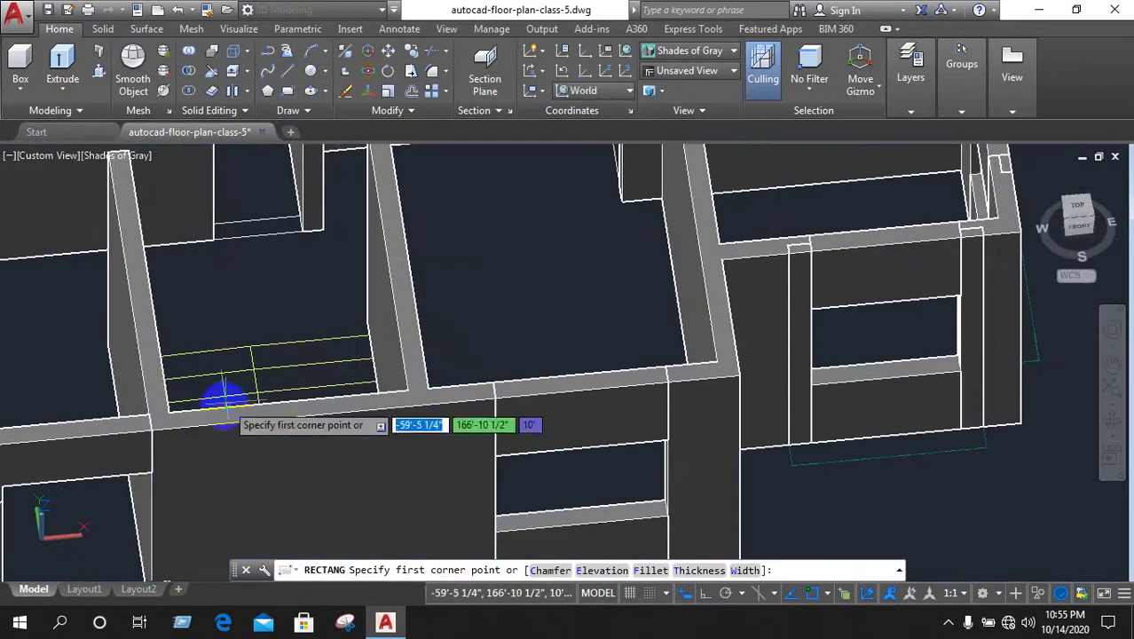
click(219, 406)
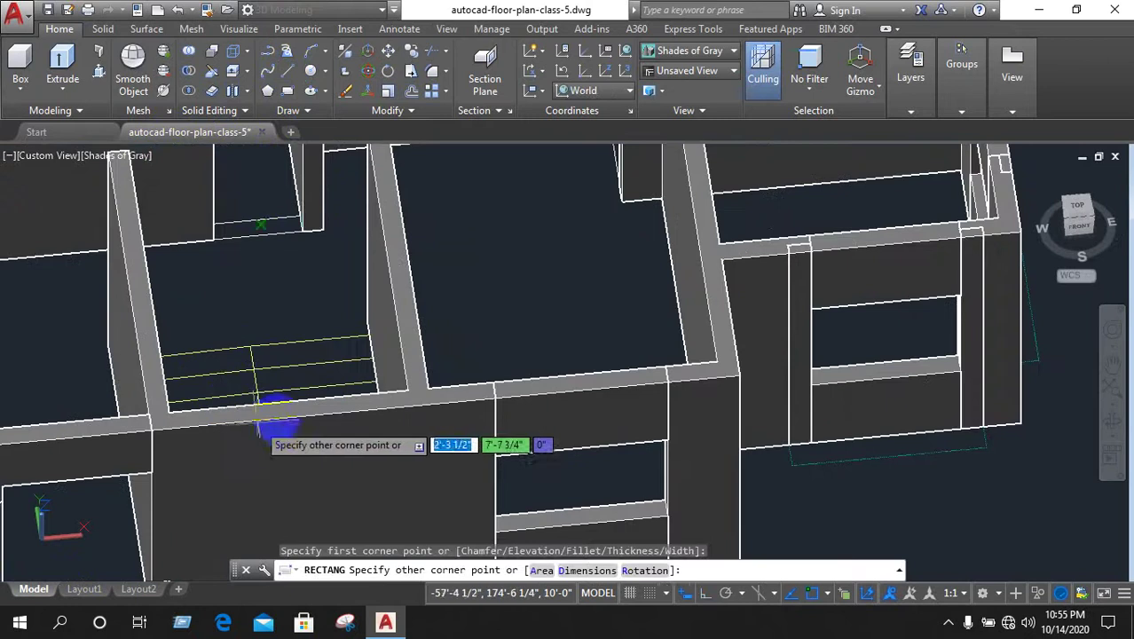
click(362, 417)
scroll(293, 395, up, 3)
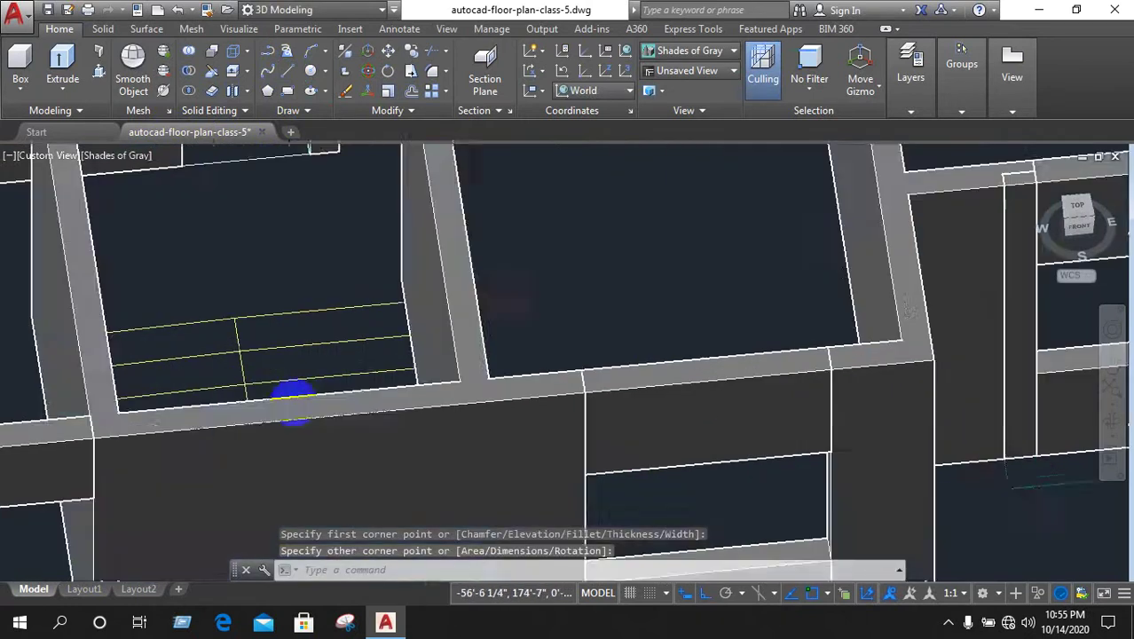
key(ctrl+z)
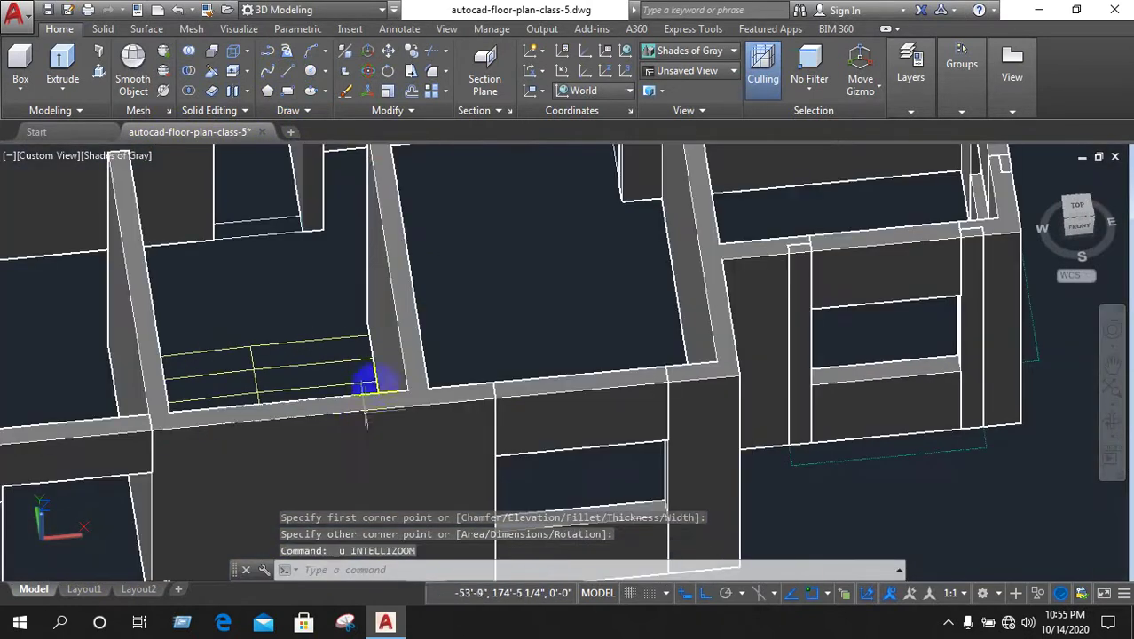
Start a line from the wall edge, then cancel it
click(293, 71)
scroll(373, 404, up, 2)
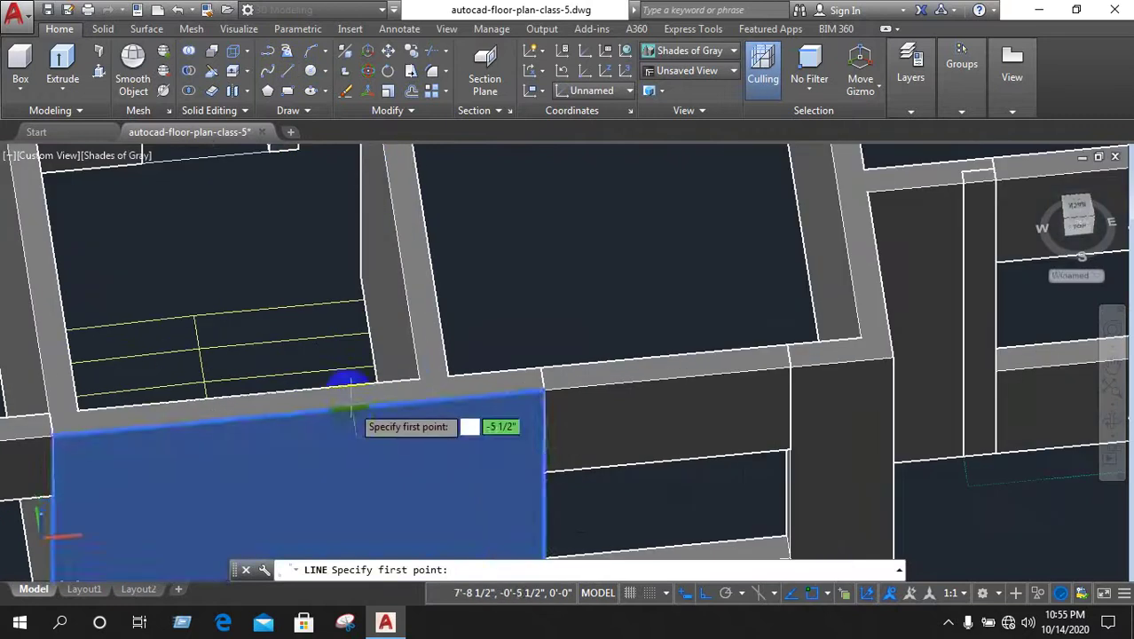
click(347, 382)
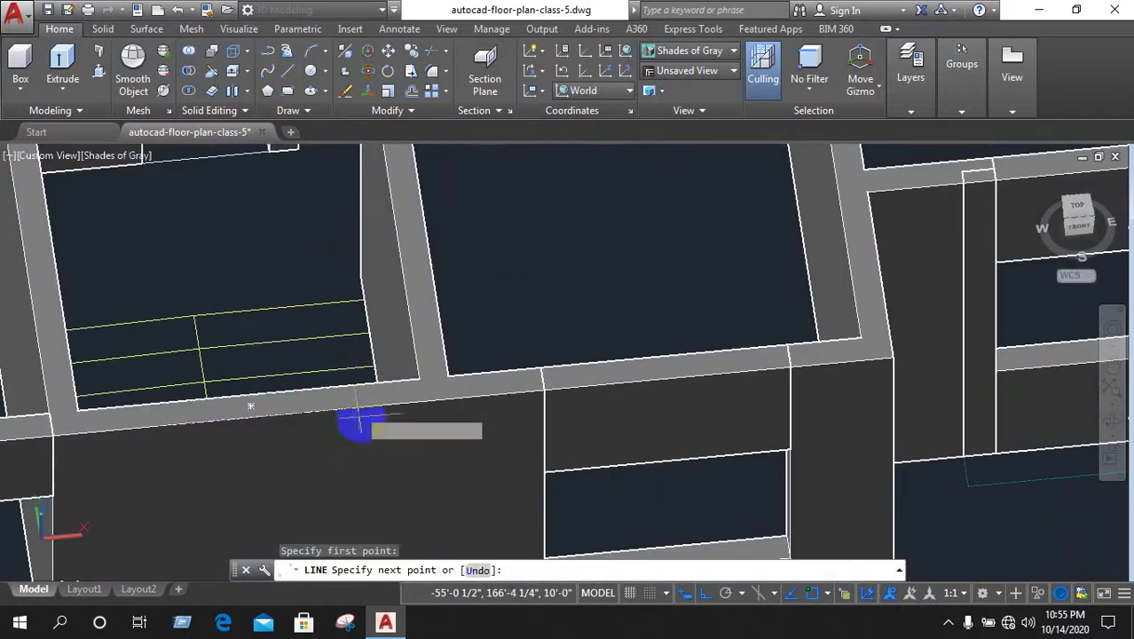
right_click(342, 302)
click(380, 328)
Expand the Draw panel to reveal its additional tools
shift+middle_drag(336, 264, 308, 355)
scroll(308, 355, up, 3)
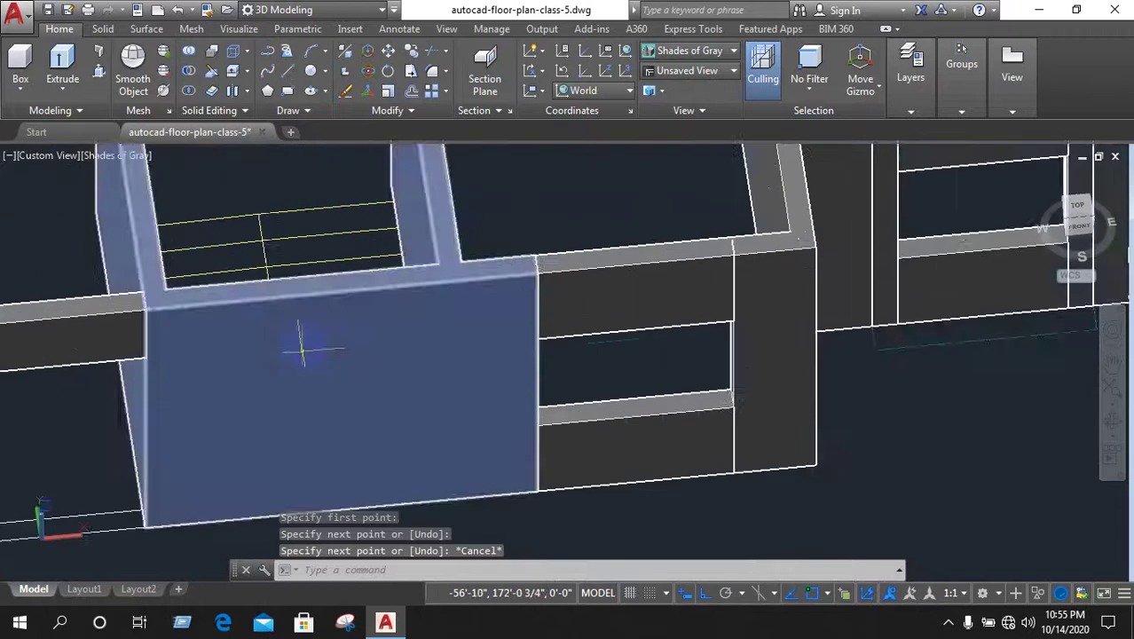
scroll(315, 300, down, 5)
scroll(288, 282, up, 4)
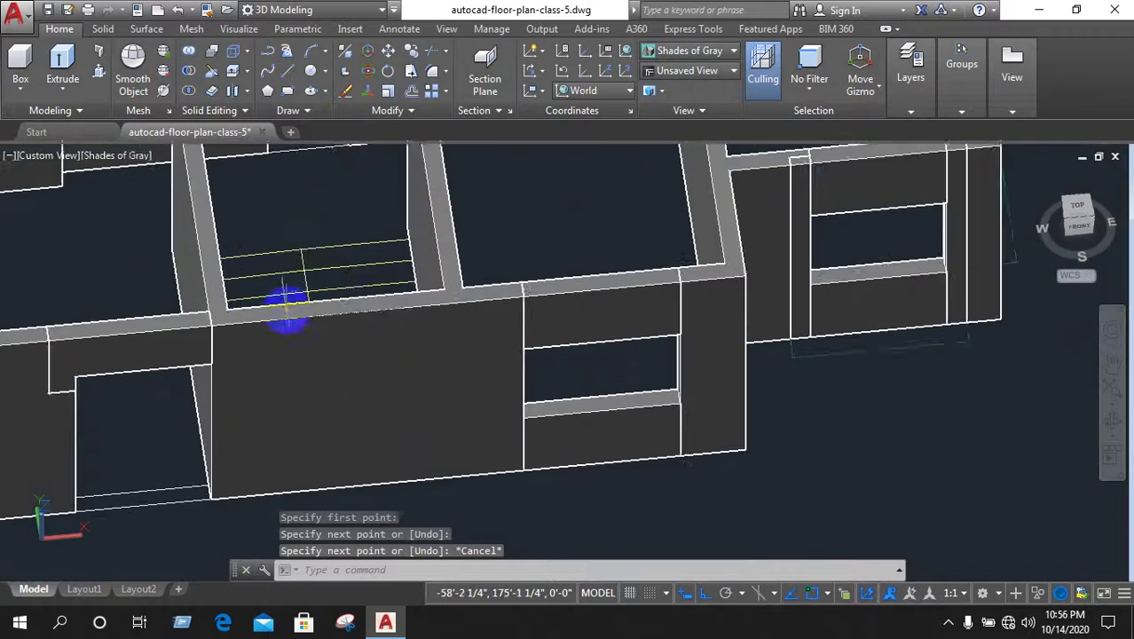
scroll(297, 302, up, 2)
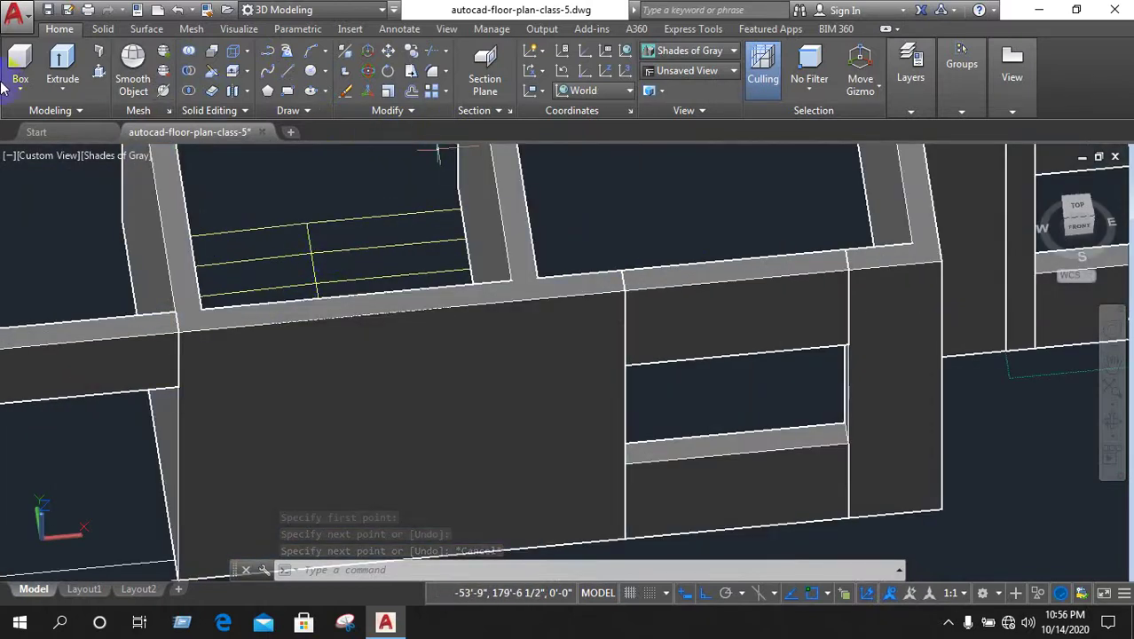
click(312, 114)
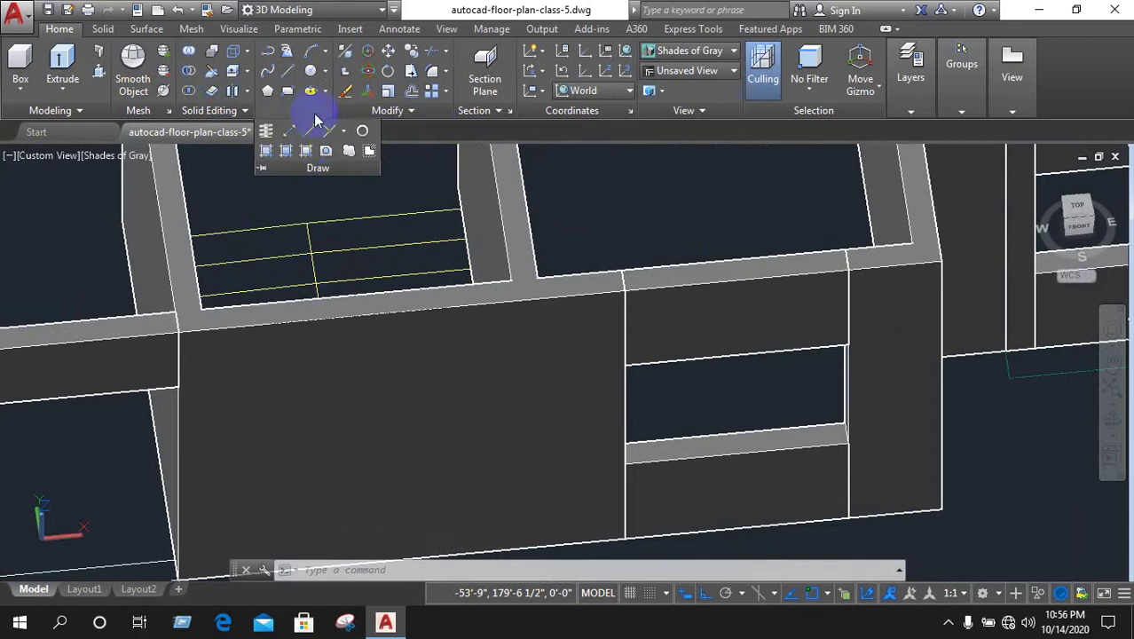
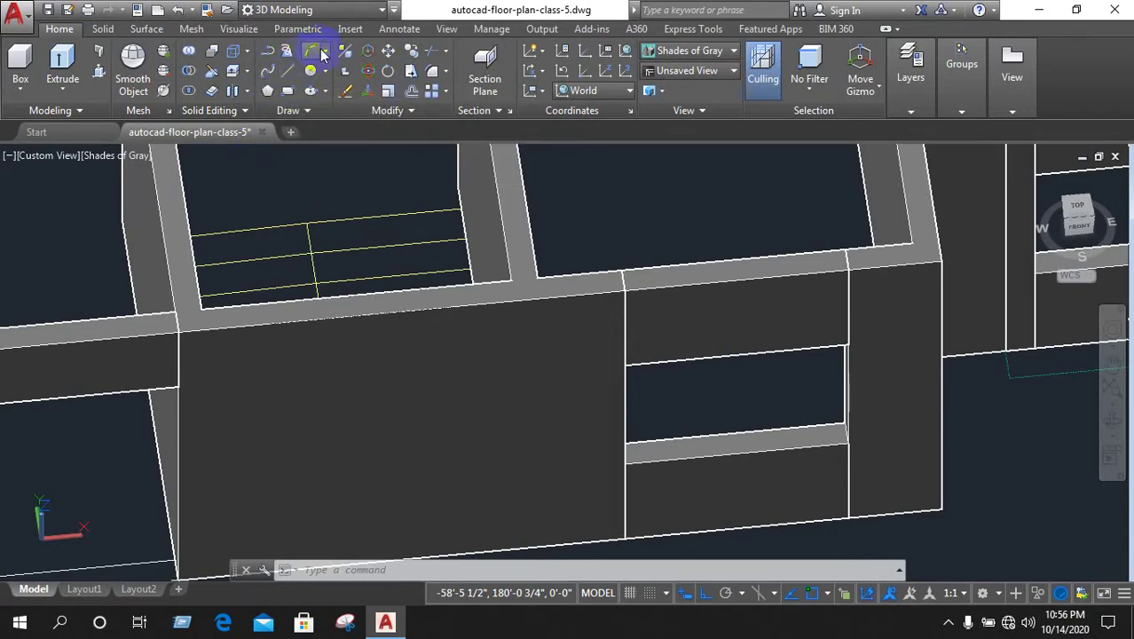
Start a 3D polyline at the wall corner, then cancel it
click(377, 182)
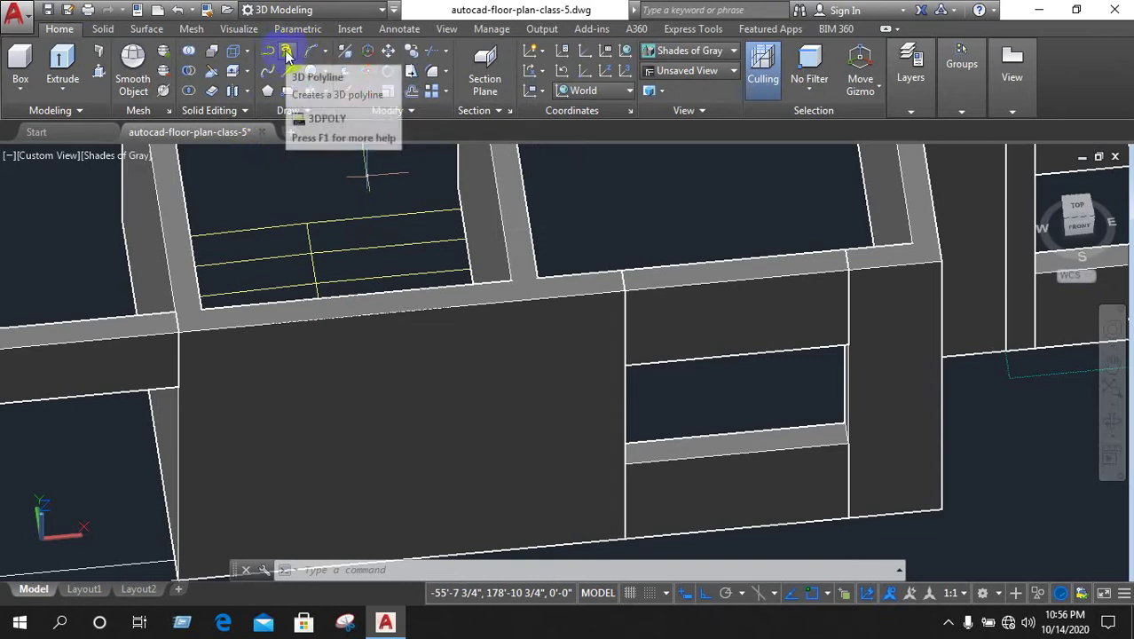
click(287, 53)
scroll(335, 289, up, 3)
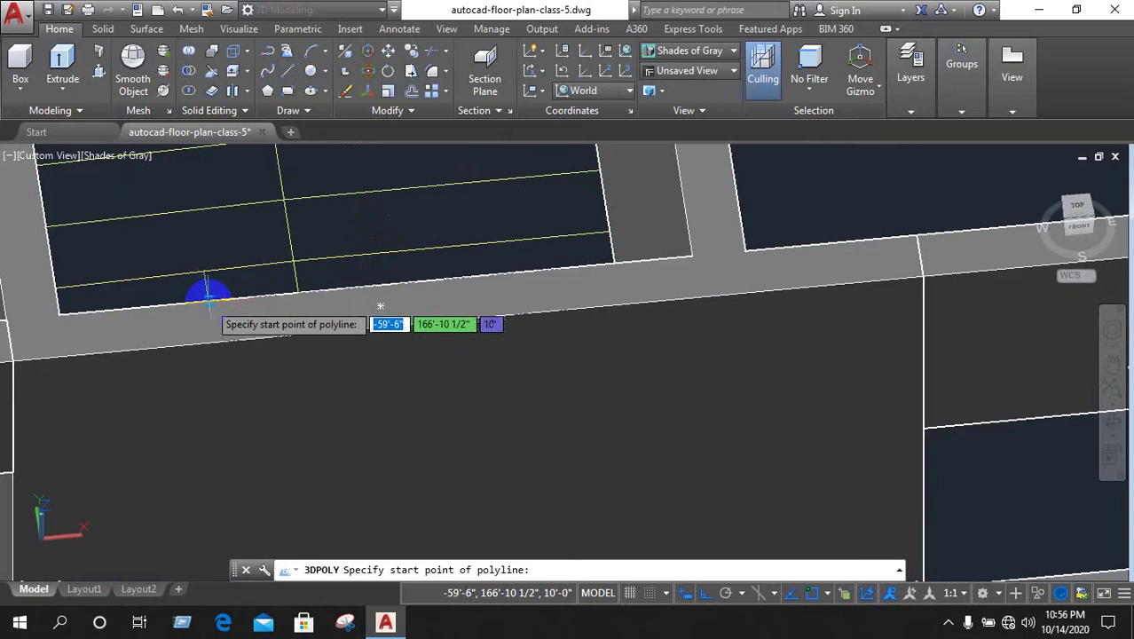
click(207, 298)
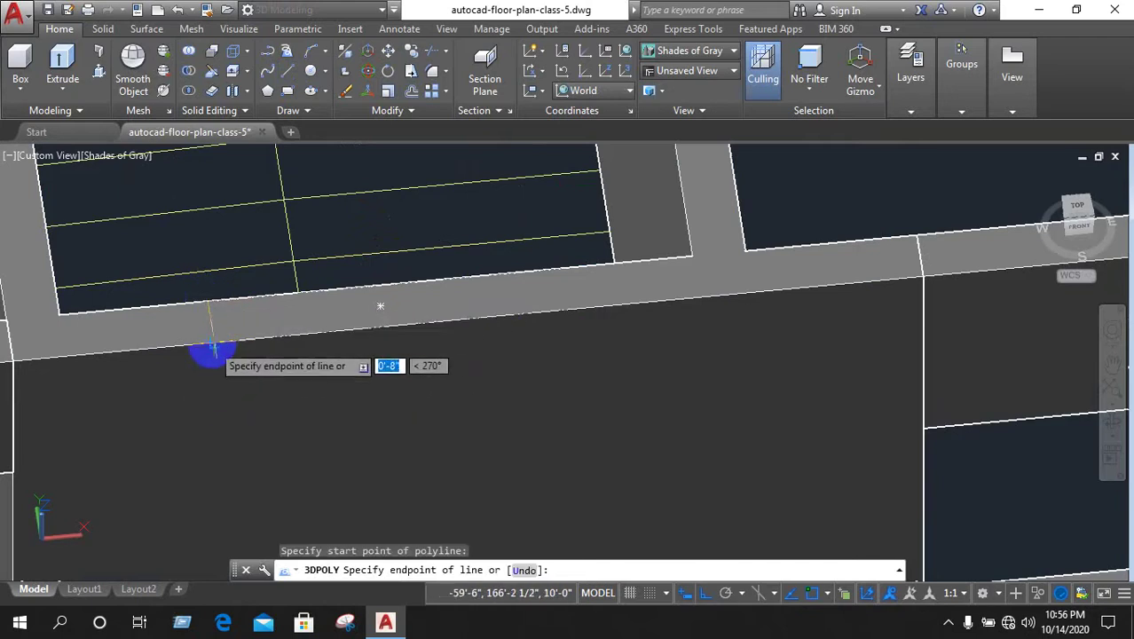
click(239, 284)
right_click(213, 266)
click(251, 291)
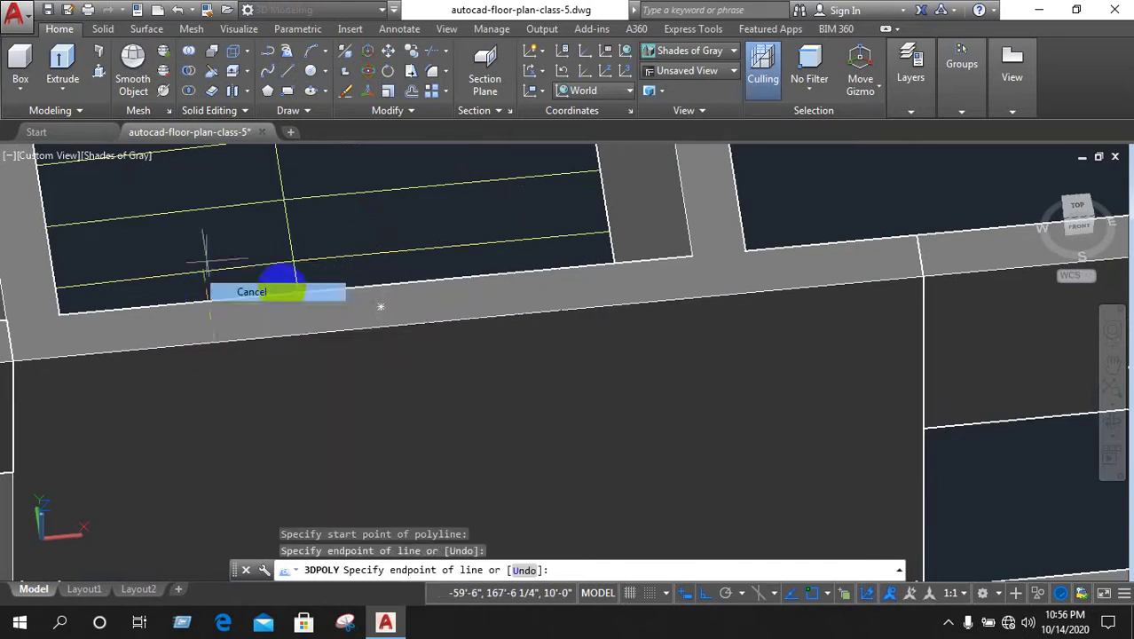
scroll(339, 298, down, 2)
scroll(395, 351, down, 3)
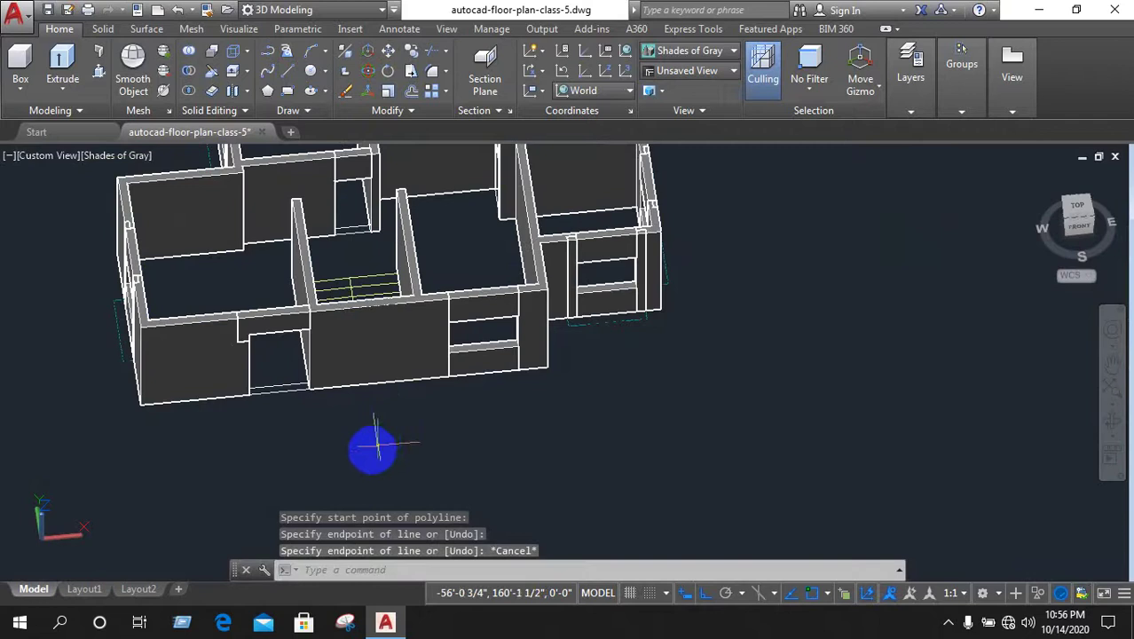
Press-pull the first wall area by the stairs up to wall height
mouse_move(362, 436)
shift+middle_down()
mouse_move(475, 457)
mouse_move(469, 398)
mouse_move(397, 372)
mouse_move(290, 441)
mouse_move(350, 440)
mouse_move(375, 350)
shift+middle_up()
scroll(274, 314, up, 3)
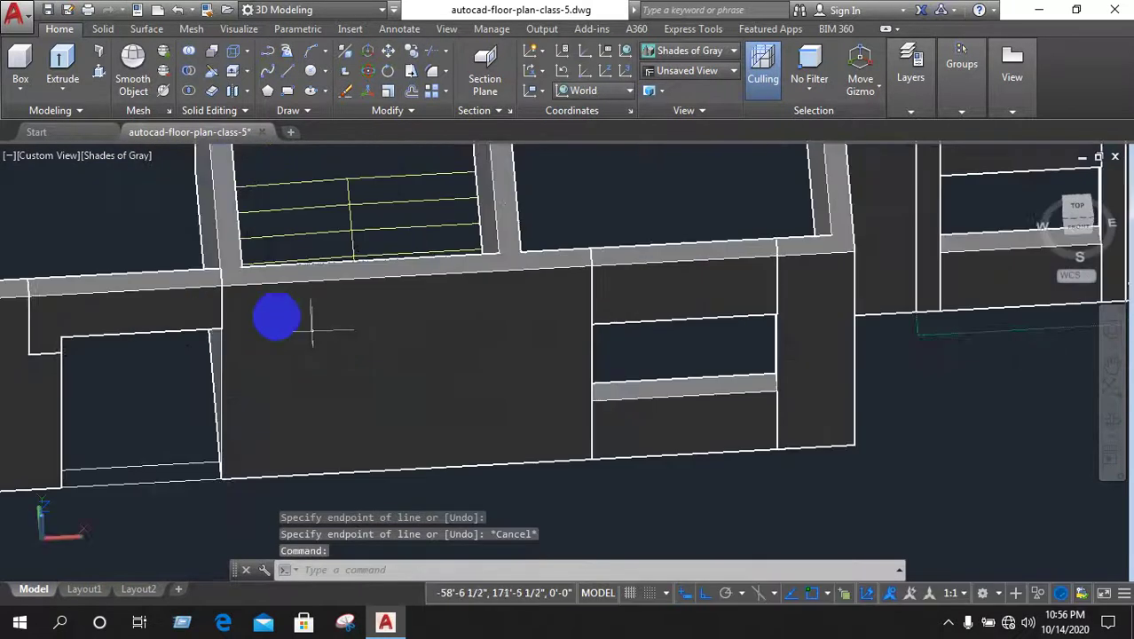
scroll(232, 273, up, 2)
scroll(241, 277, down, 2)
scroll(271, 284, down, 2)
scroll(273, 279, down, 2)
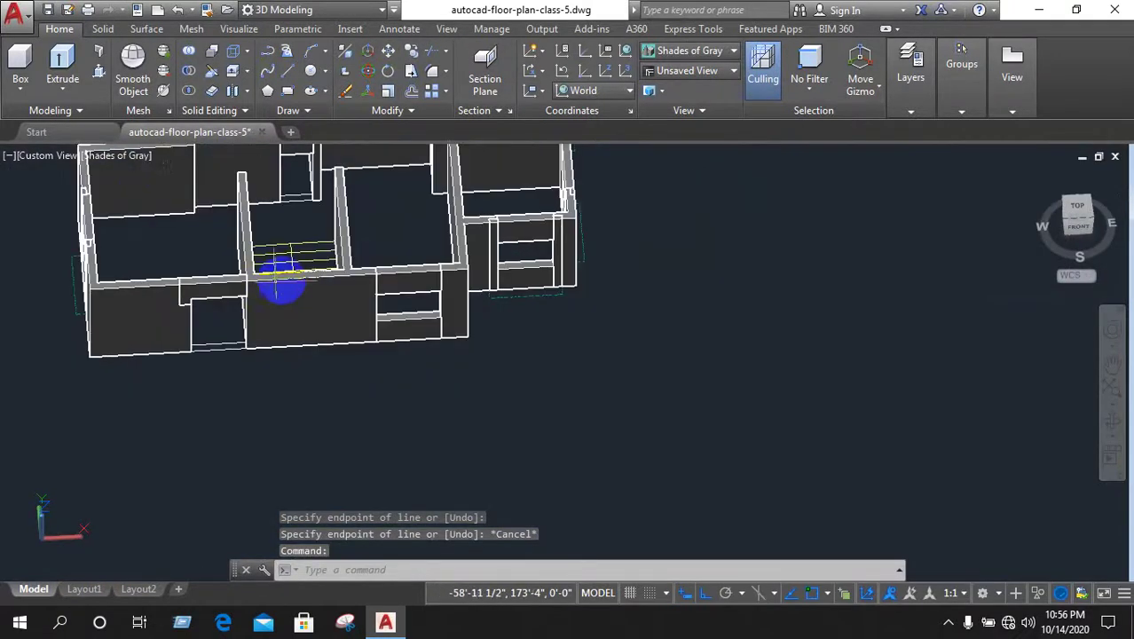
click(98, 71)
scroll(266, 291, up, 3)
scroll(347, 355, down, 2)
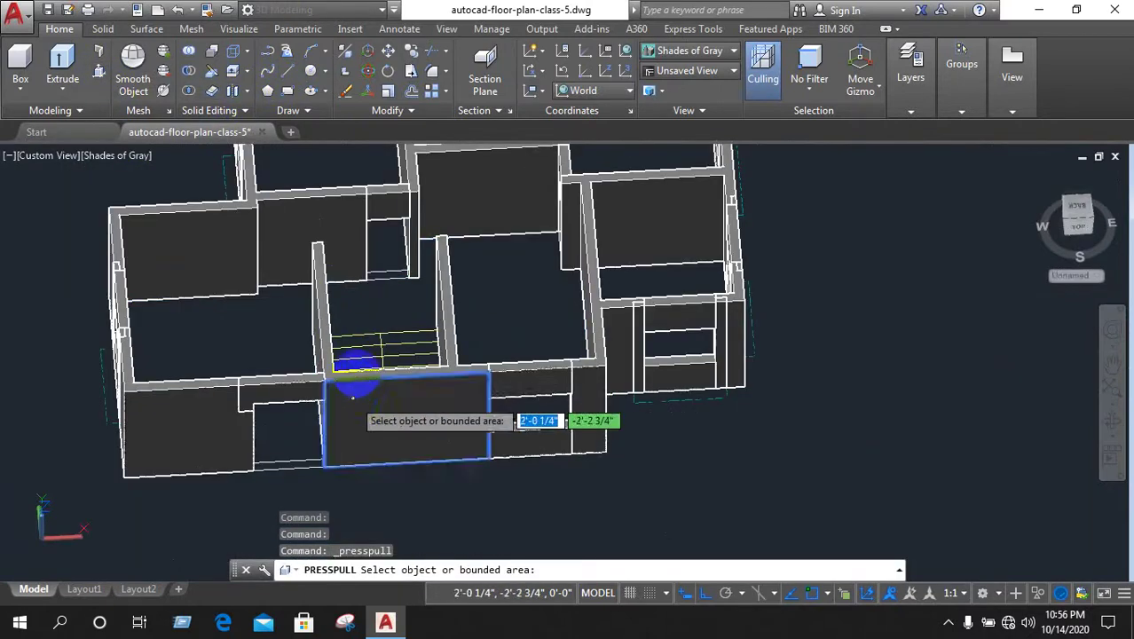
scroll(371, 367, up, 3)
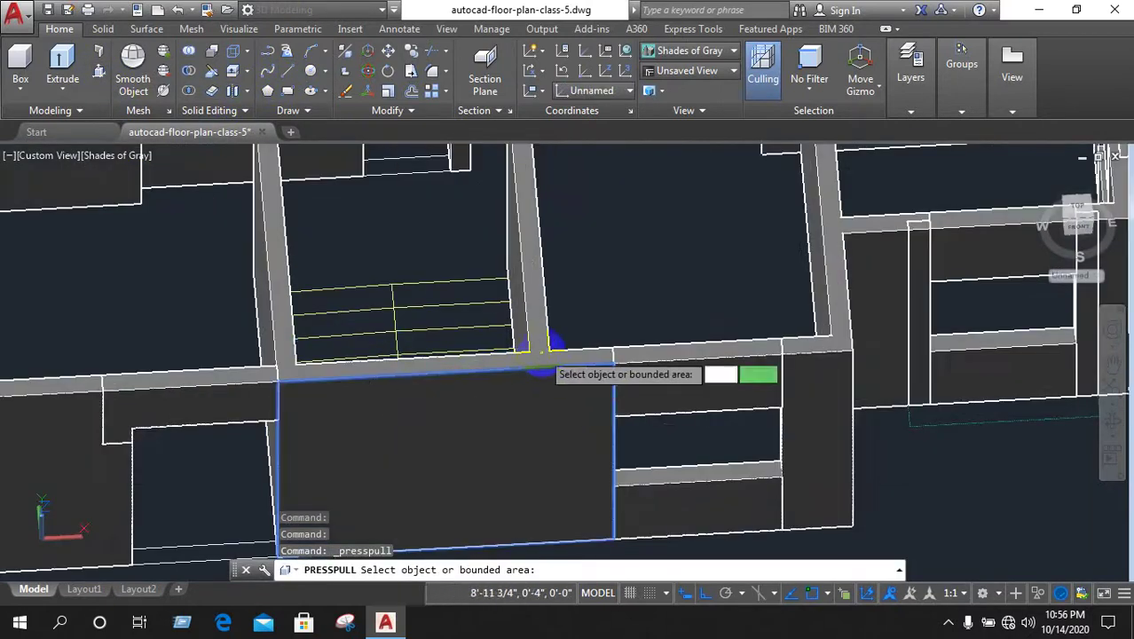
click(541, 357)
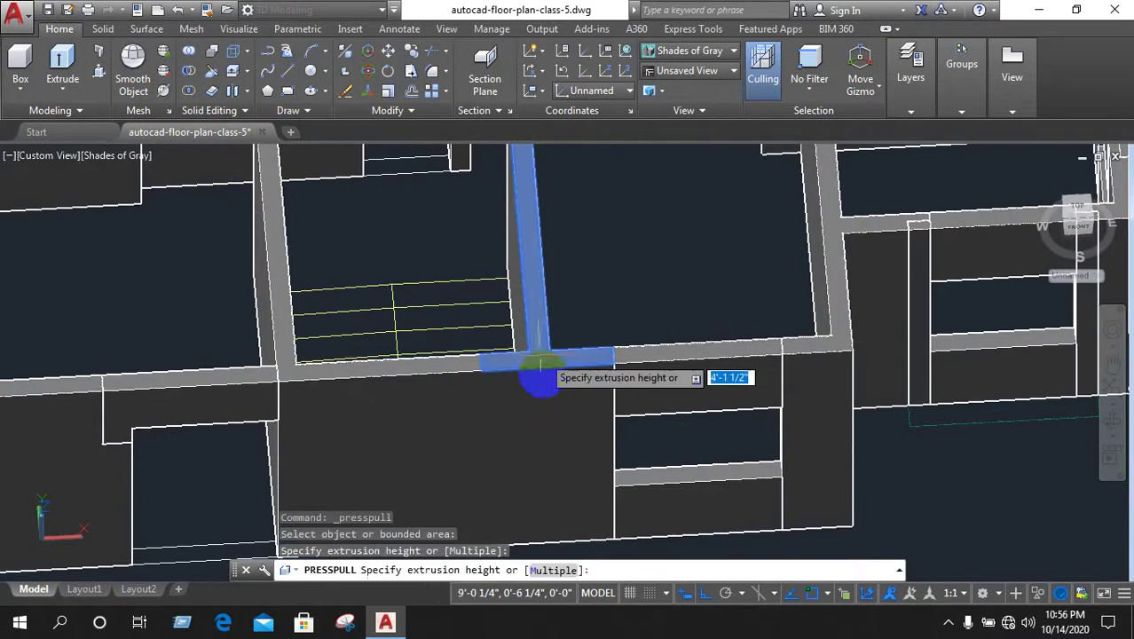
click(545, 526)
Press-pull the second wall piece beside the stairs up to its height
scroll(438, 479, down, 2)
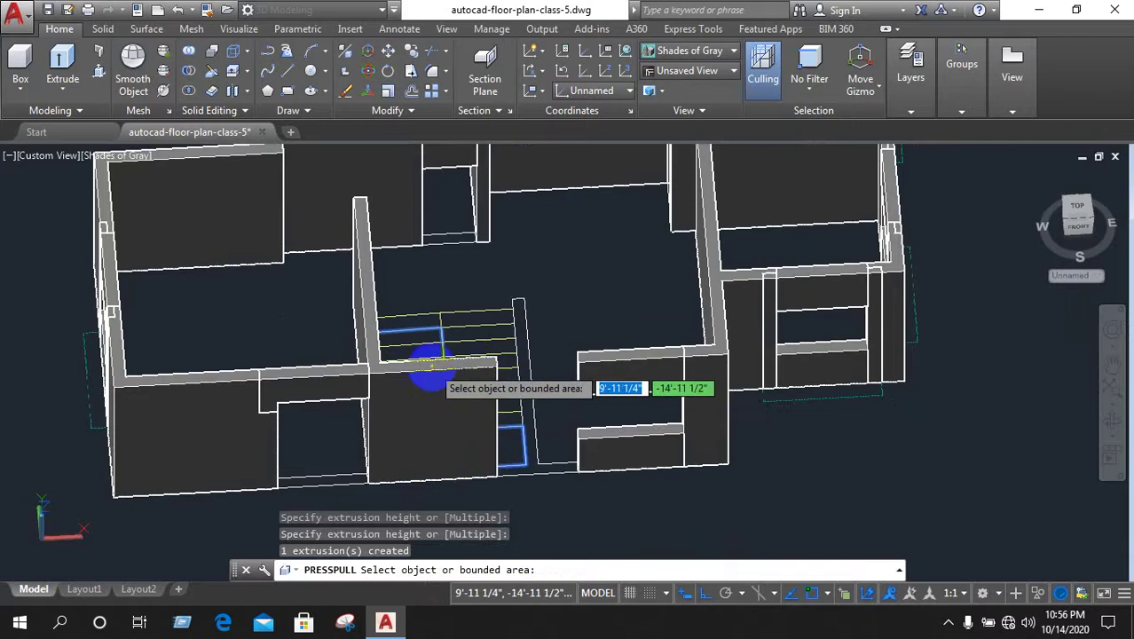
scroll(419, 364, up, 3)
click(423, 363)
scroll(426, 435, down, 5)
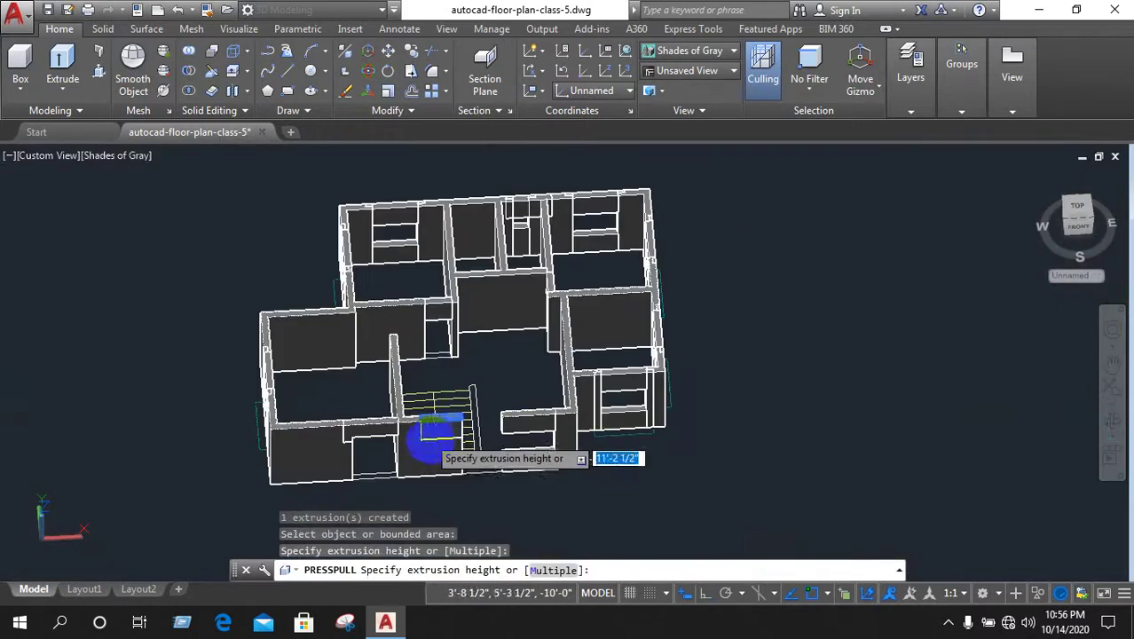
scroll(433, 433, up, 3)
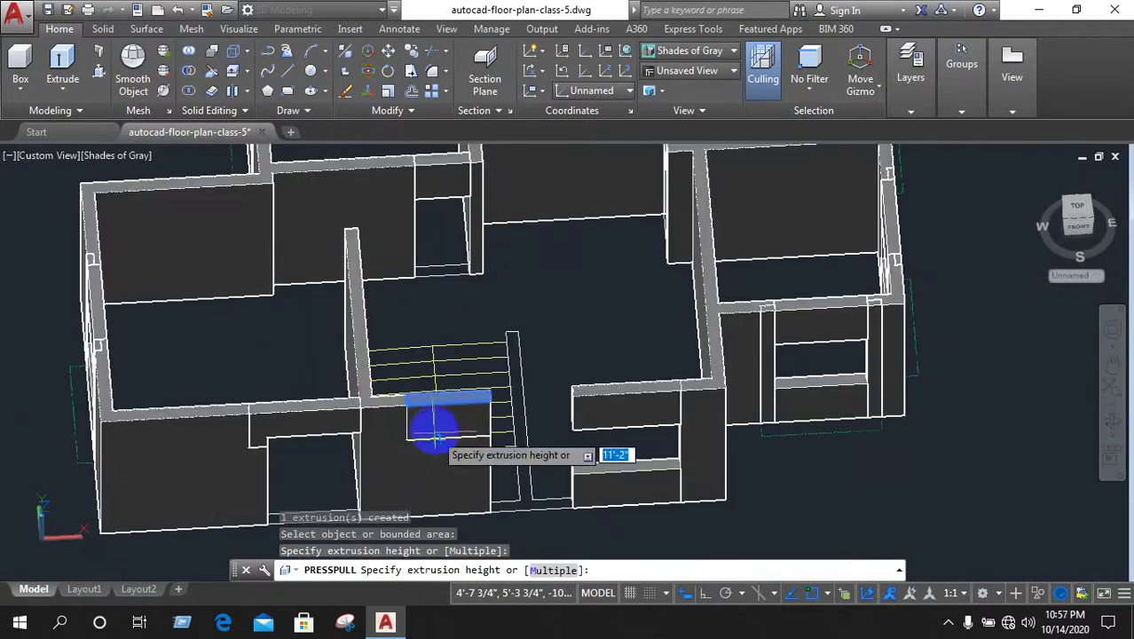
click(449, 382)
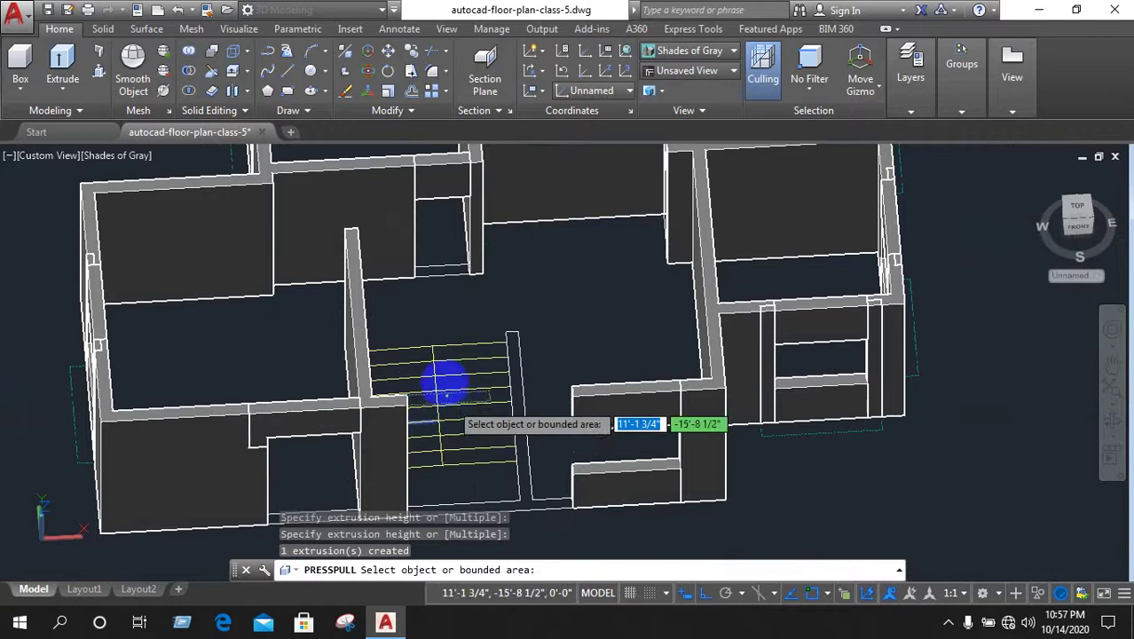
scroll(452, 399, down, 2)
scroll(461, 471, up, 2)
scroll(444, 475, up, 2)
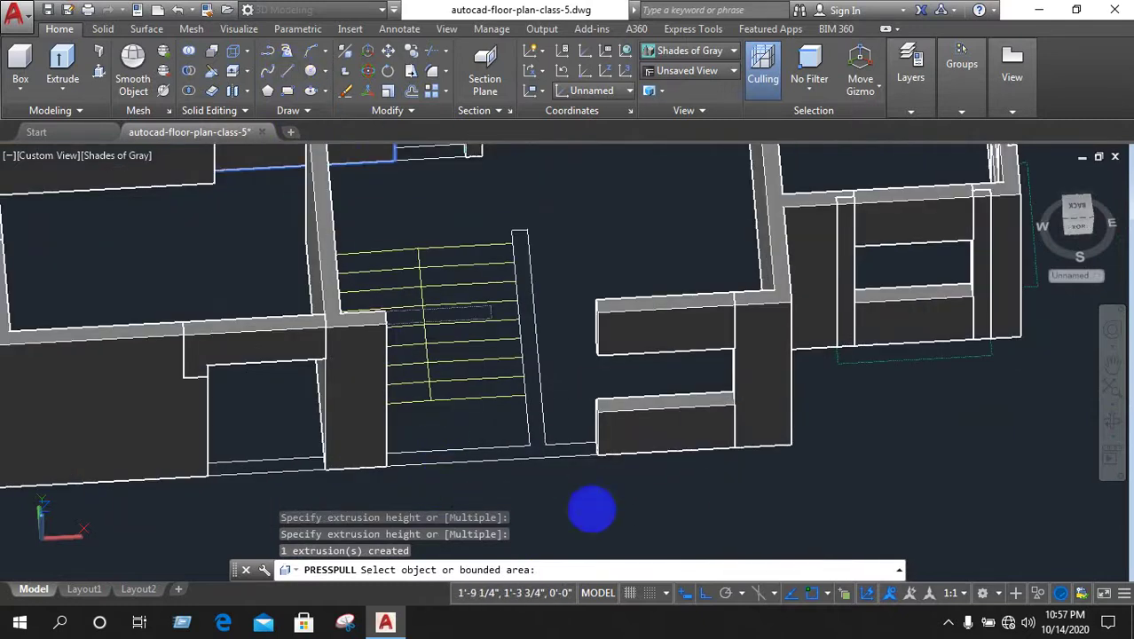
Start a line at the stair base with L, then cancel it
text(l)
key(Return)
scroll(475, 457, up, 2)
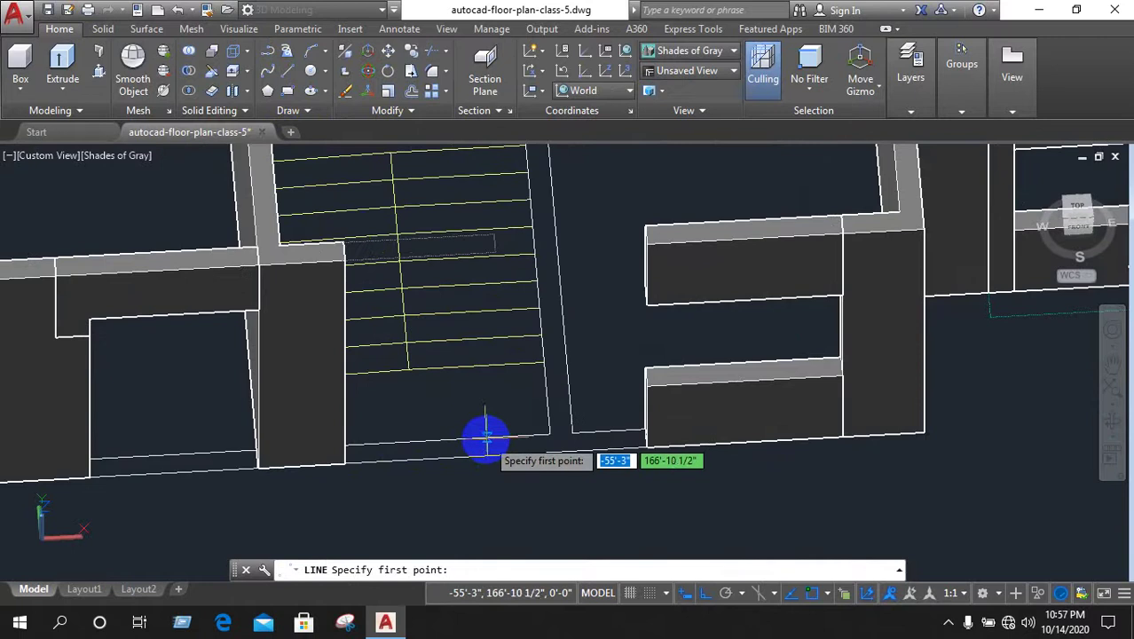
click(486, 436)
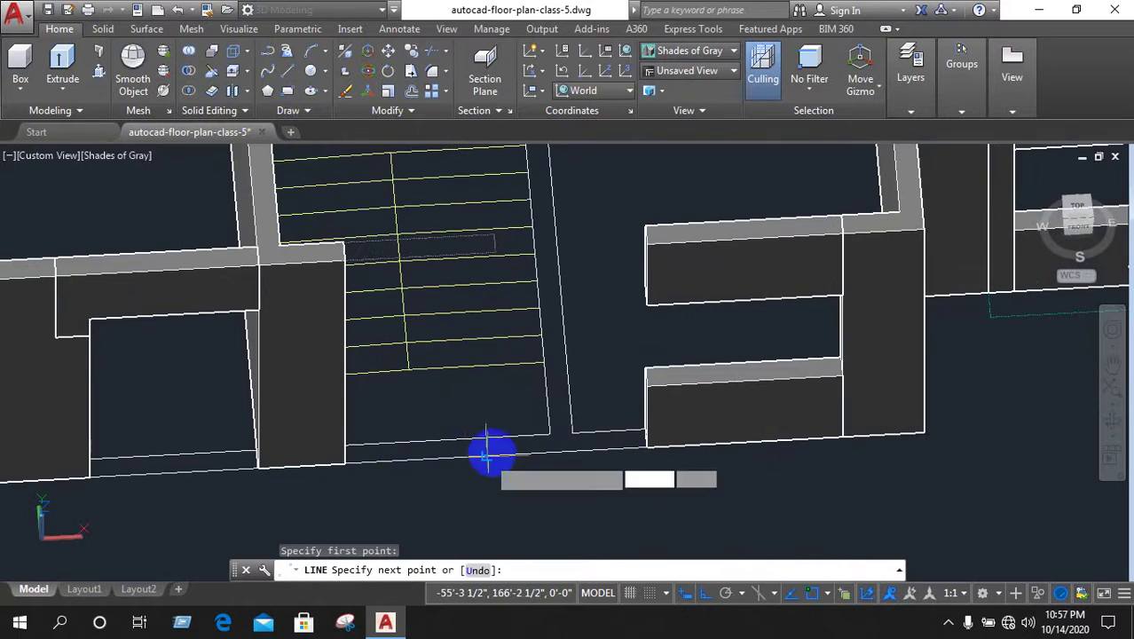
right_click(495, 406)
click(537, 433)
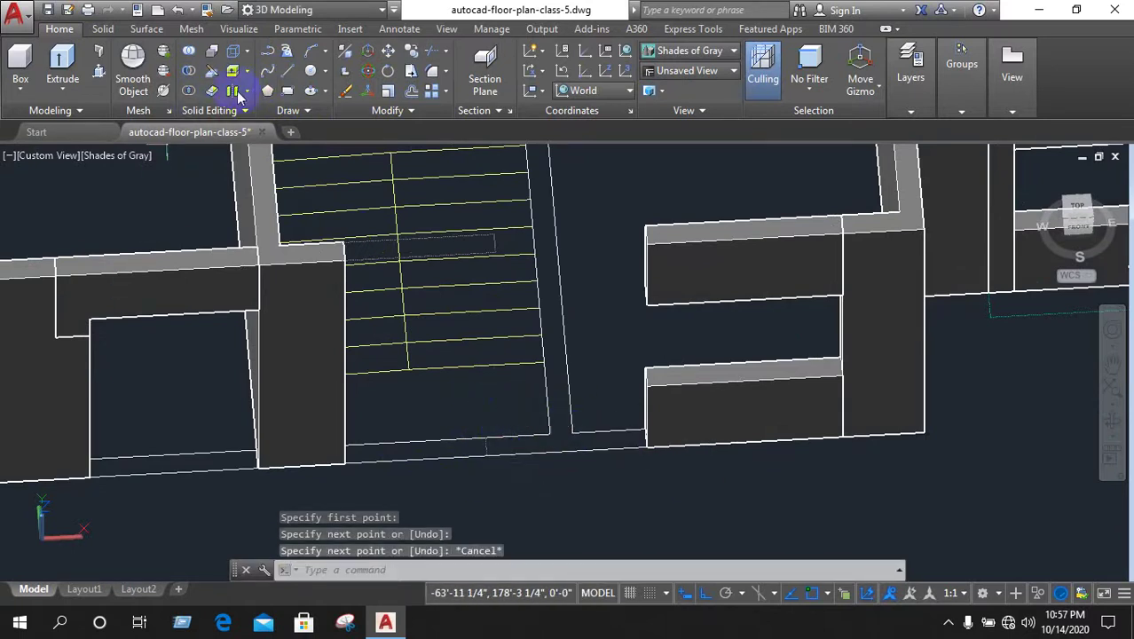
Begin press-pulling the T-shaped wall outline beside the stairs, then cancel it
click(101, 75)
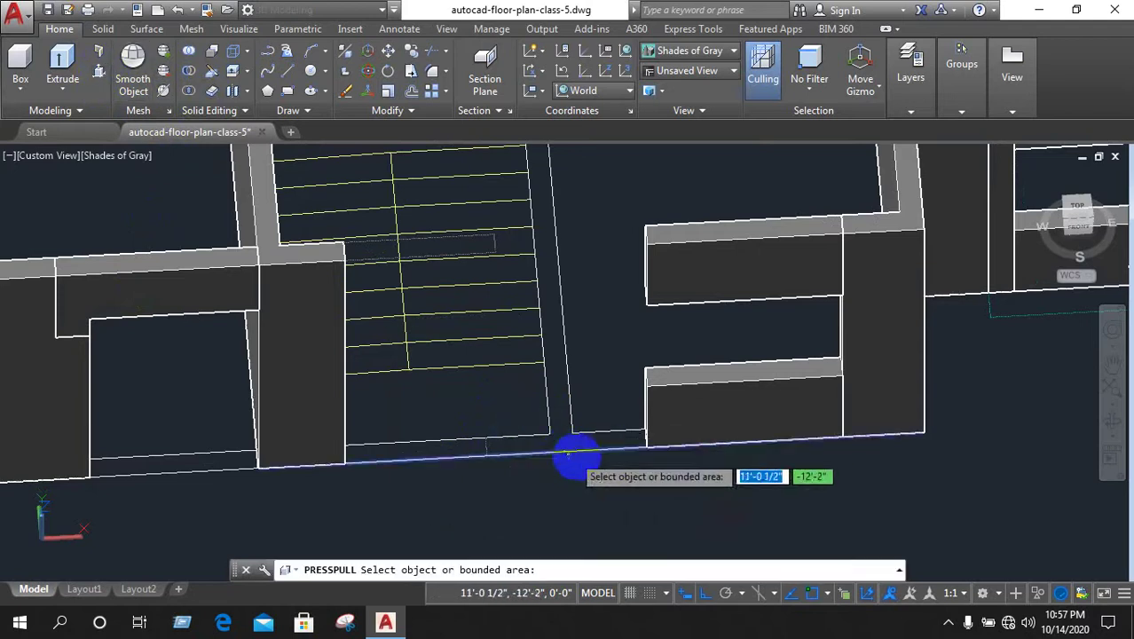
scroll(557, 426, down, 2)
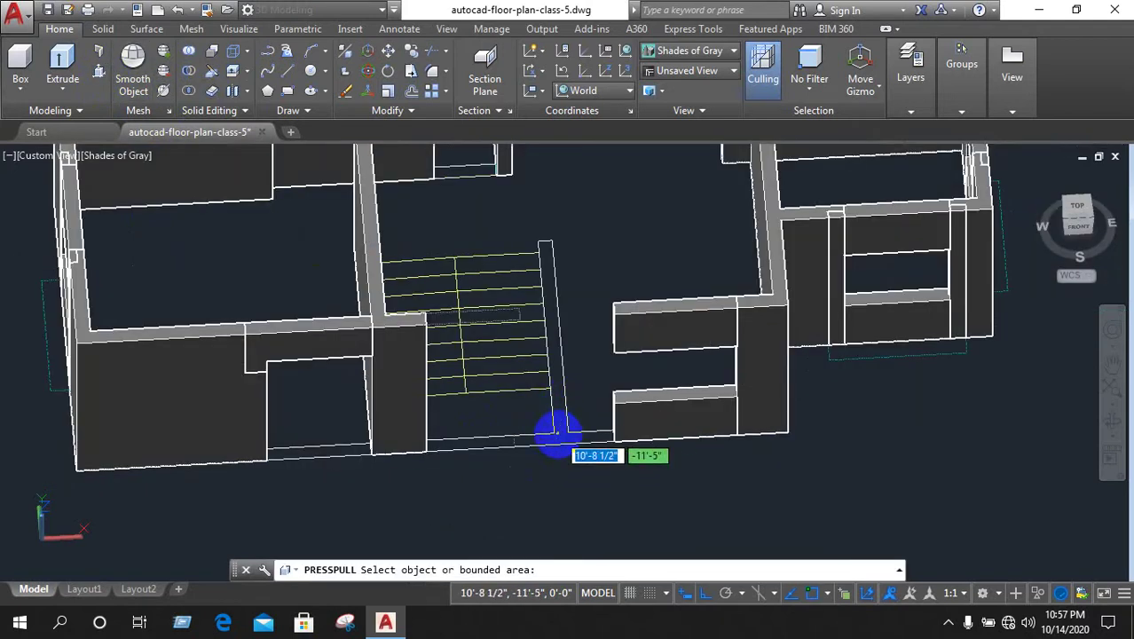
click(552, 395)
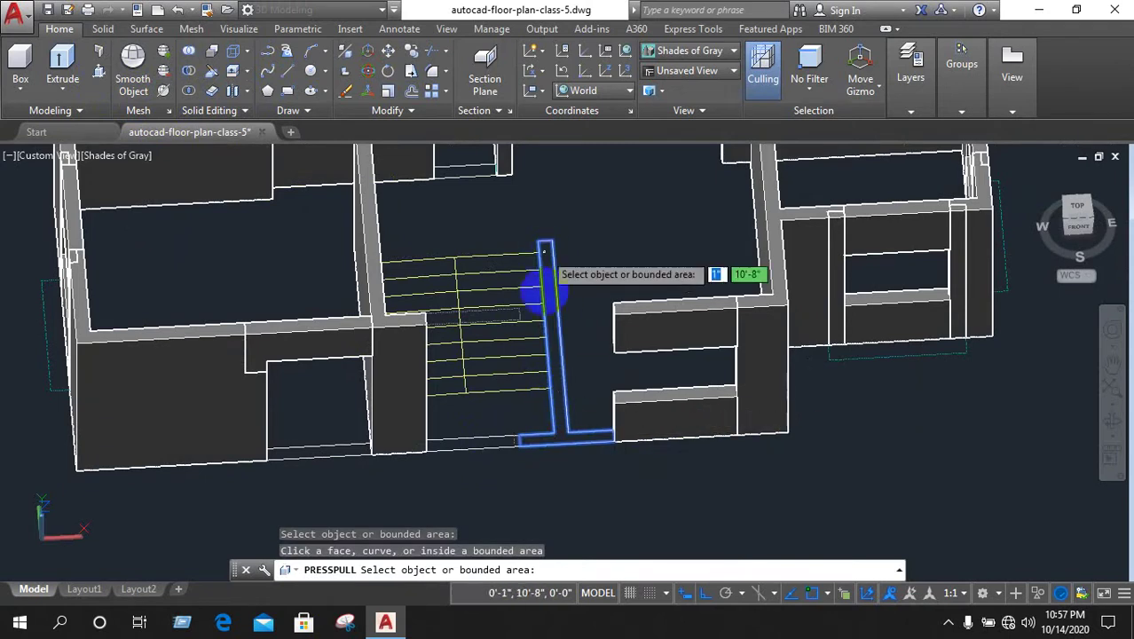
click(544, 350)
right_click(572, 302)
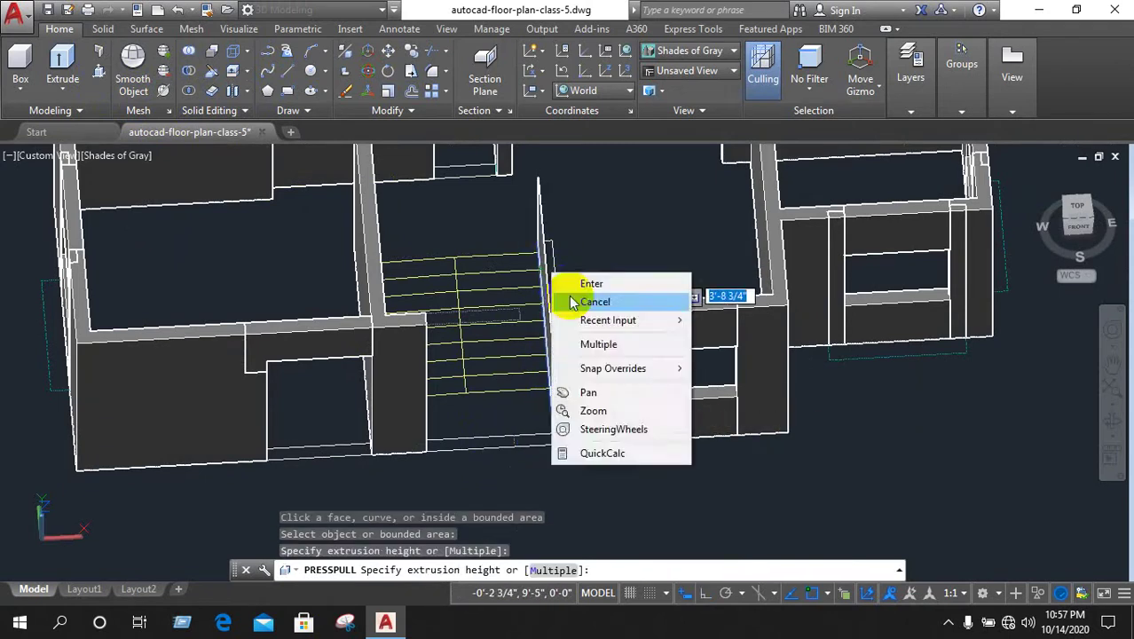
click(592, 302)
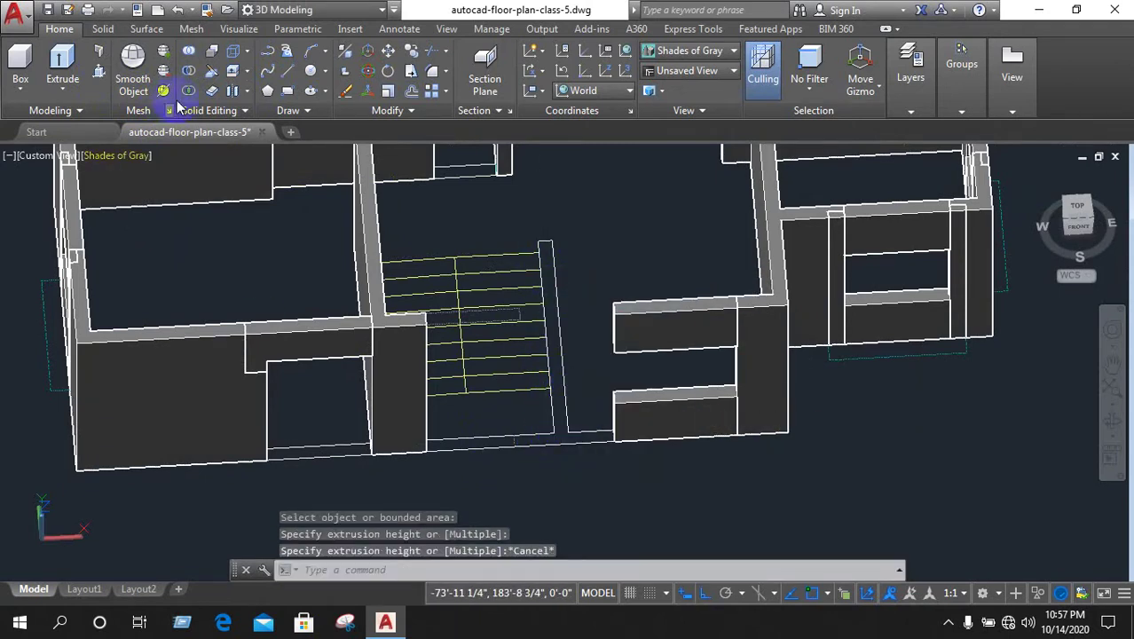
Press-pull the T-shaped wall outline by the stairs up 10'
key(Return)
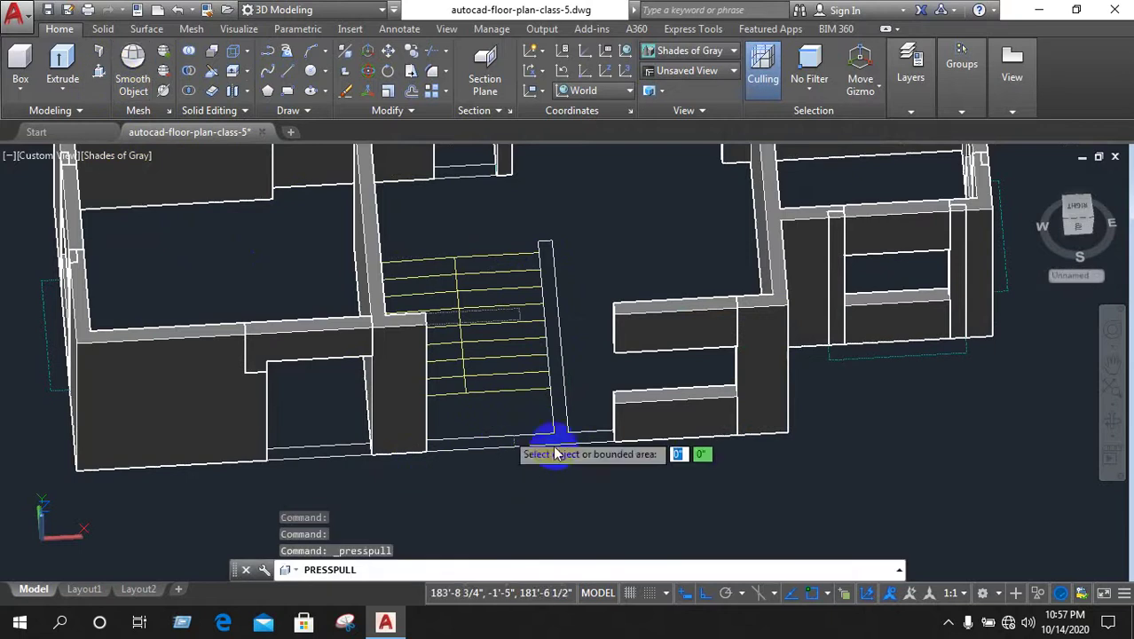
click(561, 435)
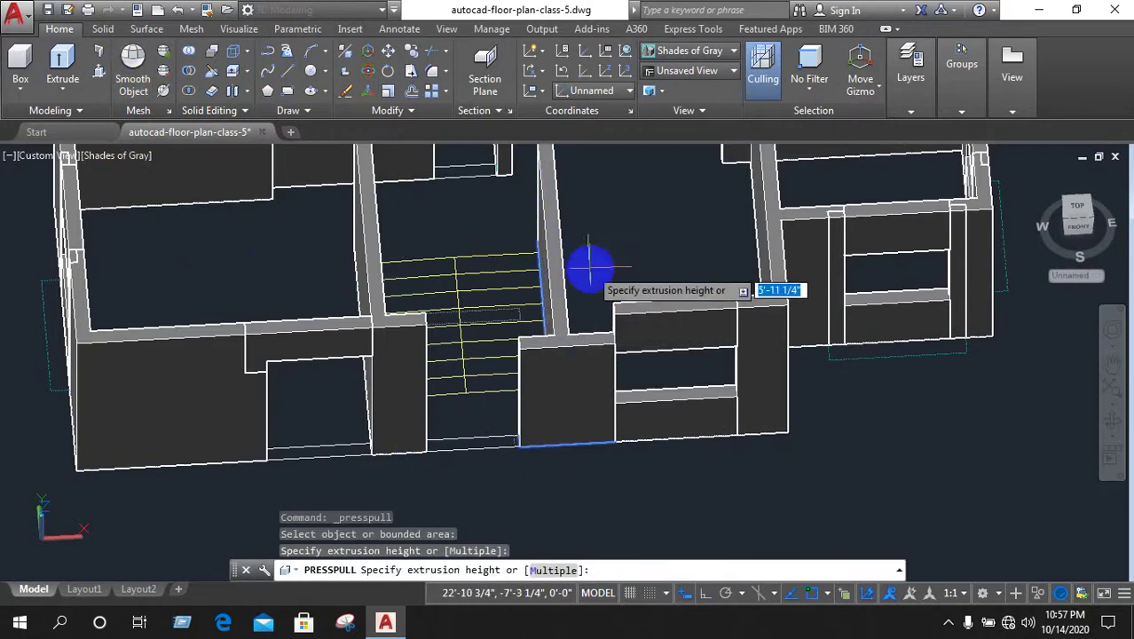
text(10)
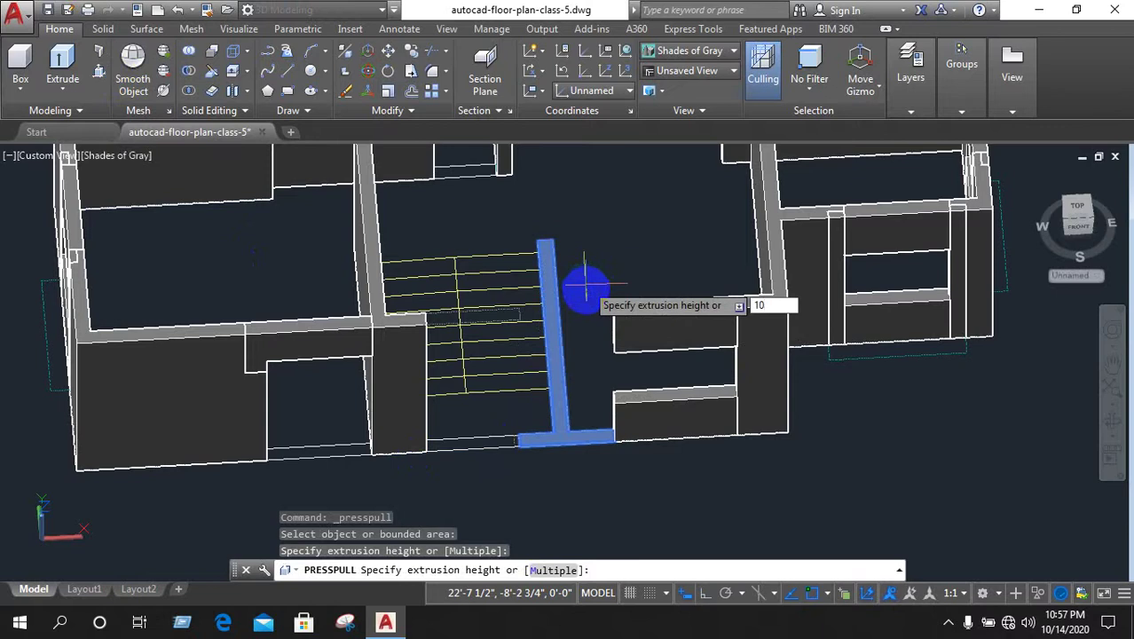
key(Return)
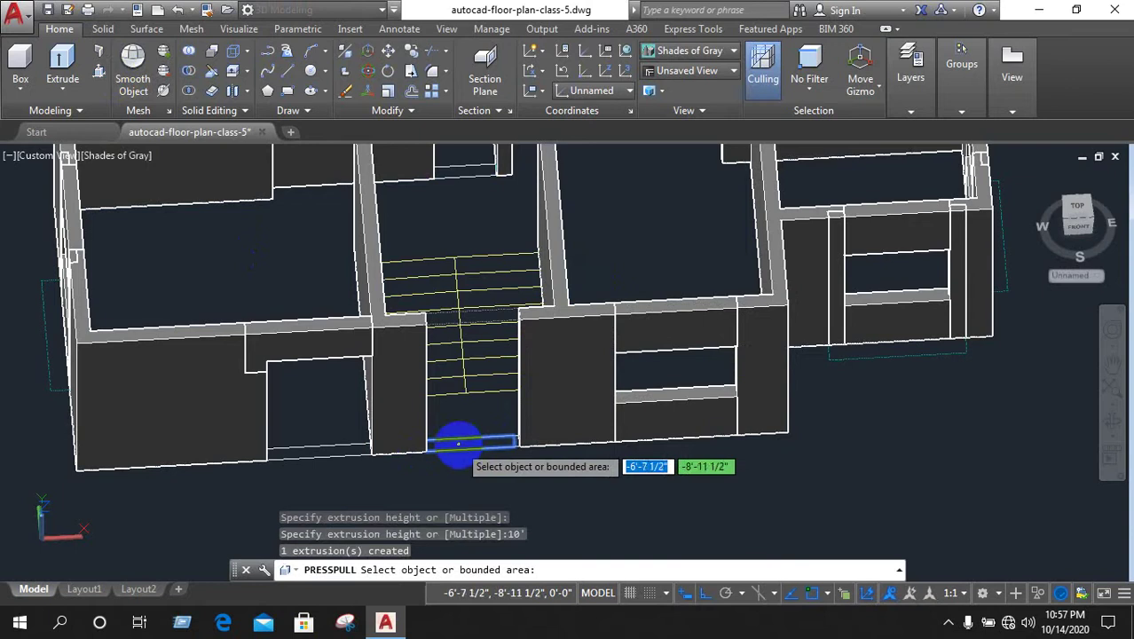
Extrude the small area at the wall base 8' and the strip across the stair front
scroll(506, 449, up, 5)
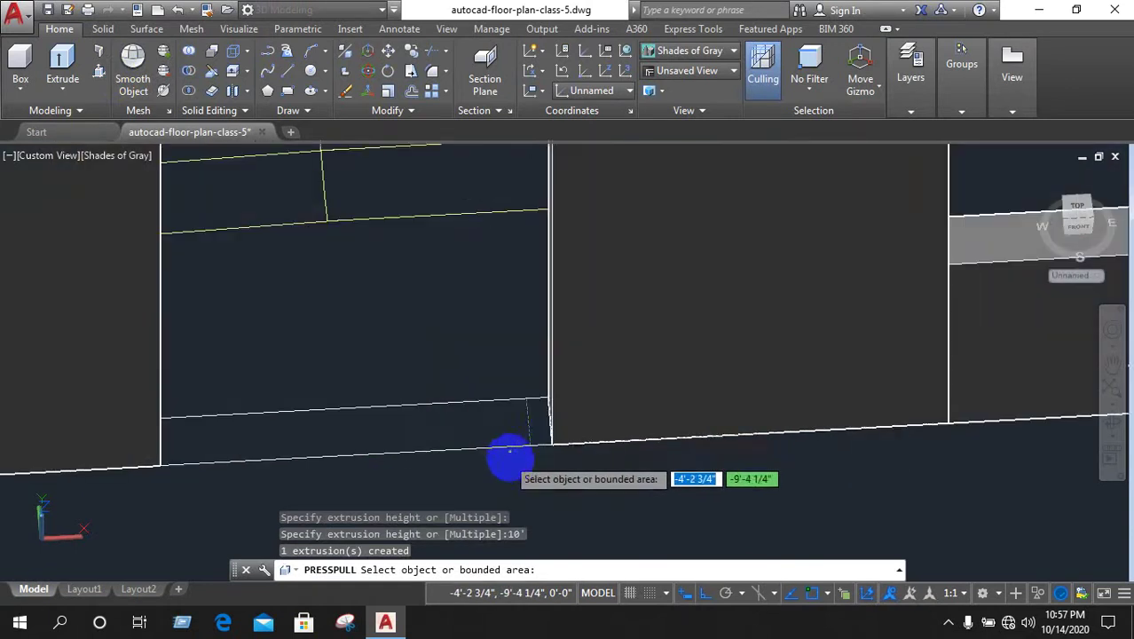
click(524, 332)
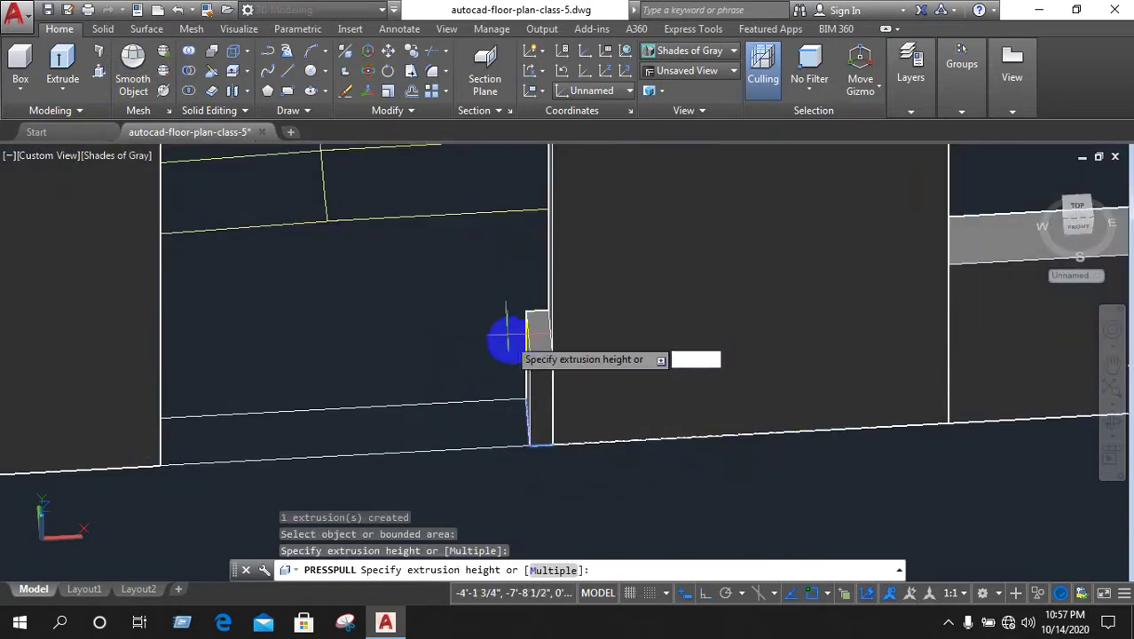
scroll(519, 339, down, 3)
text(8)
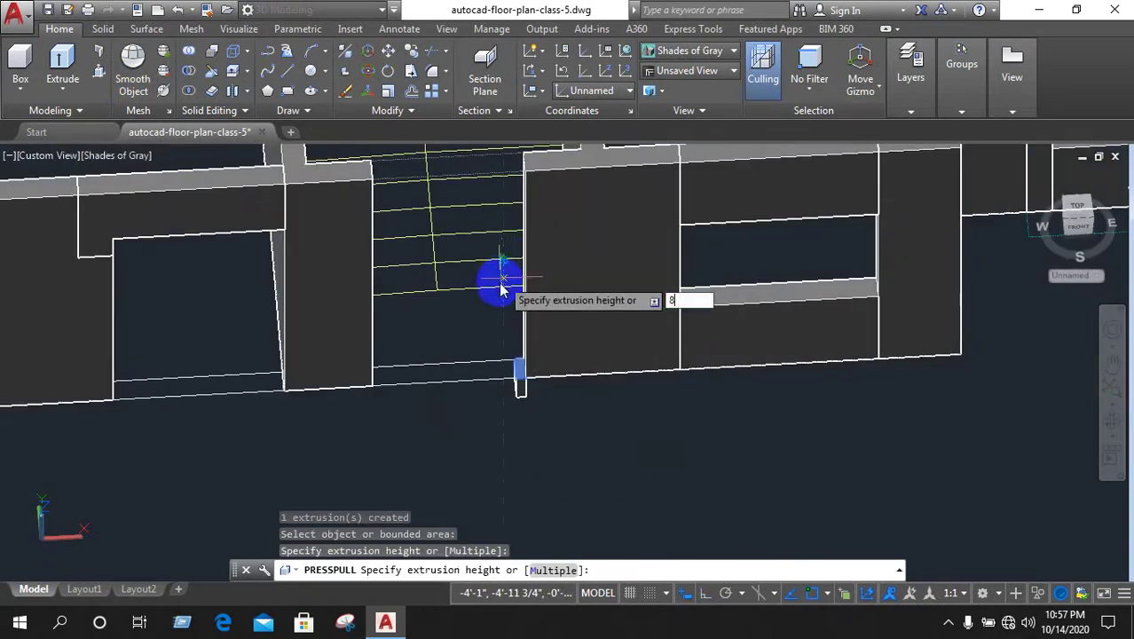
key(Return)
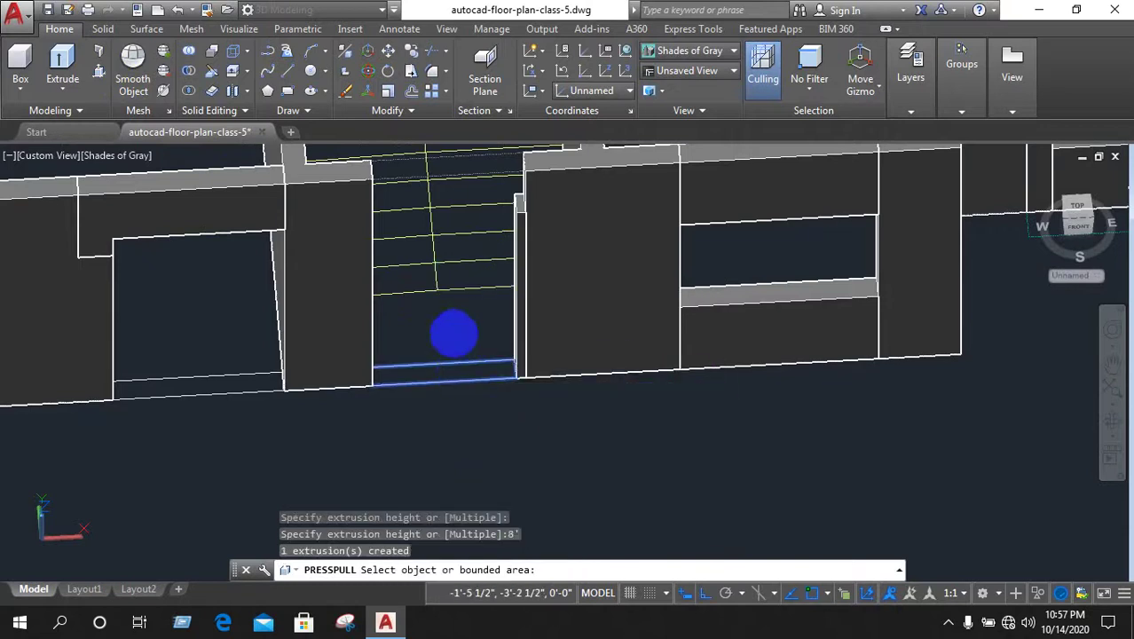
click(453, 332)
click(445, 306)
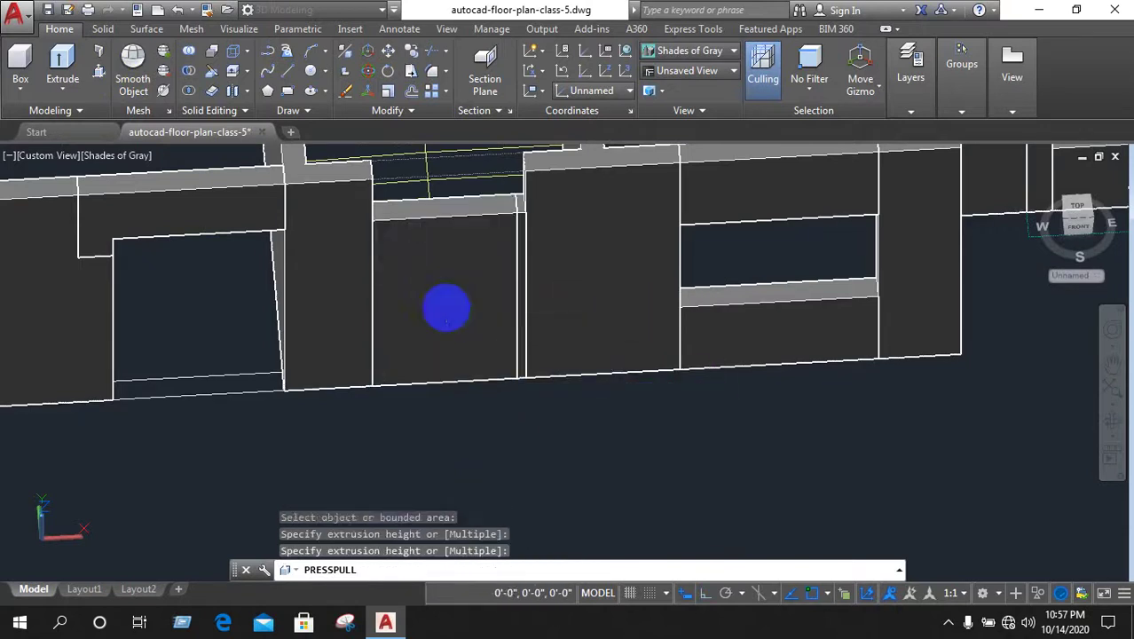
scroll(449, 324, down, 3)
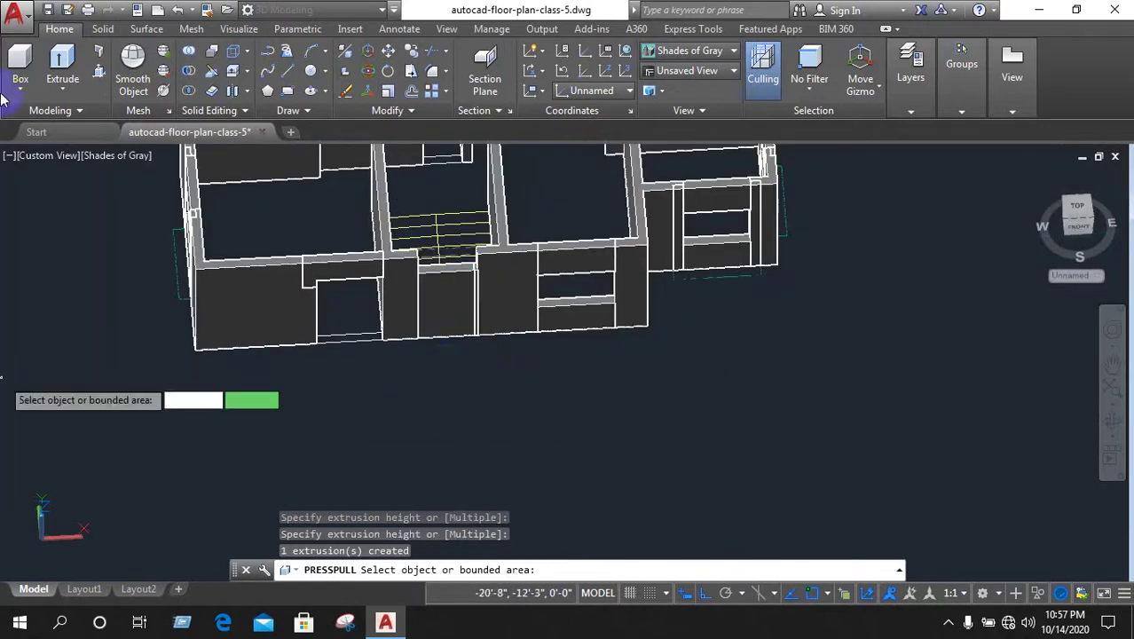
shift+middle_drag(342, 399, 548, 360)
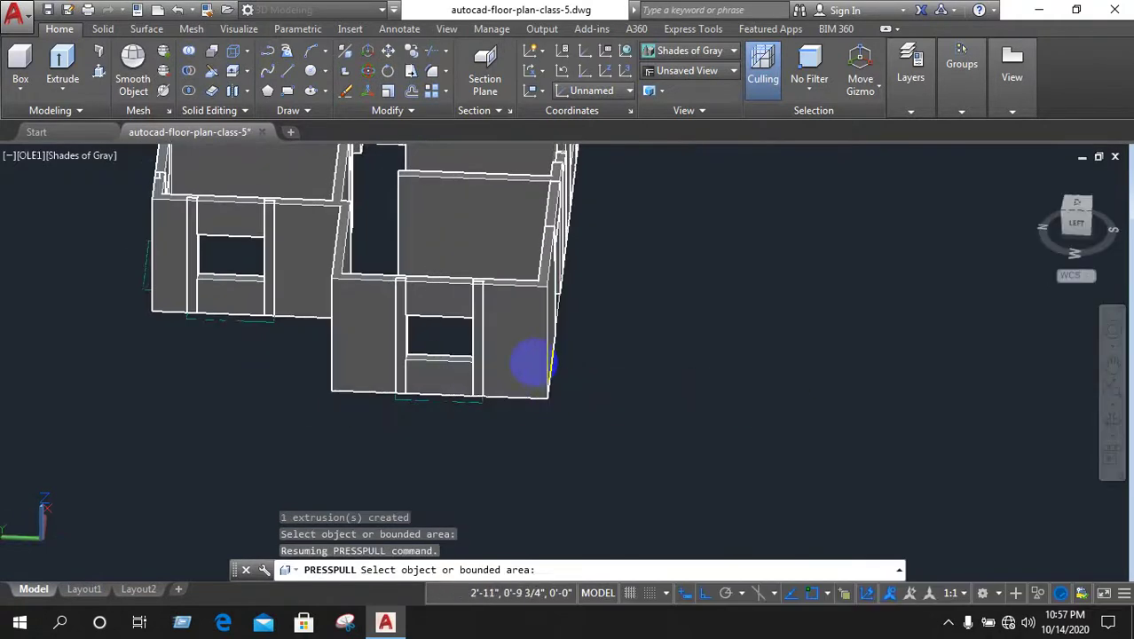
End press-pull and save autocad-floor-plan-class-5.dwg, returning to a 3D house view
key(Escape)
key(ctrl+s)
scroll(461, 306, down, 3)
mouse_move(382, 344)
shift+middle_down()
mouse_move(392, 362)
mouse_move(518, 354)
mouse_move(591, 323)
mouse_move(435, 435)
mouse_move(593, 375)
mouse_move(487, 476)
mouse_move(568, 324)
mouse_move(499, 423)
mouse_move(549, 261)
mouse_move(635, 257)
shift+middle_up()
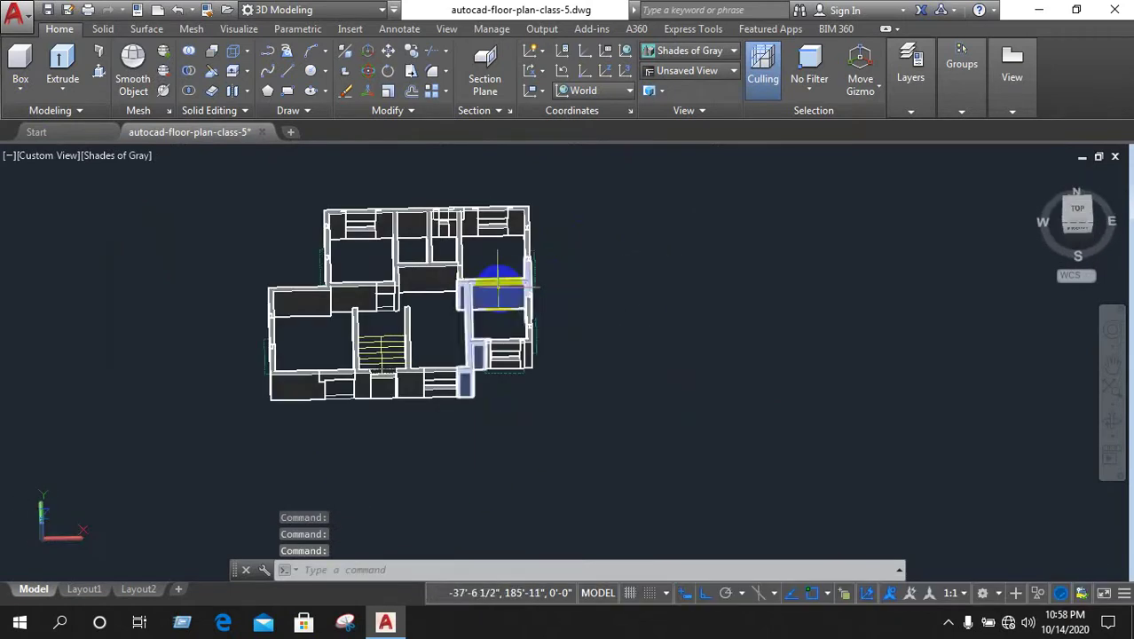
scroll(443, 329, up, 2)
scroll(443, 355, down, 1)
scroll(448, 391, down, 2)
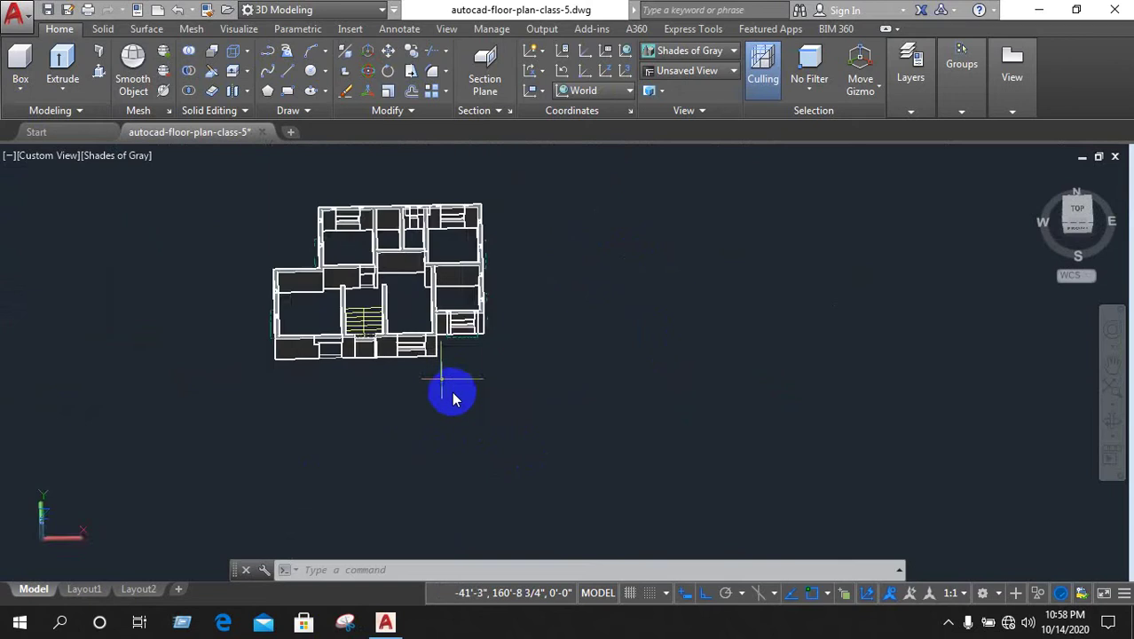
scroll(524, 345, down, 1)
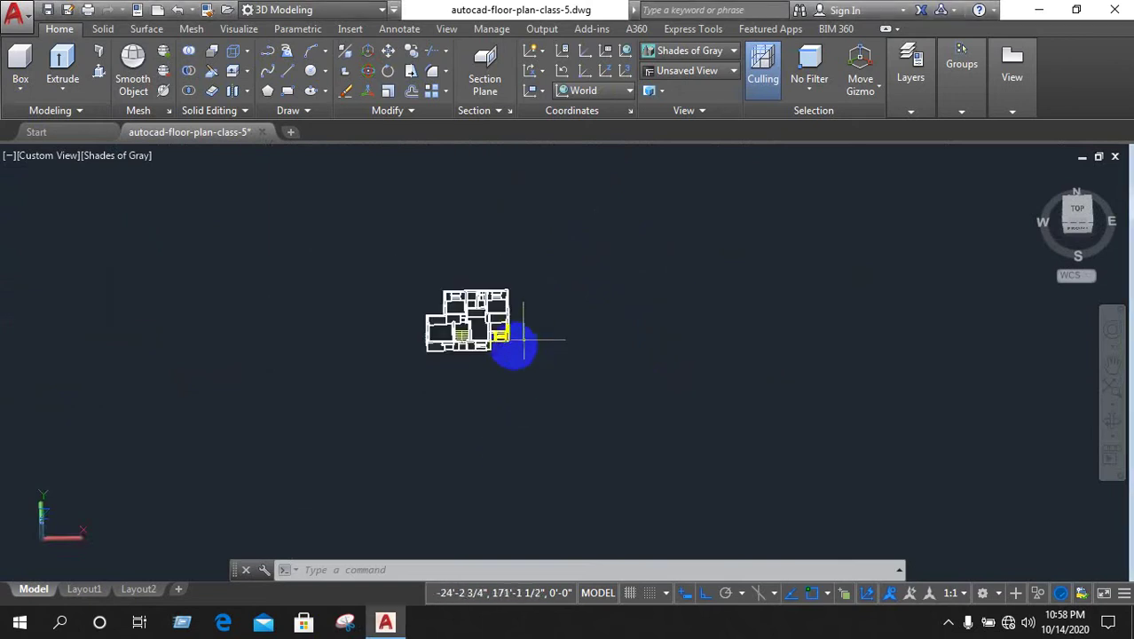
mouse_move(519, 341)
shift+middle_down()
mouse_move(493, 454)
mouse_move(492, 295)
shift+middle_up()
Union all 197 wall solids into a single solid
scroll(495, 295, up, 3)
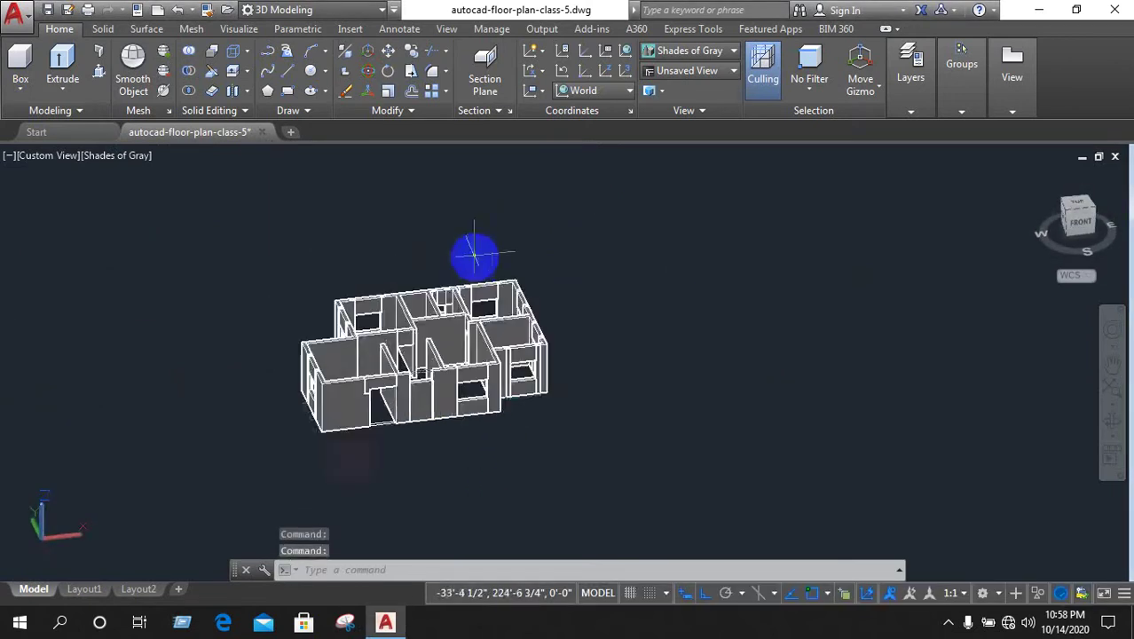
click(189, 52)
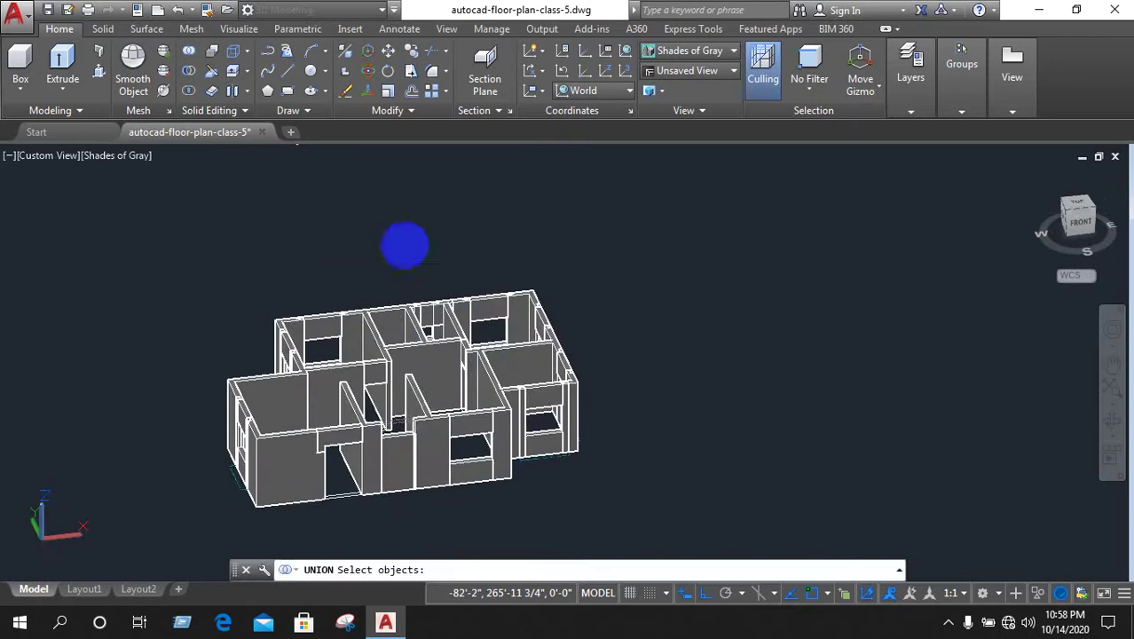
click(645, 212)
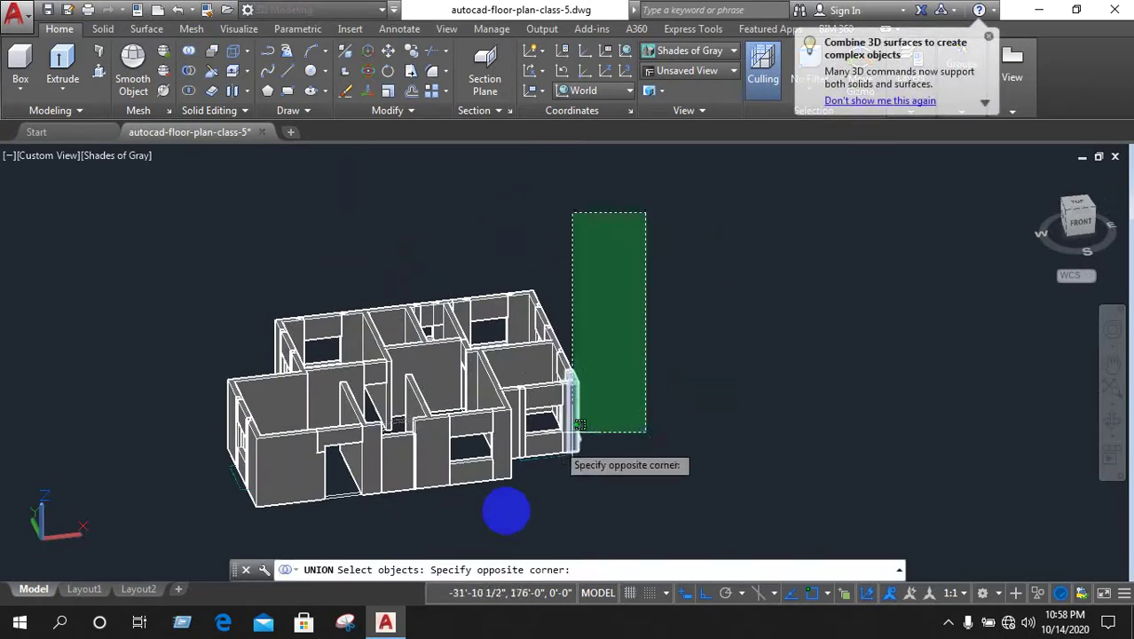
click(115, 535)
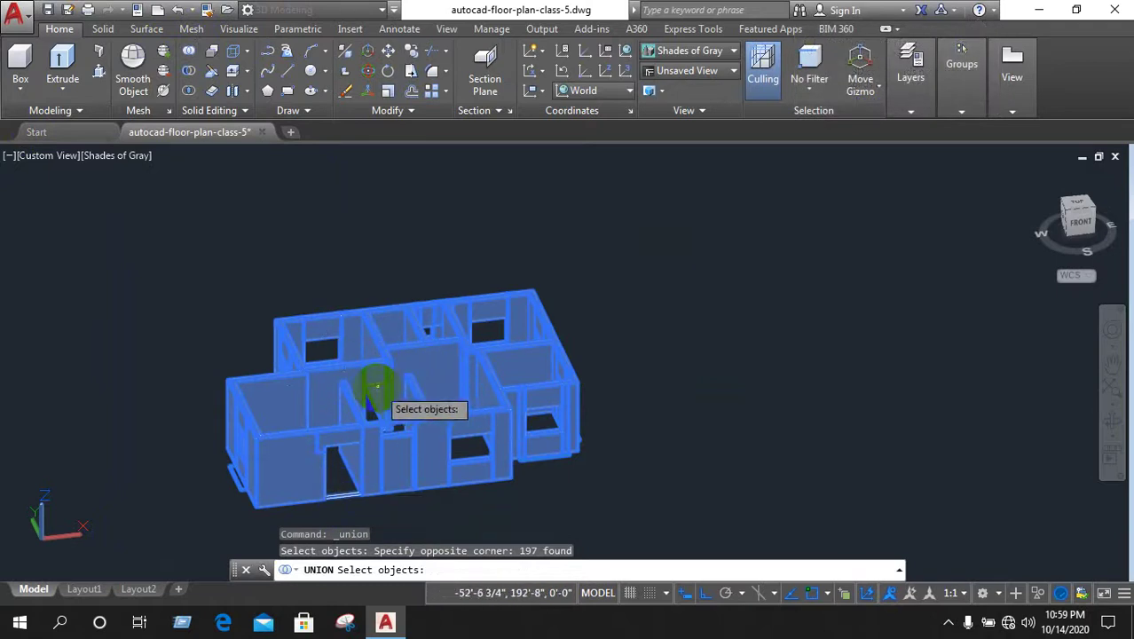
right_click(377, 388)
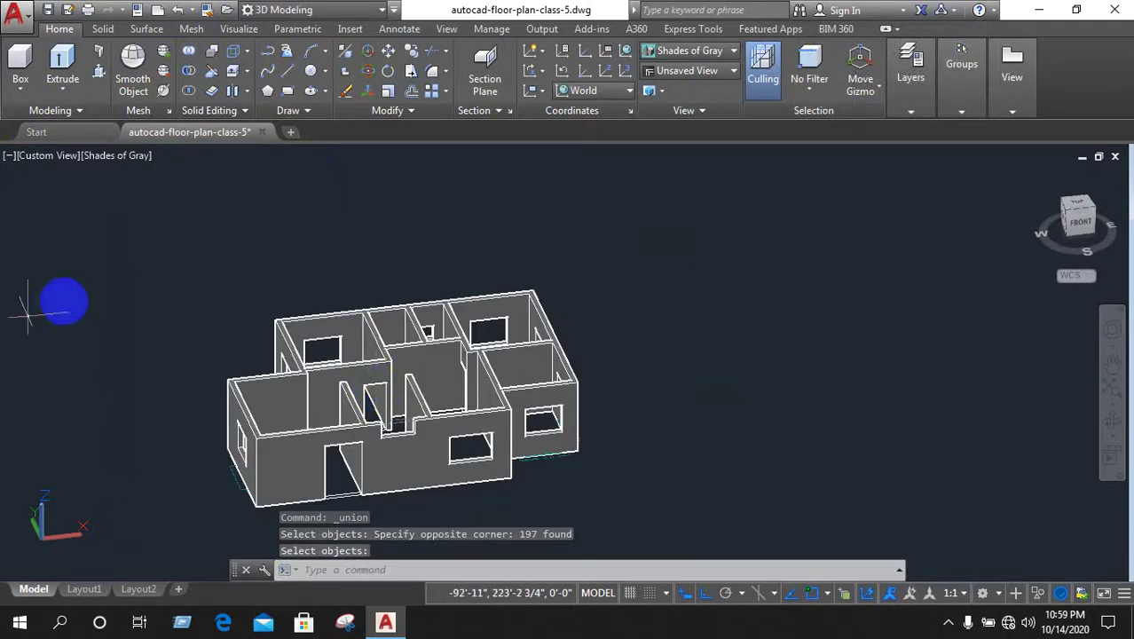
From the right side, start press-pulling the outline under the right-hand window
scroll(293, 419, up, 2)
mouse_move(255, 406)
shift+middle_down()
mouse_move(761, 414)
mouse_move(446, 418)
mouse_move(561, 463)
mouse_move(685, 402)
mouse_move(848, 367)
mouse_move(932, 431)
mouse_move(823, 330)
mouse_move(665, 447)
shift+middle_up()
scroll(665, 447, up, 3)
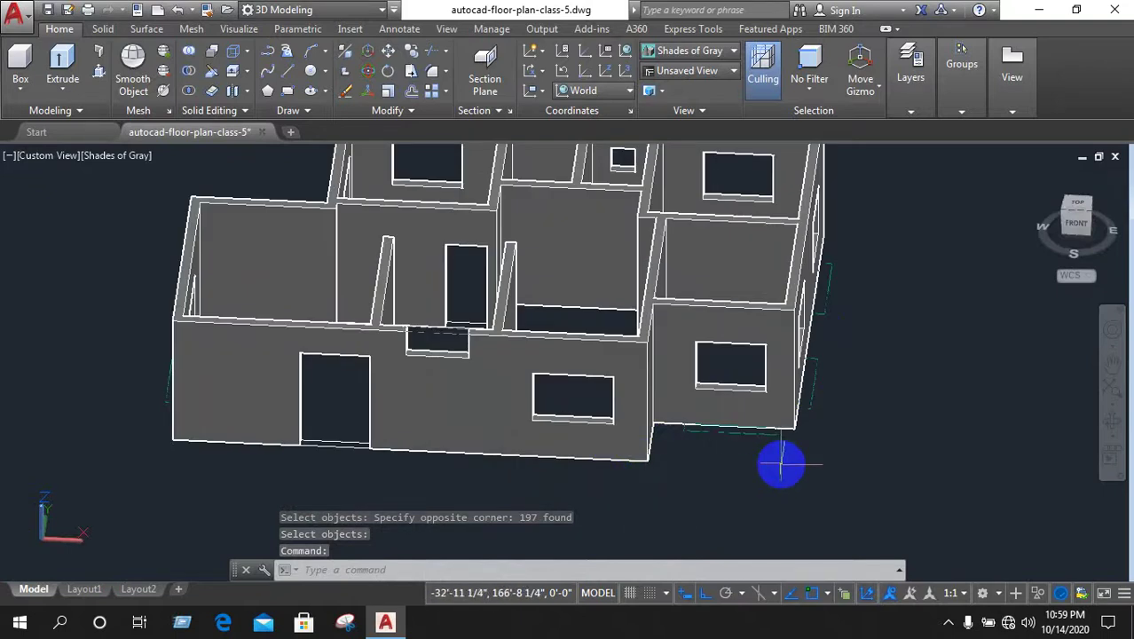
scroll(781, 463, up, 2)
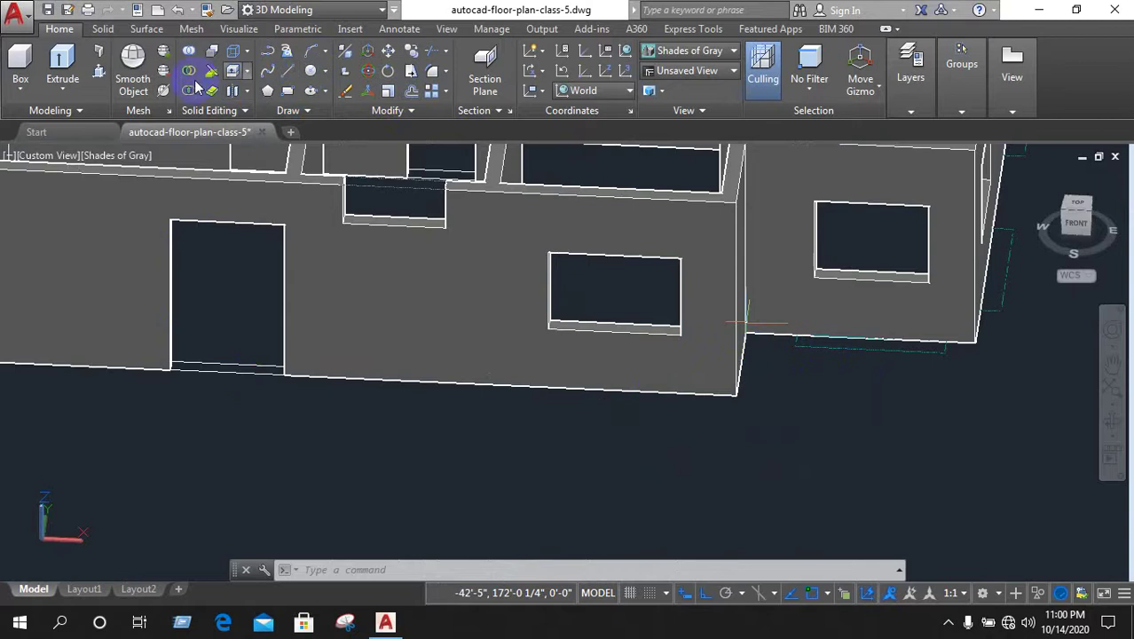
click(785, 284)
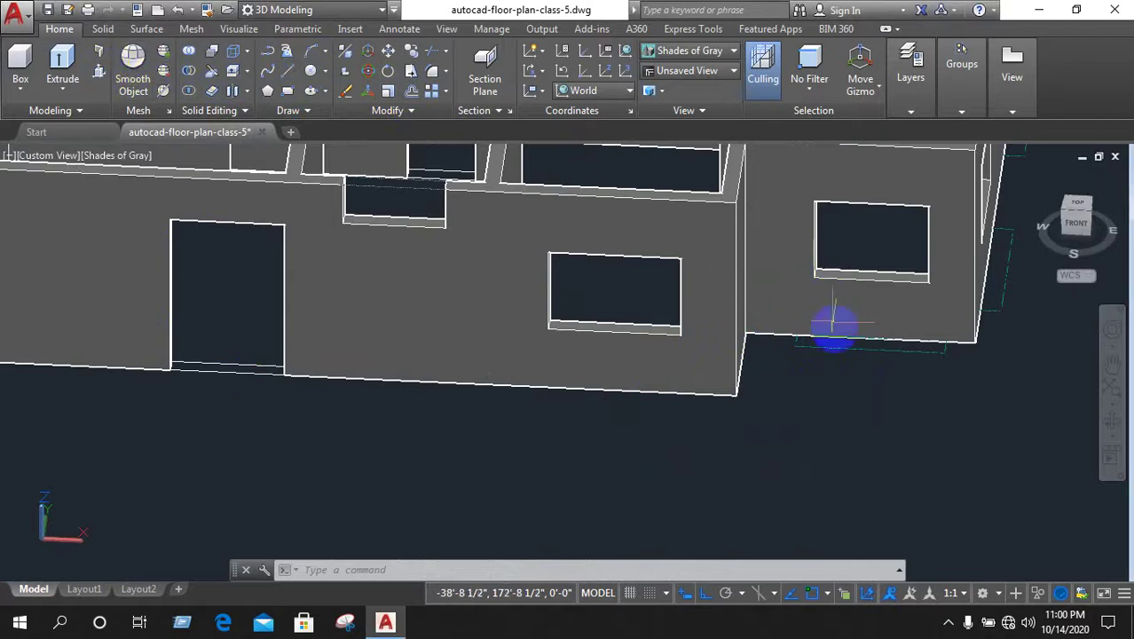
scroll(835, 326, up, 2)
click(624, 355)
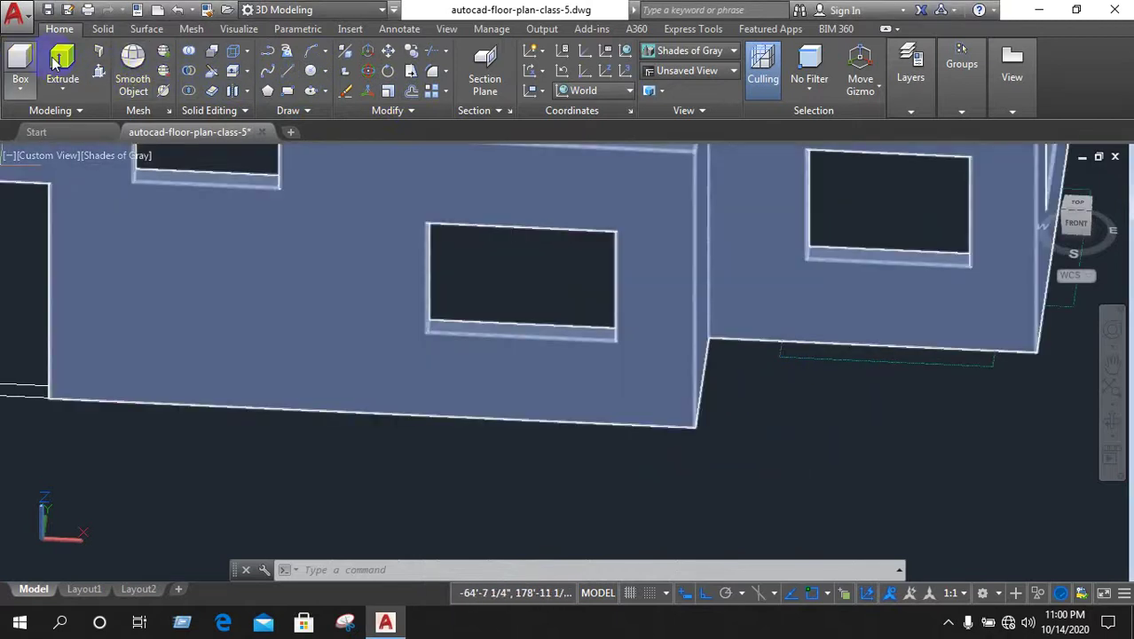
click(98, 72)
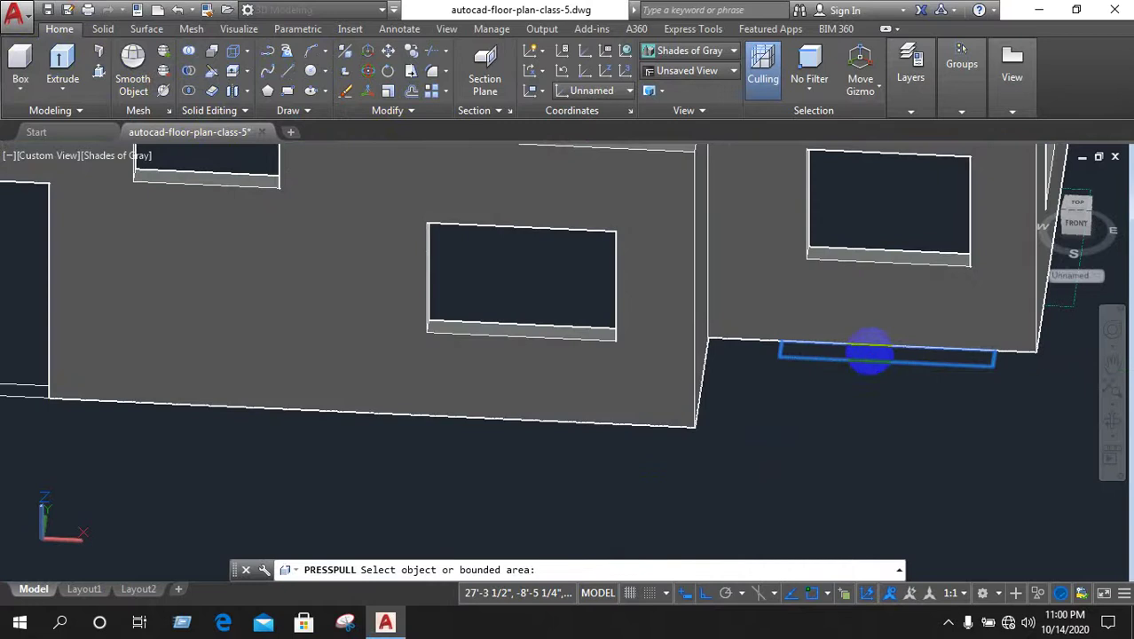
click(870, 355)
text(3")
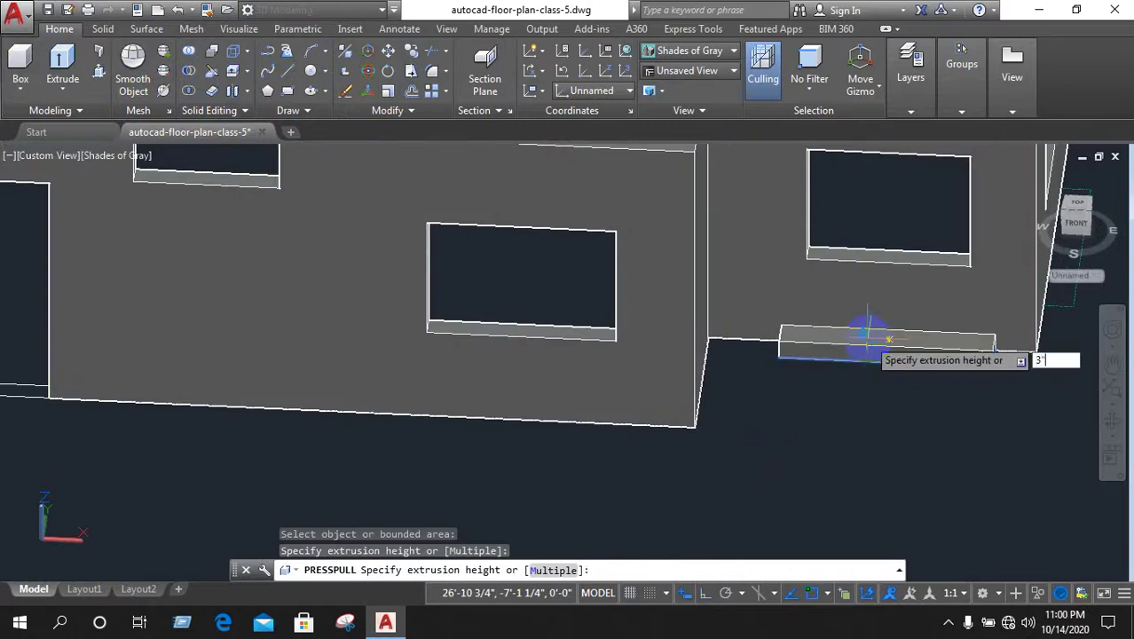
Make the first sill 3" thick and extrude the two wall-end faces at the right end
key(Return)
scroll(825, 342, down, 3)
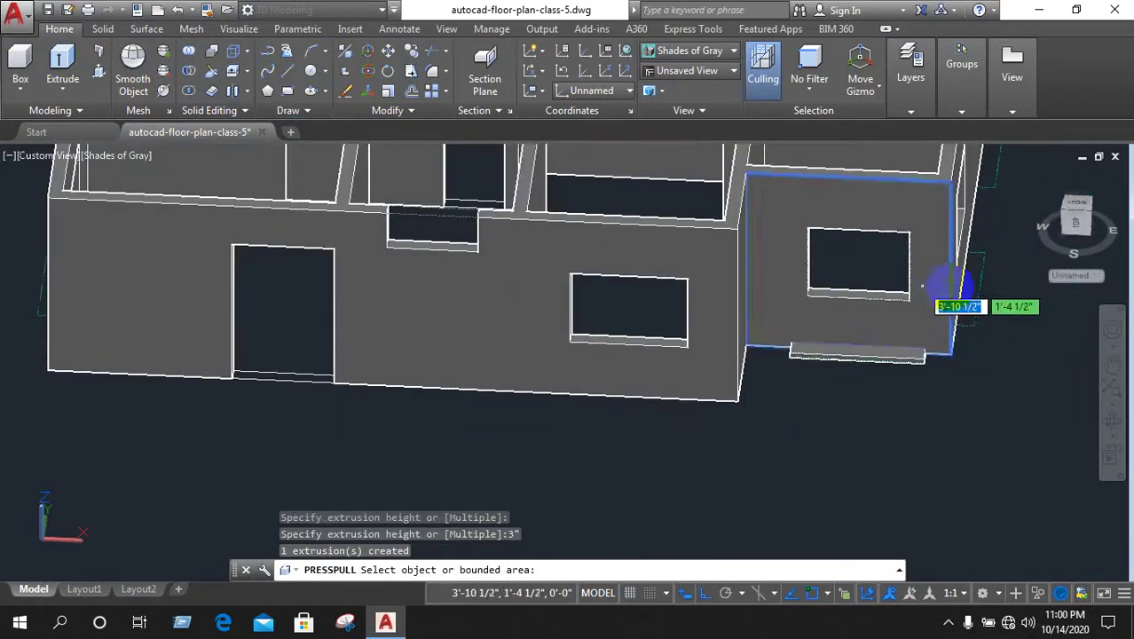
click(975, 271)
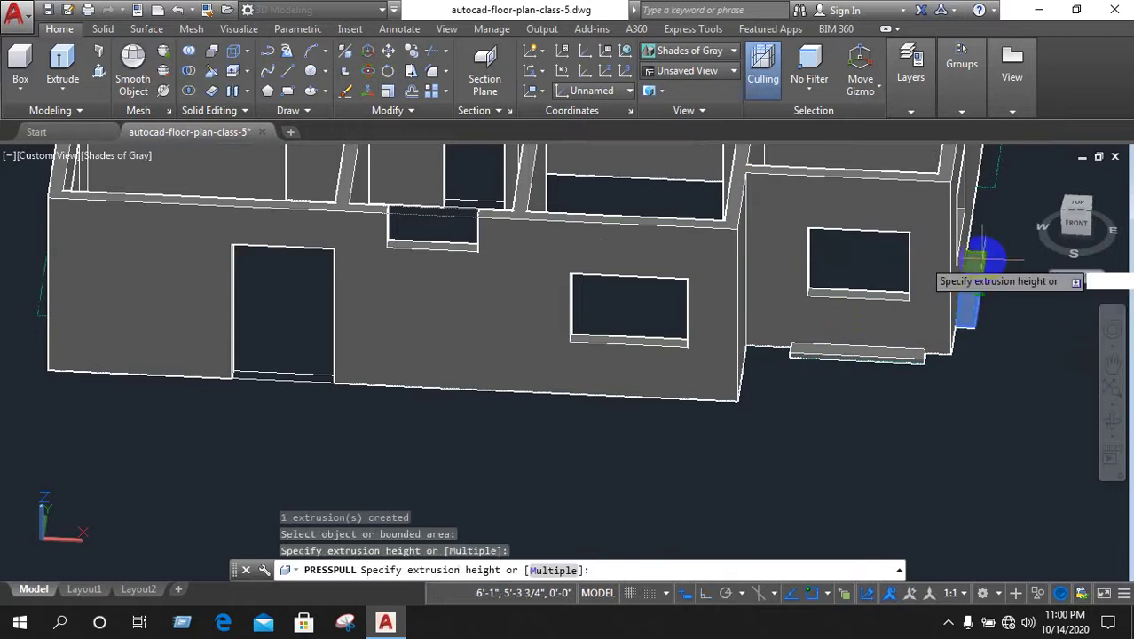
click(995, 224)
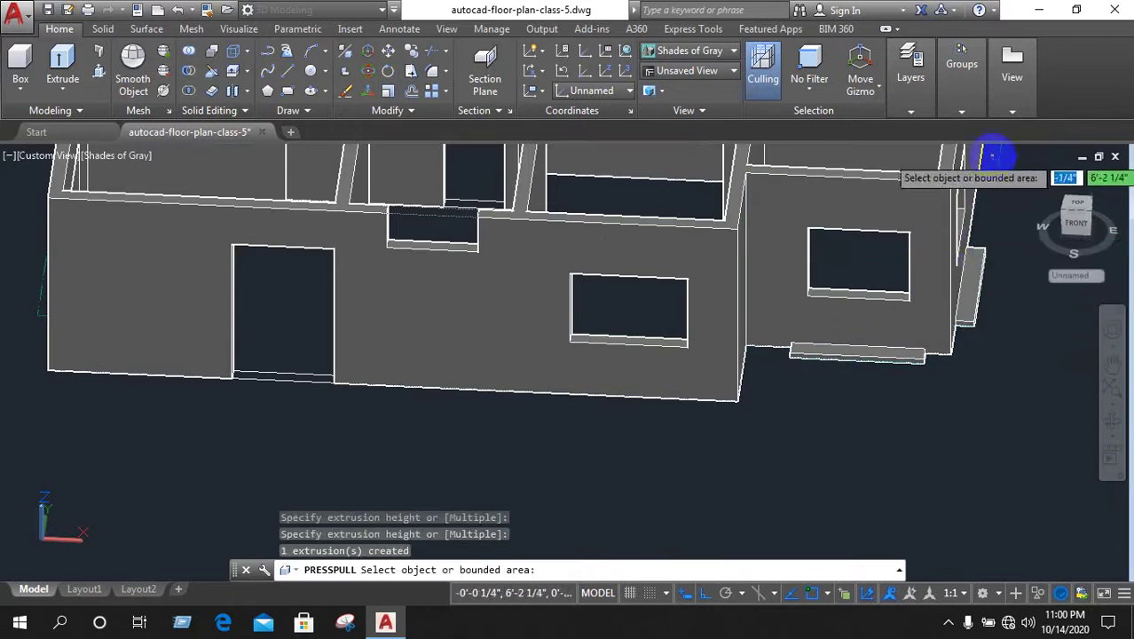
scroll(985, 213, down, 2)
scroll(950, 229, up, 4)
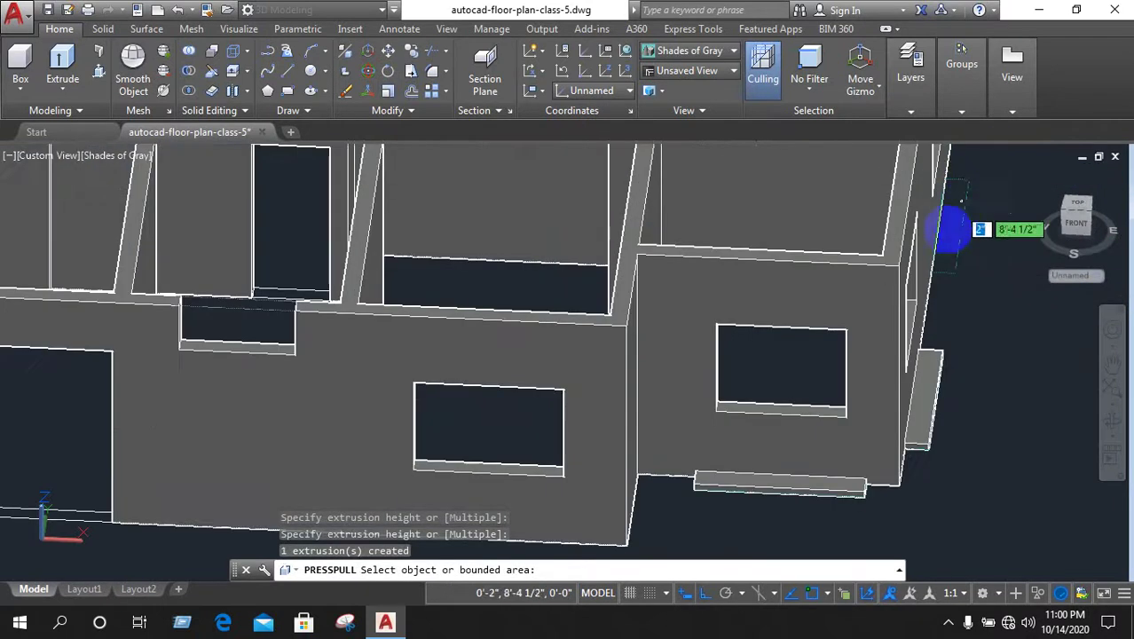
click(955, 202)
click(891, 273)
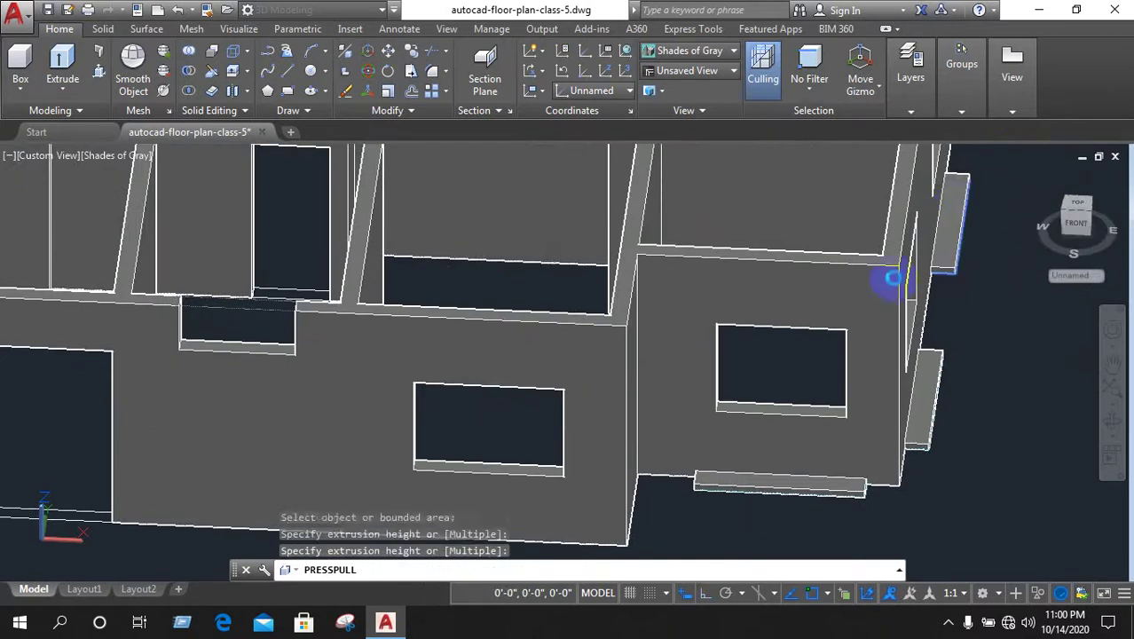
scroll(901, 289, down, 3)
scroll(898, 289, down, 3)
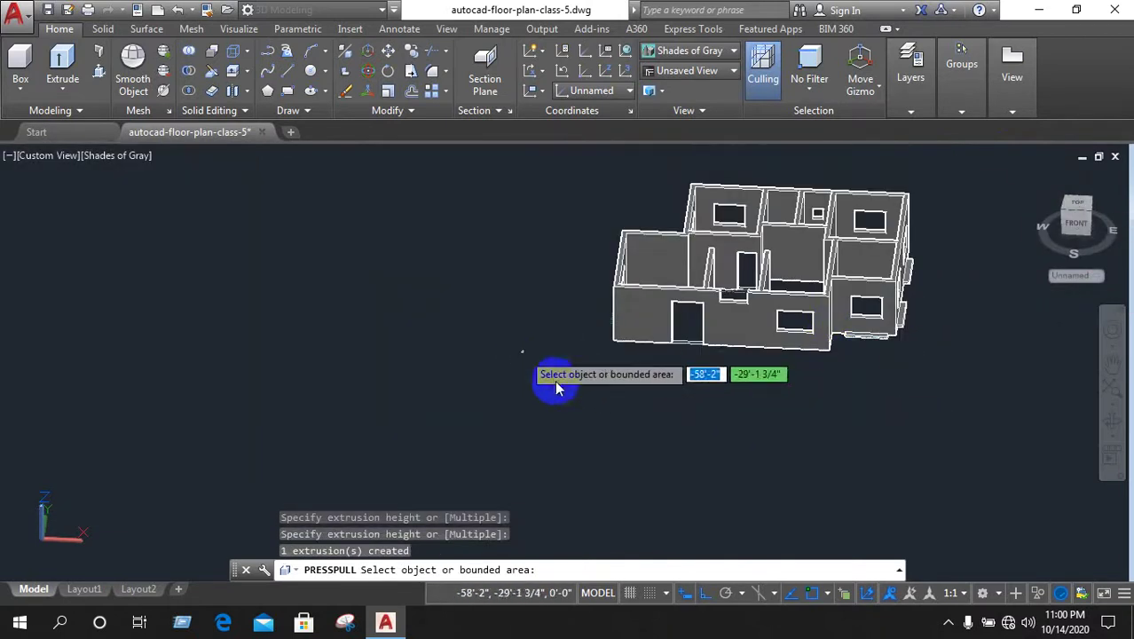
On the other side, add sill slabs under the window and the left wall window
mouse_move(539, 374)
shift+middle_down()
mouse_move(689, 404)
mouse_move(760, 385)
shift+middle_up()
mouse_move(608, 357)
shift+middle_down()
mouse_move(684, 443)
mouse_move(639, 360)
shift+middle_up()
scroll(639, 360, up, 5)
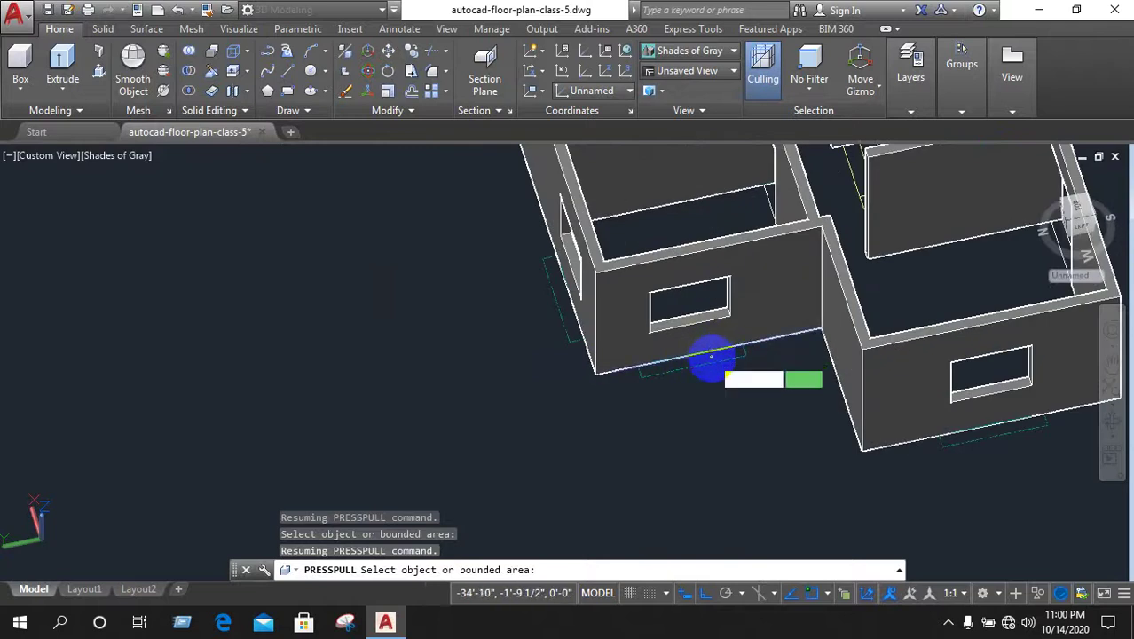
click(705, 329)
click(692, 330)
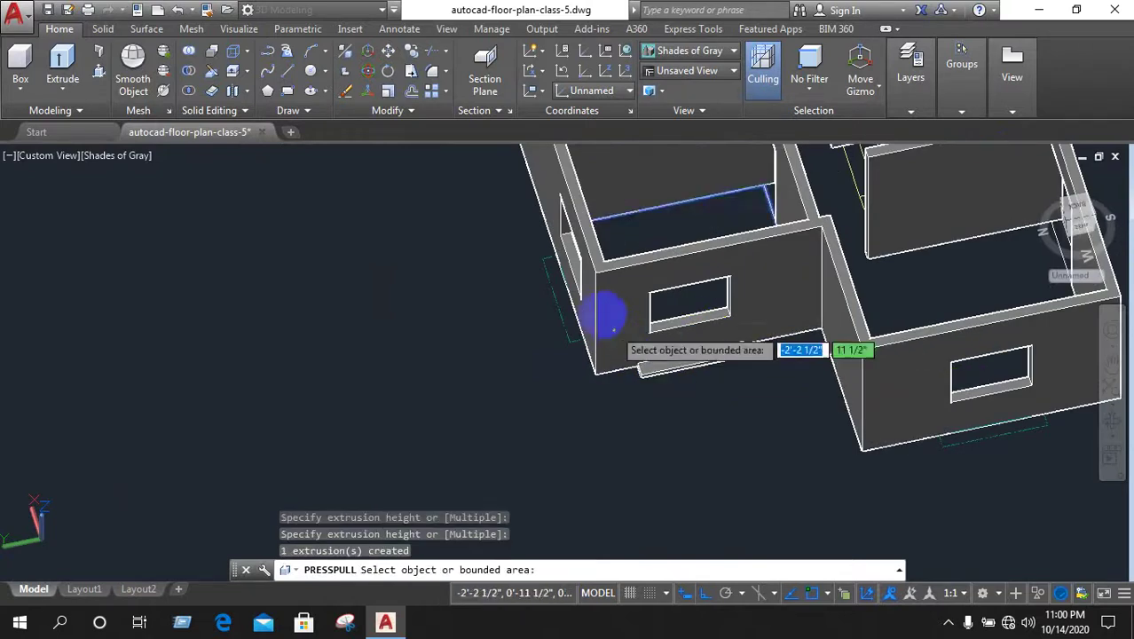
click(561, 306)
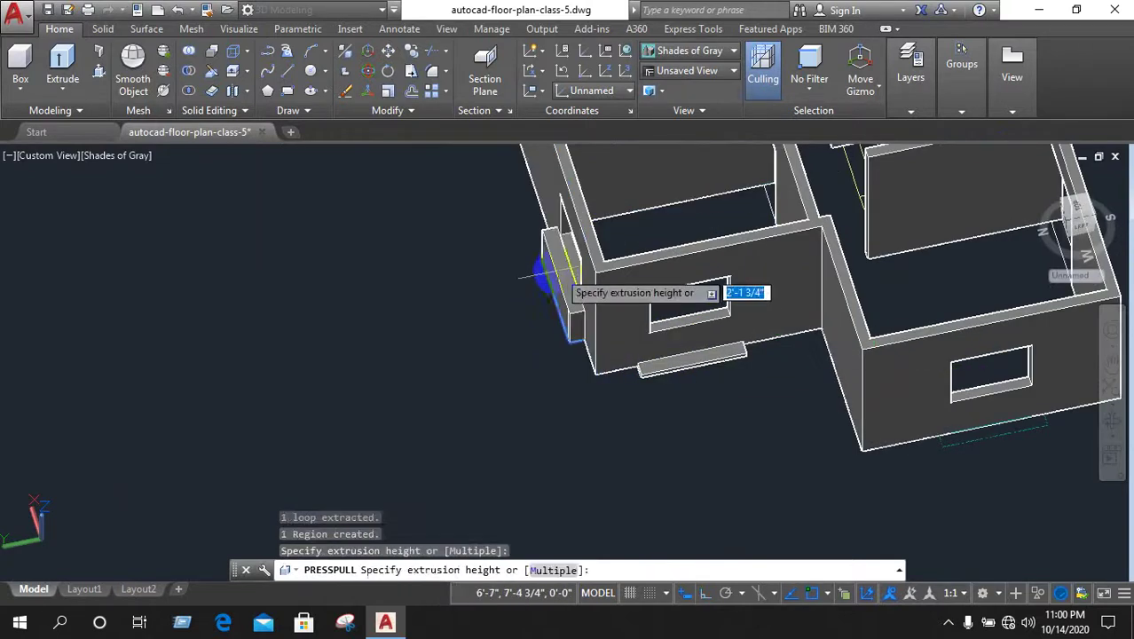
click(444, 319)
Add sill slabs under the right and far-right windows
mouse_move(453, 337)
middle_down()
mouse_move(488, 384)
mouse_move(607, 437)
mouse_move(898, 336)
middle_up()
scroll(883, 382, down, 5)
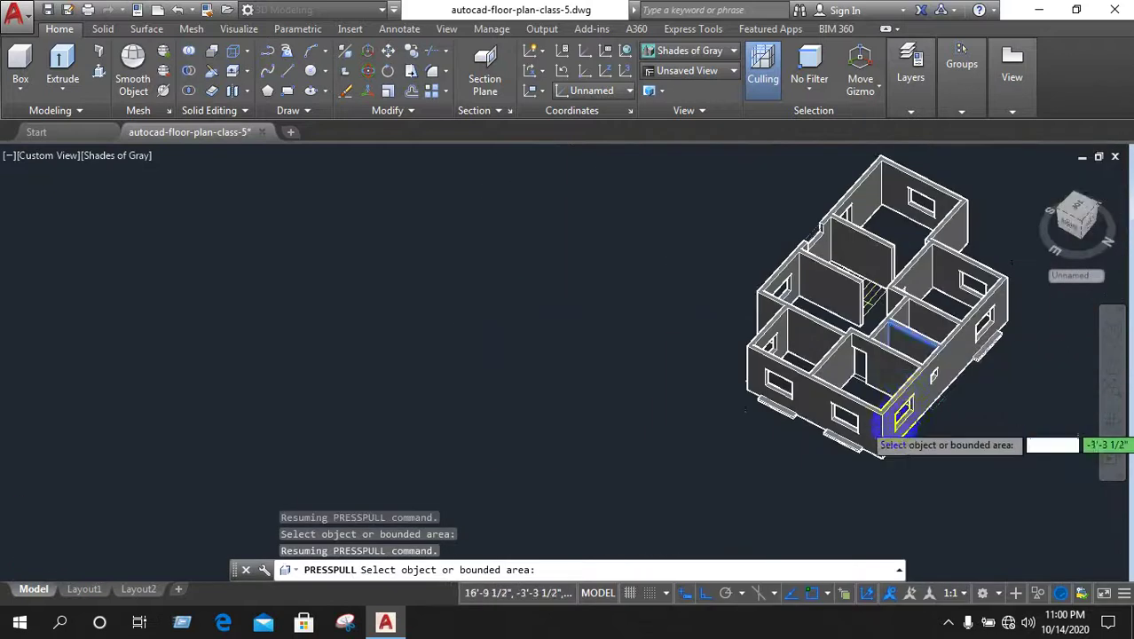
scroll(923, 480, up, 6)
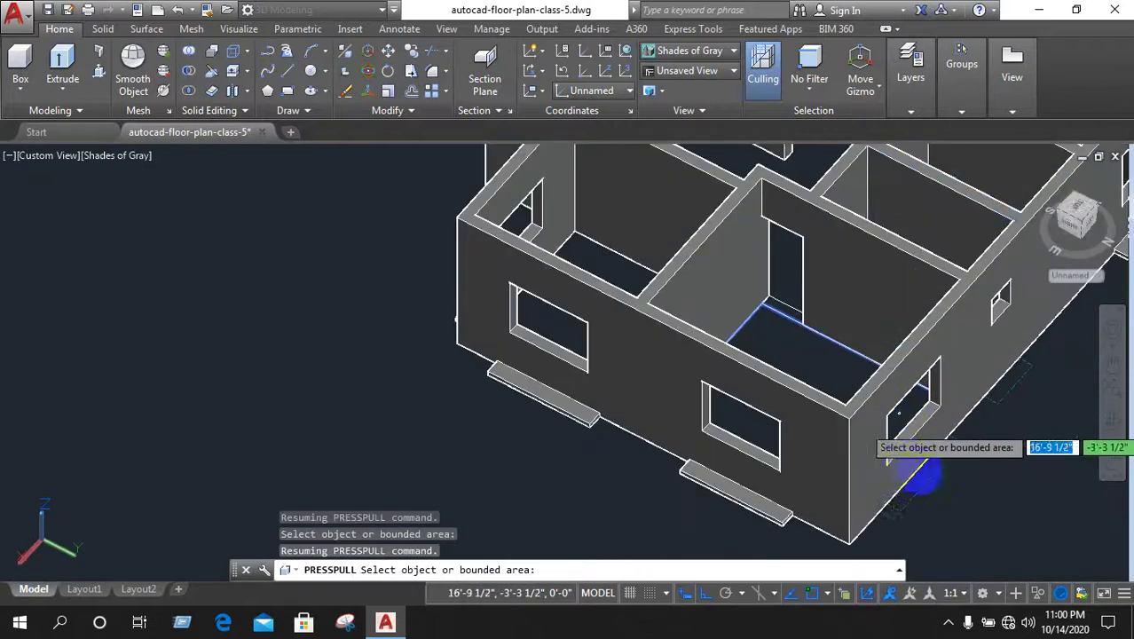
click(918, 470)
click(950, 462)
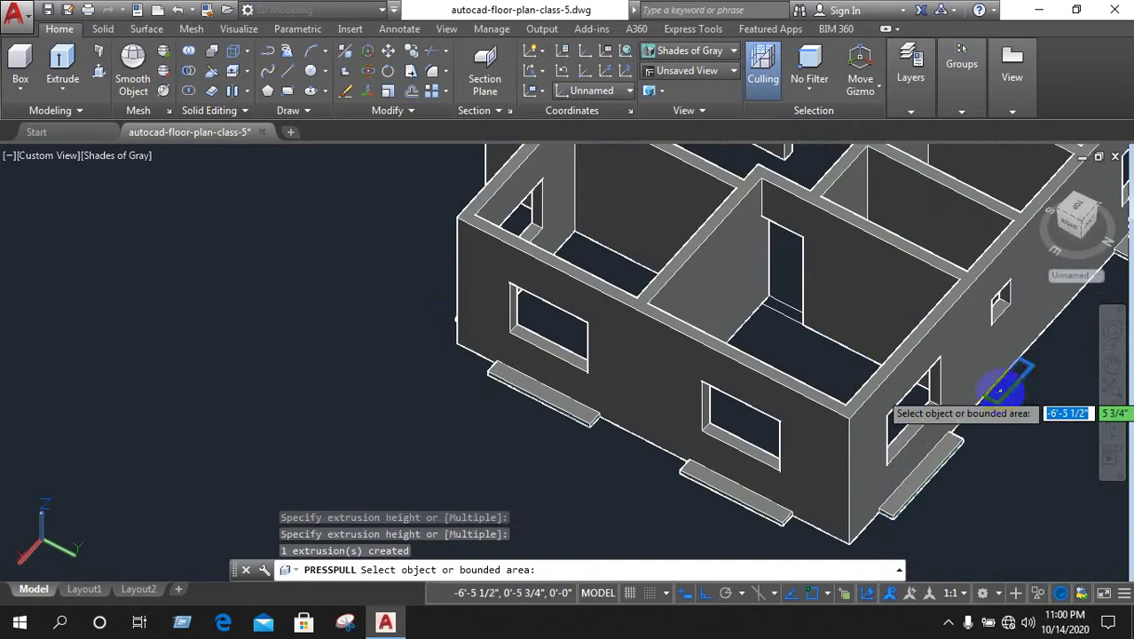
click(1001, 379)
click(998, 373)
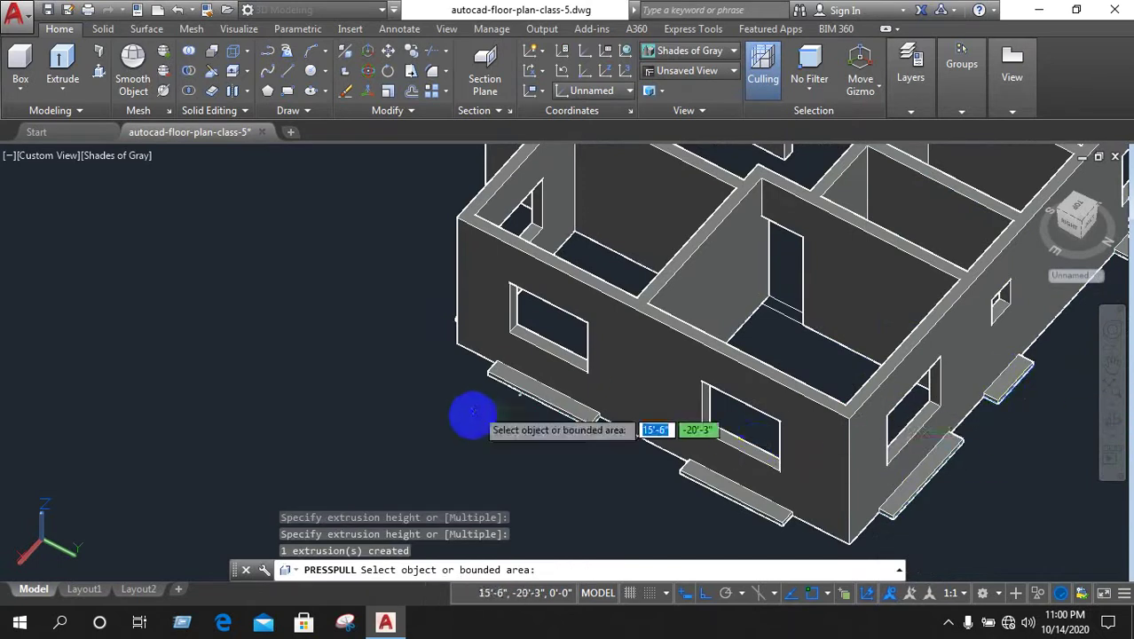
scroll(468, 415, down, 3)
mouse_move(458, 405)
shift+middle_down()
mouse_move(610, 455)
mouse_move(750, 413)
mouse_move(831, 345)
shift+middle_up()
scroll(808, 328, up, 4)
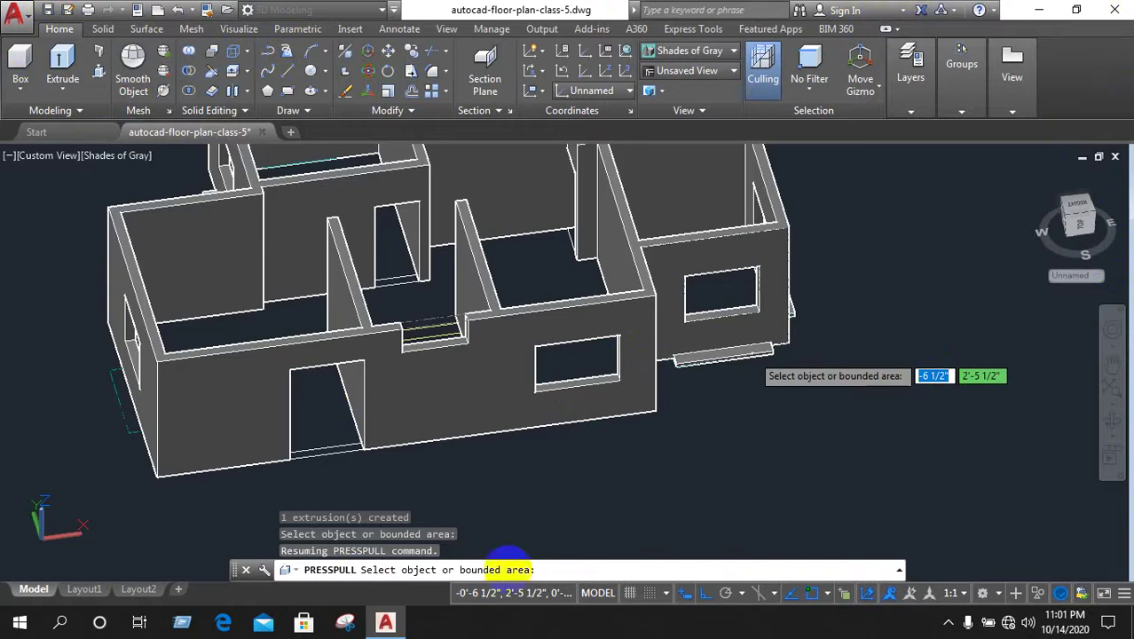
End the not-responding AutoCAD process in Task Manager, close it, and refresh the desktop
right_click(554, 627)
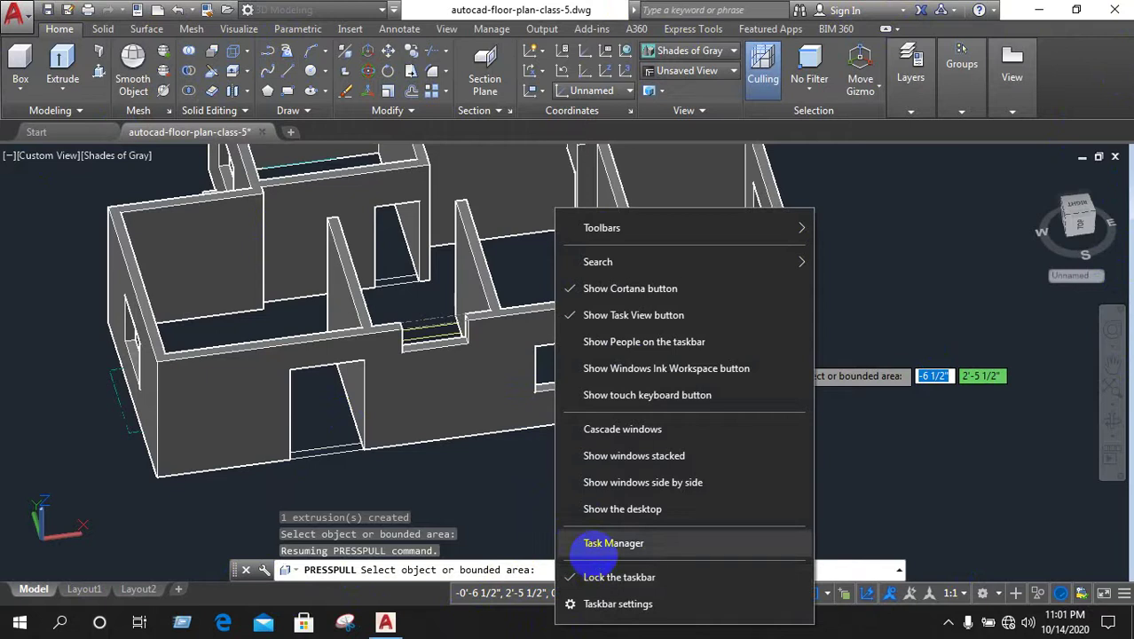
click(587, 540)
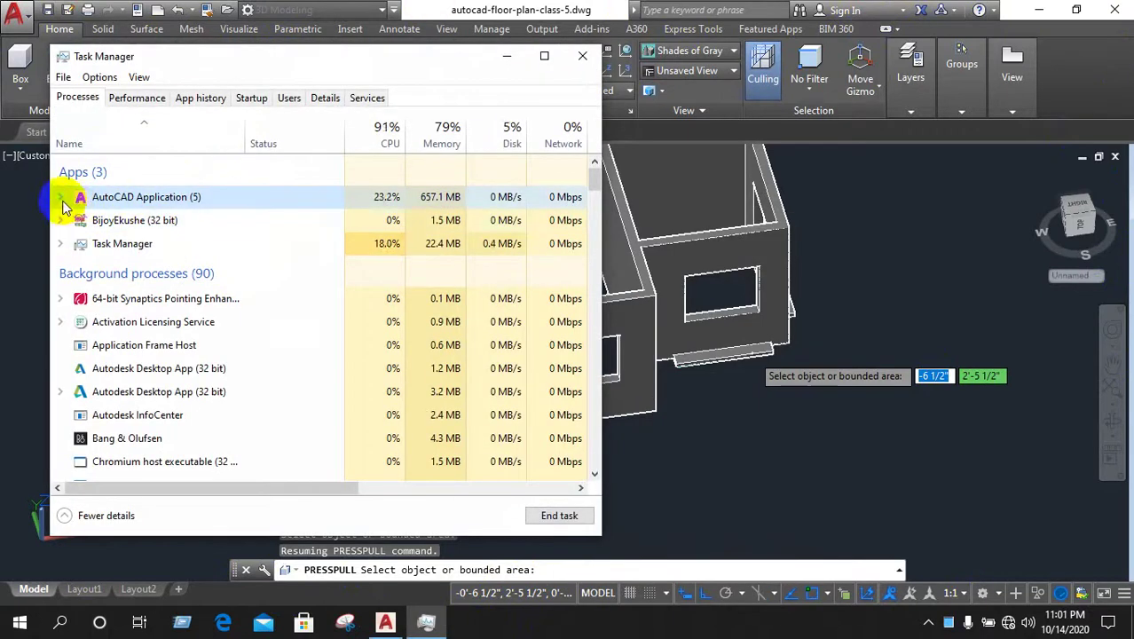
click(60, 199)
click(253, 292)
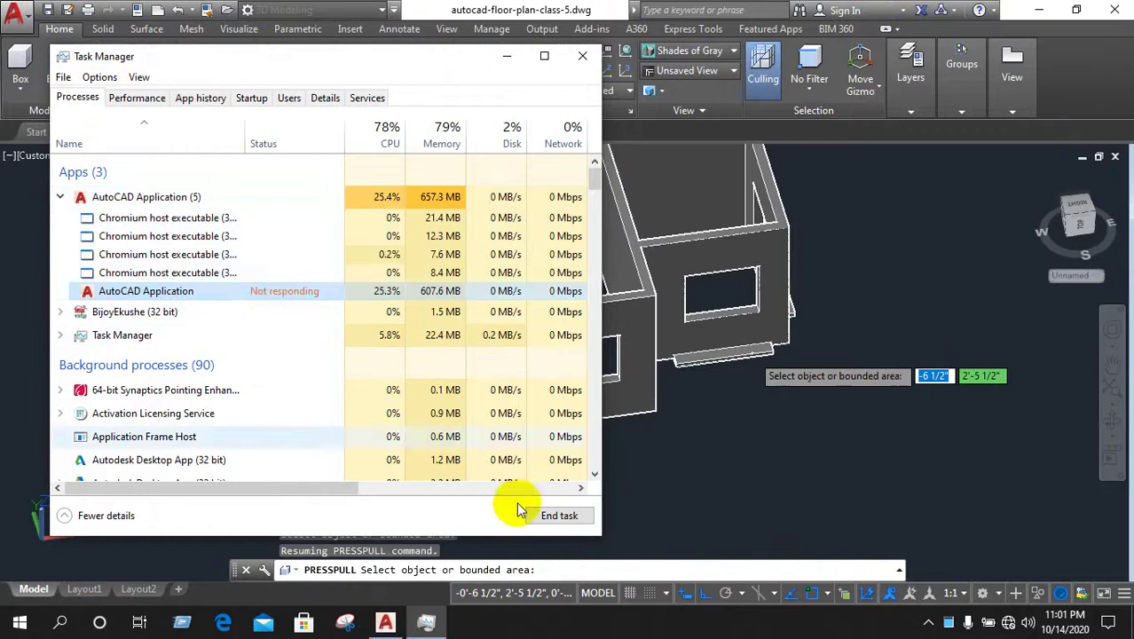
click(557, 515)
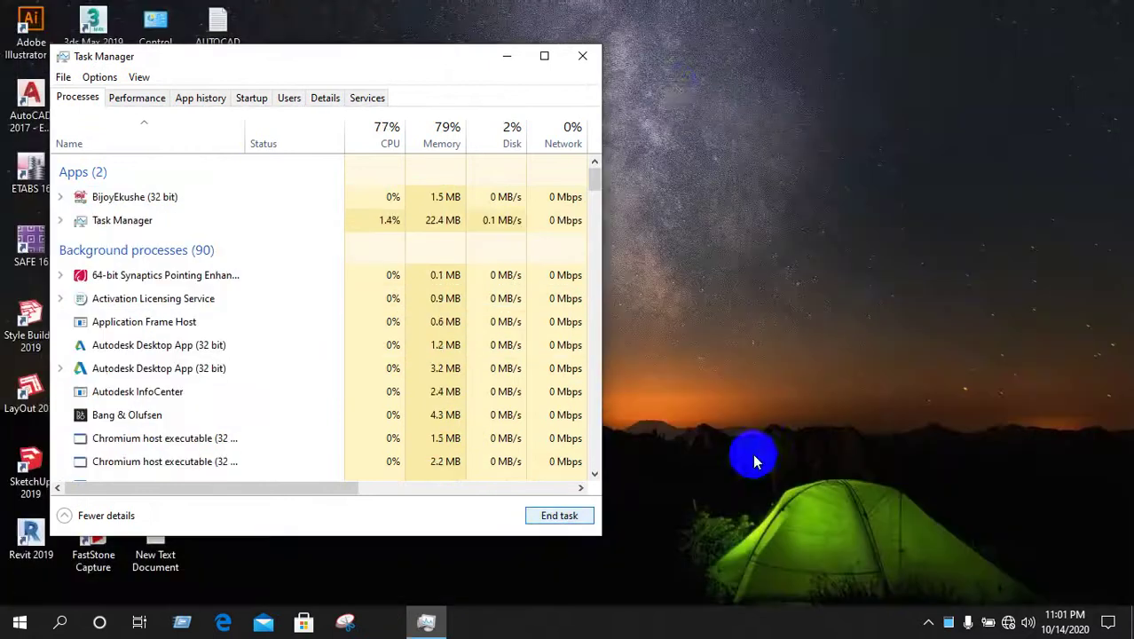
click(581, 59)
right_click(453, 232)
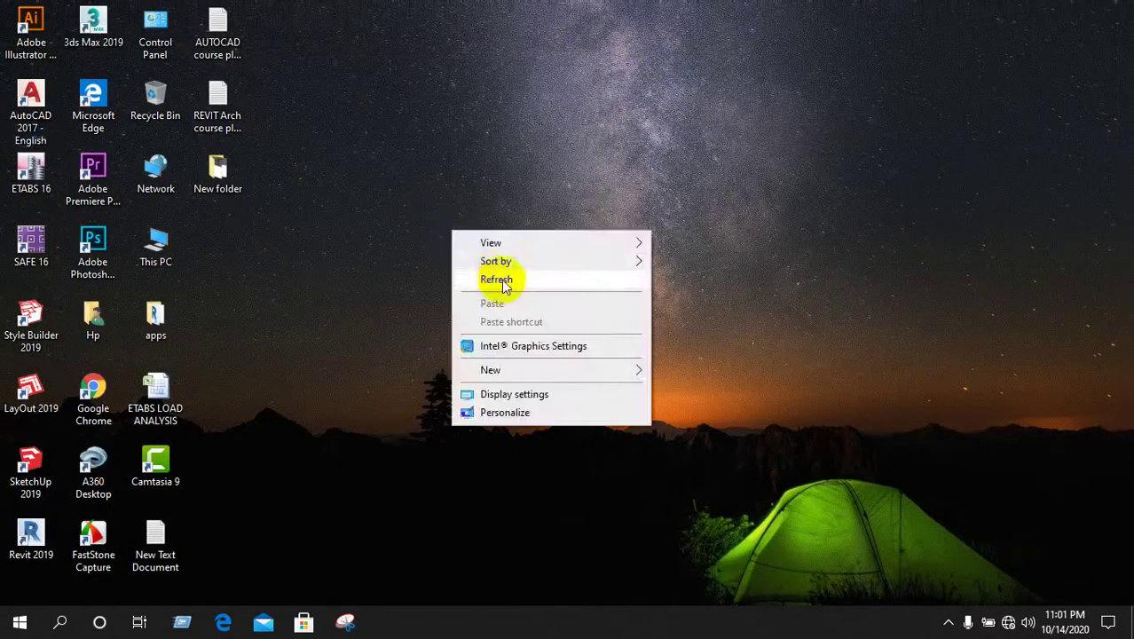
click(498, 280)
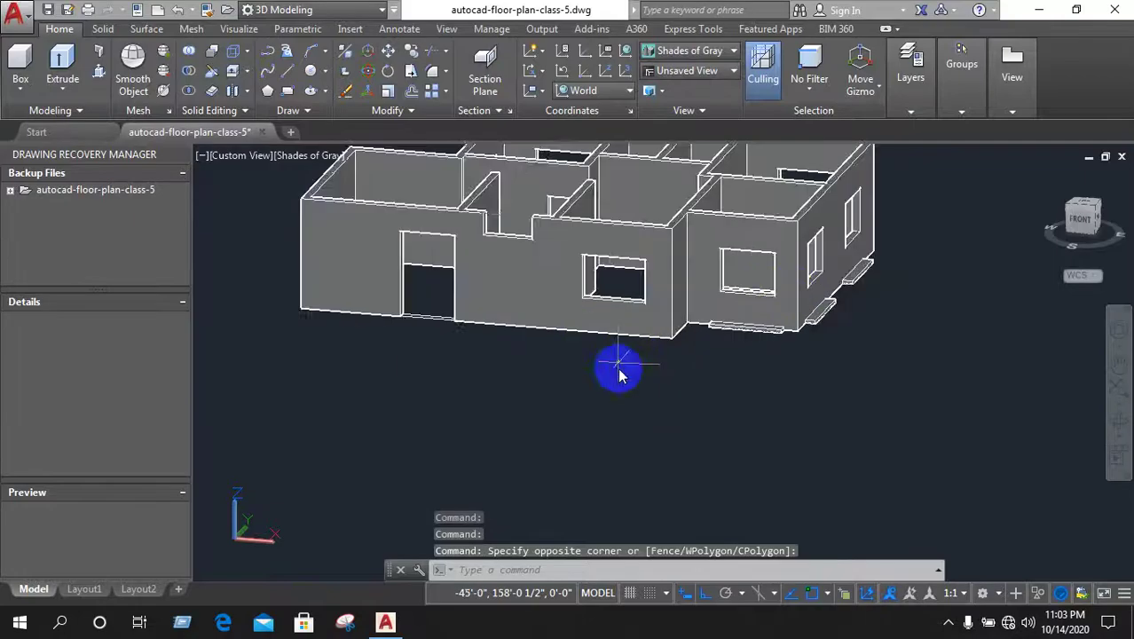
Select the sill slabs under the first three windows
scroll(615, 370, up, 3)
scroll(452, 365, down, 5)
scroll(477, 380, down, 3)
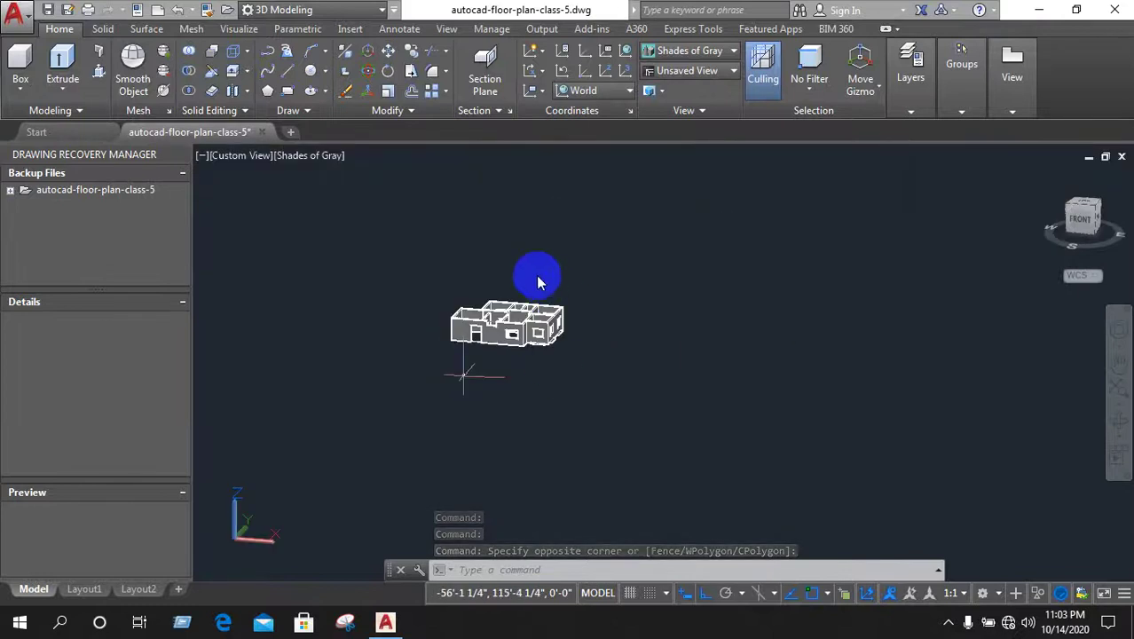
scroll(536, 275, up, 4)
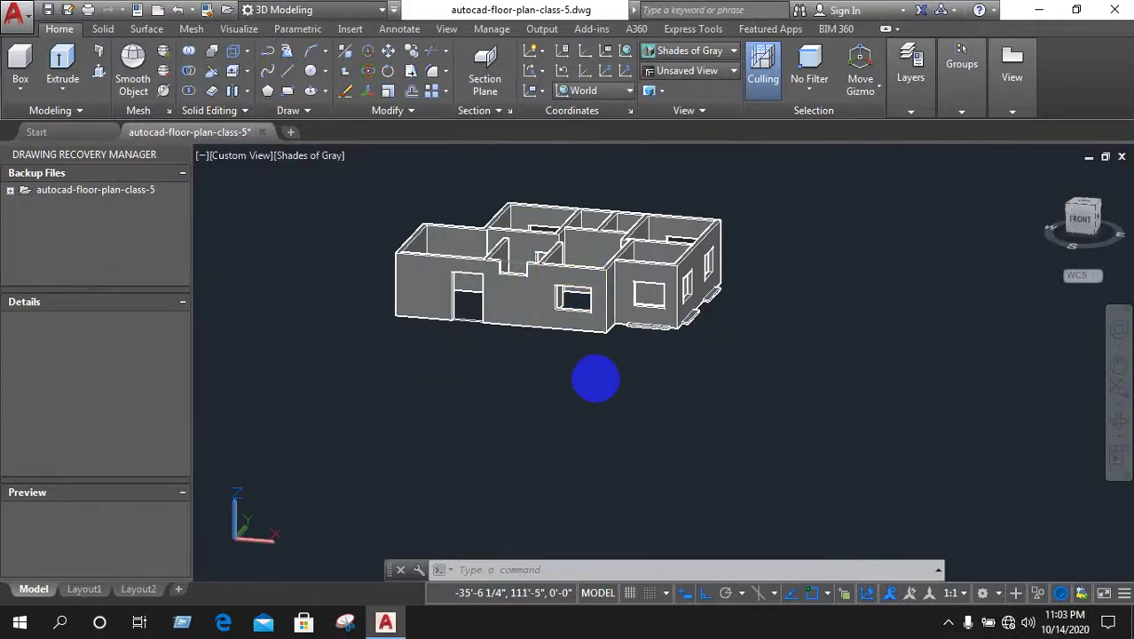
scroll(628, 286, down, 2)
mouse_move(723, 253)
shift+middle_down()
mouse_move(633, 407)
mouse_move(612, 372)
shift+middle_up()
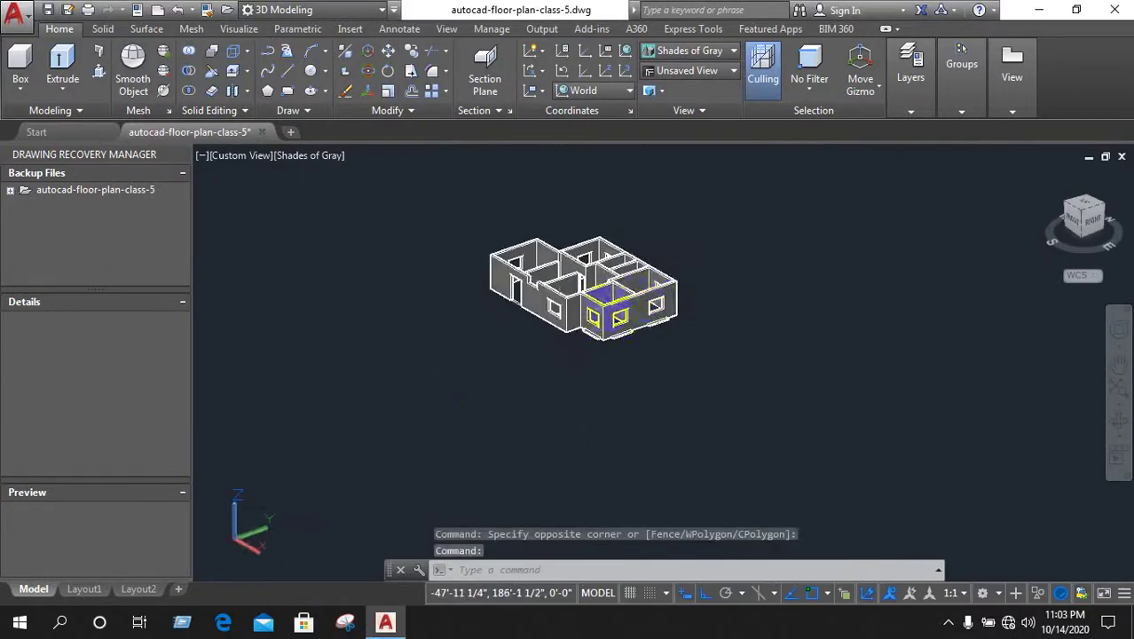
scroll(600, 319, up, 4)
scroll(540, 356, down, 3)
scroll(543, 407, up, 3)
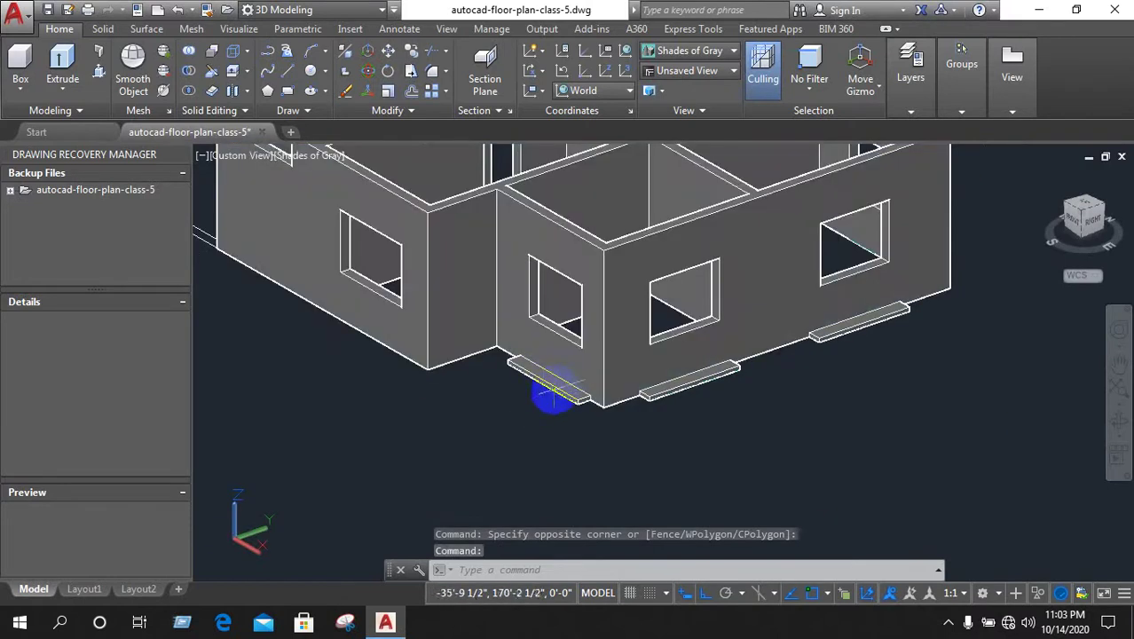
click(553, 388)
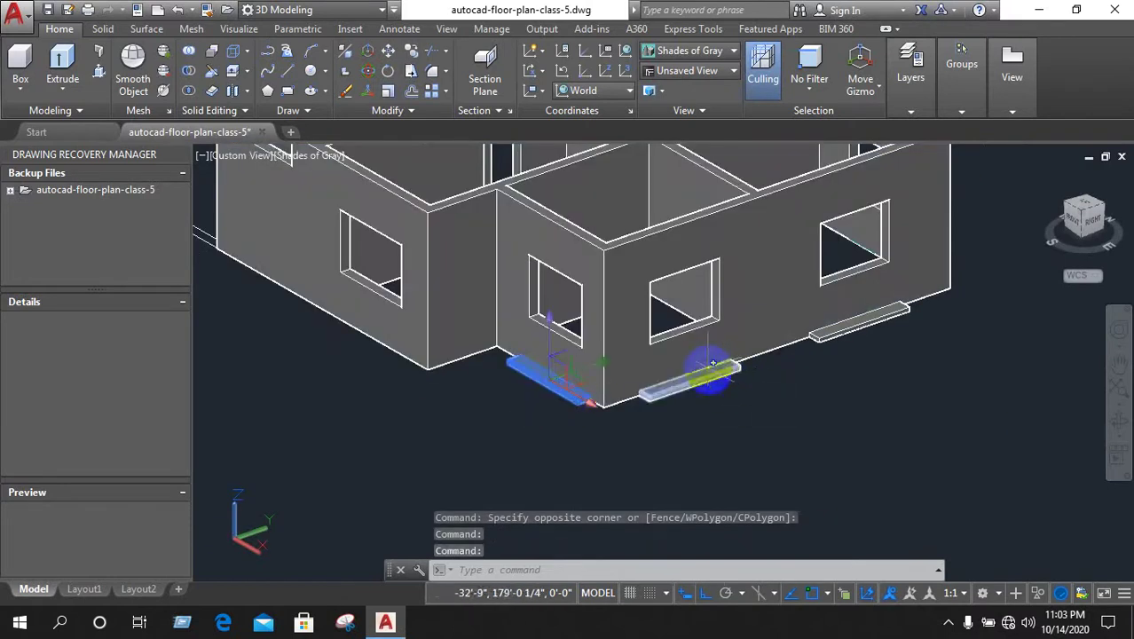
click(715, 367)
click(841, 327)
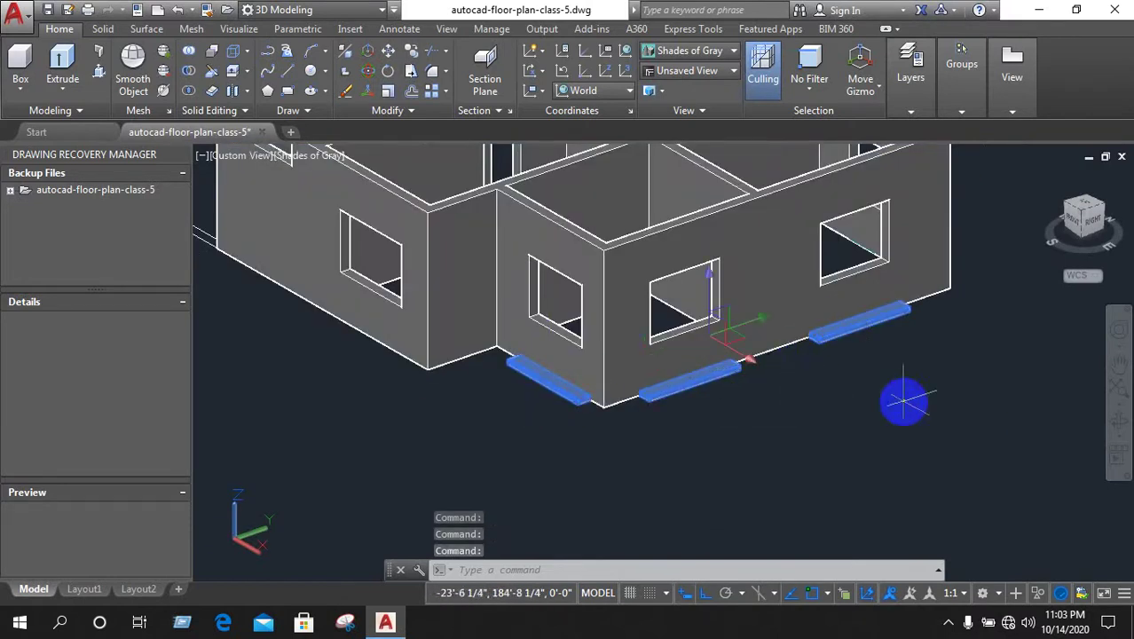
Orbit around the house to view its front, front-right corner and right side
shift+middle_drag(918, 391, 666, 380)
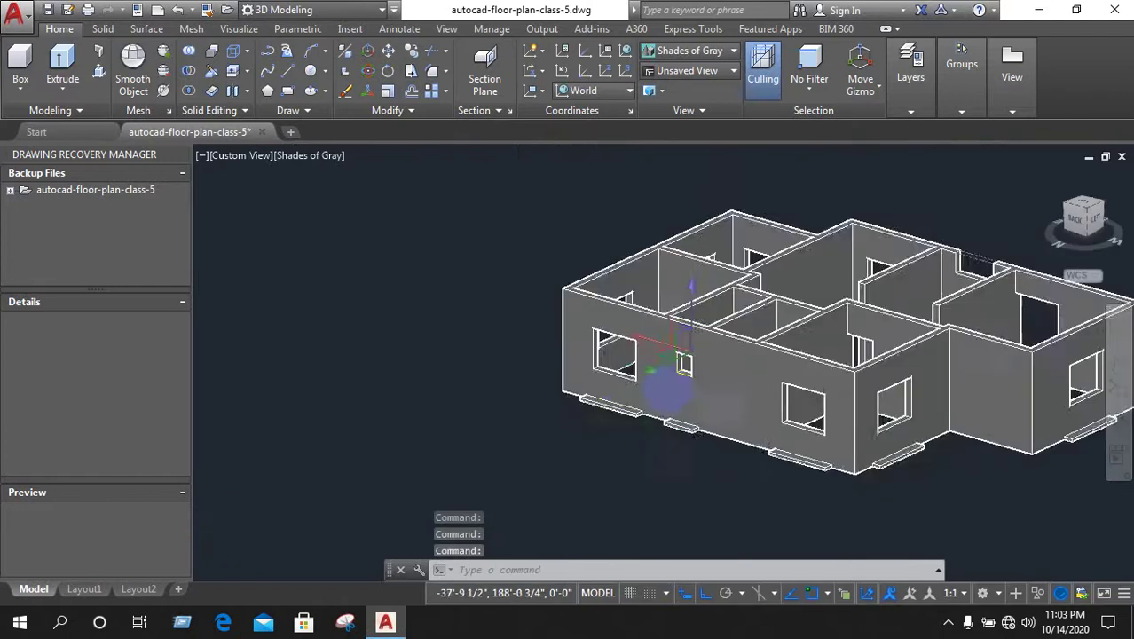
scroll(639, 404, down, 2)
scroll(645, 391, up, 2)
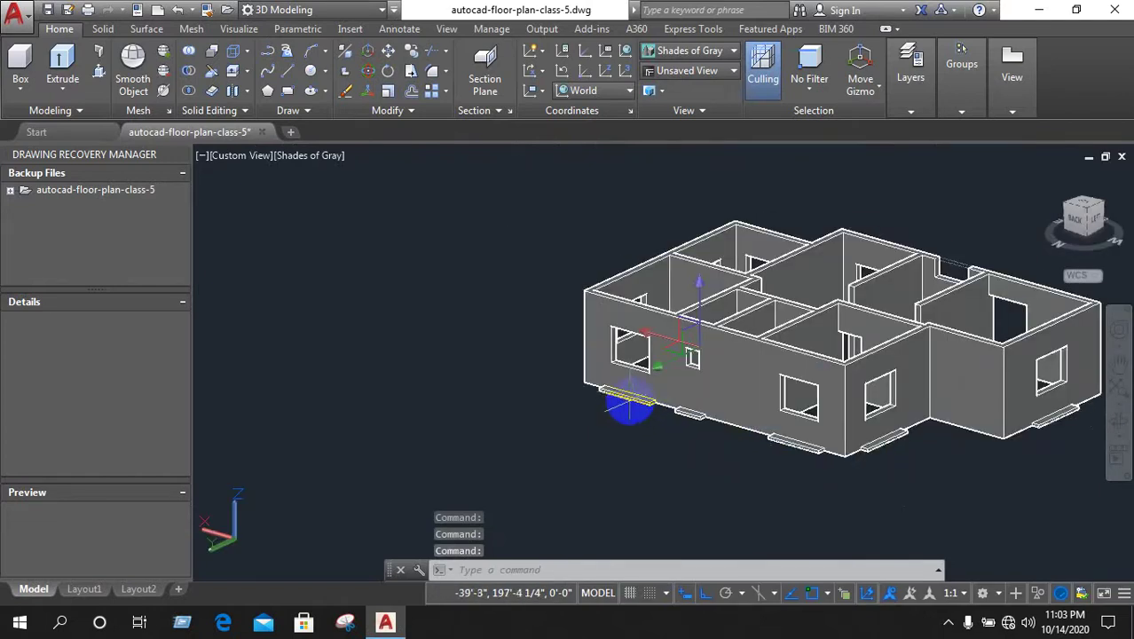
scroll(642, 391, up, 3)
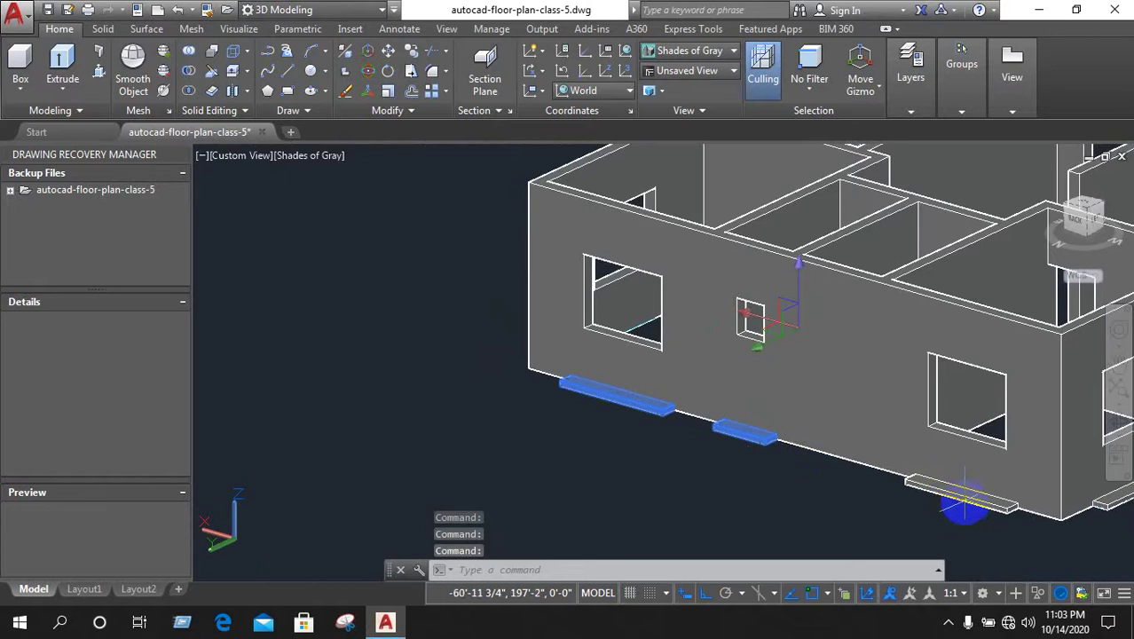
scroll(568, 514, down, 4)
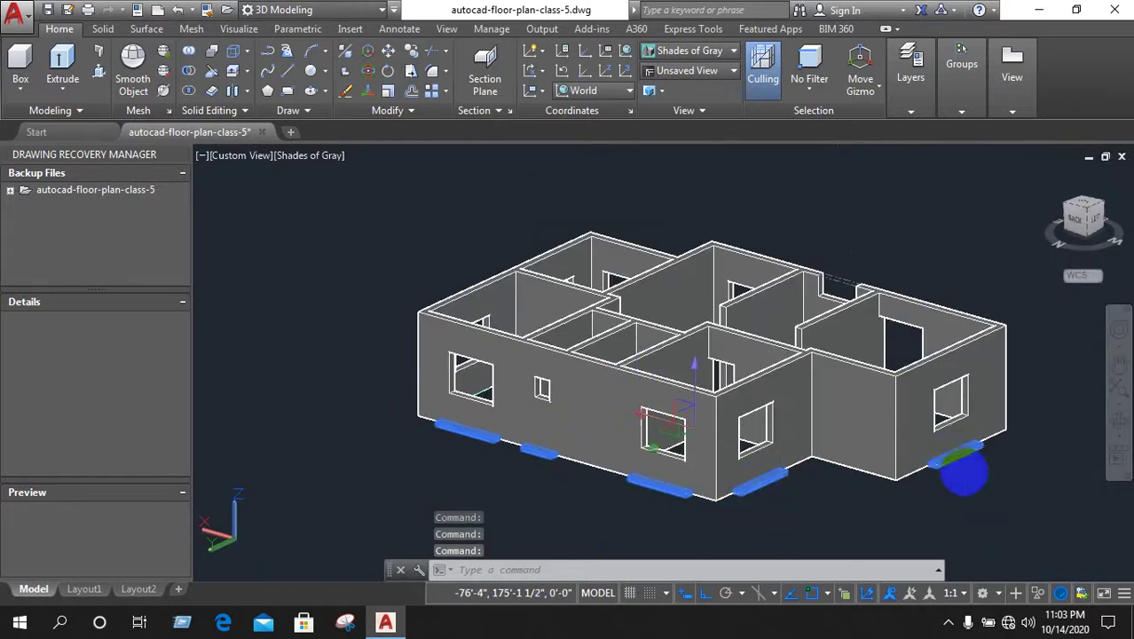
shift+middle_drag(1002, 457, 754, 451)
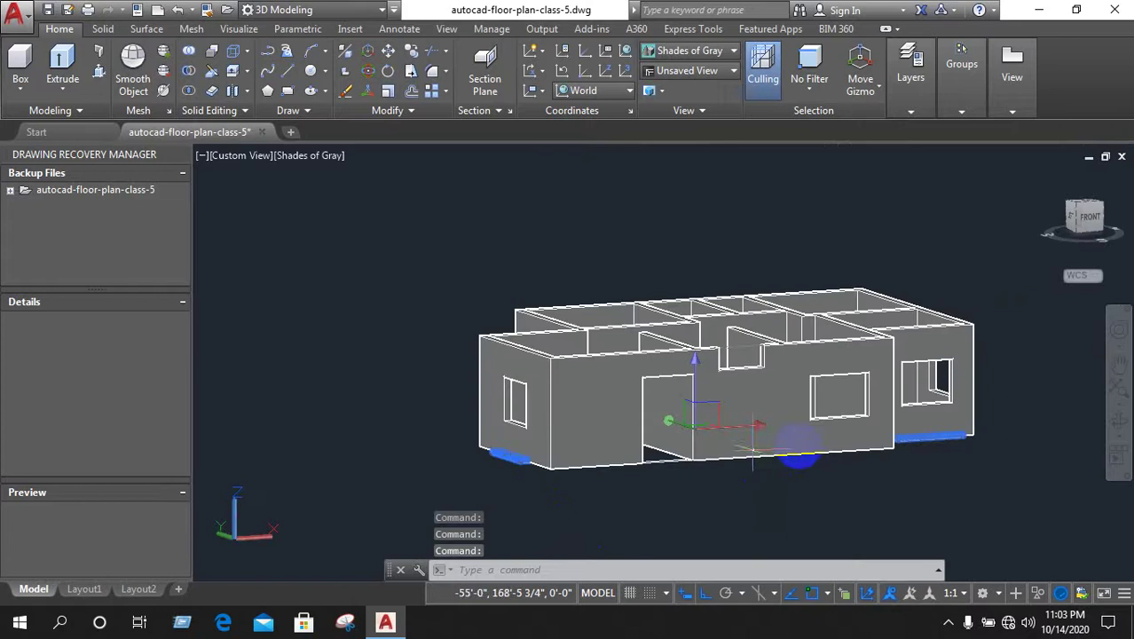
shift+middle_drag(969, 456, 713, 508)
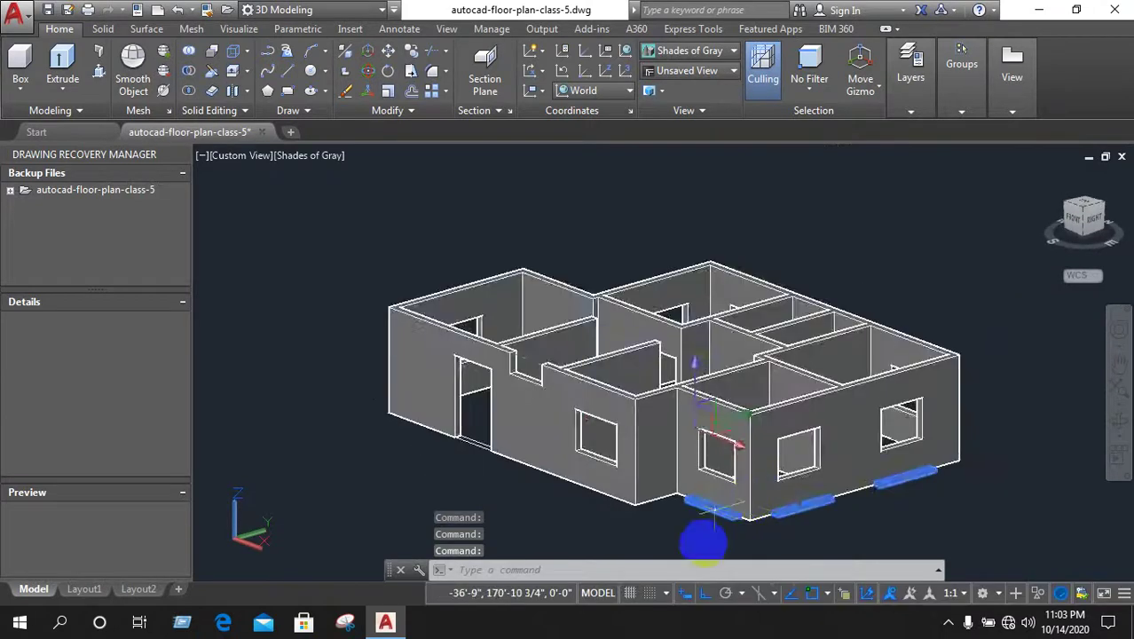
scroll(714, 524, up, 3)
scroll(670, 385, up, 3)
scroll(627, 306, down, 2)
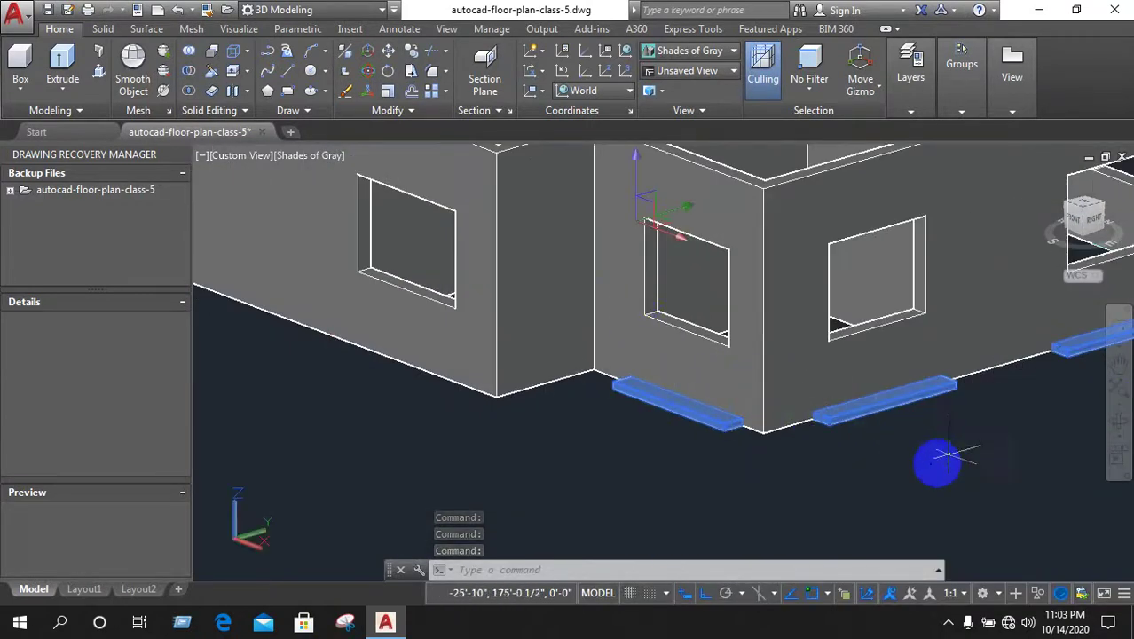
shift+middle_drag(937, 458, 872, 477)
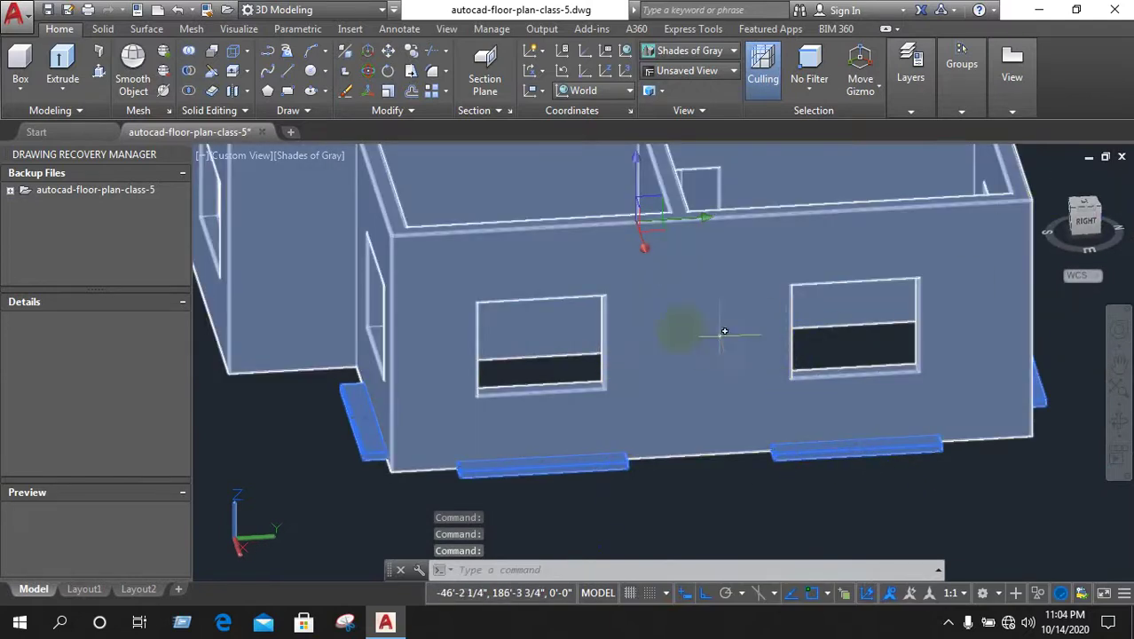
Orbit to the back of the house and move the selected sill slabs up 7' along Z
scroll(625, 367, down, 2)
shift+middle_drag(658, 507, 828, 461)
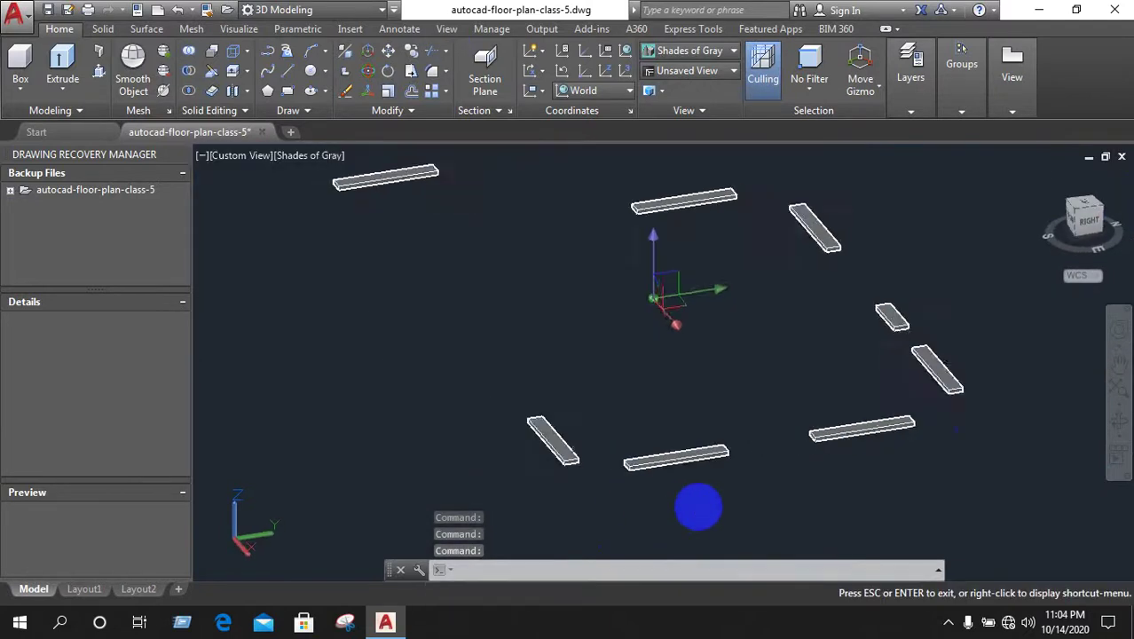
mouse_move(950, 479)
shift+middle_down()
mouse_move(515, 435)
mouse_move(582, 466)
shift+middle_up()
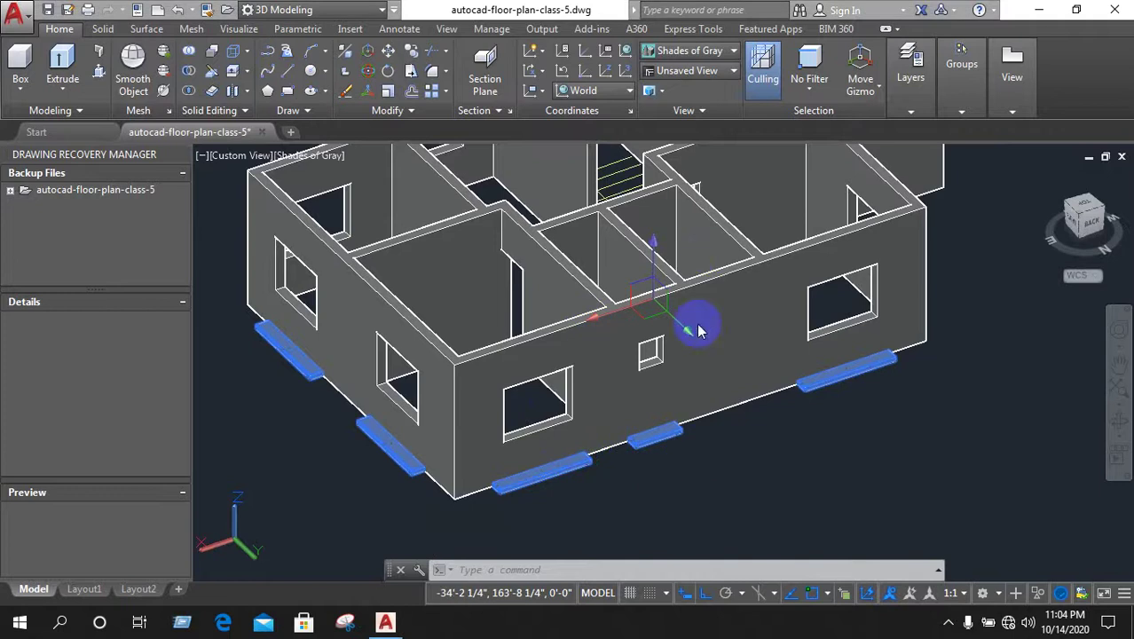
scroll(698, 330, down, 2)
scroll(484, 225, up, 1)
scroll(455, 277, down, 3)
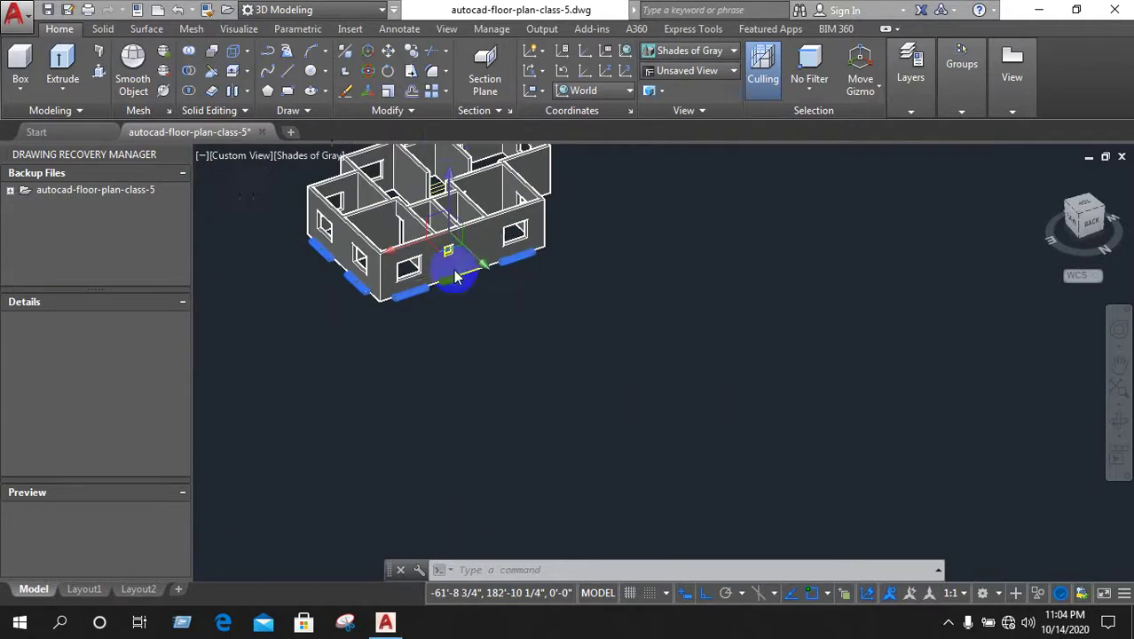
scroll(450, 143, up, 2)
scroll(466, 232, down, 3)
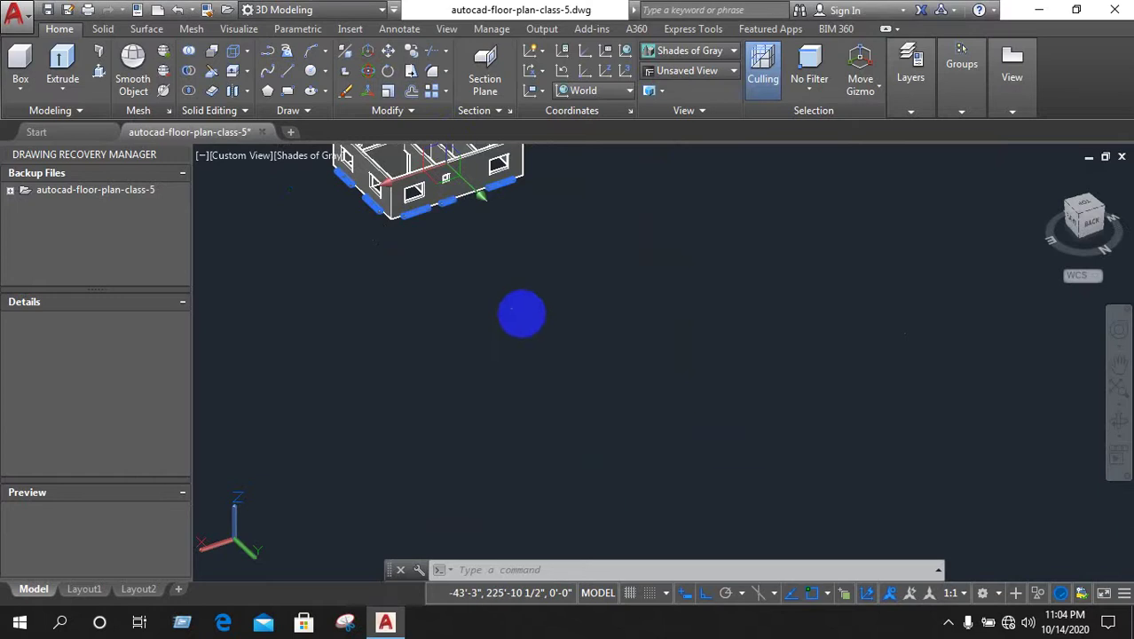
scroll(484, 264, down, 2)
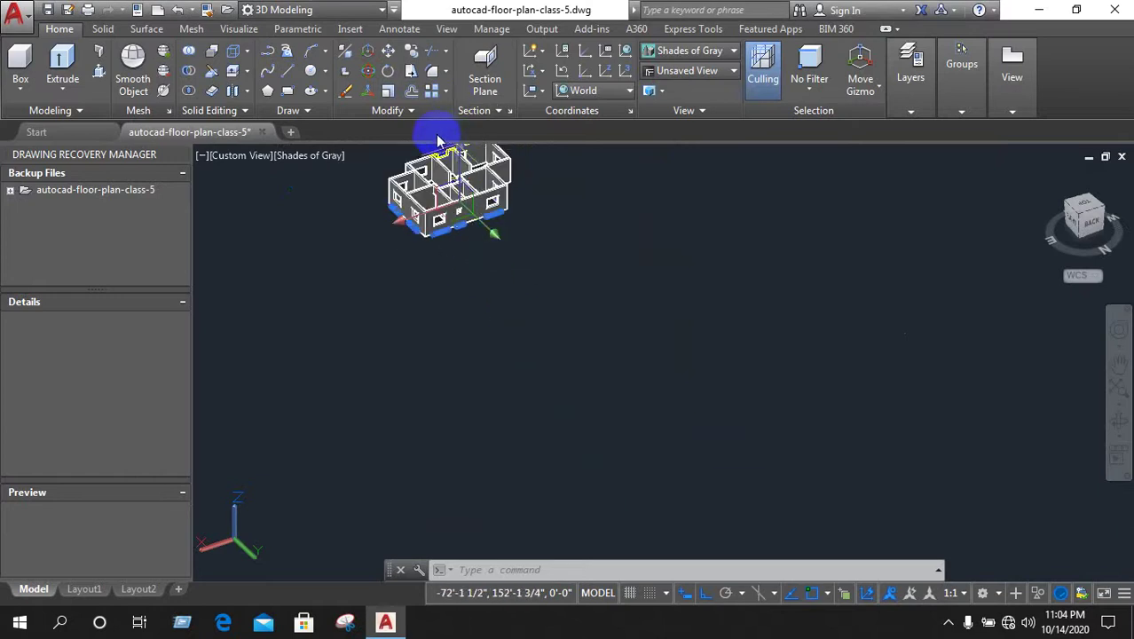
scroll(461, 232, down, 2)
scroll(455, 223, down, 1)
scroll(448, 302, up, 3)
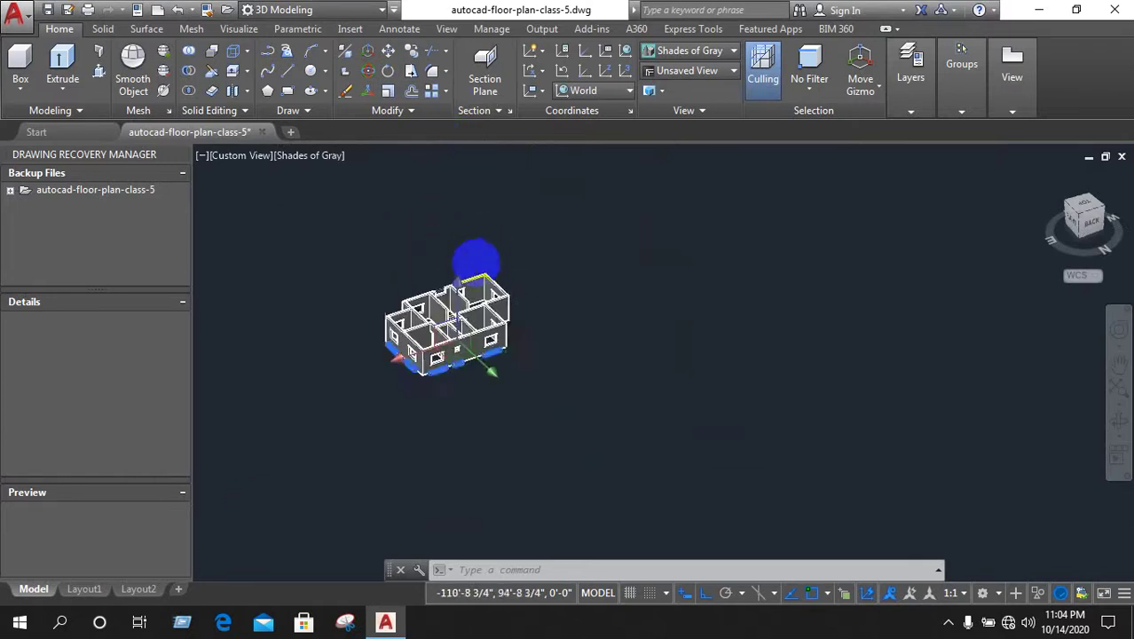
scroll(457, 369, up, 3)
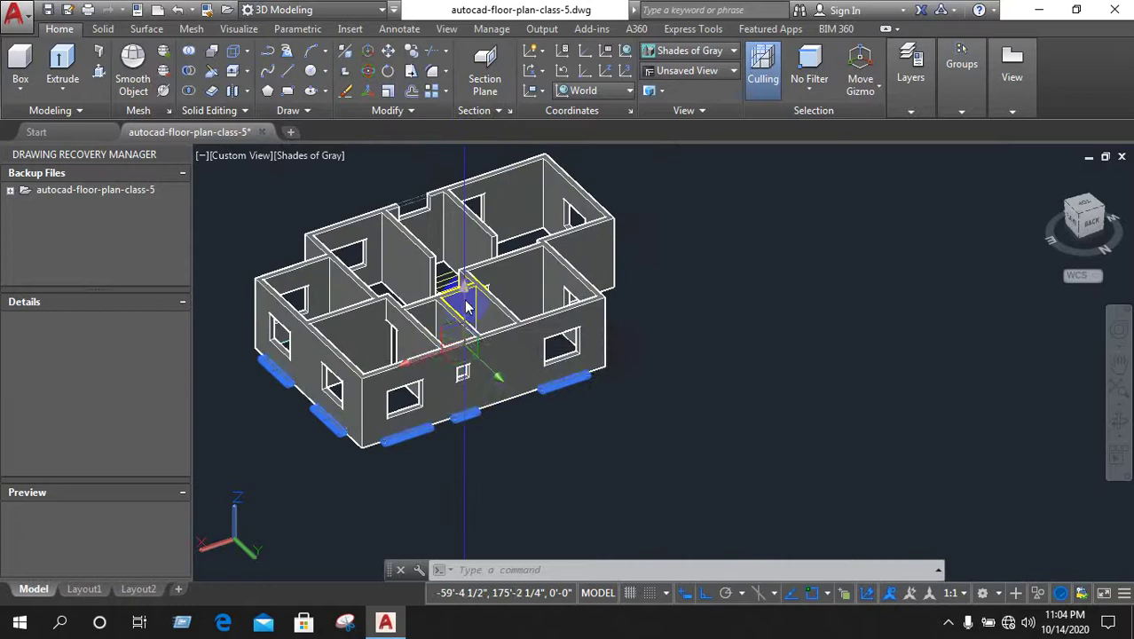
click(463, 286)
text(7')
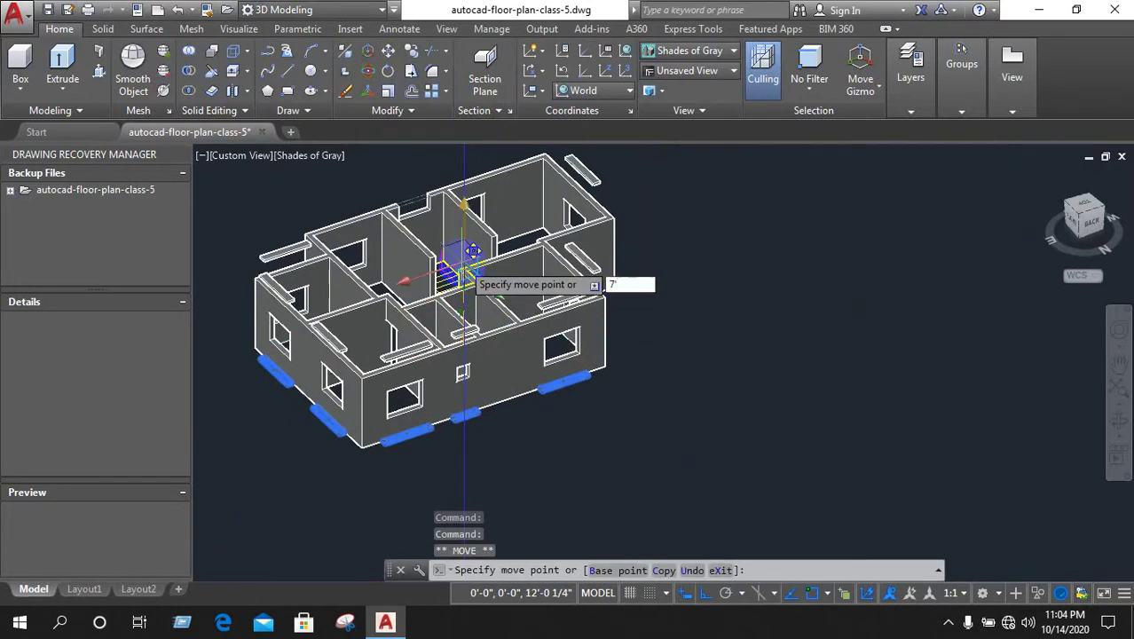
key(Return)
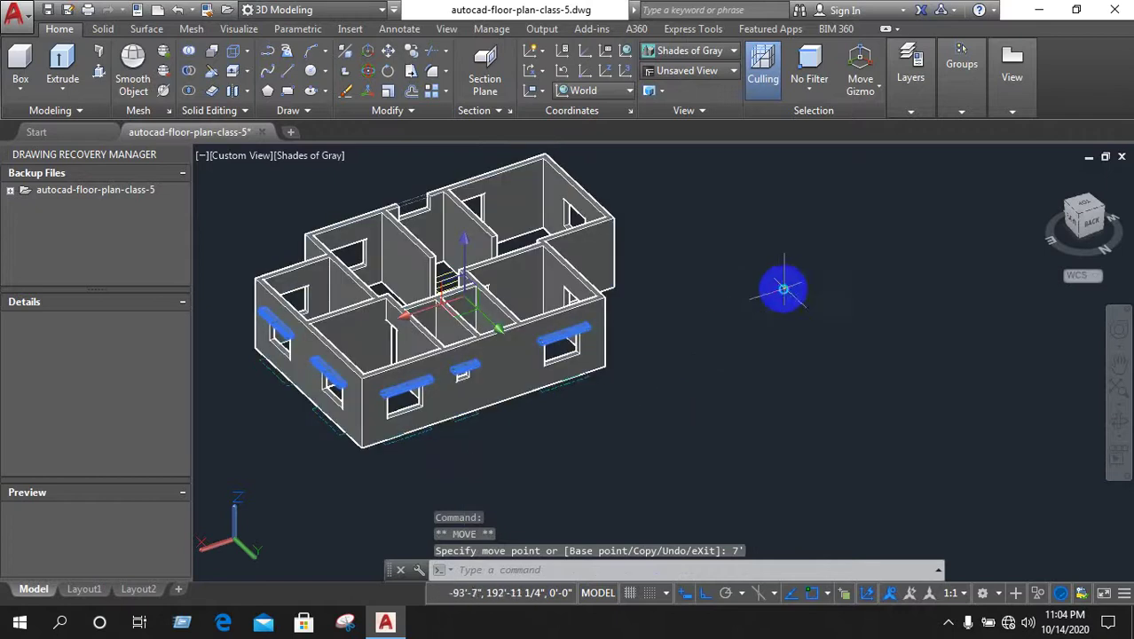
Clear the selection after the move
right_click(781, 309)
click(746, 290)
click(728, 340)
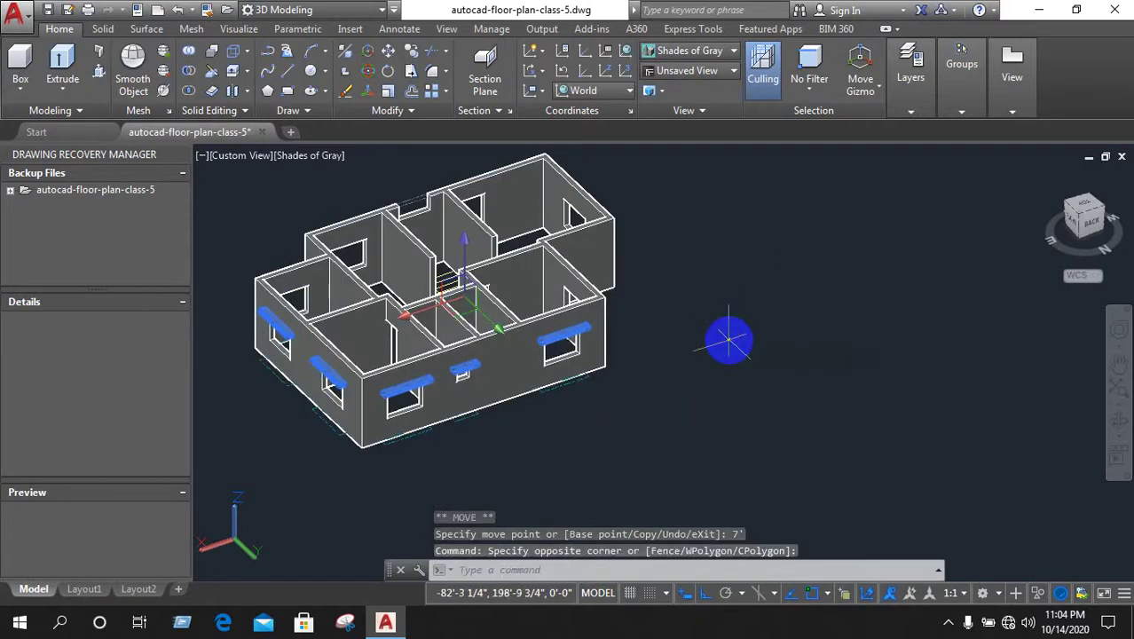
key(Escape)
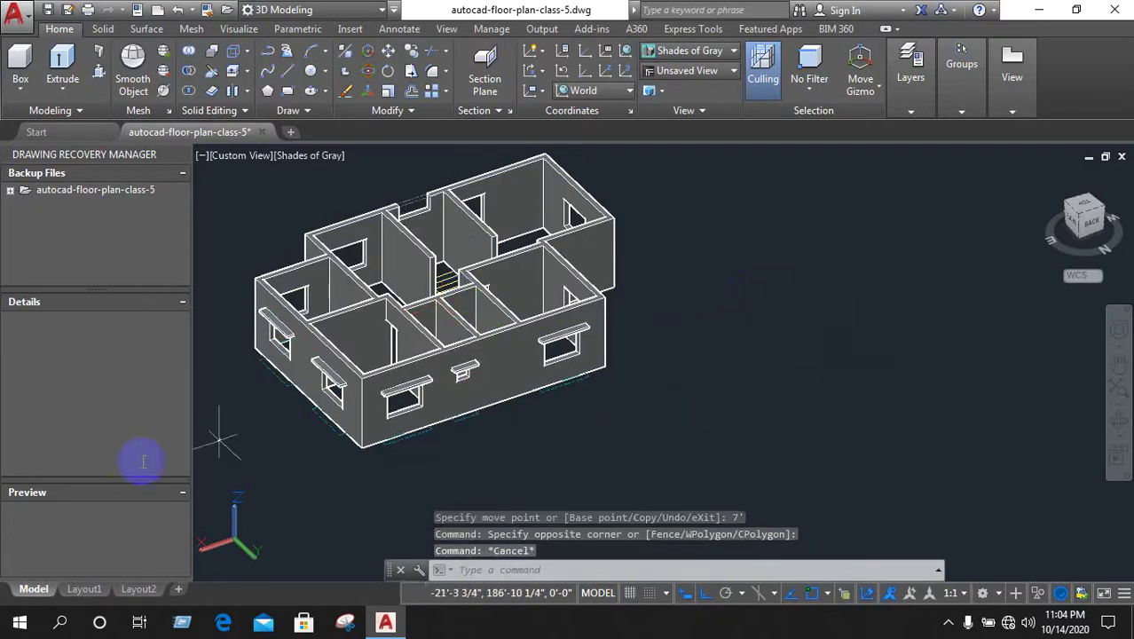
Start copying the selected slab from a base point, then abandon that copy
mouse_move(273, 471)
middle_down()
mouse_move(424, 474)
mouse_move(544, 448)
mouse_move(532, 451)
mouse_move(682, 502)
mouse_move(868, 429)
mouse_move(864, 453)
mouse_move(823, 459)
mouse_move(690, 417)
middle_up()
scroll(691, 419, up, 5)
mouse_move(792, 380)
shift+middle_down()
mouse_move(709, 412)
mouse_move(792, 401)
shift+middle_up()
scroll(793, 401, up, 2)
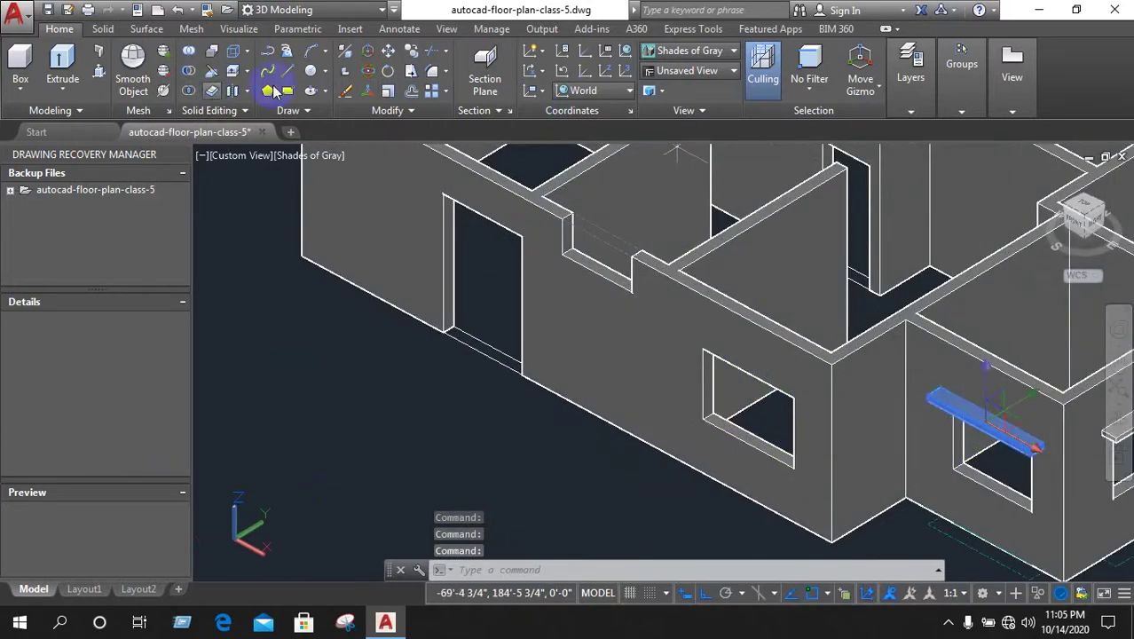
click(412, 50)
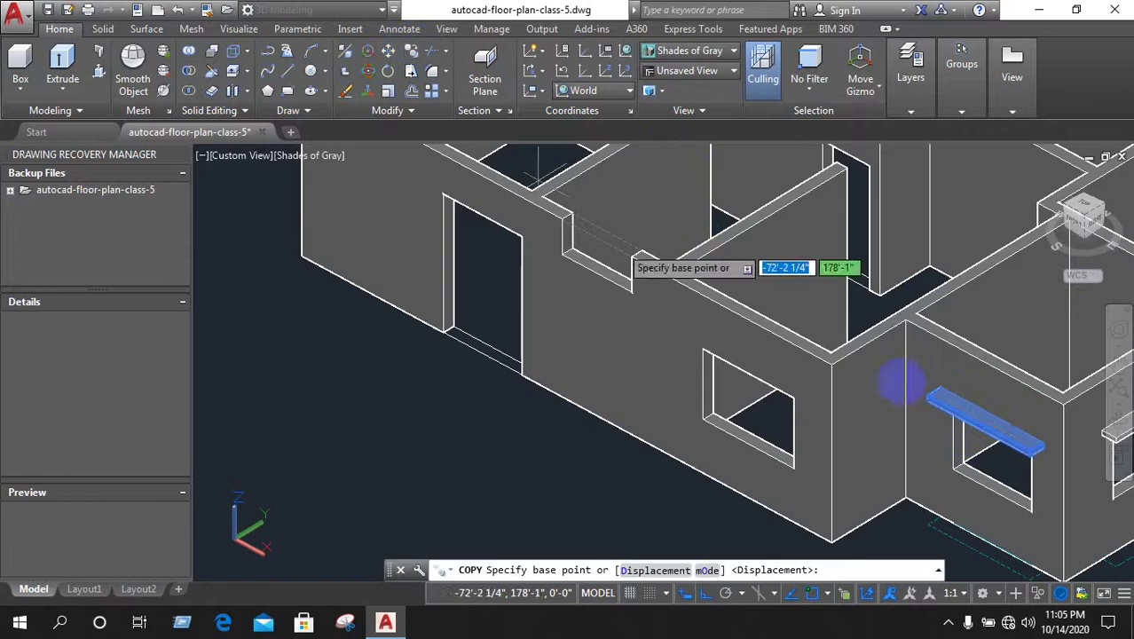
scroll(931, 395, up, 3)
scroll(914, 380, down, 2)
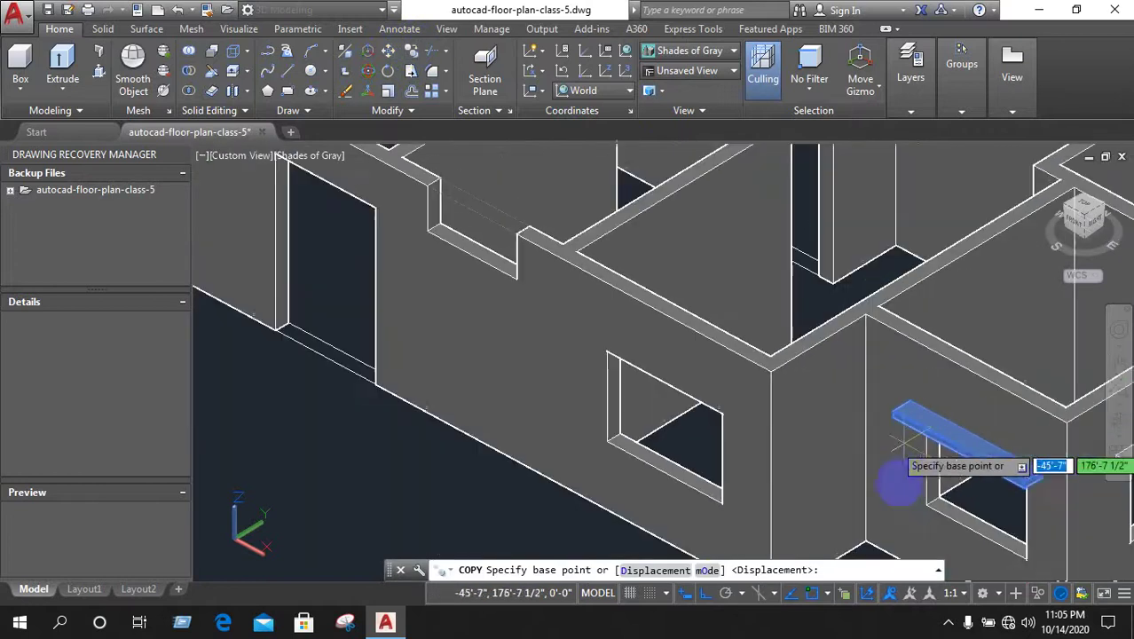
click(925, 507)
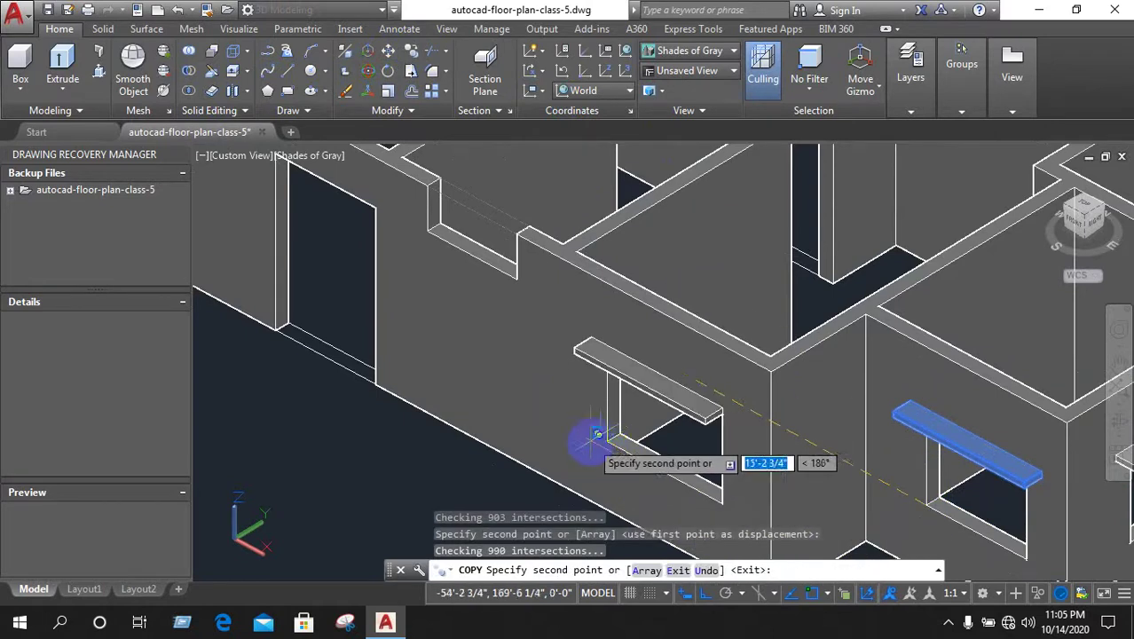
scroll(594, 439, down, 4)
right_click(383, 397)
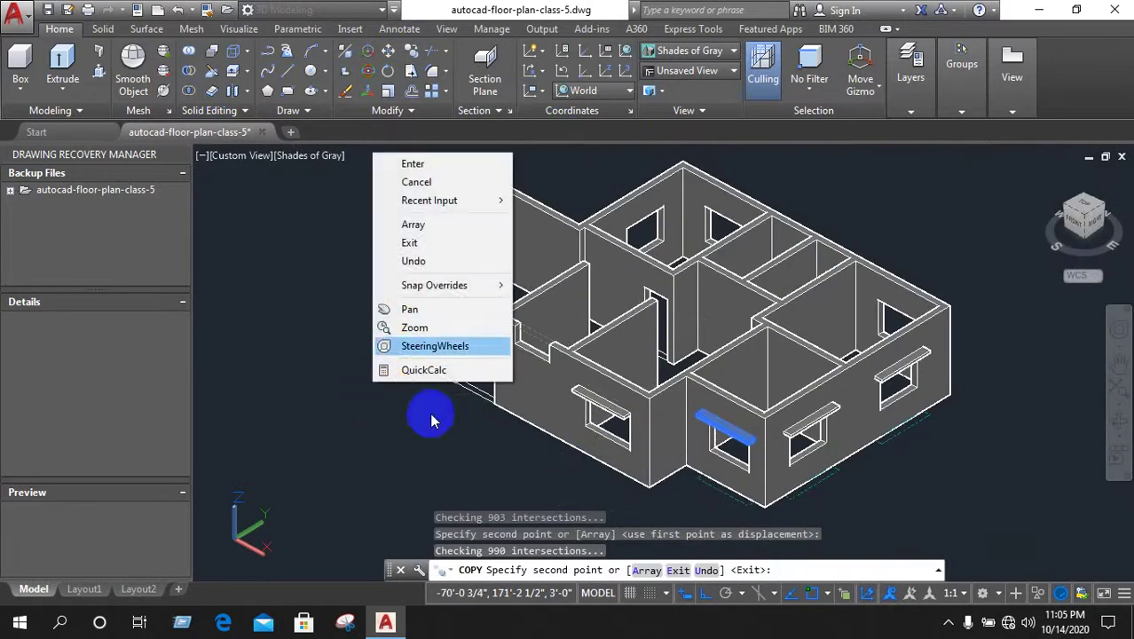
click(419, 182)
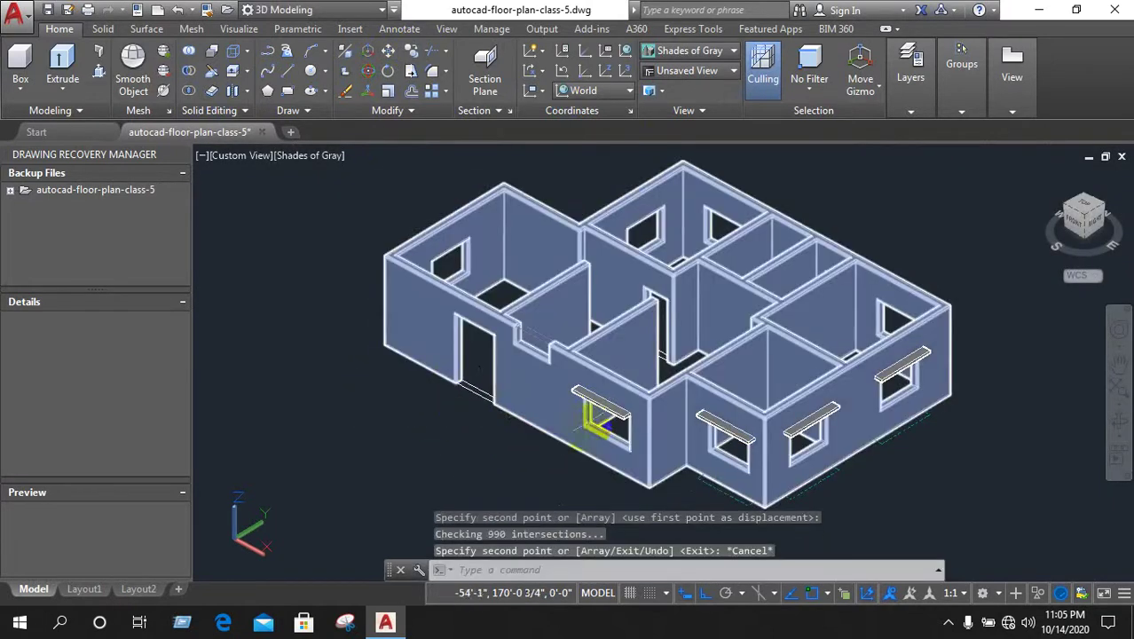
scroll(510, 408, up, 4)
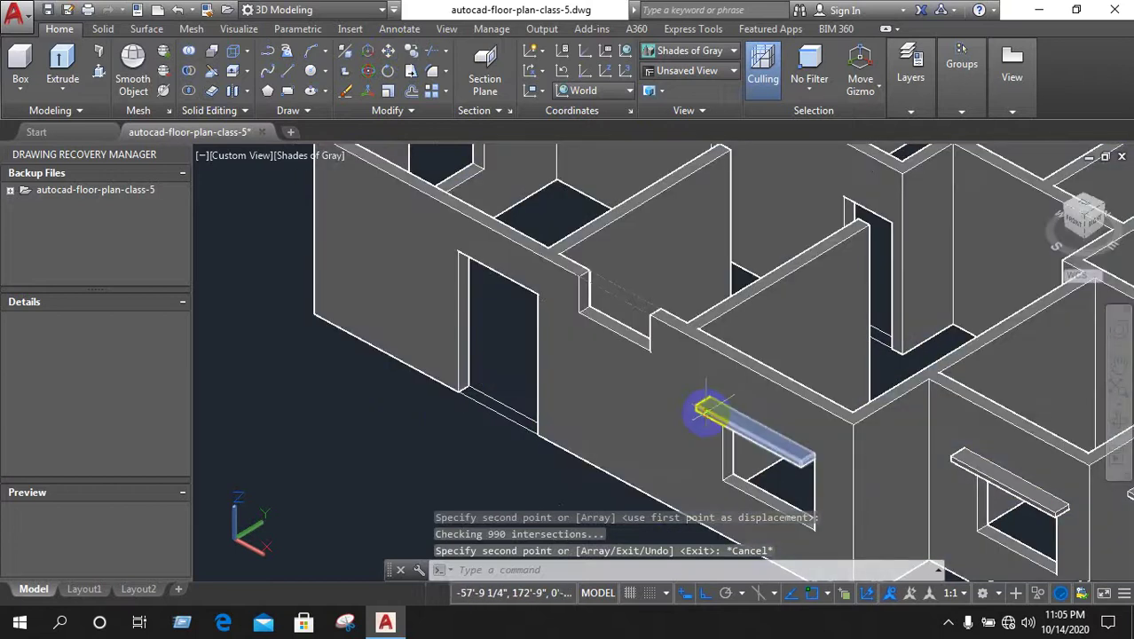
Copy the lintel above the front window to a position over the door
click(691, 409)
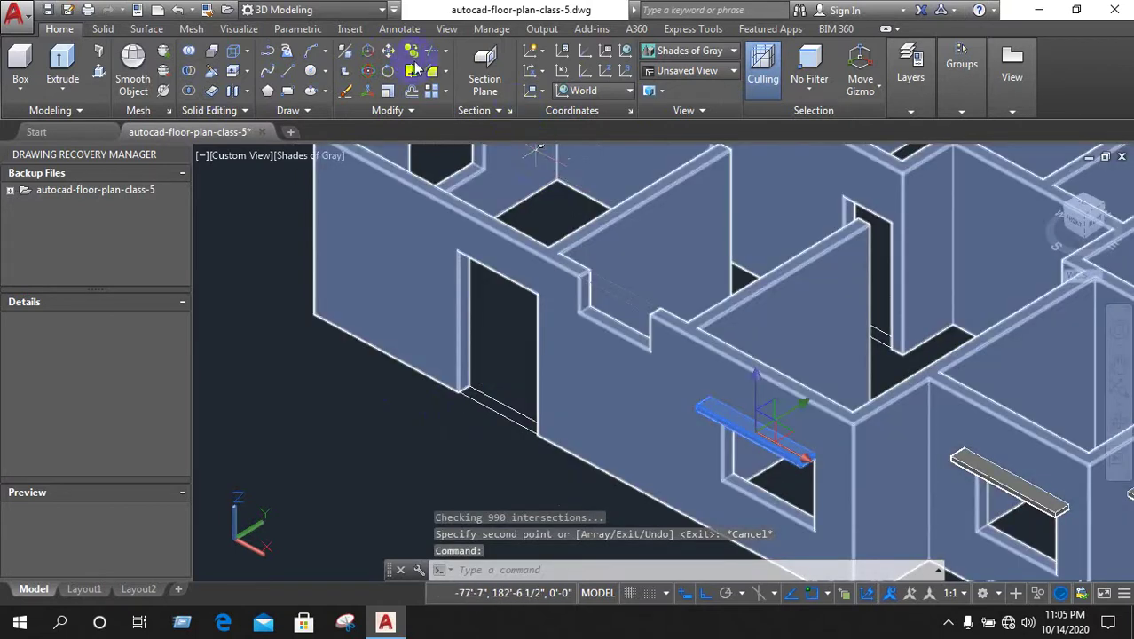
click(413, 53)
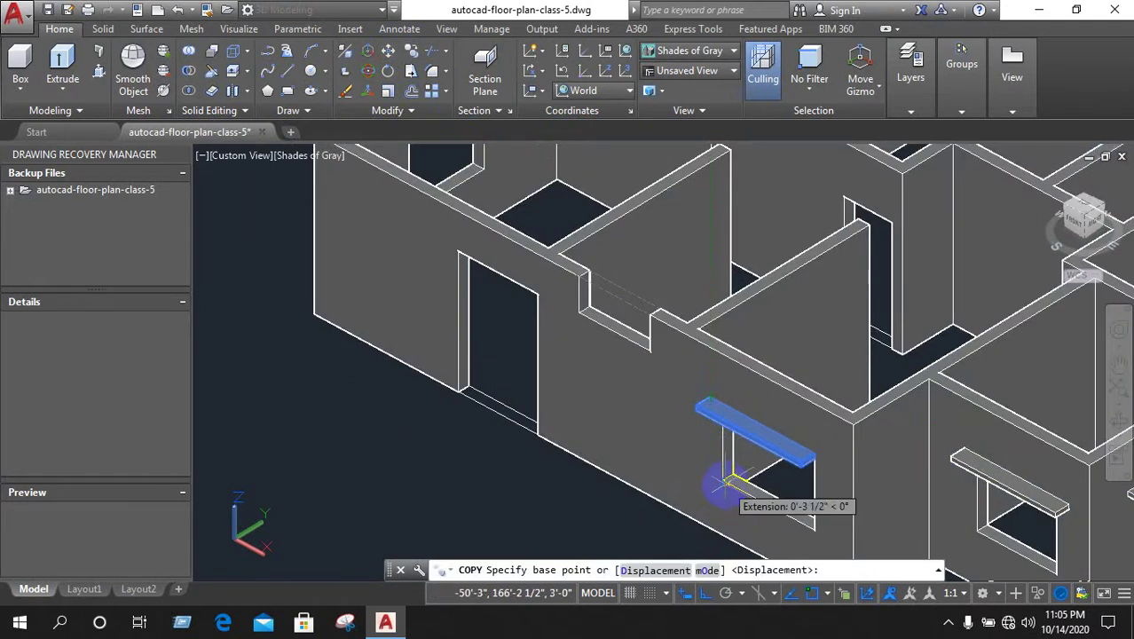
click(677, 505)
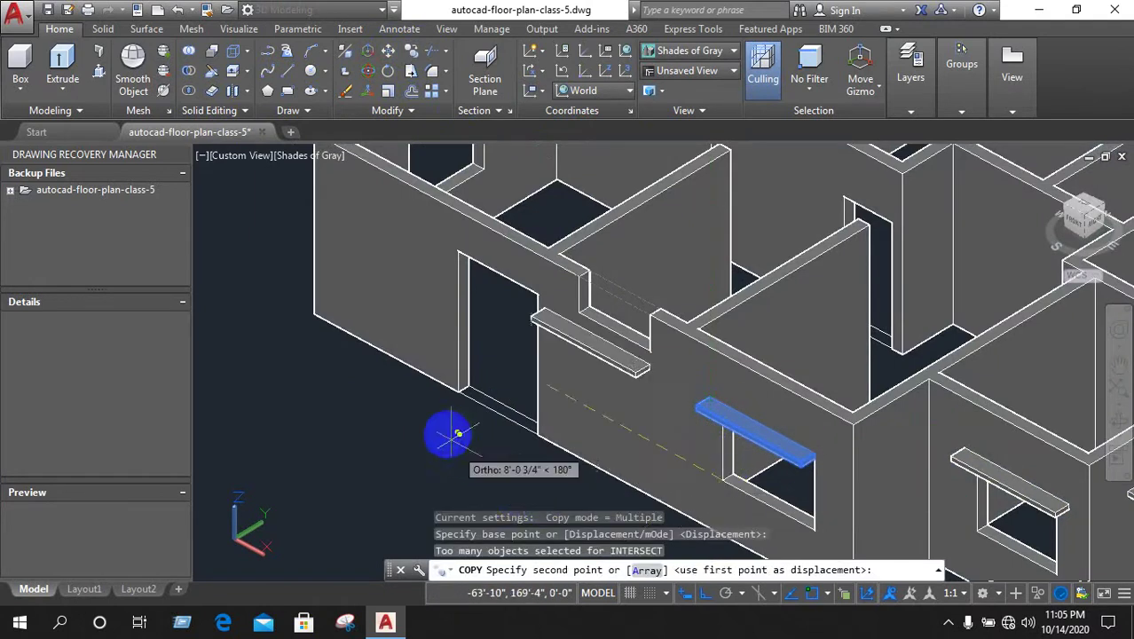
click(457, 390)
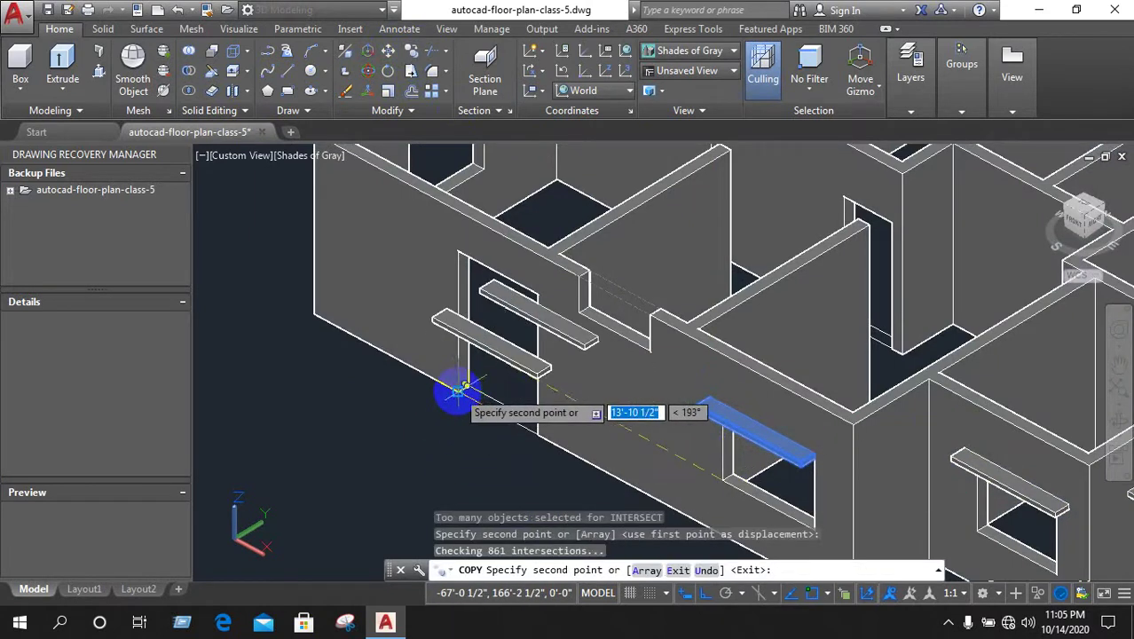
right_click(445, 183)
click(490, 213)
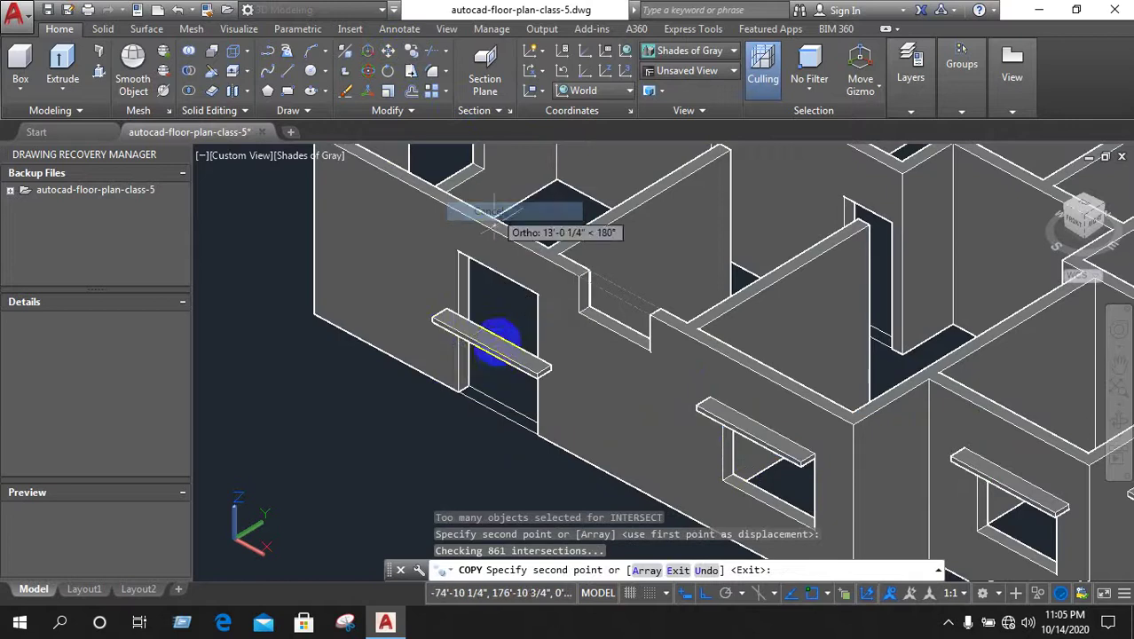
Delete the unwanted lintel copy over the door
scroll(480, 351, up, 3)
scroll(486, 357, up, 2)
click(489, 357)
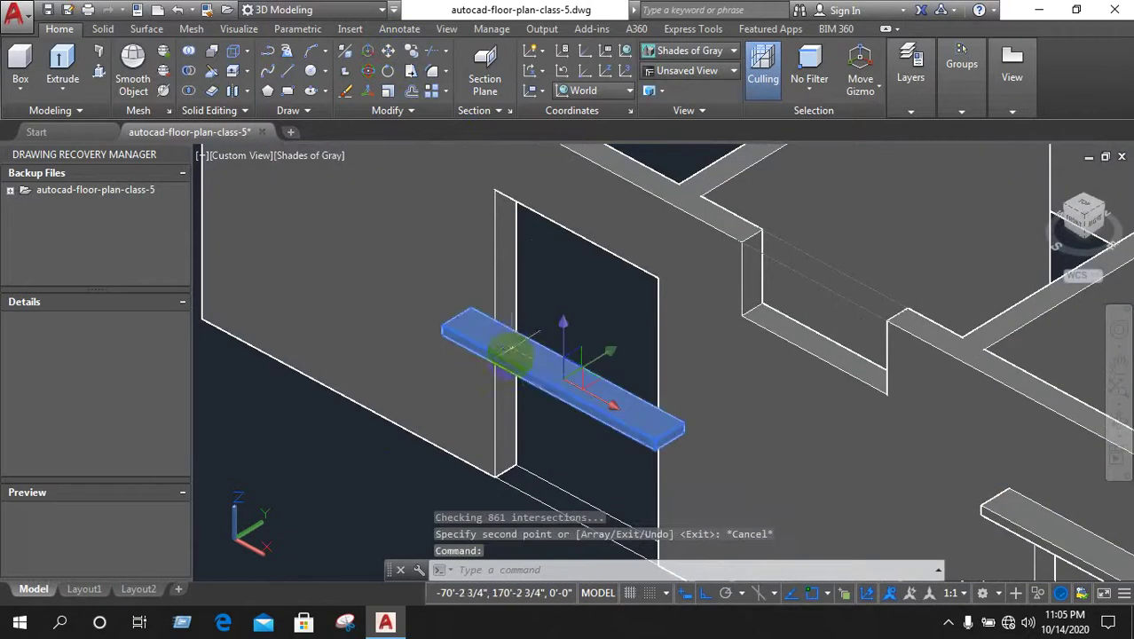
key(Delete)
scroll(486, 477, down, 3)
scroll(436, 456, down, 3)
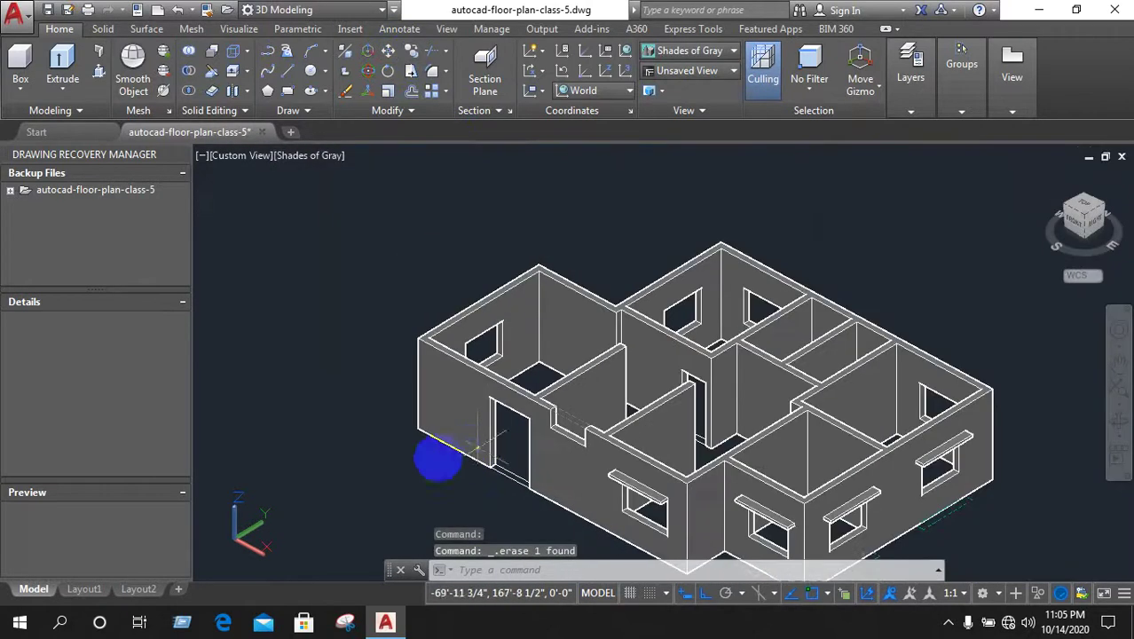
Save the drawing autocad-floor-plan-class-5.dwg
mouse_move(312, 491)
shift+middle_down()
mouse_move(562, 567)
mouse_move(626, 392)
mouse_move(661, 400)
shift+middle_up()
key(ctrl+s)
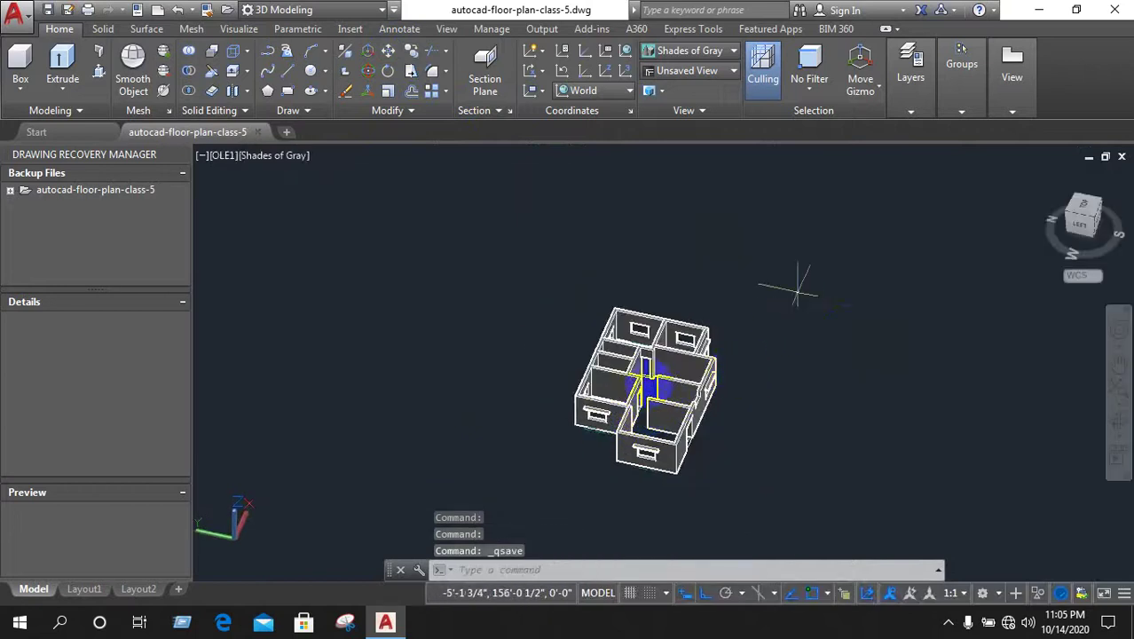
scroll(751, 357, up, 2)
scroll(717, 455, up, 2)
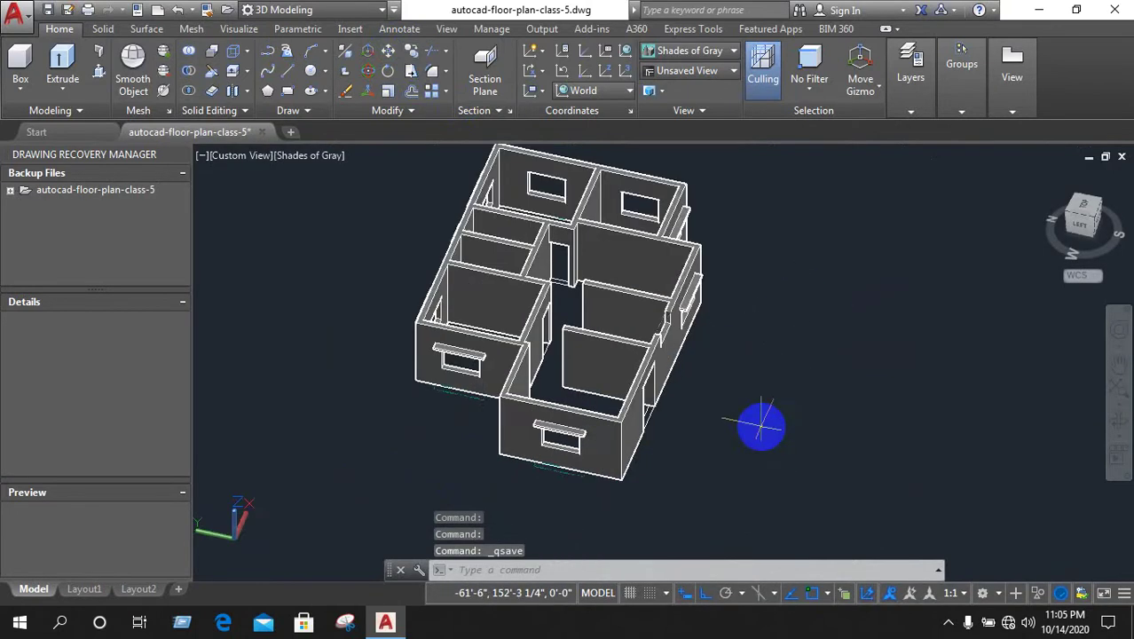
scroll(760, 426, down, 5)
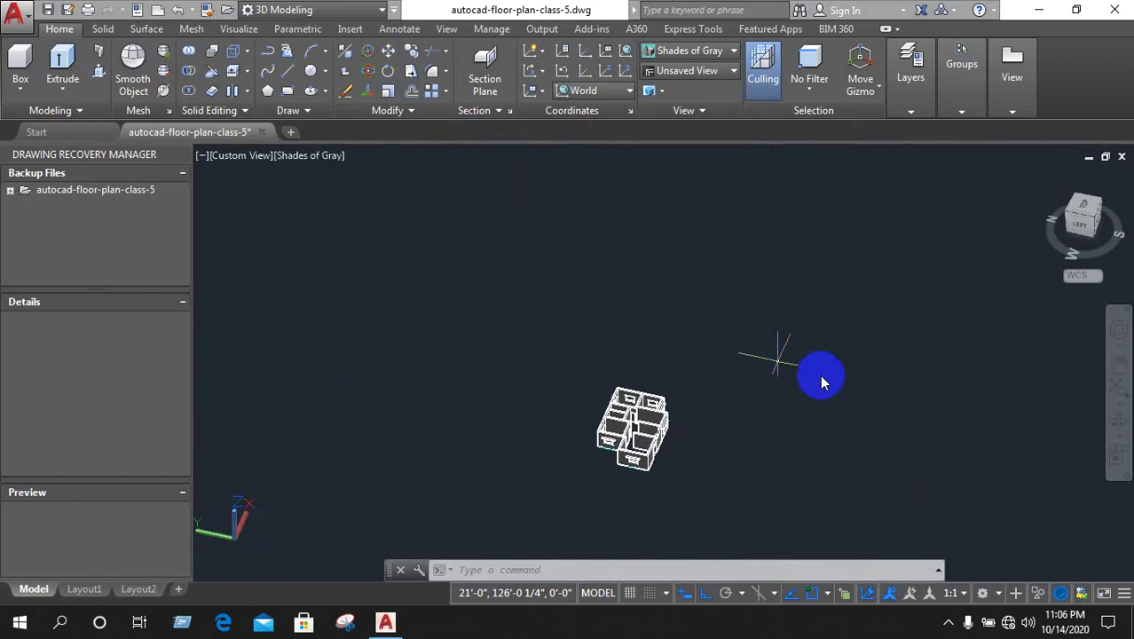
Orbit to a near-top view of the plan and window-select the whole house model
shift+middle_drag(820, 380, 808, 404)
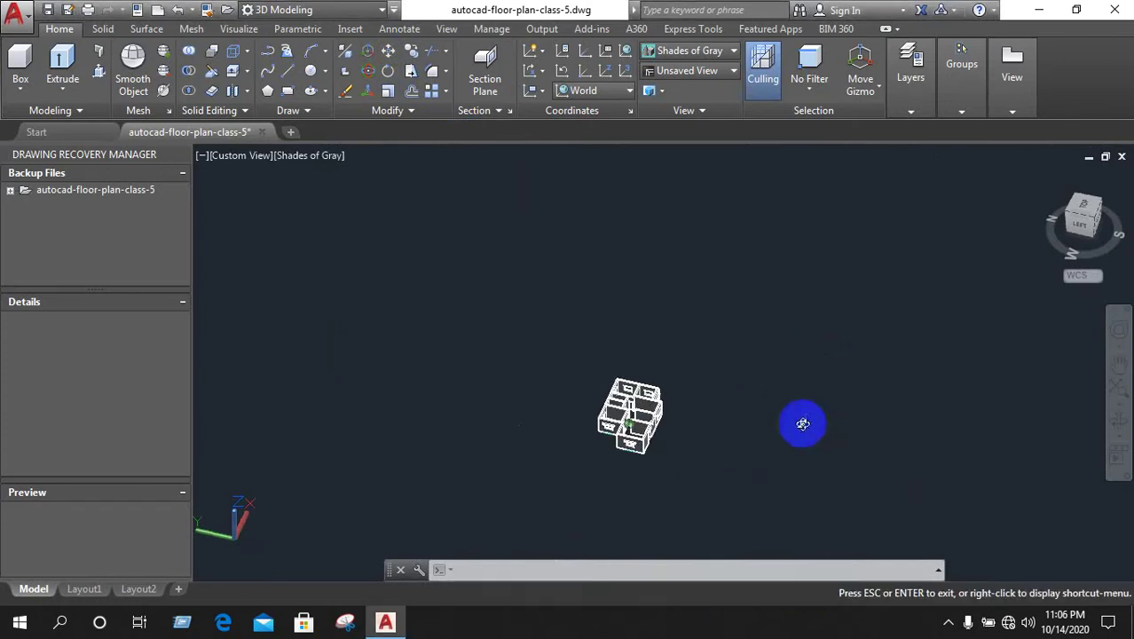
shift+middle_drag(864, 364, 676, 482)
scroll(668, 462, up, 2)
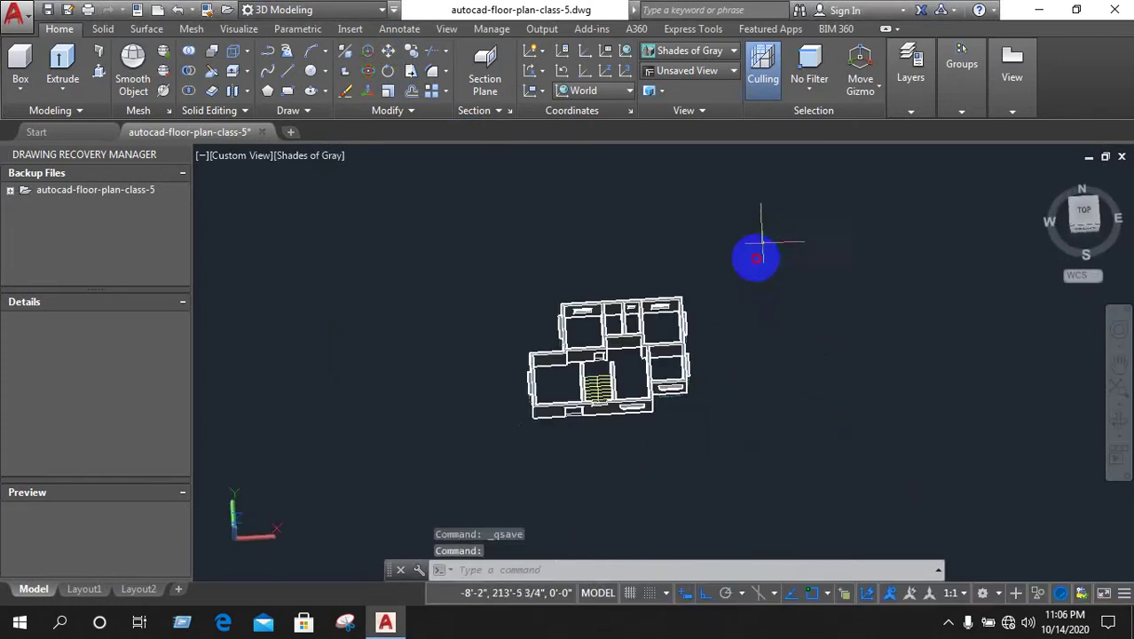
click(758, 253)
click(415, 460)
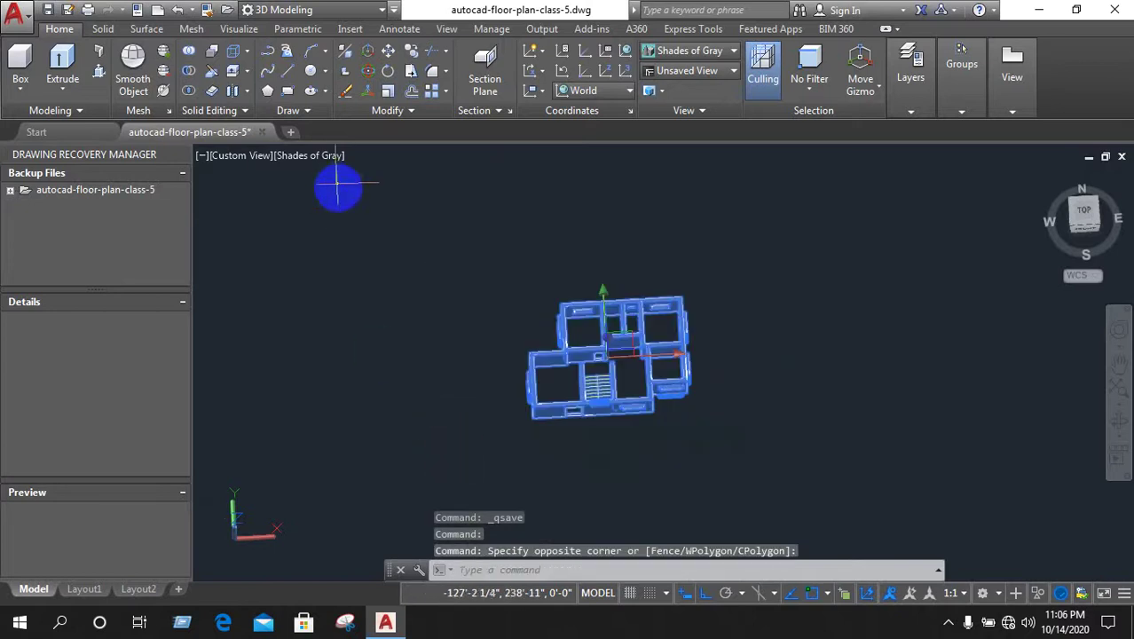
Copy the whole house twice to the right of the original
click(414, 55)
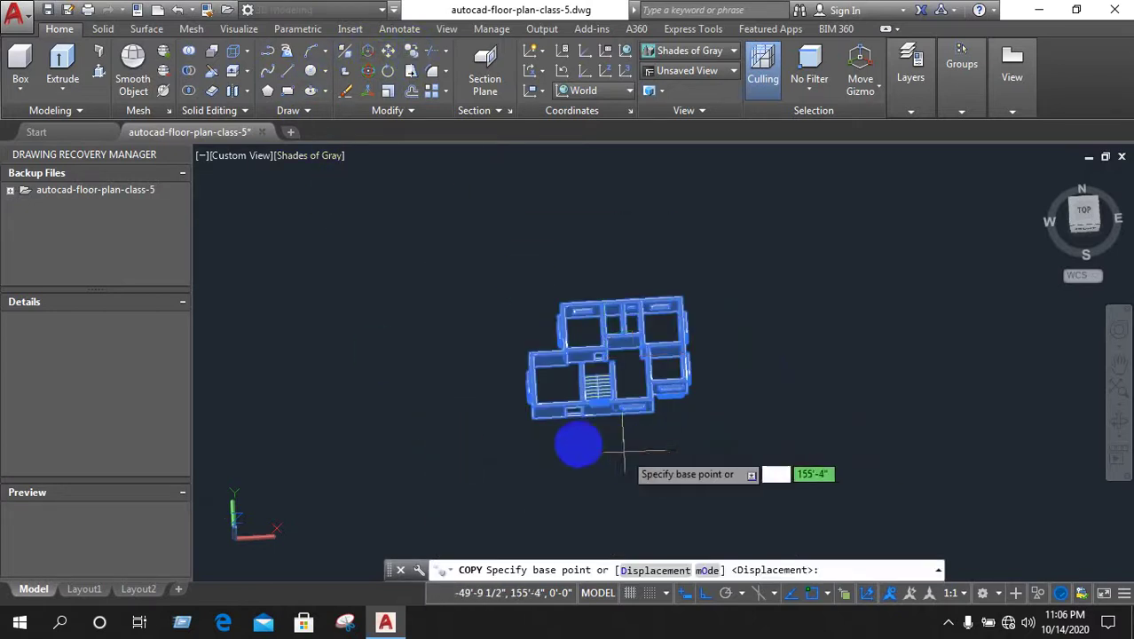
click(532, 417)
click(709, 417)
shift+middle_drag(671, 425, 858, 426)
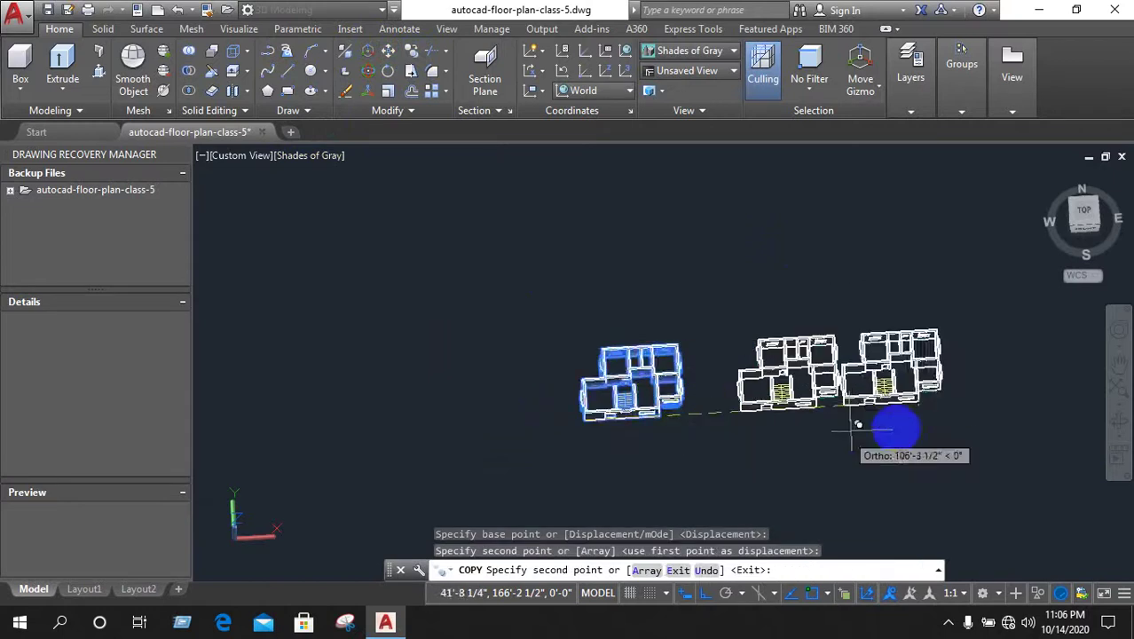
click(896, 428)
right_click(655, 241)
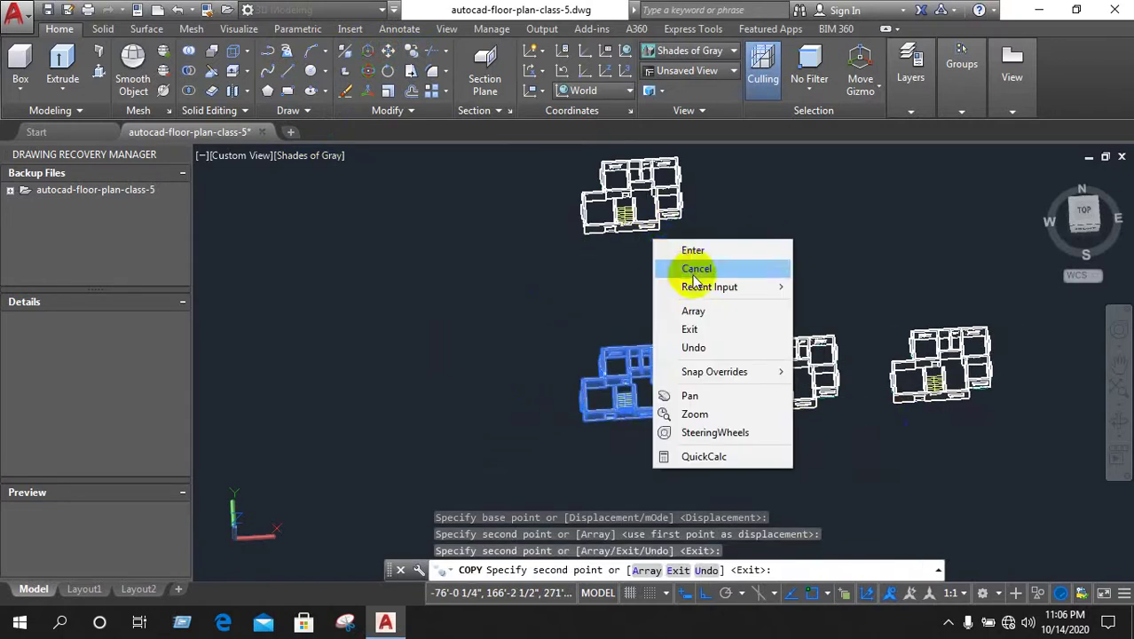
click(694, 276)
scroll(885, 422, up, 2)
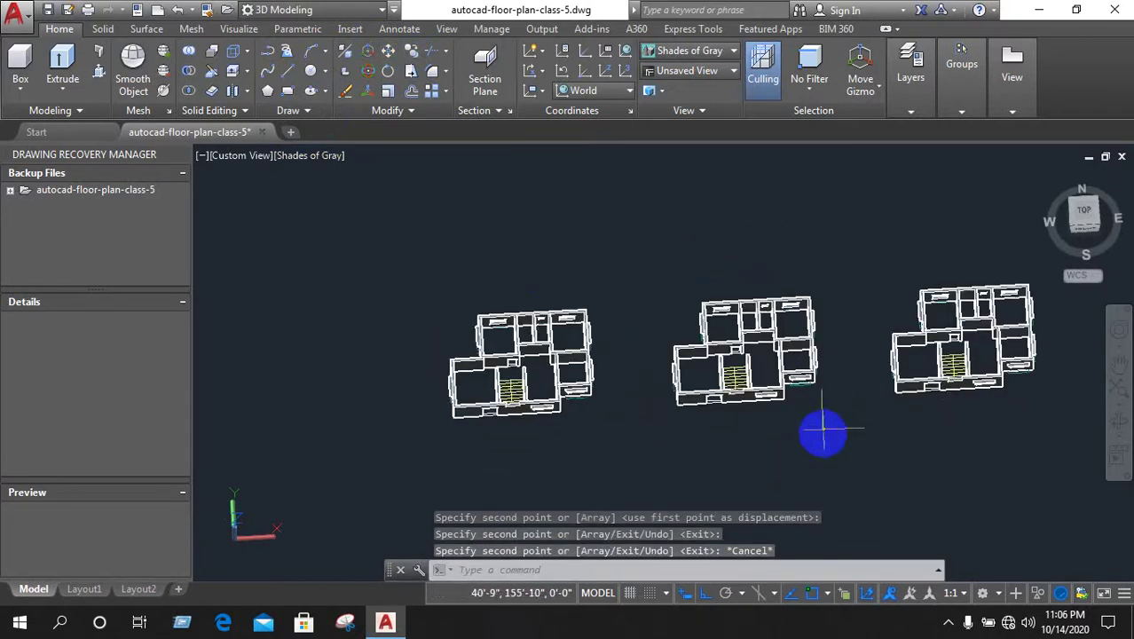
Delete the middle house copy along with its leftover floor pieces
shift+middle_drag(814, 461, 810, 363)
click(828, 286)
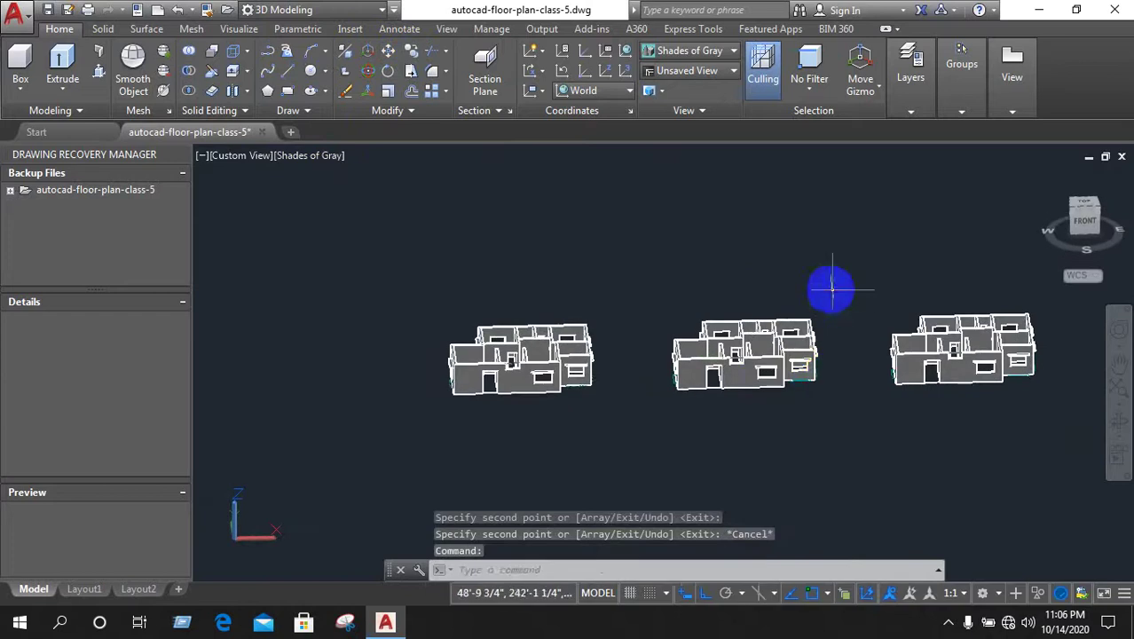
click(710, 348)
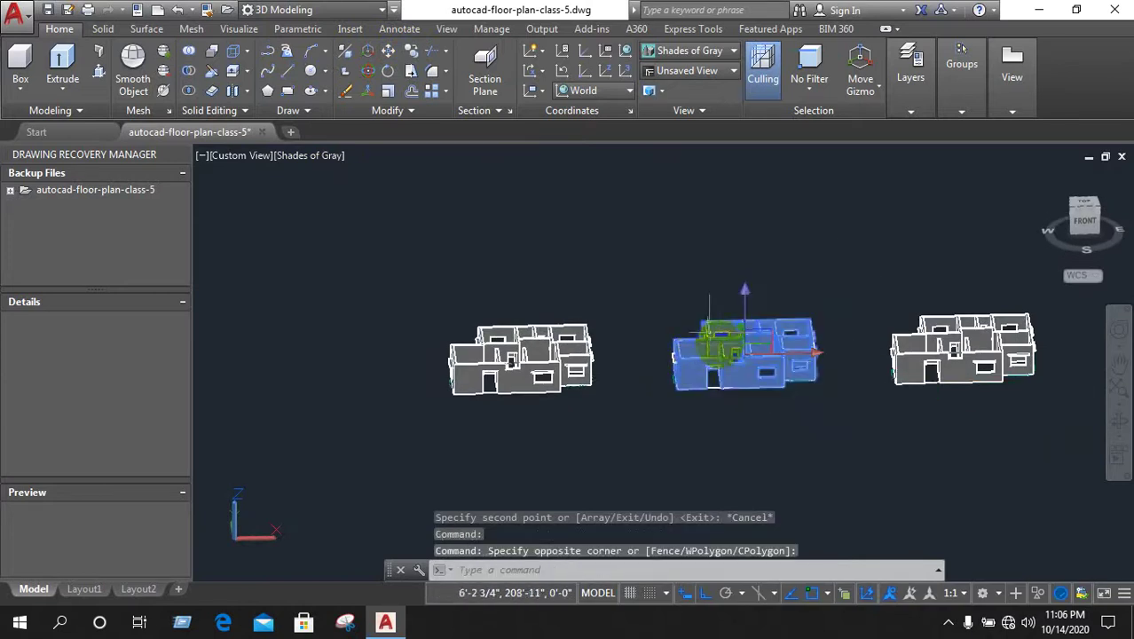
key(Delete)
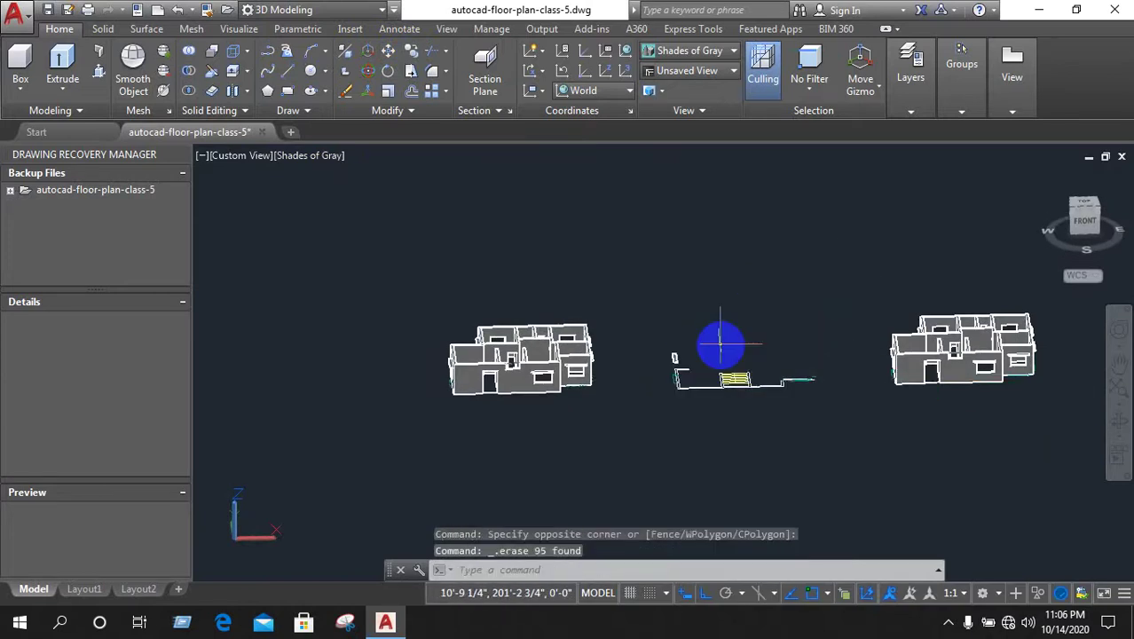
mouse_move(797, 366)
shift+middle_down()
mouse_move(772, 488)
mouse_move(788, 432)
shift+middle_up()
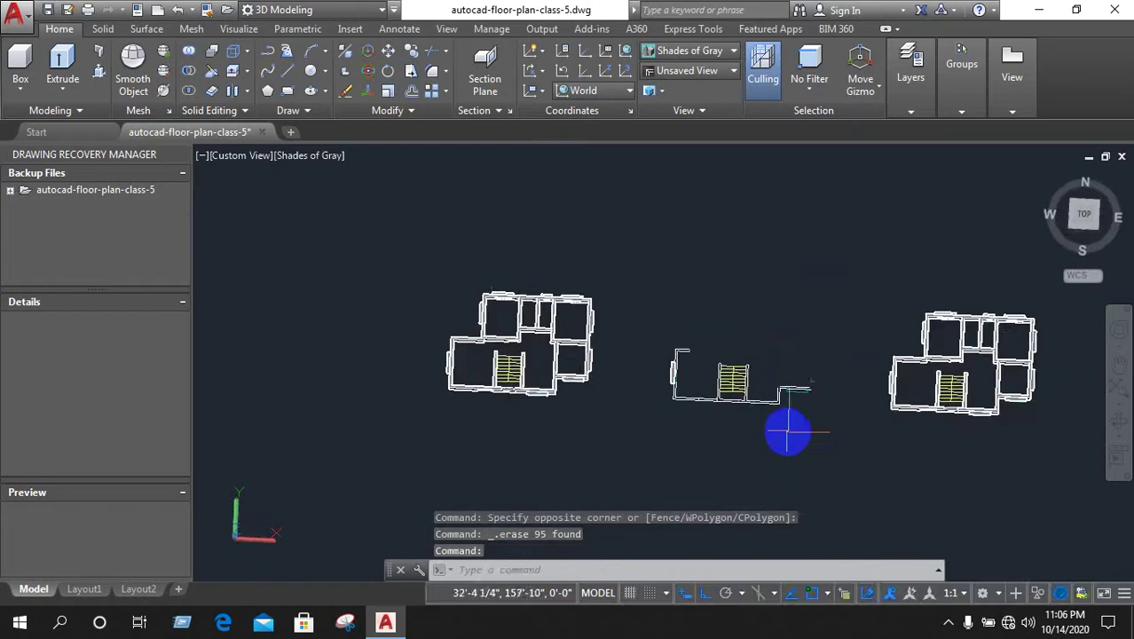
key(ctrl+z)
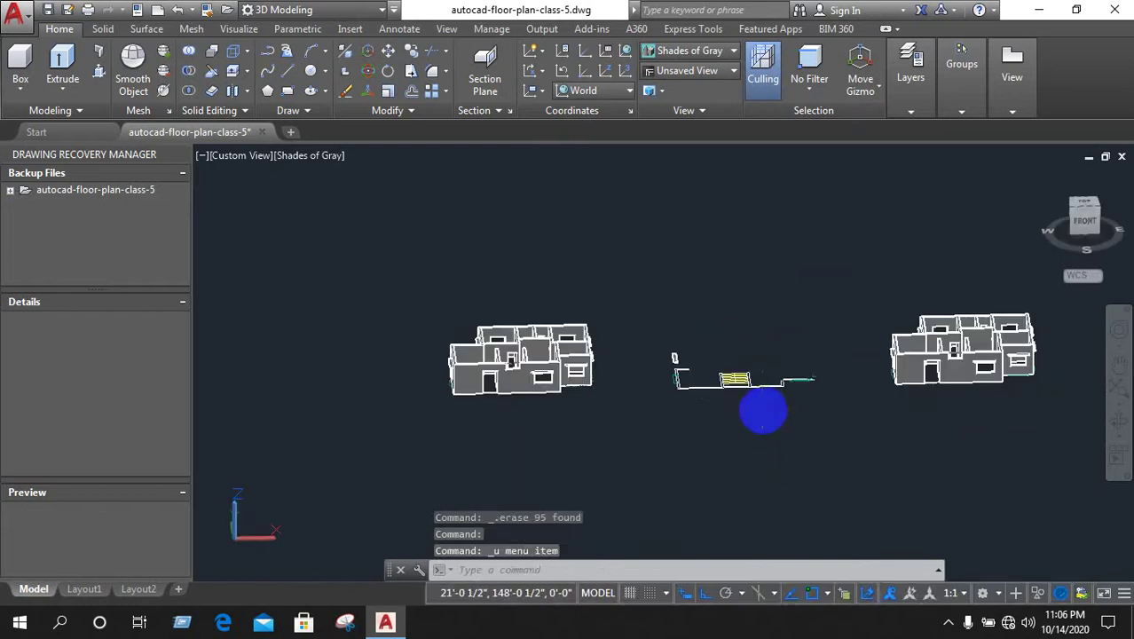
click(851, 305)
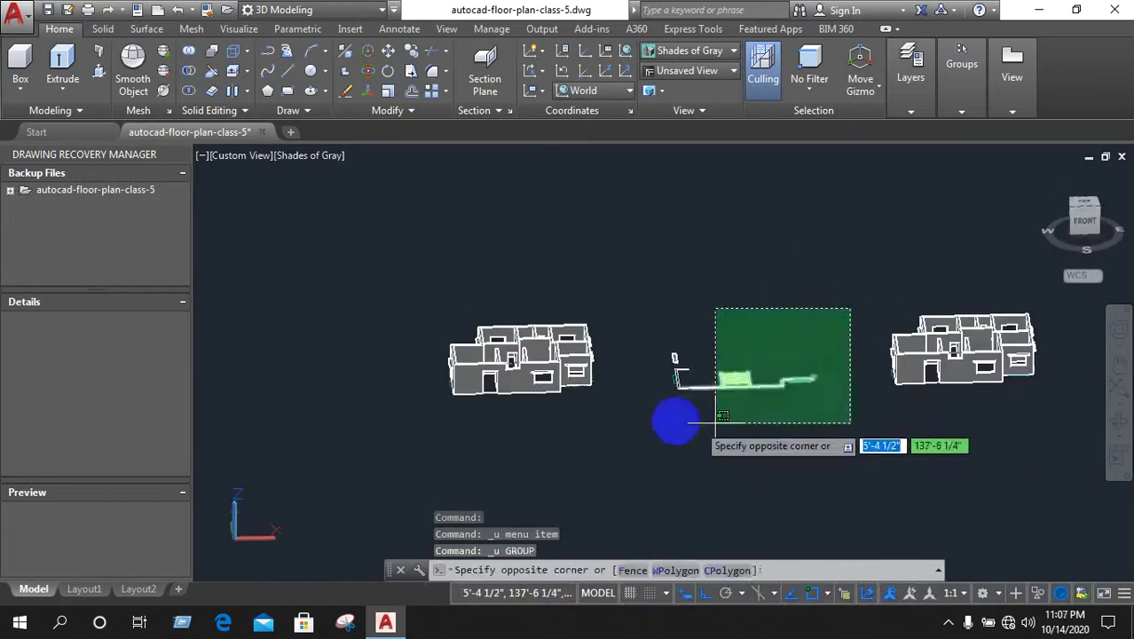
click(682, 409)
key(Delete)
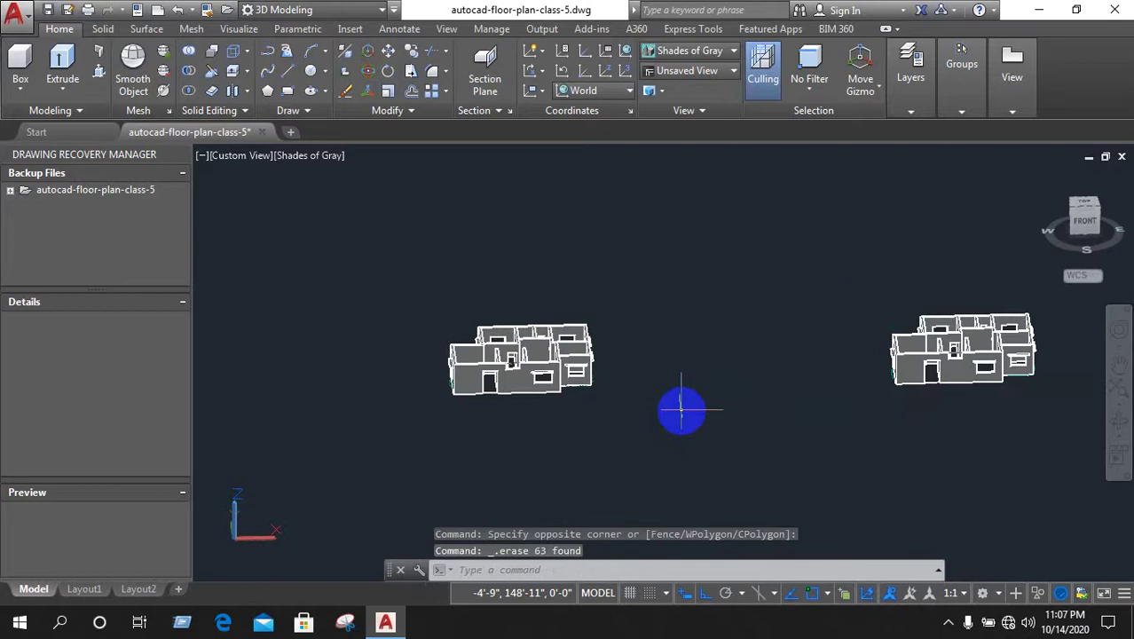
Erase the extruded walls of the right-hand building
scroll(1026, 413, up, 2)
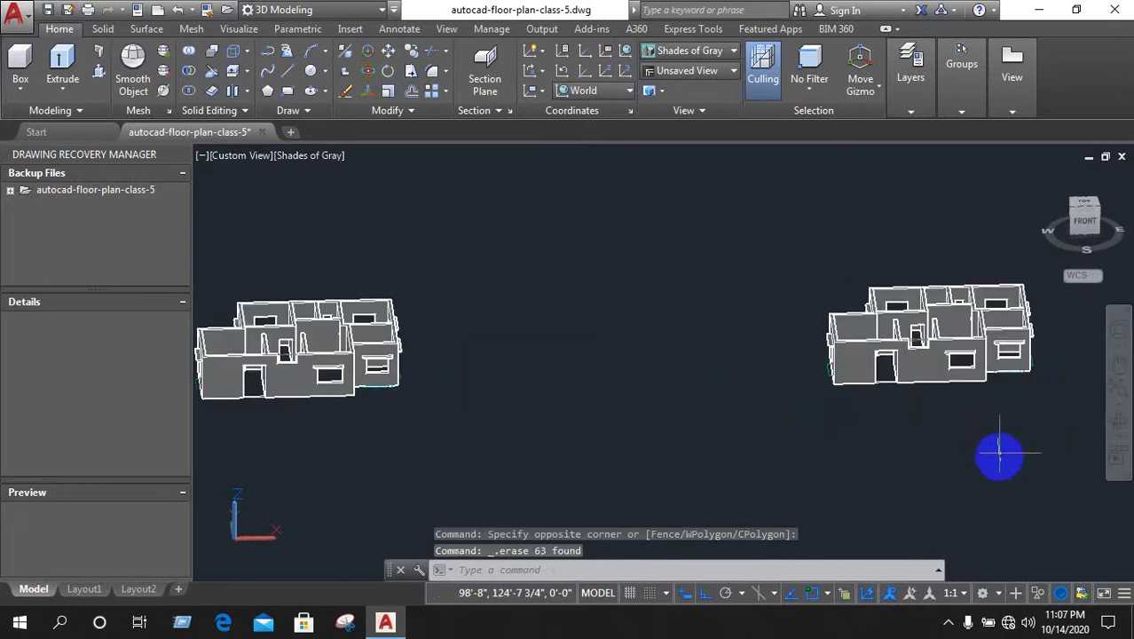
click(1071, 221)
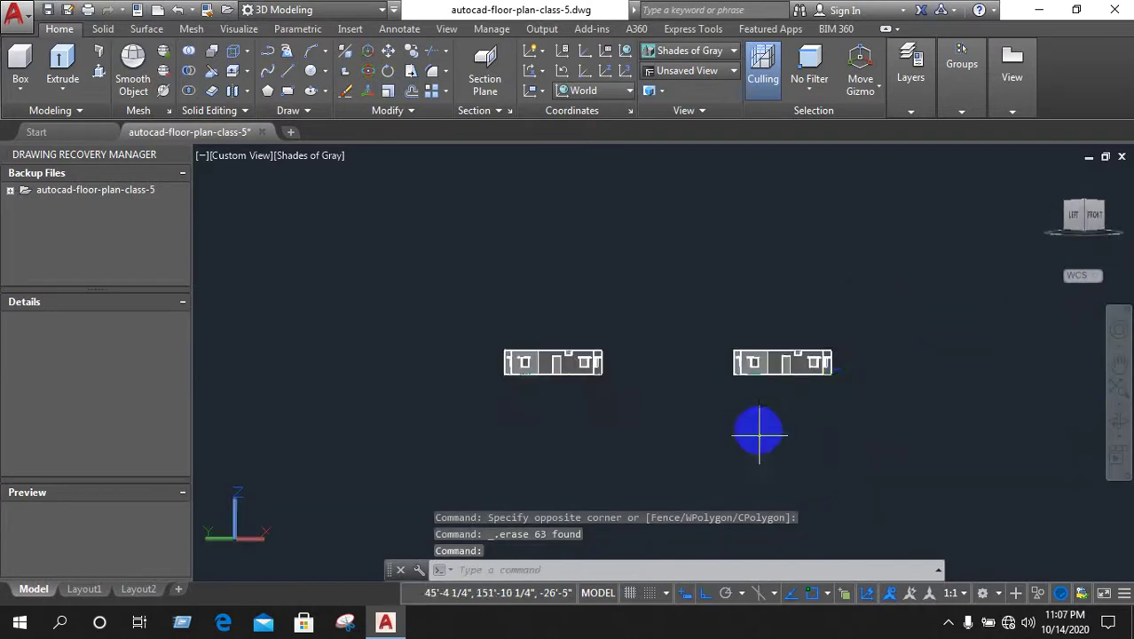
scroll(786, 350, up, 2)
scroll(787, 350, up, 2)
click(977, 296)
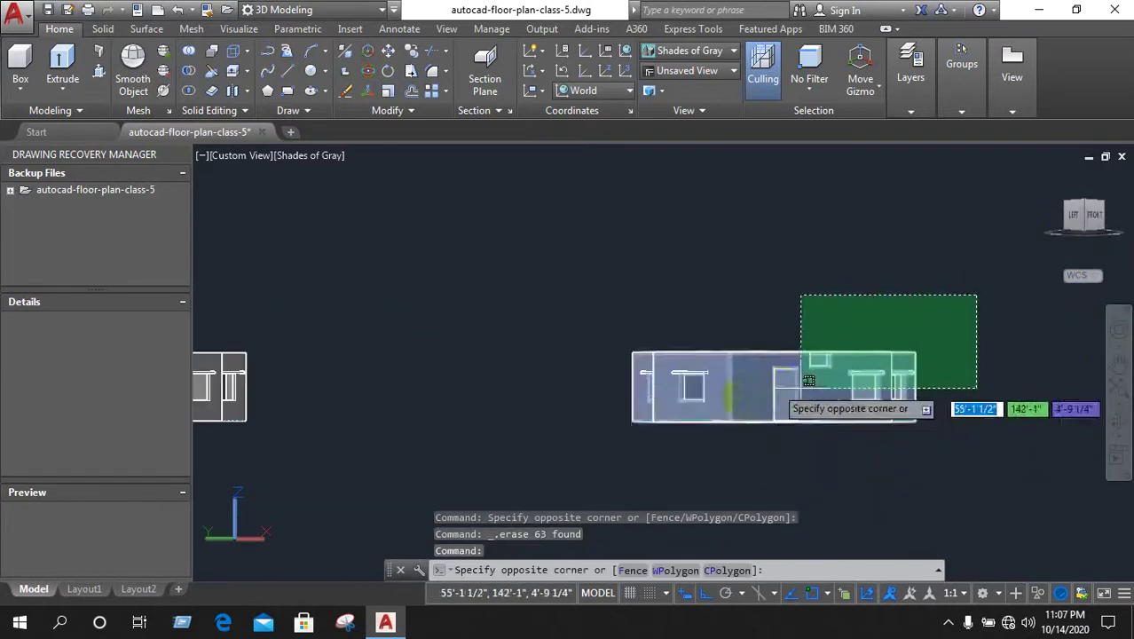
click(607, 392)
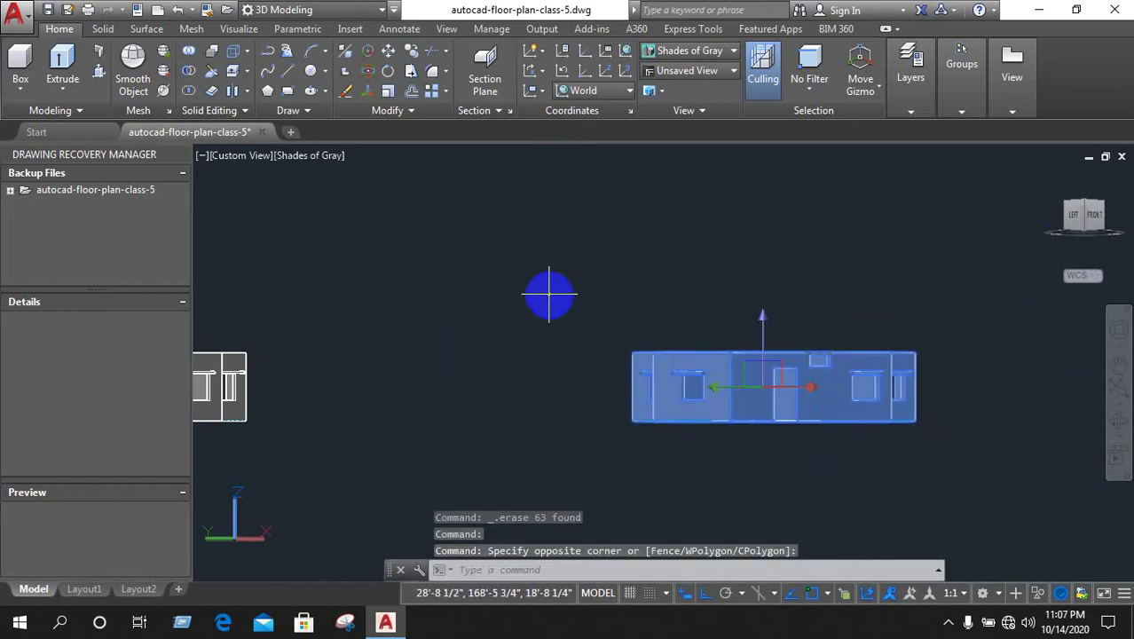
key(Delete)
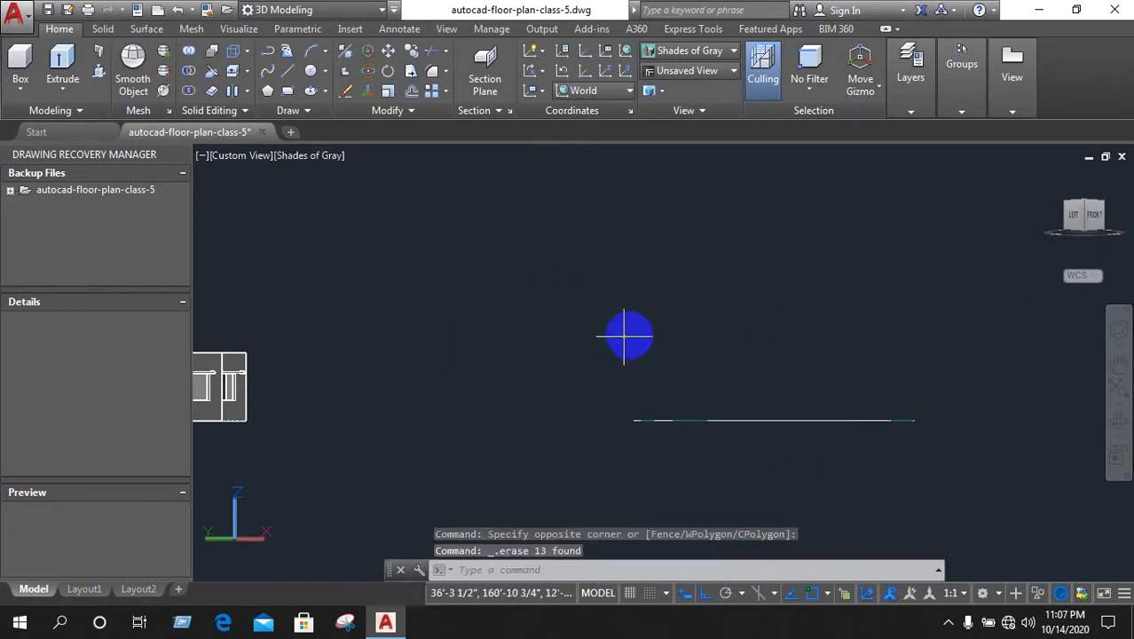
Look down on the plan and window-select the entire remaining floor plan
shift+middle_drag(548, 293, 564, 461)
scroll(564, 461, down, 3)
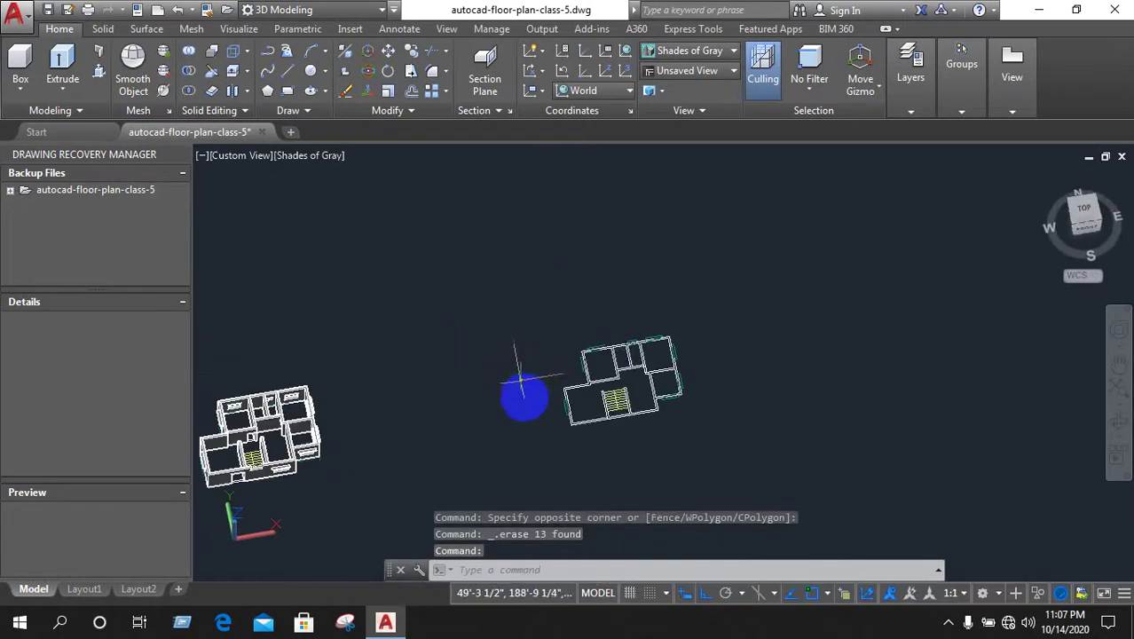
click(482, 334)
click(739, 429)
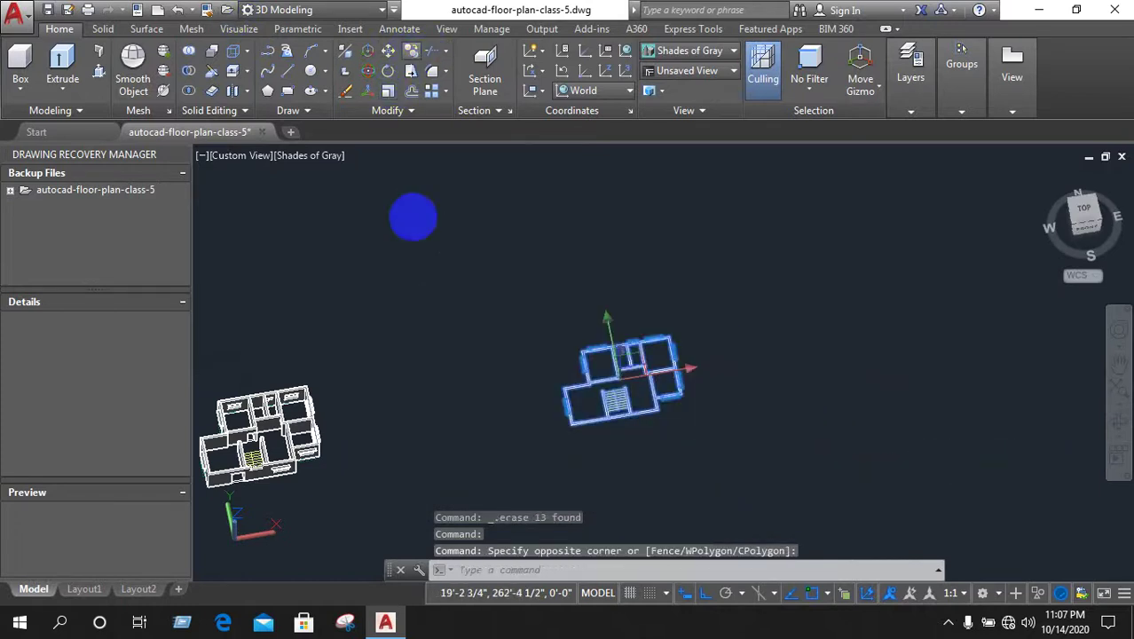
Copy the floor plan with CO from its outer corner to a spot on the right
text(co)
key(Return)
scroll(573, 467, up, 3)
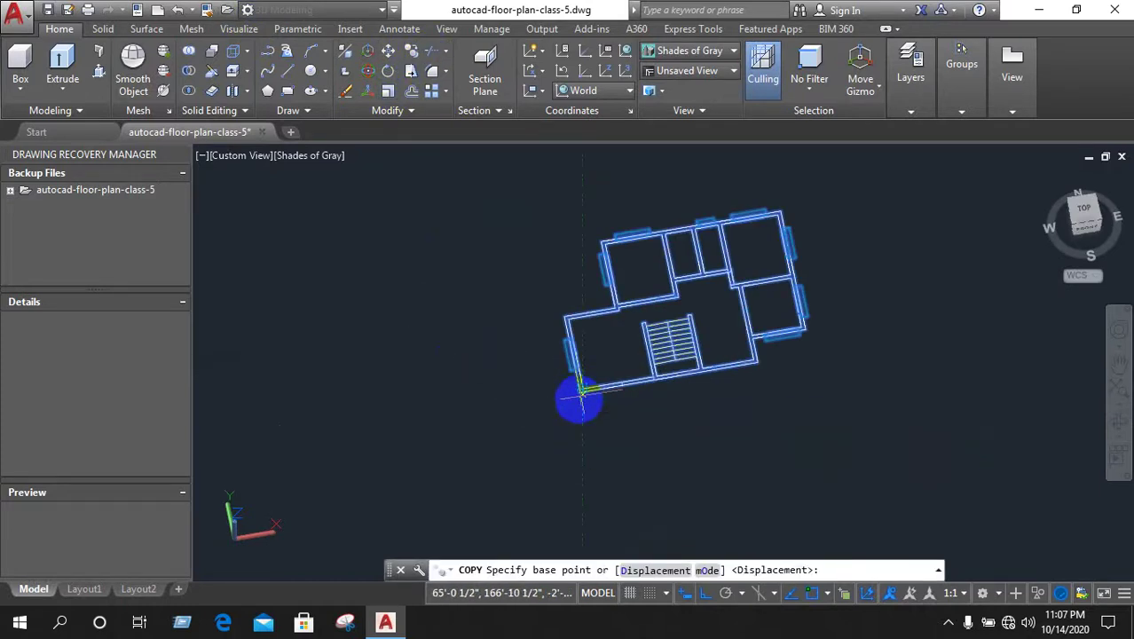
scroll(581, 402, up, 2)
scroll(581, 390, up, 3)
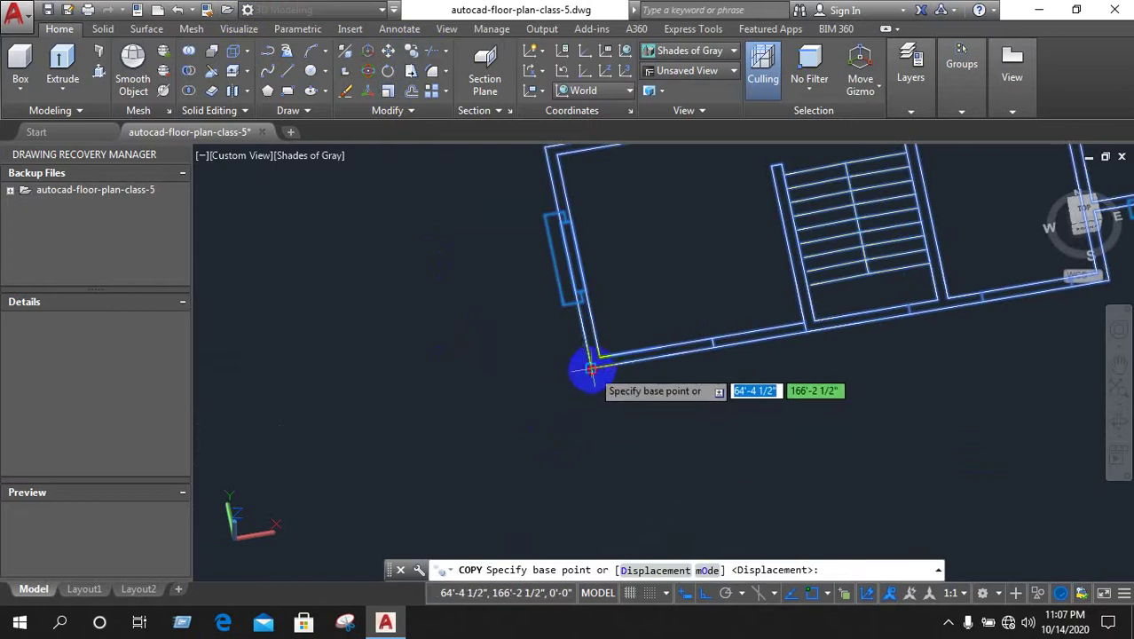
click(582, 374)
scroll(240, 430, up, 2)
scroll(240, 431, down, 4)
scroll(523, 410, down, 1)
click(590, 389)
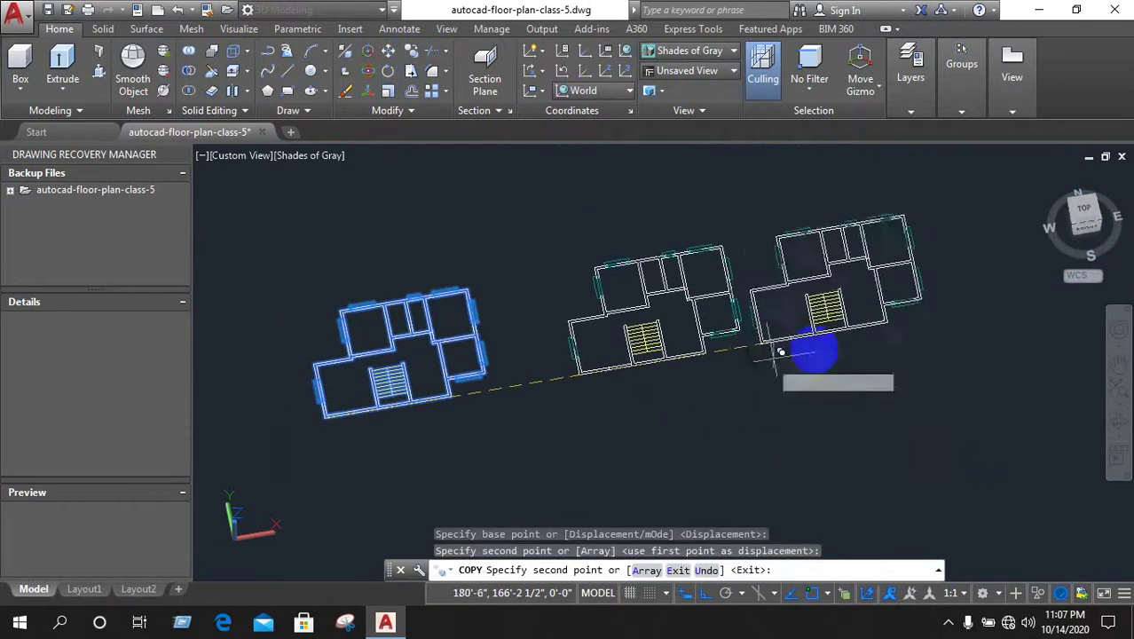
right_click(824, 344)
click(869, 388)
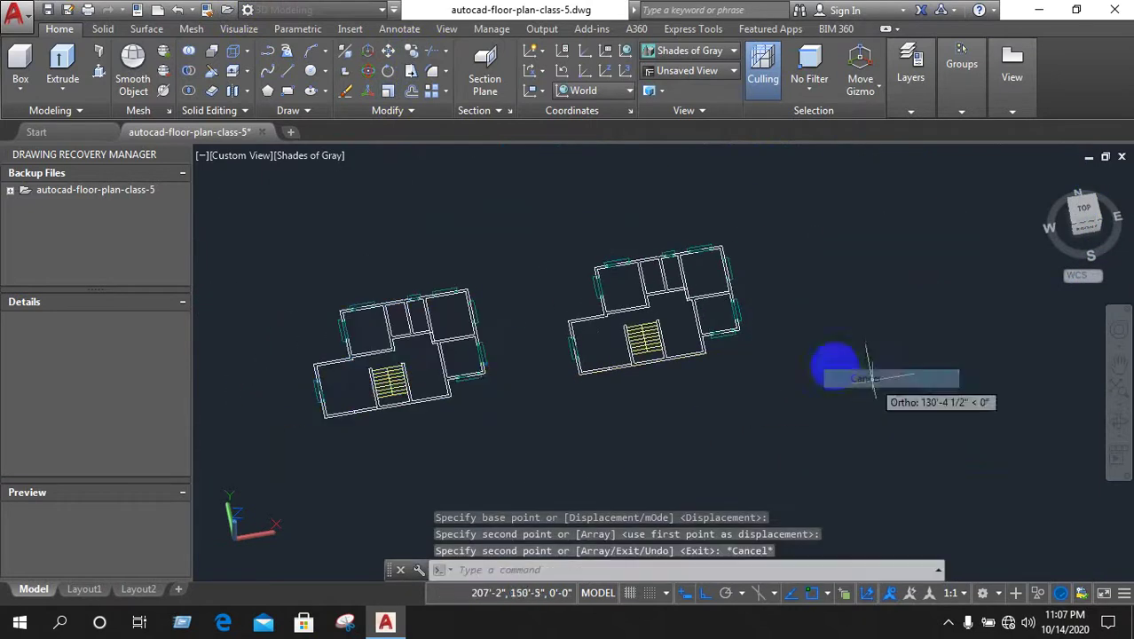
Zoom in and out to inspect the copied plan beside the original
scroll(408, 386, down, 3)
scroll(426, 382, up, 2)
scroll(424, 384, up, 1)
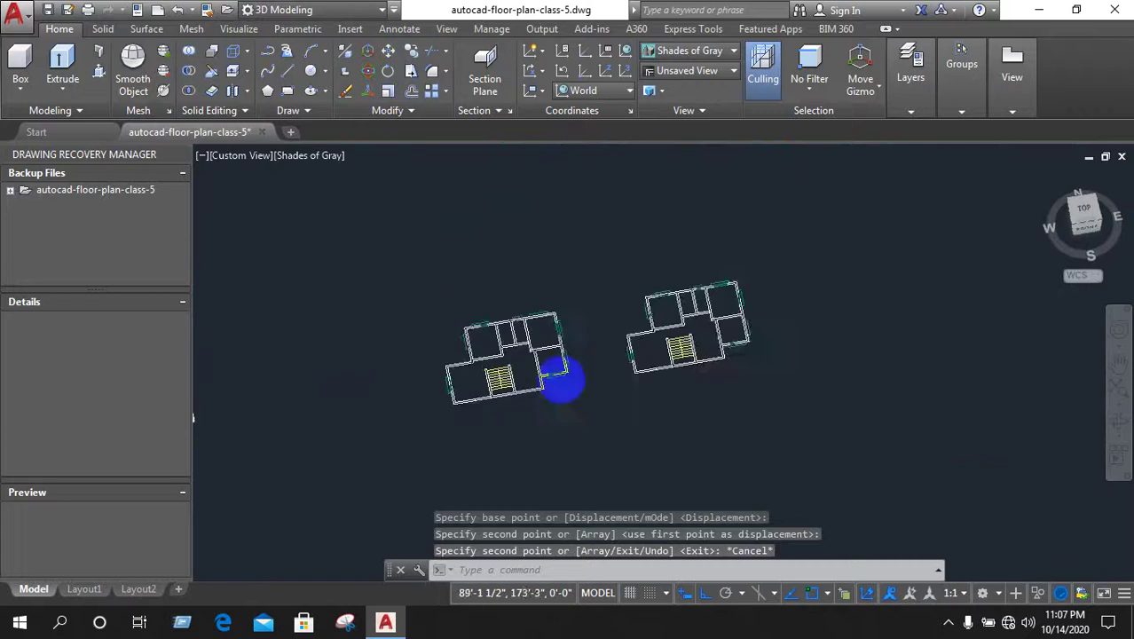
scroll(556, 380, up, 1)
scroll(494, 354, down, 3)
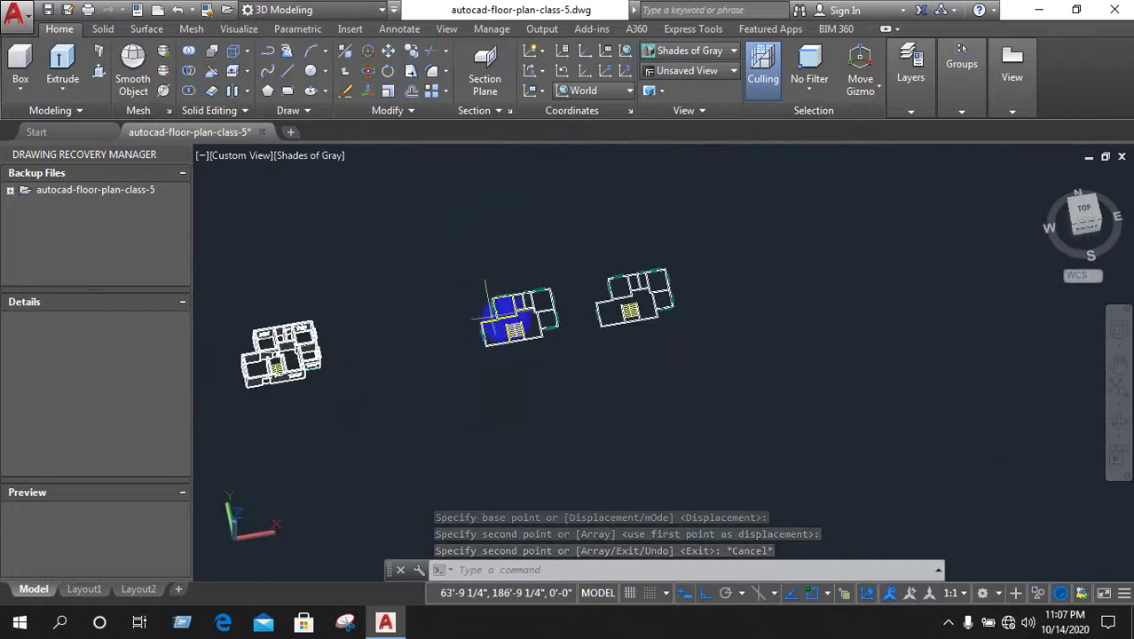
scroll(278, 379, up, 3)
scroll(355, 360, down, 3)
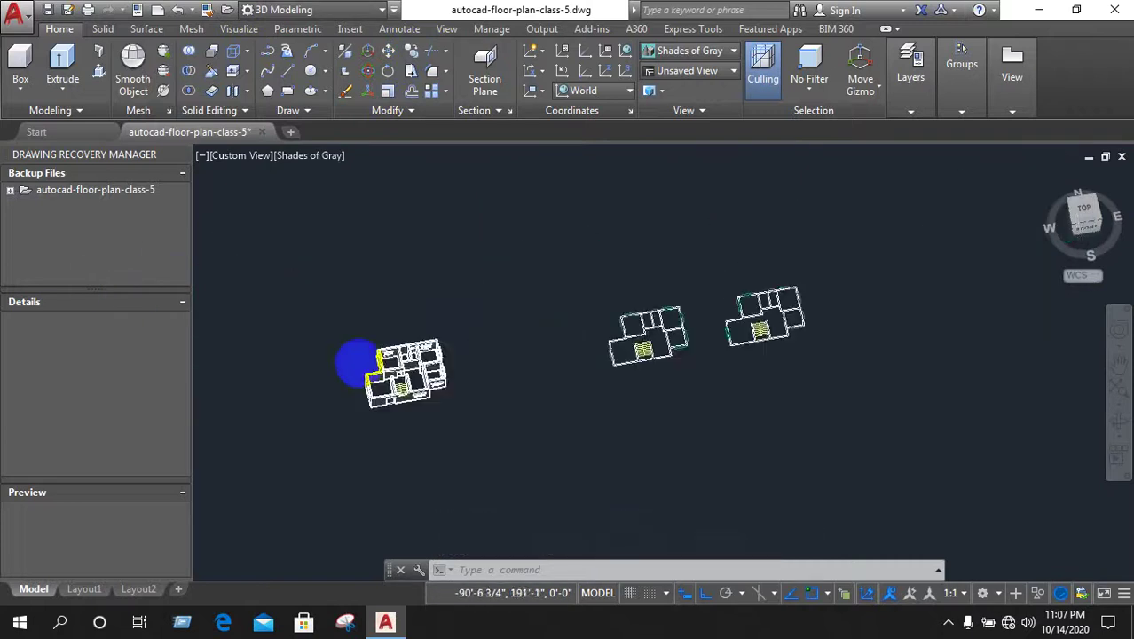
scroll(471, 347, up, 2)
scroll(471, 348, up, 2)
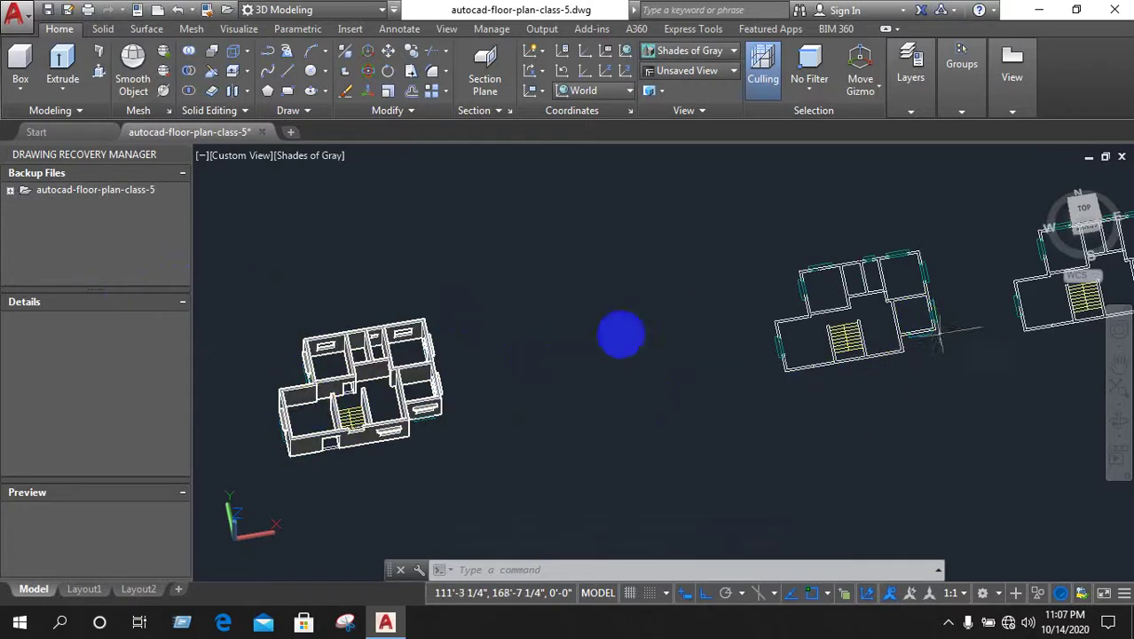
scroll(414, 428, up, 3)
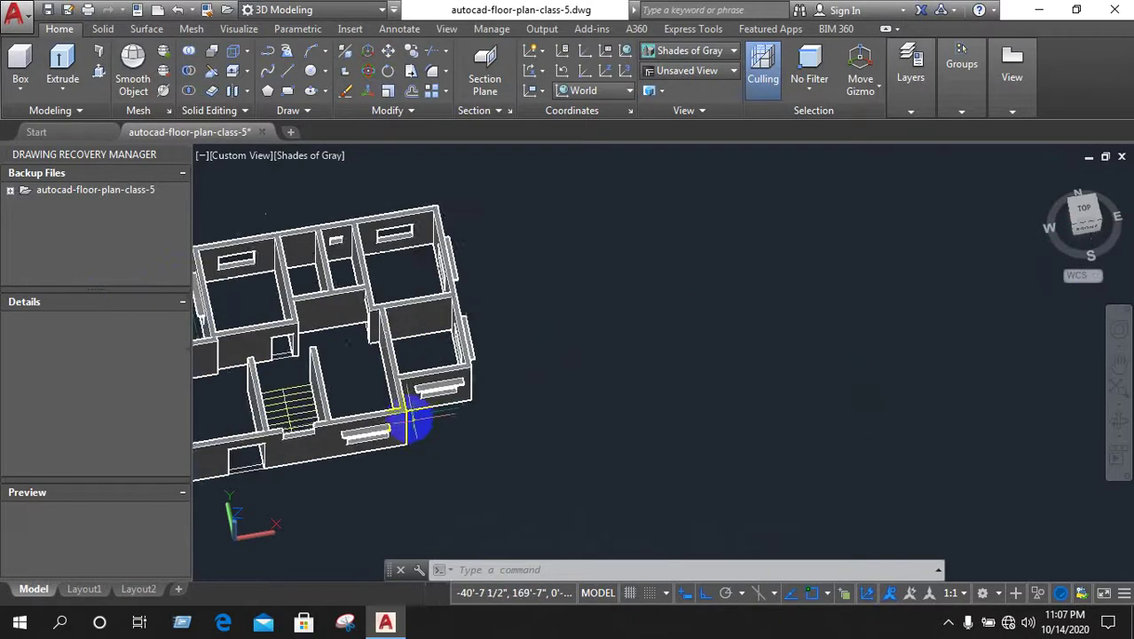
scroll(417, 428, up, 2)
scroll(452, 413, down, 3)
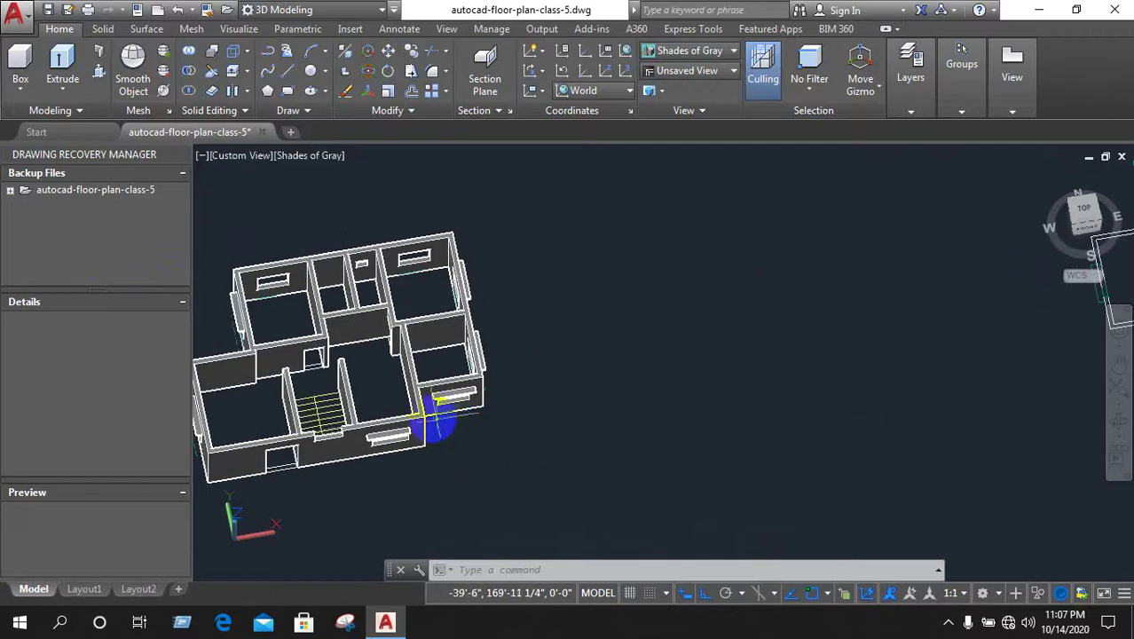
scroll(670, 367, down, 4)
scroll(788, 306, up, 1)
scroll(788, 303, up, 2)
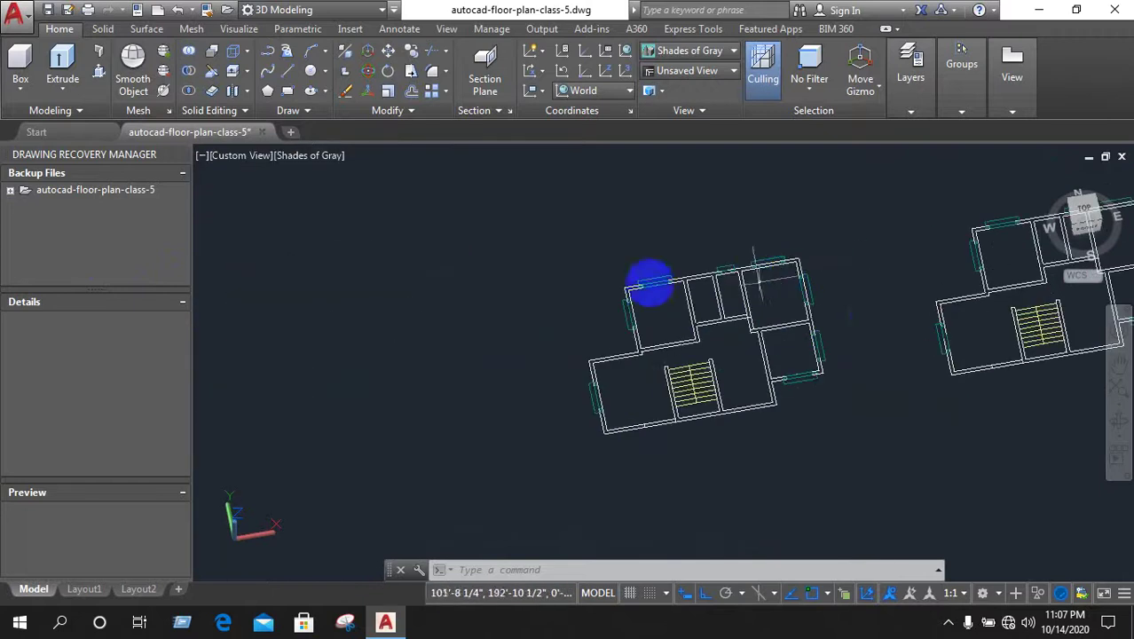
scroll(915, 315, up, 3)
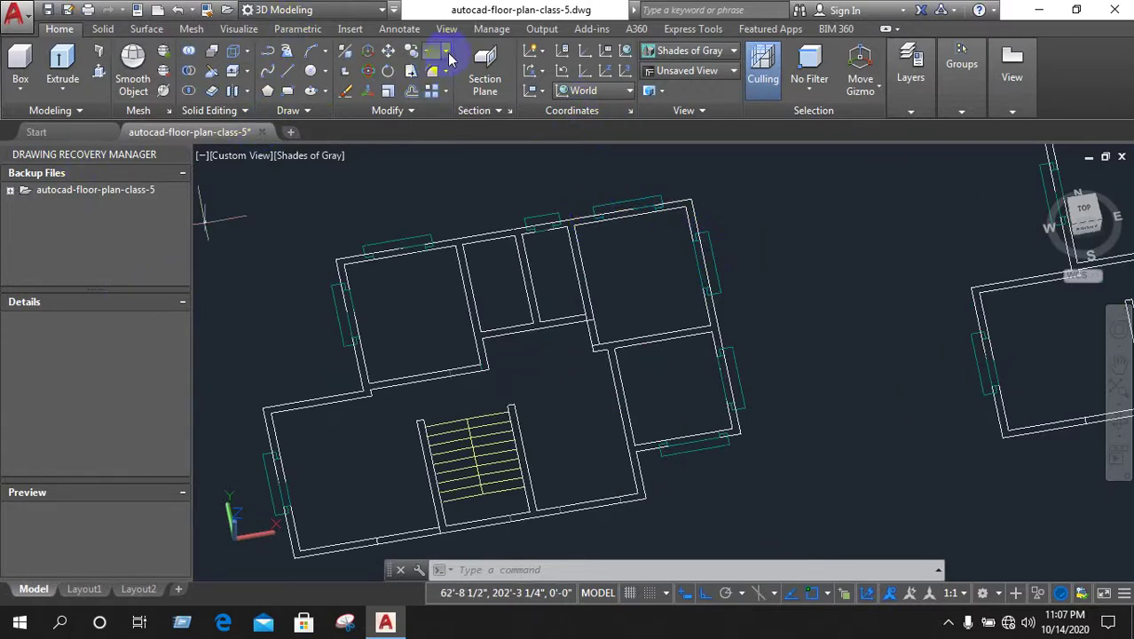
Begin a line beside the plan, then cancel that attempt
click(287, 76)
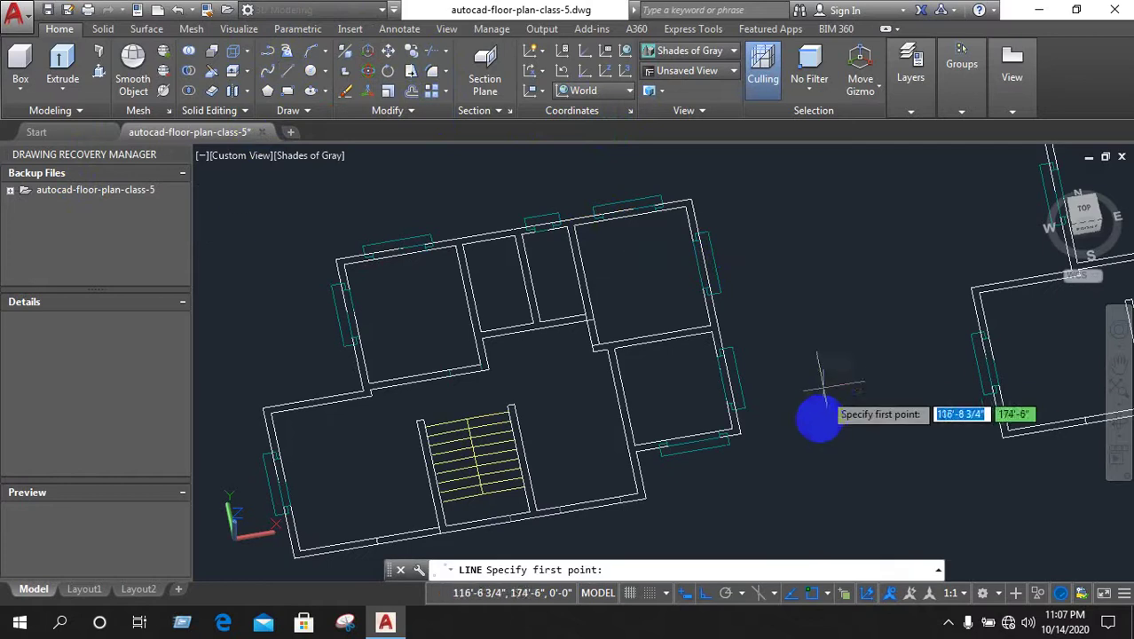
scroll(798, 435, up, 2)
click(724, 435)
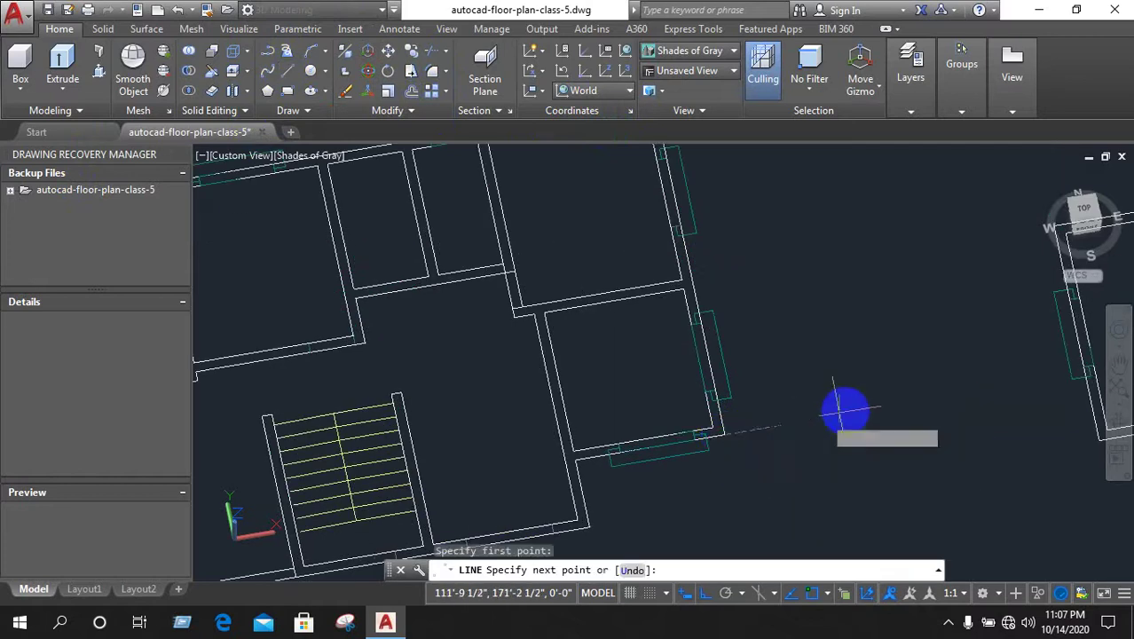
right_click(794, 414)
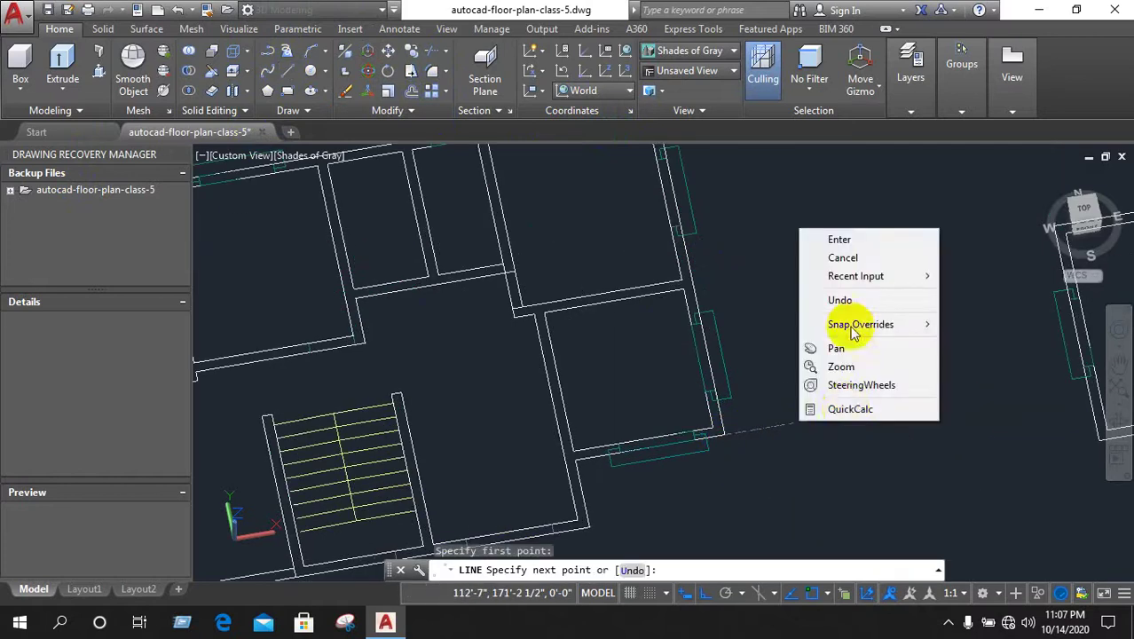
click(836, 256)
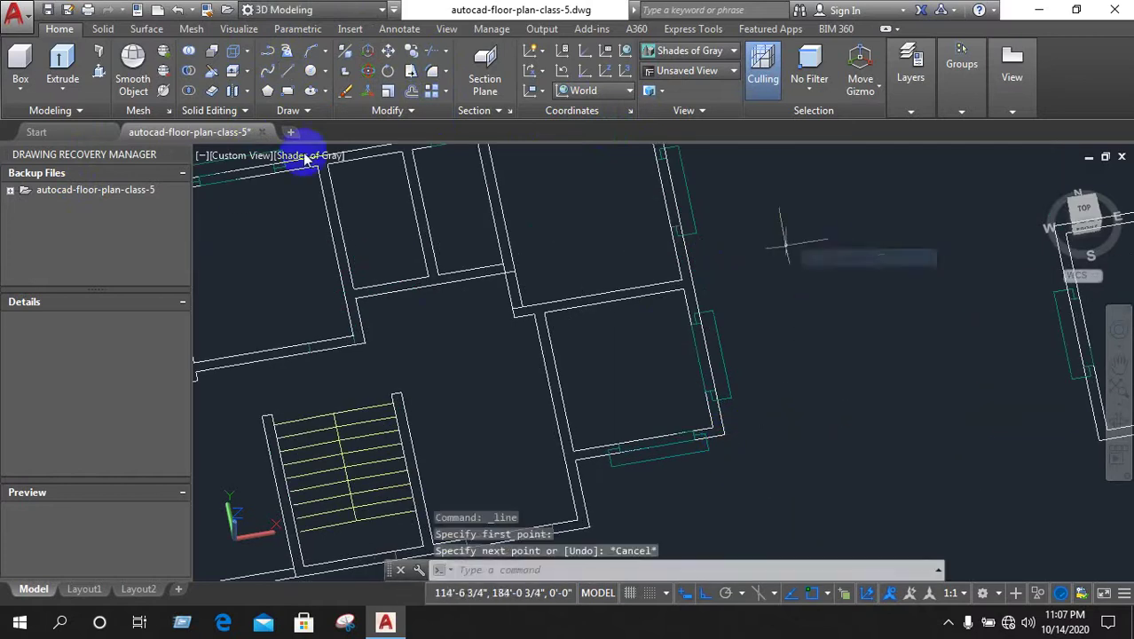
Draw line segments from the plan's lower-right wall corner outlining a small rectangular area
click(285, 74)
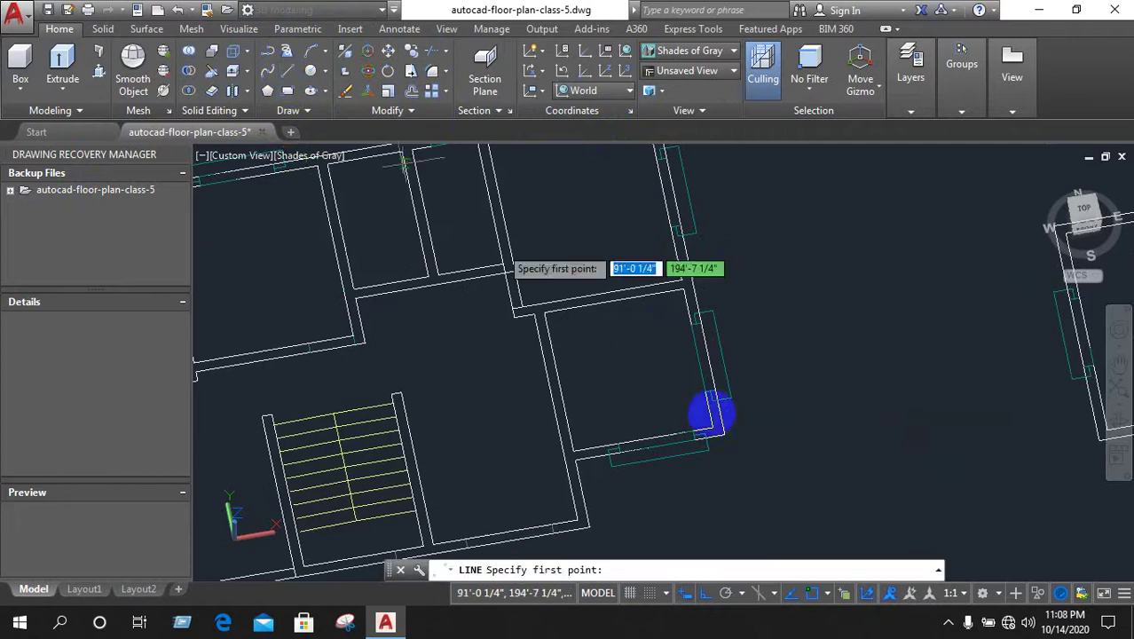
click(723, 417)
scroll(790, 444, down, 2)
scroll(794, 466, down, 2)
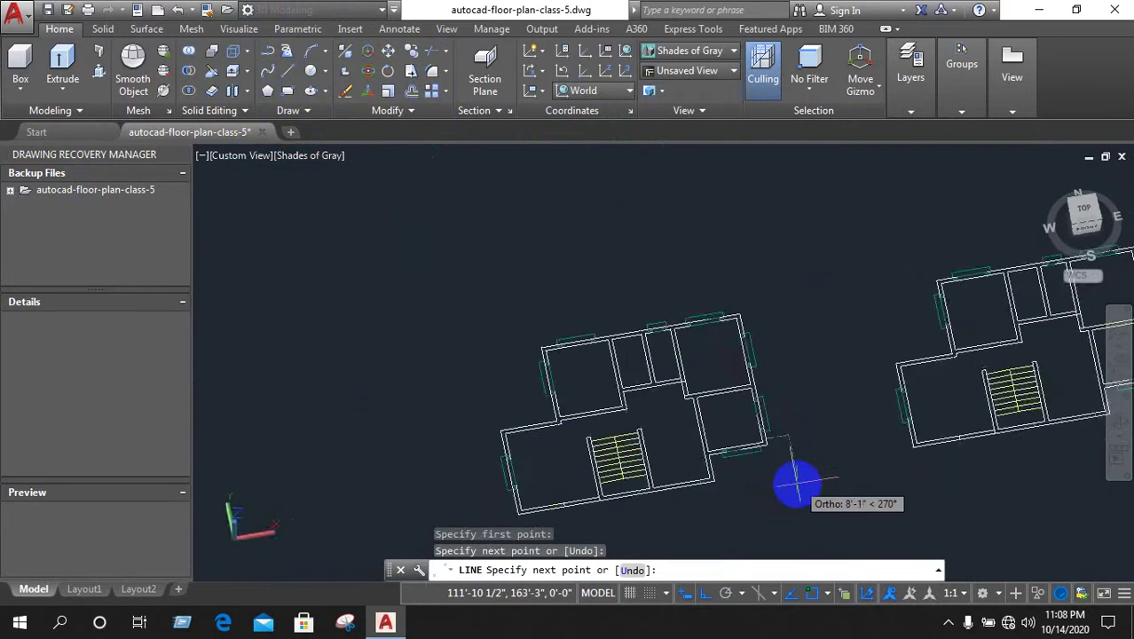
scroll(796, 482, up, 3)
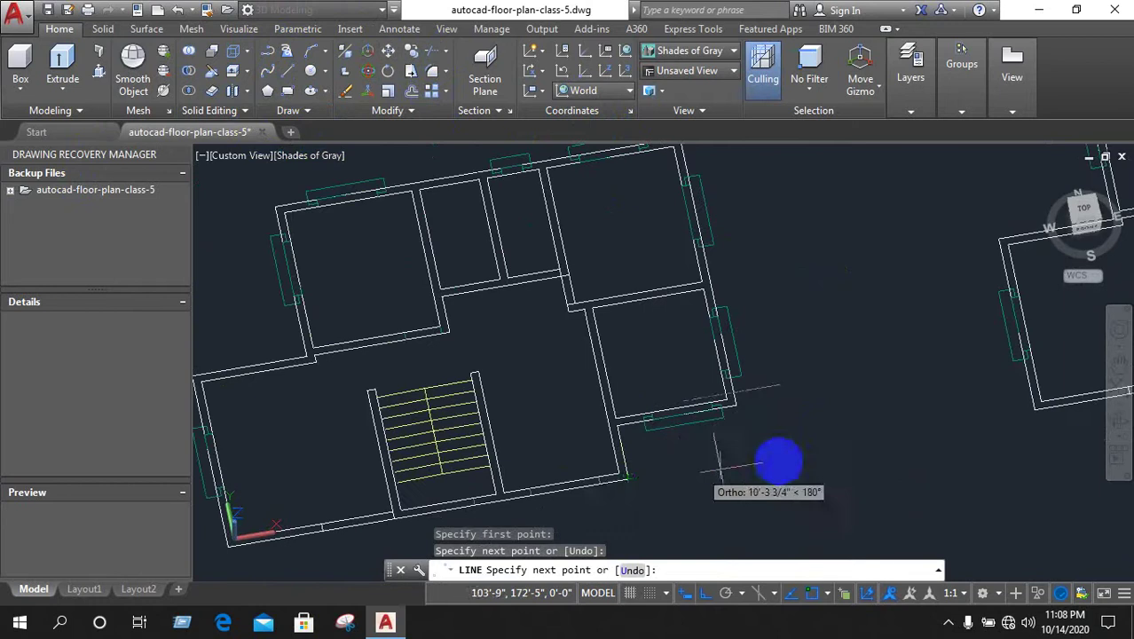
click(792, 449)
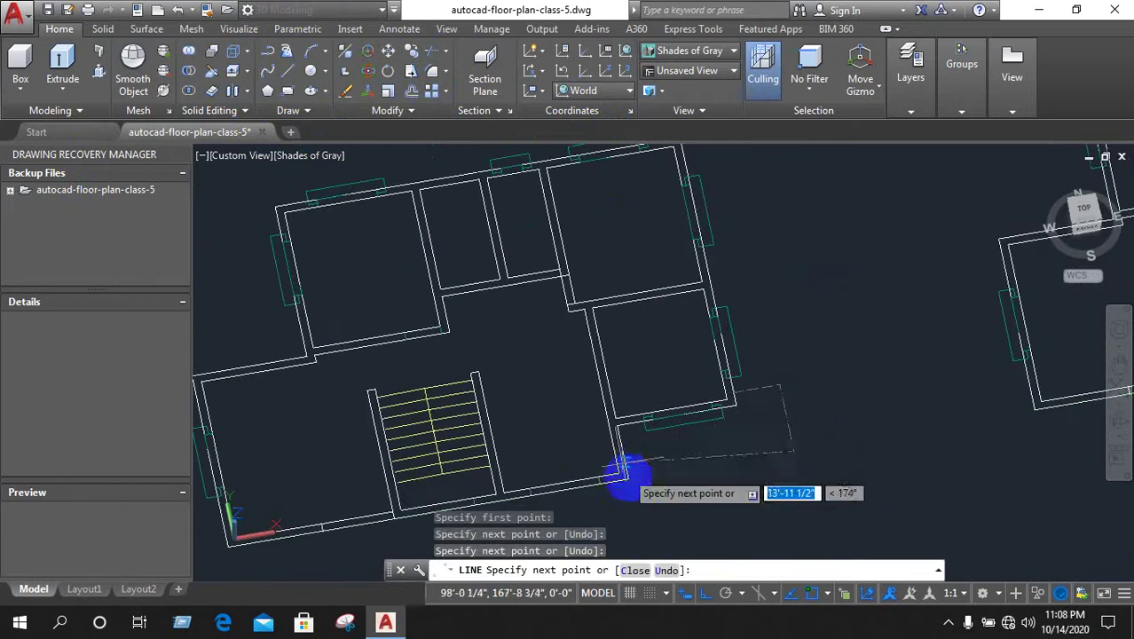
click(627, 480)
right_click(798, 364)
click(834, 400)
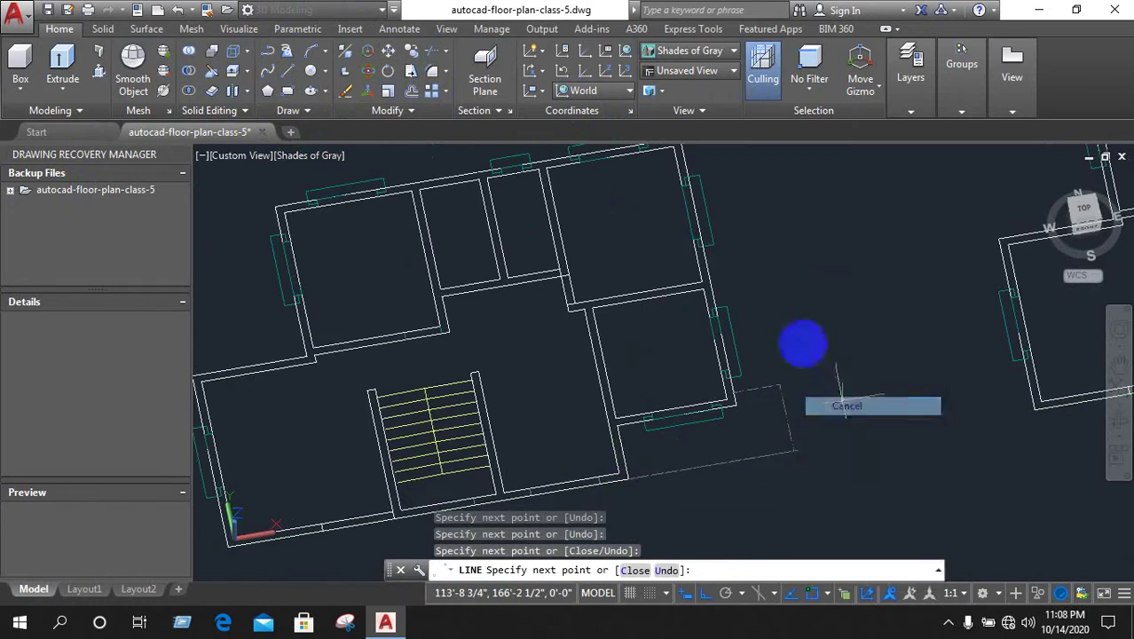
scroll(799, 336, down, 2)
scroll(528, 470, up, 2)
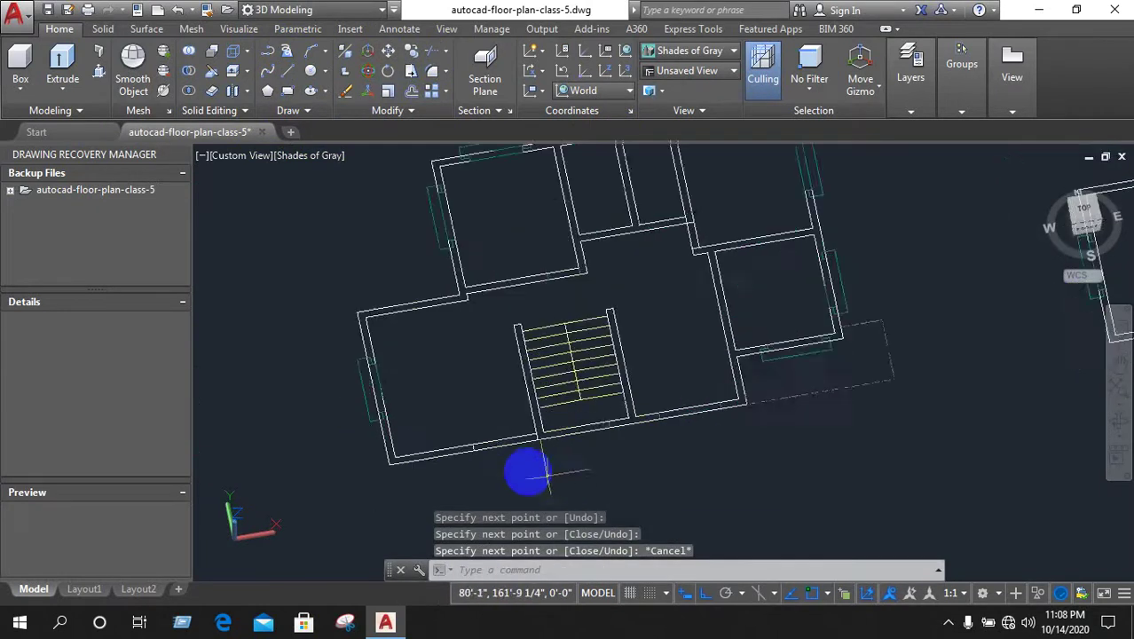
scroll(512, 454, up, 2)
scroll(641, 433, down, 2)
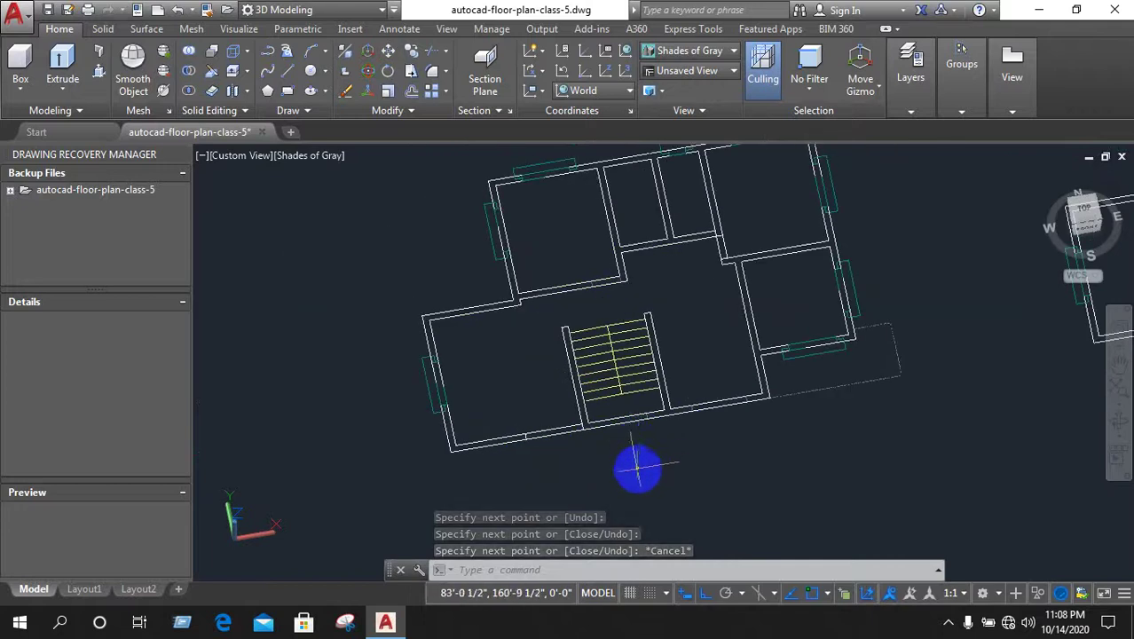
scroll(637, 468, down, 2)
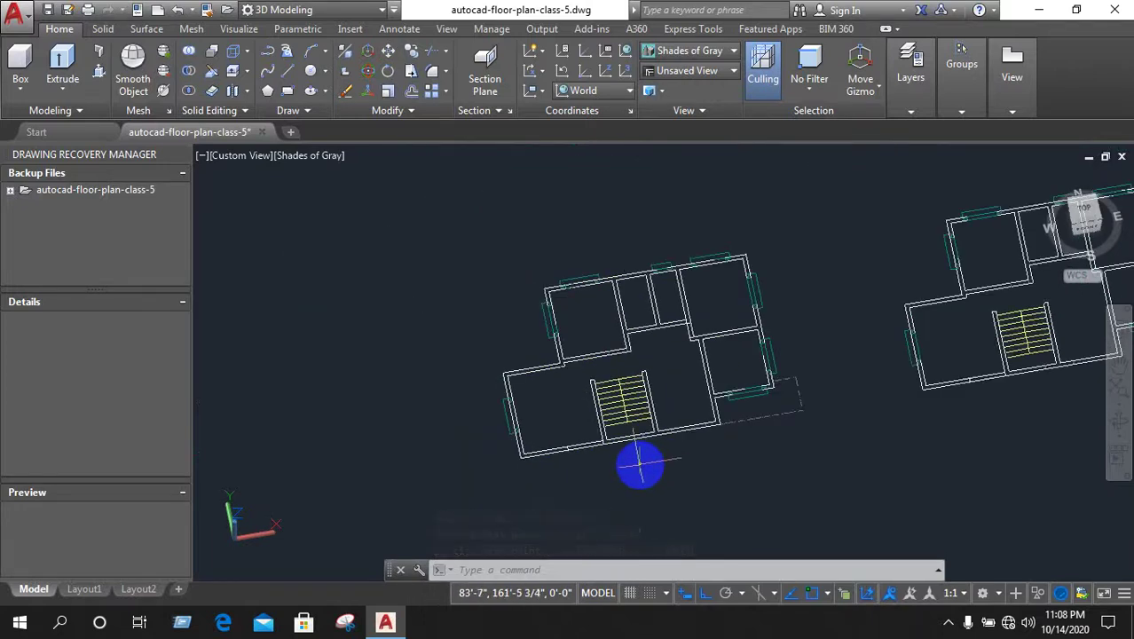
scroll(586, 479, down, 3)
scroll(328, 542, up, 2)
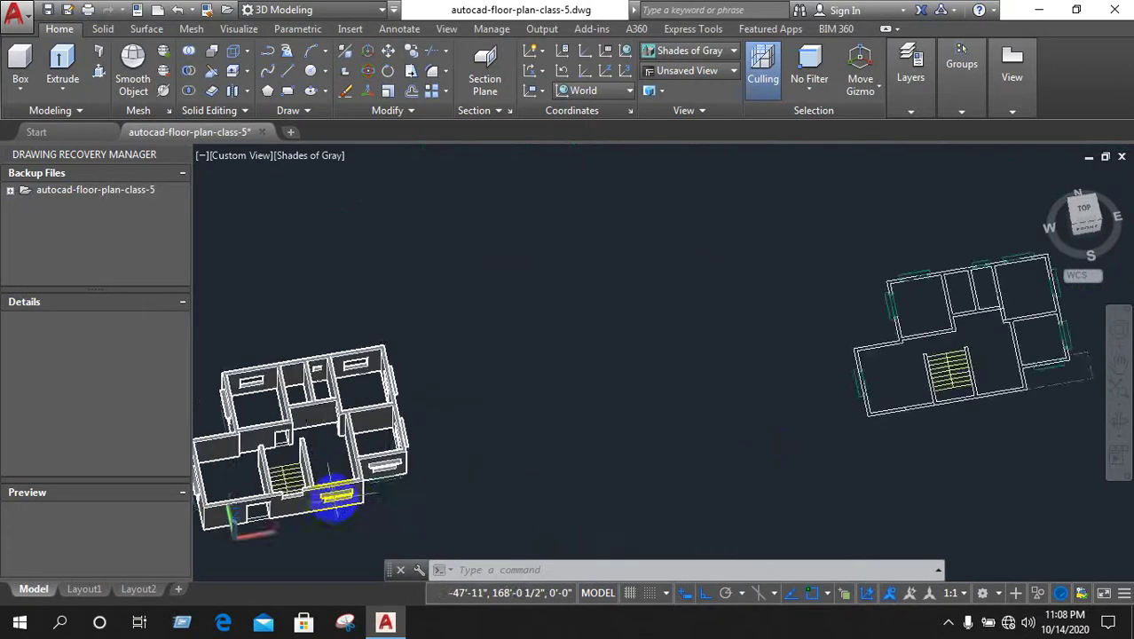
scroll(355, 506, up, 3)
scroll(359, 493, up, 2)
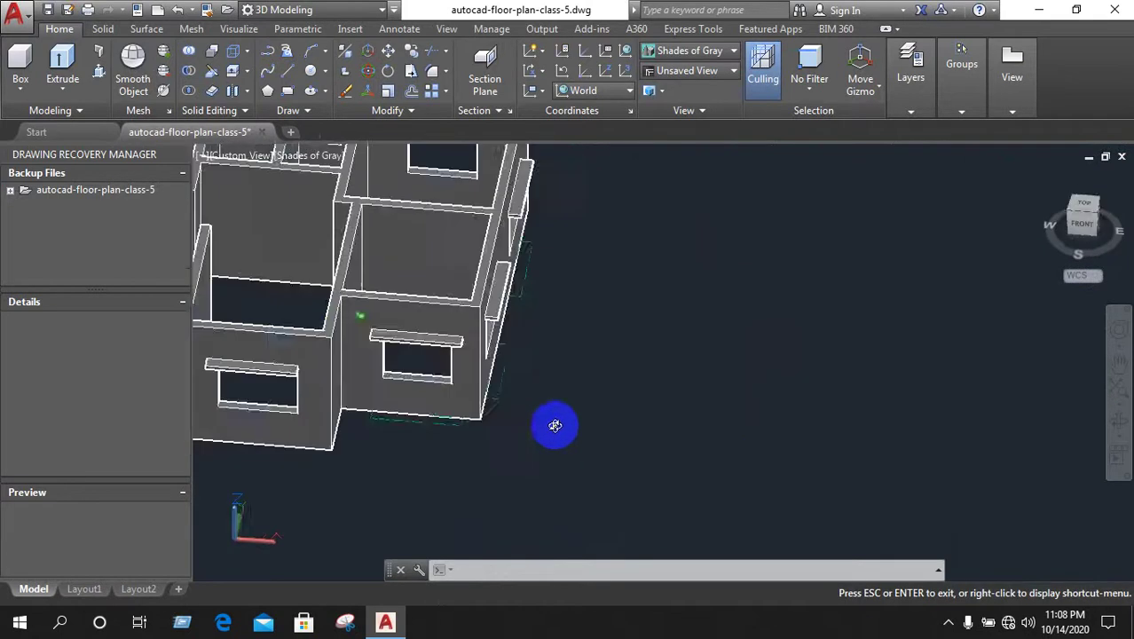
shift+middle_drag(588, 433, 370, 354)
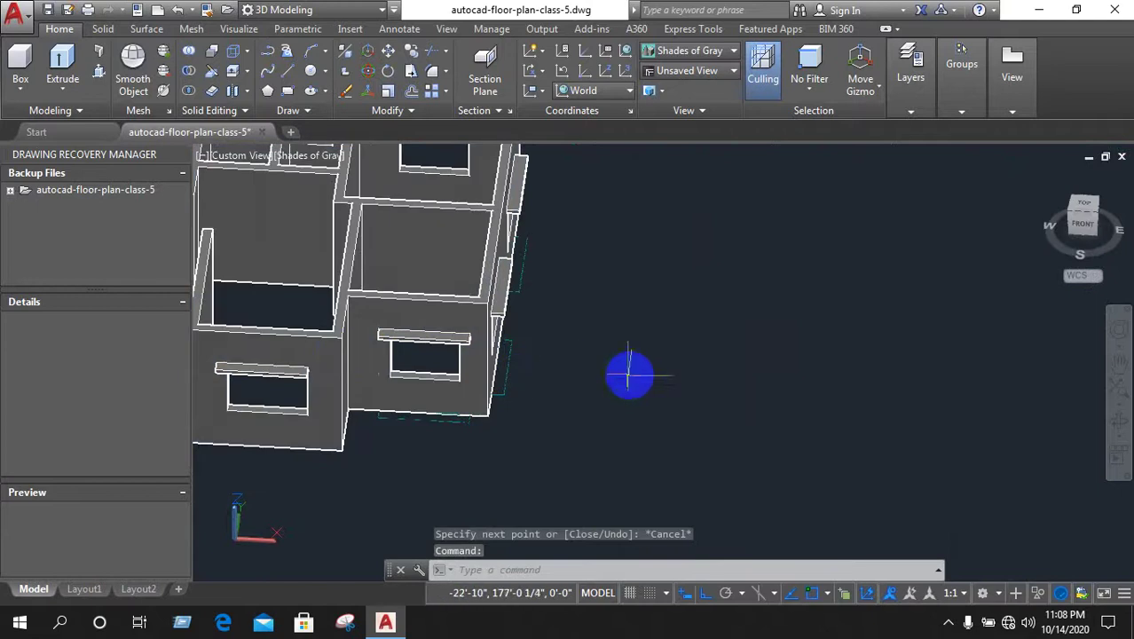
mouse_move(627, 380)
shift+middle_down()
mouse_move(544, 398)
mouse_move(608, 400)
mouse_move(587, 423)
mouse_move(573, 416)
mouse_move(605, 407)
mouse_move(603, 425)
mouse_move(699, 424)
mouse_move(671, 443)
mouse_move(588, 444)
mouse_move(1033, 524)
mouse_move(861, 405)
mouse_move(916, 450)
mouse_move(898, 440)
shift+middle_up()
scroll(586, 439, down, 5)
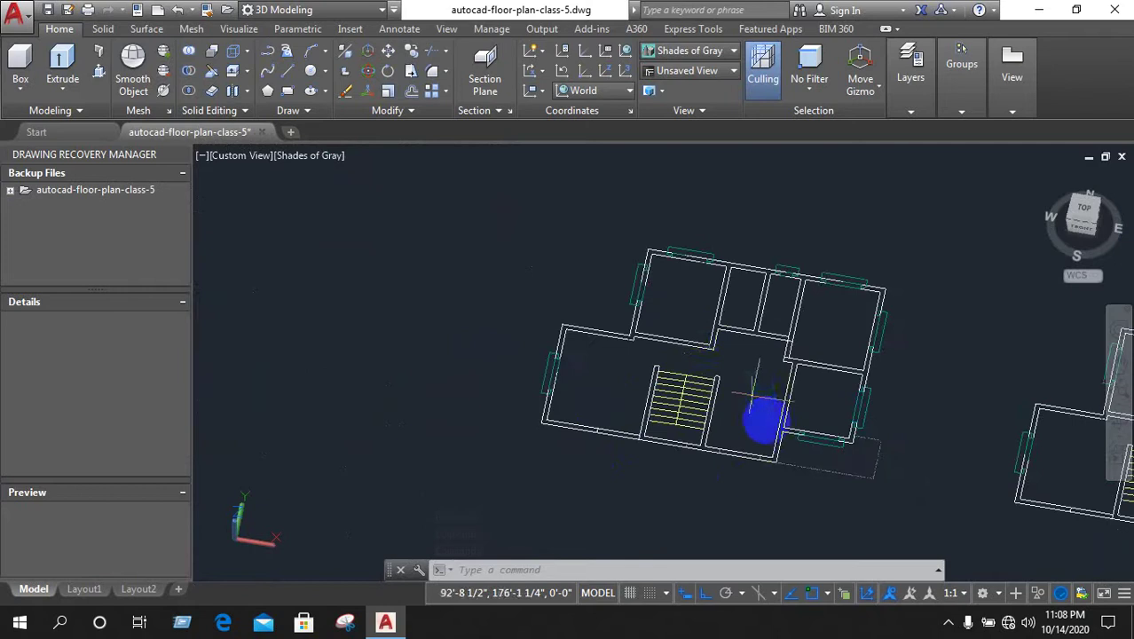
scroll(754, 453, up, 2)
scroll(710, 457, up, 2)
scroll(679, 447, up, 2)
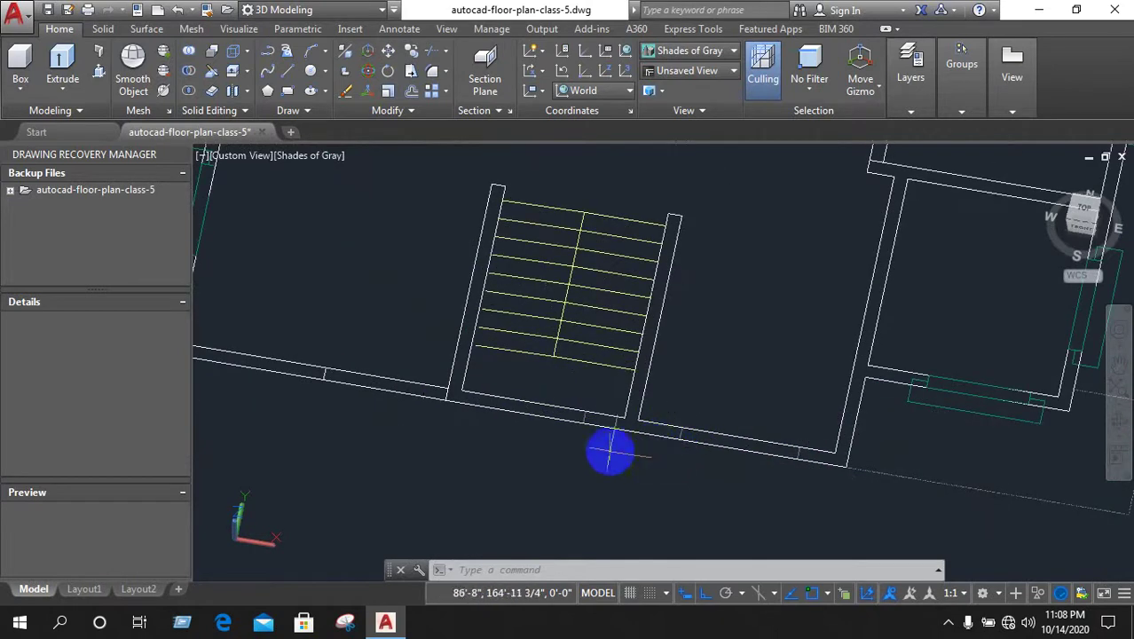
scroll(609, 452, down, 2)
scroll(527, 406, up, 1)
scroll(506, 415, down, 2)
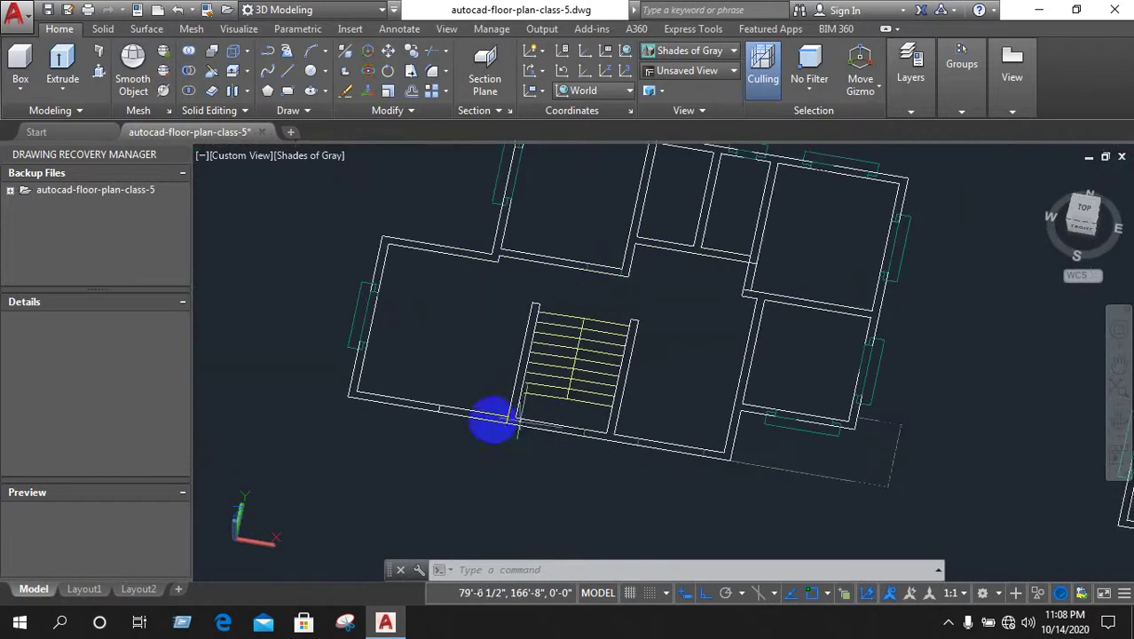
scroll(531, 424, down, 2)
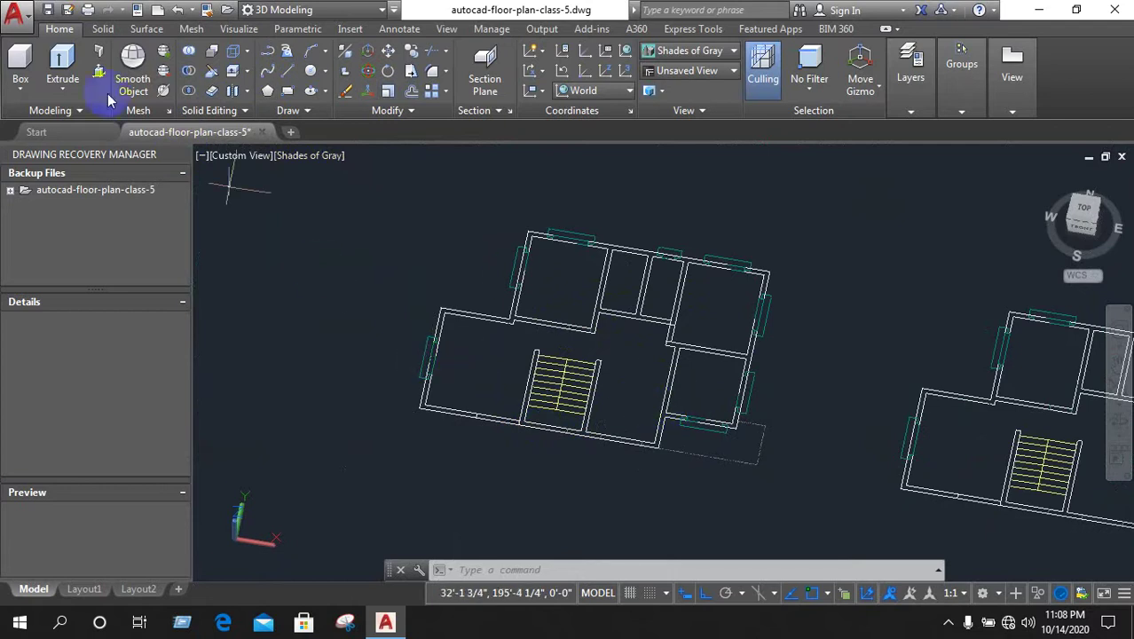
click(281, 74)
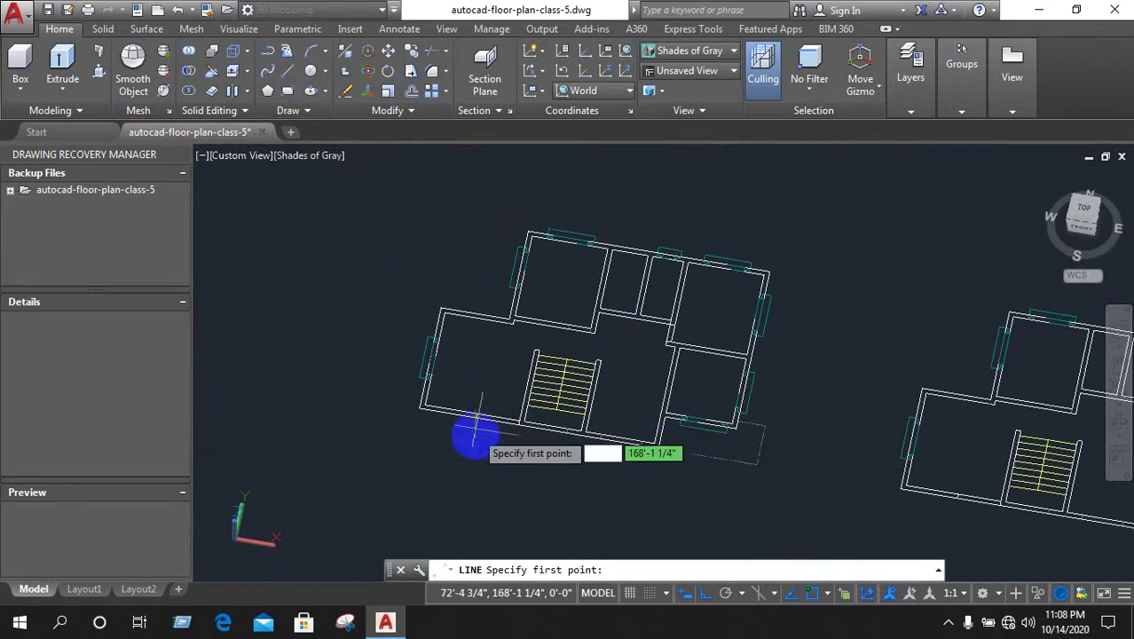
scroll(544, 451, up, 2)
scroll(629, 391, up, 2)
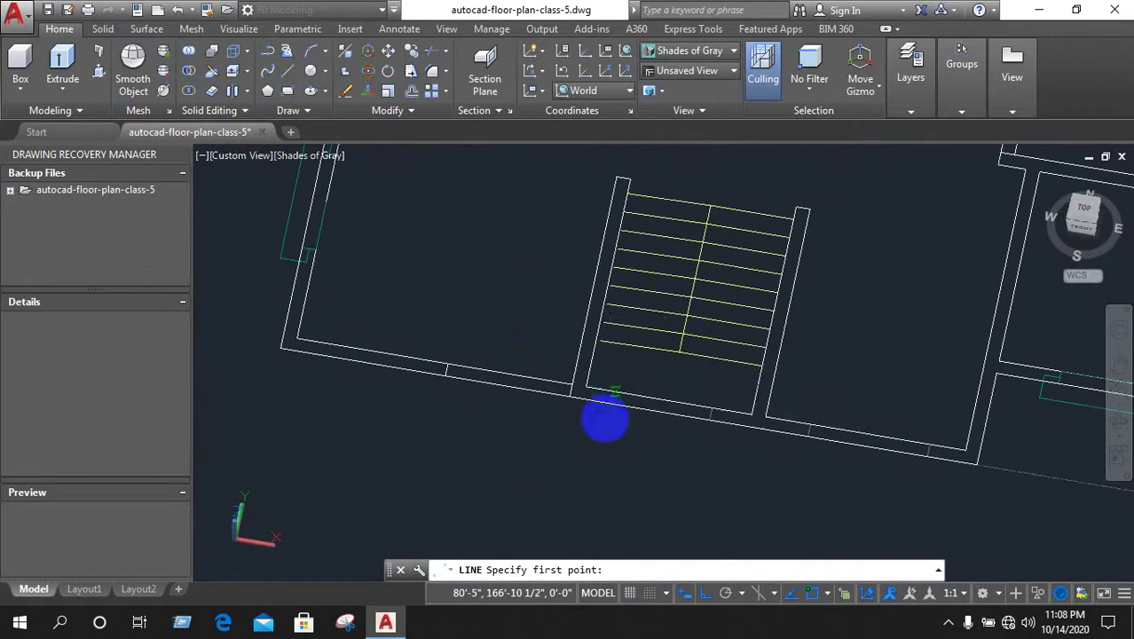
click(607, 406)
click(613, 345)
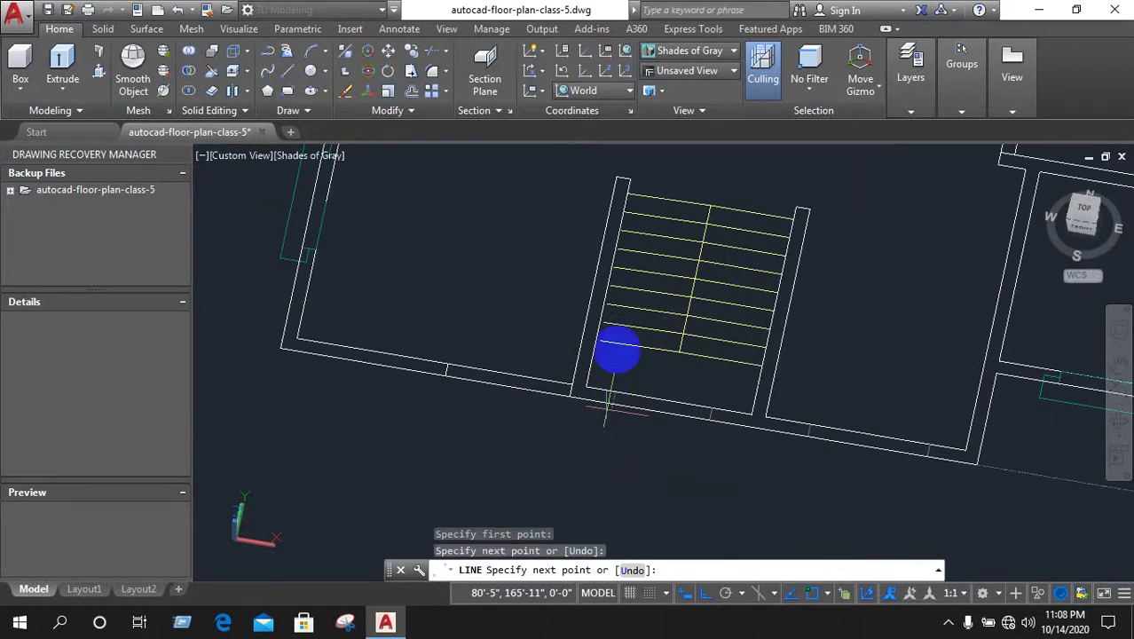
right_click(624, 354)
click(639, 383)
mouse_move(514, 447)
shift+middle_down()
mouse_move(533, 463)
mouse_move(582, 440)
mouse_move(477, 368)
shift+middle_up()
scroll(440, 412, down, 5)
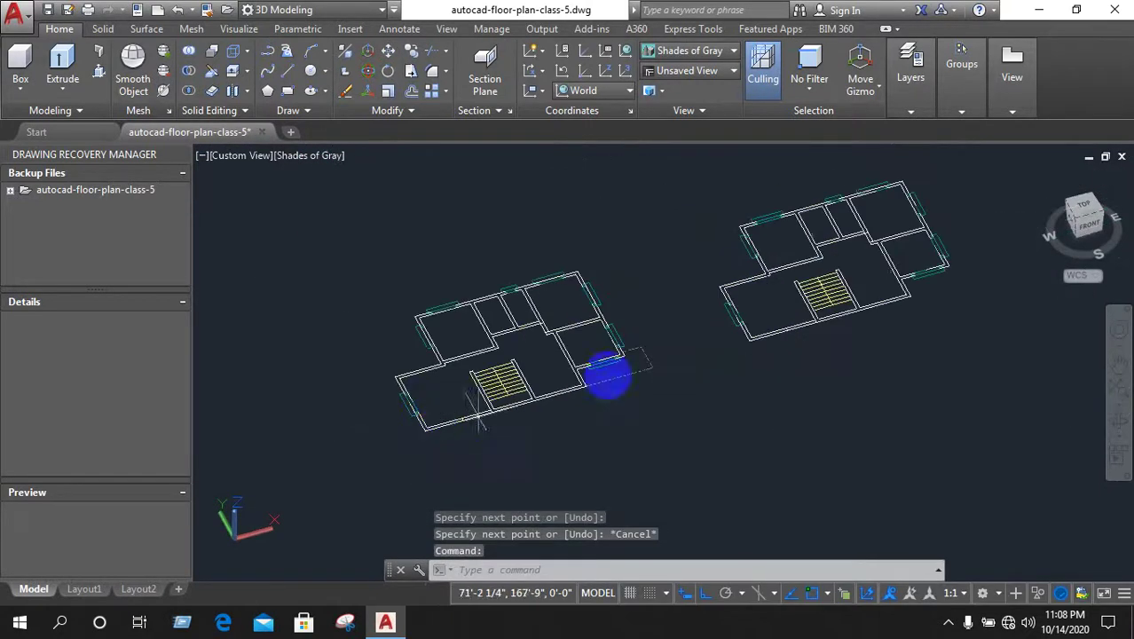
scroll(607, 366, up, 1)
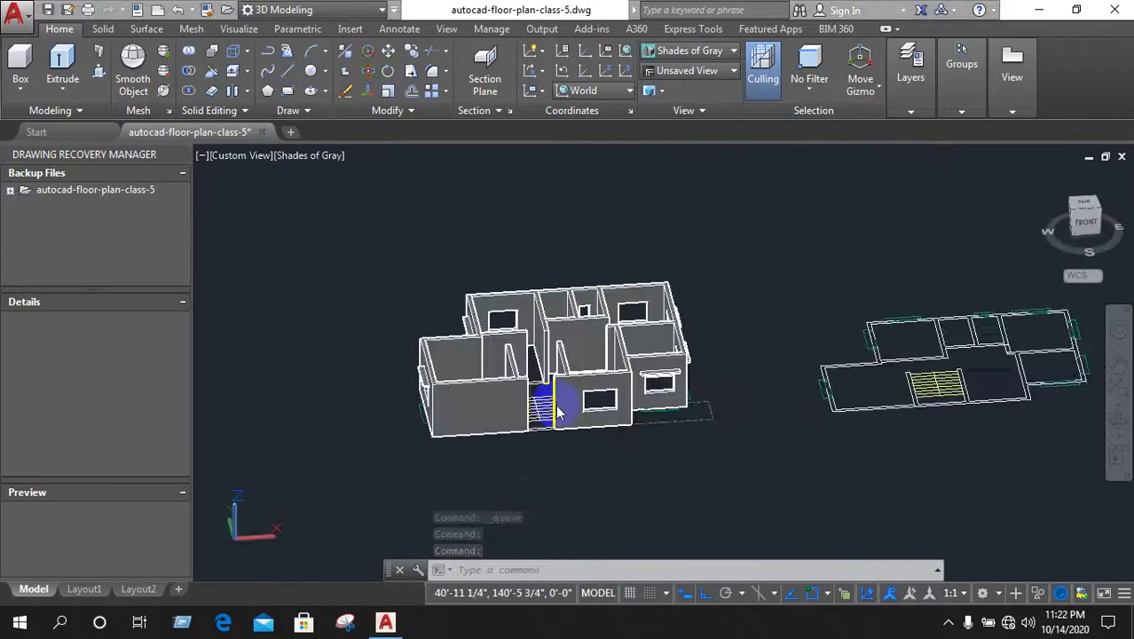
scroll(586, 435, down, 2)
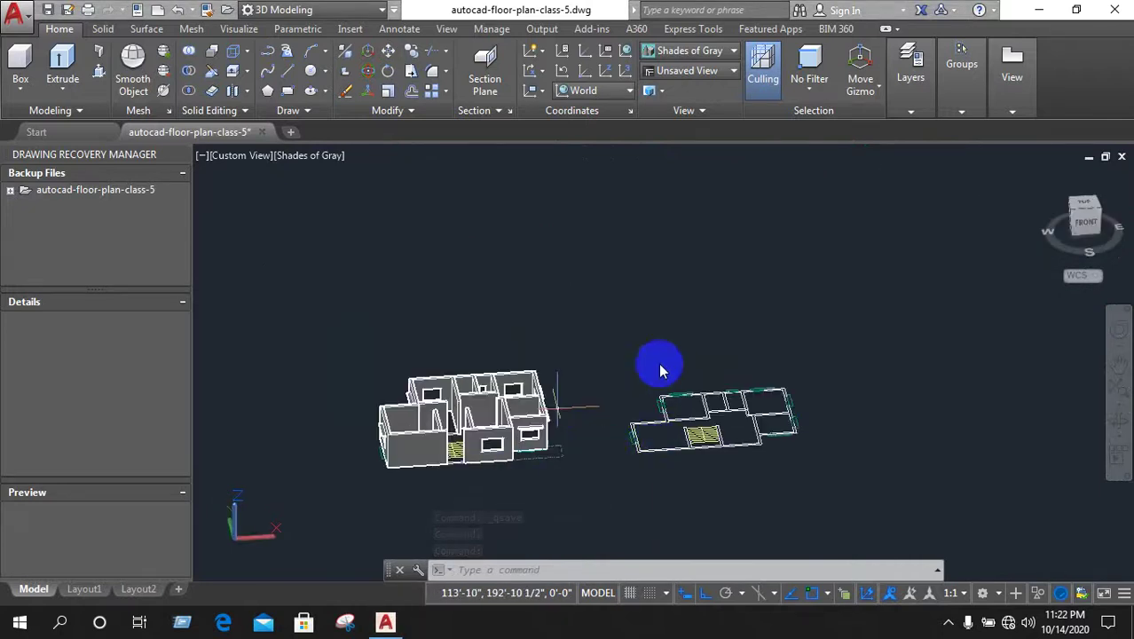
scroll(661, 368, down, 3)
scroll(600, 464, up, 3)
scroll(633, 481, down, 3)
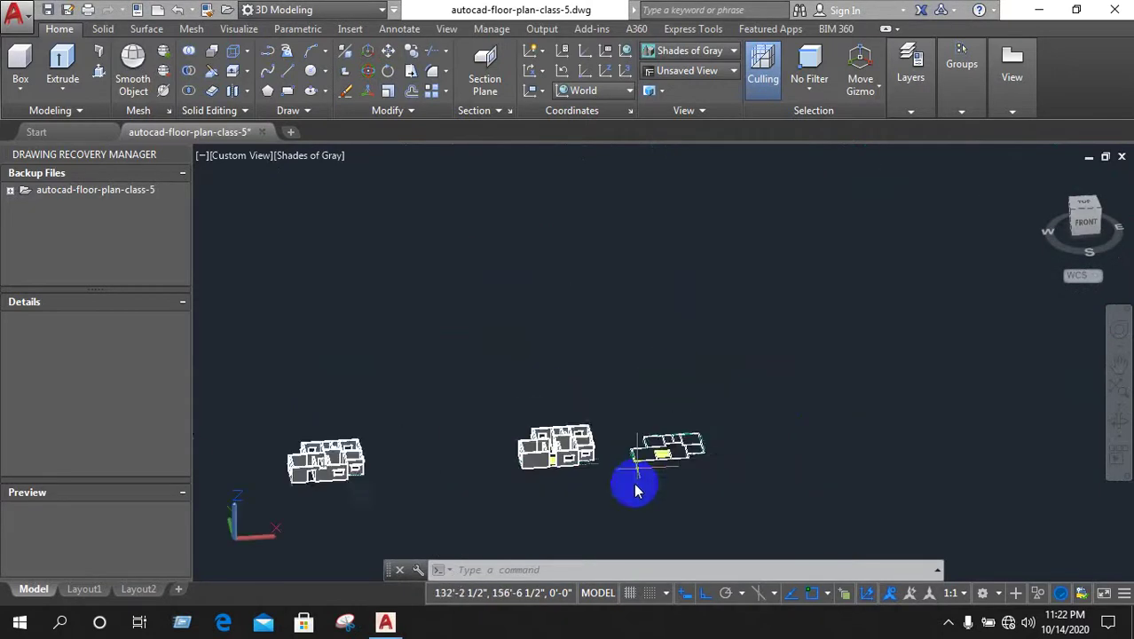
scroll(526, 481, up, 3)
scroll(498, 425, up, 3)
scroll(350, 425, down, 1)
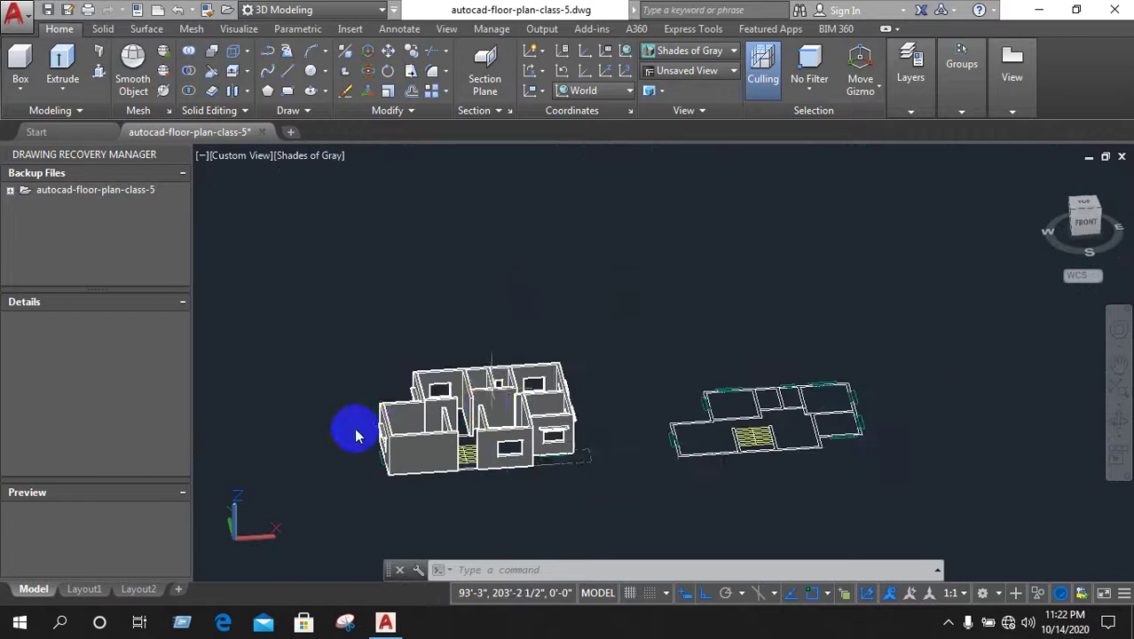
scroll(583, 463, up, 1)
scroll(582, 489, up, 2)
scroll(587, 379, up, 2)
scroll(632, 444, down, 3)
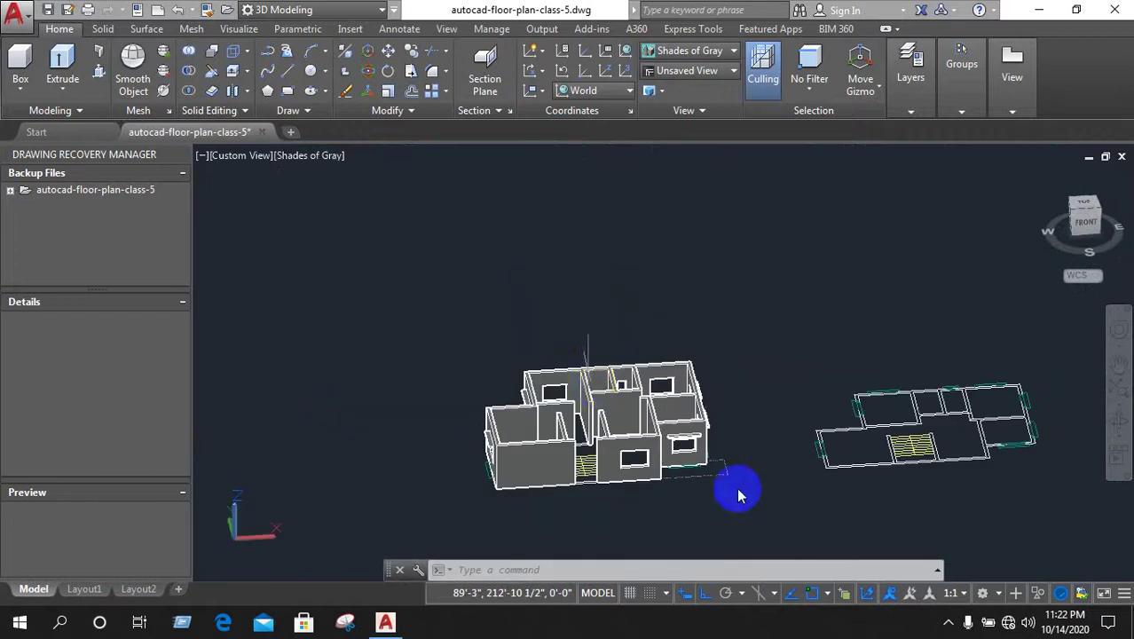
scroll(724, 482, up, 1)
scroll(760, 474, down, 1)
scroll(754, 480, up, 2)
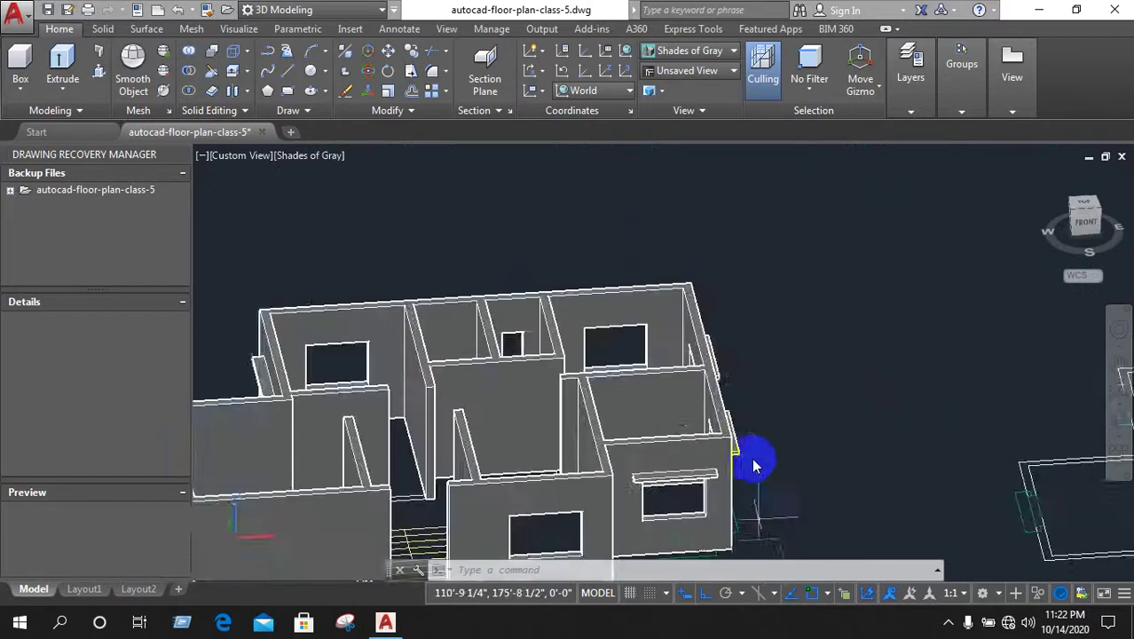
scroll(768, 497, down, 2)
scroll(785, 462, down, 1)
scroll(773, 462, down, 2)
scroll(764, 480, up, 2)
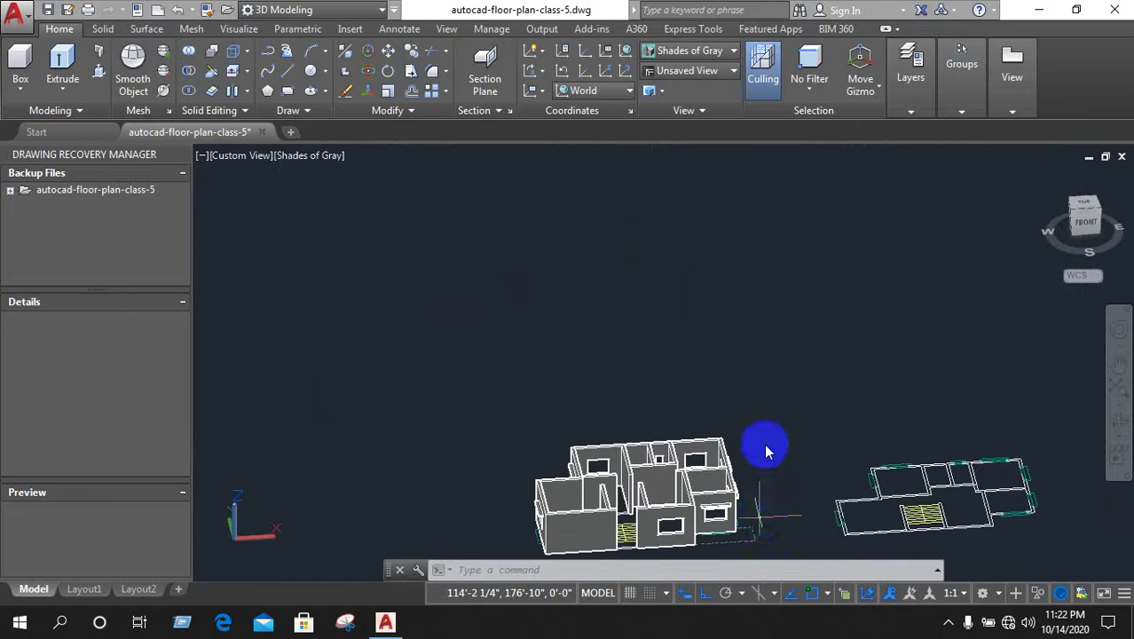
scroll(767, 515, down, 5)
scroll(750, 505, up, 3)
scroll(755, 461, down, 4)
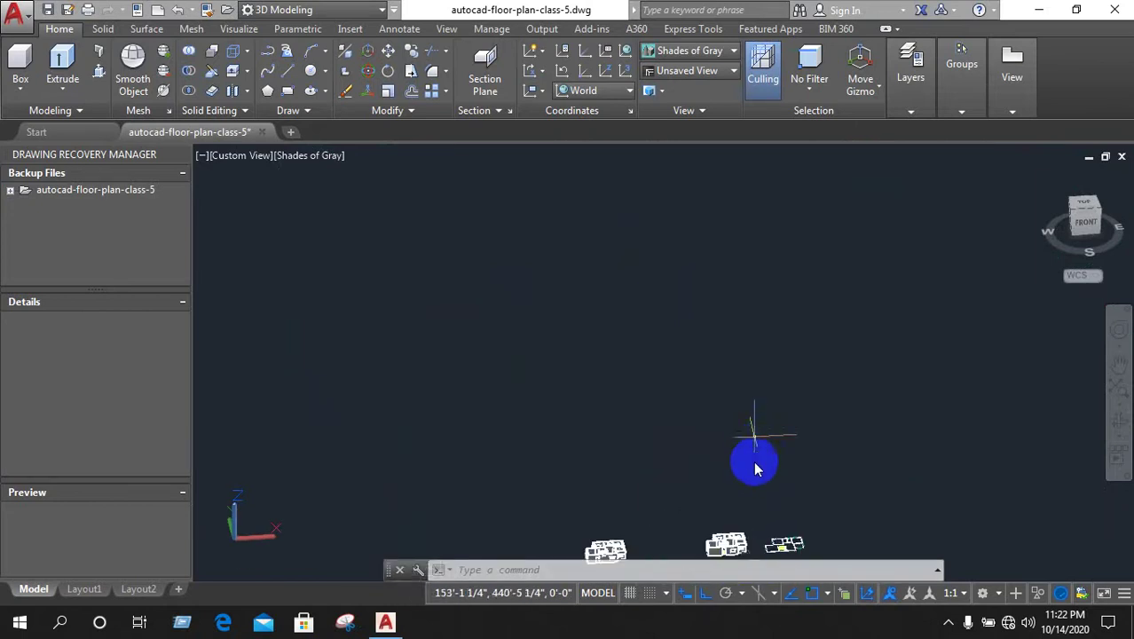
shift+middle_drag(729, 457, 745, 552)
scroll(745, 532, up, 1)
scroll(741, 515, up, 2)
scroll(735, 488, up, 2)
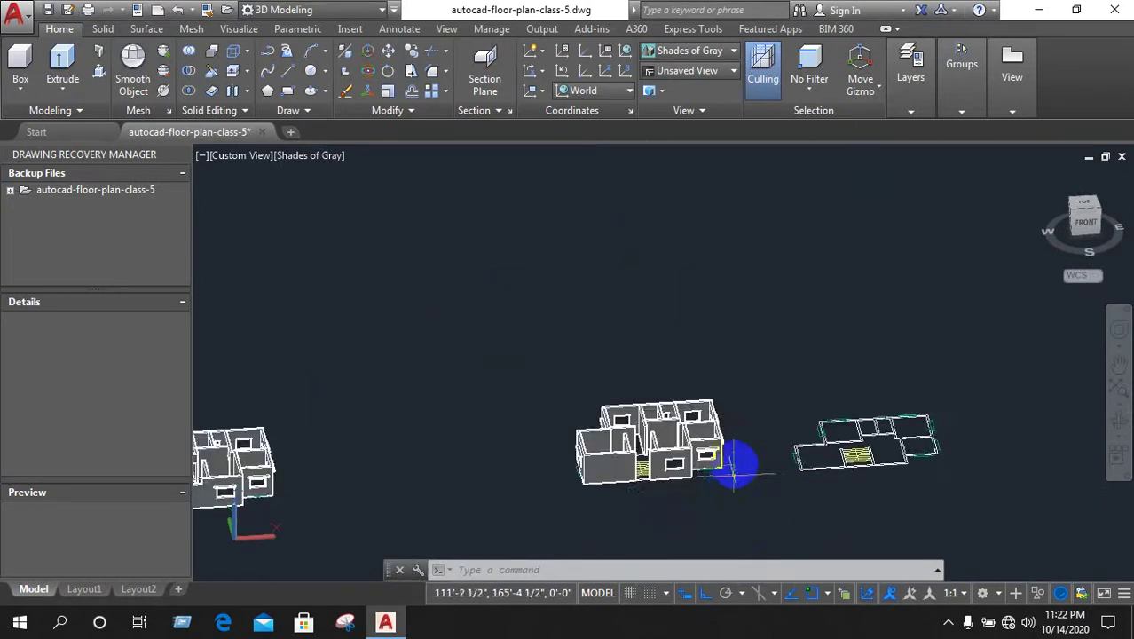
scroll(732, 470, up, 3)
scroll(732, 471, up, 3)
scroll(555, 335, up, 2)
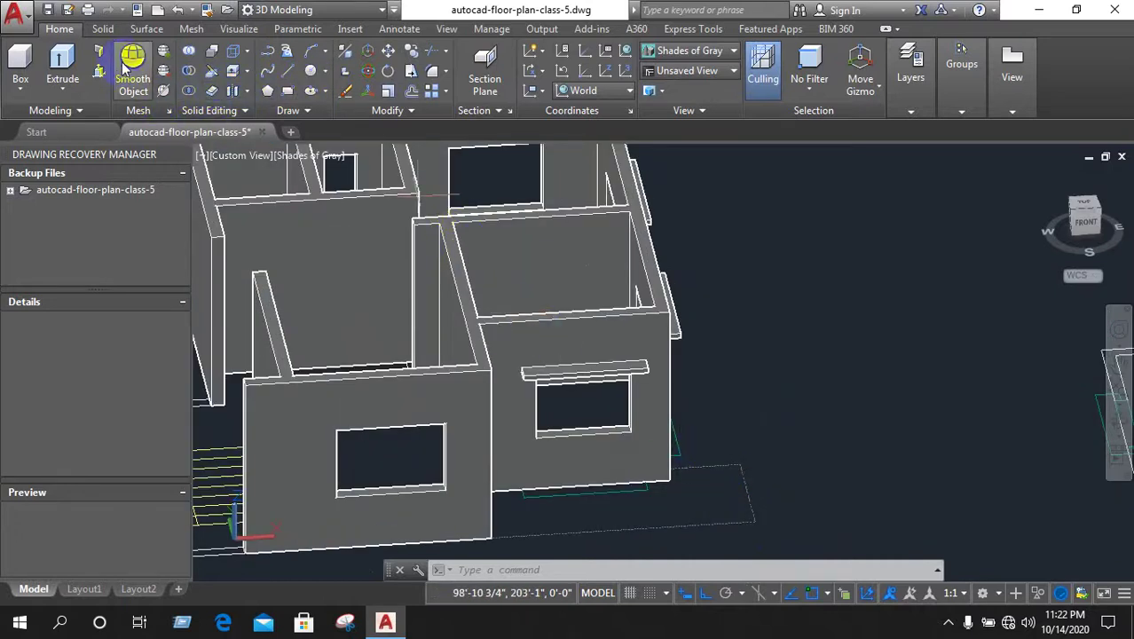
Press-pull the front floor rectangle up 6 inches into a slab
key(ctrl+shift+e)
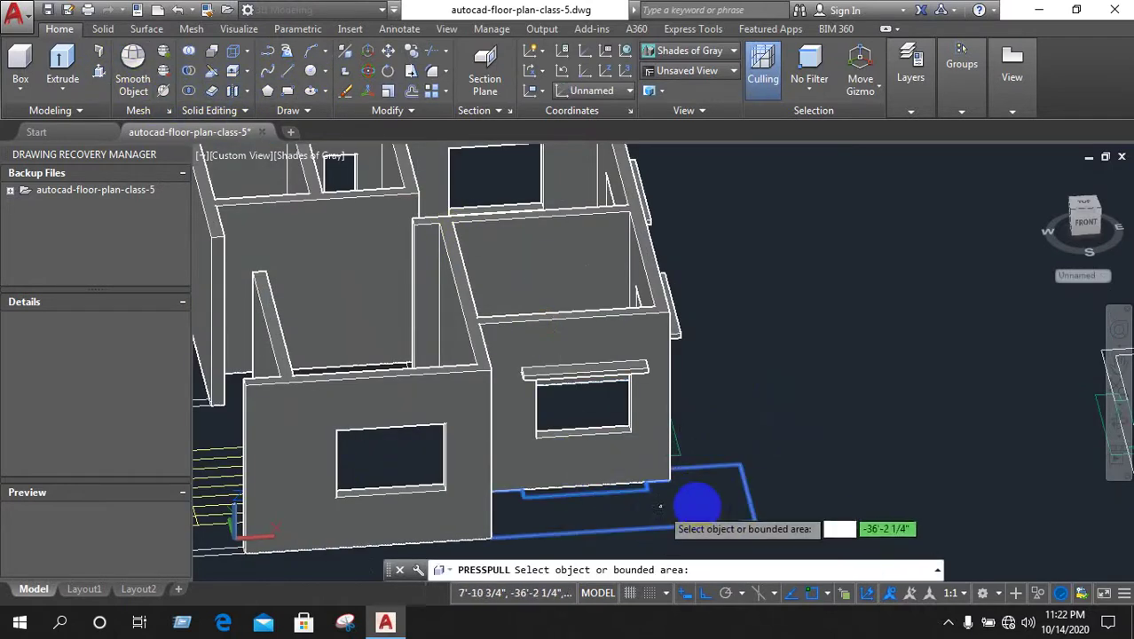
click(694, 490)
text(6")
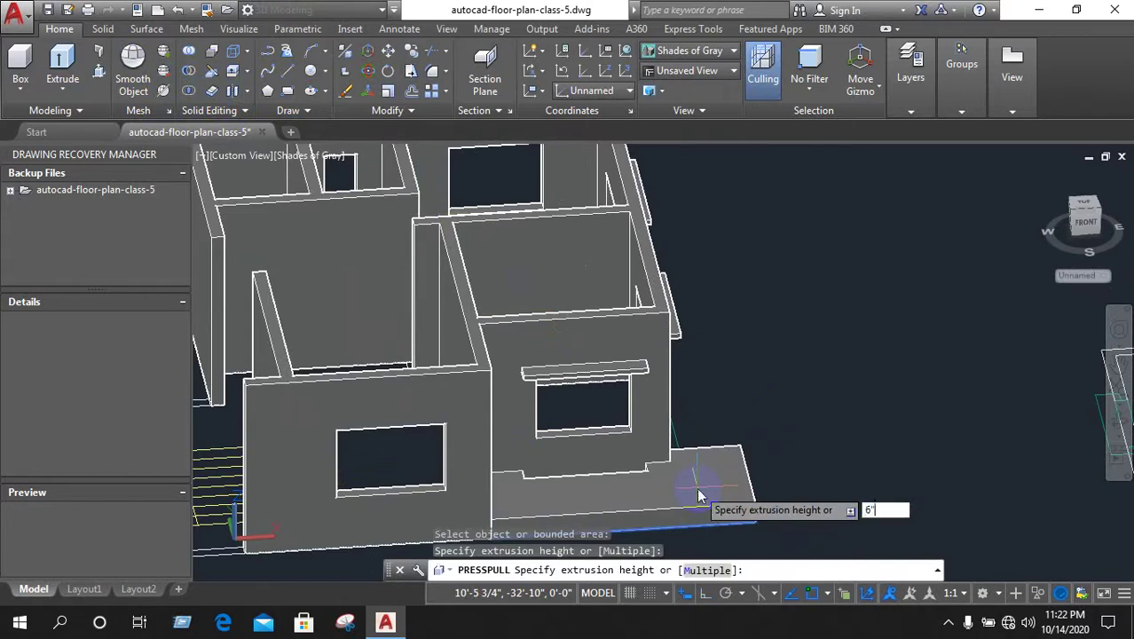
key(Return)
scroll(701, 342, up, 2)
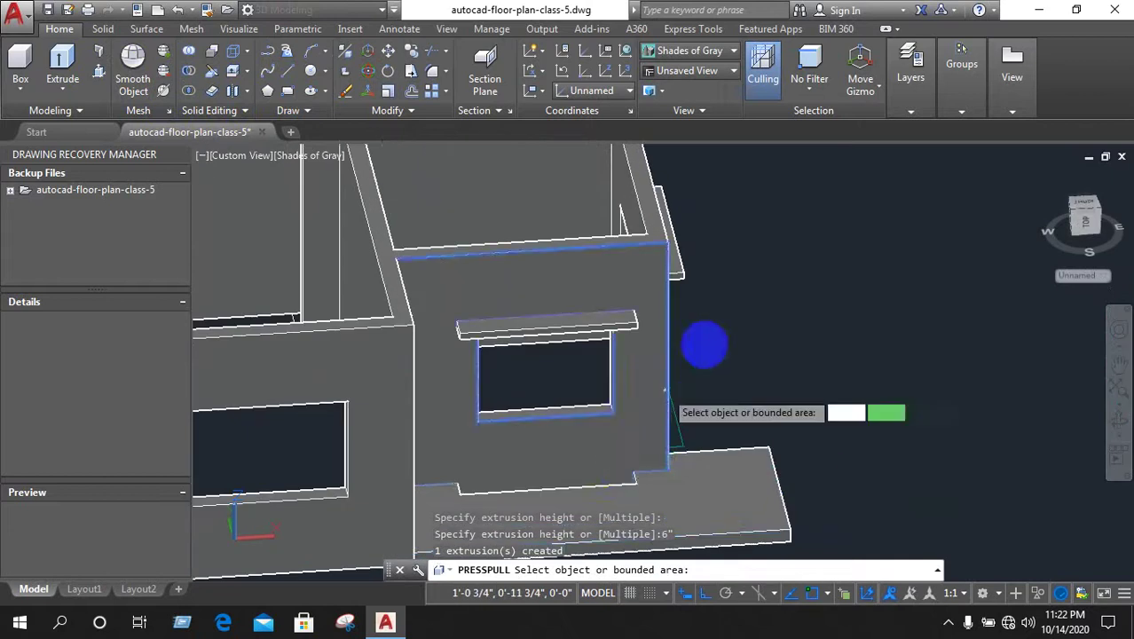
scroll(814, 417, down, 3)
scroll(578, 417, up, 2)
scroll(586, 435, up, 2)
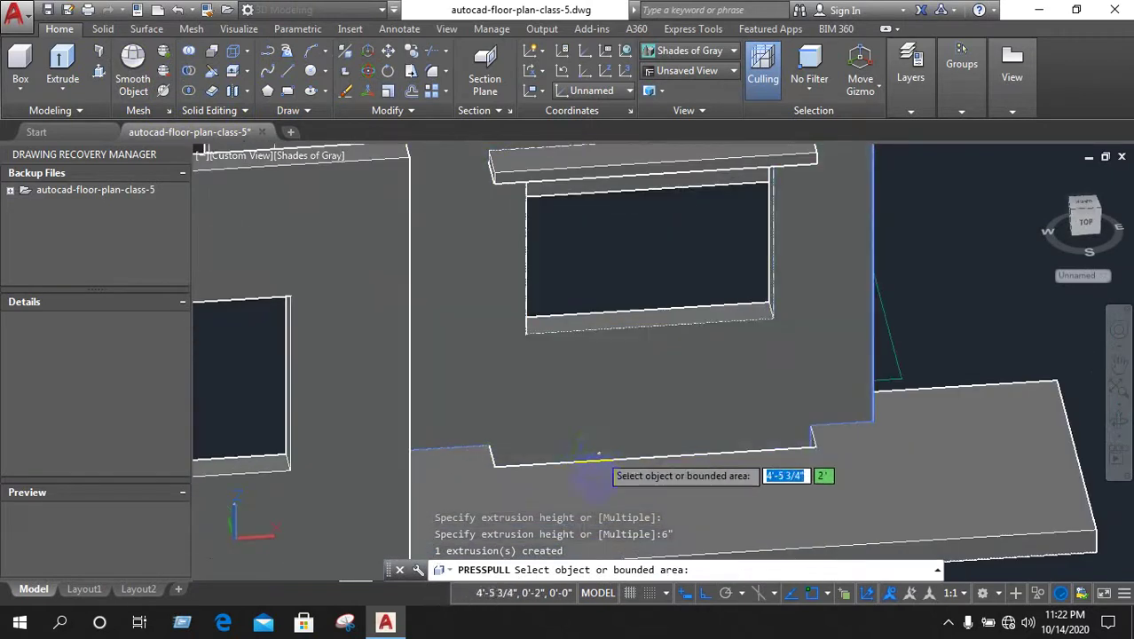
Extrude the small gap at the base of the front wall
mouse_move(528, 451)
shift+middle_down()
mouse_move(564, 521)
mouse_move(646, 519)
shift+middle_up()
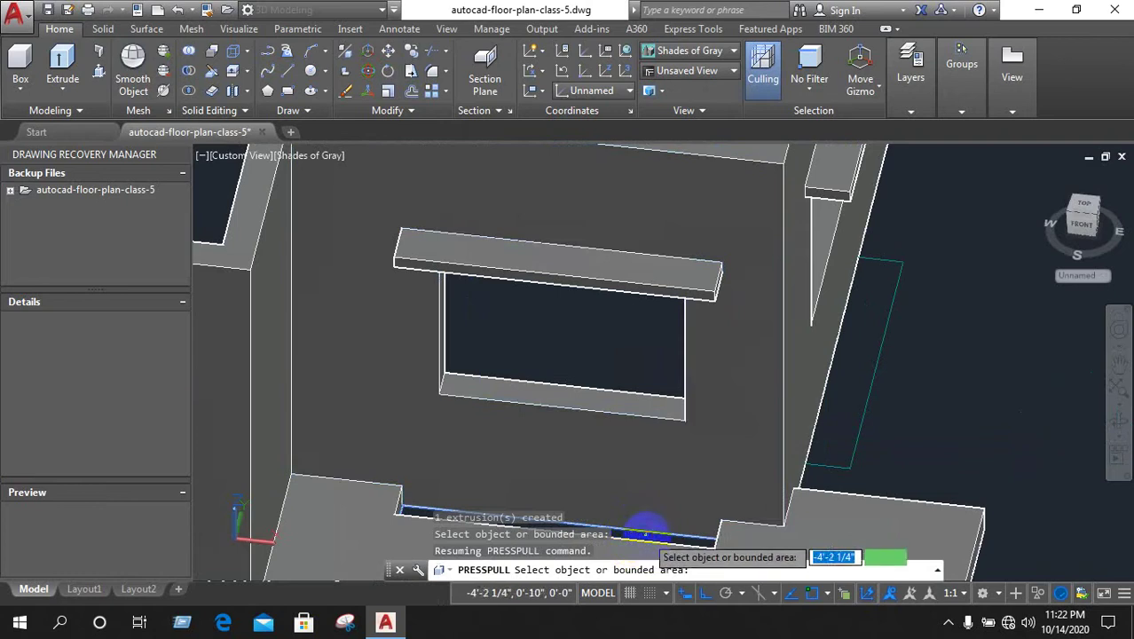
click(645, 532)
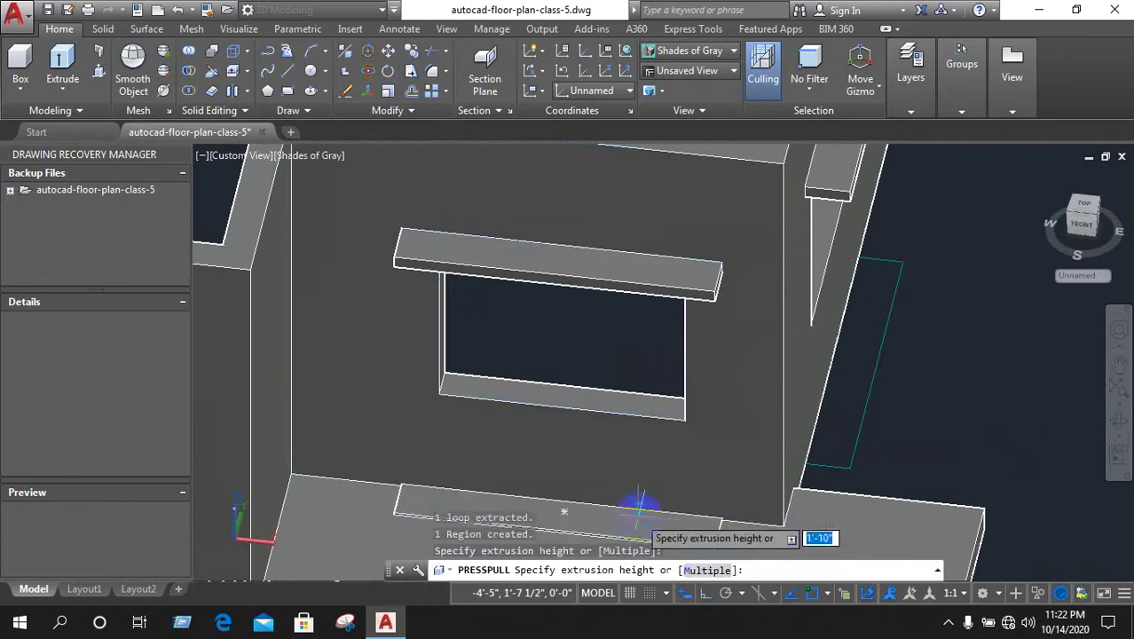
click(639, 508)
scroll(755, 476, down, 3)
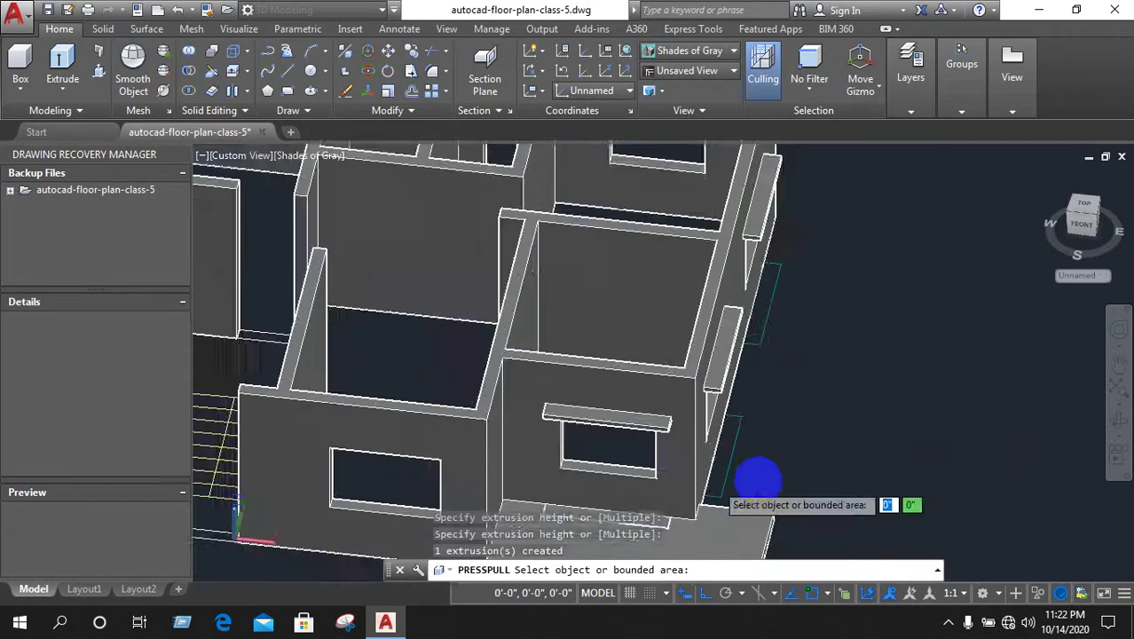
scroll(790, 439, down, 2)
scroll(697, 524, up, 2)
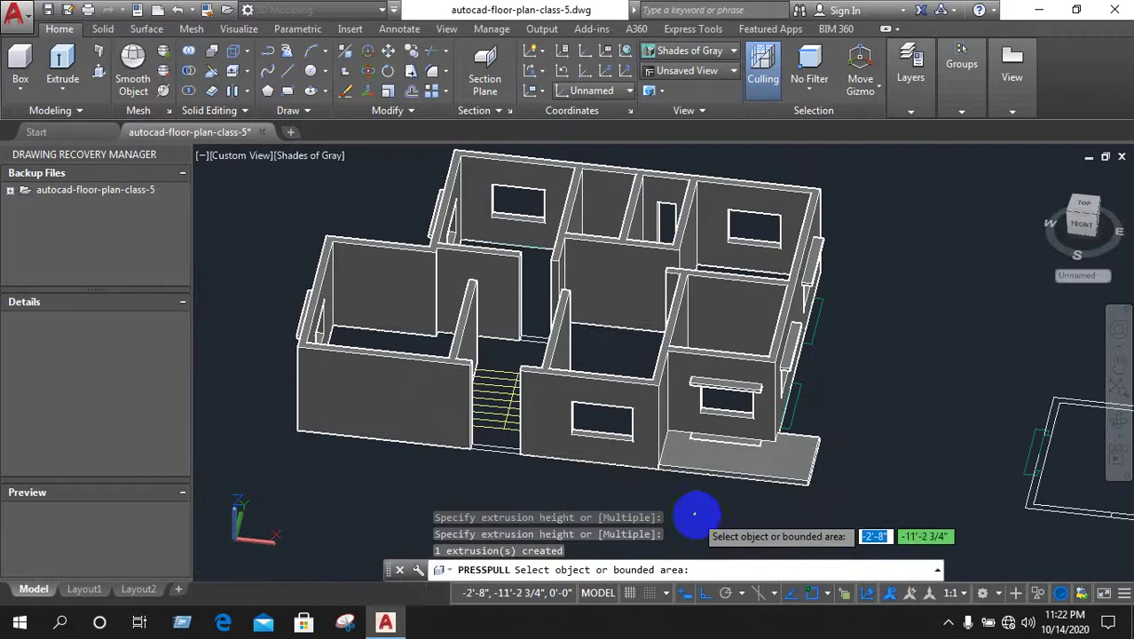
Orbit around the new front slab to check it, then save the drawing
mouse_move(698, 517)
shift+middle_down()
mouse_move(596, 467)
mouse_move(603, 496)
shift+middle_up()
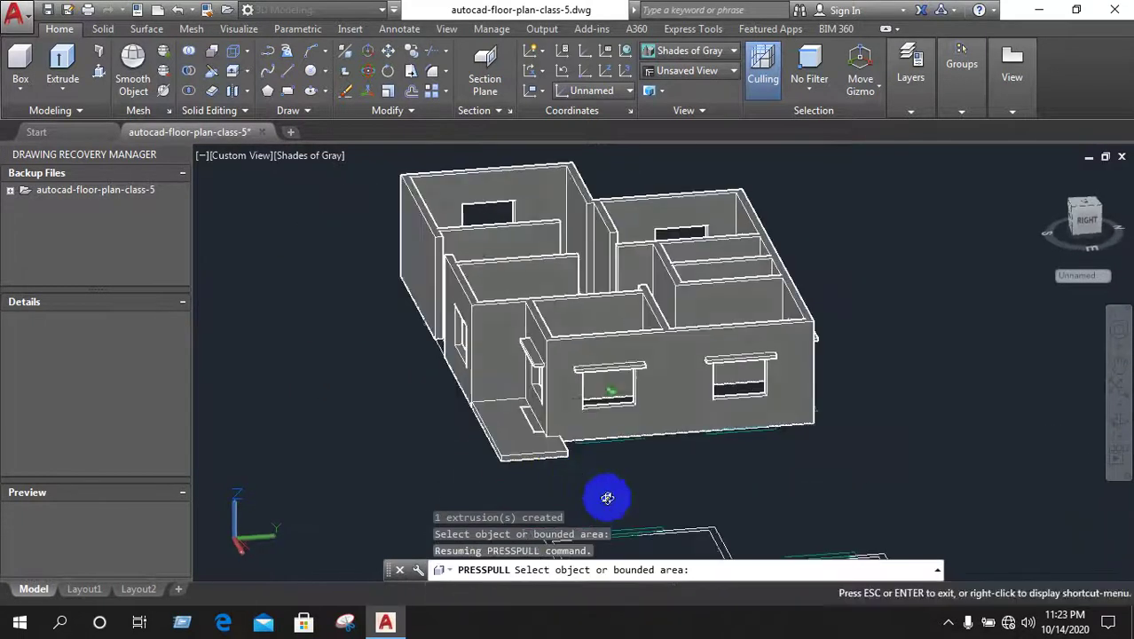
scroll(552, 473, up, 1)
scroll(570, 463, up, 3)
scroll(512, 475, up, 2)
click(515, 471)
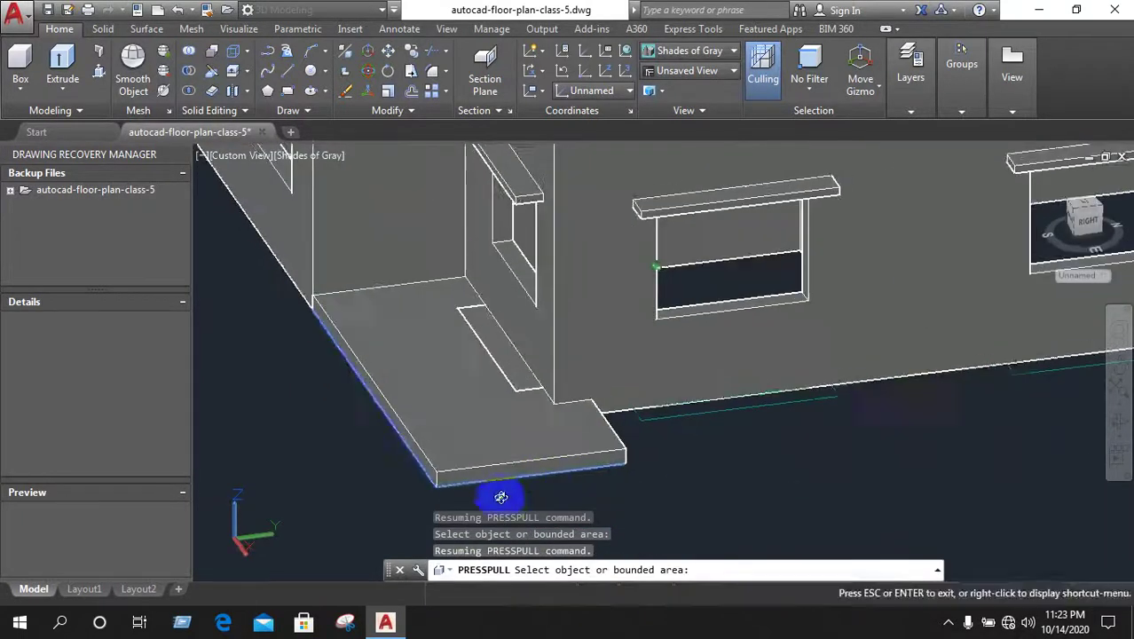
shift+middle_drag(503, 495, 442, 475)
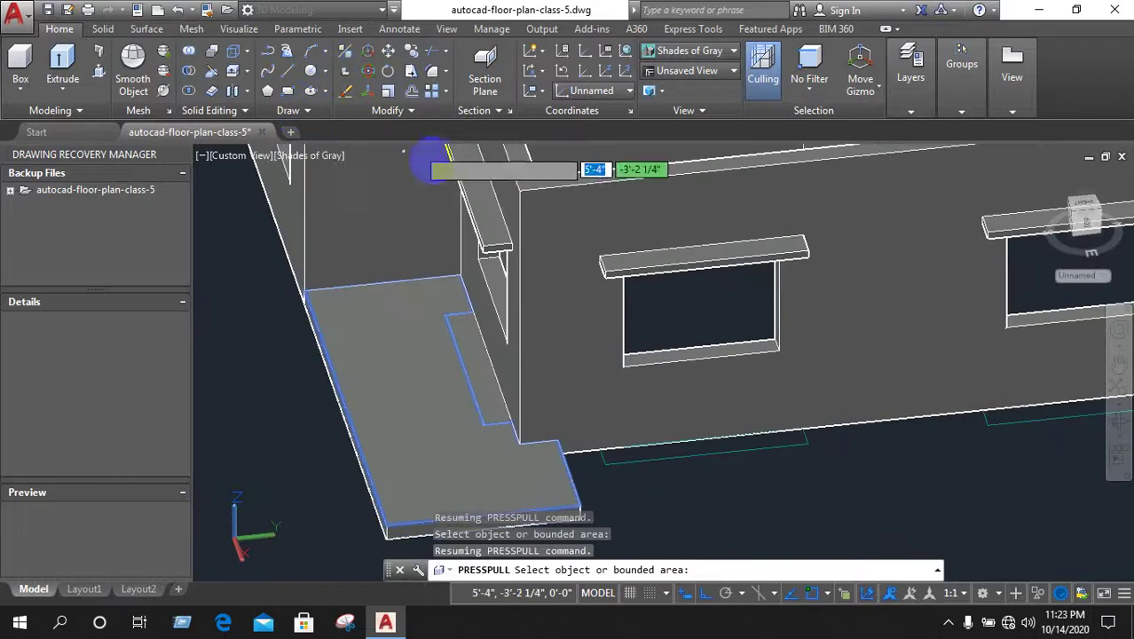
scroll(302, 317, down, 2)
shift+middle_drag(302, 317, 454, 383)
scroll(532, 359, down, 2)
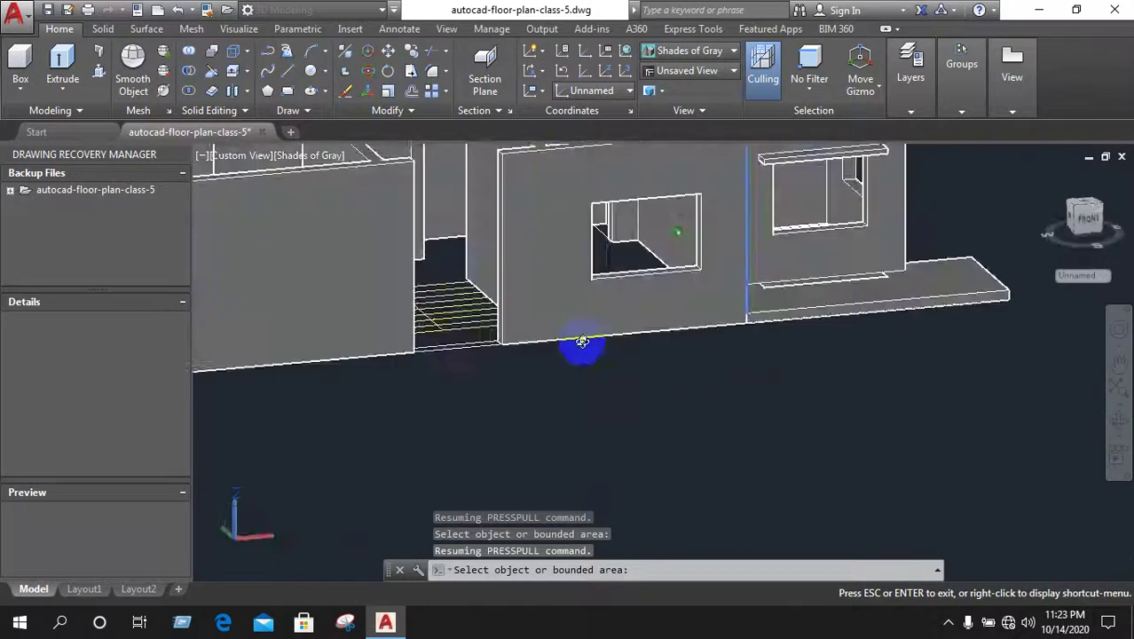
scroll(586, 346, down, 2)
scroll(613, 381, down, 3)
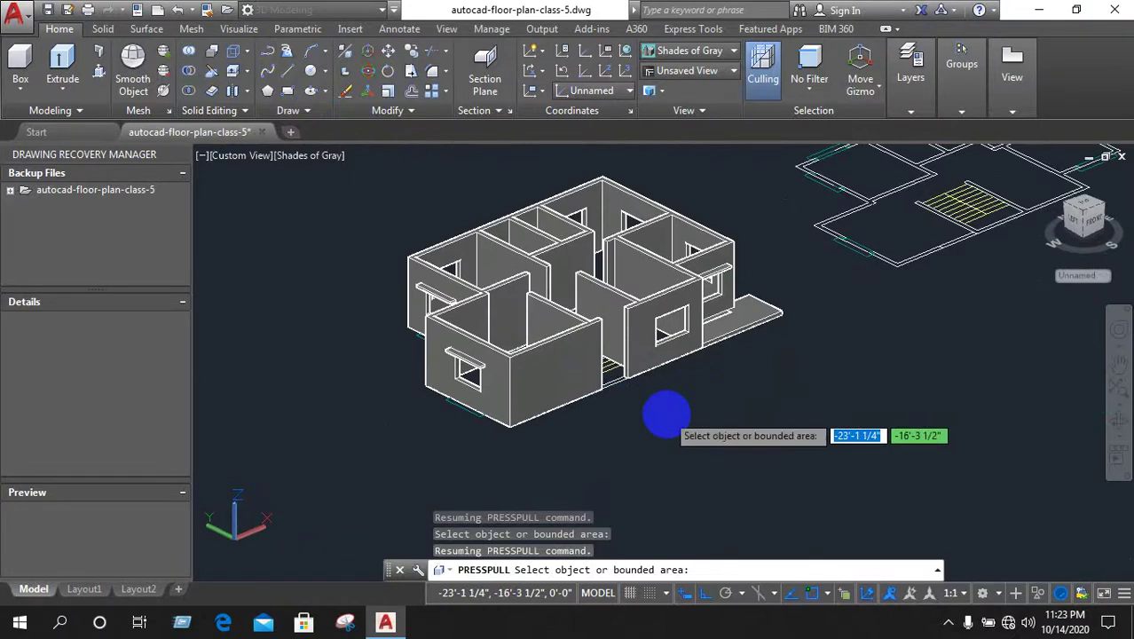
key(ctrl+s)
scroll(603, 390, down, 3)
scroll(497, 443, down, 2)
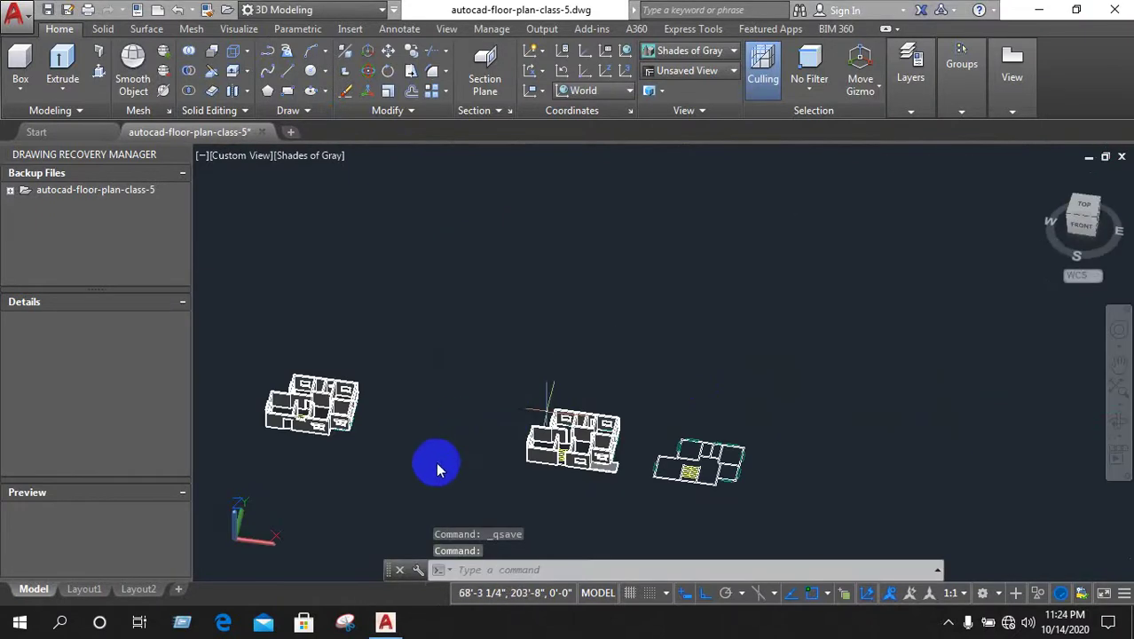
mouse_move(606, 430)
shift+middle_down()
mouse_move(499, 482)
mouse_move(608, 468)
shift+middle_up()
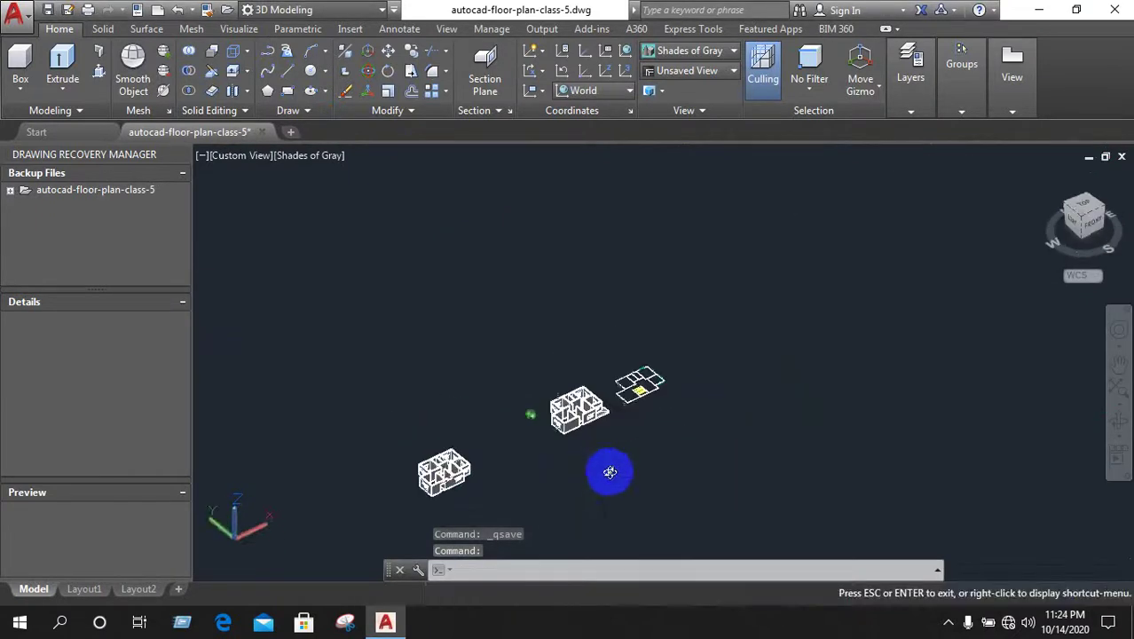
scroll(435, 484, up, 4)
Orbit the house models, then switch to the Top view and zoom to both floor plans
mouse_move(550, 432)
shift+middle_down()
mouse_move(512, 448)
mouse_move(499, 504)
shift+middle_up()
scroll(412, 400, up, 3)
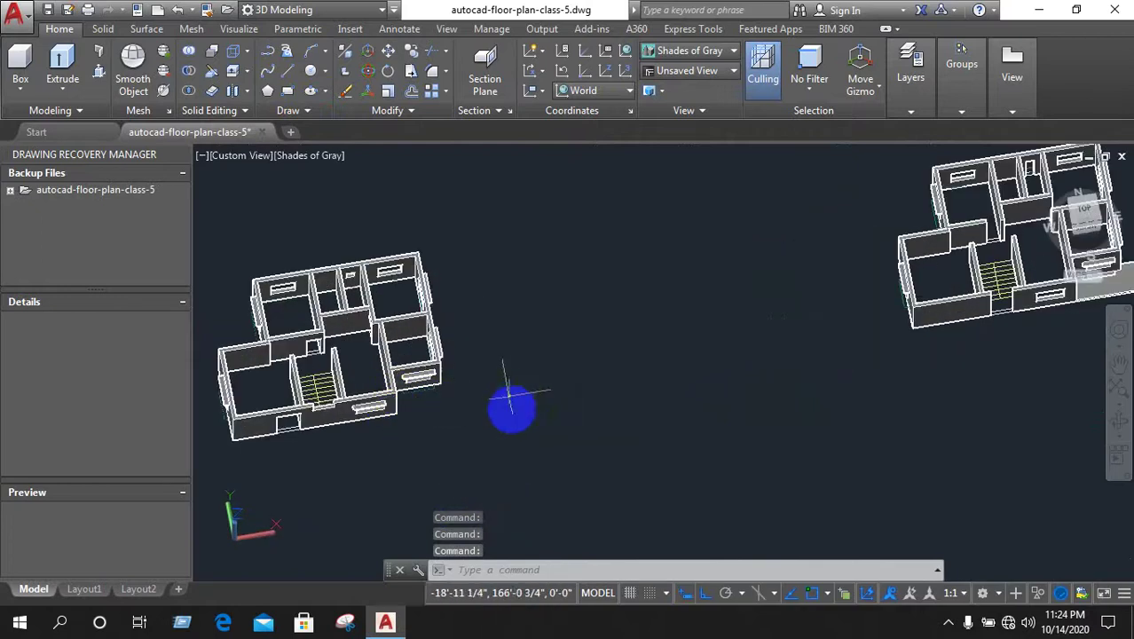
mouse_move(510, 404)
shift+middle_down()
mouse_move(481, 456)
mouse_move(592, 352)
shift+middle_up()
mouse_move(449, 417)
shift+middle_down()
mouse_move(576, 384)
mouse_move(558, 382)
shift+middle_up()
scroll(543, 373, down, 3)
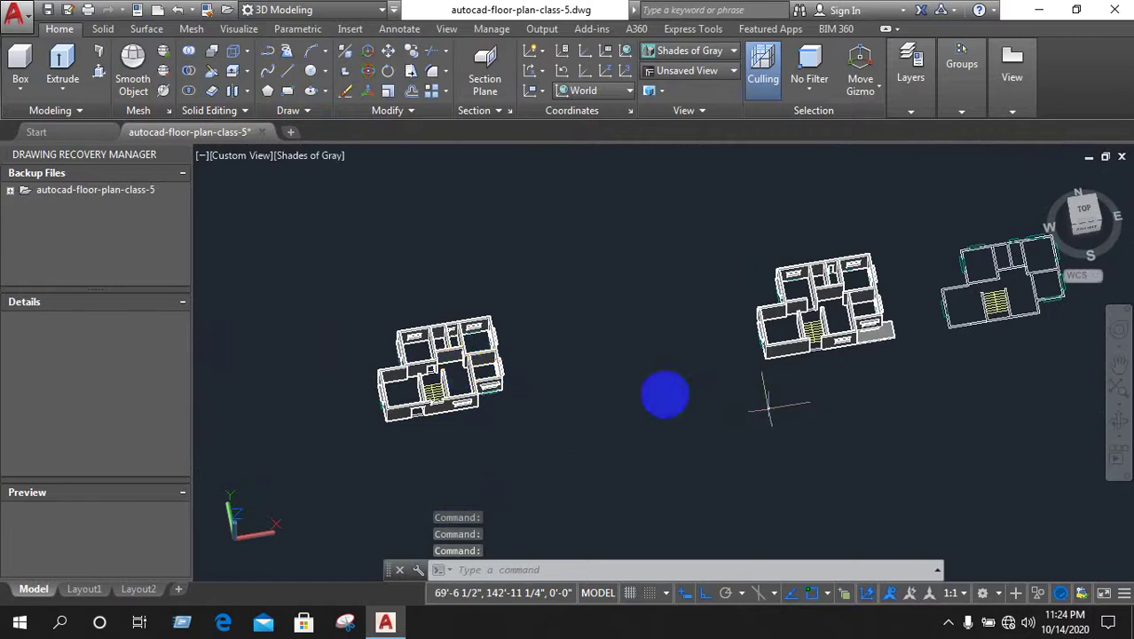
scroll(666, 394, down, 3)
scroll(799, 355, up, 2)
scroll(788, 321, up, 2)
scroll(710, 346, up, 5)
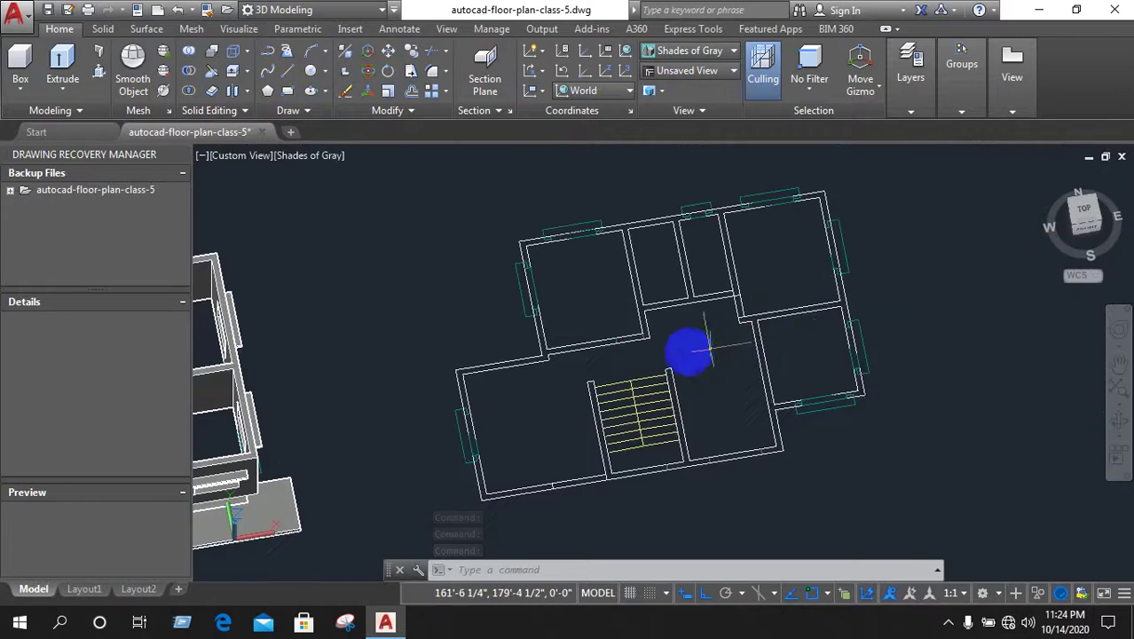
mouse_move(886, 288)
shift+middle_down()
mouse_move(810, 374)
mouse_move(861, 400)
mouse_move(1003, 264)
shift+middle_up()
mouse_move(1071, 226)
shift+middle_down()
mouse_move(810, 307)
mouse_move(750, 398)
mouse_move(527, 411)
mouse_move(677, 450)
mouse_move(934, 341)
shift+middle_up()
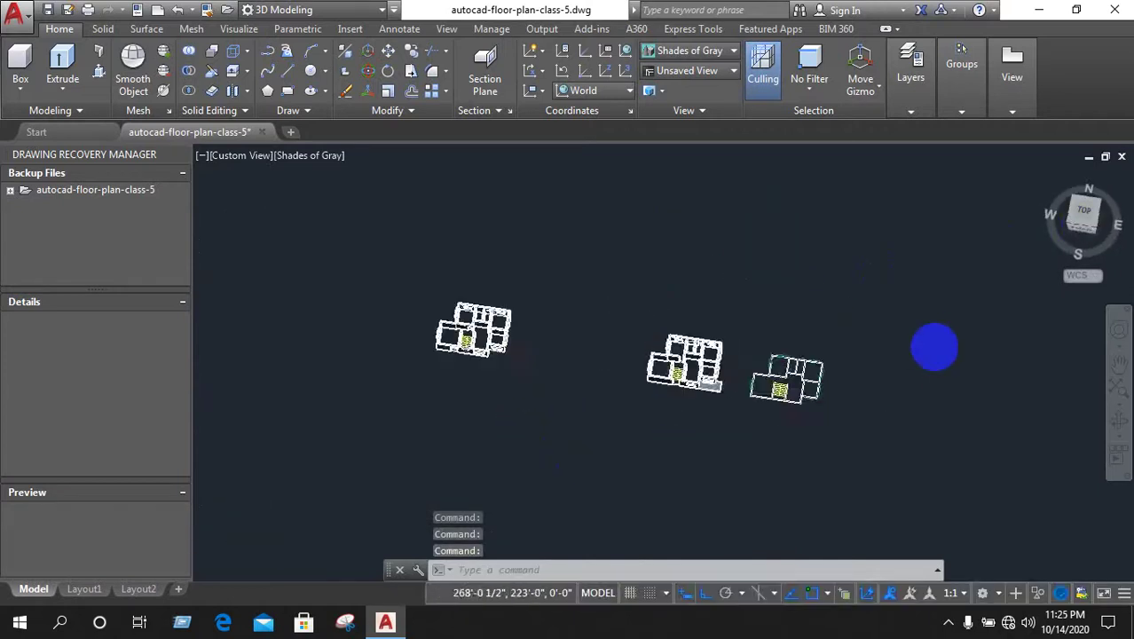
click(1096, 219)
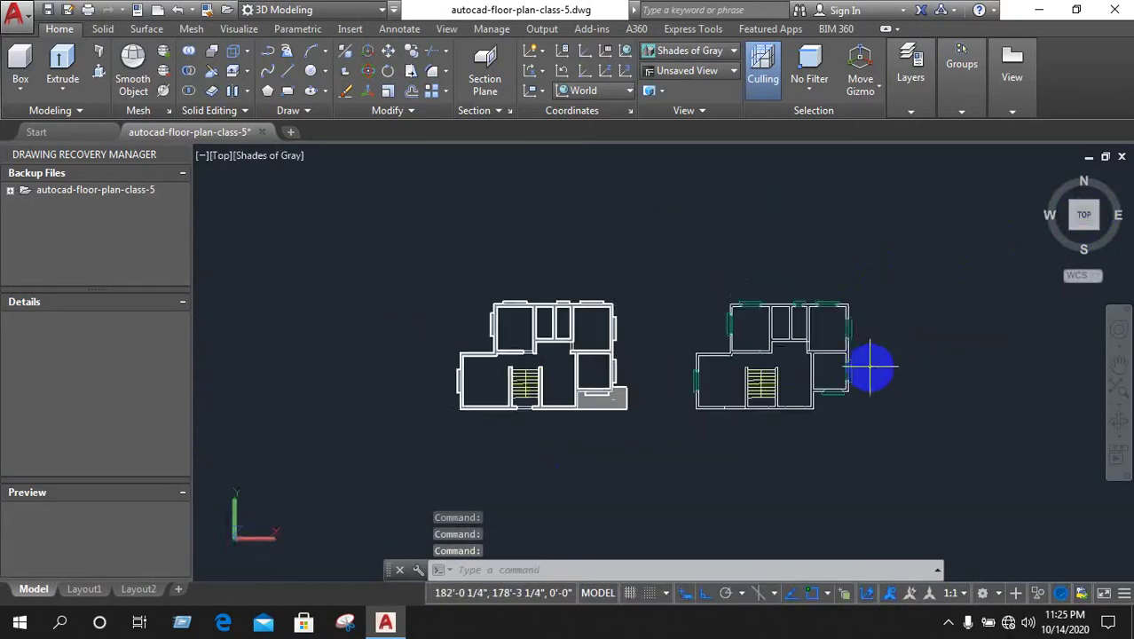
scroll(870, 367, up, 3)
scroll(871, 366, down, 2)
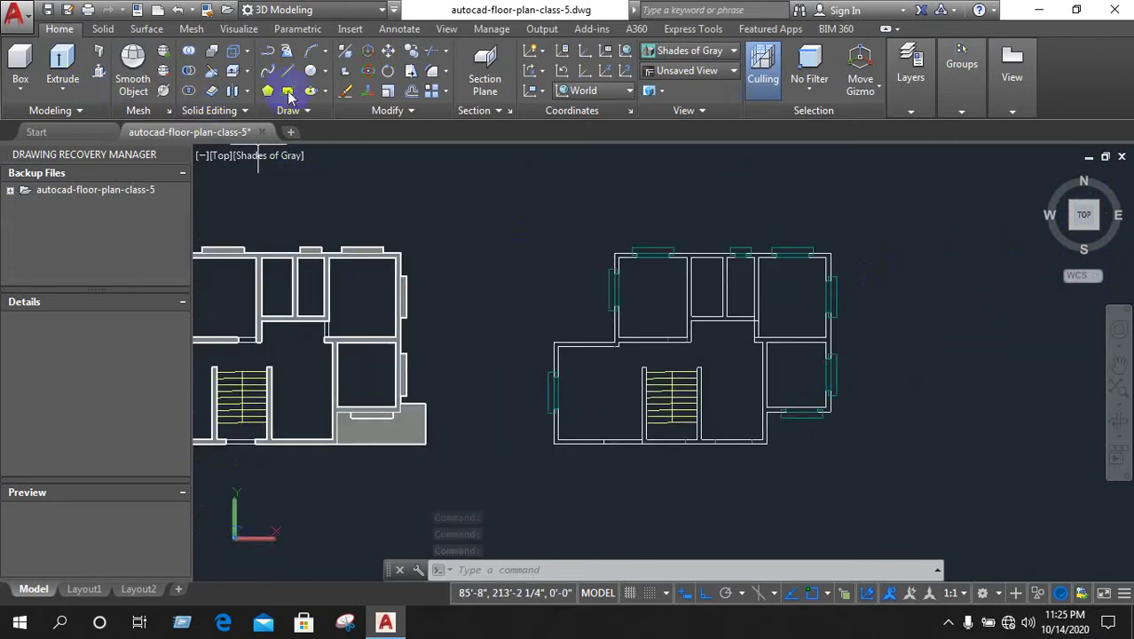
Start a polyline with PL, then cancel the misplaced attempt
text(pl)
key(Return)
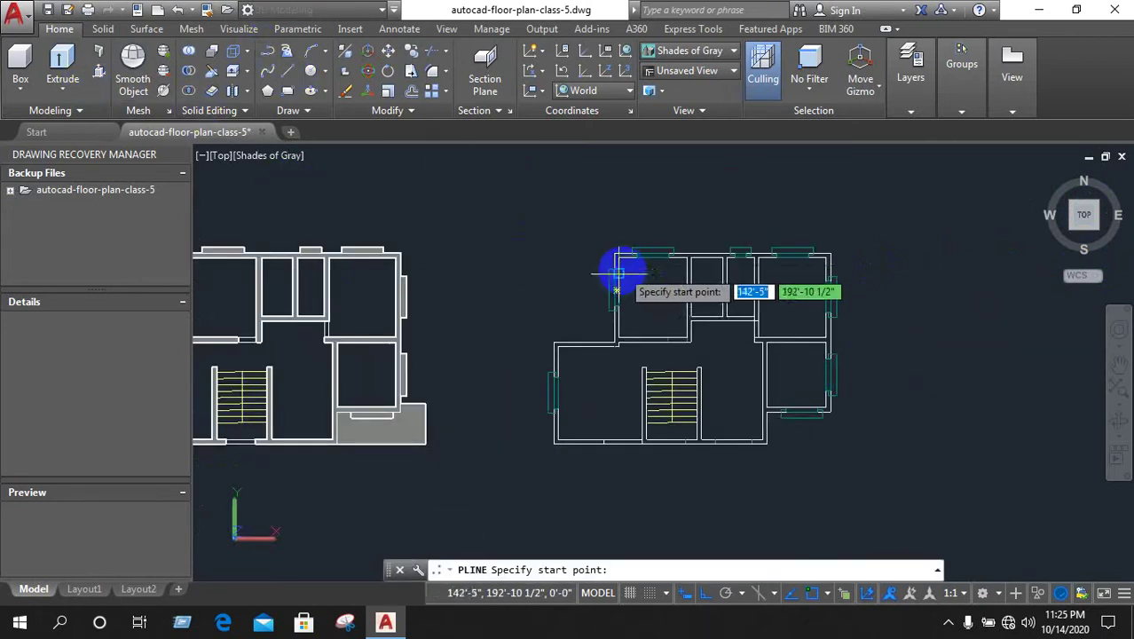
scroll(618, 239, up, 1)
click(613, 241)
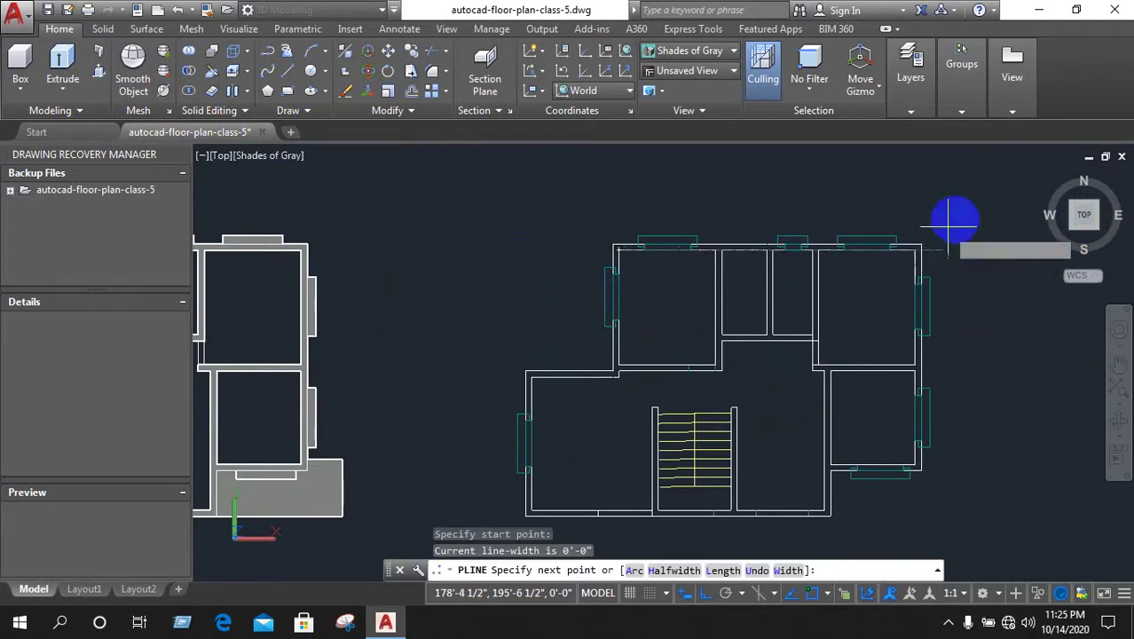
right_click(828, 234)
click(865, 259)
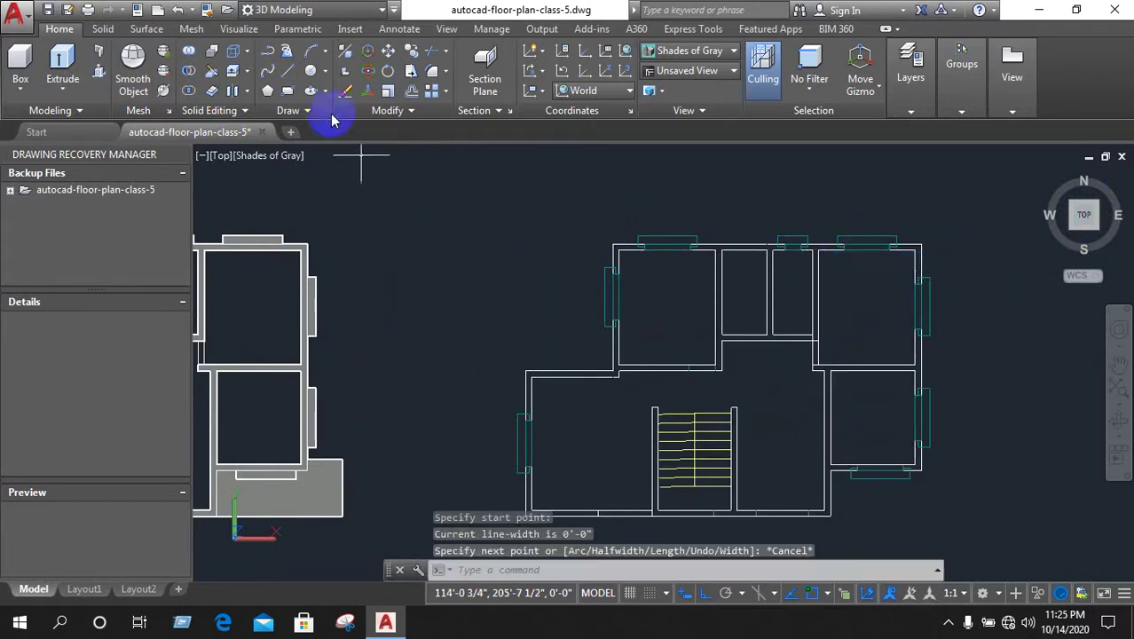
Trace the outline from the top-left corner across the top and down the right walls
click(277, 55)
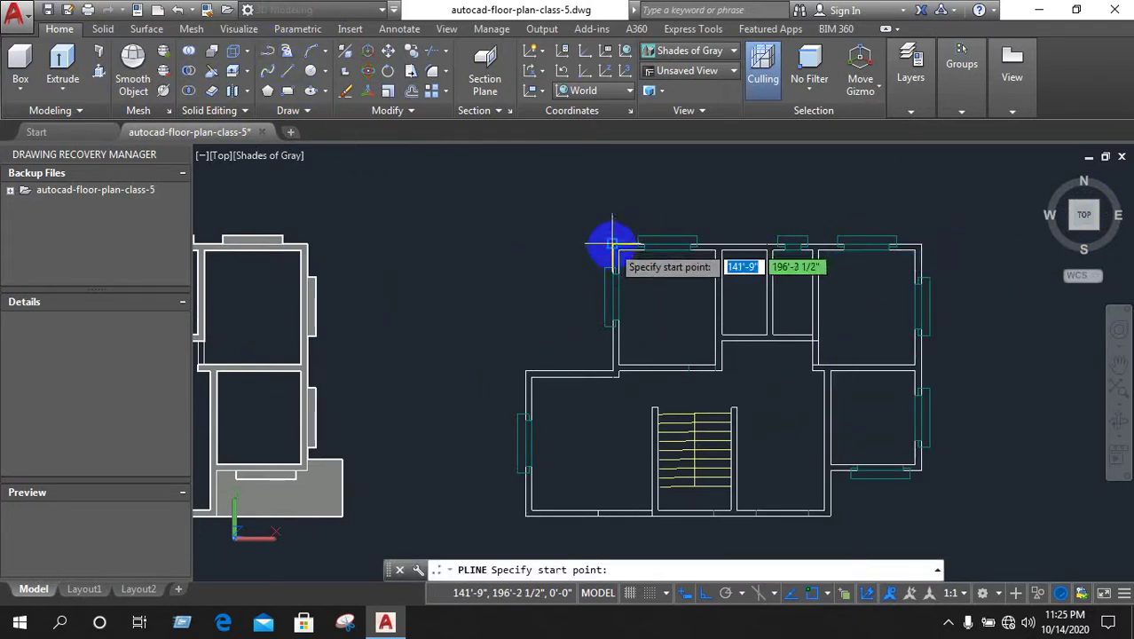
click(612, 242)
click(919, 242)
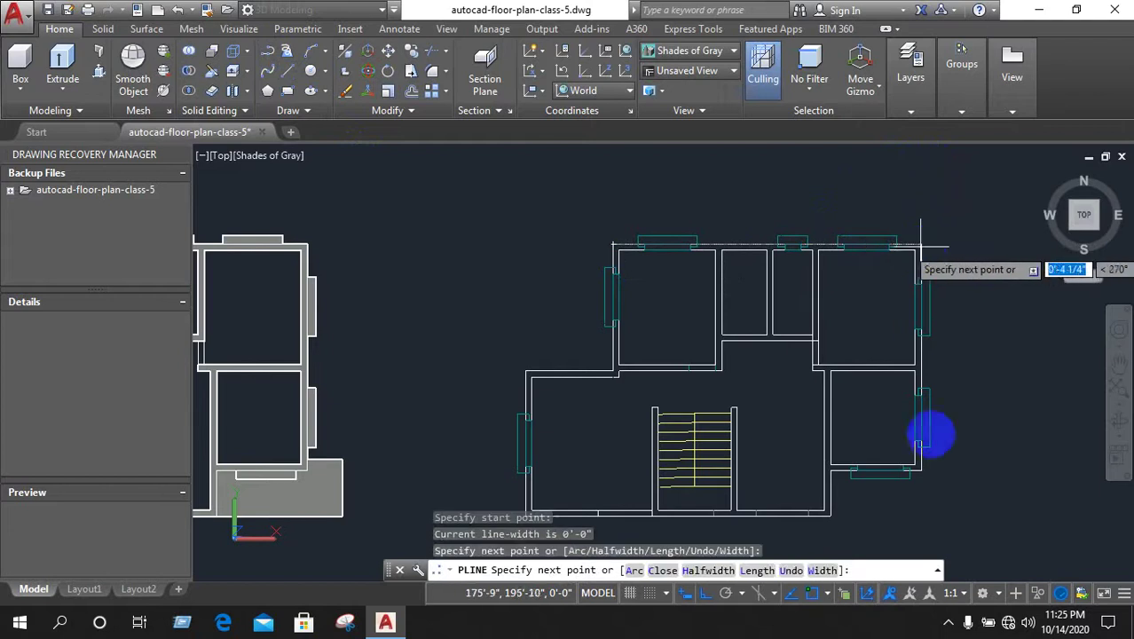
click(919, 470)
scroll(1012, 421, down, 2)
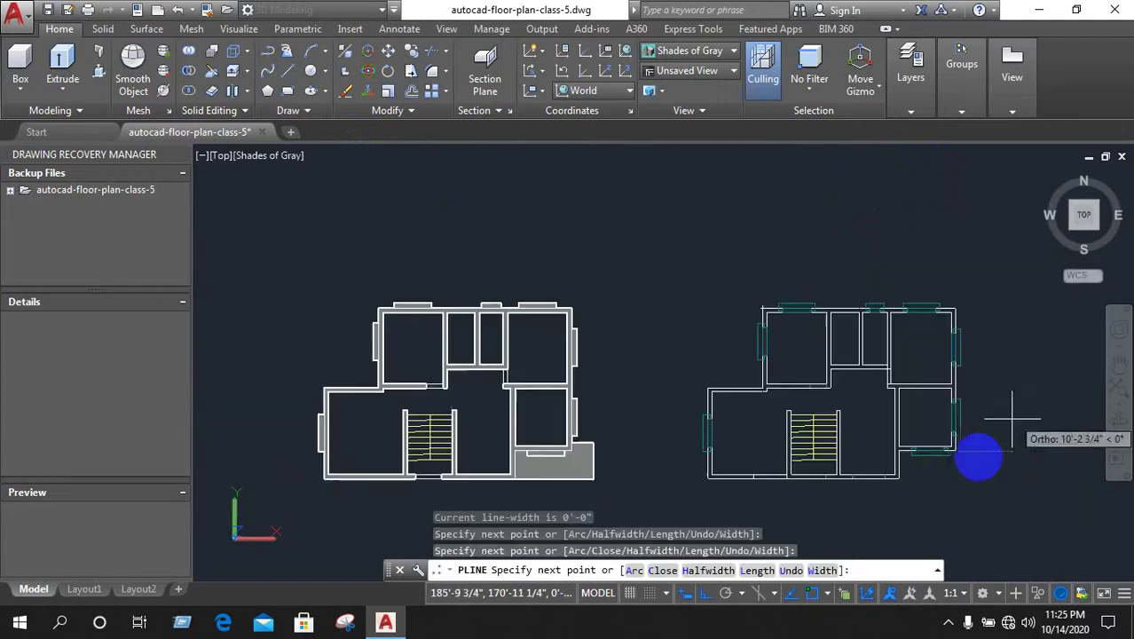
scroll(914, 460, up, 1)
scroll(878, 456, up, 4)
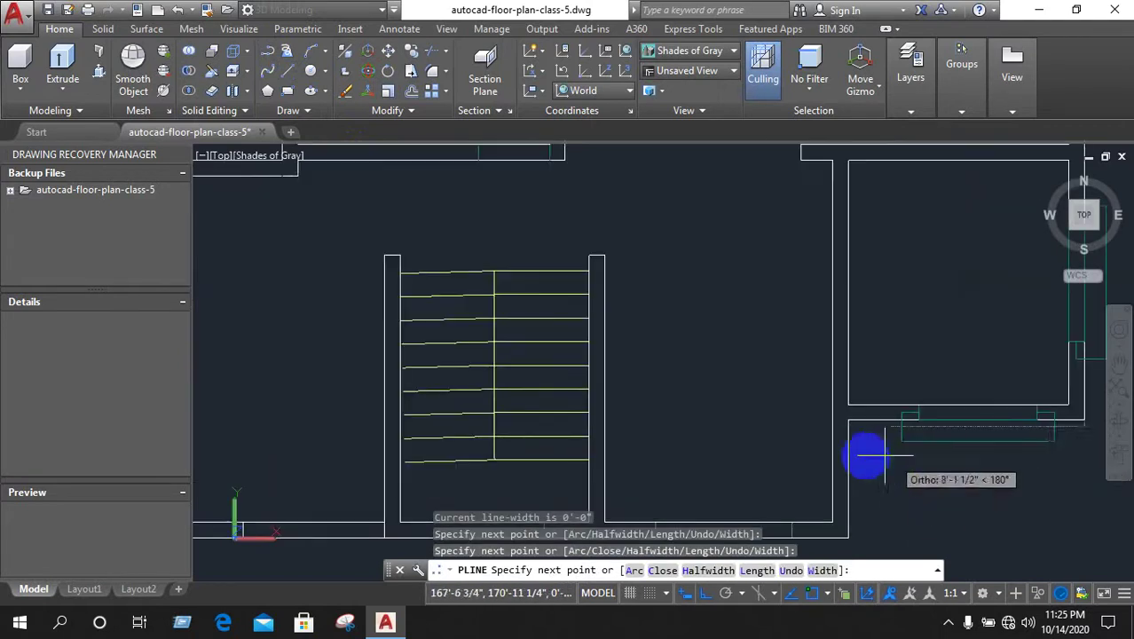
click(849, 420)
scroll(847, 463, down, 4)
scroll(852, 502, up, 3)
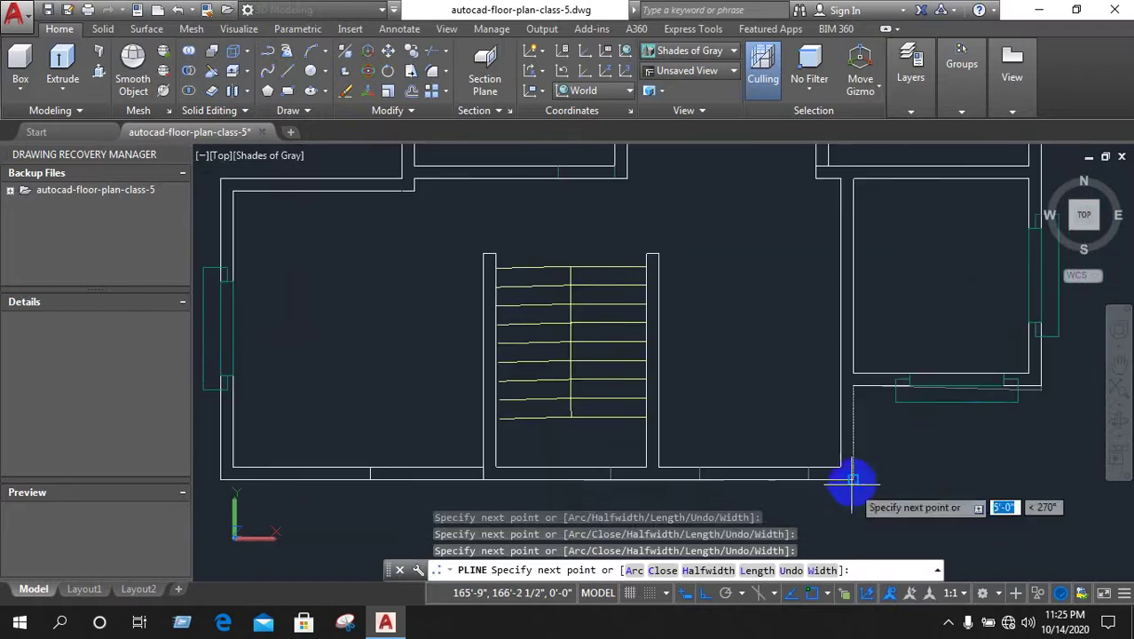
click(852, 480)
scroll(910, 466, down, 1)
scroll(927, 458, down, 2)
scroll(652, 468, up, 3)
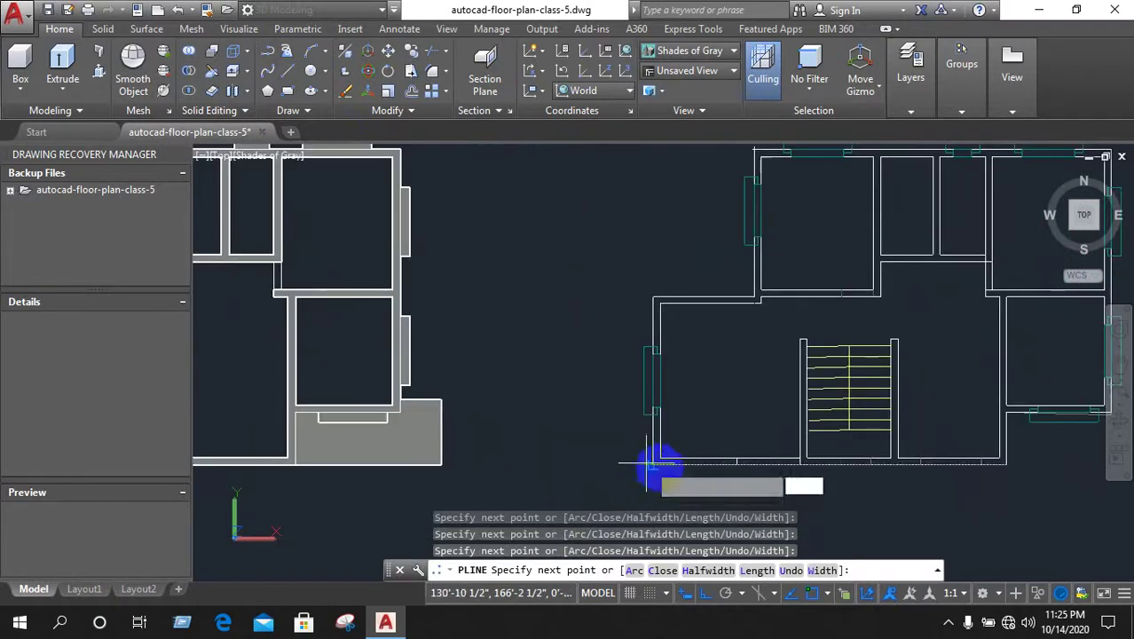
Add the bottom-left and inner step corners and finish the outline polyline
click(651, 463)
scroll(639, 471, down, 2)
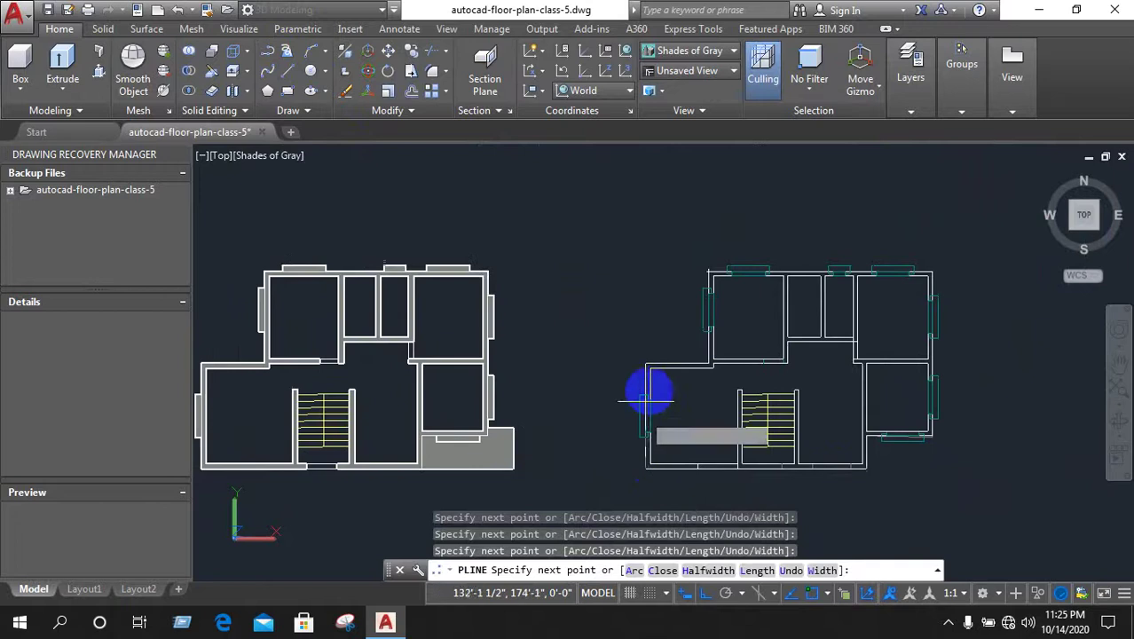
scroll(628, 380, up, 1)
scroll(639, 355, up, 3)
click(662, 330)
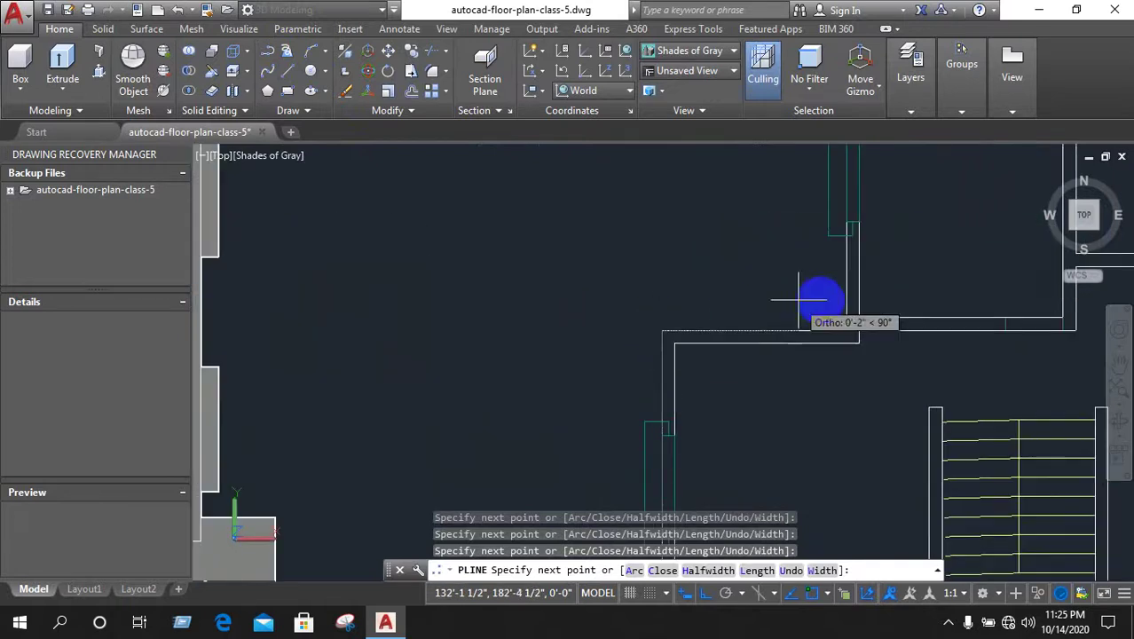
click(846, 331)
scroll(734, 431, down, 3)
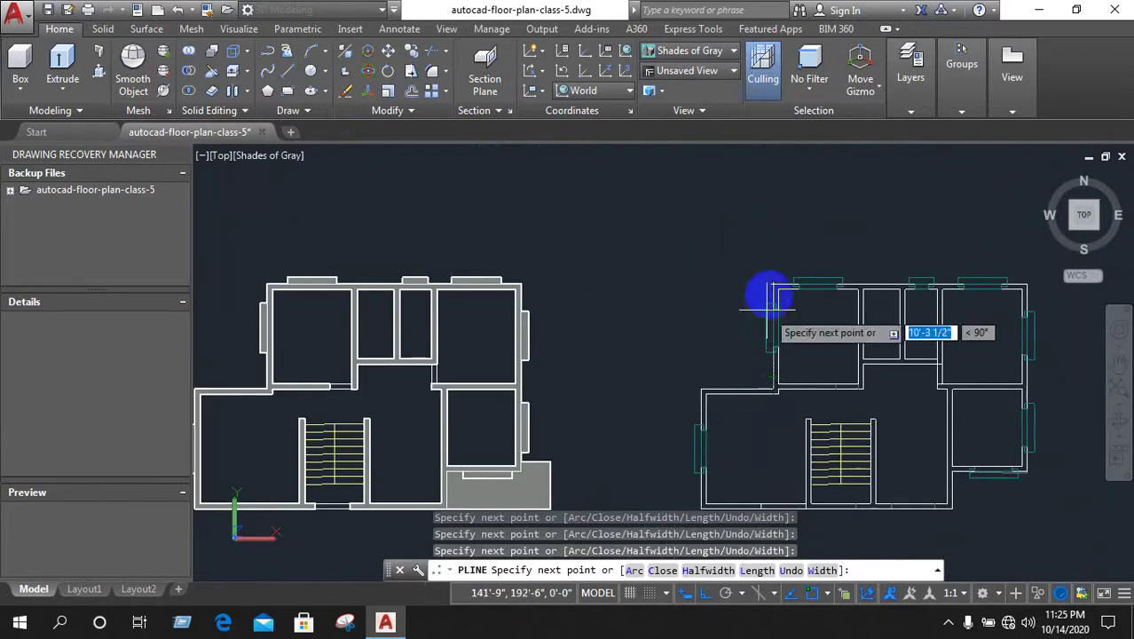
scroll(772, 266, up, 2)
scroll(769, 303, up, 1)
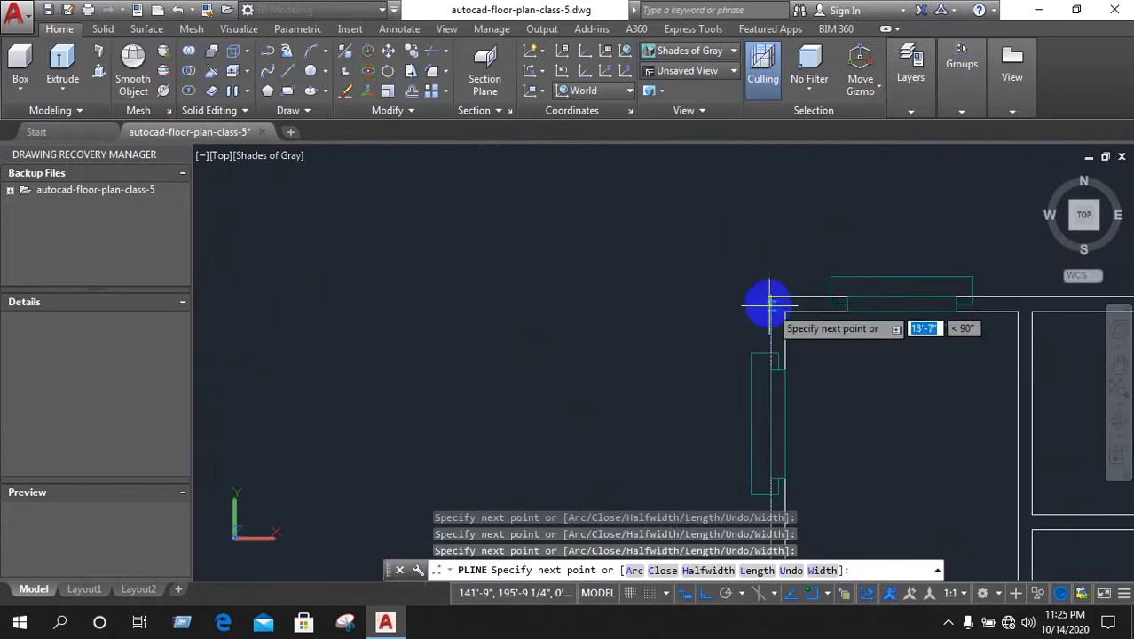
right_click(679, 233)
click(715, 257)
scroll(657, 253, down, 3)
scroll(621, 266, down, 2)
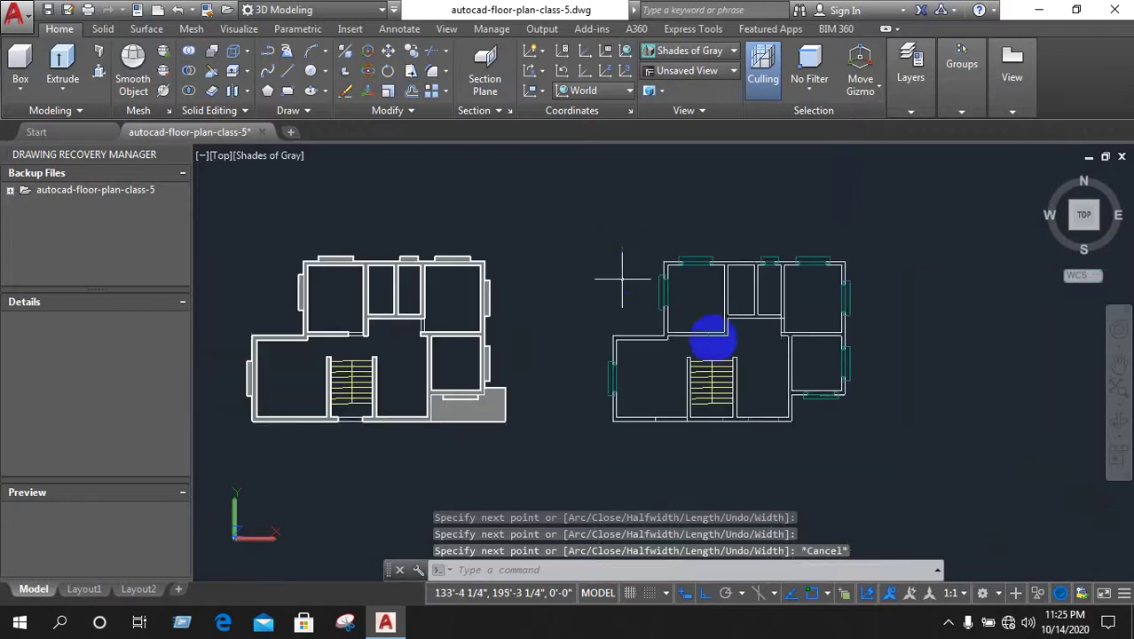
scroll(772, 386, up, 3)
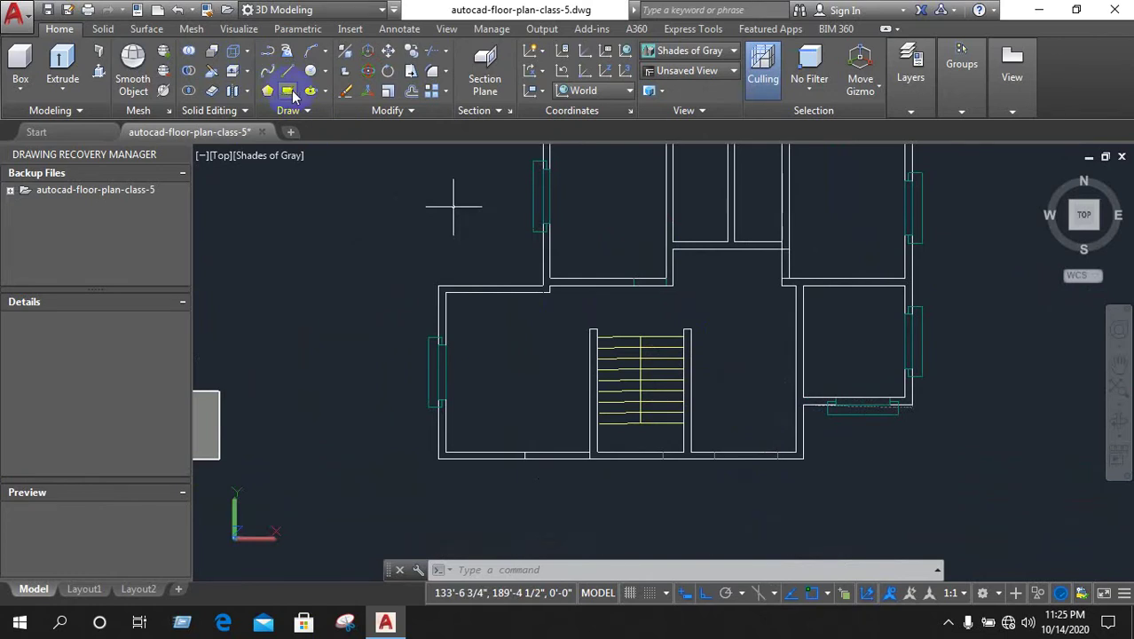
Draw a rectangle from the stair's top-left to bottom-right corner
click(282, 86)
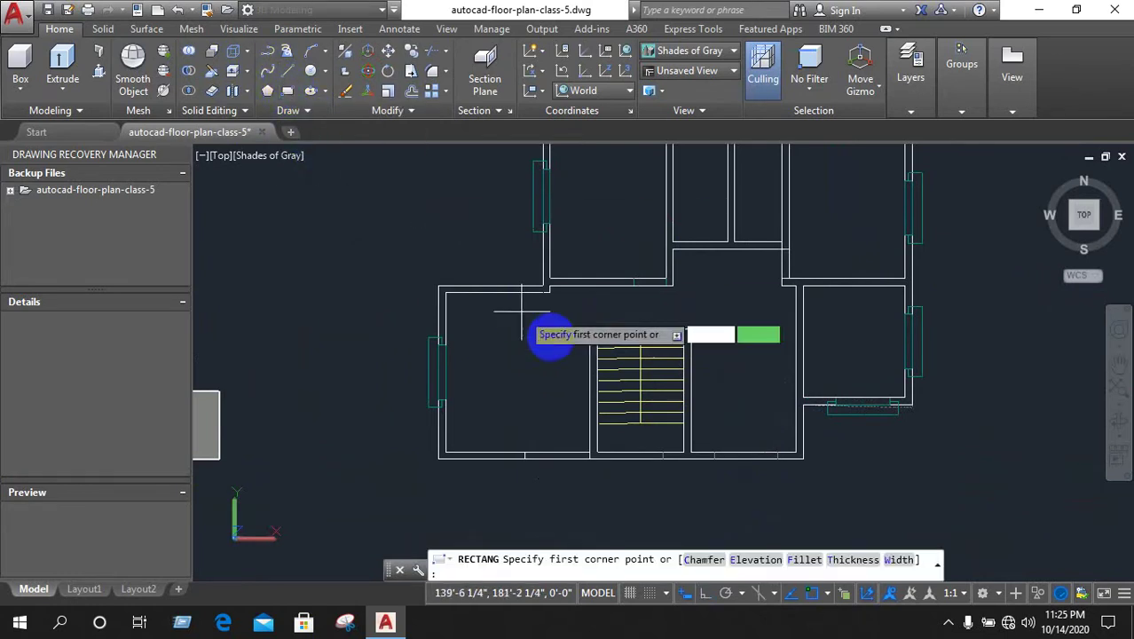
scroll(579, 357, up, 2)
click(605, 318)
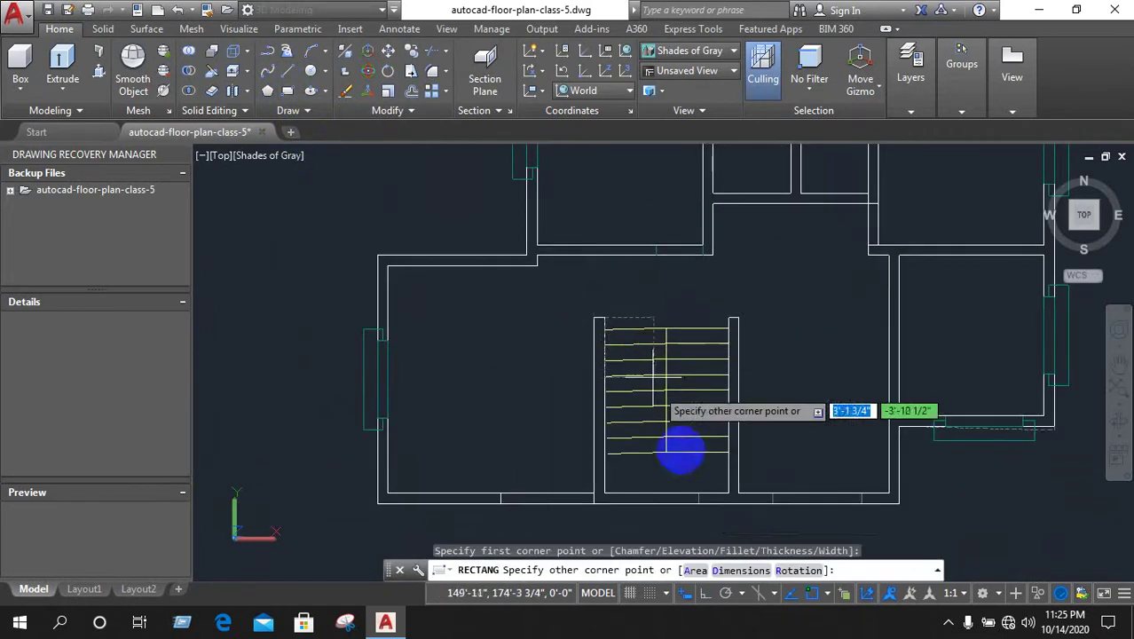
click(728, 494)
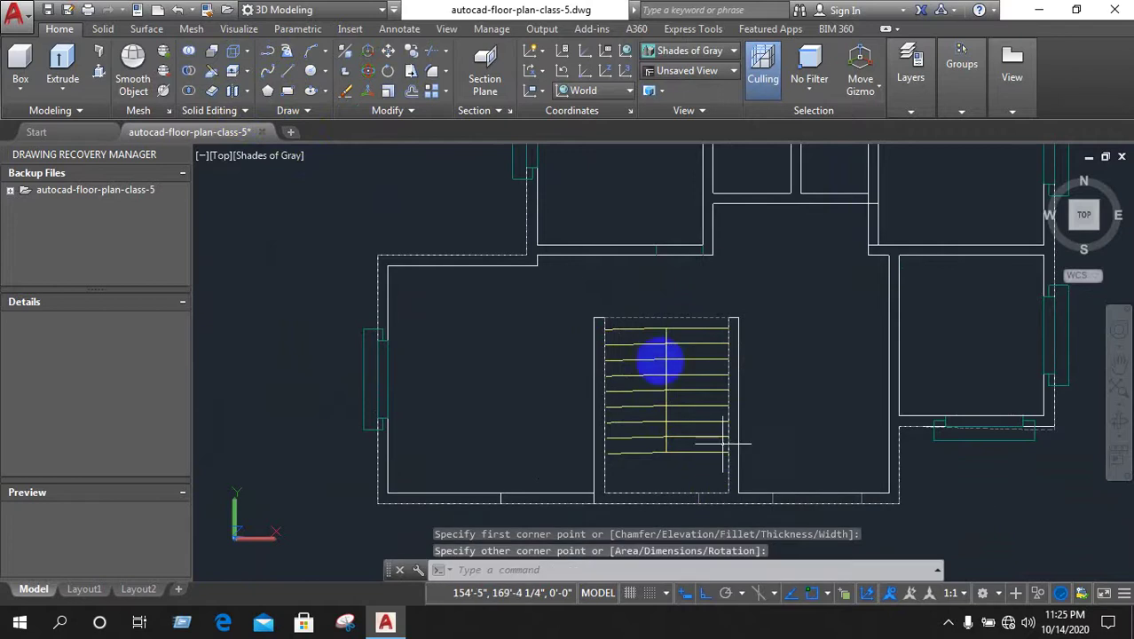
scroll(450, 299, down, 2)
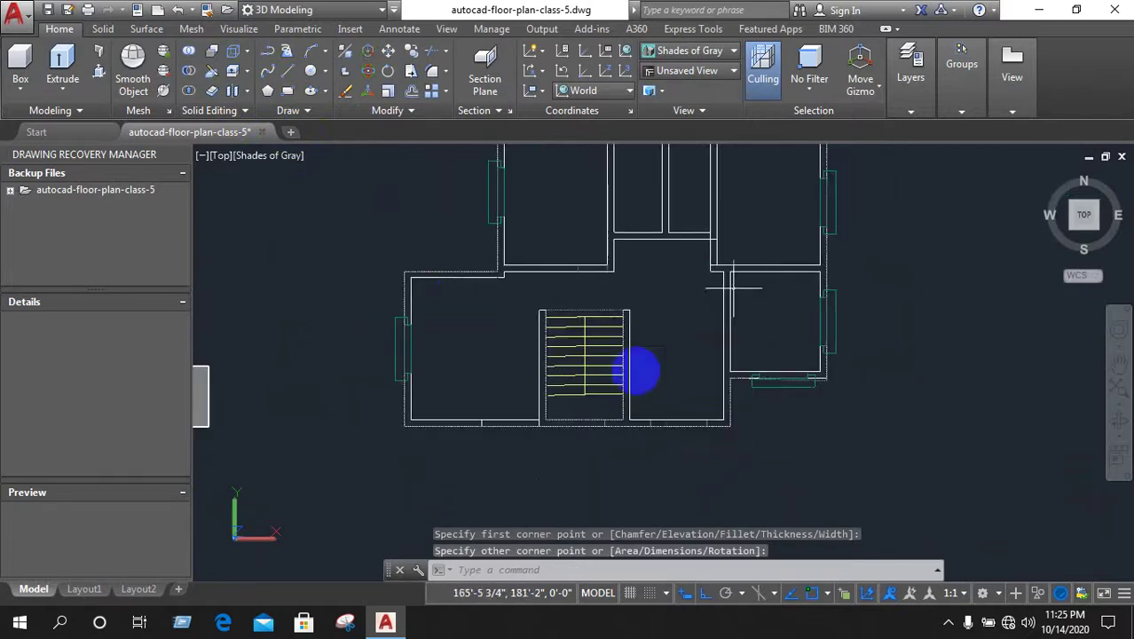
Turn on Selection Cycling and select both the outline polyline and the stair rectangle
click(845, 595)
scroll(611, 443, up, 2)
scroll(626, 411, up, 2)
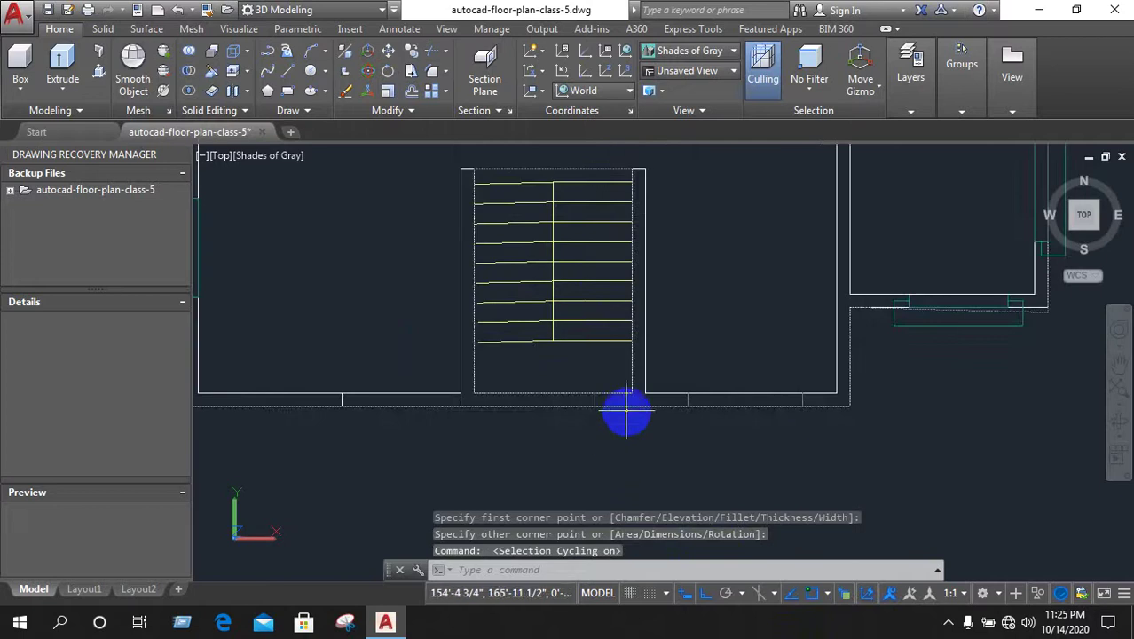
click(627, 408)
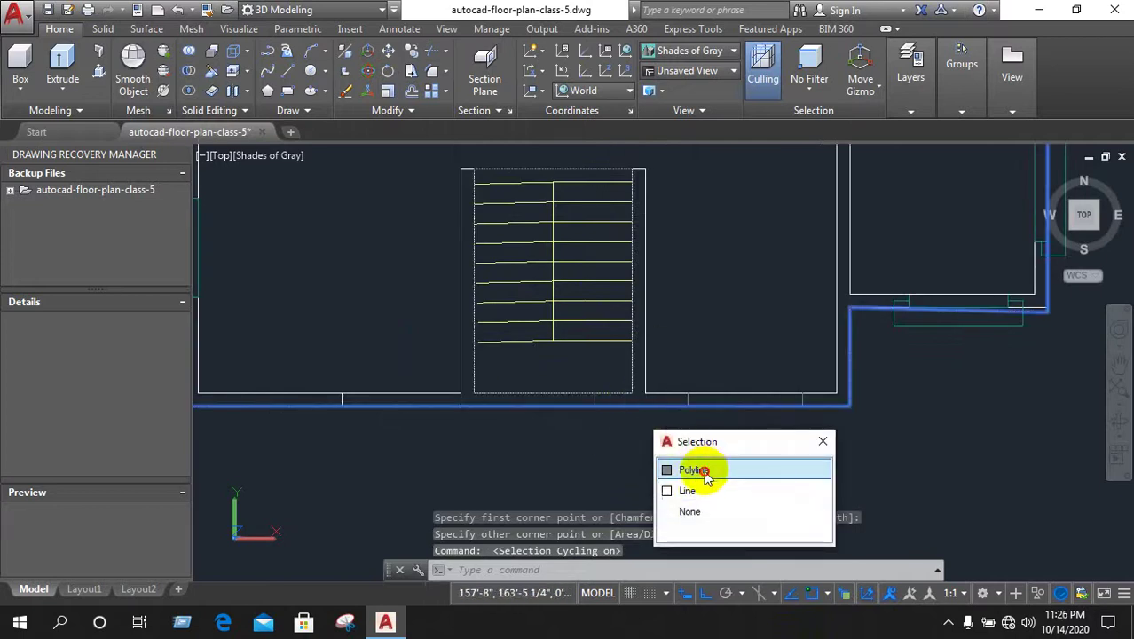
right_click(577, 432)
right_click(661, 471)
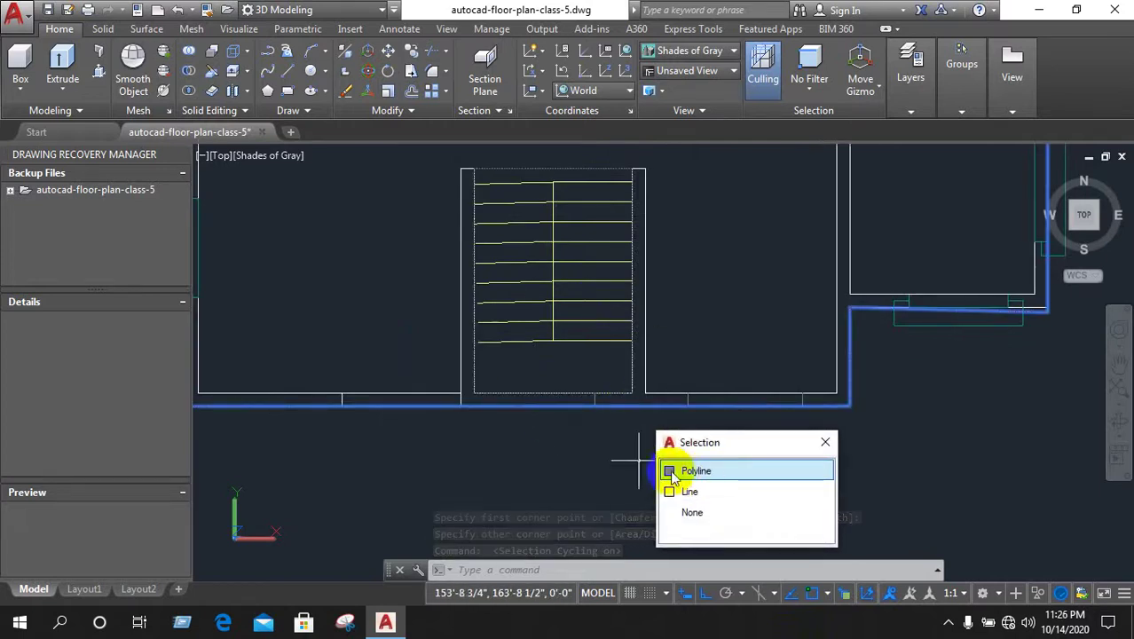
click(678, 471)
click(653, 455)
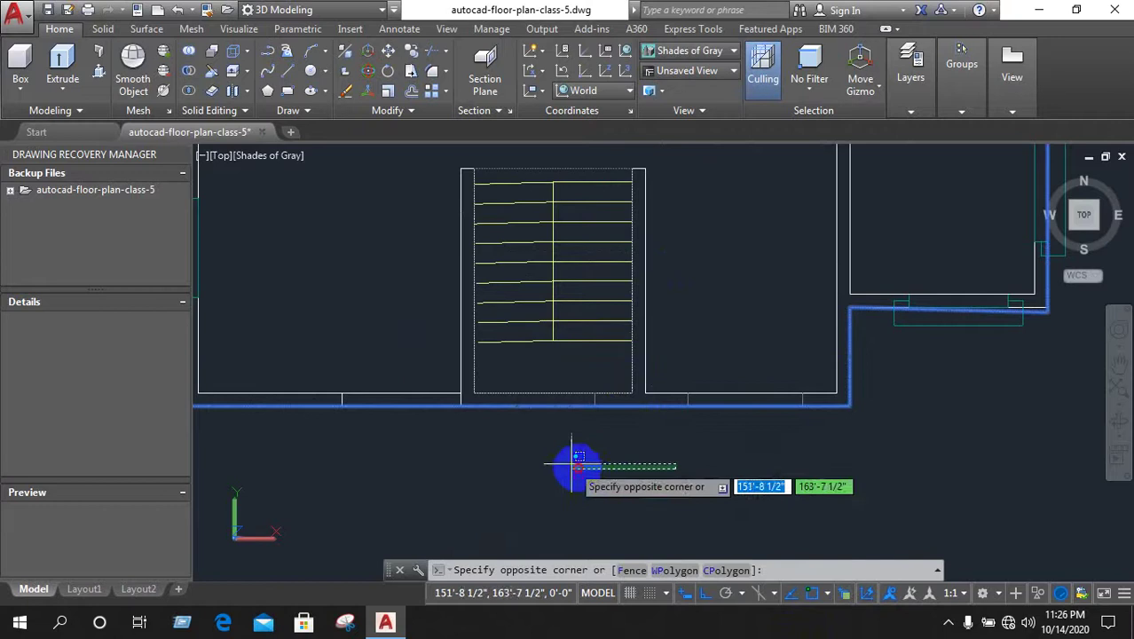
click(575, 394)
click(654, 459)
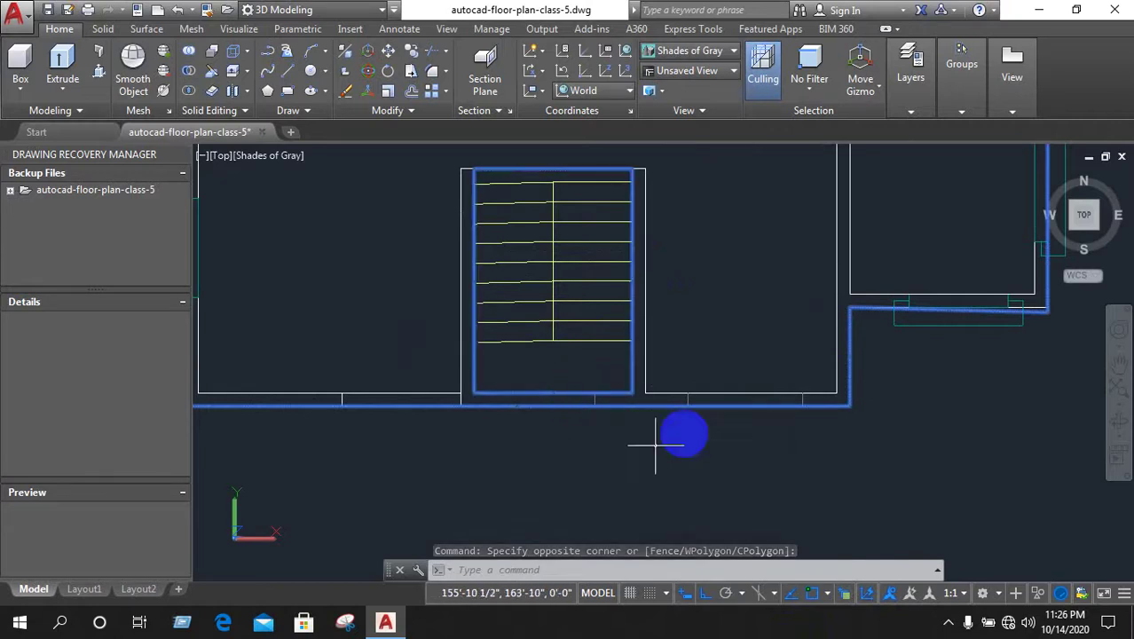
scroll(627, 461, down, 5)
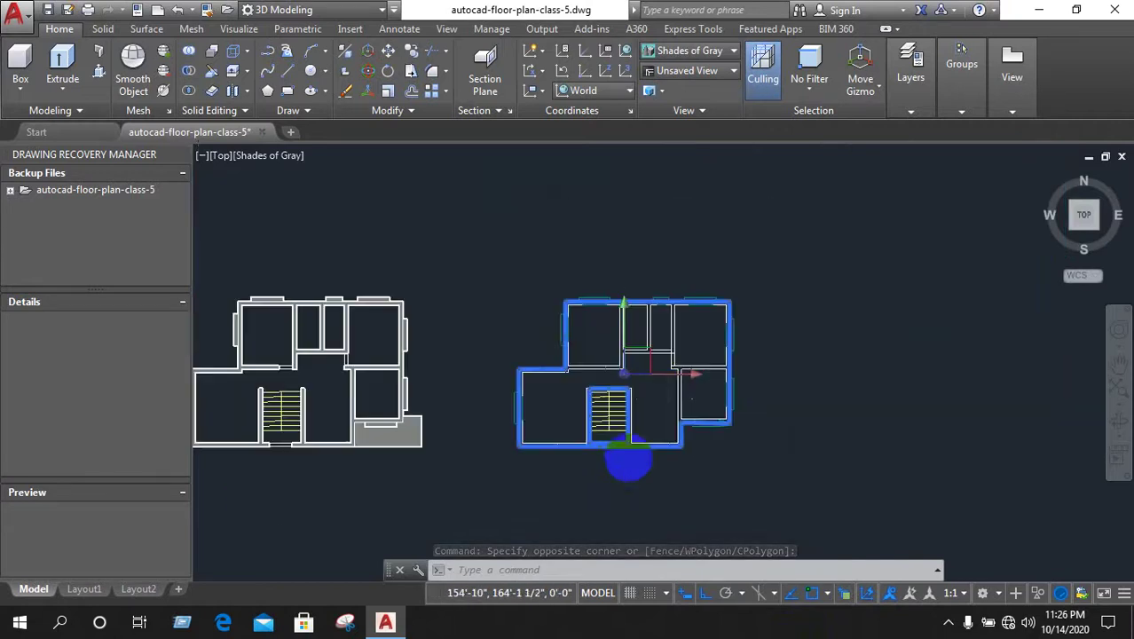
Cancel the pending selection around the right-hand plan
click(672, 384)
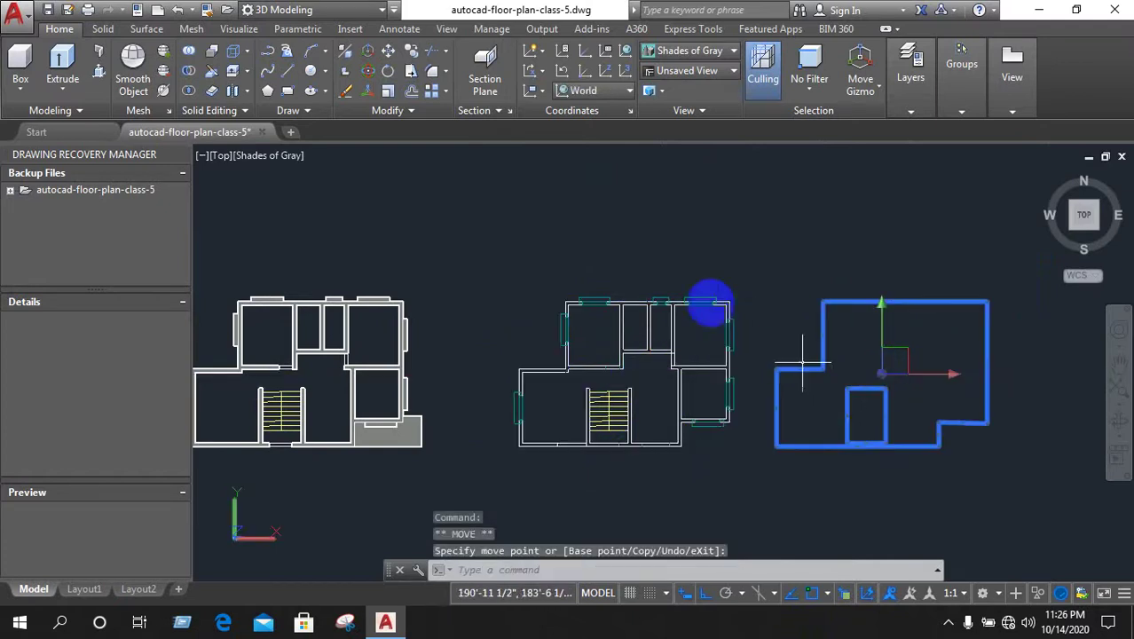
right_click(614, 260)
click(528, 233)
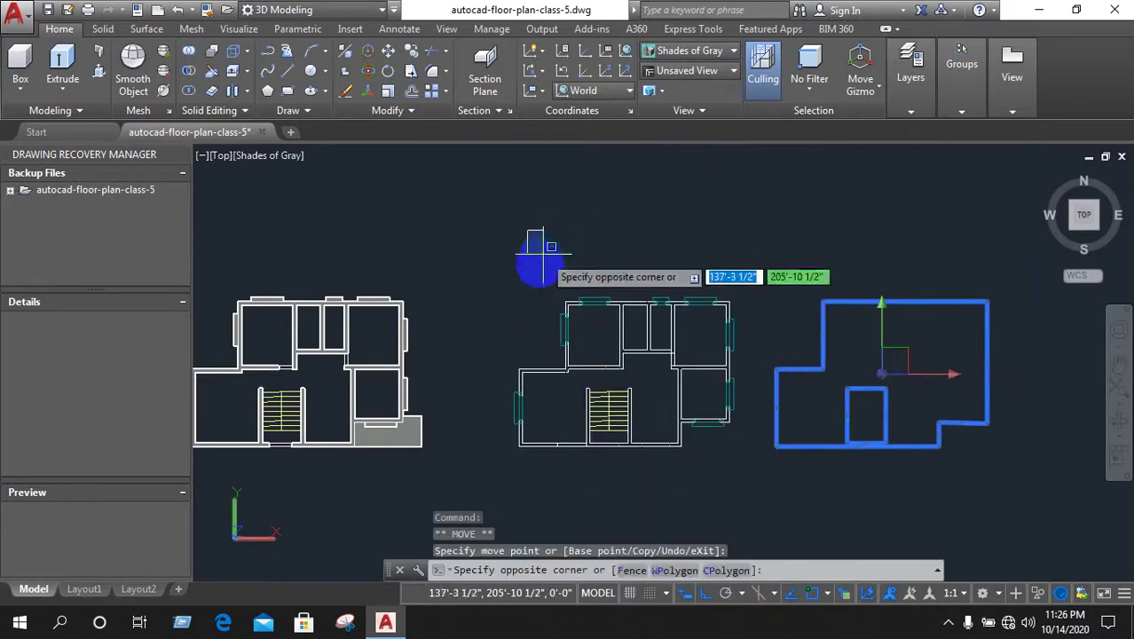
key(Escape)
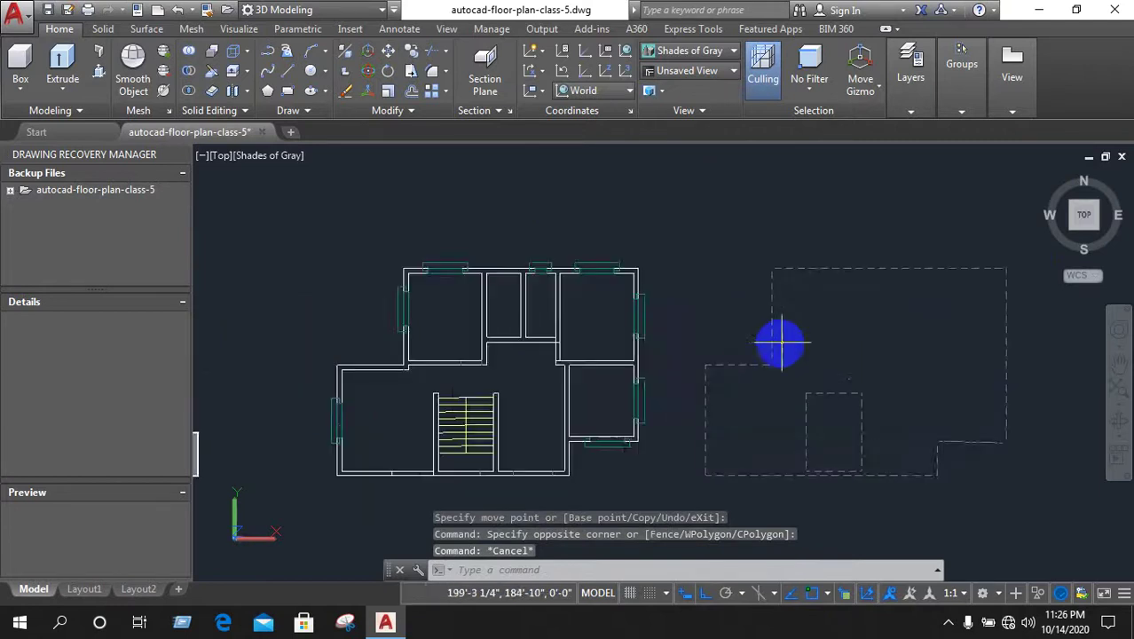
scroll(939, 360, down, 1)
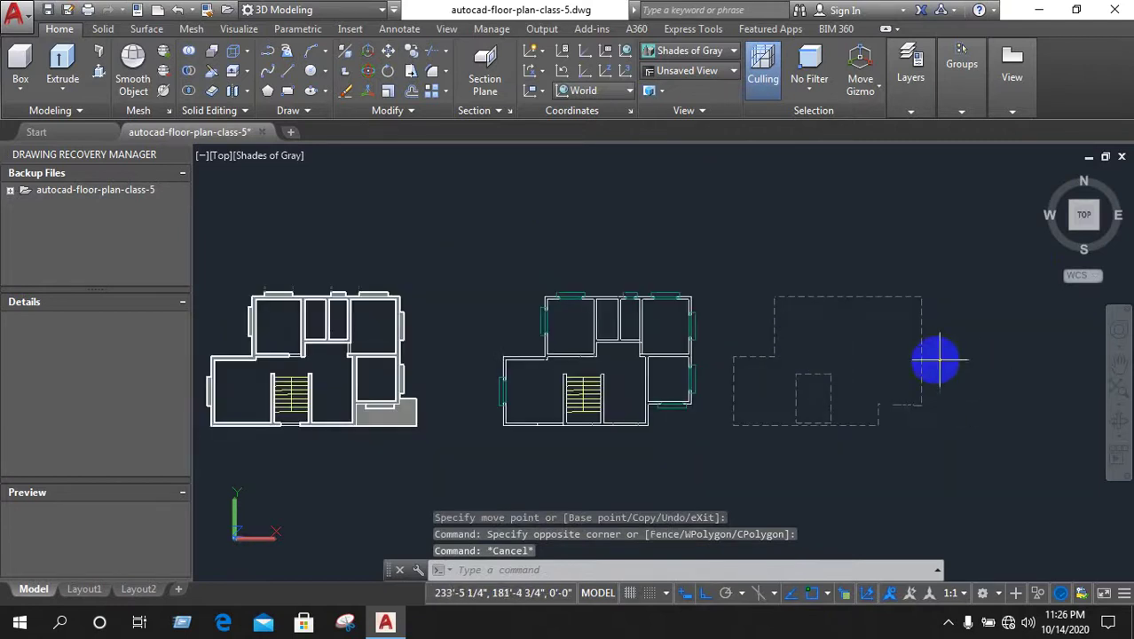
Press-pull the area inside the right floor outline 8 inches, leaving the stairwell open
click(103, 73)
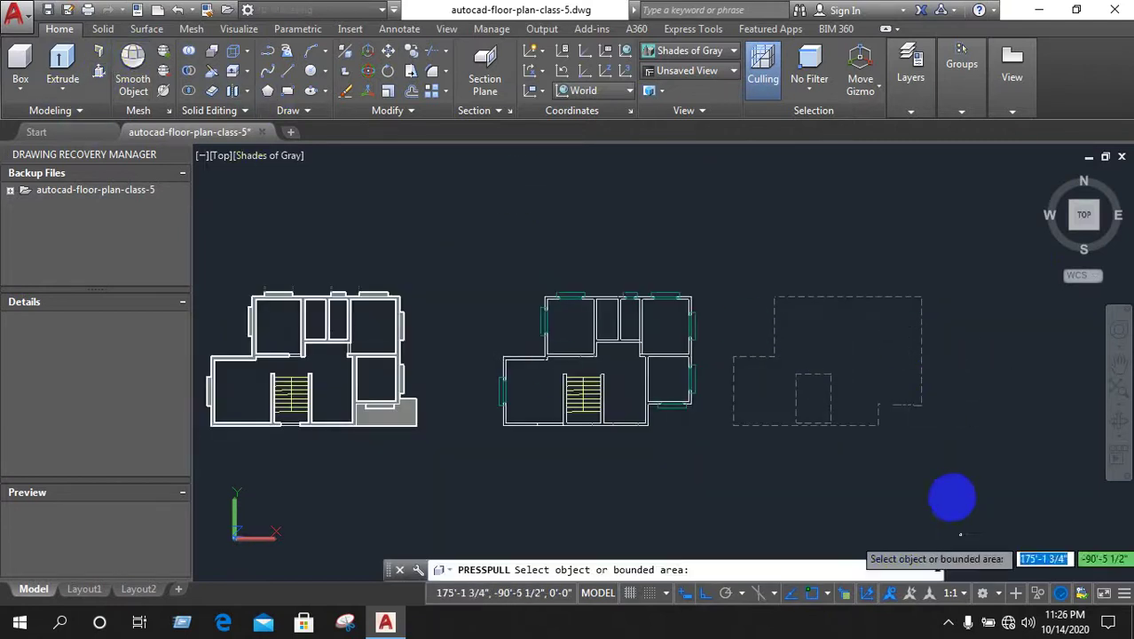
click(862, 346)
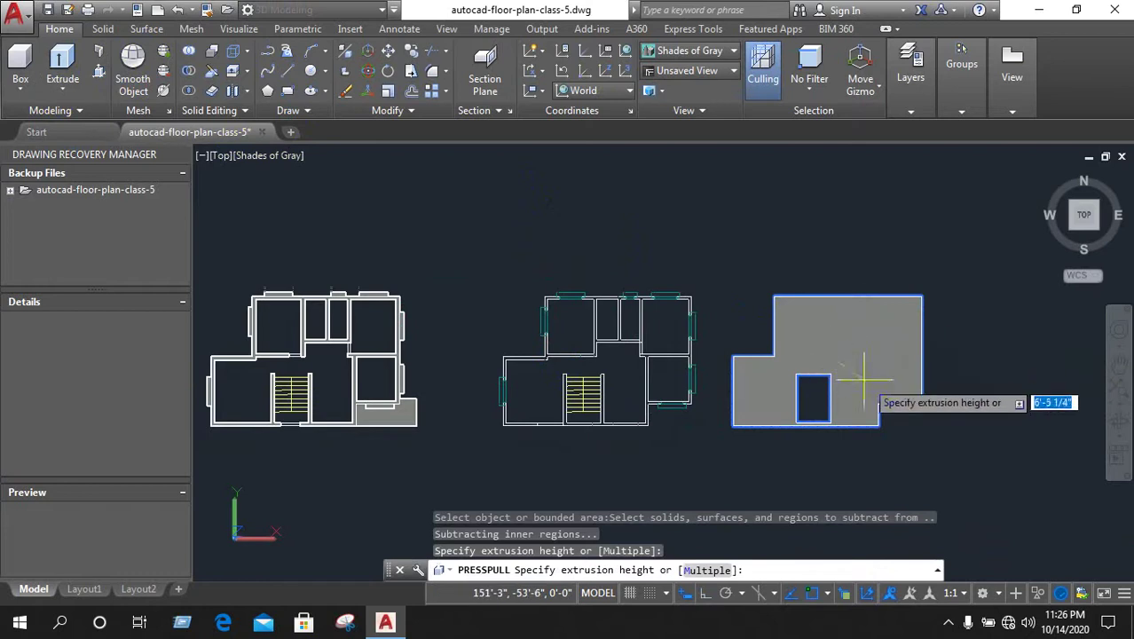
key(BackSpace)
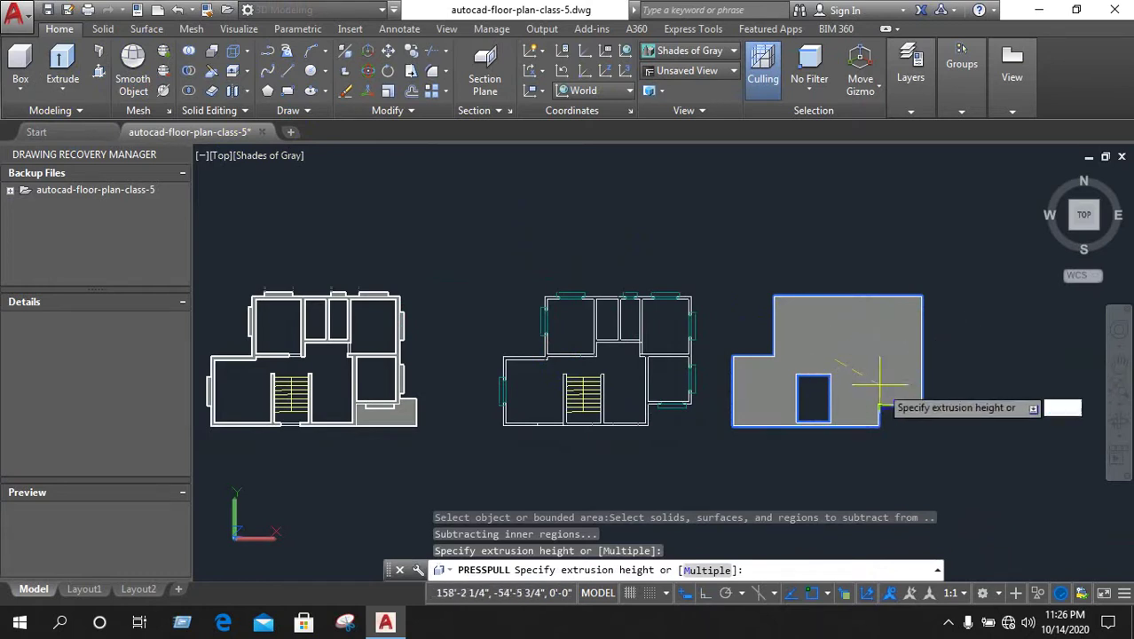
mouse_move(869, 388)
shift+middle_down()
mouse_move(873, 338)
mouse_move(817, 284)
mouse_move(873, 432)
shift+middle_up()
text(8')
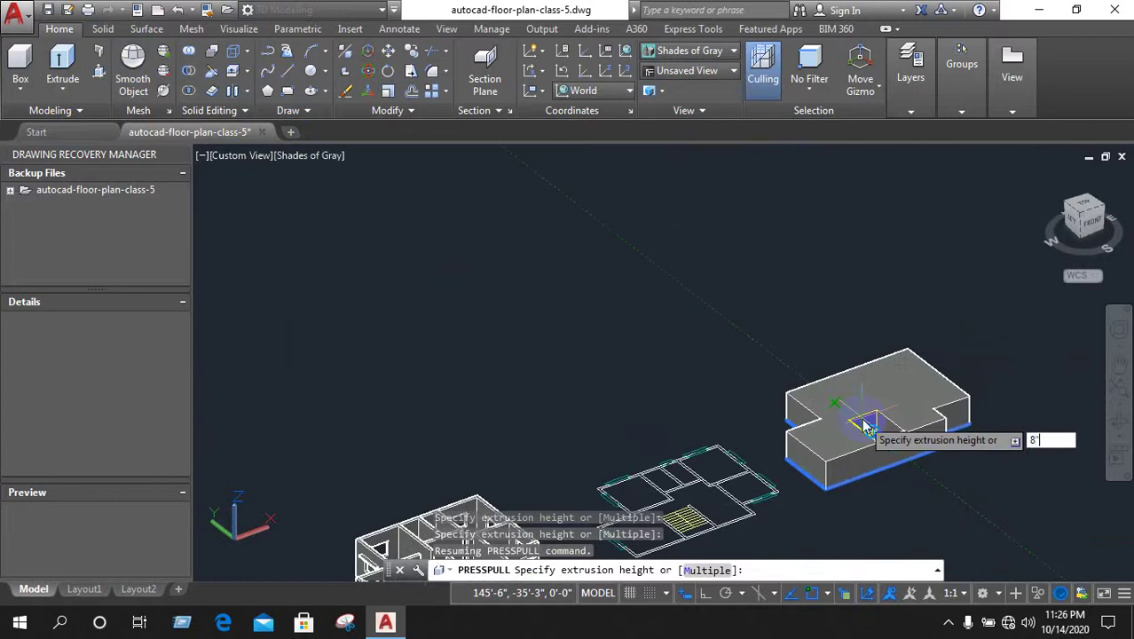
key(Return)
scroll(873, 493, up, 2)
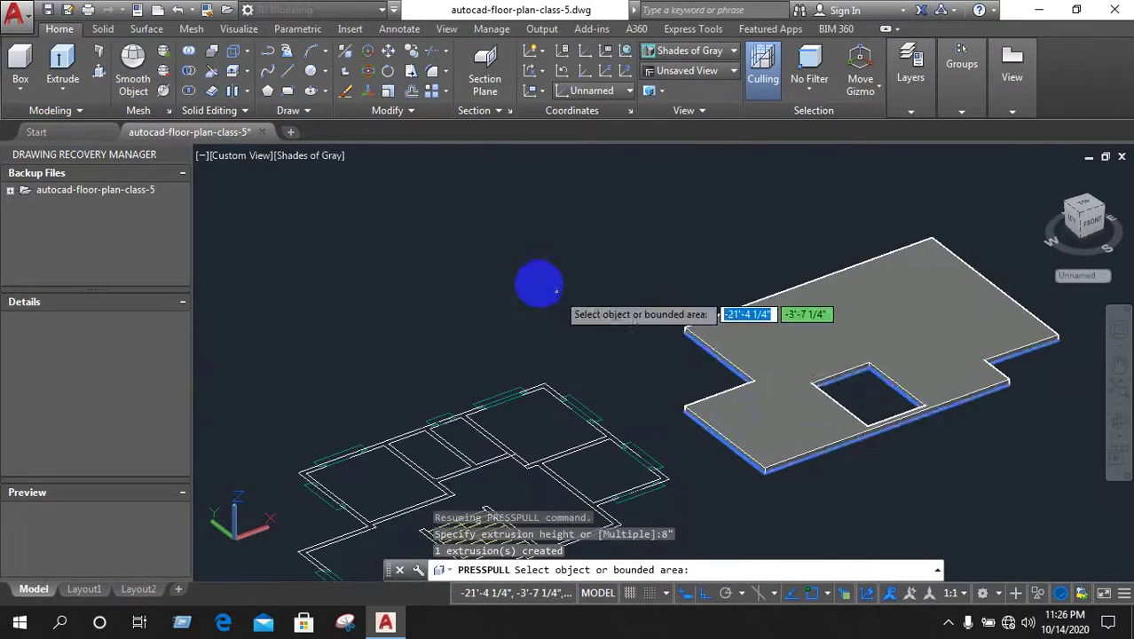
key(Return)
scroll(532, 266, down, 3)
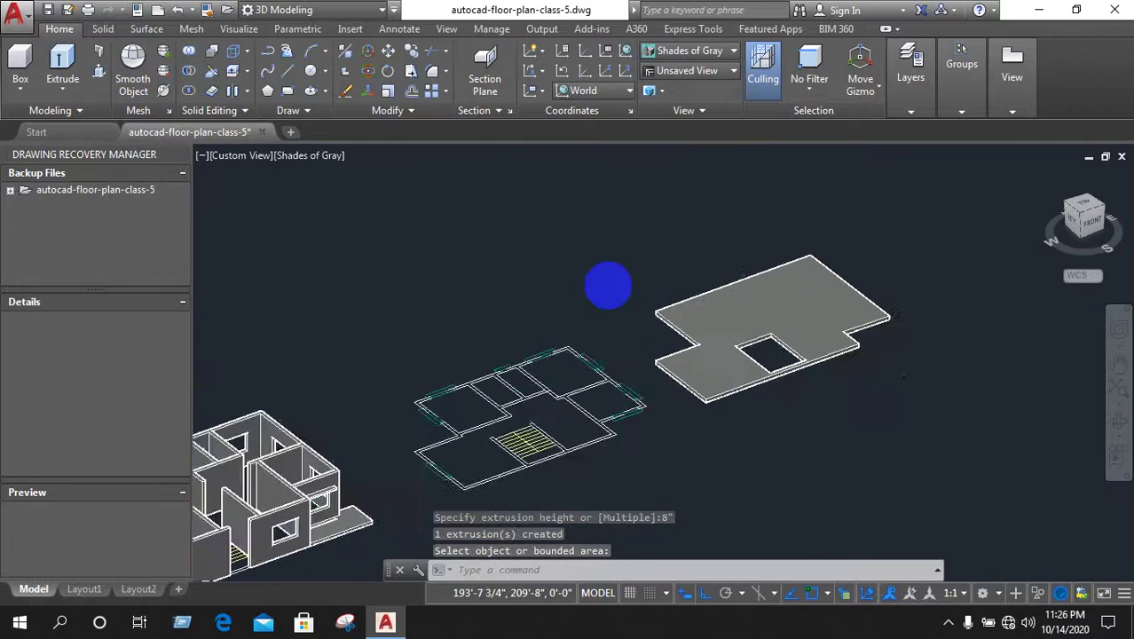
scroll(674, 320, down, 2)
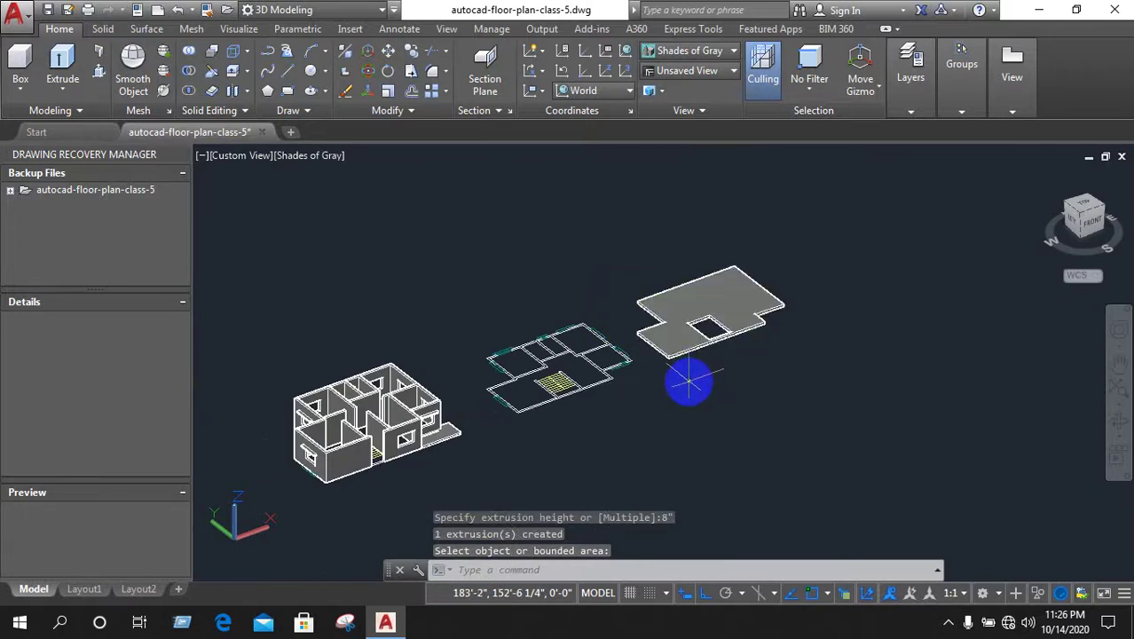
Save the drawing and orbit the scene to show the slab and house
key(ctrl+s)
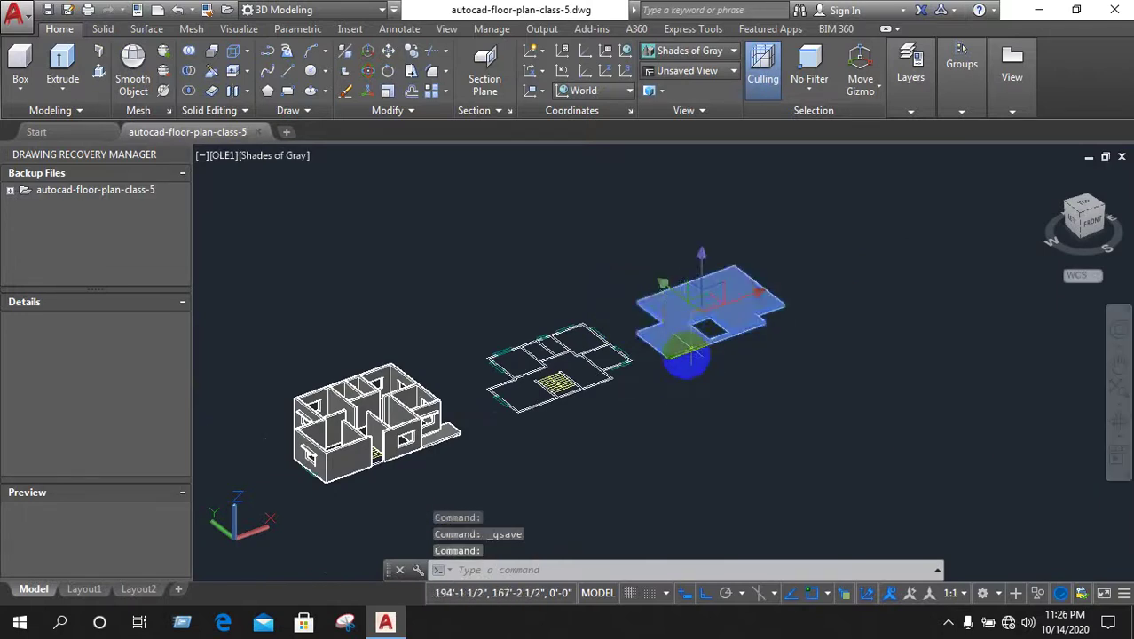
shift+middle_drag(688, 355, 672, 425)
mouse_move(572, 355)
shift+middle_down()
mouse_move(448, 407)
mouse_move(566, 405)
mouse_move(331, 468)
mouse_move(383, 485)
mouse_move(905, 303)
mouse_move(756, 341)
mouse_move(746, 231)
shift+middle_up()
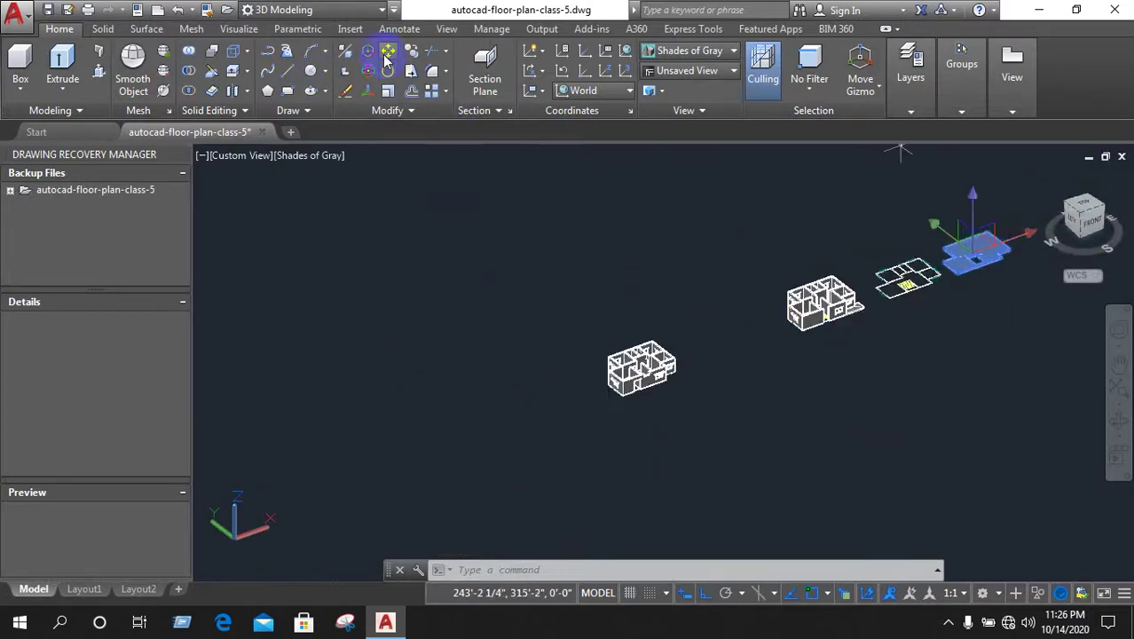
Start moving the 8-inch slab with M, using its corner as the base point
text(m)
key(Return)
scroll(994, 267, up, 3)
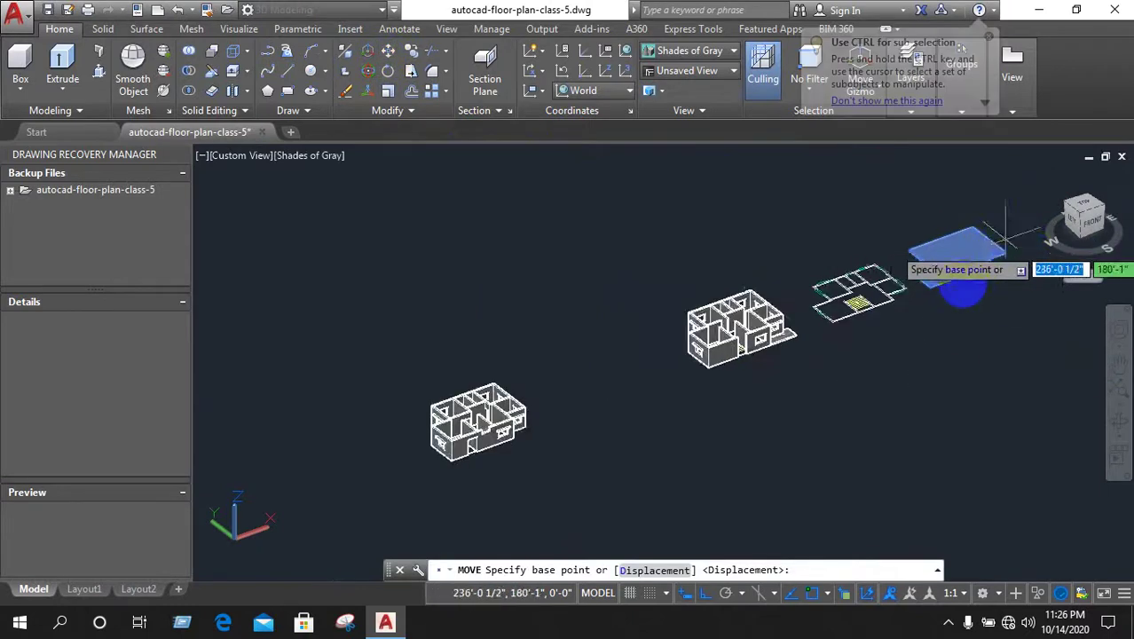
scroll(914, 320, up, 3)
scroll(870, 310, up, 5)
scroll(869, 293, up, 2)
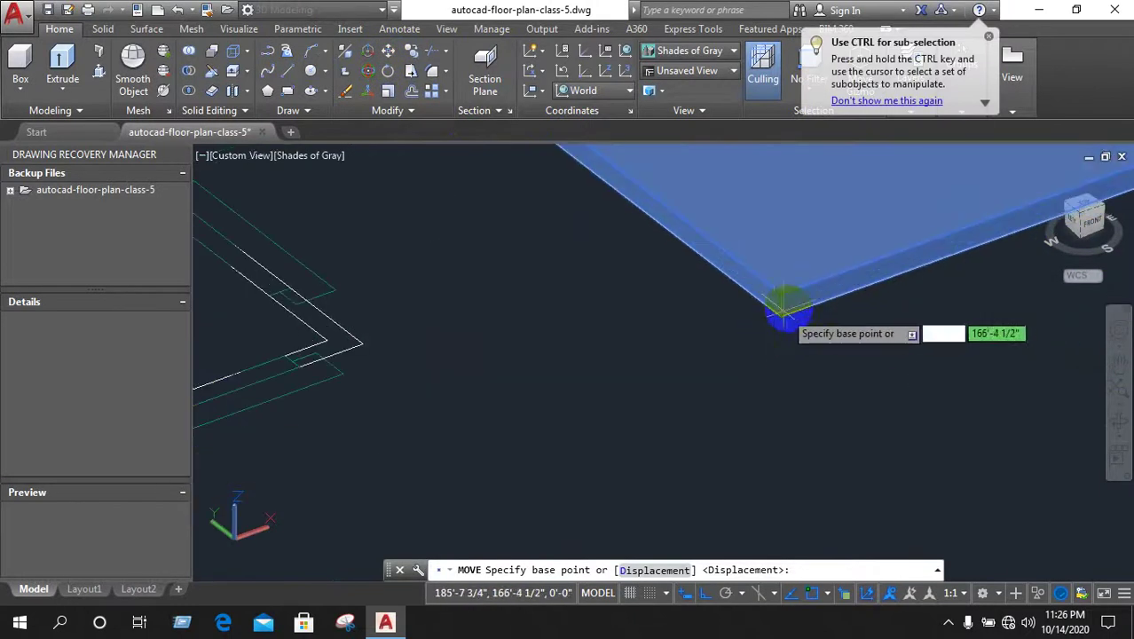
click(775, 310)
scroll(767, 369, down, 3)
scroll(821, 337, down, 3)
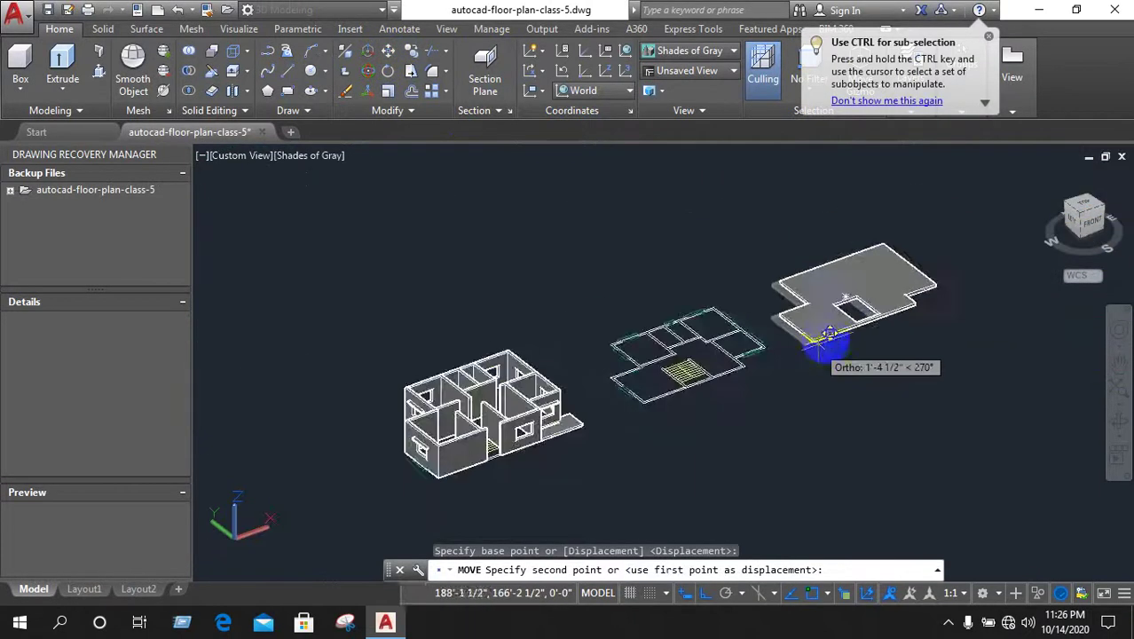
scroll(821, 338, down, 3)
scroll(825, 337, down, 2)
scroll(511, 435, up, 5)
scroll(497, 479, up, 2)
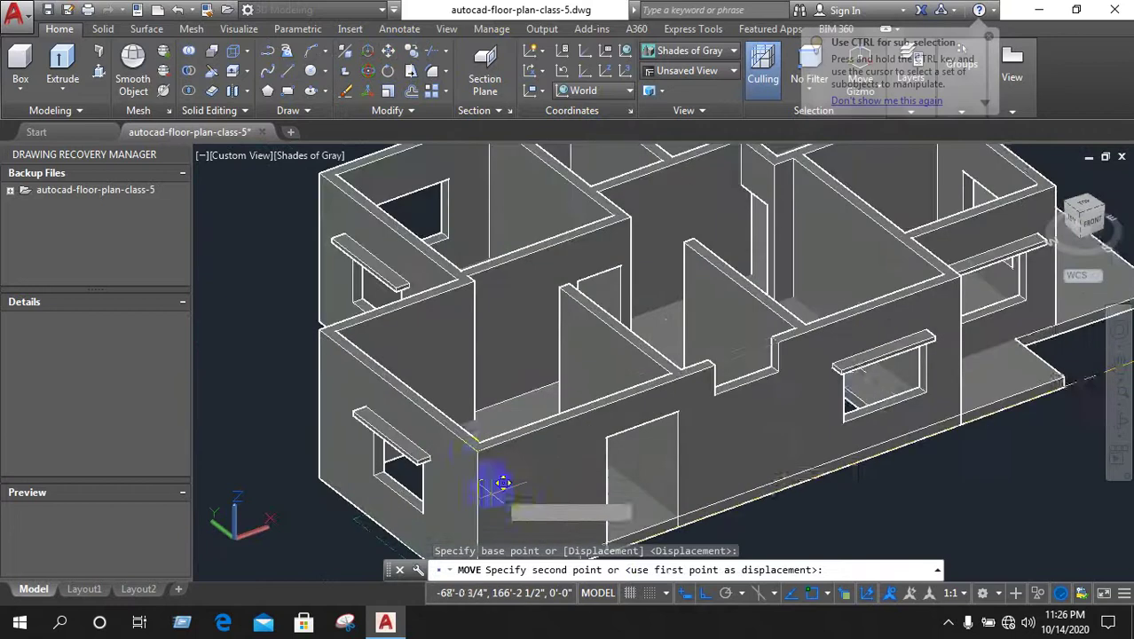
scroll(479, 466, up, 2)
Drop the slab onto the matching corner of the house walls and clear the selection
click(468, 402)
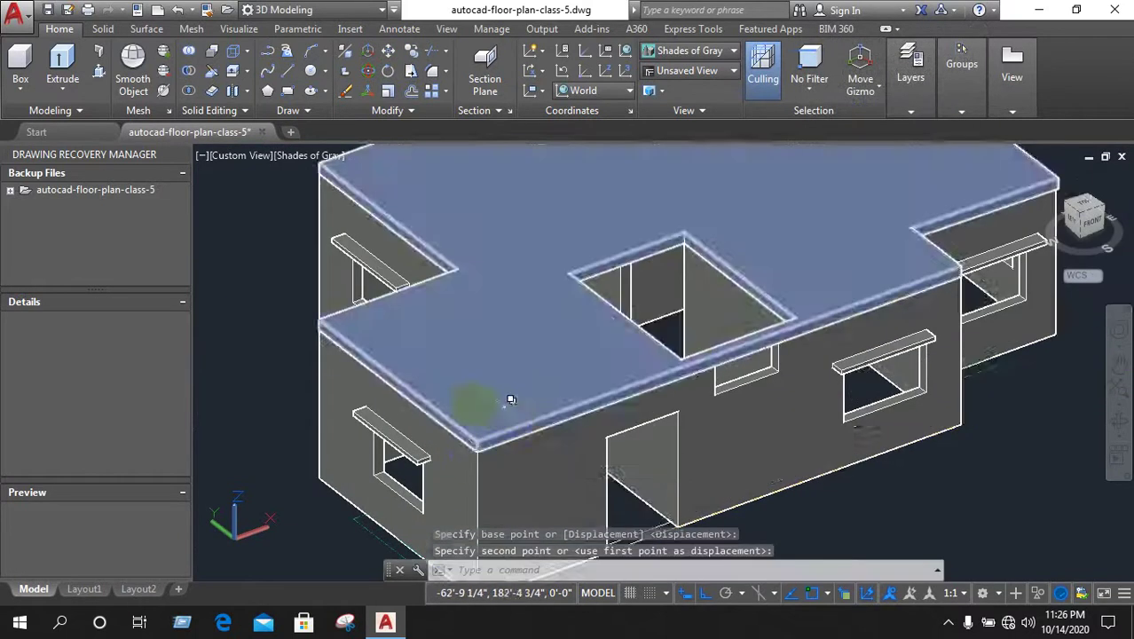
scroll(435, 386, down, 3)
click(669, 326)
click(731, 297)
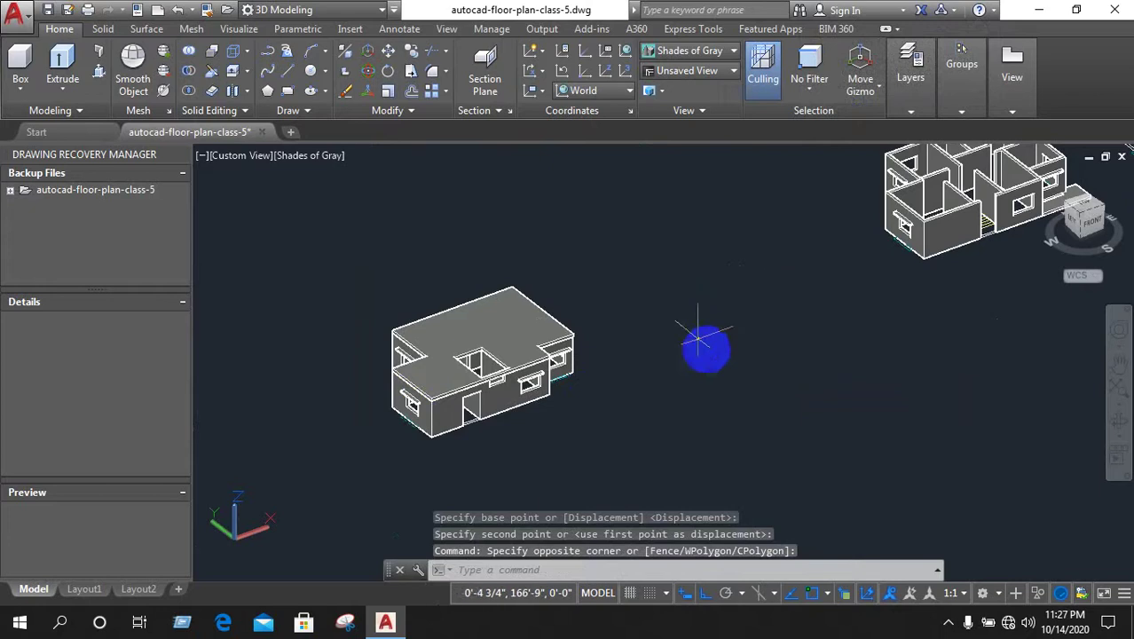
Orbit to a top-down view, then switch to the Front view for an elevation
mouse_move(750, 373)
shift+middle_down()
mouse_move(742, 385)
mouse_move(970, 293)
mouse_move(828, 406)
mouse_move(825, 473)
shift+middle_up()
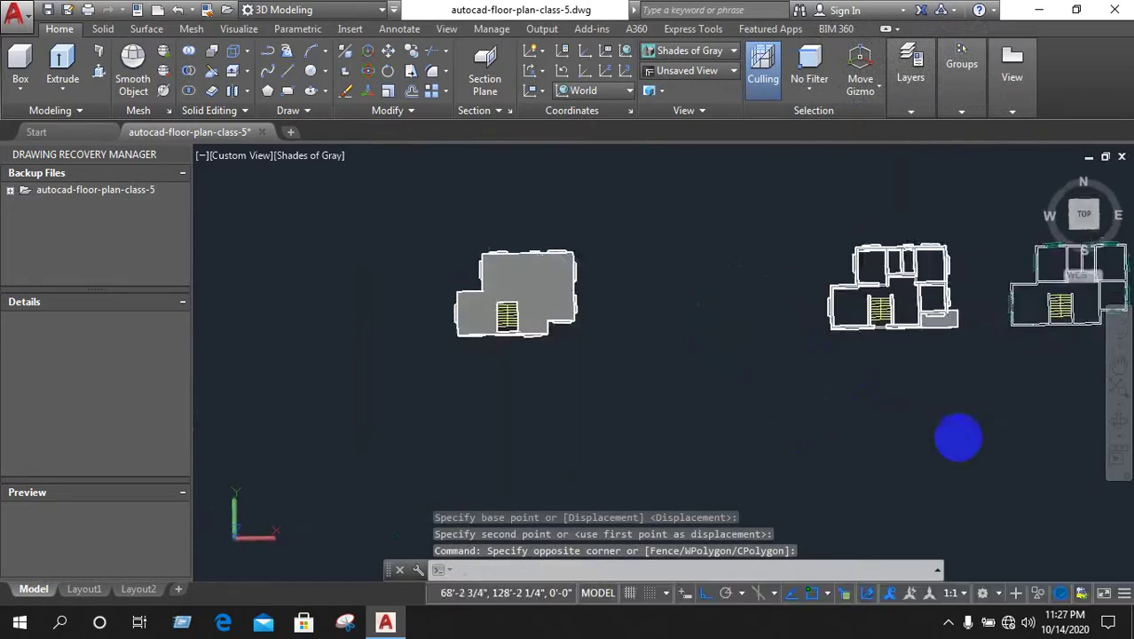
scroll(977, 382, up, 1)
scroll(1000, 324, up, 2)
scroll(911, 334, down, 1)
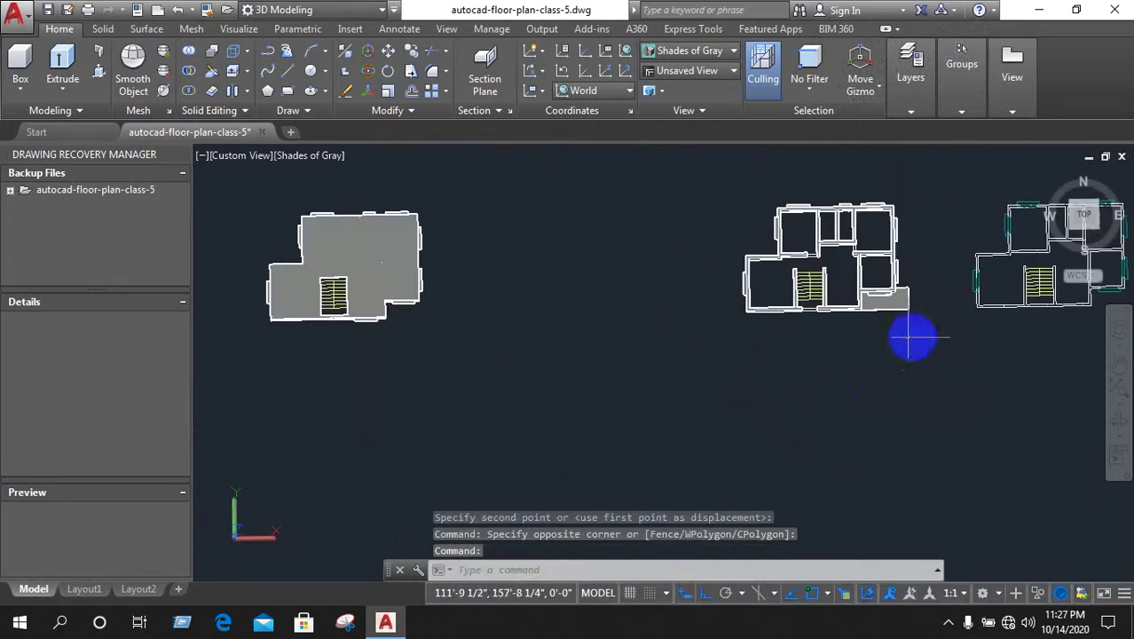
click(930, 189)
click(934, 338)
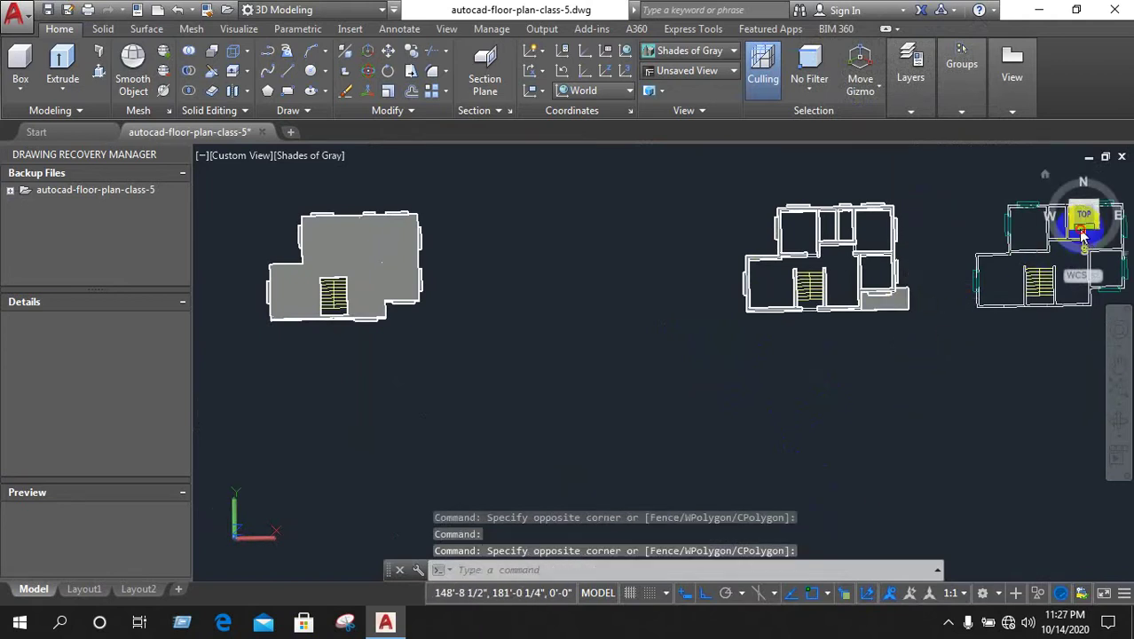
click(1081, 232)
scroll(728, 408, up, 2)
scroll(724, 373, up, 2)
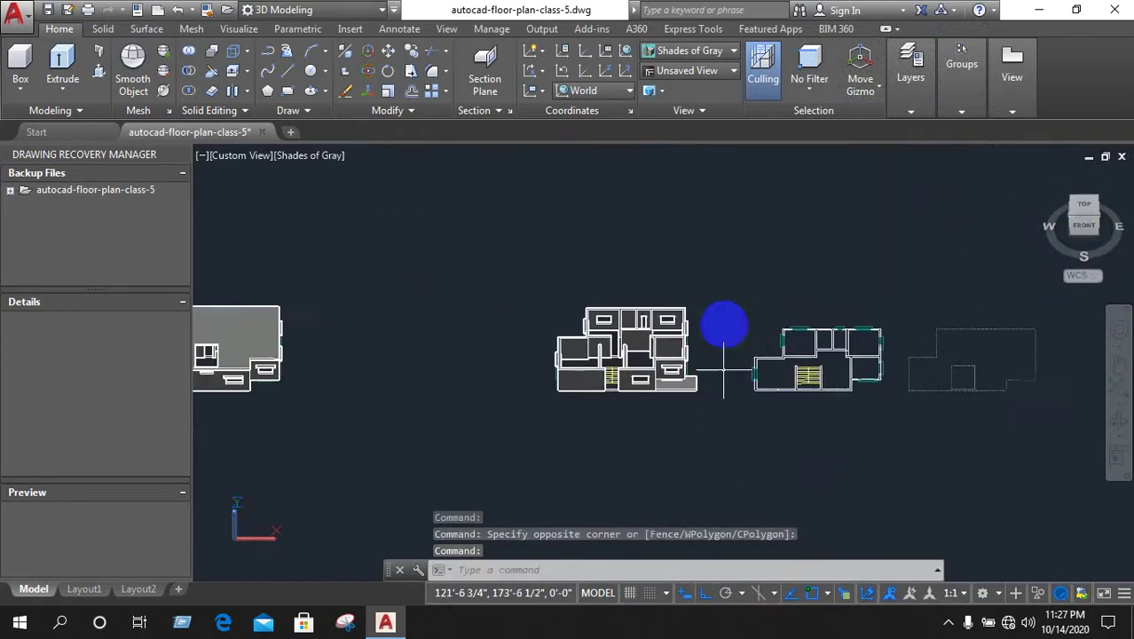
click(1084, 227)
Copy the house objects in the elevation to a position on the left with CO
click(730, 329)
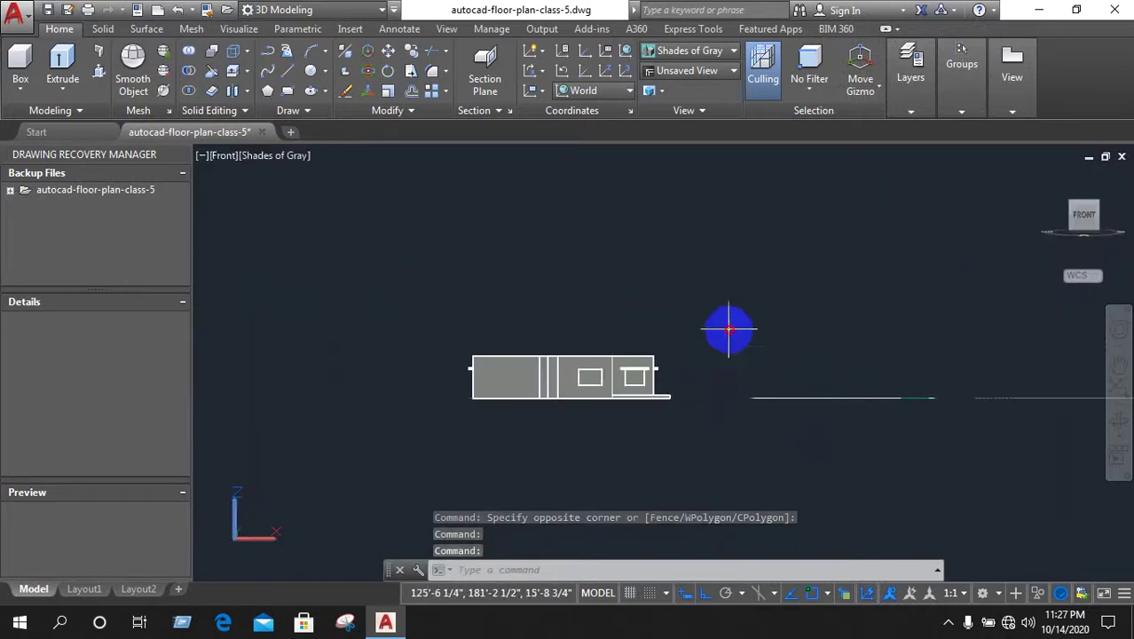
click(430, 417)
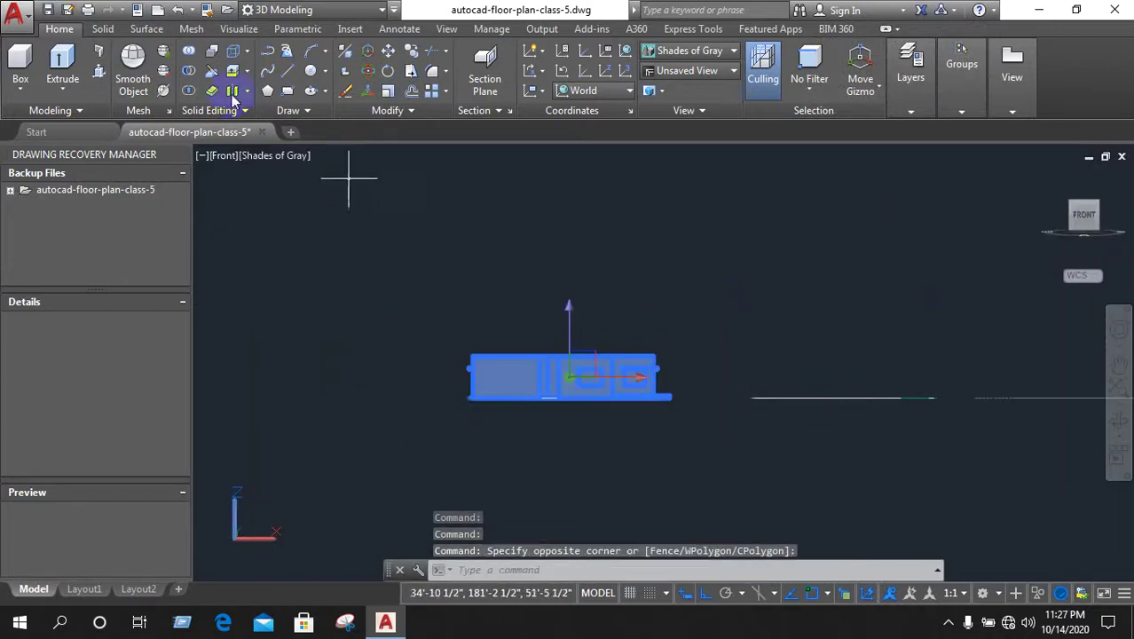
text(co)
key(Return)
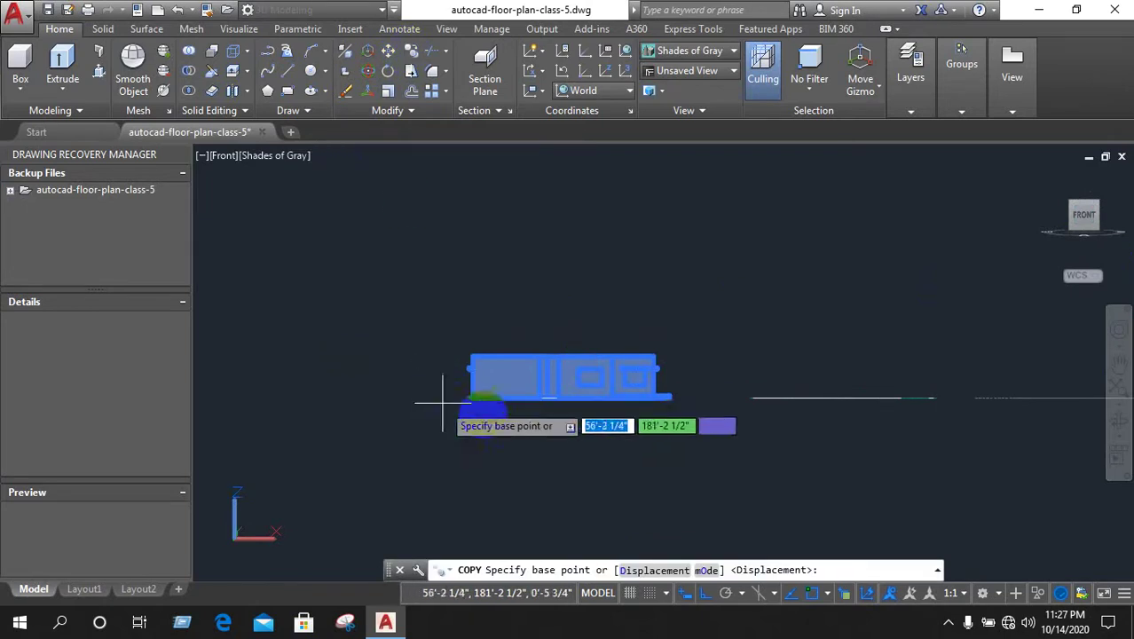
click(470, 396)
scroll(276, 433, down, 5)
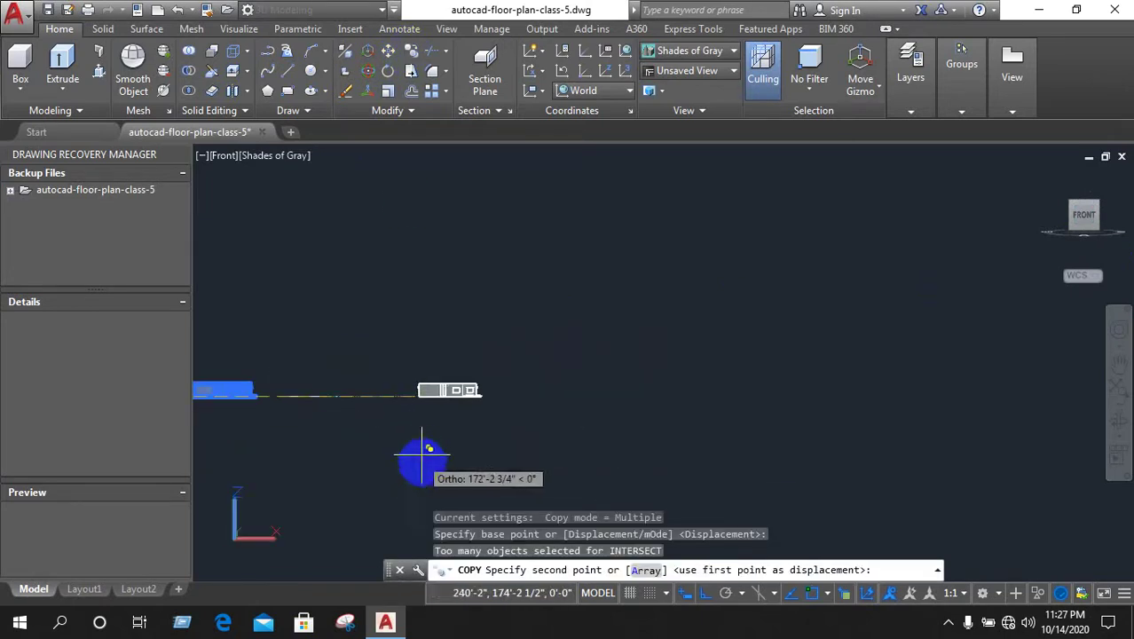
click(425, 395)
scroll(426, 408, up, 4)
right_click(625, 401)
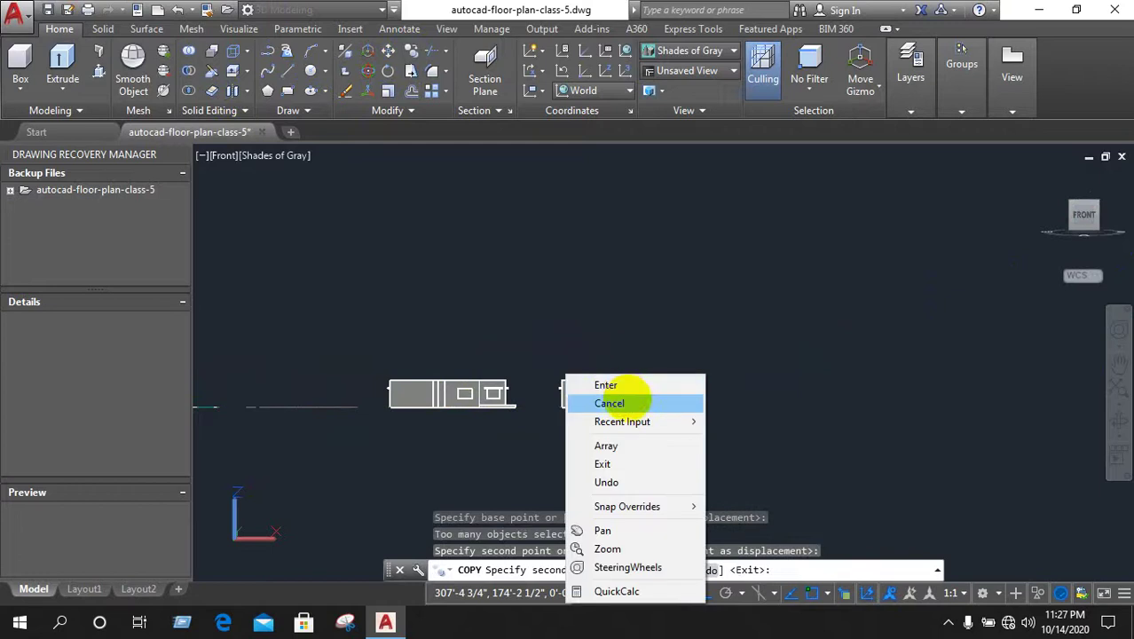
click(626, 404)
Erase the building's 3D solids using a crossing selection
scroll(368, 419, up, 3)
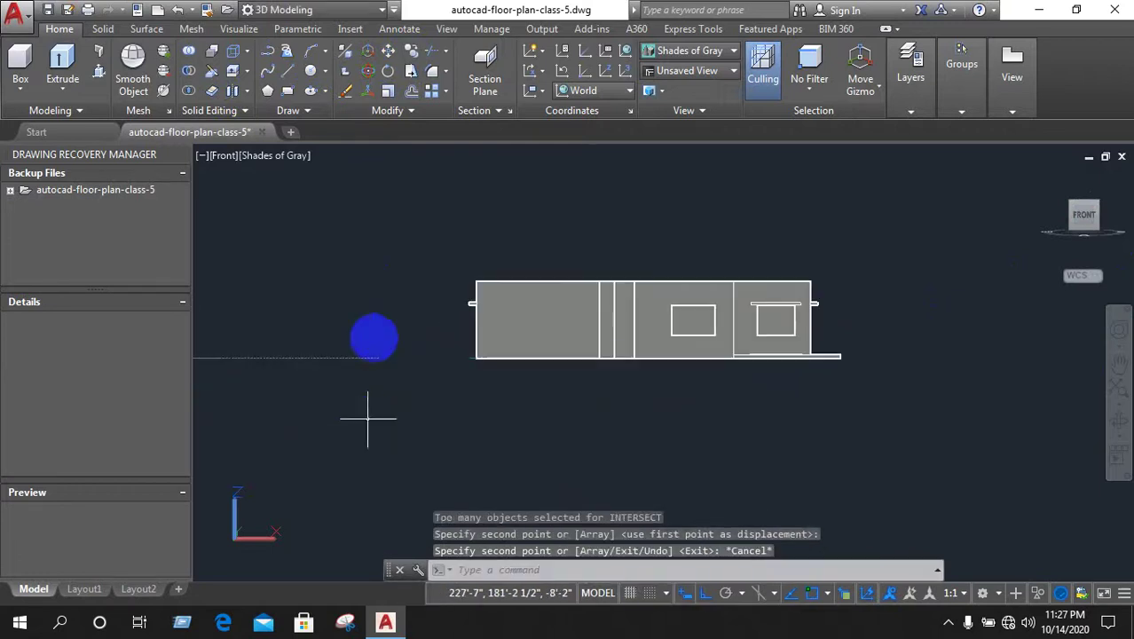
click(388, 247)
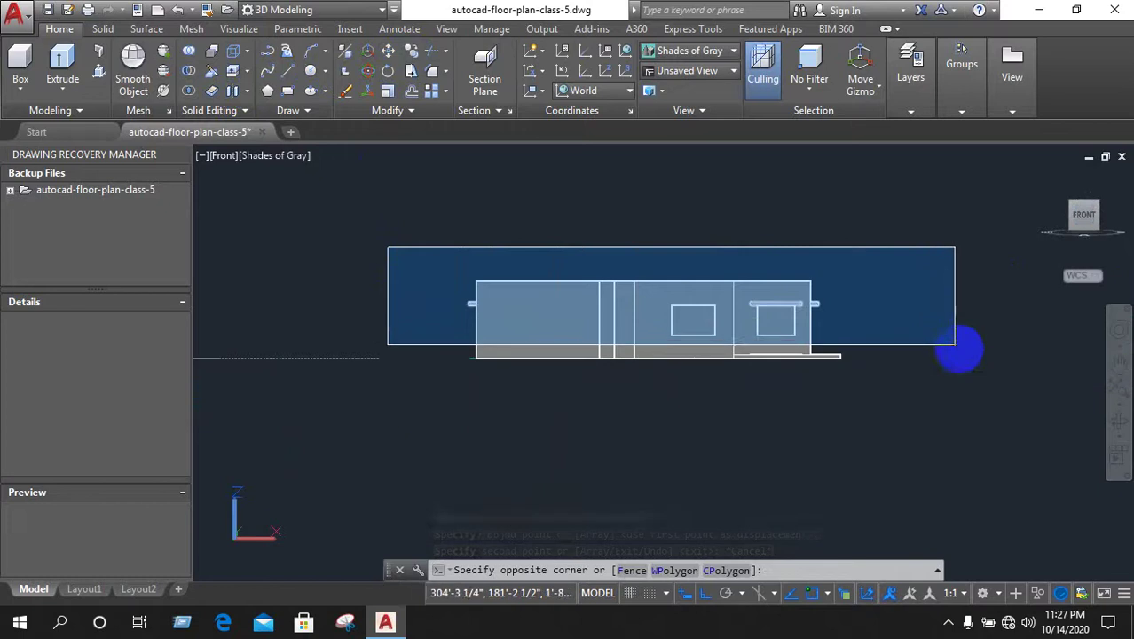
click(941, 355)
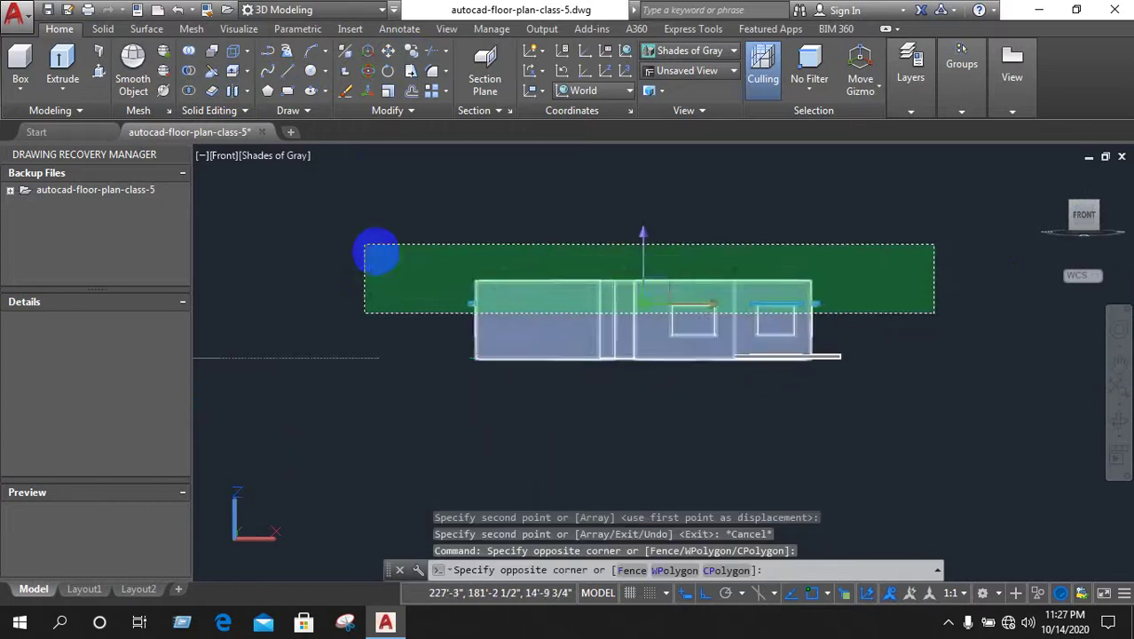
click(351, 224)
key(Delete)
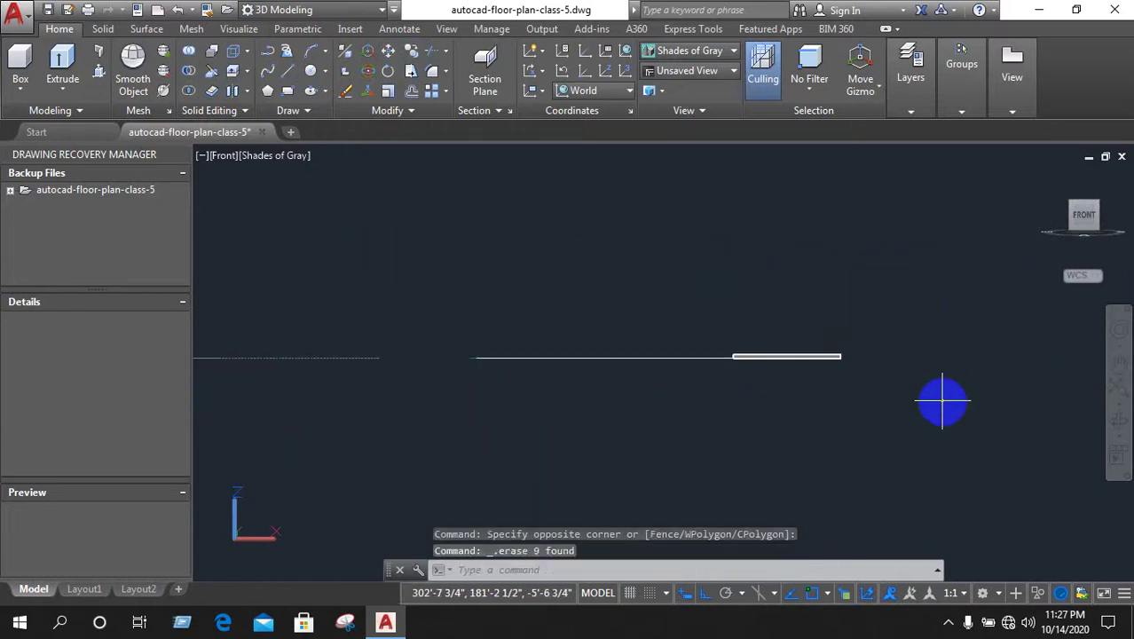
Erase the leftover solid slab, leaving only the flat floor plan lines
shift+middle_drag(935, 360, 962, 531)
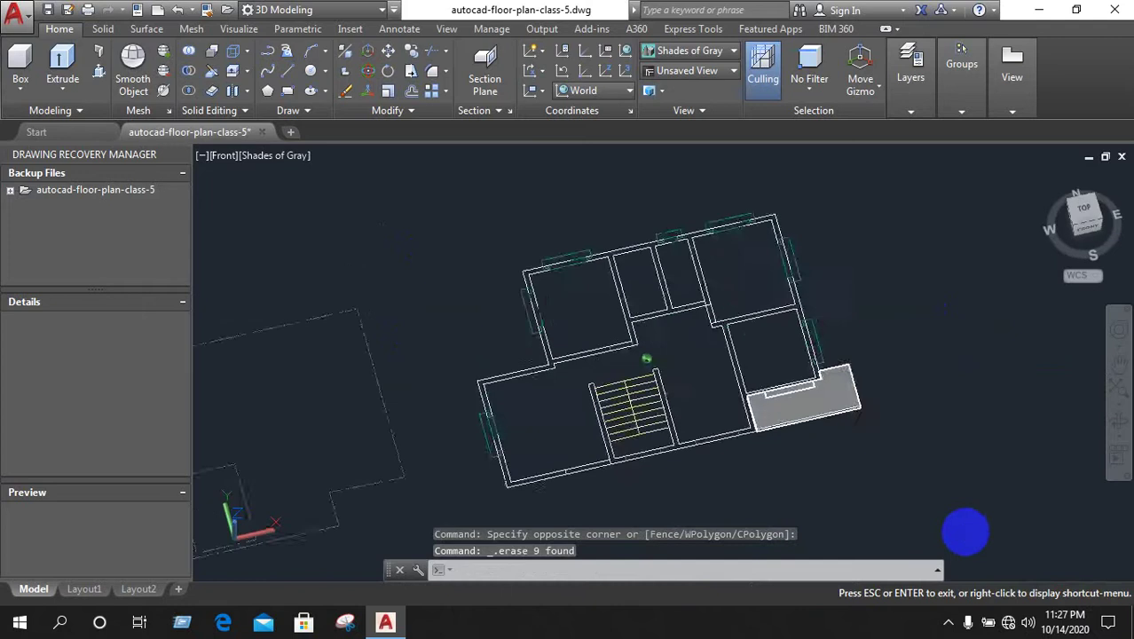
scroll(899, 460, up, 5)
click(750, 277)
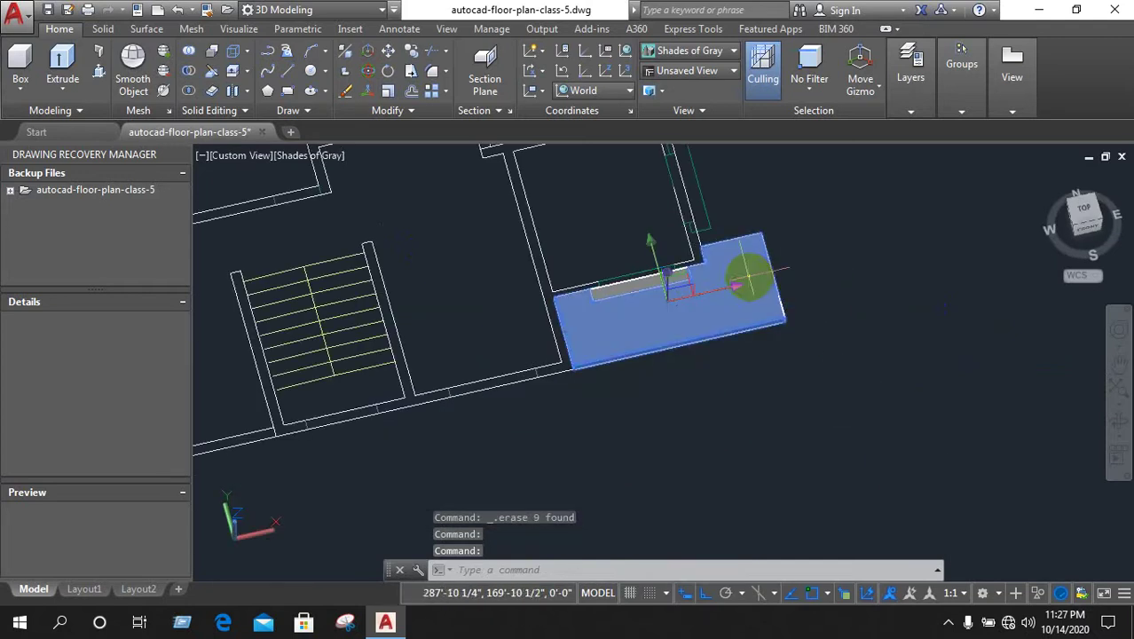
key(Delete)
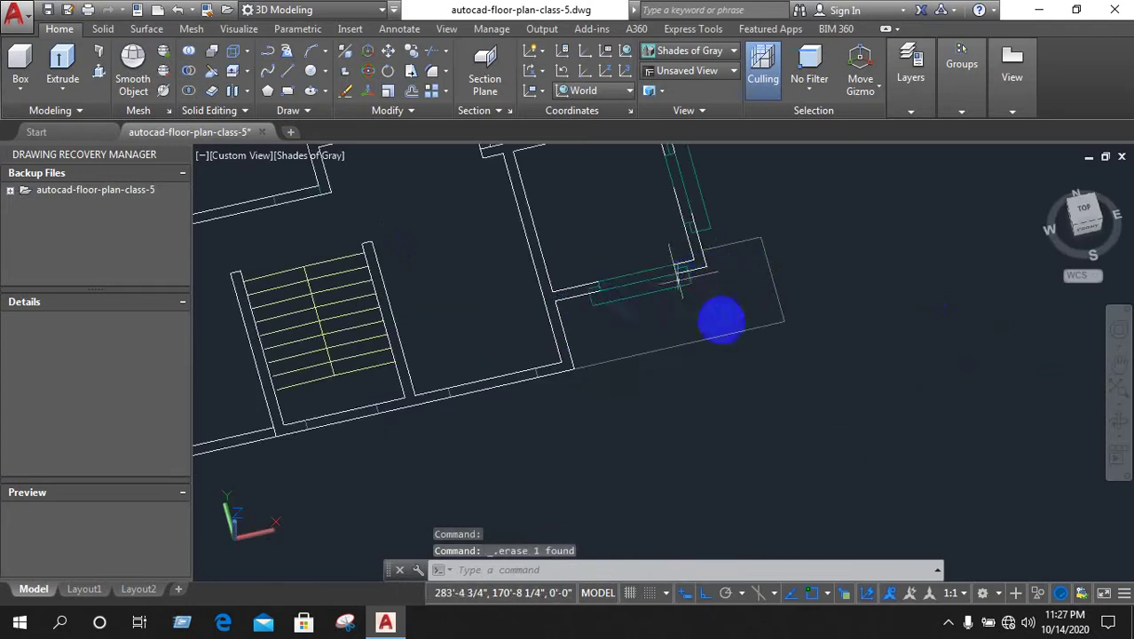
scroll(755, 402, down, 4)
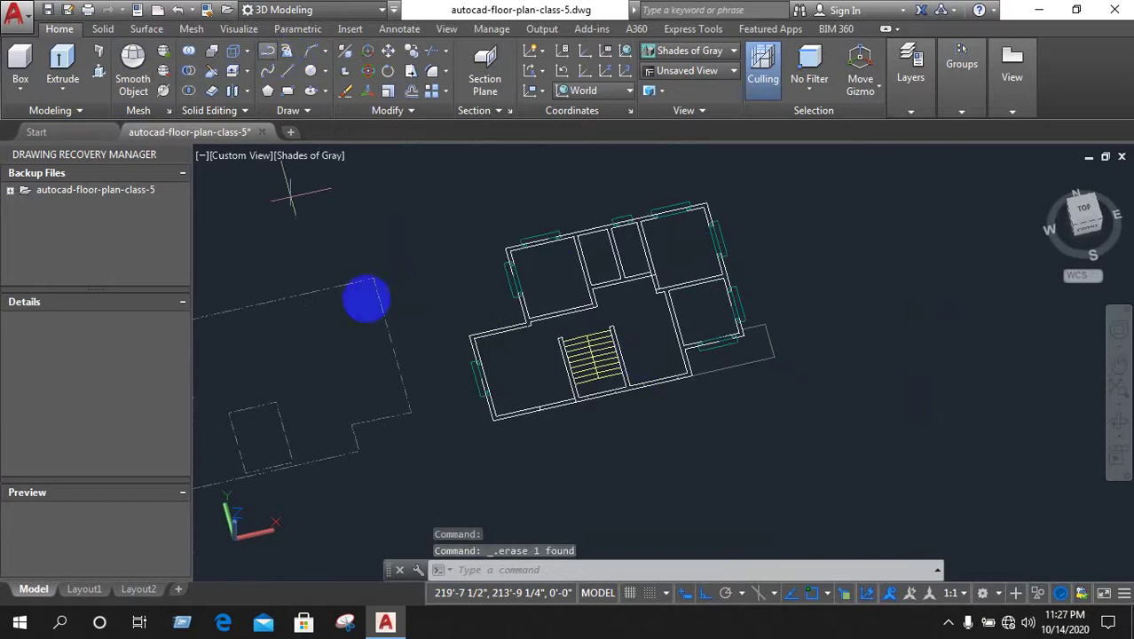
Start a PL polyline at an outer wall corner and trace the next corners to the right side
text(pl)
key(Return)
scroll(497, 253, up, 2)
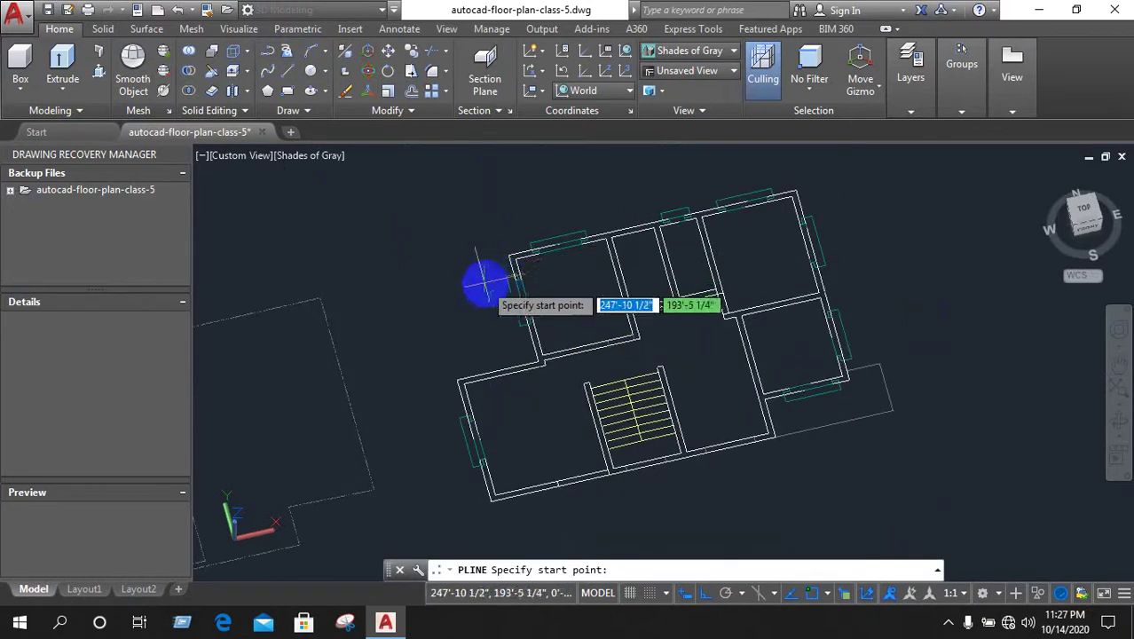
click(508, 256)
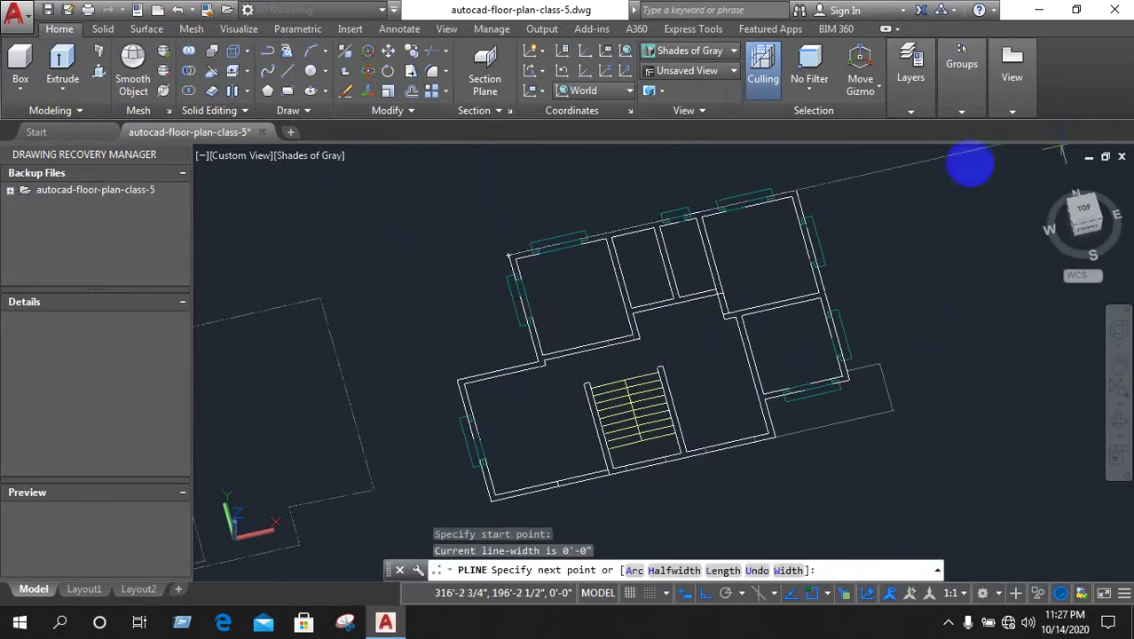
scroll(887, 182, up, 1)
scroll(799, 195, up, 2)
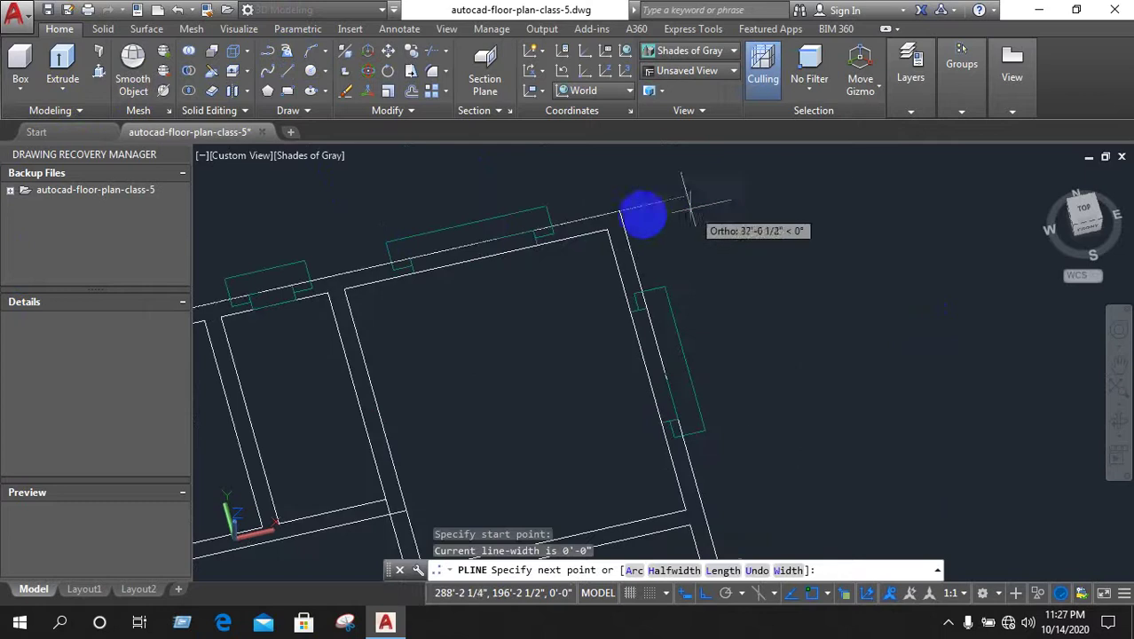
click(624, 213)
scroll(792, 392, down, 3)
scroll(778, 329, up, 3)
scroll(728, 258, up, 1)
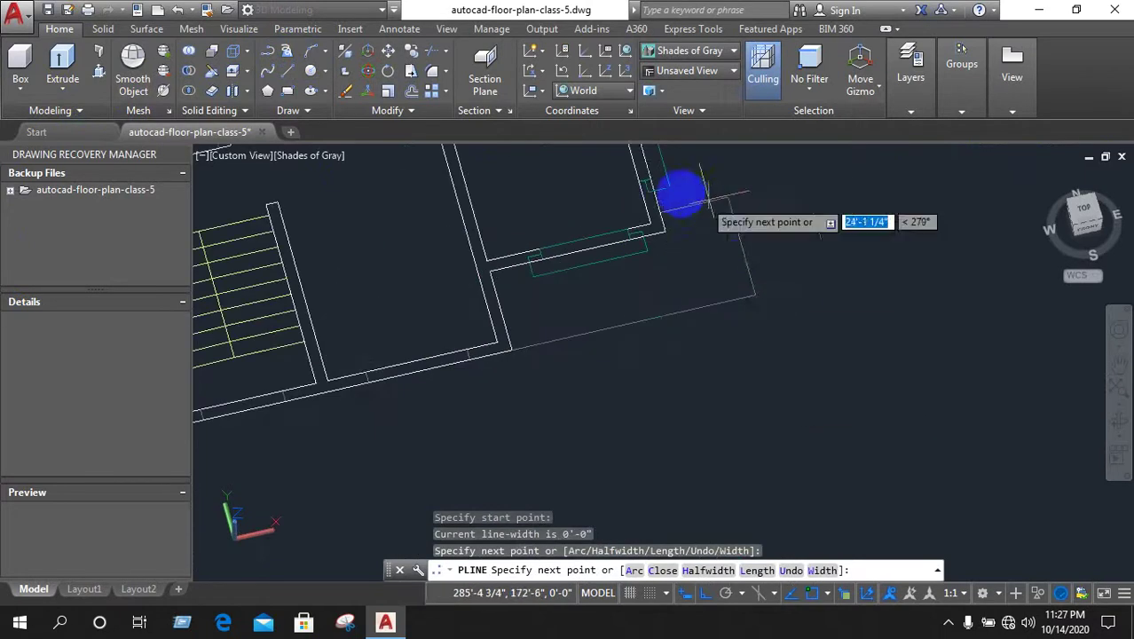
scroll(683, 193, up, 2)
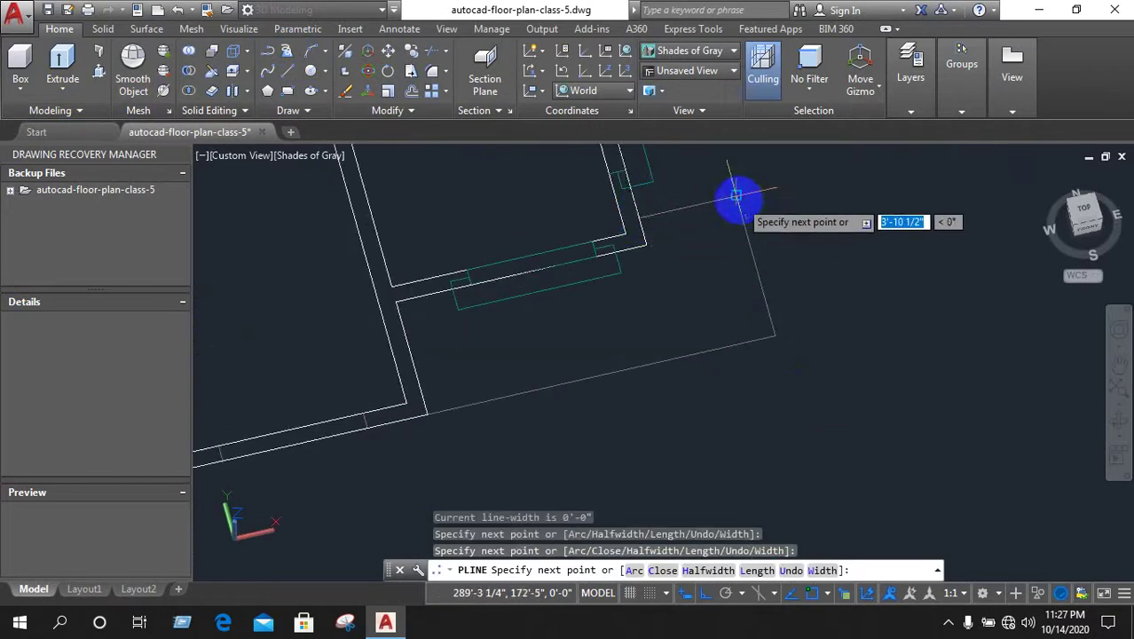
click(736, 194)
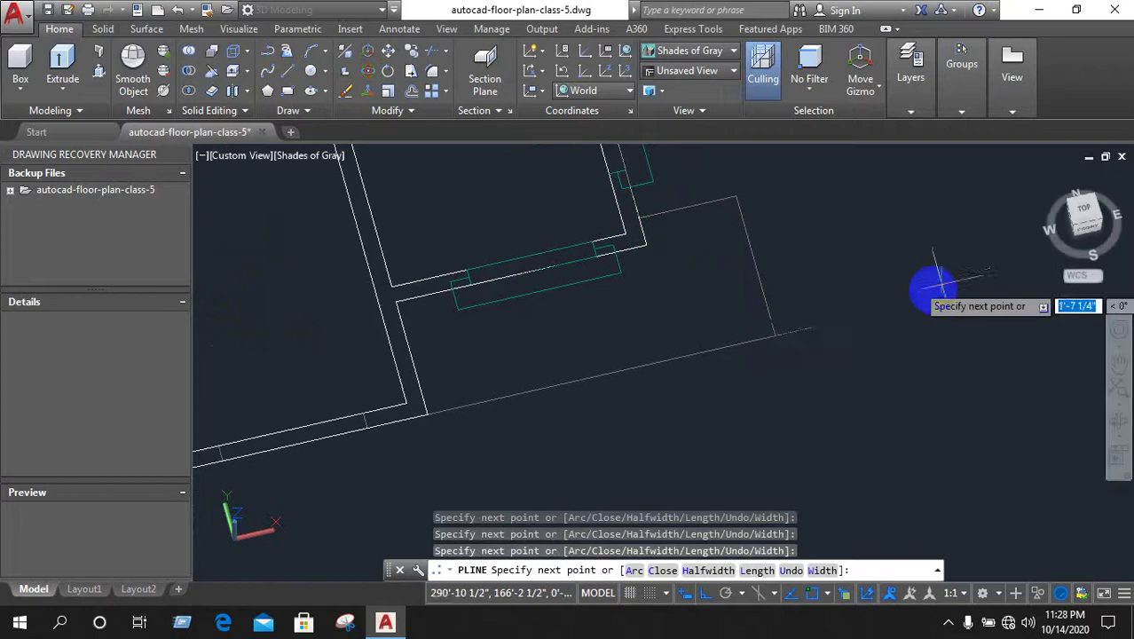
Close the outer-wall outline at the top-left wall corner and end the polyline
scroll(582, 375, down, 3)
scroll(539, 405, down, 2)
scroll(430, 408, up, 3)
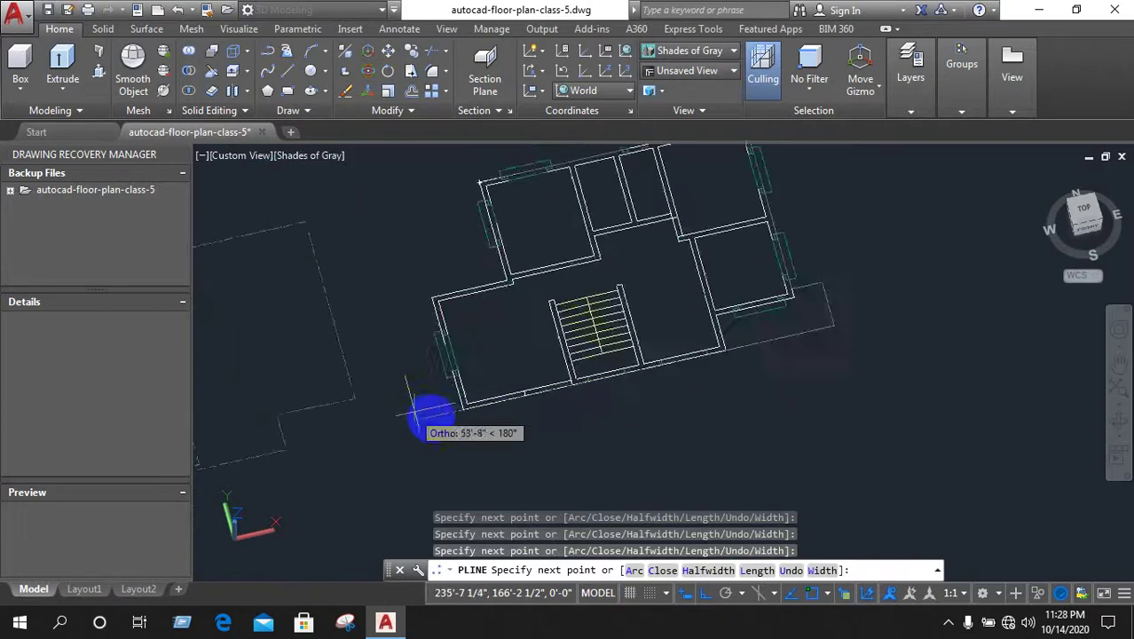
scroll(418, 418, up, 4)
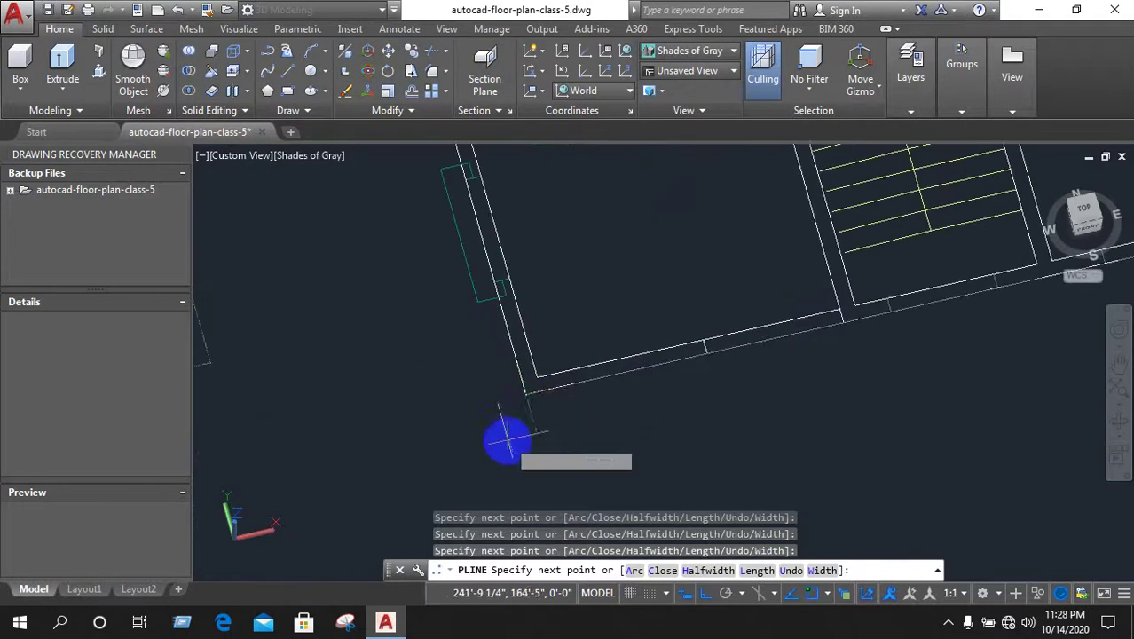
scroll(471, 284, down, 3)
scroll(469, 284, up, 3)
scroll(488, 337, up, 2)
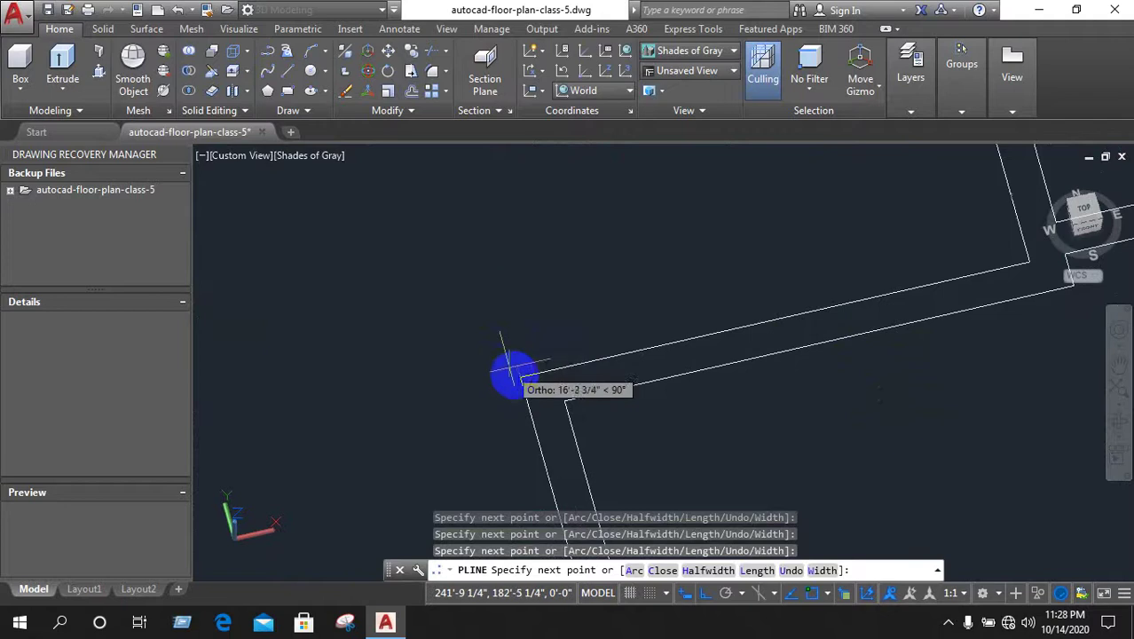
scroll(683, 321, down, 2)
scroll(679, 323, up, 1)
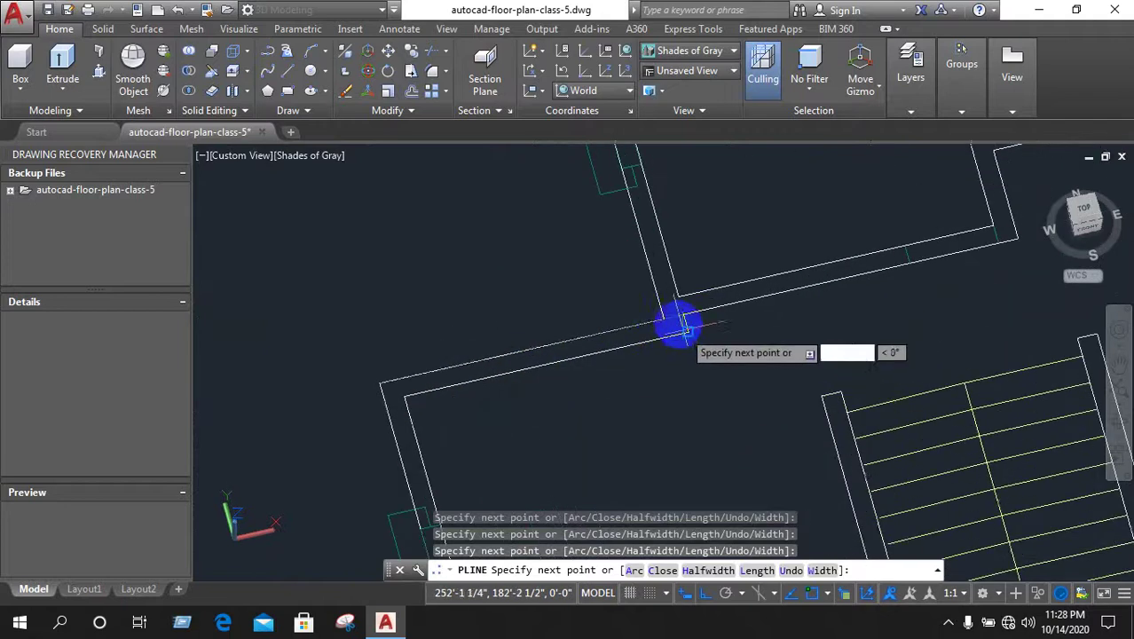
scroll(428, 325, down, 3)
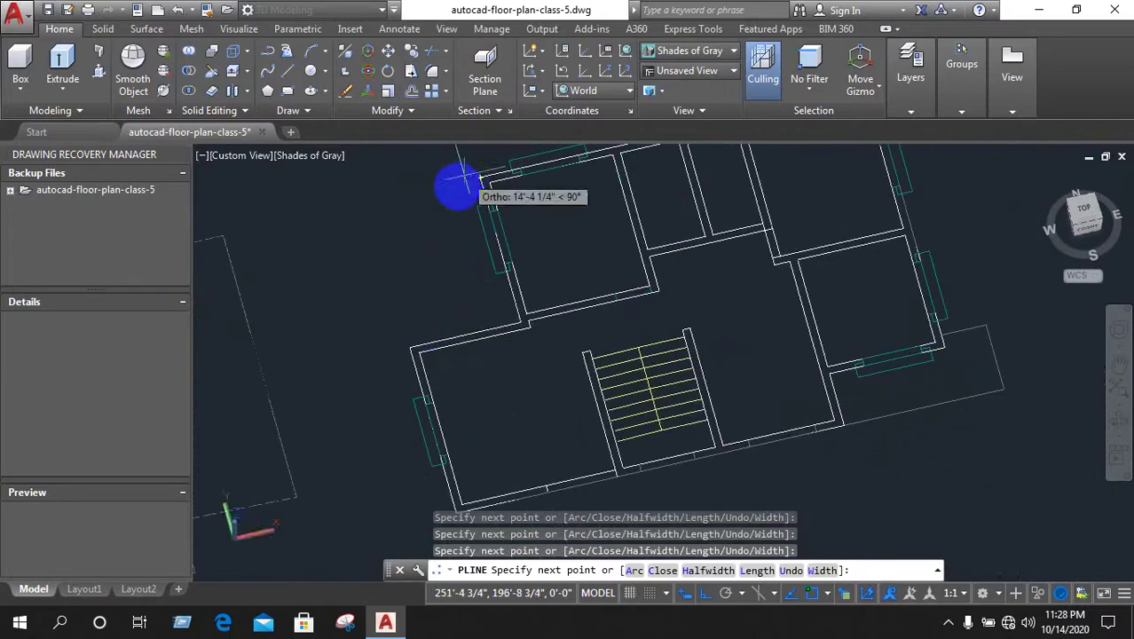
scroll(451, 157, up, 2)
scroll(466, 146, up, 2)
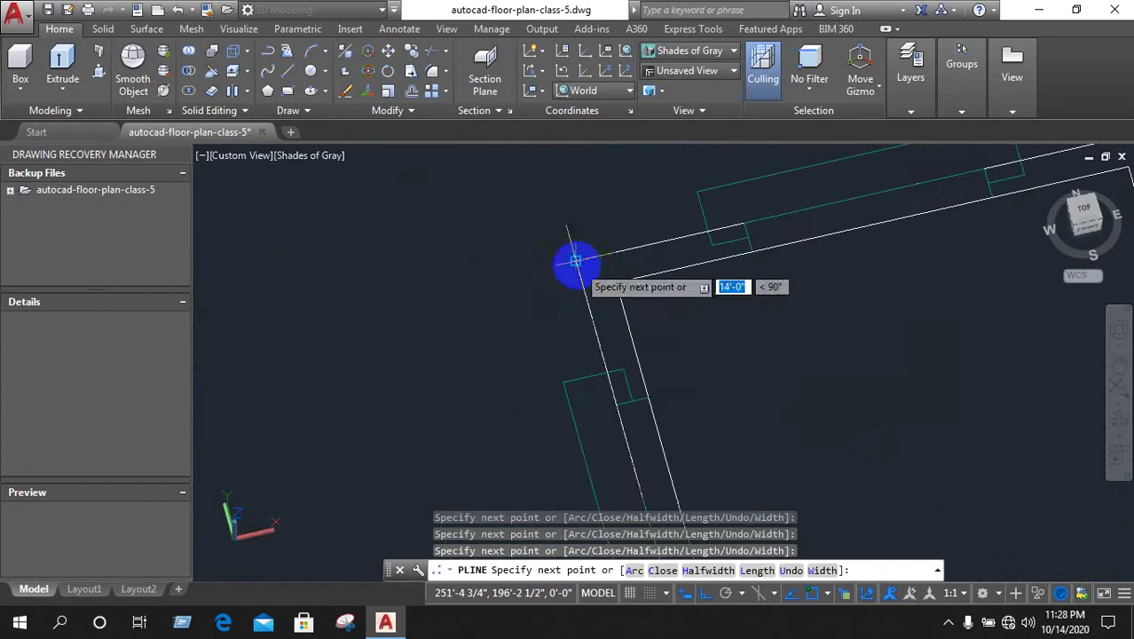
click(576, 260)
scroll(391, 238, down, 3)
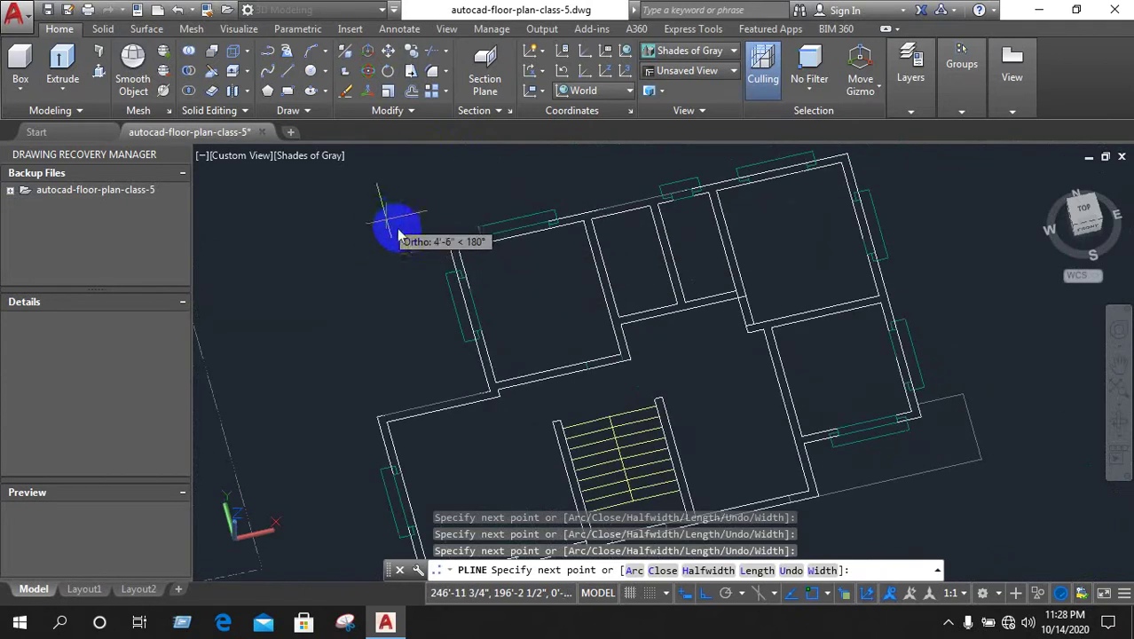
right_click(400, 235)
click(416, 247)
scroll(397, 213, down, 2)
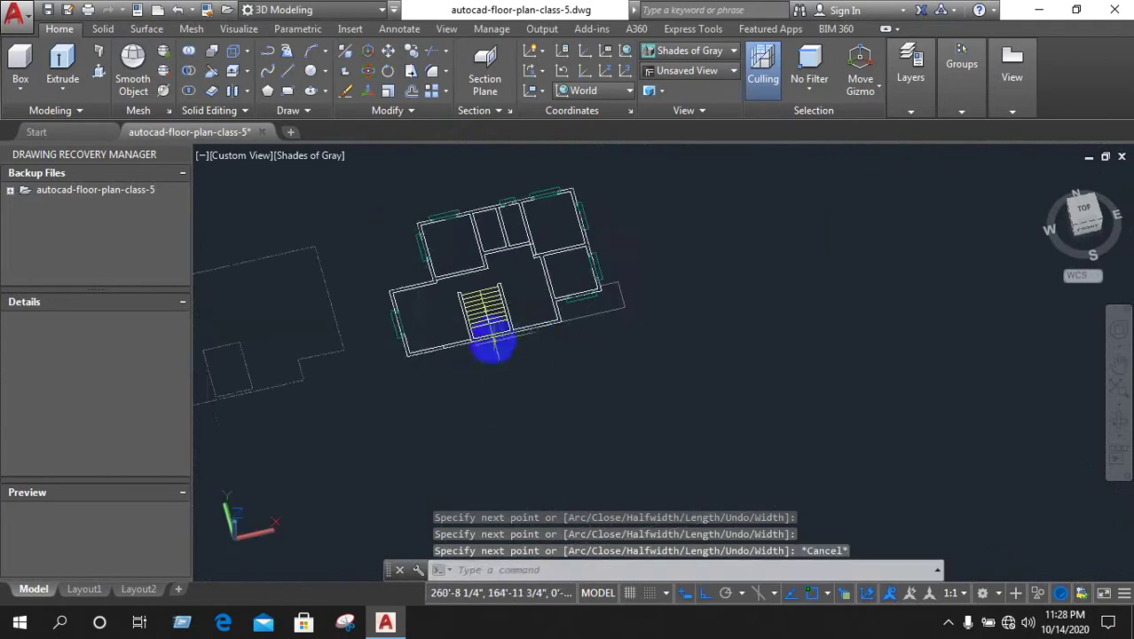
scroll(493, 346, up, 3)
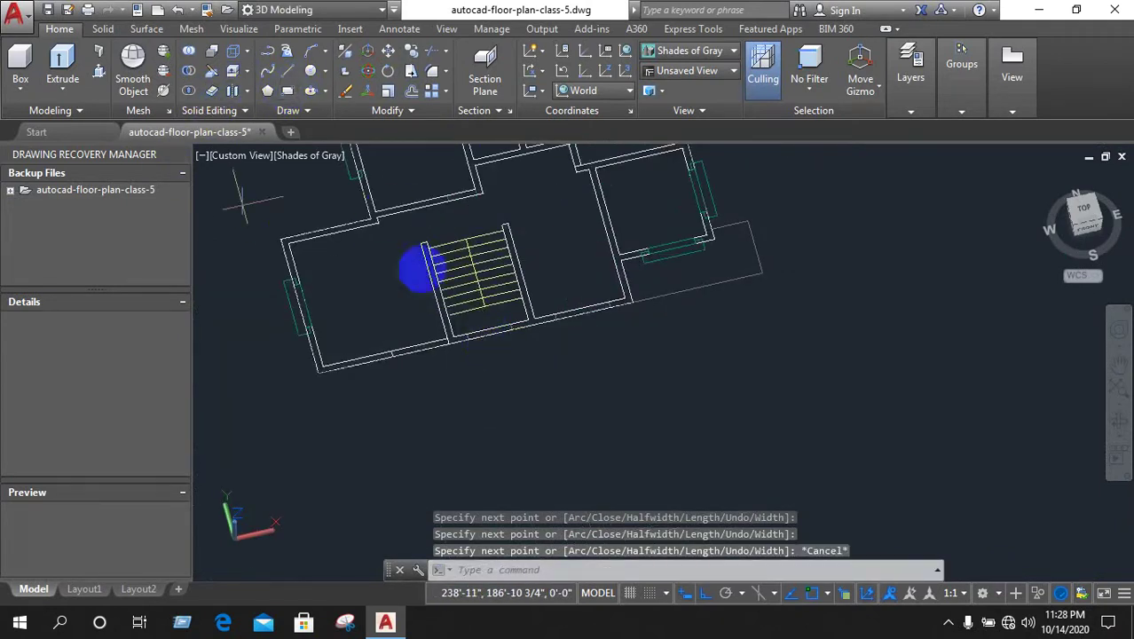
Draw a rectangle over the stairs to mark the stair opening
text(rec)
key(Return)
scroll(431, 253, up, 3)
click(420, 213)
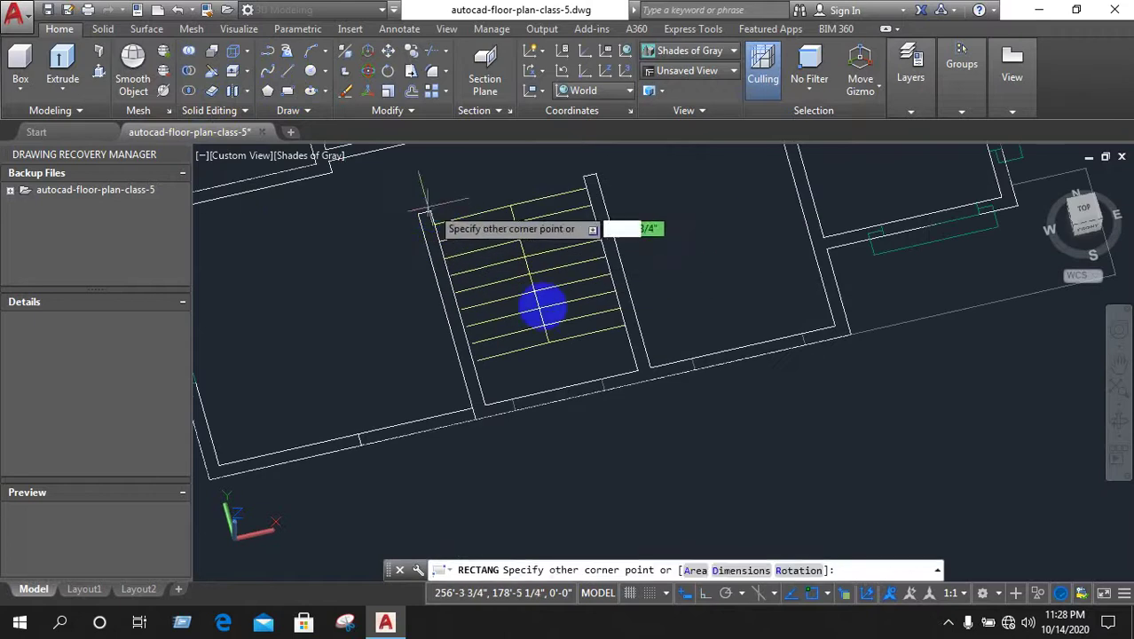
click(637, 368)
scroll(458, 364, down, 3)
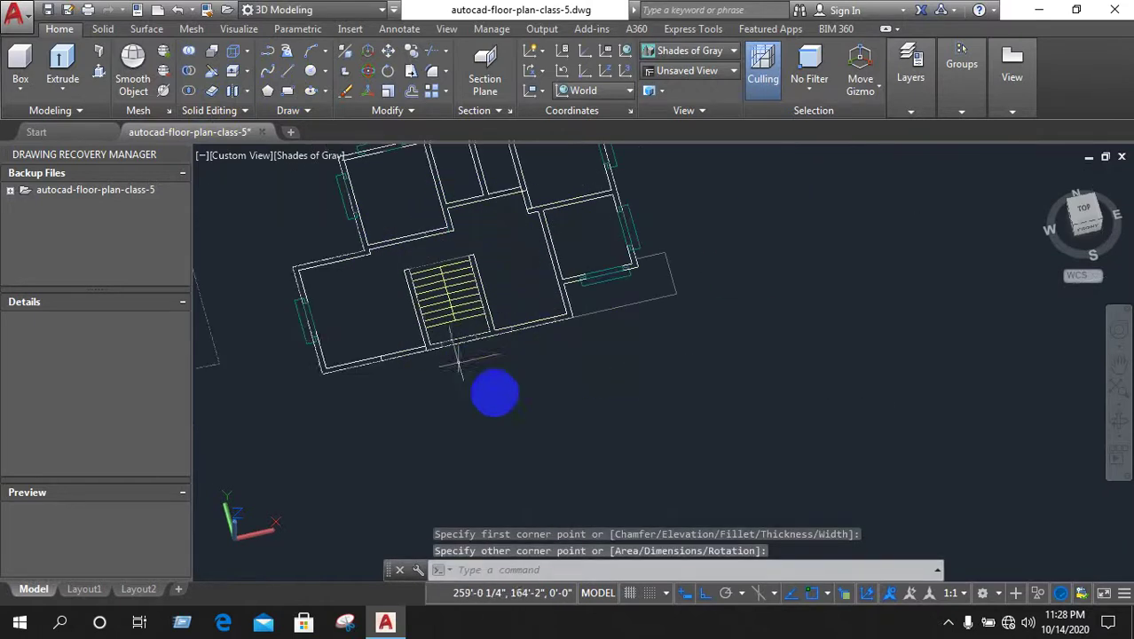
scroll(479, 271, up, 3)
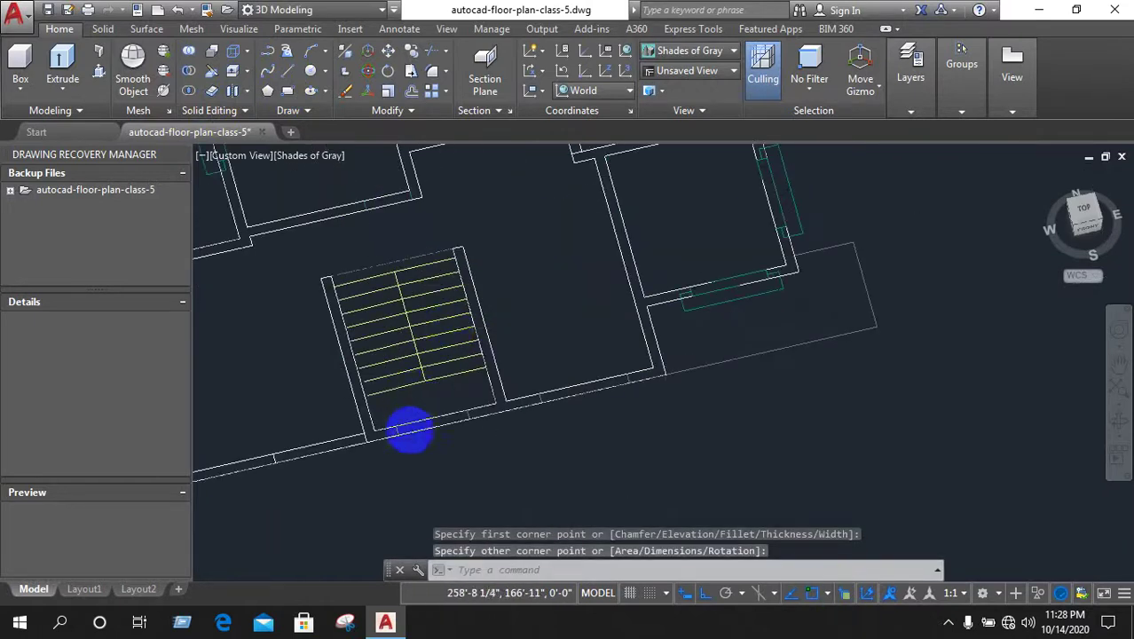
scroll(417, 426, up, 3)
Move the stair rectangle and outer-wall polyline to the right of the plan, then deselect them
click(434, 412)
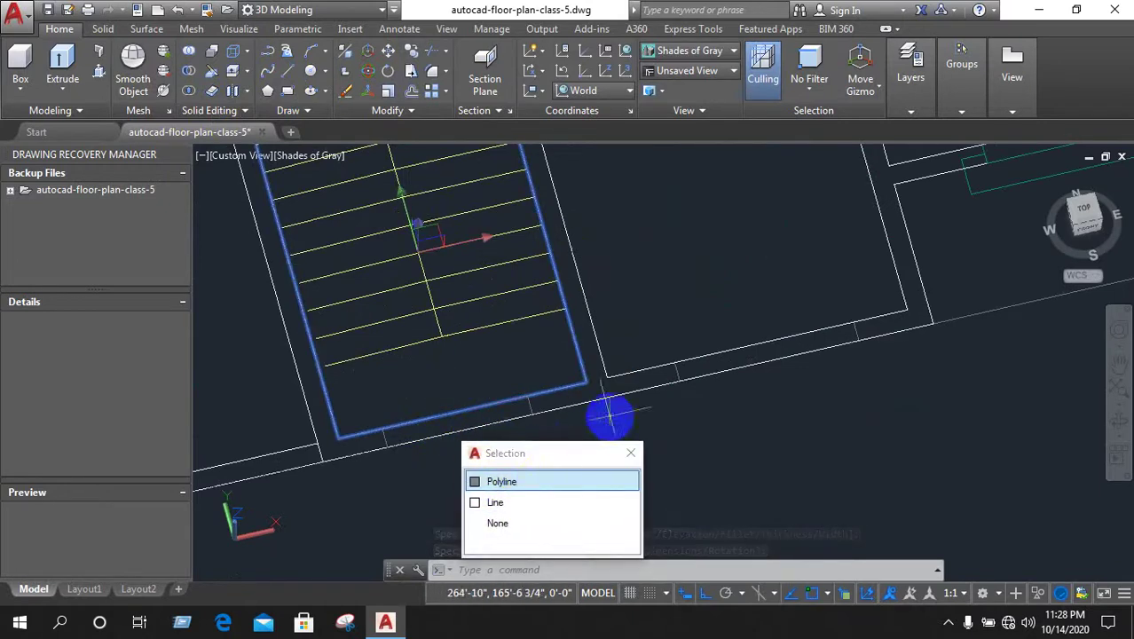
click(555, 481)
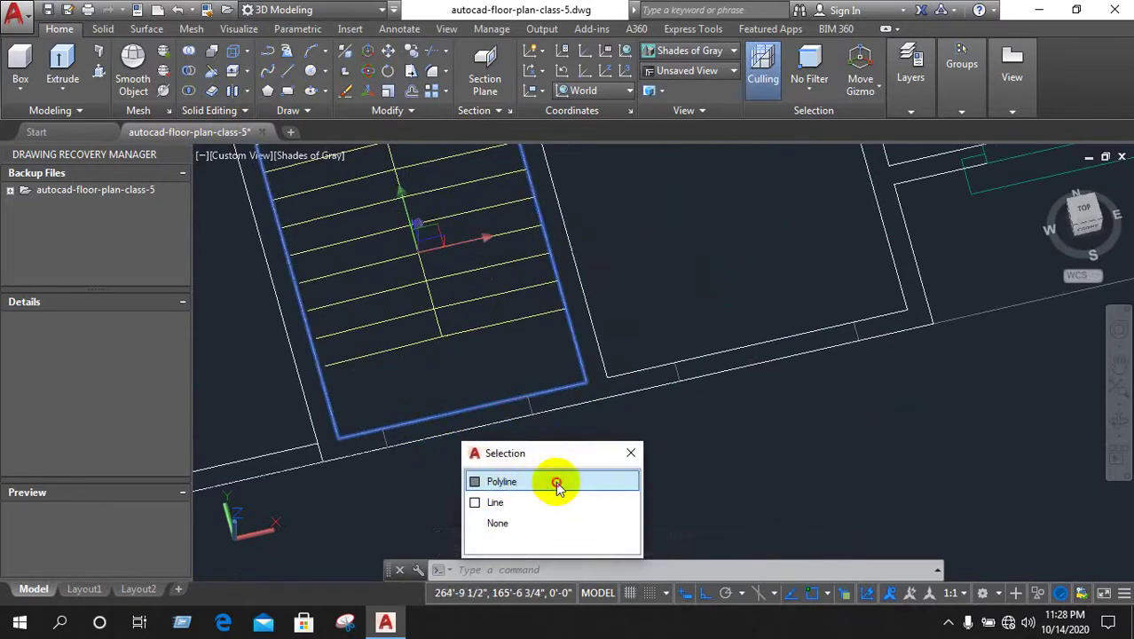
click(611, 395)
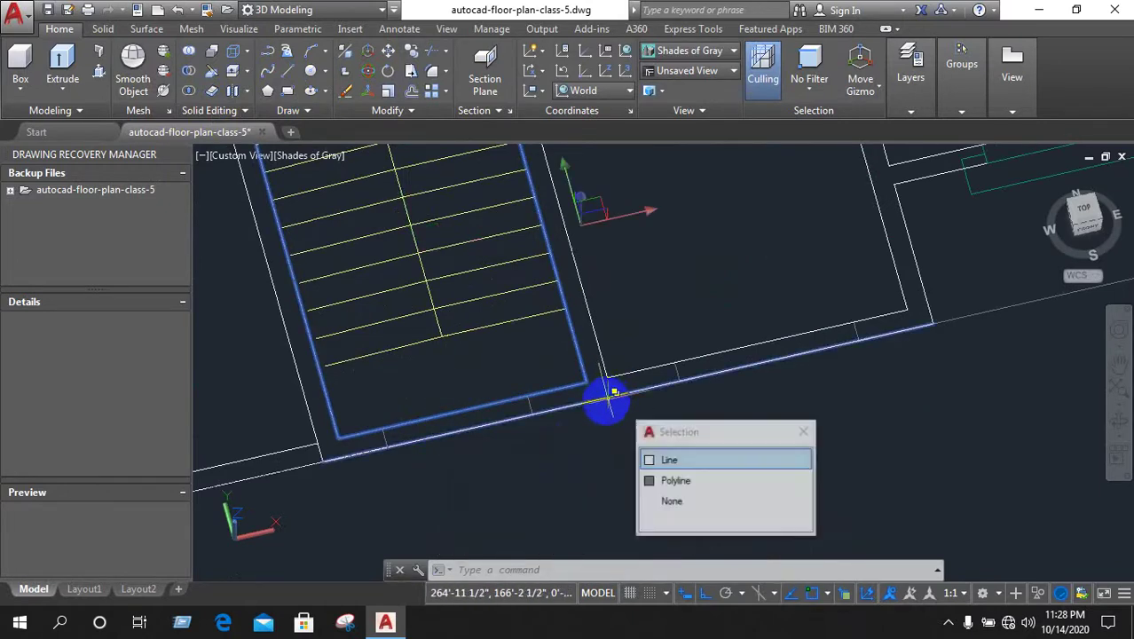
click(683, 490)
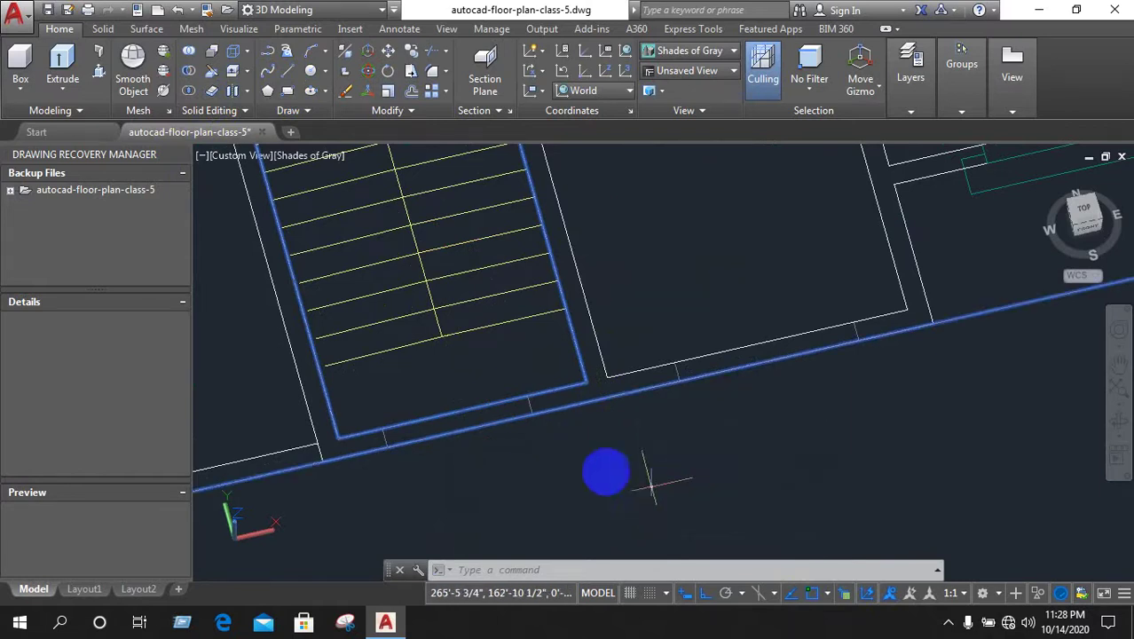
scroll(602, 469, down, 5)
scroll(611, 417, down, 3)
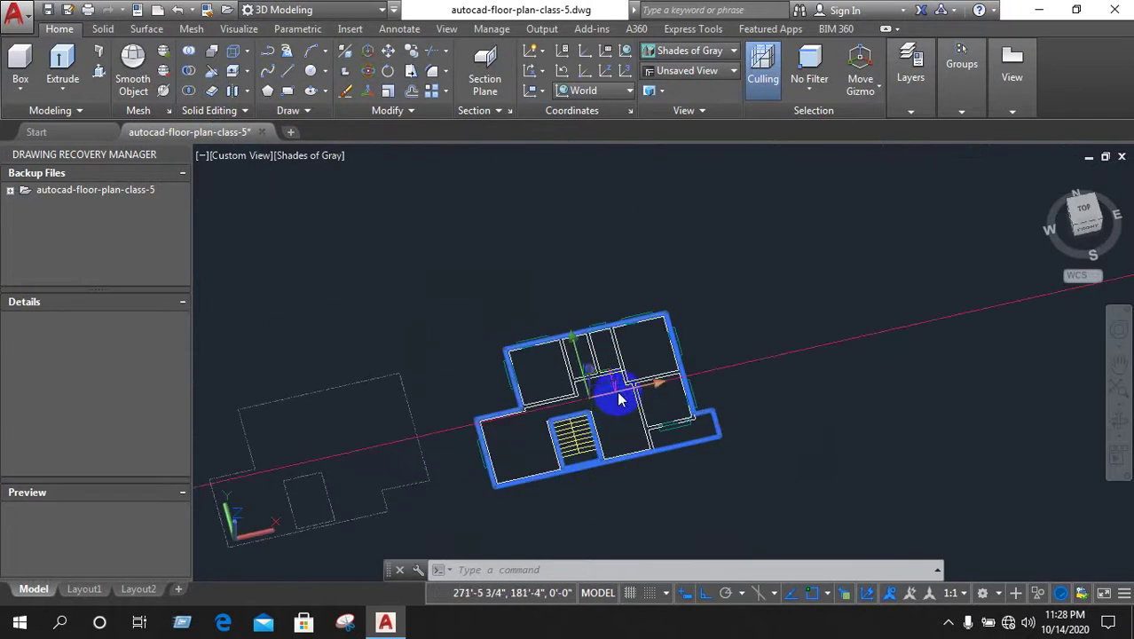
click(625, 388)
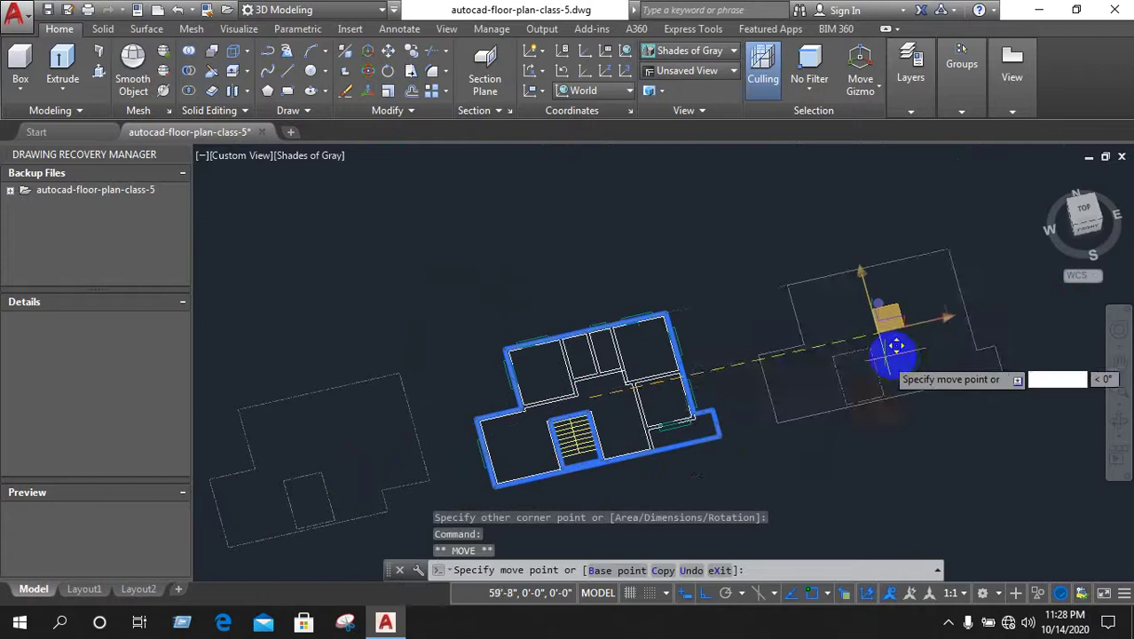
right_click(731, 284)
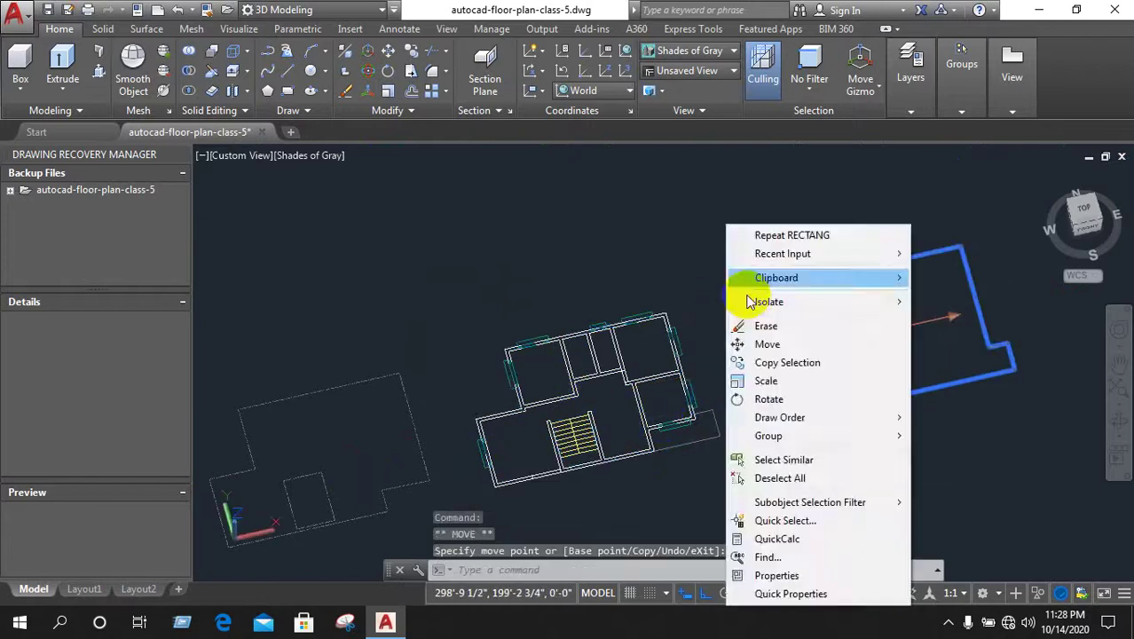
click(683, 256)
click(590, 235)
click(602, 239)
click(592, 248)
key(Escape)
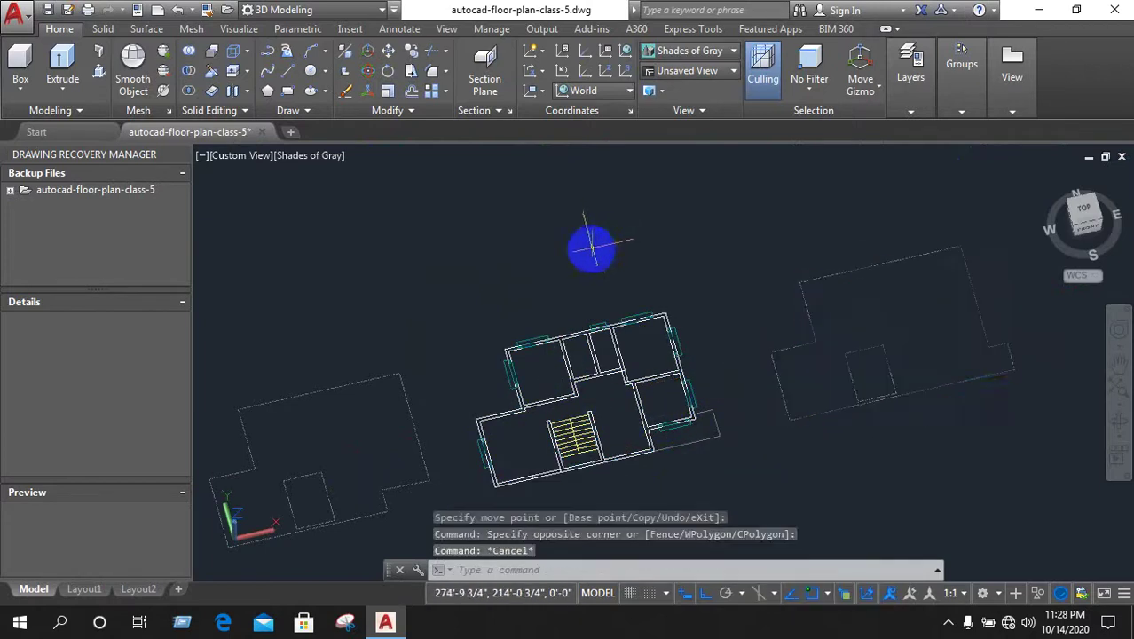
Presspull the region inside the moved outer-wall outline up 8" into a slab
click(99, 71)
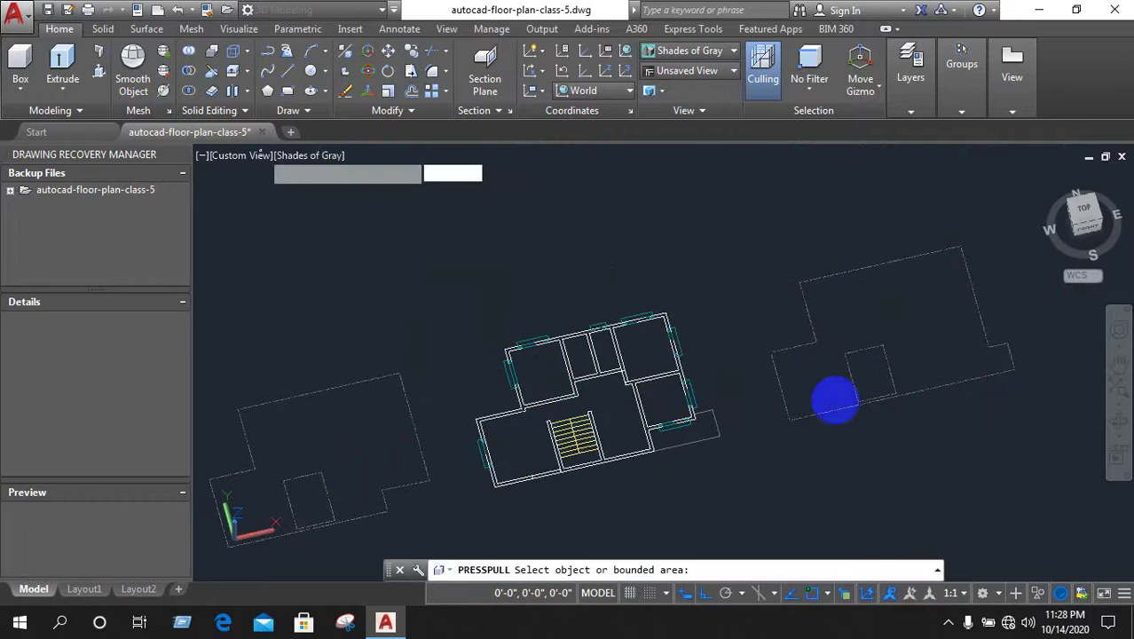
click(906, 332)
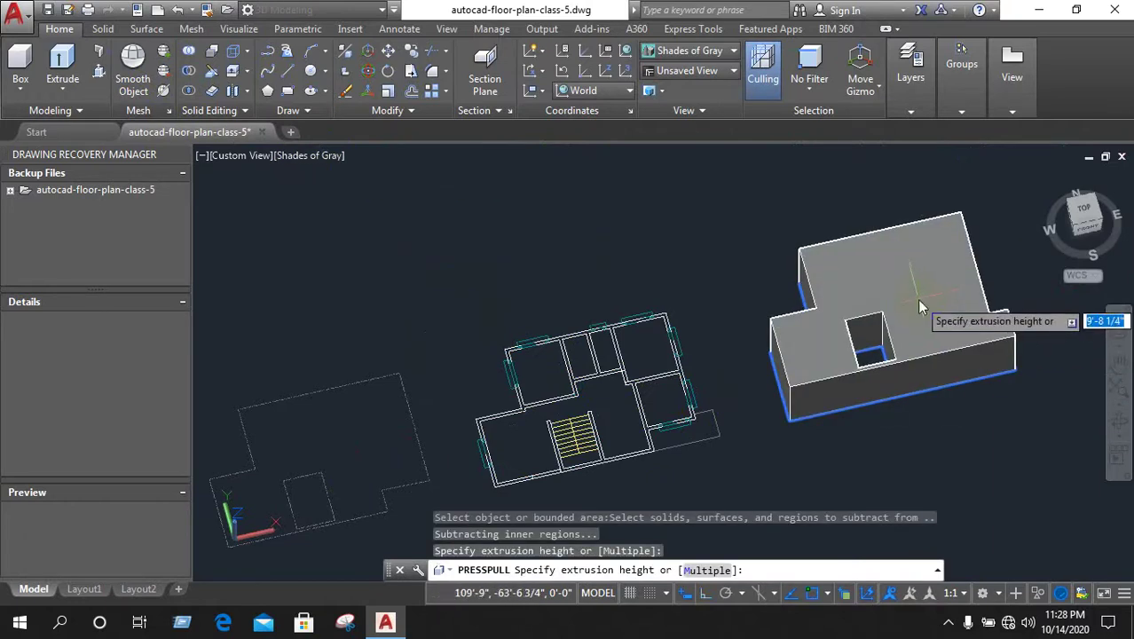
text(8")
key(Return)
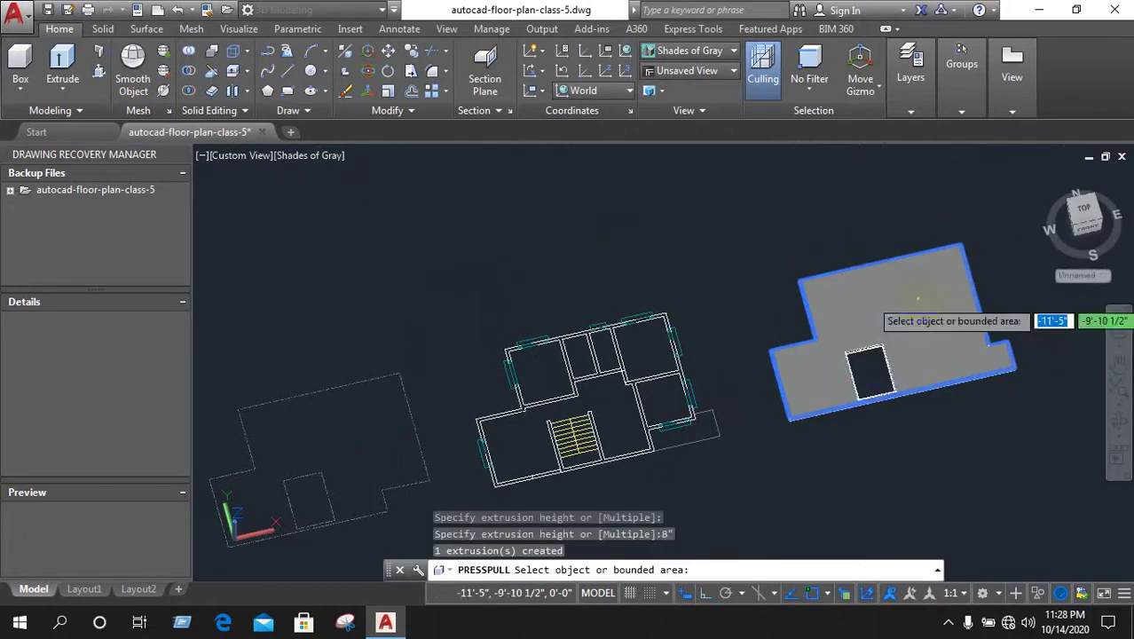
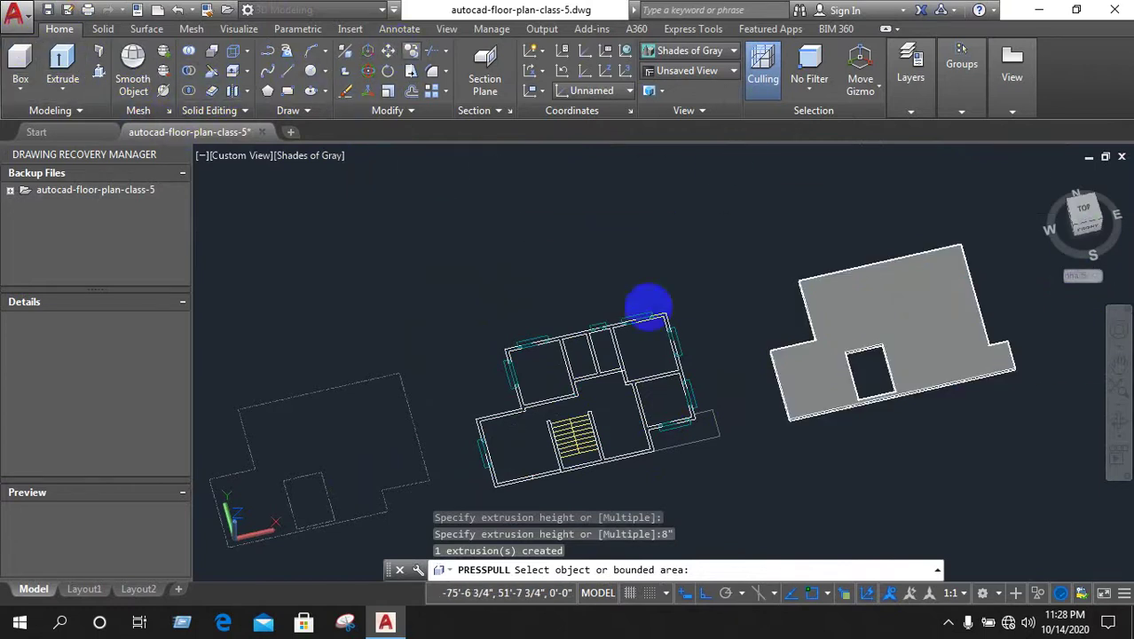
Select the slab with the stair opening and move it, using its corner as the base point
text(m)
key(Return)
scroll(798, 418, up, 3)
scroll(810, 486, up, 2)
scroll(772, 448, up, 2)
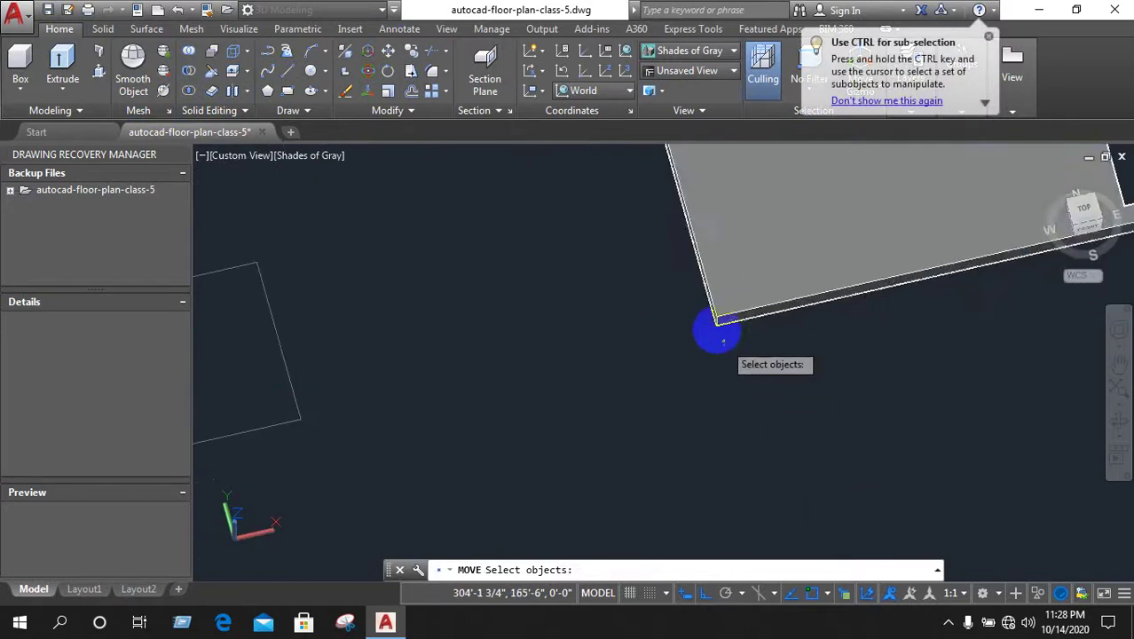
scroll(736, 341, down, 5)
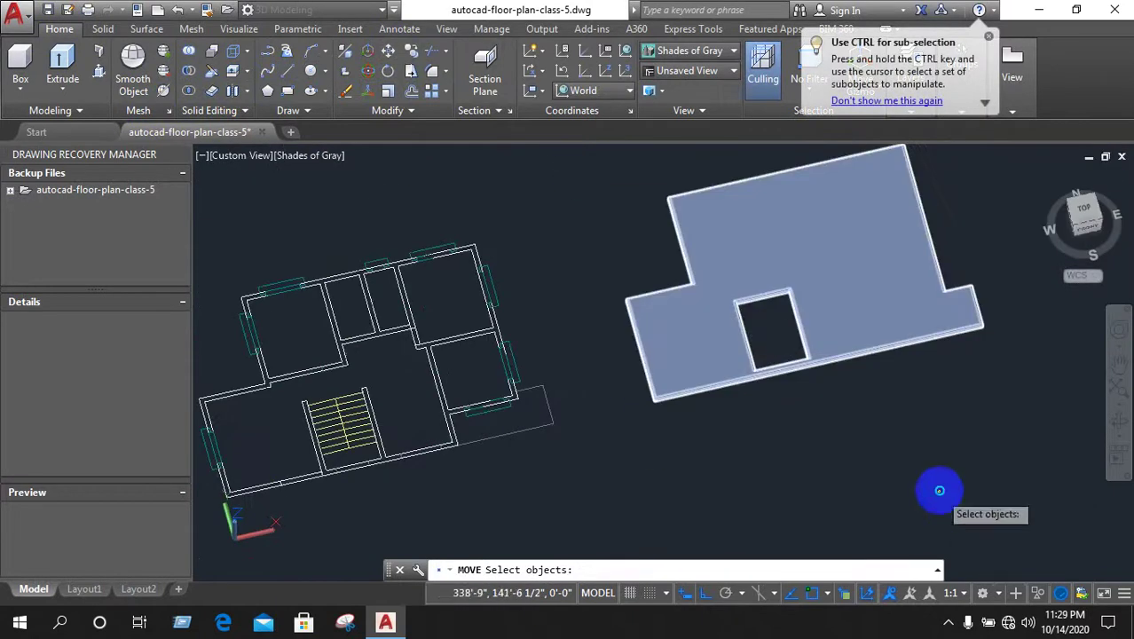
right_click(863, 450)
click(857, 276)
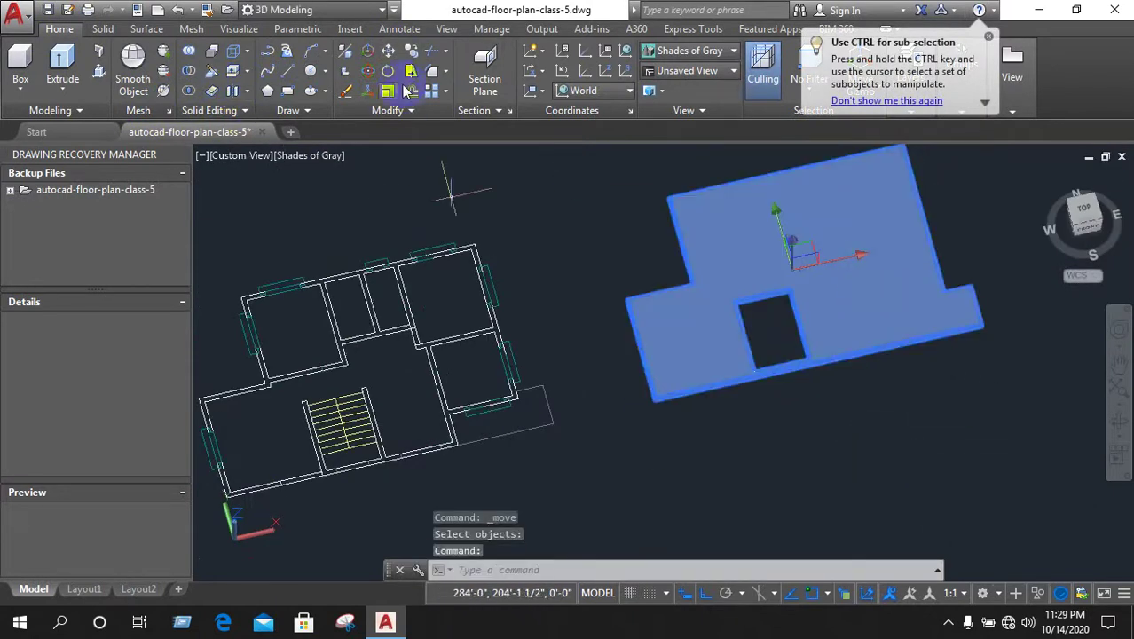
click(387, 50)
scroll(633, 395, up, 4)
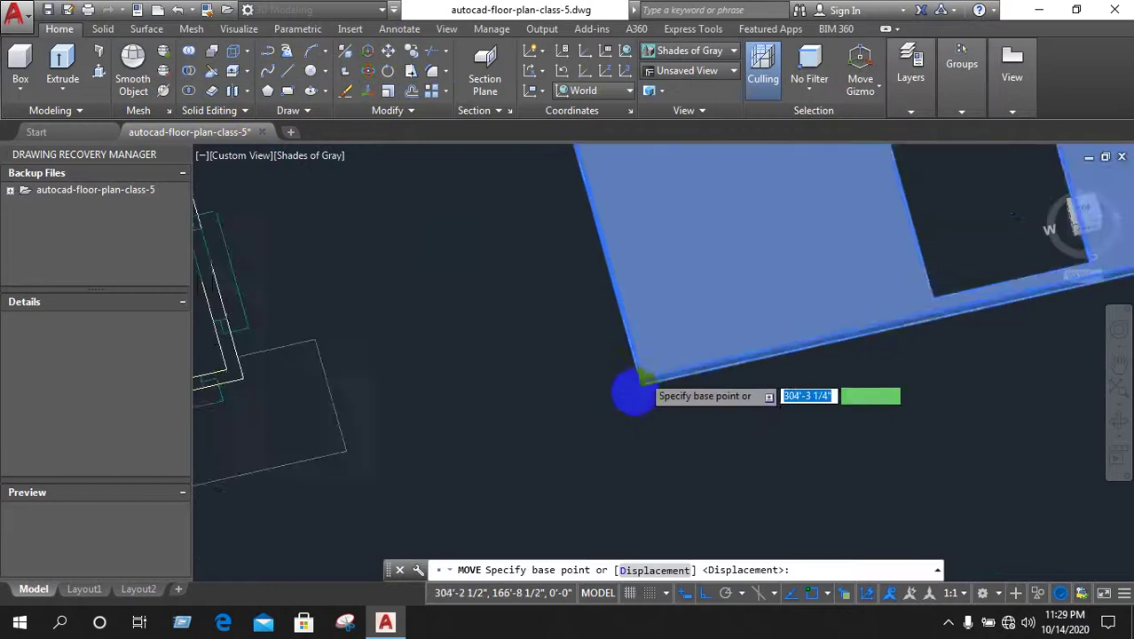
scroll(632, 395, down, 3)
scroll(657, 355, up, 2)
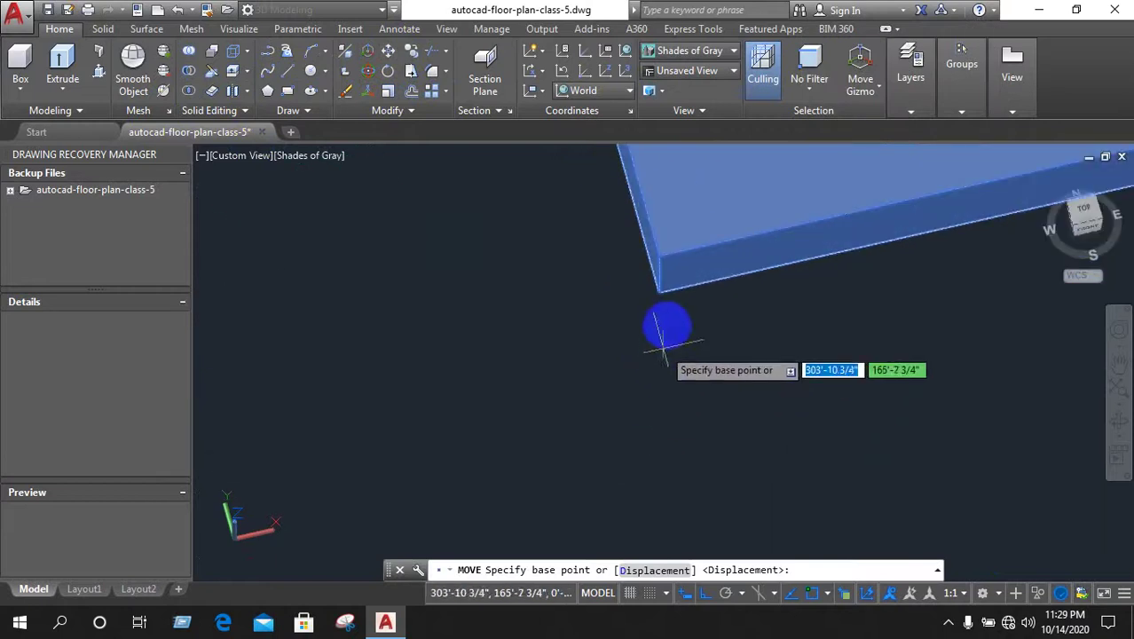
click(668, 284)
Drop the slab's corner onto the matching top corner of the extruded walls
scroll(702, 400, down, 3)
scroll(721, 399, down, 3)
scroll(736, 395, down, 2)
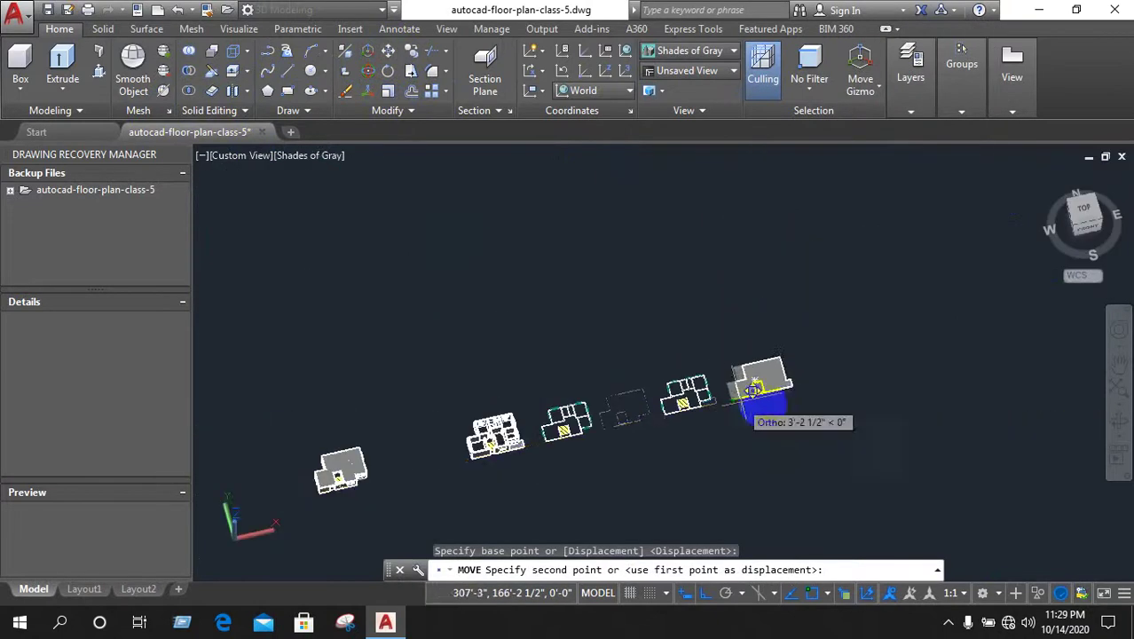
scroll(519, 413, up, 2)
scroll(532, 408, up, 2)
scroll(1021, 306, up, 2)
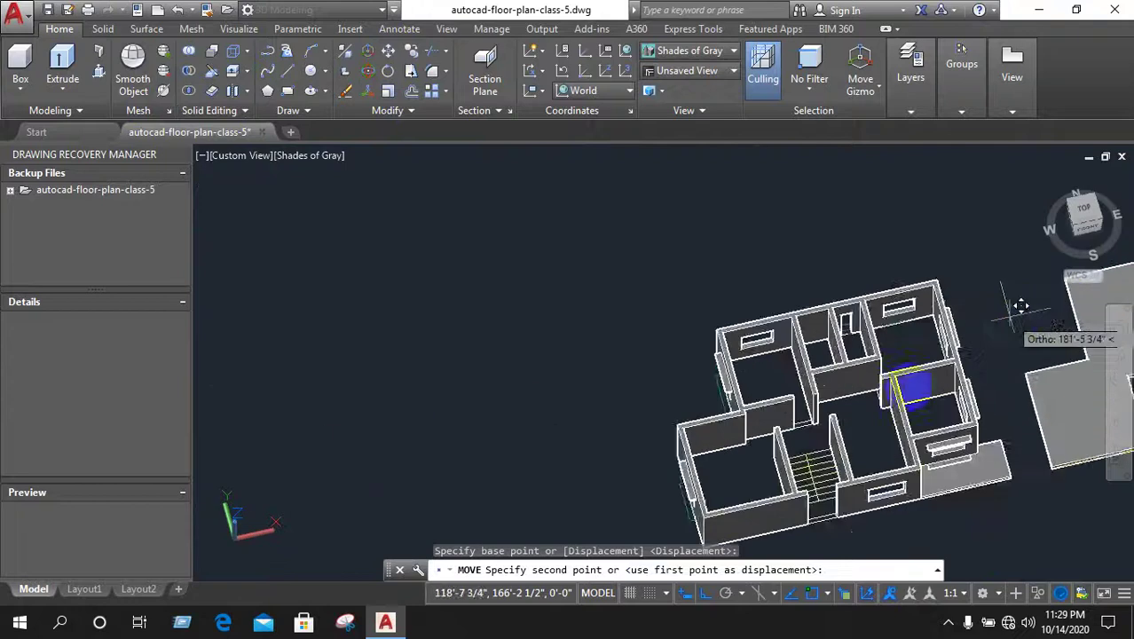
scroll(887, 399, down, 3)
scroll(804, 471, up, 2)
scroll(754, 417, up, 2)
scroll(745, 373, up, 2)
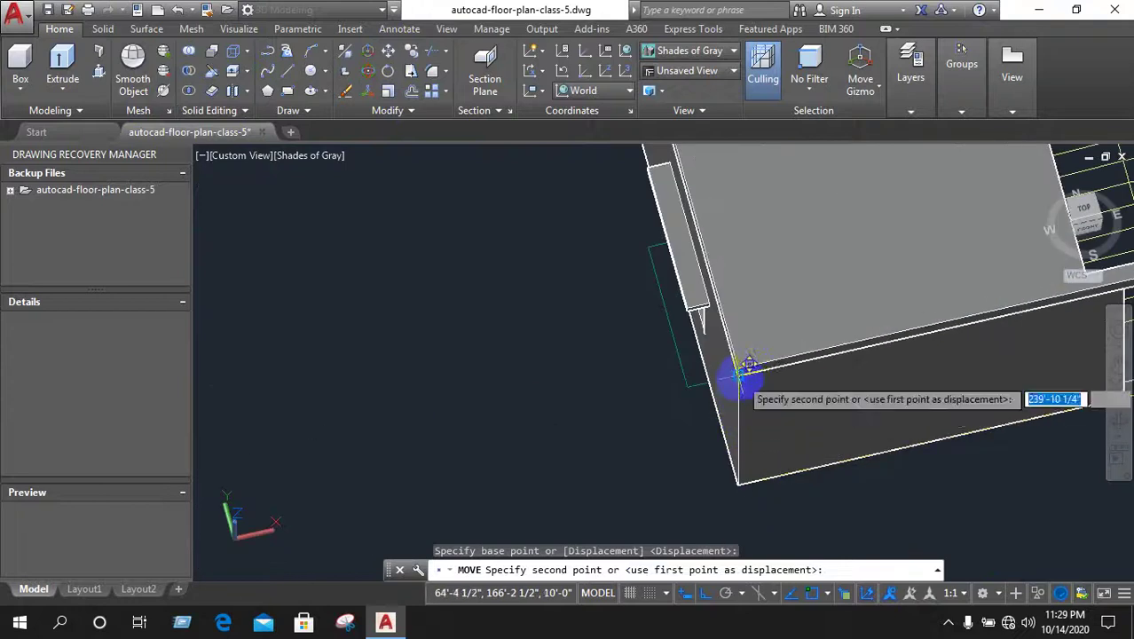
click(748, 369)
scroll(544, 366, down, 2)
scroll(663, 385, down, 2)
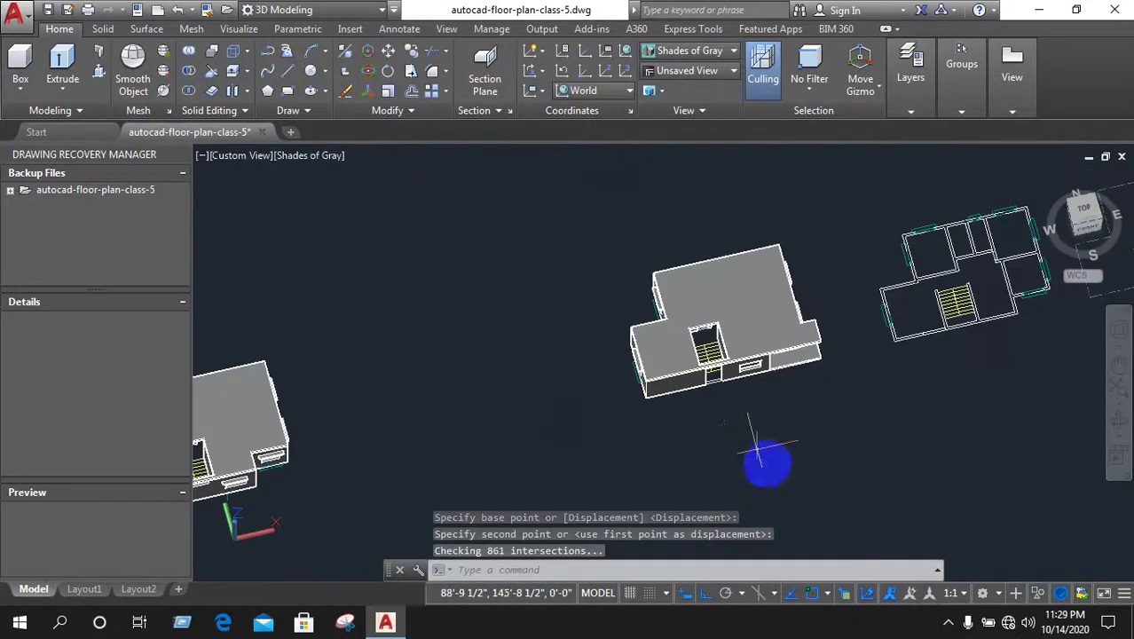
Orbit the model to check the slab sits on the walls, returning to near top-down
shift+middle_drag(730, 488, 727, 417)
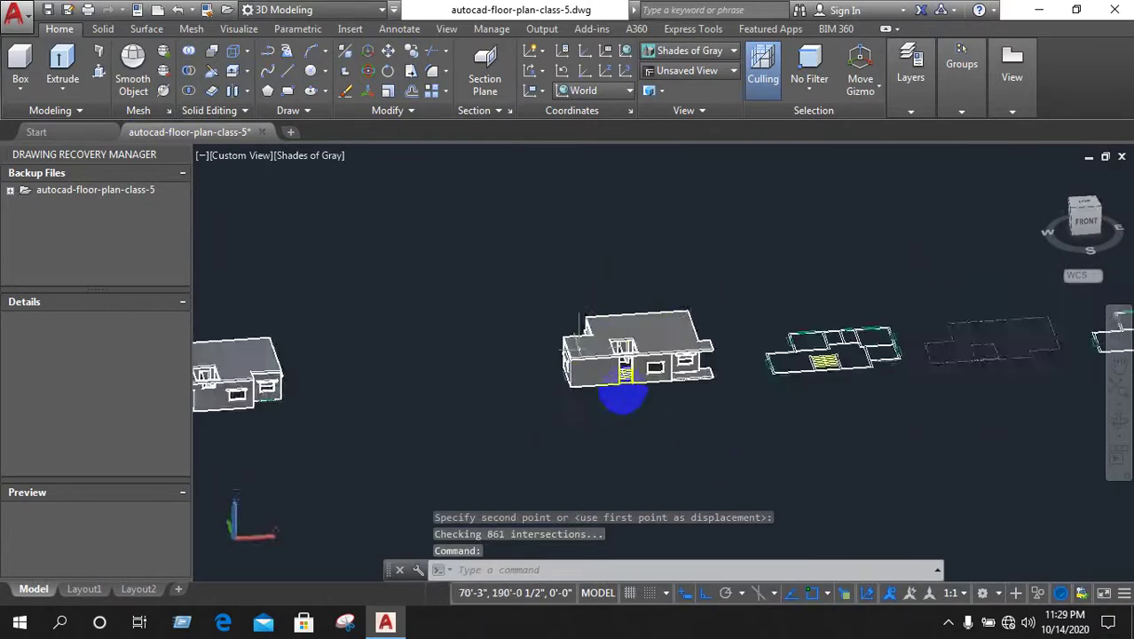
mouse_move(728, 417)
shift+middle_down()
mouse_move(1064, 408)
mouse_move(774, 450)
mouse_move(806, 417)
shift+middle_up()
shift+middle_drag(683, 468, 706, 517)
scroll(679, 401, up, 3)
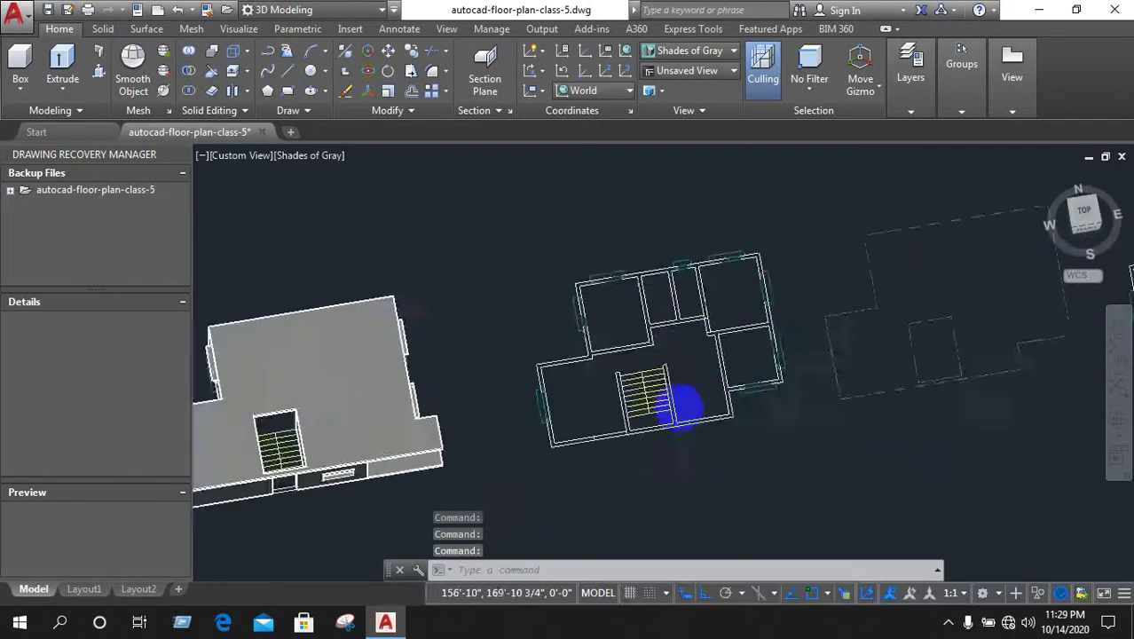
scroll(678, 418, up, 2)
scroll(682, 441, up, 2)
scroll(686, 439, up, 3)
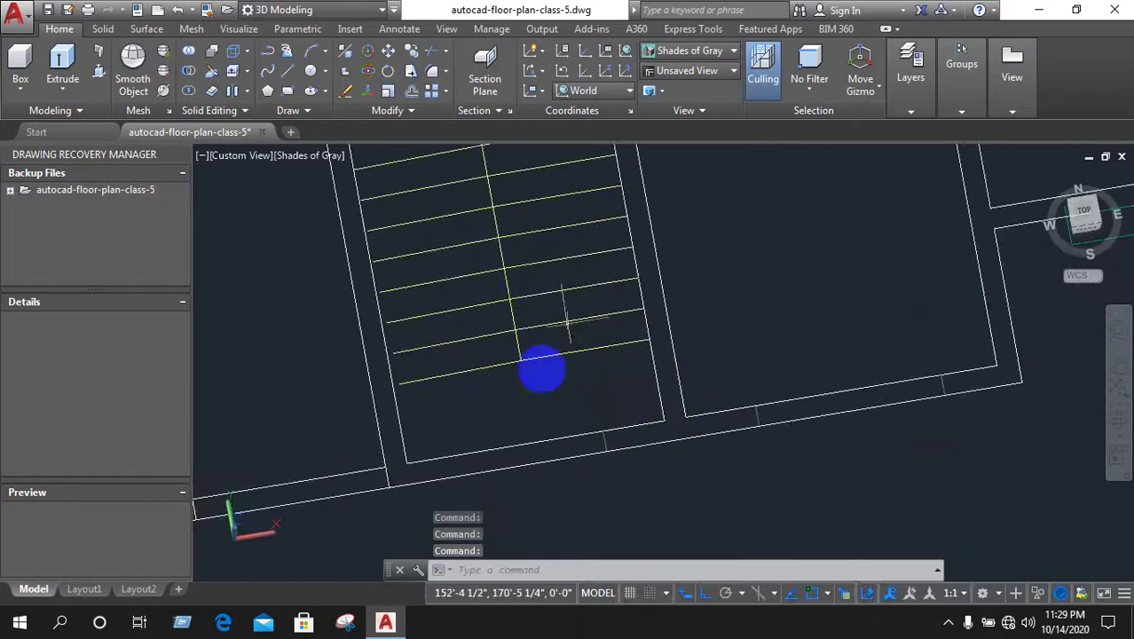
Draw a short line down from the wall corner, then cancel it as unwanted
click(290, 74)
scroll(683, 448, up, 3)
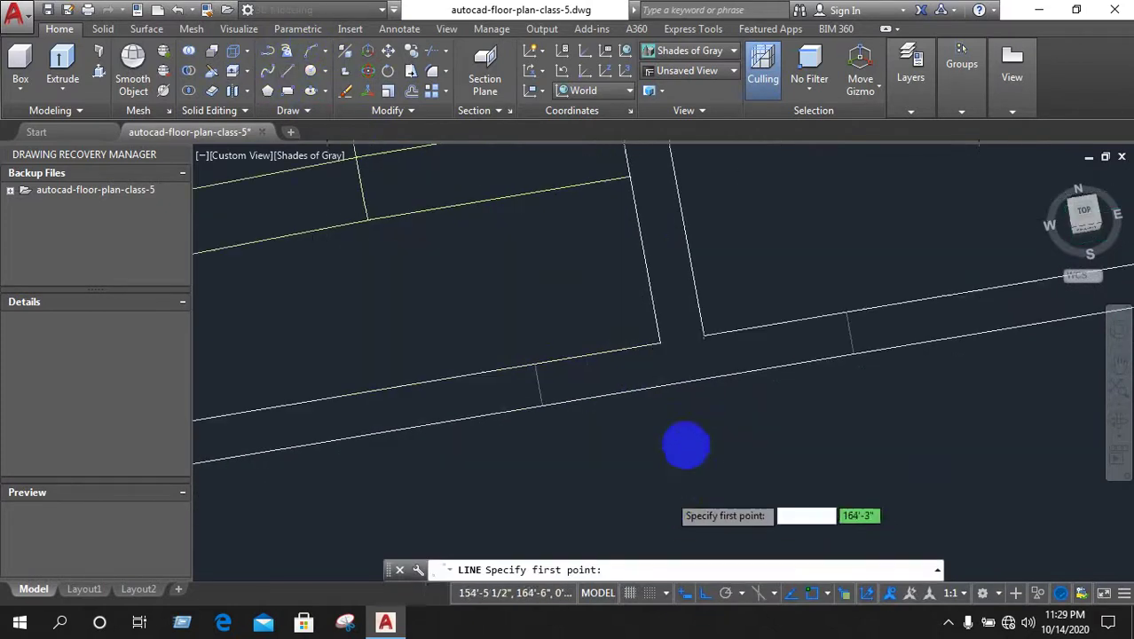
click(704, 334)
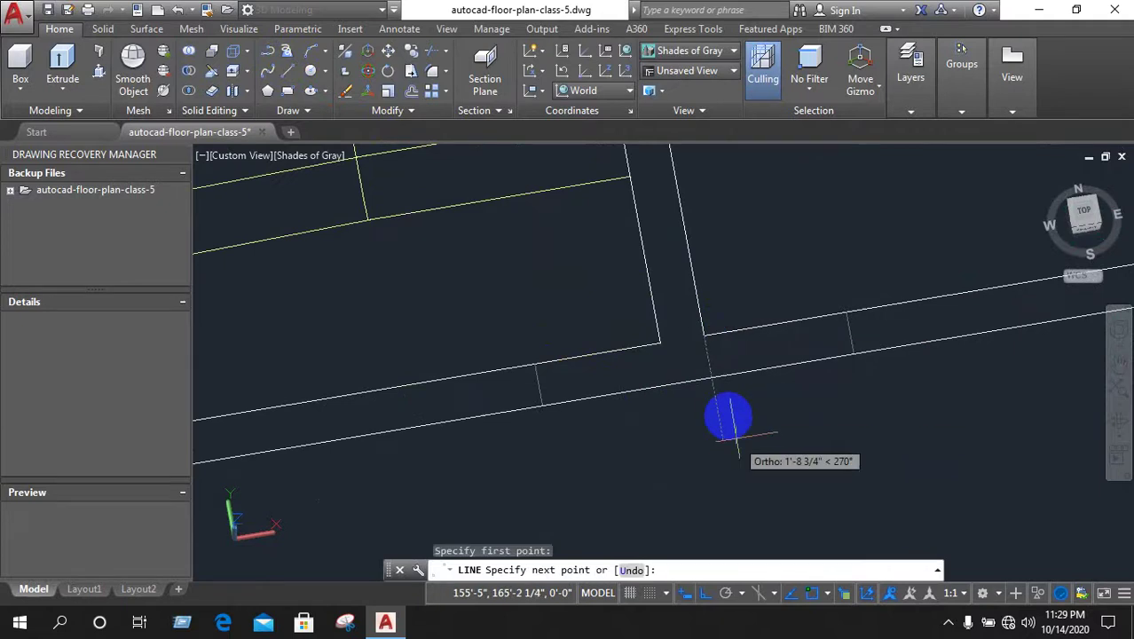
click(711, 380)
right_click(794, 268)
click(799, 291)
scroll(800, 362, down, 3)
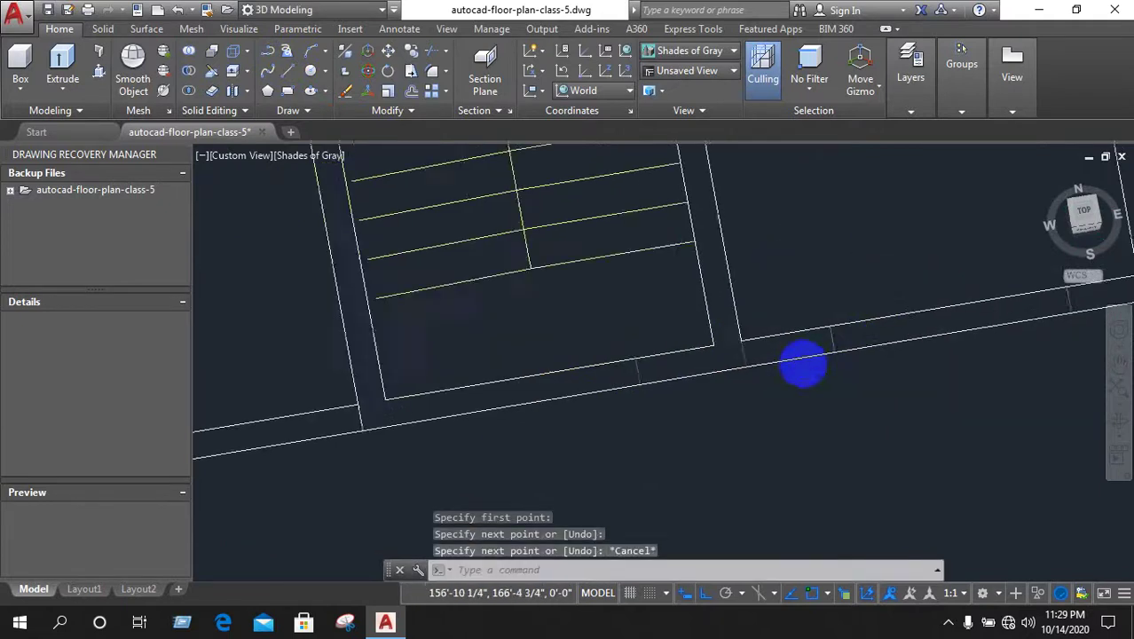
scroll(752, 473, down, 2)
scroll(750, 482, down, 2)
scroll(723, 284, up, 3)
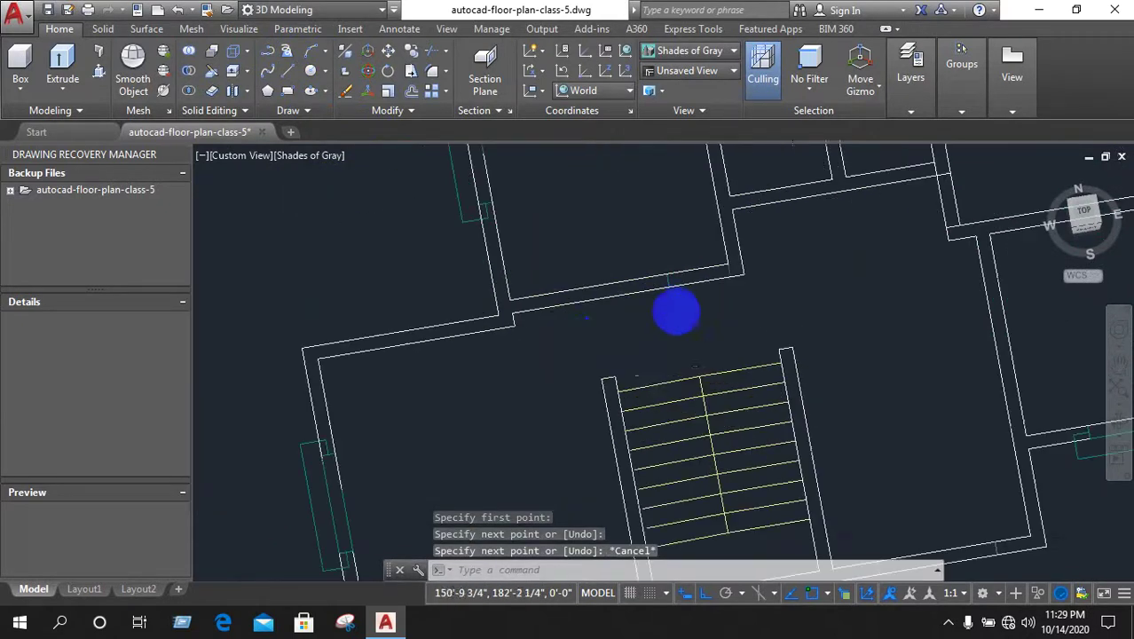
scroll(575, 329, down, 2)
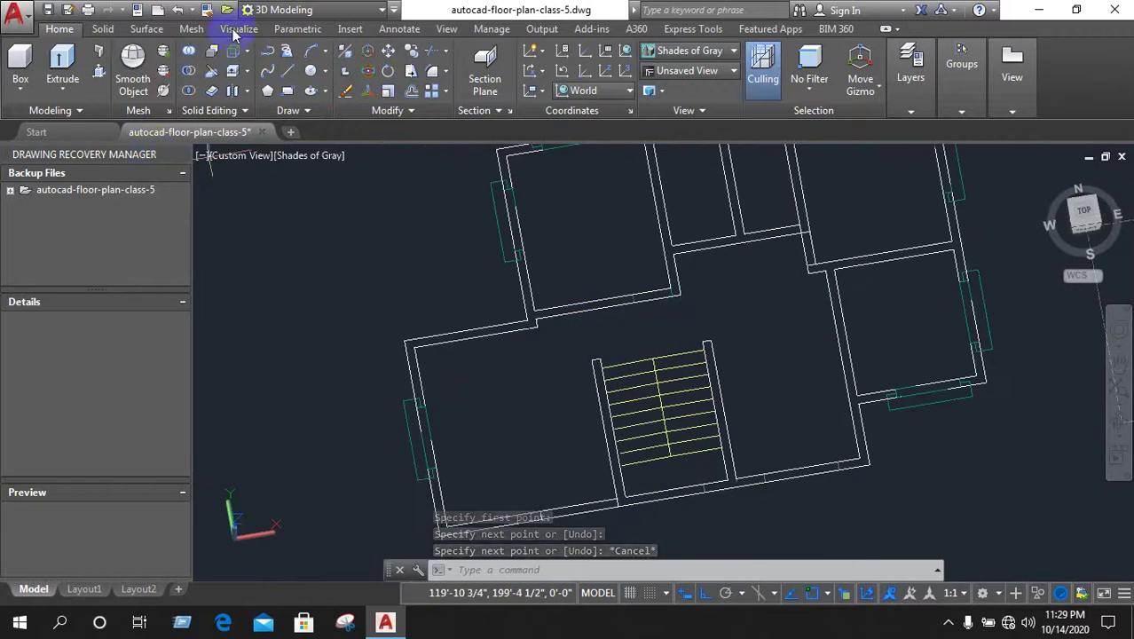
Draw a line from the stair's top corner across its top end and down to the stair edge
click(292, 71)
scroll(612, 337, up, 3)
scroll(532, 307, up, 2)
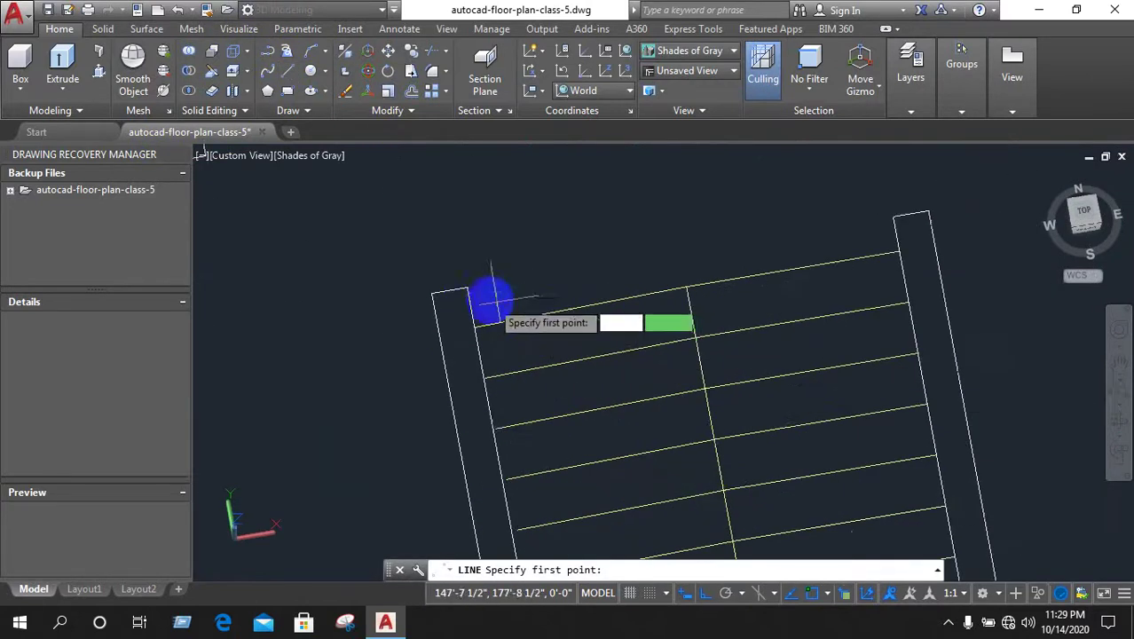
click(467, 287)
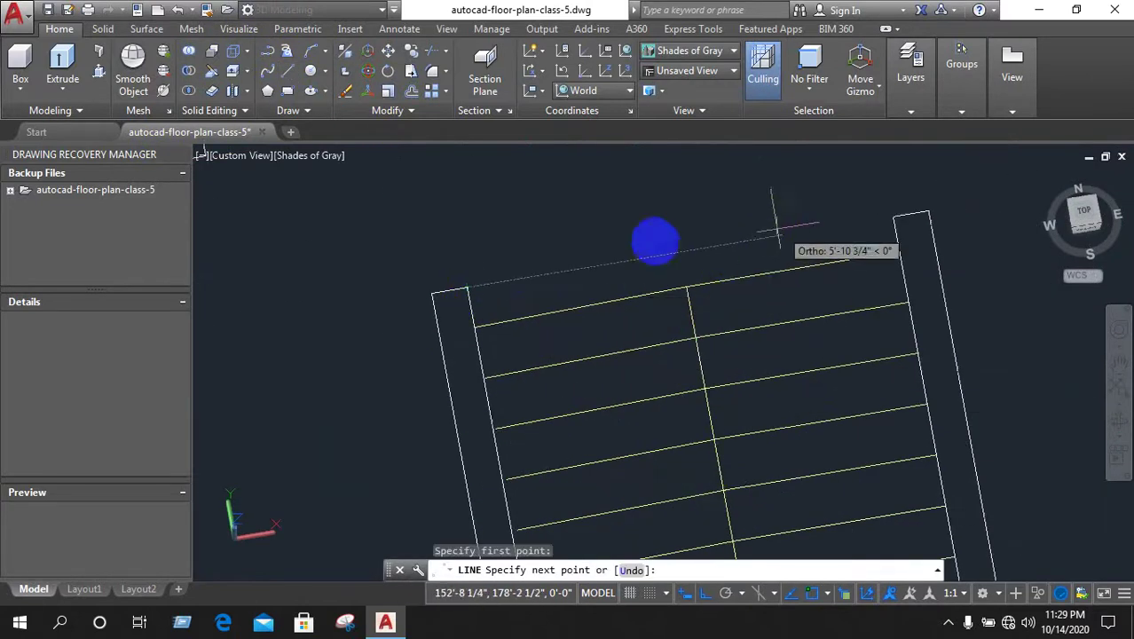
click(689, 252)
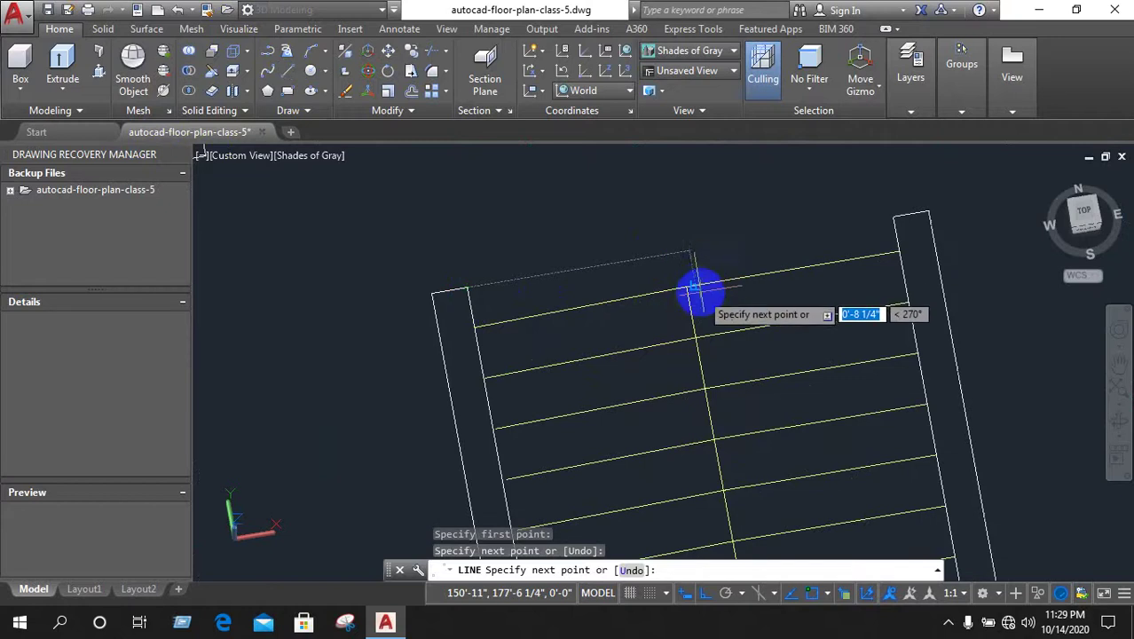
click(693, 286)
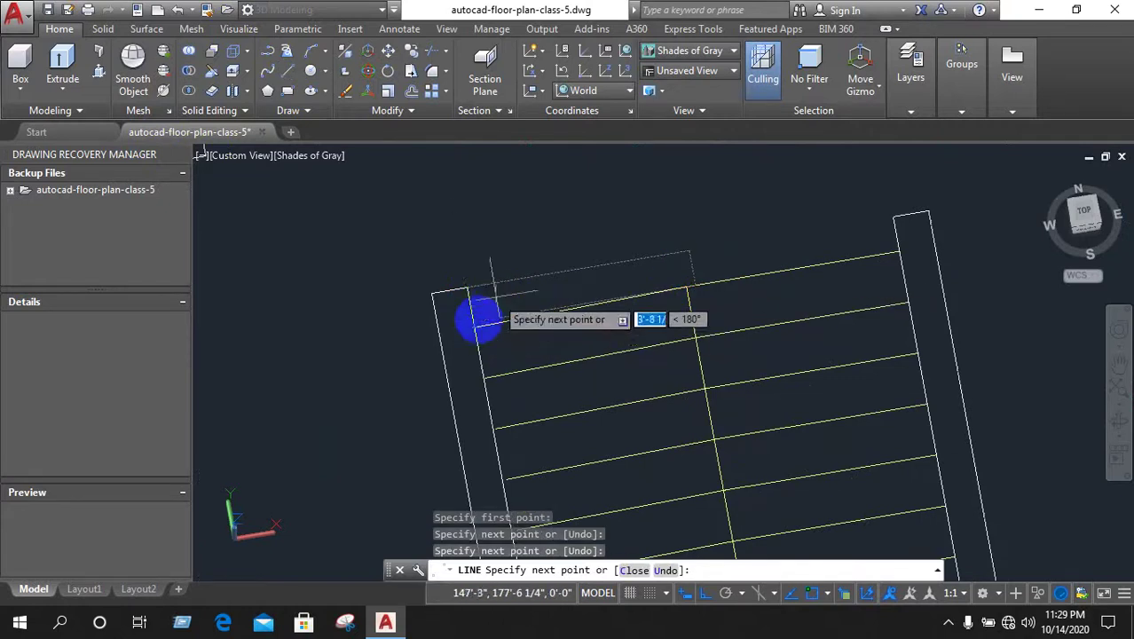
scroll(468, 324, up, 2)
scroll(480, 309, up, 2)
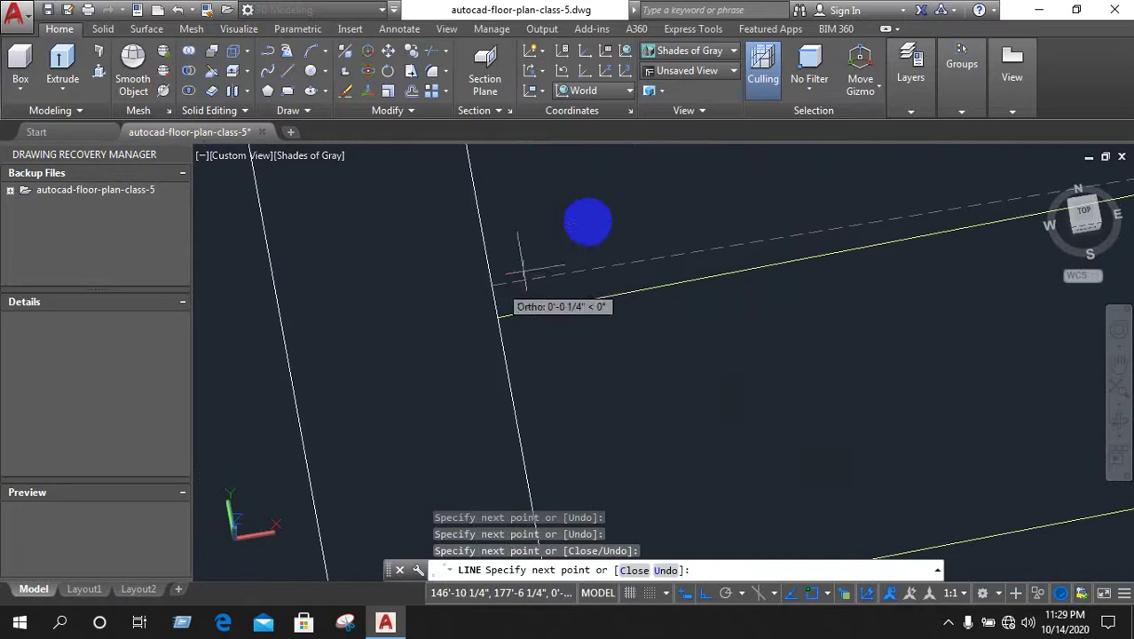
right_click(585, 222)
click(612, 246)
scroll(533, 301, down, 2)
scroll(531, 300, down, 5)
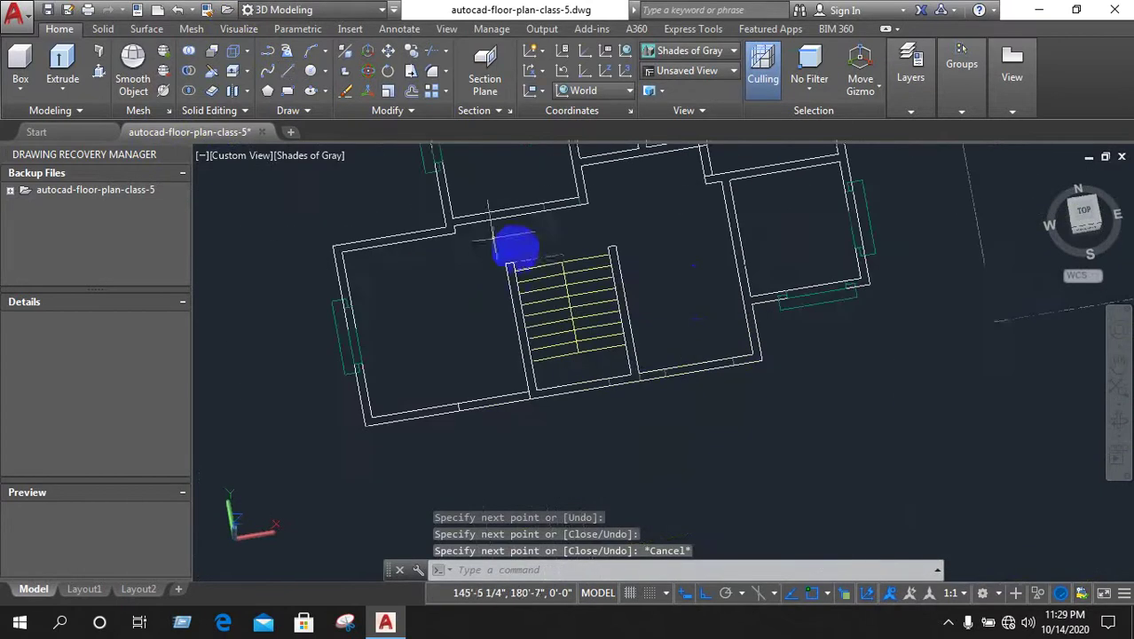
Press-pull the L-shaped stair wall to 8' and the narrow wall strip beside the stair
click(99, 73)
scroll(524, 351, up, 2)
scroll(532, 353, up, 2)
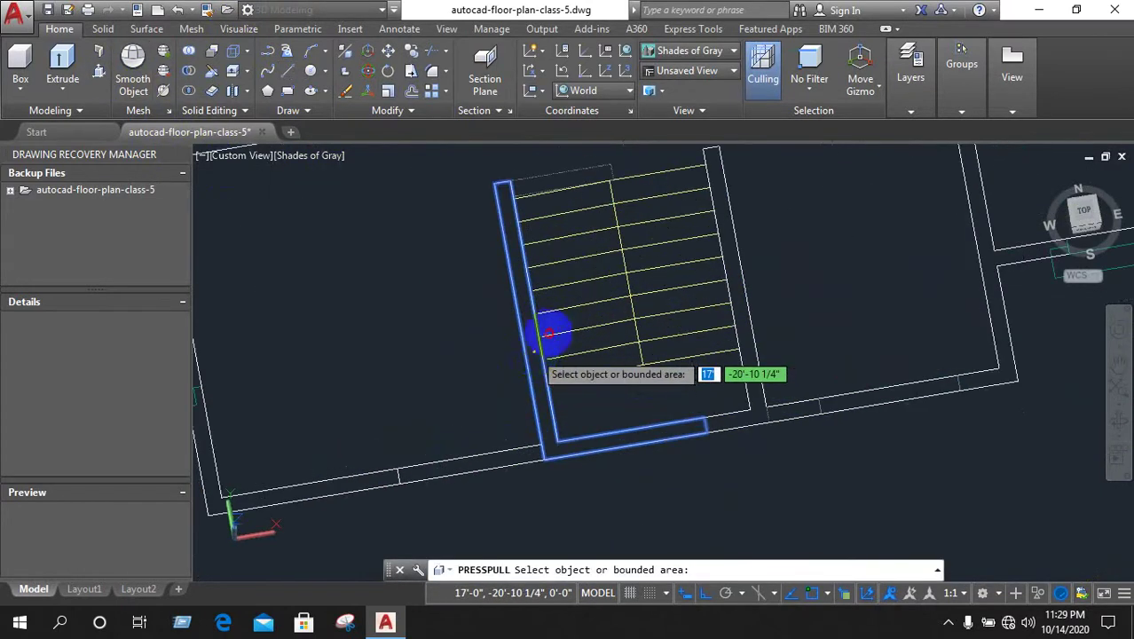
click(548, 334)
text(8)
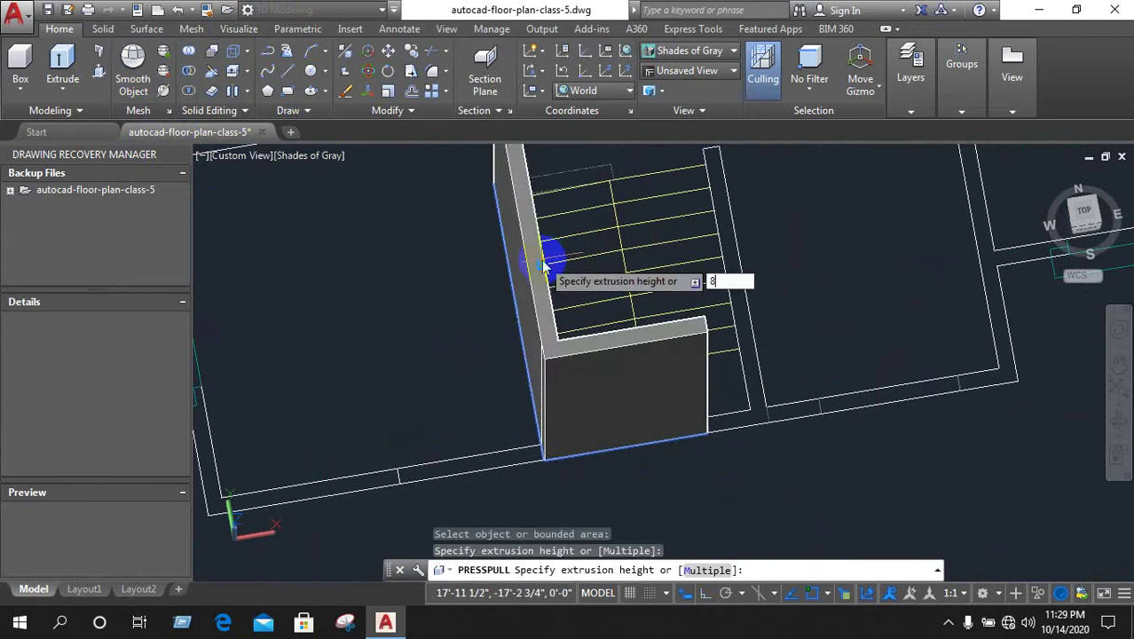
key(Return)
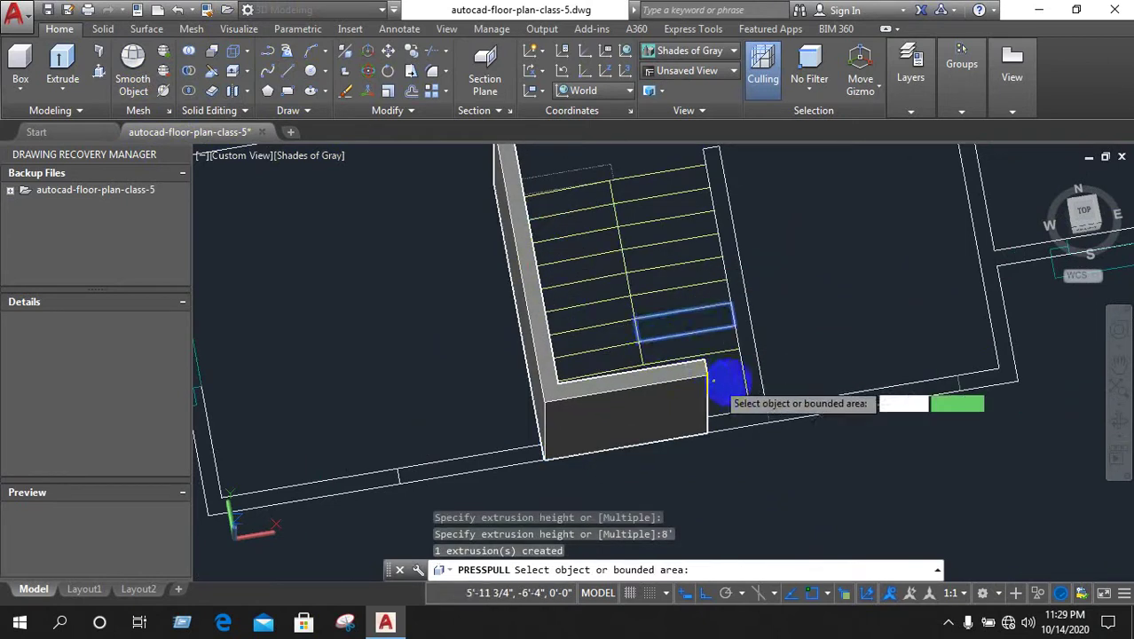
click(766, 311)
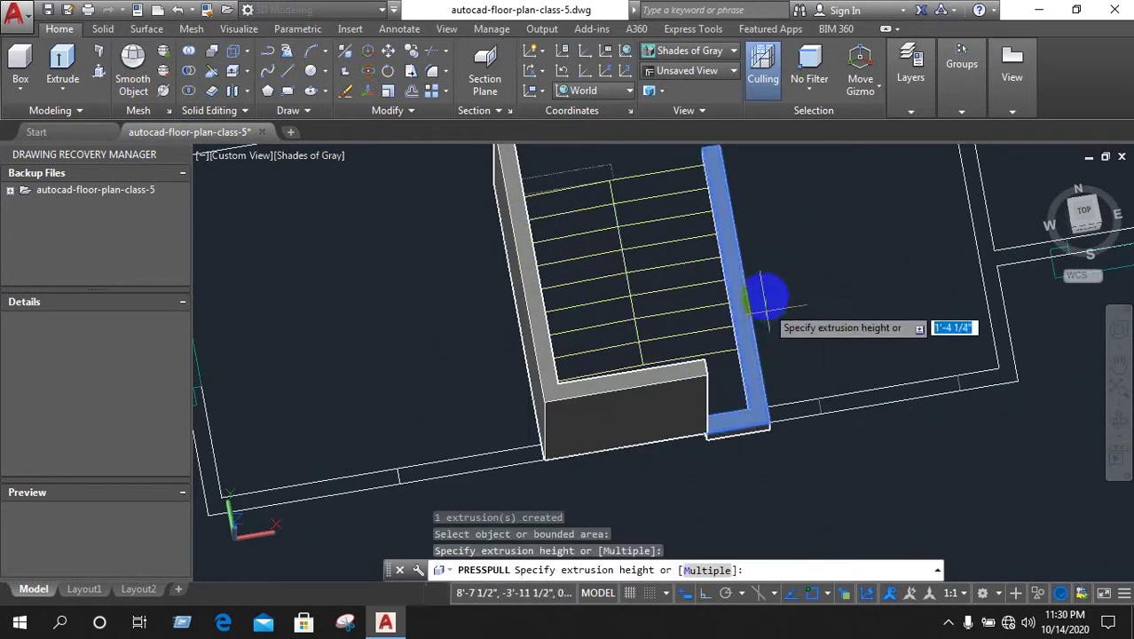
click(750, 257)
Extrude the wall strip at the stair's top end, then orbit to a near top-down view
scroll(635, 291, down, 4)
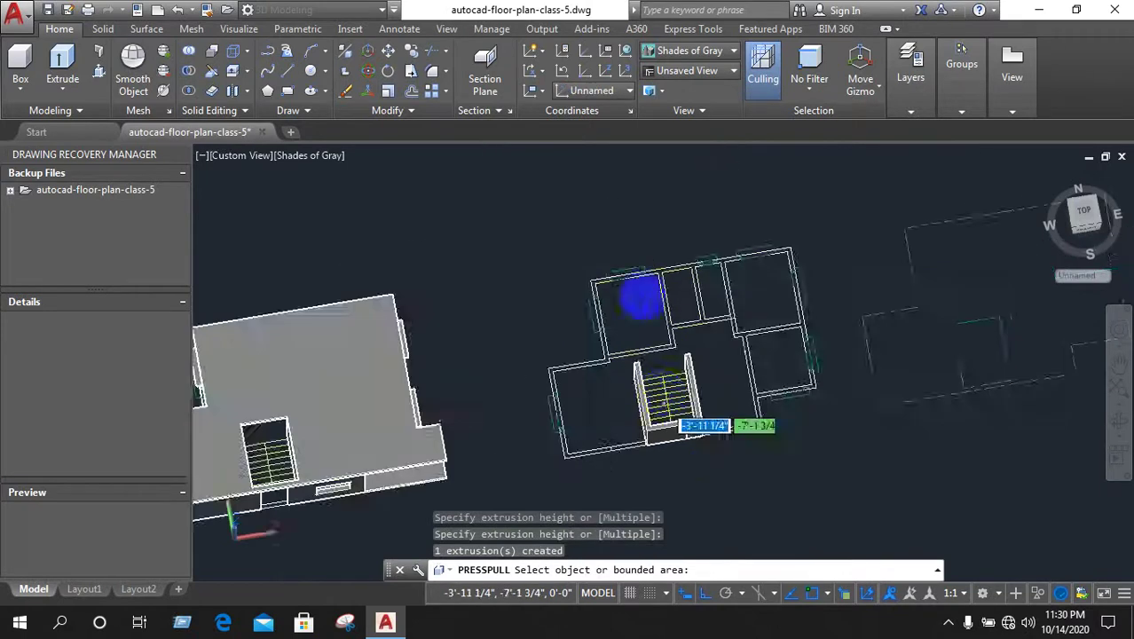
scroll(620, 380, up, 2)
scroll(701, 381, up, 4)
scroll(701, 381, up, 2)
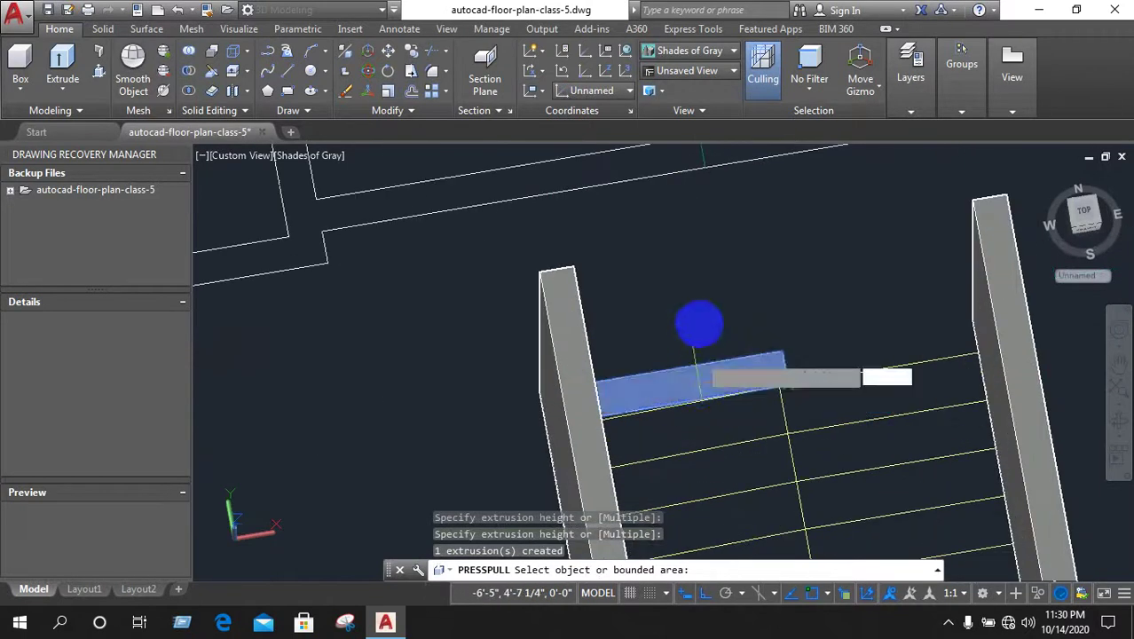
click(697, 330)
click(701, 306)
scroll(666, 312, down, 2)
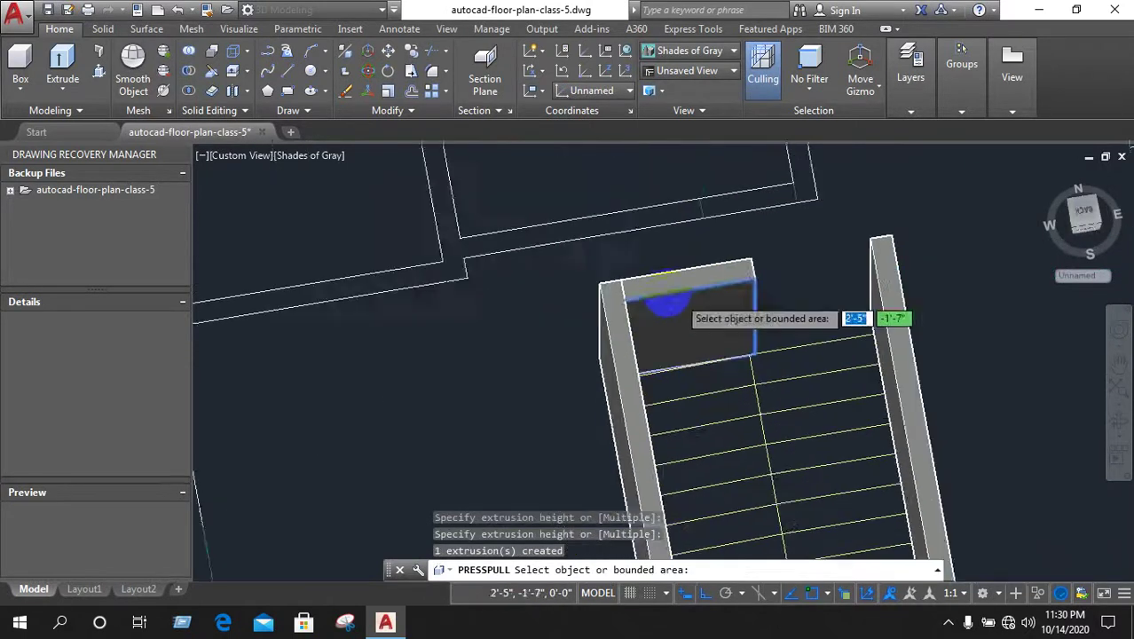
scroll(843, 426, down, 3)
scroll(815, 475, up, 1)
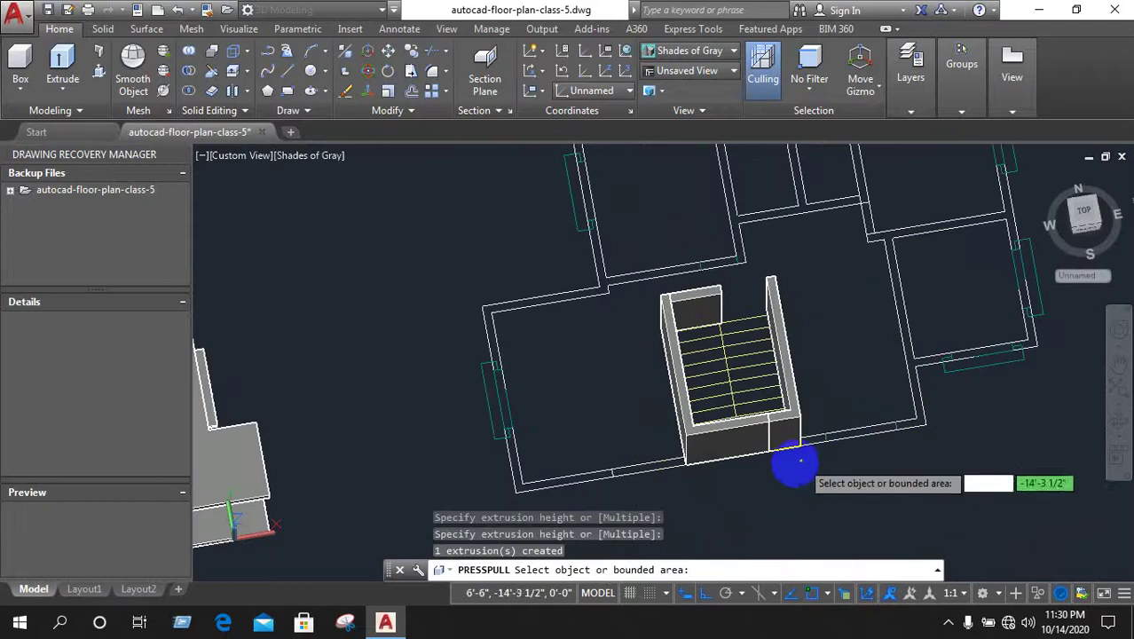
mouse_move(800, 472)
shift+middle_down()
mouse_move(776, 510)
mouse_move(772, 552)
shift+middle_up()
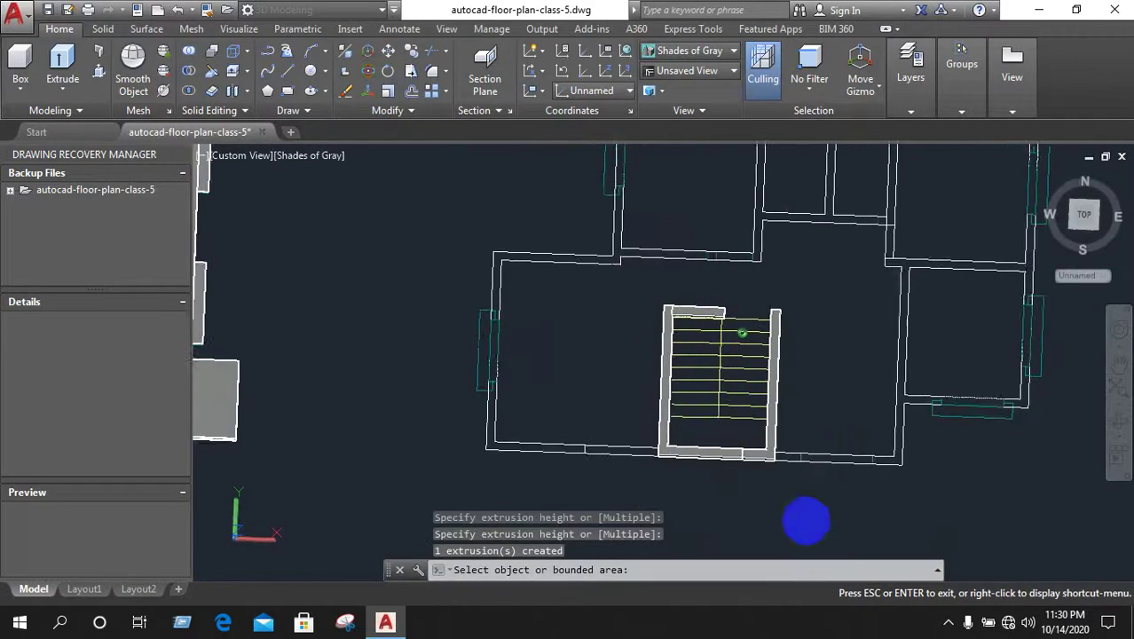
scroll(795, 383, down, 4)
scroll(1065, 382, up, 2)
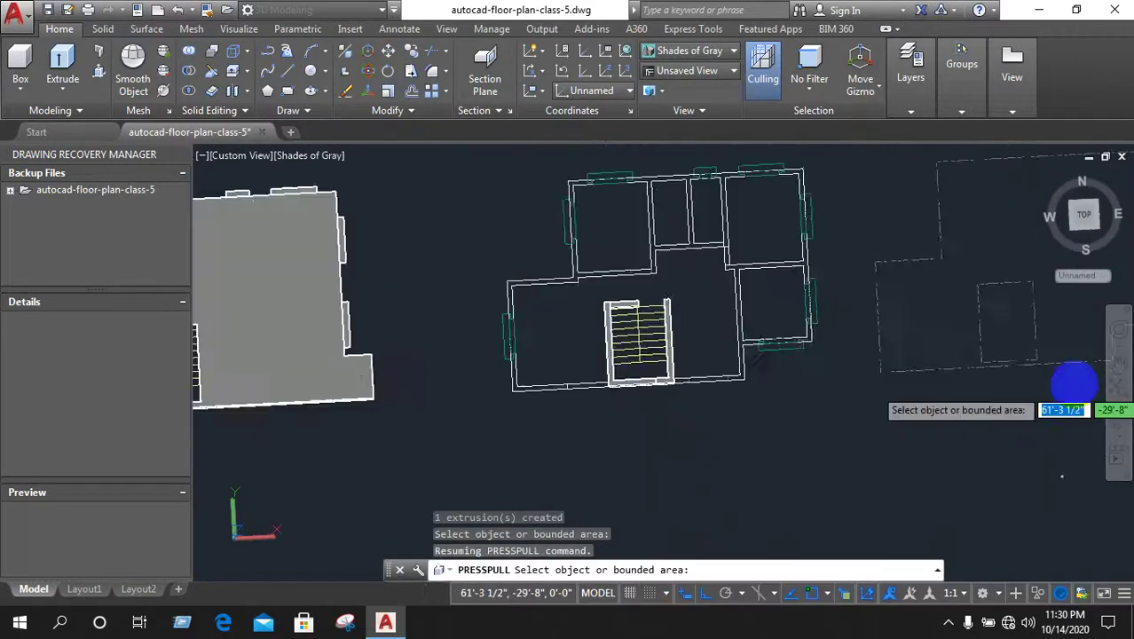
scroll(967, 399, up, 2)
scroll(886, 390, down, 3)
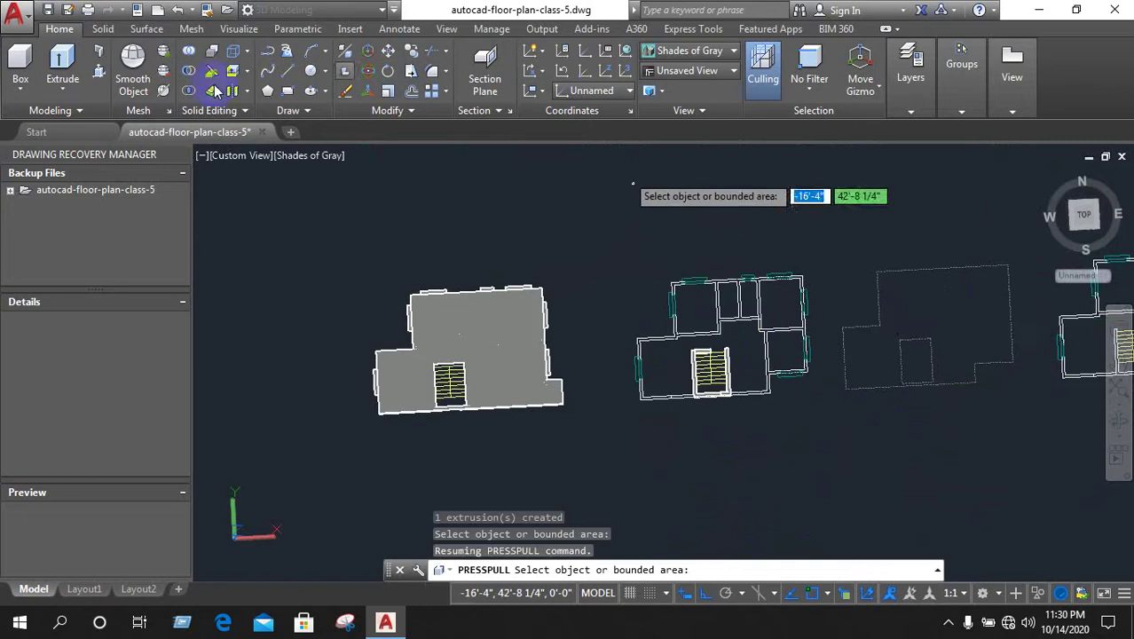
Draw a rectangle with REC from the stair's top-left corner to the bottom-right wall corner
text(rec)
key(Return)
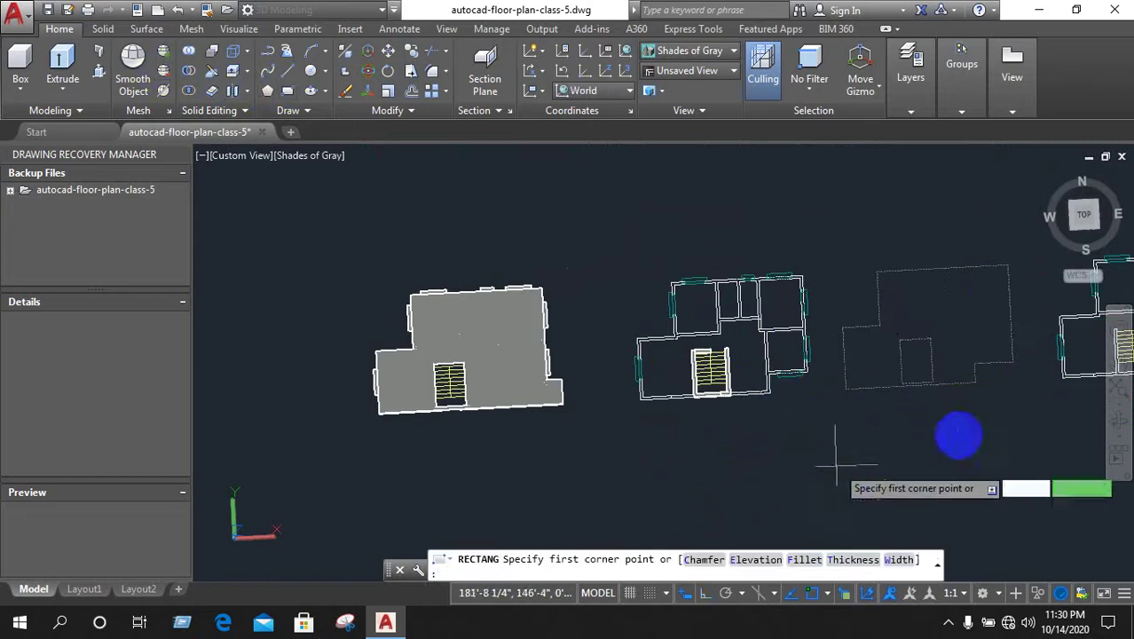
scroll(976, 390, up, 1)
scroll(941, 346, up, 1)
scroll(870, 341, up, 2)
scroll(843, 346, down, 3)
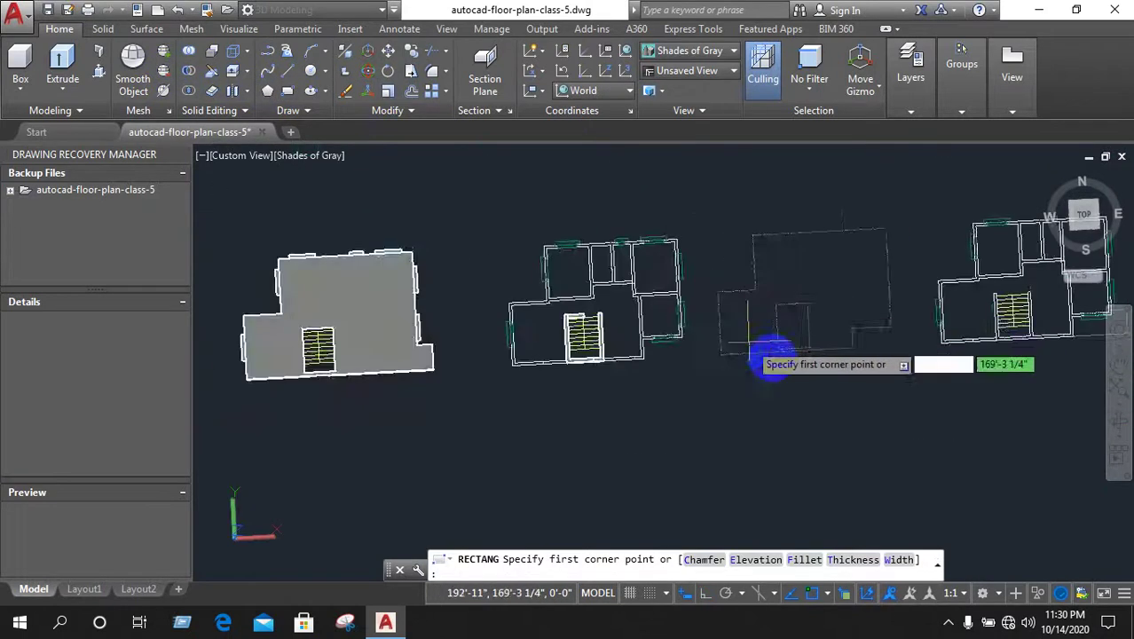
scroll(1063, 330, up, 2)
scroll(721, 257, up, 1)
scroll(721, 253, up, 3)
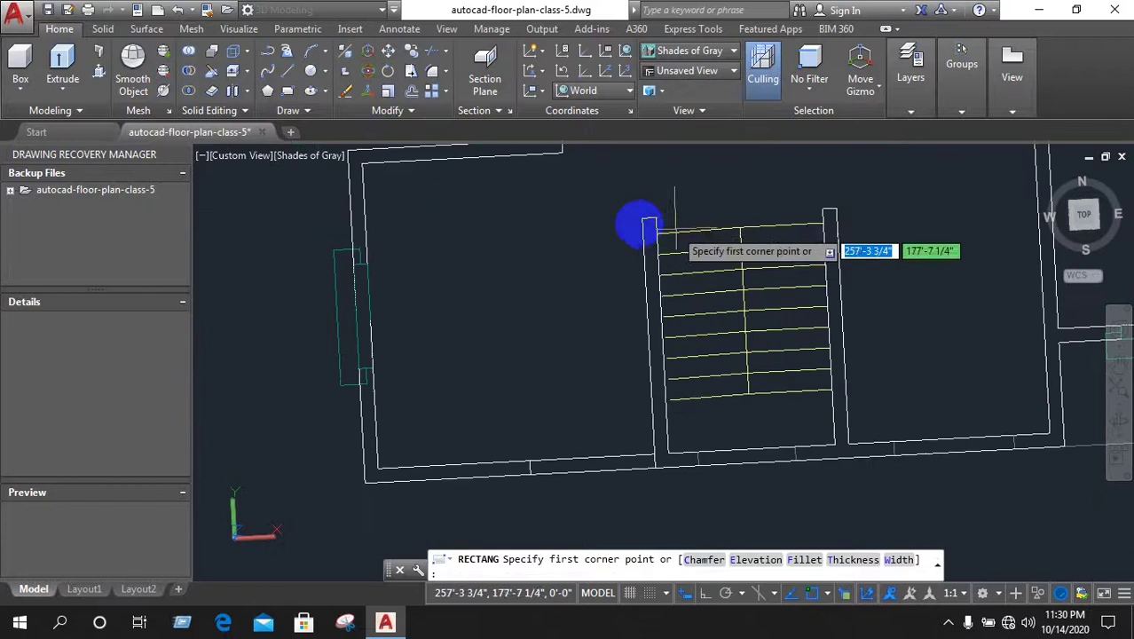
click(640, 217)
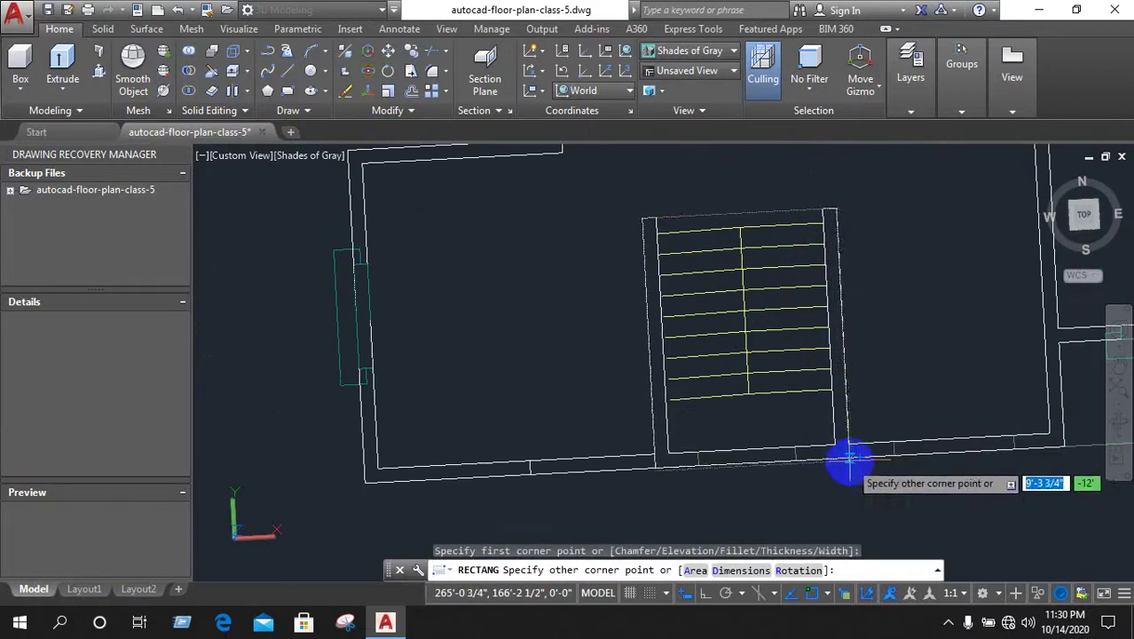
click(849, 457)
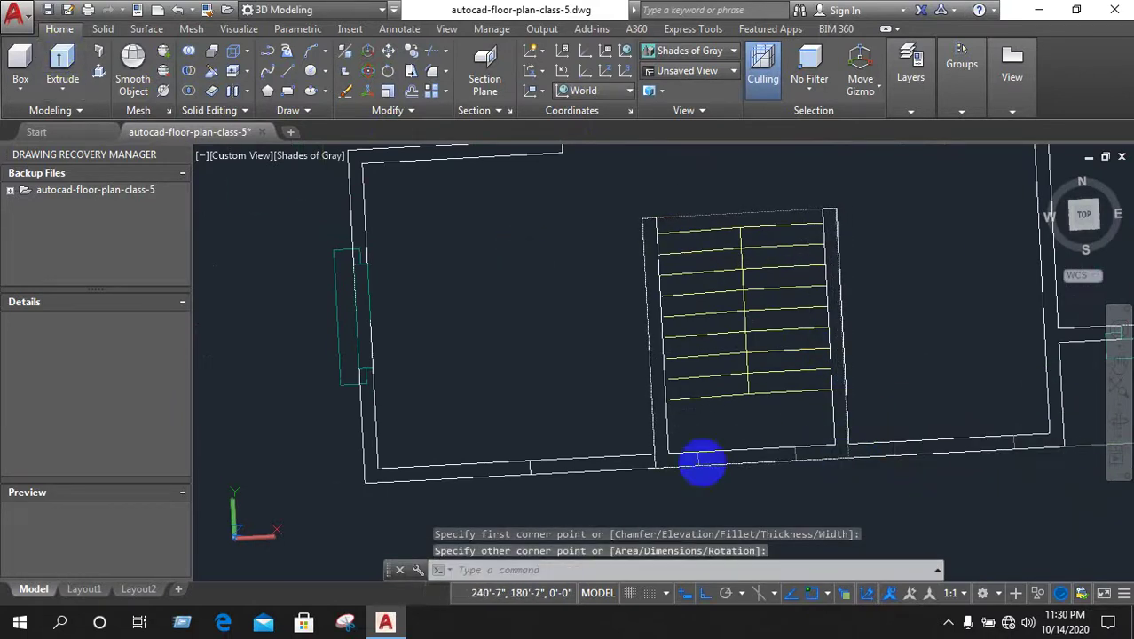
scroll(672, 403, down, 4)
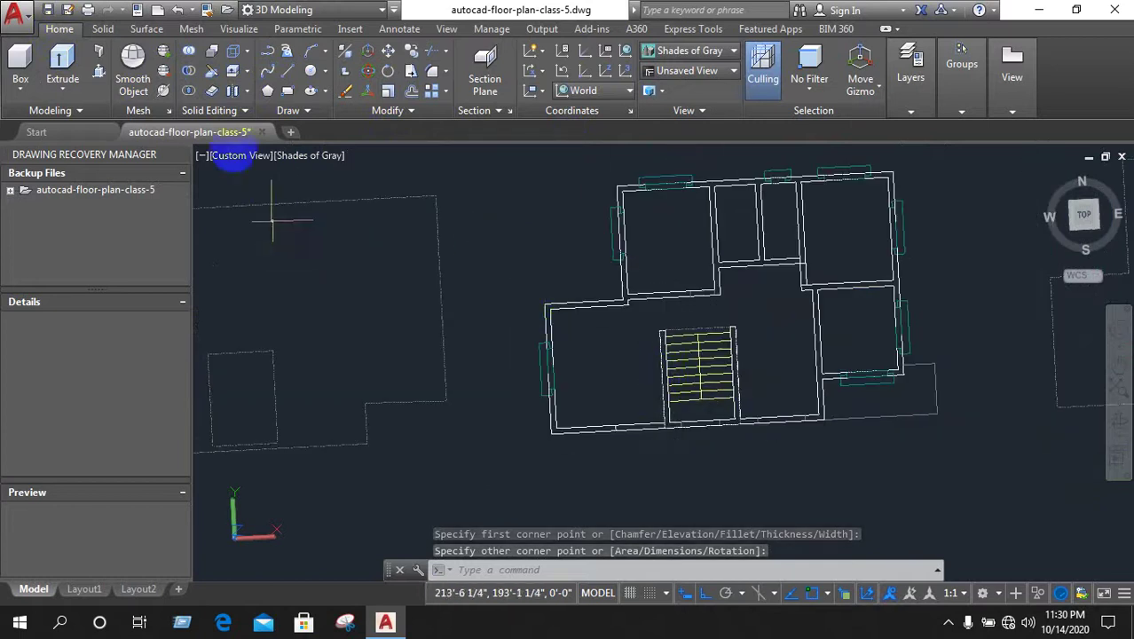
Move the polyline stair outline along the X axis to its new position
click(393, 53)
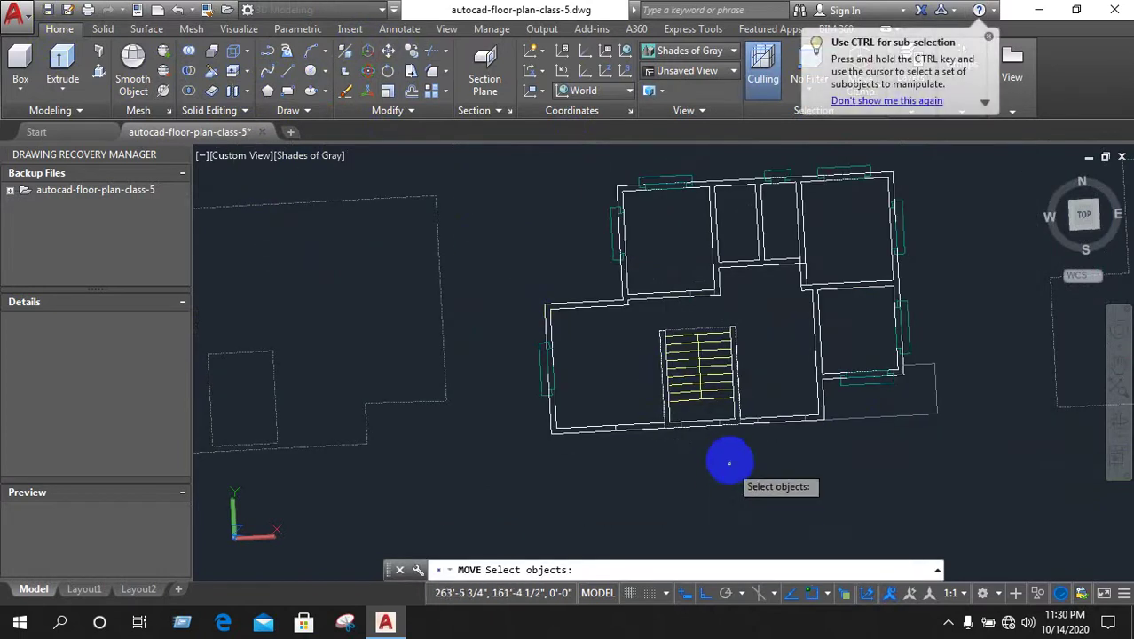
scroll(685, 391, up, 3)
key(Return)
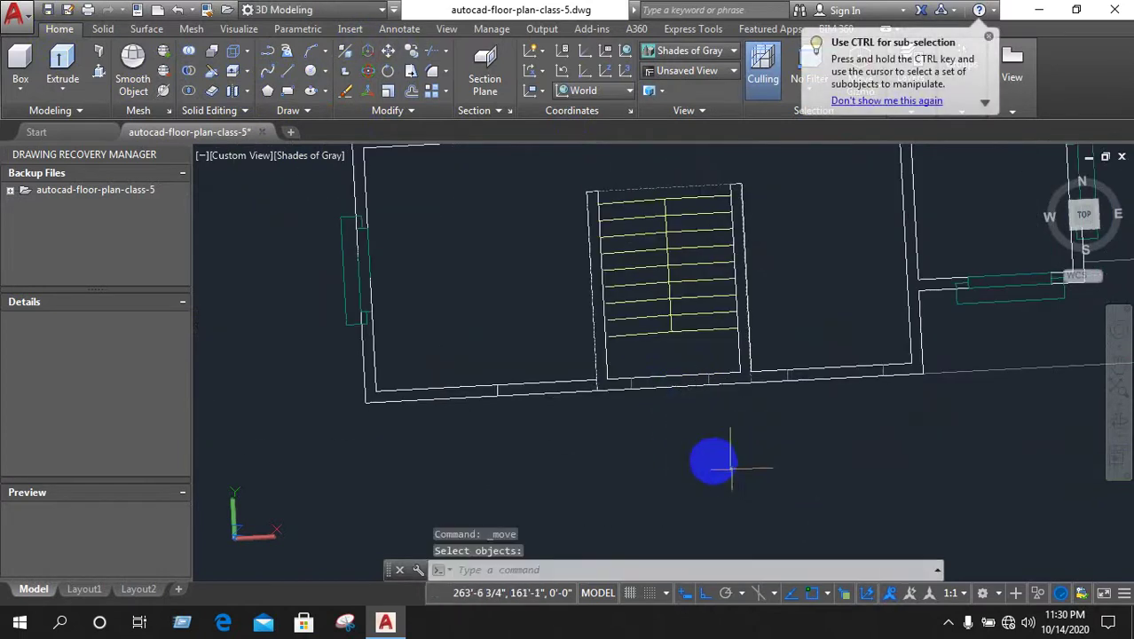
click(594, 337)
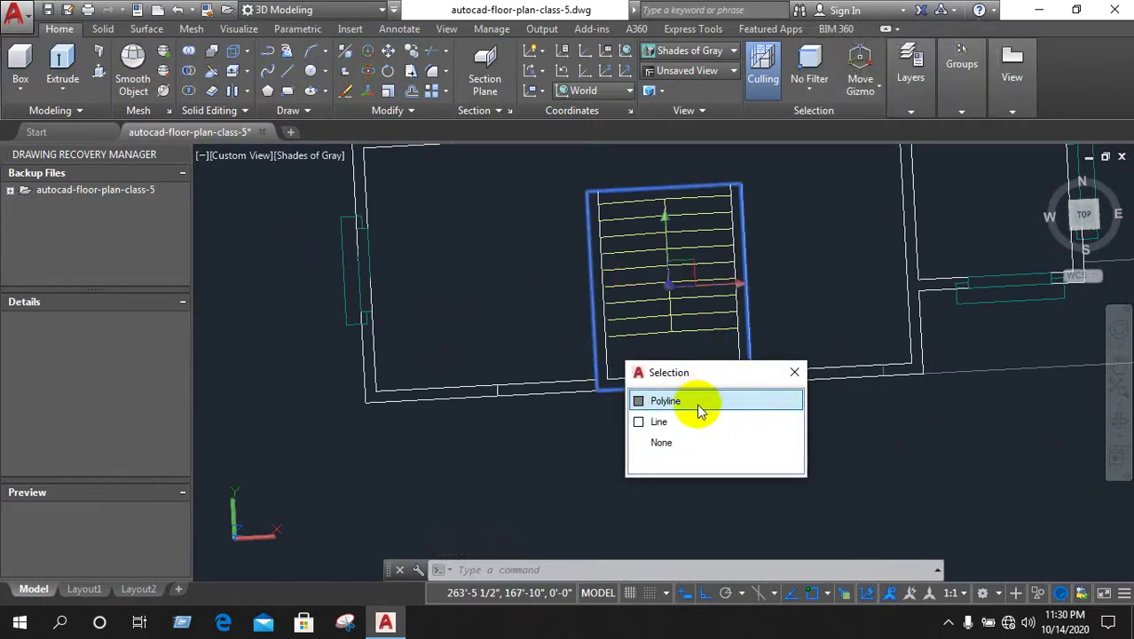
click(668, 402)
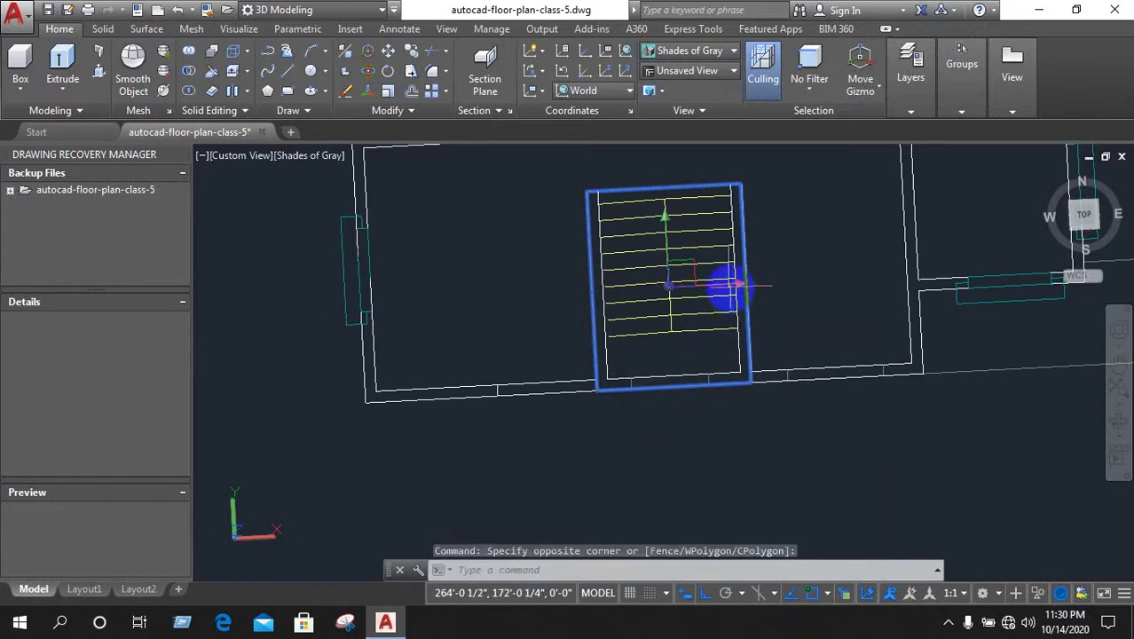
click(728, 293)
scroll(873, 380, down, 5)
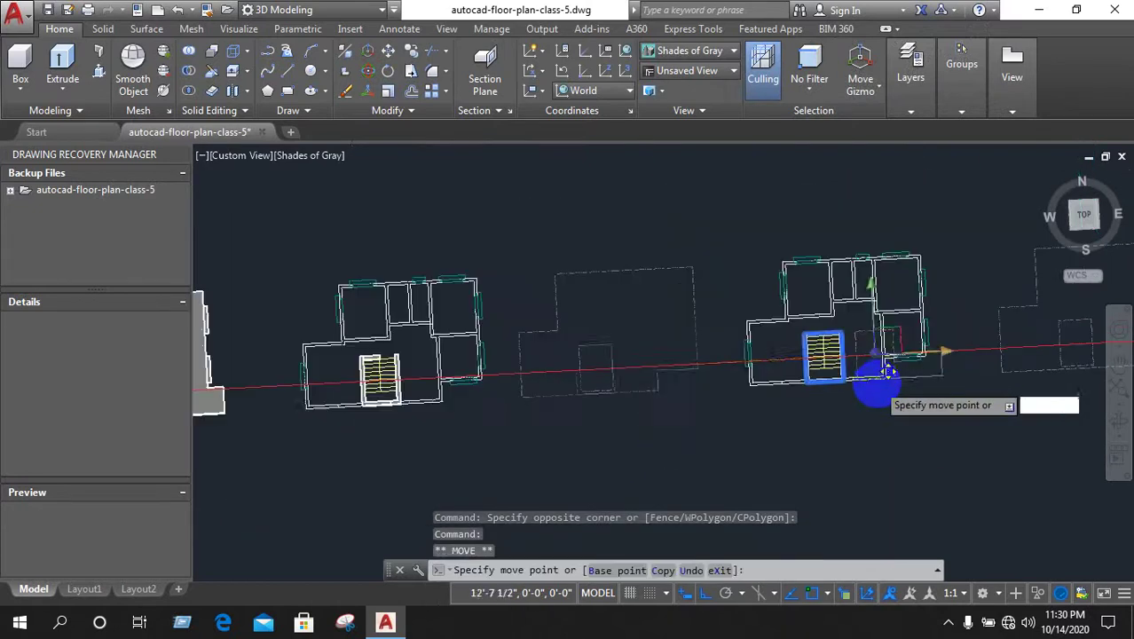
scroll(626, 423, down, 3)
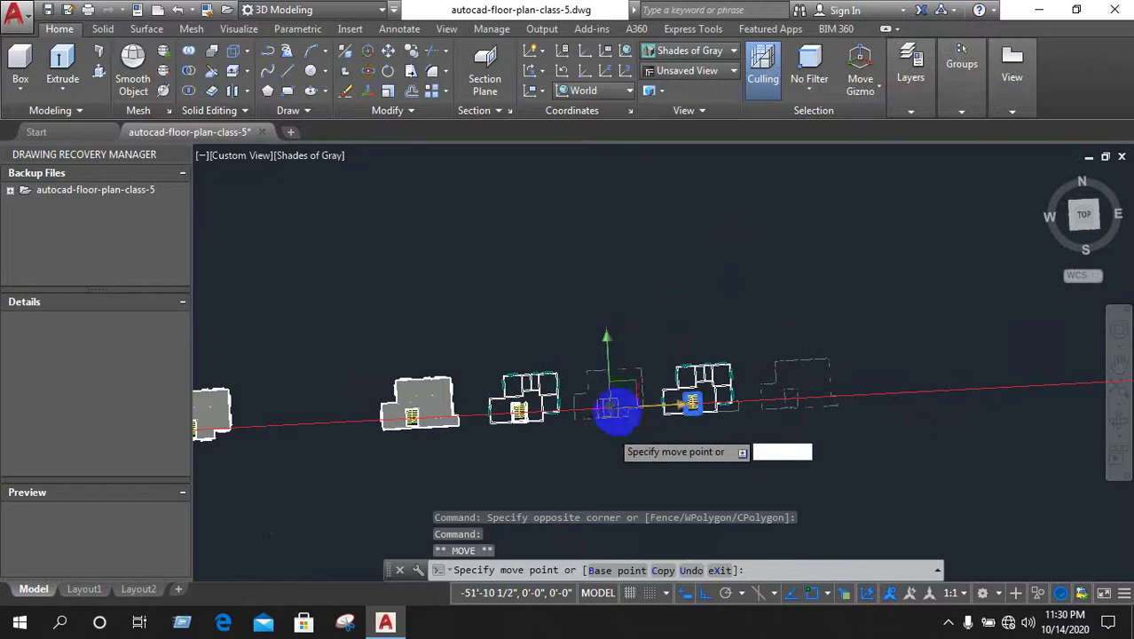
scroll(612, 417, up, 3)
scroll(550, 434, down, 4)
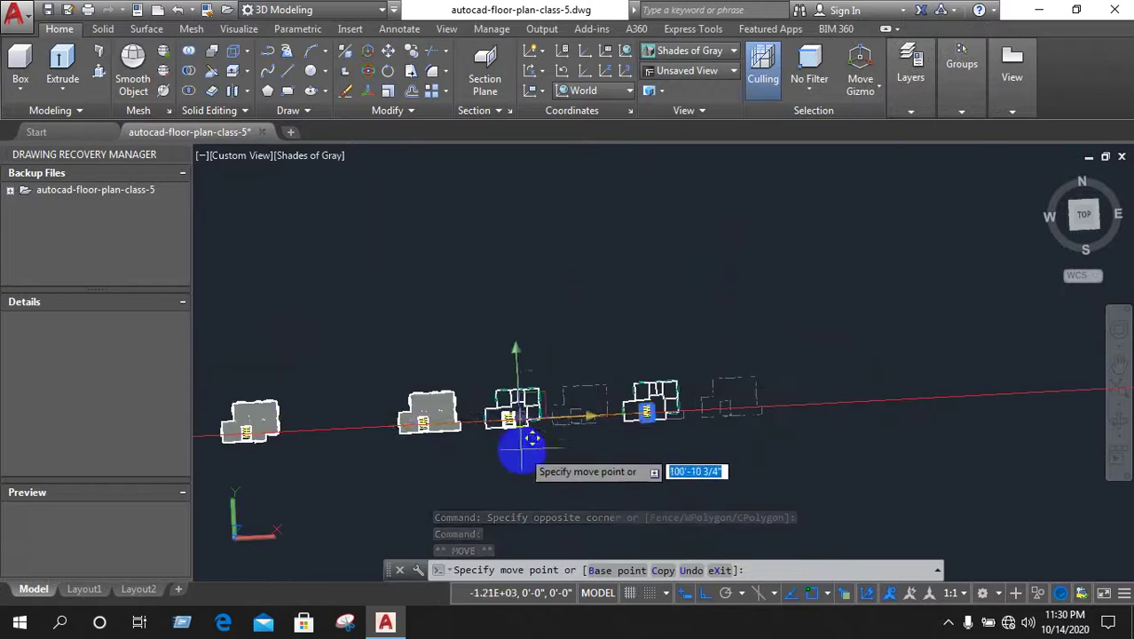
click(352, 436)
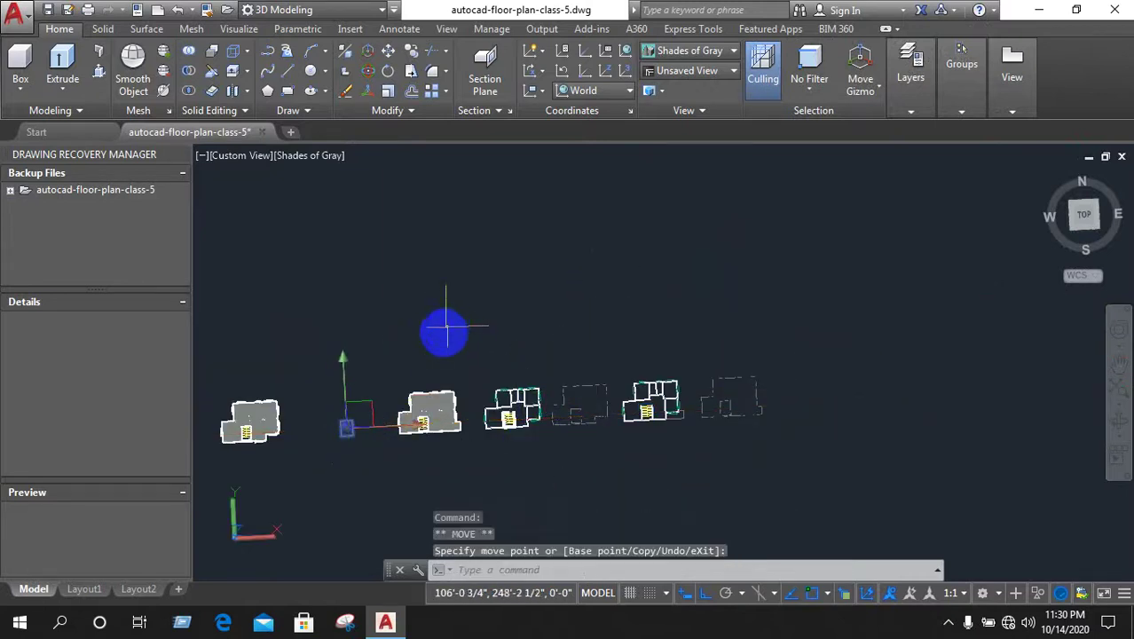
key(Escape)
Orbit into 3D view to inspect the stair steps inside the stairwell walls
scroll(552, 400, up, 3)
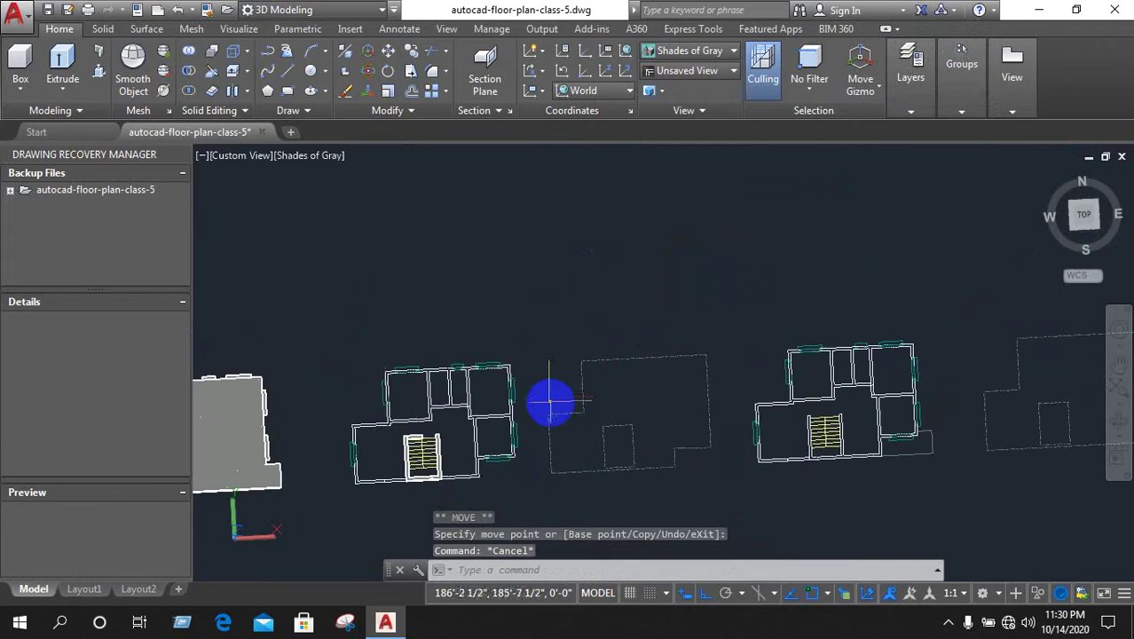
scroll(458, 501, down, 3)
scroll(544, 350, up, 2)
scroll(543, 337, up, 3)
scroll(543, 337, up, 3)
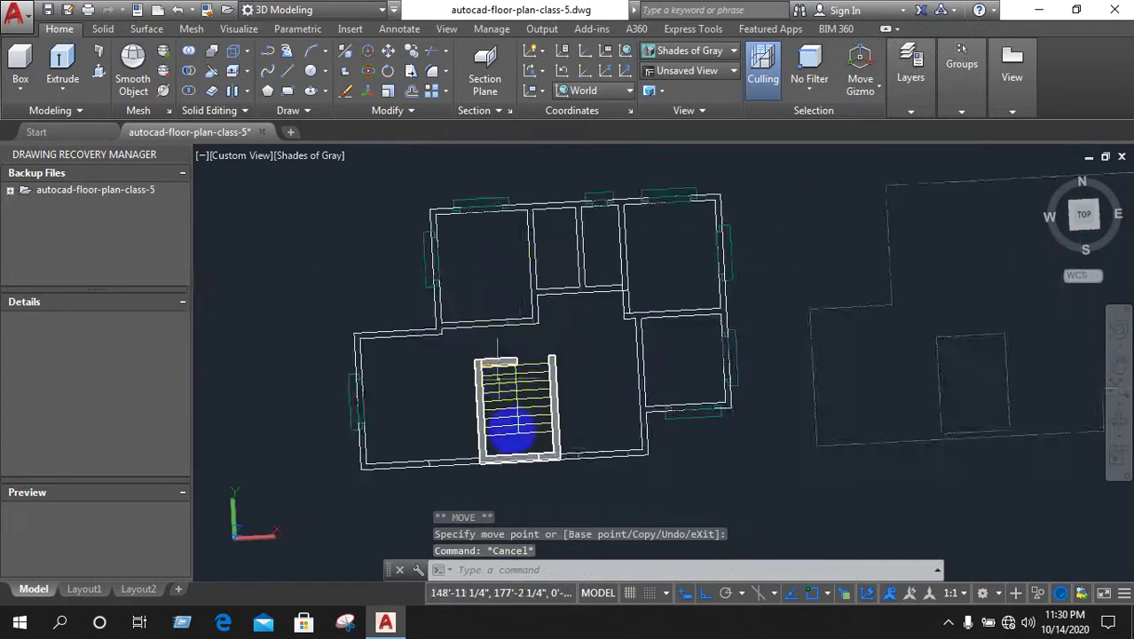
scroll(515, 428, up, 3)
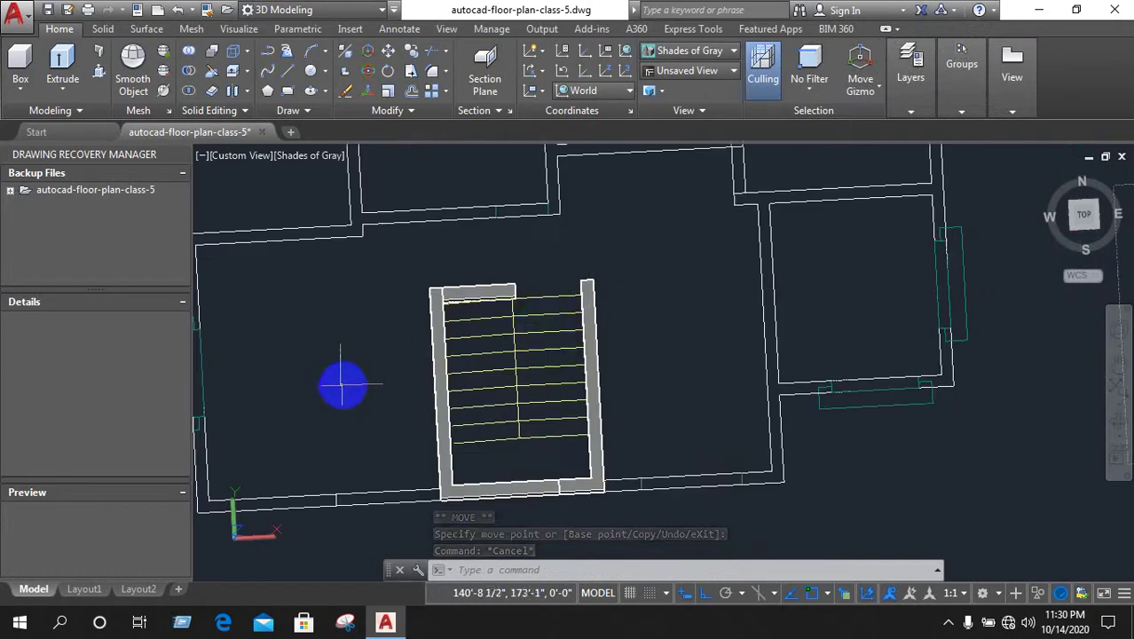
mouse_move(343, 383)
shift+middle_down()
mouse_move(392, 404)
mouse_move(701, 388)
mouse_move(739, 302)
mouse_move(608, 297)
mouse_move(603, 311)
shift+middle_up()
scroll(600, 302, up, 3)
scroll(608, 233, up, 3)
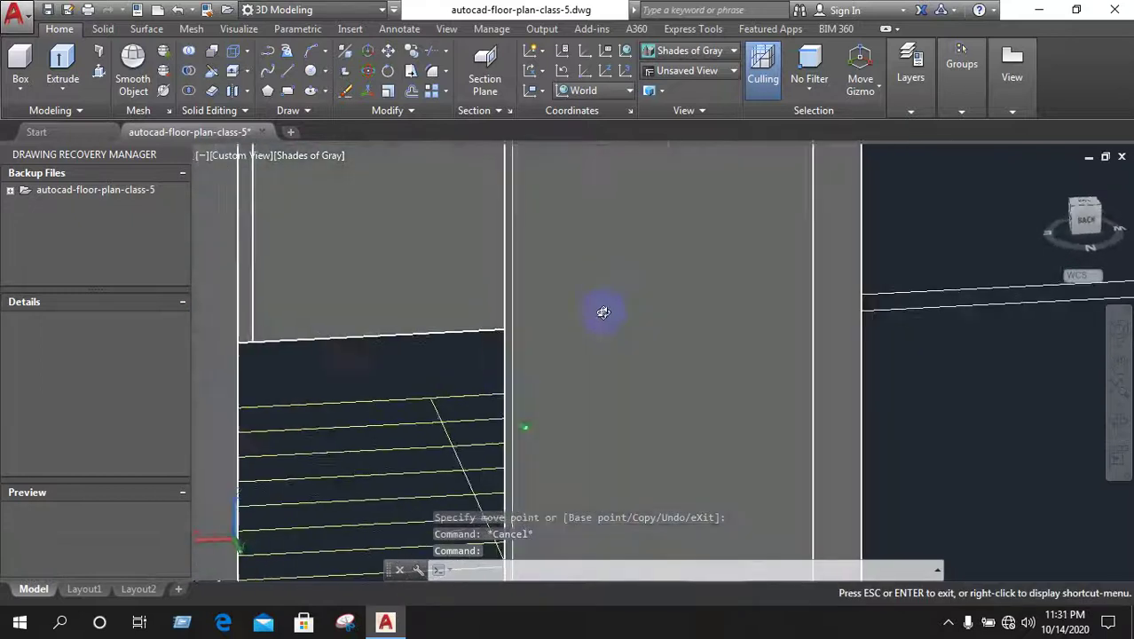
scroll(602, 312, down, 3)
scroll(632, 274, down, 3)
scroll(621, 316, up, 2)
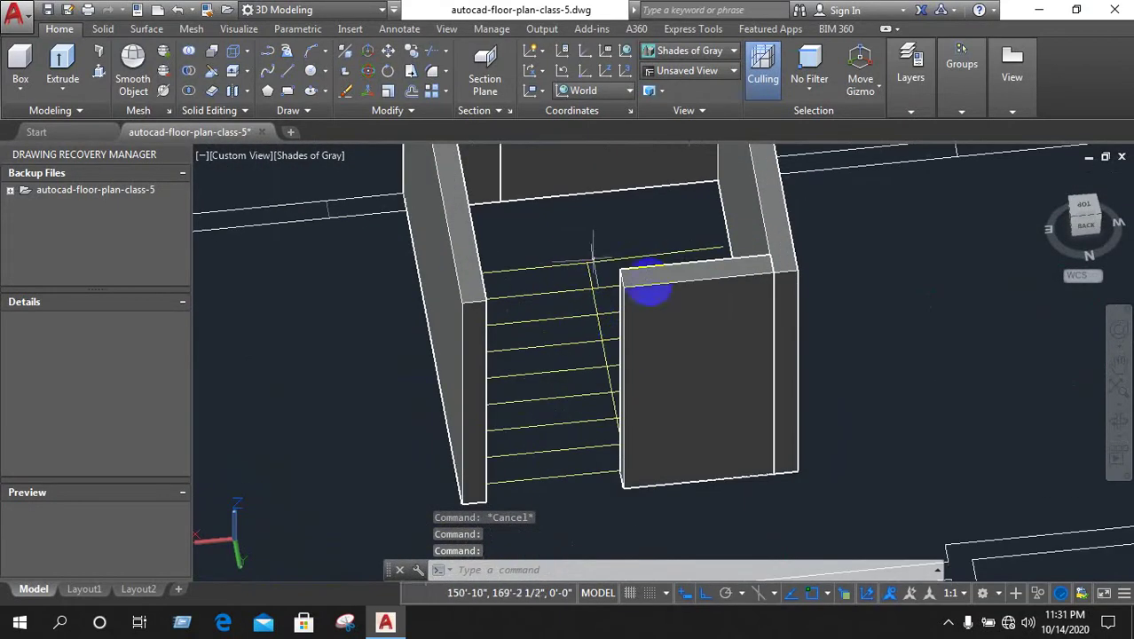
scroll(646, 282, up, 2)
mouse_move(557, 303)
shift+middle_down()
mouse_move(516, 294)
mouse_move(509, 273)
mouse_move(648, 297)
mouse_move(604, 309)
mouse_move(632, 297)
mouse_move(628, 284)
mouse_move(772, 235)
shift+middle_up()
scroll(796, 232, up, 2)
scroll(796, 232, up, 1)
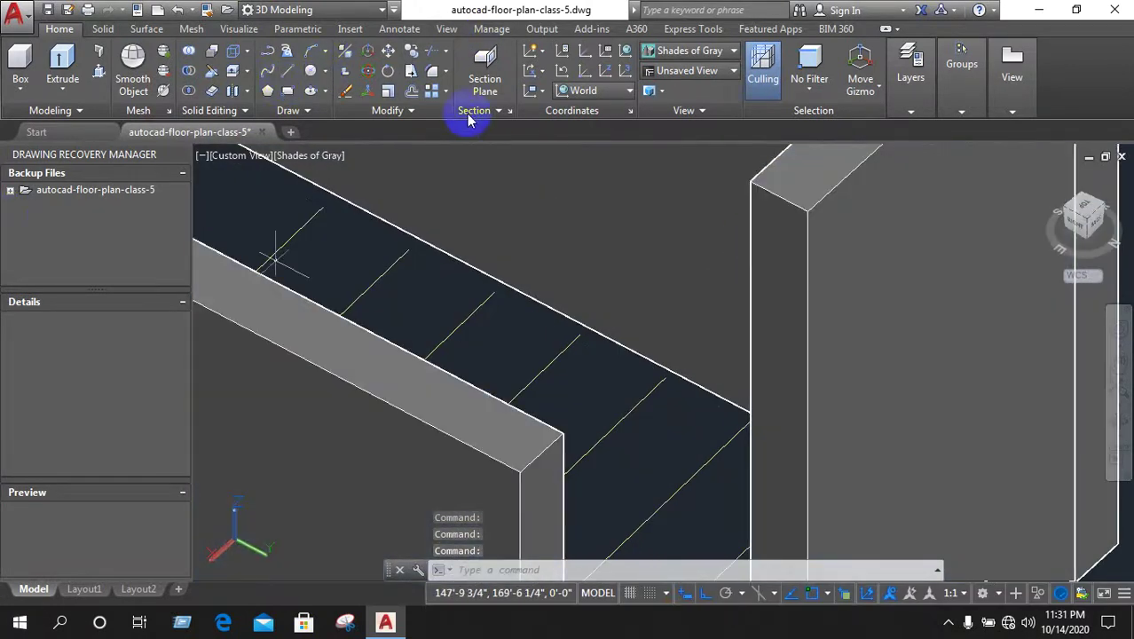
scroll(276, 257, down, 2)
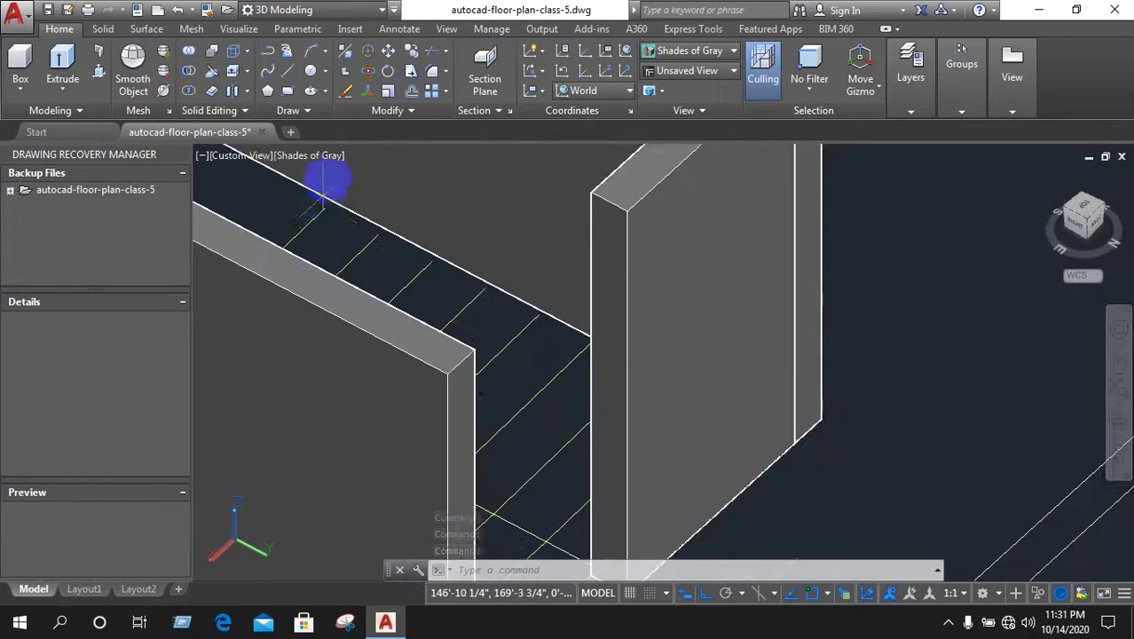
scroll(476, 294, down, 2)
scroll(503, 430, up, 3)
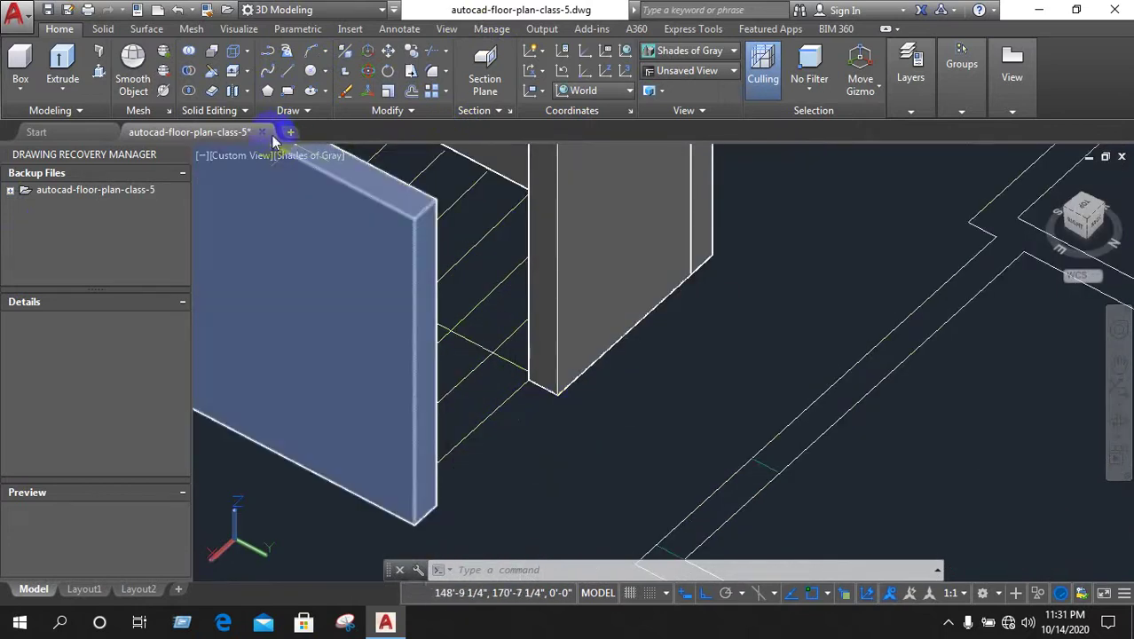
text(RECTANG)
Draw a rectangle across the wall opening between the two wall bases
key(Return)
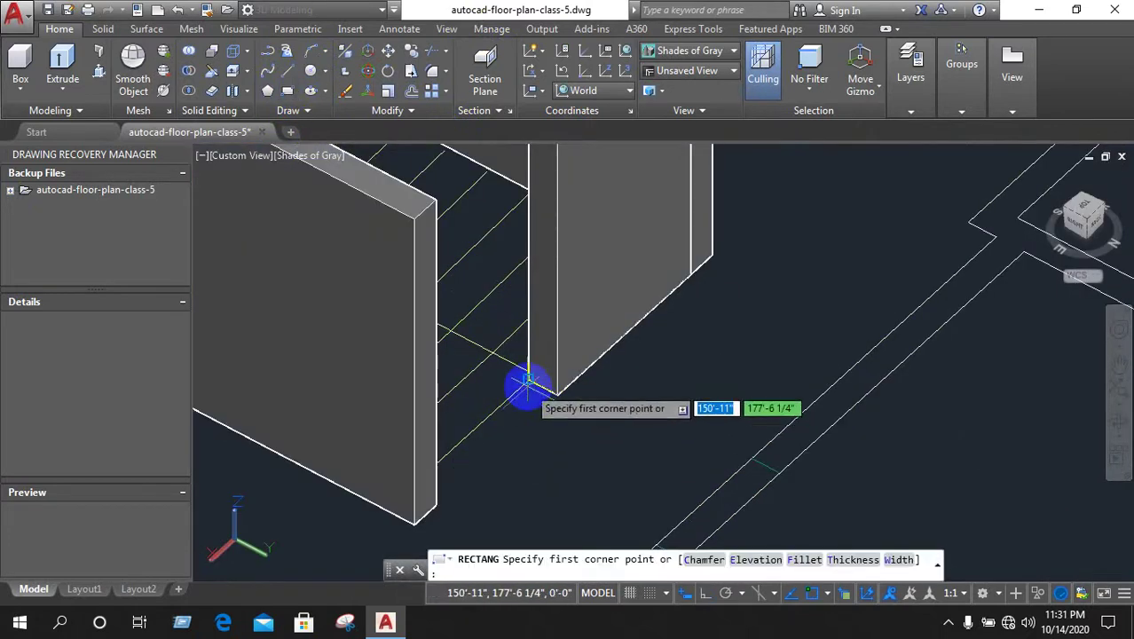
click(528, 382)
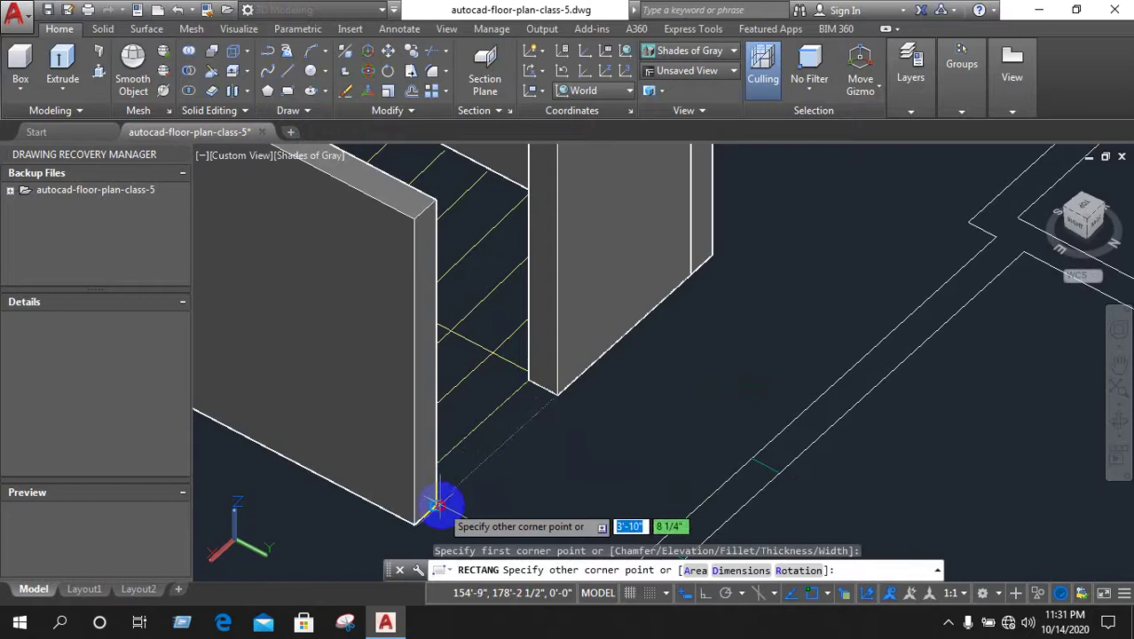
click(437, 506)
shift+middle_drag(517, 451, 236, 149)
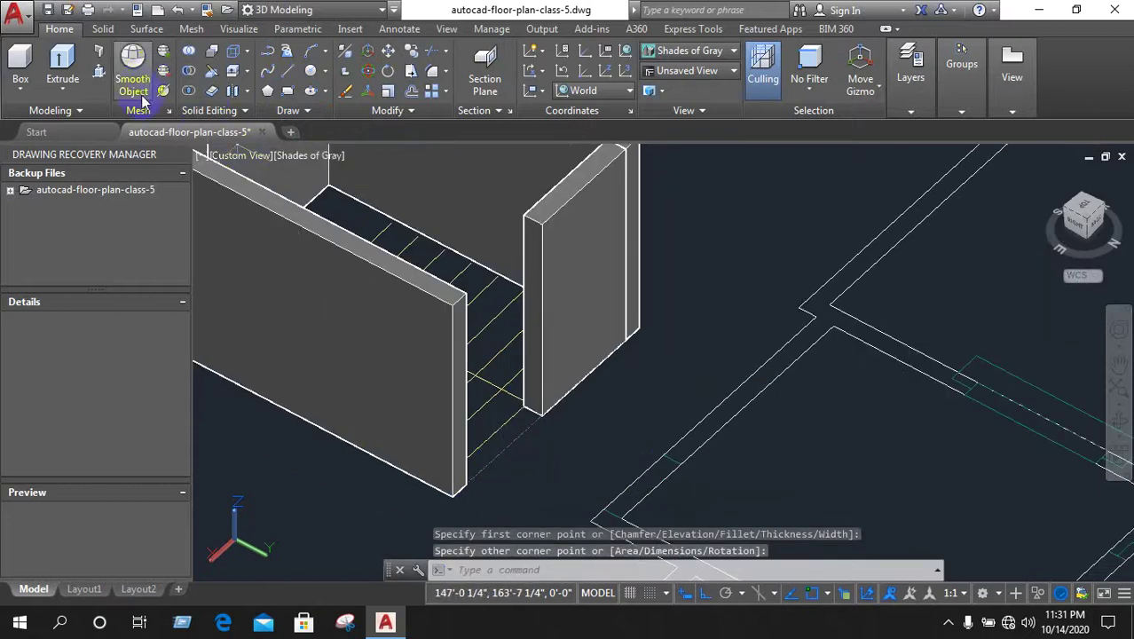
Press-pull the rectangle in the wall gap into a 3' high block
click(98, 71)
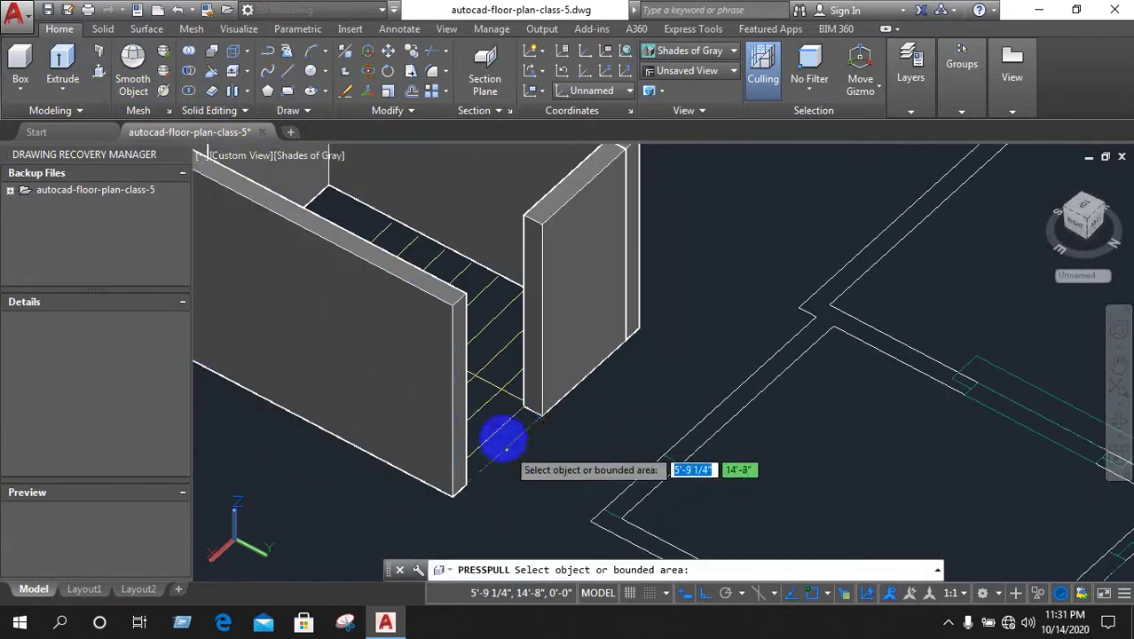
click(507, 388)
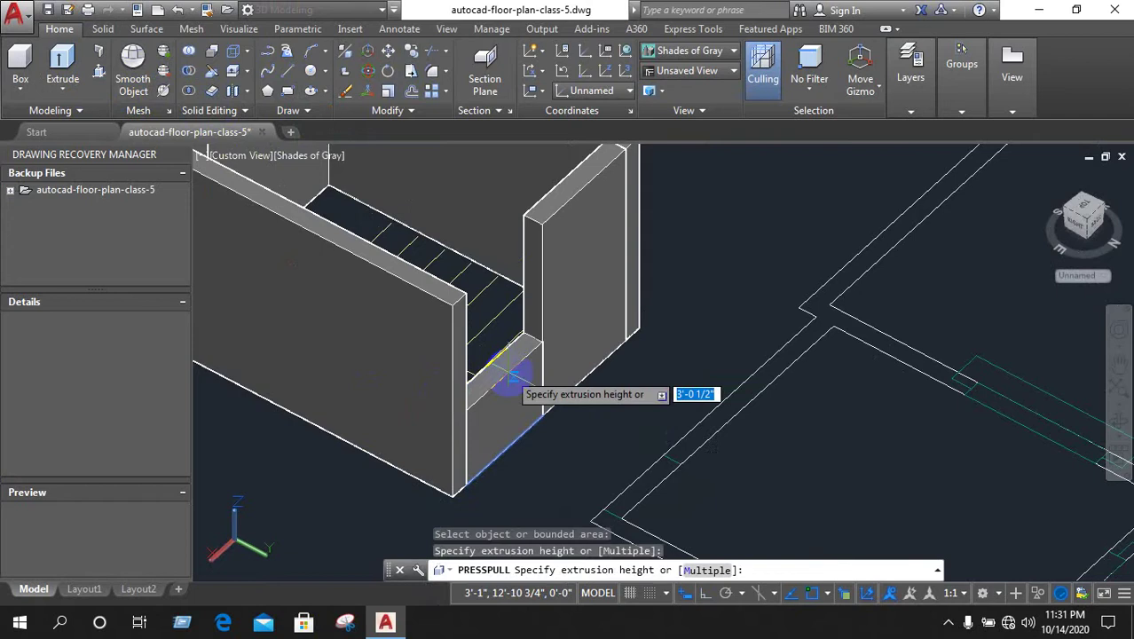
text(3)
key(Return)
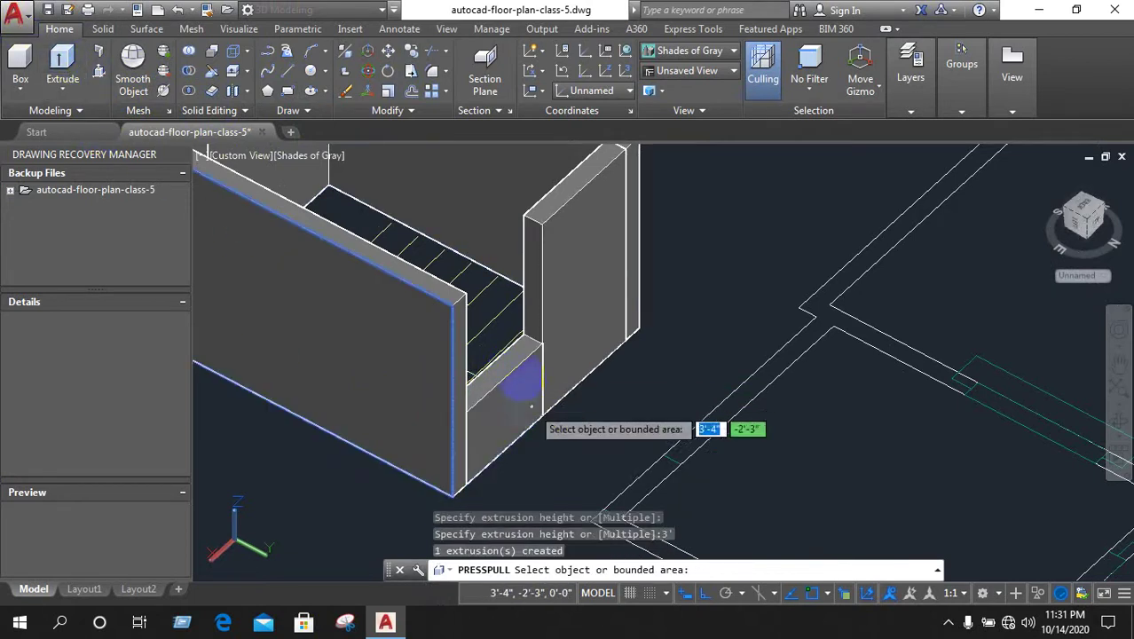
key(Return)
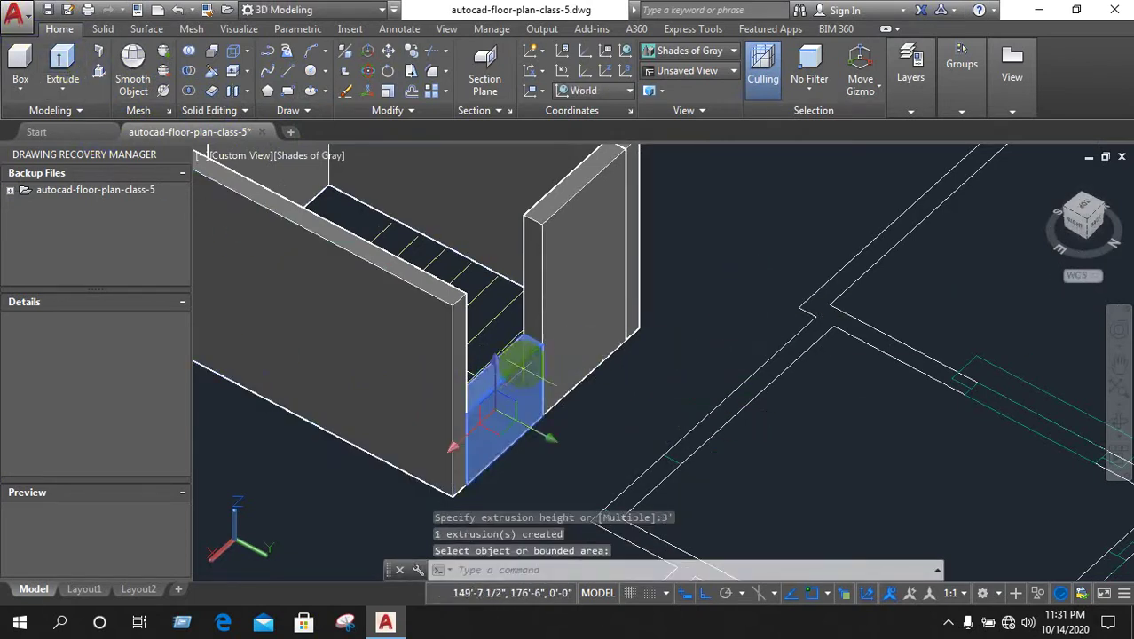
Select the new 3' solid block and move it into place in the opening
click(545, 367)
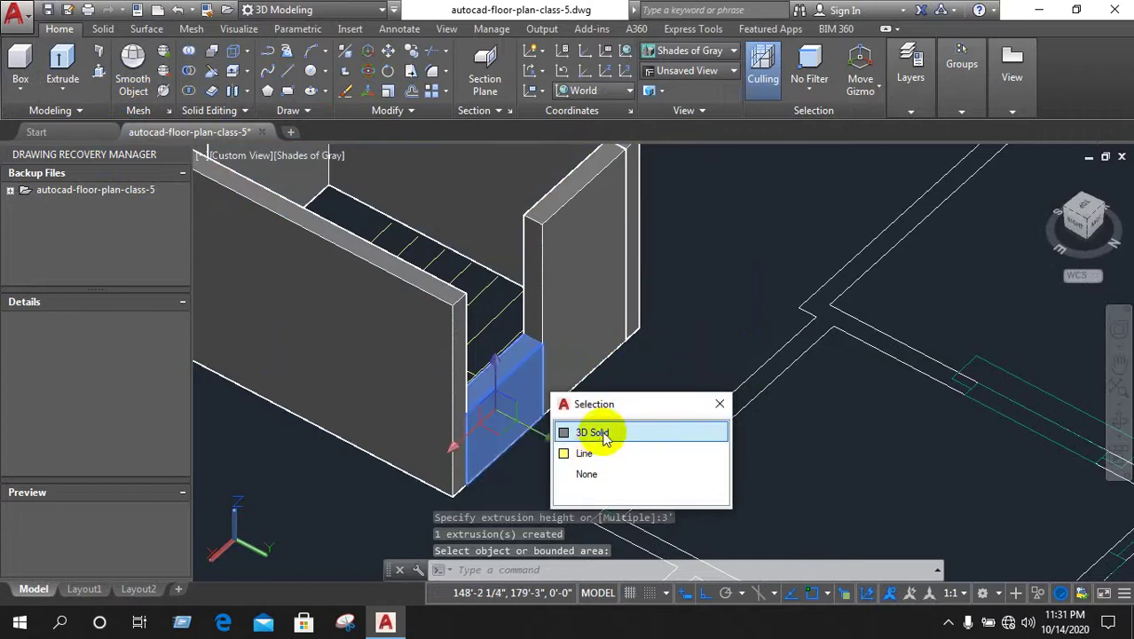
click(552, 363)
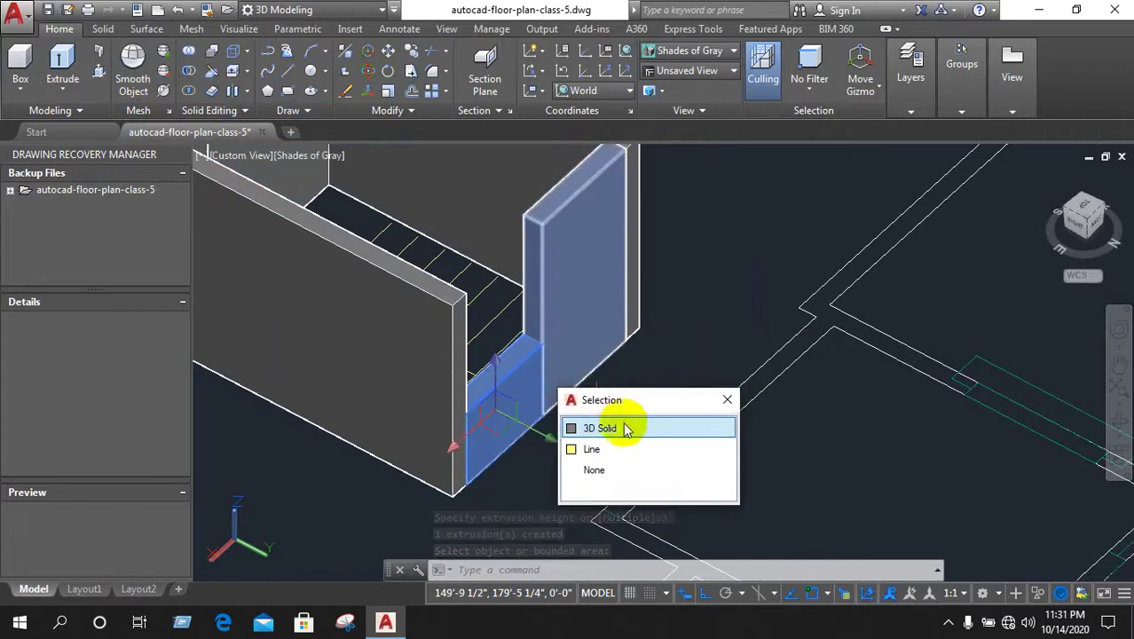
click(726, 399)
click(523, 371)
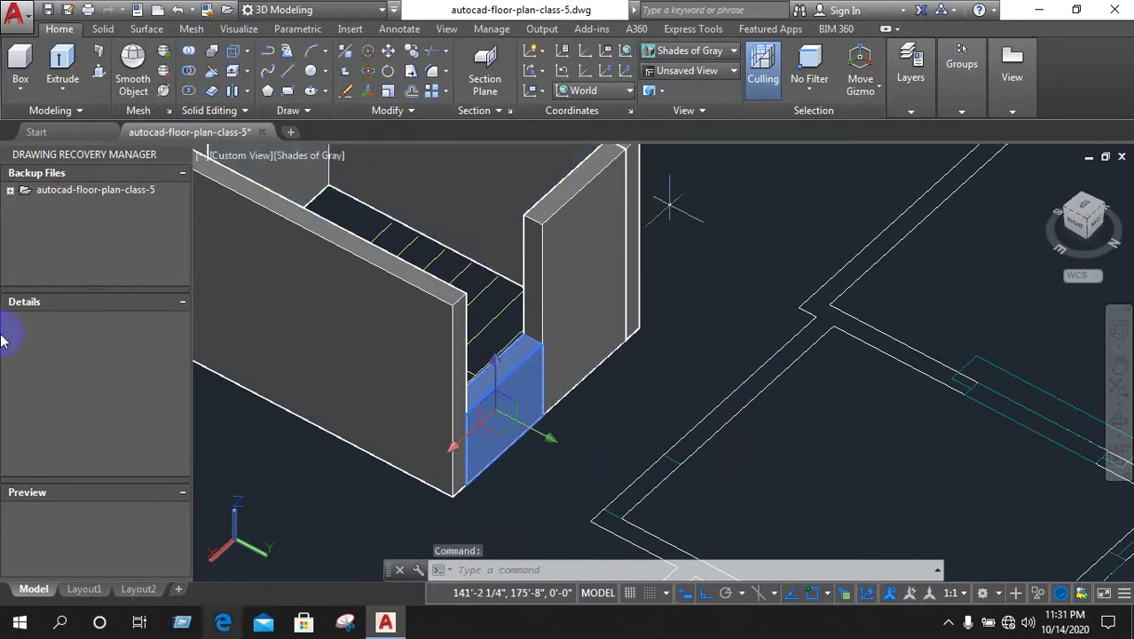
click(388, 53)
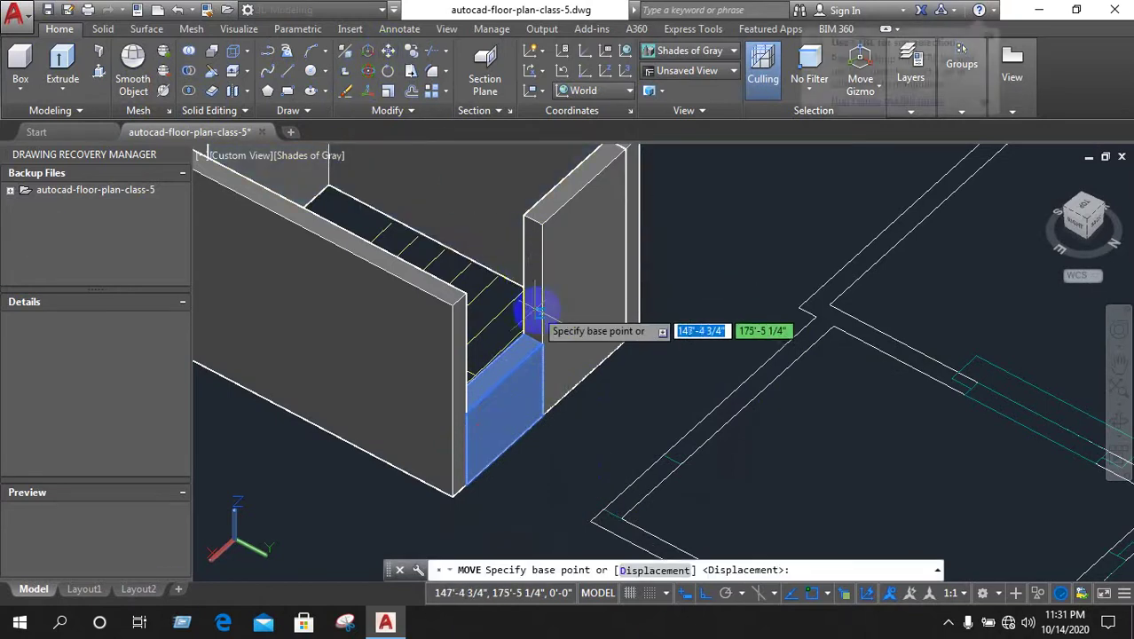
scroll(532, 308, up, 3)
click(547, 381)
scroll(510, 426, down, 5)
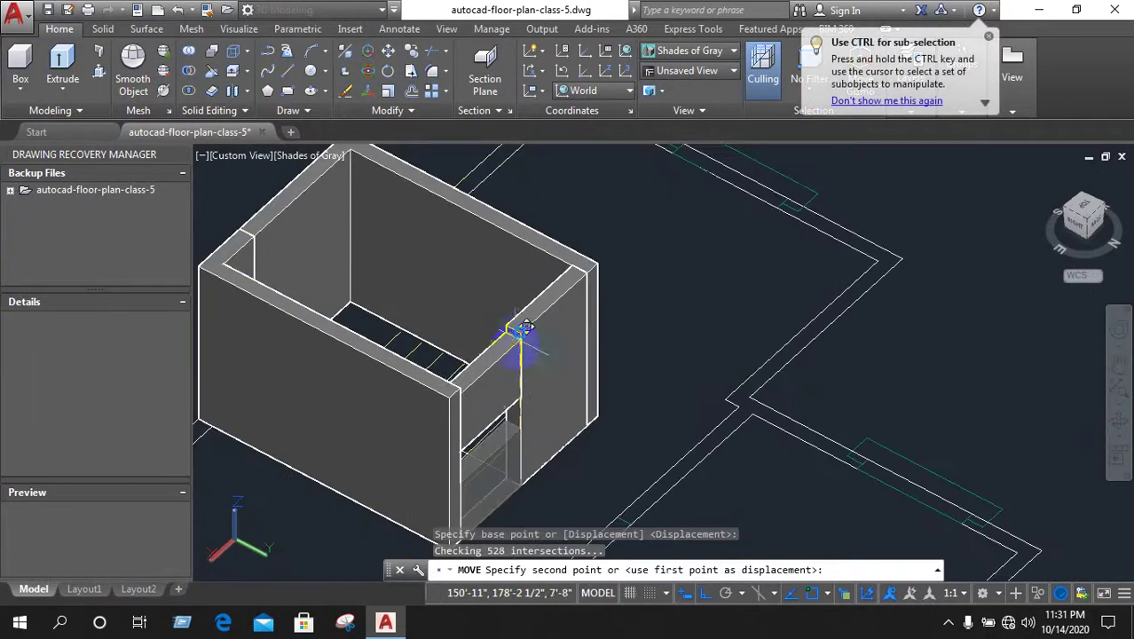
click(530, 324)
scroll(543, 317, down, 5)
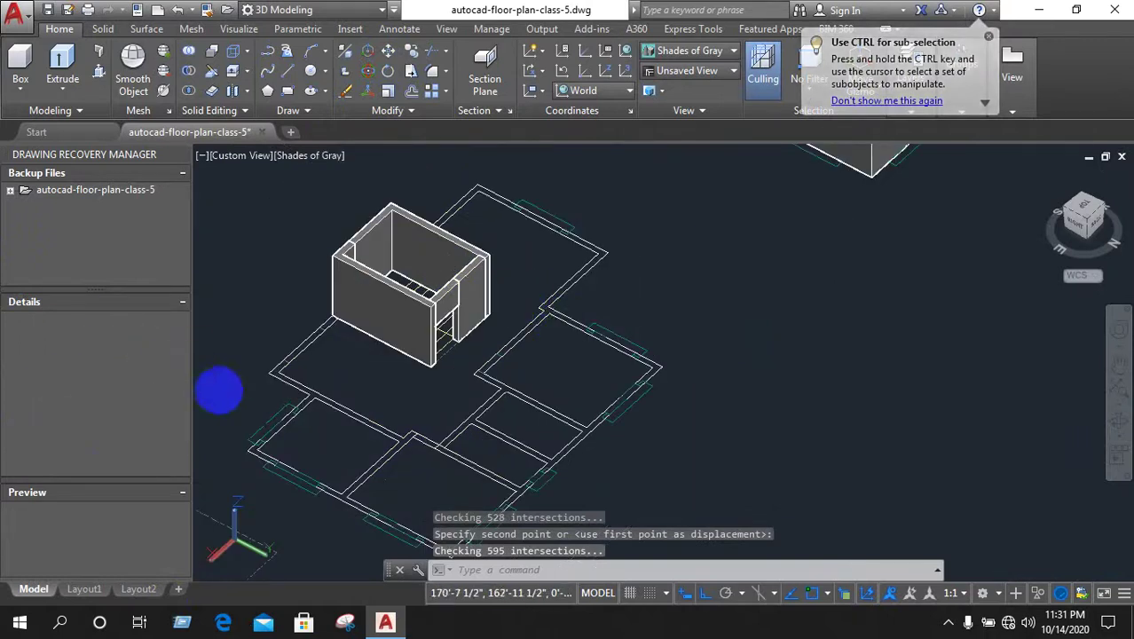
scroll(304, 315, down, 3)
click(304, 323)
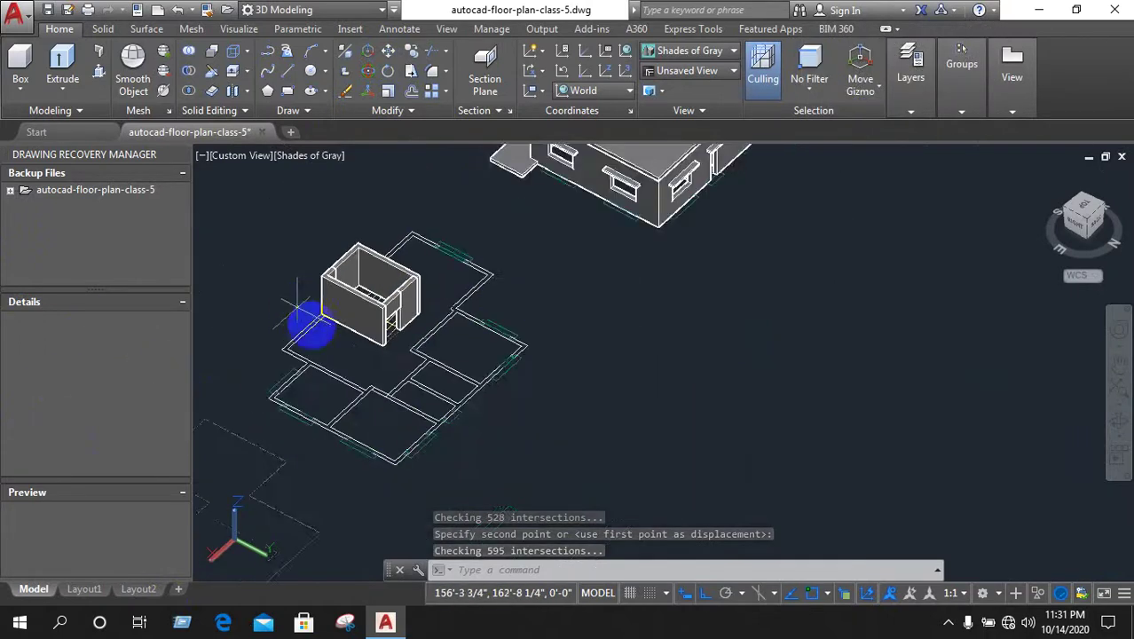
Union all the room's walls, steps and block into a single solid
click(189, 57)
click(437, 274)
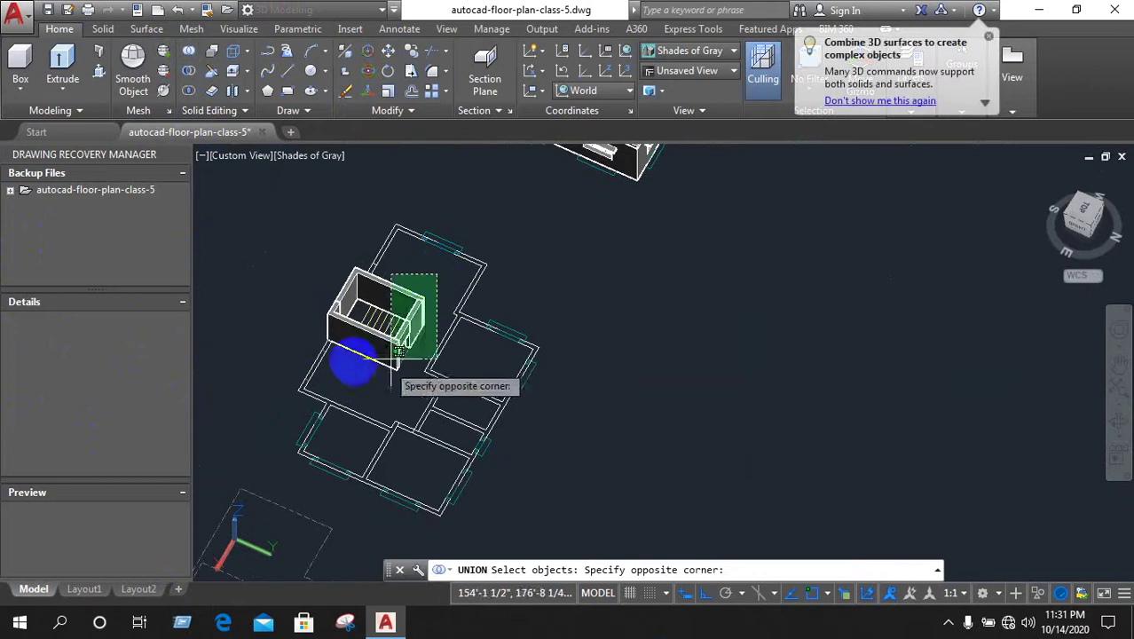
click(319, 351)
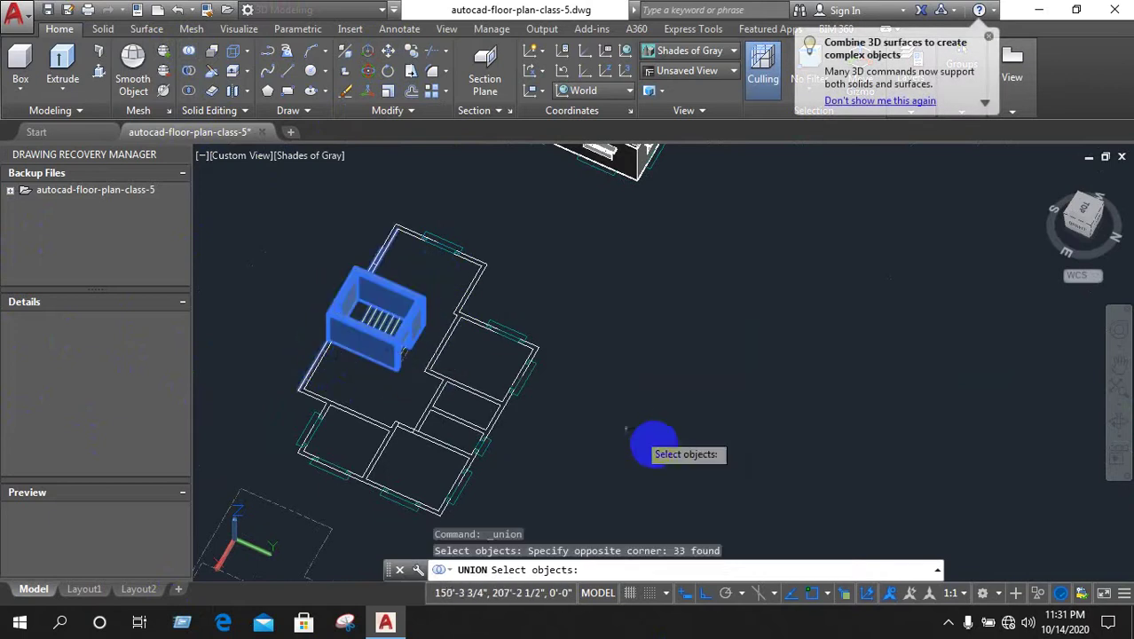
key(Return)
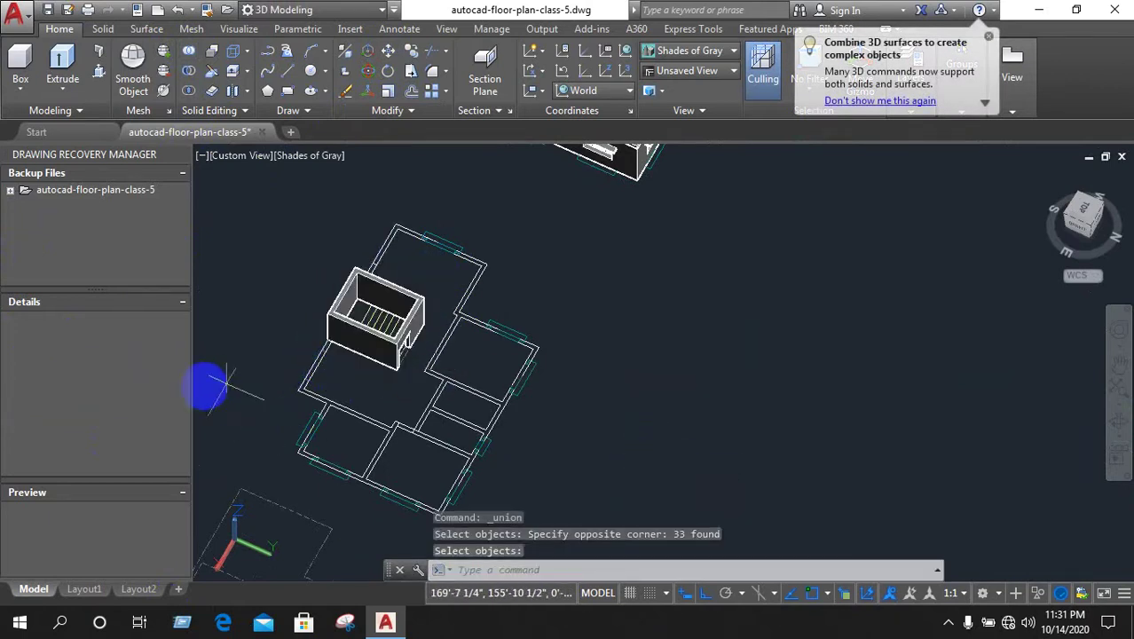
Save the drawing and select the box solid with selection cycling turned off
key(ctrl+s)
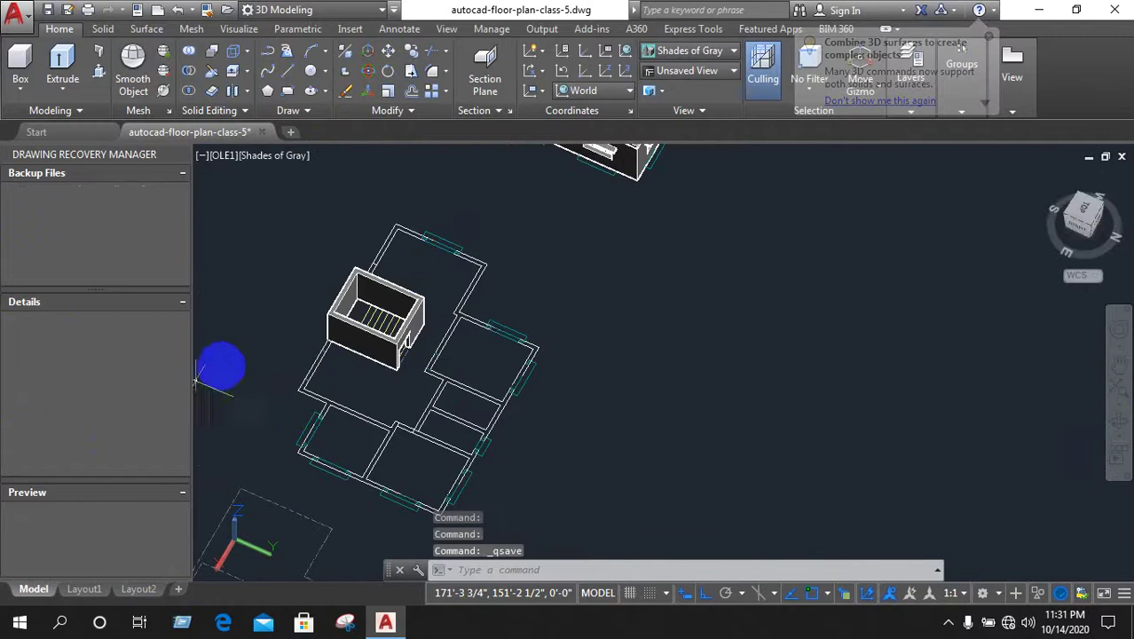
shift+middle_drag(216, 370, 533, 342)
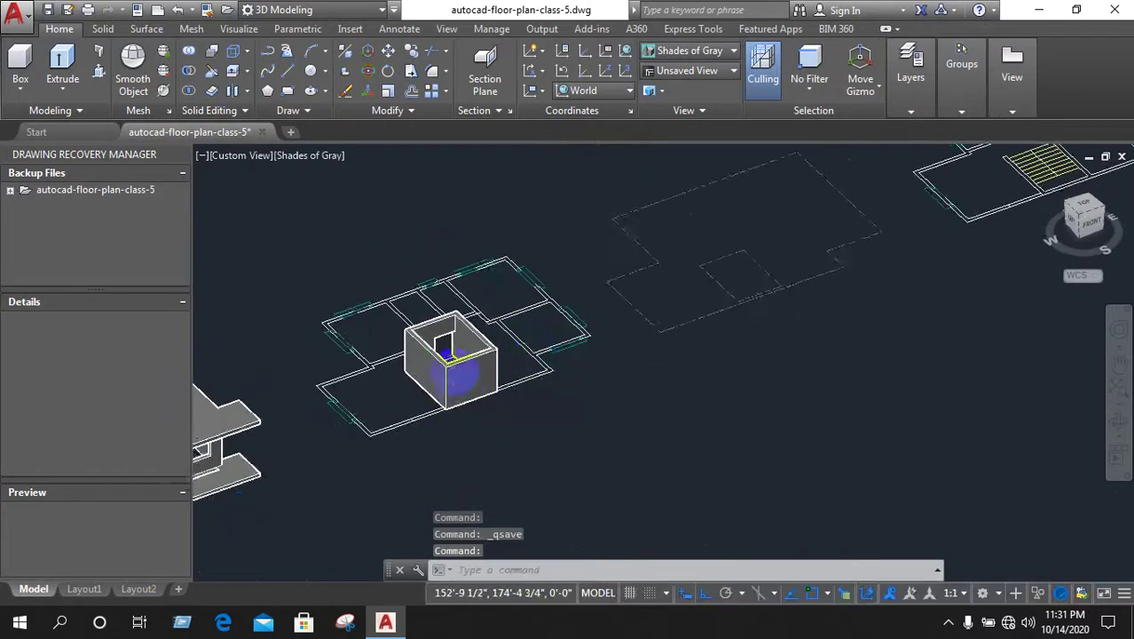
scroll(461, 399, up, 3)
click(461, 402)
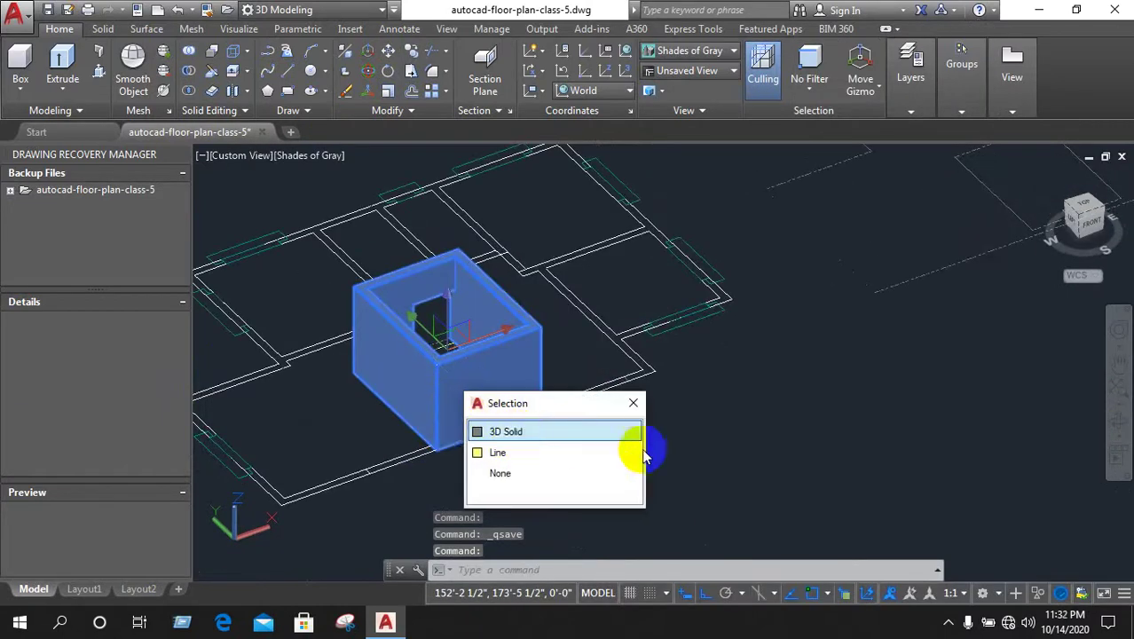
click(633, 404)
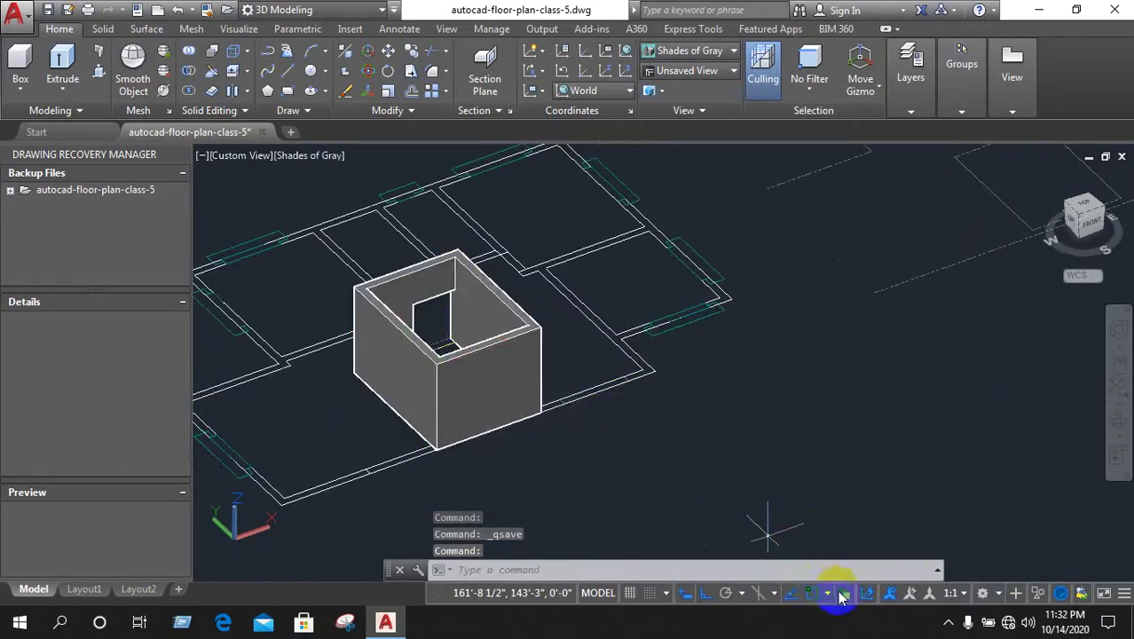
click(843, 592)
click(477, 377)
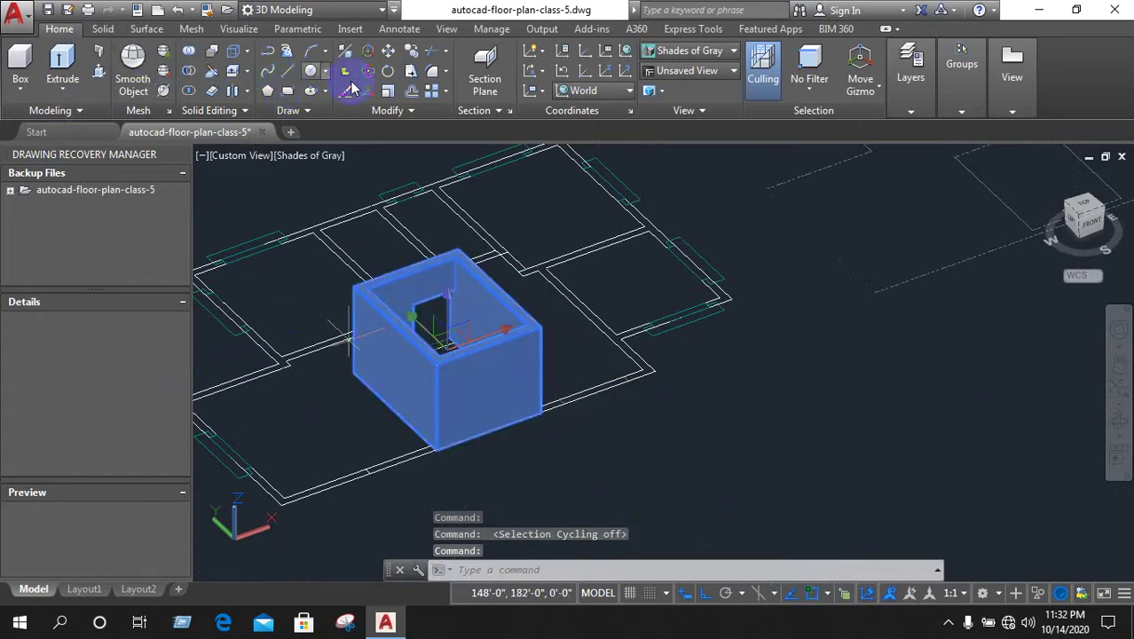
Move the box solid from its bottom corner to a new location
click(392, 52)
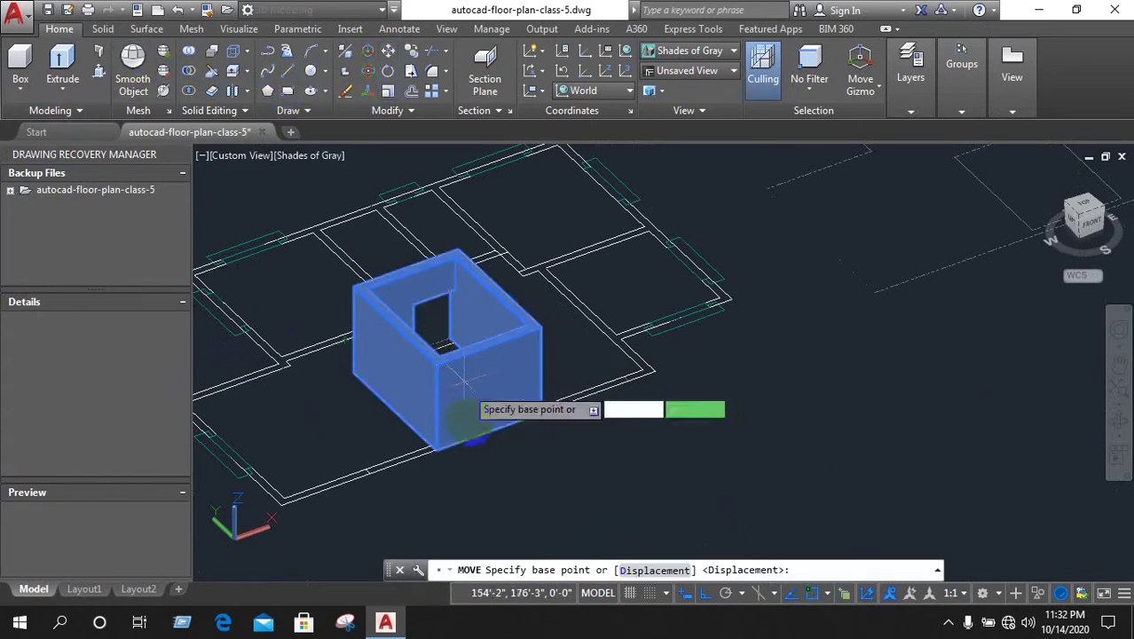
click(436, 450)
scroll(507, 435, down, 3)
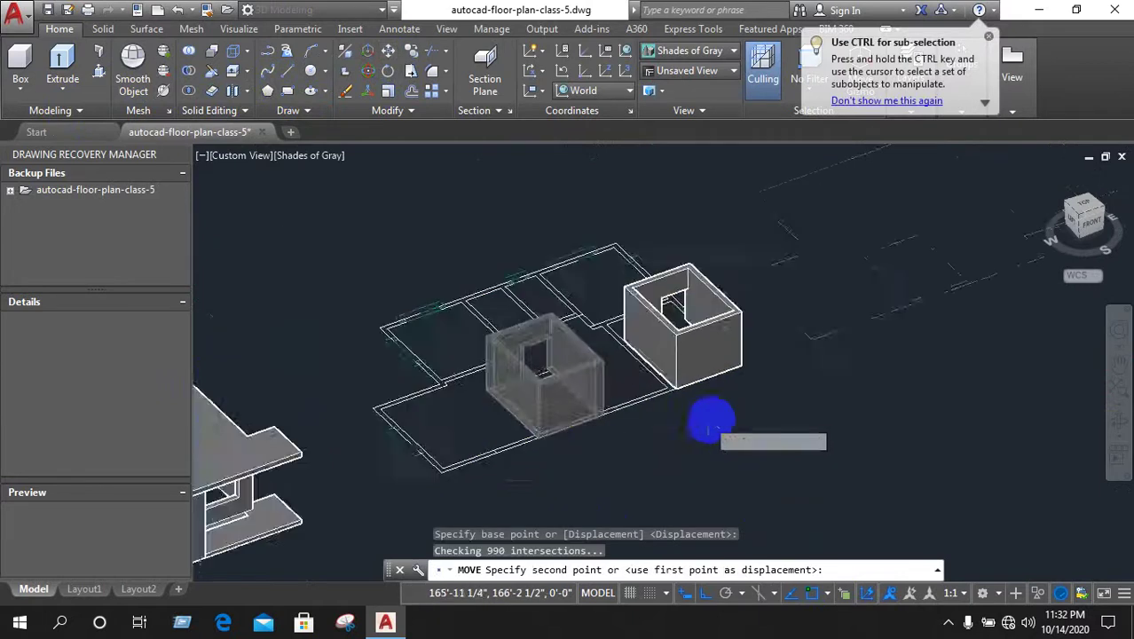
scroll(508, 435, down, 3)
scroll(497, 443, down, 2)
scroll(459, 484, up, 3)
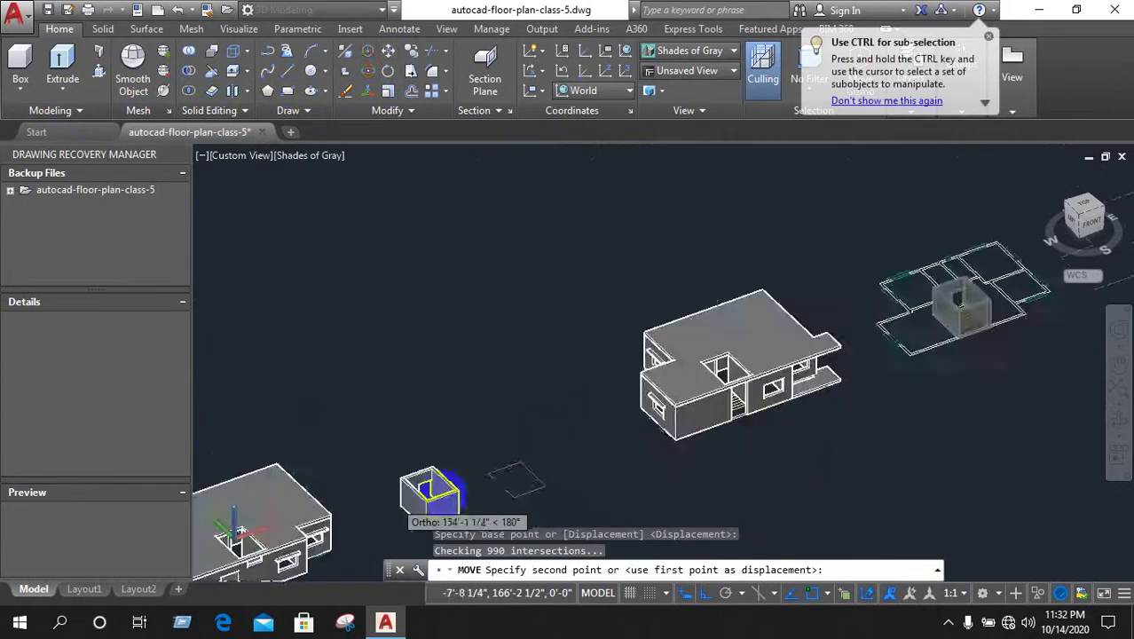
scroll(497, 470, up, 2)
click(585, 462)
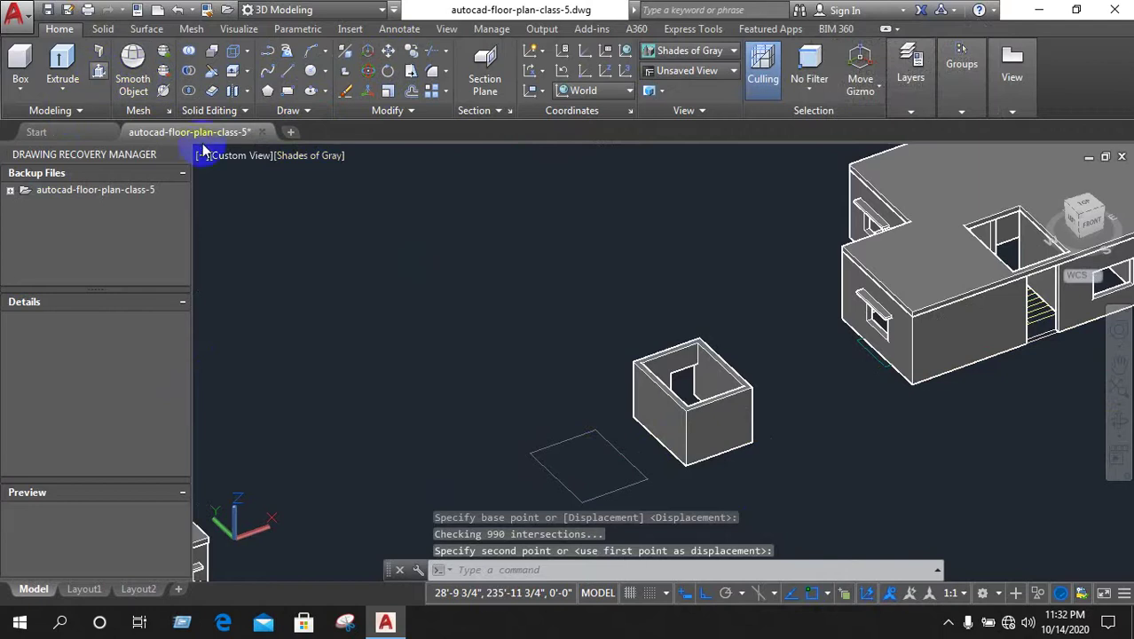
Press-pull the rectangle upward into a 5" thick slab
click(585, 469)
text(5')
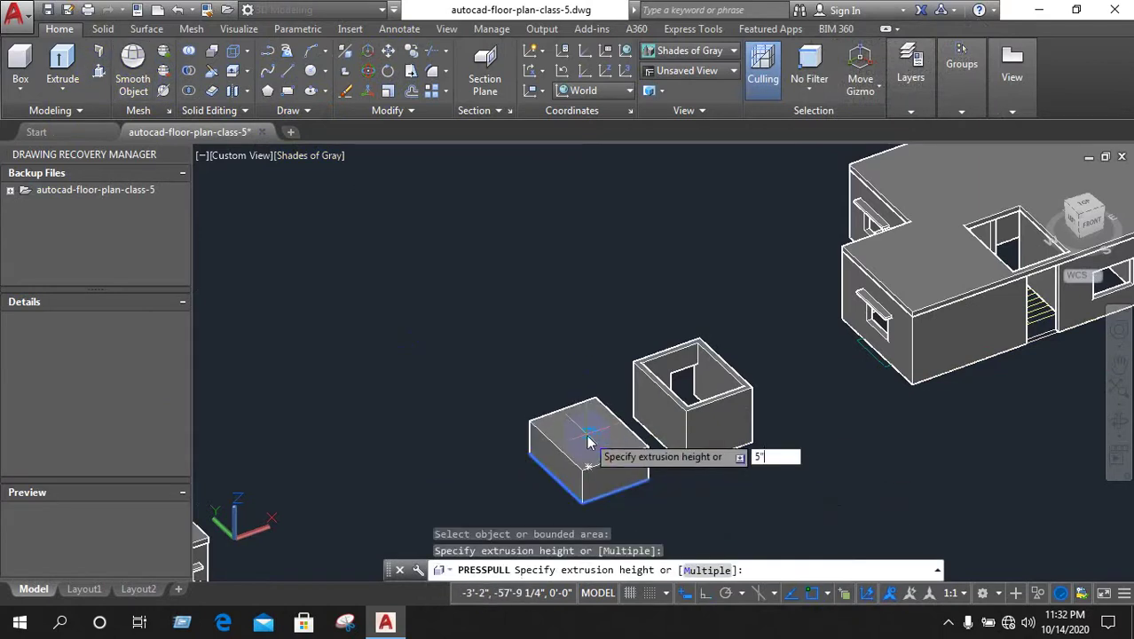
key(Return)
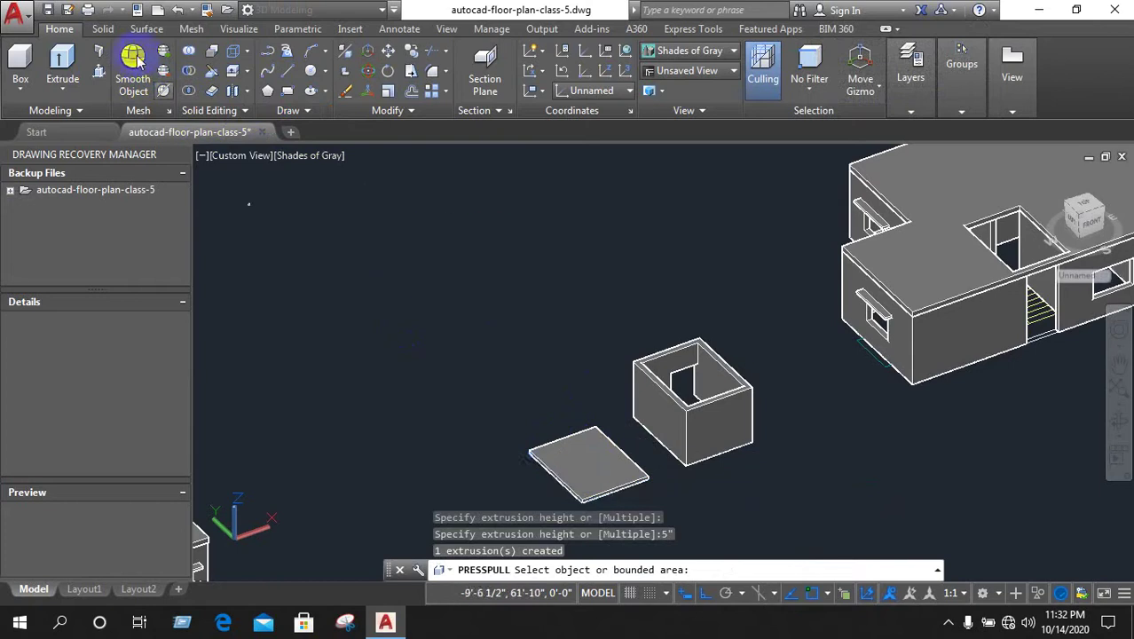
key(Return)
Move the 5" slab onto the top corner of the box
click(614, 493)
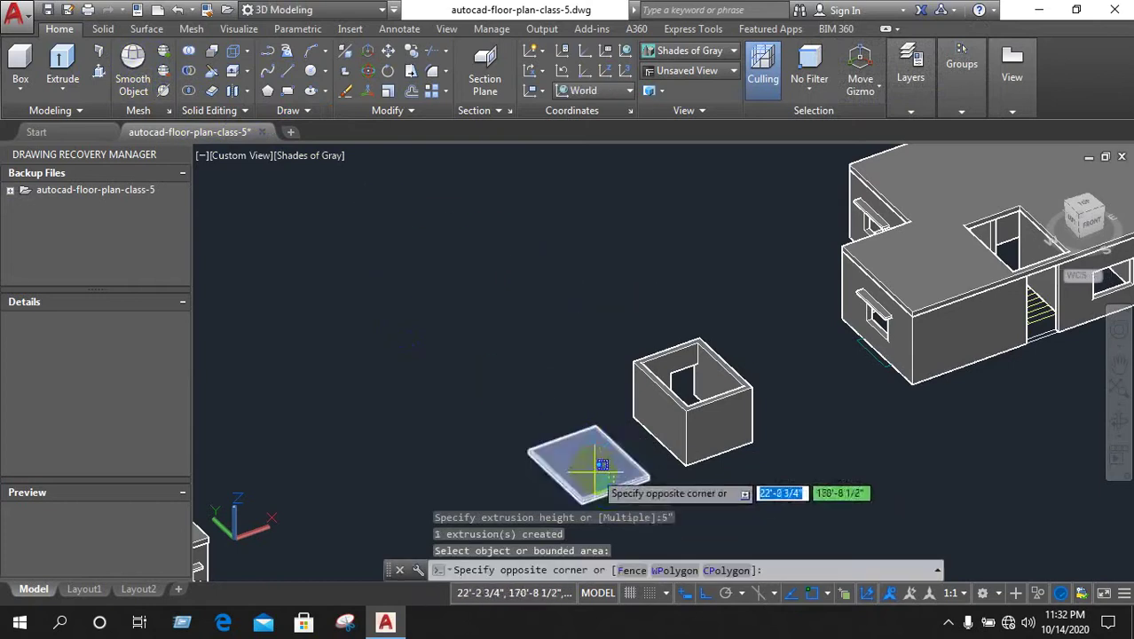
click(419, 347)
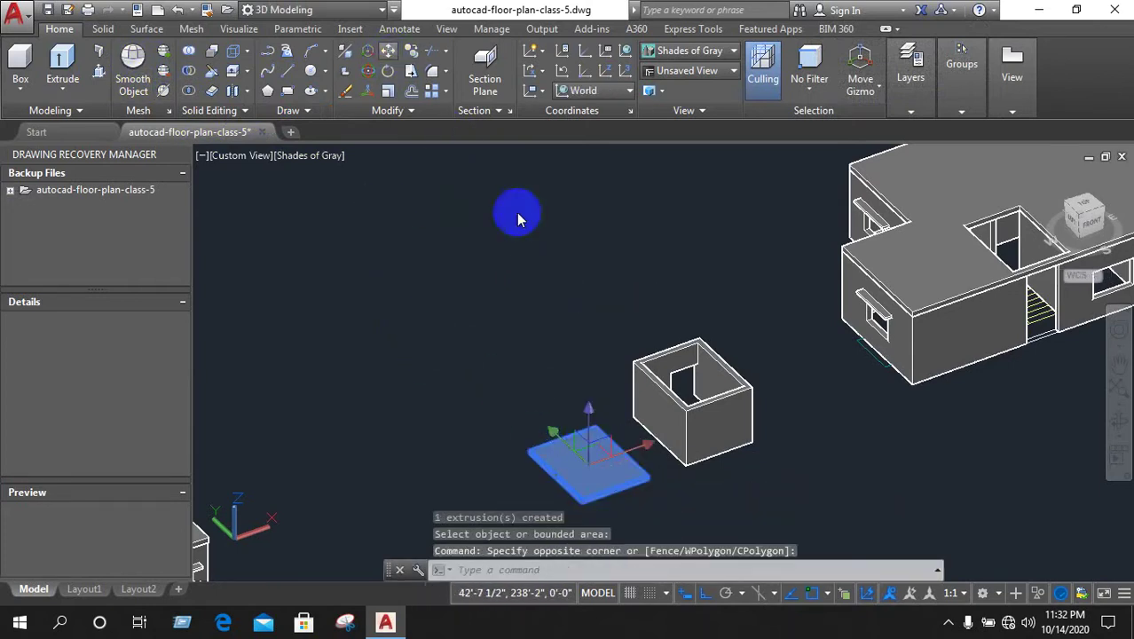
text(m)
key(Return)
scroll(603, 524, up, 3)
scroll(590, 506, up, 2)
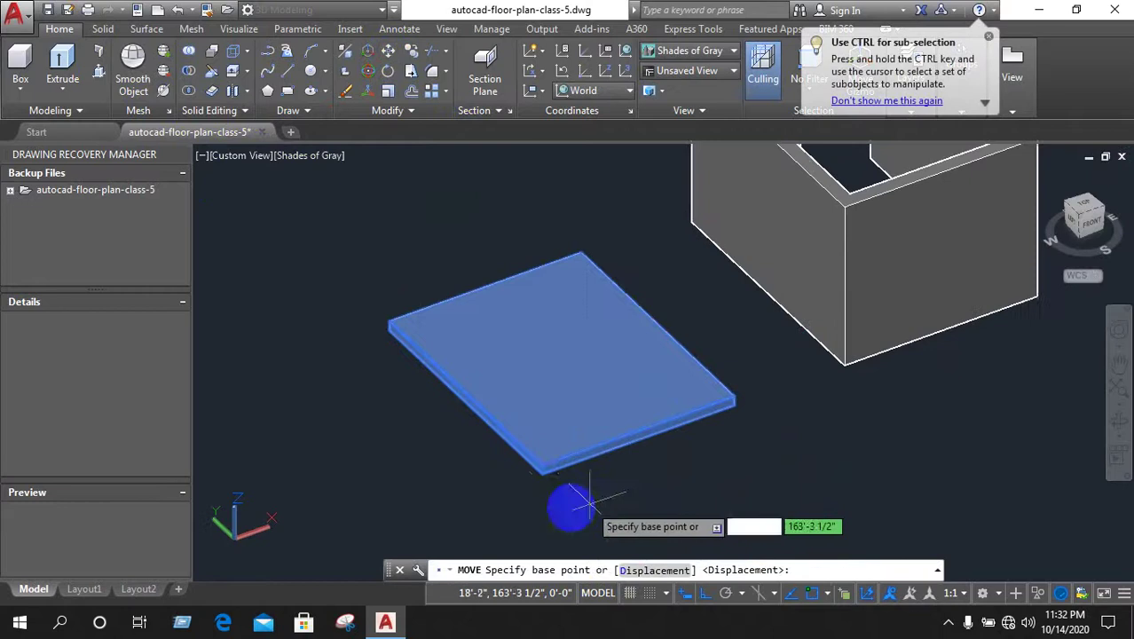
click(542, 474)
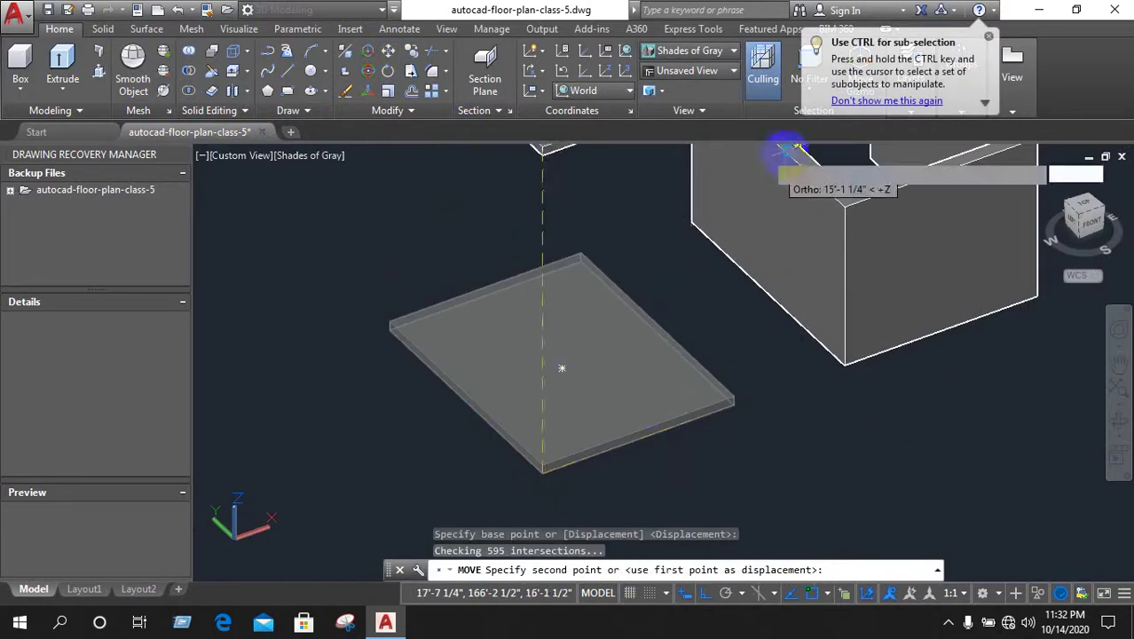
click(854, 196)
scroll(621, 284, down, 5)
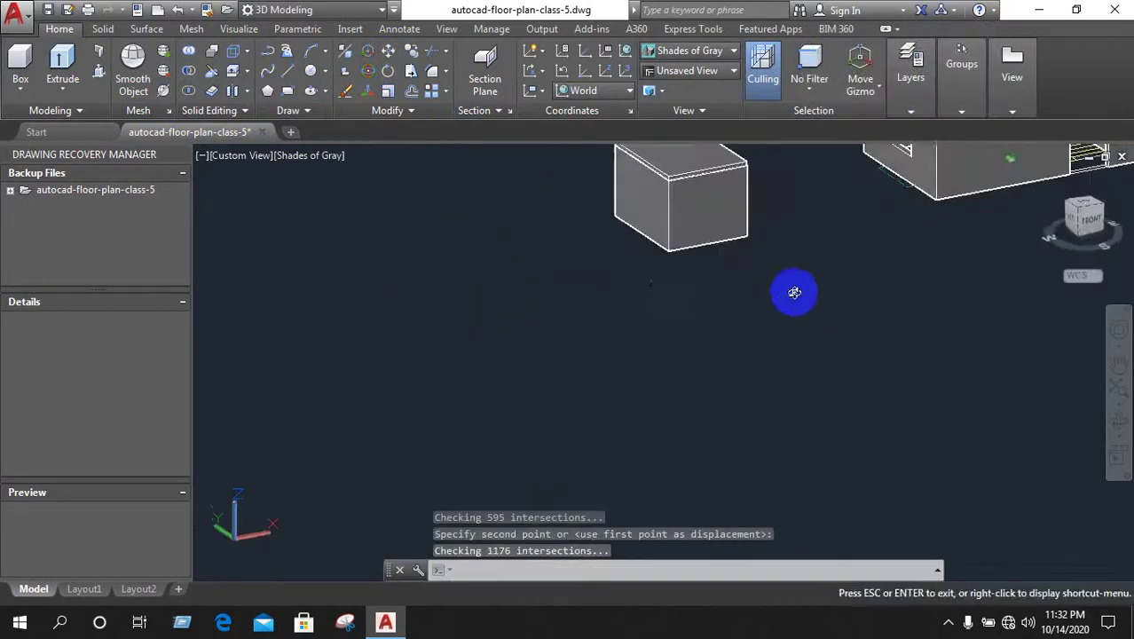
Orbit around the box and house to a near-front view, then save
shift+middle_drag(794, 302, 683, 384)
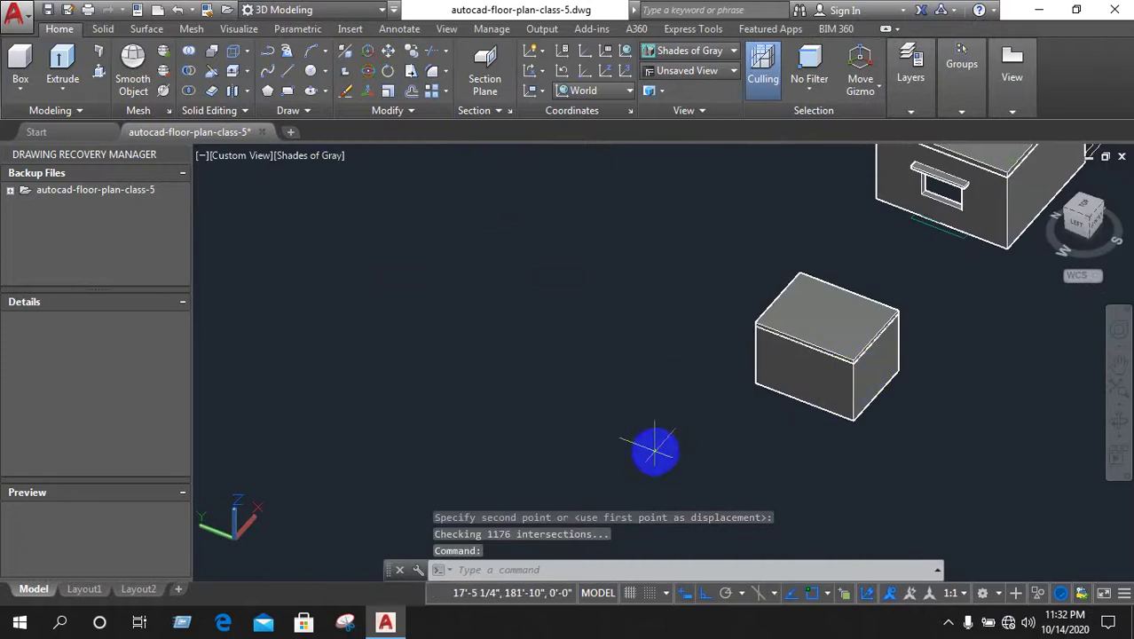
mouse_move(654, 451)
shift+middle_down()
mouse_move(663, 476)
mouse_move(658, 430)
shift+middle_up()
scroll(587, 303, up, 3)
scroll(562, 263, up, 5)
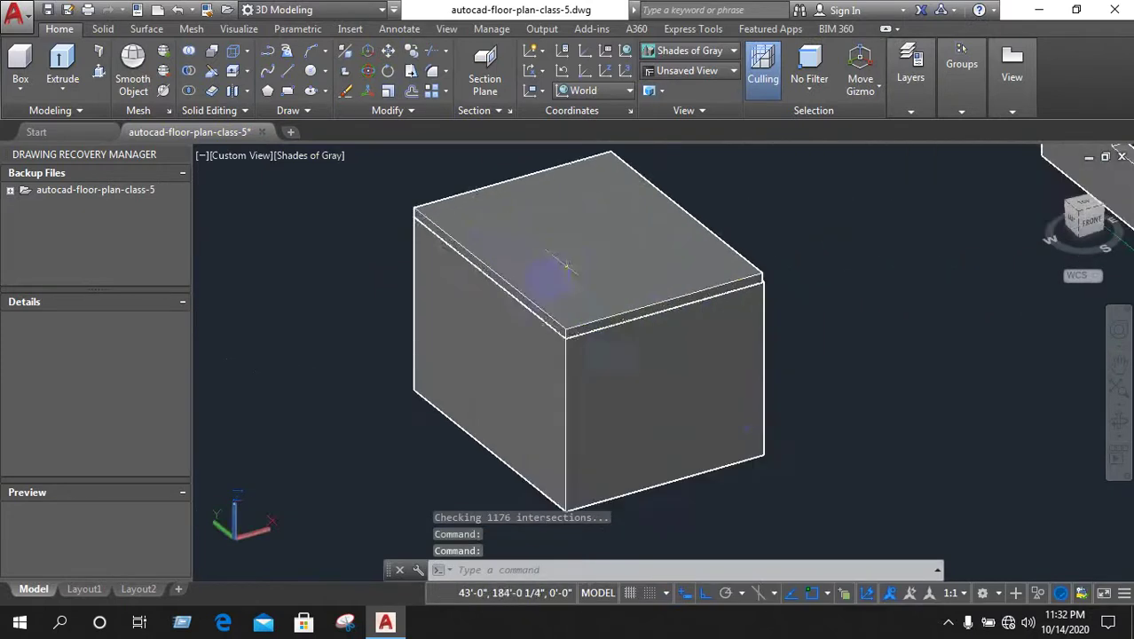
scroll(843, 346, down, 4)
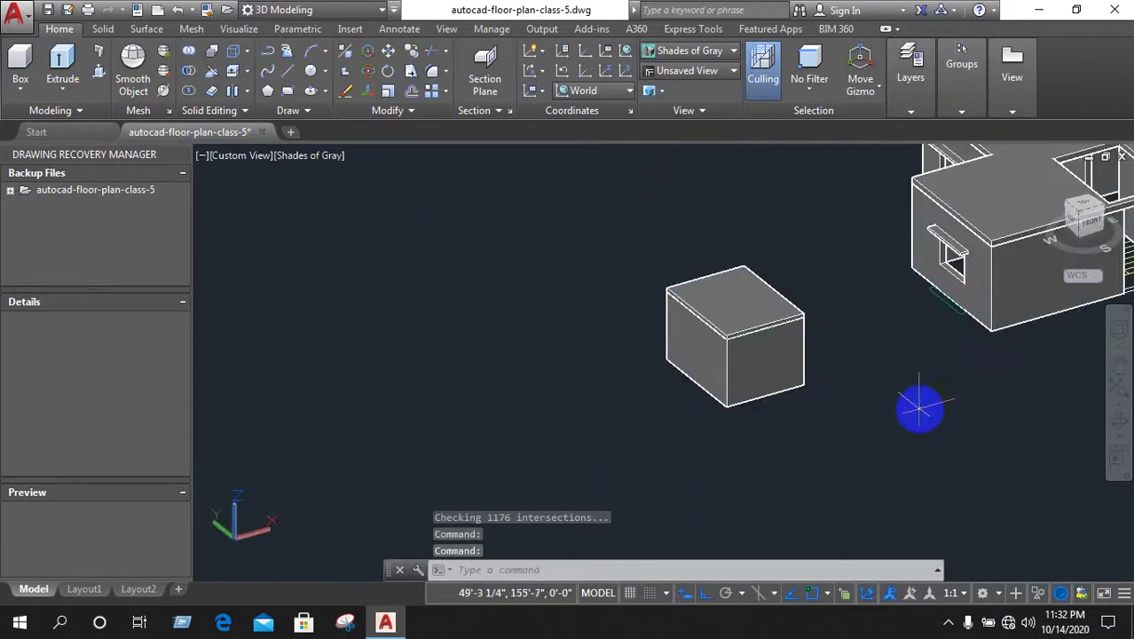
mouse_move(918, 410)
shift+middle_down()
mouse_move(802, 431)
mouse_move(815, 433)
shift+middle_up()
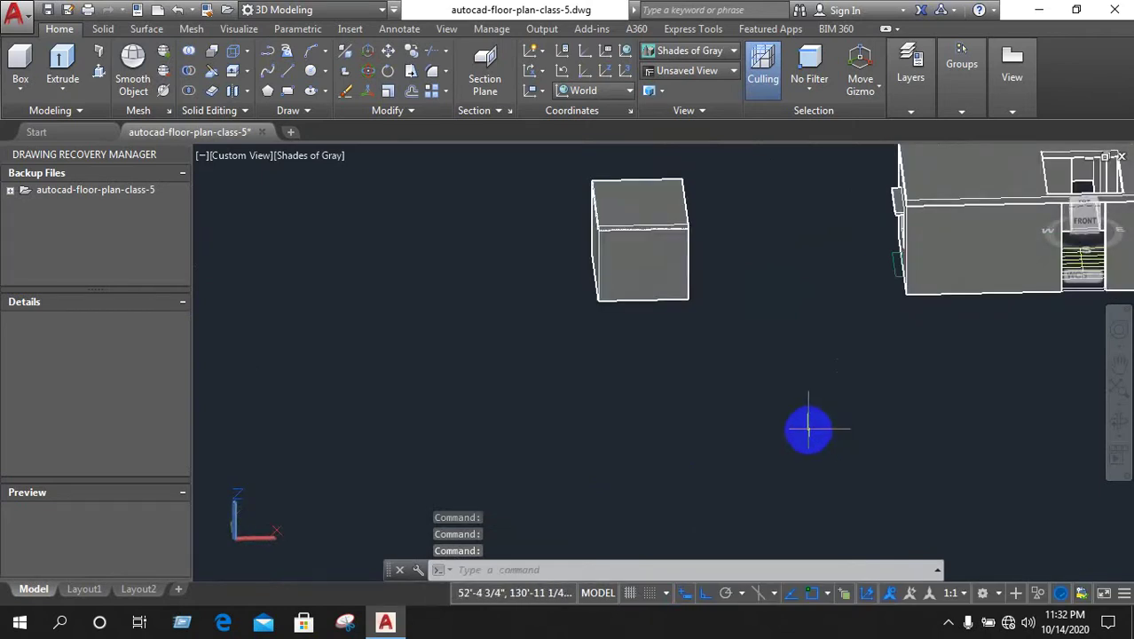
key(ctrl+s)
scroll(887, 417, down, 5)
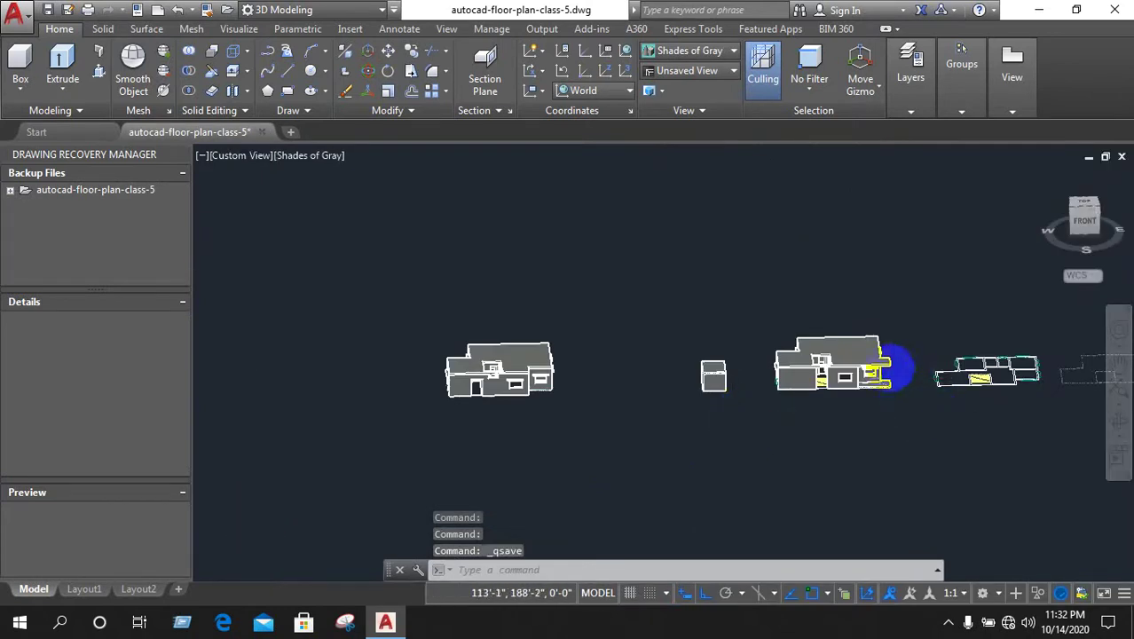
Press-pull the narrow strip along the wall top into a flat solid cap
scroll(799, 355, up, 1)
scroll(718, 346, up, 1)
scroll(772, 346, down, 2)
scroll(781, 355, up, 4)
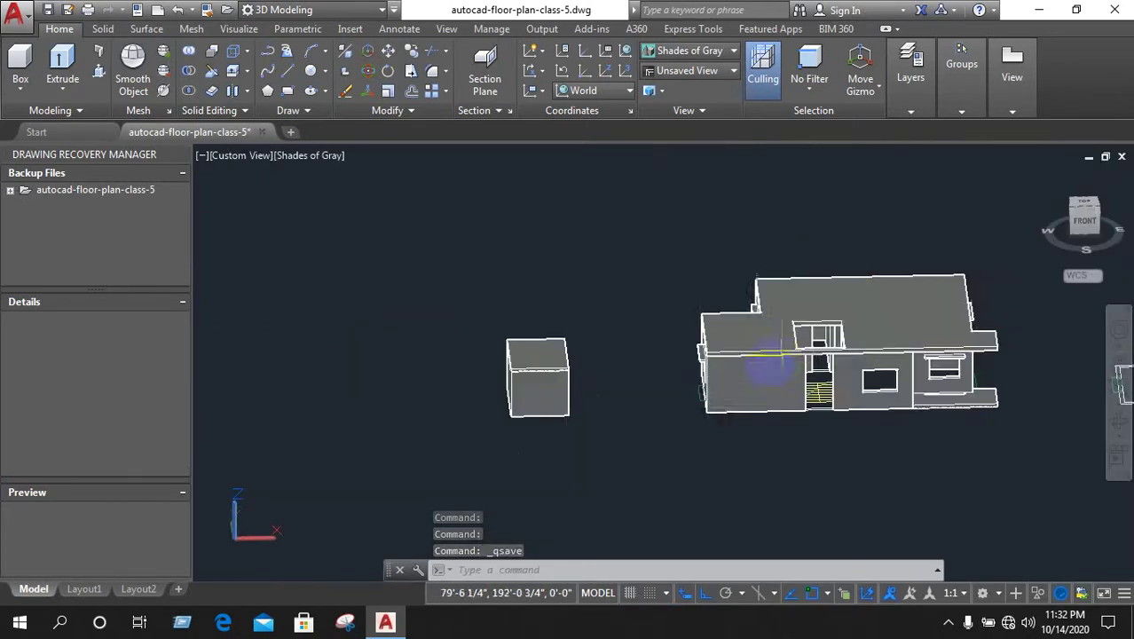
scroll(843, 348, up, 1)
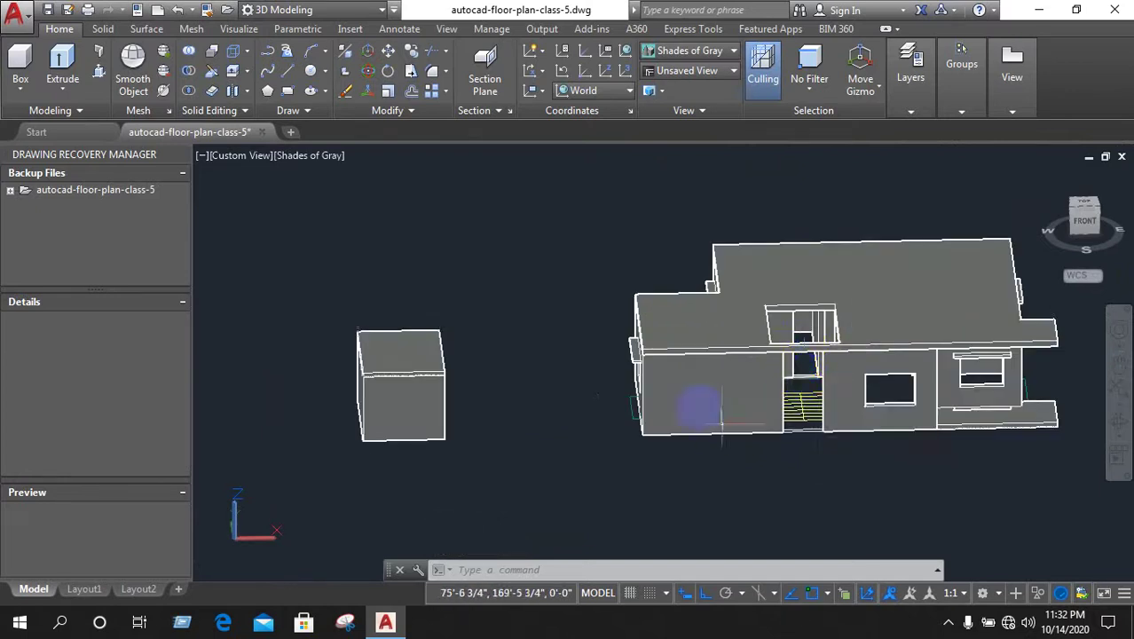
scroll(797, 396, down, 2)
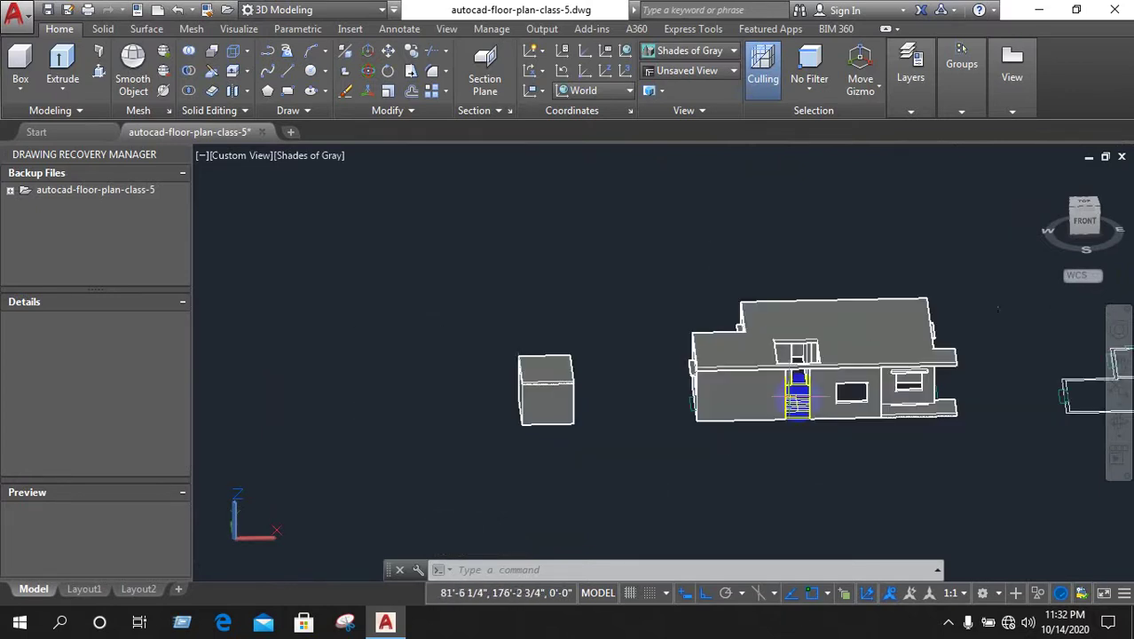
shift+middle_drag(755, 481, 830, 281)
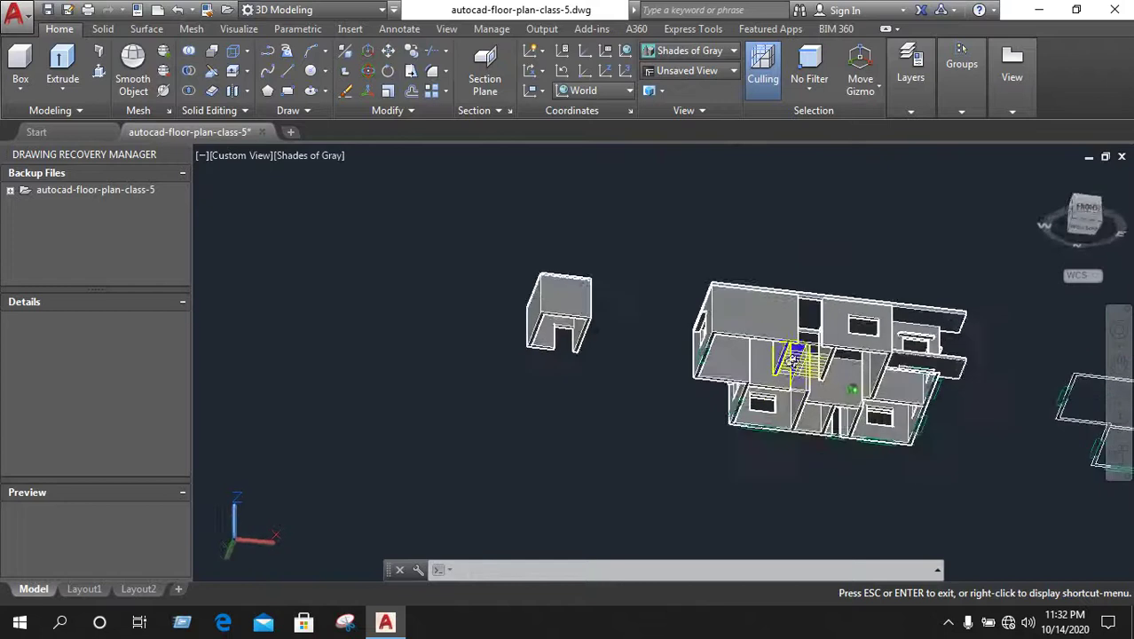
scroll(830, 280, up, 2)
scroll(799, 321, up, 1)
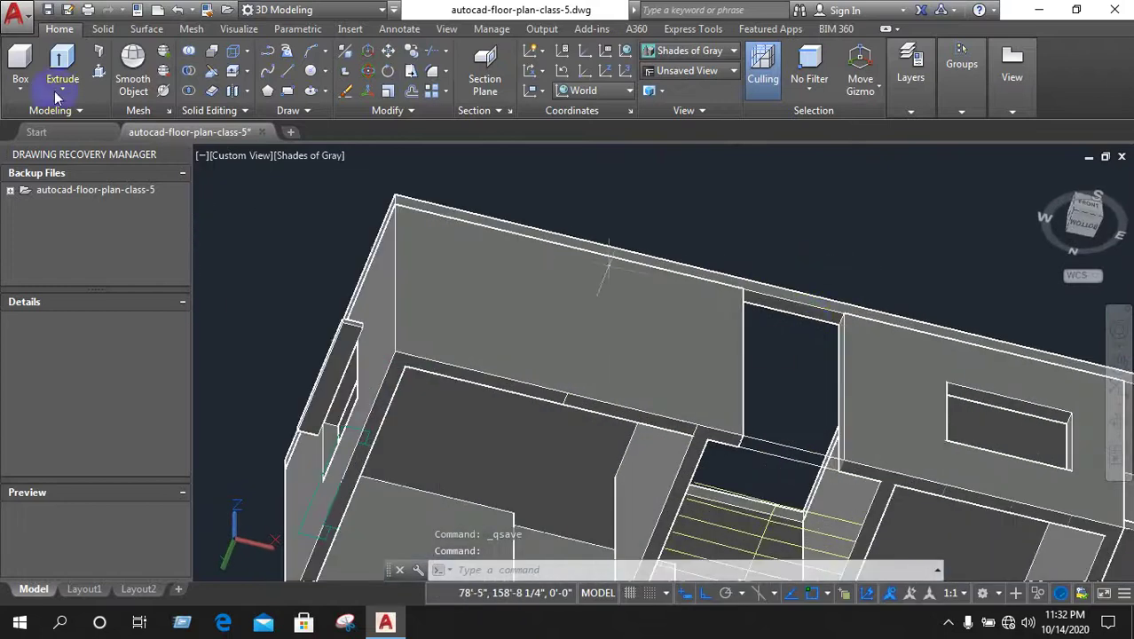
click(101, 73)
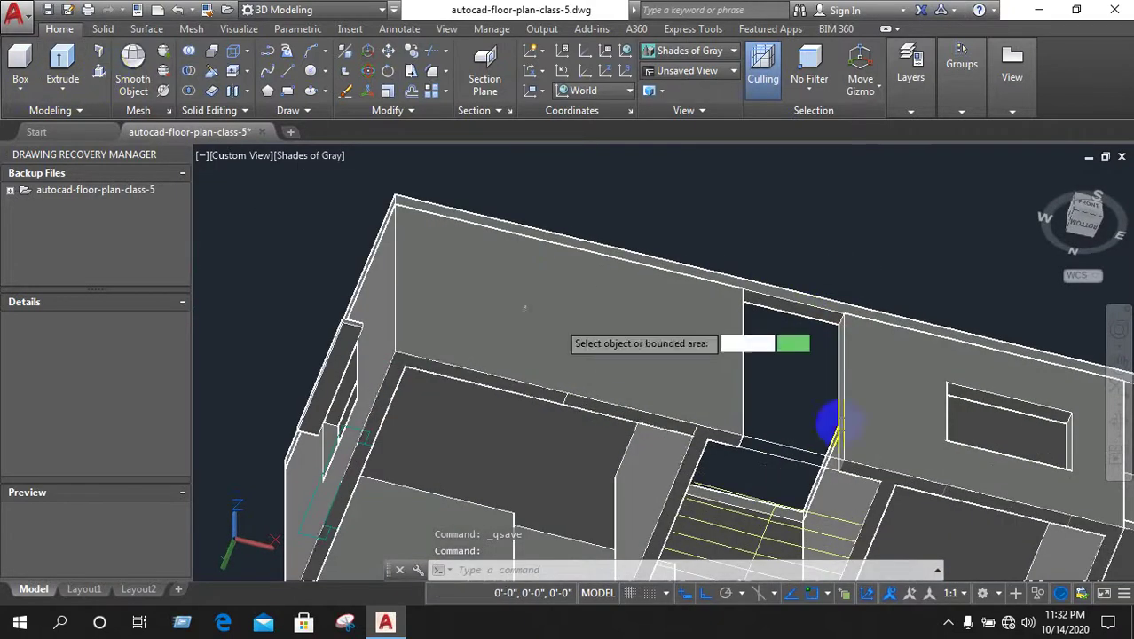
scroll(823, 417, up, 2)
scroll(784, 309, up, 1)
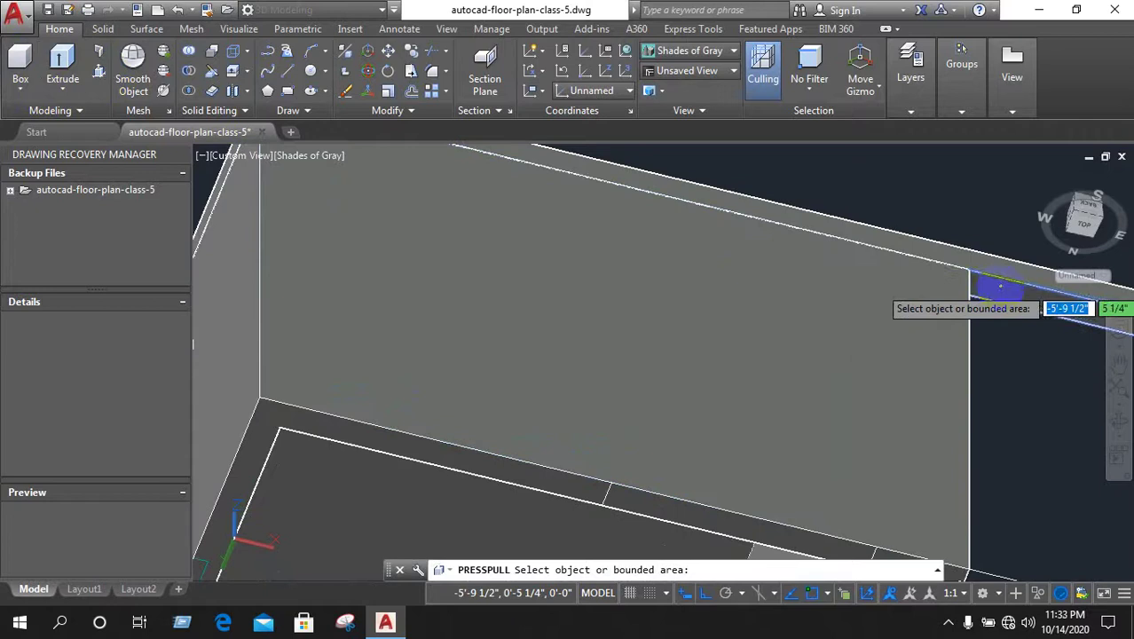
click(994, 307)
click(992, 327)
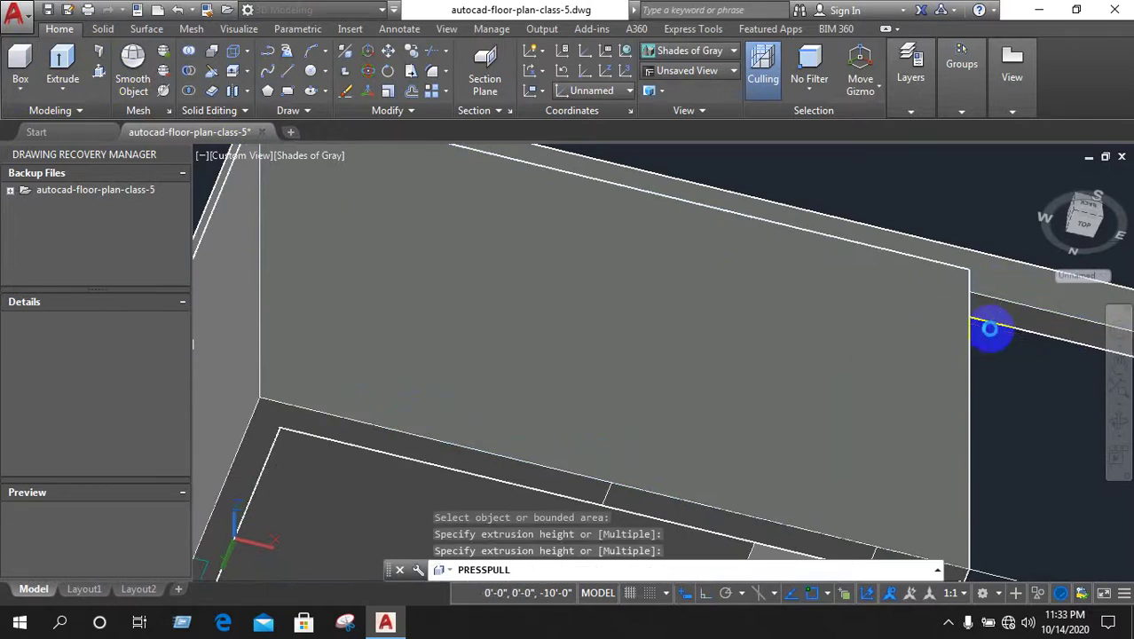
Orbit and zoom to extents to review the capped house from several angles
scroll(759, 274, down, 3)
shift+middle_drag(929, 236, 646, 386)
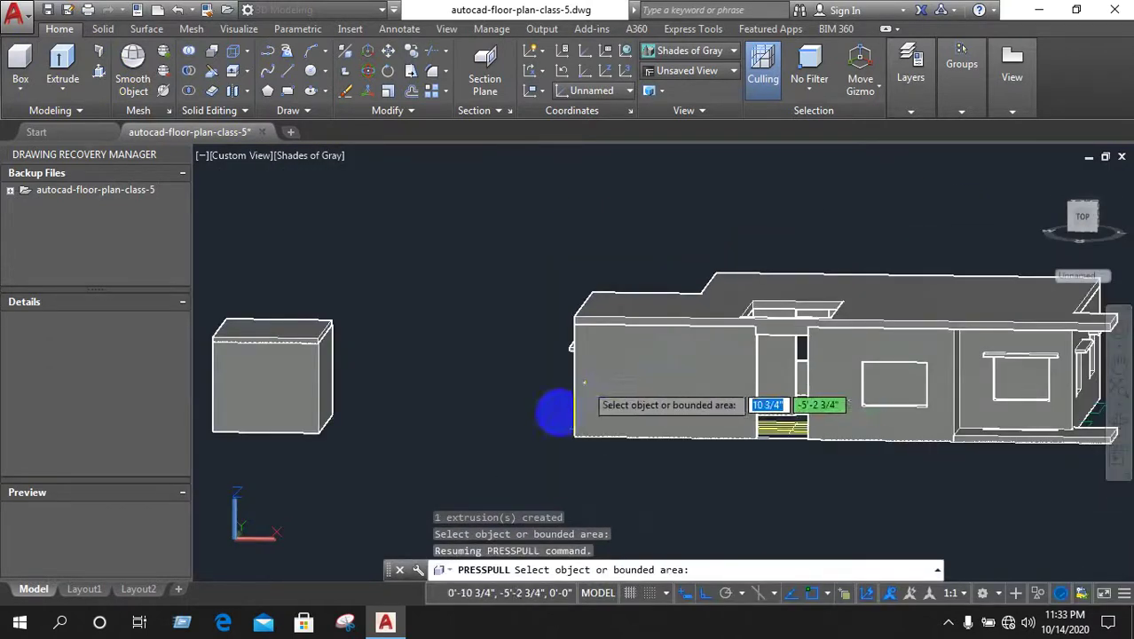
shift+middle_drag(549, 406, 608, 408)
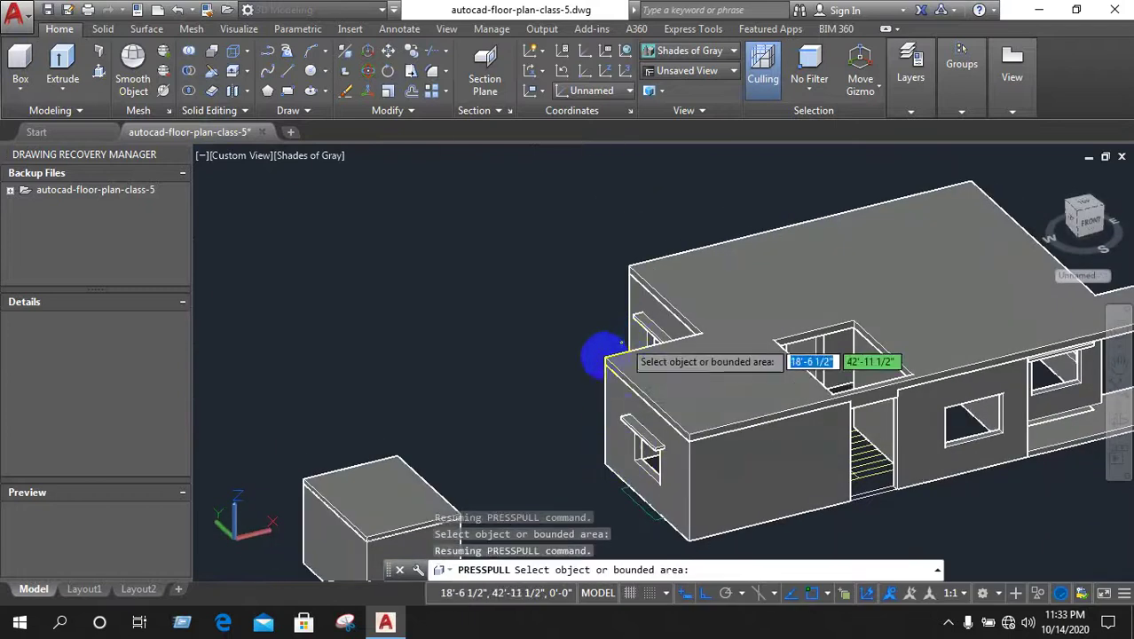
middle_click(582, 404)
mouse_move(607, 315)
shift+middle_down()
mouse_move(722, 400)
mouse_move(638, 414)
shift+middle_up()
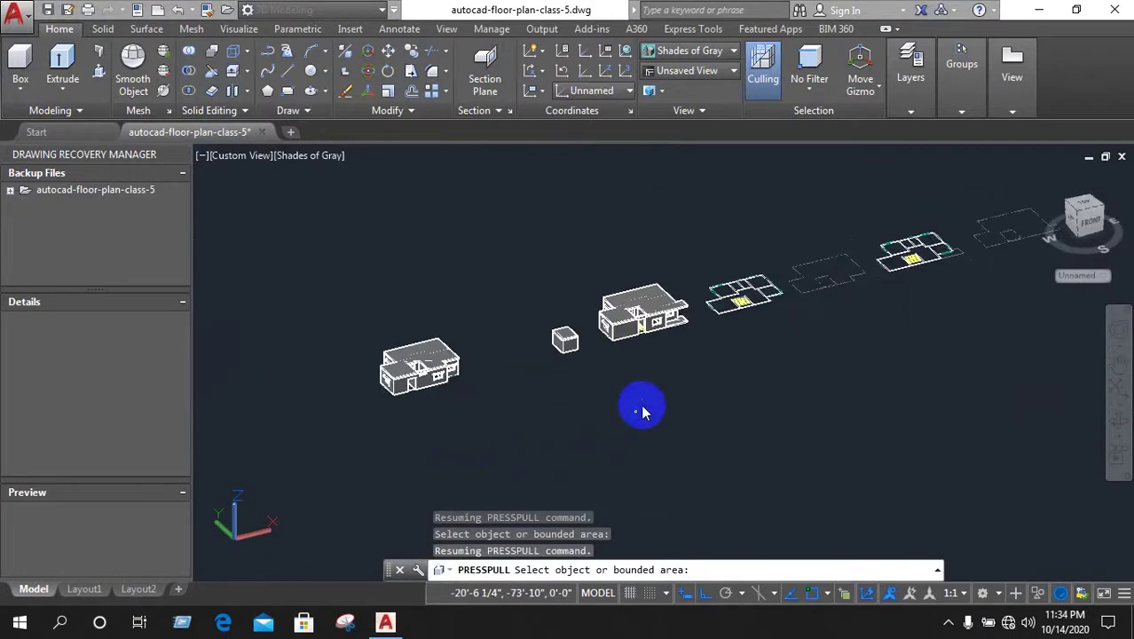
shift+middle_drag(578, 367, 639, 373)
scroll(639, 372, up, 2)
scroll(683, 382, up, 3)
scroll(710, 408, up, 1)
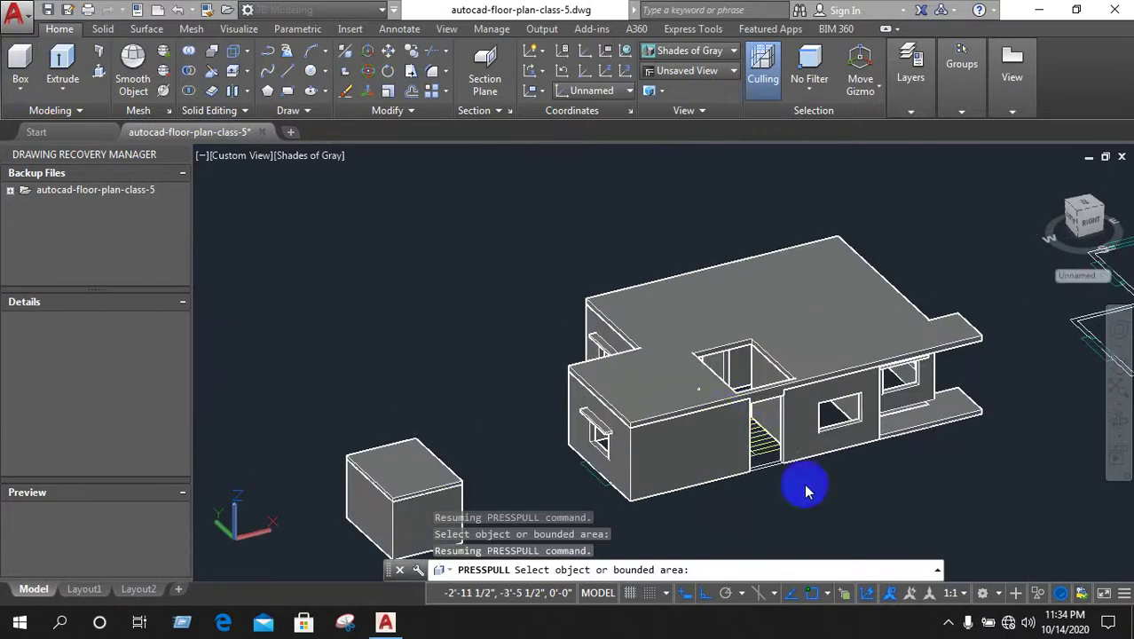
scroll(695, 482, down, 2)
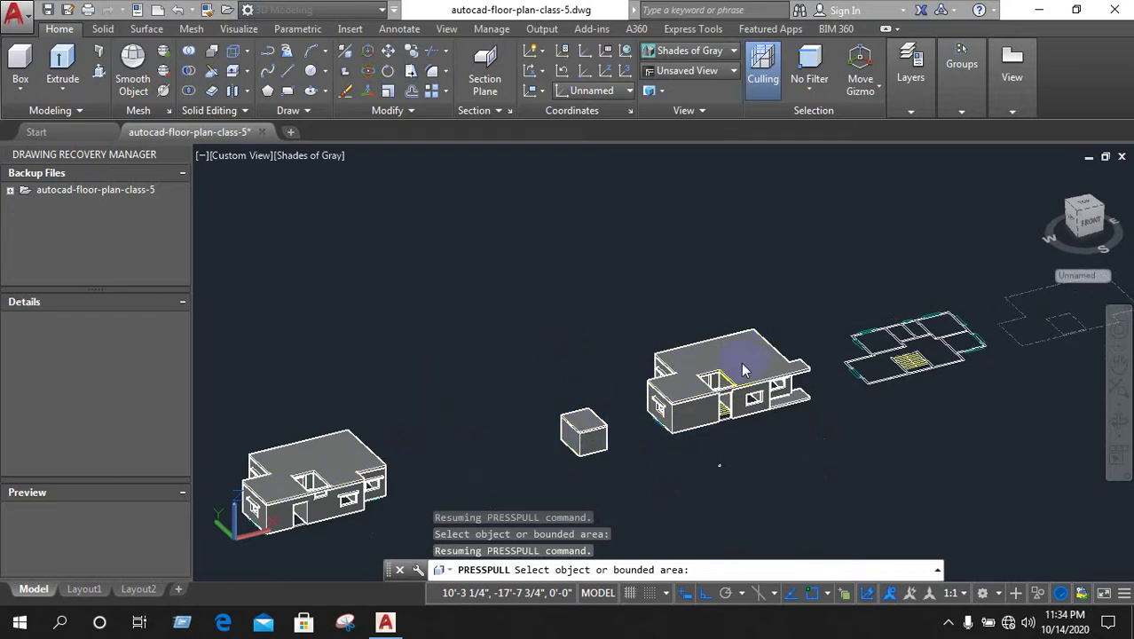
scroll(798, 340, up, 2)
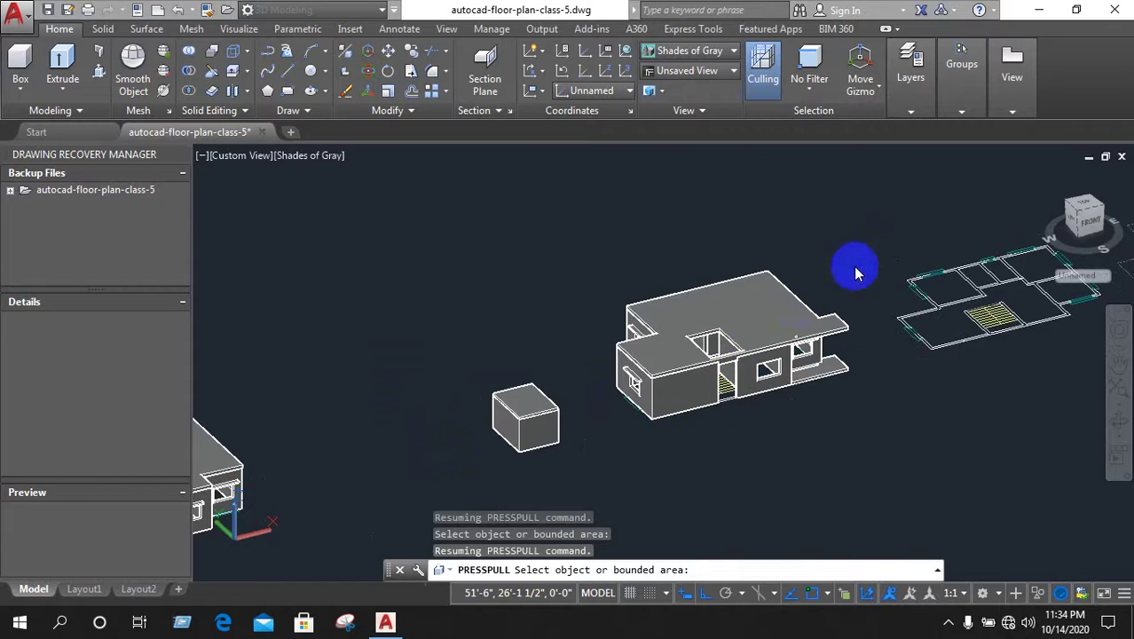
scroll(855, 273, up, 1)
scroll(785, 253, down, 2)
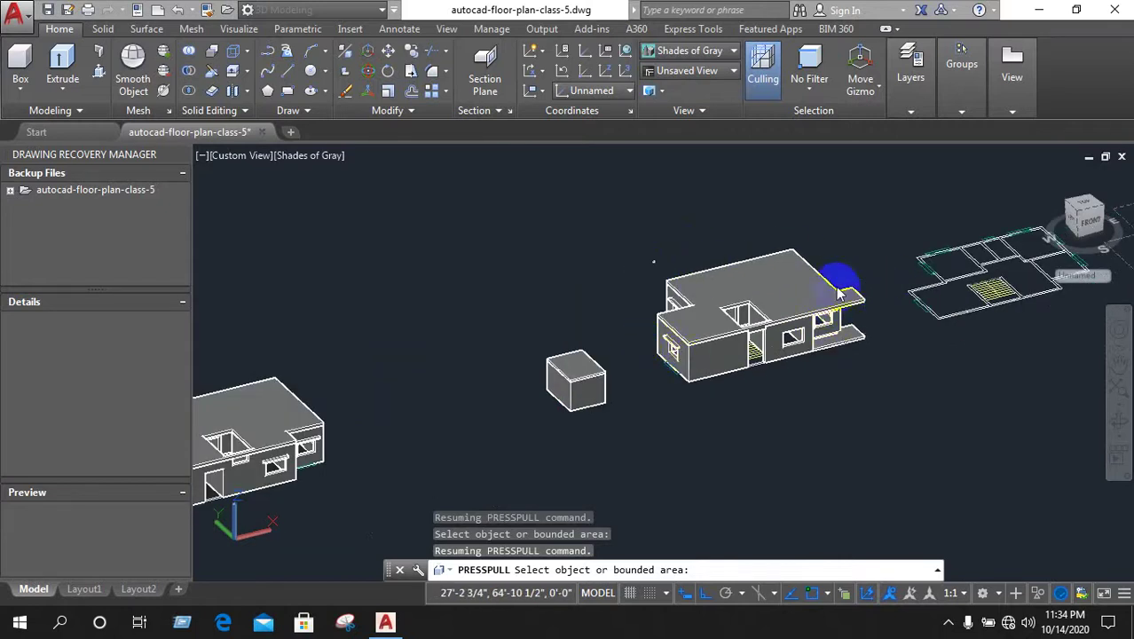
scroll(835, 295, up, 2)
scroll(790, 300, up, 1)
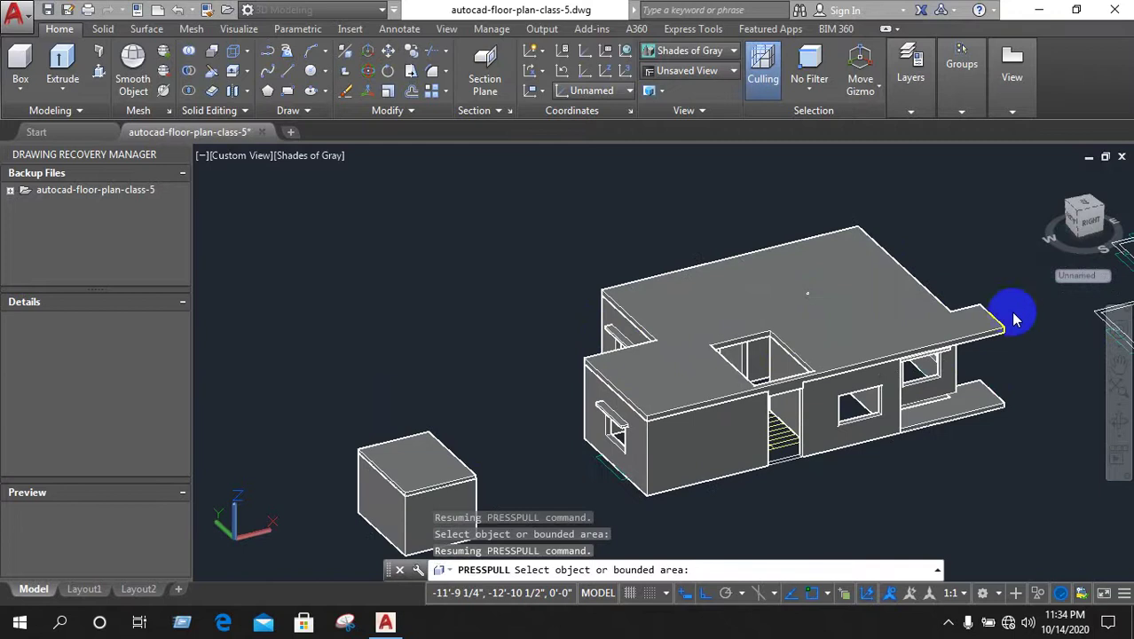
scroll(846, 325, up, 2)
scroll(568, 325, down, 2)
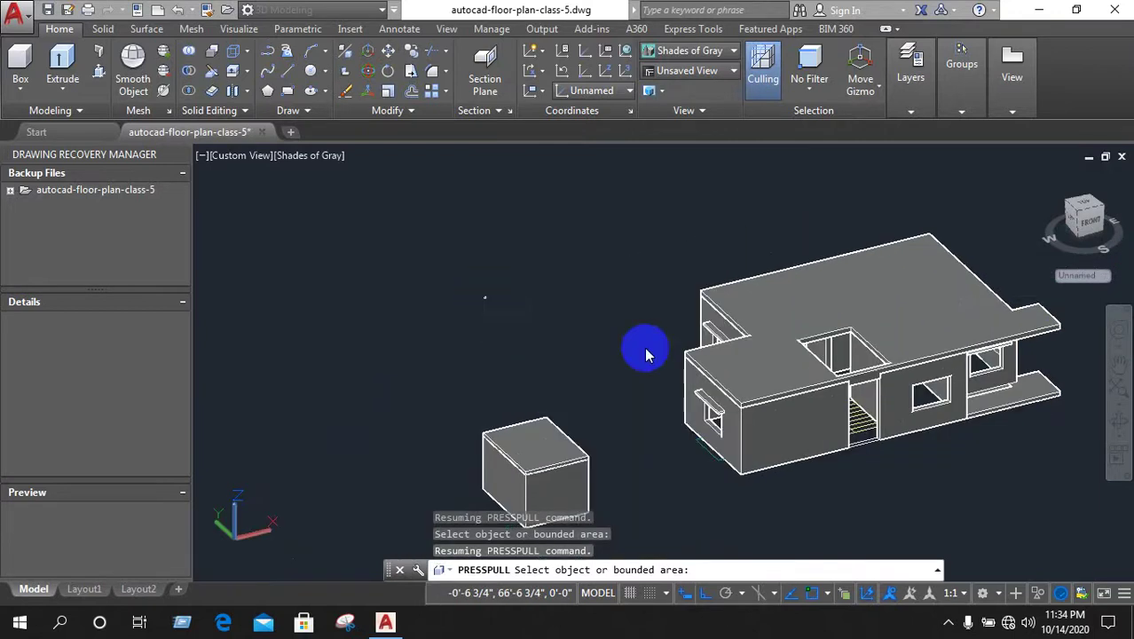
scroll(1078, 313, up, 2)
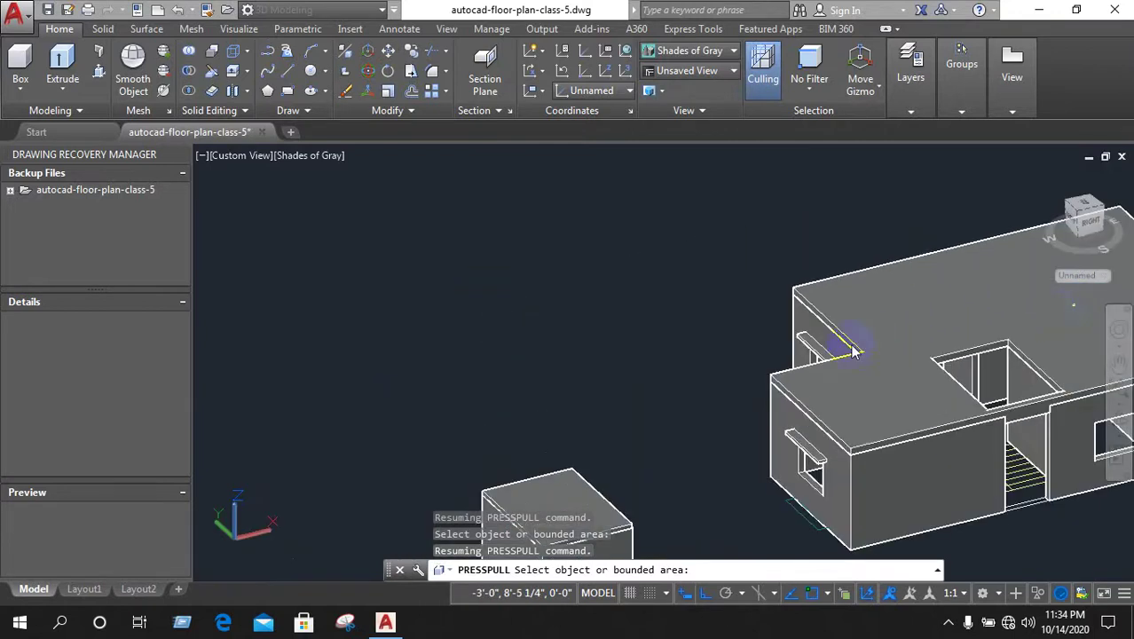
scroll(853, 351, down, 3)
scroll(847, 345, down, 2)
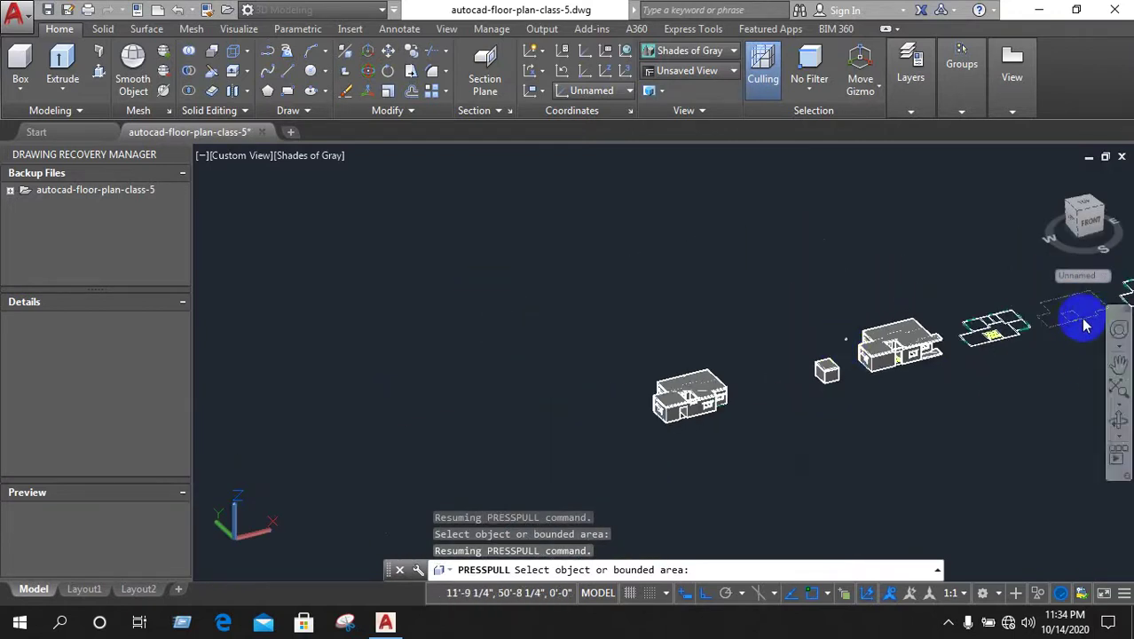
scroll(756, 436, down, 2)
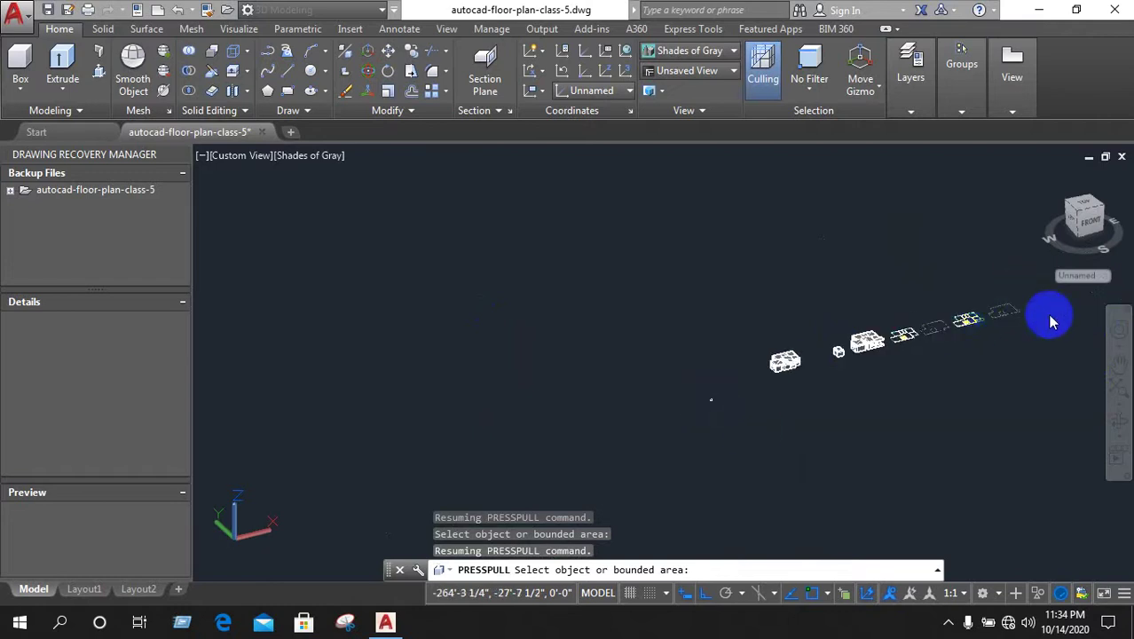
scroll(1060, 310, up, 1)
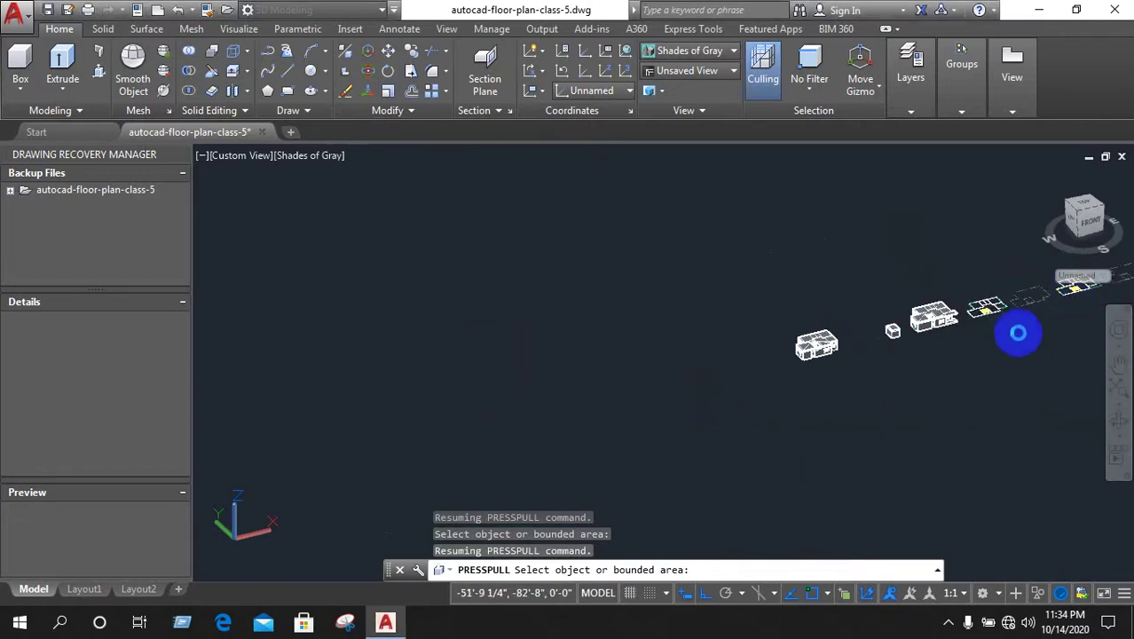
scroll(1065, 342, down, 1)
middle_drag(1076, 340, 463, 377)
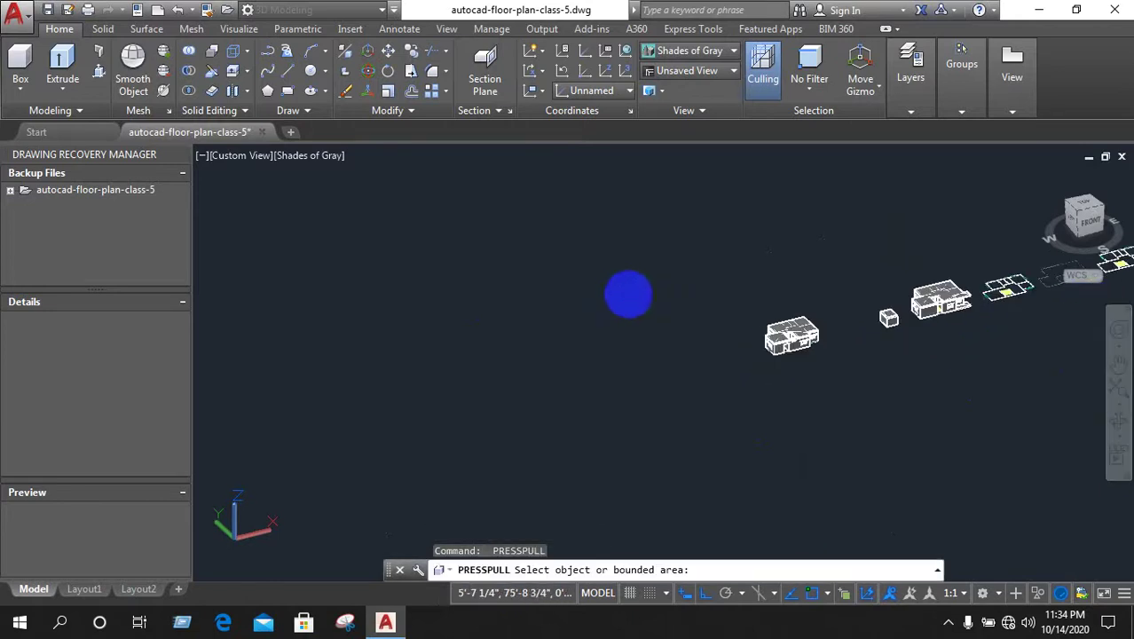
scroll(802, 352, down, 1)
Delete the small square outline inside the roof outline
scroll(755, 306, up, 1)
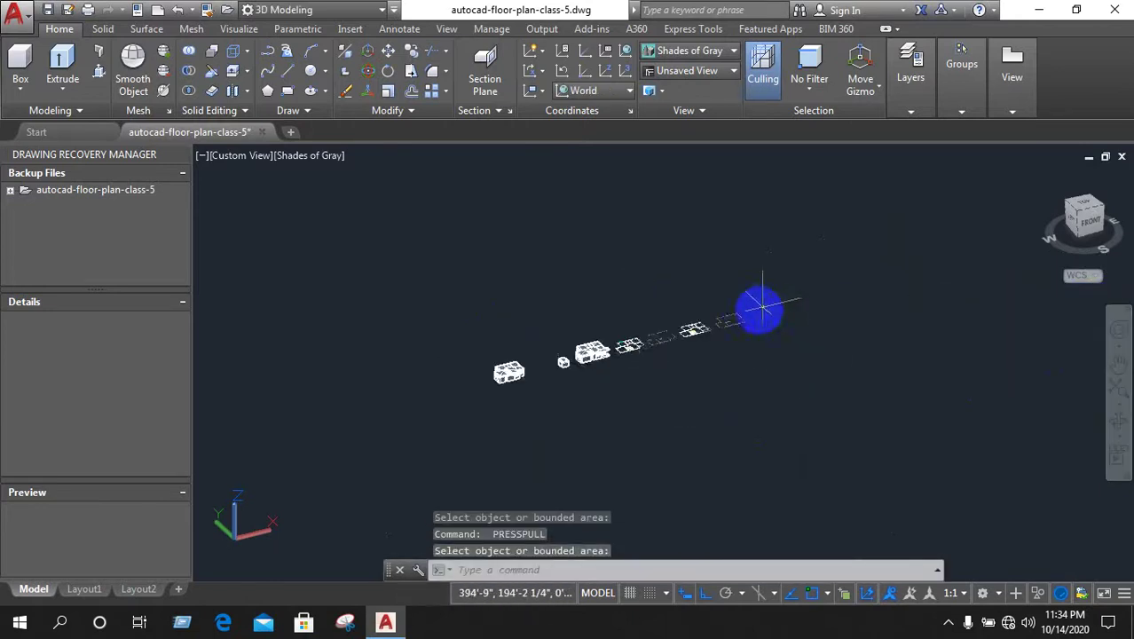
scroll(814, 316, up, 2)
scroll(814, 316, up, 4)
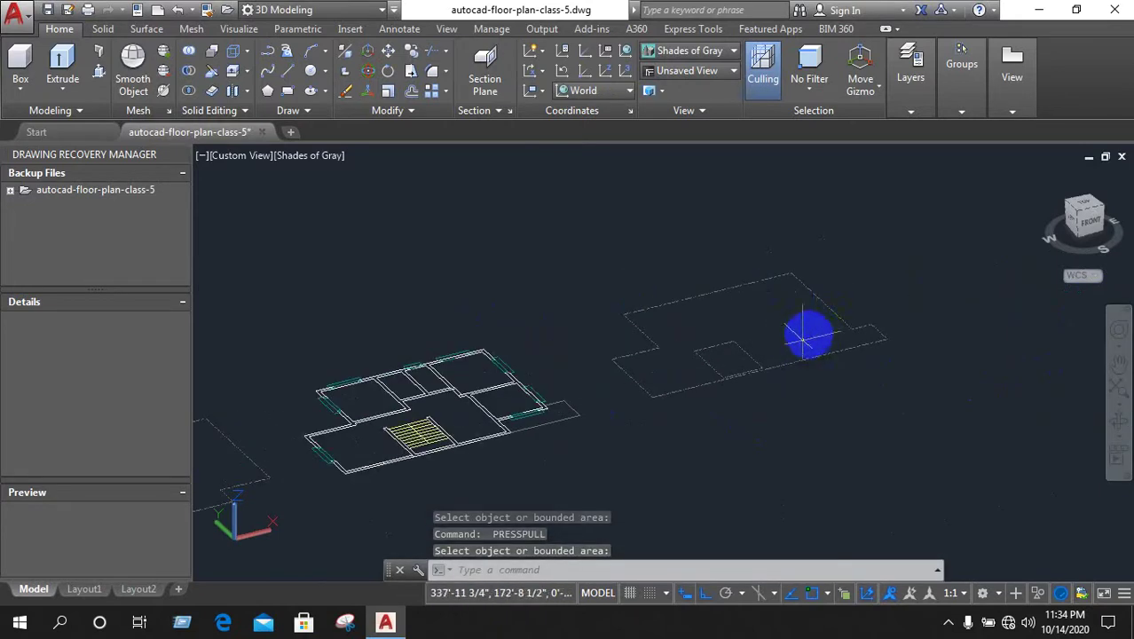
scroll(812, 269, up, 2)
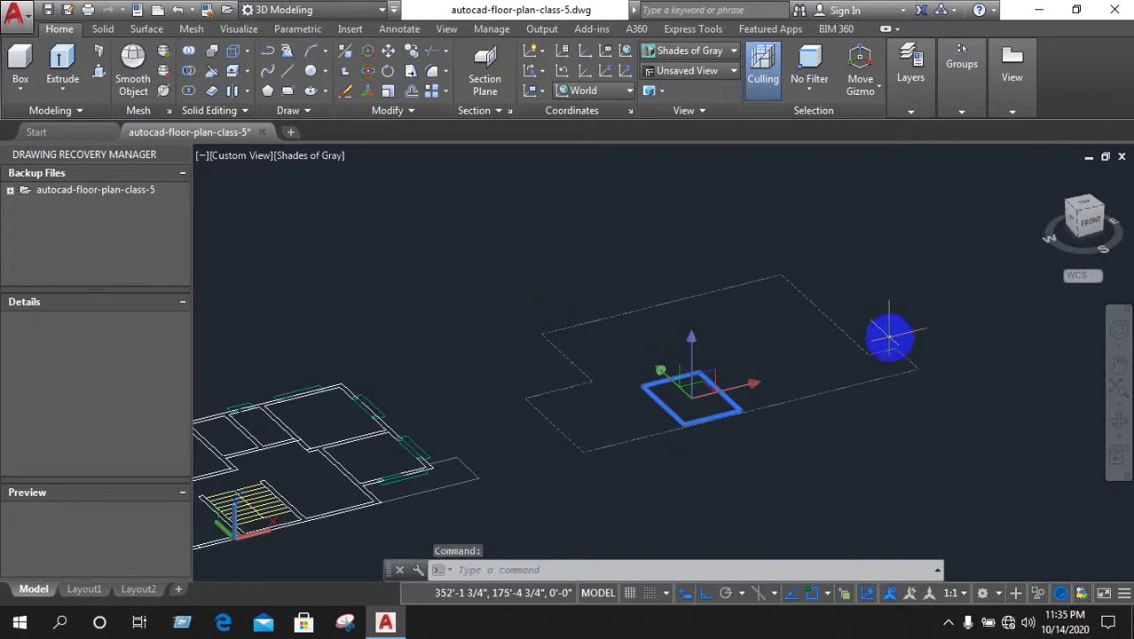
key(Delete)
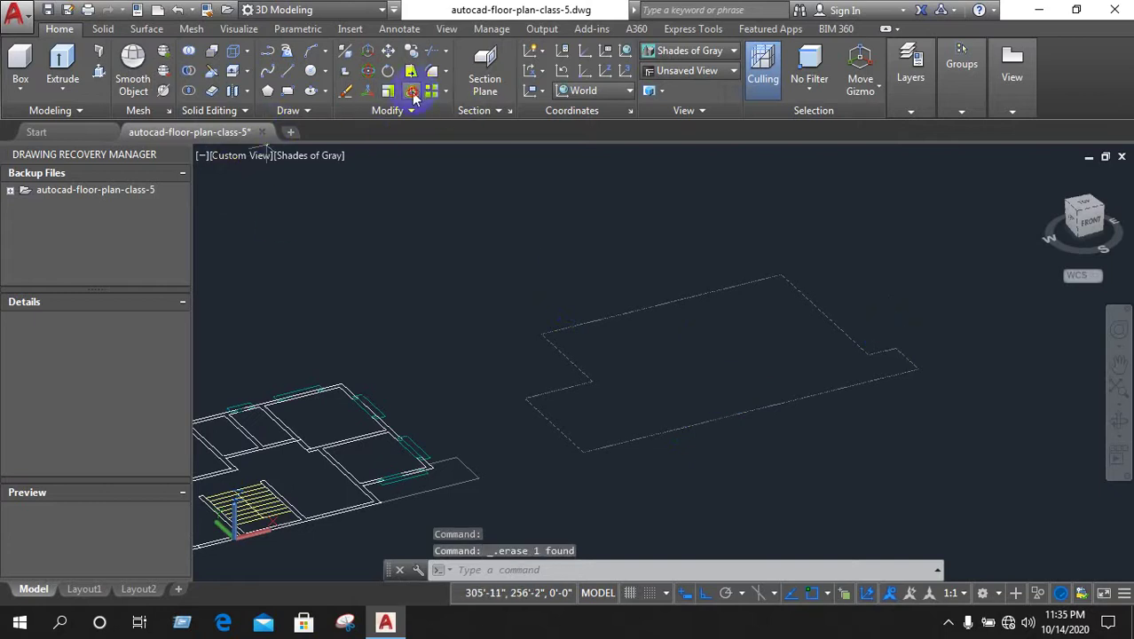
Start OFFSET with a 3-inch distance, then cancel after failed outline picks
click(414, 92)
click(633, 315)
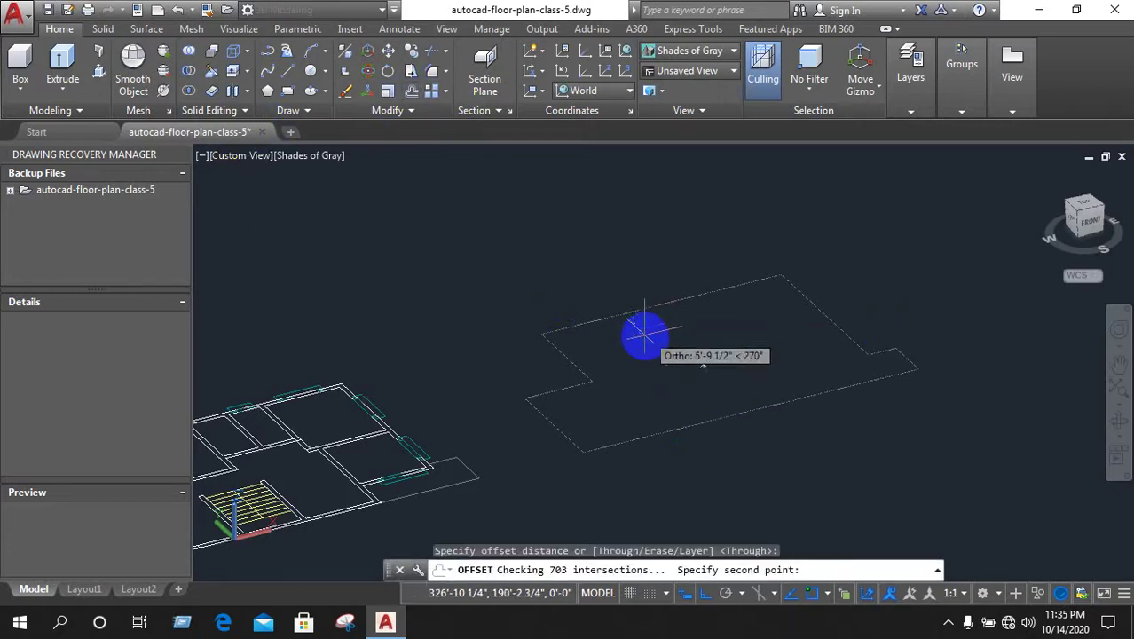
click(646, 277)
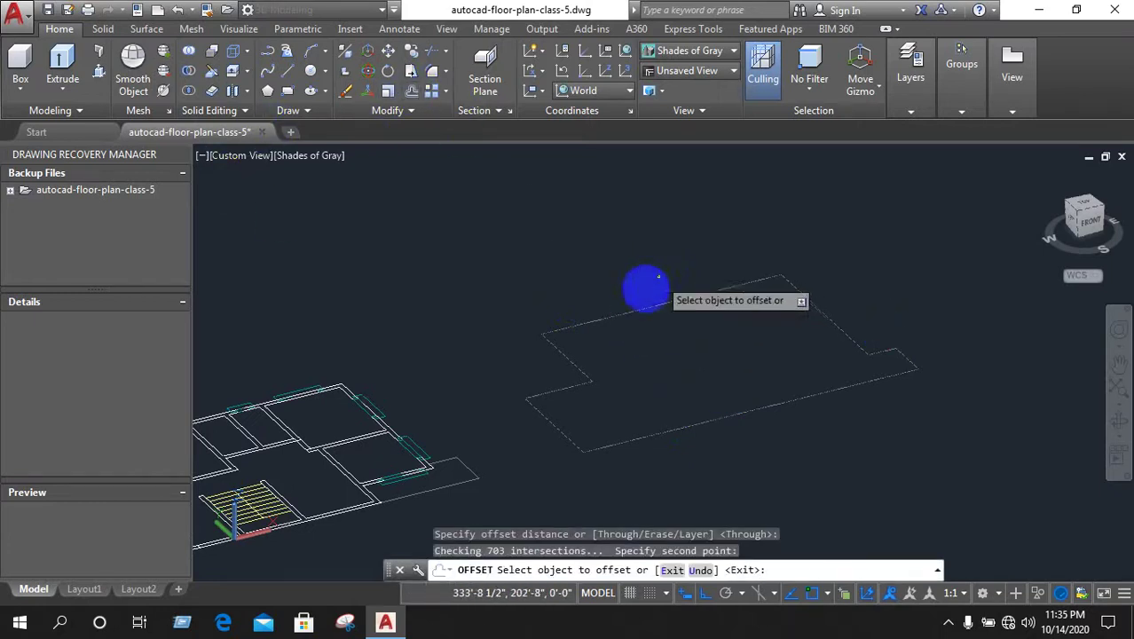
click(414, 92)
text(3")
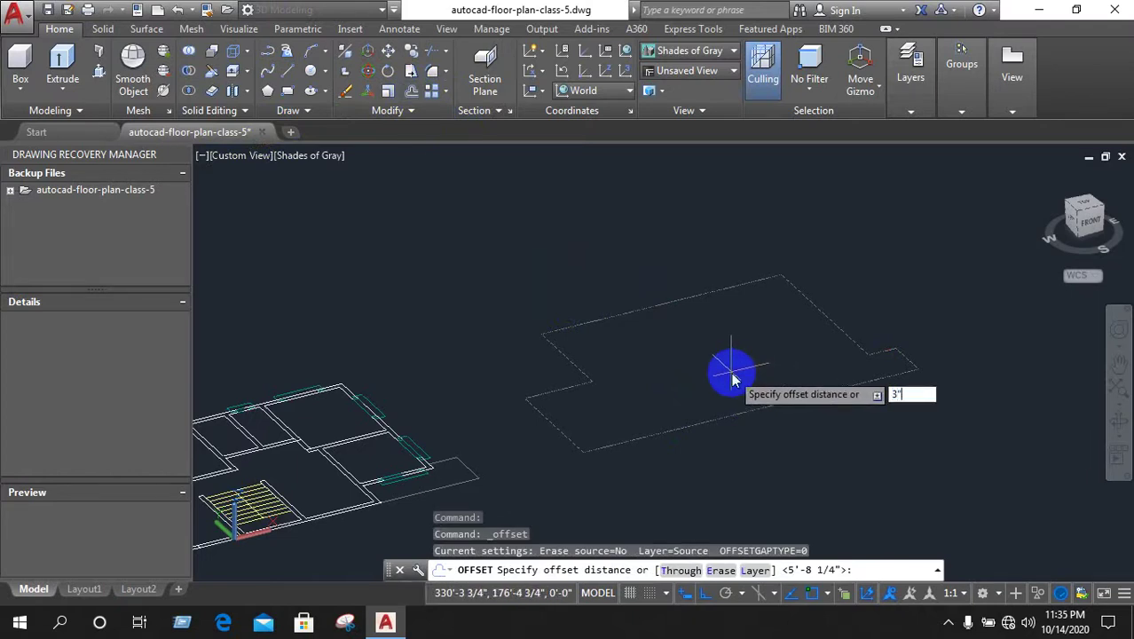
key(Return)
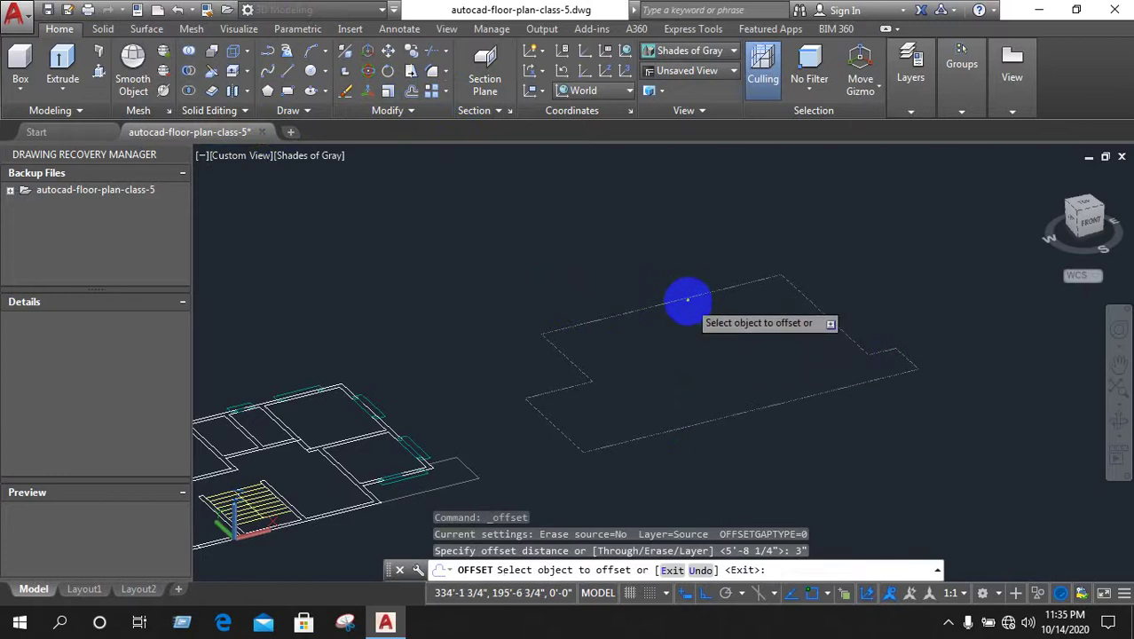
click(683, 299)
click(672, 295)
click(673, 294)
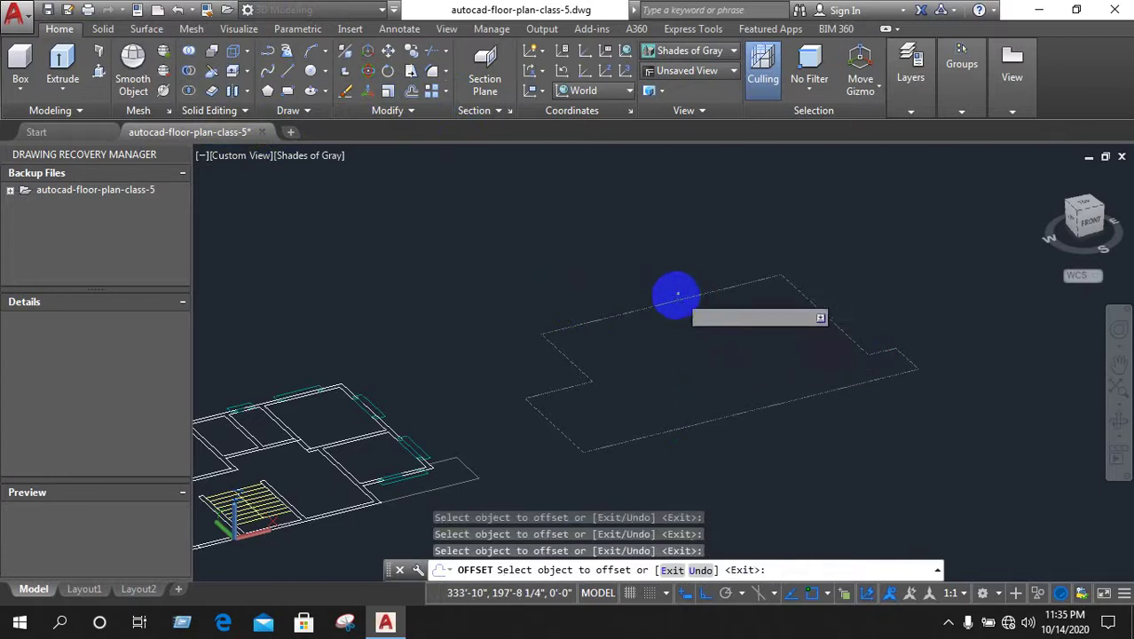
right_click(622, 261)
click(653, 288)
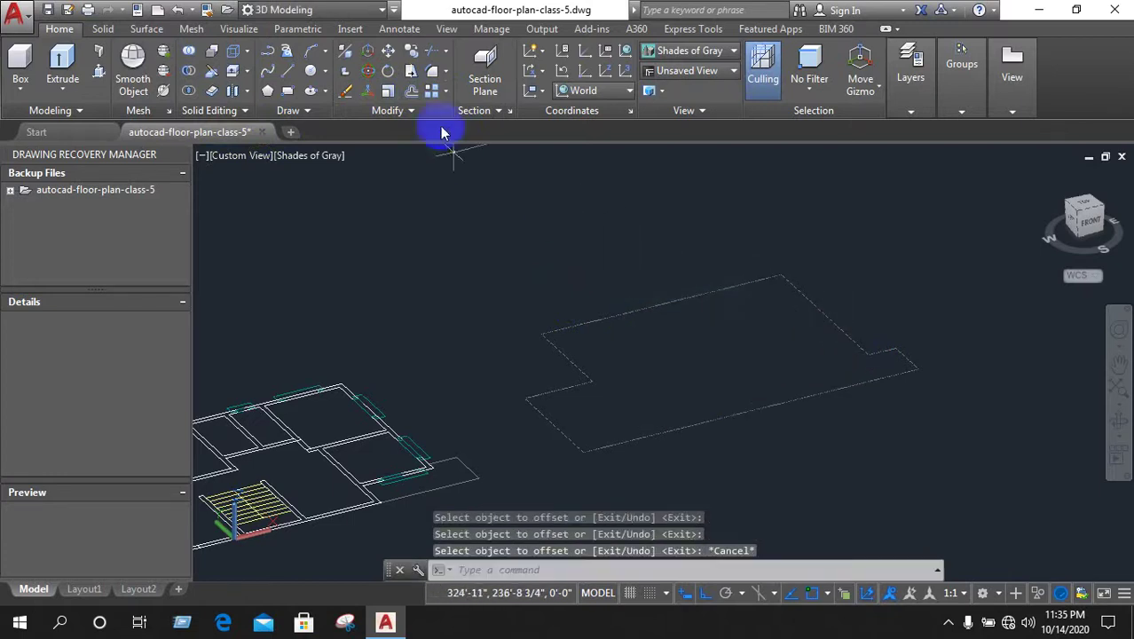
Retry the 3-inch offset on the house outline and cancel again
click(412, 92)
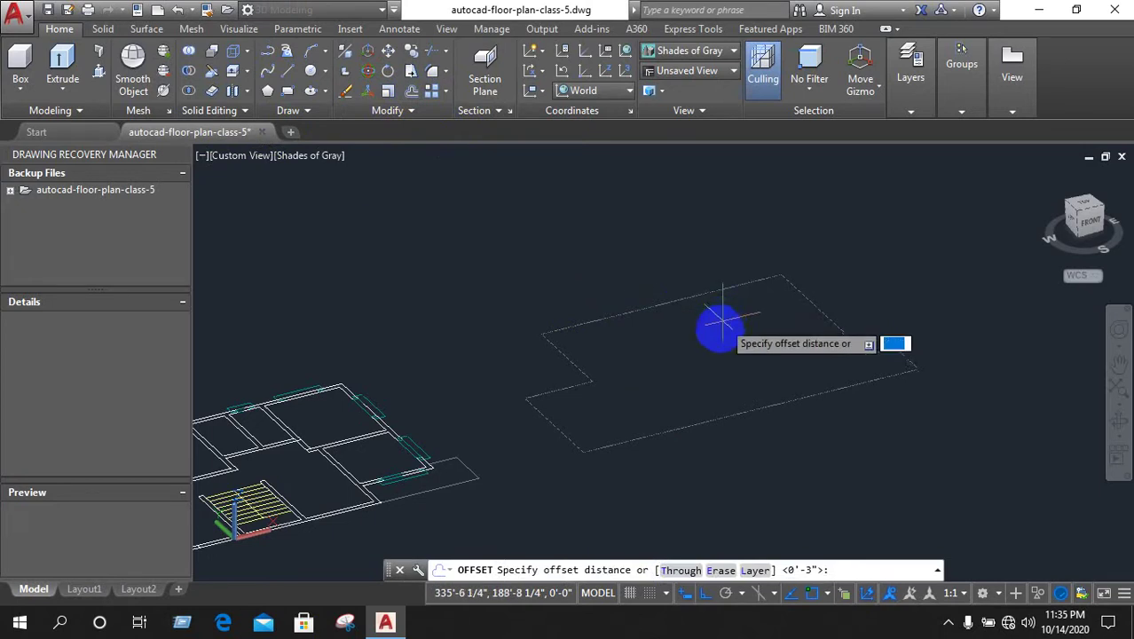
key(Return)
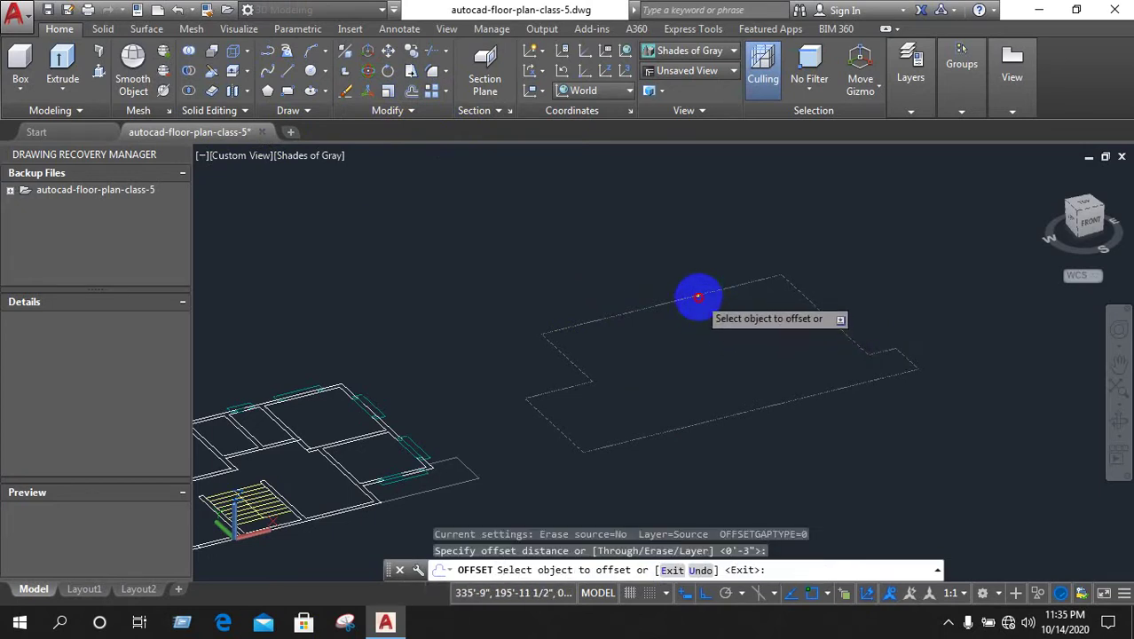
click(699, 297)
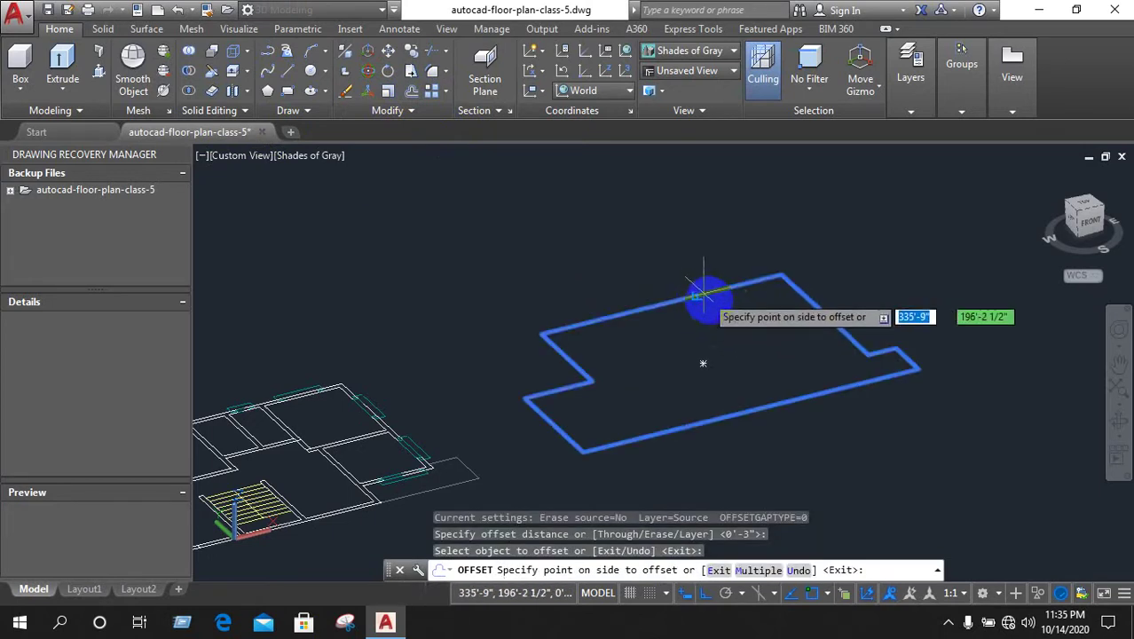
scroll(577, 377, up, 5)
right_click(601, 375)
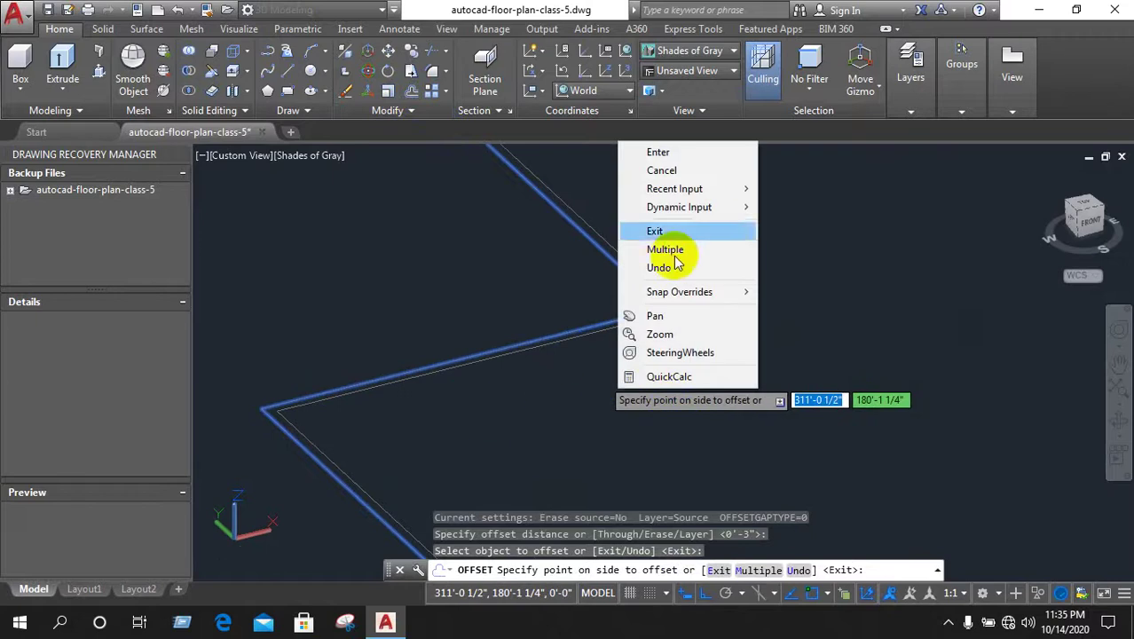
click(648, 169)
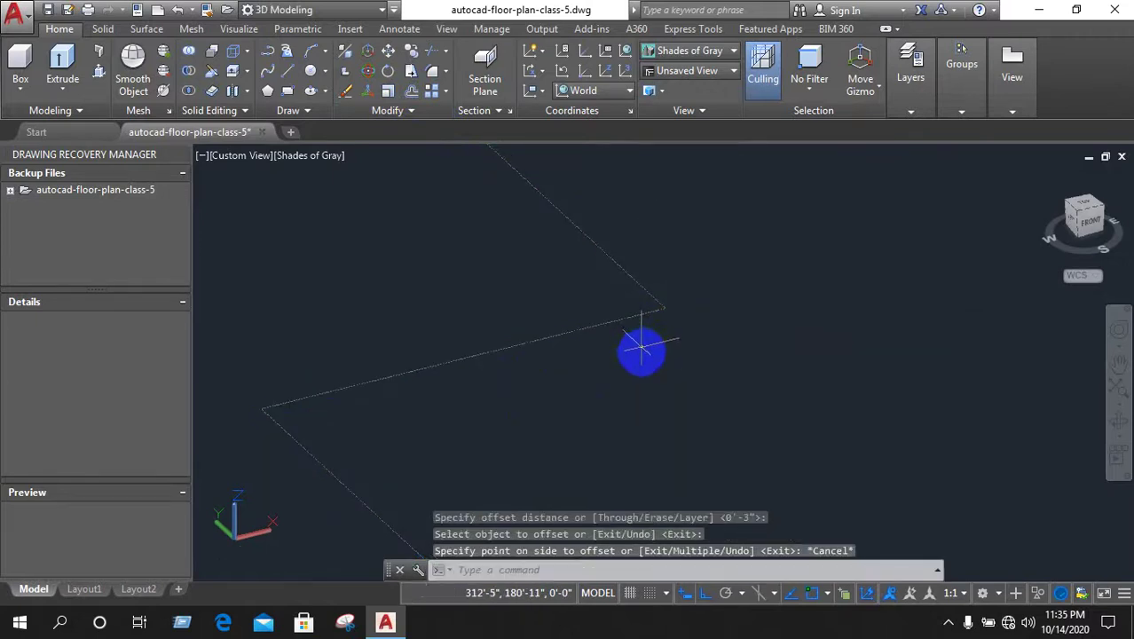
Offset the house outline 3 inches to the chosen side, doubling its boundary
shift+middle_drag(640, 356, 638, 367)
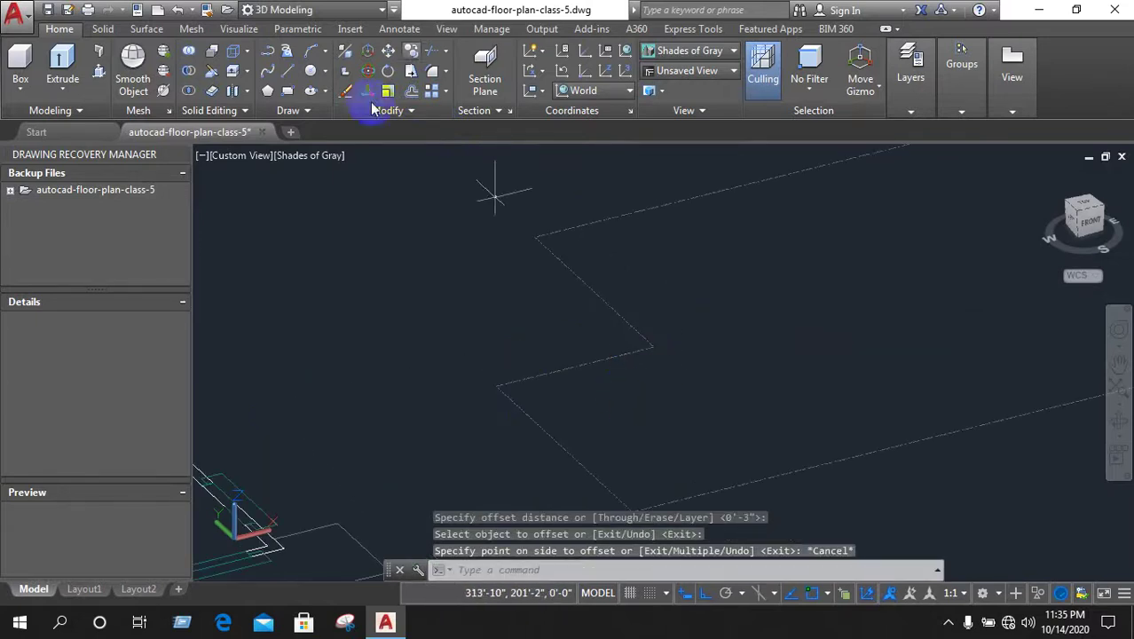
click(413, 92)
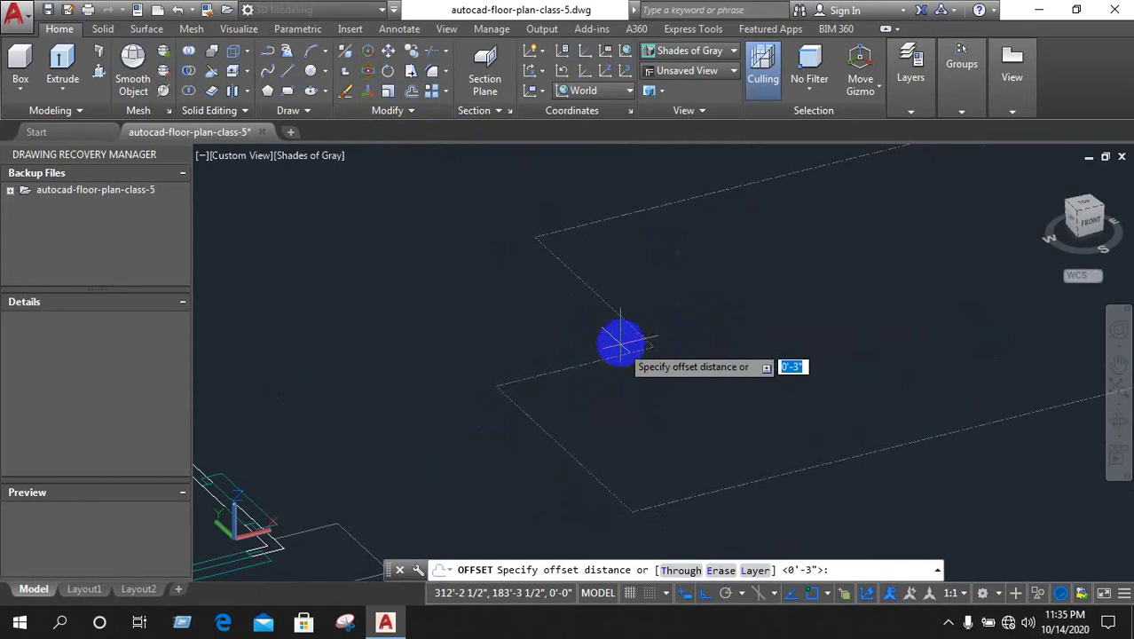
key(Return)
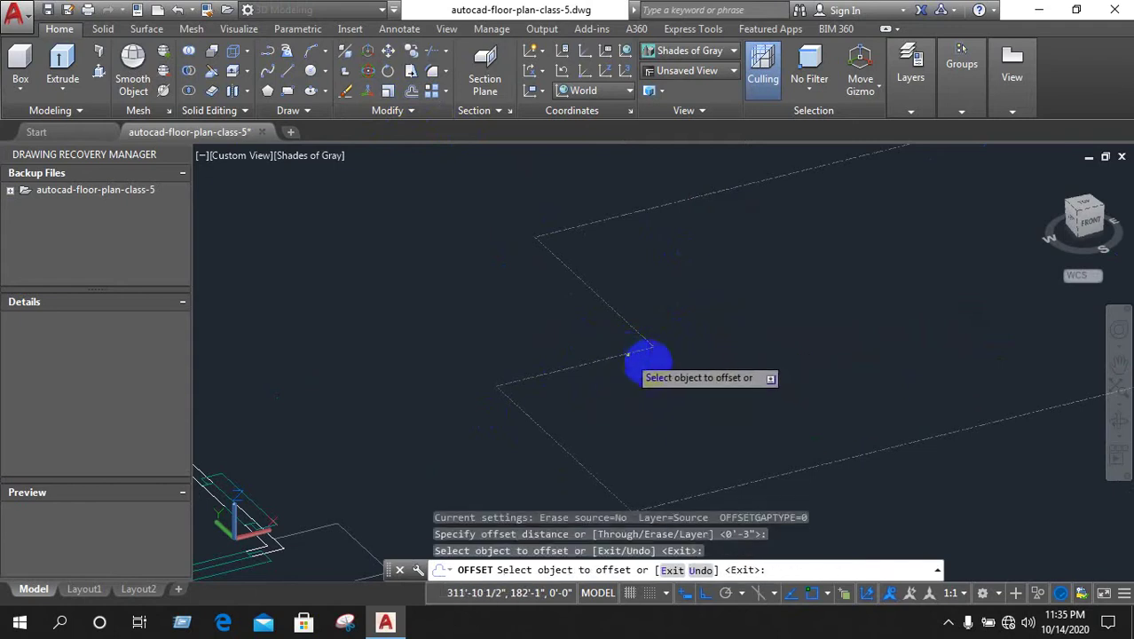
click(649, 349)
click(648, 349)
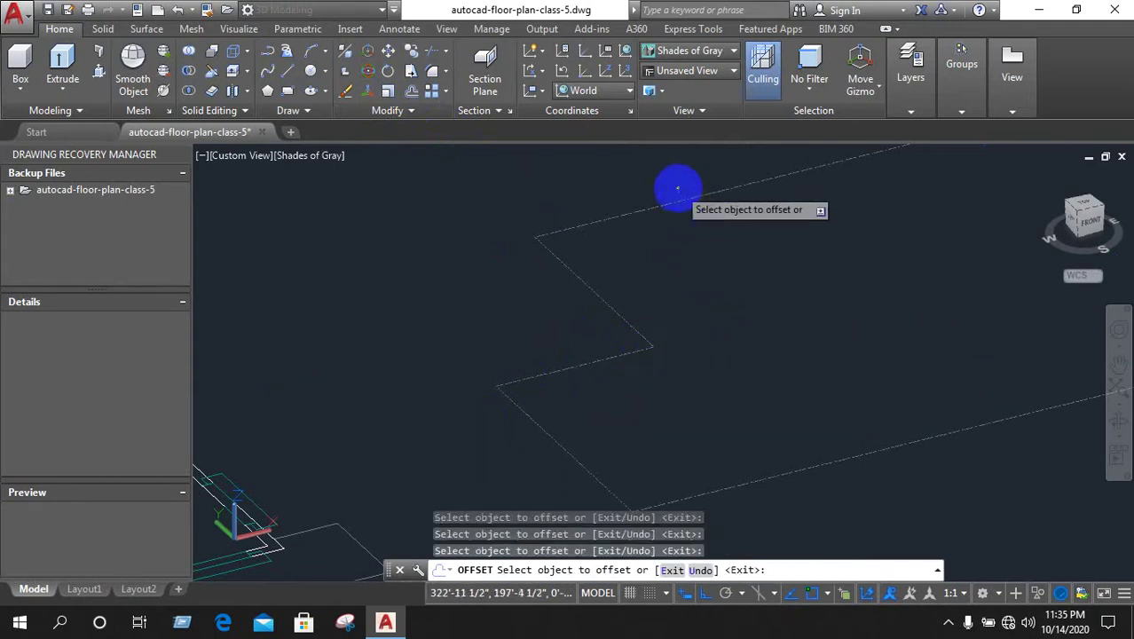
click(723, 490)
click(684, 413)
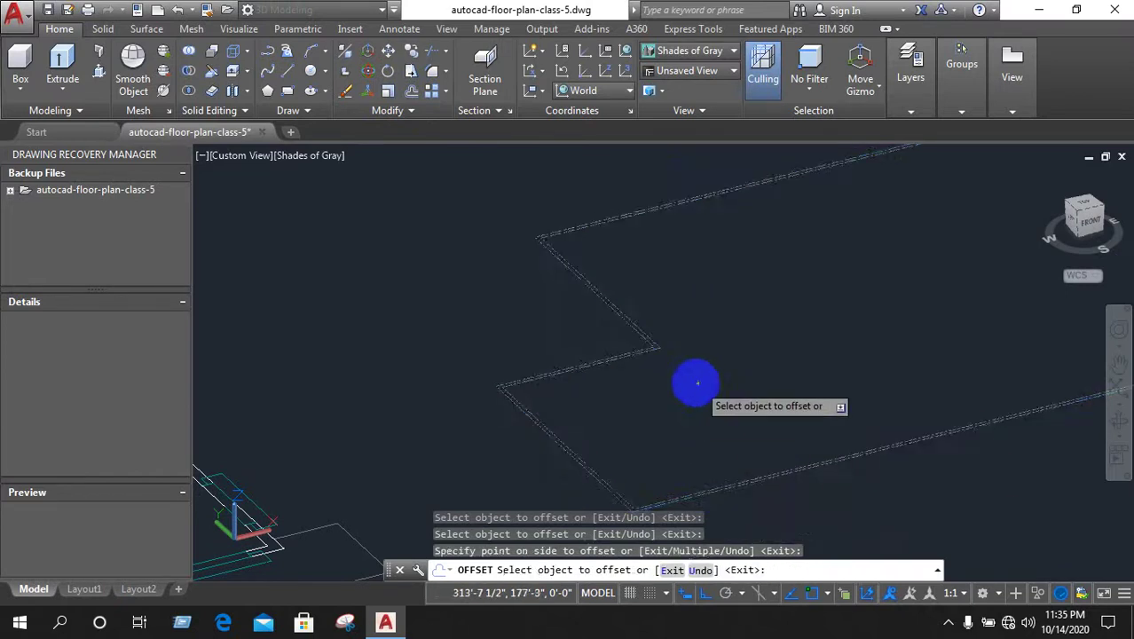
scroll(456, 319, down, 5)
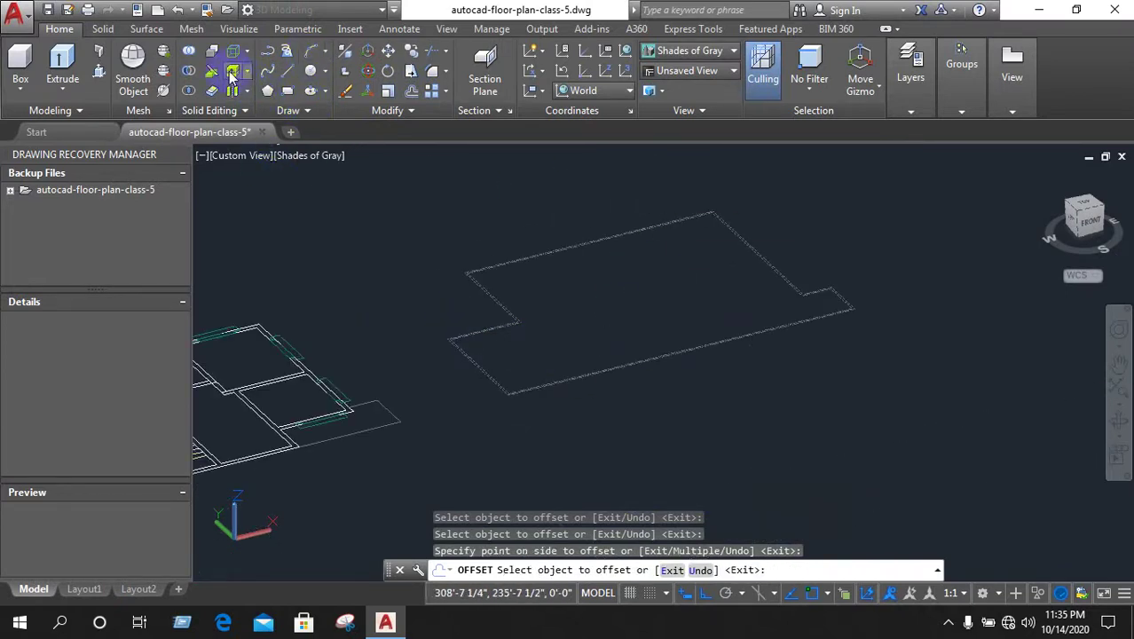
Press-pull the 3-inch band between the outlines up 2.5' into a parapet ring
click(99, 71)
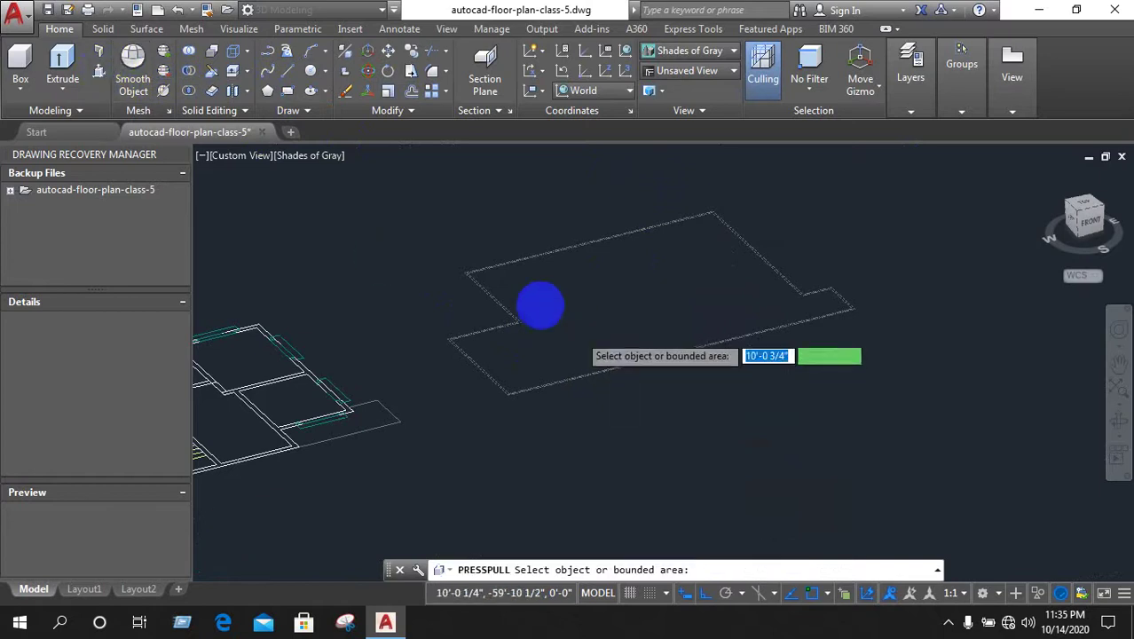
scroll(539, 305, up, 5)
scroll(385, 292, up, 3)
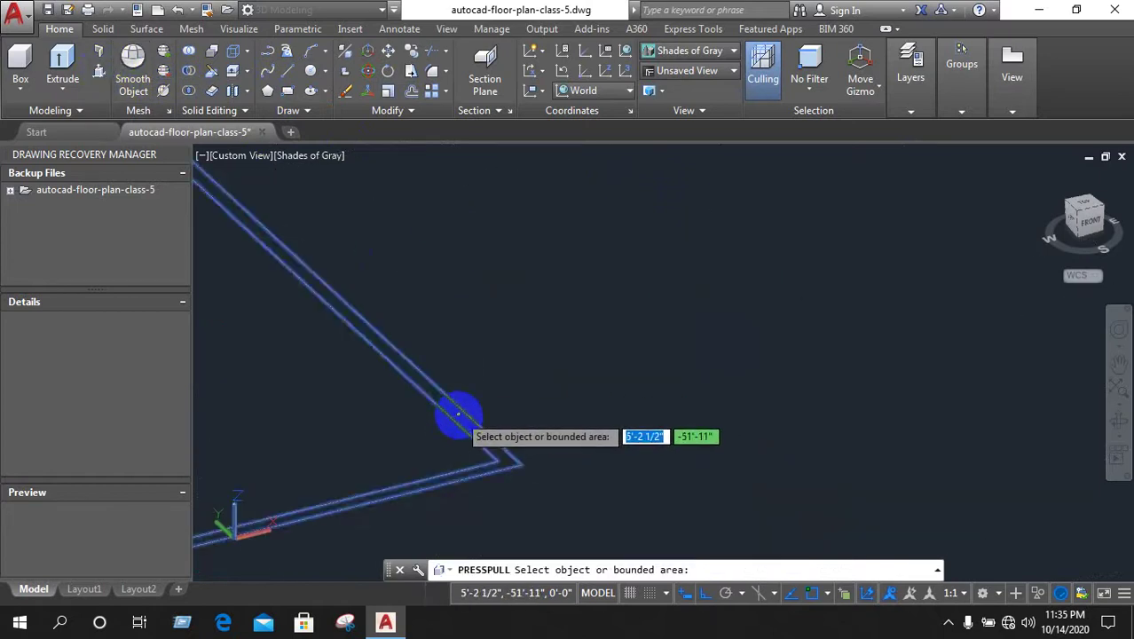
click(455, 413)
scroll(502, 268, down, 3)
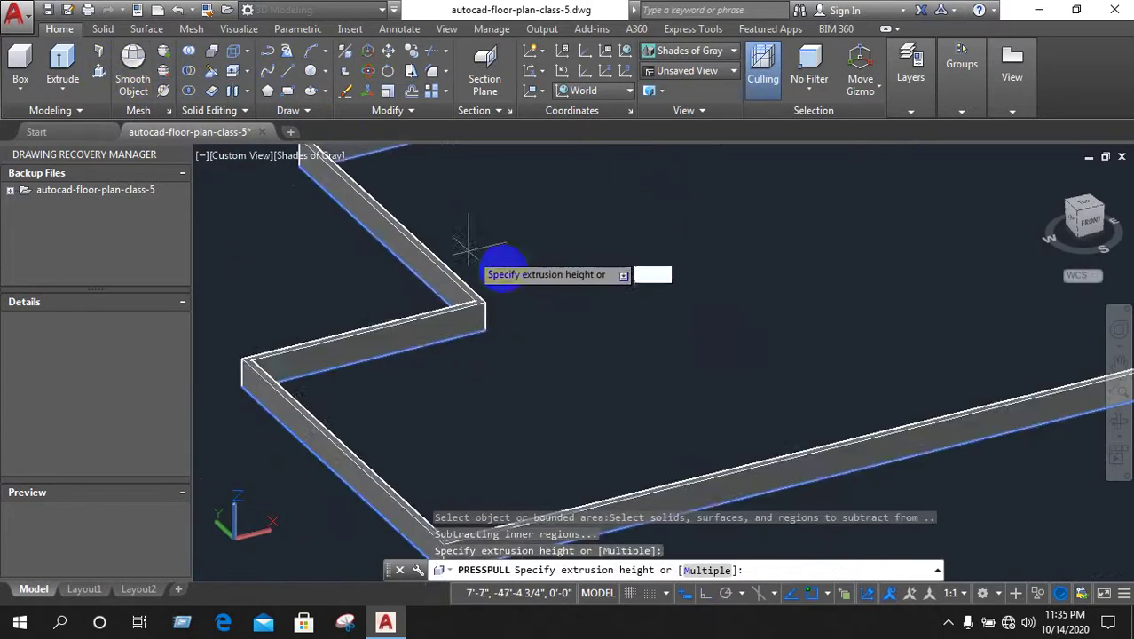
scroll(497, 211, up, 3)
text(2.5')
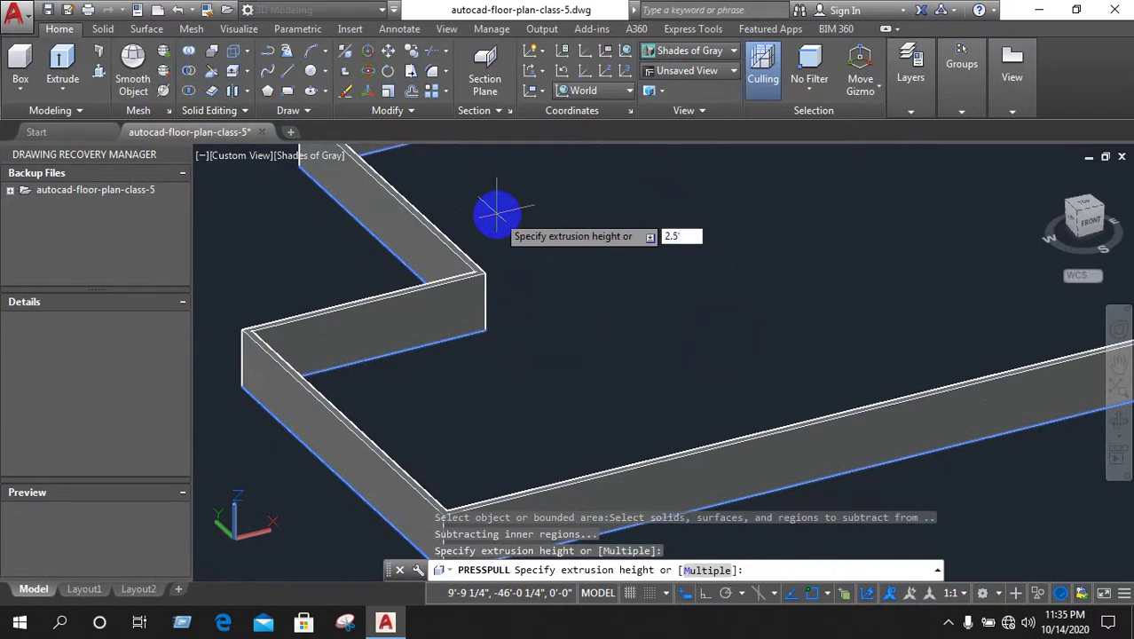
key(Return)
scroll(506, 292, down, 2)
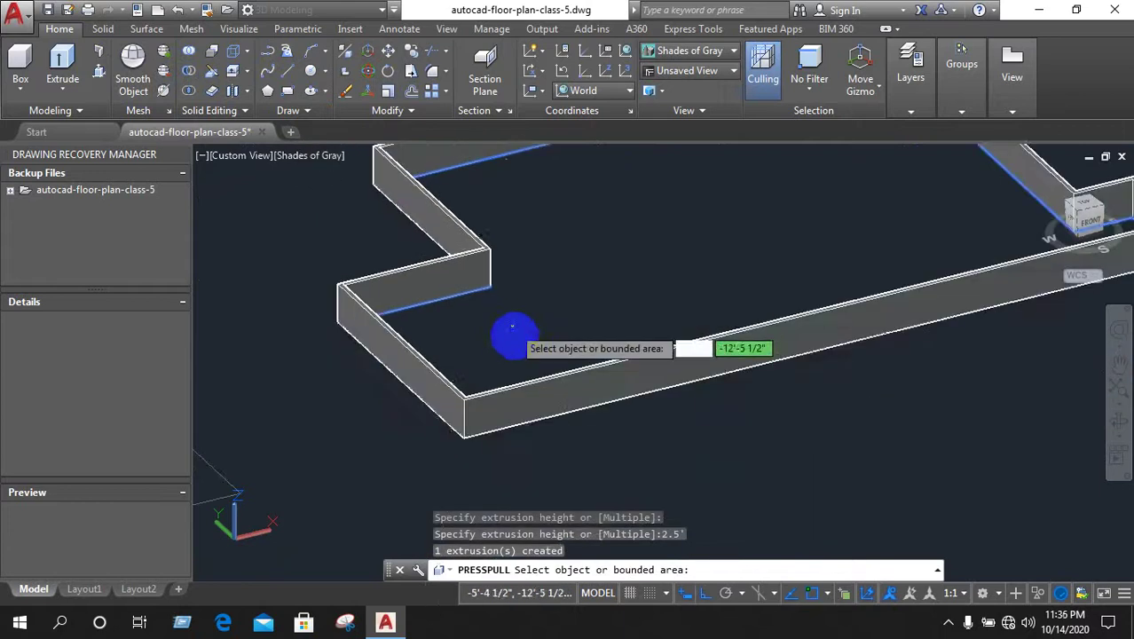
scroll(515, 337, down, 2)
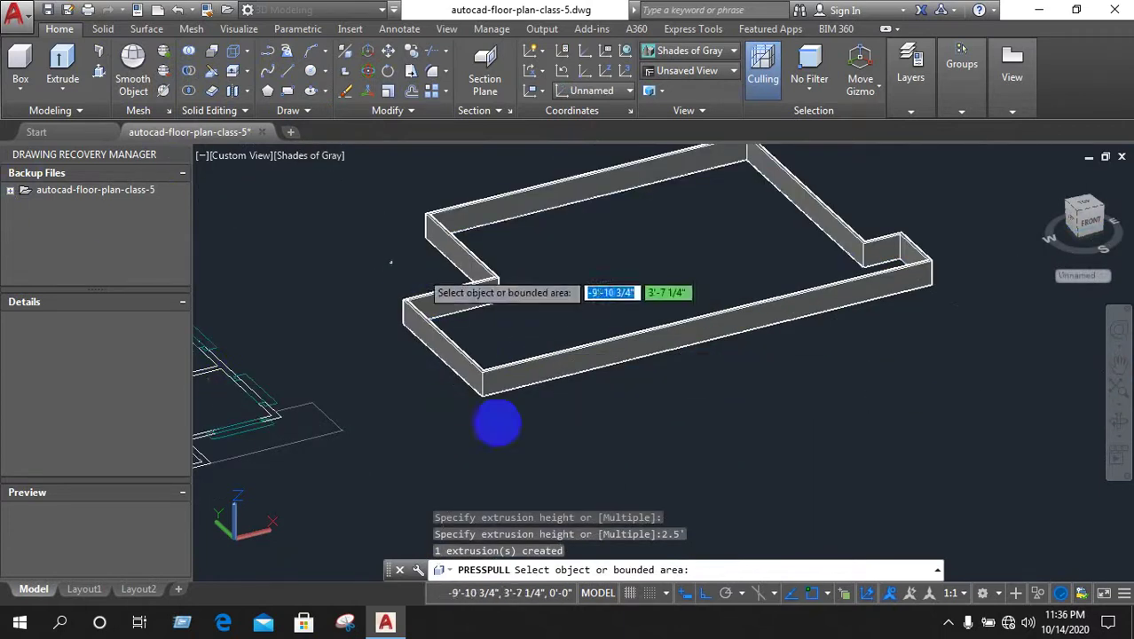
scroll(502, 412, down, 4)
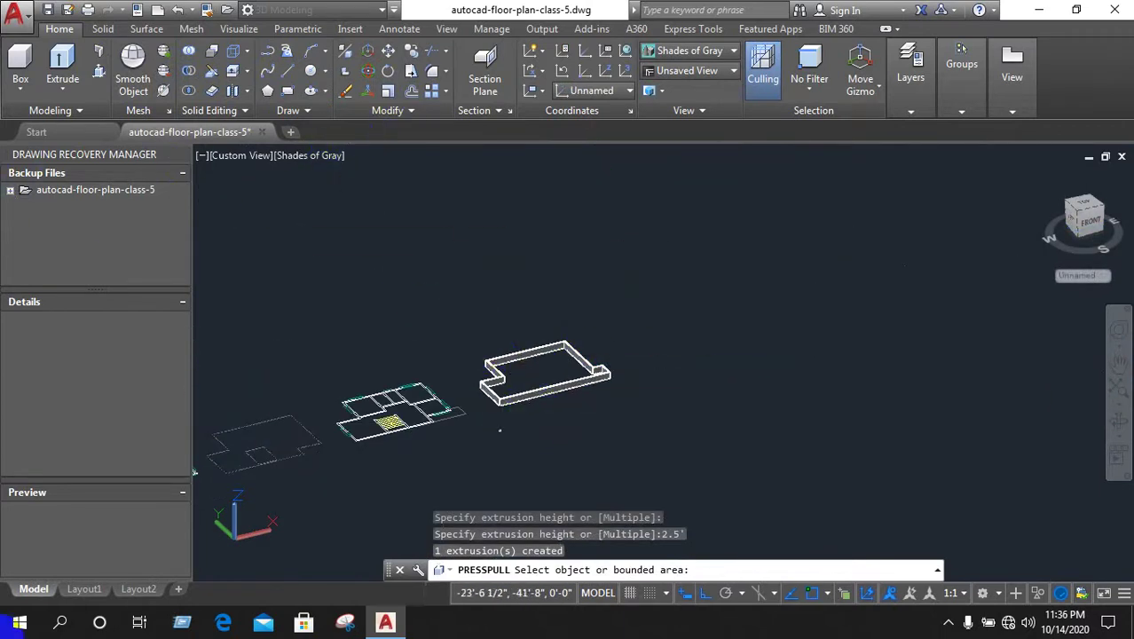
scroll(489, 275, down, 3)
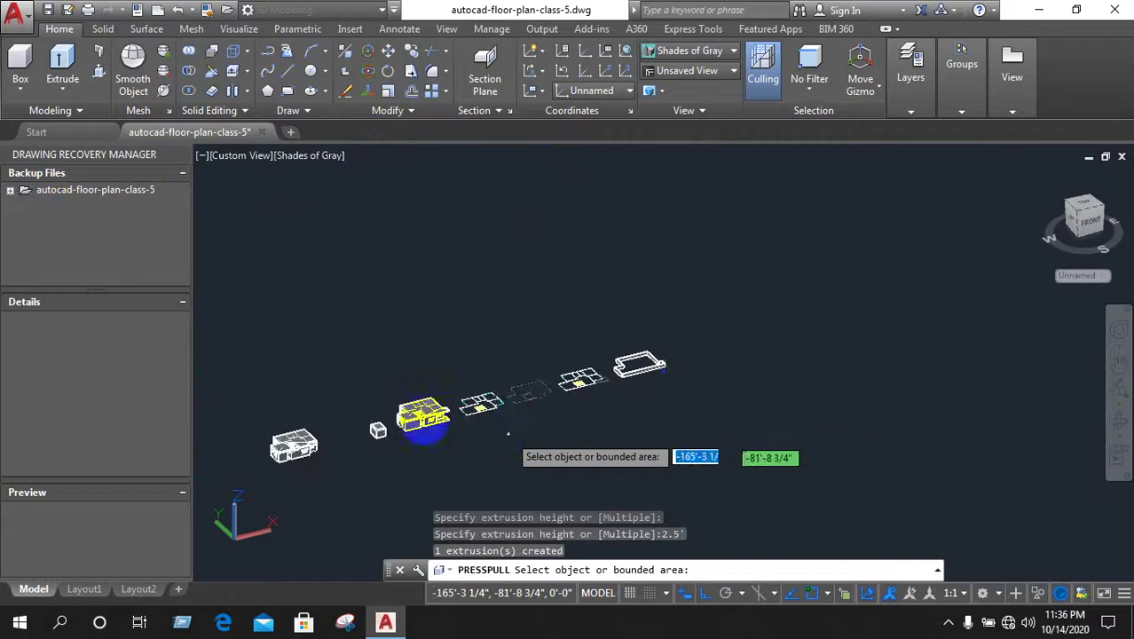
scroll(408, 424, up, 2)
scroll(413, 404, up, 2)
scroll(512, 286, down, 2)
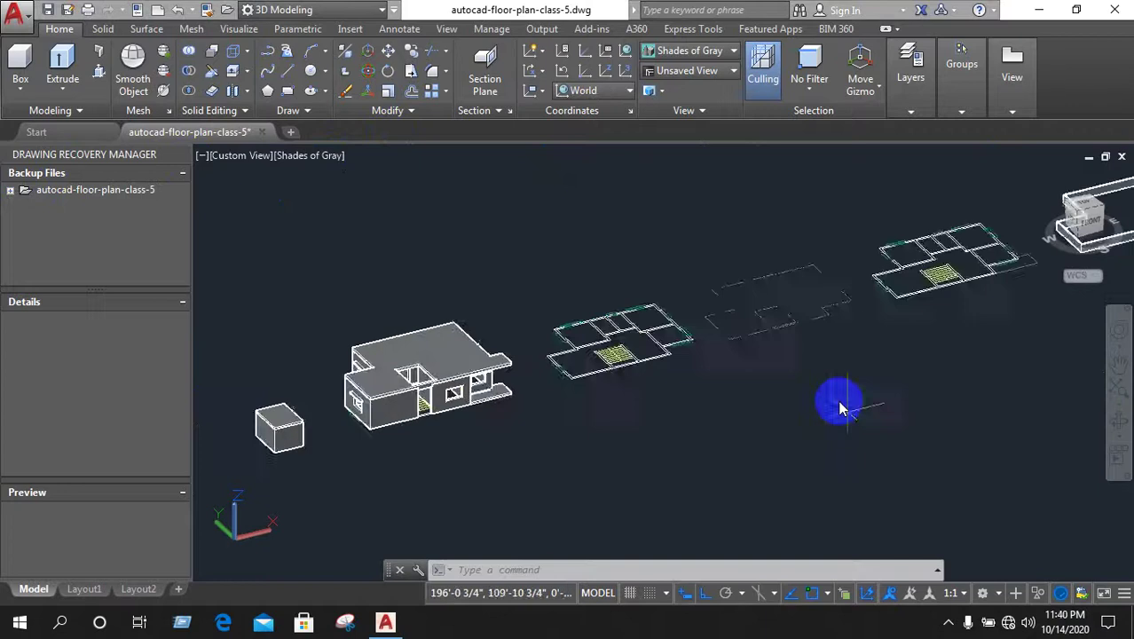
scroll(899, 291, up, 2)
scroll(703, 337, up, 2)
scroll(946, 299, down, 3)
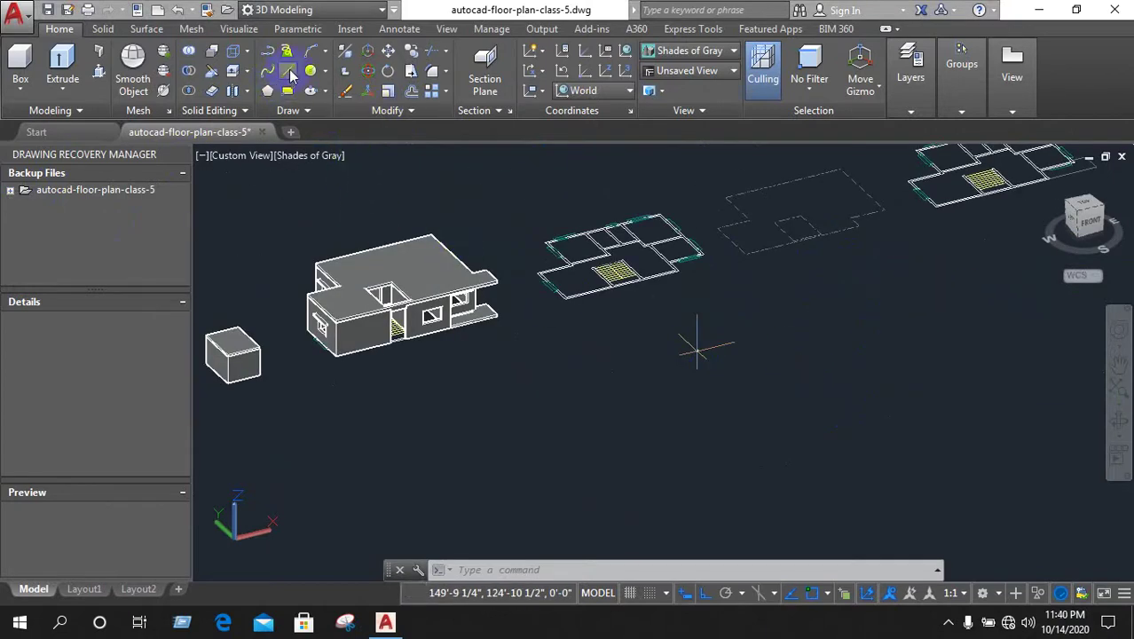
click(629, 297)
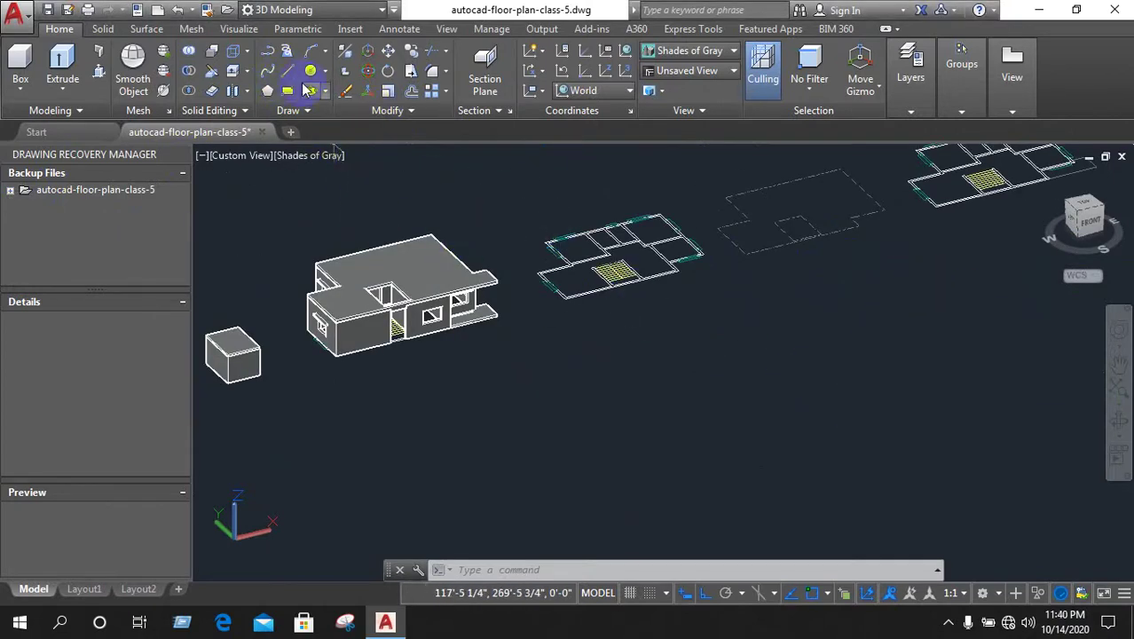
click(265, 55)
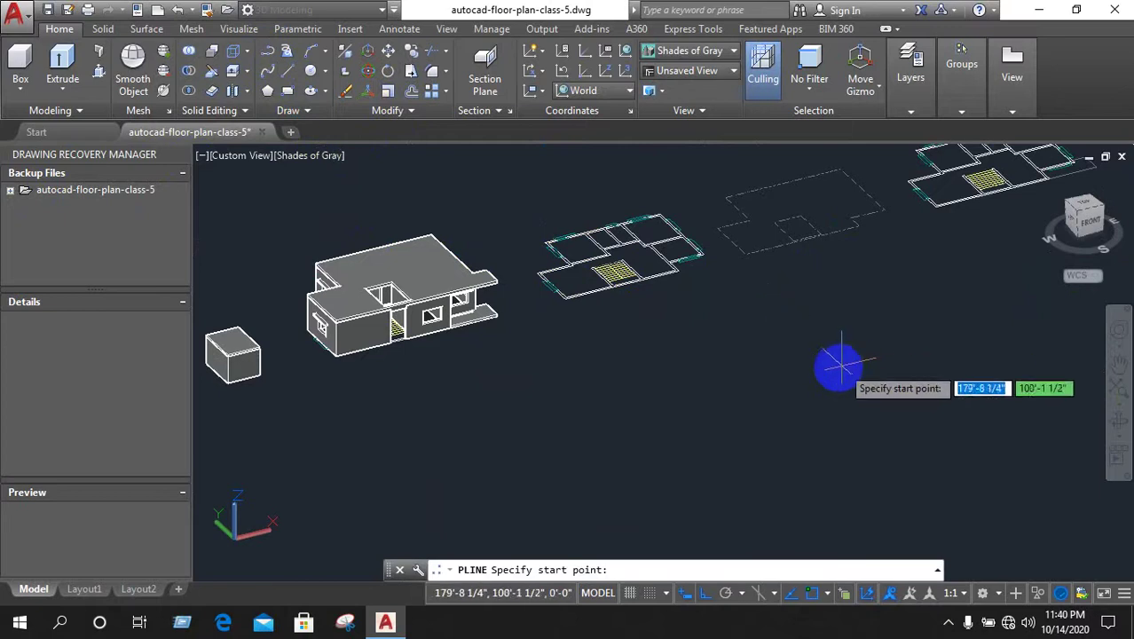
scroll(825, 364, up, 2)
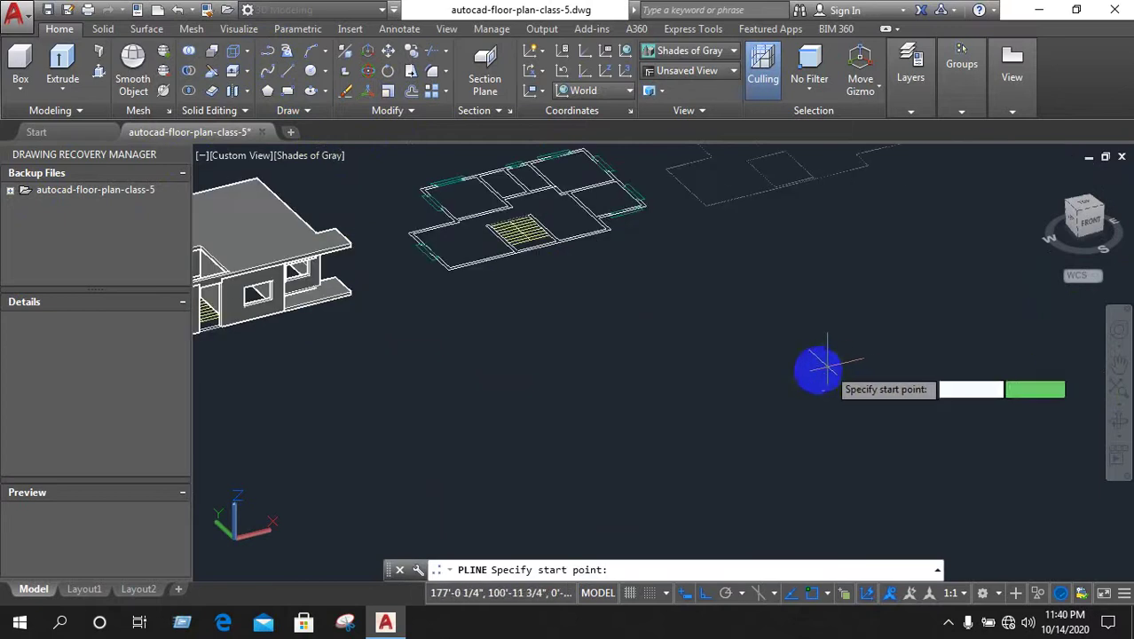
click(779, 302)
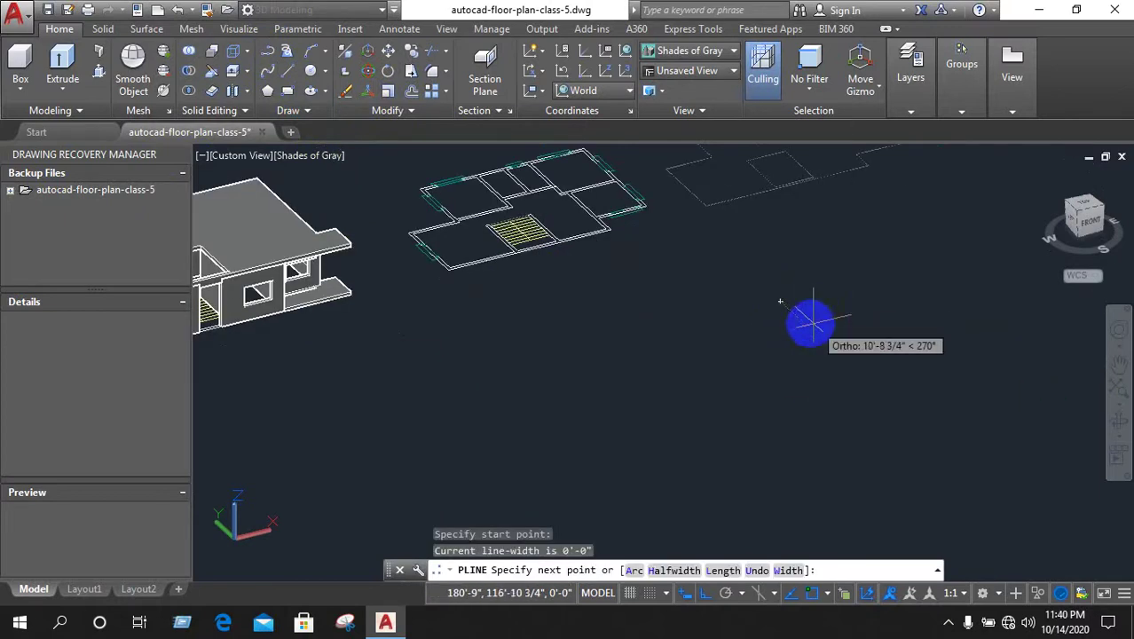
scroll(808, 320, up, 2)
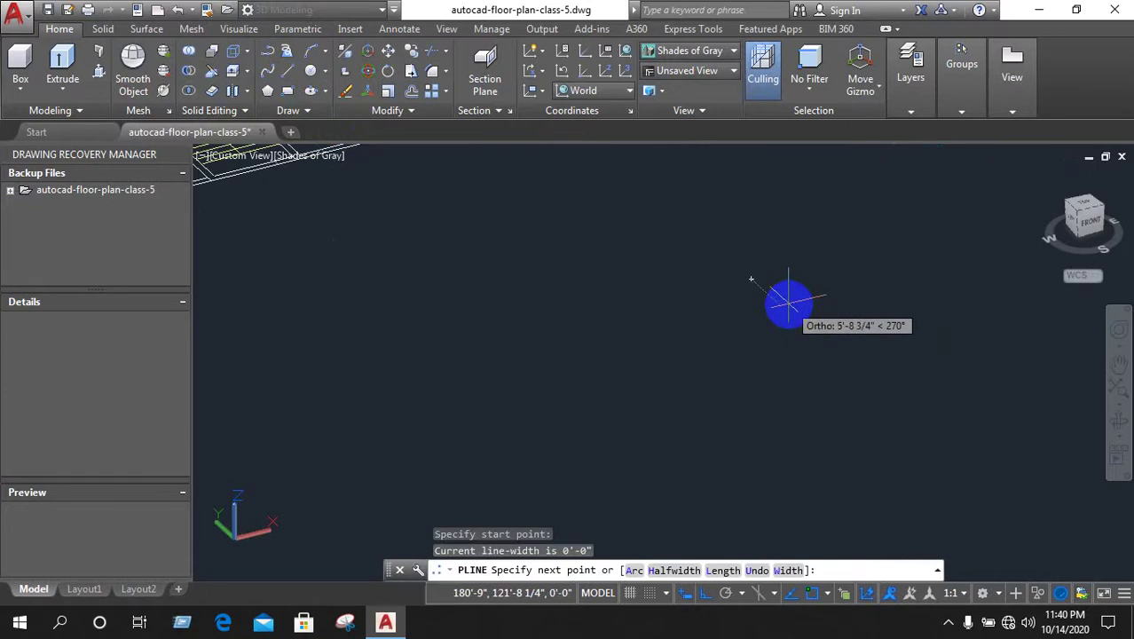
right_click(788, 303)
click(834, 332)
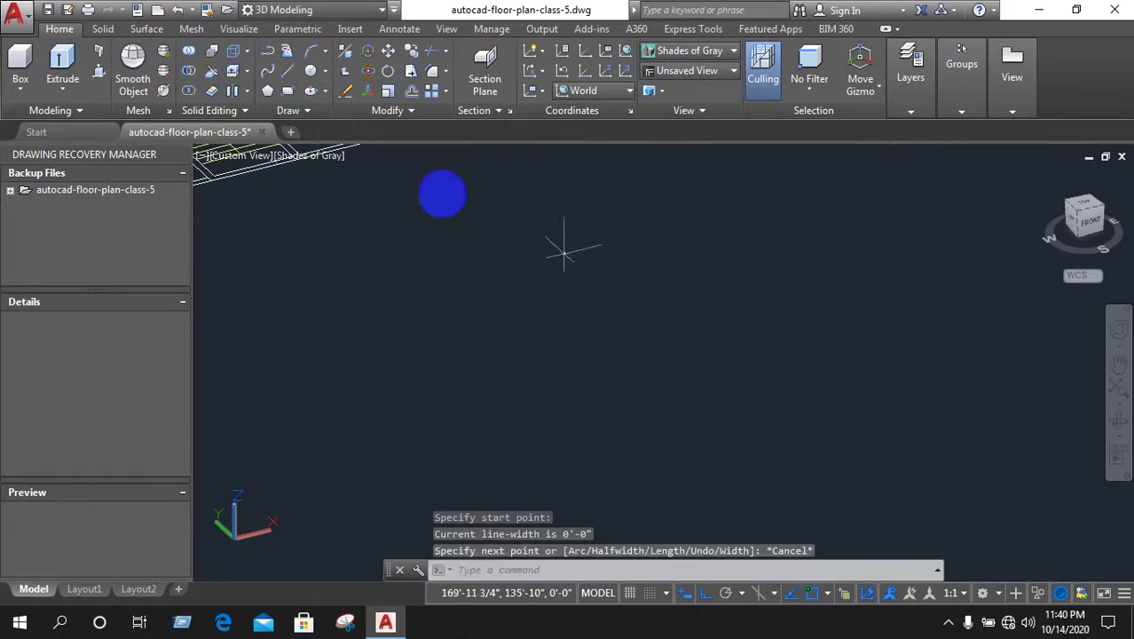
text(l)
key(Return)
click(785, 404)
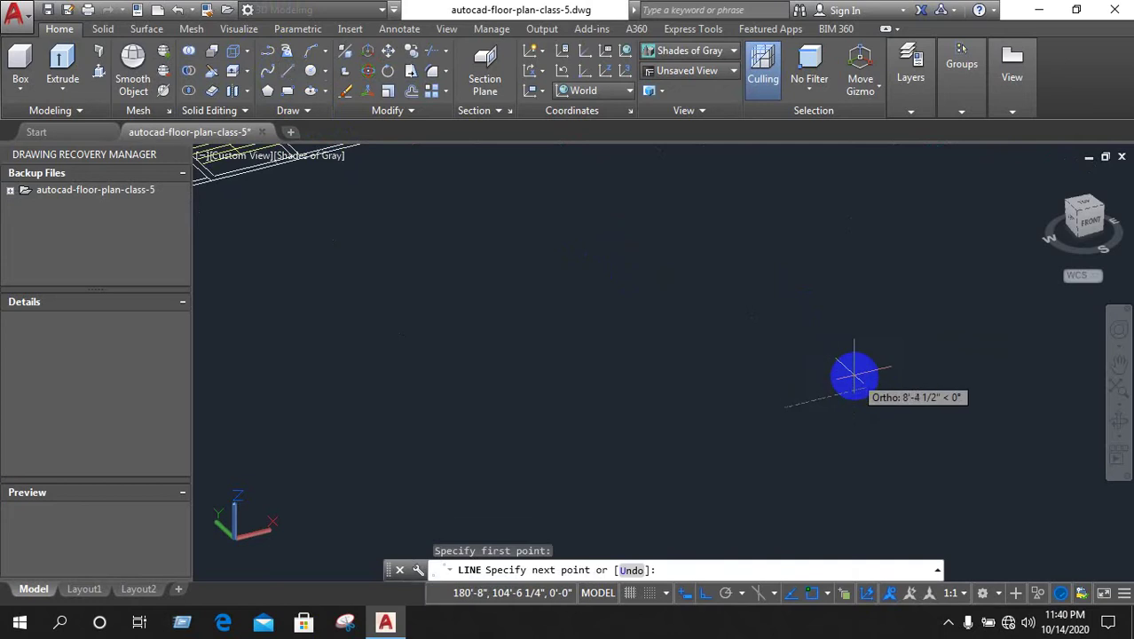
key(Escape)
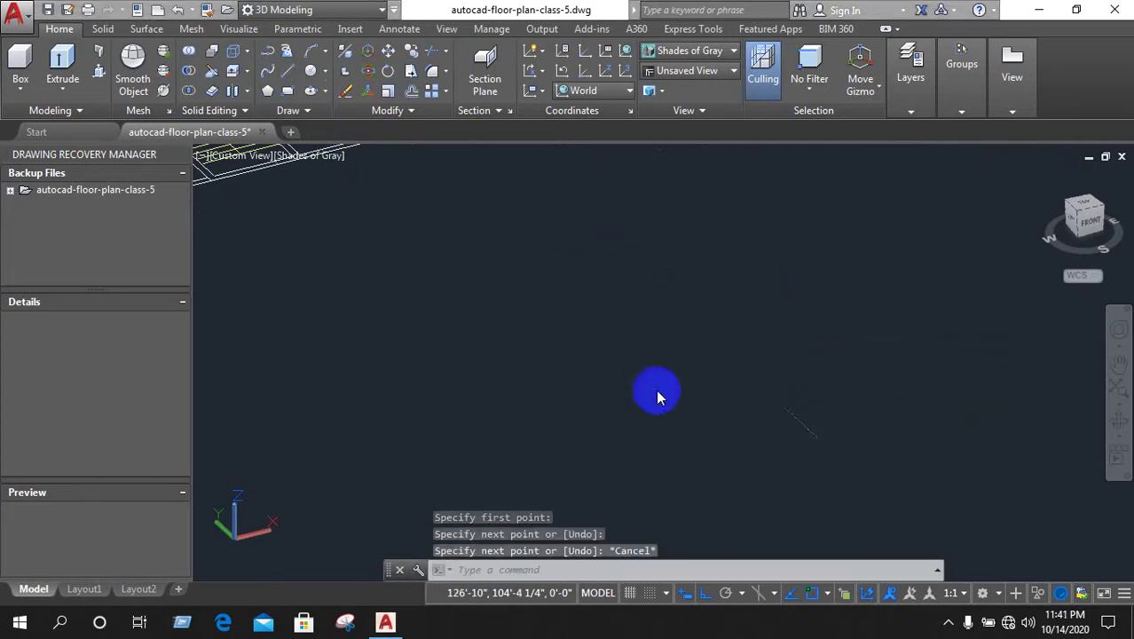
scroll(653, 392, down, 3)
scroll(552, 347, up, 3)
scroll(422, 315, up, 2)
scroll(422, 315, up, 2)
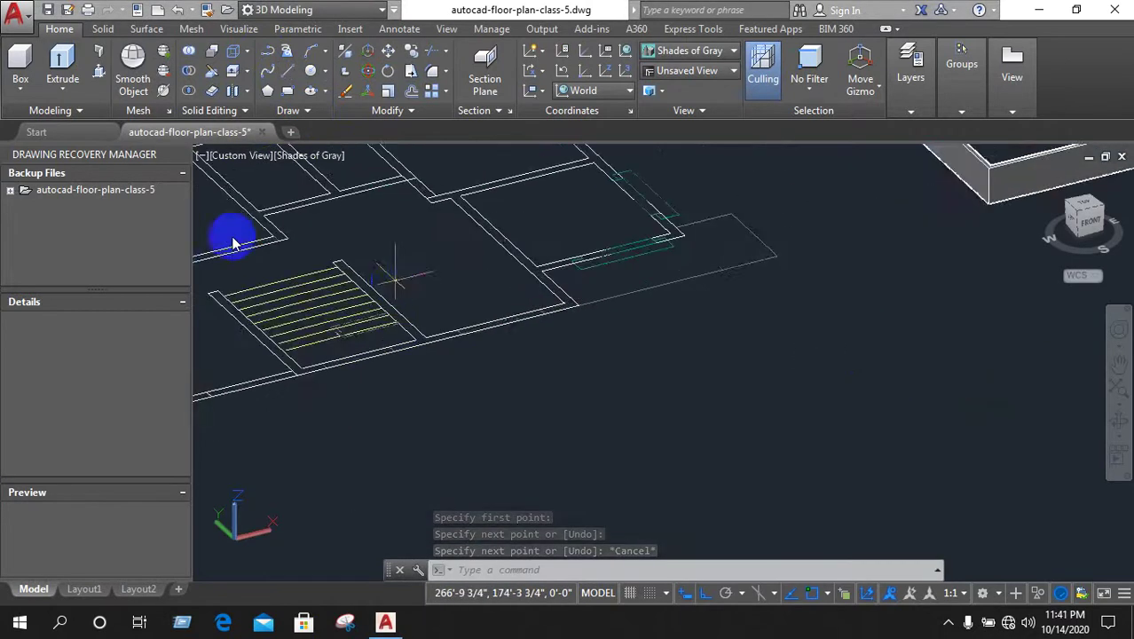
scroll(231, 236, up, 2)
scroll(245, 241, down, 3)
scroll(513, 335, down, 2)
scroll(473, 360, down, 2)
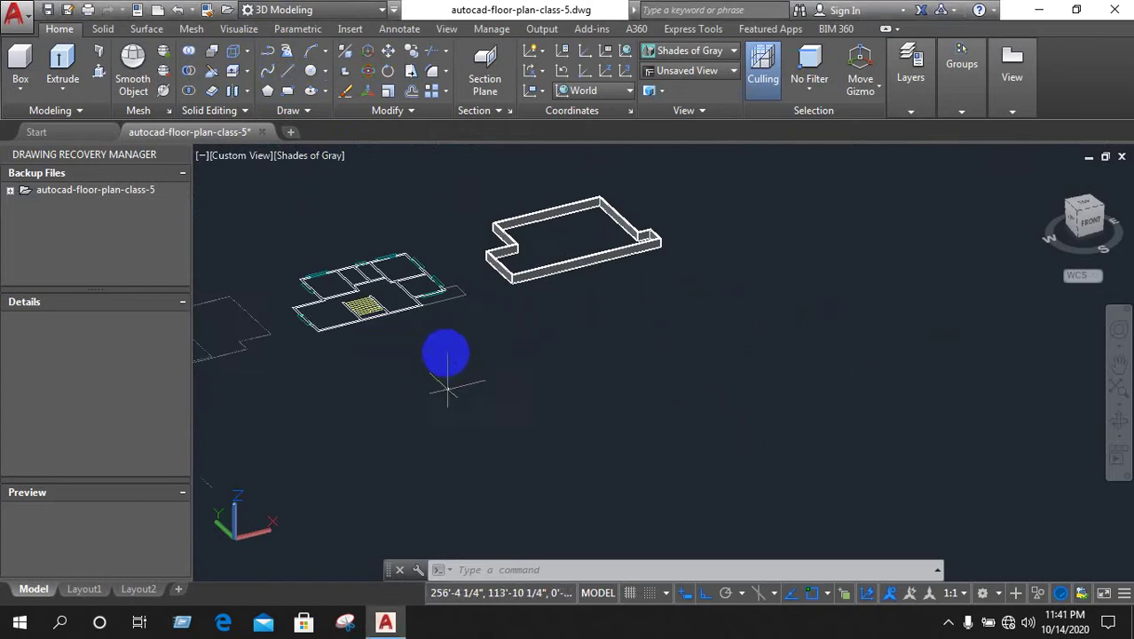
shift+middle_drag(443, 355, 430, 317)
scroll(434, 301, up, 3)
scroll(434, 304, up, 5)
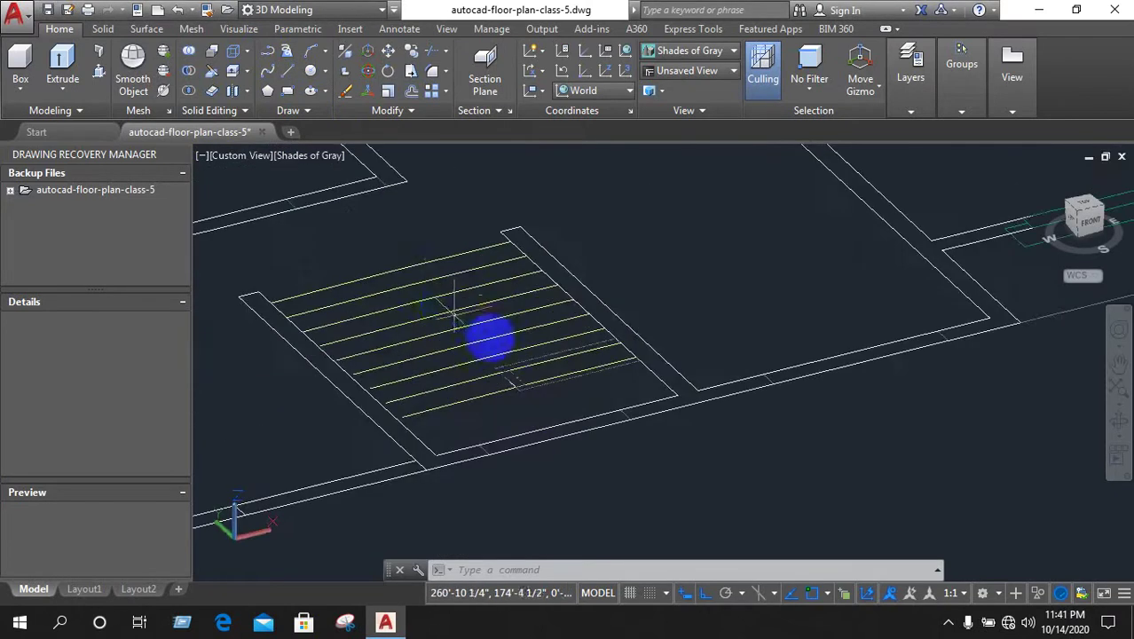
scroll(444, 304, up, 2)
text(D)
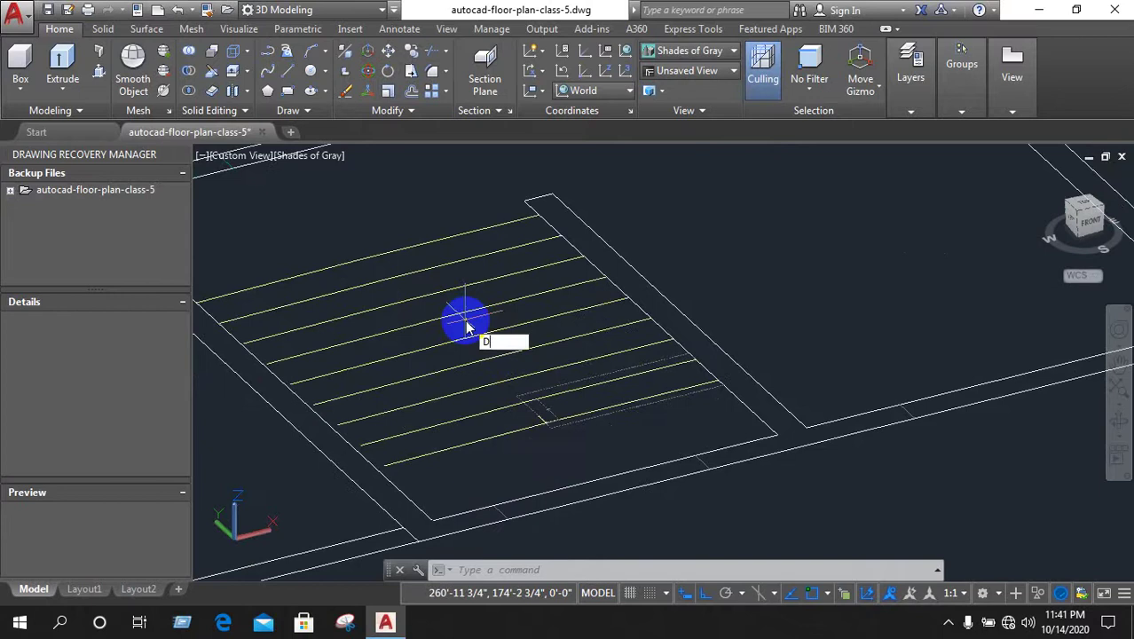
text(I)
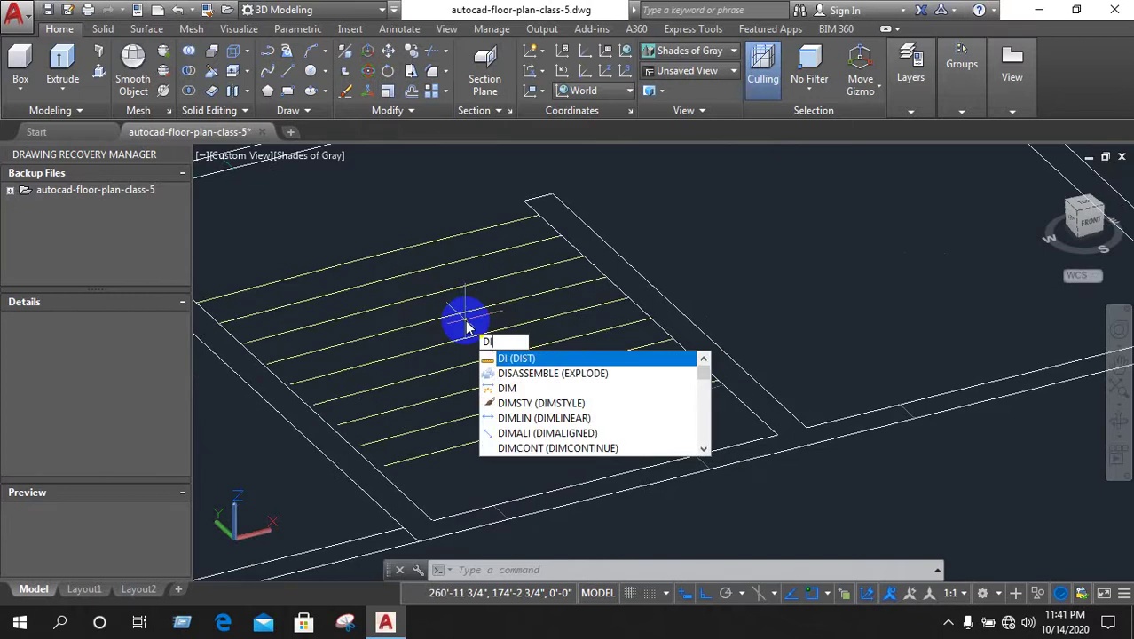
key(Return)
scroll(430, 341, up, 2)
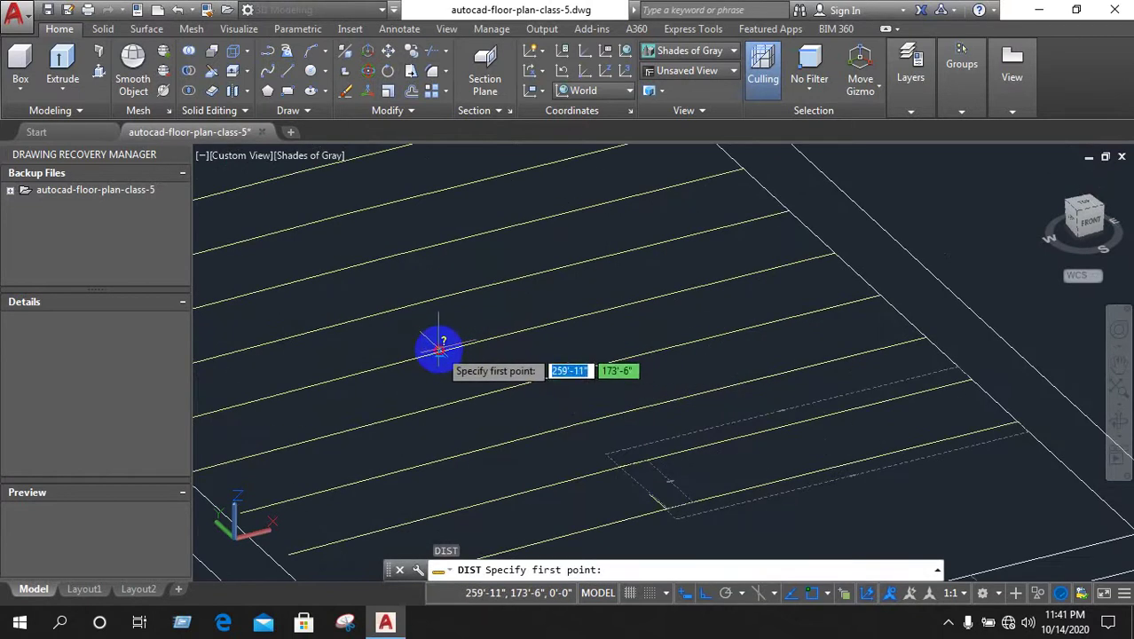
click(441, 352)
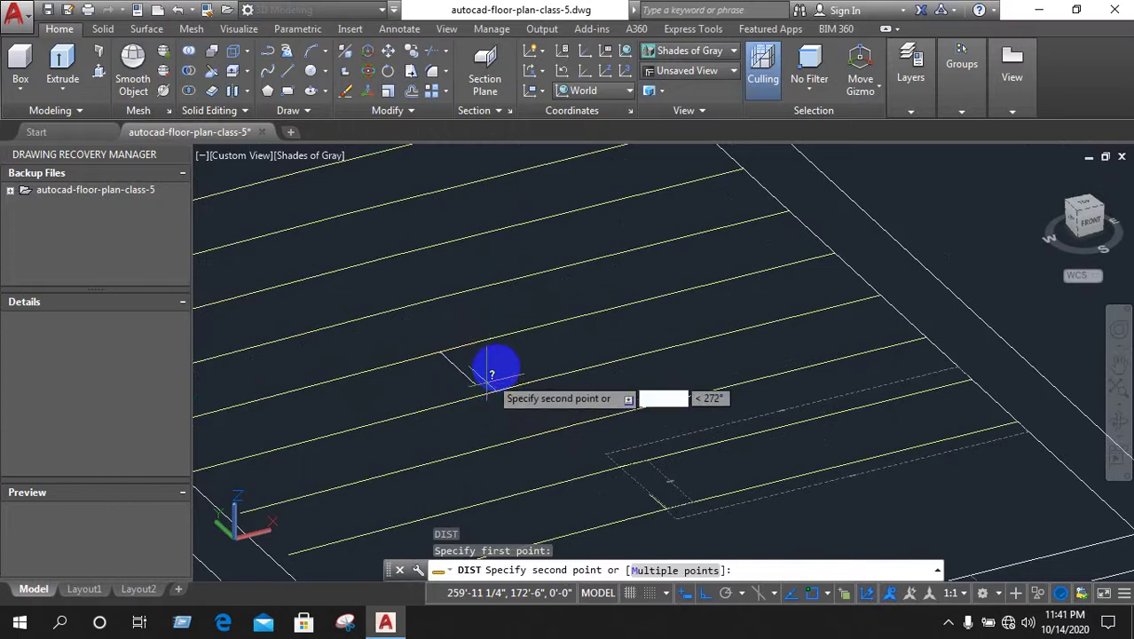
right_click(504, 373)
click(518, 395)
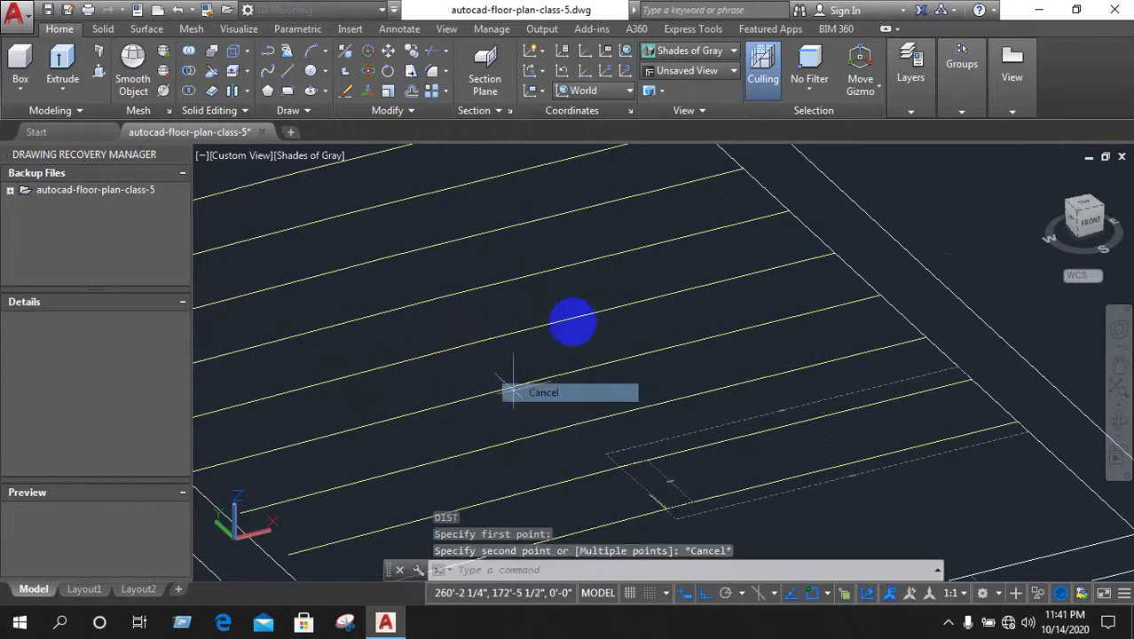
text(DI)
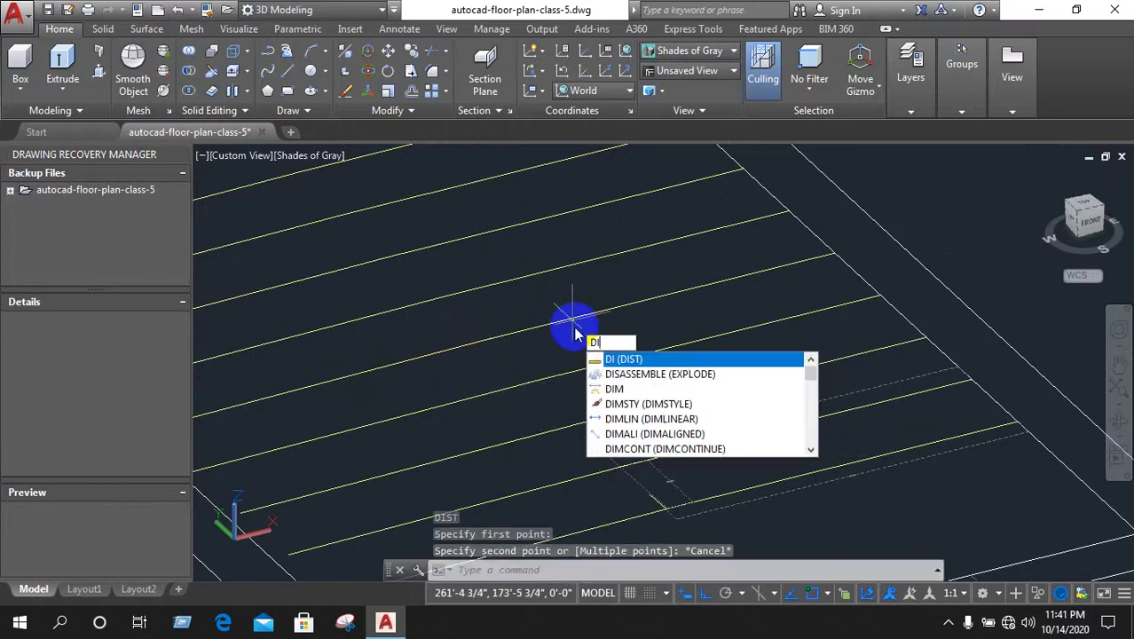
key(Return)
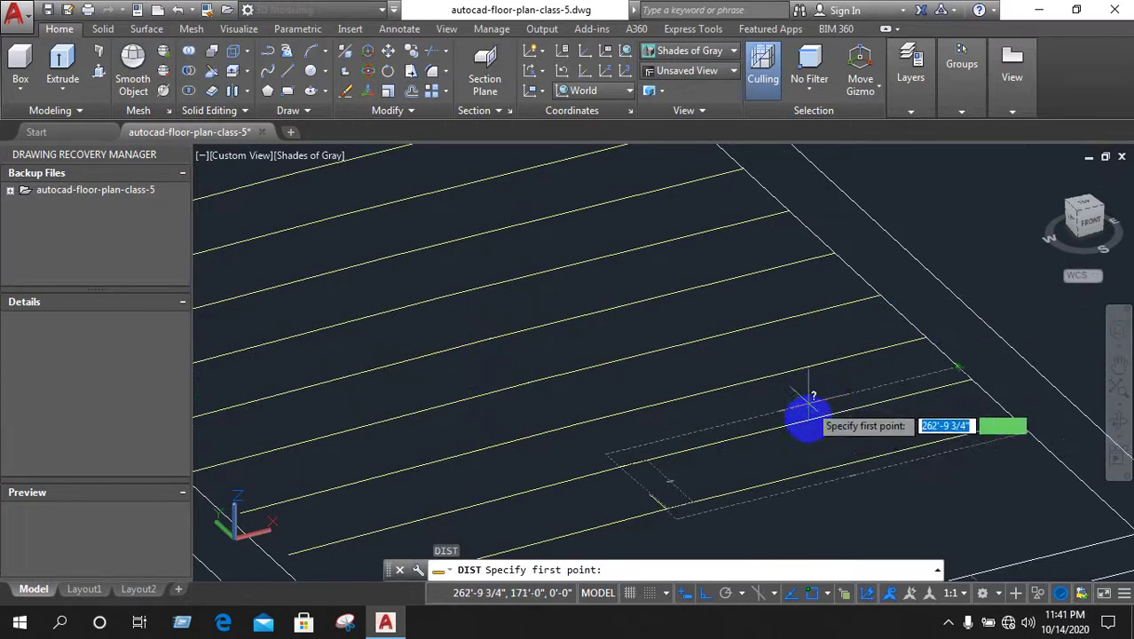
scroll(806, 366, down, 3)
scroll(790, 335, up, 2)
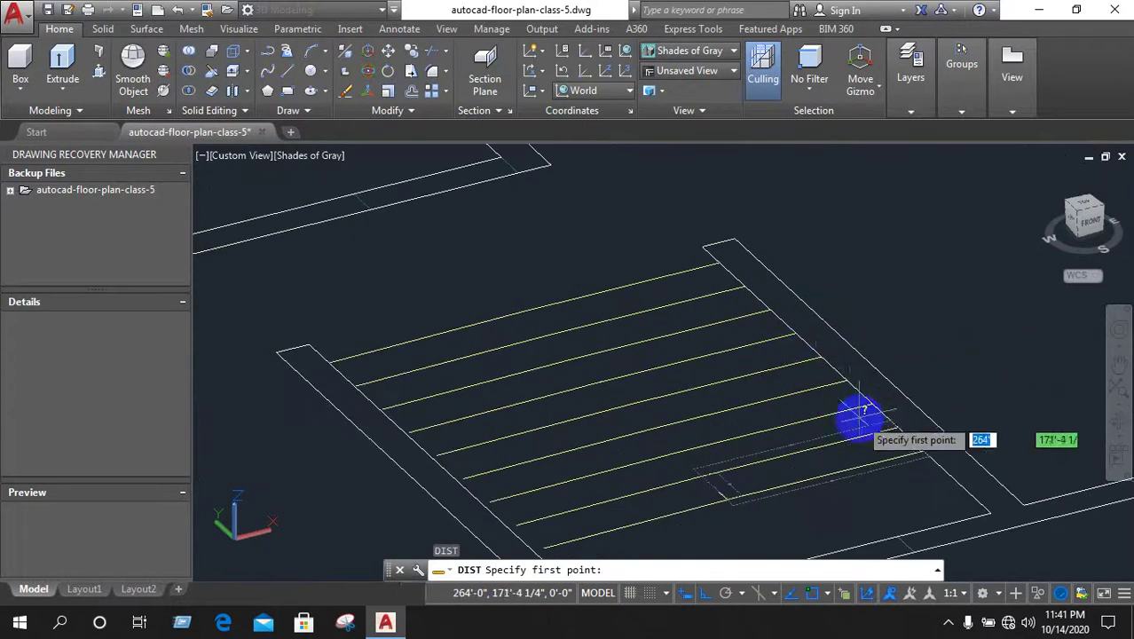
scroll(857, 412, up, 2)
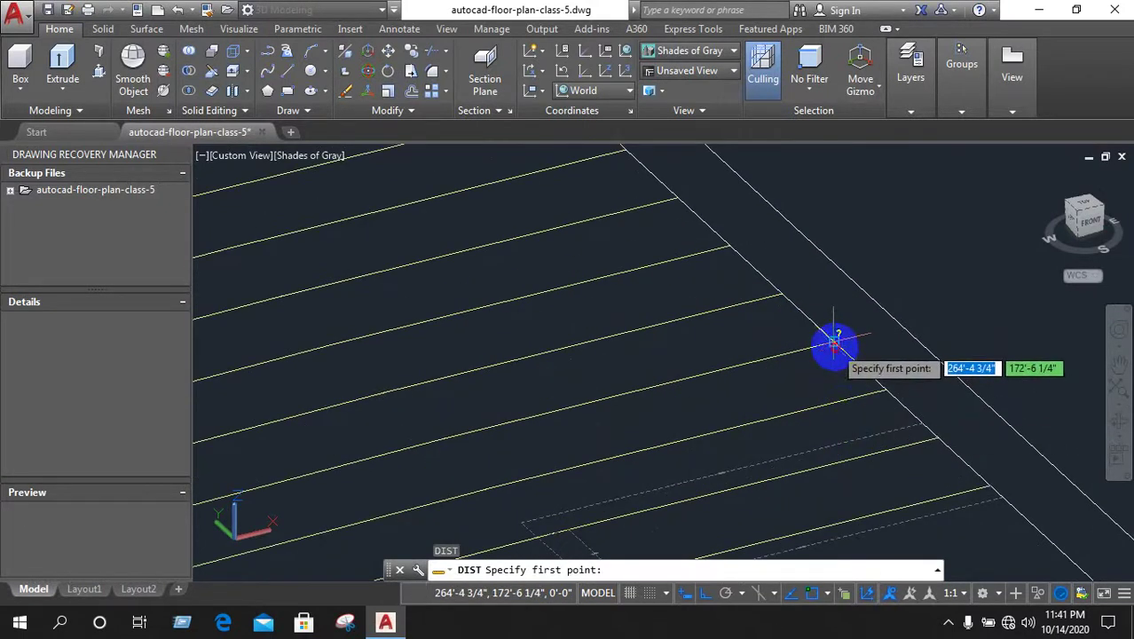
click(866, 364)
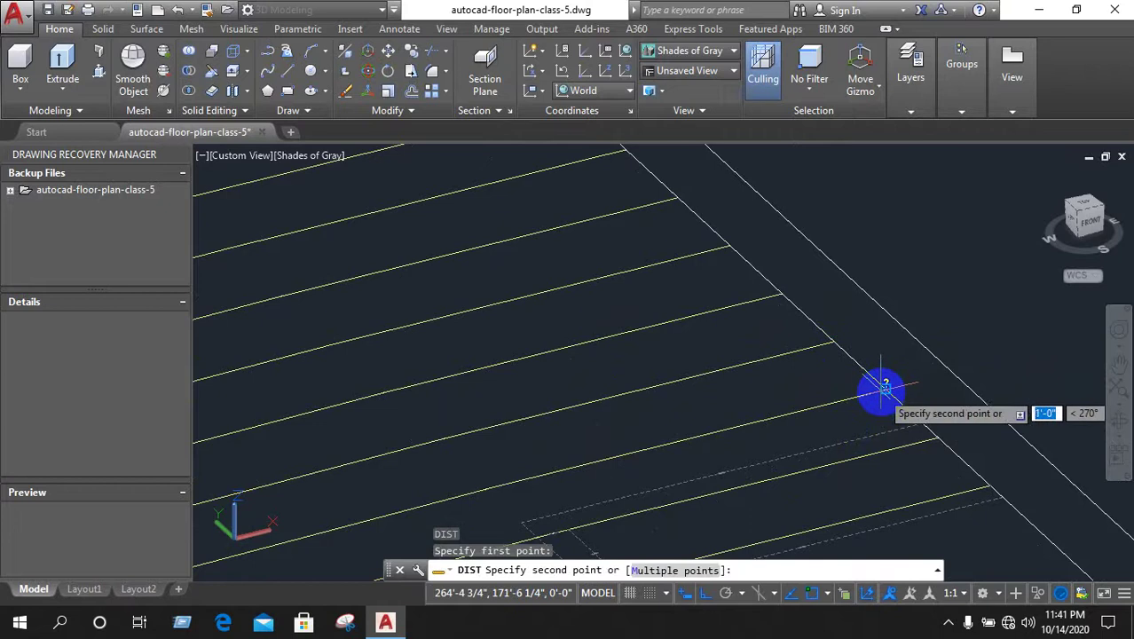
scroll(877, 372, up, 2)
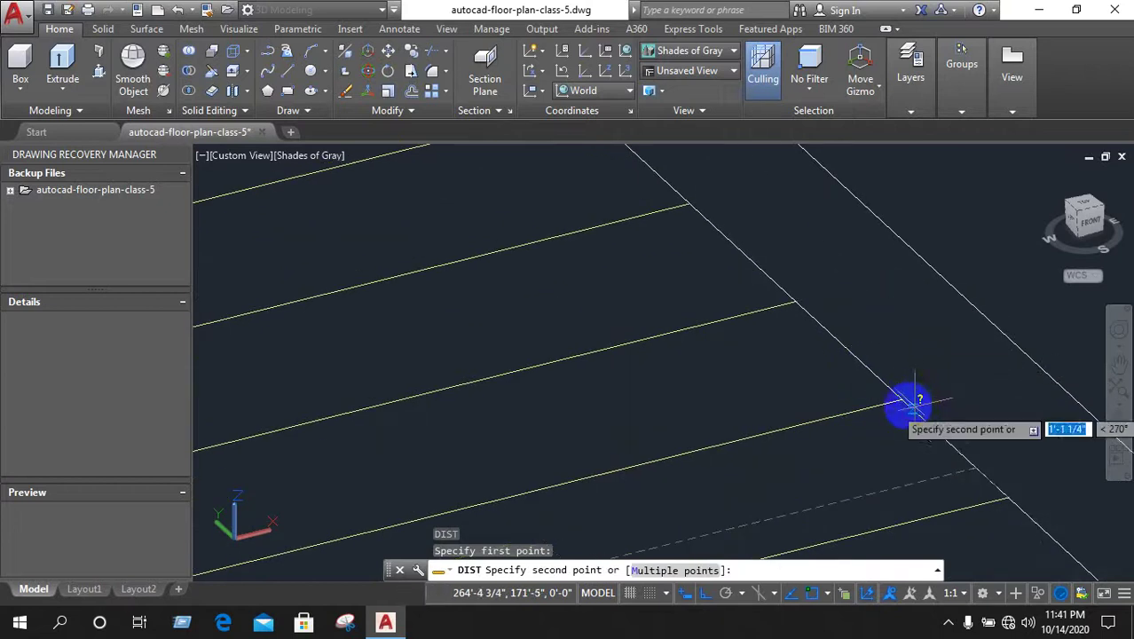
right_click(899, 315)
click(920, 347)
scroll(725, 364, down, 2)
scroll(725, 364, down, 2)
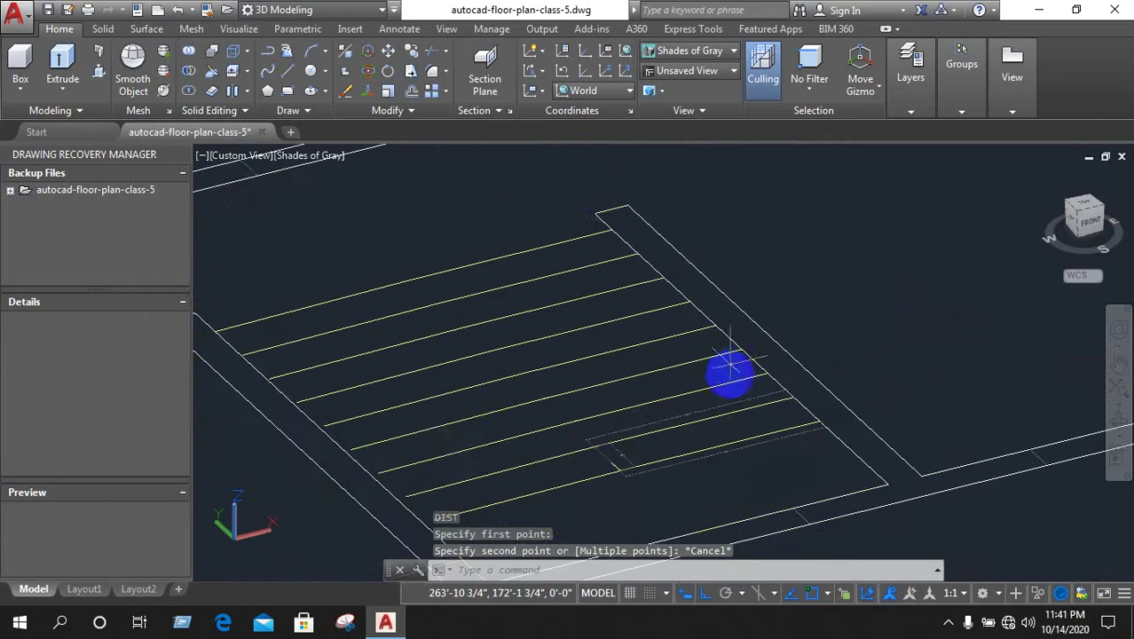
scroll(701, 390, down, 3)
scroll(722, 373, up, 4)
text(D)
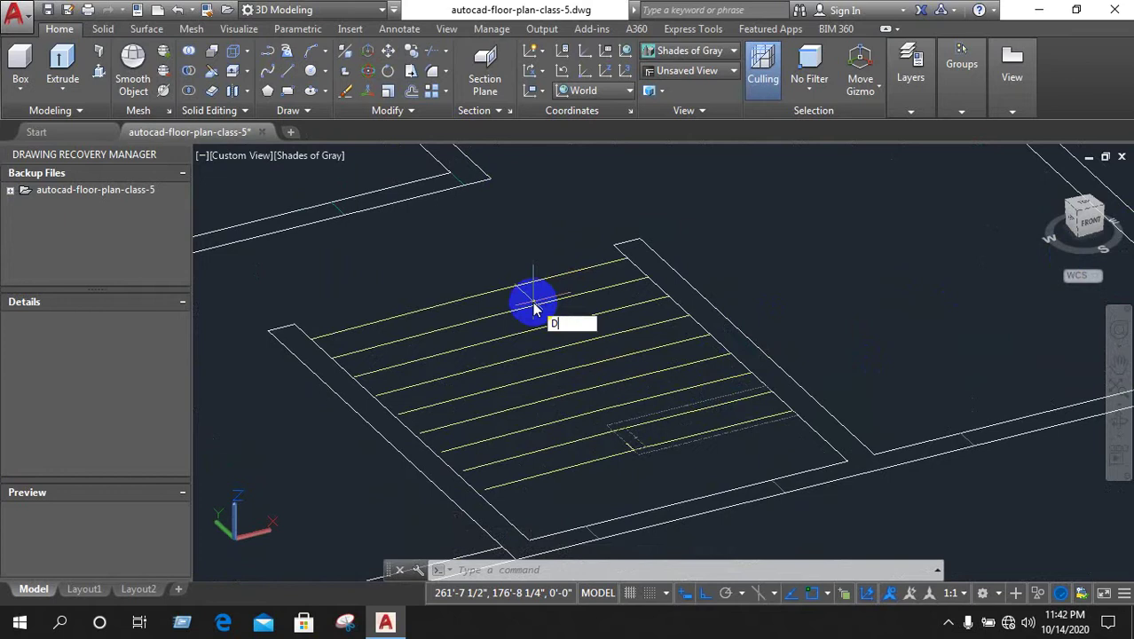
text(I)
key(Return)
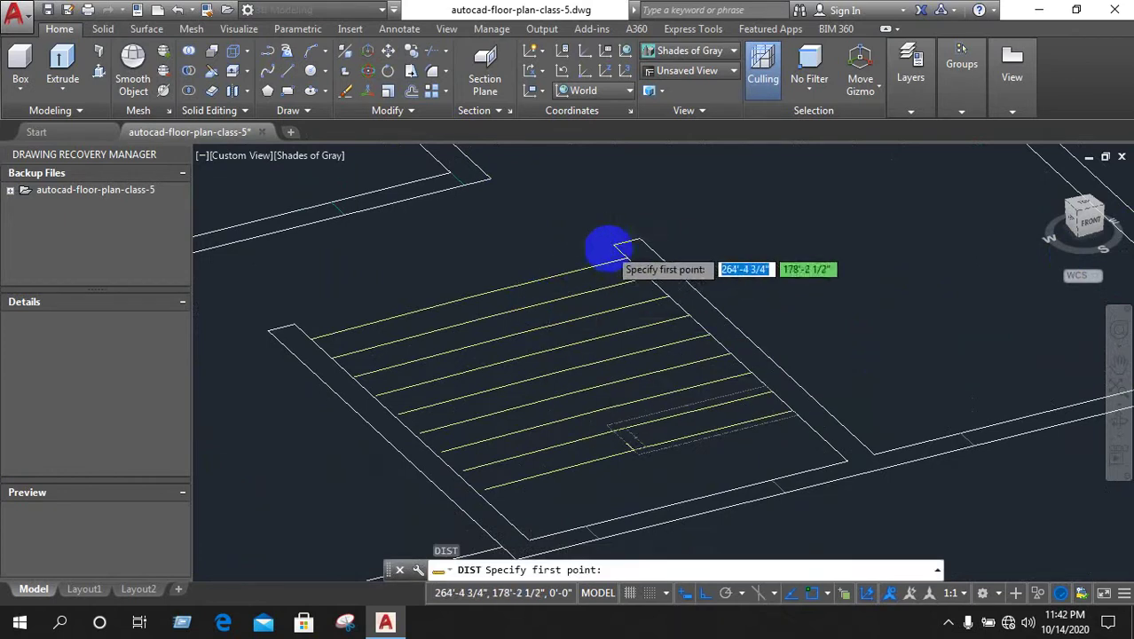
scroll(635, 262, up, 2)
click(647, 265)
scroll(701, 262, down, 2)
scroll(448, 337, down, 1)
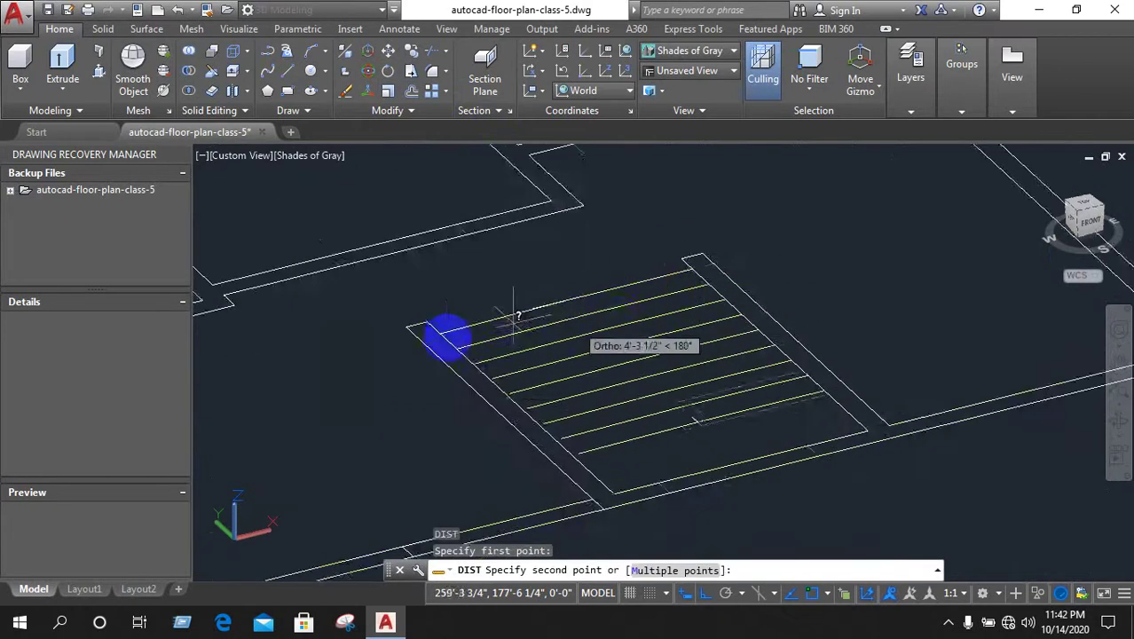
scroll(444, 332, up, 2)
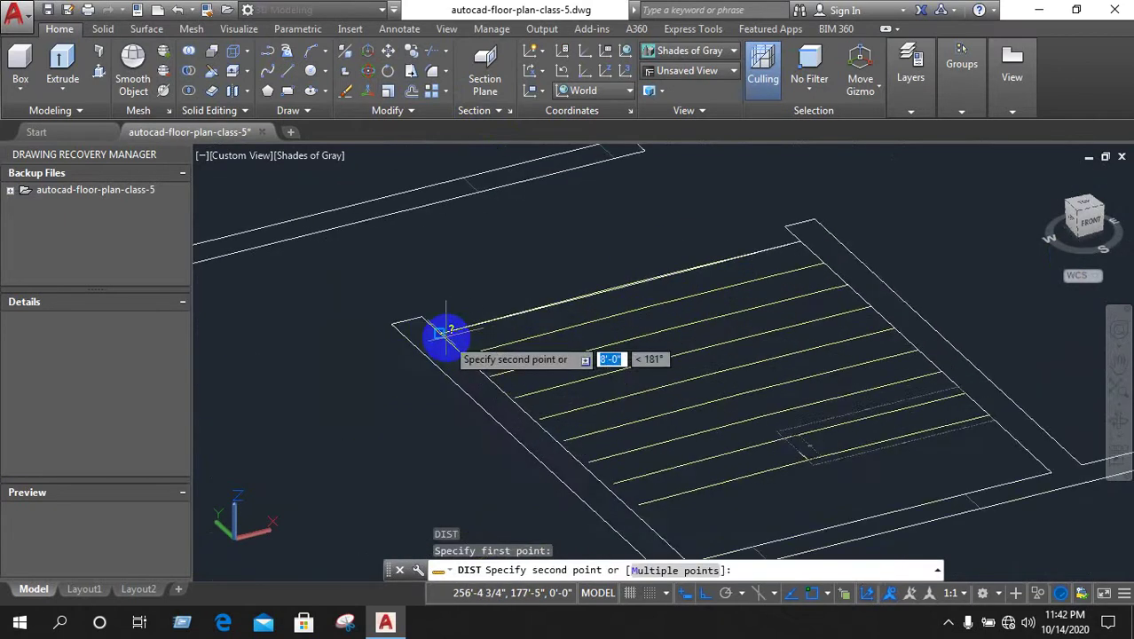
right_click(513, 281)
click(528, 301)
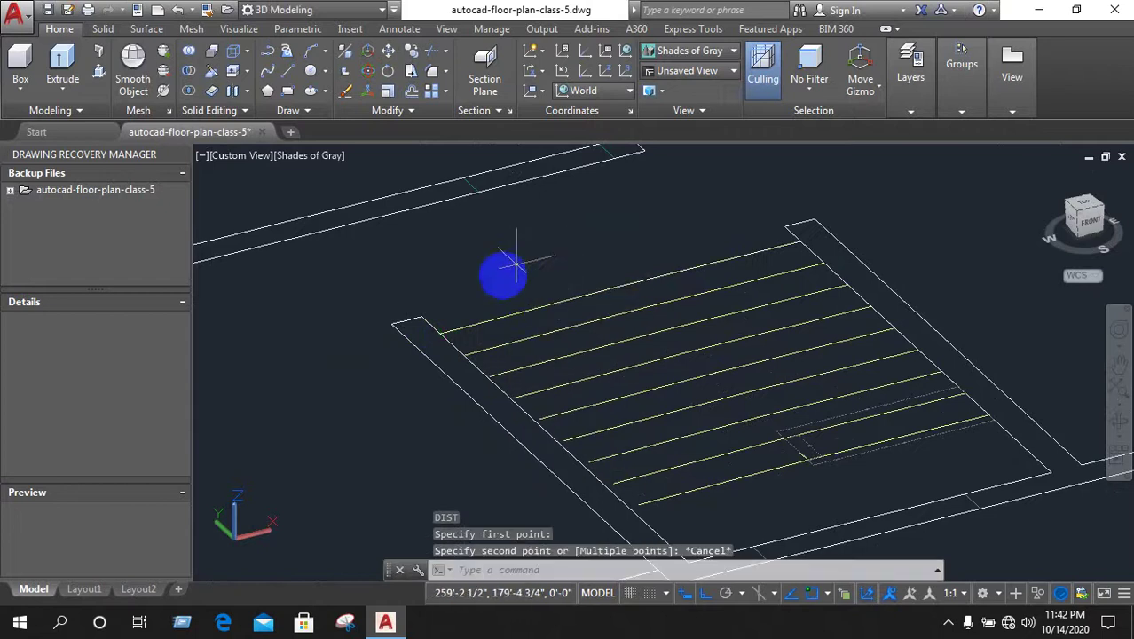
scroll(514, 267, down, 3)
scroll(448, 329, down, 2)
scroll(602, 321, down, 1)
scroll(585, 341, up, 1)
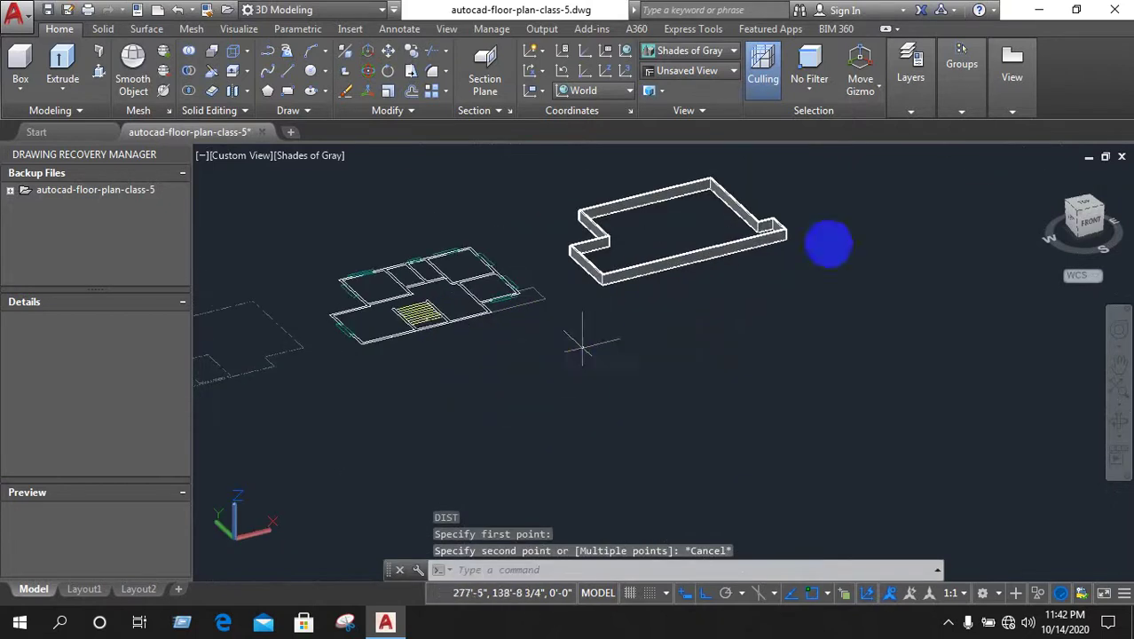
Switch to top view and draw one step profile: a 12" tread and a 6" riser
click(1094, 211)
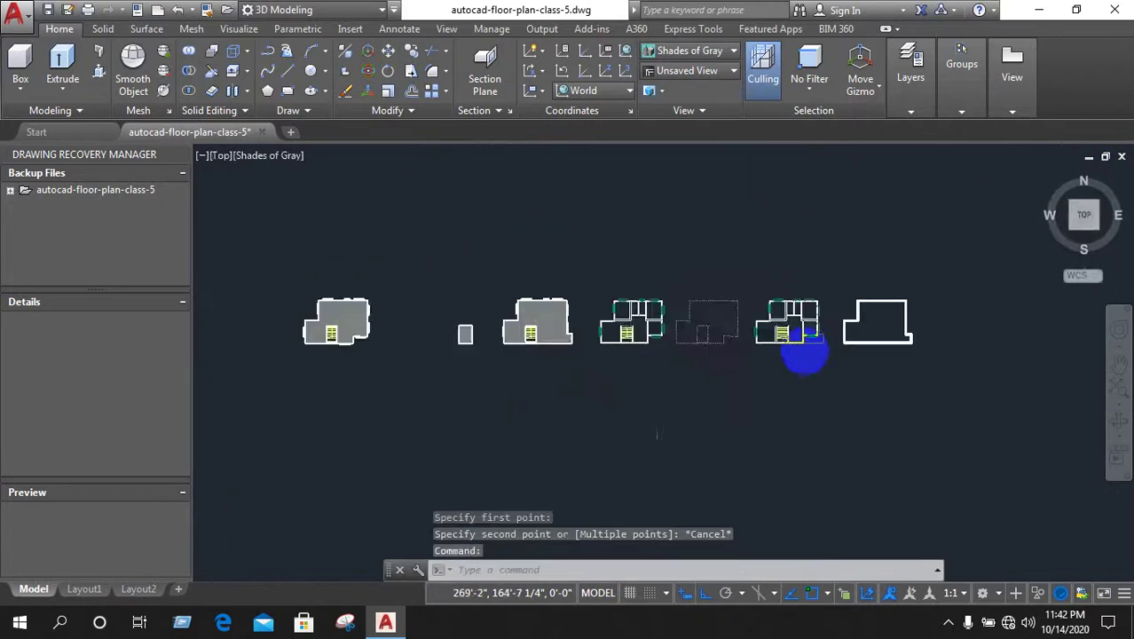
scroll(807, 355, up, 3)
scroll(803, 306, up, 1)
scroll(803, 306, up, 3)
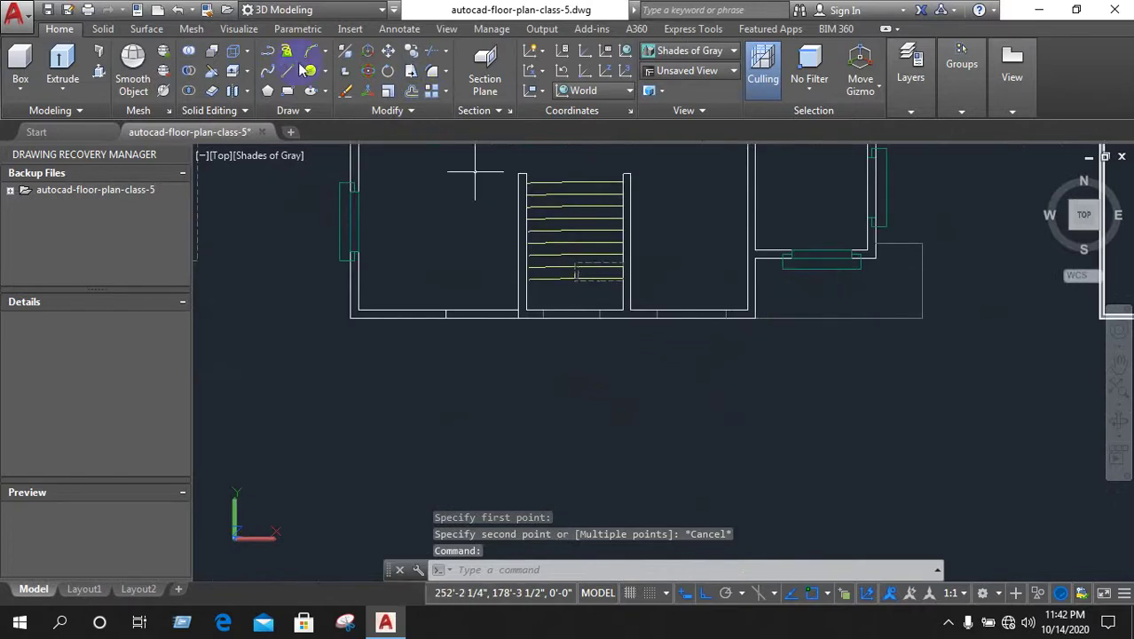
text(l)
key(Return)
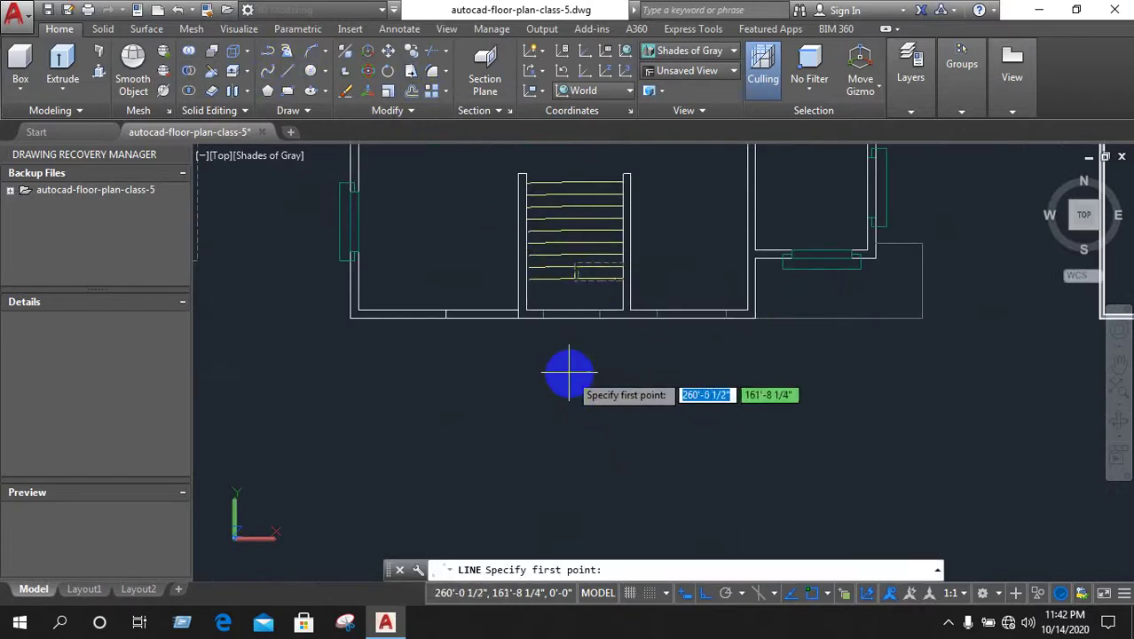
scroll(568, 377, up, 2)
click(577, 410)
text(12")
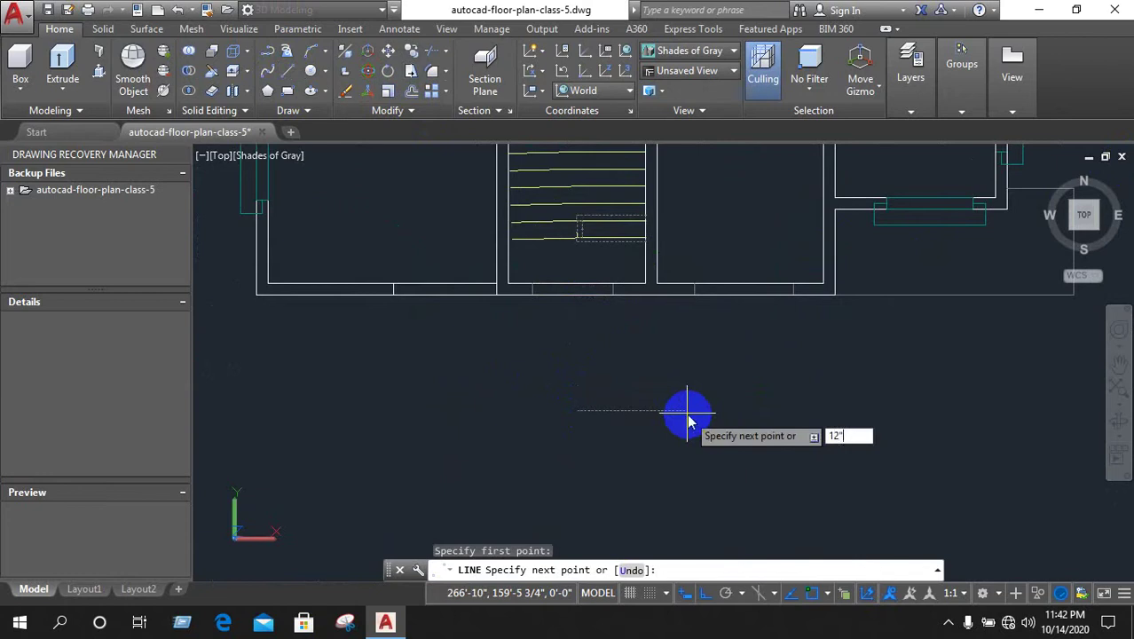
key(Return)
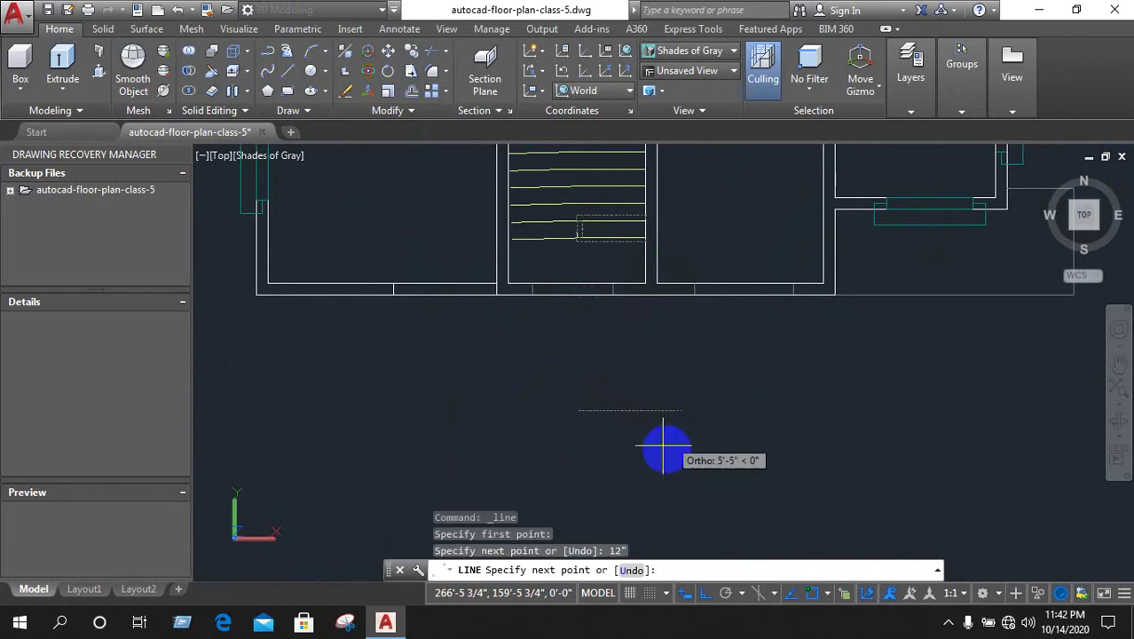
scroll(606, 443, up, 3)
text(6")
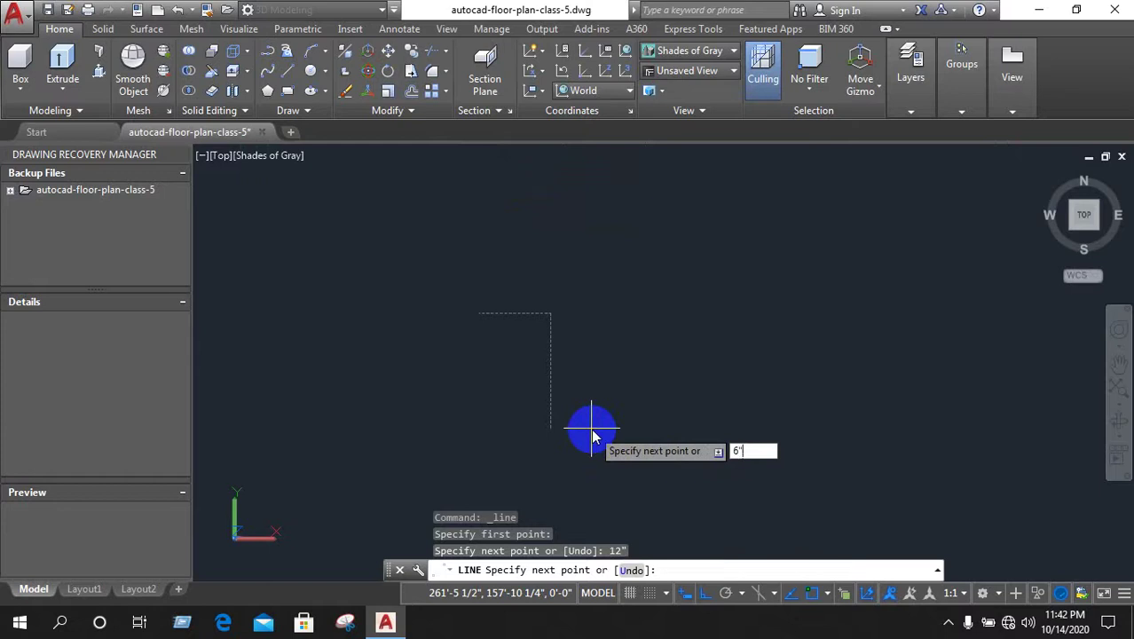
key(Return)
right_click(681, 387)
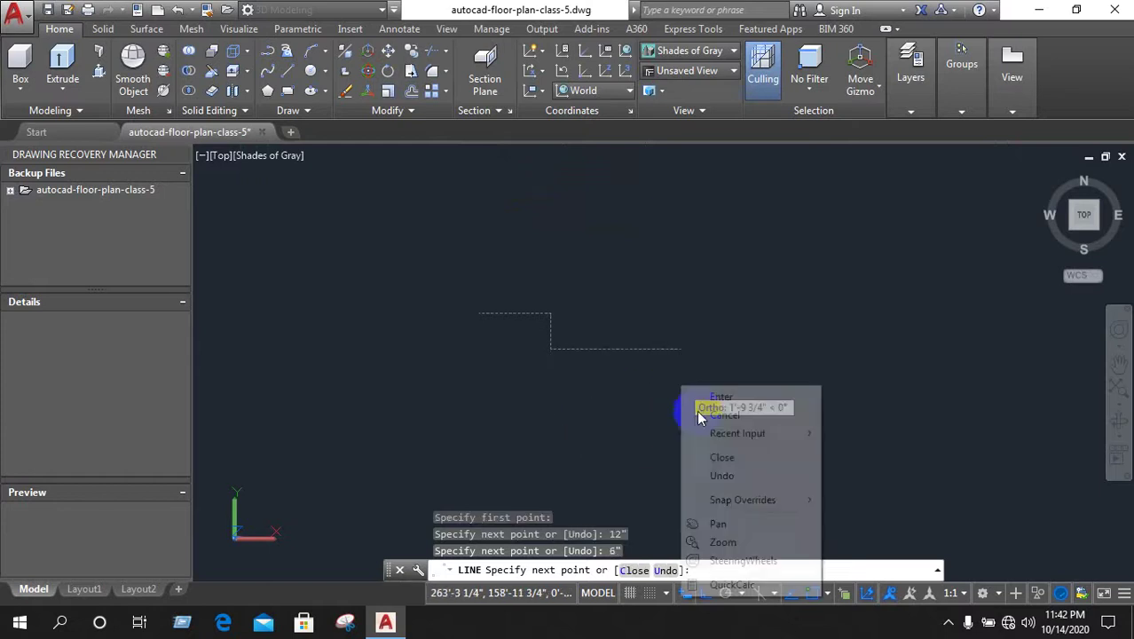
click(698, 414)
Select the step and copy it corner-to-corner one step higher
scroll(688, 419, down, 3)
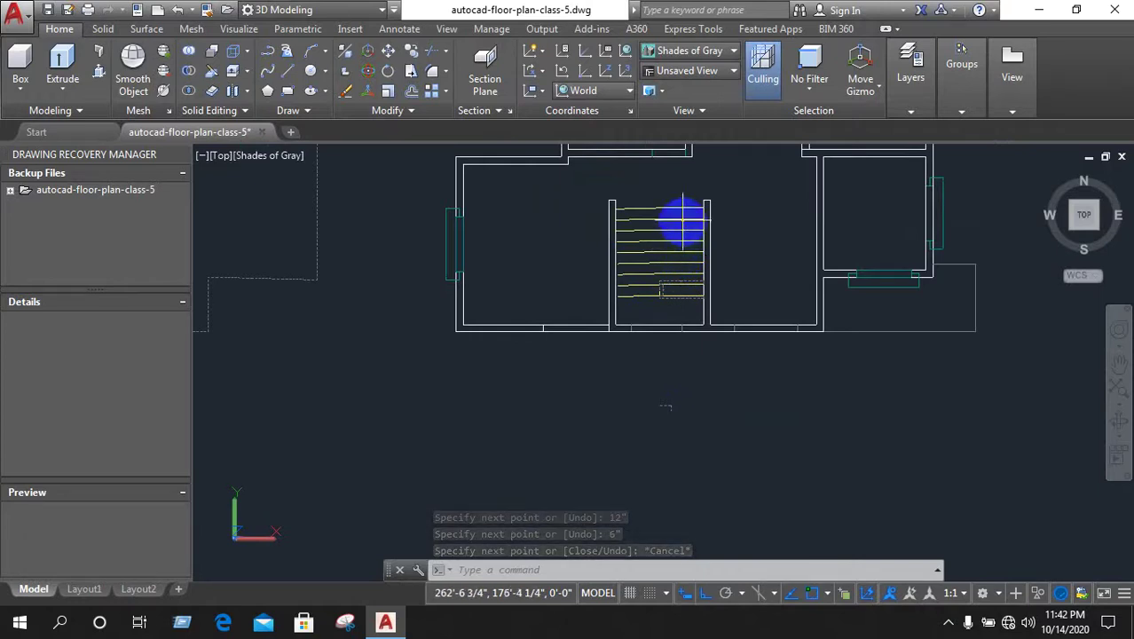
scroll(668, 398, up, 2)
scroll(679, 426, up, 2)
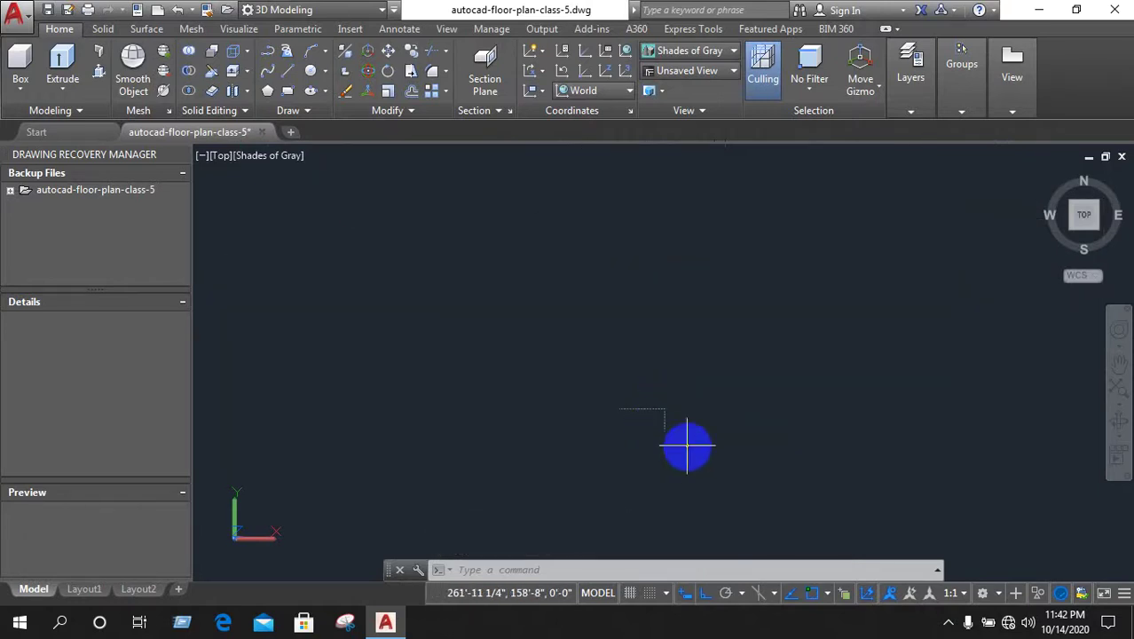
click(687, 445)
click(540, 235)
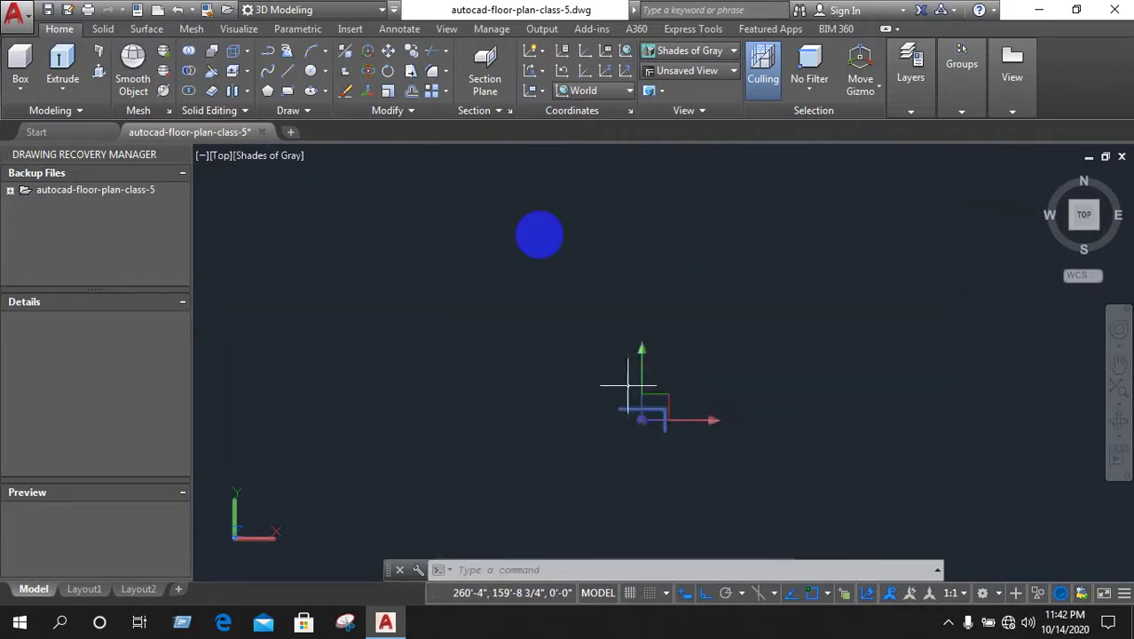
click(411, 51)
scroll(710, 448, up, 3)
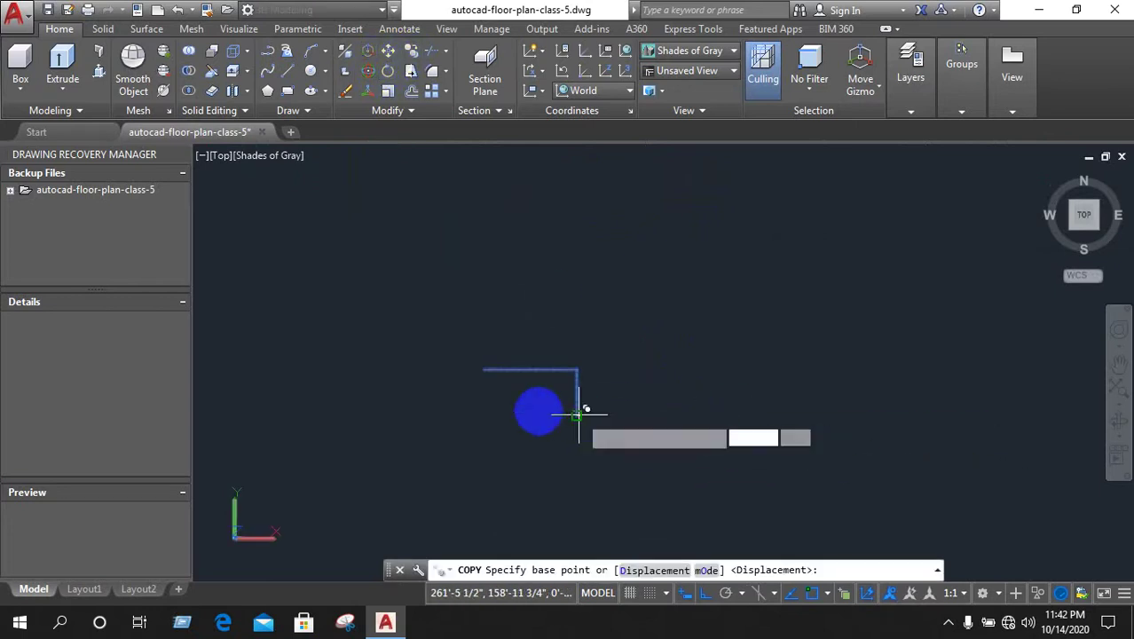
click(578, 413)
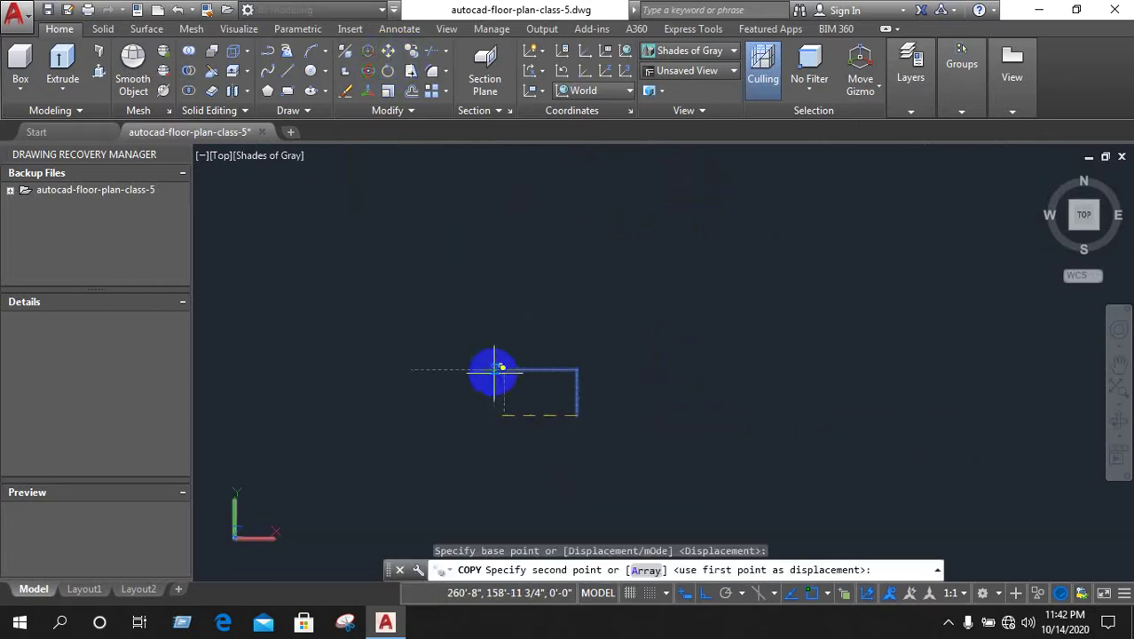
click(398, 316)
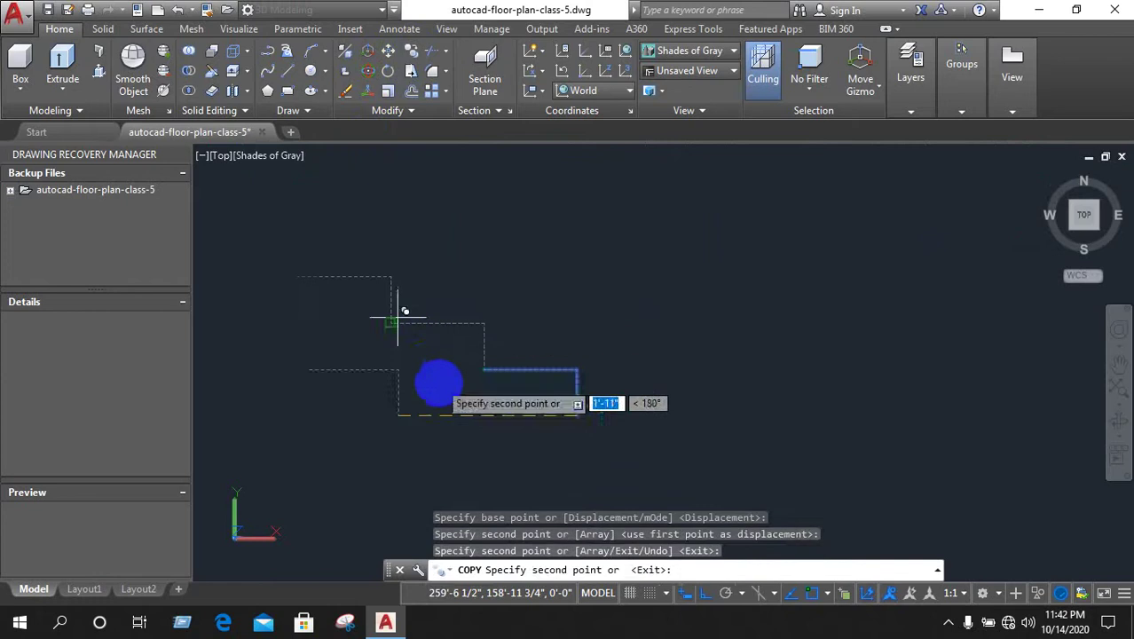
Add more step copies upward to complete the six-riser staircase outline, then centre it in view
click(329, 286)
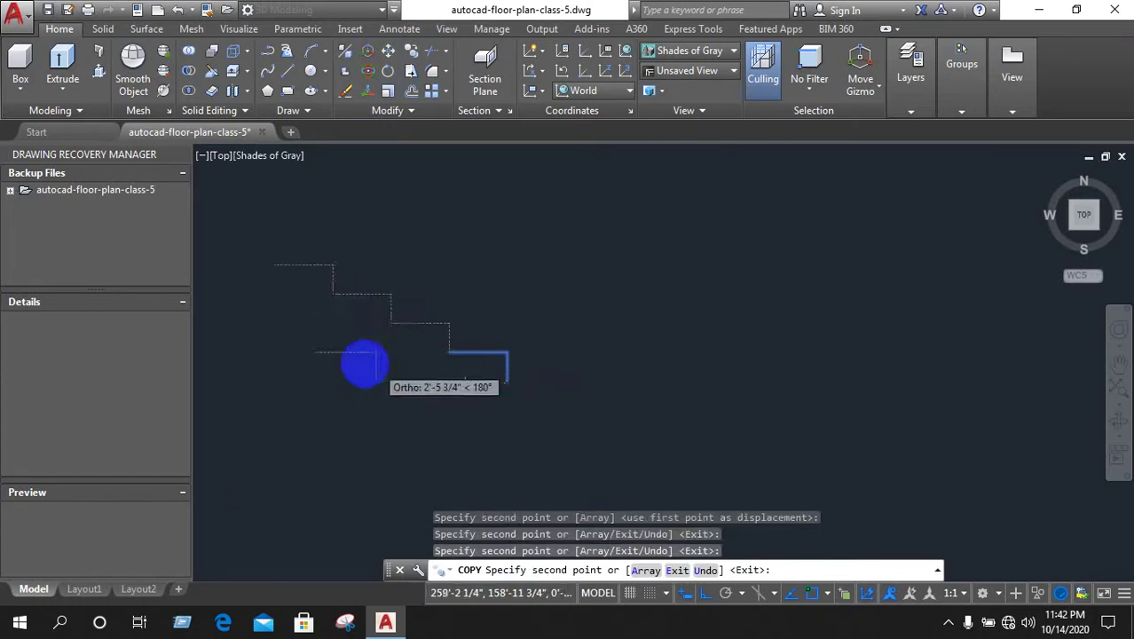
click(312, 302)
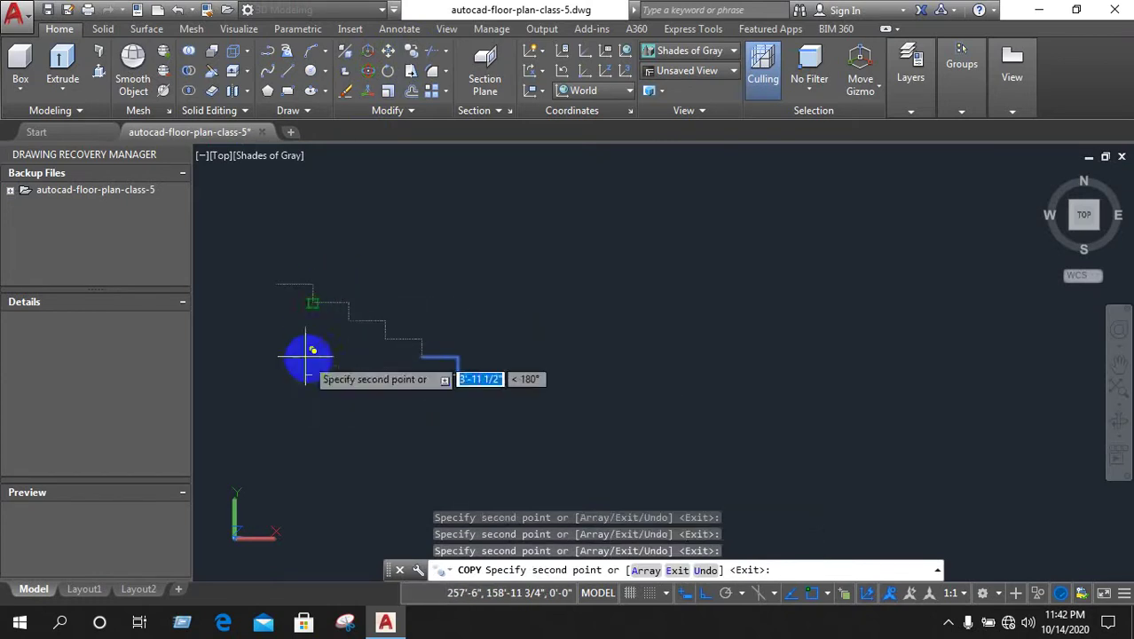
click(266, 285)
scroll(293, 319, down, 1)
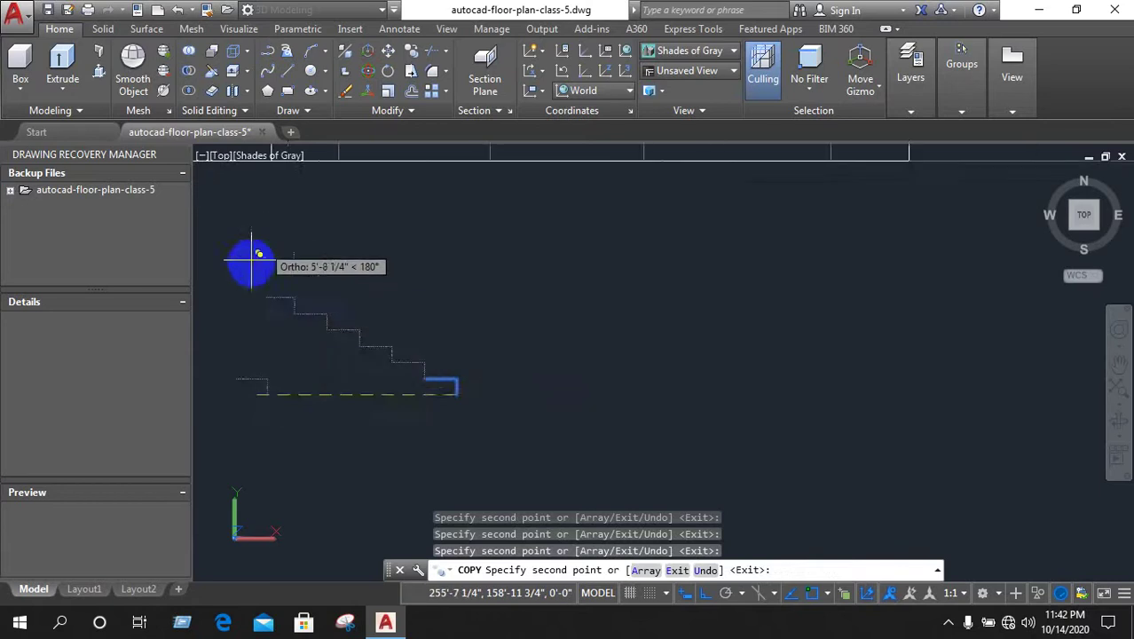
click(291, 322)
scroll(559, 310, up, 1)
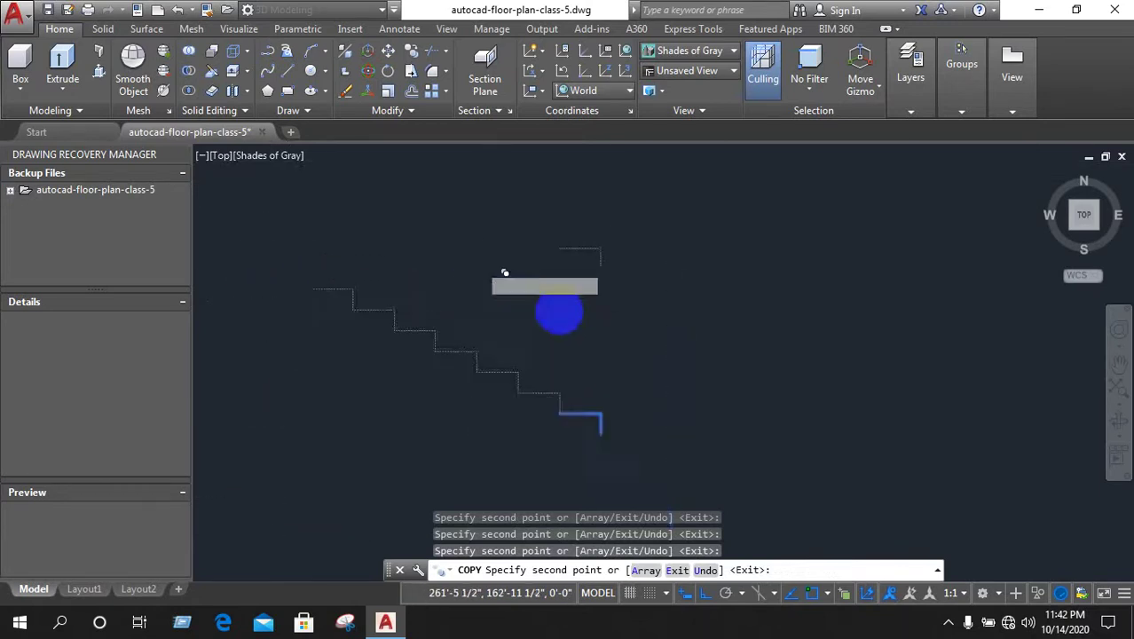
scroll(559, 310, down, 1)
right_click(582, 297)
click(625, 325)
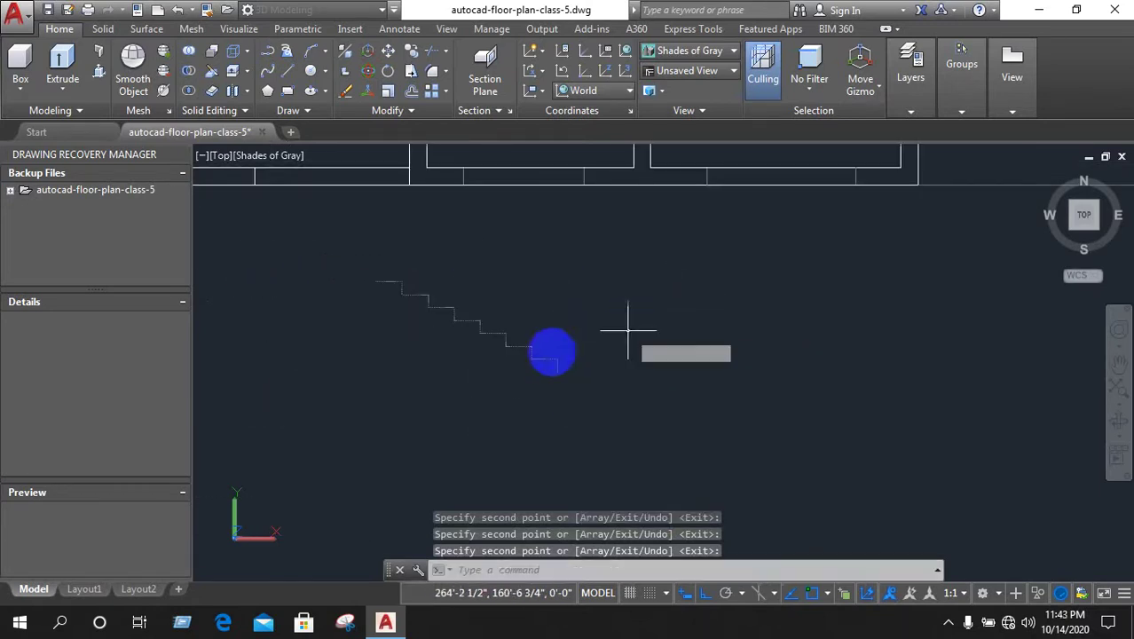
scroll(469, 347, down, 1)
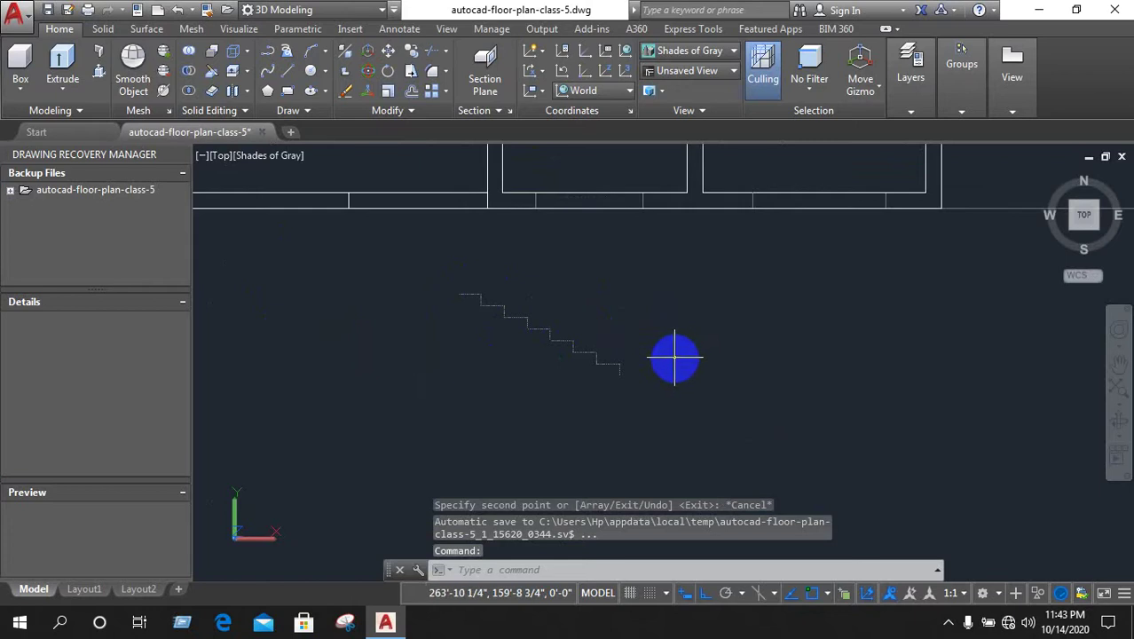
middle_drag(676, 358, 481, 193)
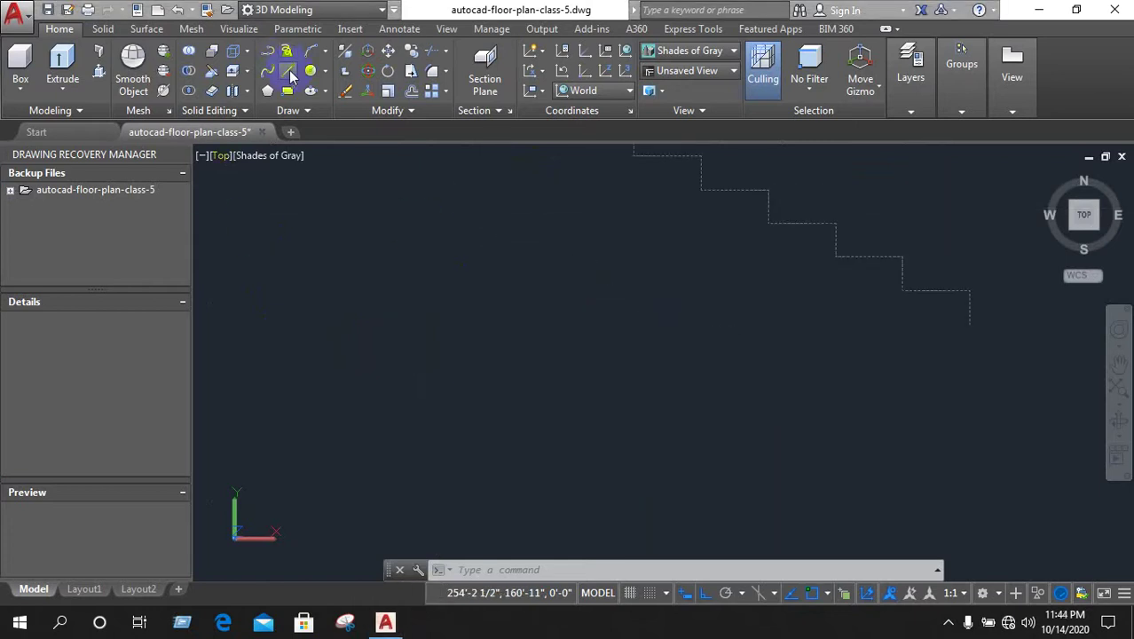
scroll(639, 293, down, 3)
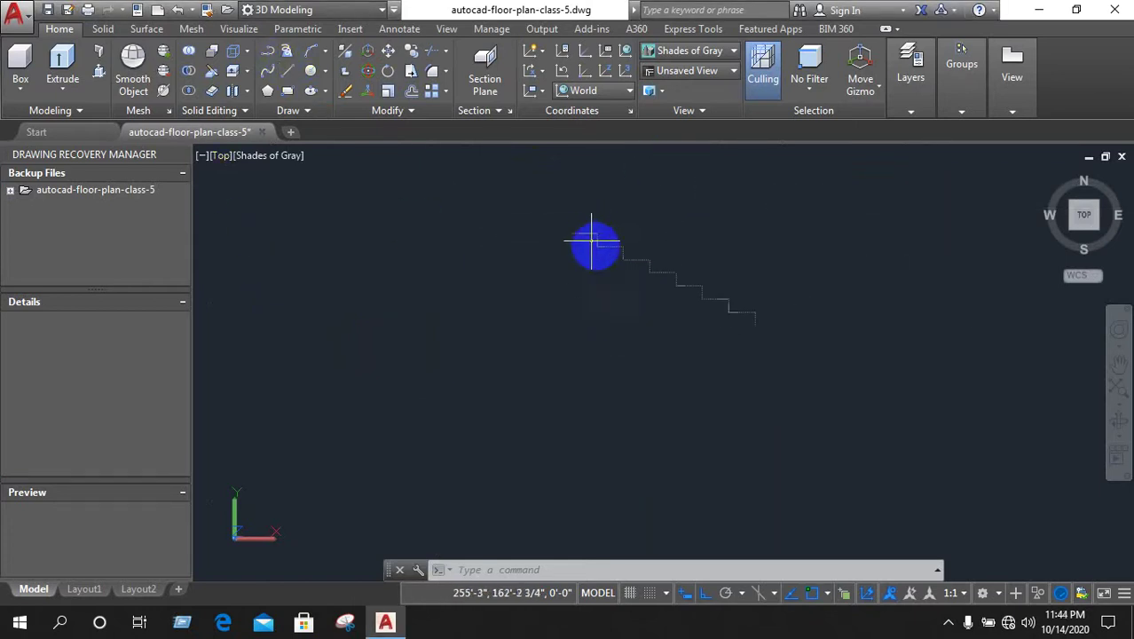
middle_drag(597, 246, 481, 165)
scroll(481, 165, up, 3)
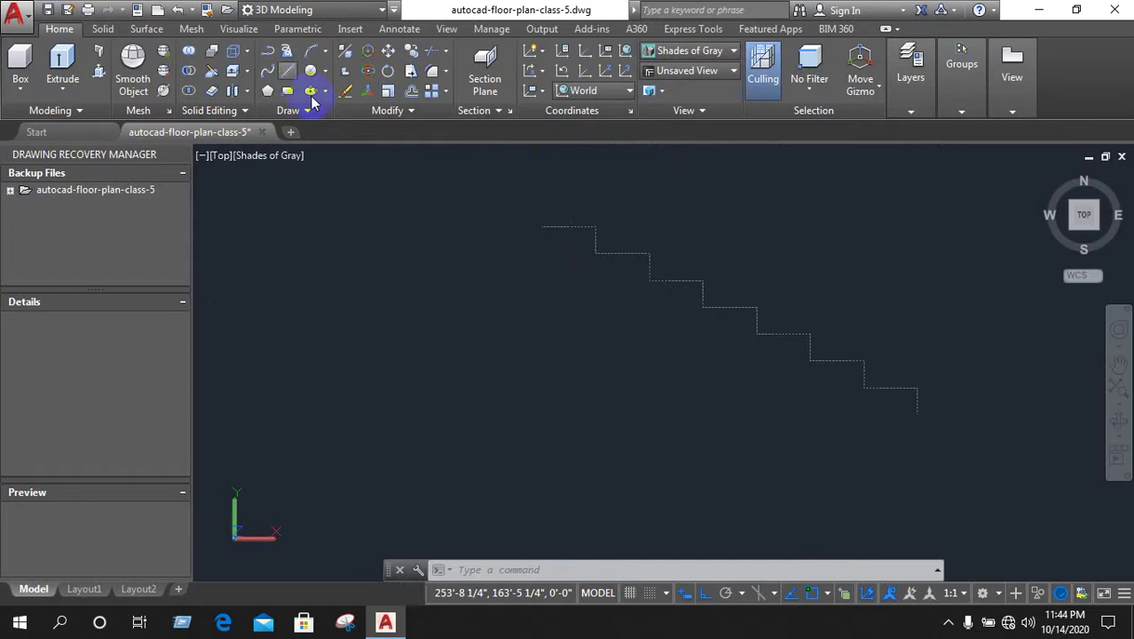
Draw a diagonal line from the staircase's top corner to the bottom step corner
click(286, 70)
click(596, 253)
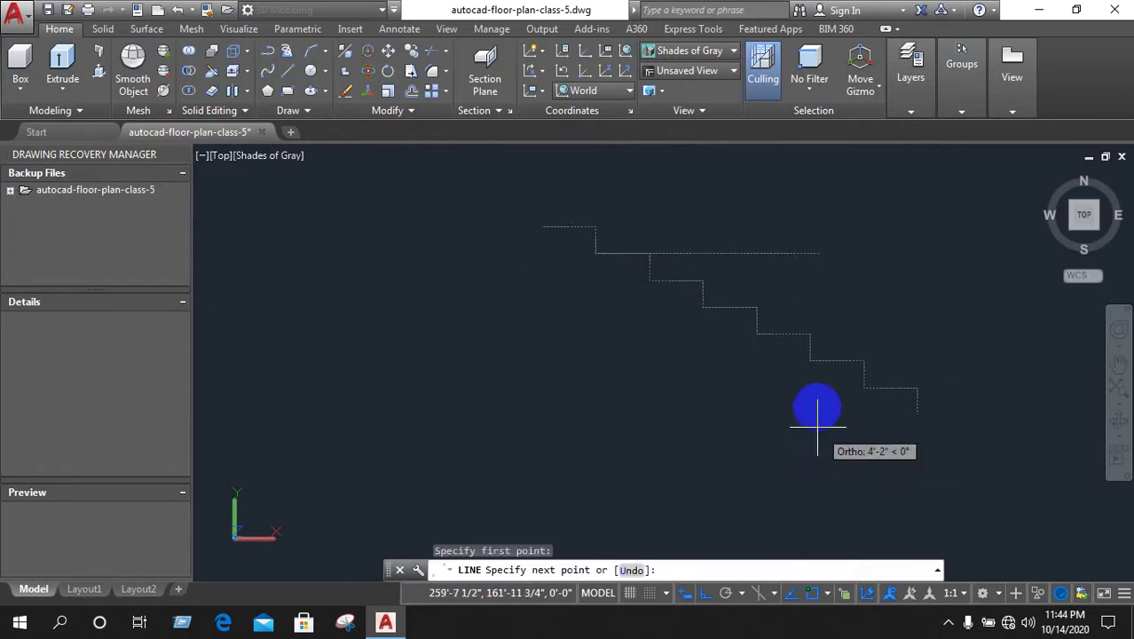
click(699, 596)
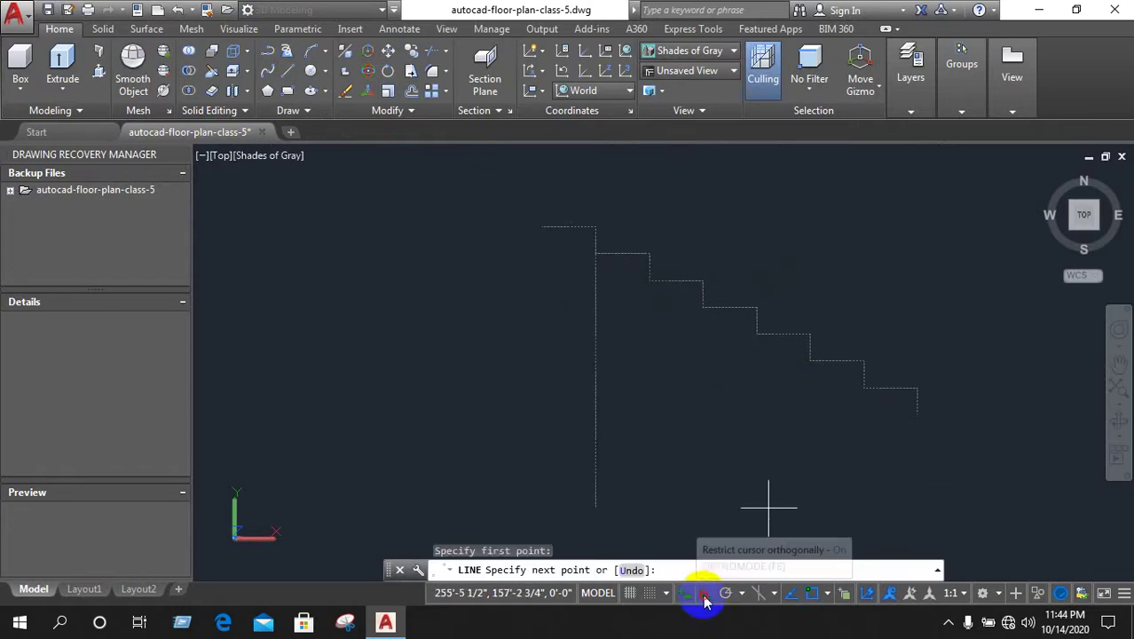
click(863, 387)
right_click(898, 311)
click(914, 332)
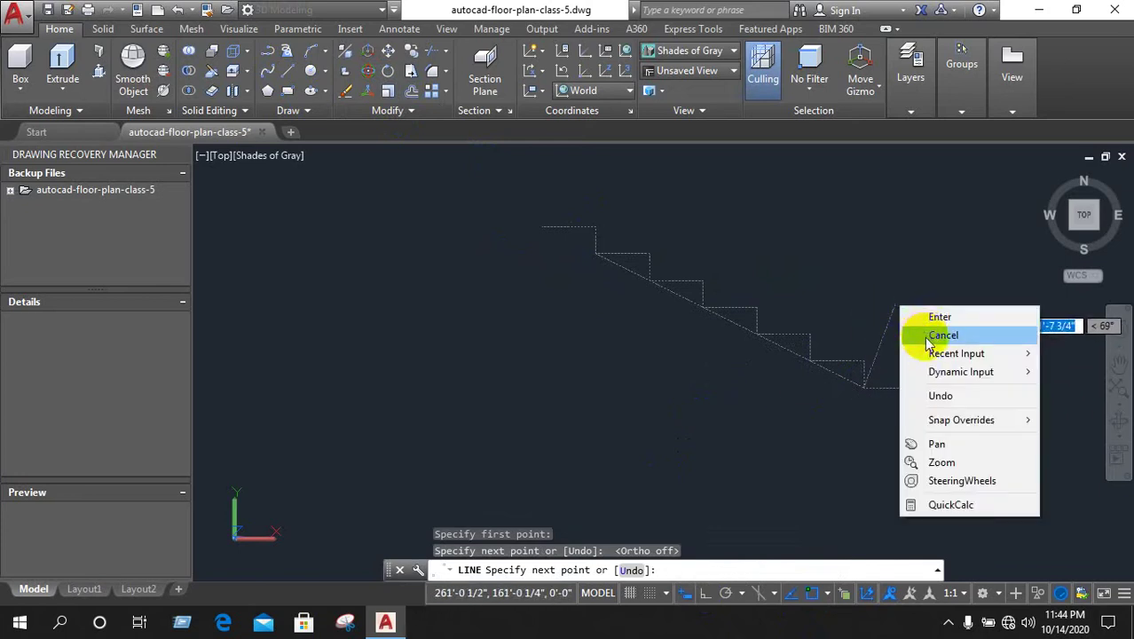
scroll(737, 329, up, 2)
scroll(738, 330, up, 1)
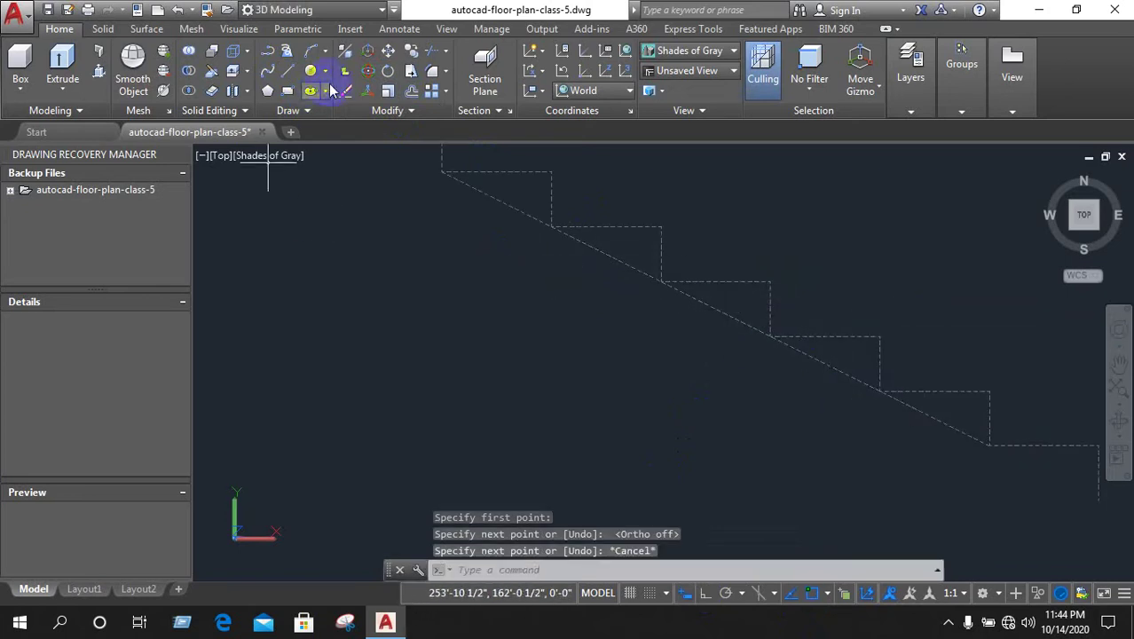
Start an offset of the diagonal at 15 inches, then cancel it
text(o)
key(Return)
text(15")
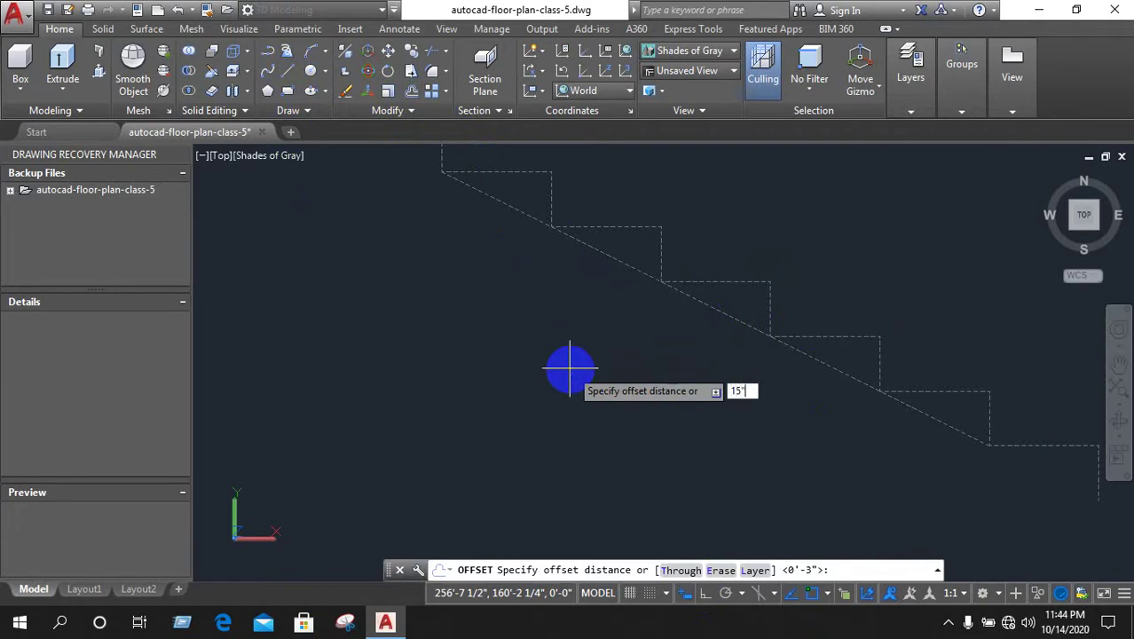
key(Return)
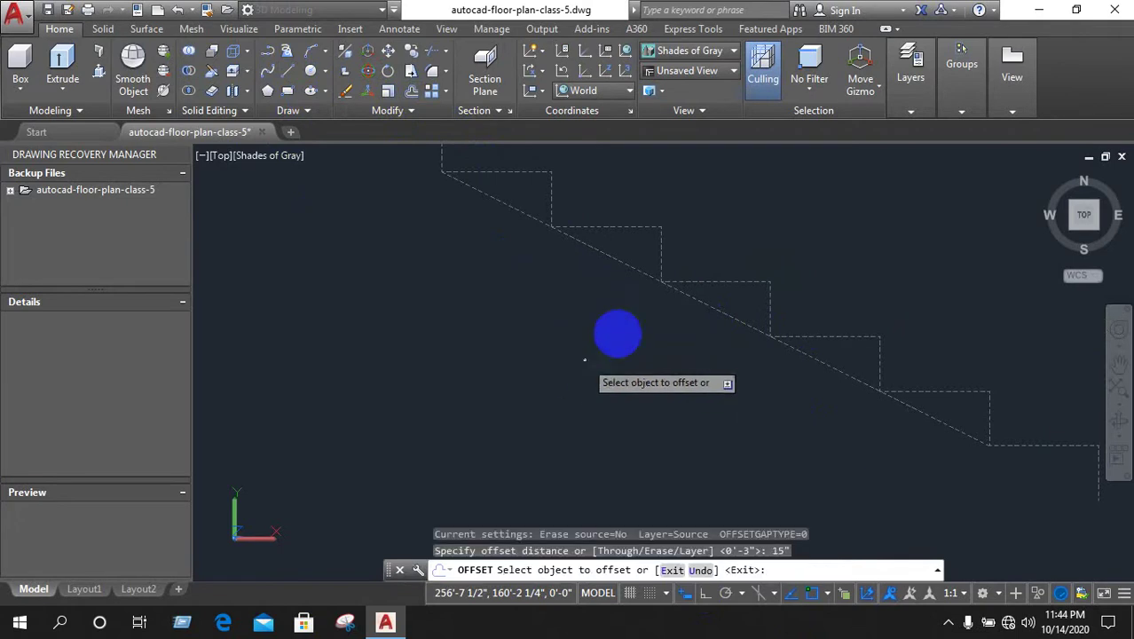
click(631, 266)
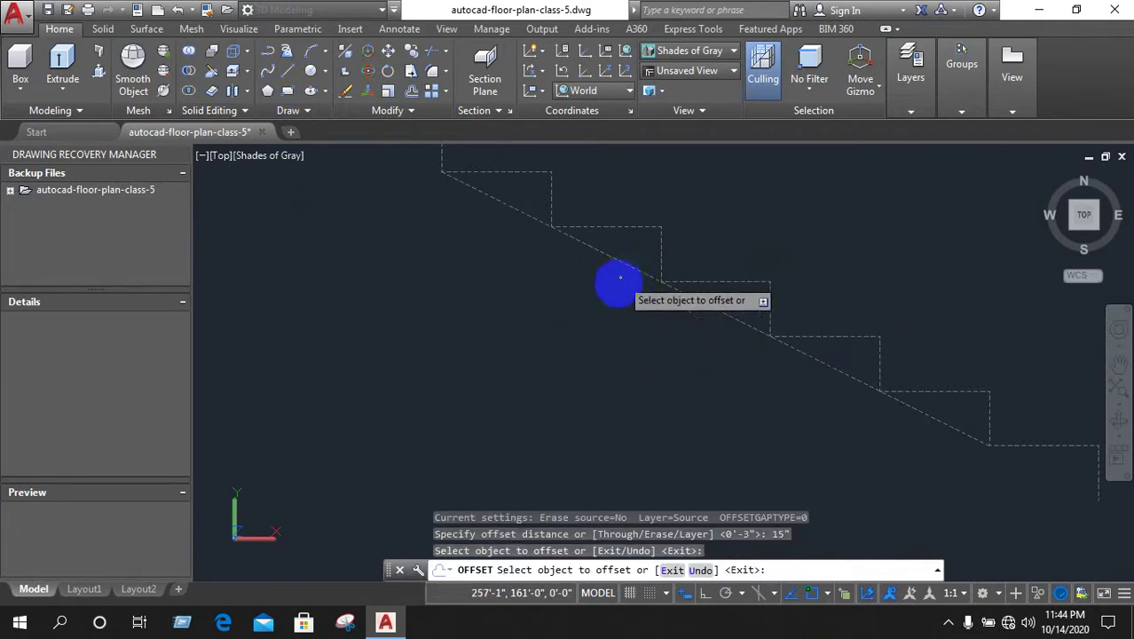
click(631, 265)
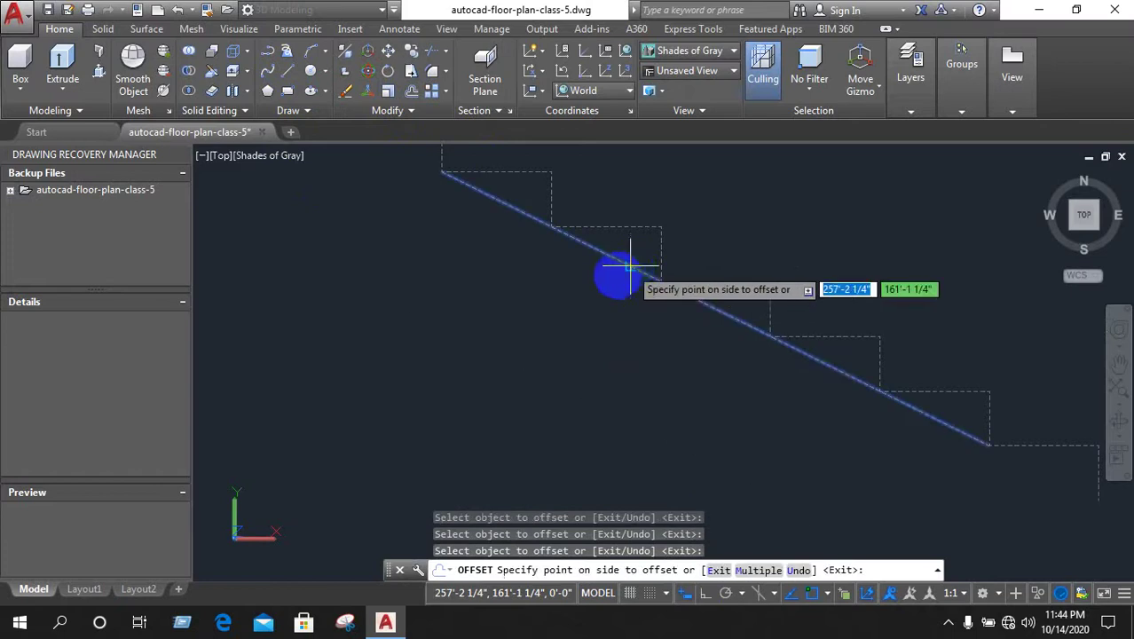
scroll(582, 327, down, 2)
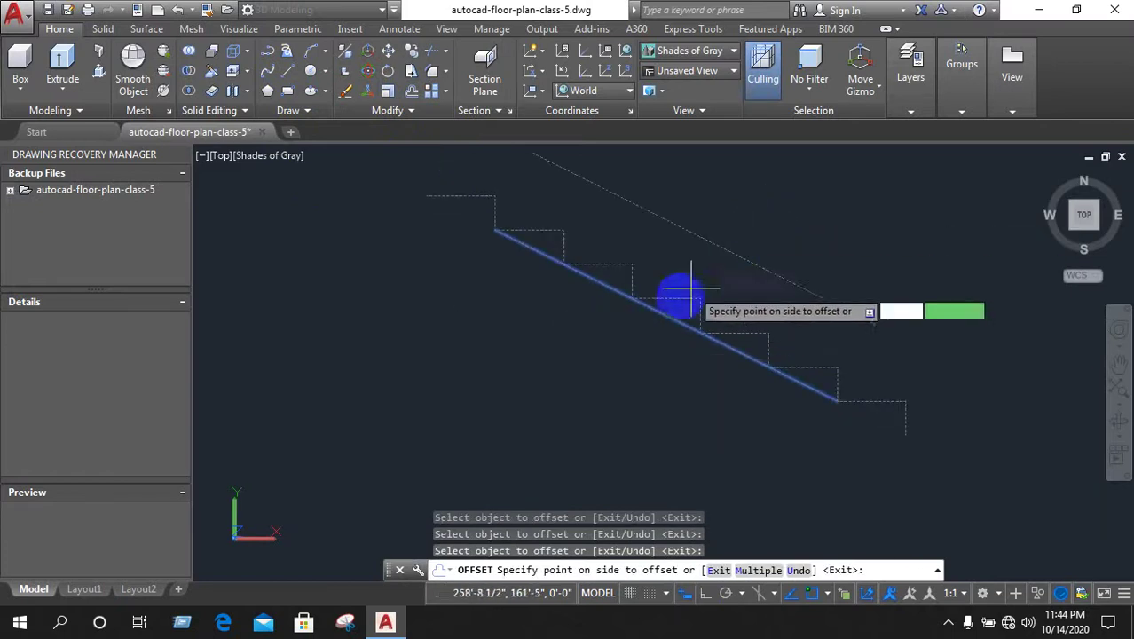
right_click(593, 369)
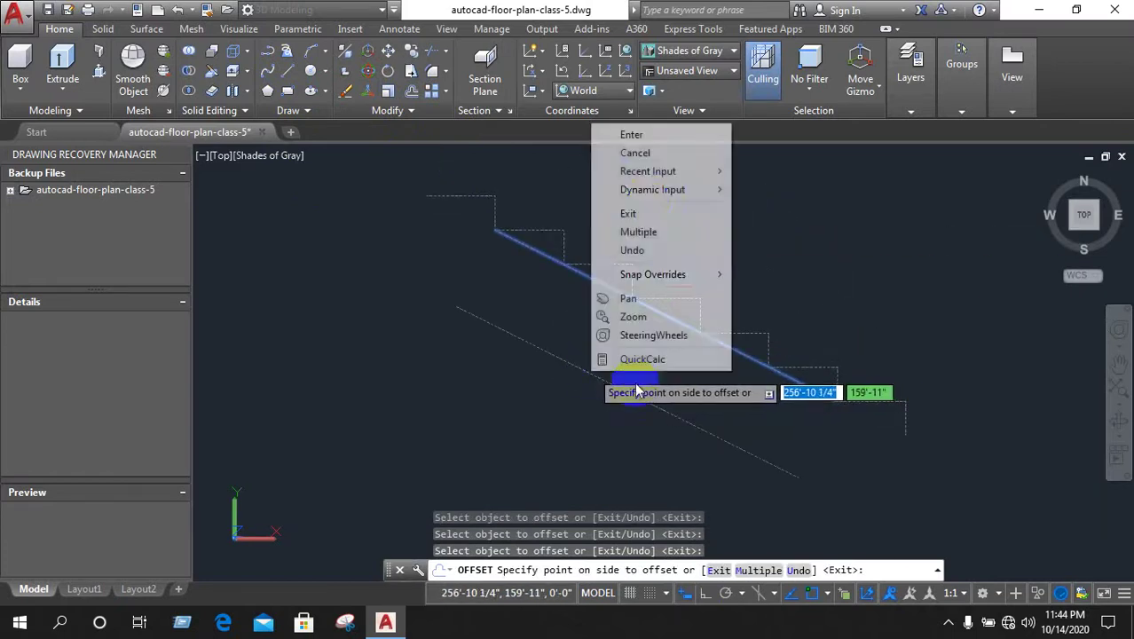
click(632, 149)
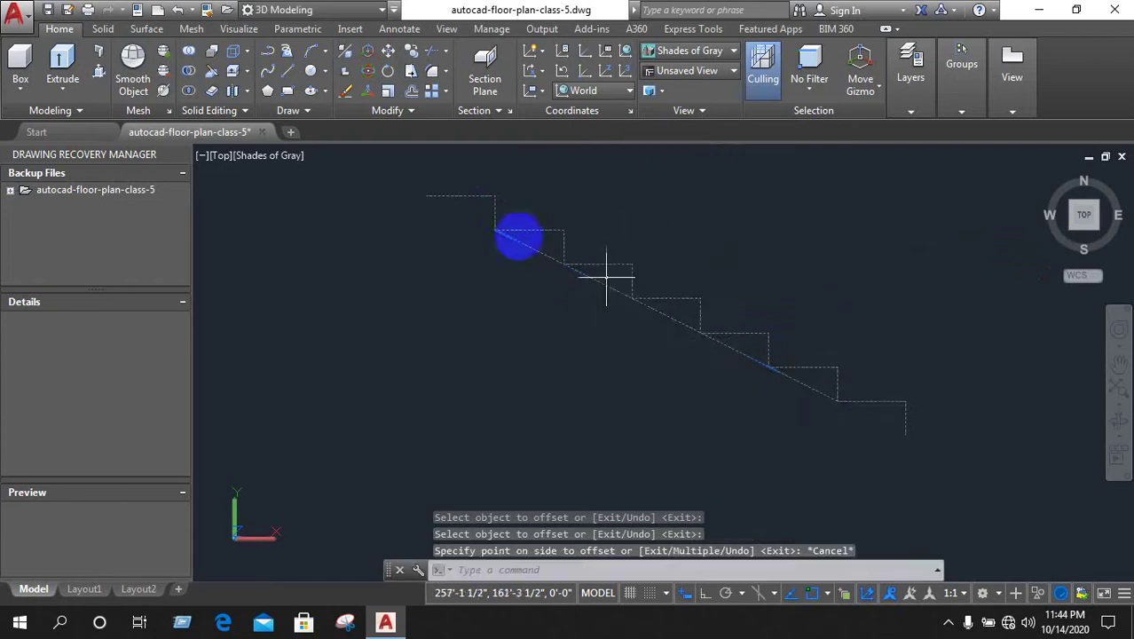
Offset the sloped stair line 7" below it to form the underside
click(412, 93)
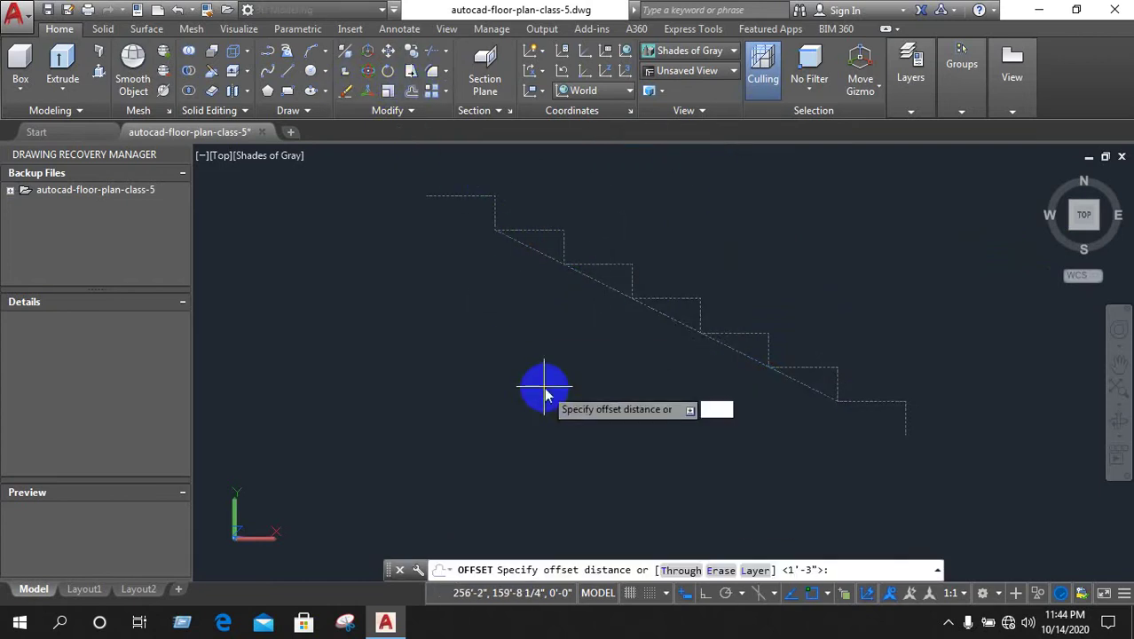
text(7')
key(Return)
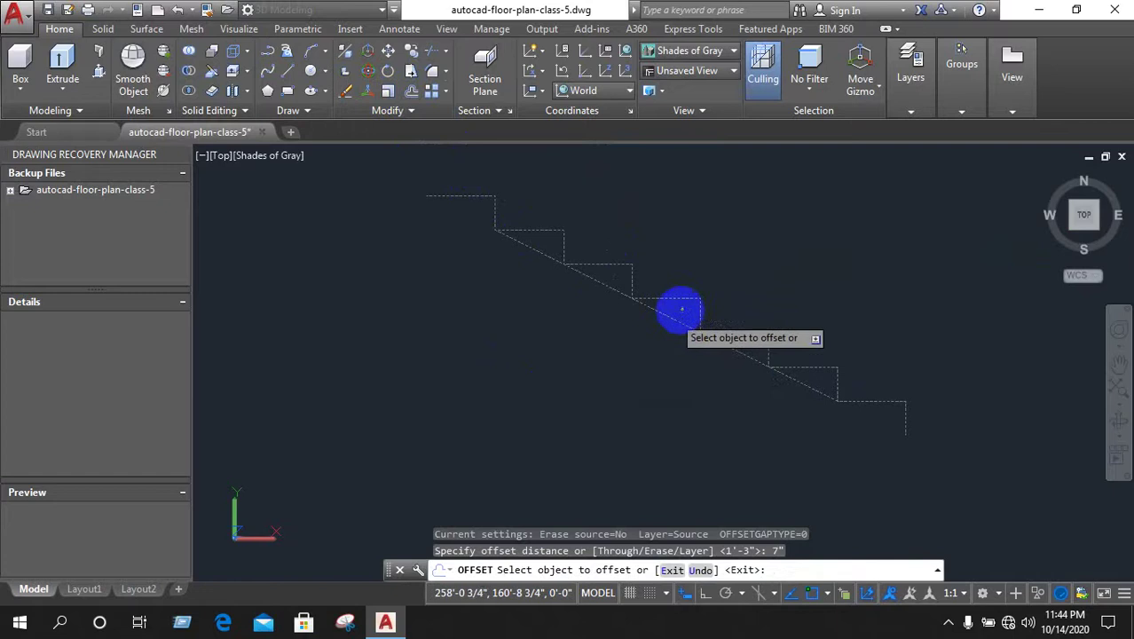
click(607, 284)
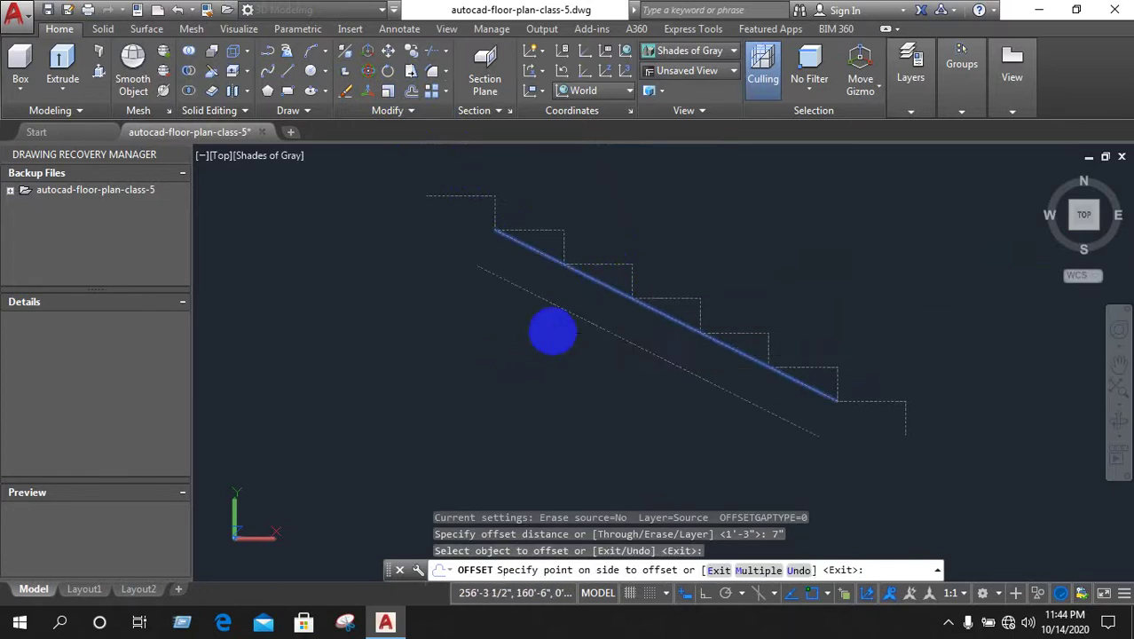
click(552, 332)
right_click(842, 282)
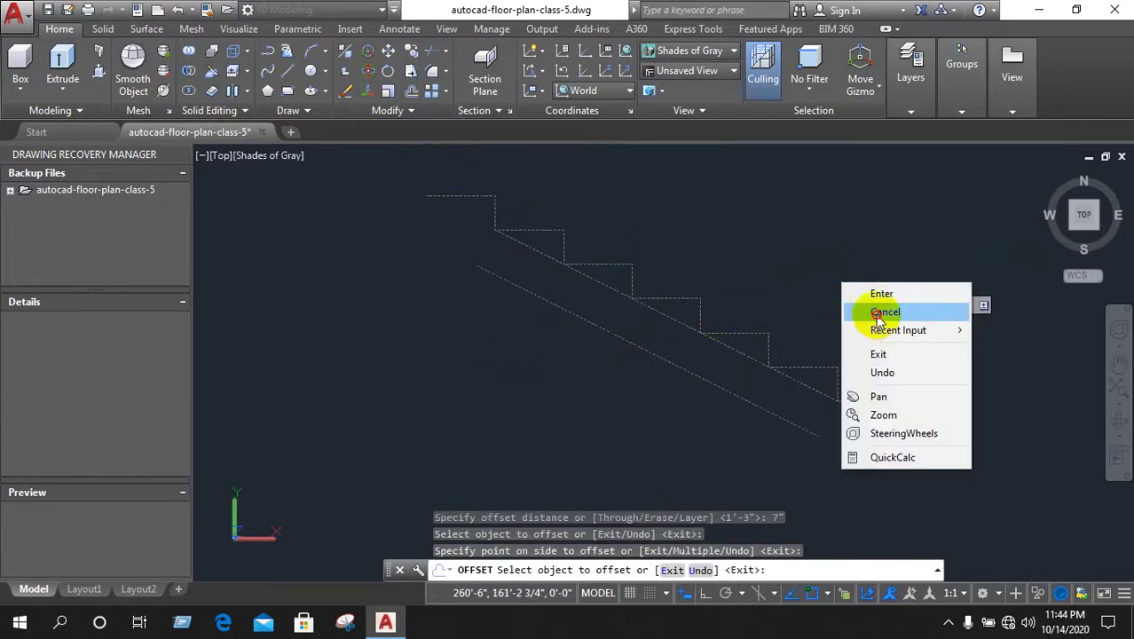
click(883, 312)
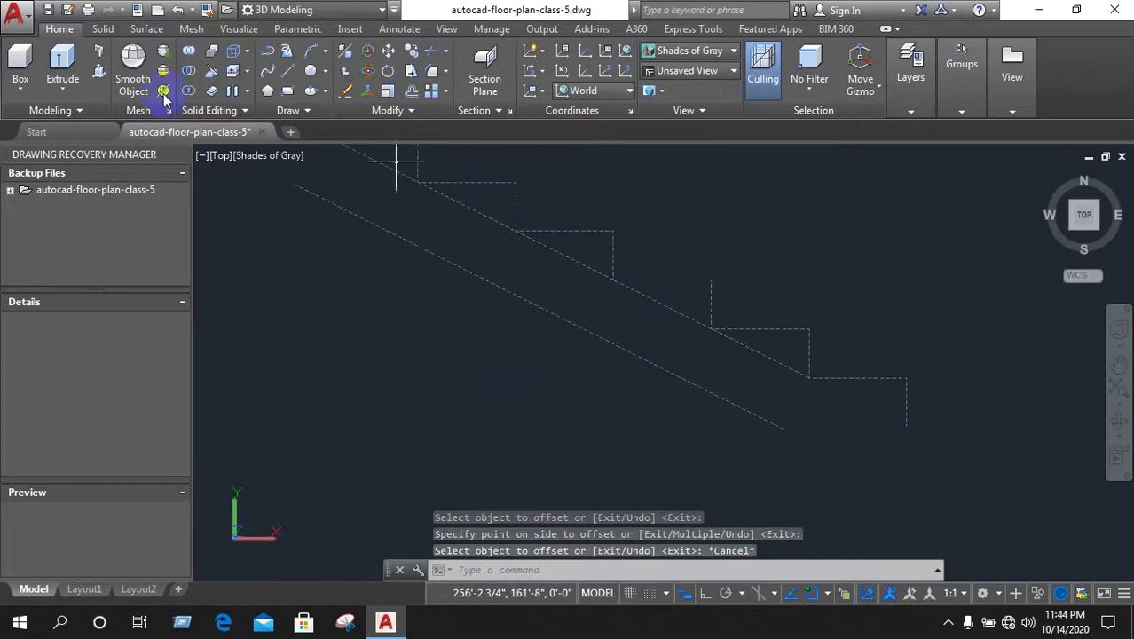
Draw a horizontal line from the stair profile's bottom corner
click(906, 428)
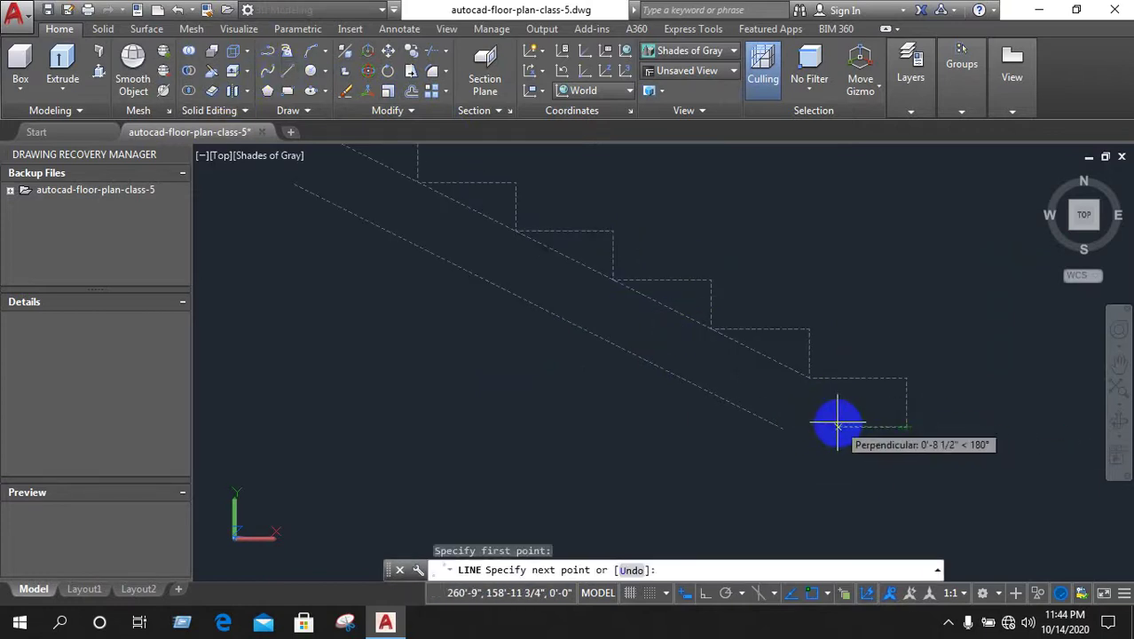
click(706, 594)
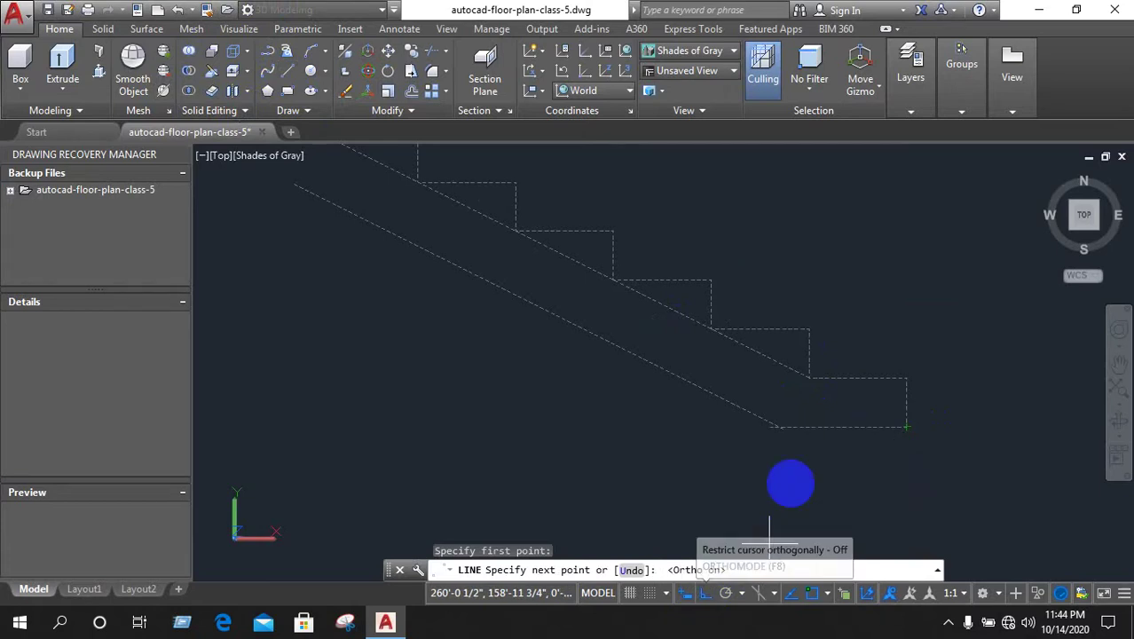
right_click(832, 446)
mouse_move(891, 311)
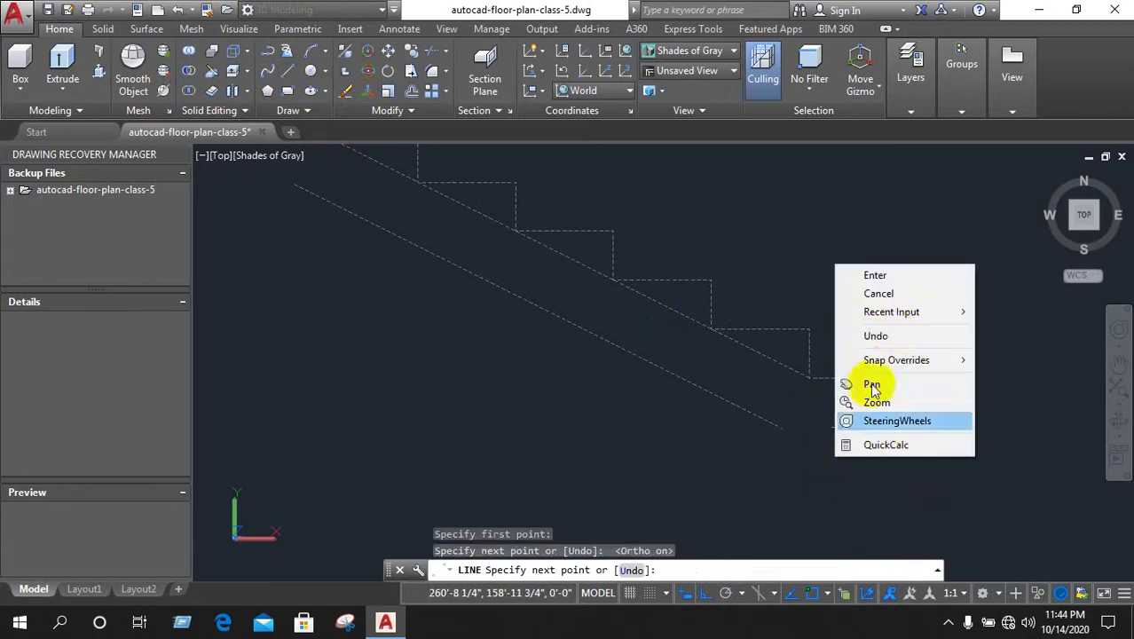
click(878, 293)
scroll(907, 404, down, 1)
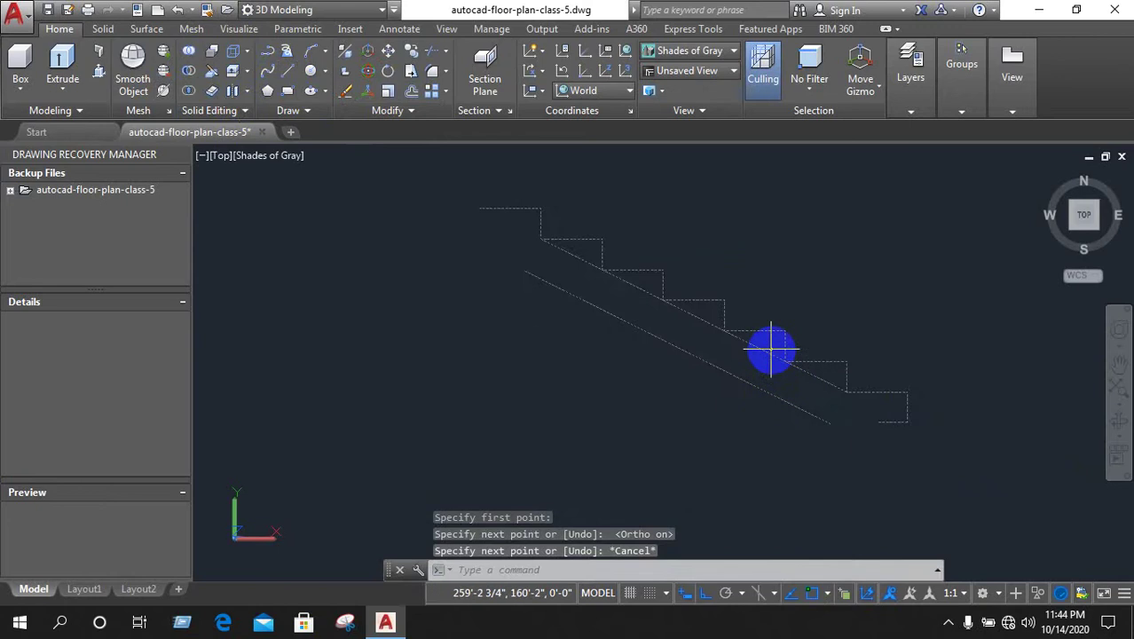
scroll(806, 402, up, 1)
text(F)
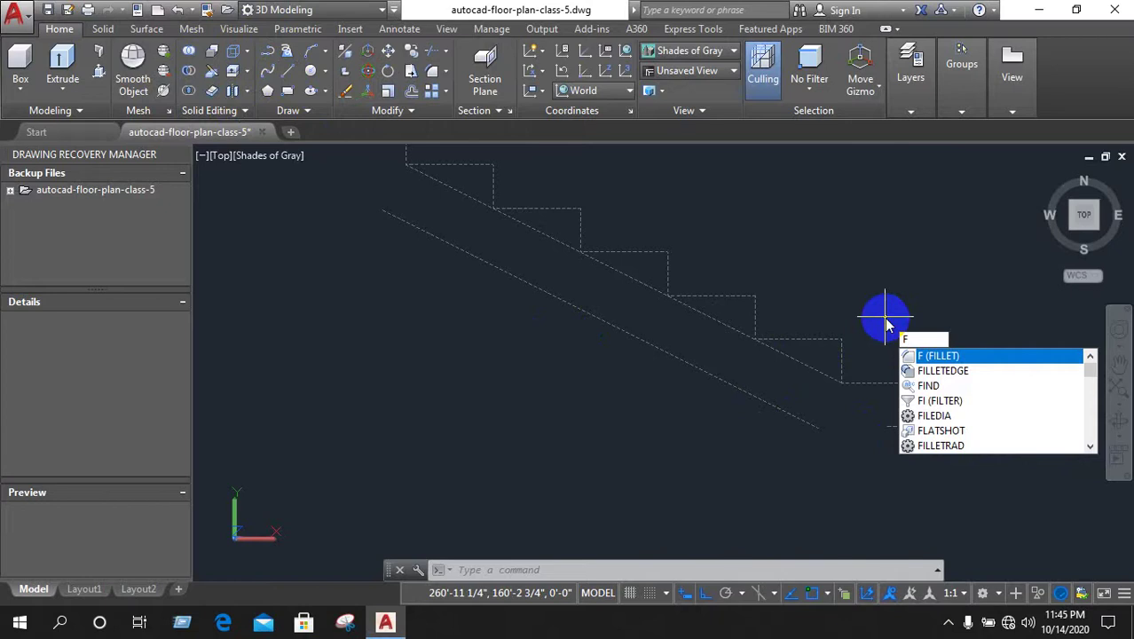
Fillet the lower sloped line and the bottom horizontal line into a sharp corner
key(Return)
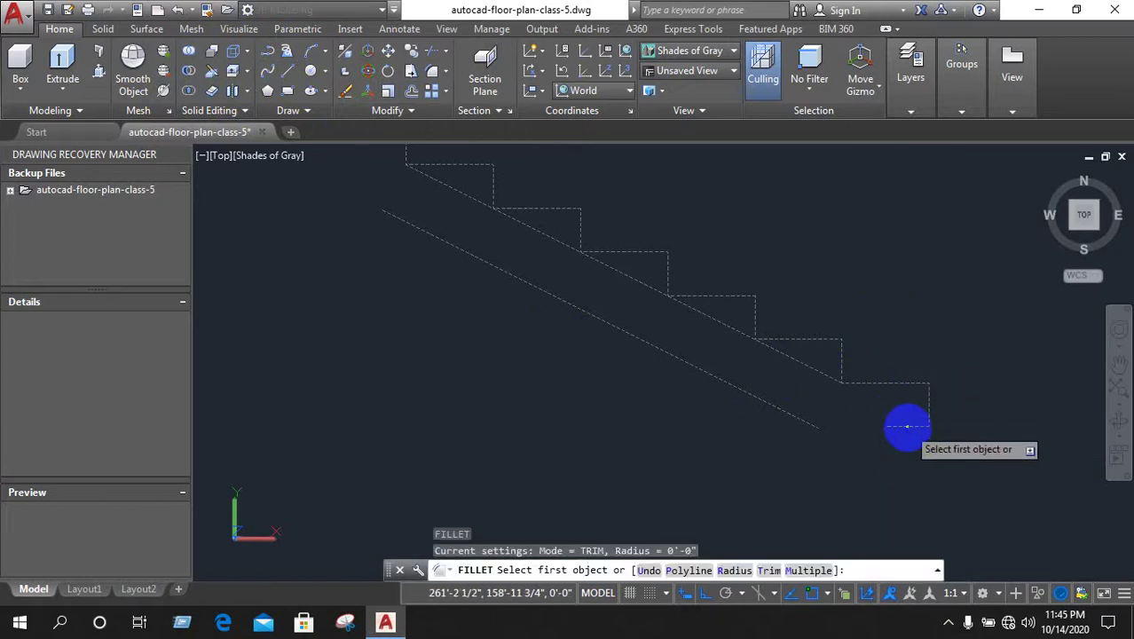
click(928, 421)
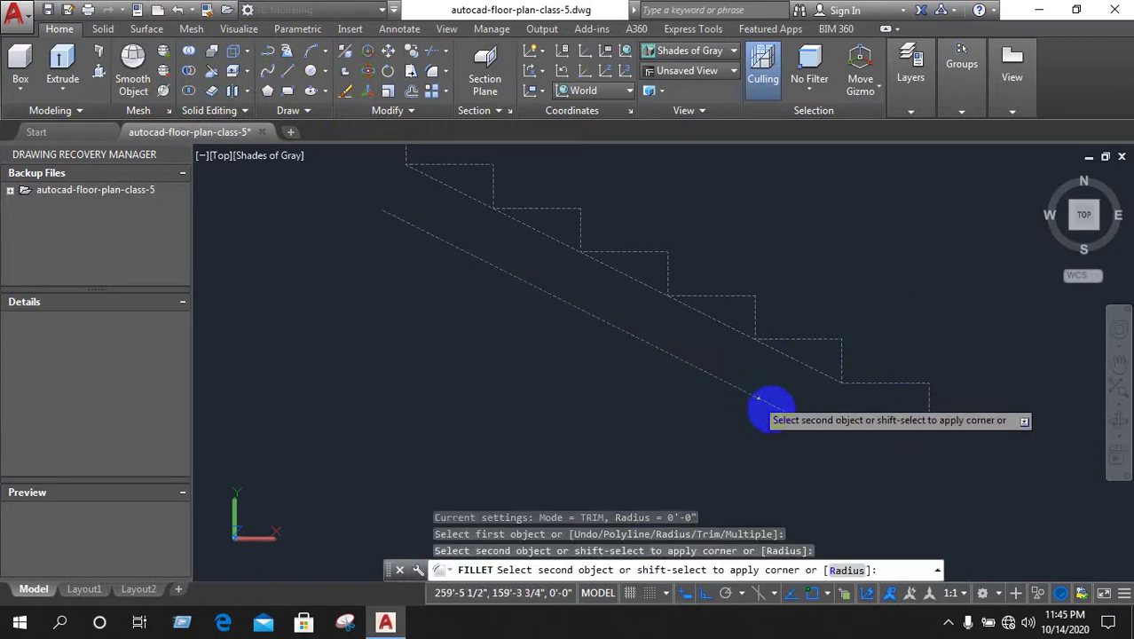
click(780, 406)
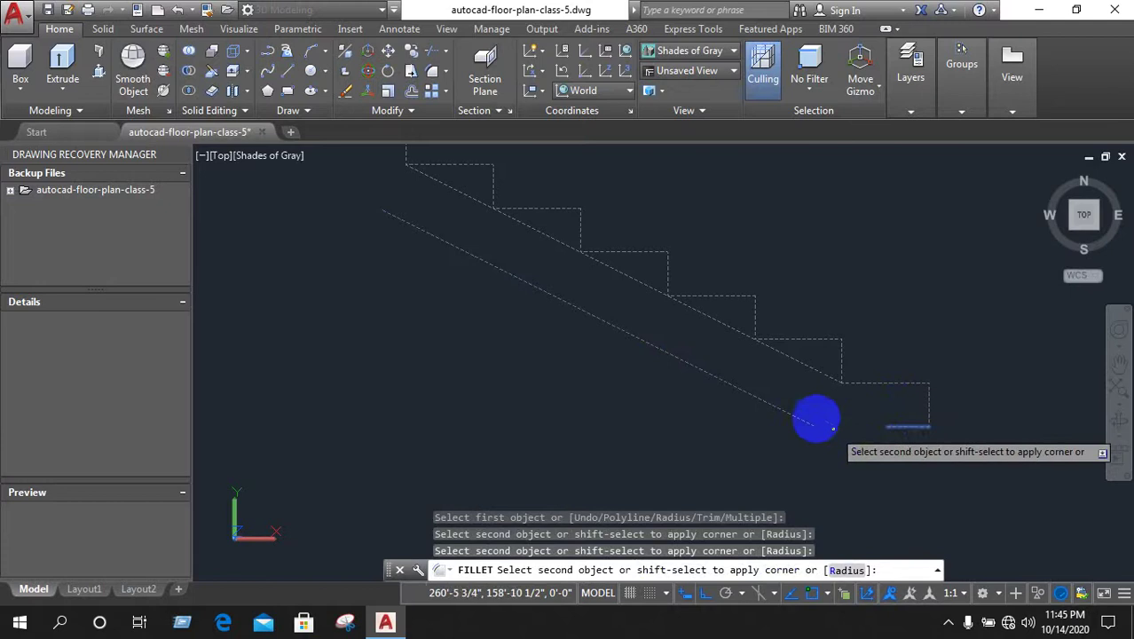
click(800, 419)
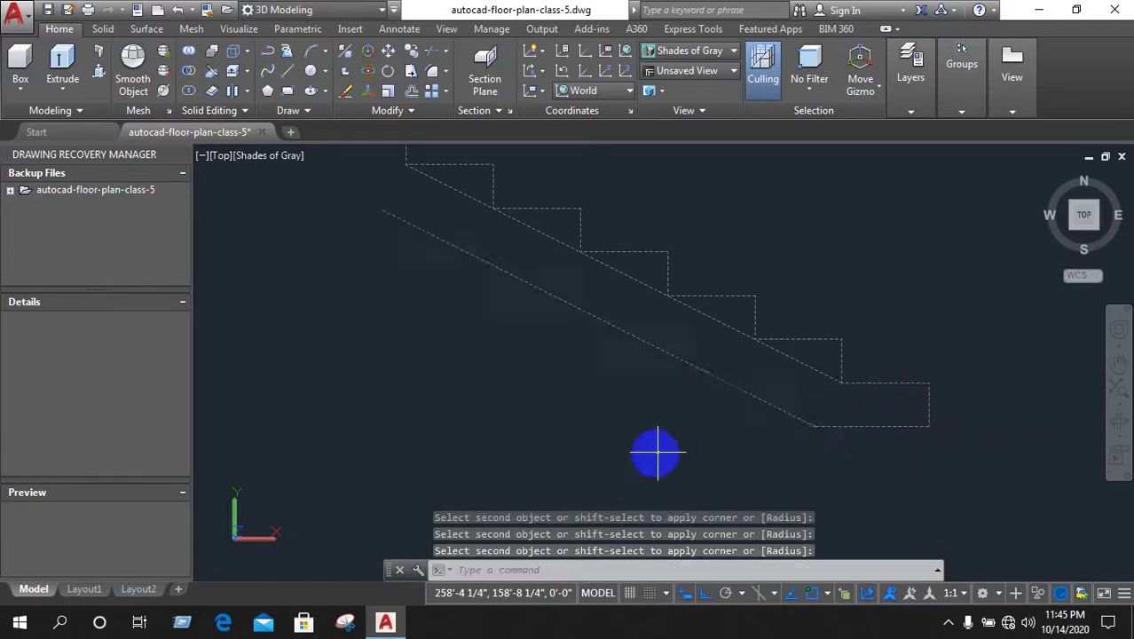
scroll(658, 454, down, 2)
right_click(792, 270)
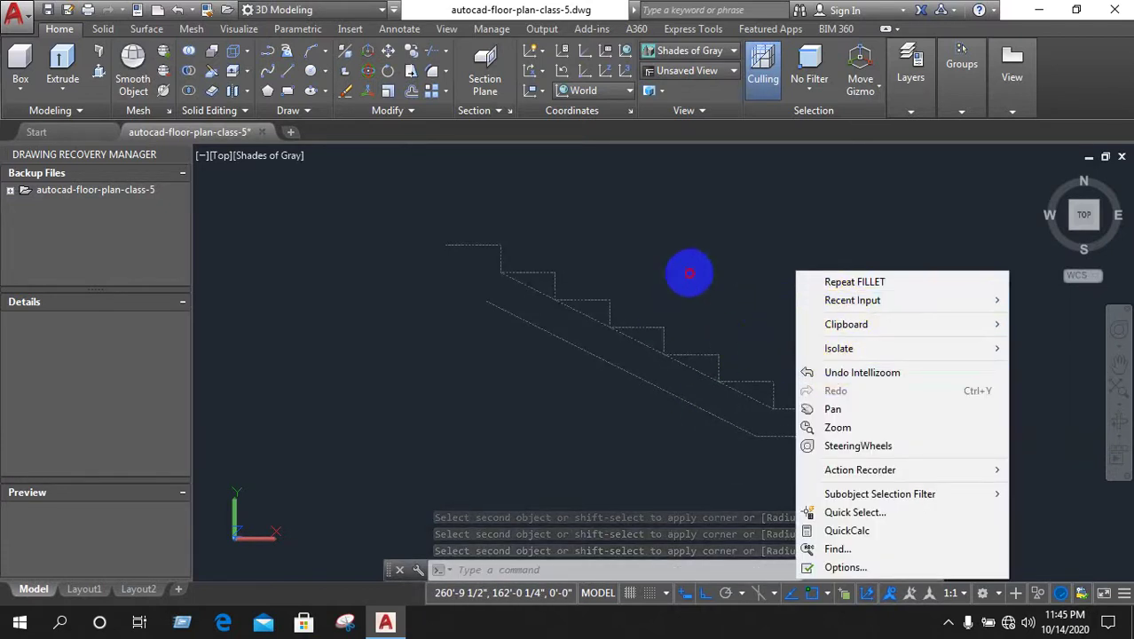
click(627, 259)
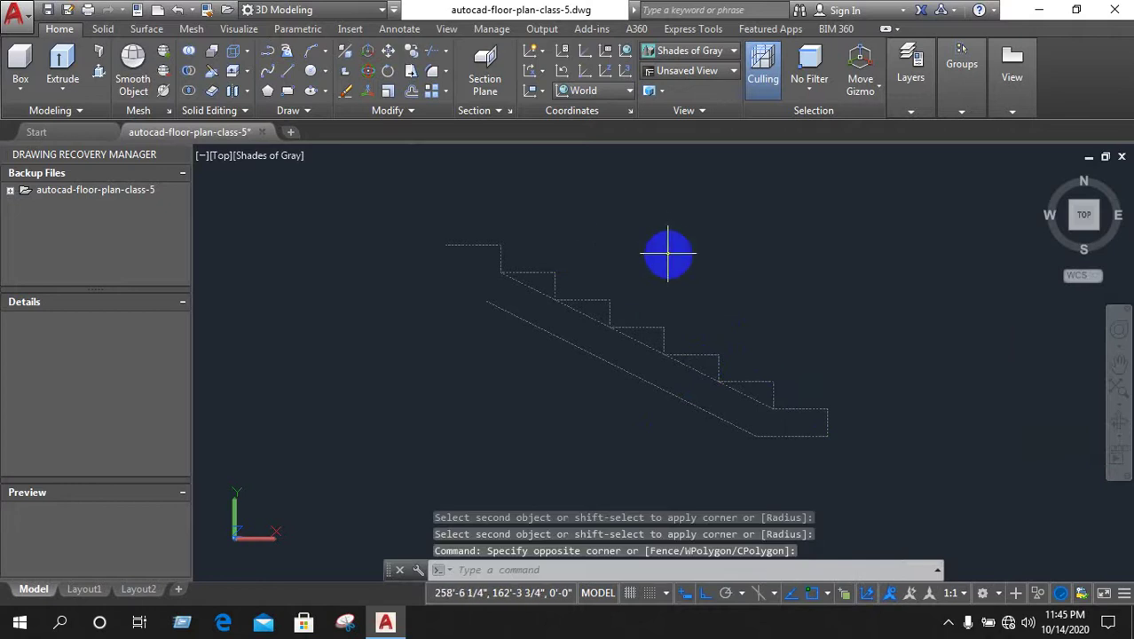
mouse_move(668, 255)
middle_down()
mouse_move(579, 341)
mouse_move(694, 249)
middle_up()
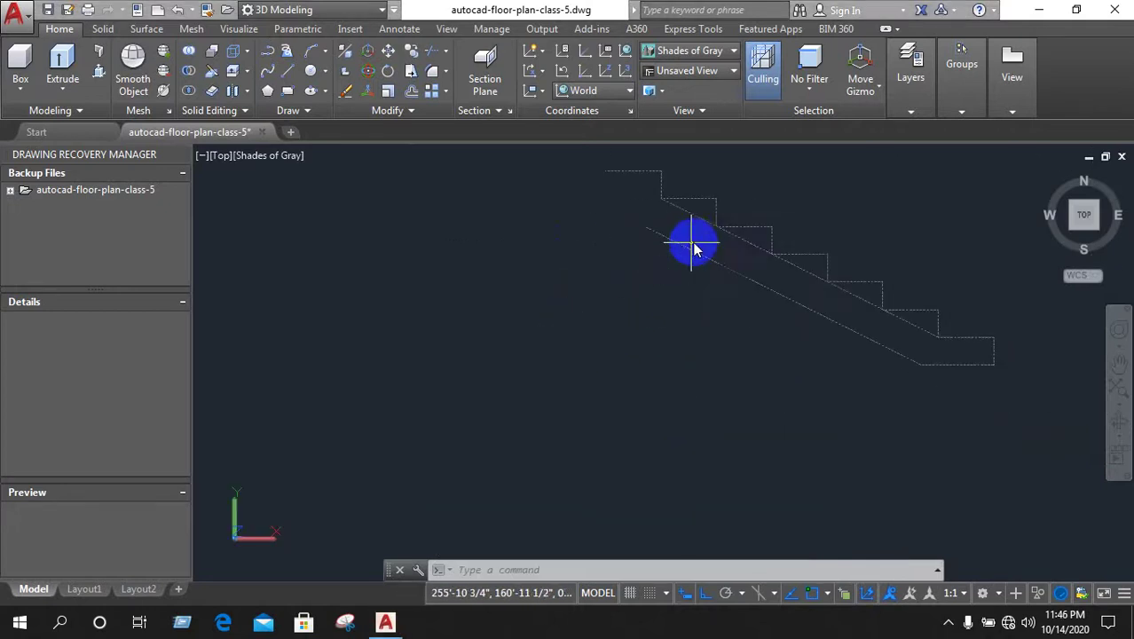
Erase the original diagonal line running through the step corners
click(751, 245)
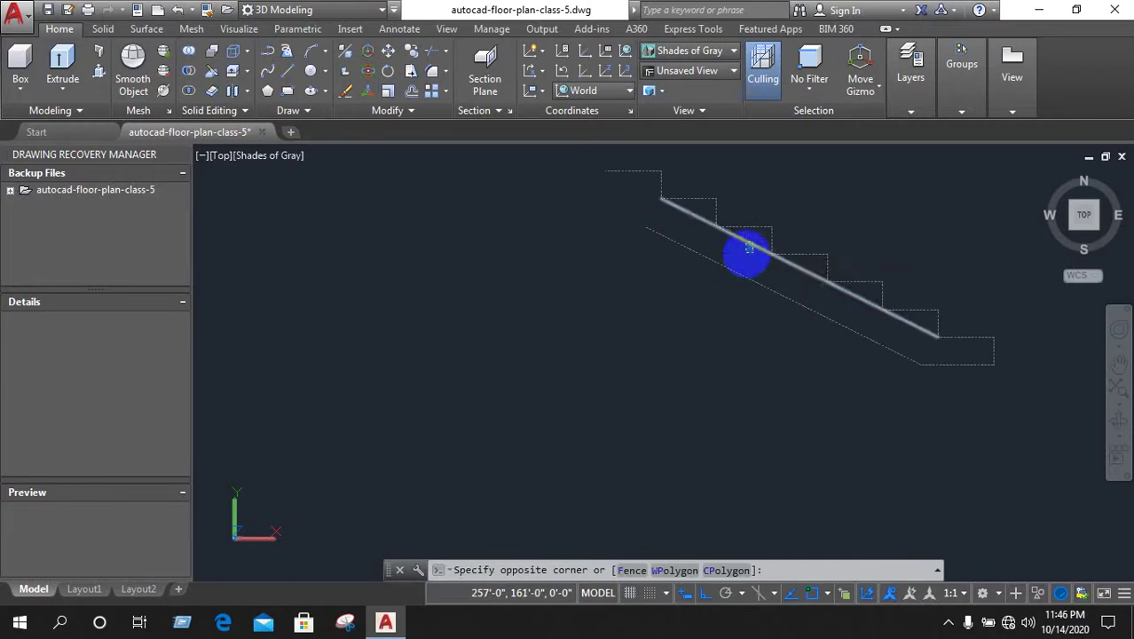
click(744, 254)
key(Delete)
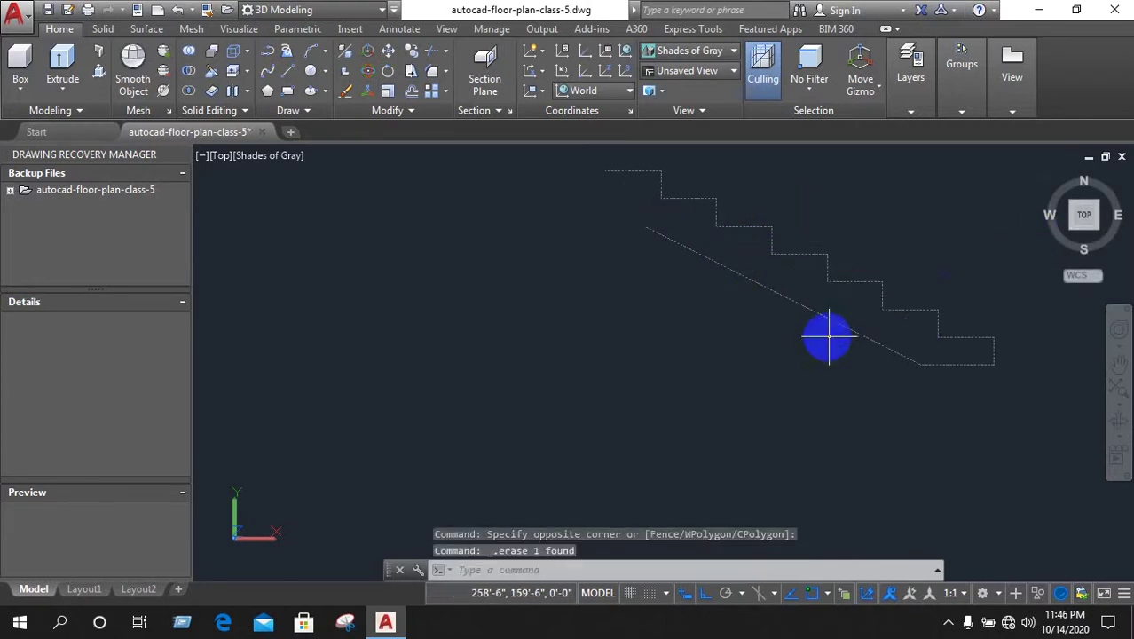
scroll(831, 316, down, 1)
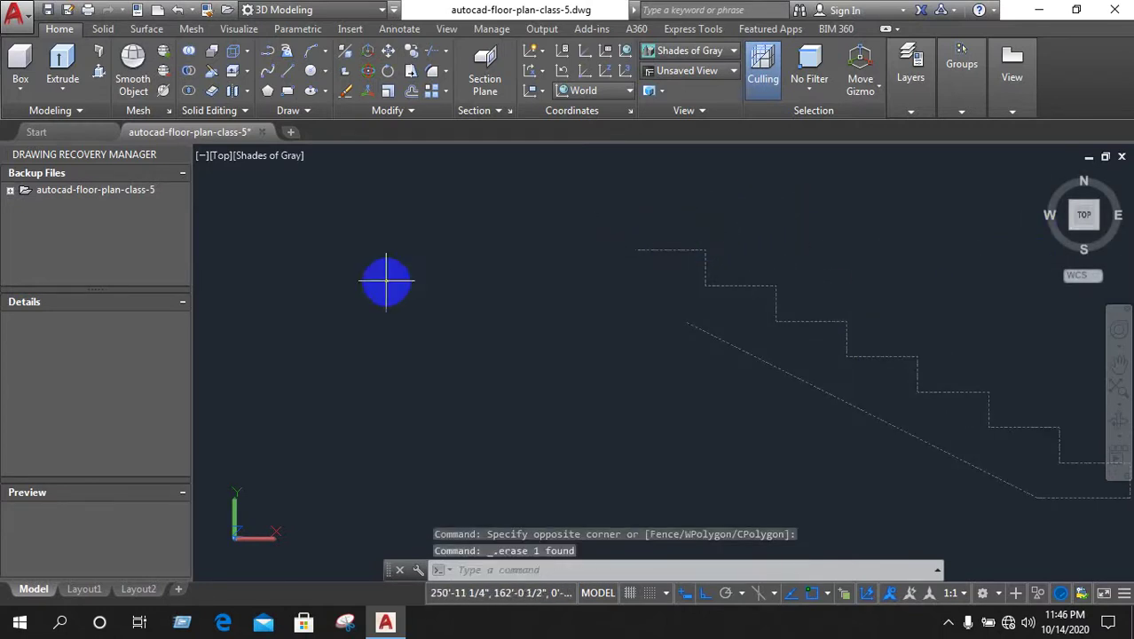
Zoom to the floor plan's stairs and start a DIST measurement at the lowest tread line
scroll(513, 353, down, 5)
scroll(514, 353, down, 2)
scroll(544, 297, up, 3)
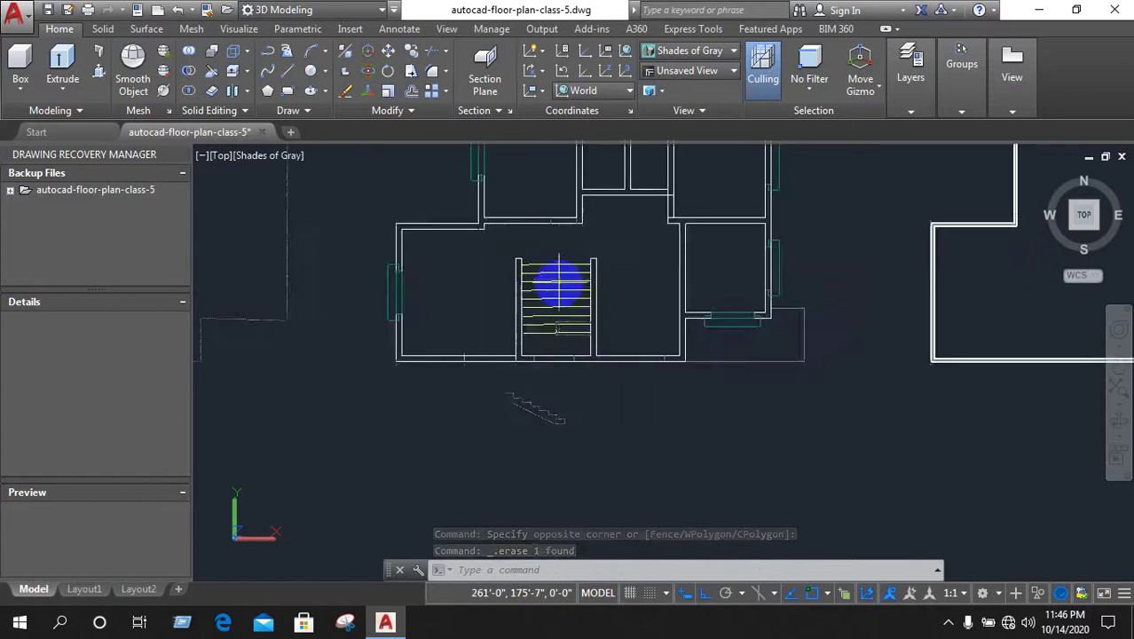
scroll(557, 283, up, 2)
text(D)
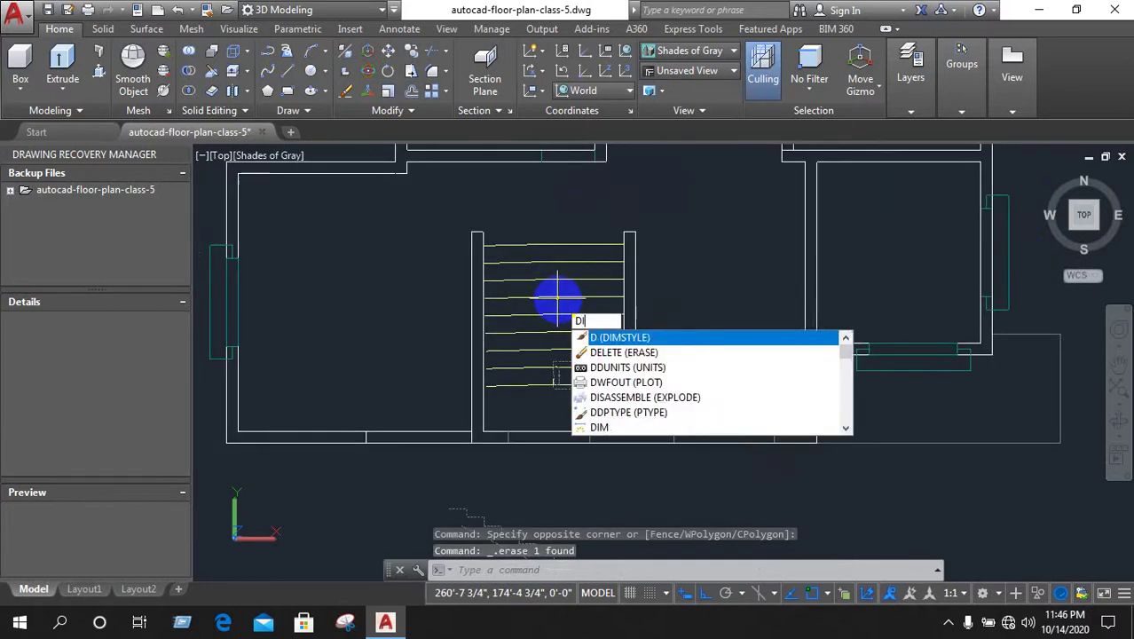
text(I)
key(Return)
scroll(544, 291, up, 2)
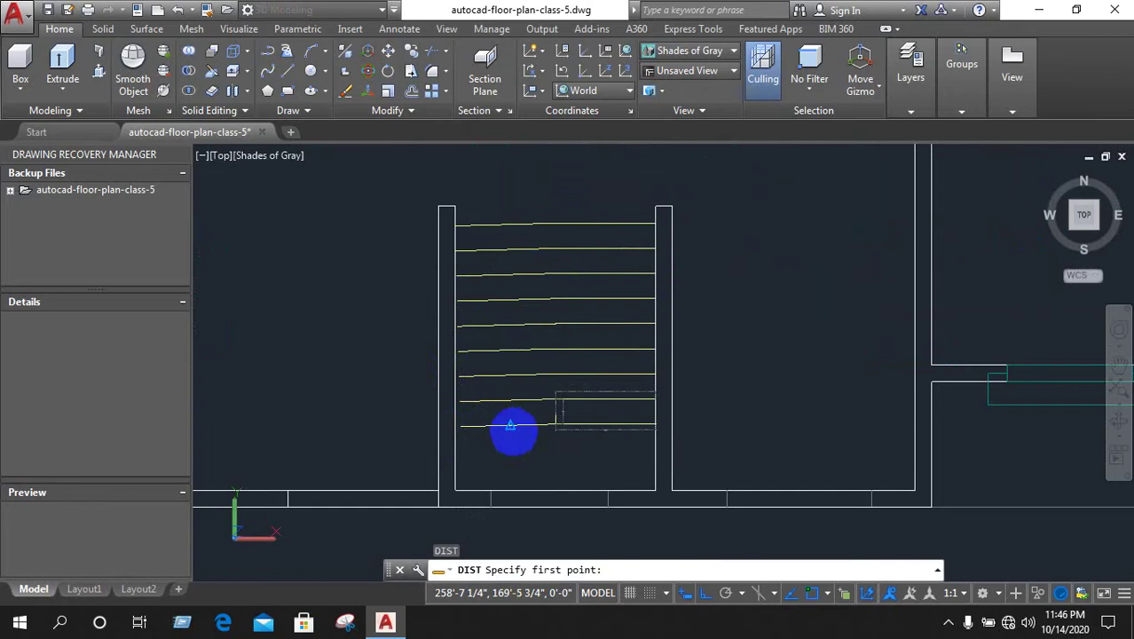
click(510, 426)
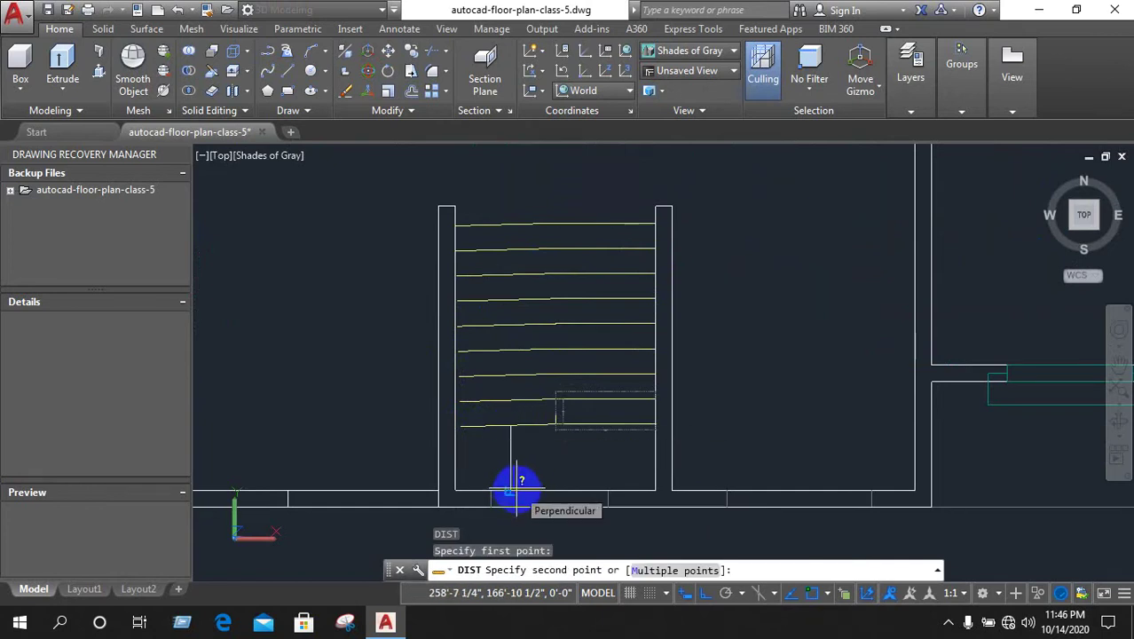
scroll(519, 488, up, 5)
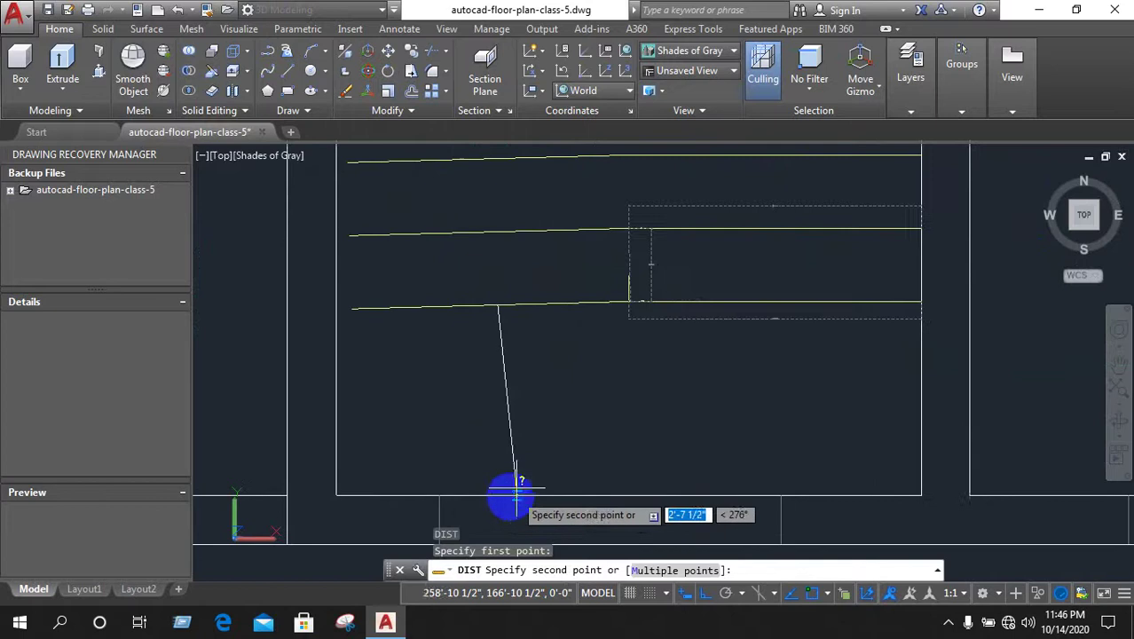
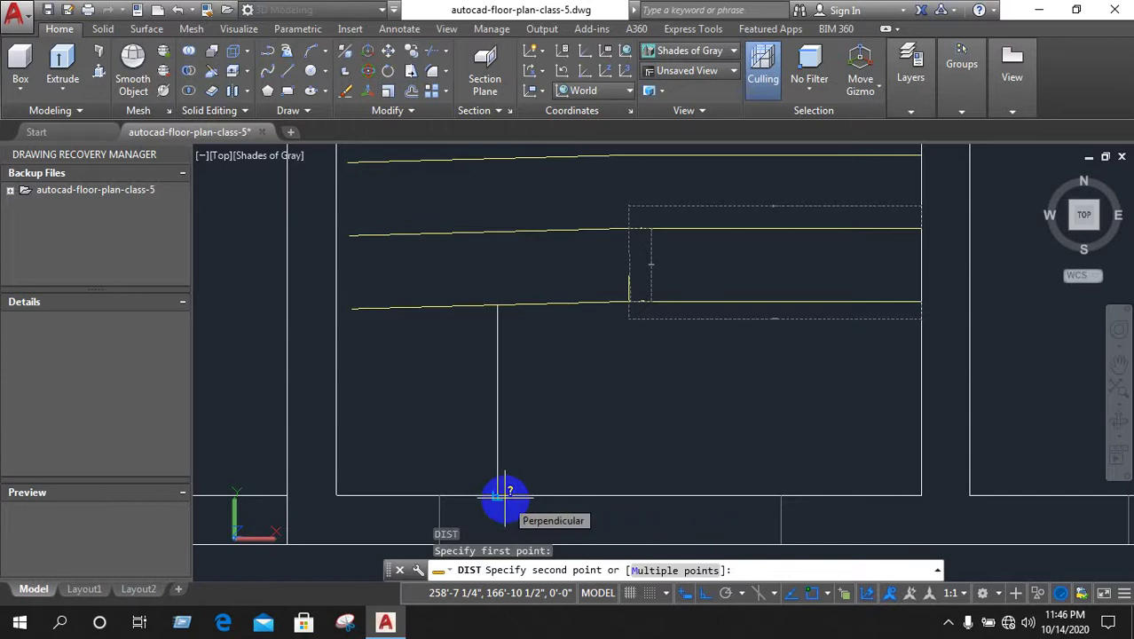
Finish the first distance check from the stair line to the slab edge, 2'-10 1/2"
right_click(502, 493)
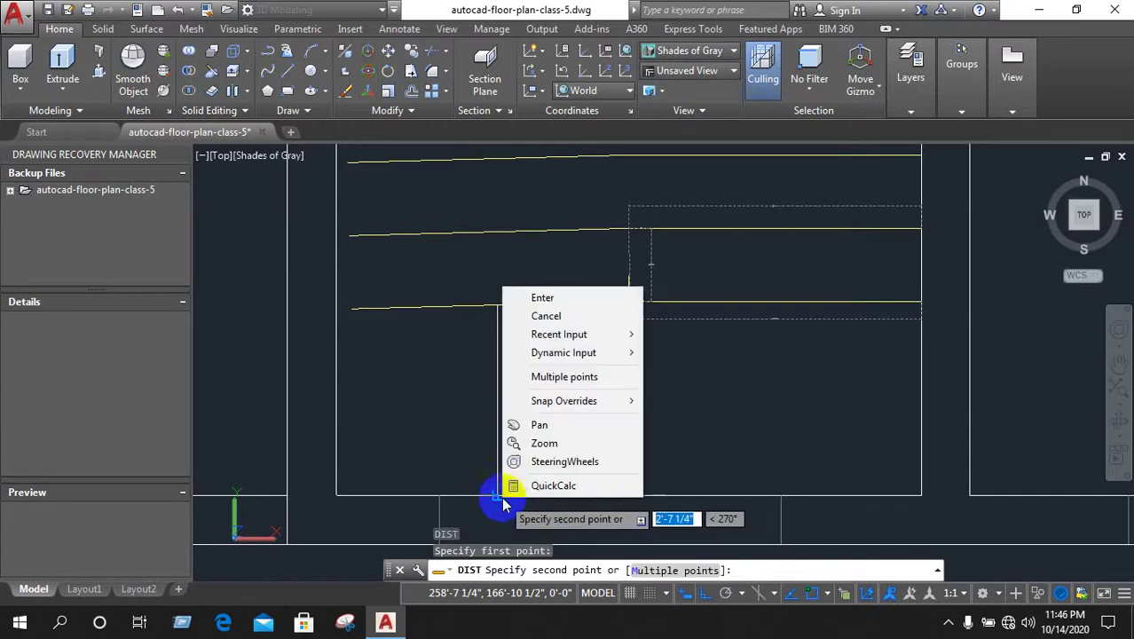
click(674, 518)
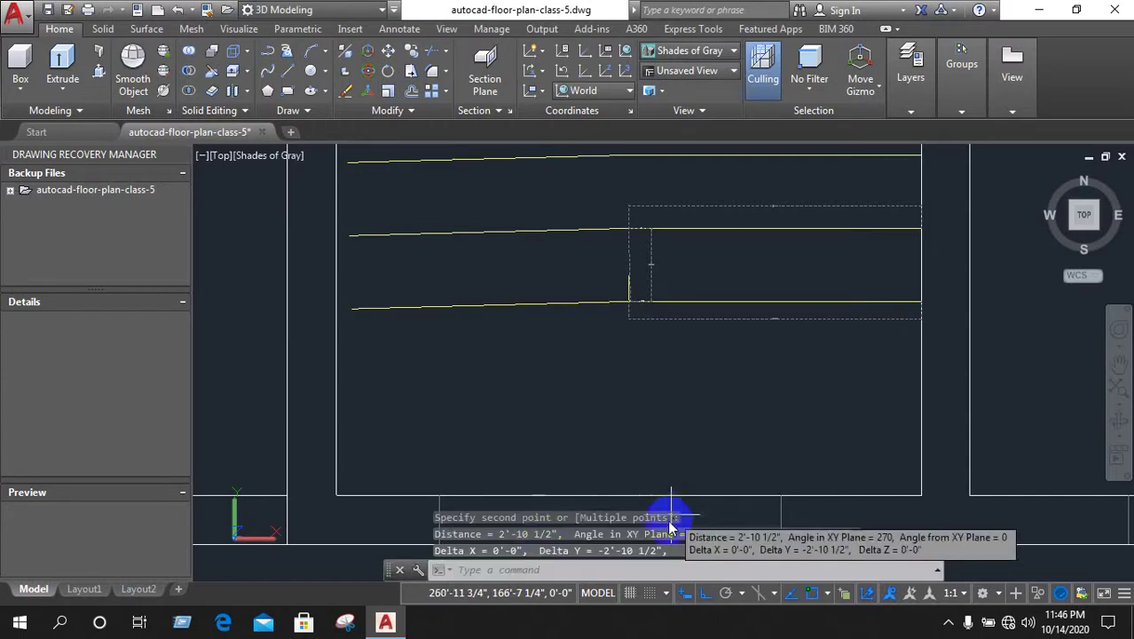
right_click(567, 417)
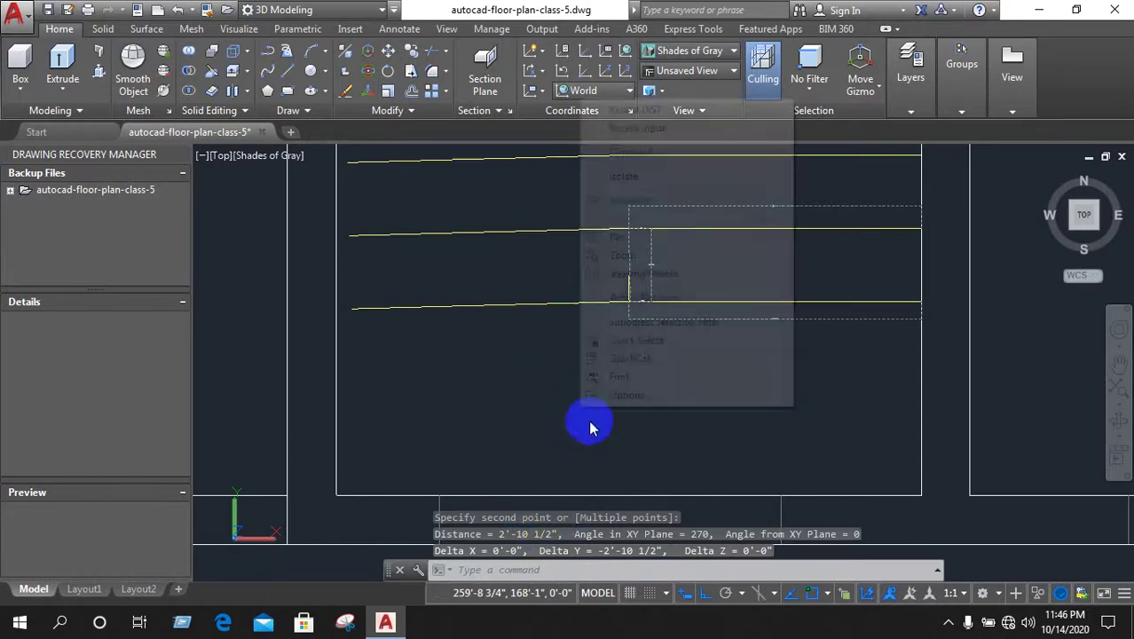
click(537, 397)
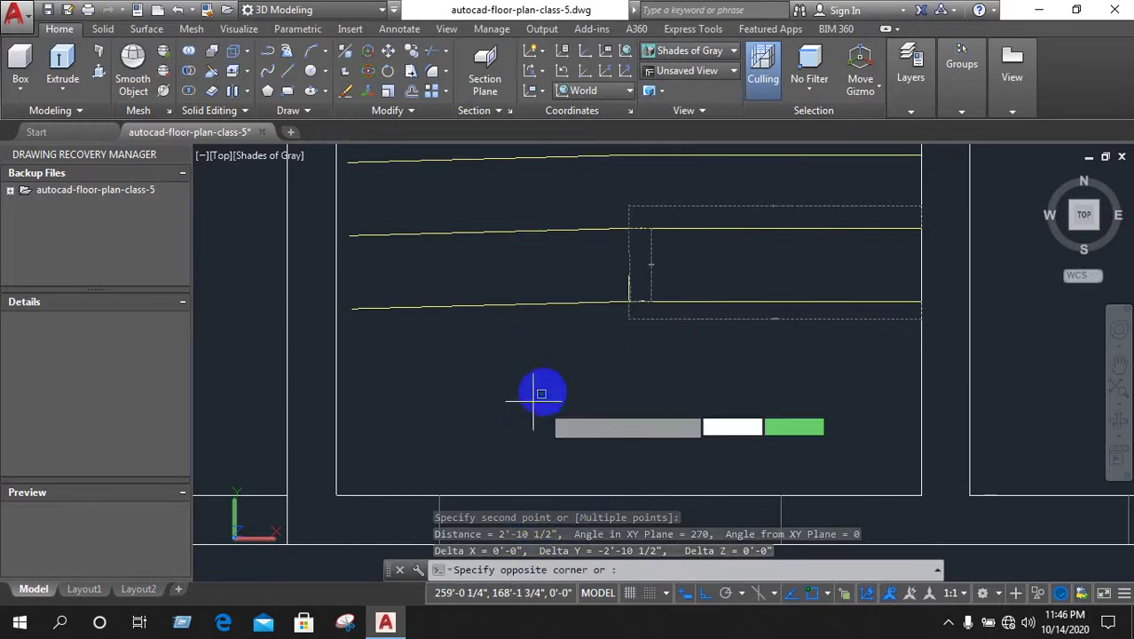
click(517, 336)
scroll(510, 357, down, 3)
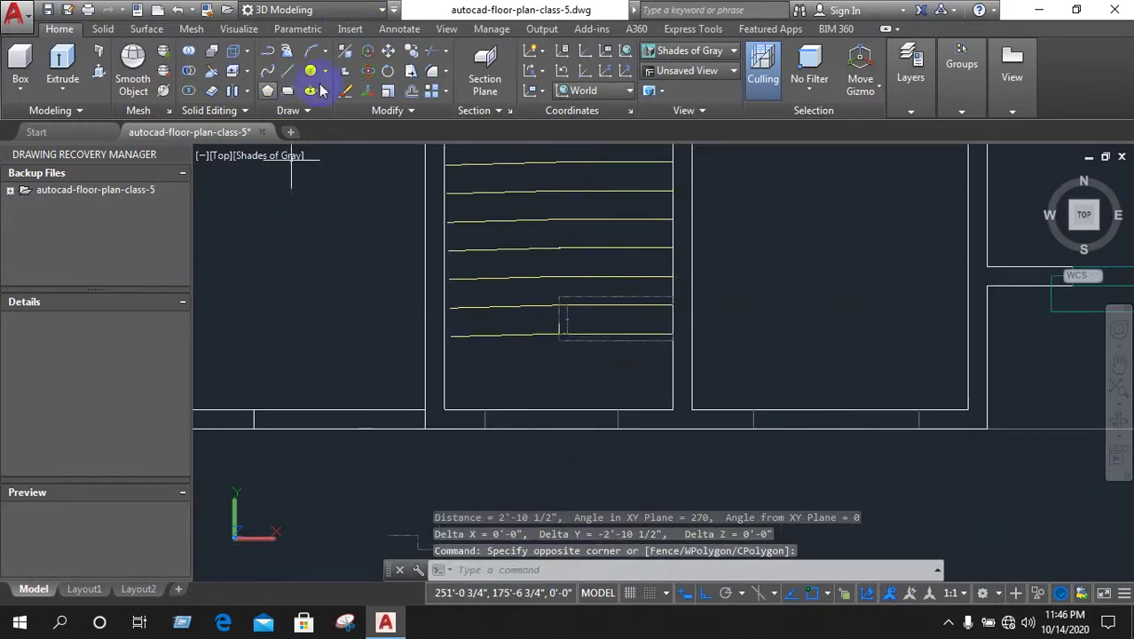
click(606, 317)
text(D)
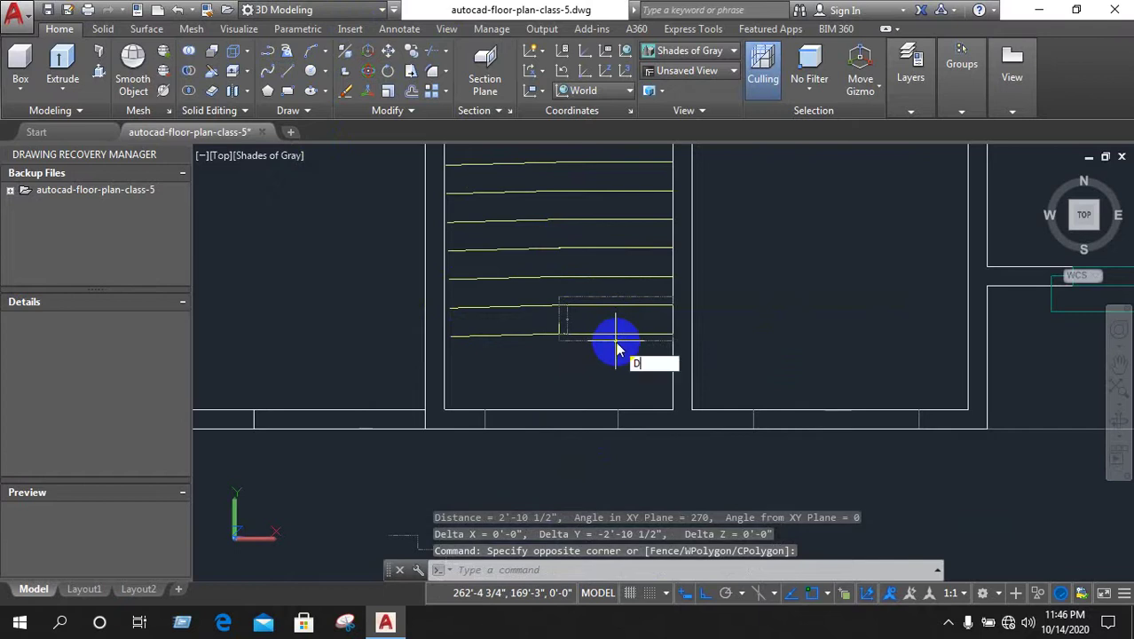
Measure the second stair's gap down to the slab edge (2'-7 3/4") and zoom to the stair profile
text(I)
key(Return)
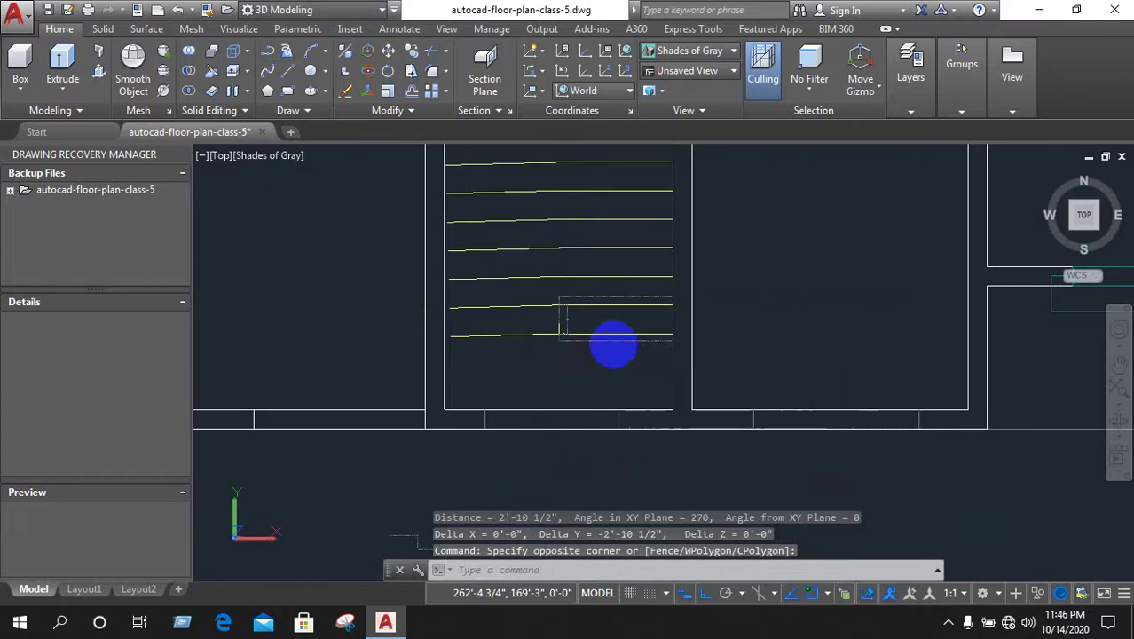
scroll(625, 324, up, 3)
click(631, 321)
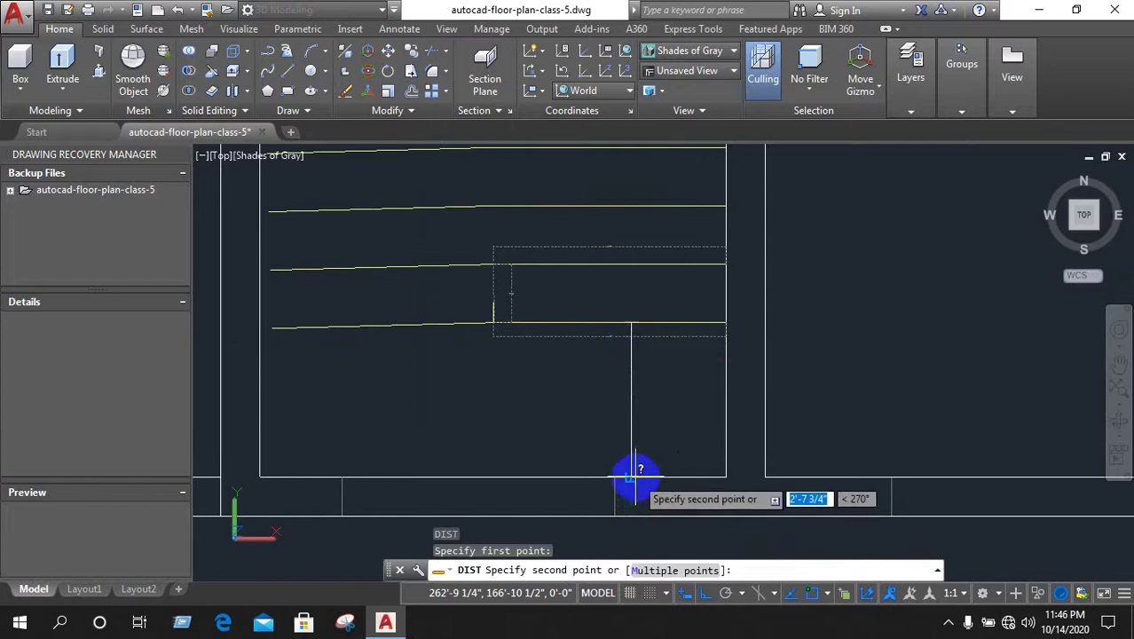
click(631, 479)
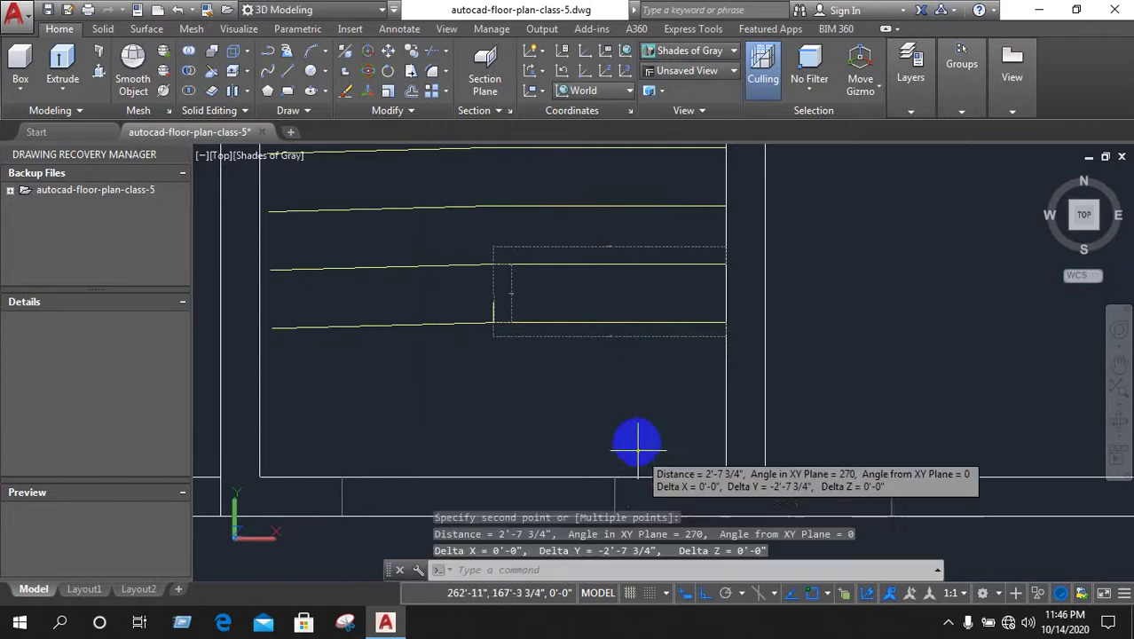
scroll(632, 404, down, 3)
scroll(524, 410, up, 1)
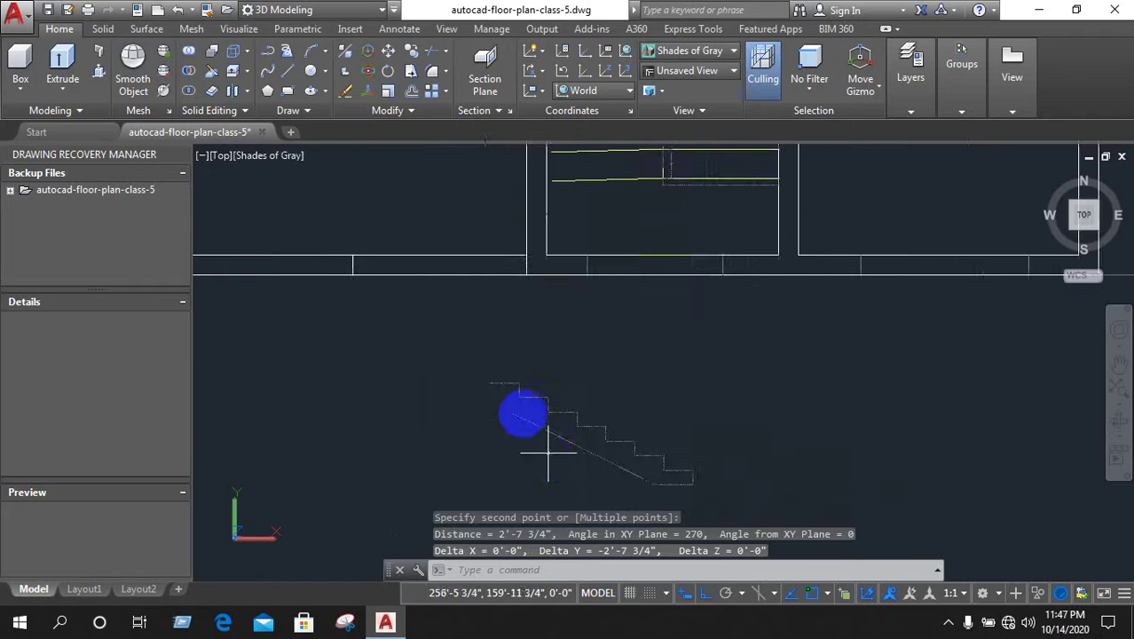
scroll(445, 313, up, 1)
scroll(512, 393, up, 1)
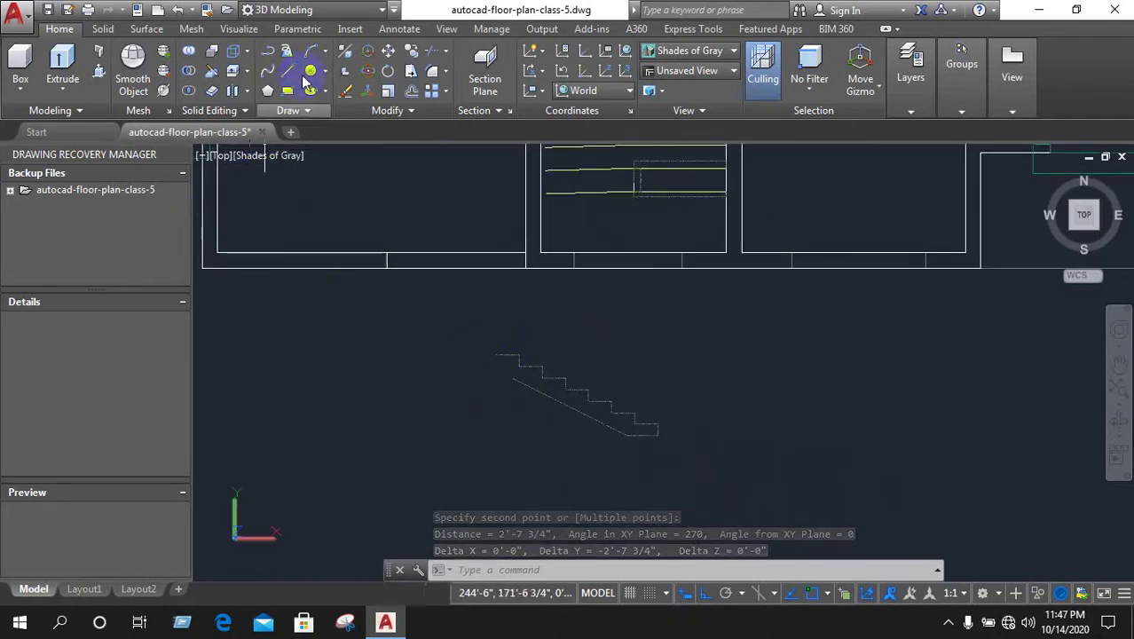
Draw a 2' line left from the top of the stair profile, plus its next corner
click(292, 73)
scroll(496, 355, up, 2)
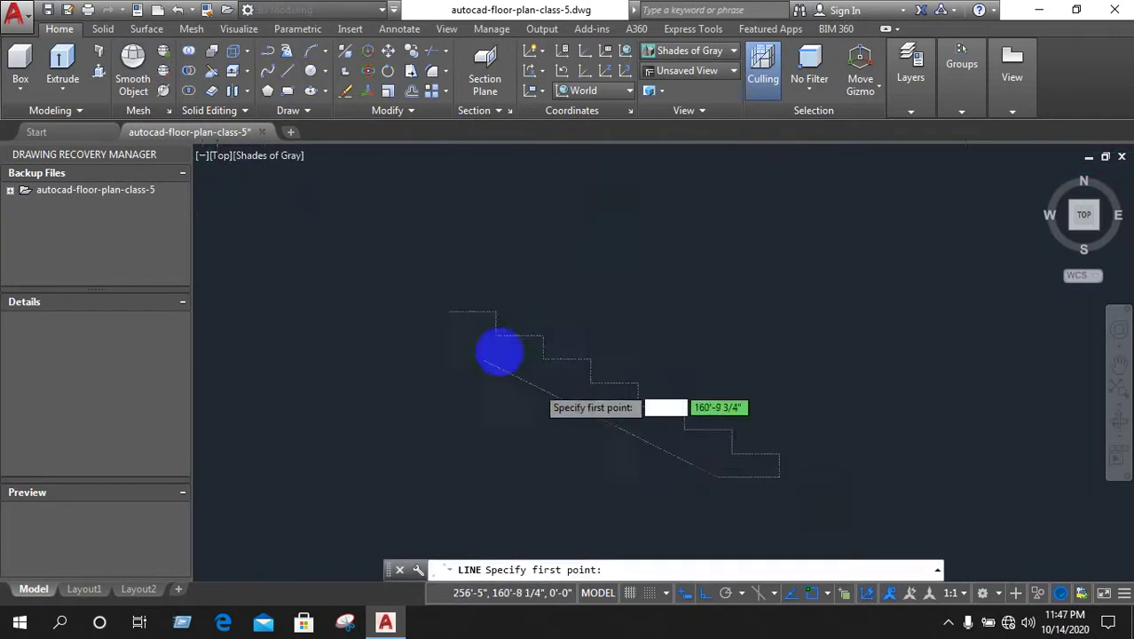
click(448, 313)
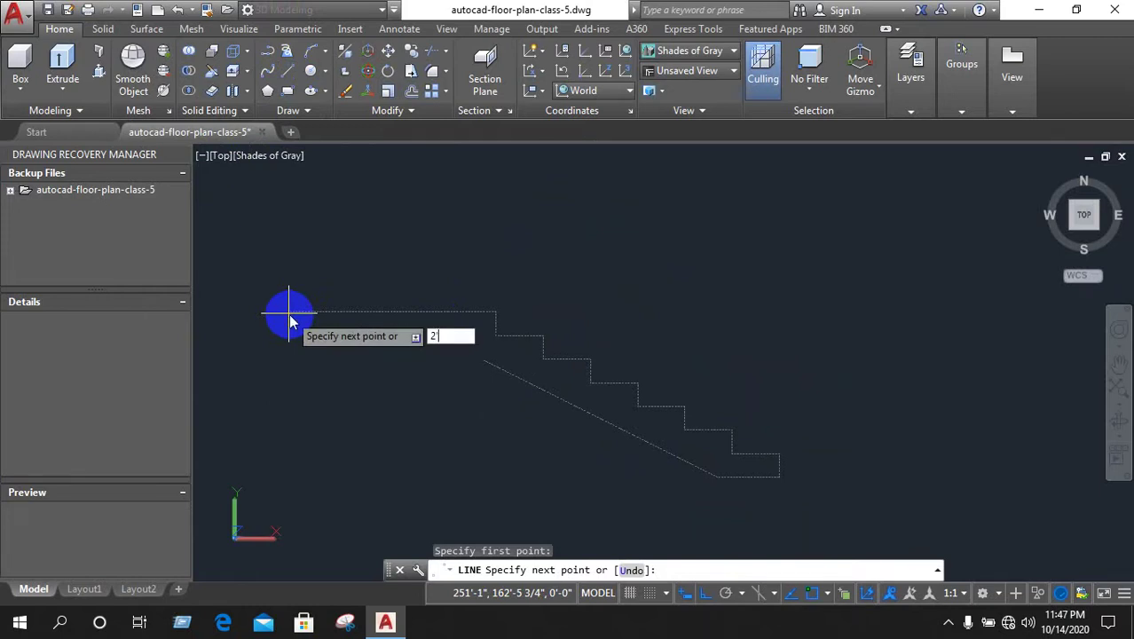
text(2')
key(Return)
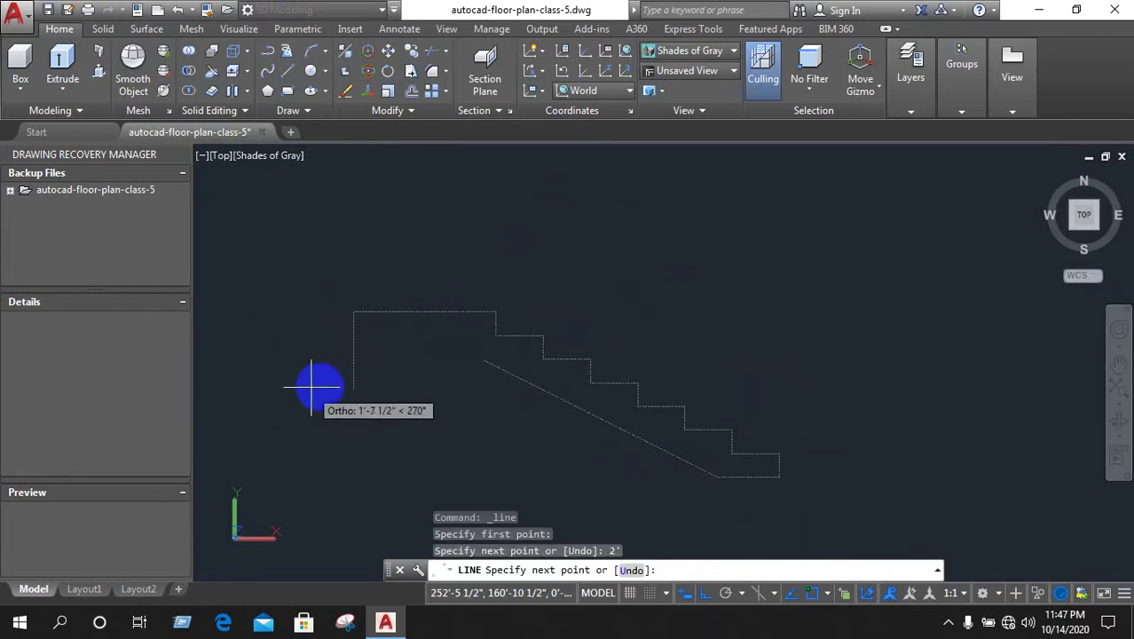
scroll(373, 371, up, 2)
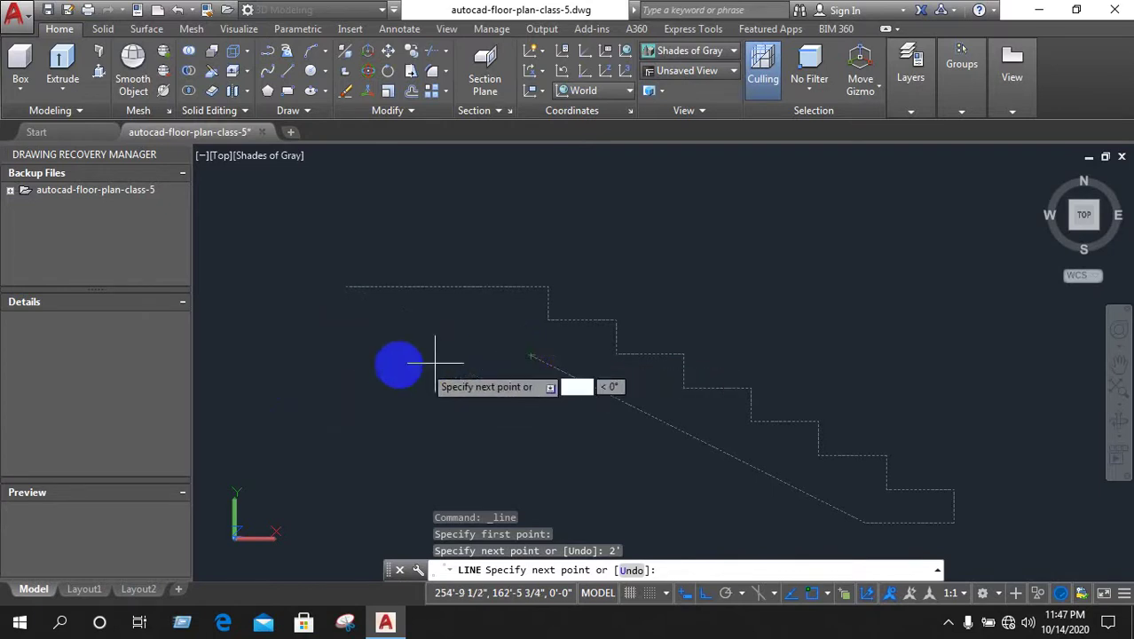
click(352, 356)
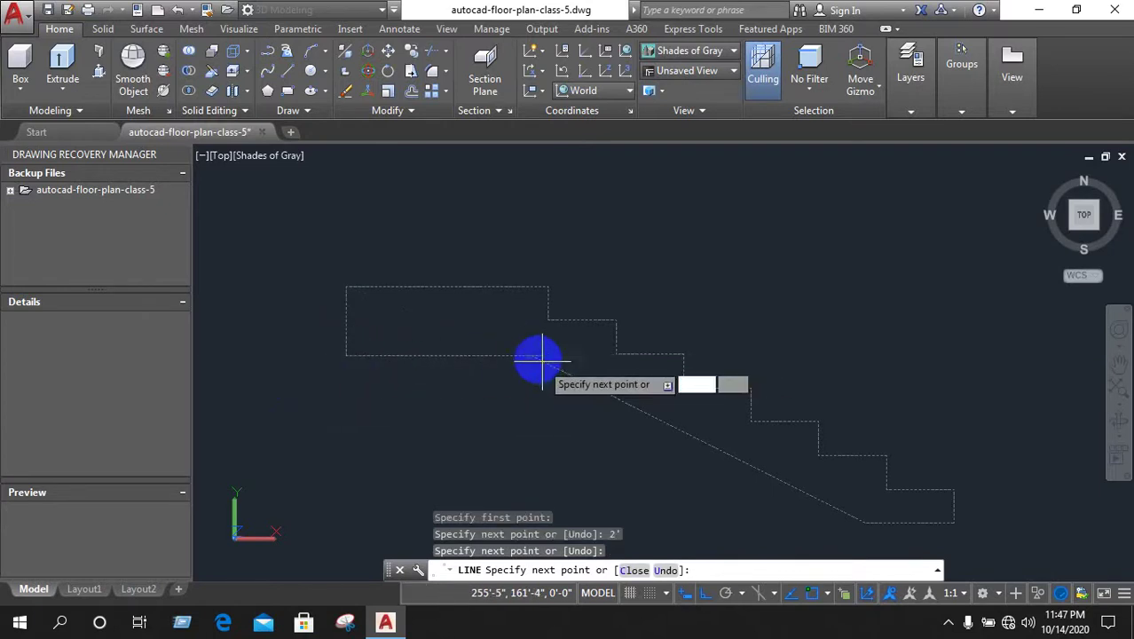
right_click(508, 306)
click(524, 335)
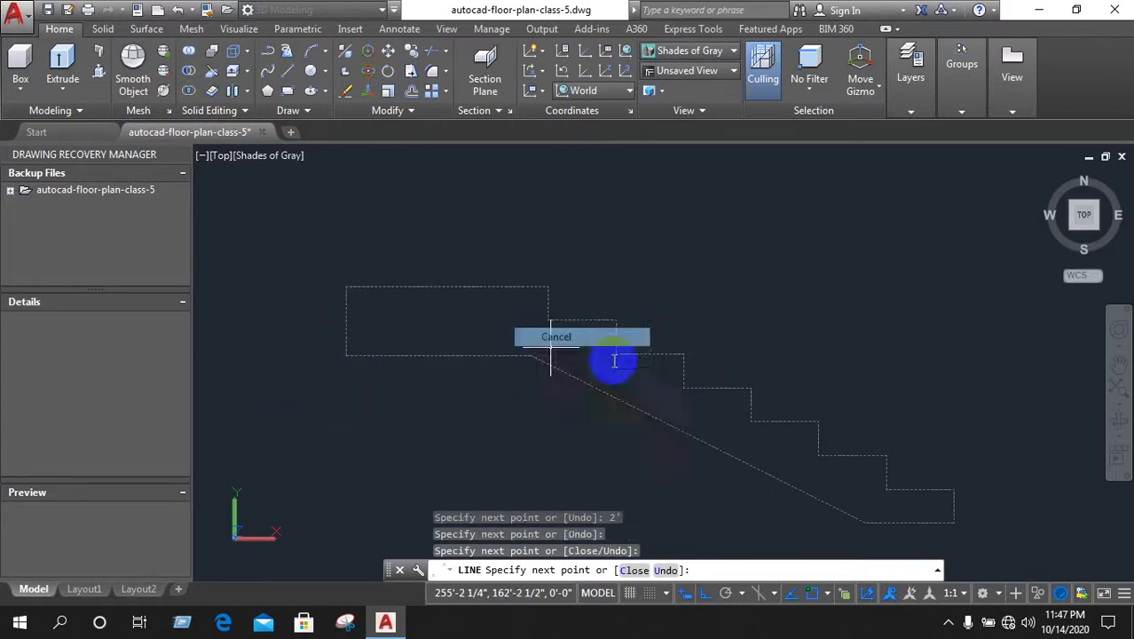
Erase the unwanted horizontal line and the left vertical line
scroll(604, 355, down, 2)
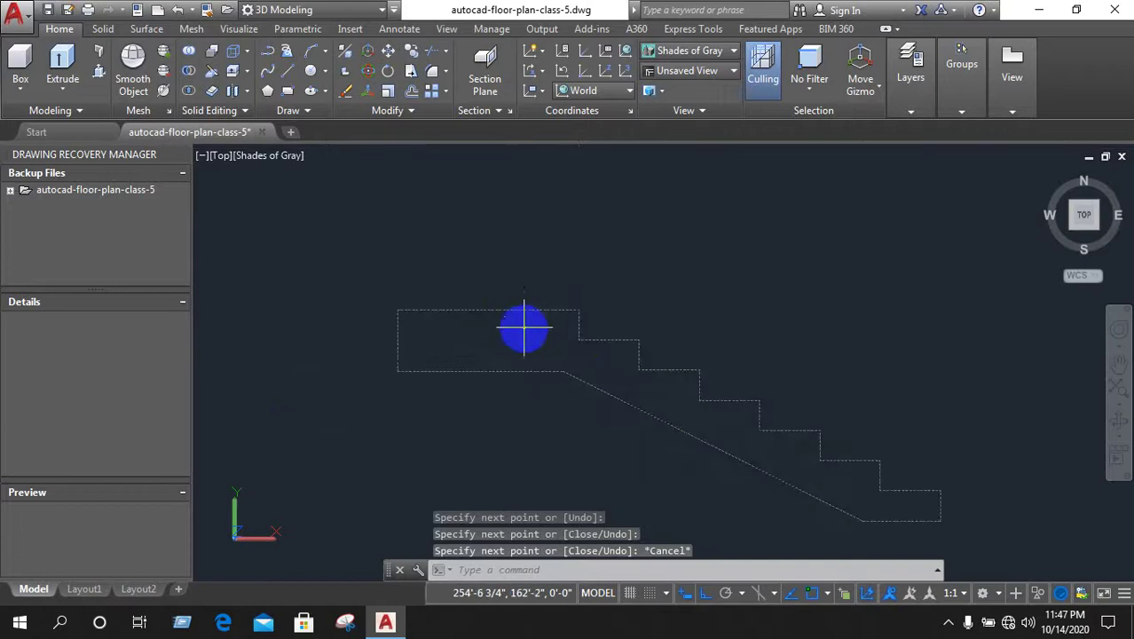
scroll(528, 320, up, 5)
click(528, 413)
click(474, 413)
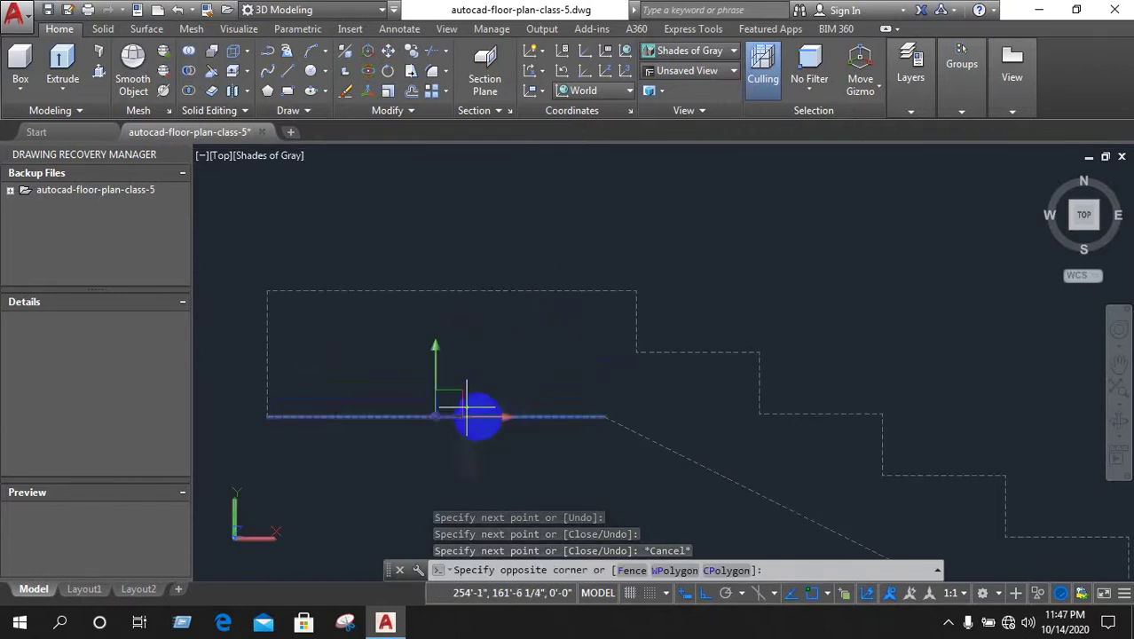
key(Delete)
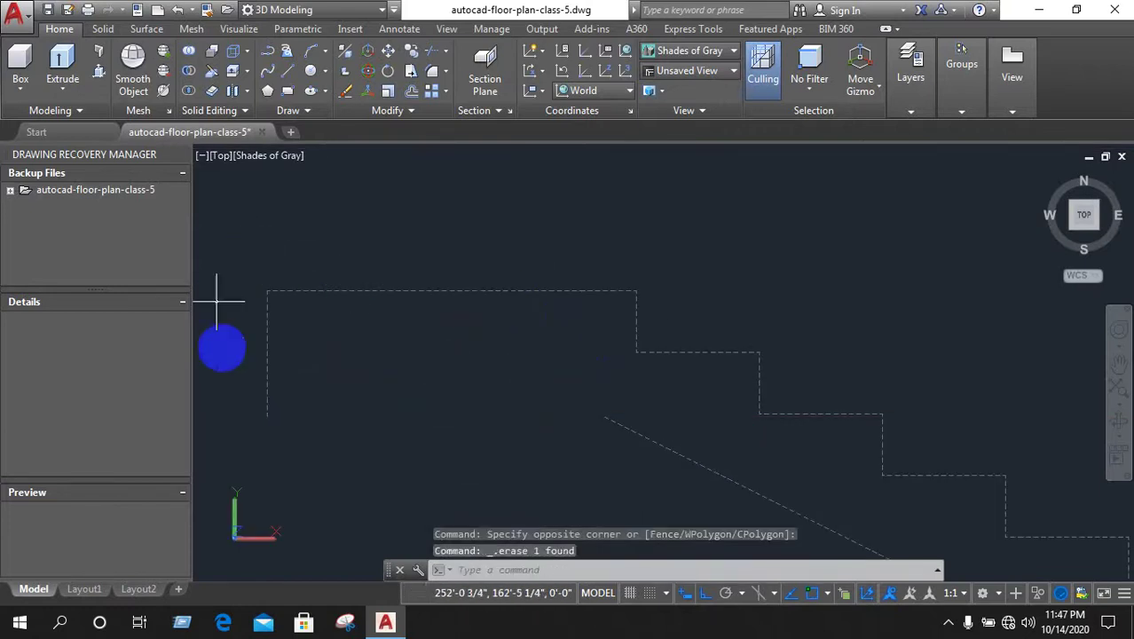
click(290, 397)
click(246, 355)
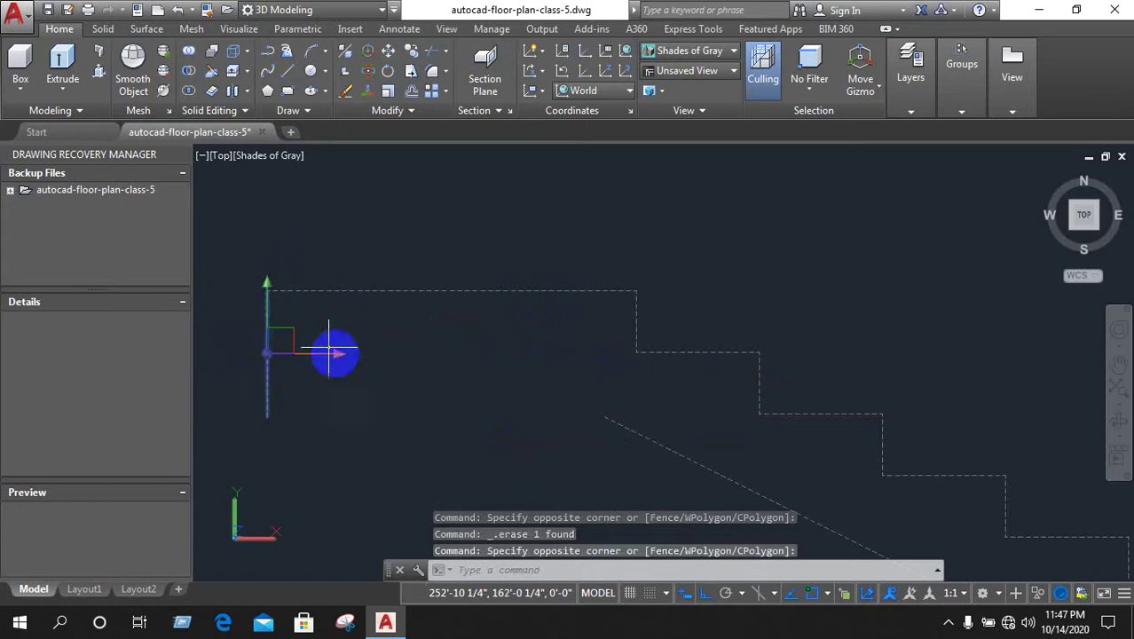
key(Delete)
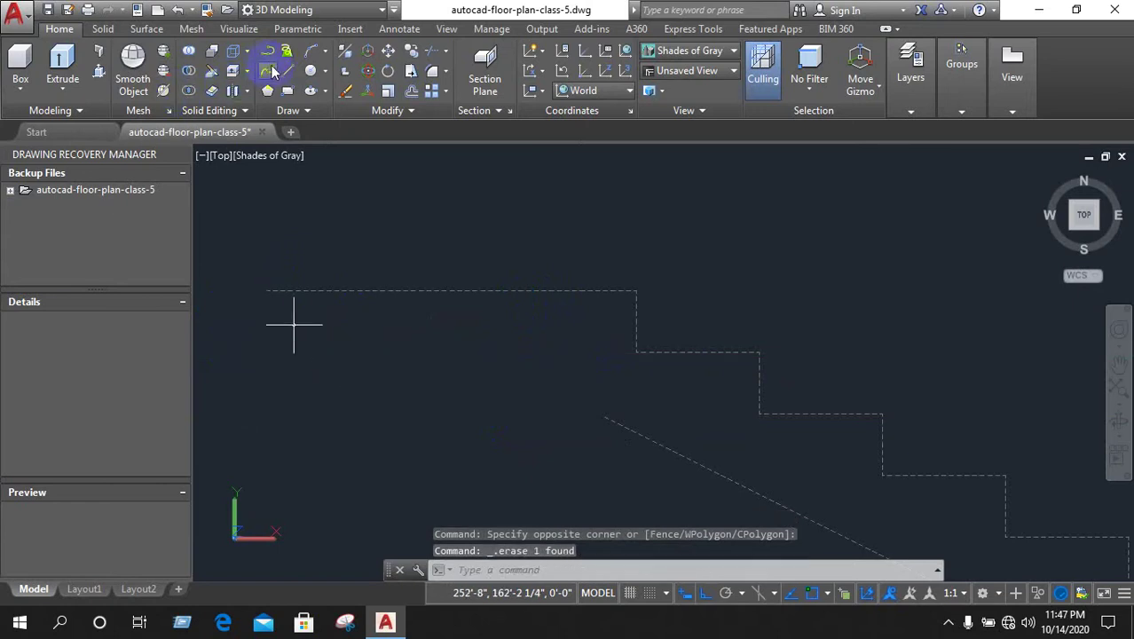
Redraw the landing's left vertical edge and bottom edge to enclose the top step
click(285, 77)
click(267, 290)
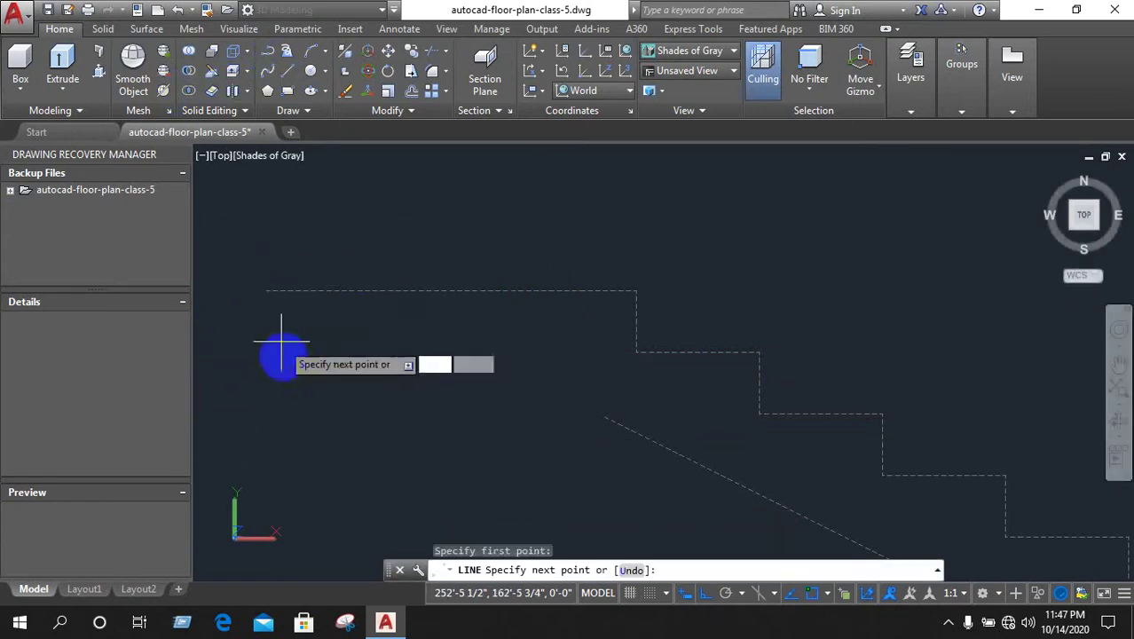
click(286, 349)
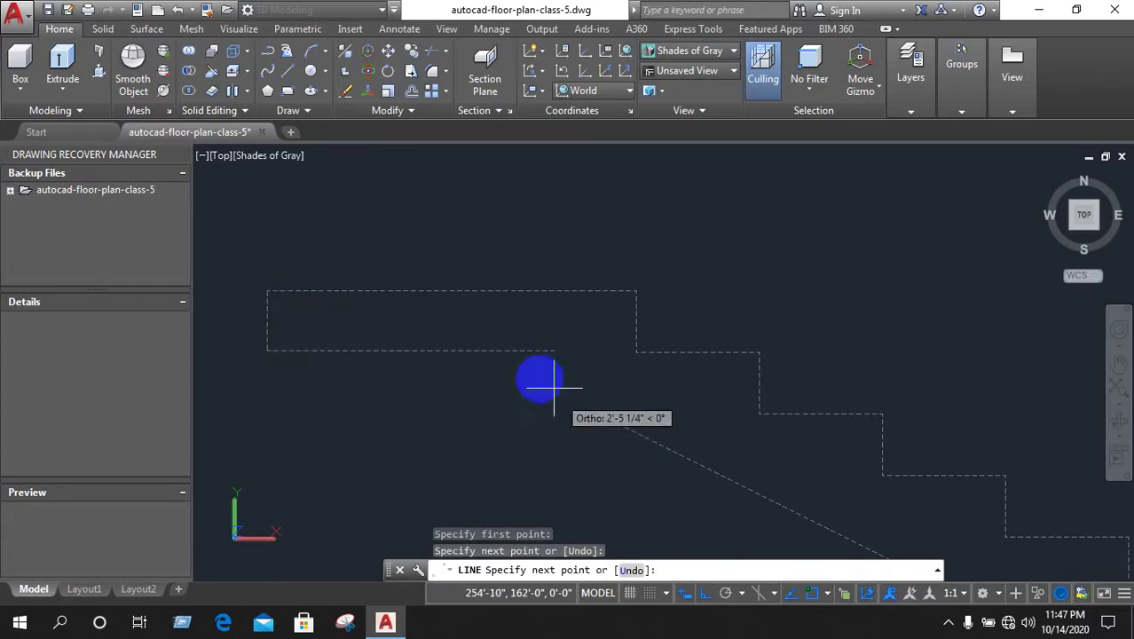
click(530, 367)
right_click(505, 379)
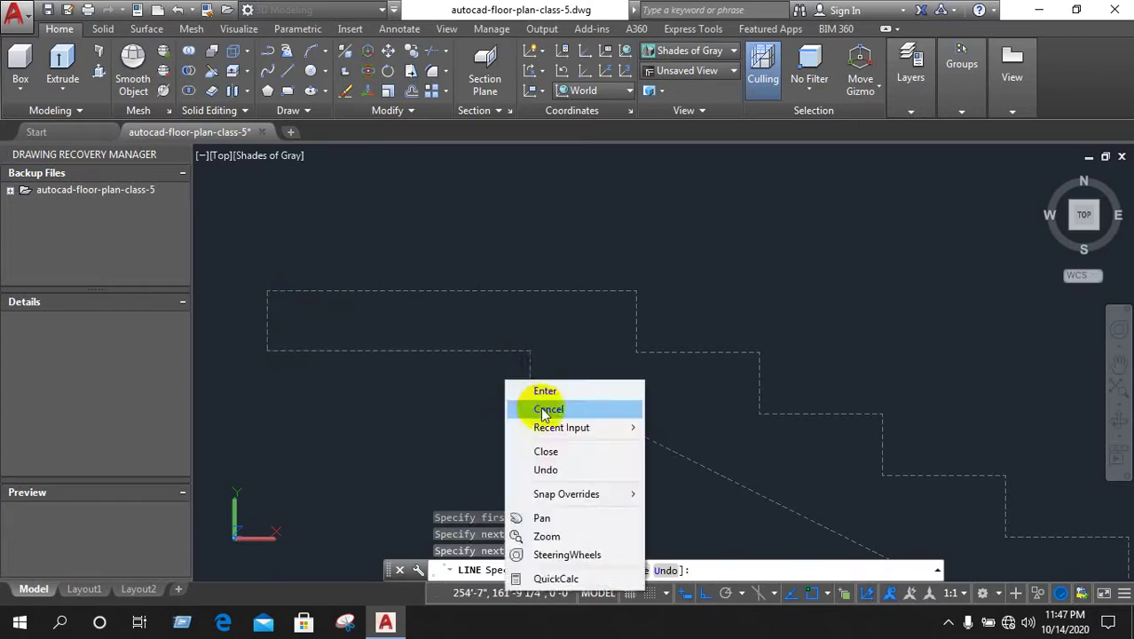
click(548, 409)
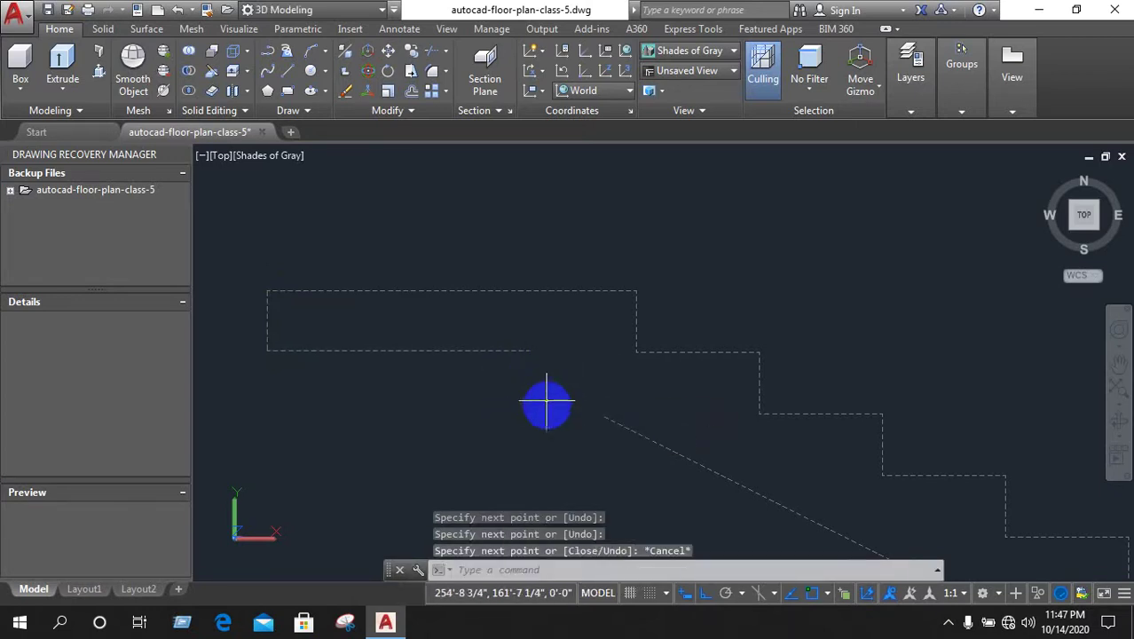
text(F)
key(Return)
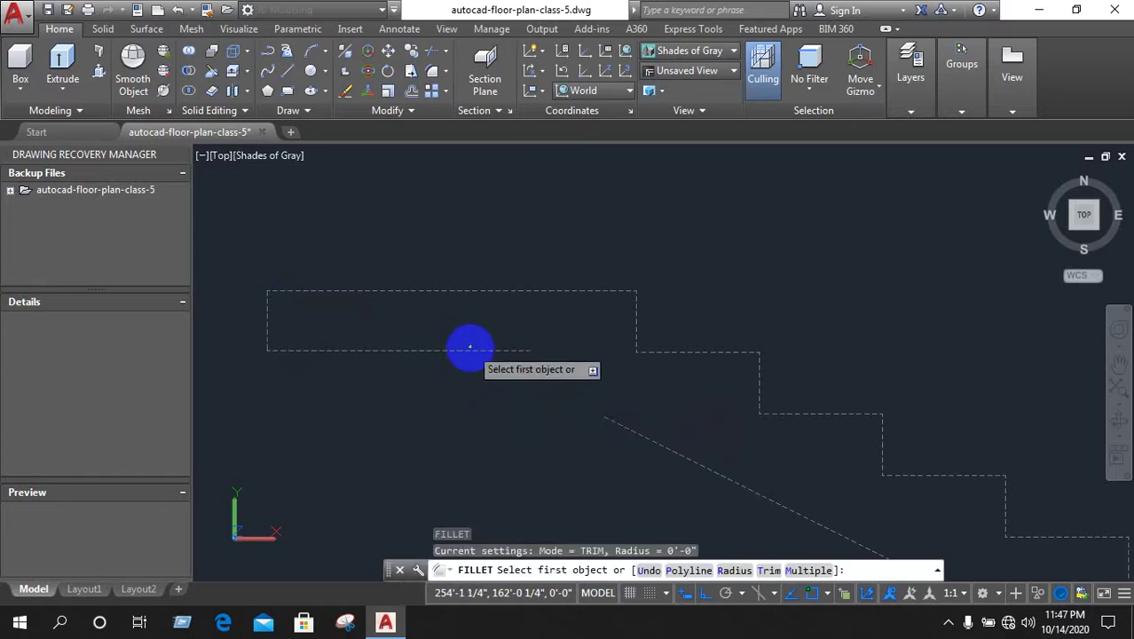
click(471, 351)
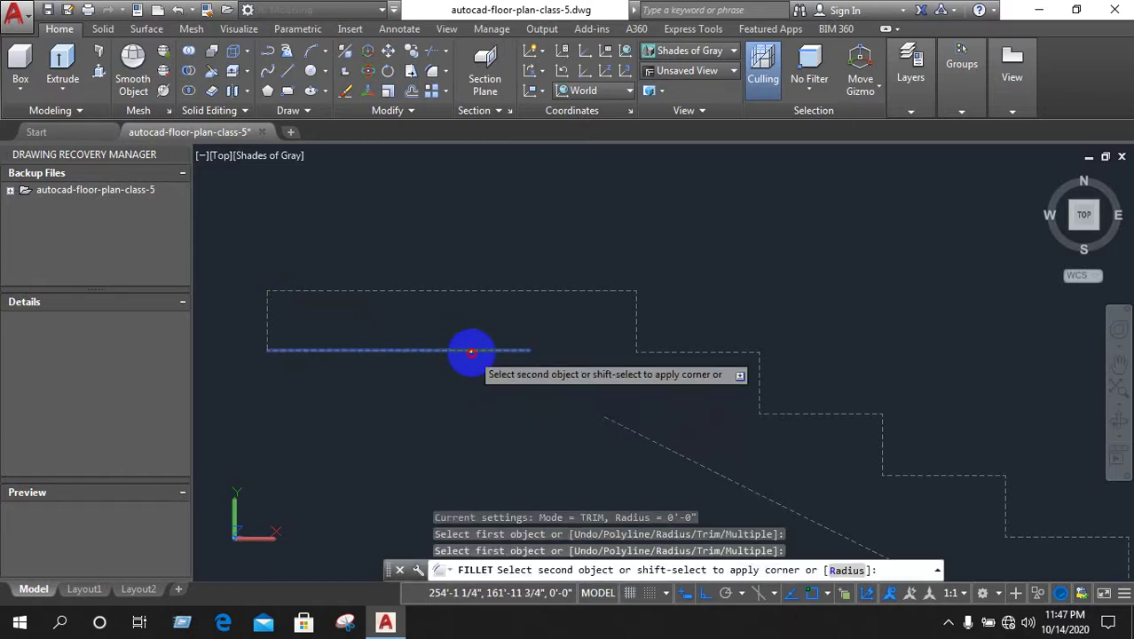
click(628, 432)
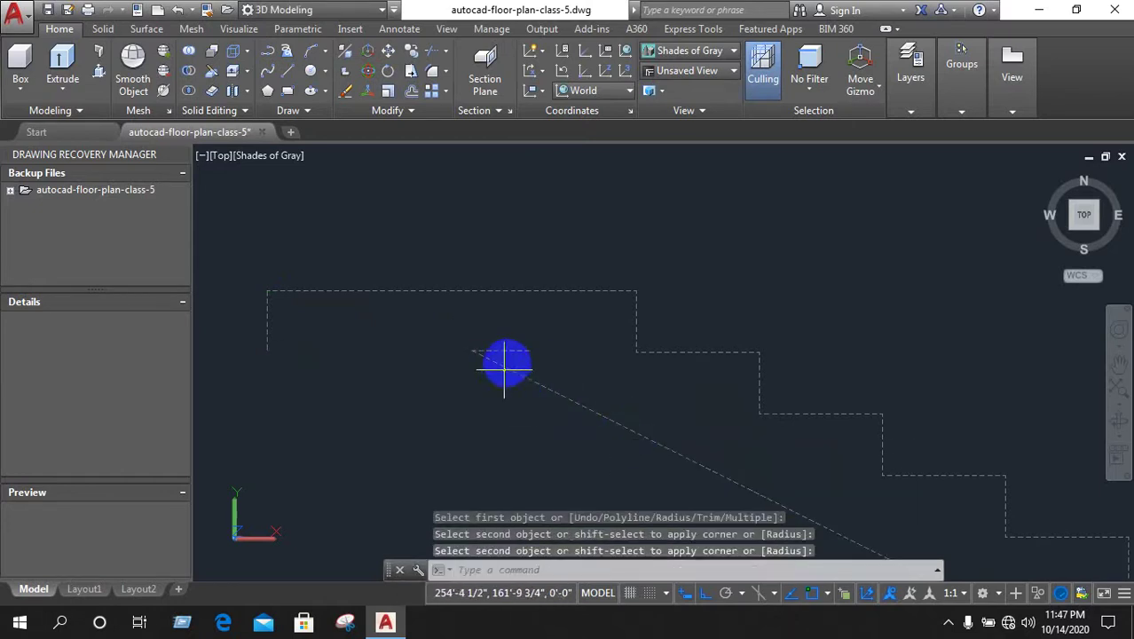
click(513, 351)
click(531, 354)
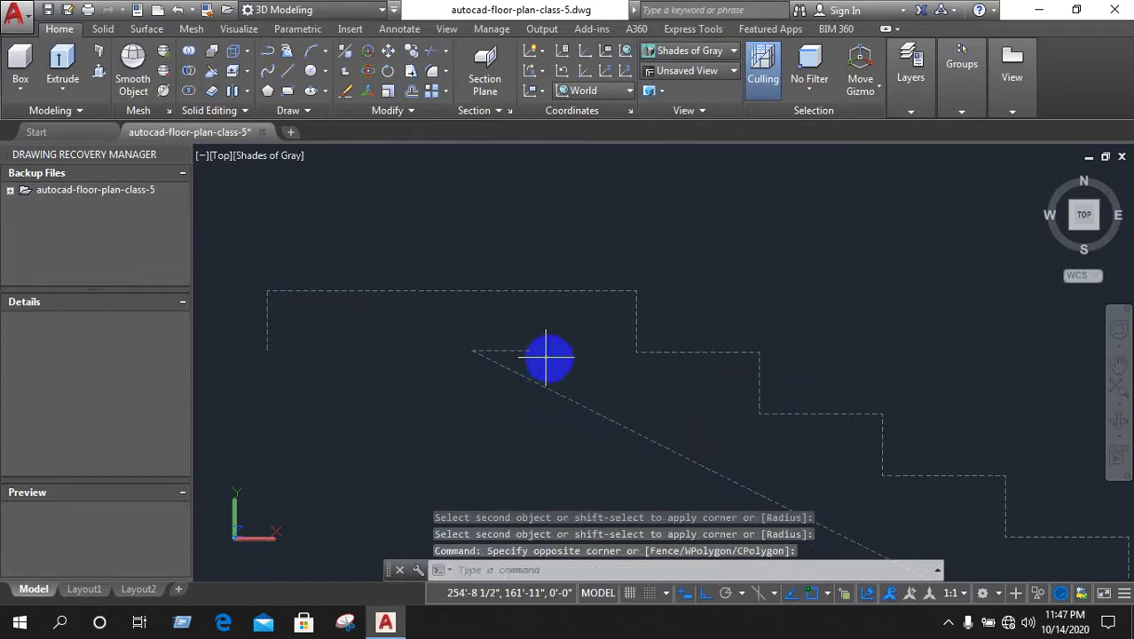
click(549, 352)
click(491, 341)
key(Delete)
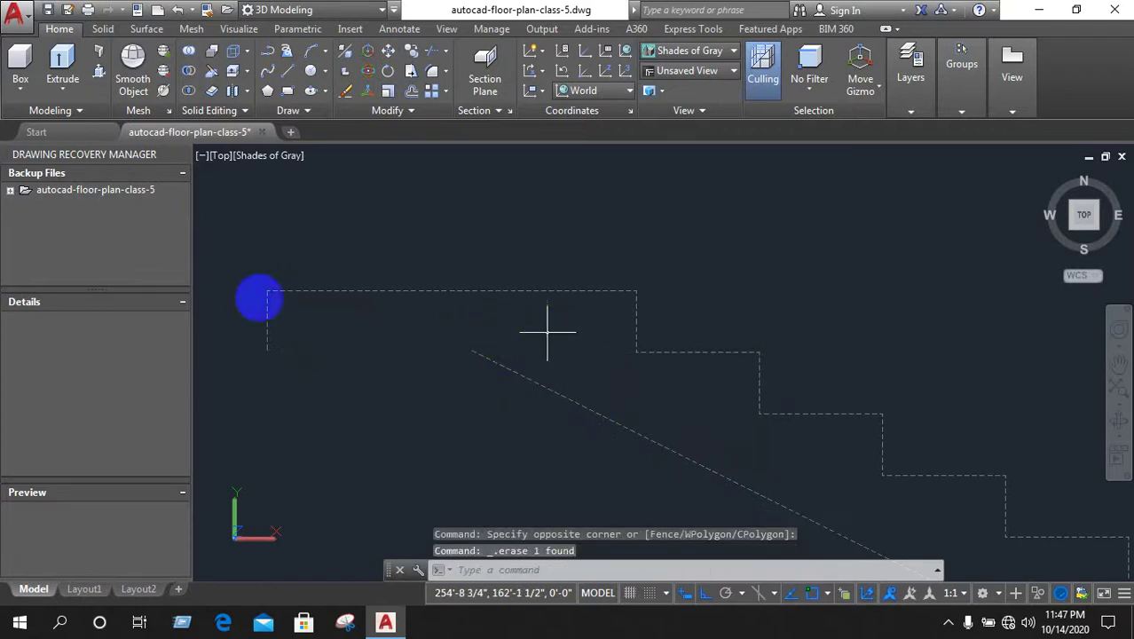
click(287, 71)
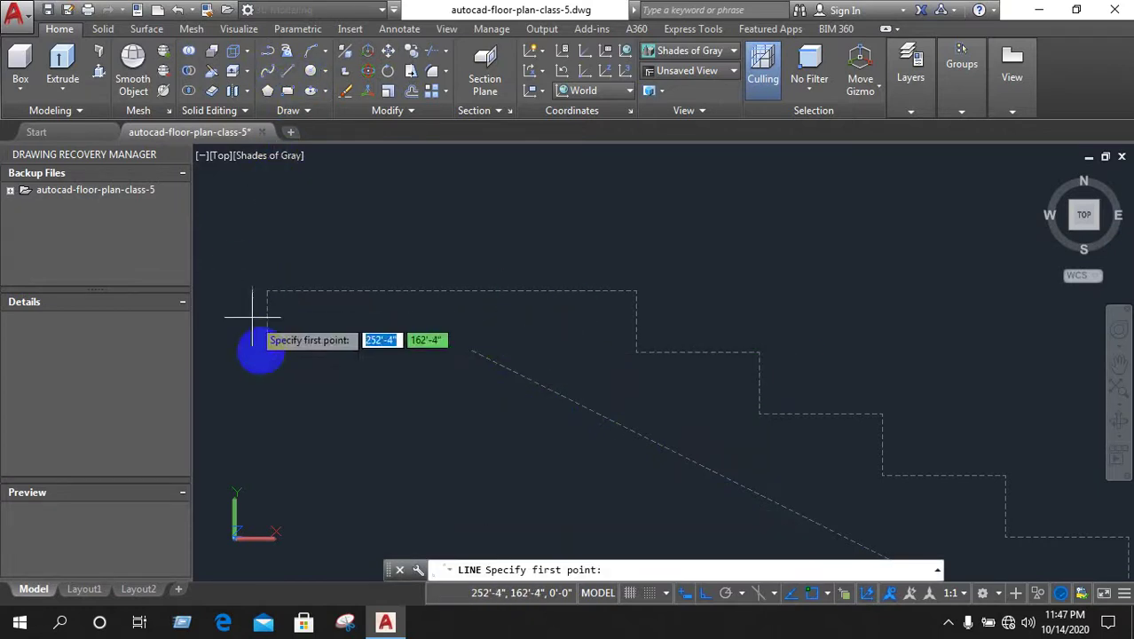
click(267, 350)
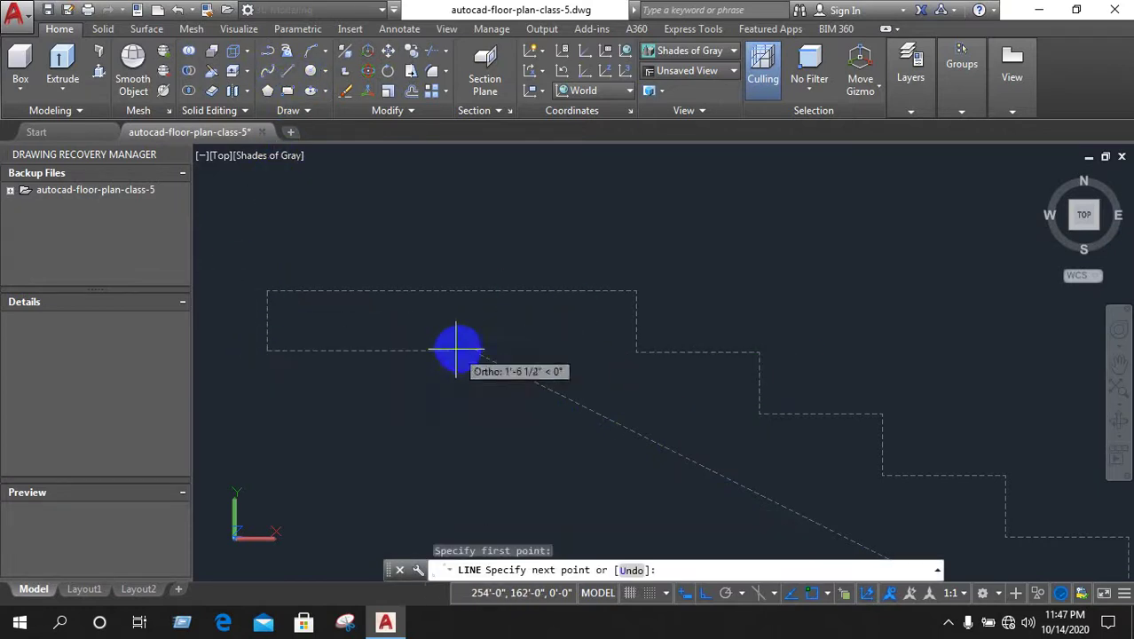
right_click(496, 317)
click(587, 350)
scroll(435, 382, down, 4)
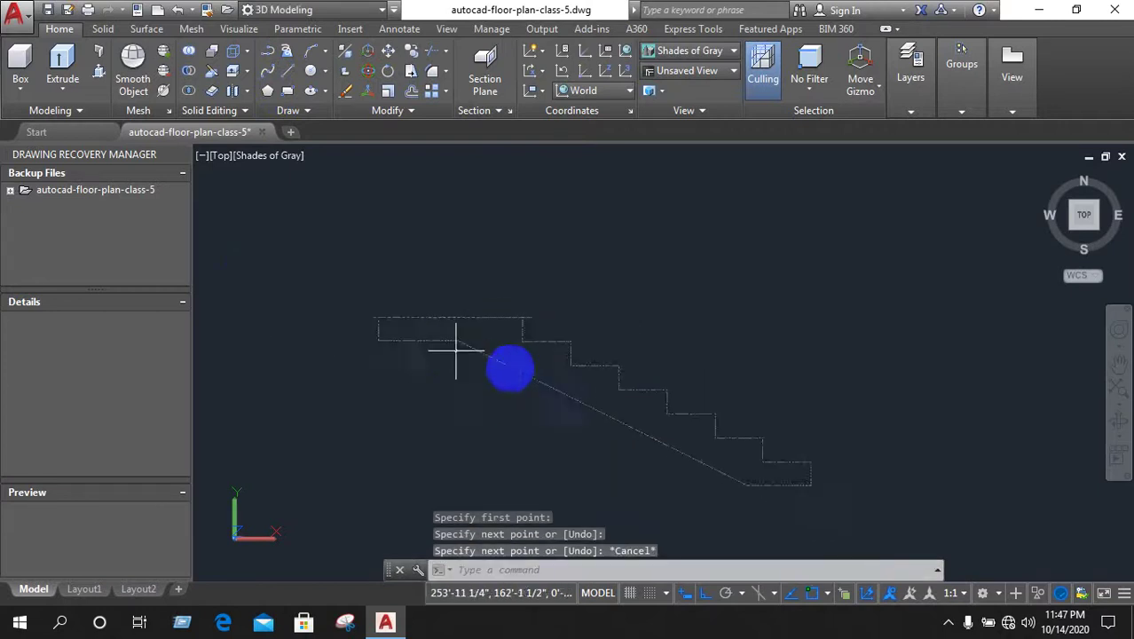
scroll(701, 350, down, 1)
scroll(746, 390, down, 2)
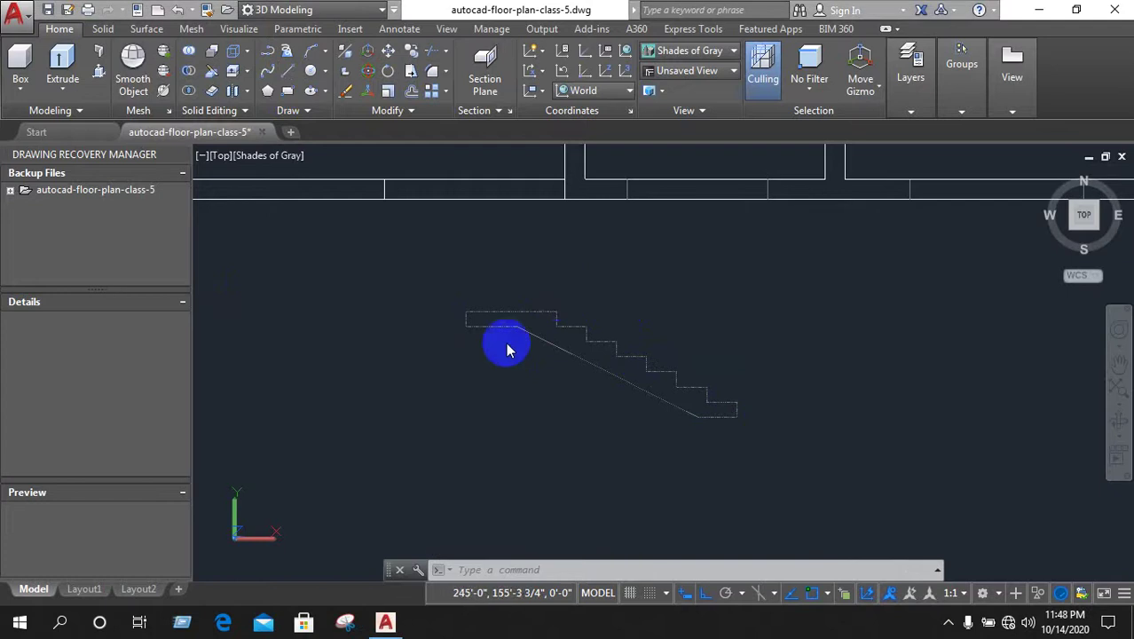
Zoom in on the top of the stair landing
scroll(523, 328, up, 2)
scroll(612, 319, down, 3)
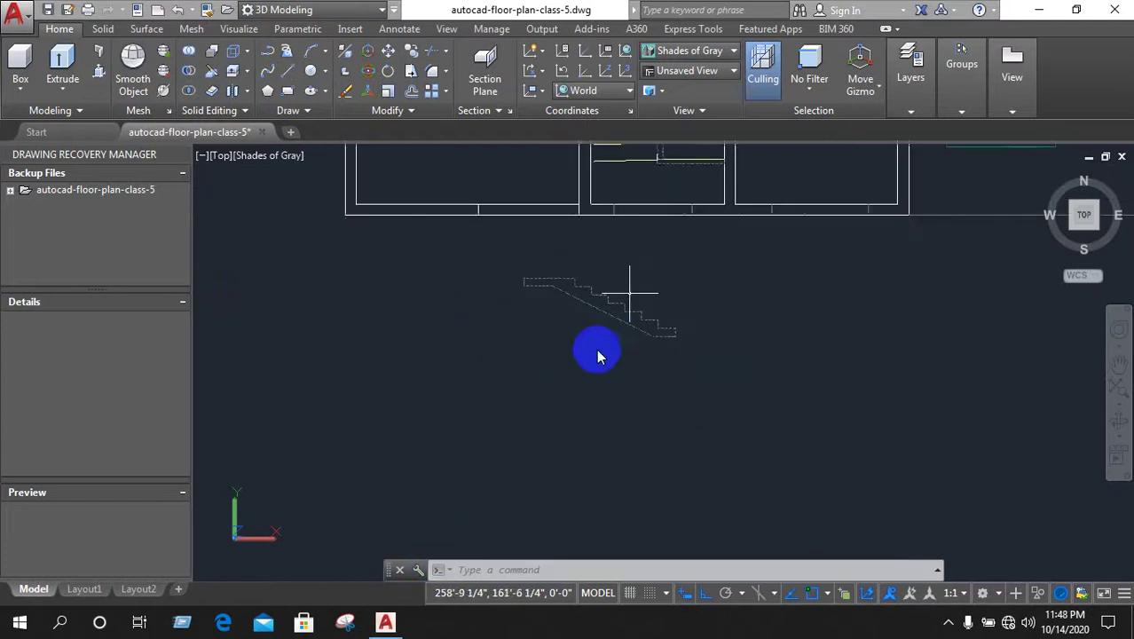
scroll(600, 346, down, 2)
scroll(639, 231, up, 1)
scroll(676, 197, up, 2)
scroll(659, 208, up, 2)
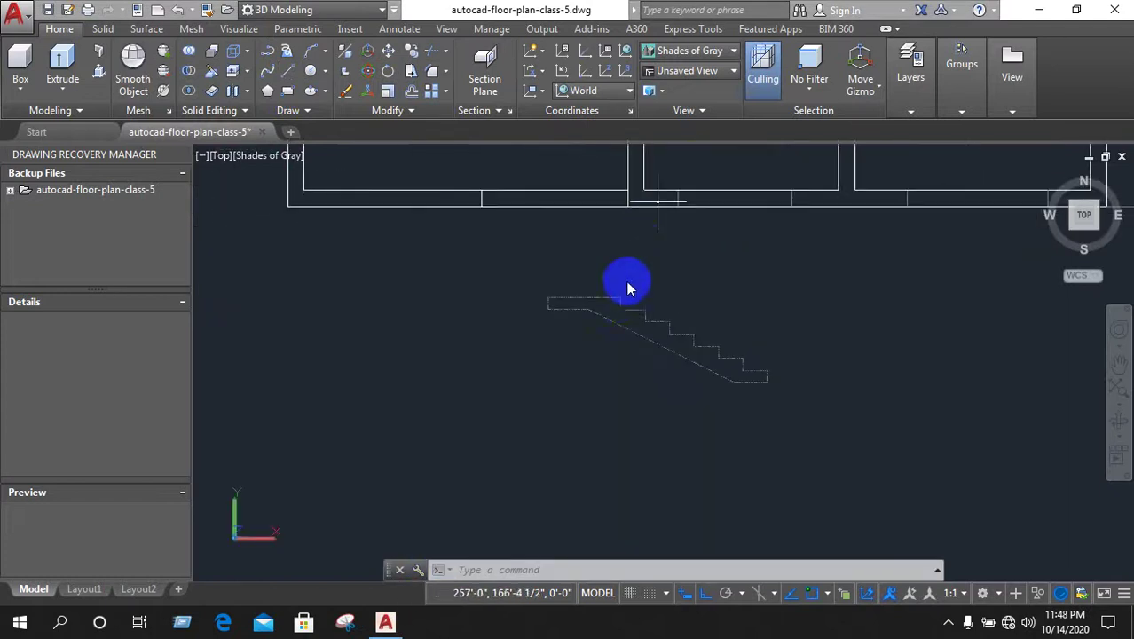
click(612, 300)
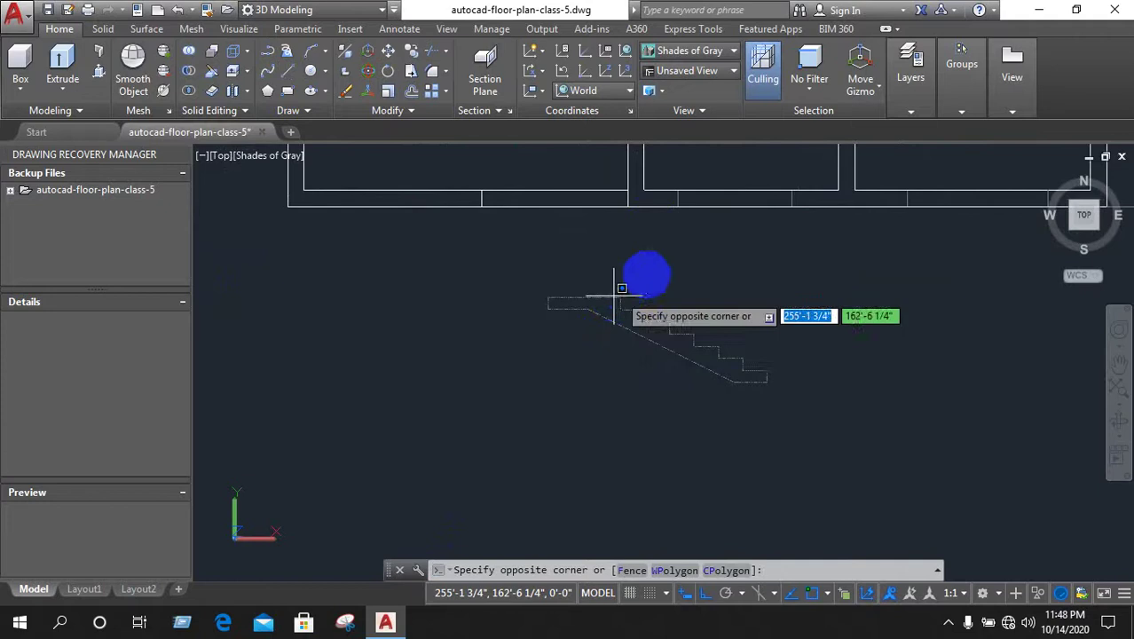
scroll(645, 274, up, 2)
scroll(613, 317, up, 1)
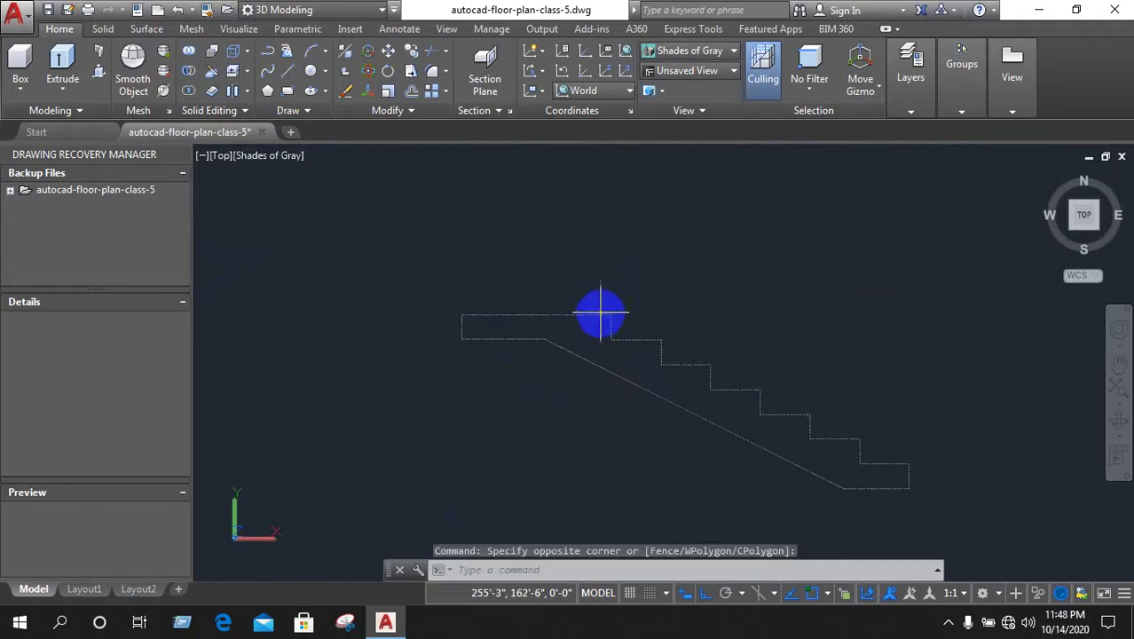
Draw a step from the landing top (6" rise, 12" tread, 6" rise) and select it
click(287, 78)
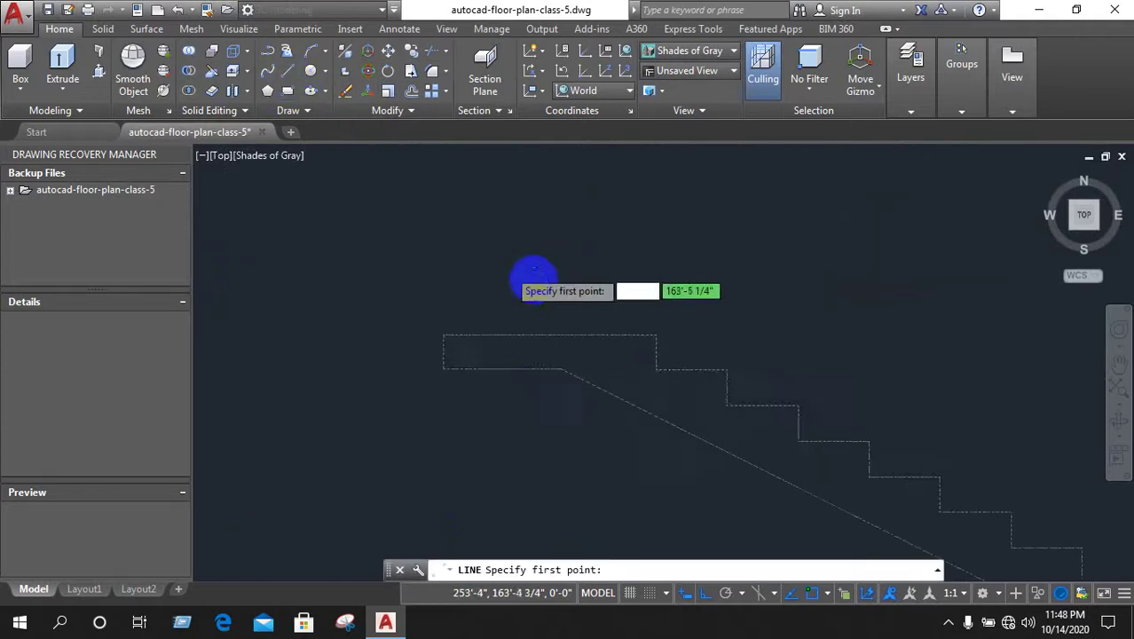
scroll(519, 276, up, 3)
click(619, 363)
text(6")
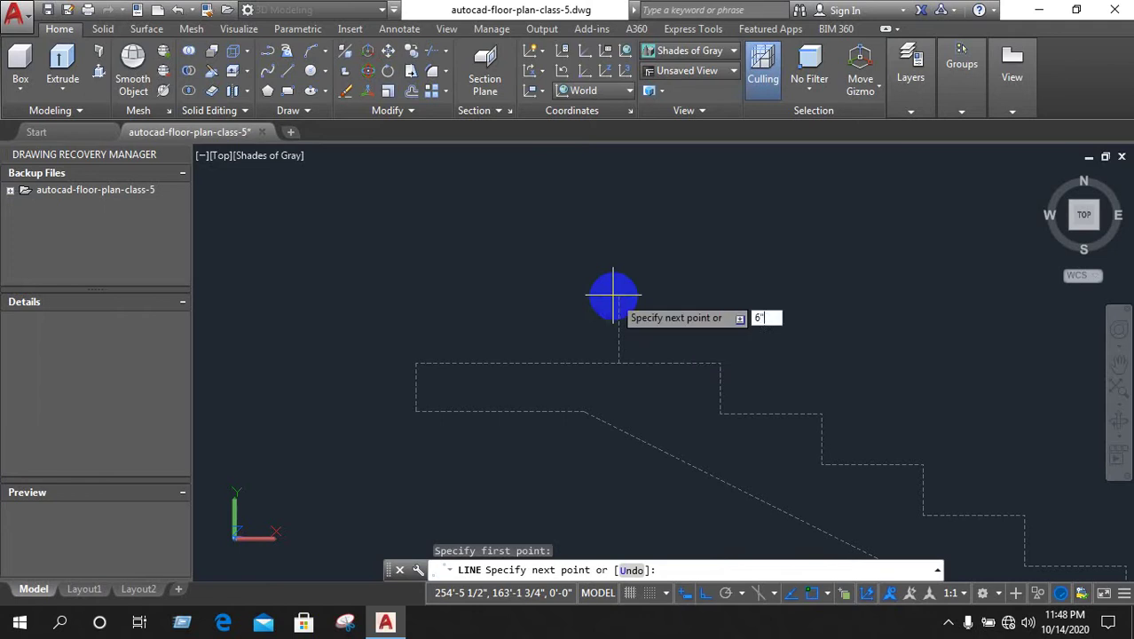
key(Return)
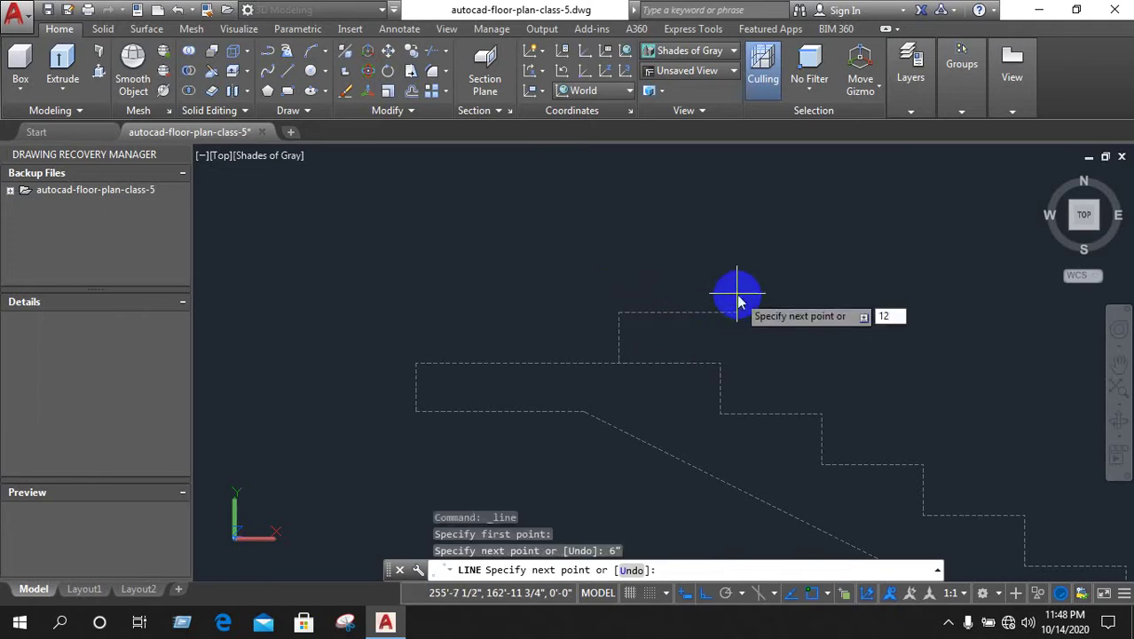
key(Return)
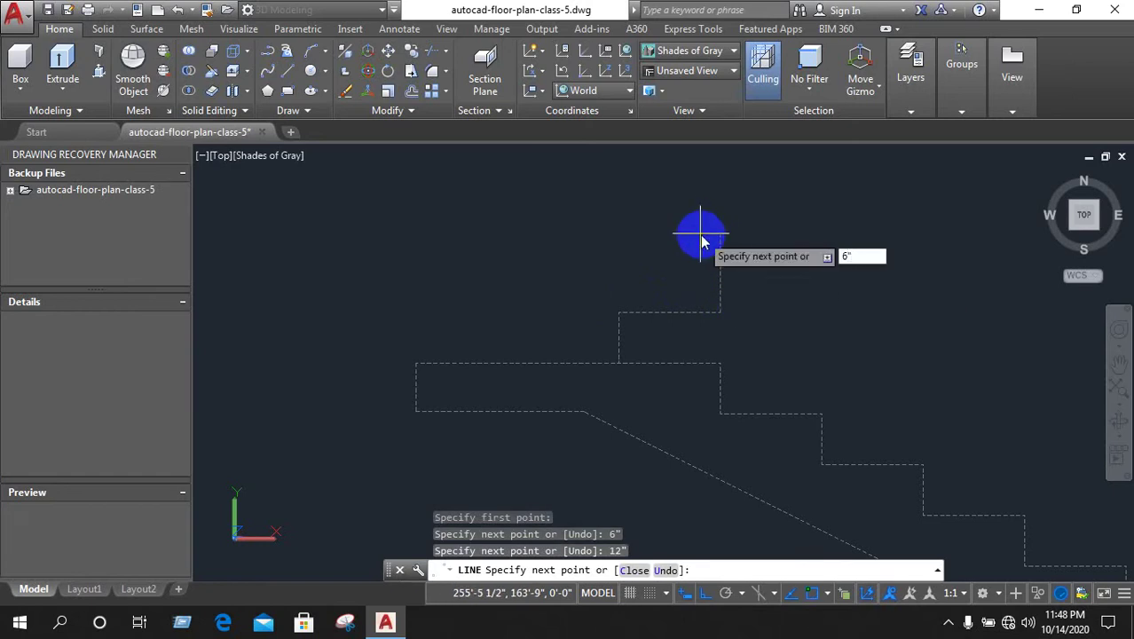
key(Return)
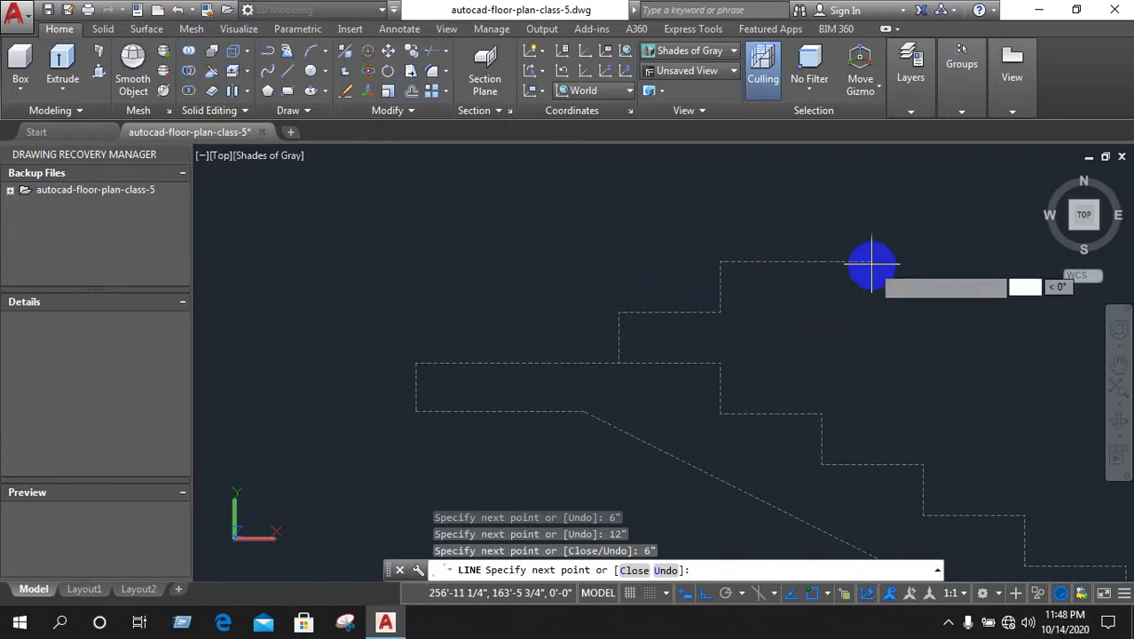
right_click(839, 266)
click(877, 295)
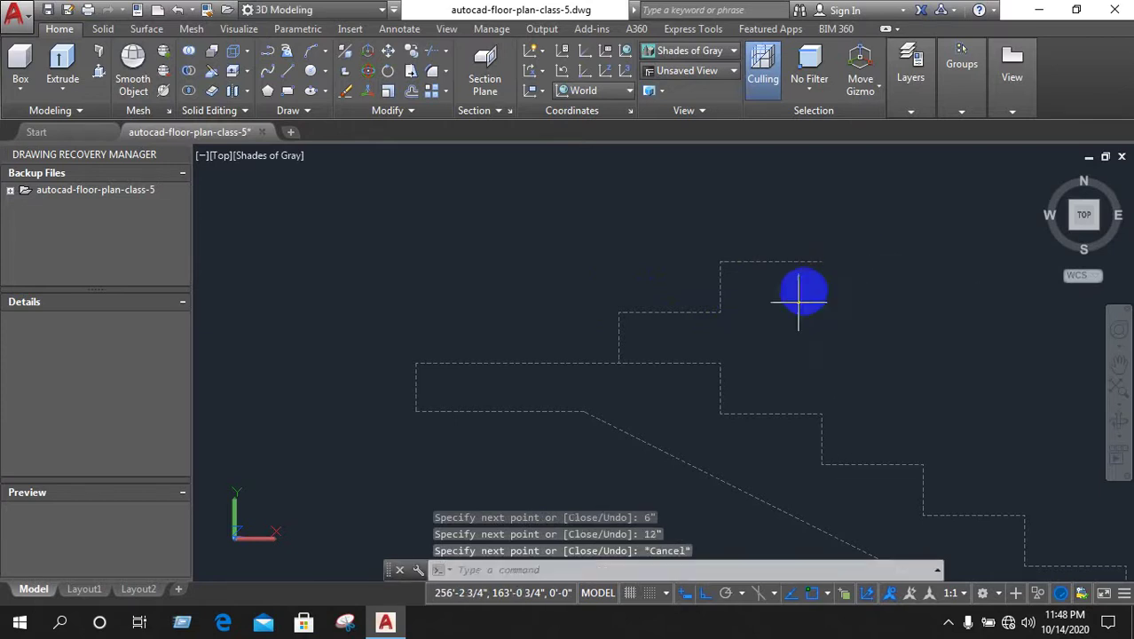
click(799, 302)
click(565, 330)
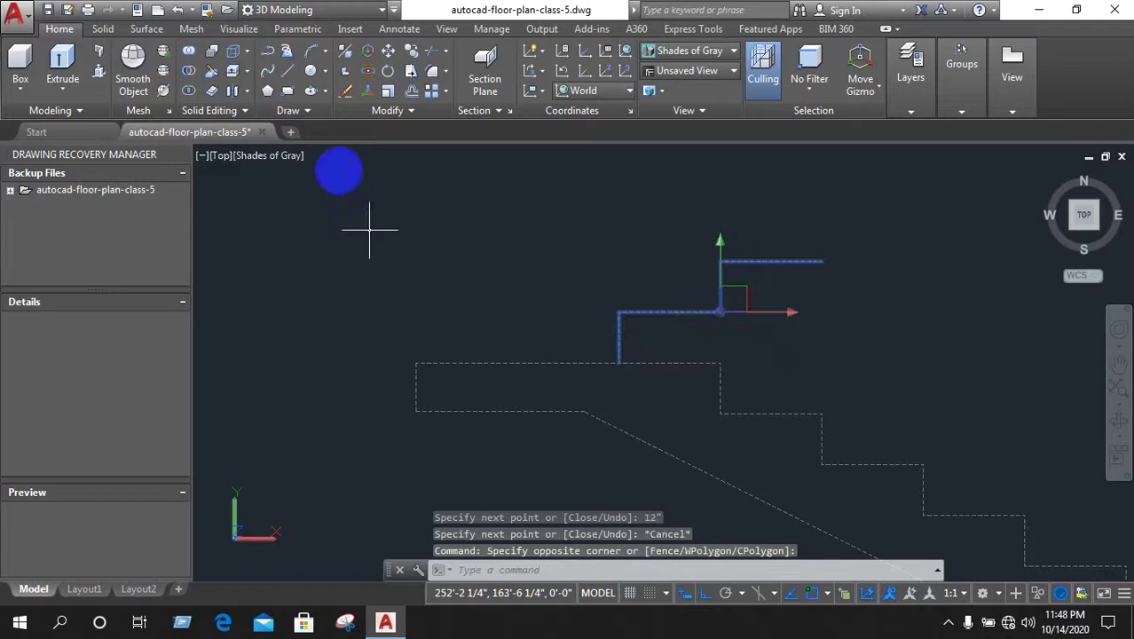
Copy the step outline from its corner three times, stacking the steps up to the wall
click(346, 90)
click(418, 64)
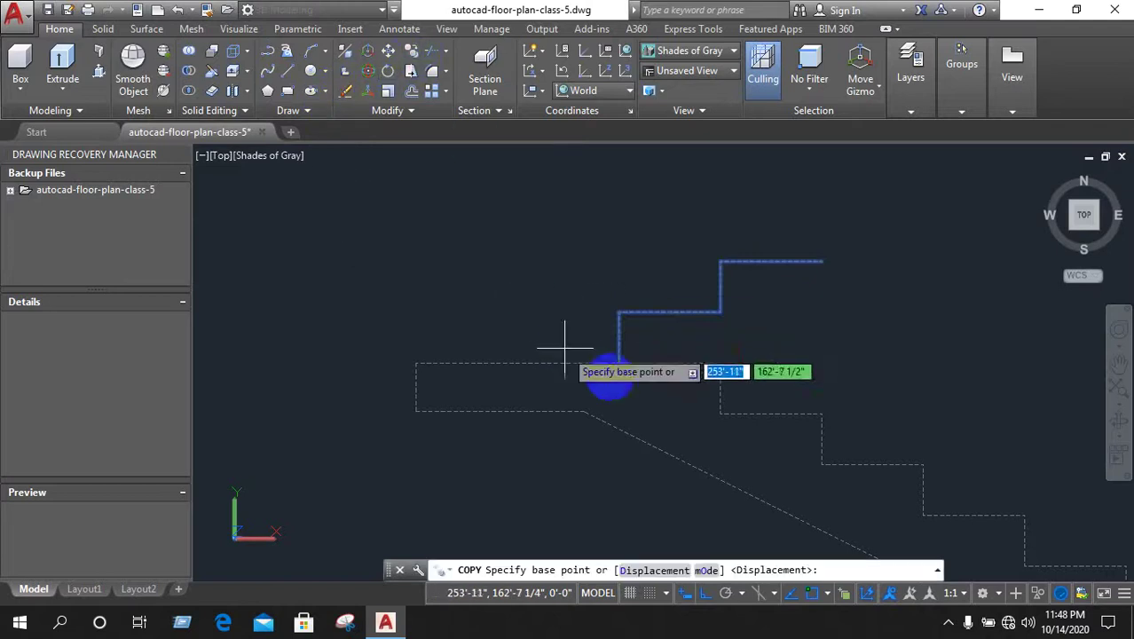
click(618, 362)
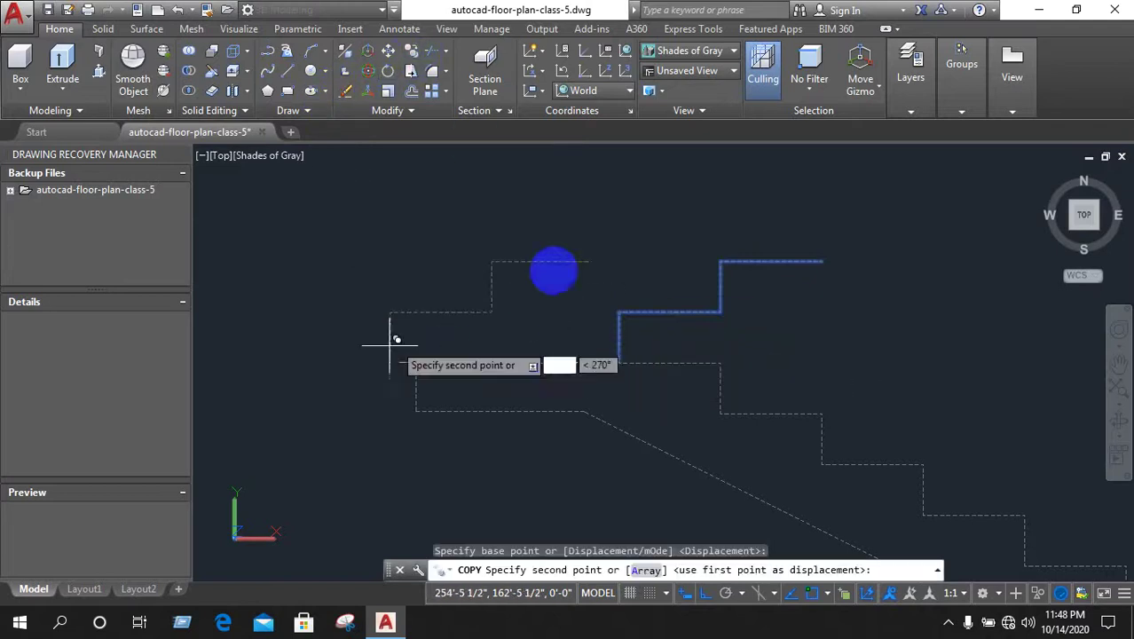
click(812, 254)
scroll(671, 291, down, 1)
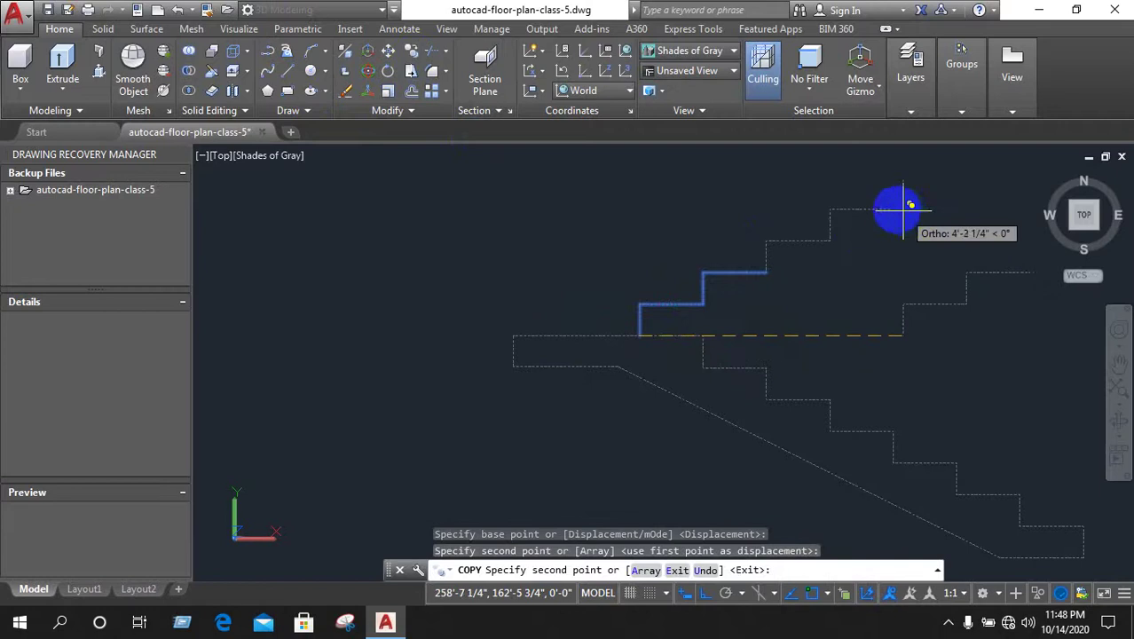
click(881, 213)
scroll(740, 284, down, 1)
scroll(739, 284, down, 1)
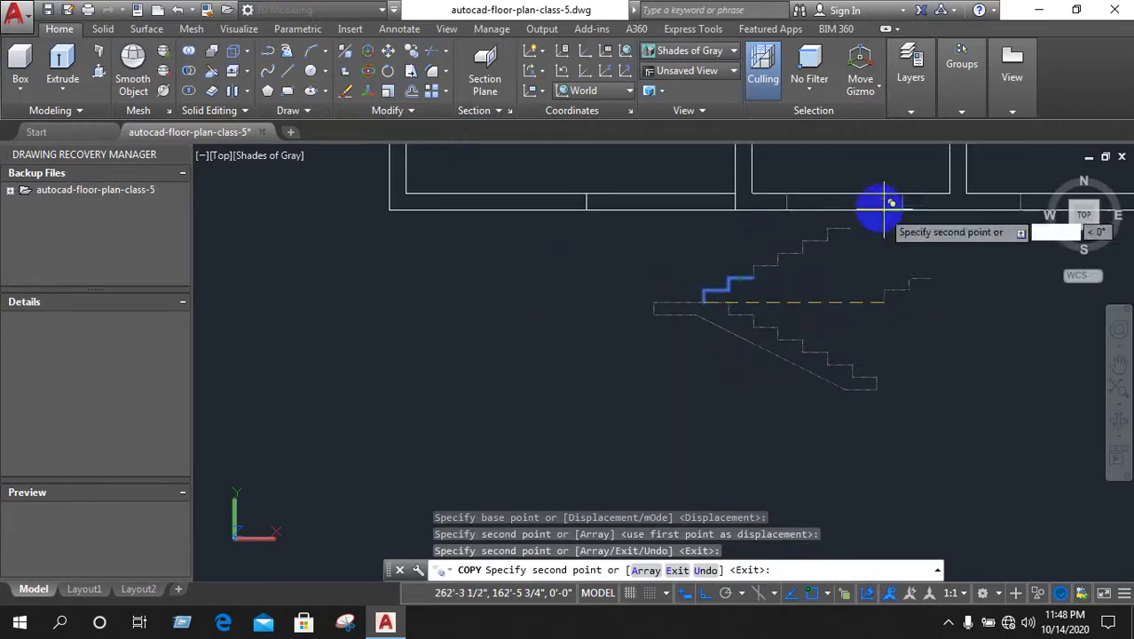
scroll(870, 209, up, 2)
click(841, 237)
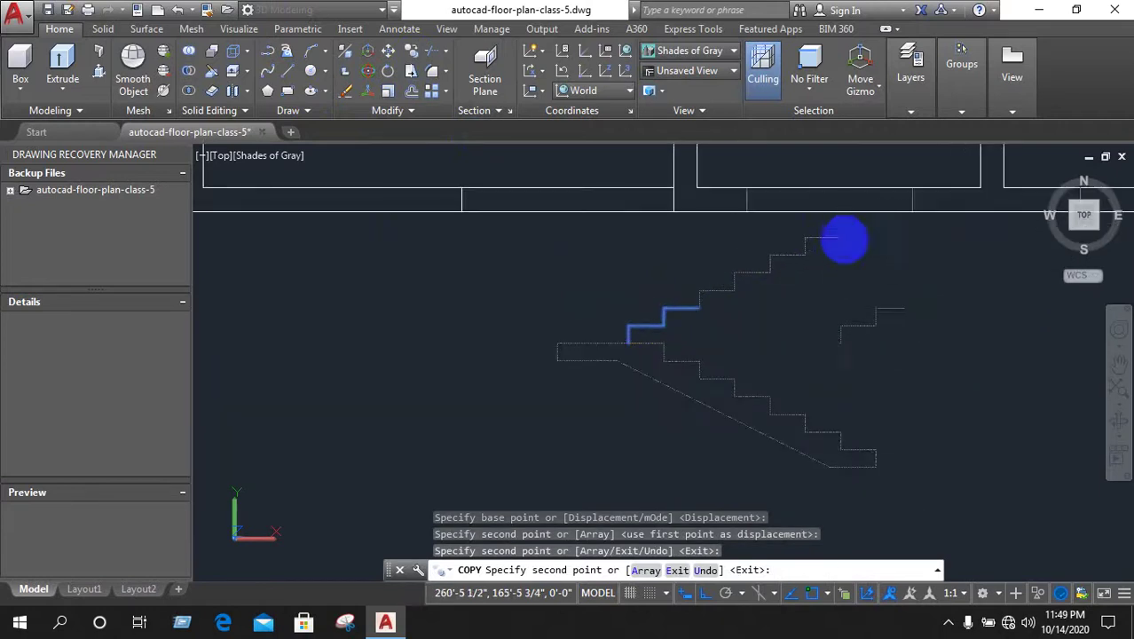
right_click(855, 268)
click(904, 304)
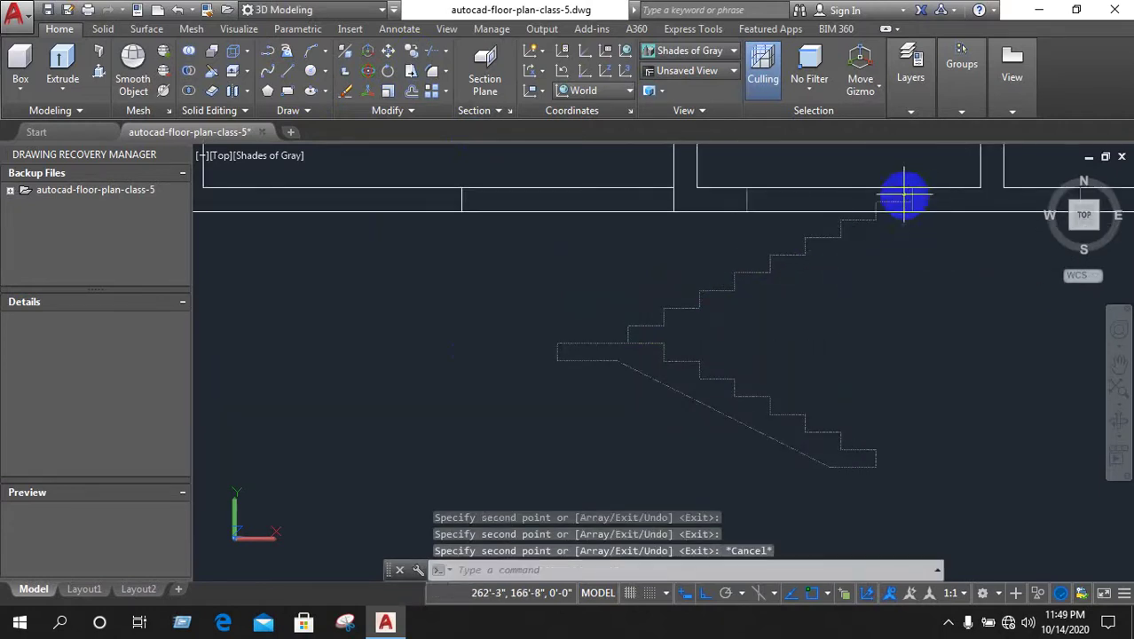
Isolate the top stair lines to inspect them, then undo to restore all geometry
click(899, 202)
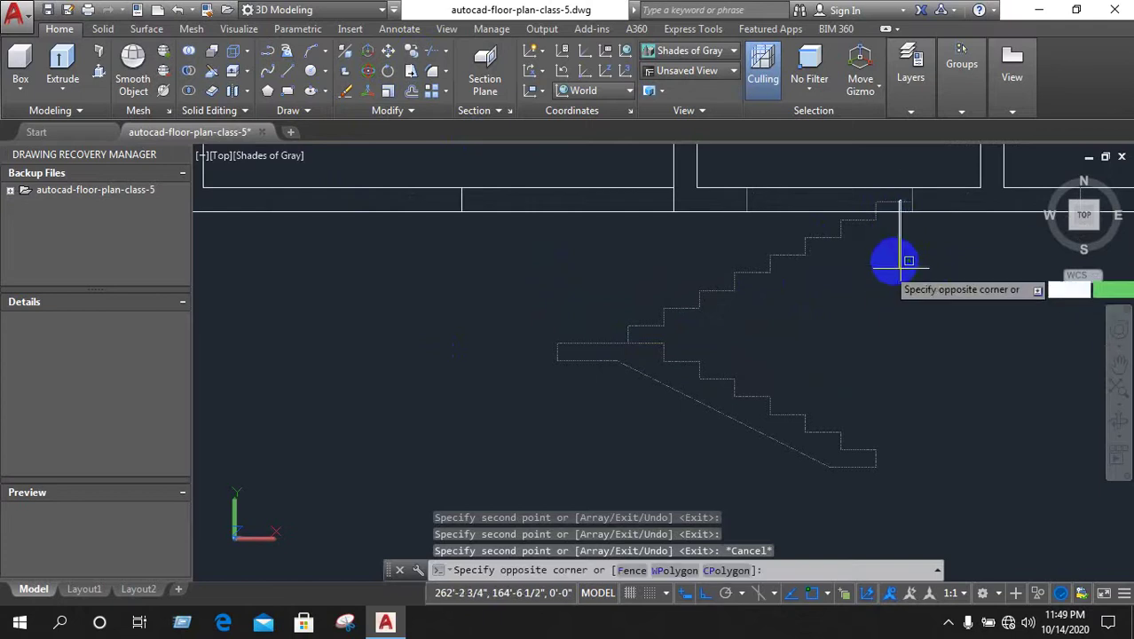
click(894, 296)
right_click(894, 296)
click(866, 304)
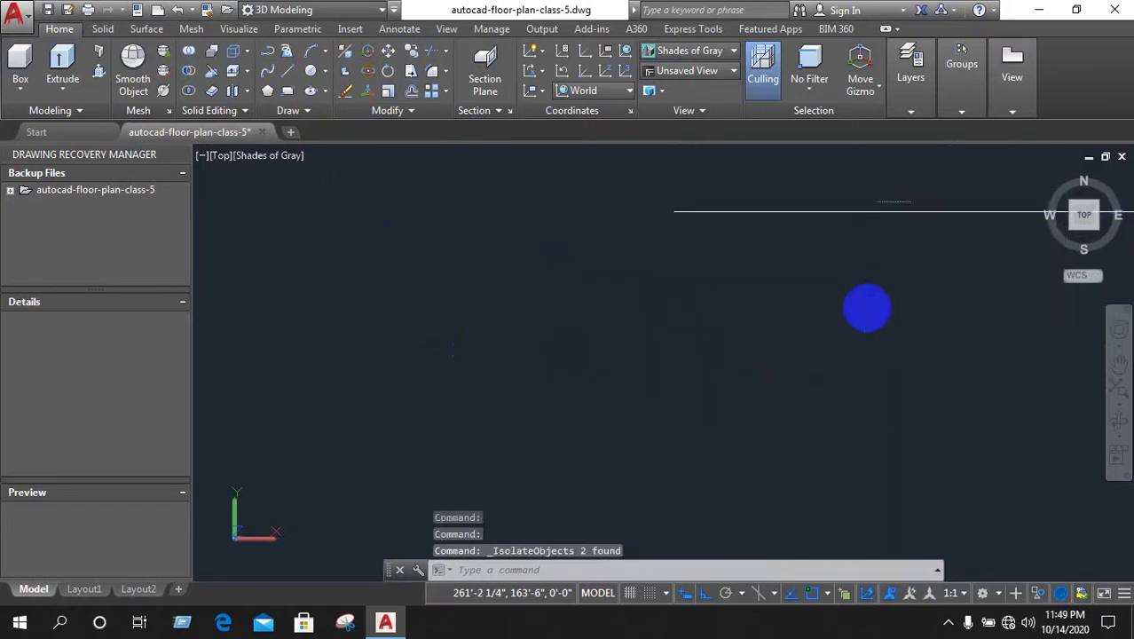
key(ctrl+z)
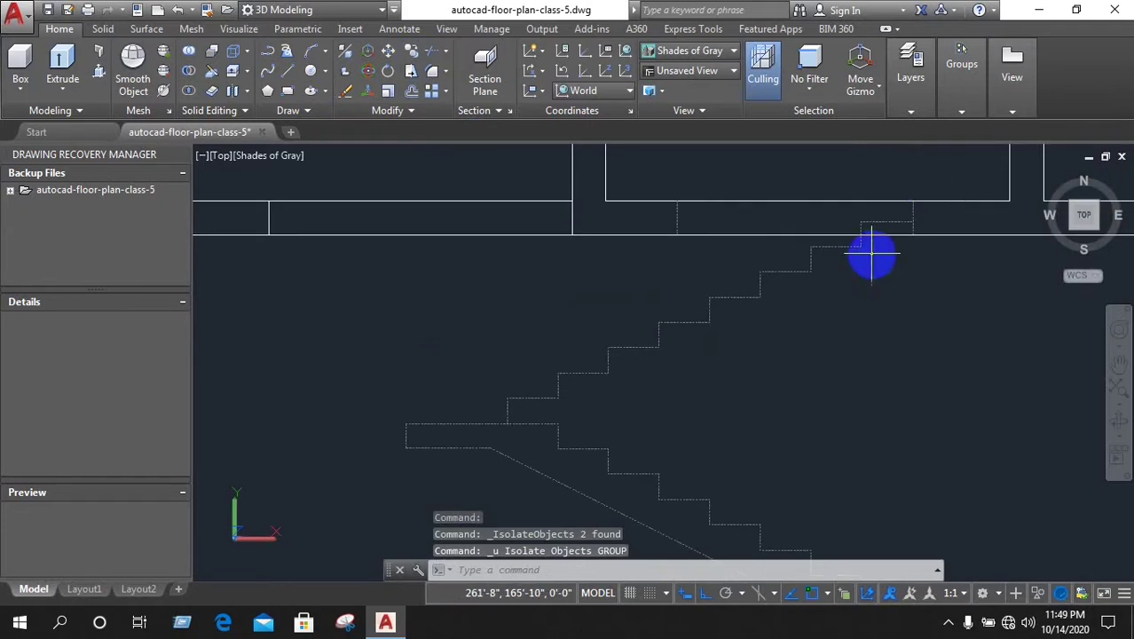
Erase the two leftover lines at the top of the stairs near the wall
scroll(888, 236, up, 1)
scroll(900, 224, up, 1)
scroll(896, 223, up, 1)
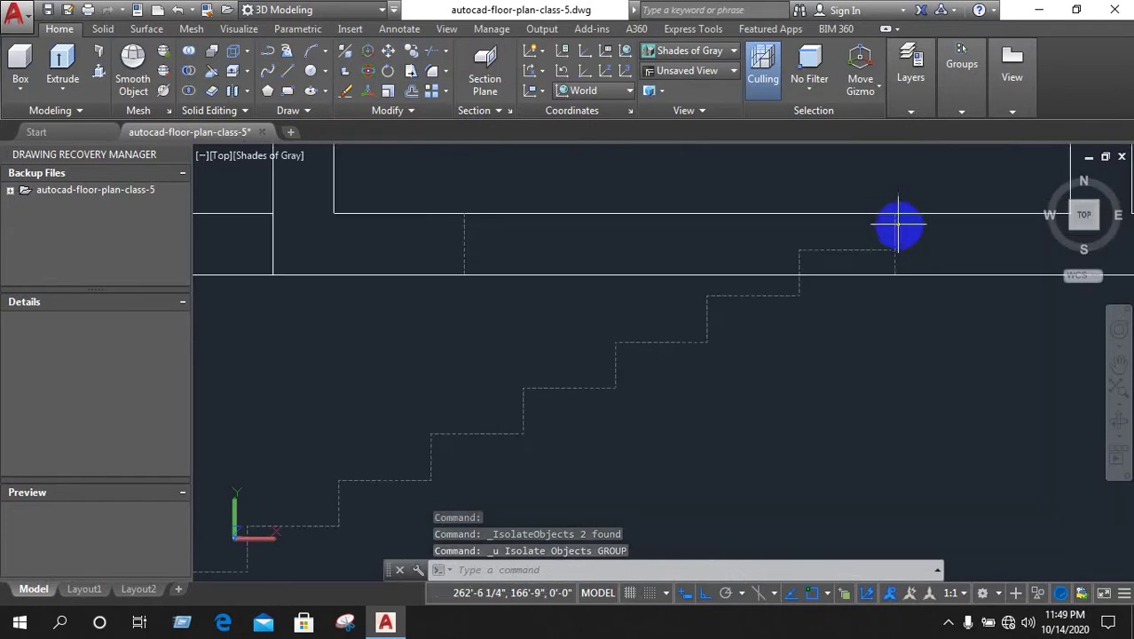
click(861, 253)
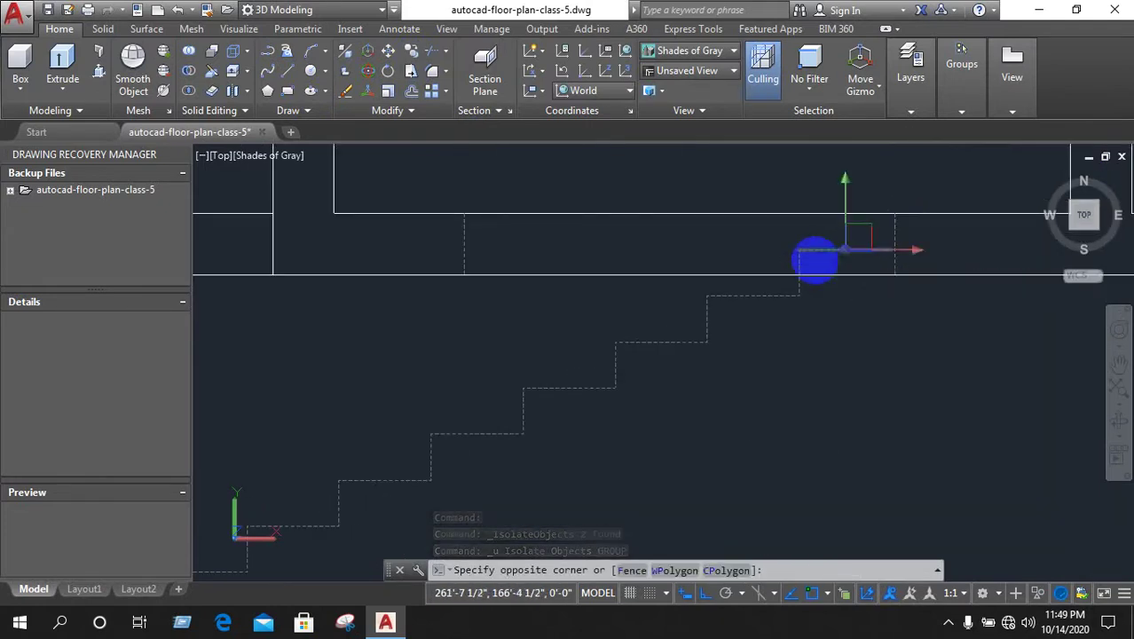
click(979, 392)
key(Delete)
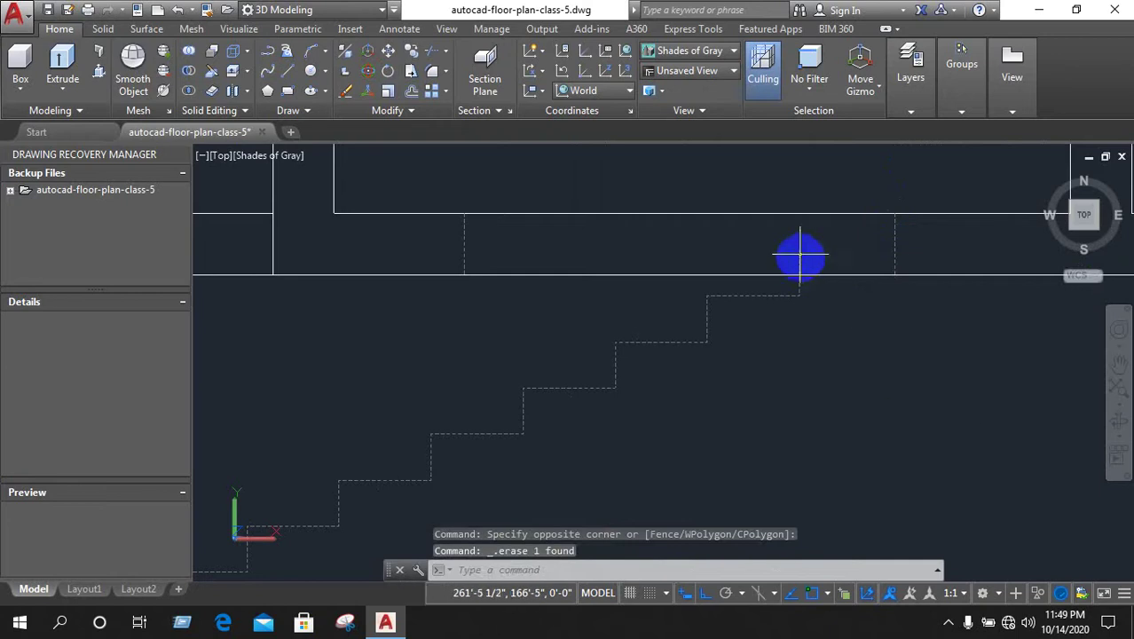
click(795, 258)
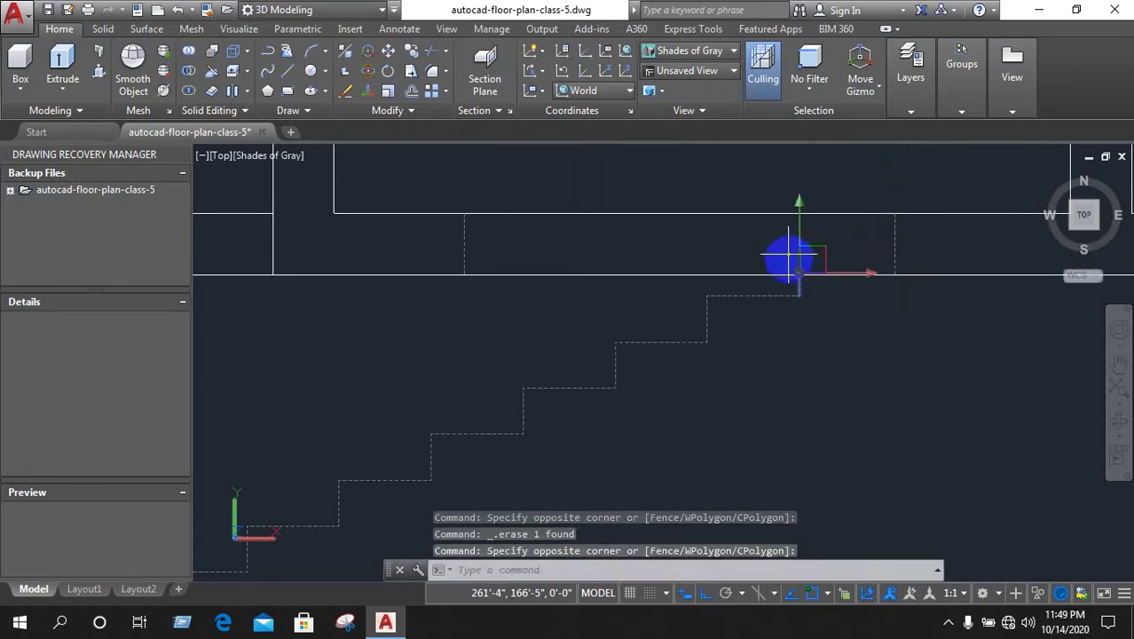
key(Delete)
scroll(760, 282, down, 2)
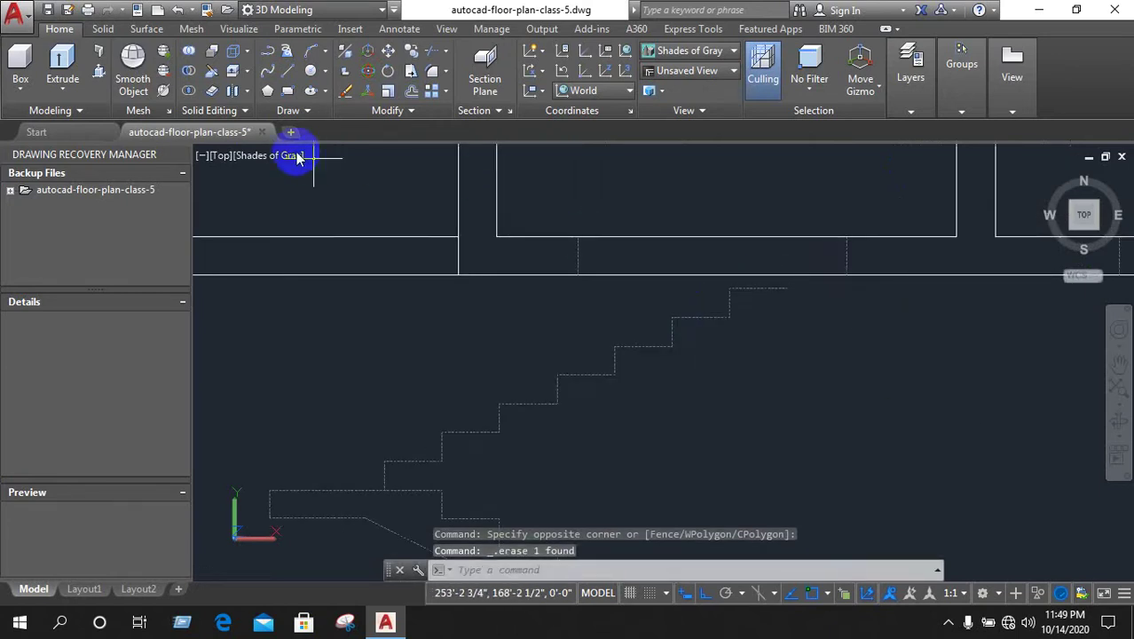
Draw the 2' closing line at the stair top and the sloping underside line to the landing
click(291, 72)
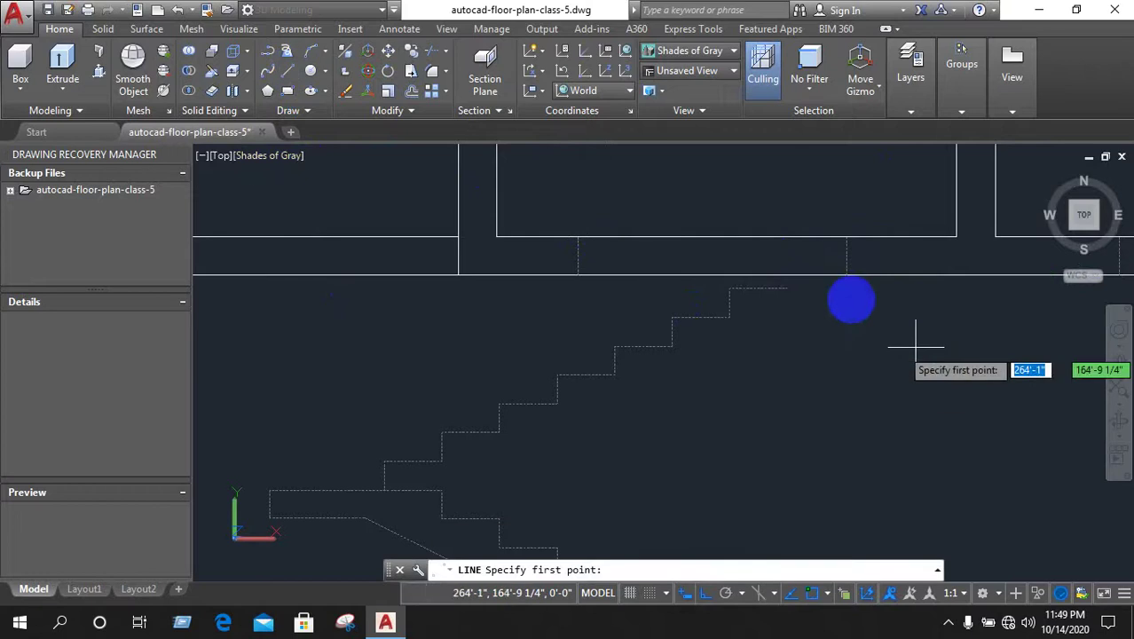
click(790, 287)
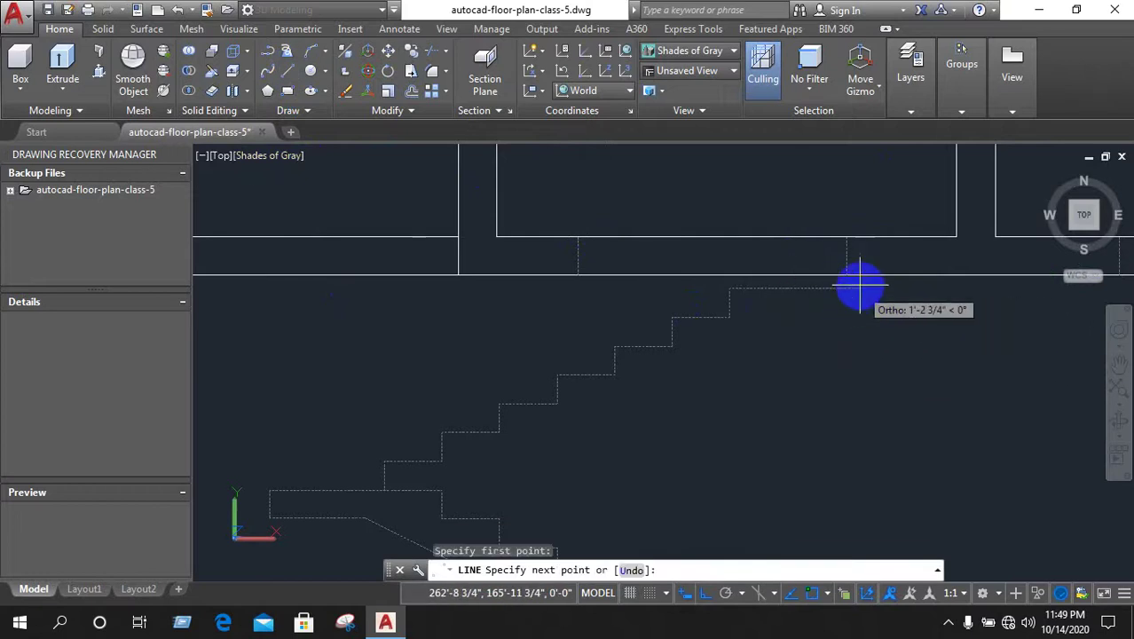
text(2')
key(Return)
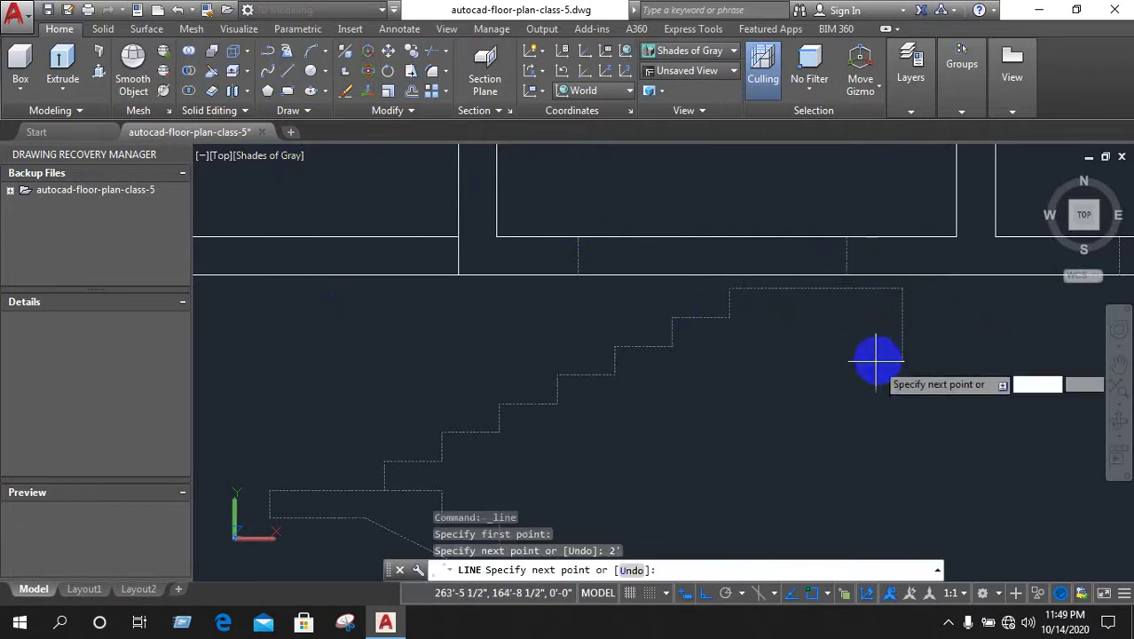
click(885, 326)
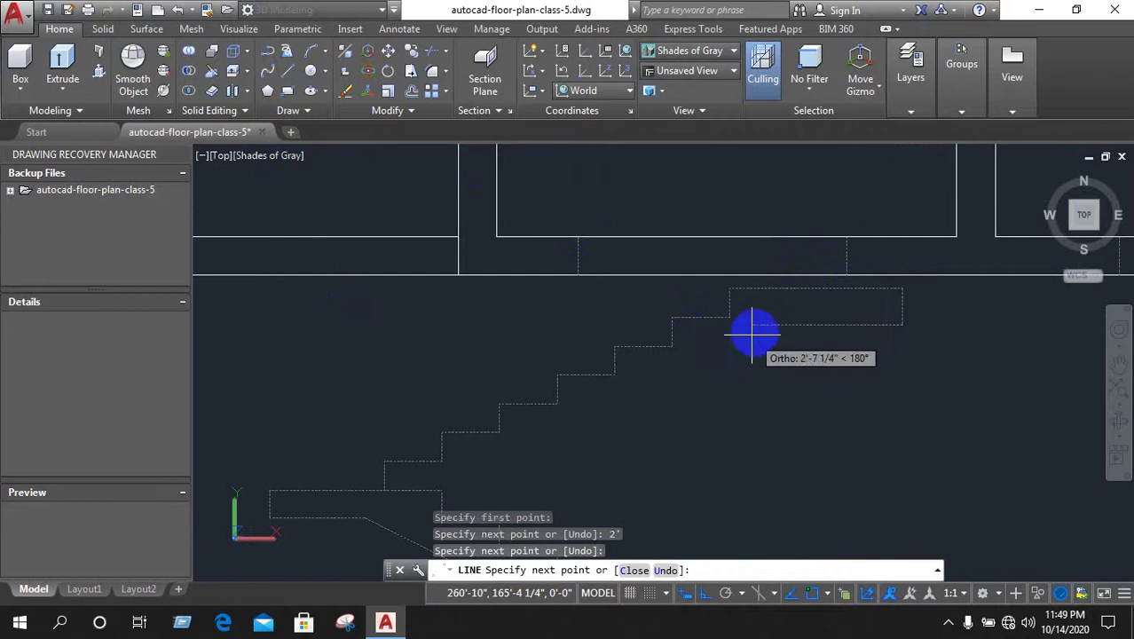
click(752, 326)
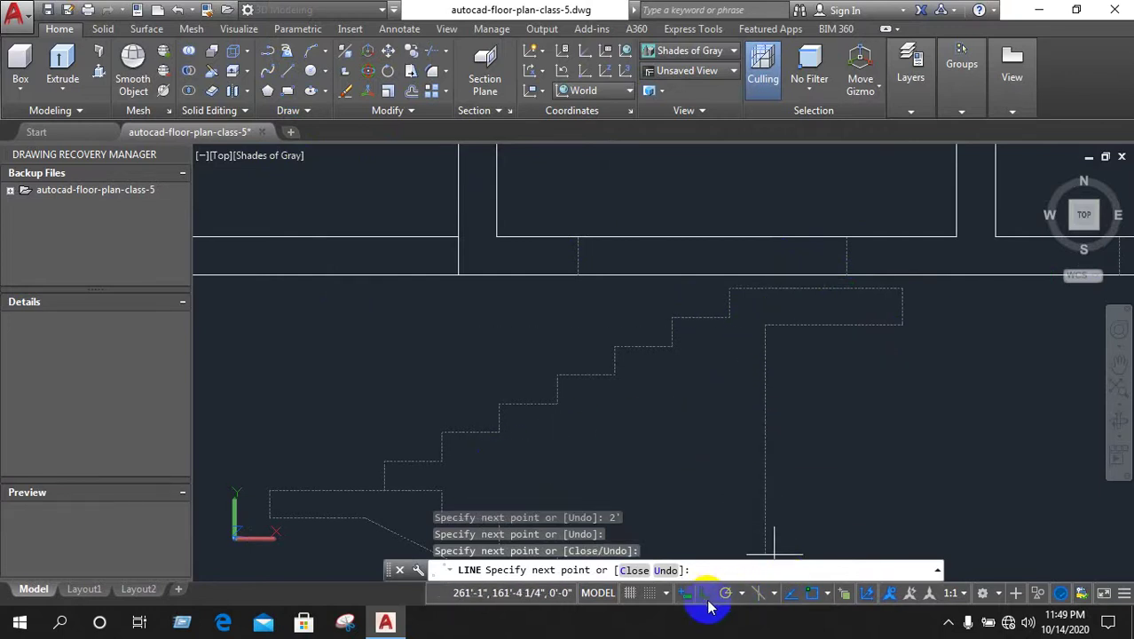
click(442, 489)
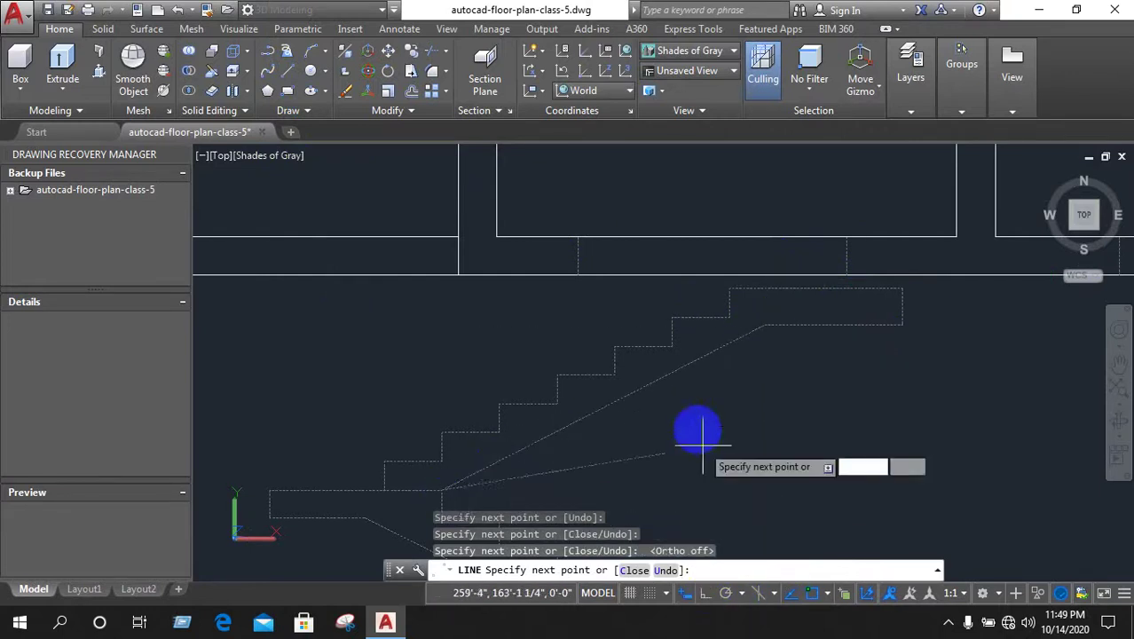
right_click(701, 434)
click(772, 227)
Cancel an unfinished extra line and start PRESSPULL on the closed stair profile
scroll(695, 424, down, 2)
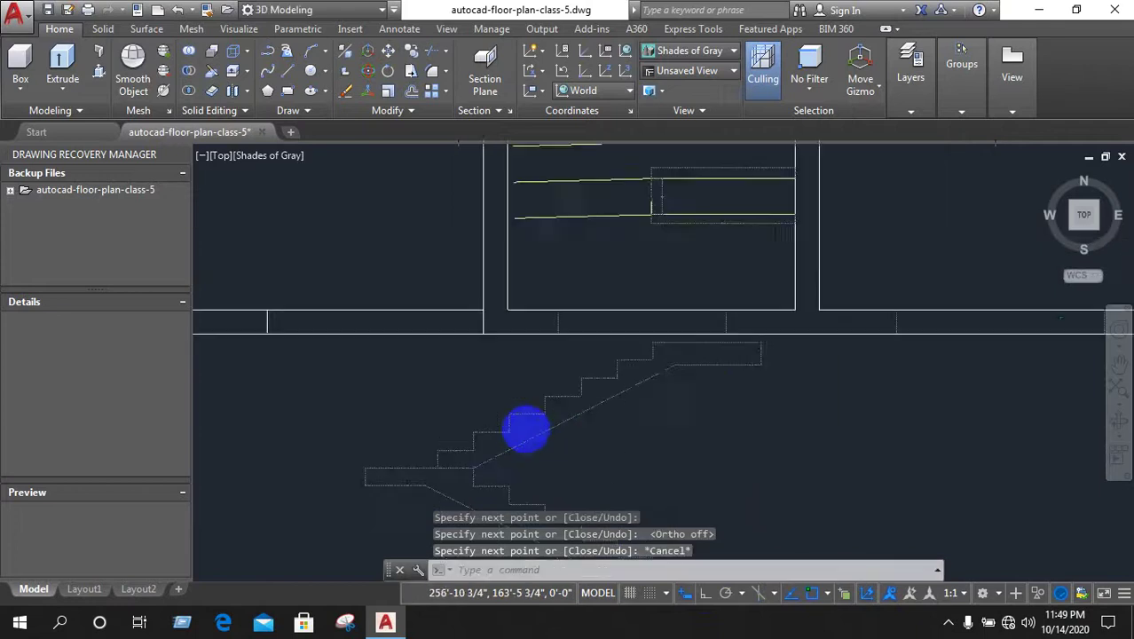
scroll(646, 359, down, 1)
scroll(641, 368, down, 1)
scroll(665, 423, up, 1)
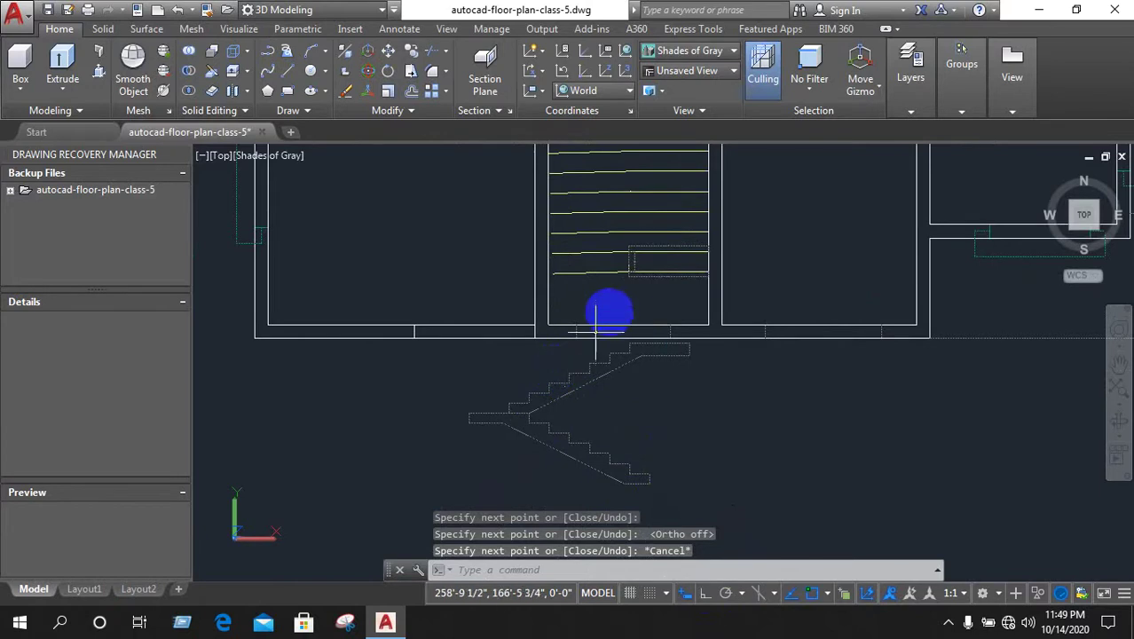
scroll(559, 364, up, 1)
scroll(526, 392, up, 1)
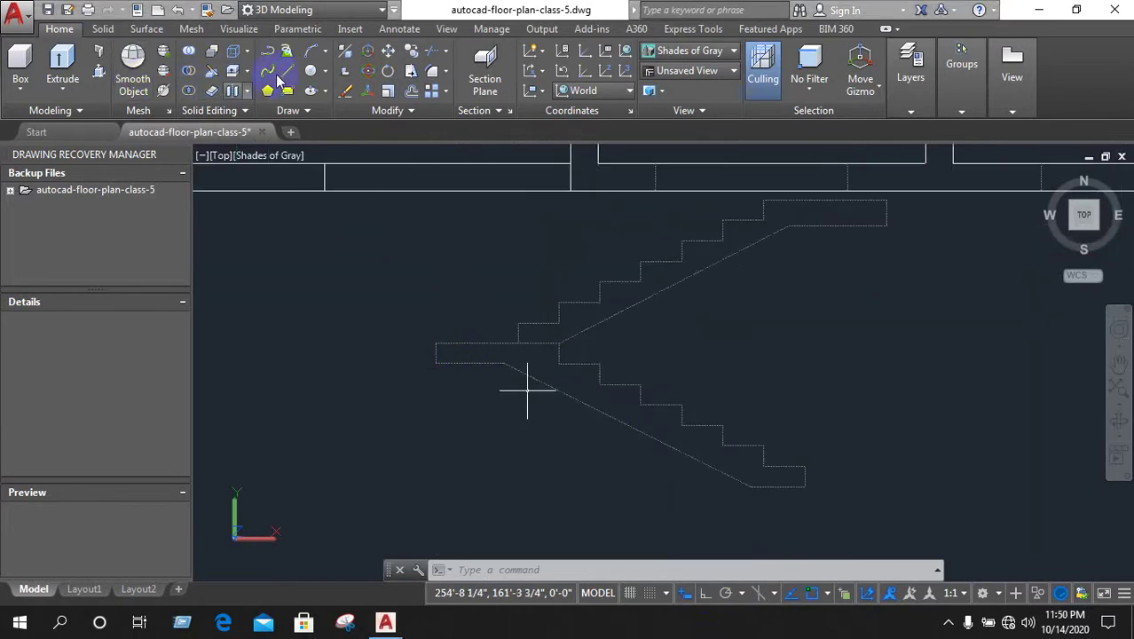
scroll(536, 321, up, 1)
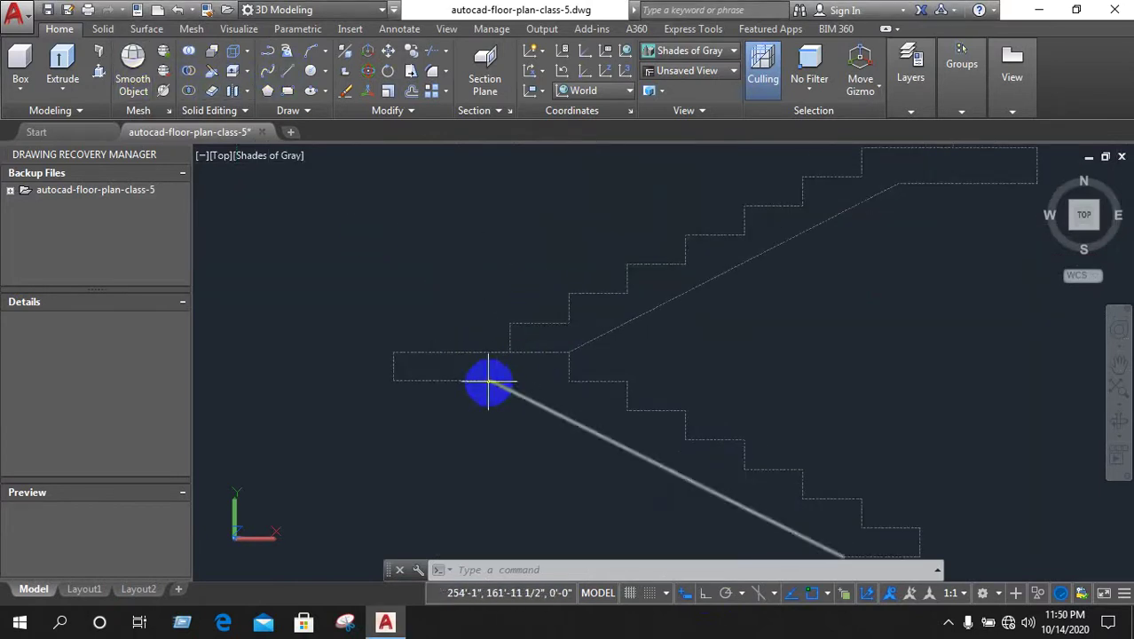
key(l)
key(Return)
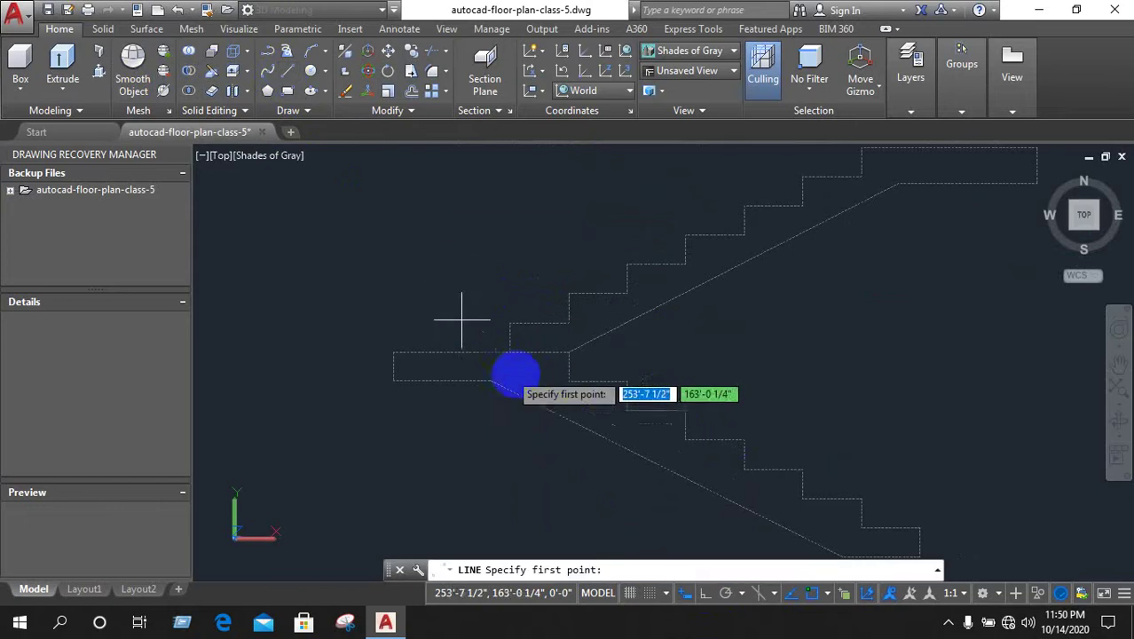
click(568, 382)
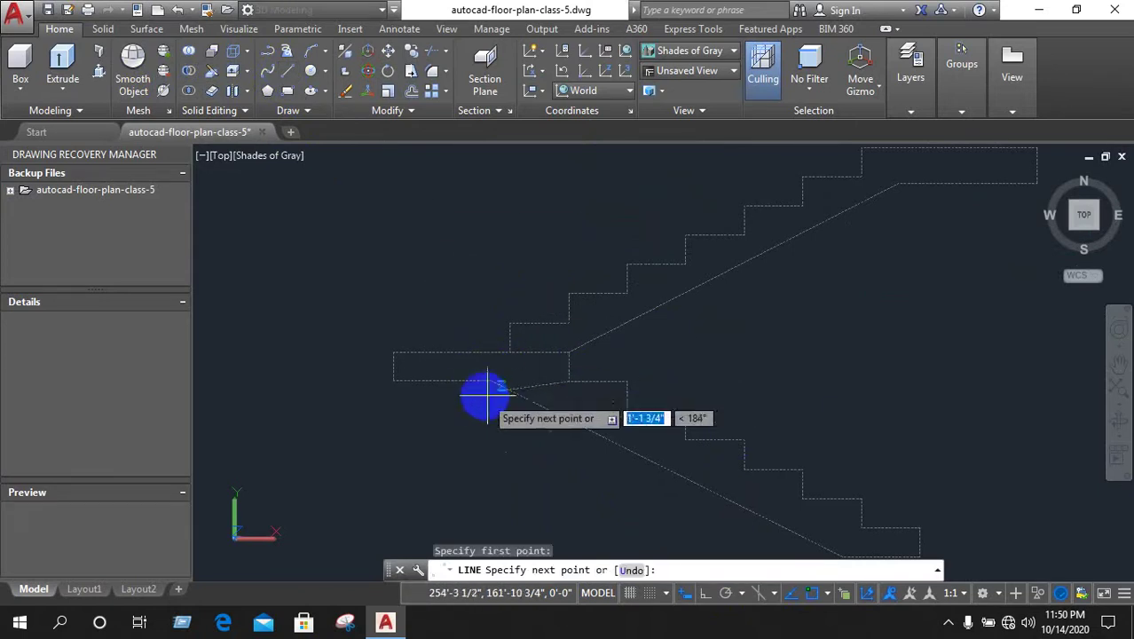
scroll(484, 390, up, 3)
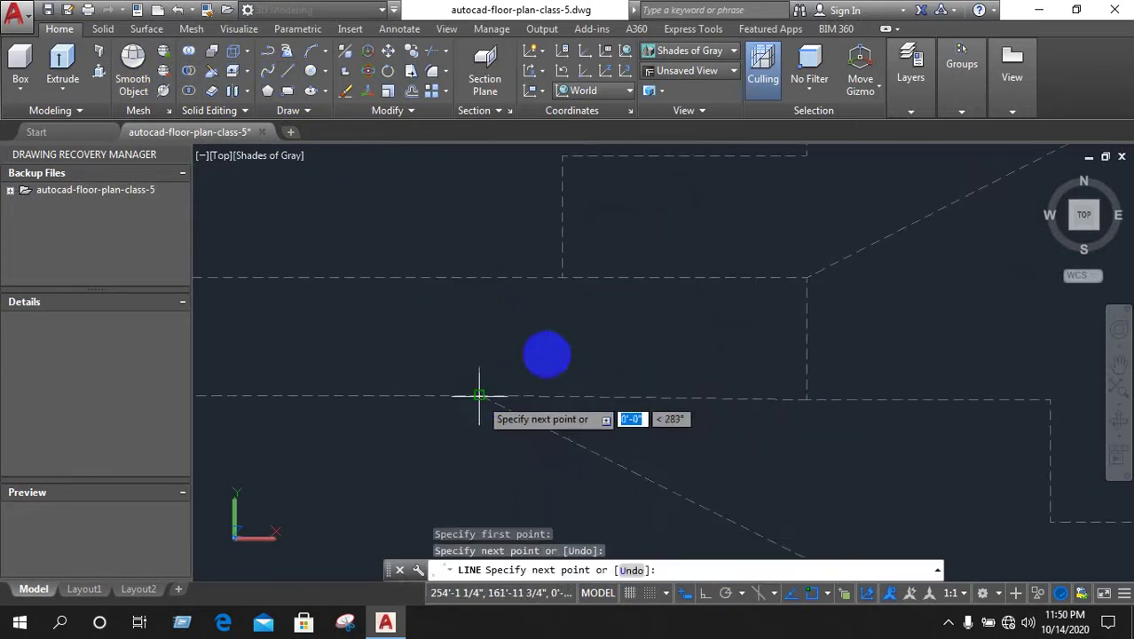
right_click(544, 348)
click(577, 376)
scroll(577, 391, down, 2)
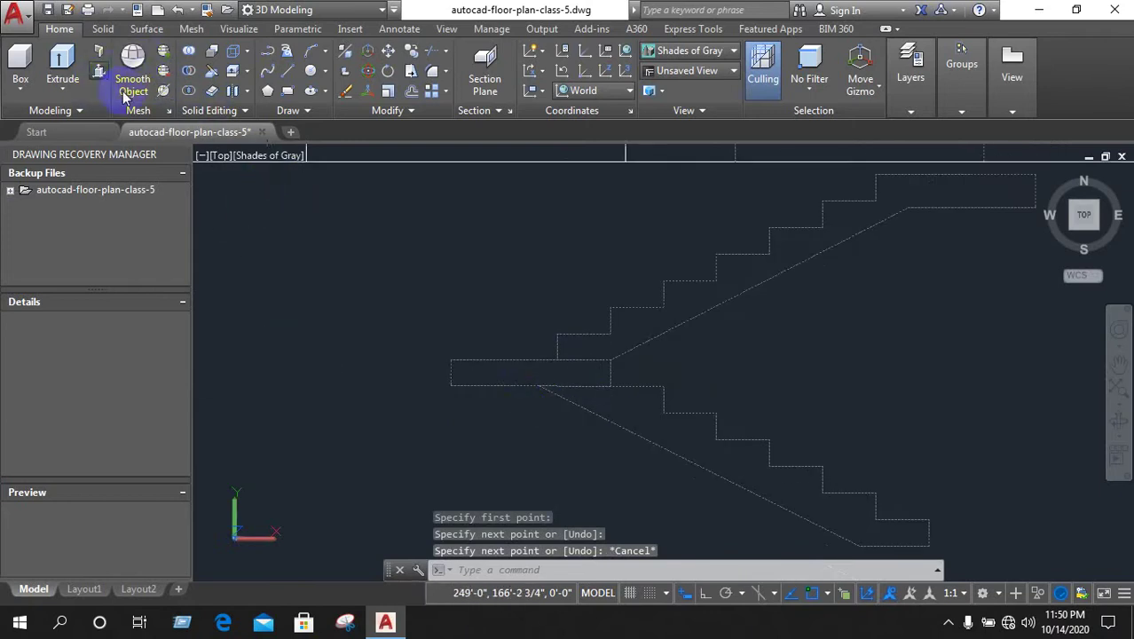
click(98, 71)
scroll(573, 431, down, 3)
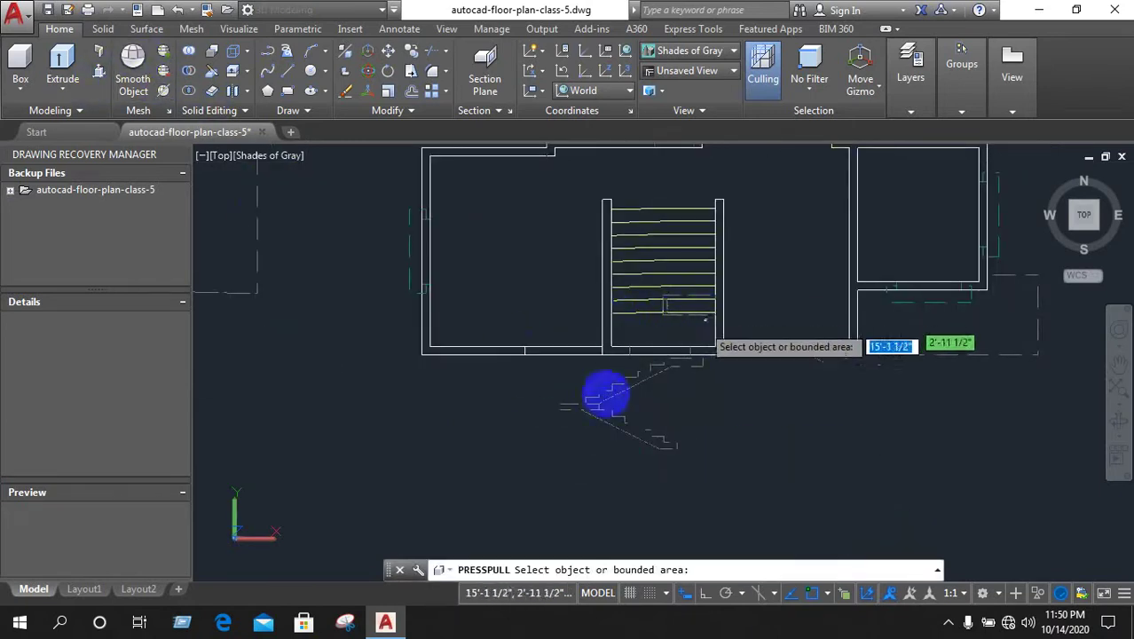
Press-pull the landing rectangle up 8' and view it in SW Isometric
scroll(576, 399, up, 3)
click(582, 380)
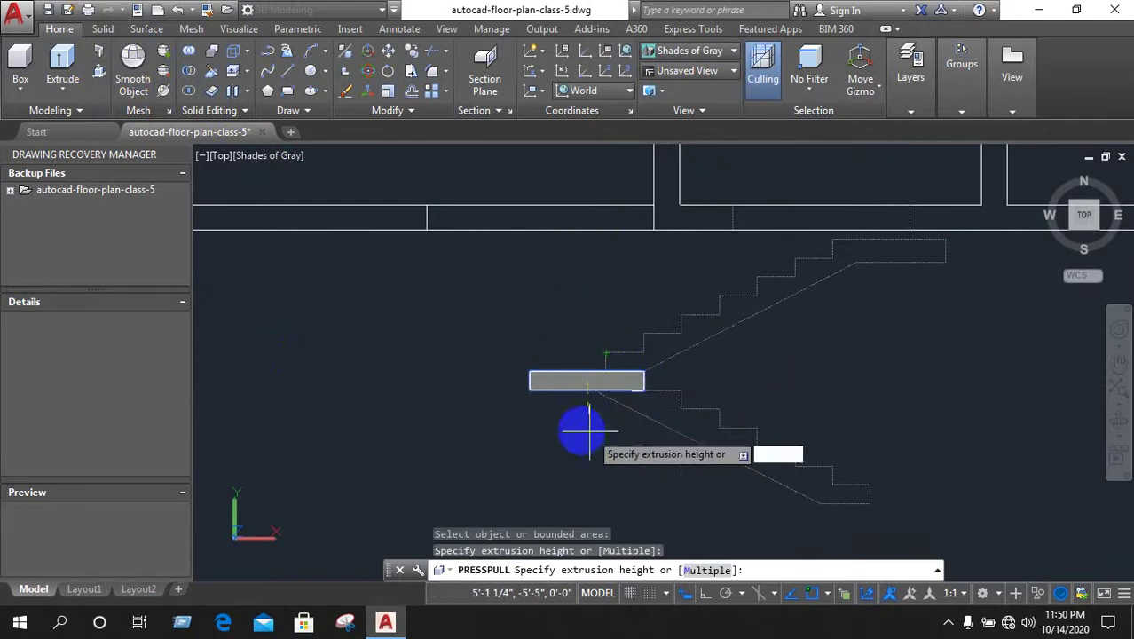
mouse_move(565, 428)
shift+middle_down()
mouse_move(659, 446)
mouse_move(653, 253)
shift+middle_up()
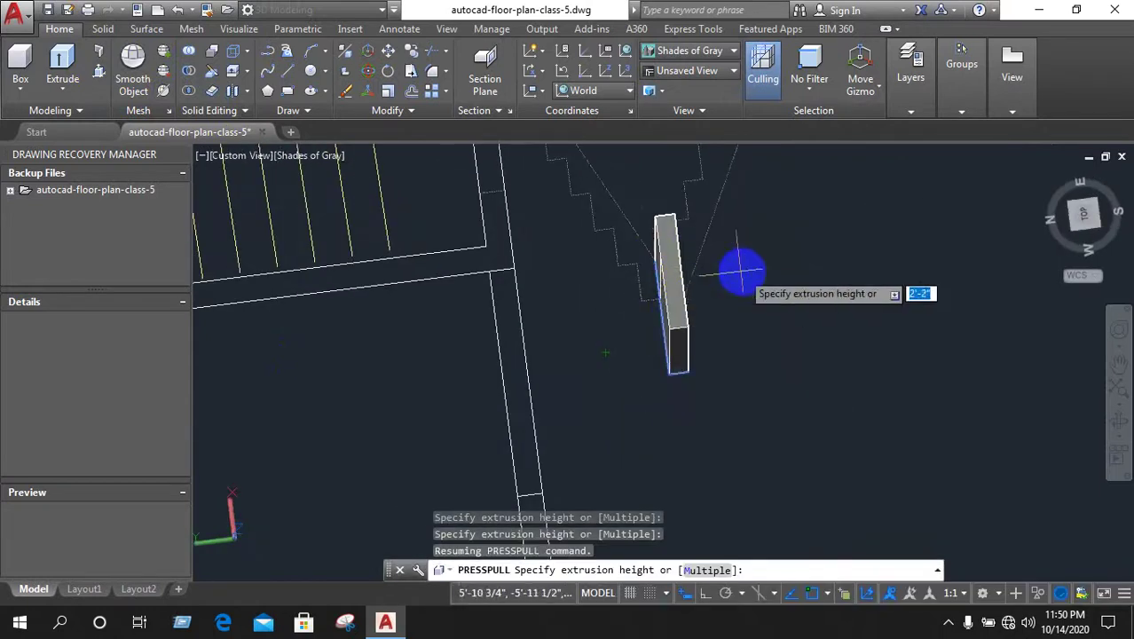
mouse_move(752, 263)
shift+middle_down()
mouse_move(792, 246)
mouse_move(719, 286)
mouse_move(1075, 247)
shift+middle_up()
click(1093, 239)
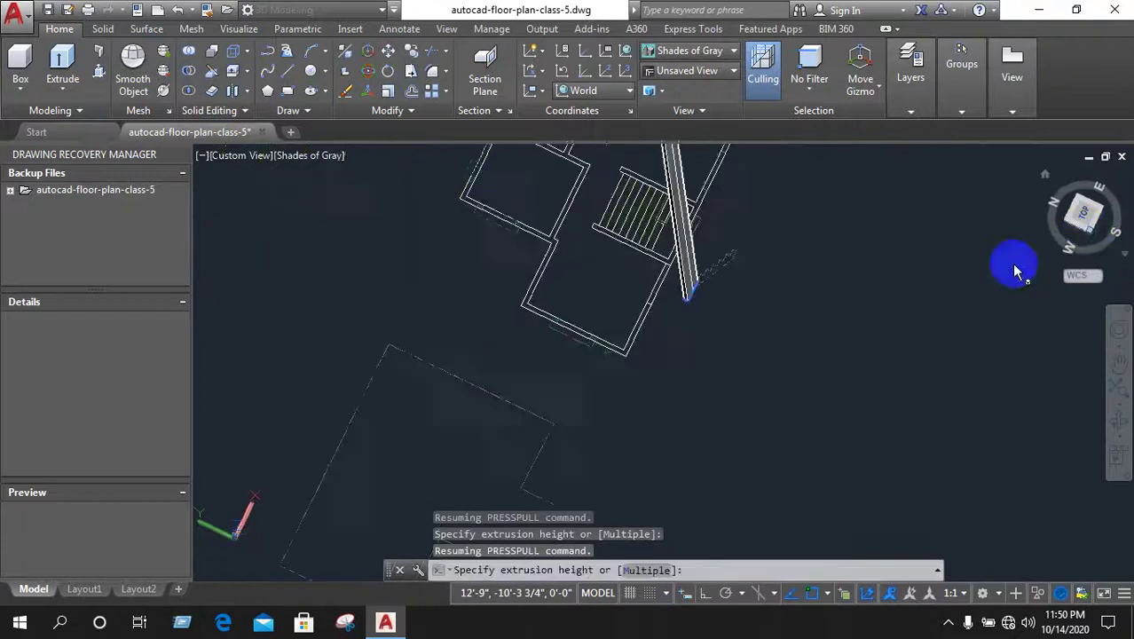
scroll(723, 331, up, 3)
scroll(701, 329, up, 3)
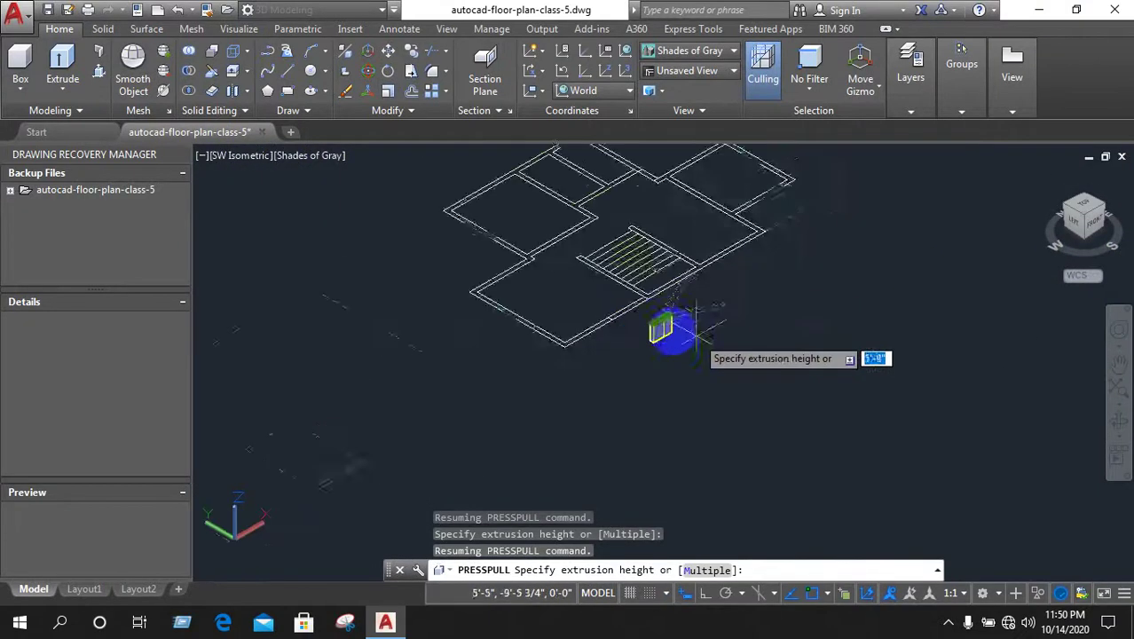
scroll(657, 320, up, 3)
scroll(643, 302, up, 2)
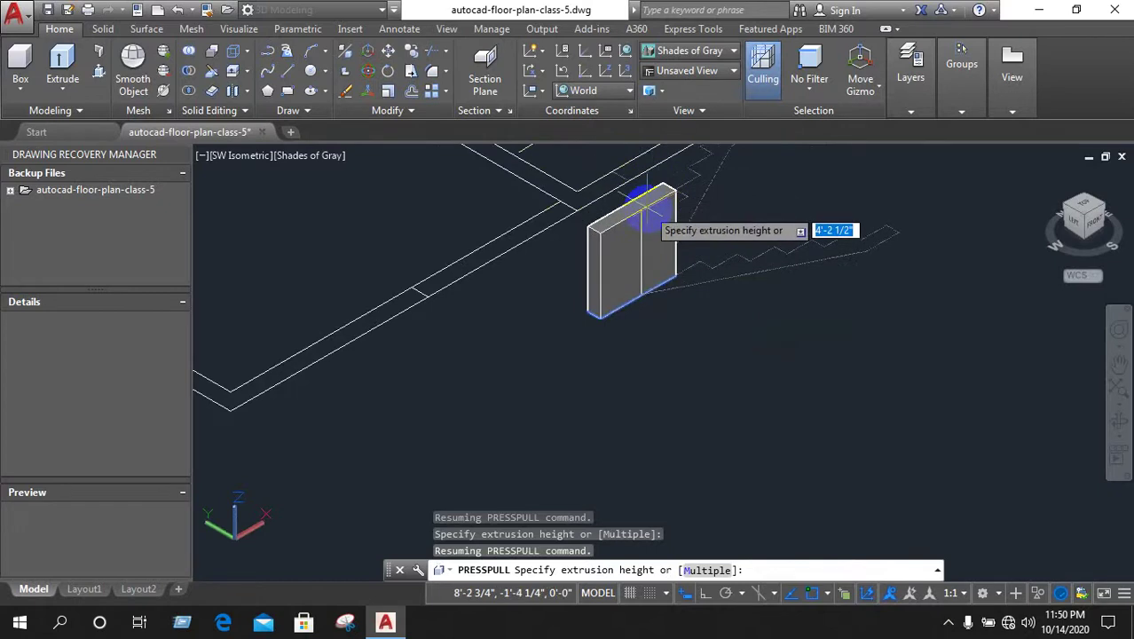
text(')
key(Return)
Press-pull the lower flight's stair profile into a solid 3.9 thick
scroll(657, 258, down, 2)
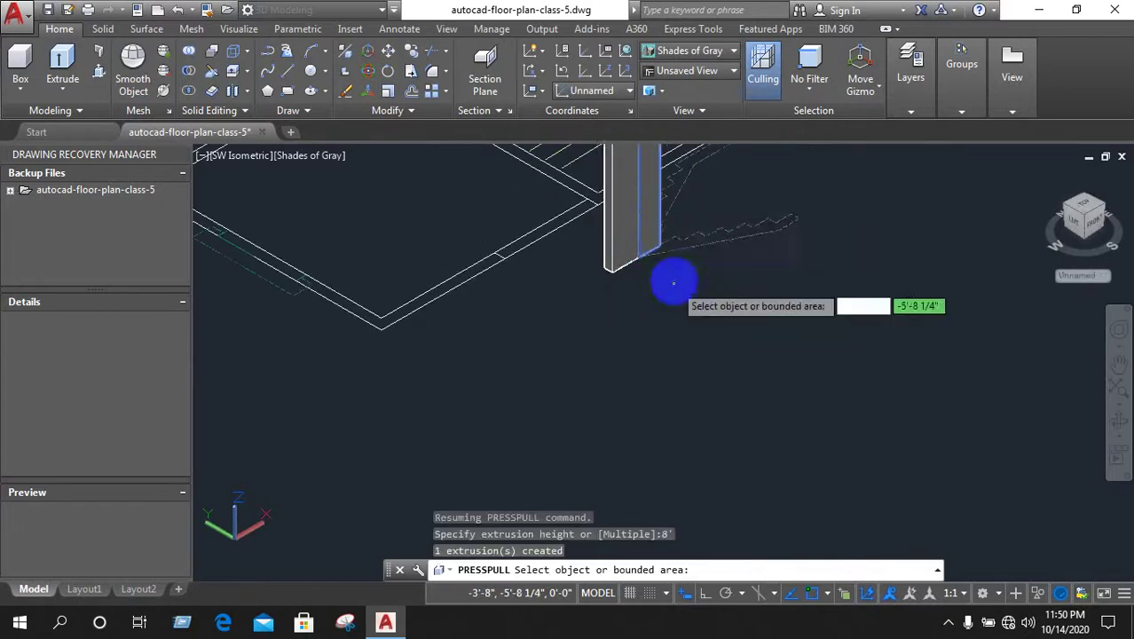
scroll(683, 258, down, 3)
scroll(683, 230, up, 3)
scroll(661, 208, up, 3)
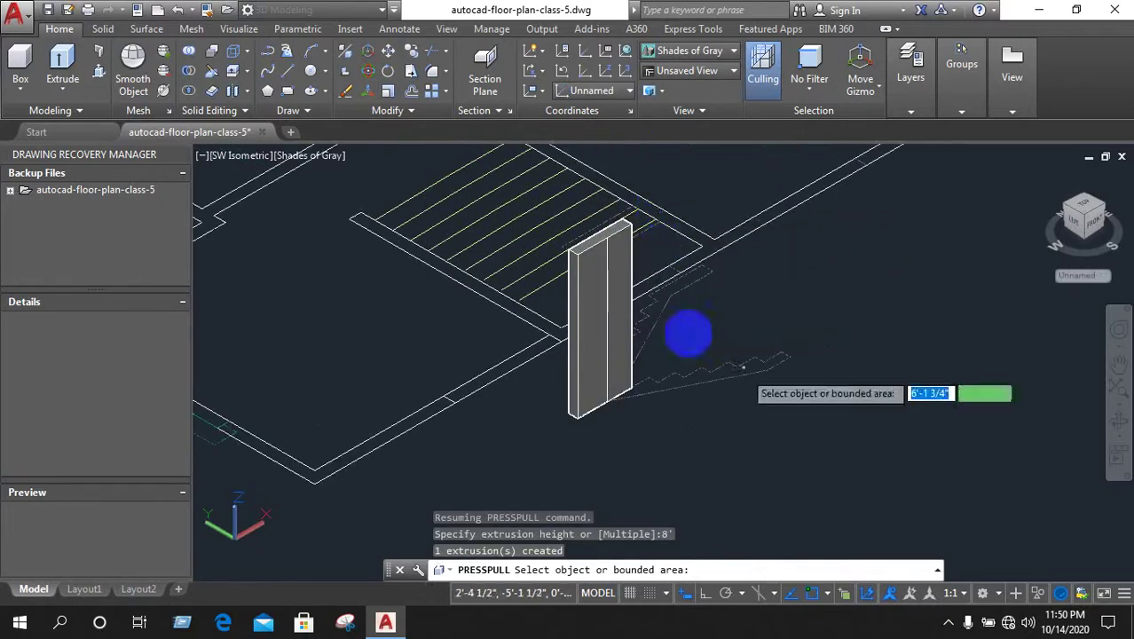
scroll(568, 236, up, 2)
scroll(670, 413, down, 2)
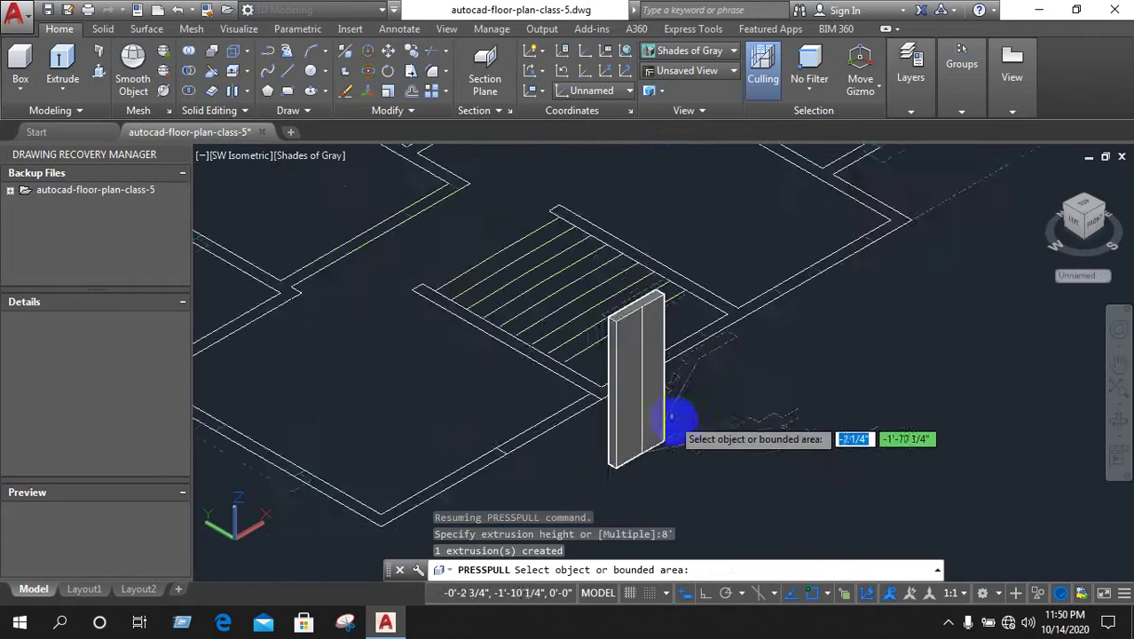
scroll(688, 435, down, 4)
scroll(705, 443, down, 3)
scroll(696, 417, up, 3)
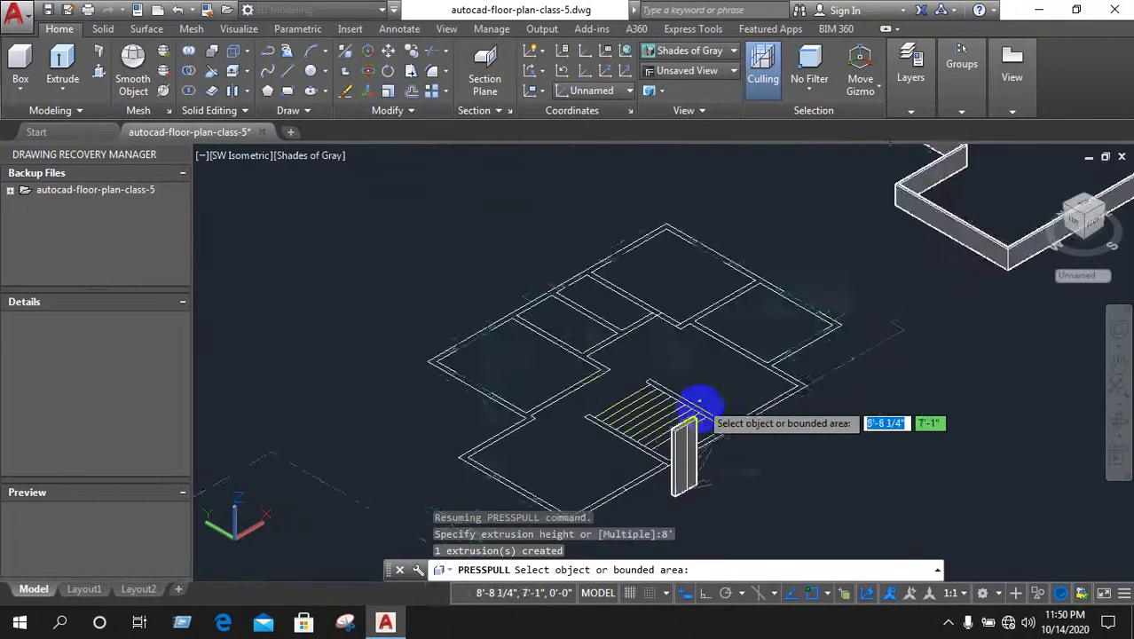
scroll(719, 435, up, 2)
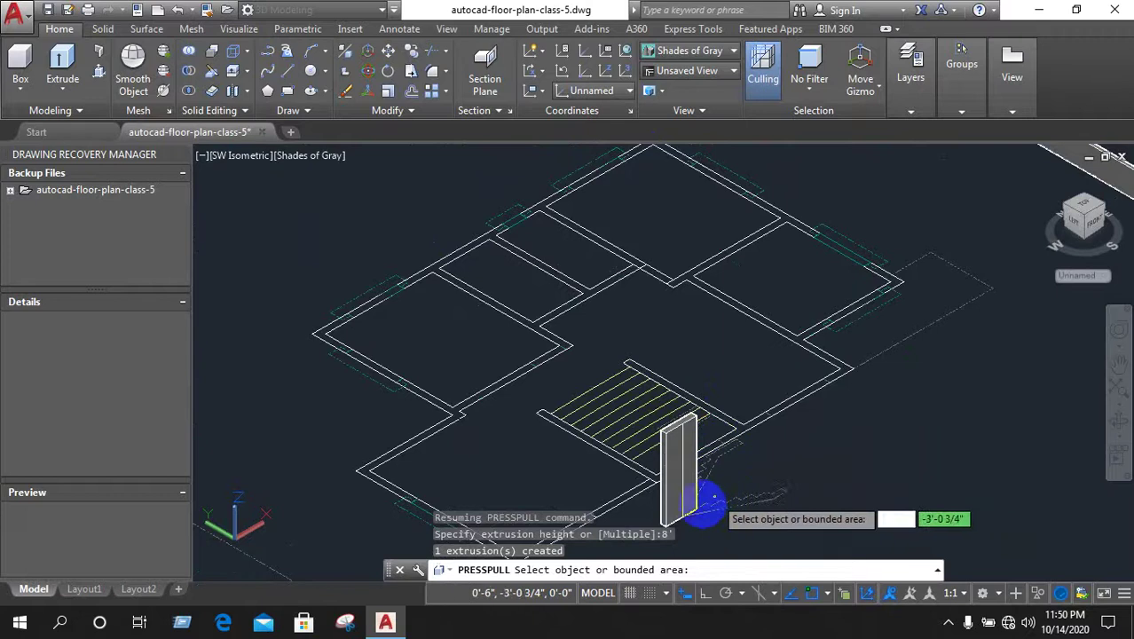
scroll(771, 497, up, 2)
scroll(763, 497, up, 1)
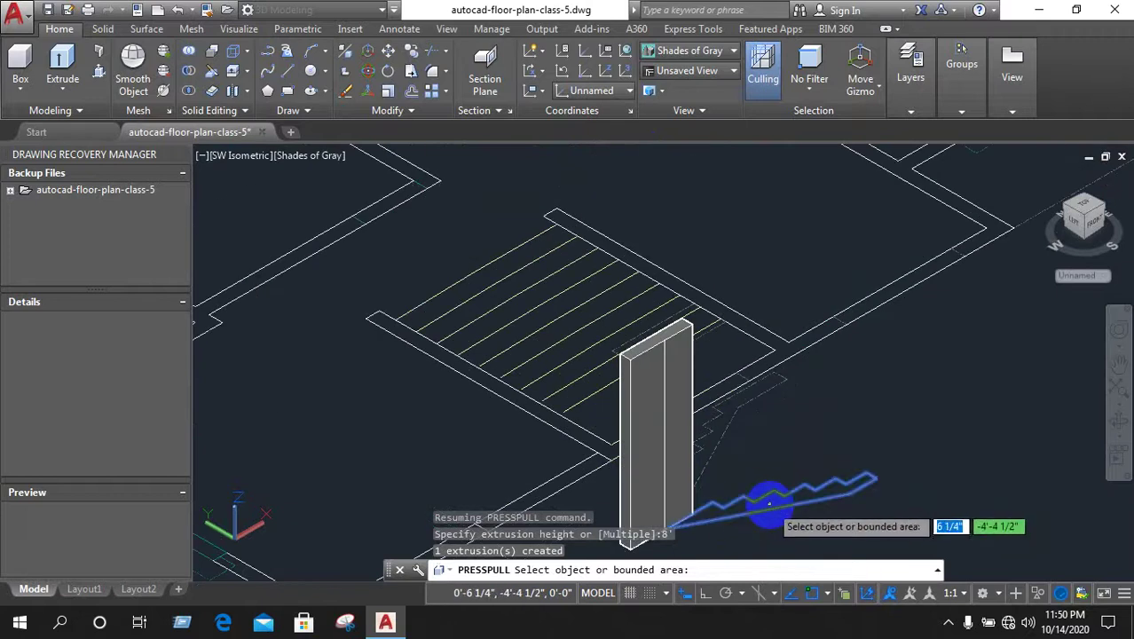
click(769, 502)
text(3.9)
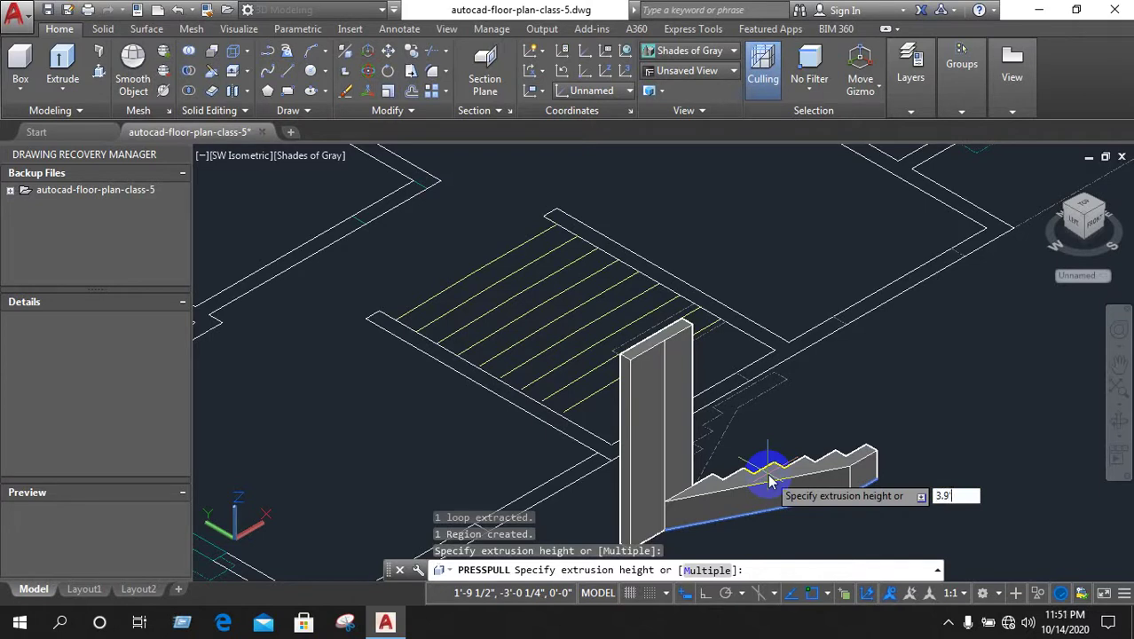
key(Return)
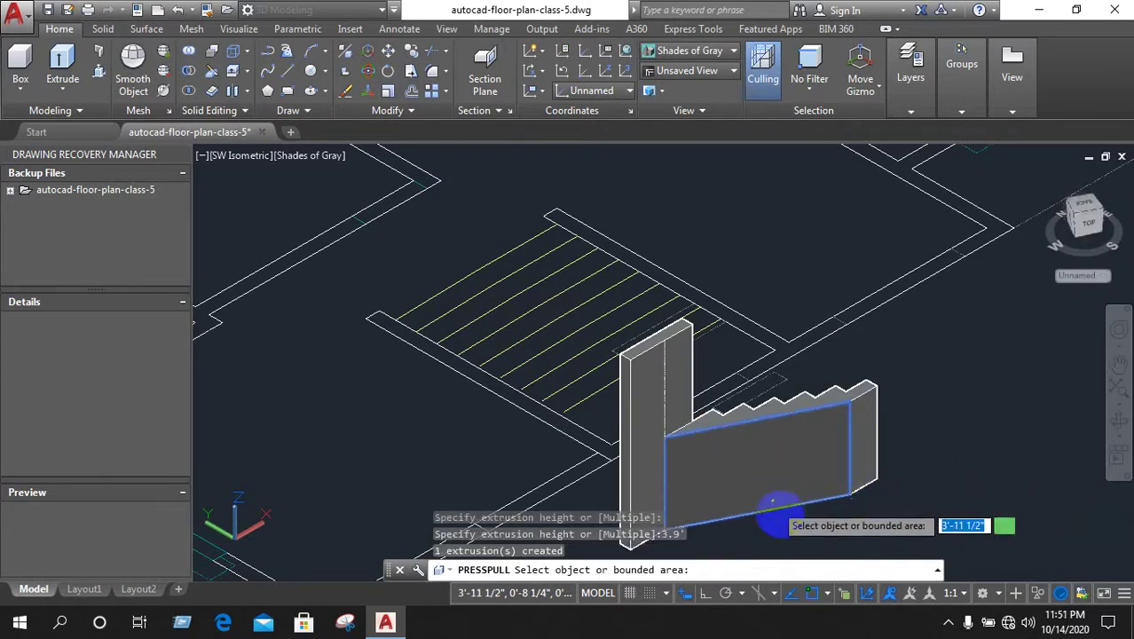
Orbit around the new stair solid to inspect it from several sides
mouse_move(773, 503)
shift+middle_down()
mouse_move(700, 544)
mouse_move(371, 405)
shift+middle_up()
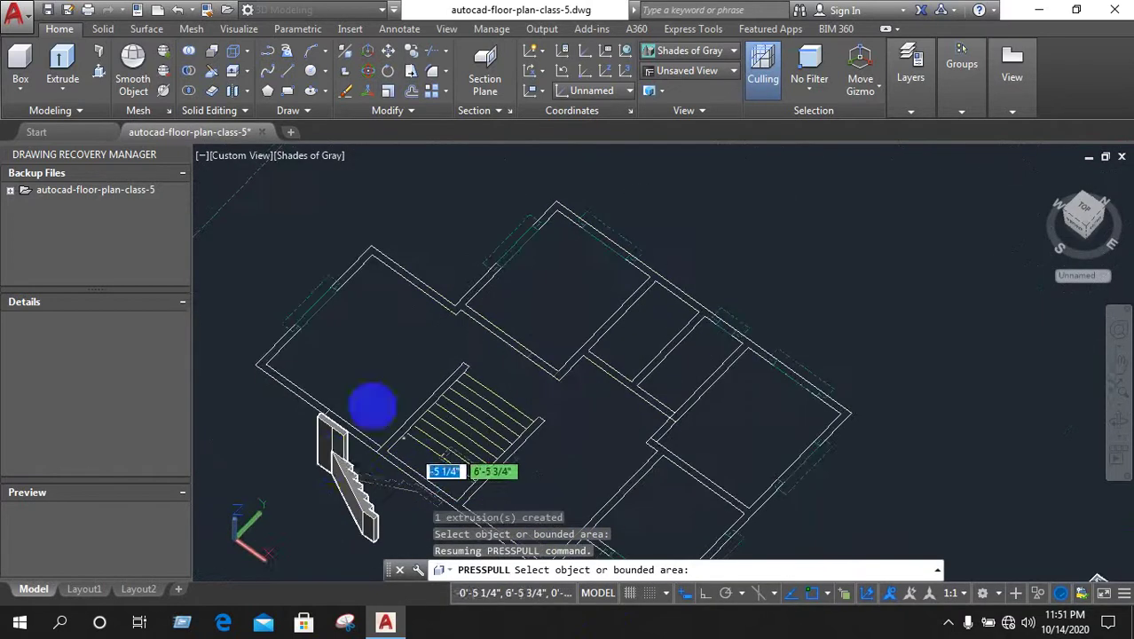
shift+middle_drag(376, 444, 294, 457)
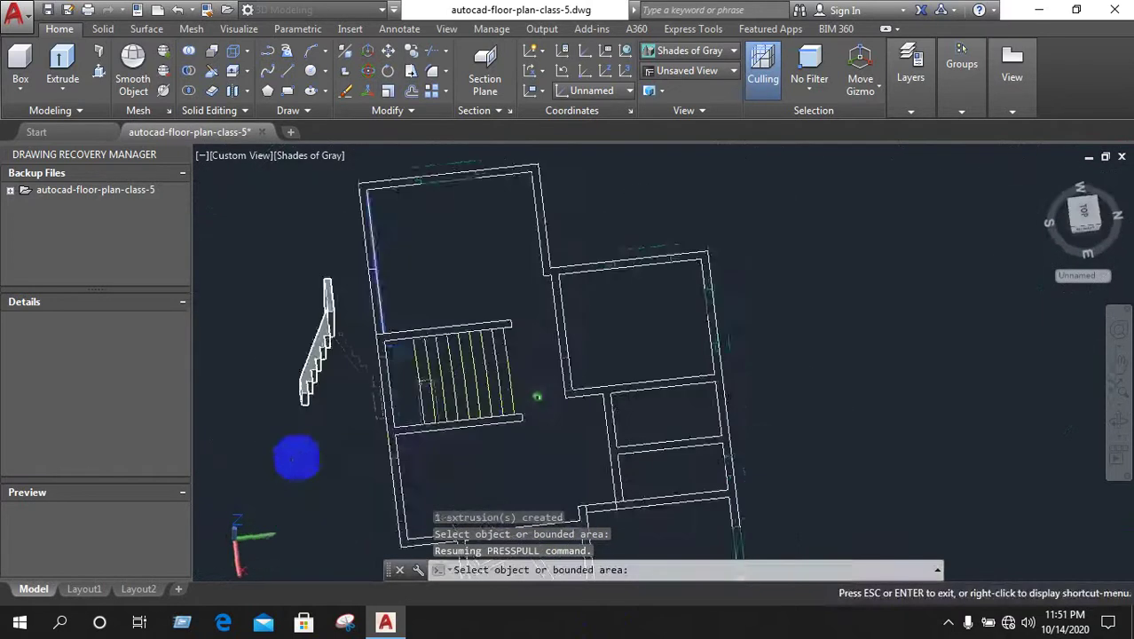
mouse_move(504, 435)
shift+middle_down()
mouse_move(502, 259)
mouse_move(344, 346)
mouse_move(312, 385)
mouse_move(339, 397)
mouse_move(388, 328)
shift+middle_up()
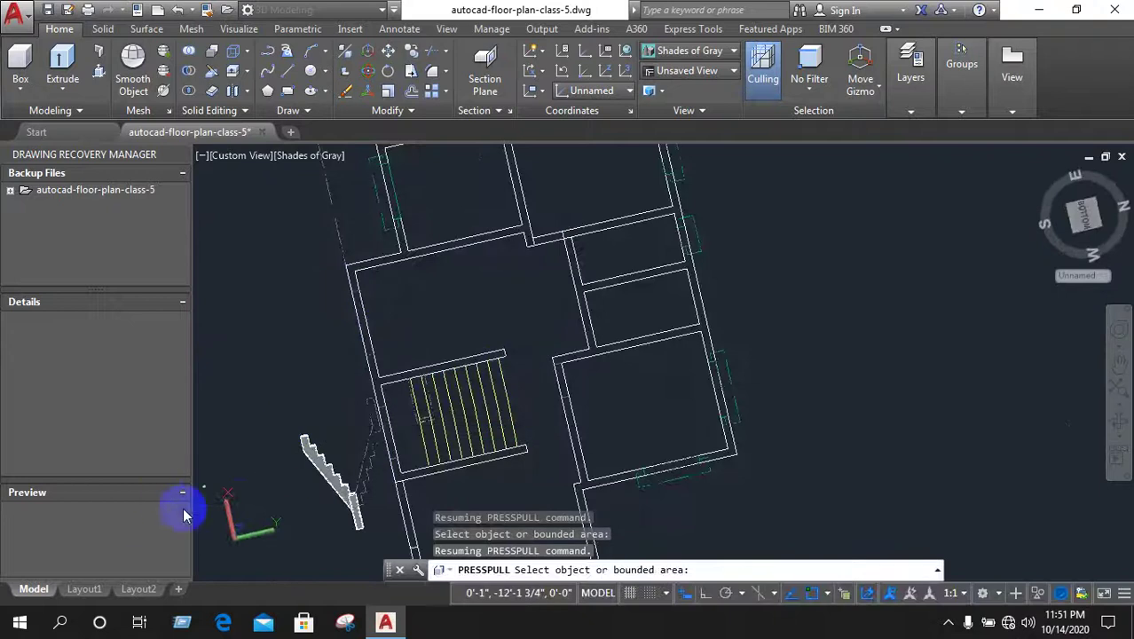
mouse_move(235, 464)
shift+middle_down()
mouse_move(285, 527)
mouse_move(489, 322)
mouse_move(775, 489)
mouse_move(784, 536)
mouse_move(671, 570)
mouse_move(760, 400)
shift+middle_up()
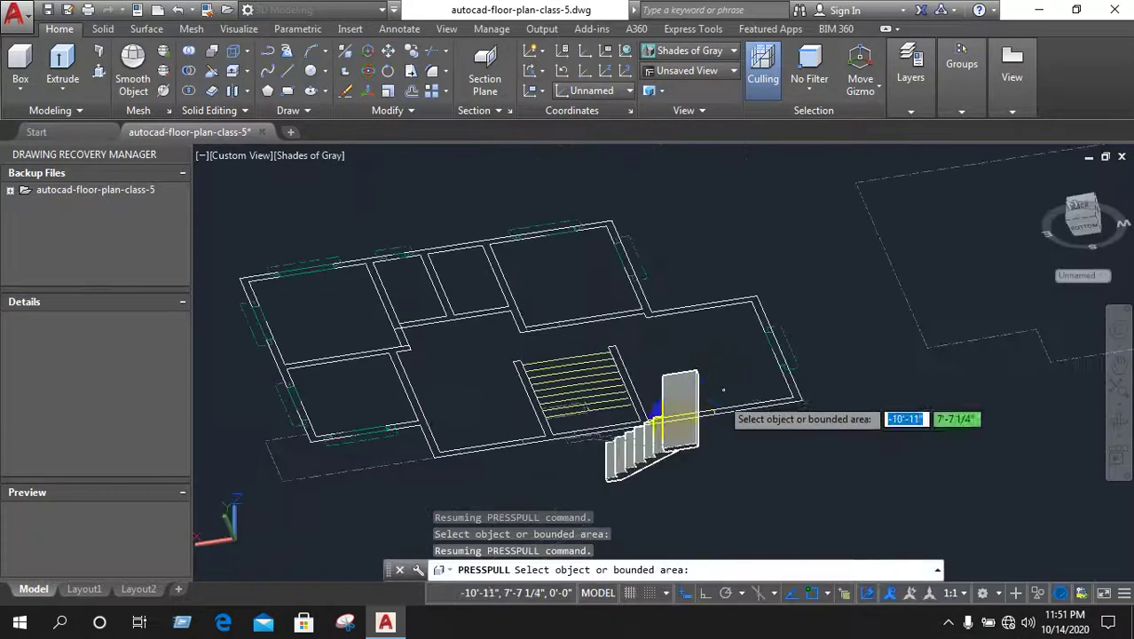
scroll(656, 417, up, 3)
mouse_move(696, 481)
shift+middle_down()
mouse_move(666, 476)
mouse_move(684, 468)
mouse_move(711, 384)
mouse_move(747, 355)
shift+middle_up()
scroll(689, 436, down, 3)
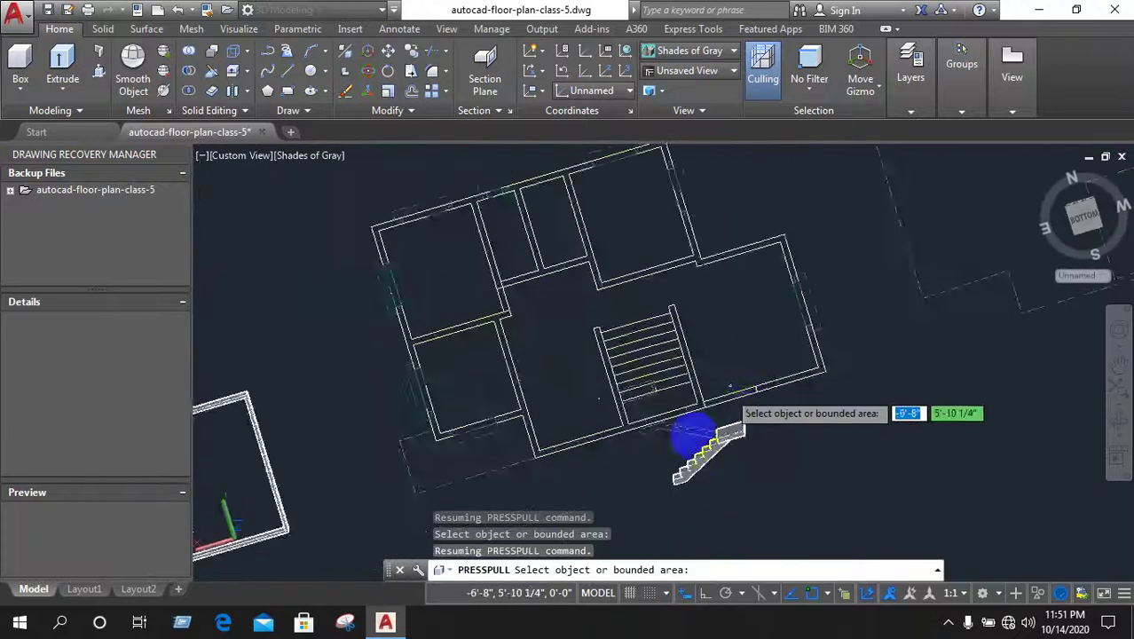
shift+middle_drag(688, 436, 704, 446)
scroll(703, 446, up, 3)
Press-pull the upper flight's stair profile and the stair's end face to height
scroll(719, 389, up, 2)
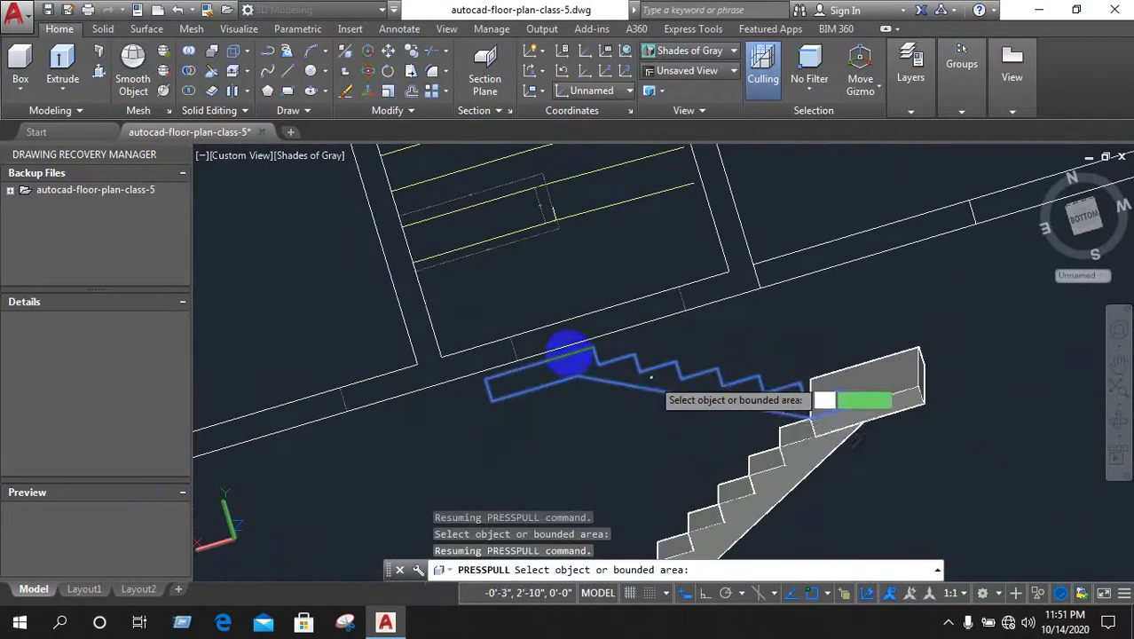
click(698, 429)
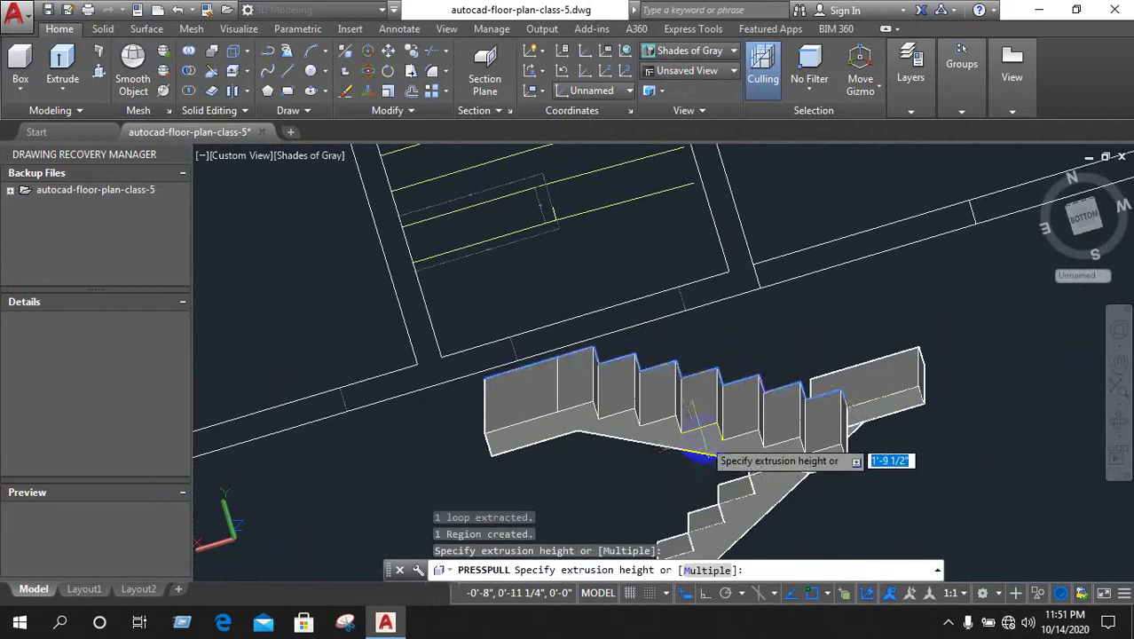
scroll(698, 456, down, 2)
click(698, 457)
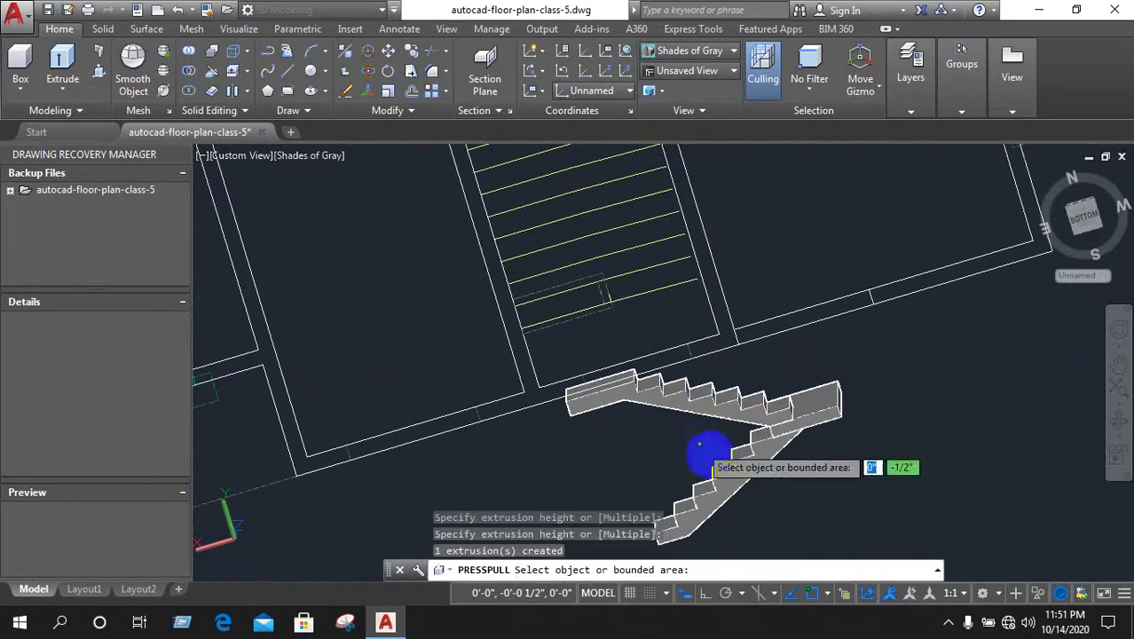
shift+middle_drag(847, 395, 781, 454)
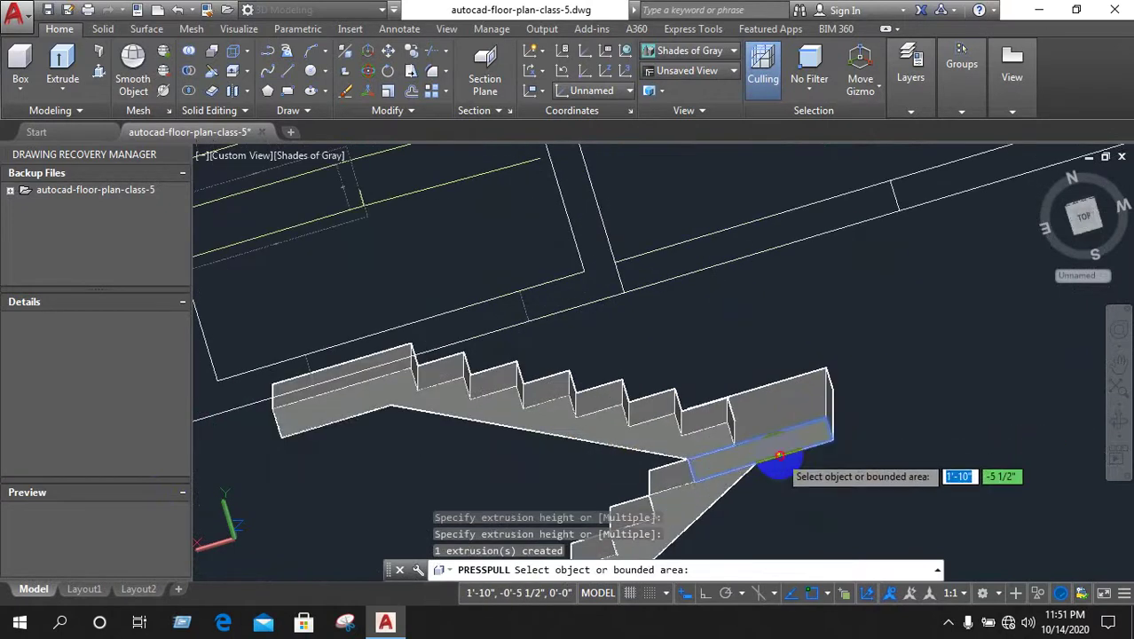
click(778, 456)
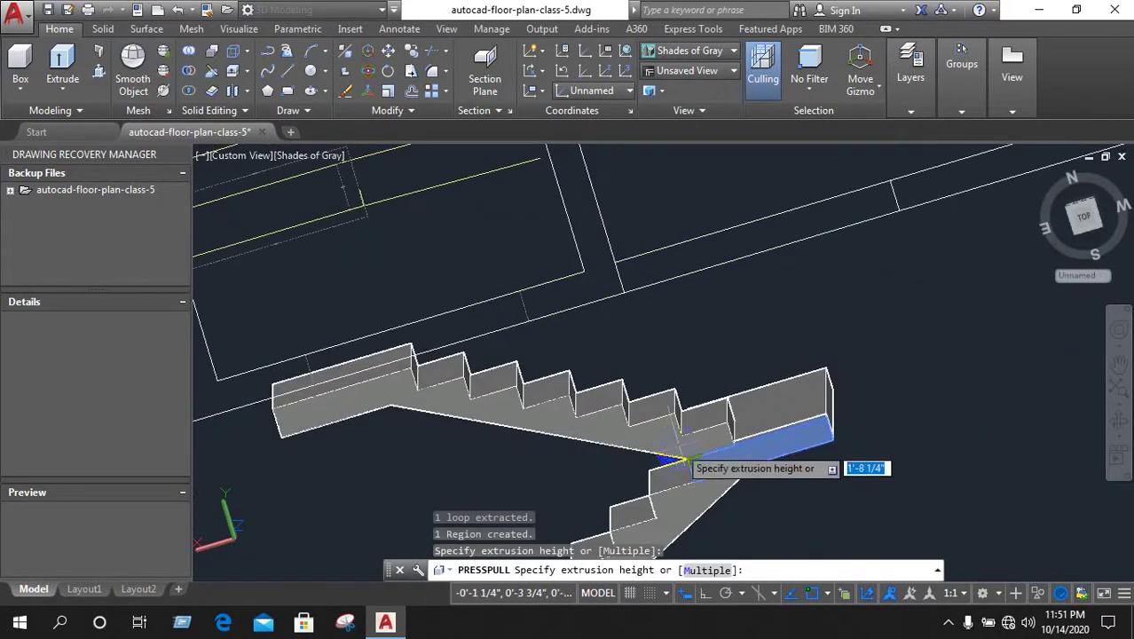
click(859, 383)
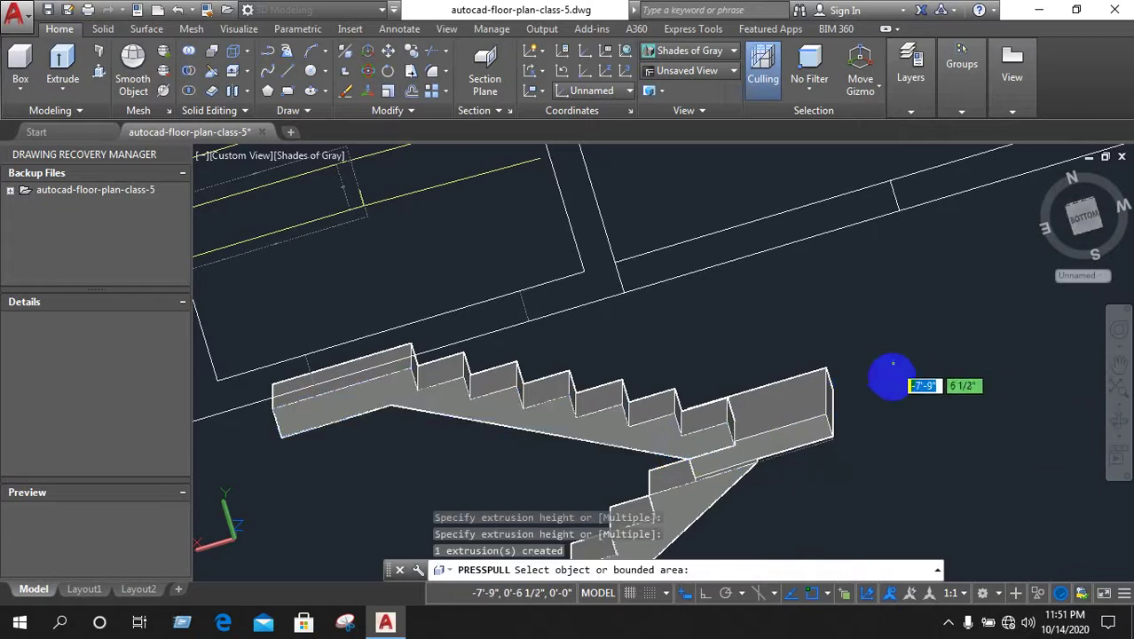
Press-pull the upper flight's edge face and the narrow strip joining the flights
mouse_move(897, 379)
shift+middle_down()
mouse_move(823, 443)
mouse_move(853, 436)
mouse_move(867, 406)
shift+middle_up()
scroll(867, 407, up, 3)
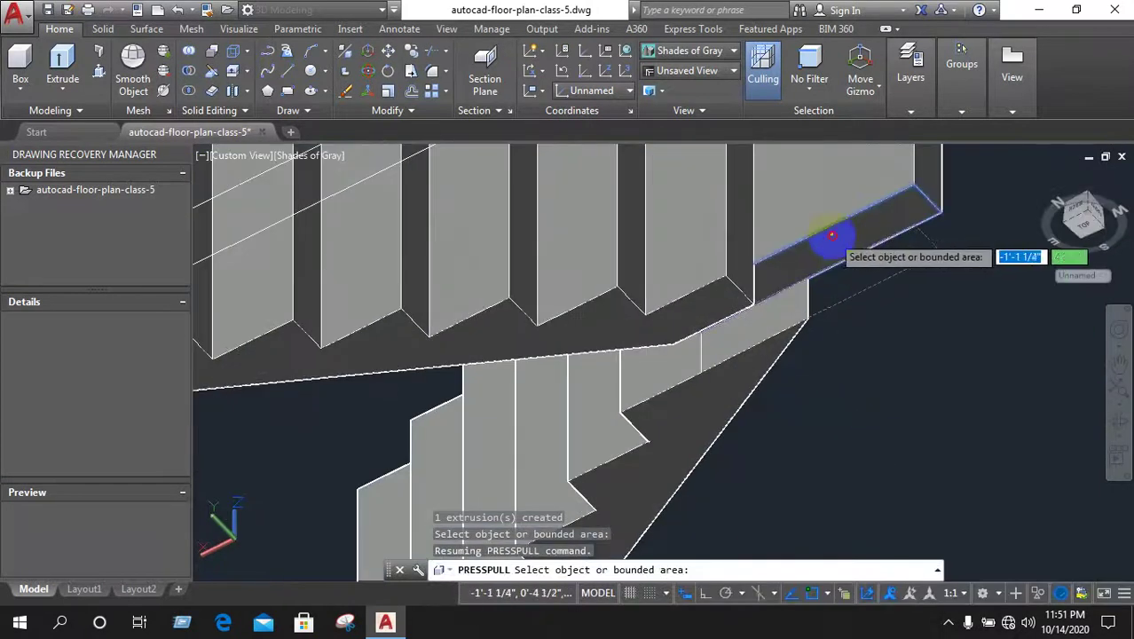
click(832, 235)
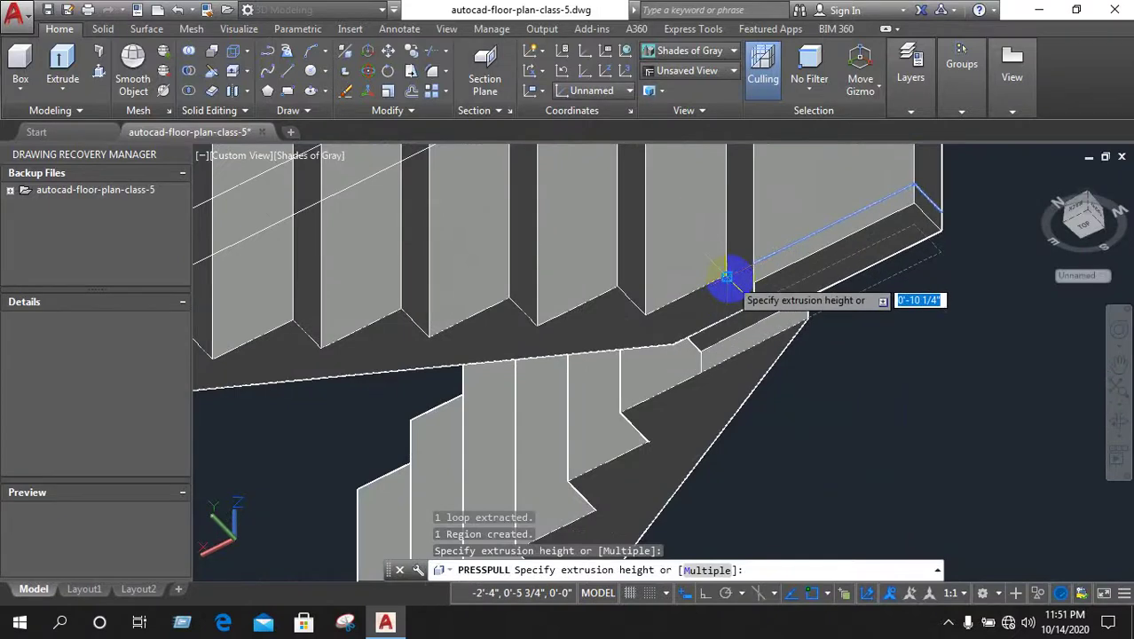
click(726, 276)
click(826, 259)
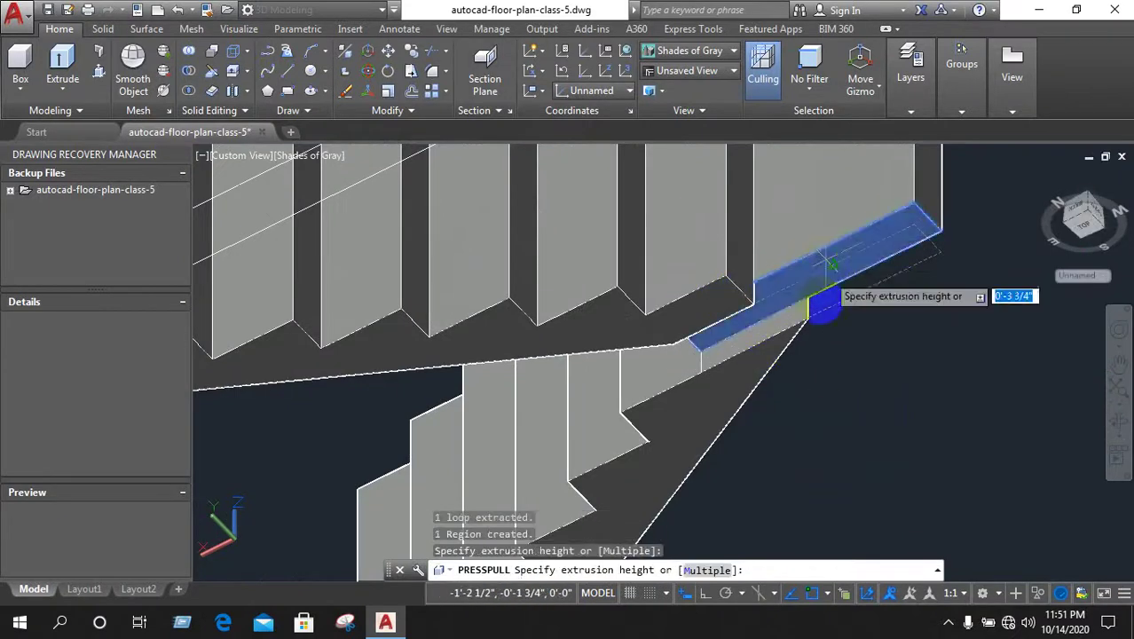
click(735, 307)
scroll(743, 404, down, 4)
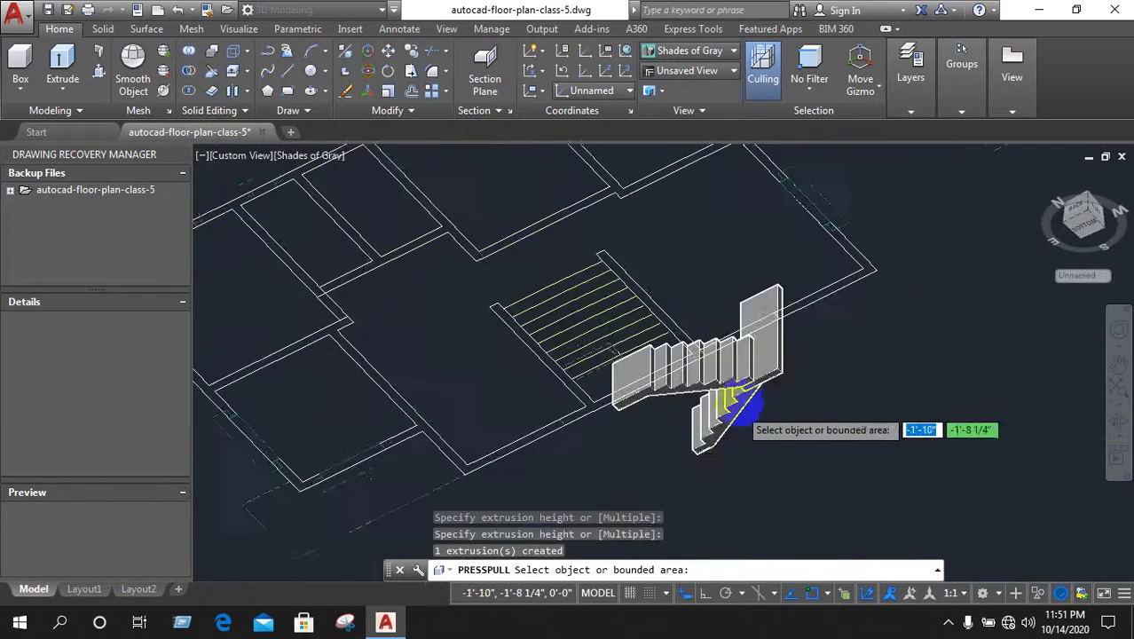
Review the models from Front, Bottom, Left and SW Isometric views
shift+middle_drag(810, 393, 849, 380)
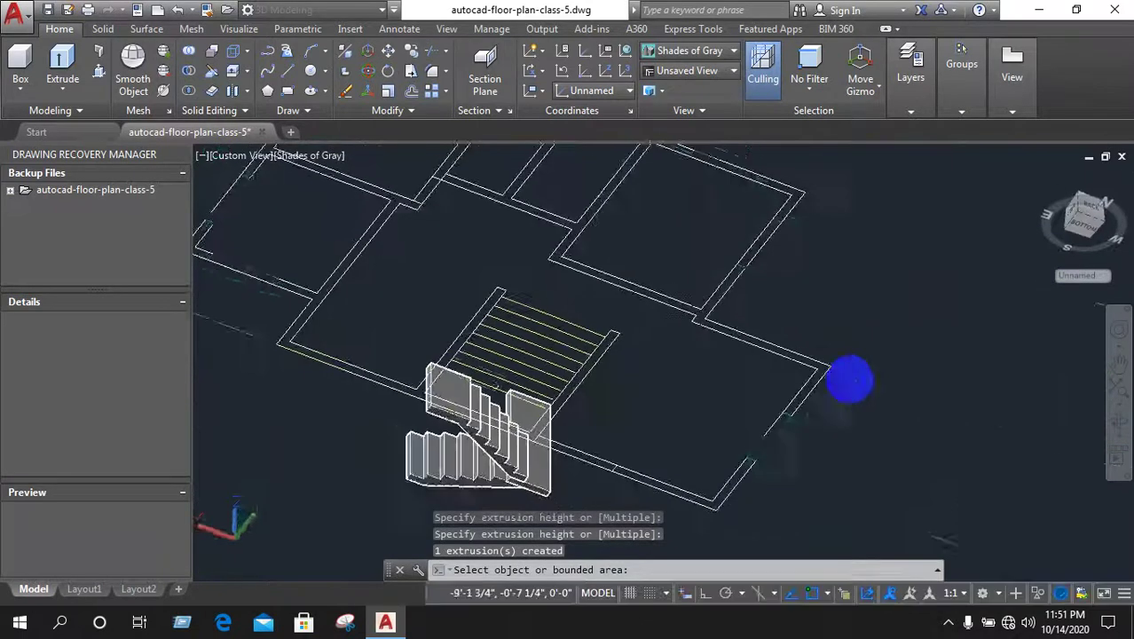
mouse_move(849, 380)
shift+middle_down()
mouse_move(497, 425)
mouse_move(524, 355)
shift+middle_up()
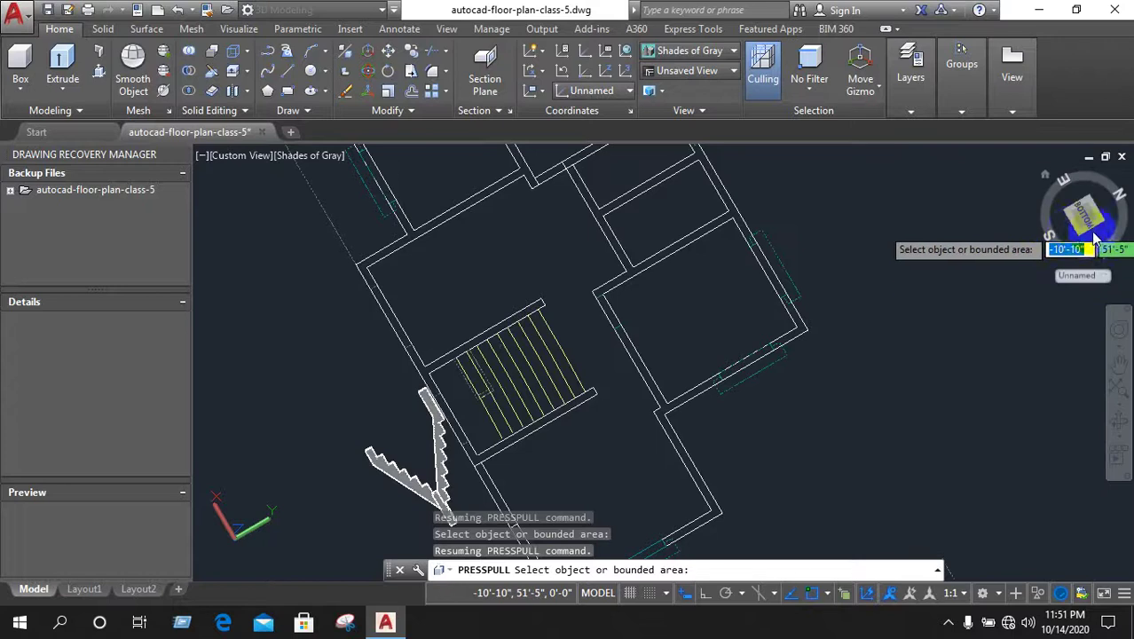
click(1082, 240)
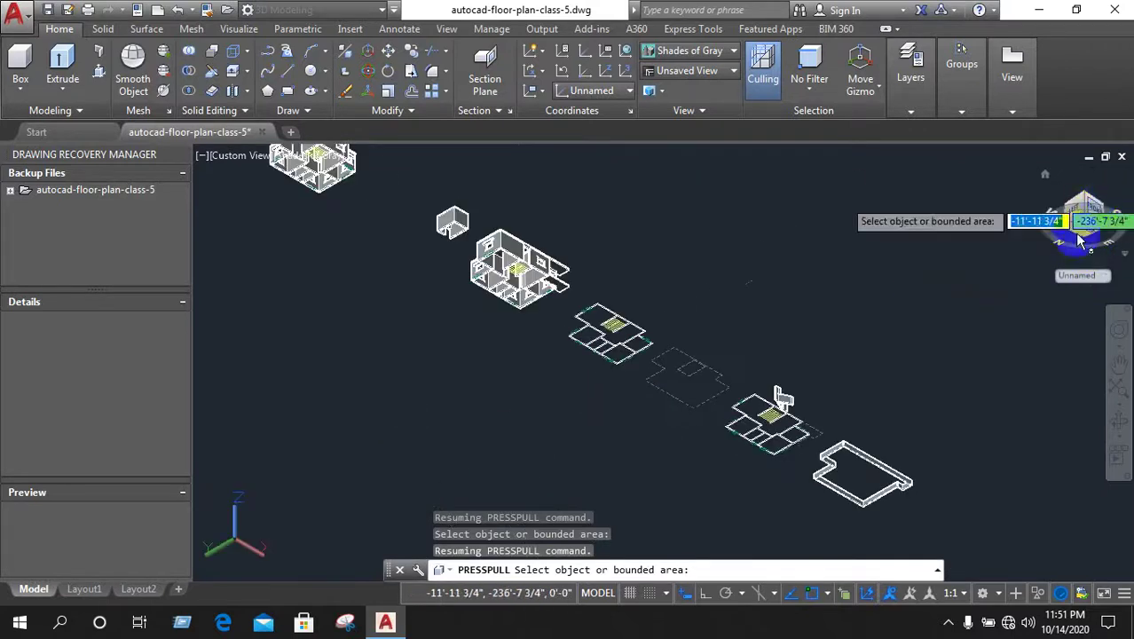
click(1089, 220)
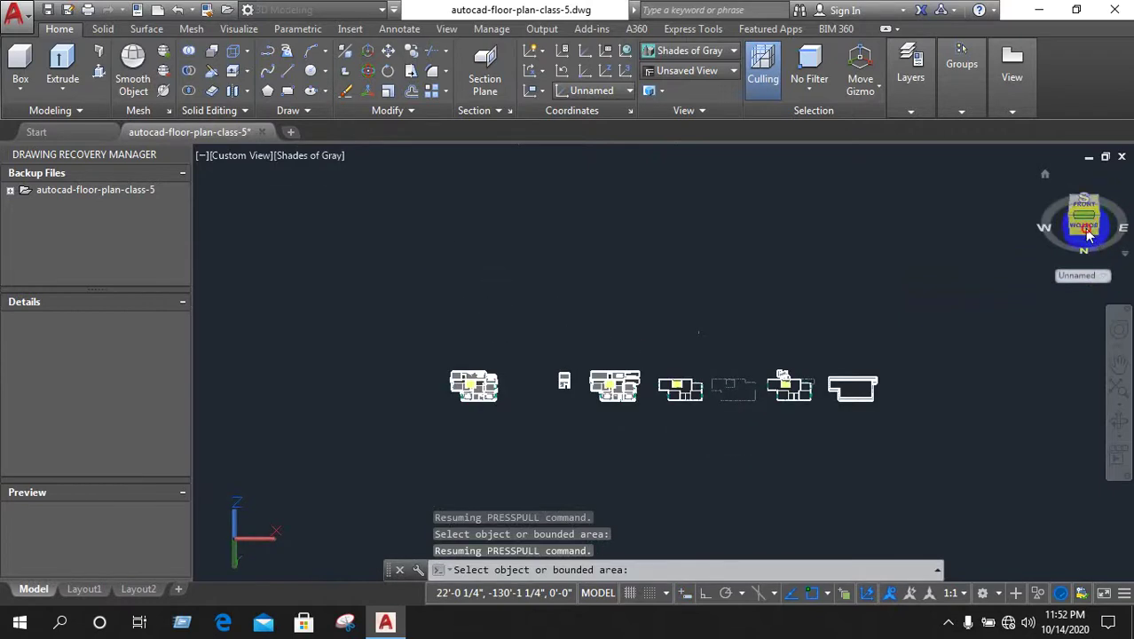
click(1087, 231)
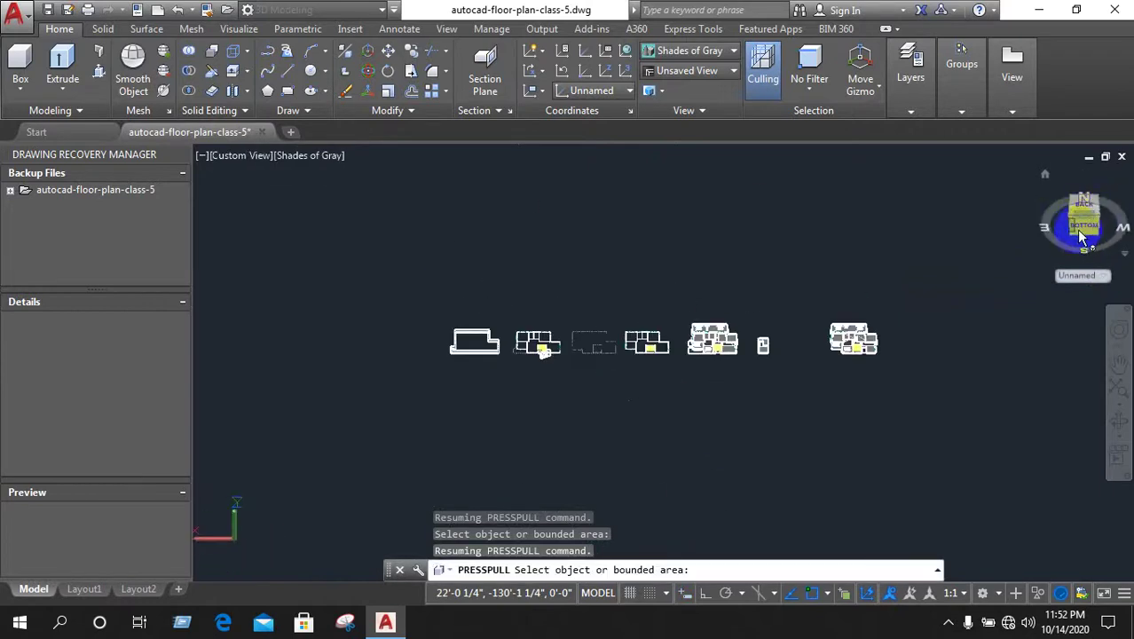
click(1100, 224)
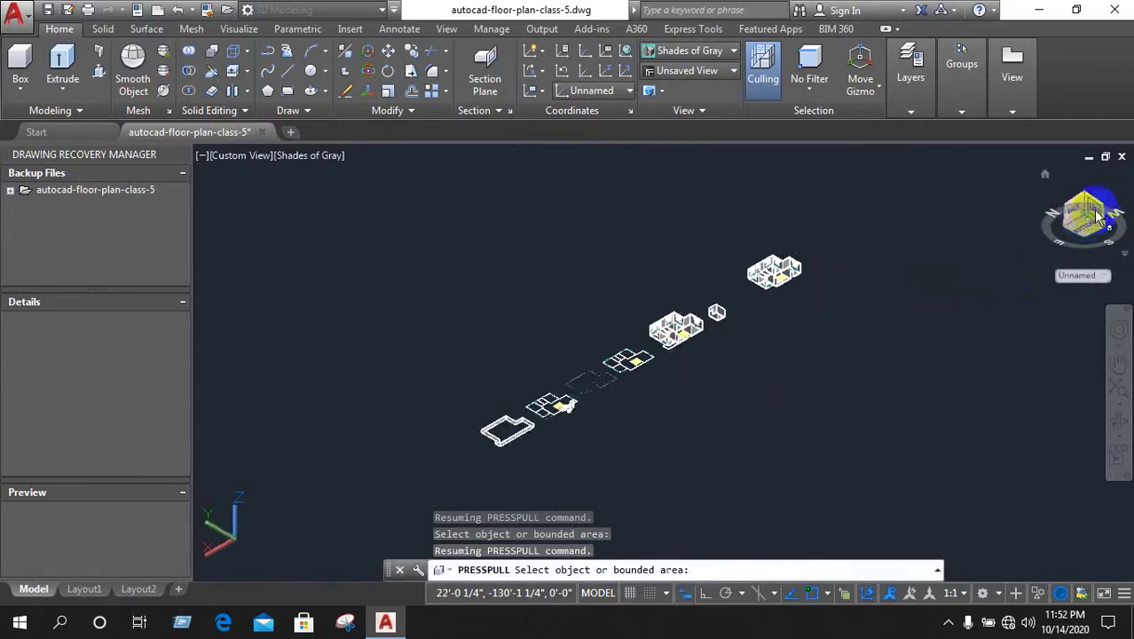
click(1095, 222)
click(1101, 213)
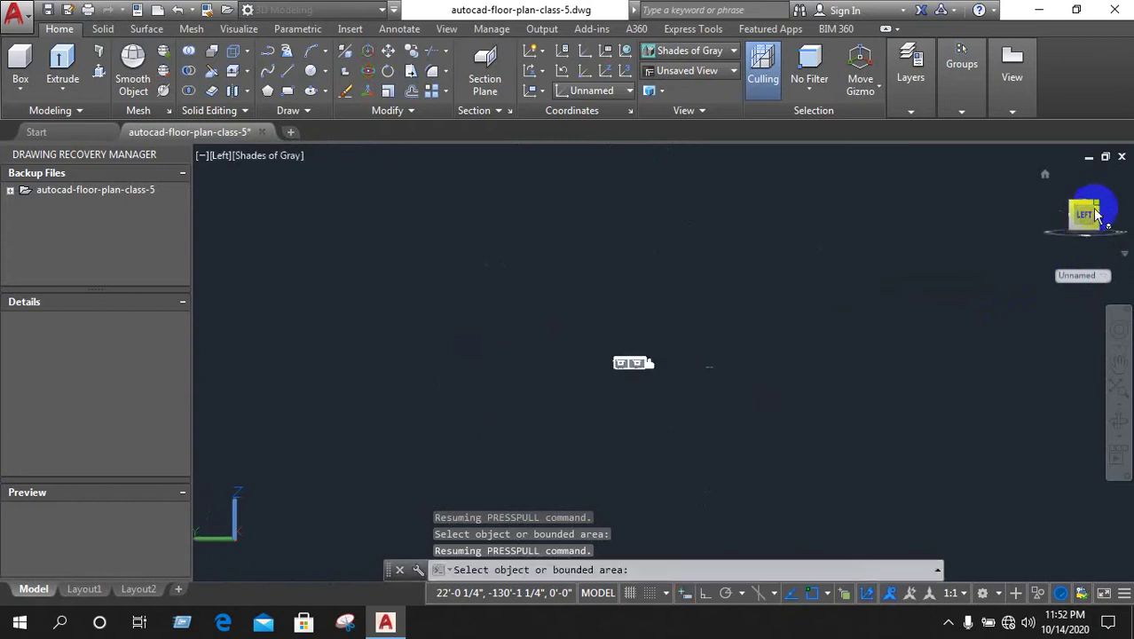
End PRESSPULL and zoom in on the staircase
scroll(772, 293, up, 3)
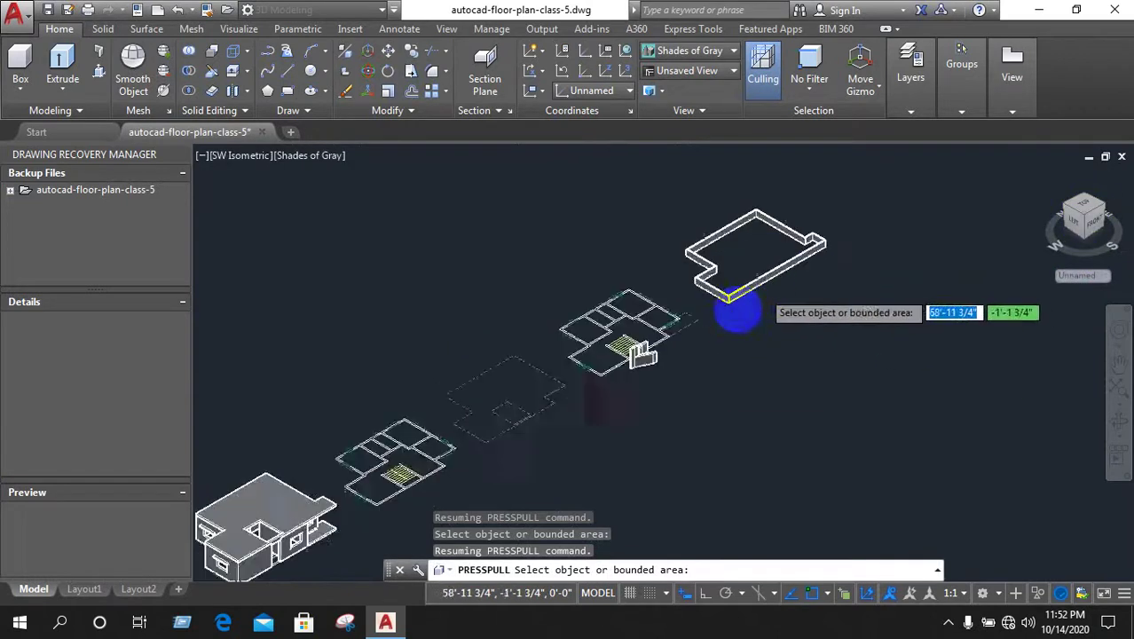
scroll(626, 320, up, 3)
scroll(674, 346, up, 3)
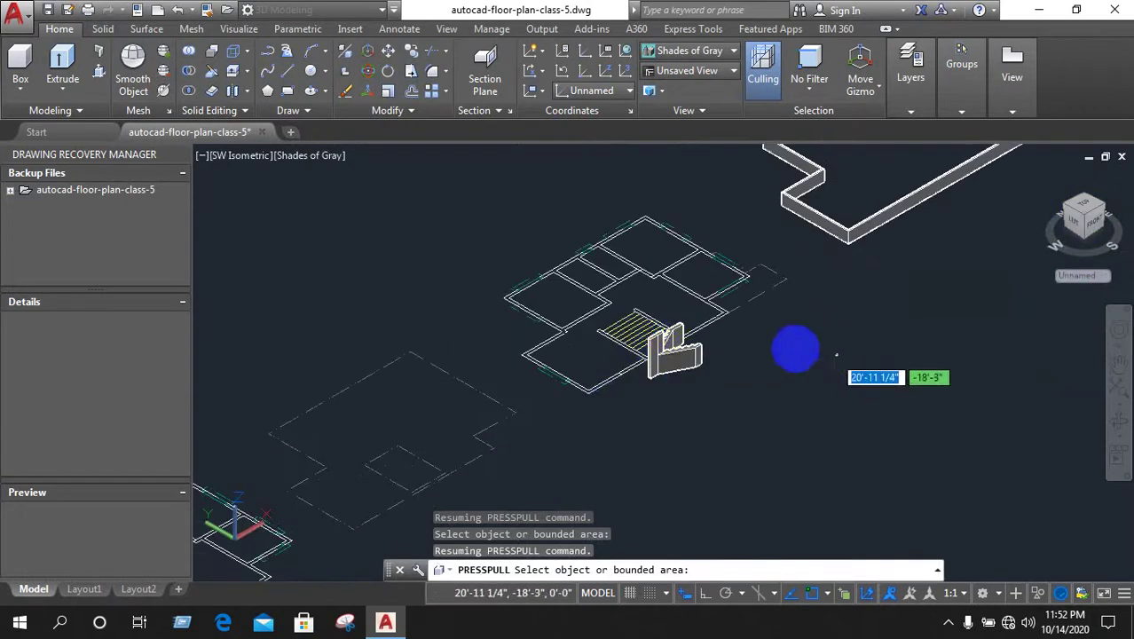
right_click(666, 360)
scroll(663, 355, up, 3)
scroll(657, 399, down, 5)
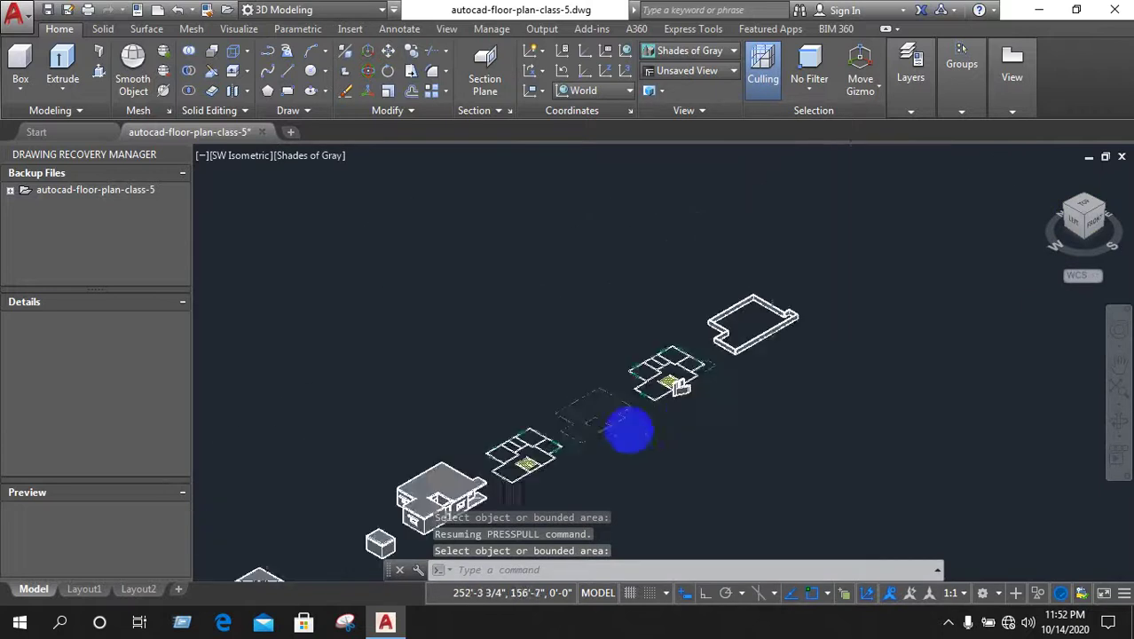
scroll(622, 430, down, 2)
scroll(588, 413, up, 2)
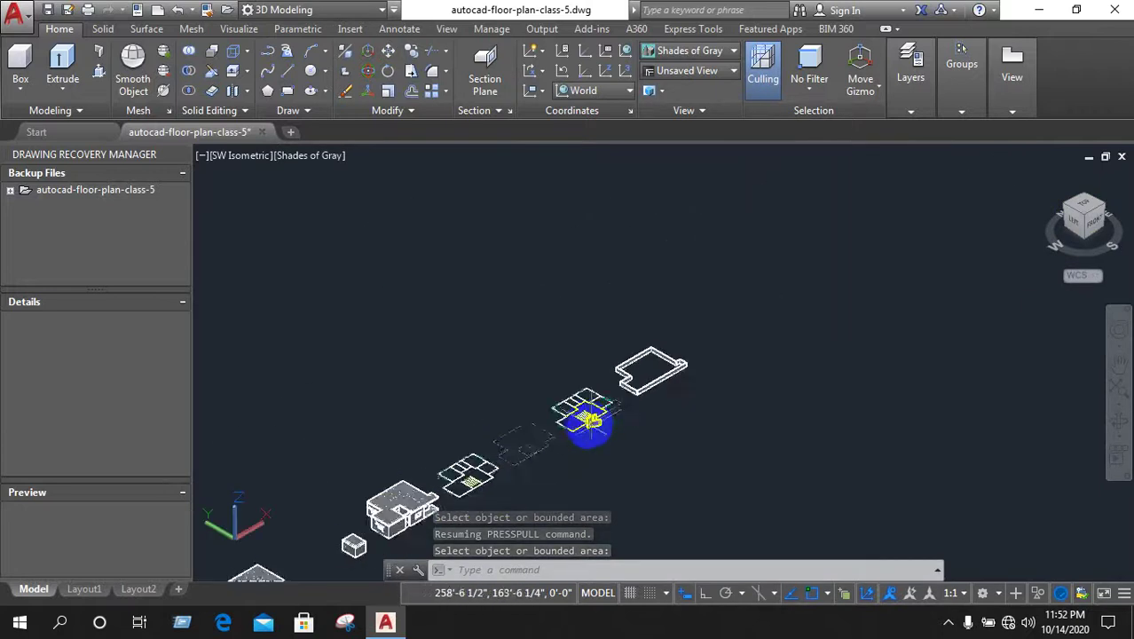
scroll(587, 416, up, 3)
scroll(595, 416, up, 3)
scroll(608, 416, up, 2)
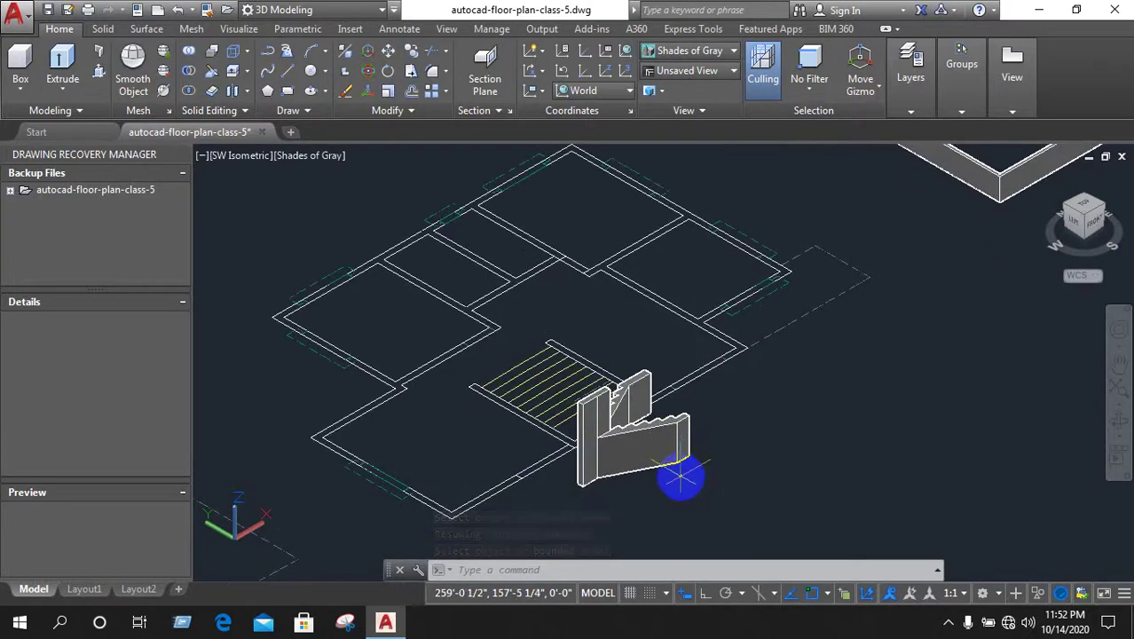
shift+middle_drag(681, 477, 666, 417)
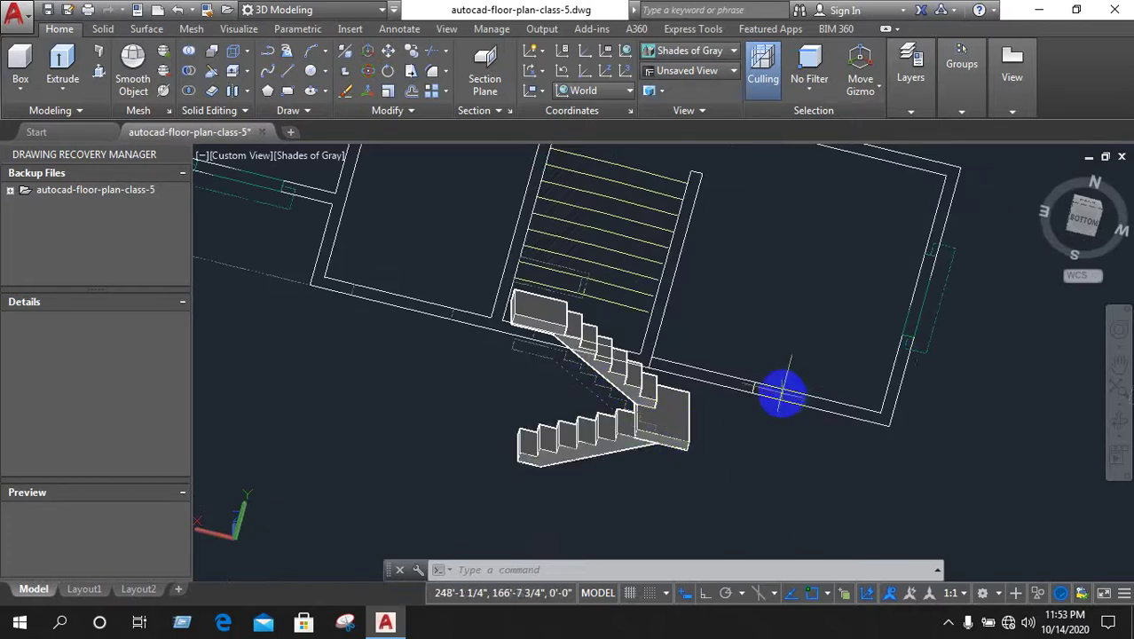
scroll(781, 396, up, 1)
scroll(780, 401, up, 1)
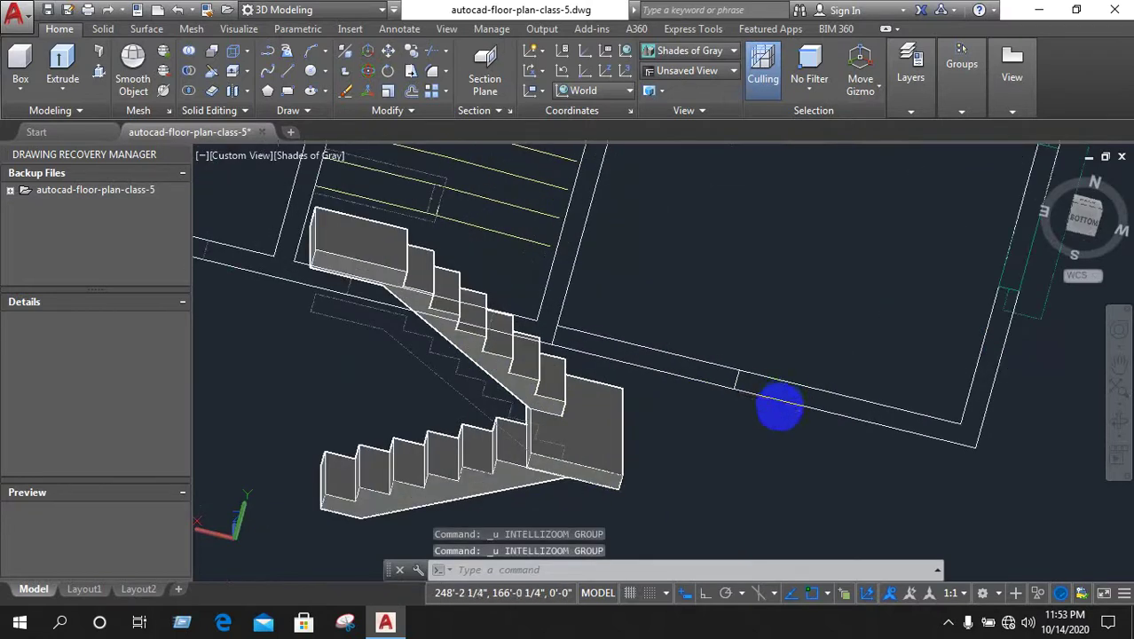
key(ctrl+z)
key(ctrl+z)
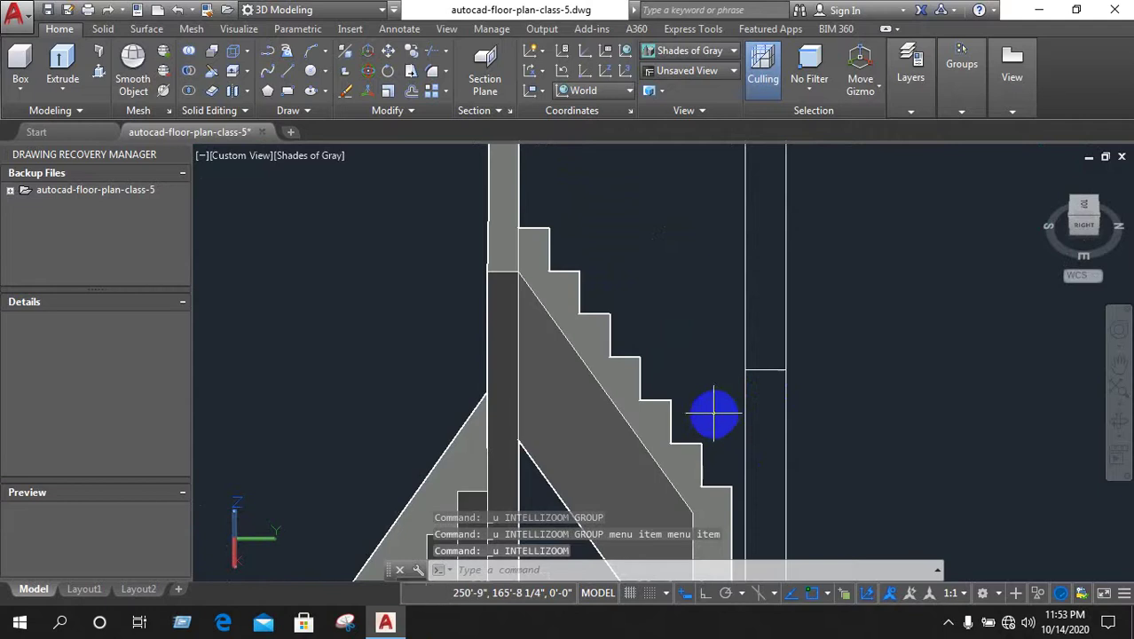
key(ctrl+z)
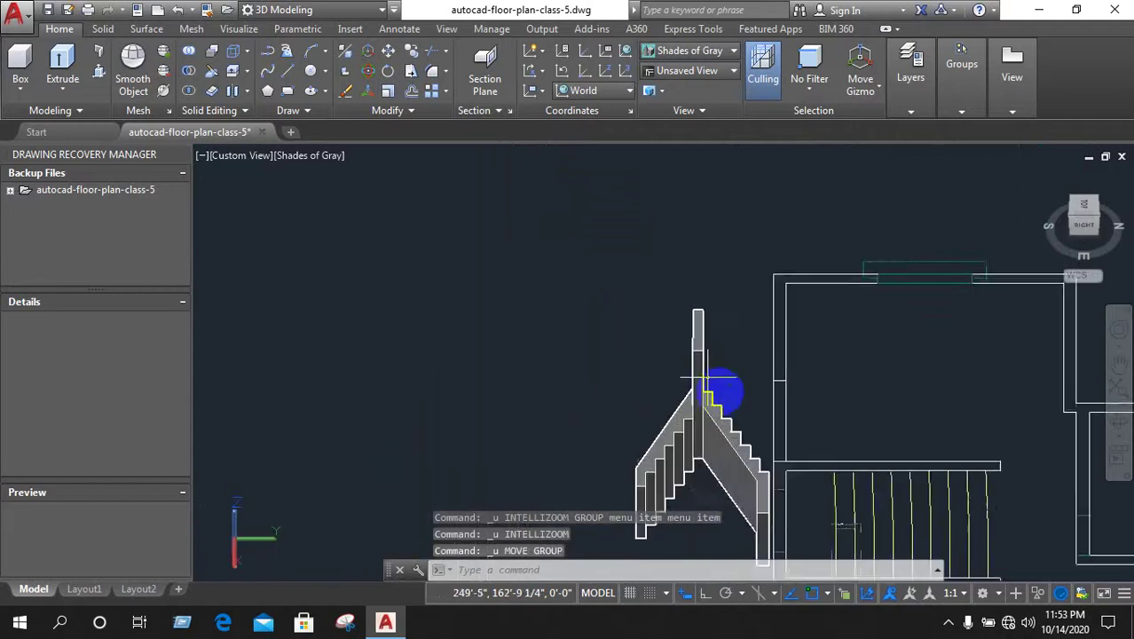
scroll(701, 409, up, 2)
scroll(707, 395, down, 2)
scroll(799, 372, down, 1)
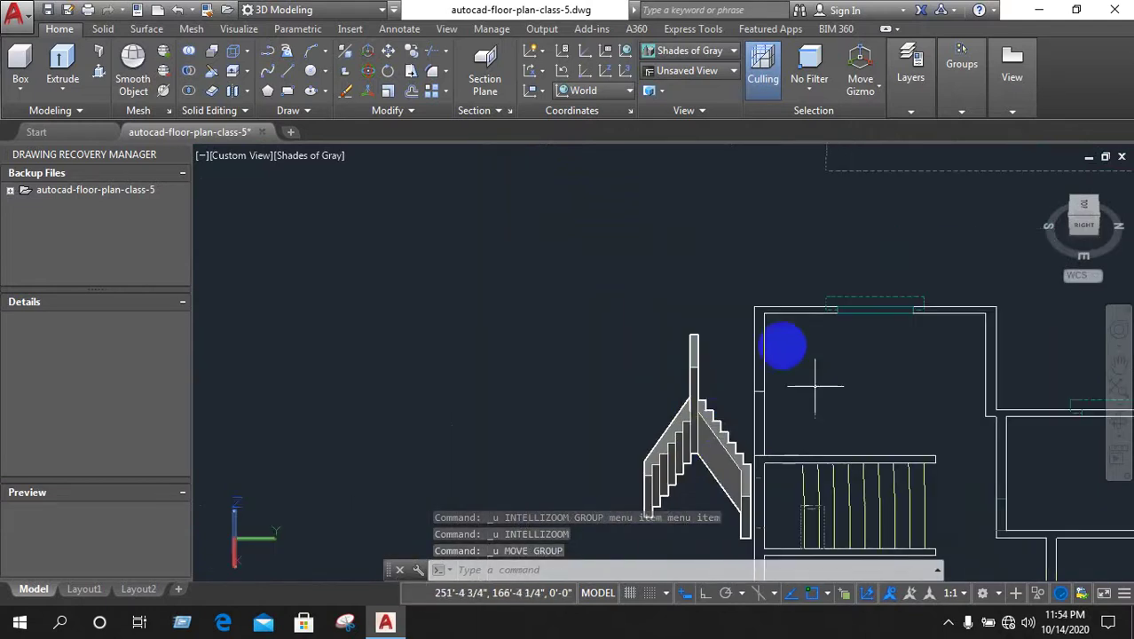
mouse_move(729, 410)
shift+middle_down()
mouse_move(612, 482)
mouse_move(507, 582)
mouse_move(887, 326)
mouse_move(828, 444)
mouse_move(974, 371)
shift+middle_up()
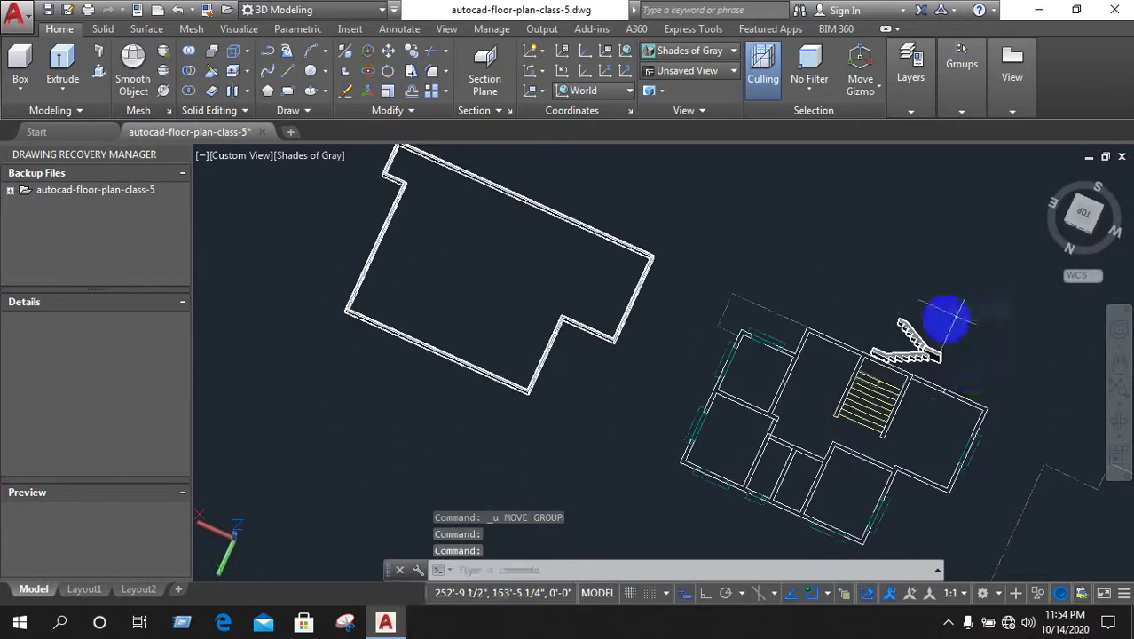
mouse_move(947, 318)
shift+middle_down()
mouse_move(874, 281)
mouse_move(965, 286)
mouse_move(944, 285)
mouse_move(998, 229)
mouse_move(866, 256)
shift+middle_up()
scroll(901, 330, up, 3)
scroll(841, 332, up, 3)
scroll(846, 301, up, 2)
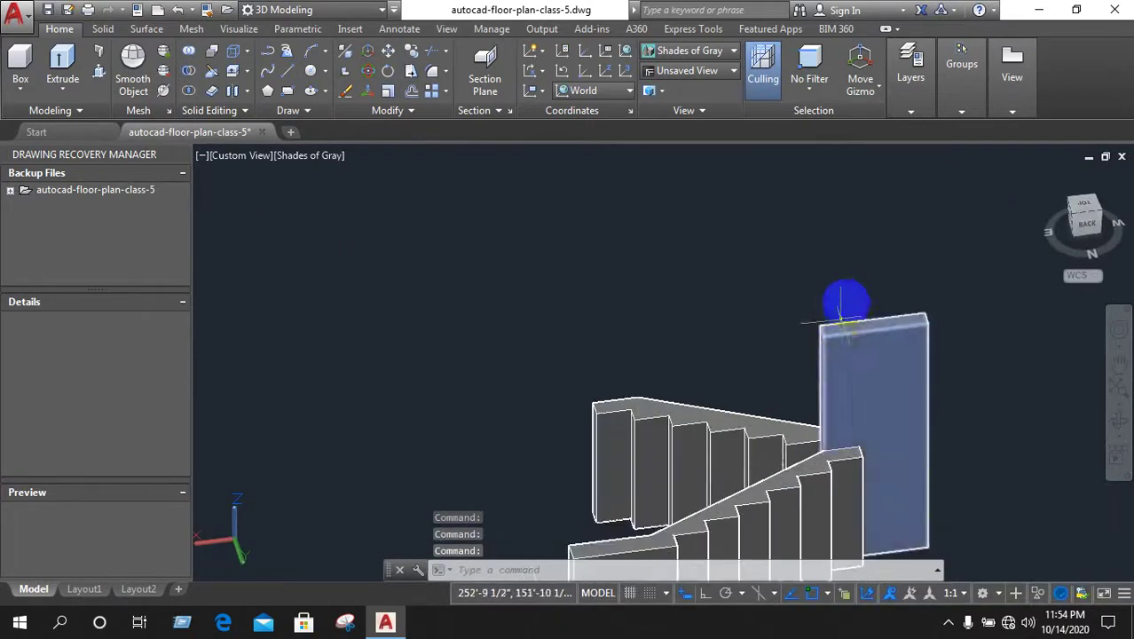
scroll(842, 321, down, 5)
scroll(850, 325, up, 3)
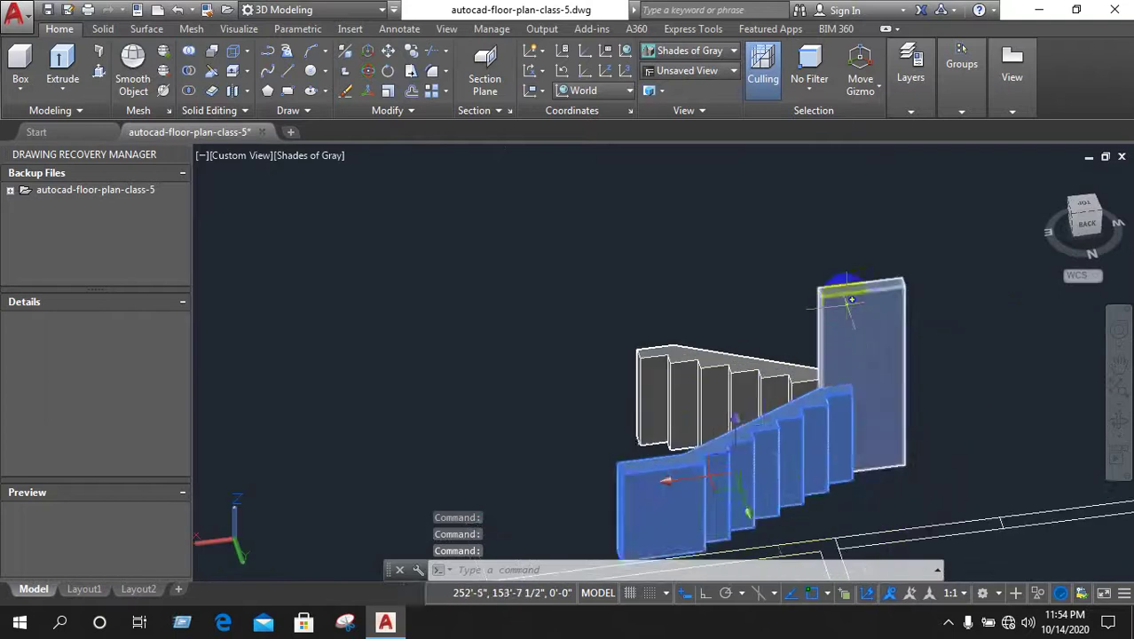
scroll(850, 325, up, 3)
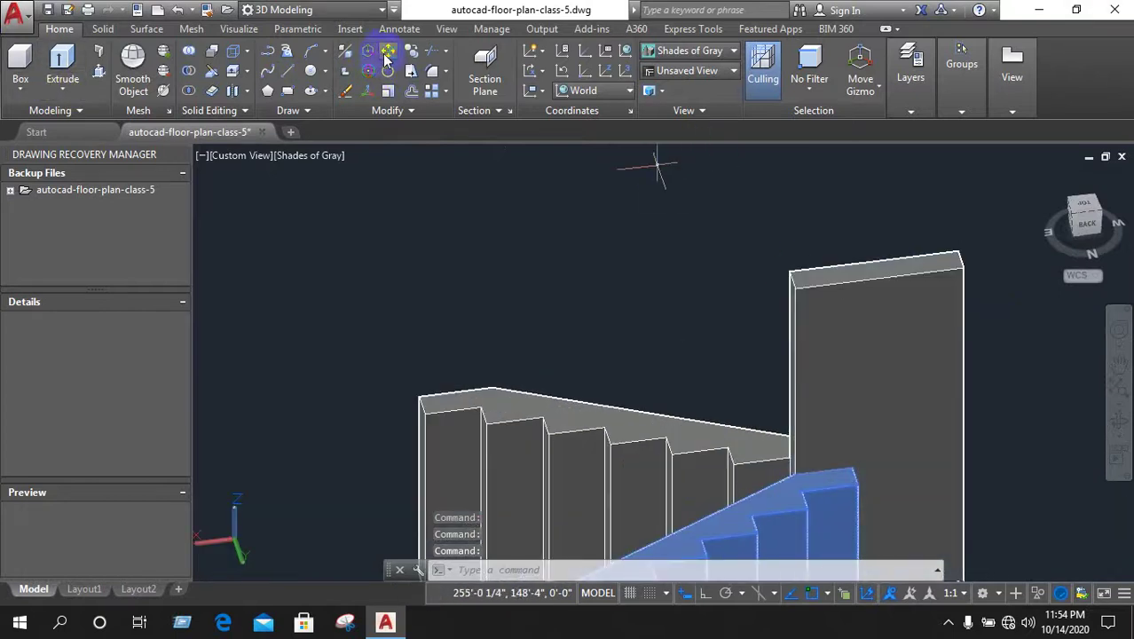
Pick the move base point at the stair panel's top corner
scroll(799, 466, up, 2)
scroll(746, 487, up, 3)
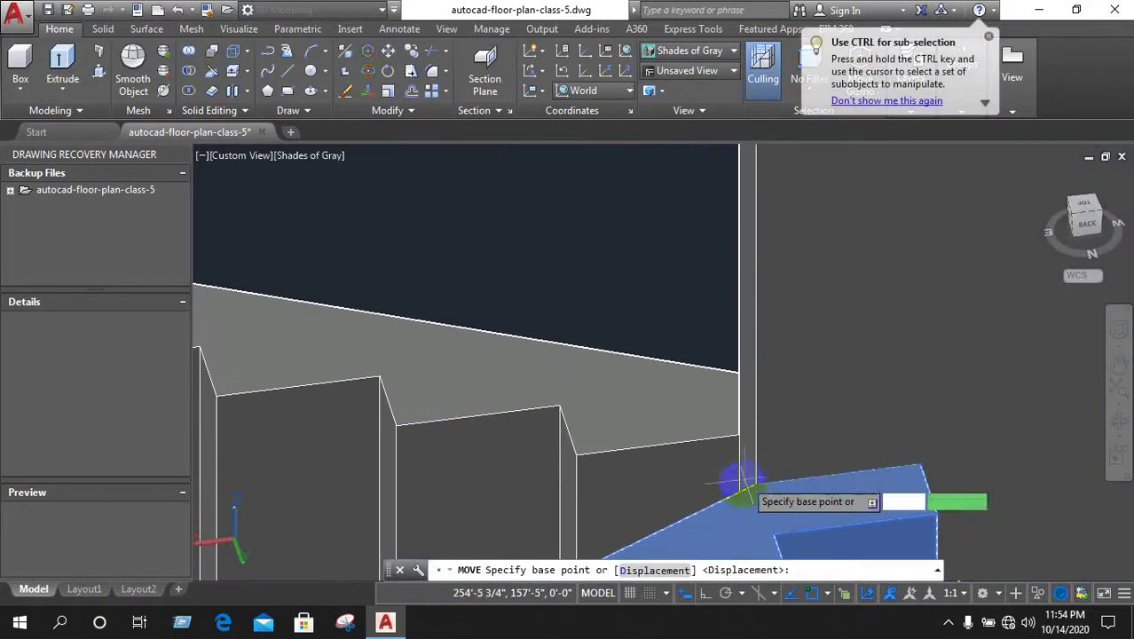
click(754, 486)
scroll(765, 466, down, 3)
scroll(750, 289, up, 2)
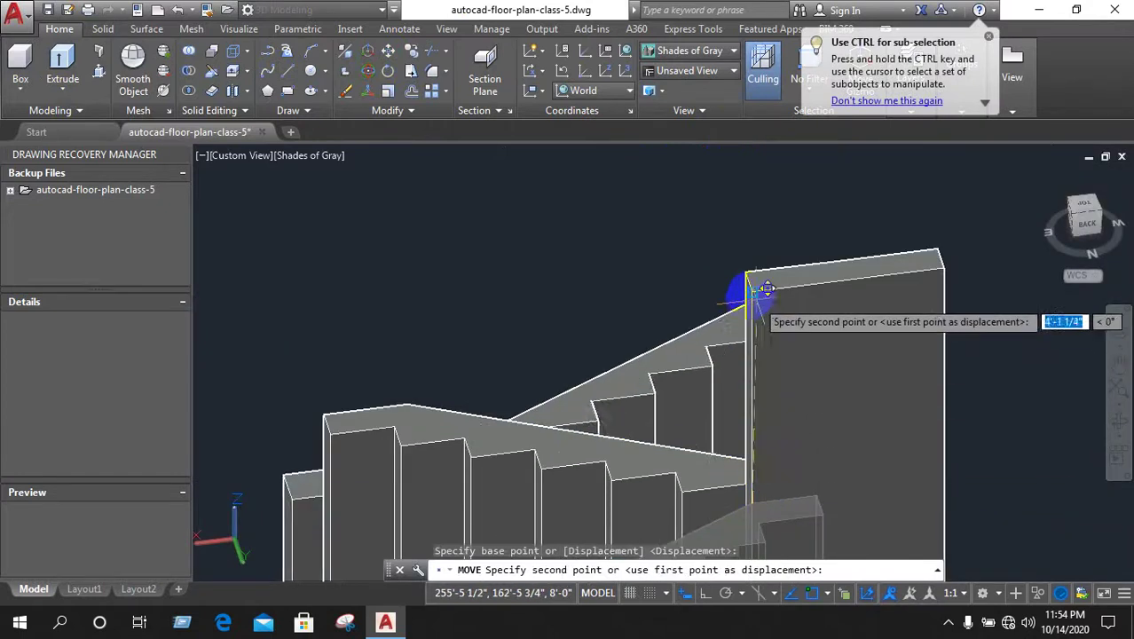
scroll(696, 245, down, 3)
scroll(678, 265, down, 3)
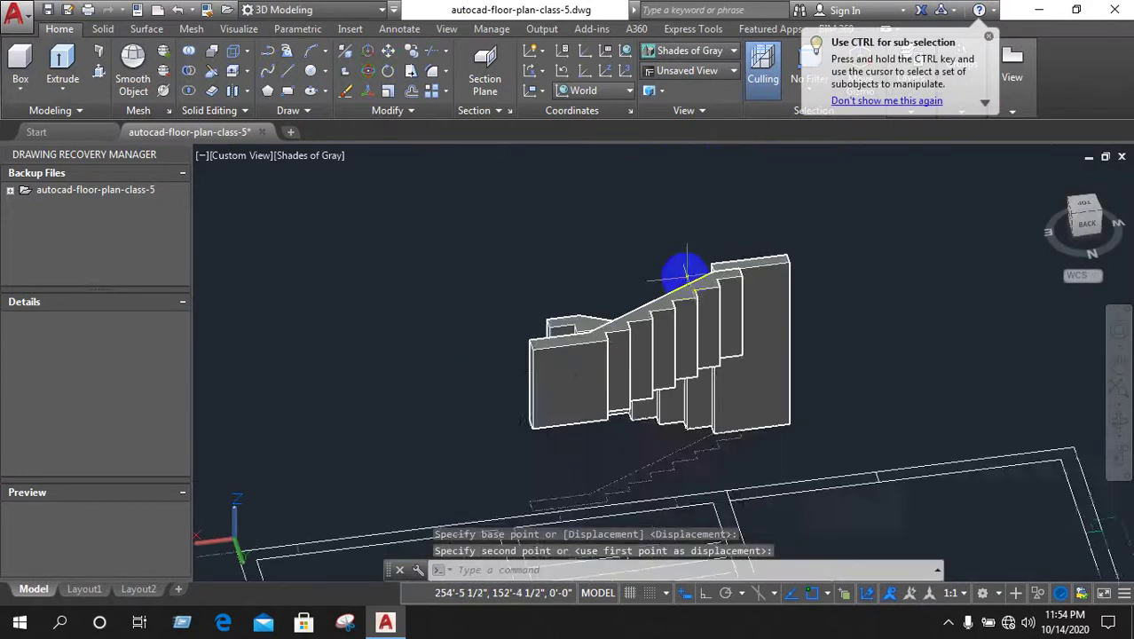
scroll(776, 387, down, 2)
Orbit and zoom in on the staircase between the two stair openings
mouse_move(777, 386)
shift+middle_down()
mouse_move(723, 294)
mouse_move(730, 400)
shift+middle_up()
shift+middle_drag(701, 355, 717, 400)
scroll(716, 417, up, 3)
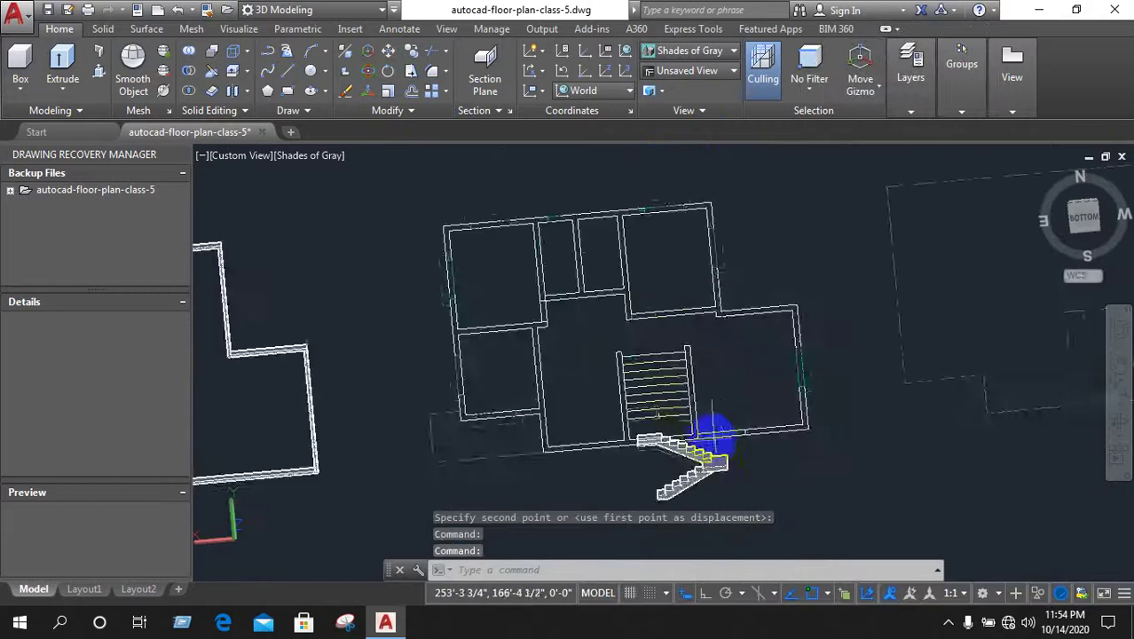
scroll(646, 274, up, 2)
scroll(674, 374, down, 5)
scroll(645, 261, up, 3)
scroll(527, 215, up, 2)
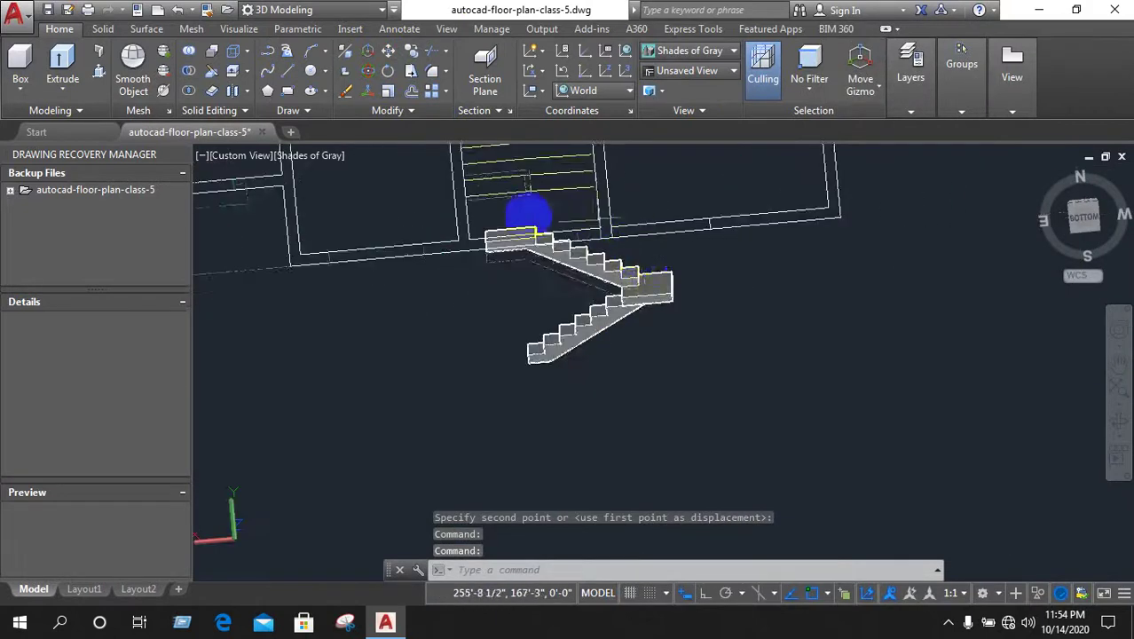
scroll(595, 253, down, 2)
shift+middle_drag(594, 253, 536, 366)
scroll(622, 266, up, 2)
scroll(644, 229, up, 2)
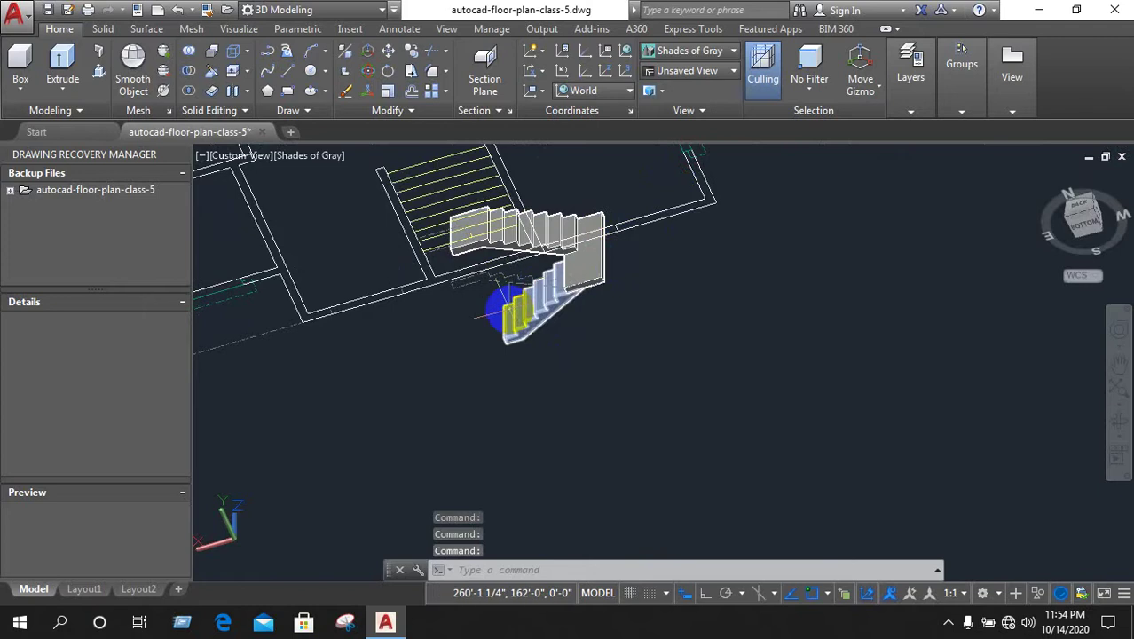
scroll(583, 292, down, 3)
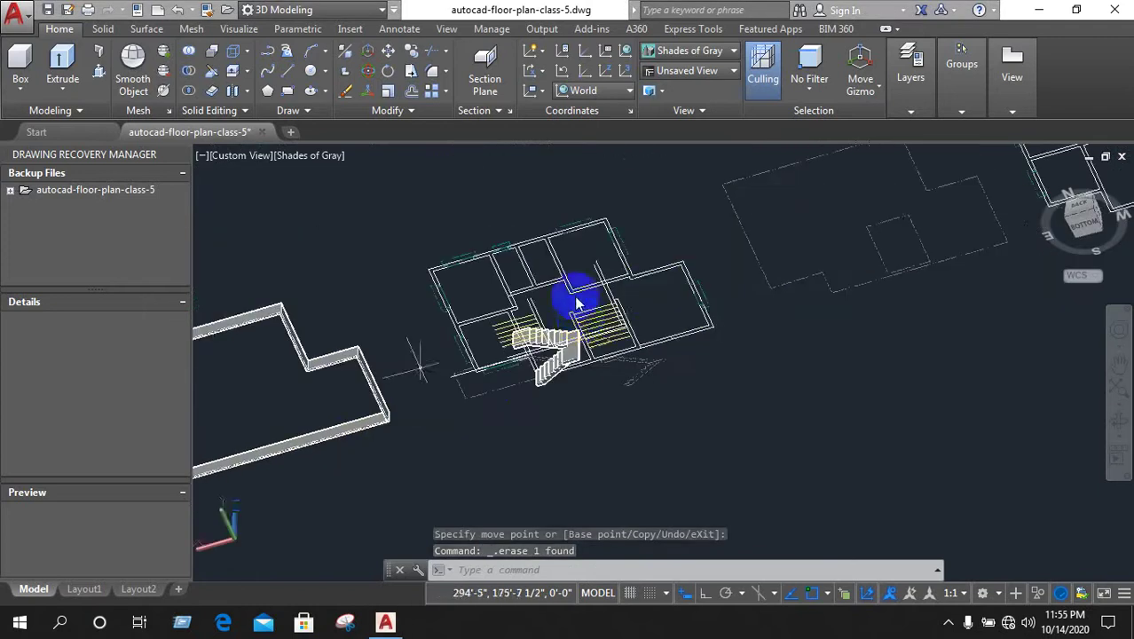
scroll(634, 364, up, 2)
Start a crossing window around the staircase
click(712, 421)
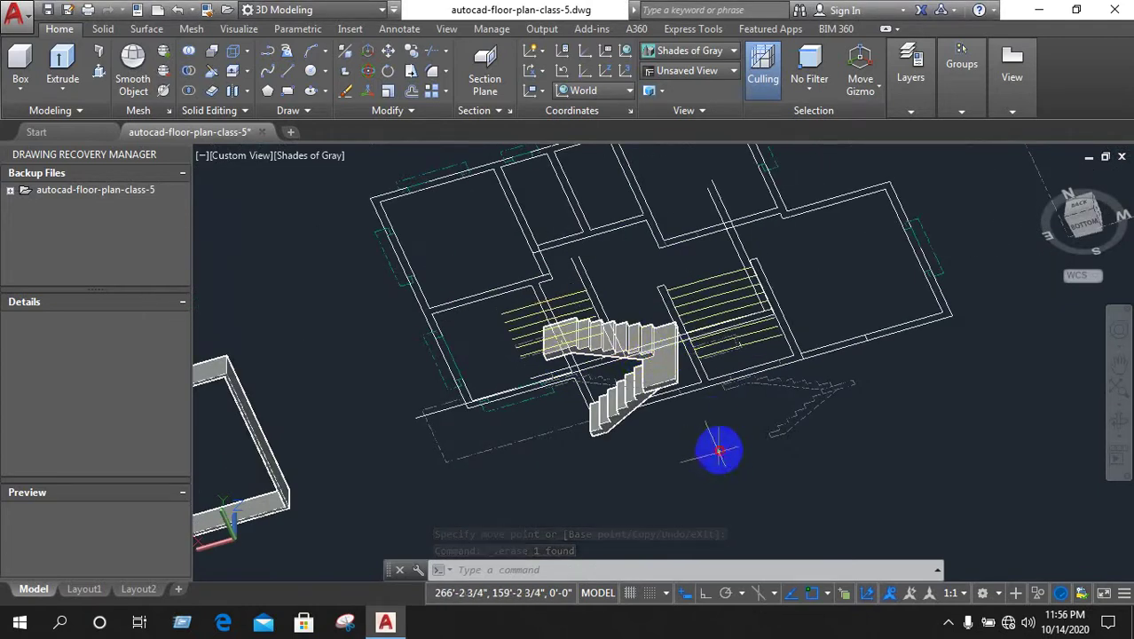
click(714, 453)
click(705, 473)
Copy the staircase into the other floor plan's stair opening
click(699, 485)
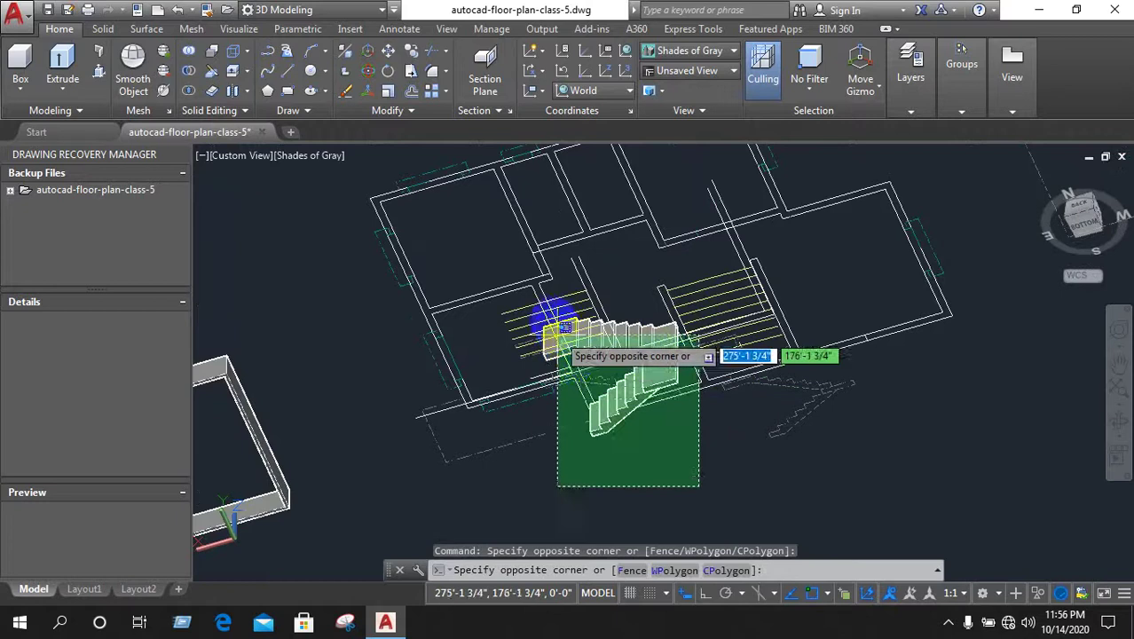
click(536, 330)
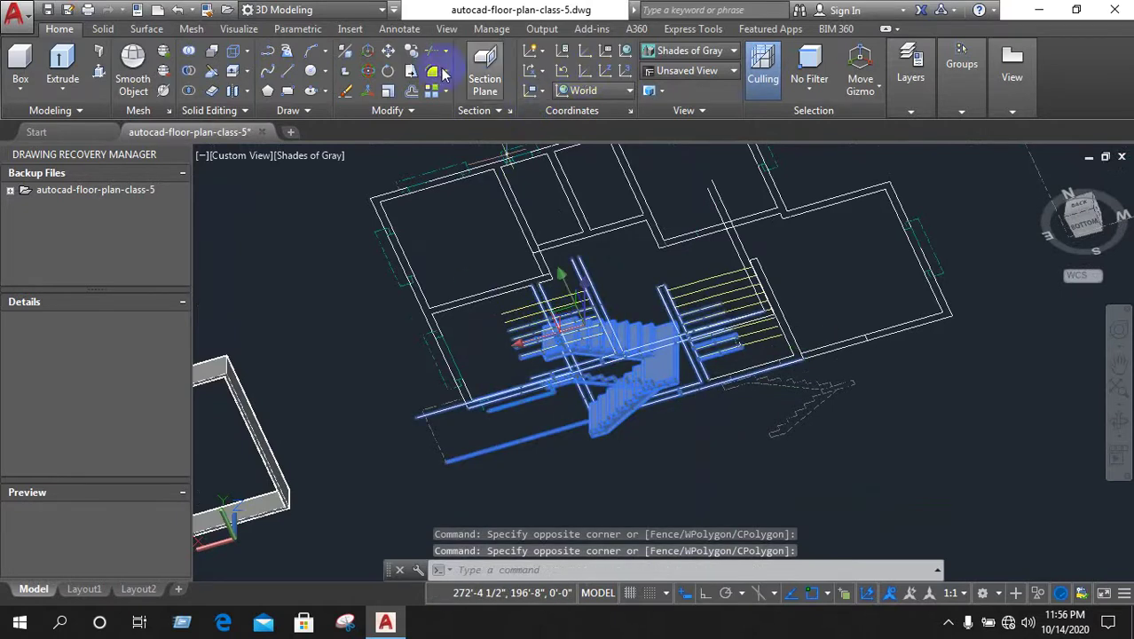
click(413, 55)
click(653, 368)
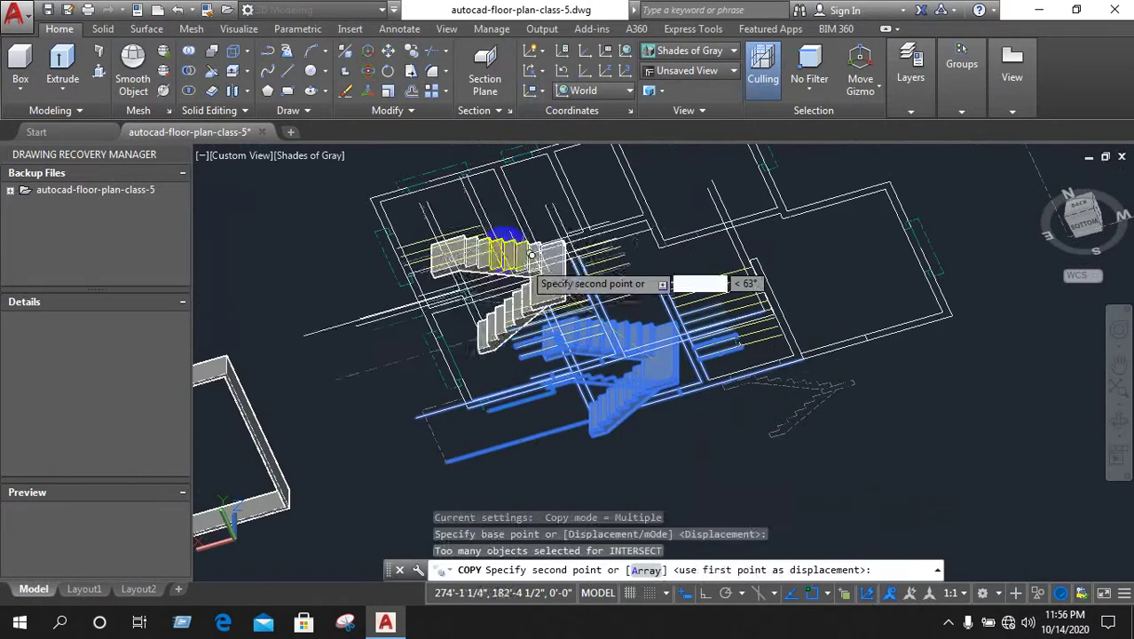
right_click(735, 430)
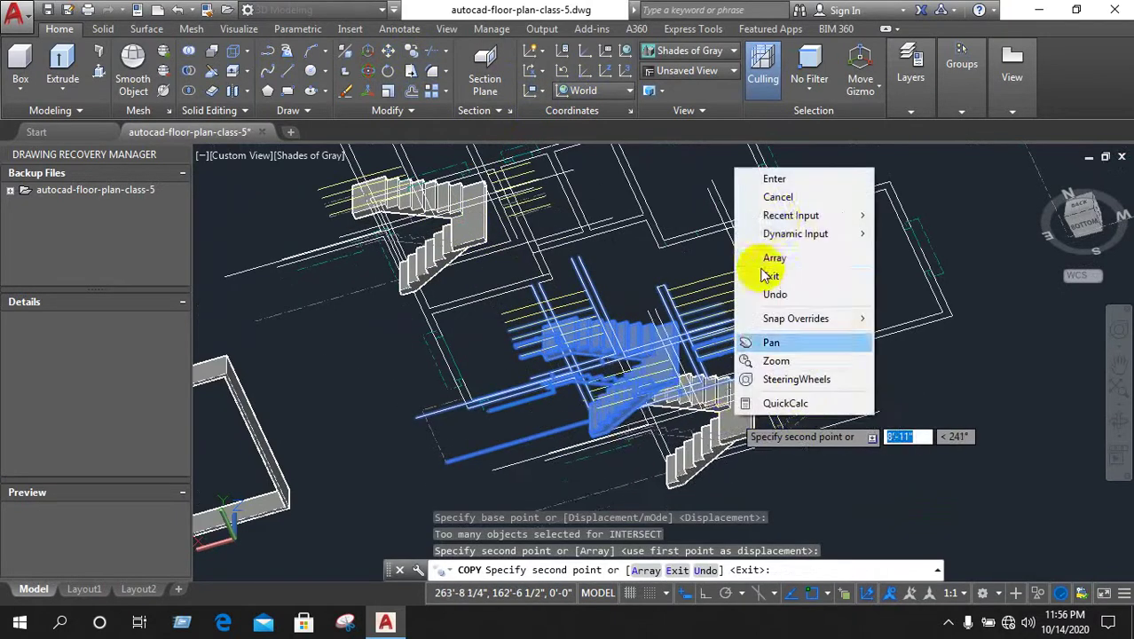
click(777, 197)
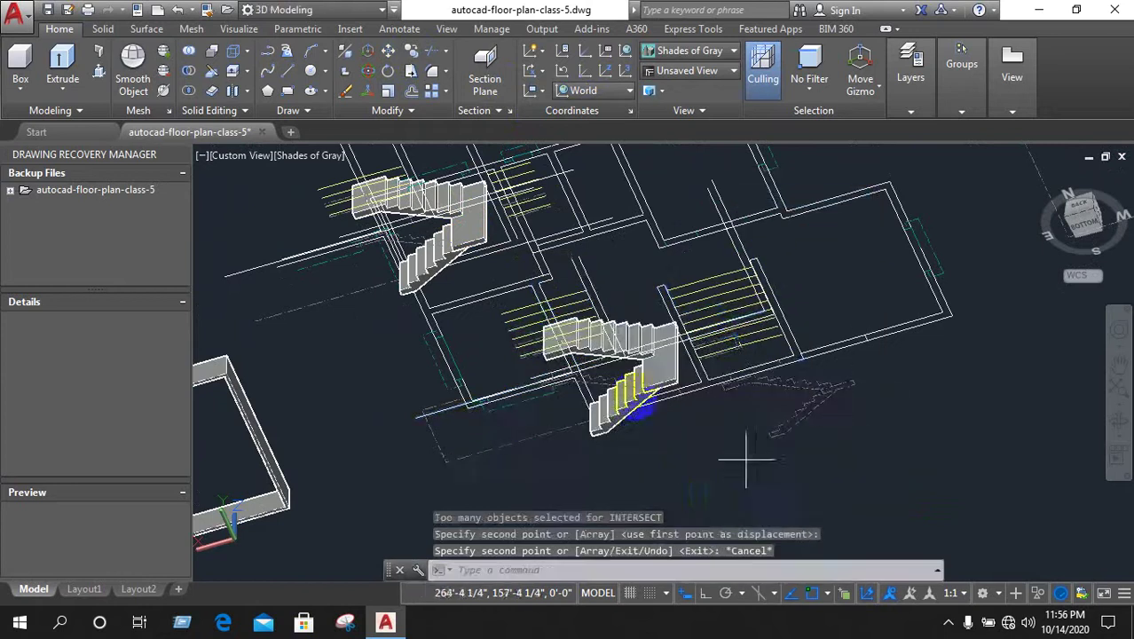
UNION the original stair pieces into one solid and select it
drag(745, 459, 511, 286)
click(511, 287)
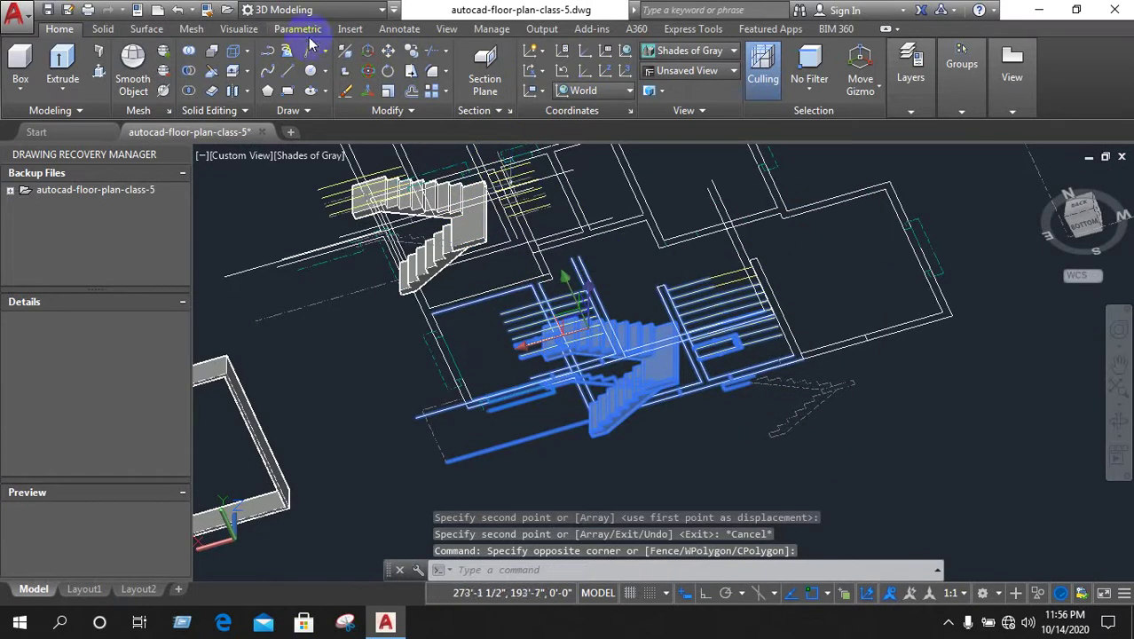
drag(1000, 537, 936, 464)
key(Escape)
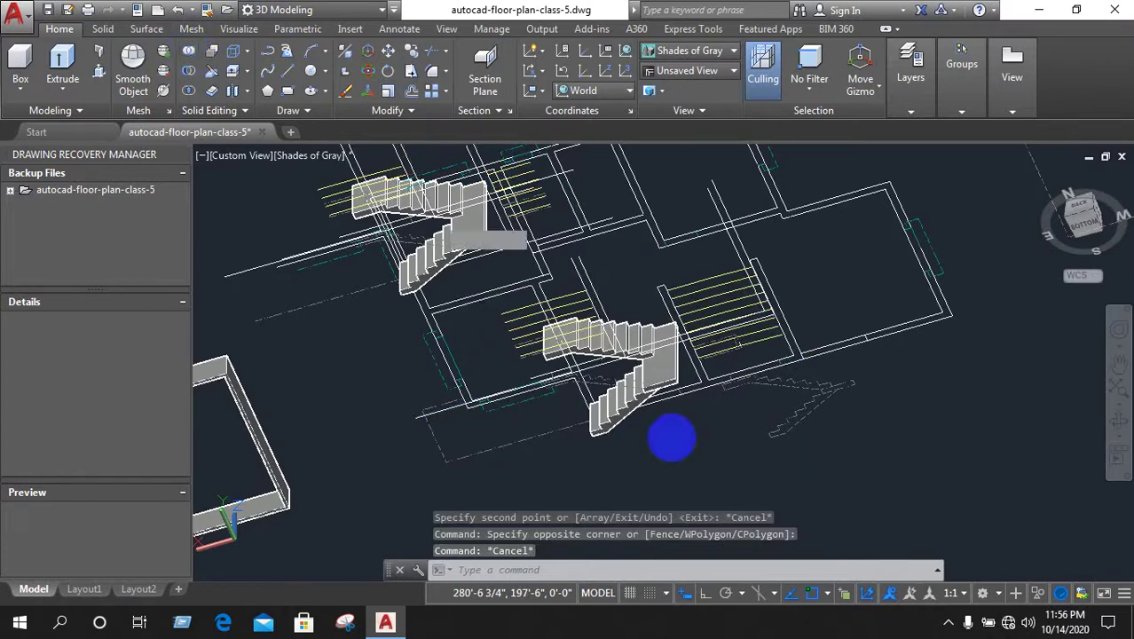
text(union)
key(Return)
click(750, 463)
click(506, 271)
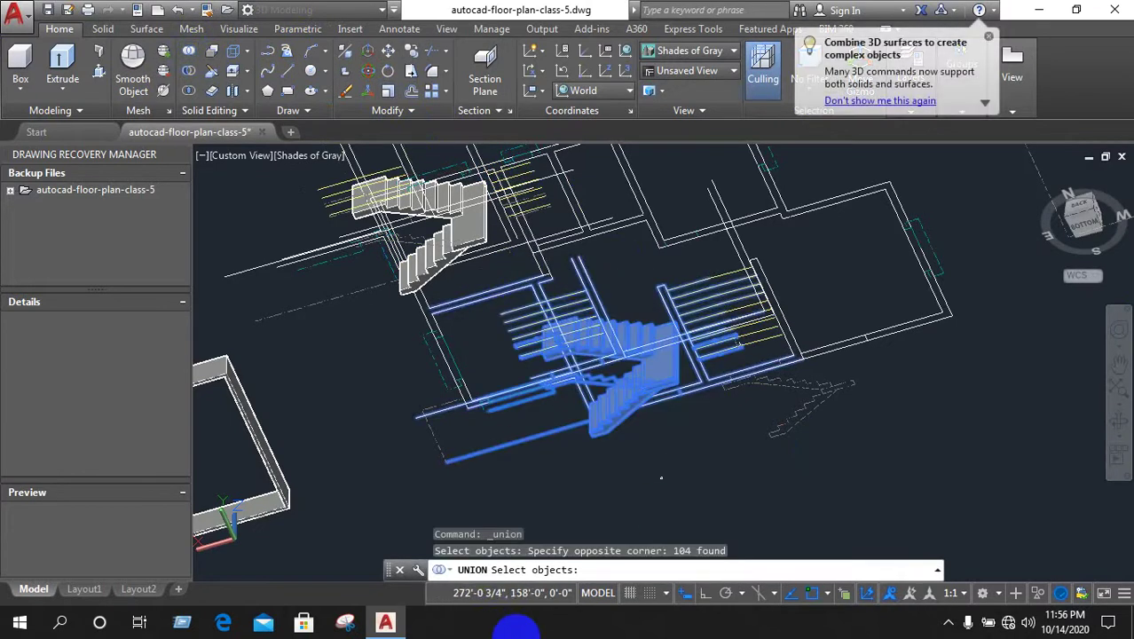
key(Return)
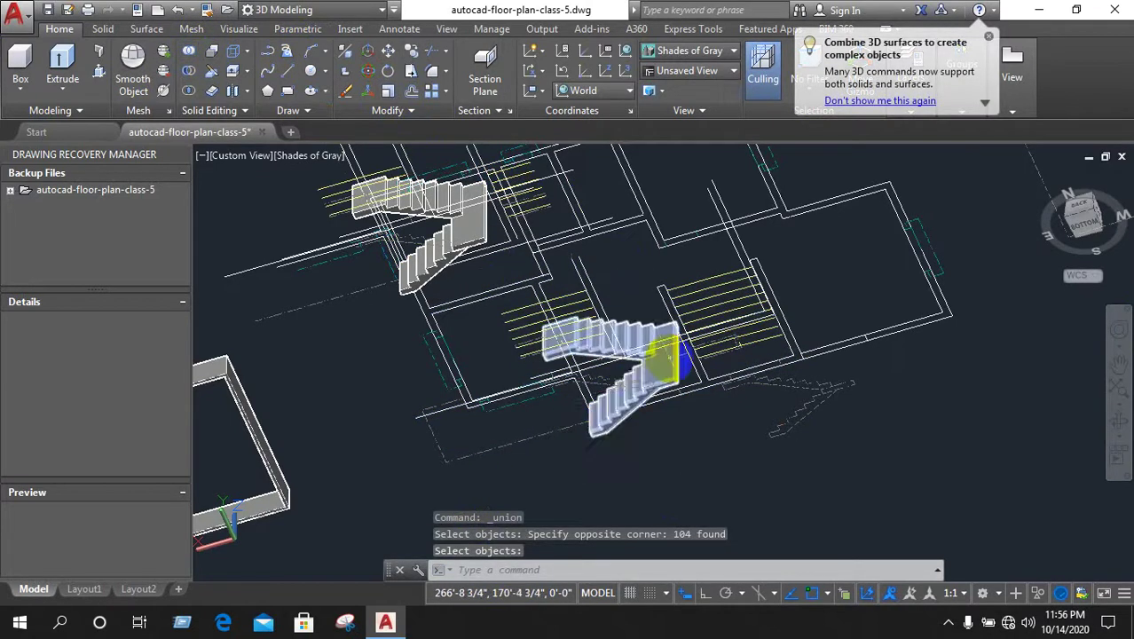
click(664, 353)
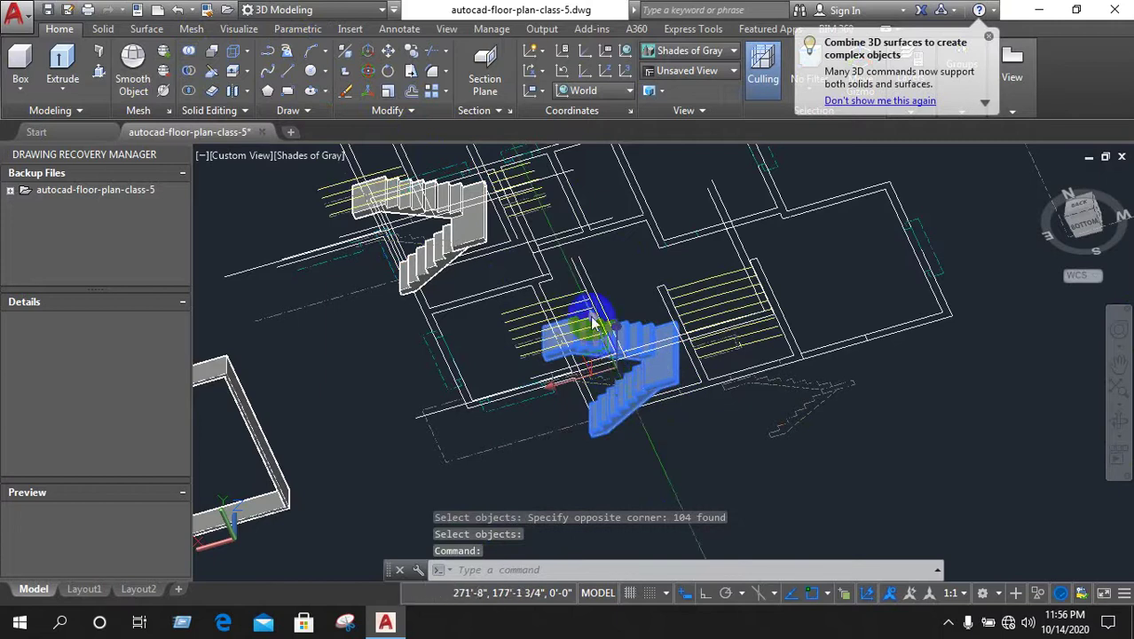
click(593, 325)
Place the merged staircase beside the 3D house model and deselect it
scroll(759, 484, down, 3)
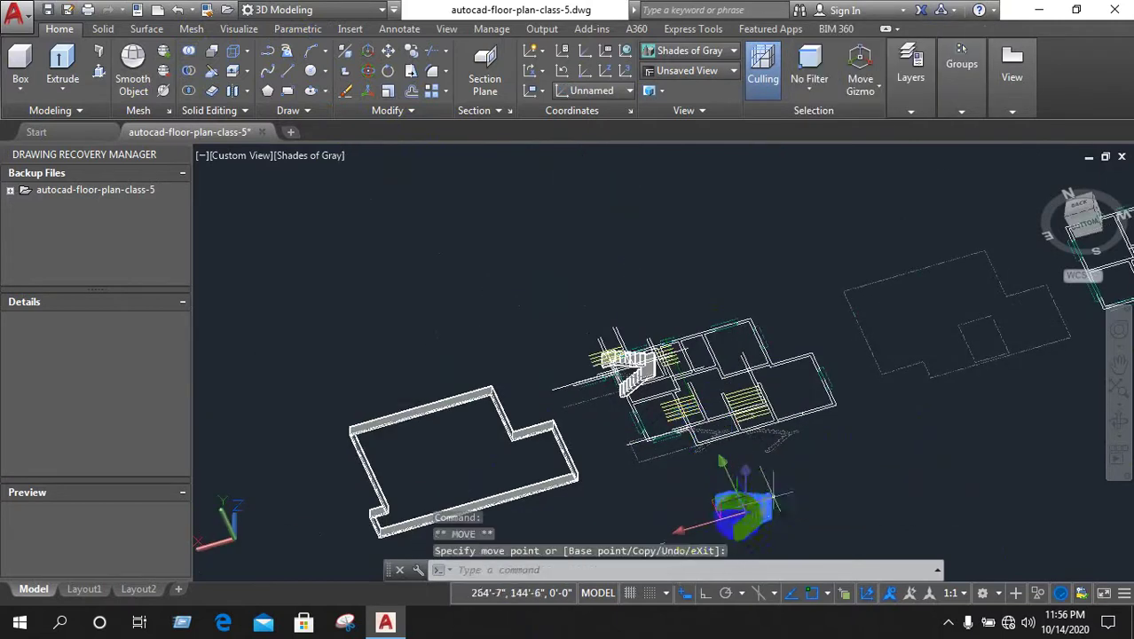
click(690, 530)
click(798, 480)
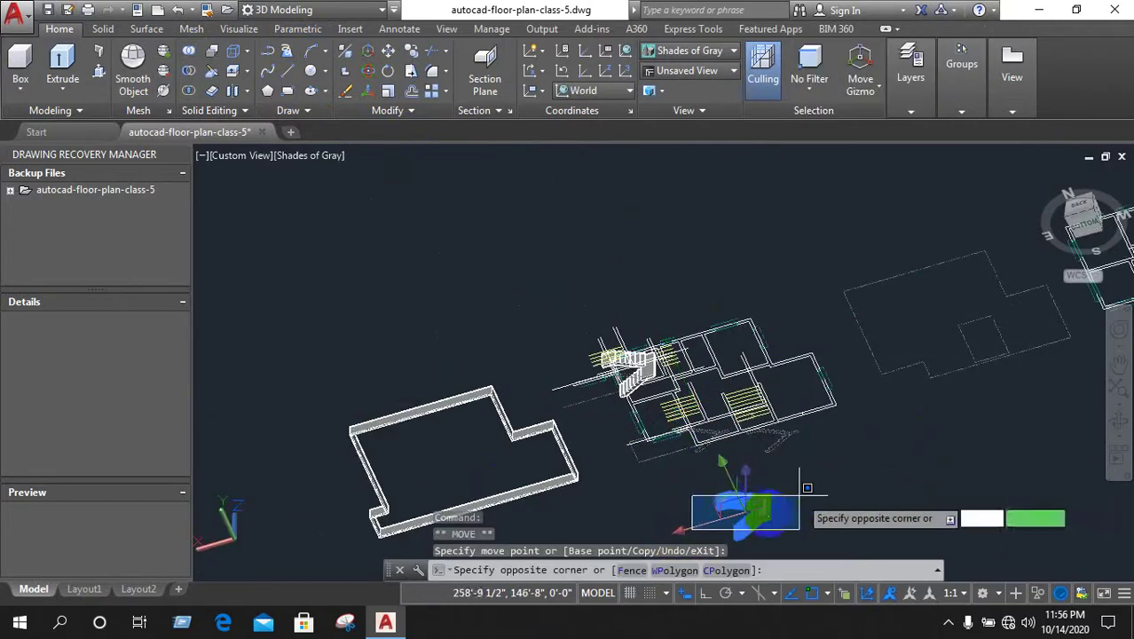
click(761, 499)
shift+middle_drag(730, 472, 961, 366)
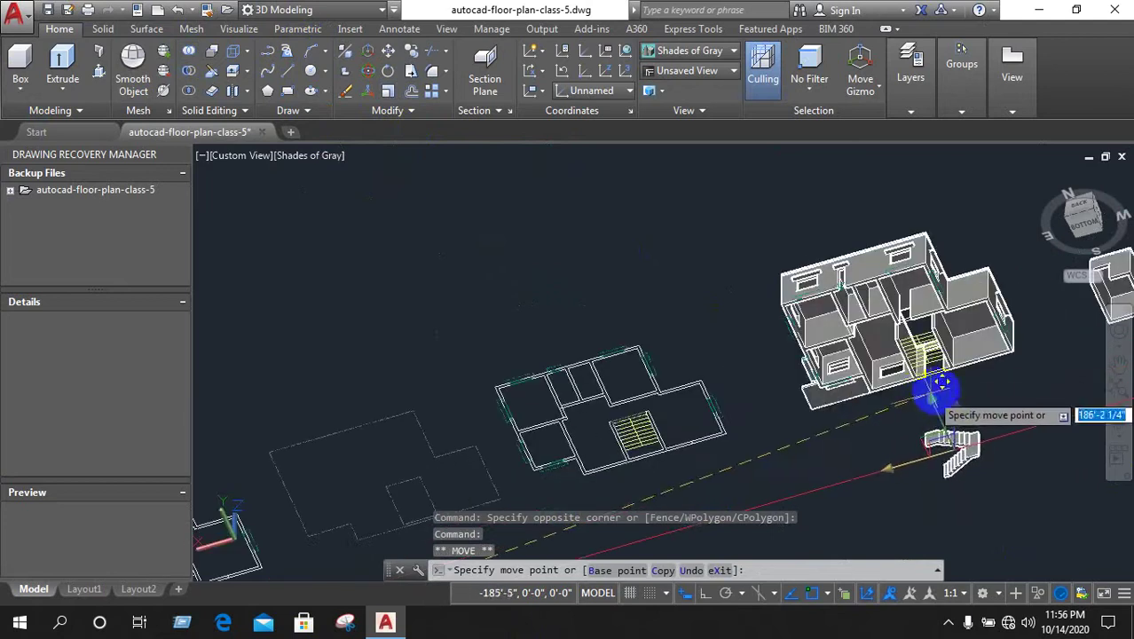
click(927, 390)
scroll(723, 391, down, 2)
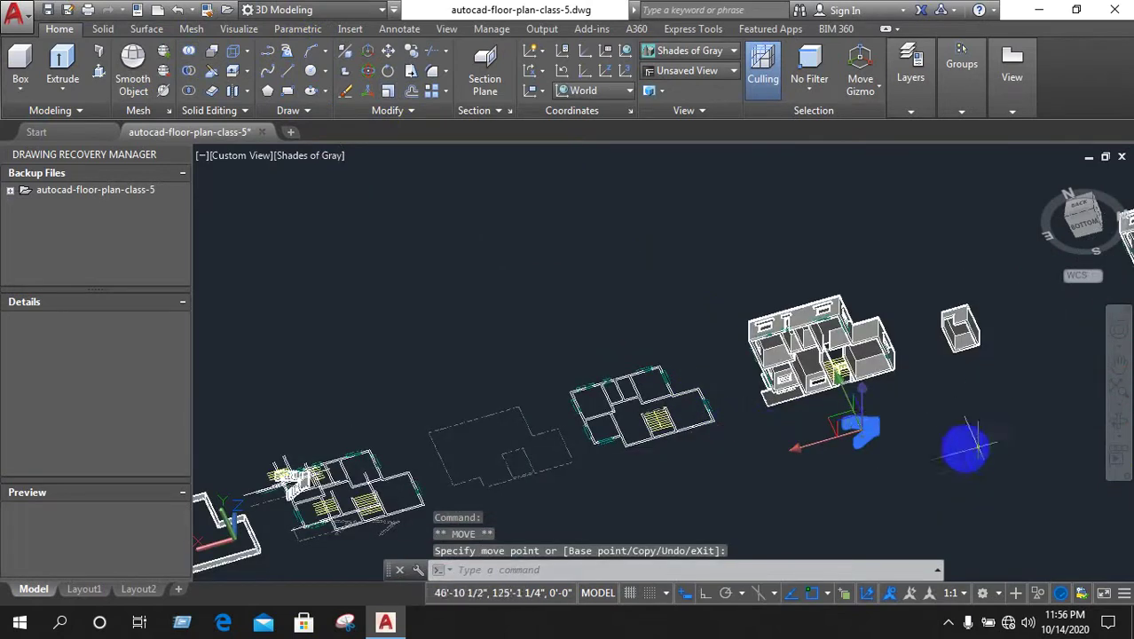
mouse_move(962, 429)
shift+middle_down()
mouse_move(950, 493)
mouse_move(903, 421)
shift+middle_up()
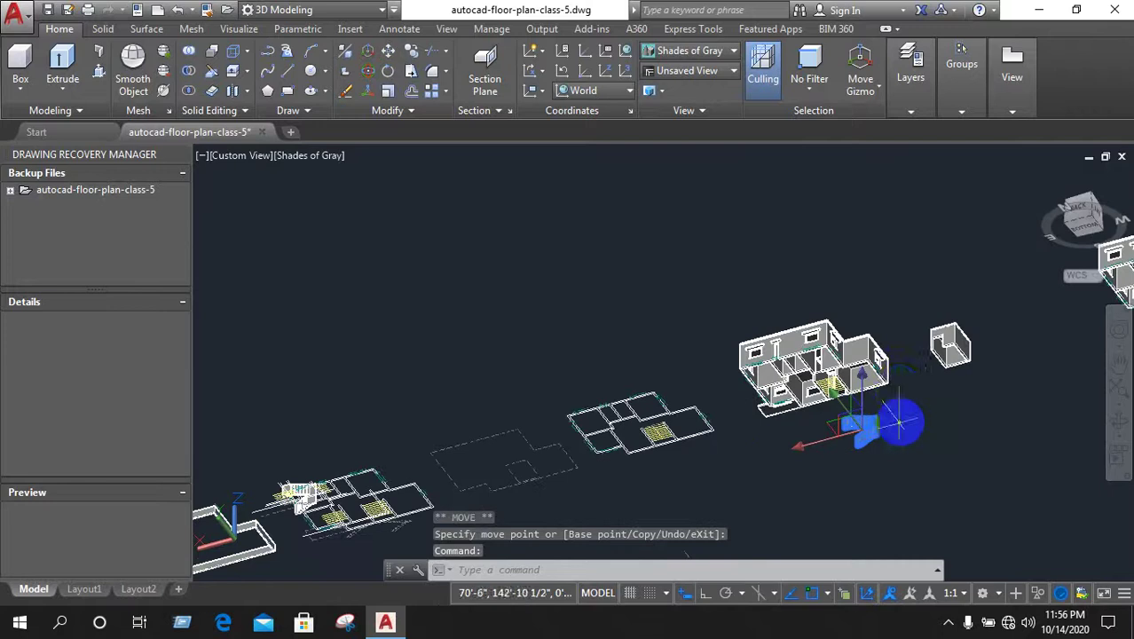
key(Escape)
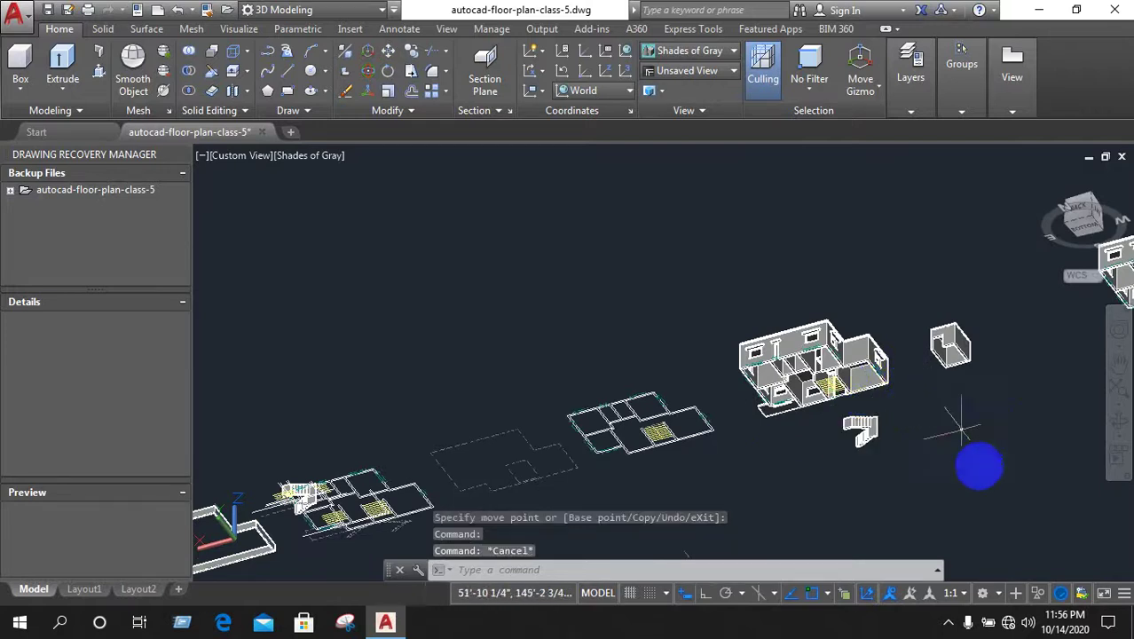
mouse_move(955, 427)
shift+middle_down()
mouse_move(930, 514)
mouse_move(848, 568)
mouse_move(969, 431)
mouse_move(867, 457)
mouse_move(772, 544)
mouse_move(716, 507)
mouse_move(709, 476)
mouse_move(706, 486)
shift+middle_up()
scroll(621, 444, up, 2)
scroll(537, 400, up, 3)
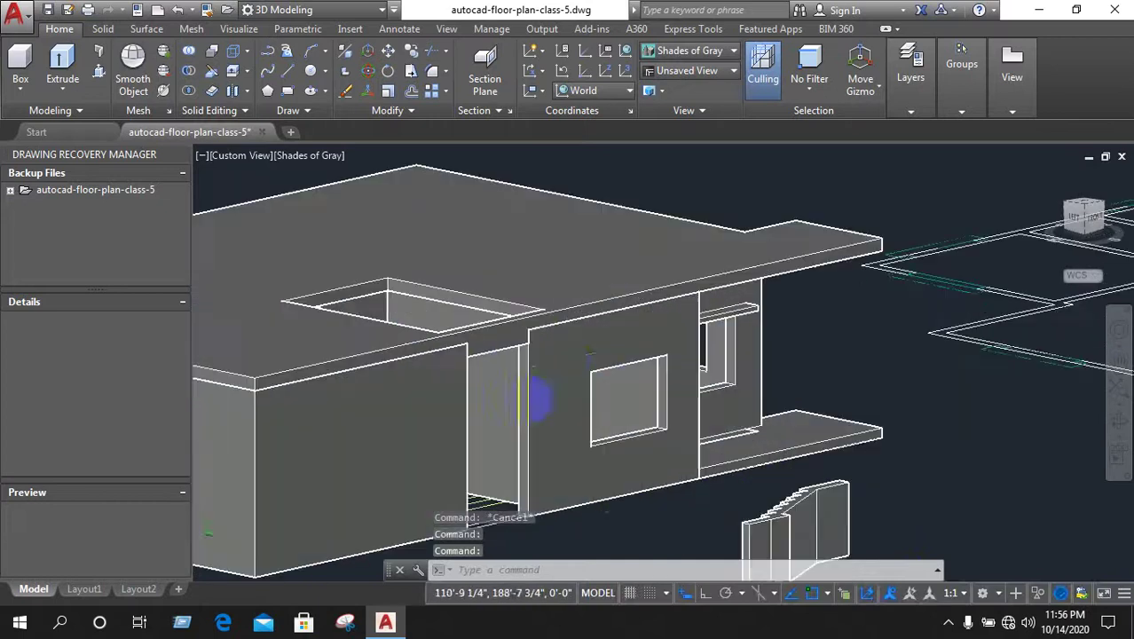
scroll(497, 406, down, 3)
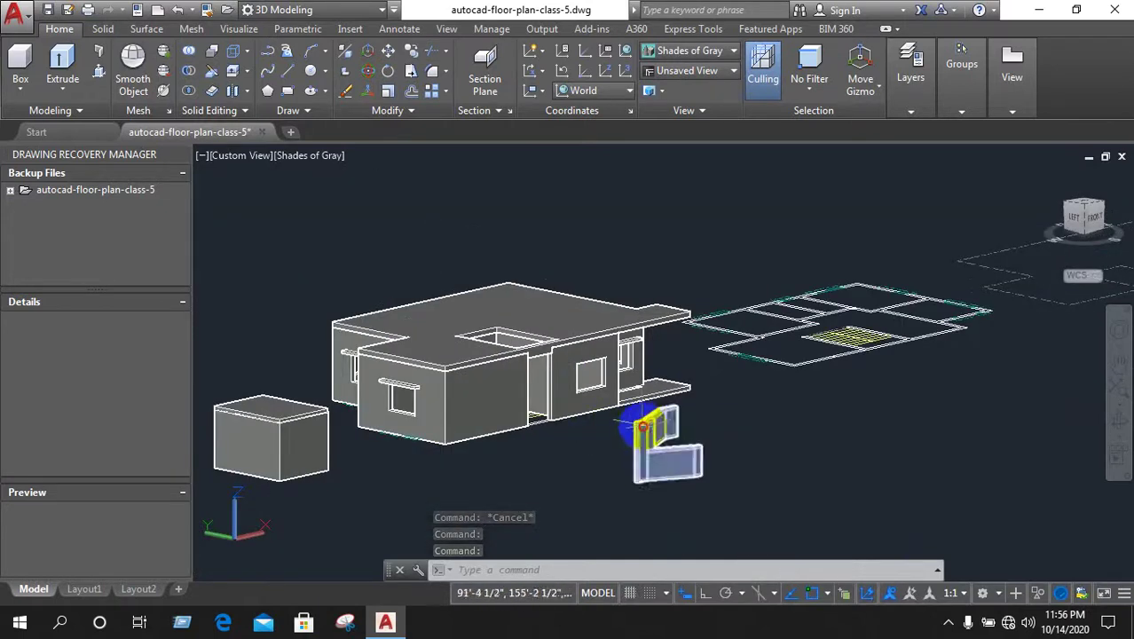
click(642, 428)
click(376, 77)
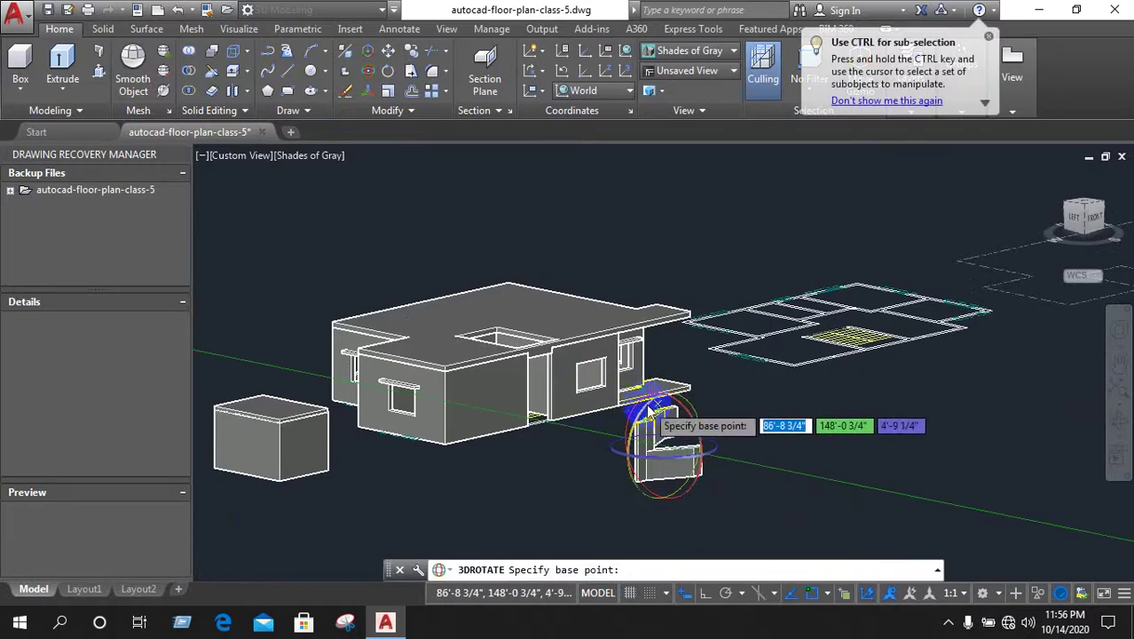
click(657, 416)
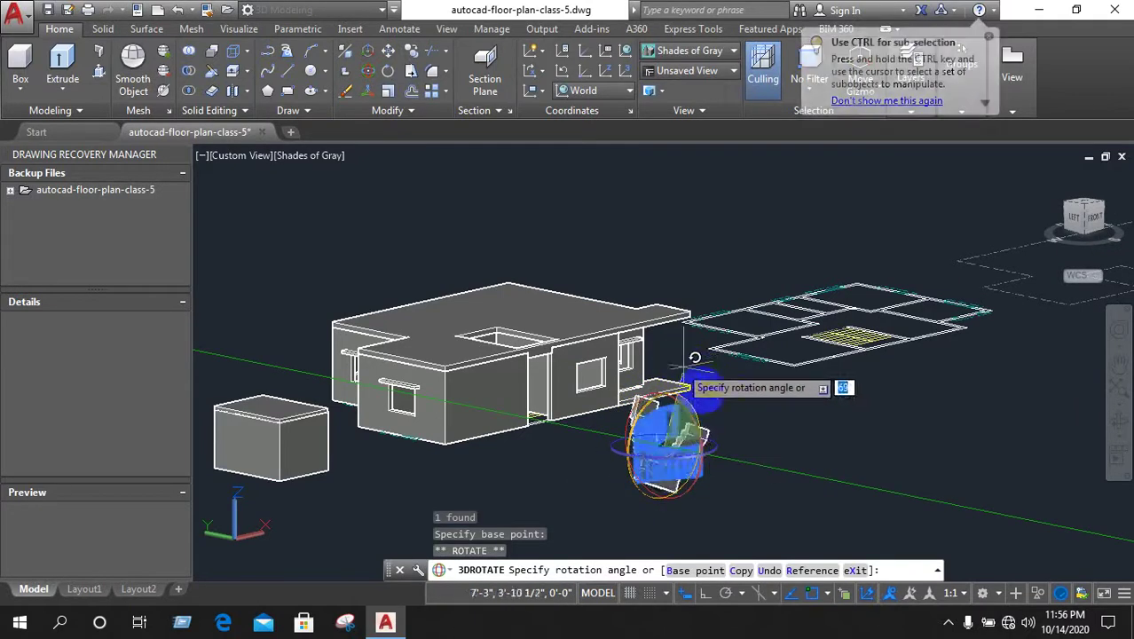
click(704, 594)
scroll(646, 364, up, 1)
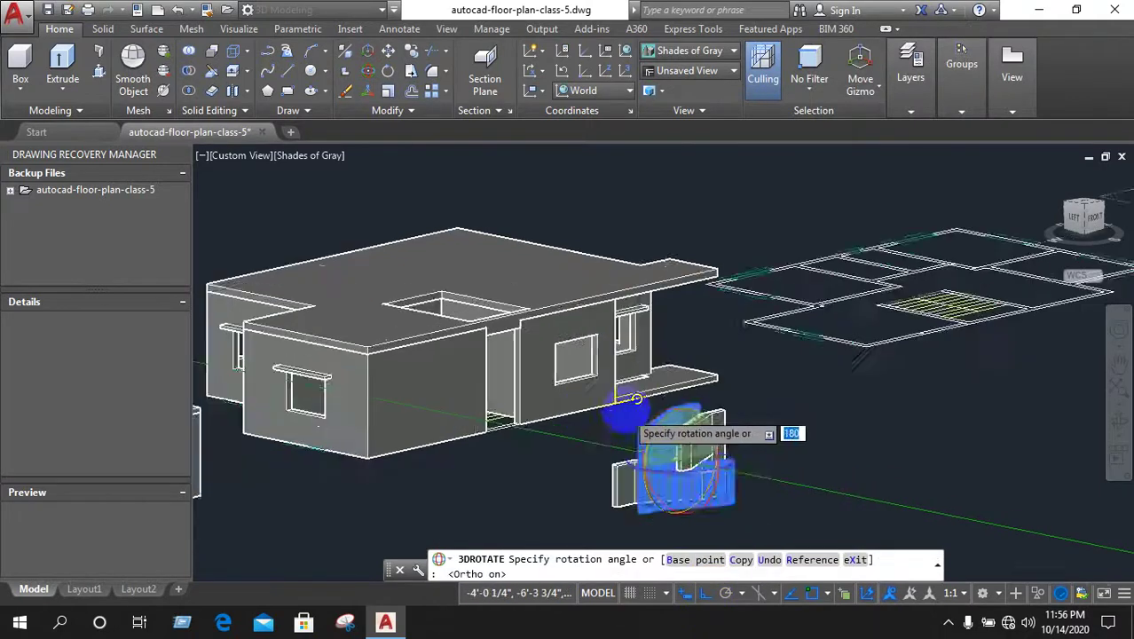
scroll(642, 367, up, 2)
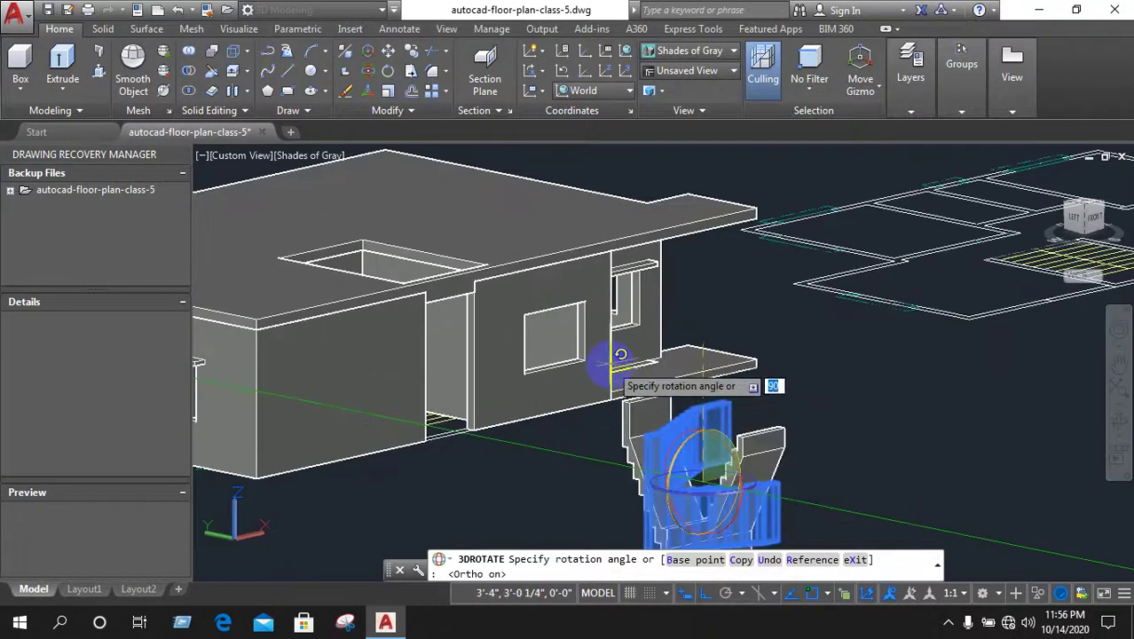
scroll(639, 371, down, 2)
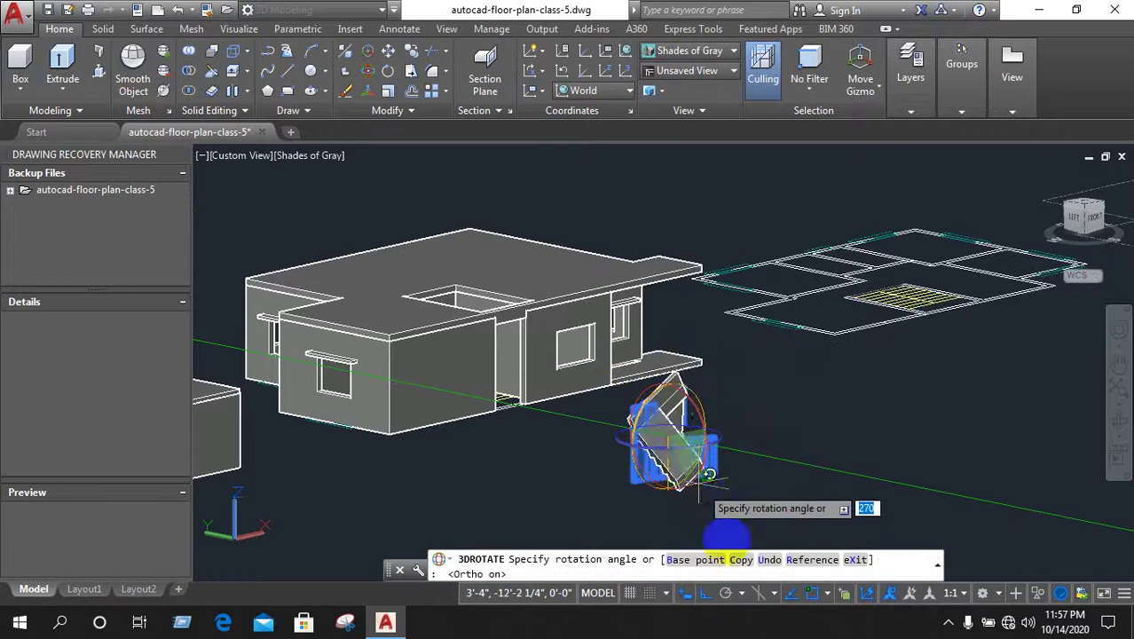
right_click(753, 372)
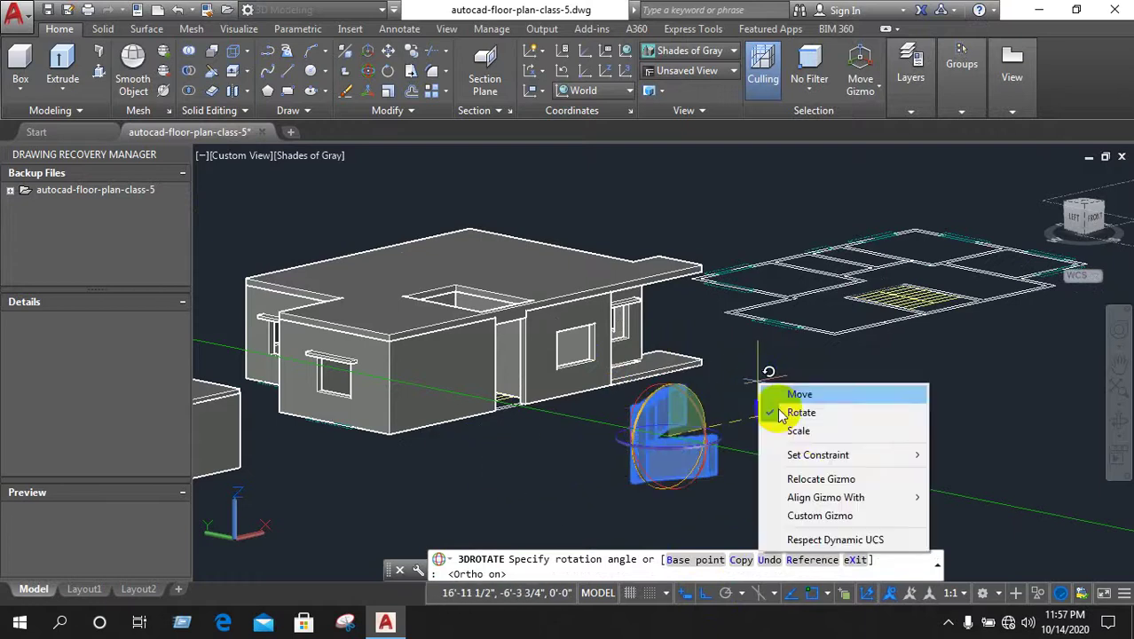
click(750, 343)
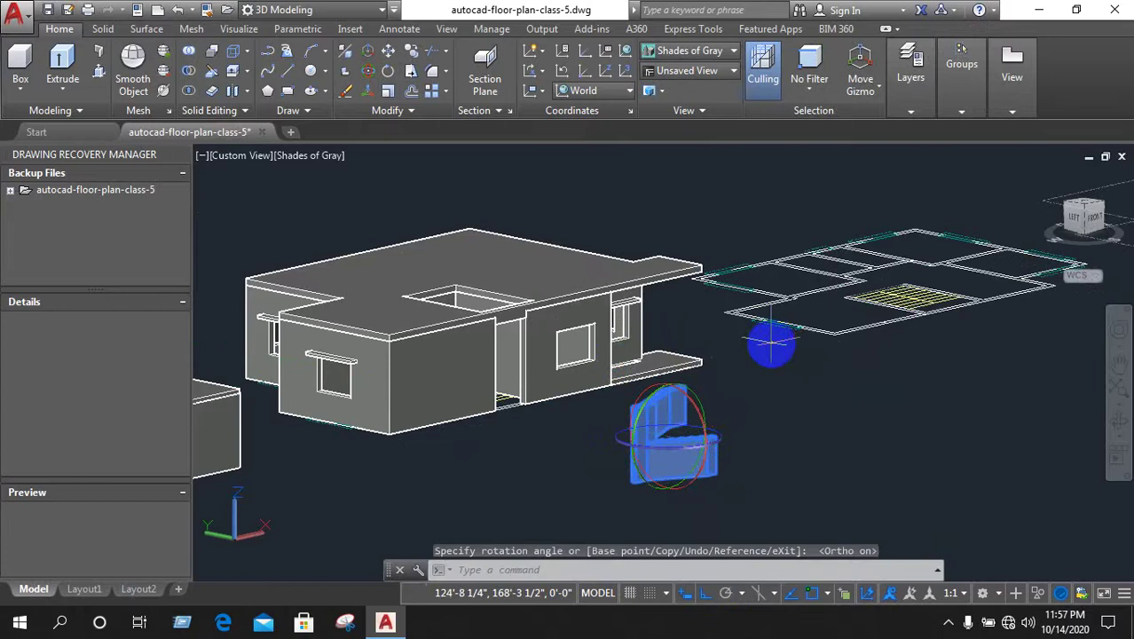
key(ctrl+z)
key(ctrl+z)
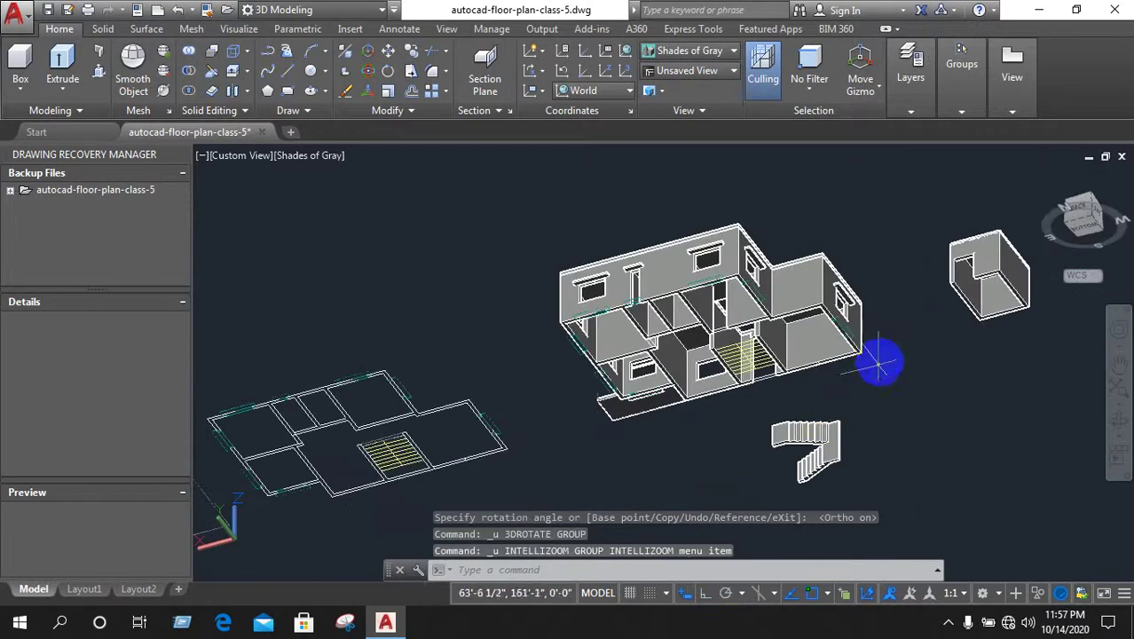
Select the upright stair solid beside the house
shift+middle_drag(821, 429, 887, 372)
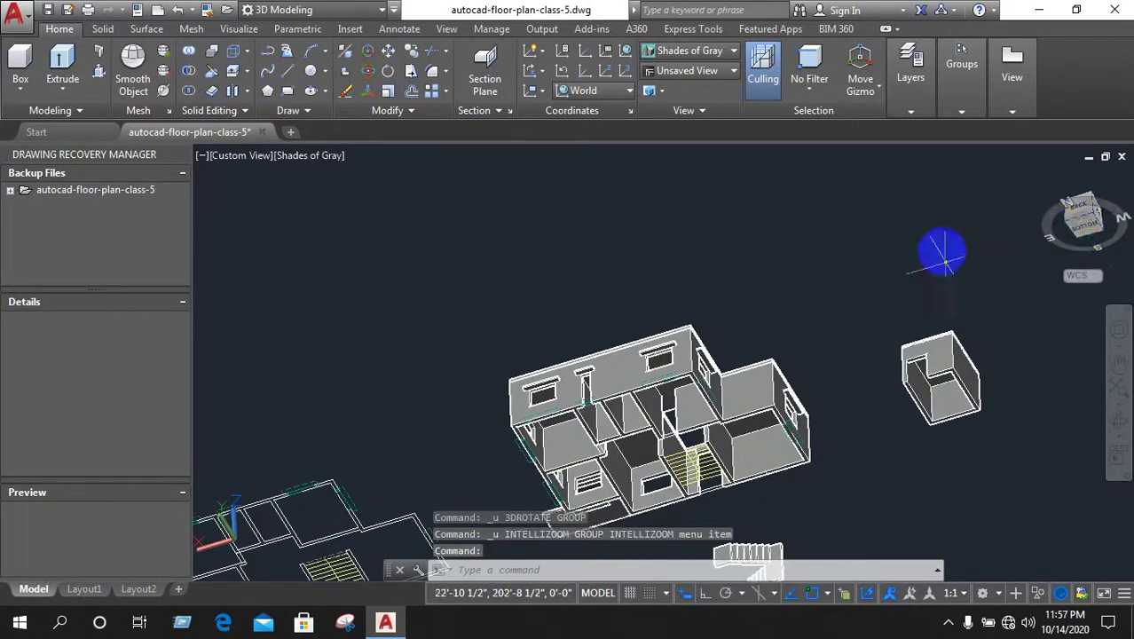
mouse_move(941, 246)
shift+middle_down()
mouse_move(848, 480)
mouse_move(689, 443)
shift+middle_up()
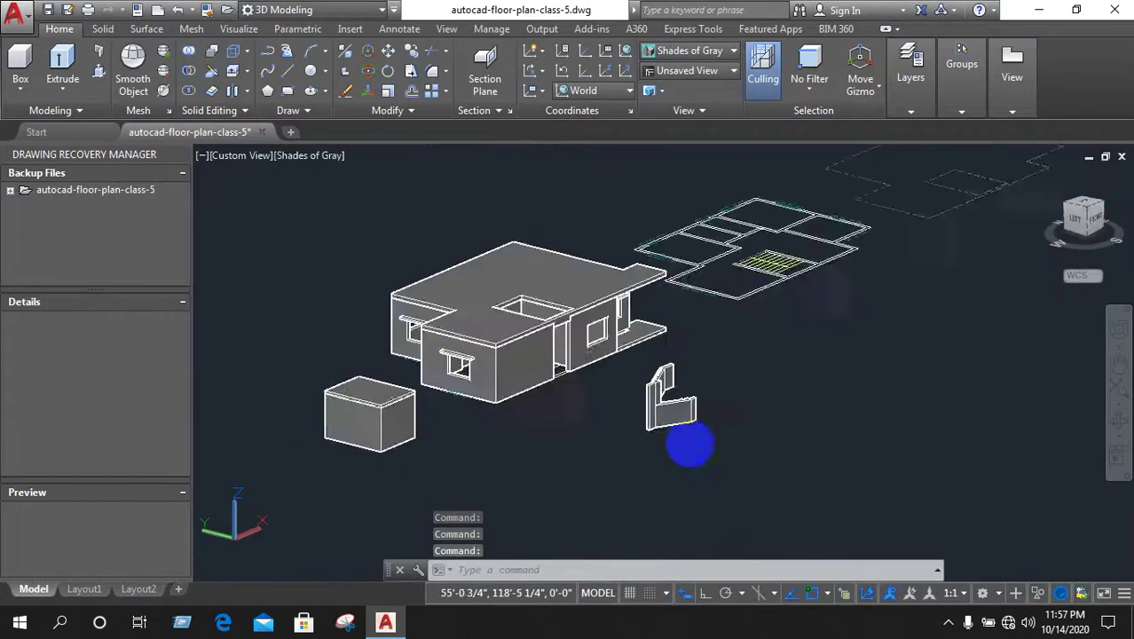
scroll(688, 443, up, 3)
click(622, 316)
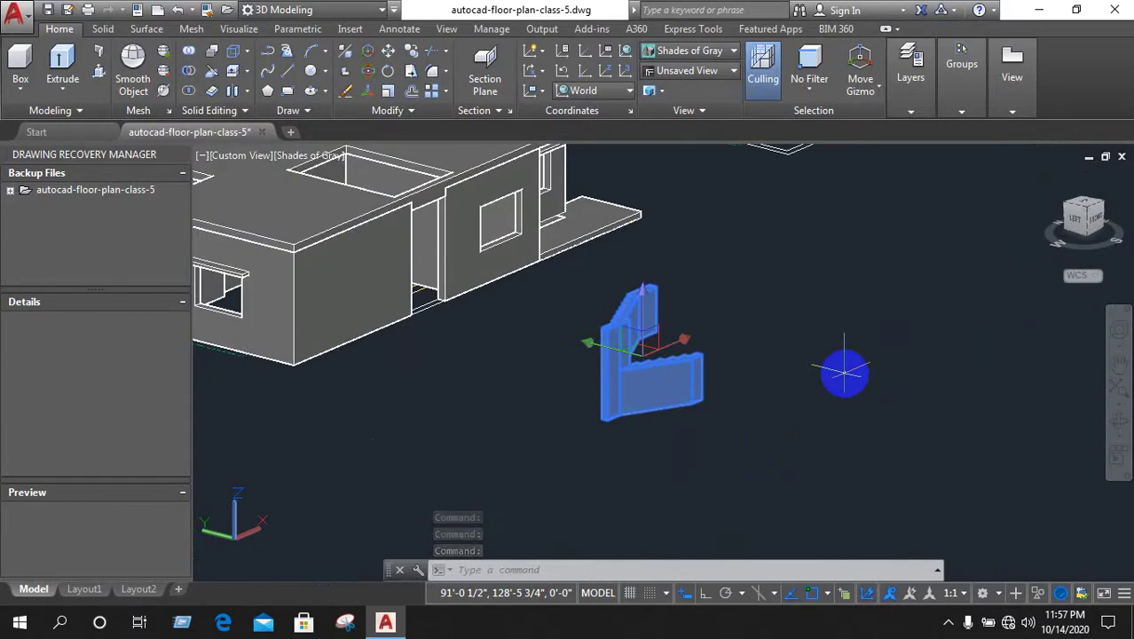
shift+middle_drag(844, 372, 477, 166)
click(658, 301)
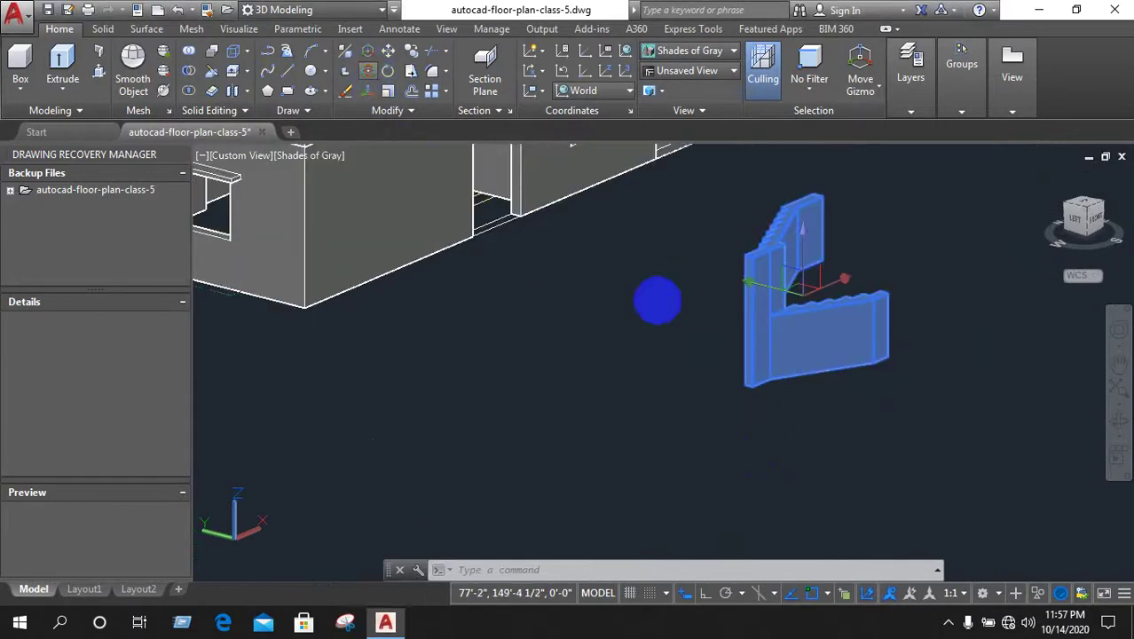
scroll(798, 337, down, 5)
scroll(760, 263, up, 2)
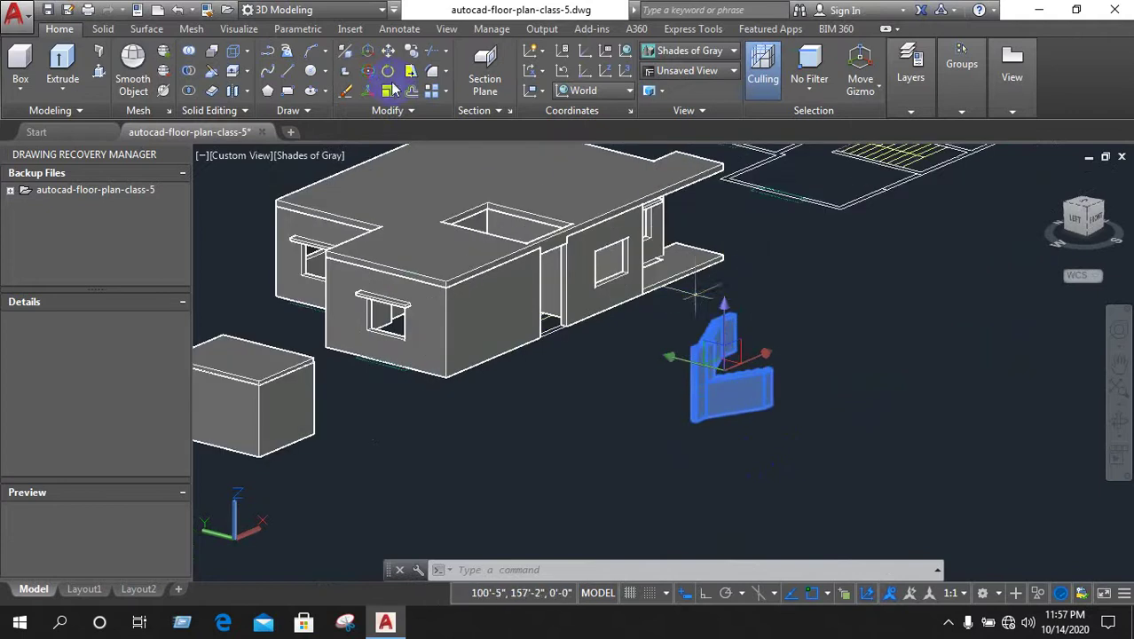
3DROTATE the stair solid 90° with Ortho on so it lies flat
click(369, 70)
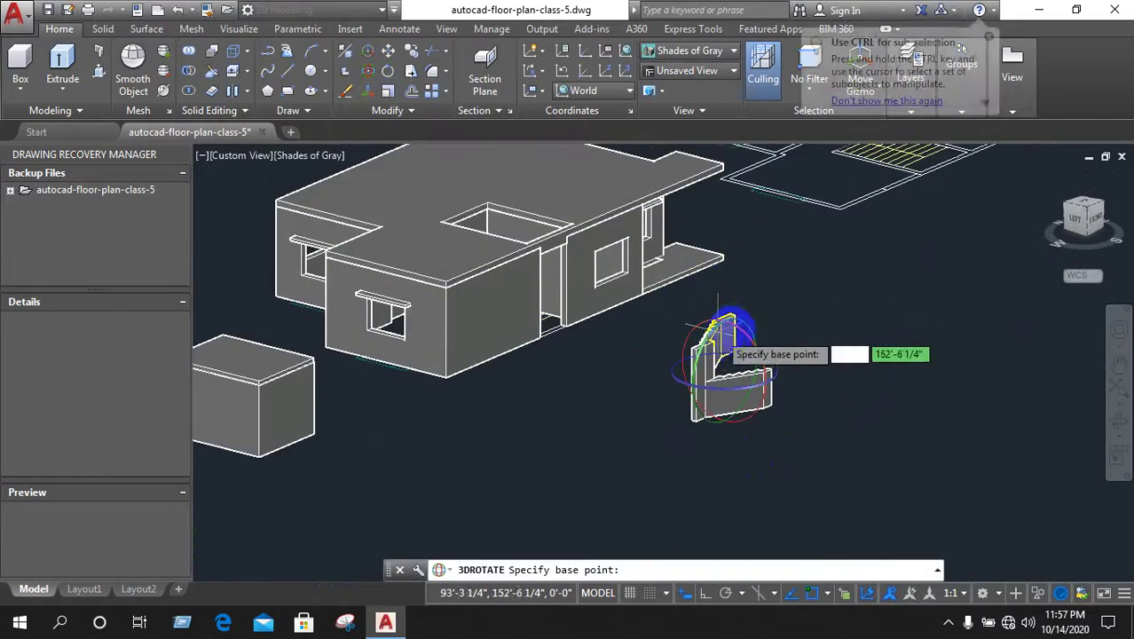
click(733, 328)
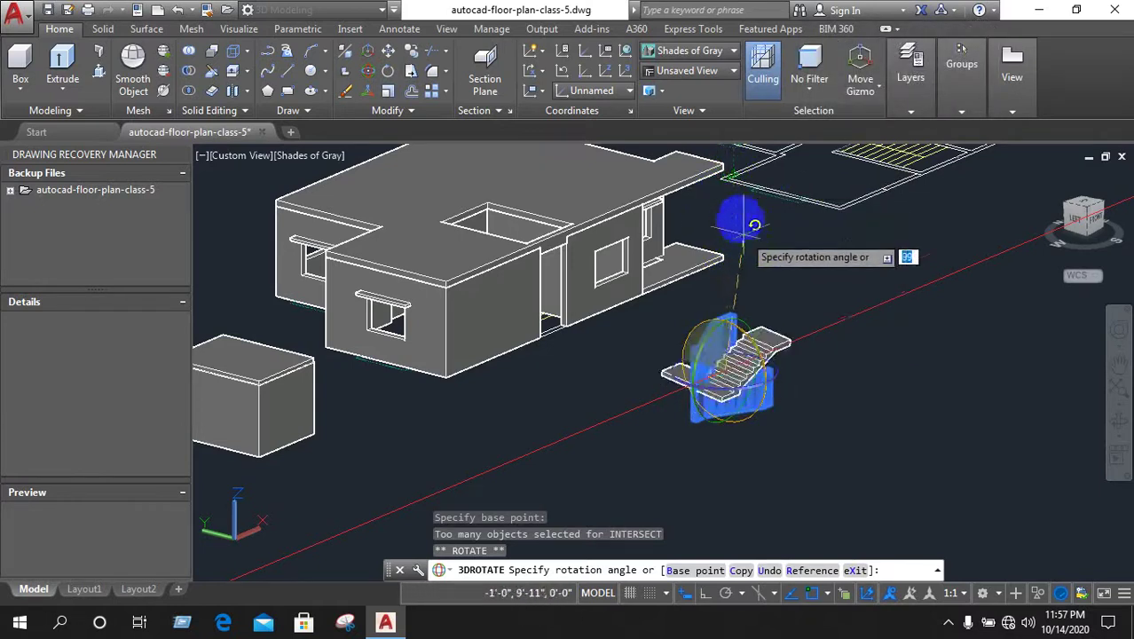
click(704, 595)
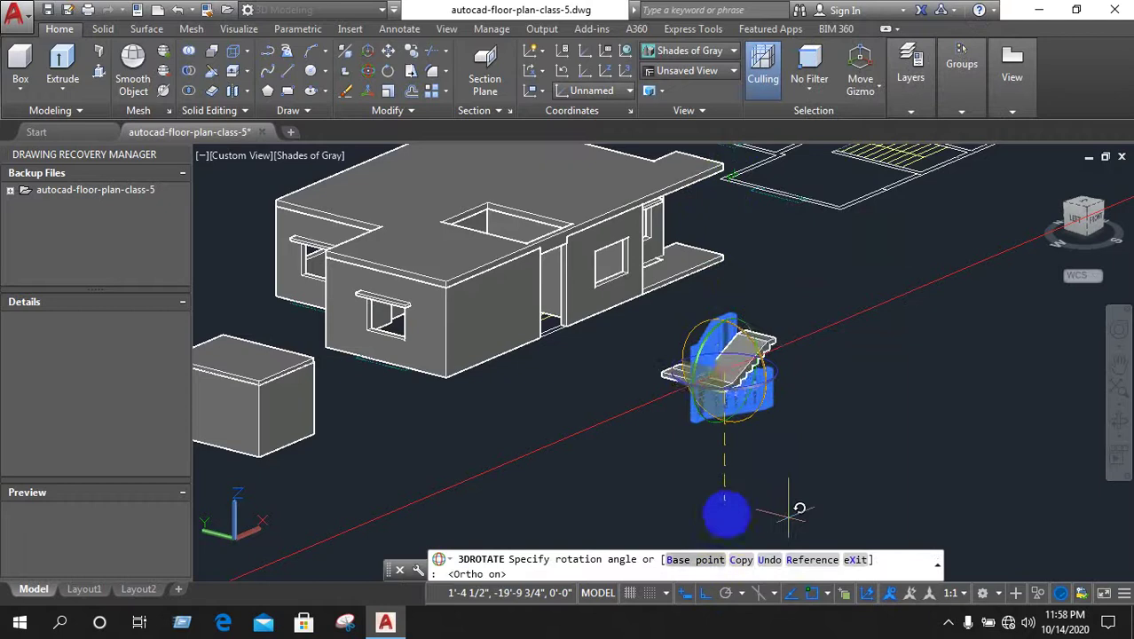
click(735, 240)
scroll(748, 344, up, 3)
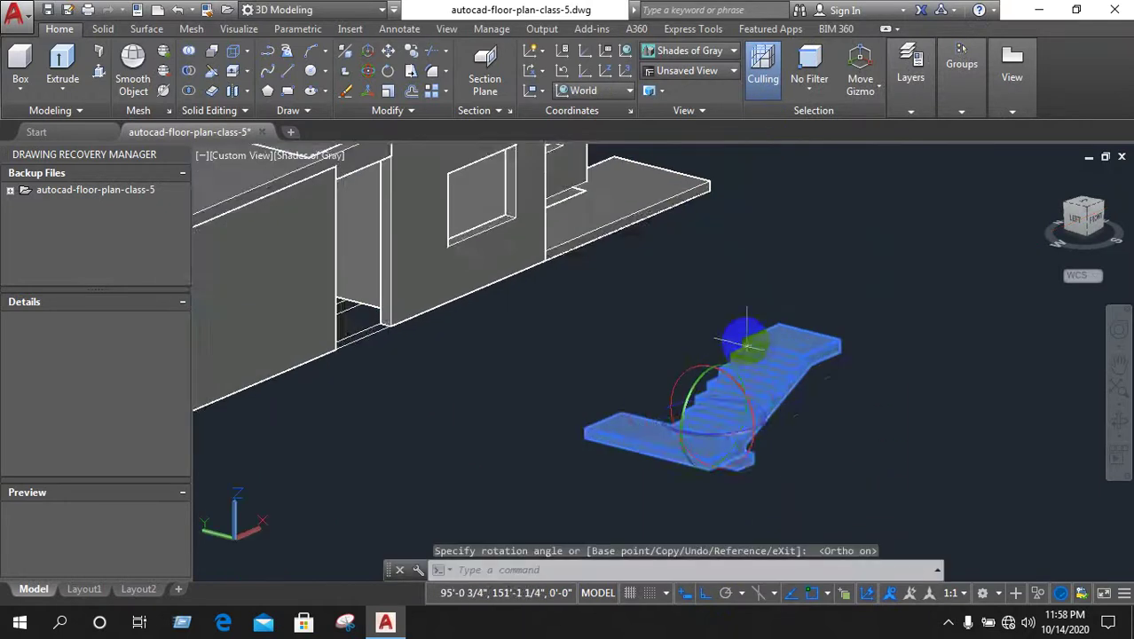
scroll(755, 373, down, 3)
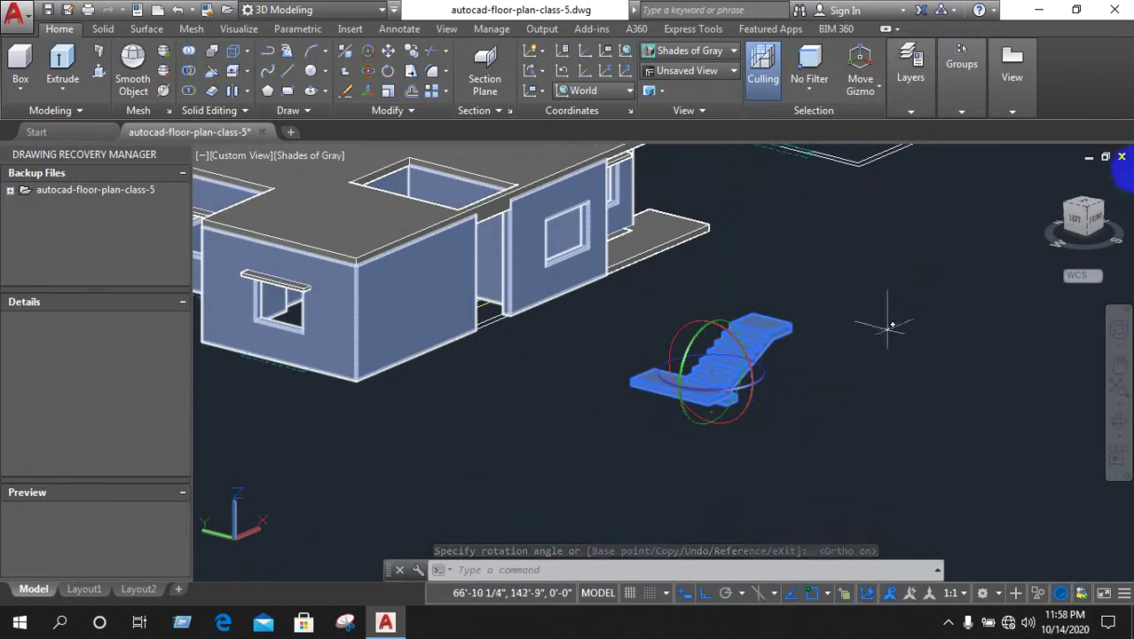
Spin the staircase about its vertical axis to face a new direction
click(706, 392)
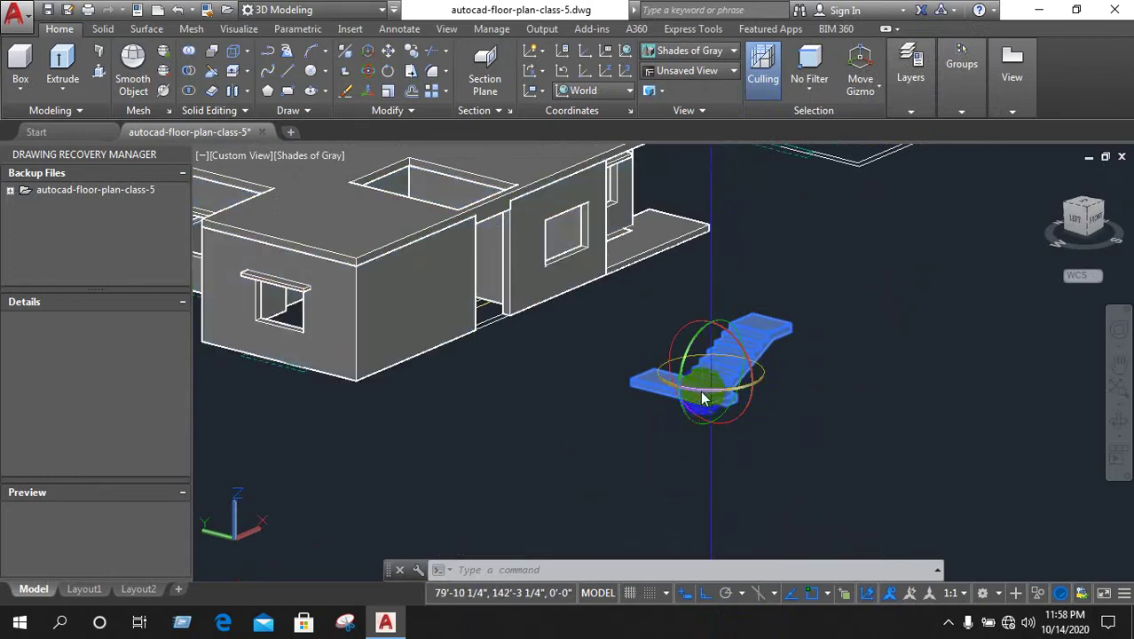
right_click(840, 404)
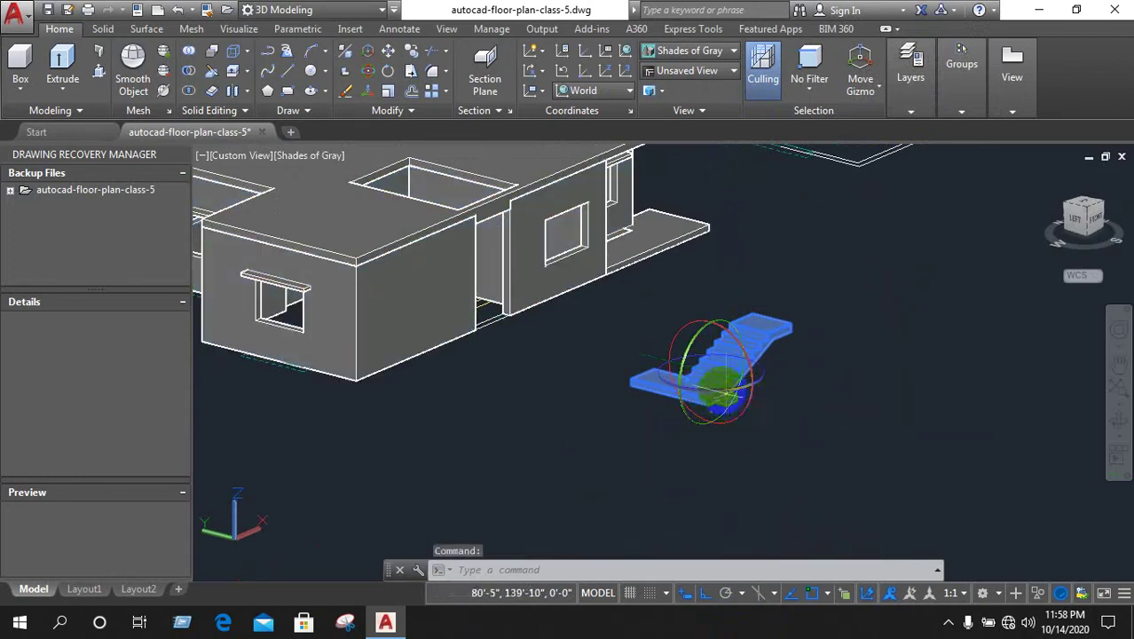
mouse_move(724, 396)
mouse_down()
mouse_move(701, 411)
mouse_move(602, 361)
mouse_move(610, 376)
mouse_up()
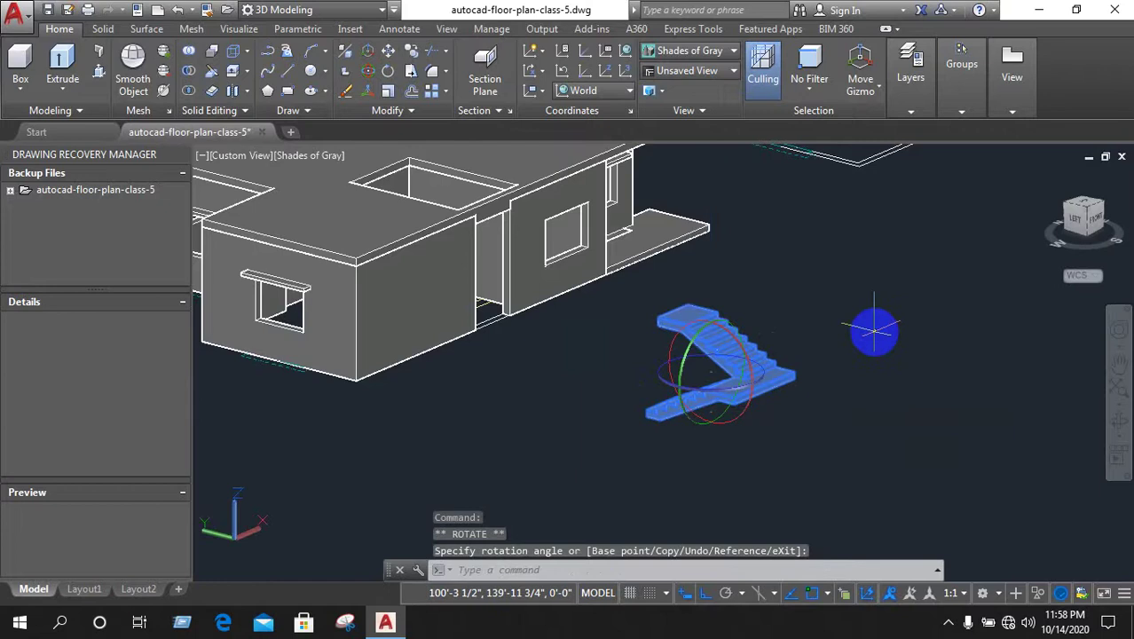
key(Escape)
scroll(810, 325, up, 3)
scroll(666, 378, down, 4)
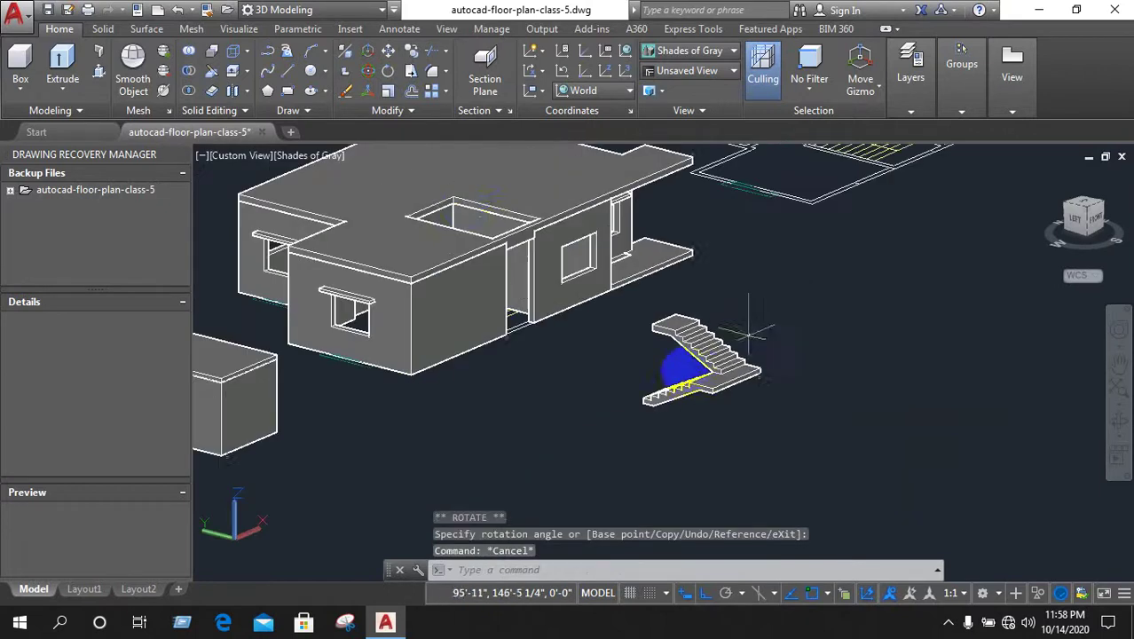
scroll(466, 217, up, 2)
scroll(443, 257, up, 2)
scroll(621, 373, down, 5)
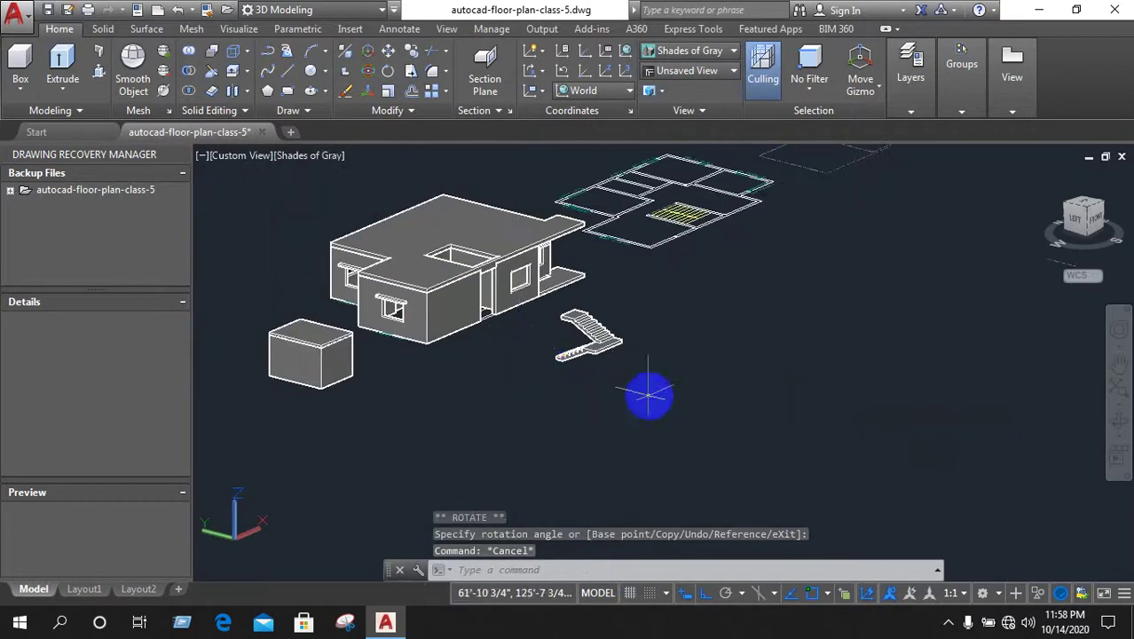
click(430, 202)
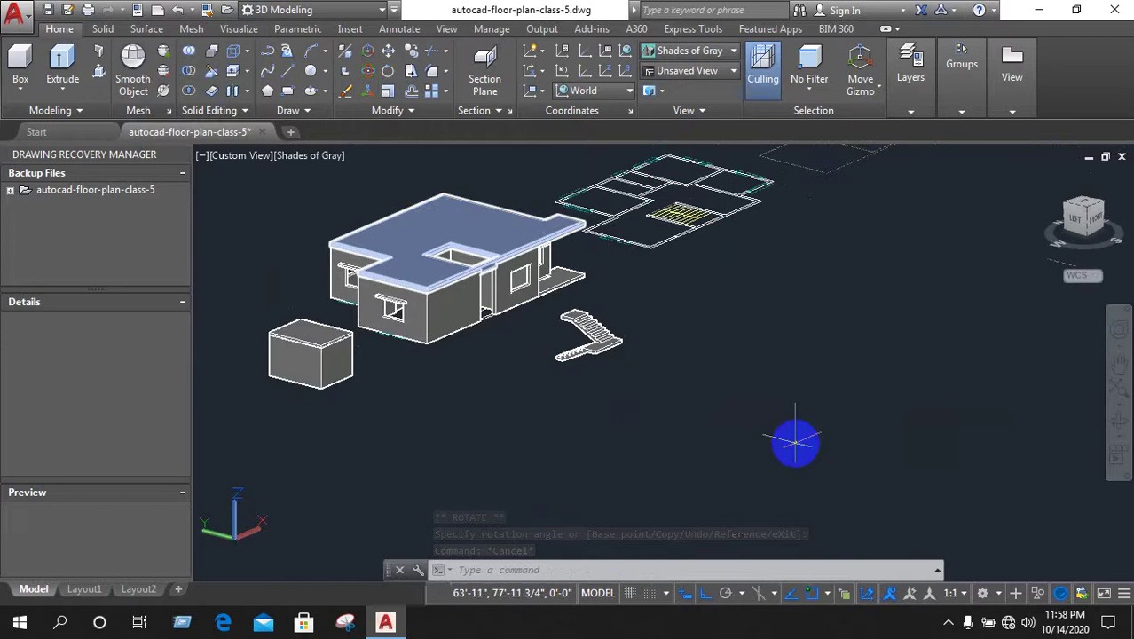
key(Escape)
scroll(603, 302, up, 2)
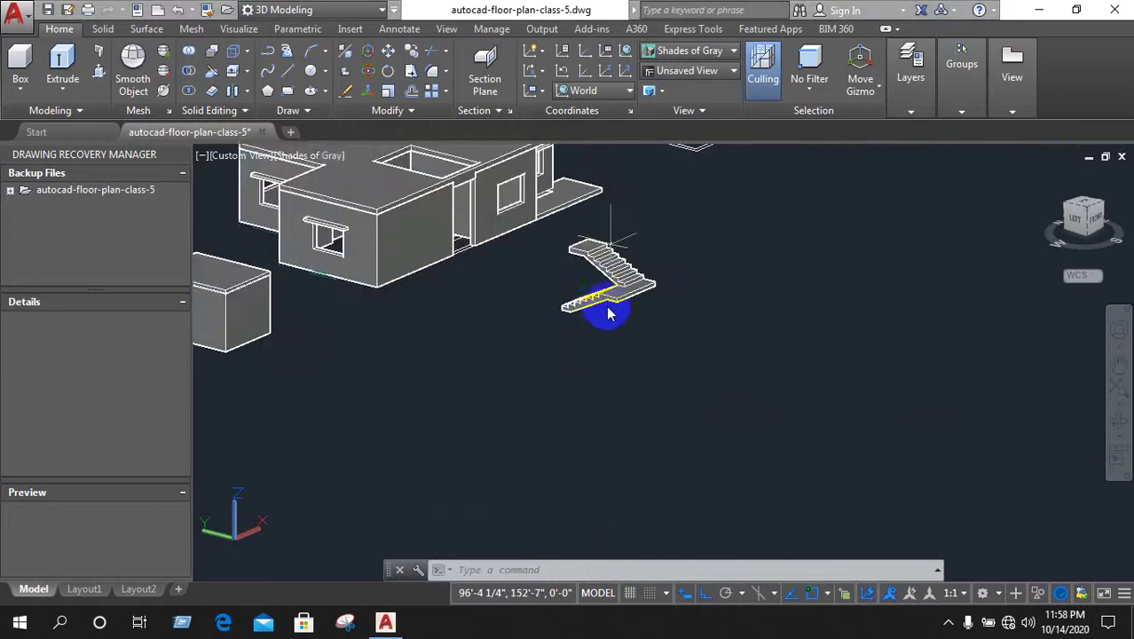
scroll(602, 279, down, 2)
scroll(614, 231, up, 3)
scroll(537, 547, up, 2)
scroll(734, 316, down, 3)
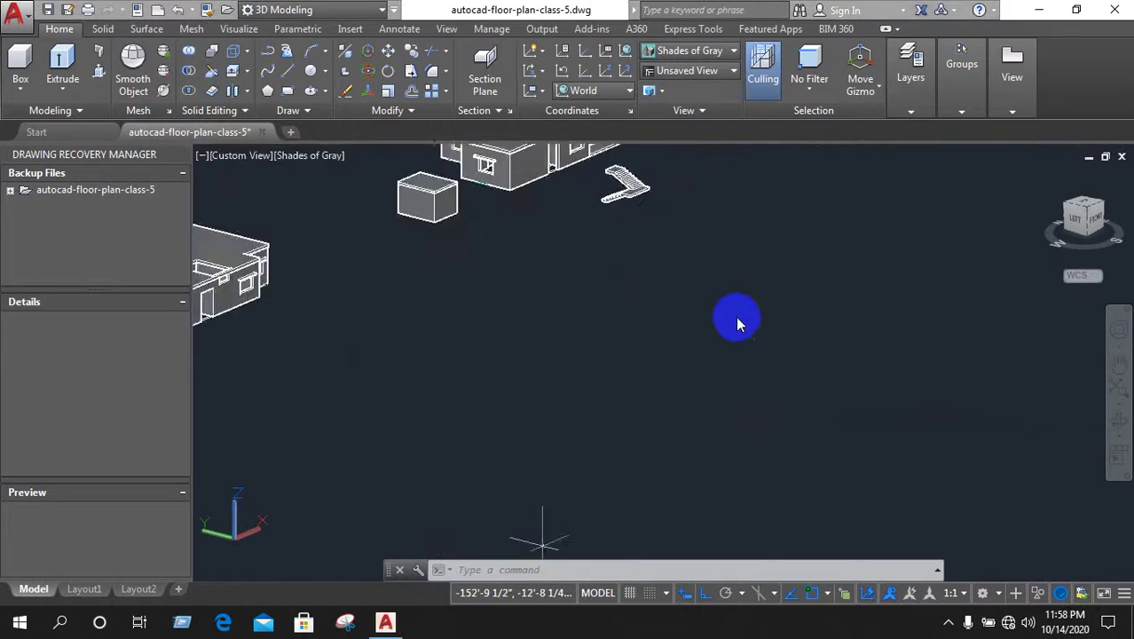
scroll(645, 208, down, 3)
scroll(669, 338, down, 2)
middle_drag(546, 473, 608, 519)
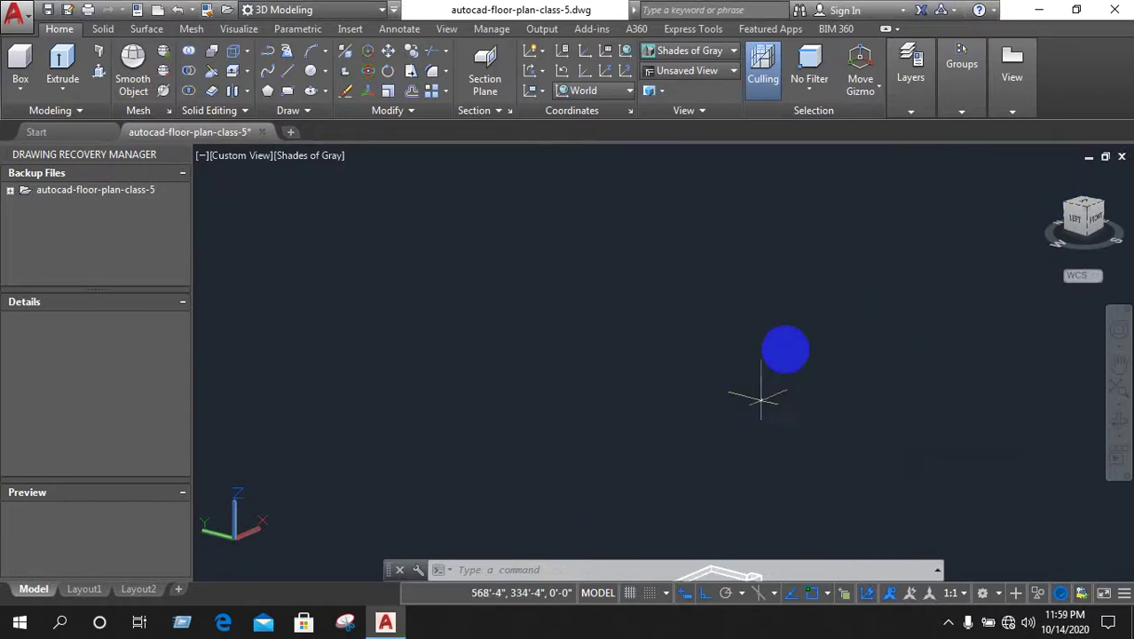
click(1047, 180)
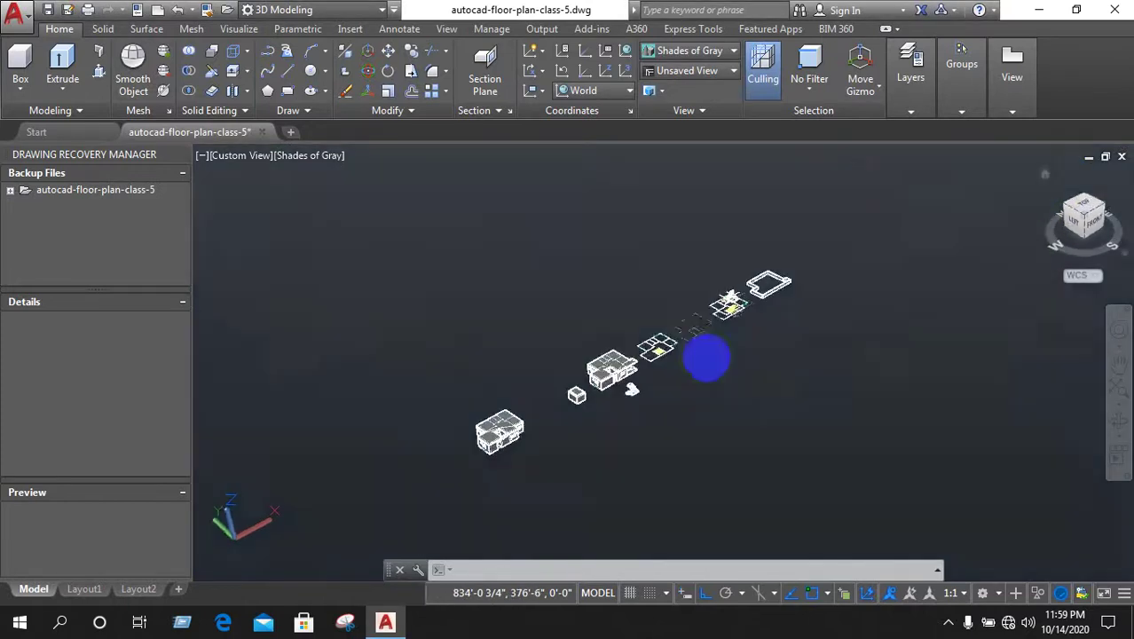
mouse_move(606, 448)
shift+middle_down()
mouse_move(573, 428)
mouse_move(589, 457)
mouse_move(578, 468)
shift+middle_up()
mouse_move(531, 503)
shift+middle_down()
mouse_move(544, 432)
mouse_move(519, 482)
mouse_move(562, 474)
mouse_move(558, 488)
mouse_move(562, 468)
mouse_move(633, 451)
mouse_move(623, 491)
shift+middle_up()
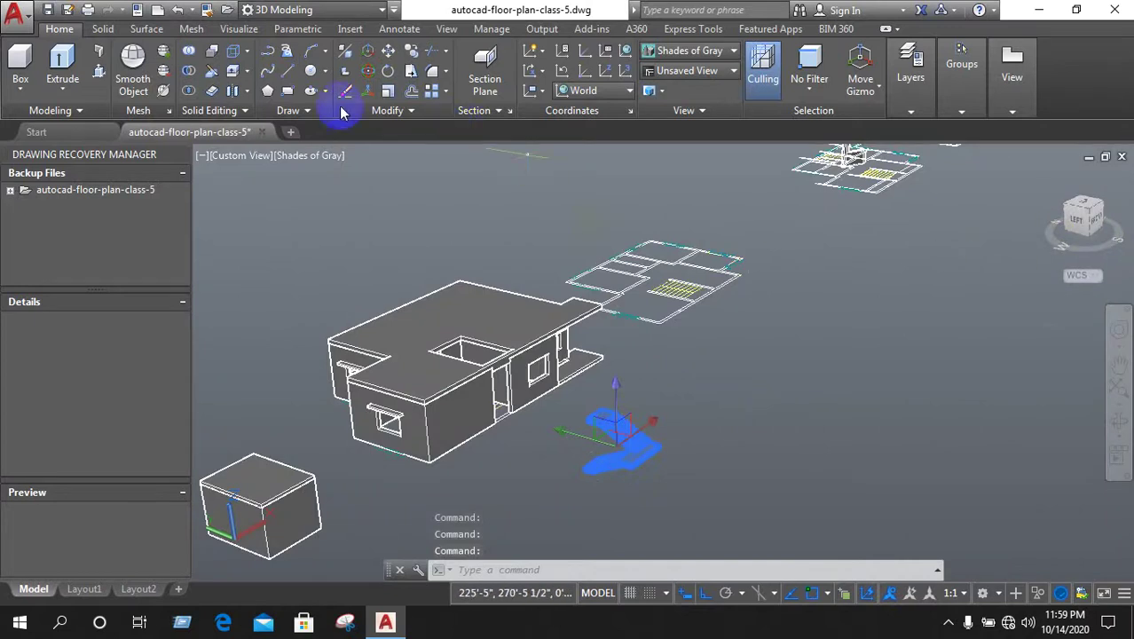
Start a copy and then a 3D move on the staircase, cancelling the move
click(411, 51)
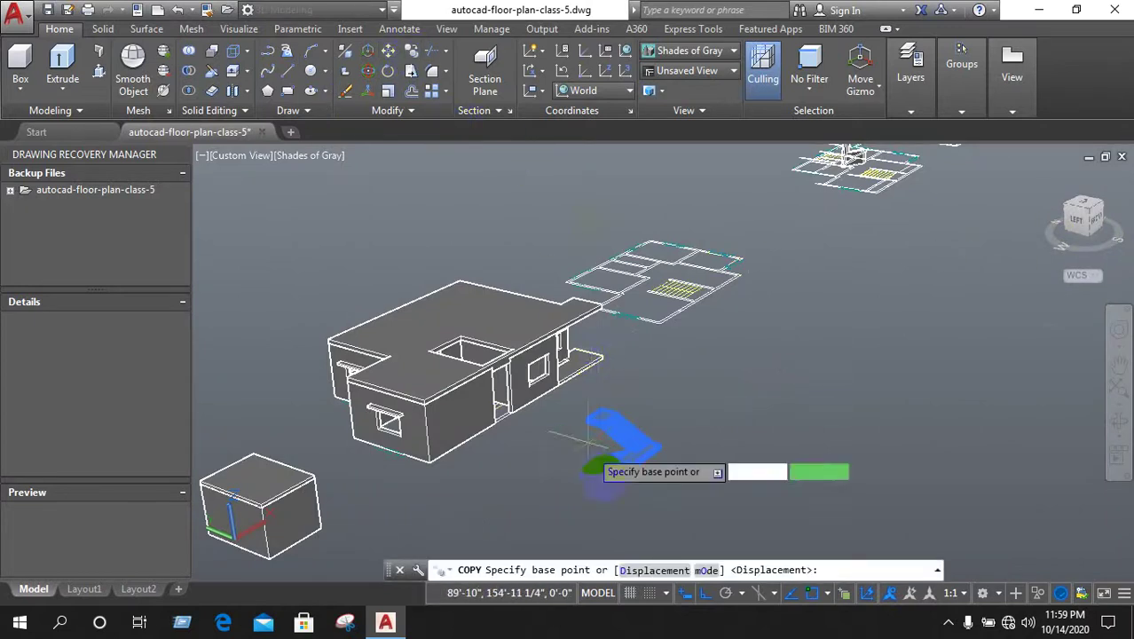
mouse_move(612, 452)
shift+middle_down()
mouse_move(638, 456)
mouse_move(692, 342)
mouse_move(667, 473)
mouse_move(631, 530)
mouse_move(671, 355)
mouse_move(701, 294)
shift+middle_up()
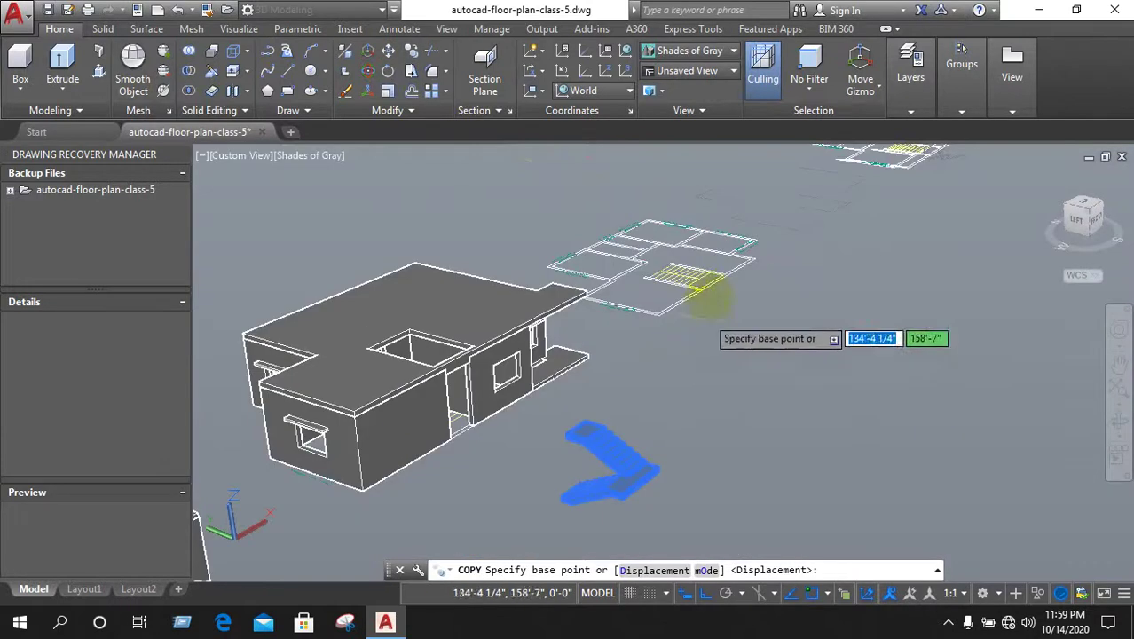
click(373, 55)
scroll(644, 417, down, 3)
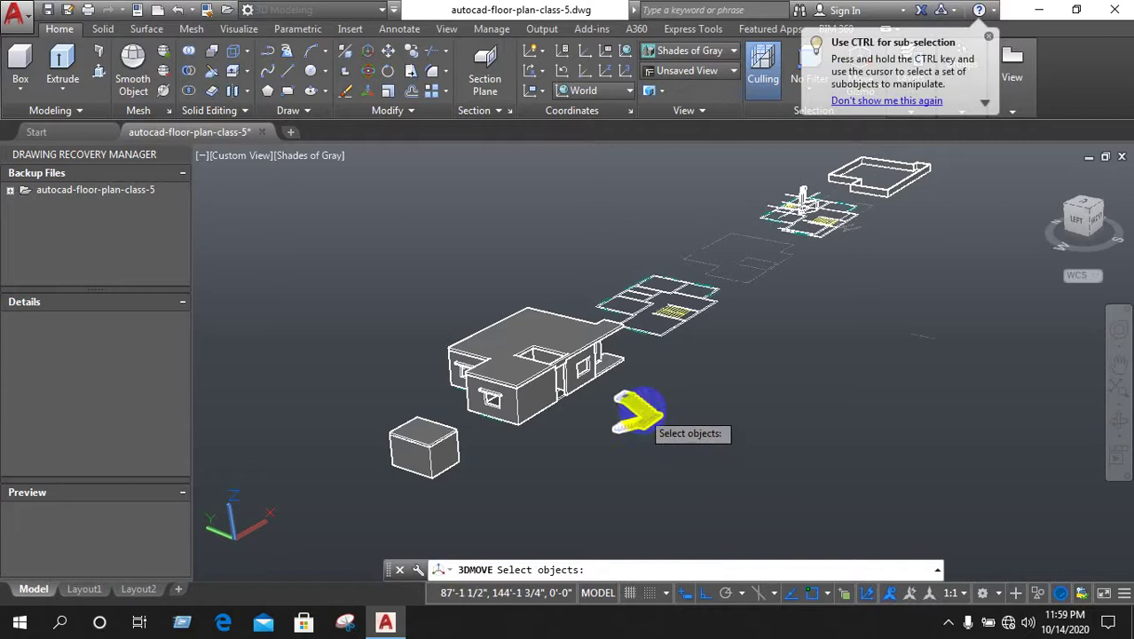
click(637, 410)
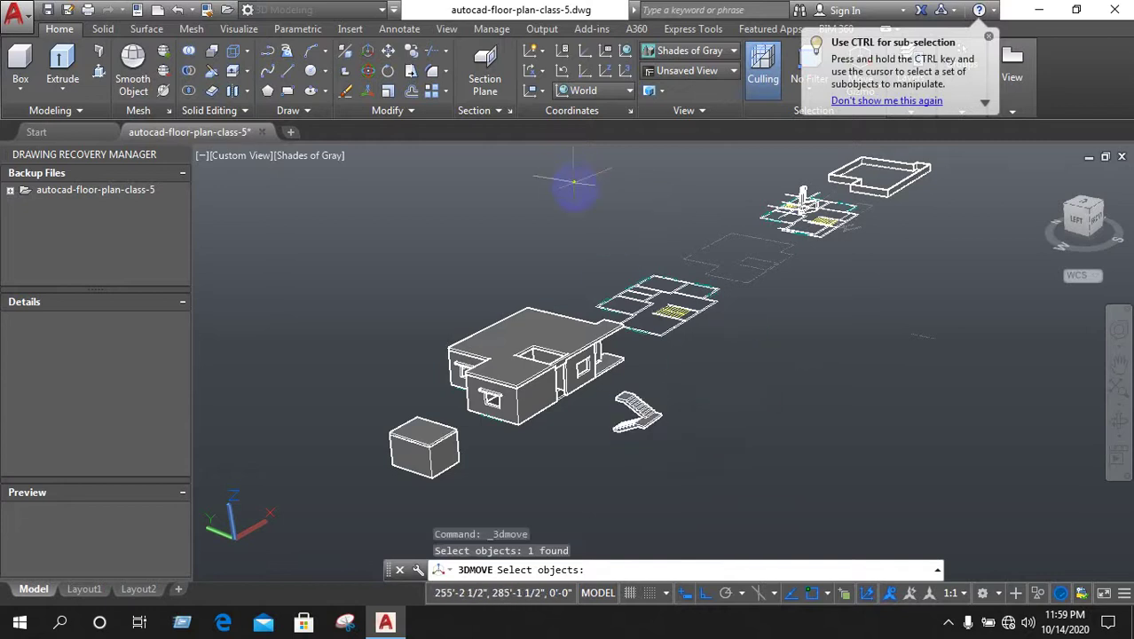
key(Escape)
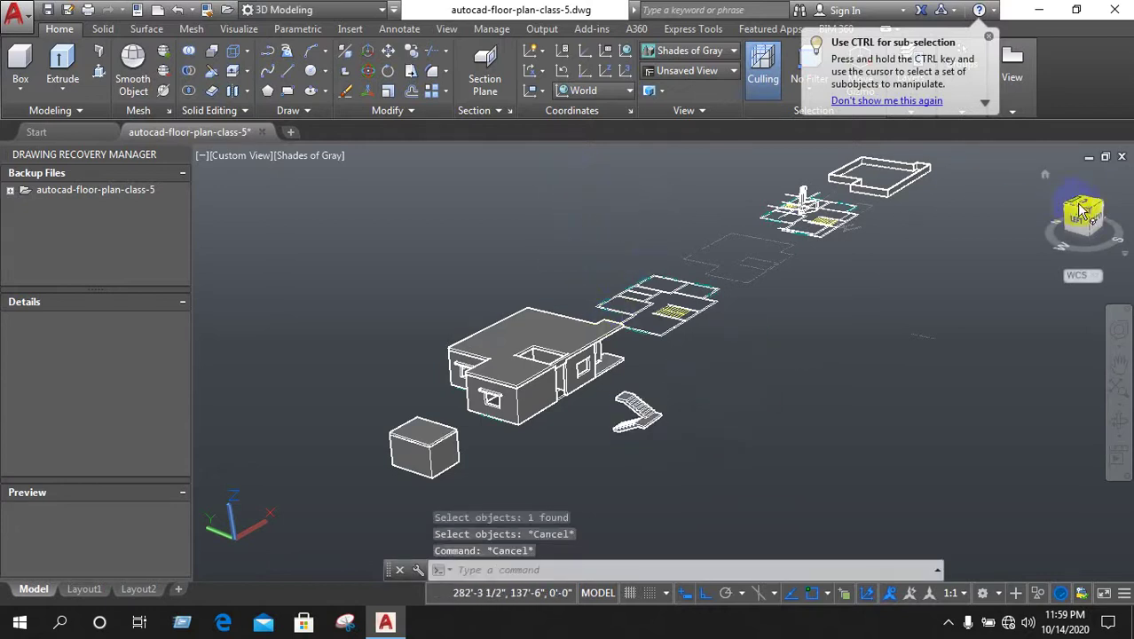
Switch the viewport to Parallel projection, zoom in and select the staircase
click(235, 164)
click(278, 410)
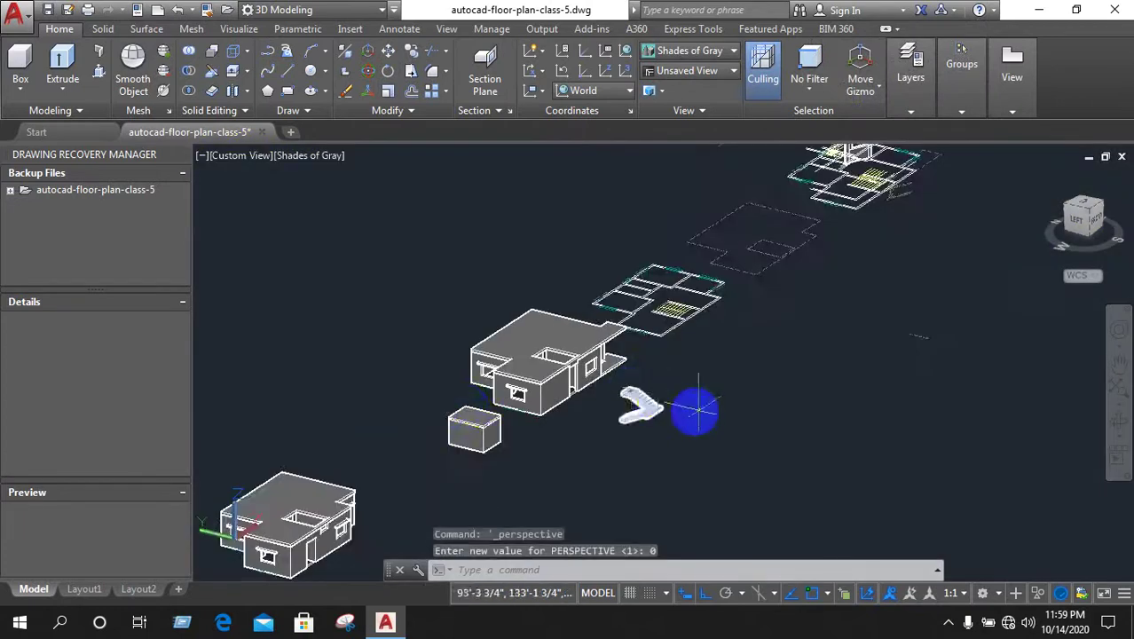
scroll(697, 410, up, 2)
scroll(612, 413, up, 3)
click(634, 362)
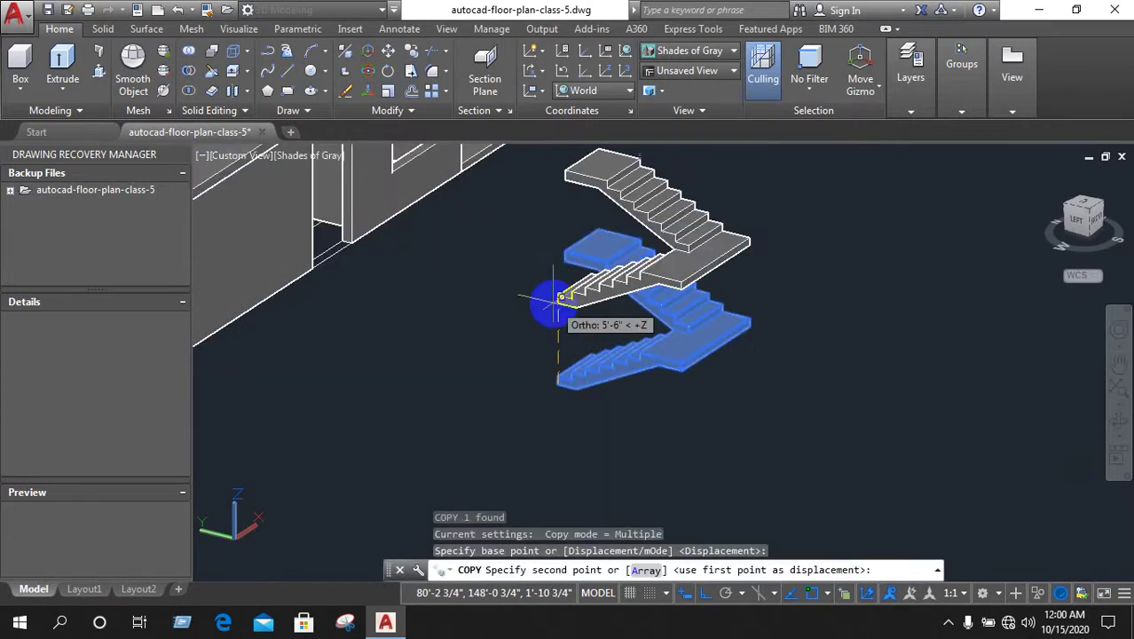
Cancel the pending staircase copy, then abandon a retried copy after picking a base point
right_click(510, 301)
click(600, 328)
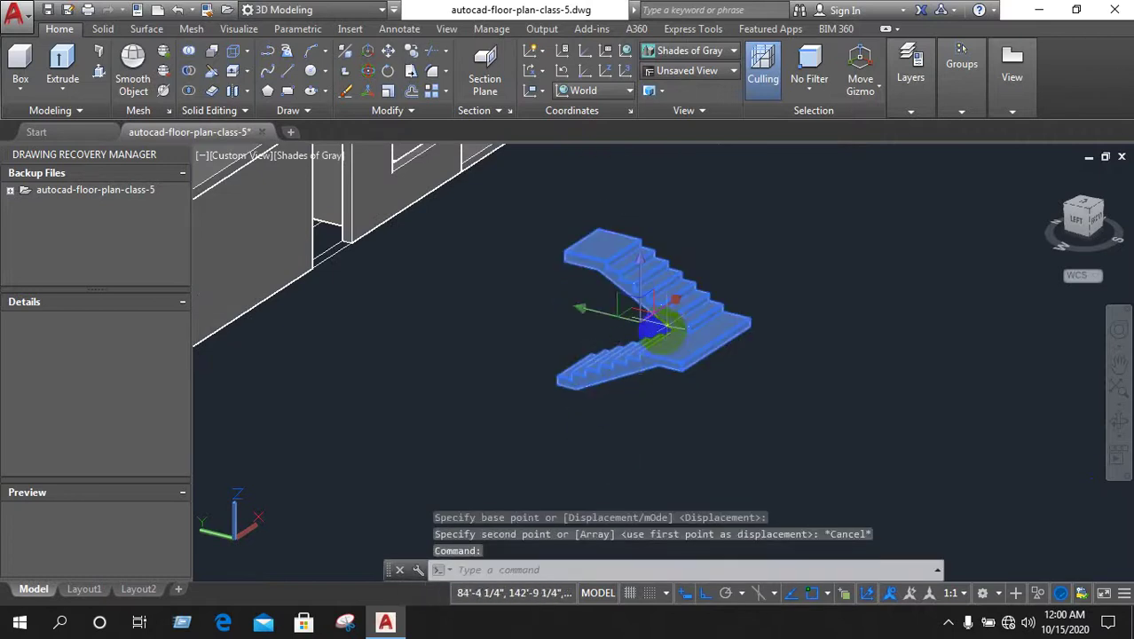
text(o)
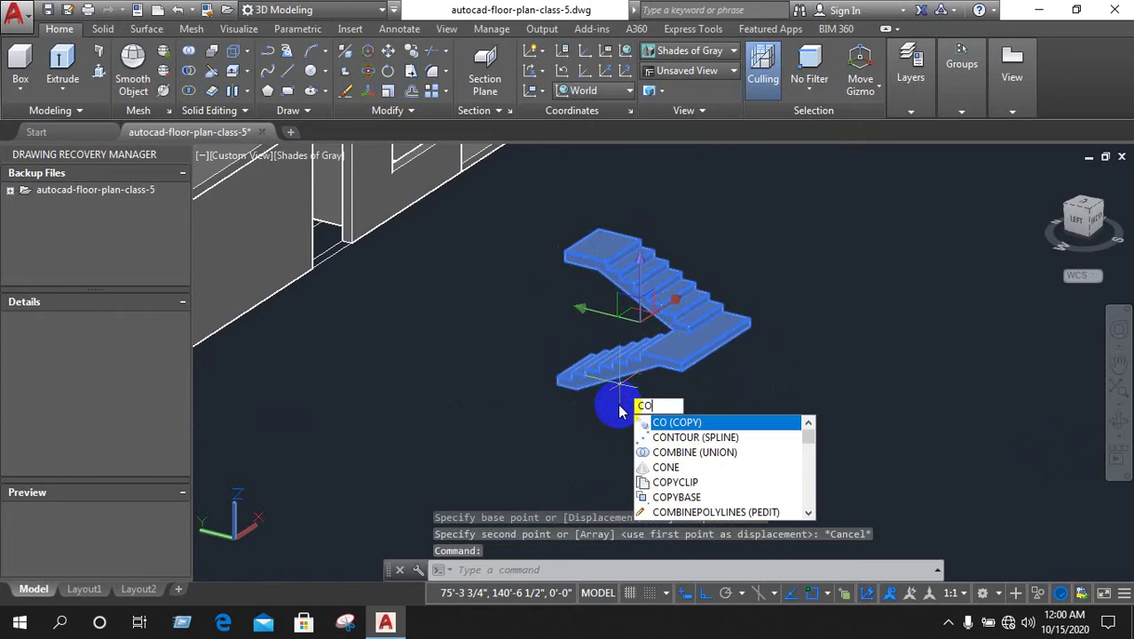
key(Return)
scroll(560, 373, up, 2)
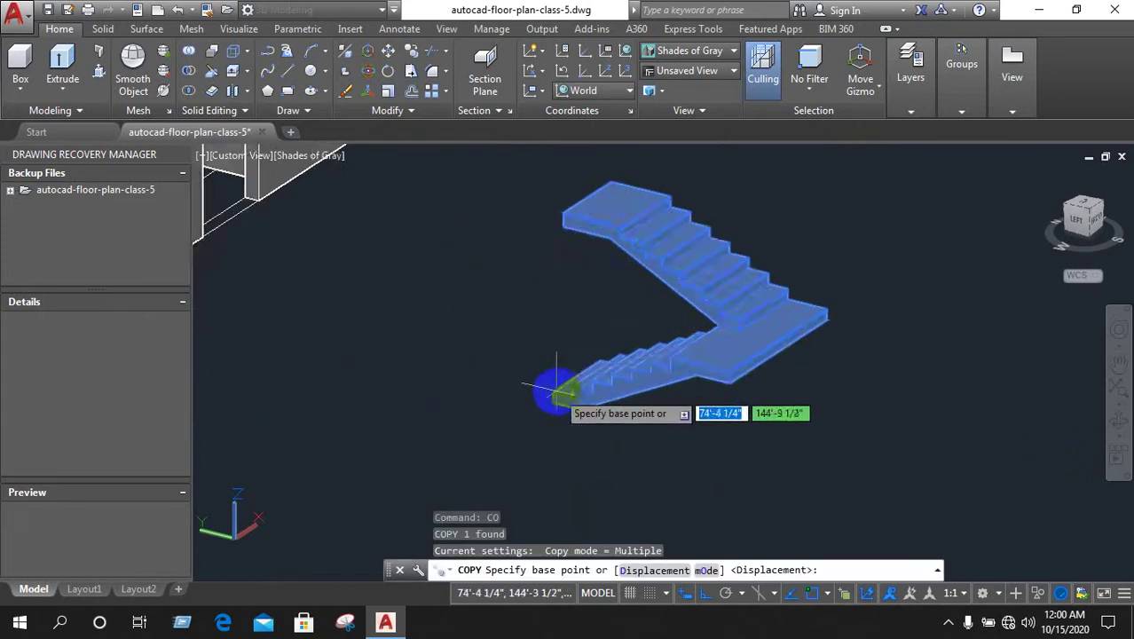
scroll(556, 391, up, 2)
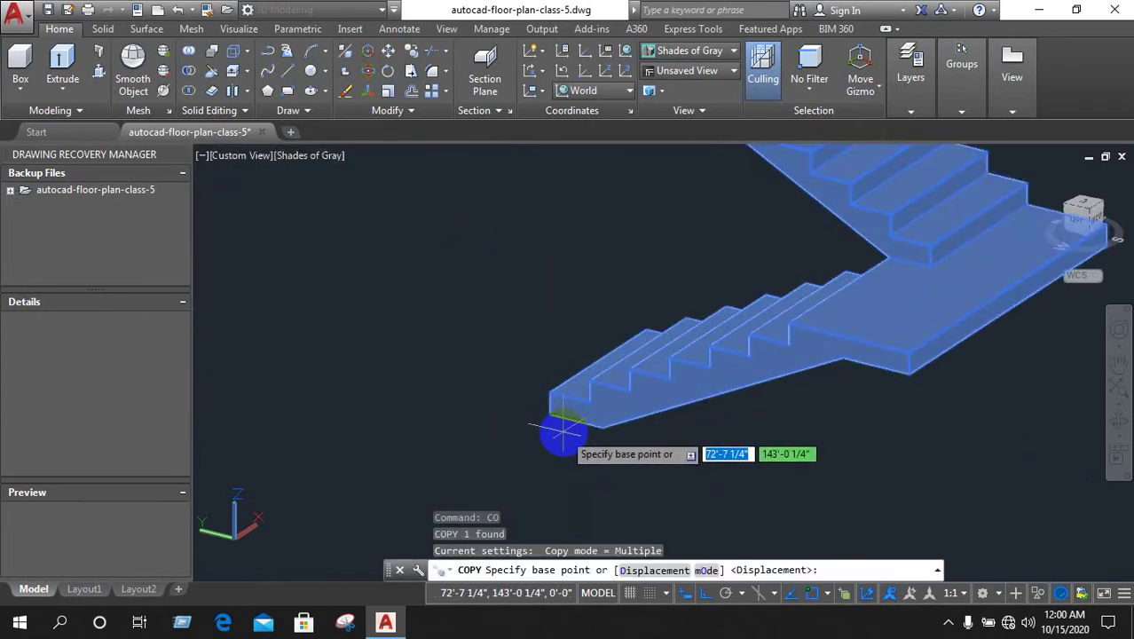
scroll(577, 435, up, 2)
scroll(573, 426, down, 3)
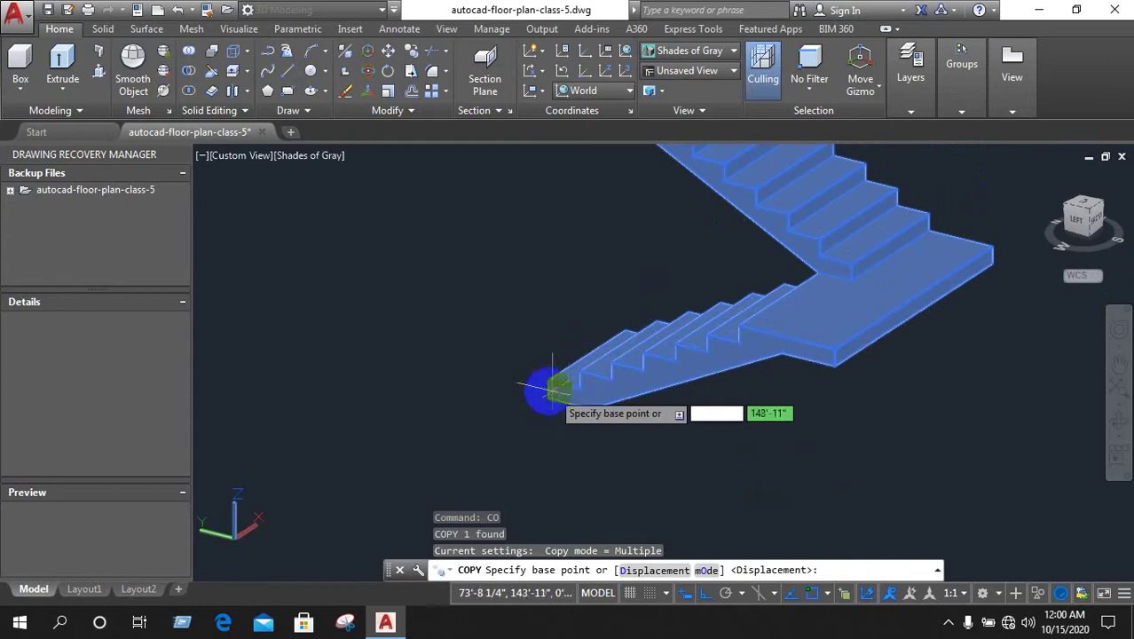
click(542, 401)
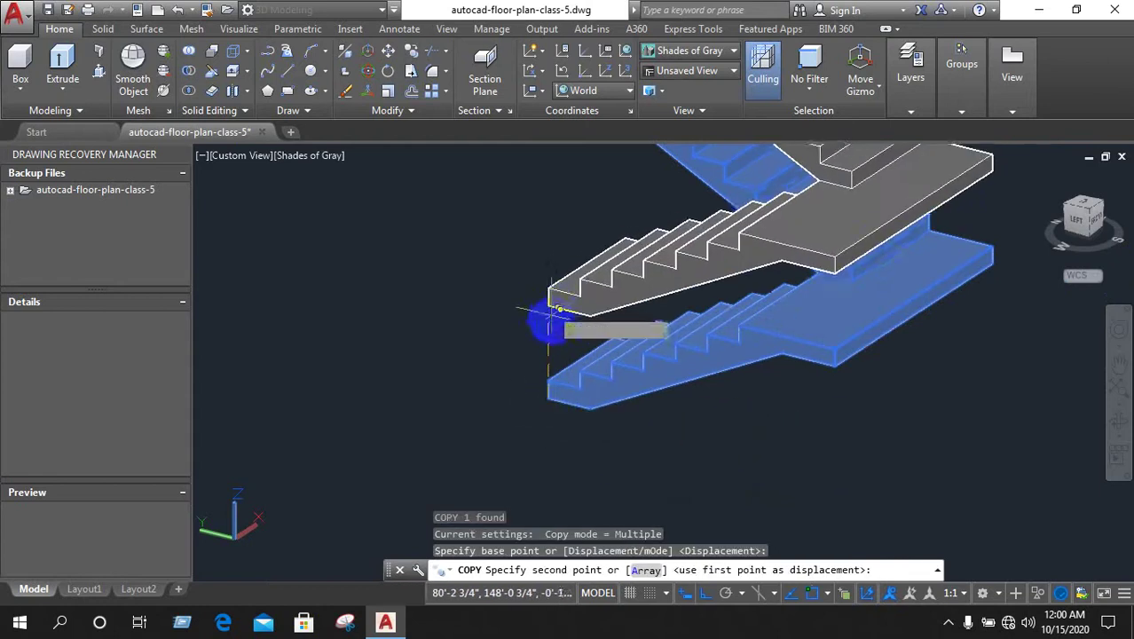
scroll(557, 311, down, 4)
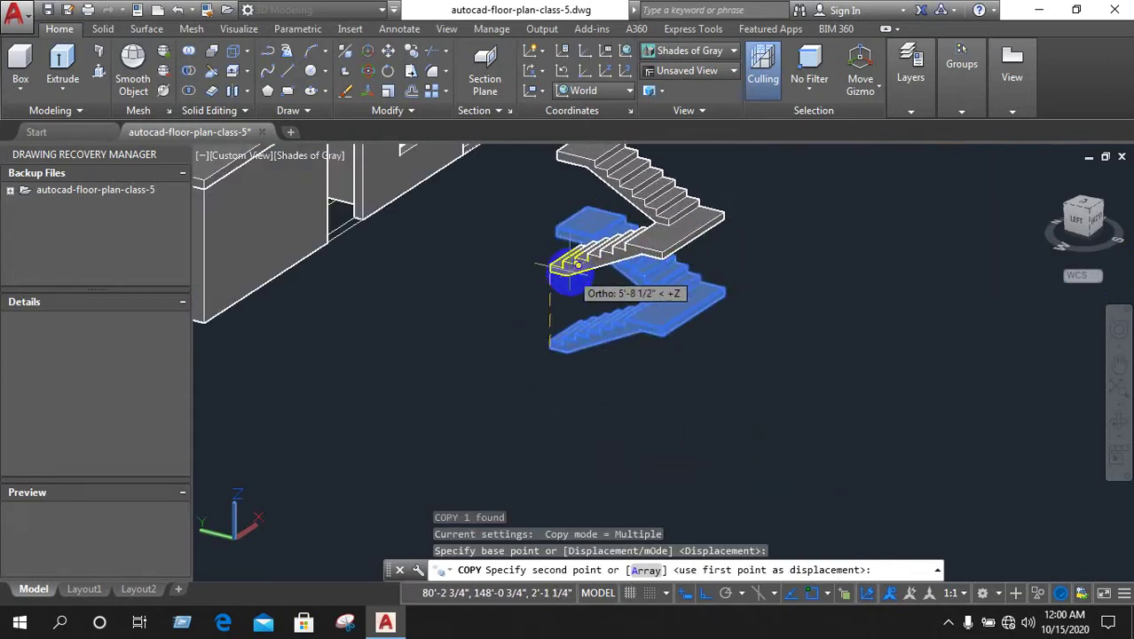
right_click(584, 284)
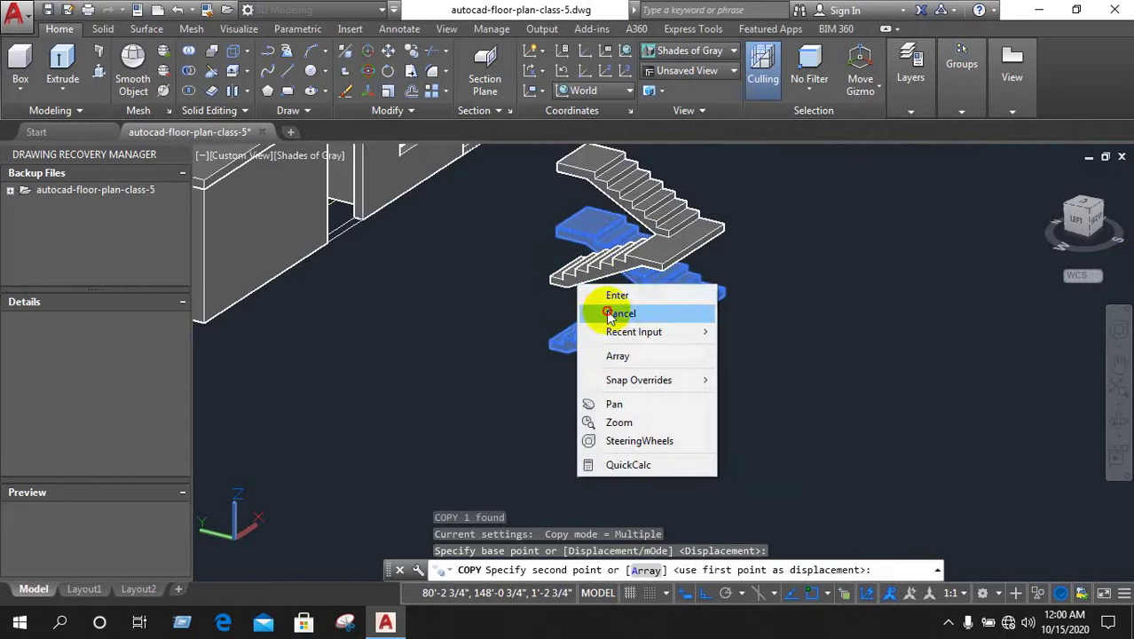
click(621, 314)
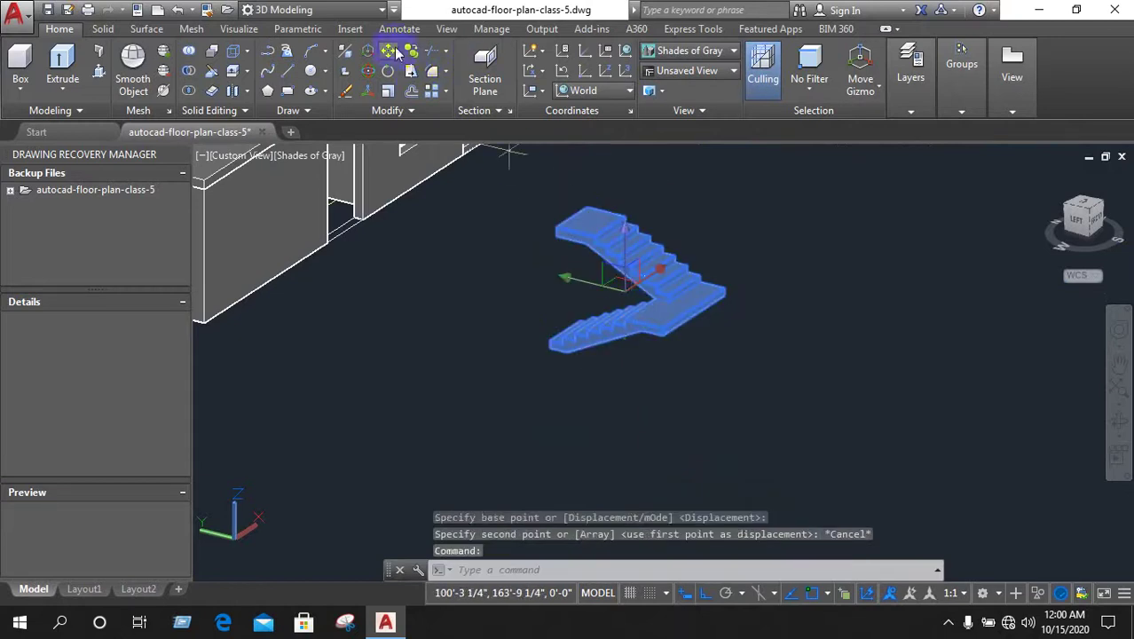
Copy the staircase 9'10" straight up from its bottom corner and end the command
text(C)
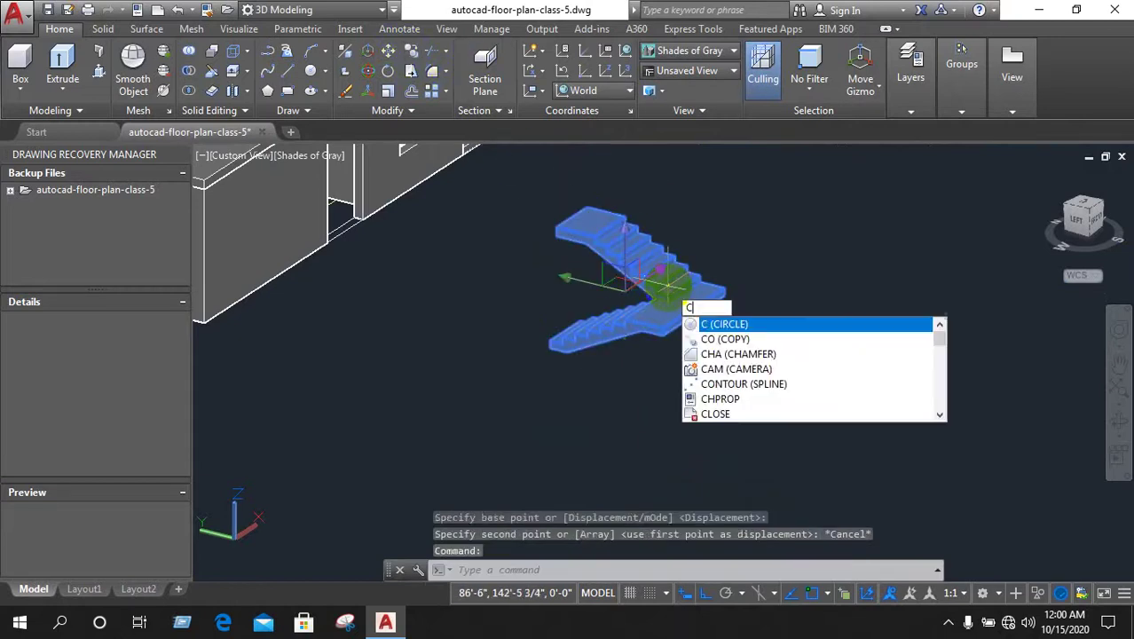
text(O)
key(Return)
scroll(539, 336, up, 2)
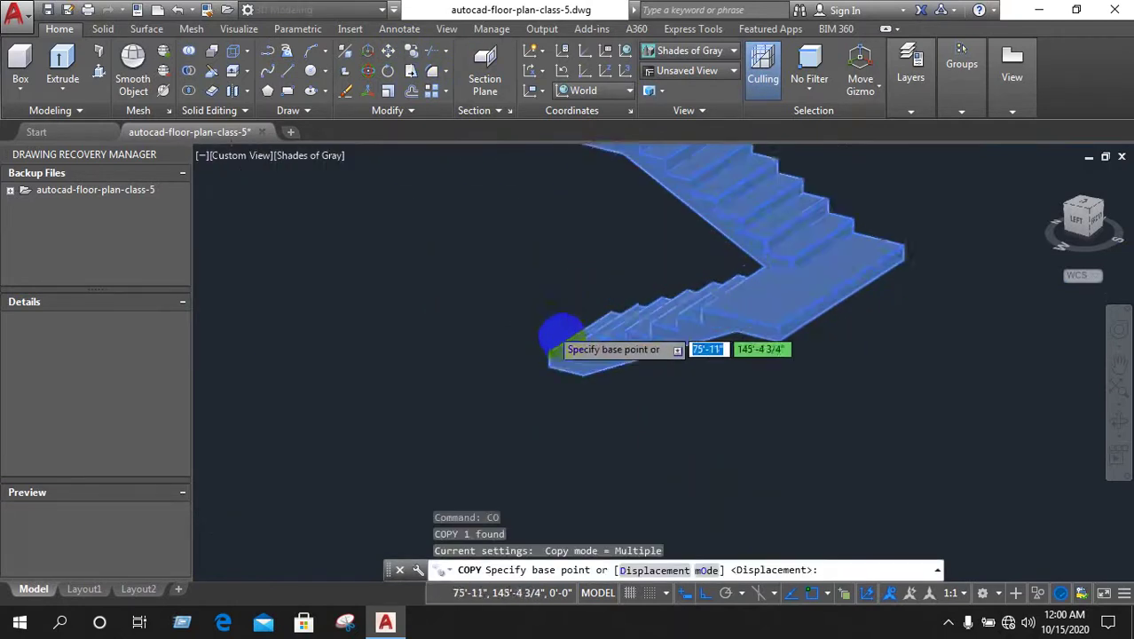
scroll(533, 400, up, 2)
click(533, 399)
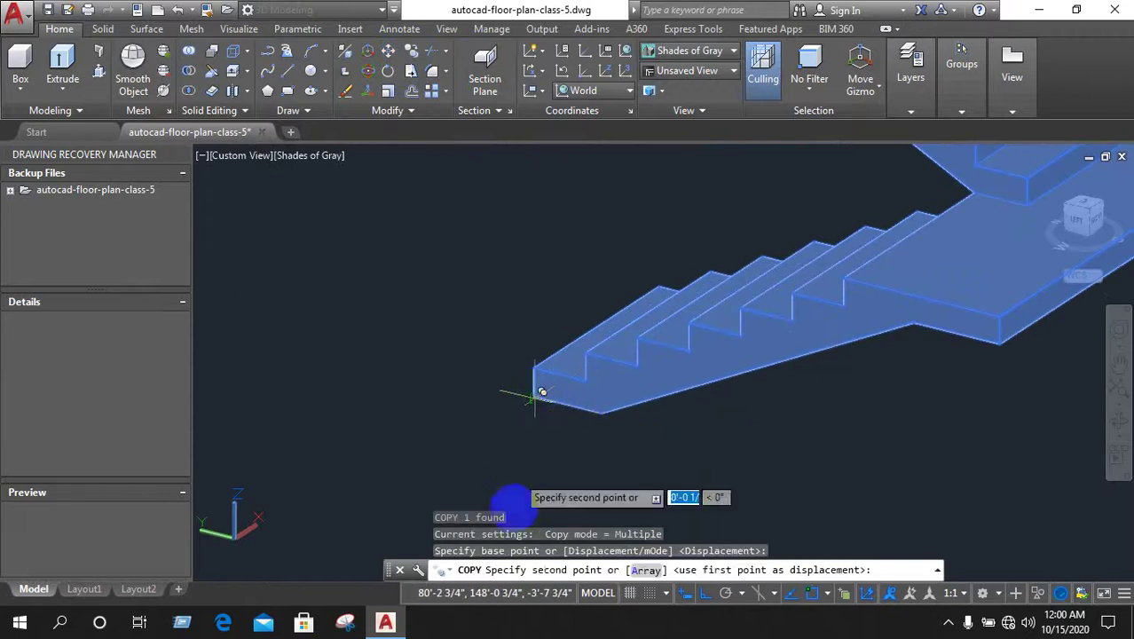
scroll(519, 482, down, 3)
text(9'10")
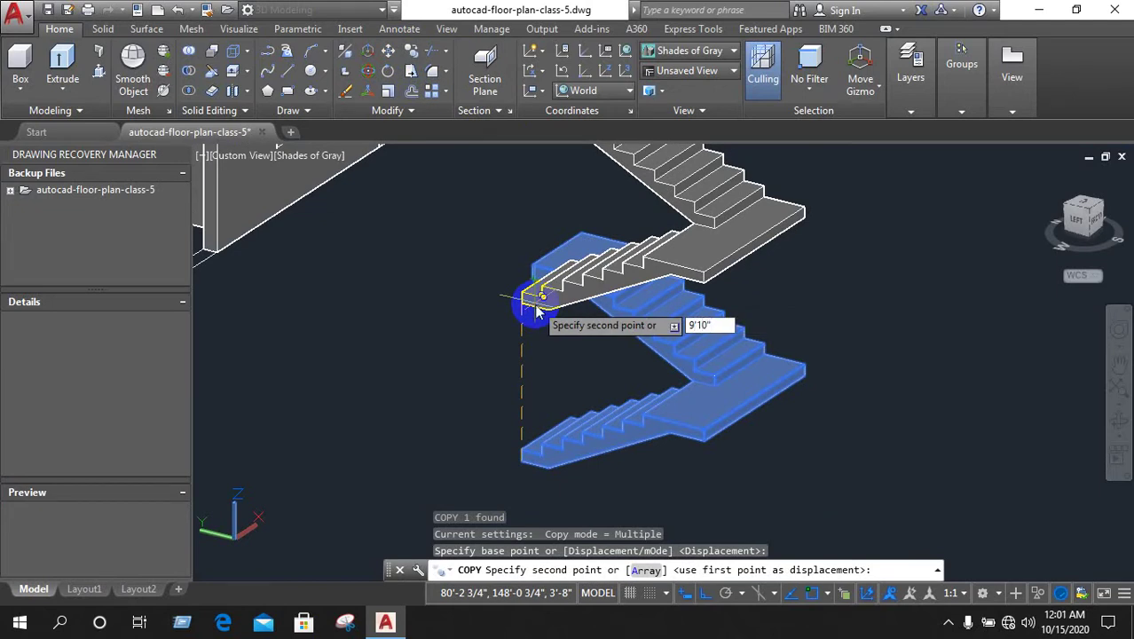
key(Return)
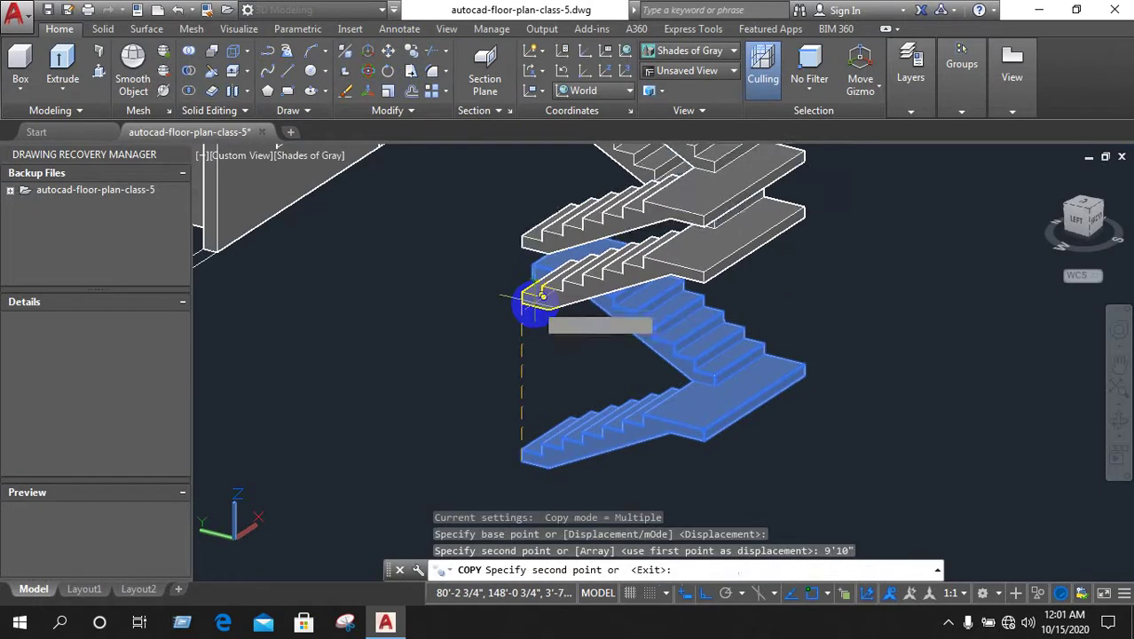
scroll(546, 426, down, 2)
right_click(560, 366)
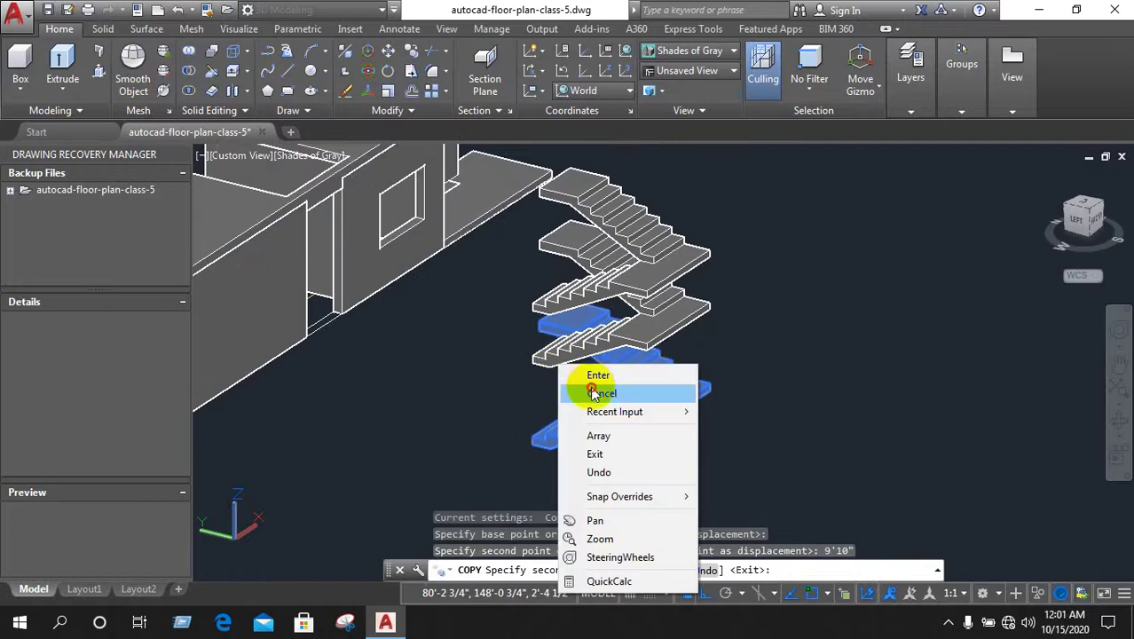
click(593, 394)
mouse_move(487, 369)
shift+middle_down()
mouse_move(575, 408)
mouse_move(630, 398)
shift+middle_up()
scroll(630, 398, down, 3)
scroll(652, 217, up, 5)
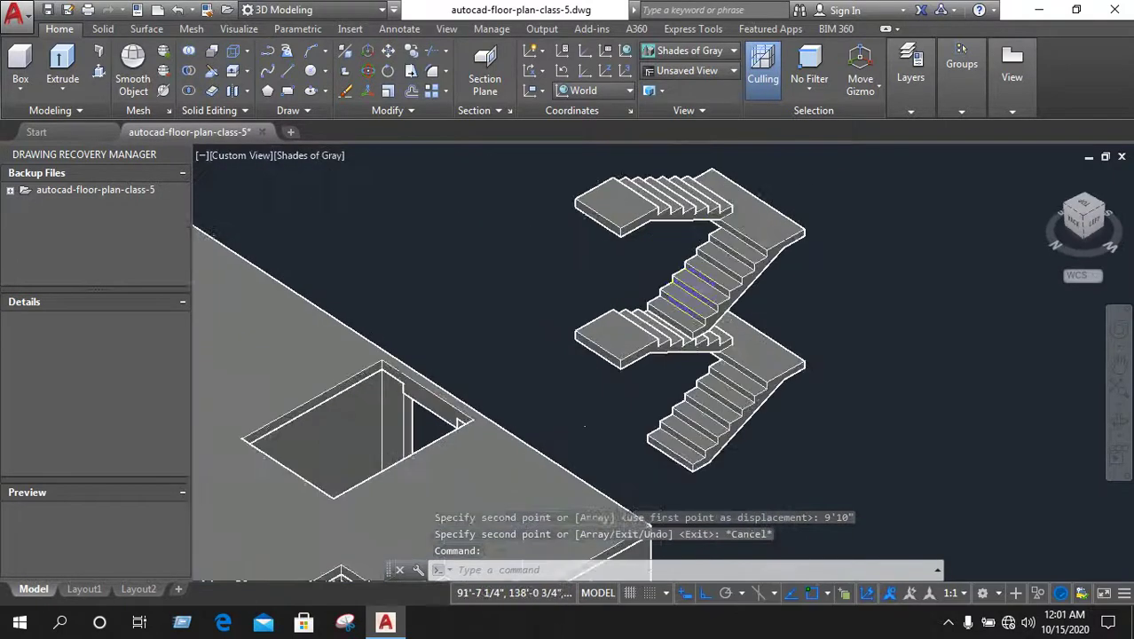
scroll(721, 375, up, 1)
scroll(663, 385, up, 1)
scroll(653, 410, down, 1)
mouse_move(652, 412)
shift+middle_down()
mouse_move(755, 401)
mouse_move(549, 299)
mouse_move(737, 315)
mouse_move(921, 354)
shift+middle_up()
scroll(511, 324, down, 3)
scroll(550, 280, up, 2)
scroll(890, 332, down, 2)
shift+right_click(886, 332)
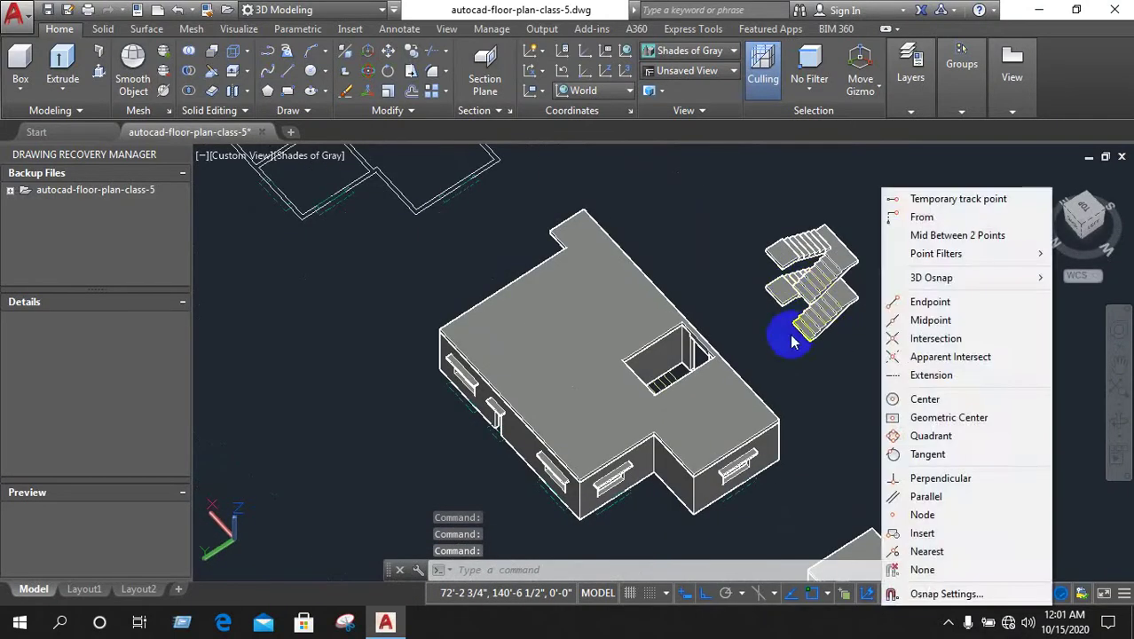
click(816, 362)
scroll(882, 374, down, 2)
mouse_move(881, 374)
shift+middle_down()
mouse_move(855, 324)
mouse_move(809, 284)
shift+middle_up()
scroll(781, 381, up, 2)
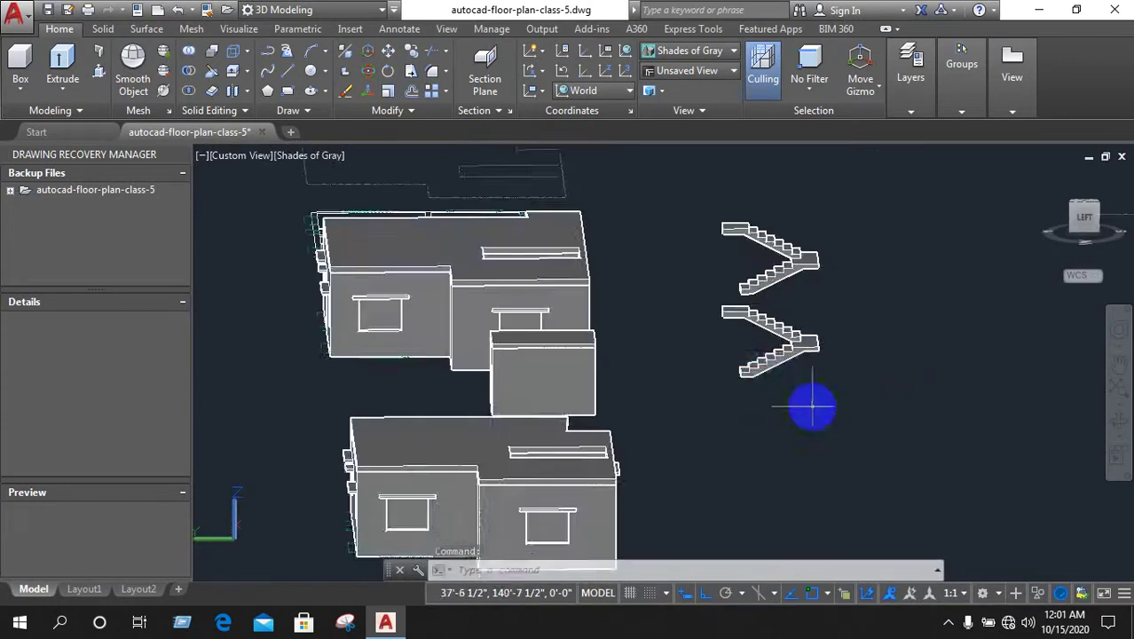
scroll(750, 267, up, 2)
scroll(740, 320, up, 2)
scroll(736, 257, up, 2)
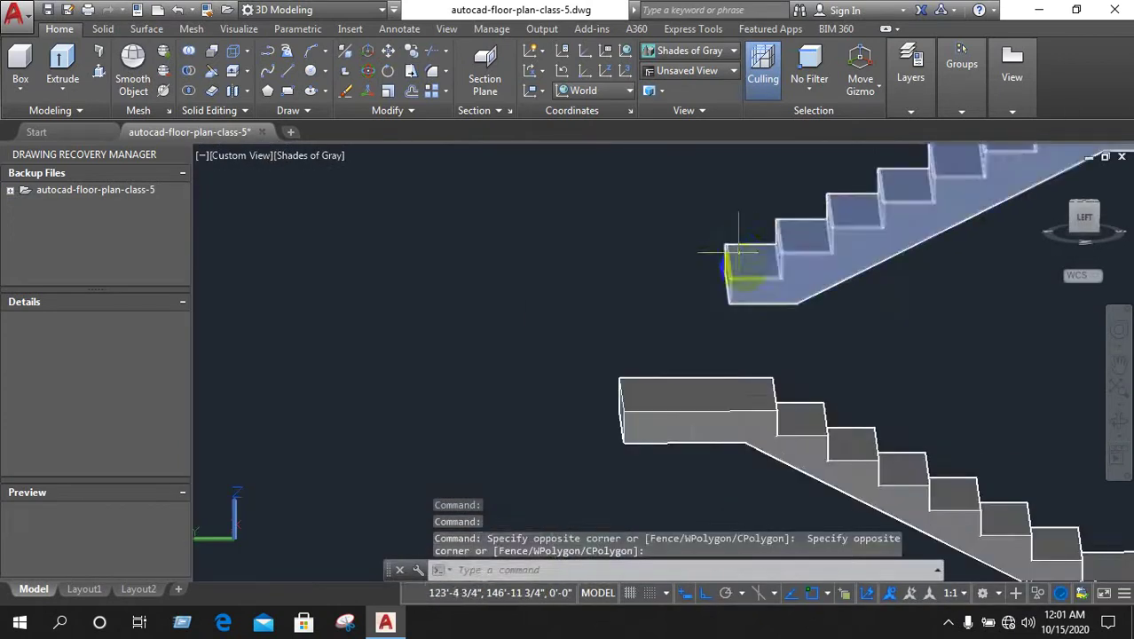
click(747, 273)
scroll(764, 302, down, 3)
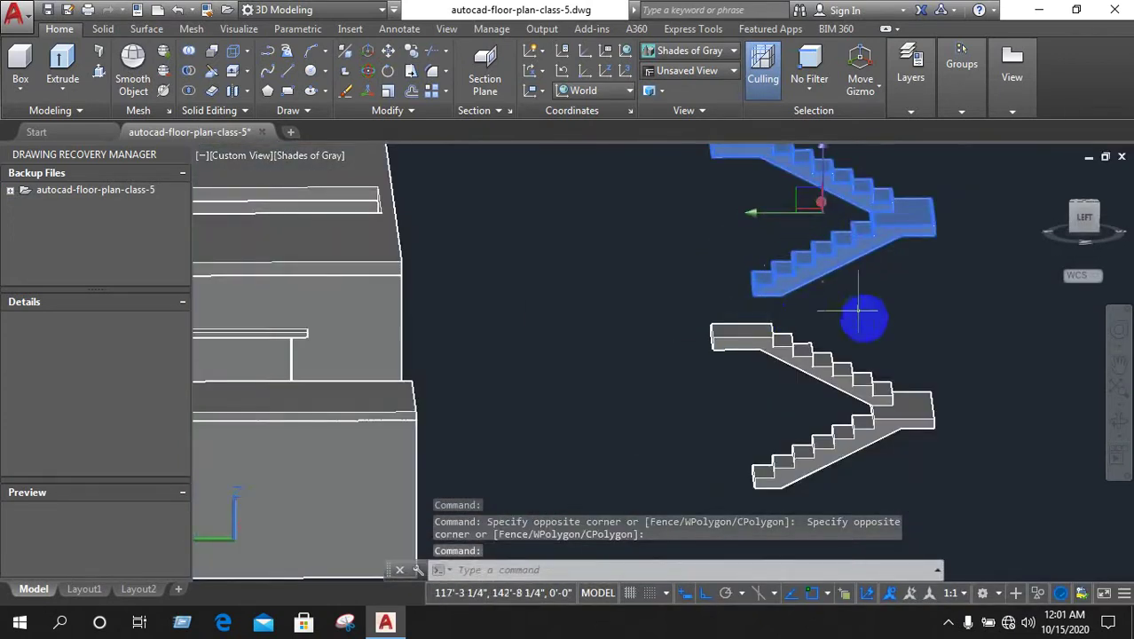
key(Escape)
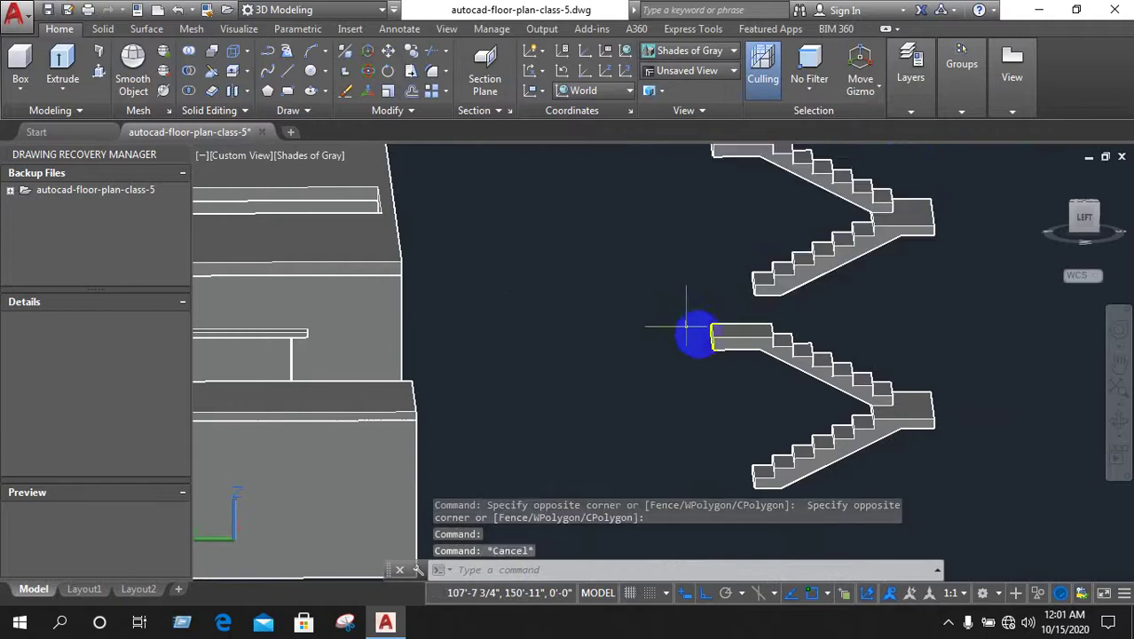
scroll(710, 346, down, 3)
scroll(751, 313, up, 2)
scroll(652, 337, up, 2)
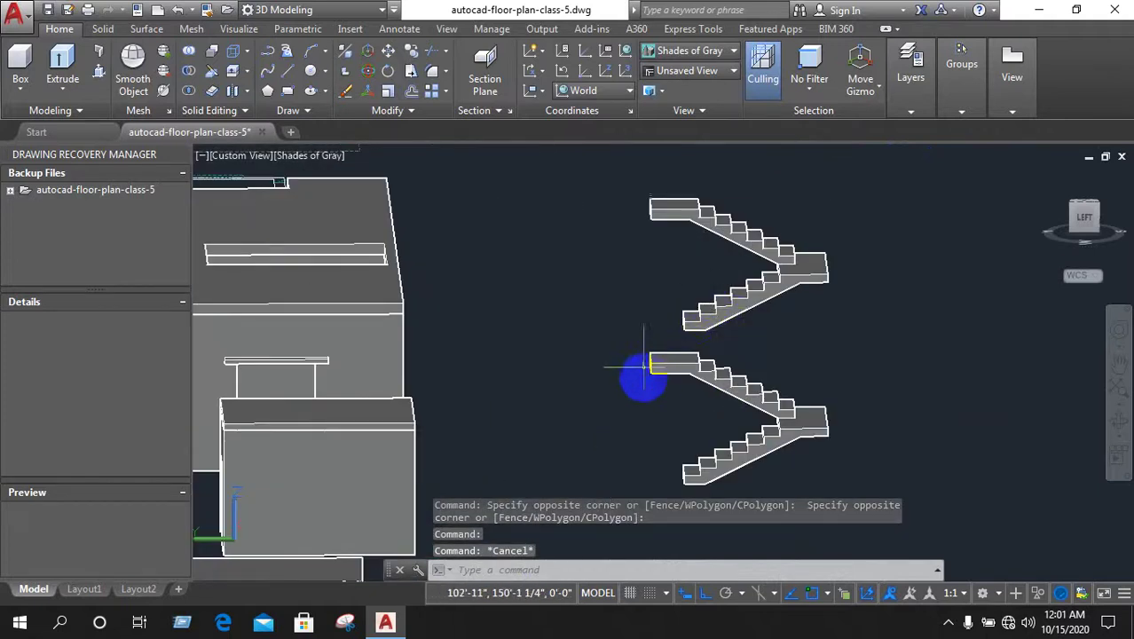
middle_drag(653, 395, 696, 405)
scroll(745, 337, up, 2)
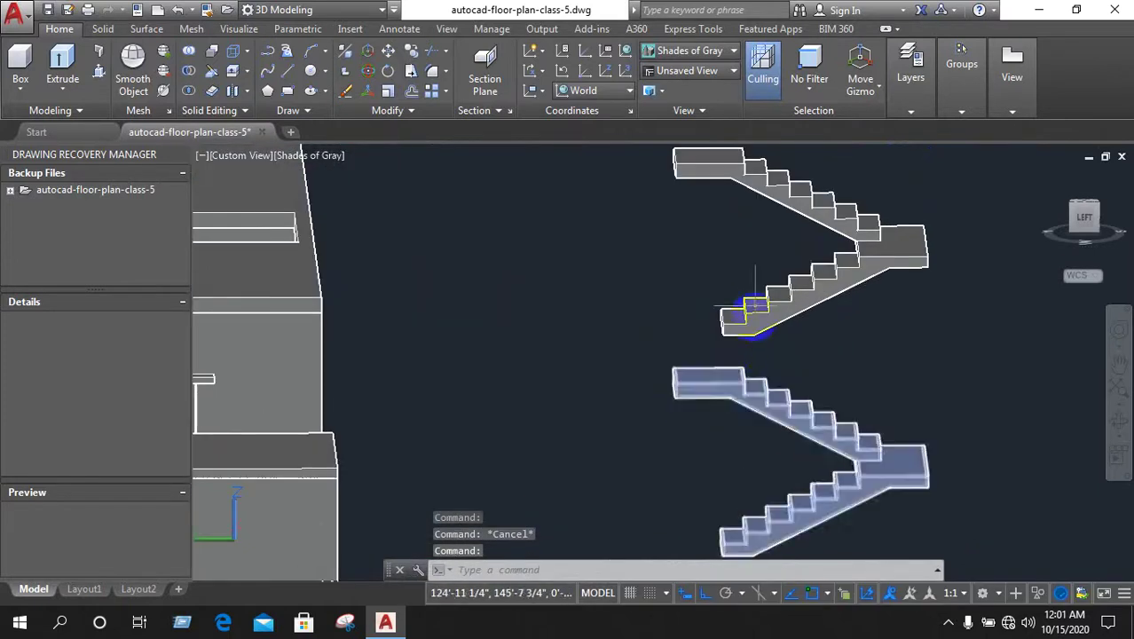
click(750, 315)
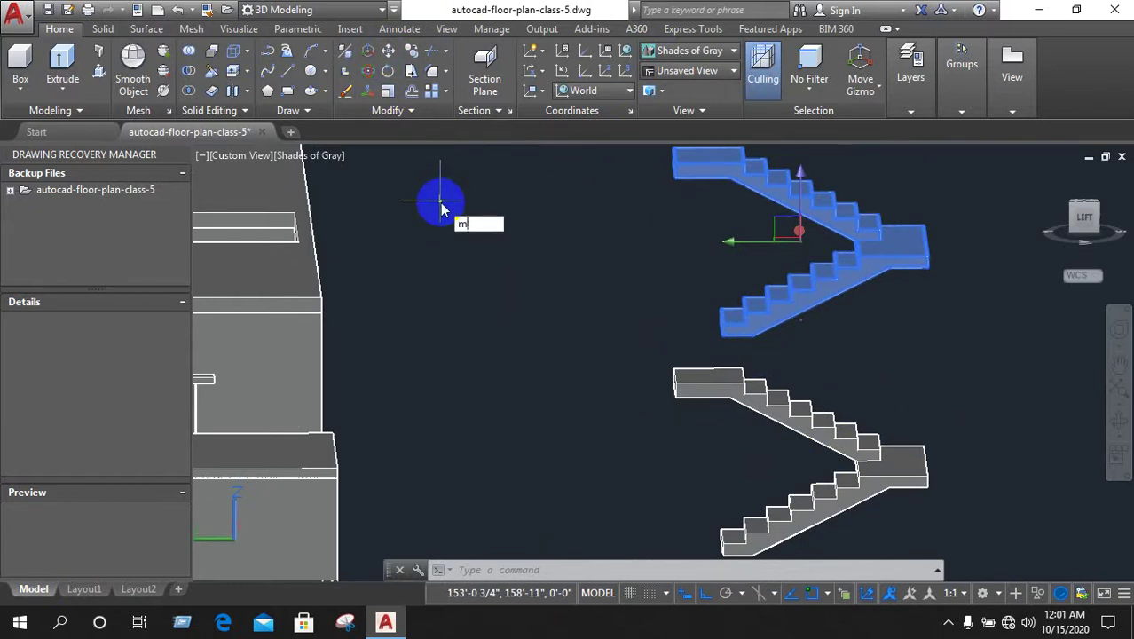
Move the upper flight down from its bottom corner onto the lower flight's top landing corner
key(Return)
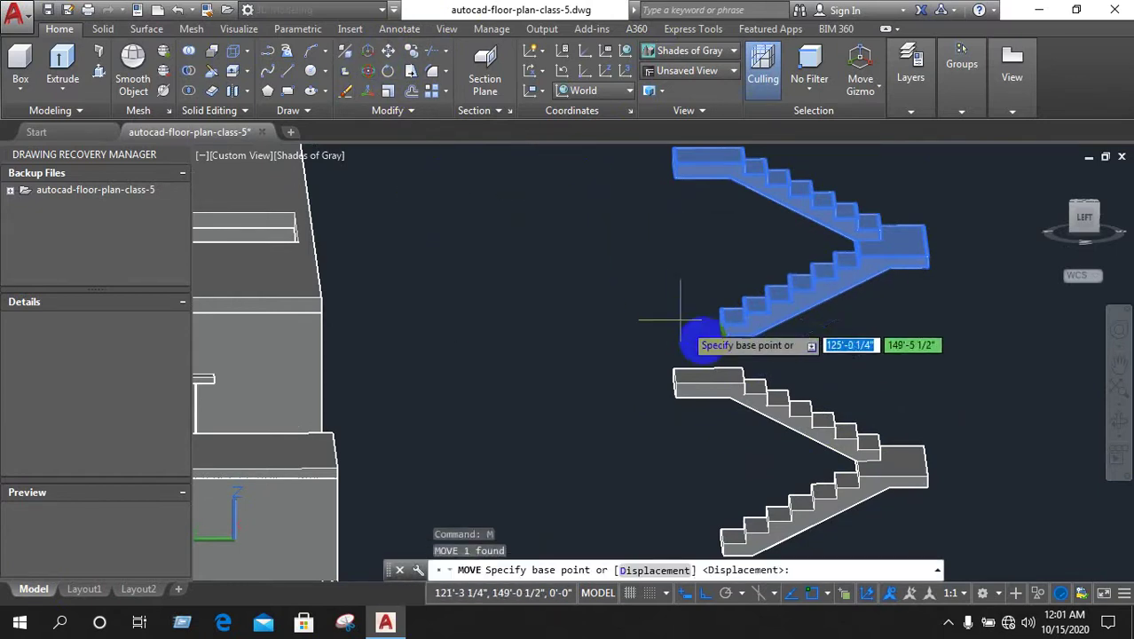
scroll(741, 333, up, 3)
click(744, 333)
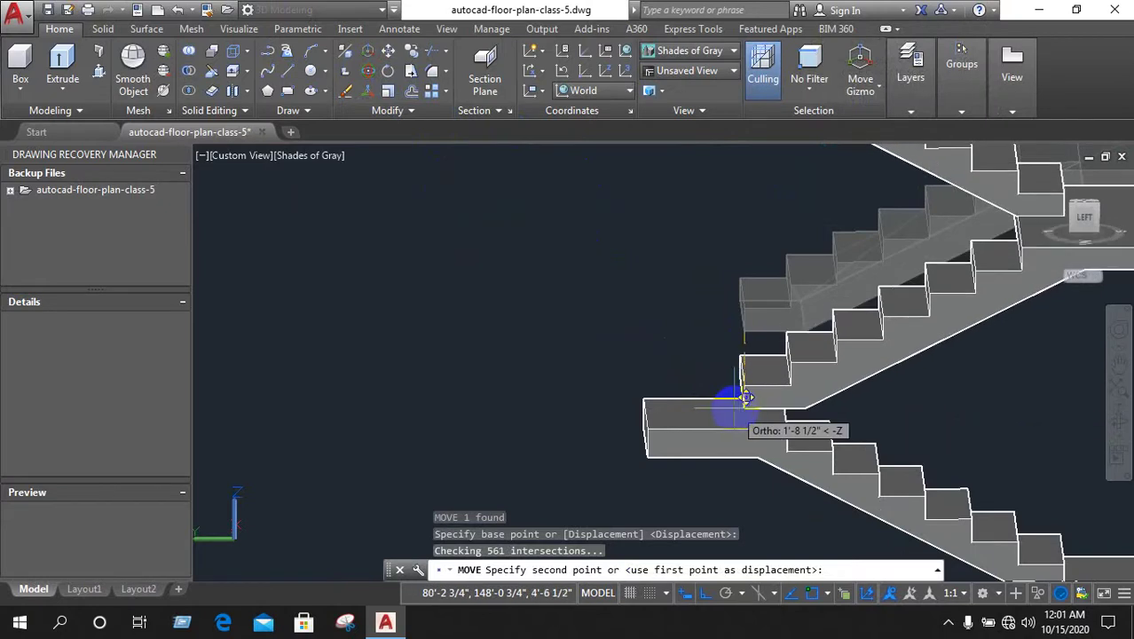
click(732, 397)
scroll(665, 373, down, 3)
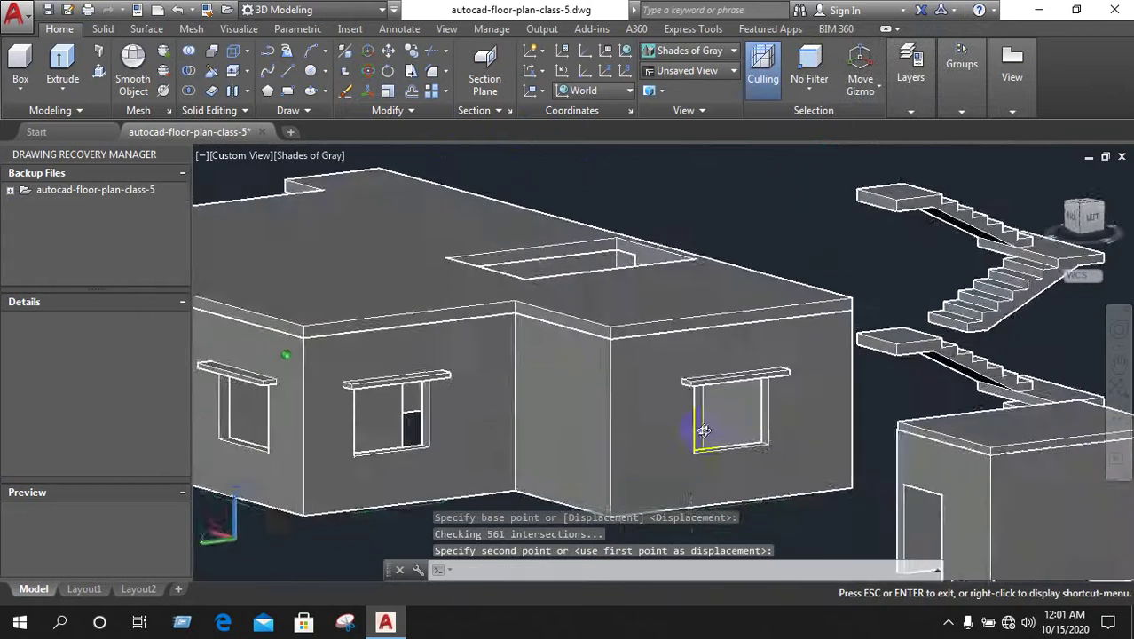
shift+middle_drag(654, 435, 755, 397)
click(754, 398)
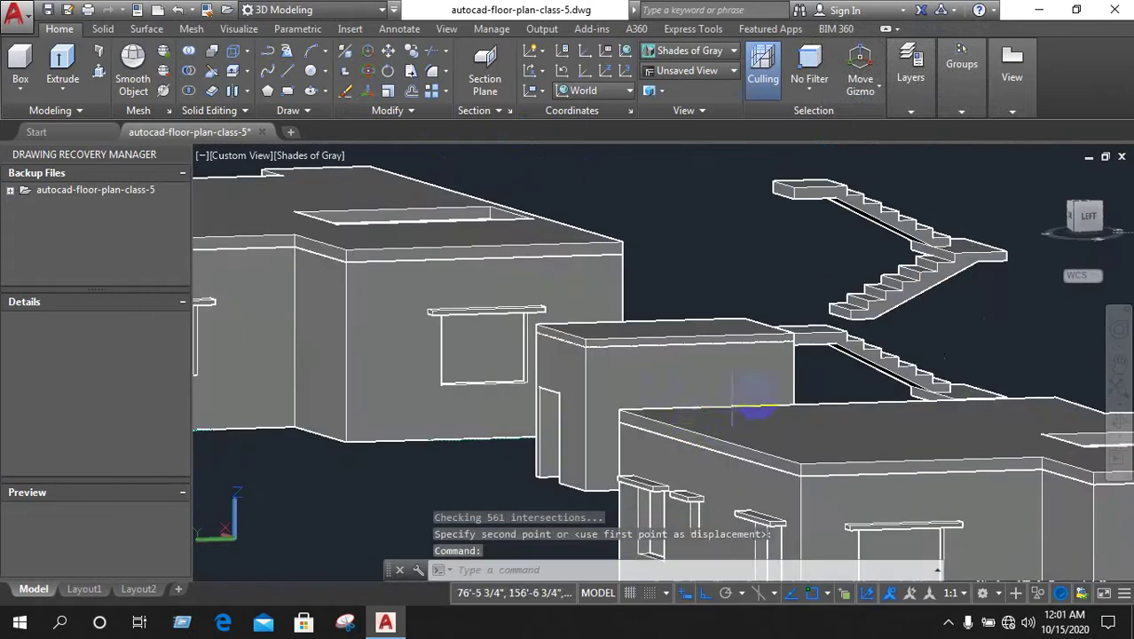
Zoom to the staircase near the second house and dismiss a stray options menu
scroll(816, 293, down, 5)
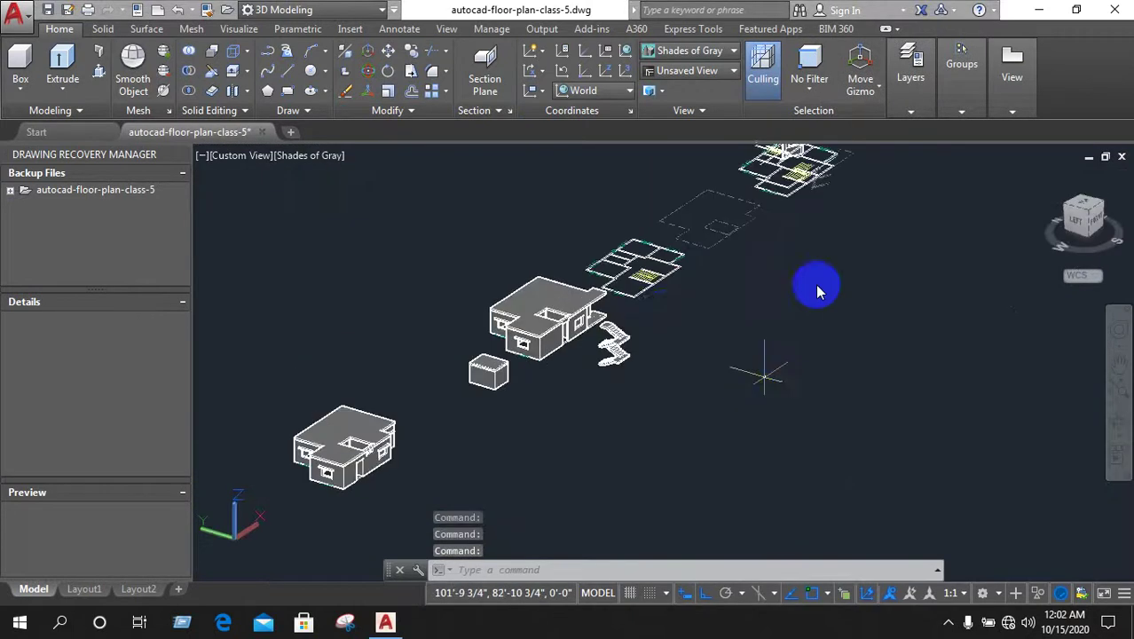
scroll(621, 346, up, 2)
scroll(550, 330, up, 2)
scroll(519, 279, up, 2)
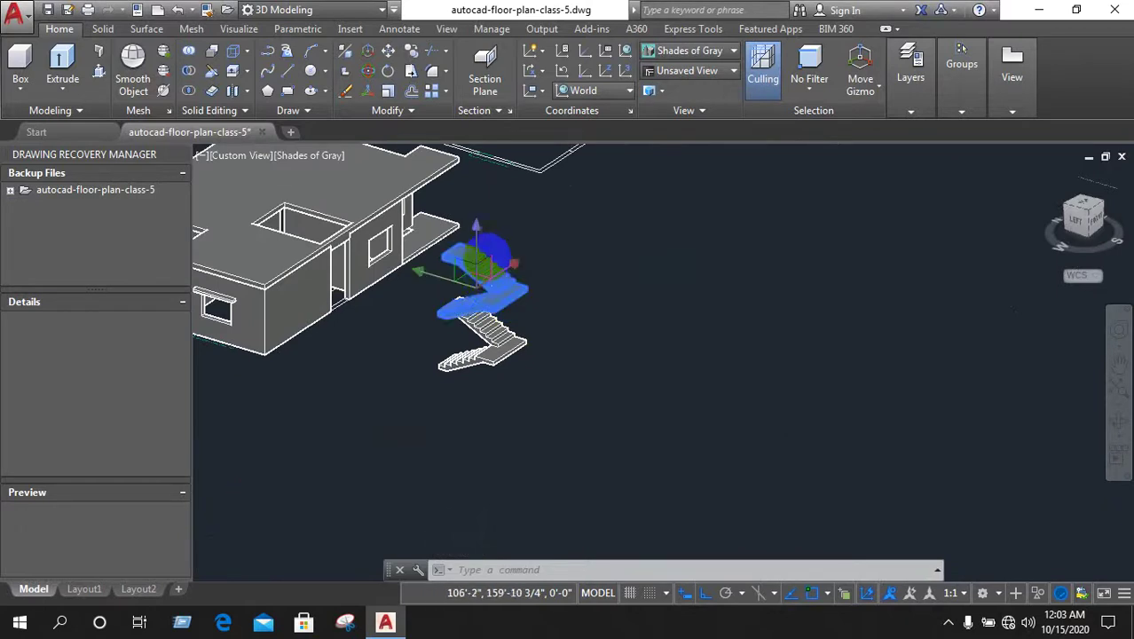
scroll(533, 270, down, 2)
scroll(577, 266, down, 2)
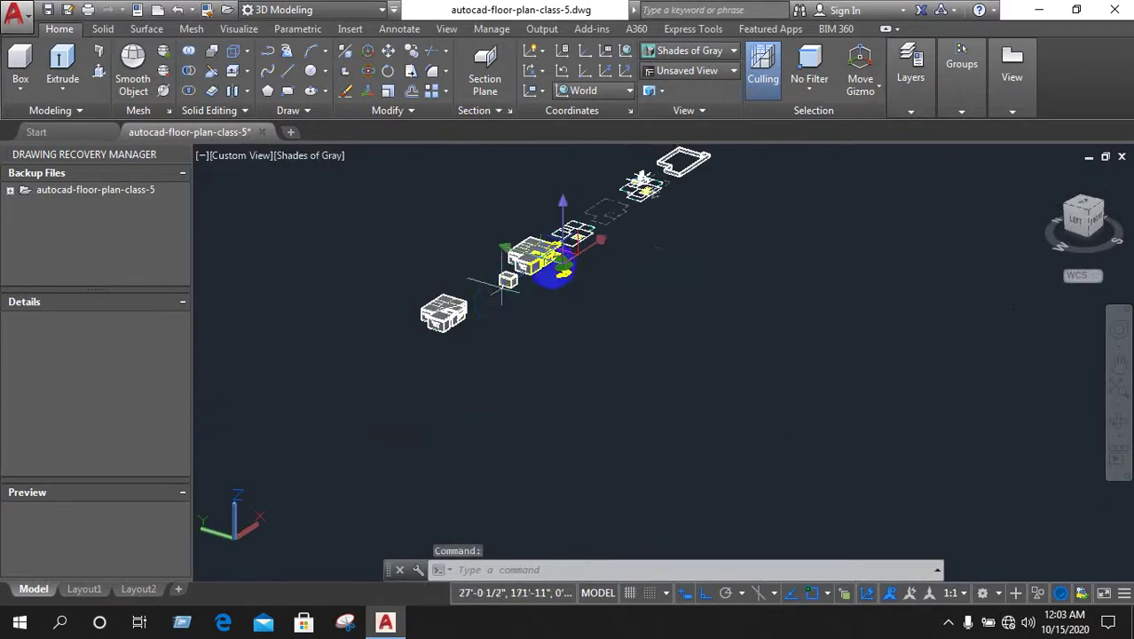
scroll(501, 288, up, 3)
click(664, 222)
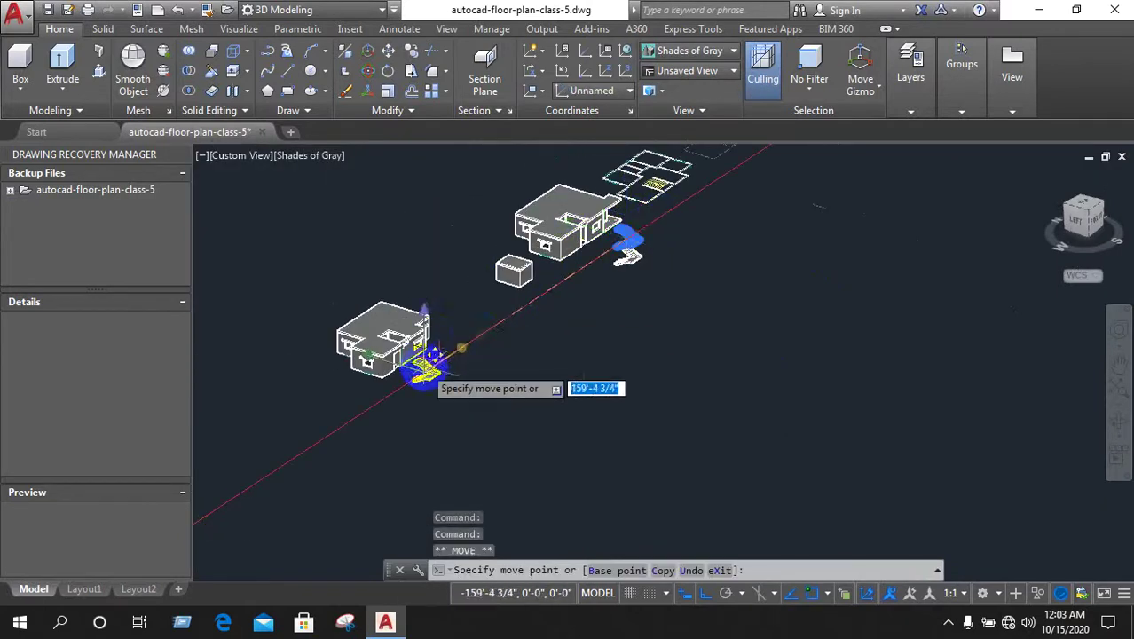
right_click(467, 298)
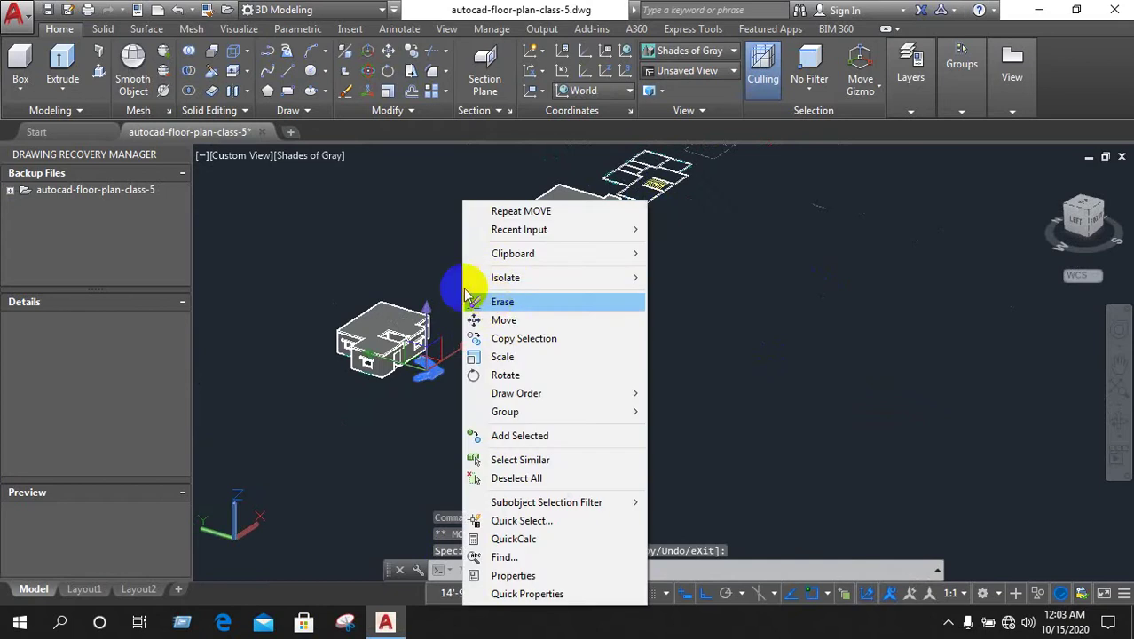
click(448, 260)
Copy the staircase from its base corner to the stair opening's corner, then end COPY
scroll(532, 372, up, 2)
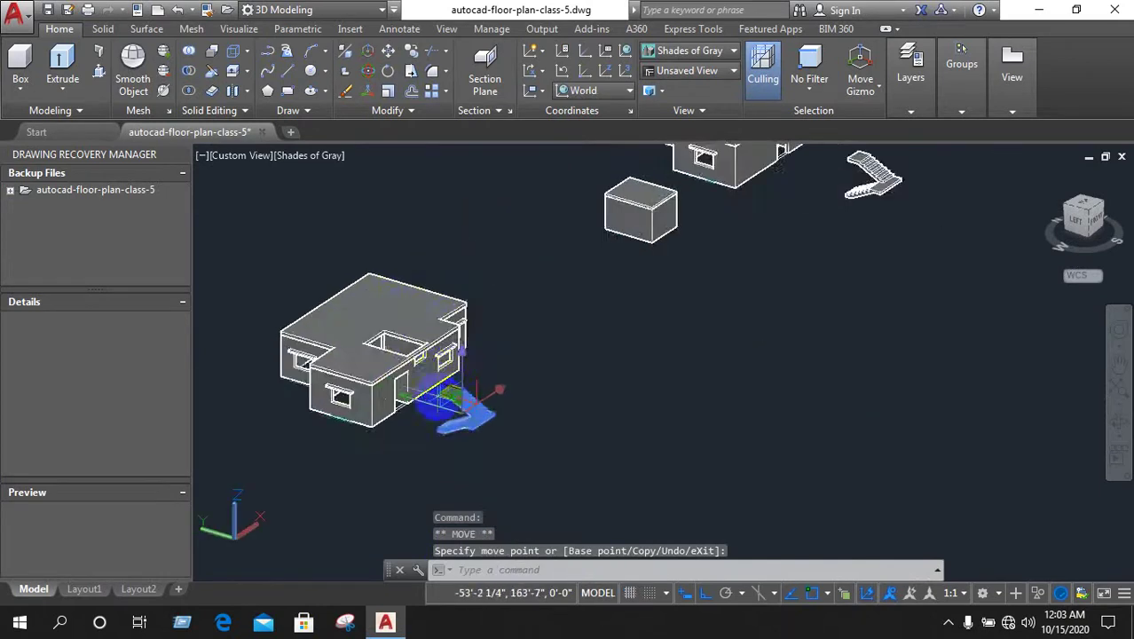
scroll(559, 391, up, 2)
scroll(589, 404, up, 3)
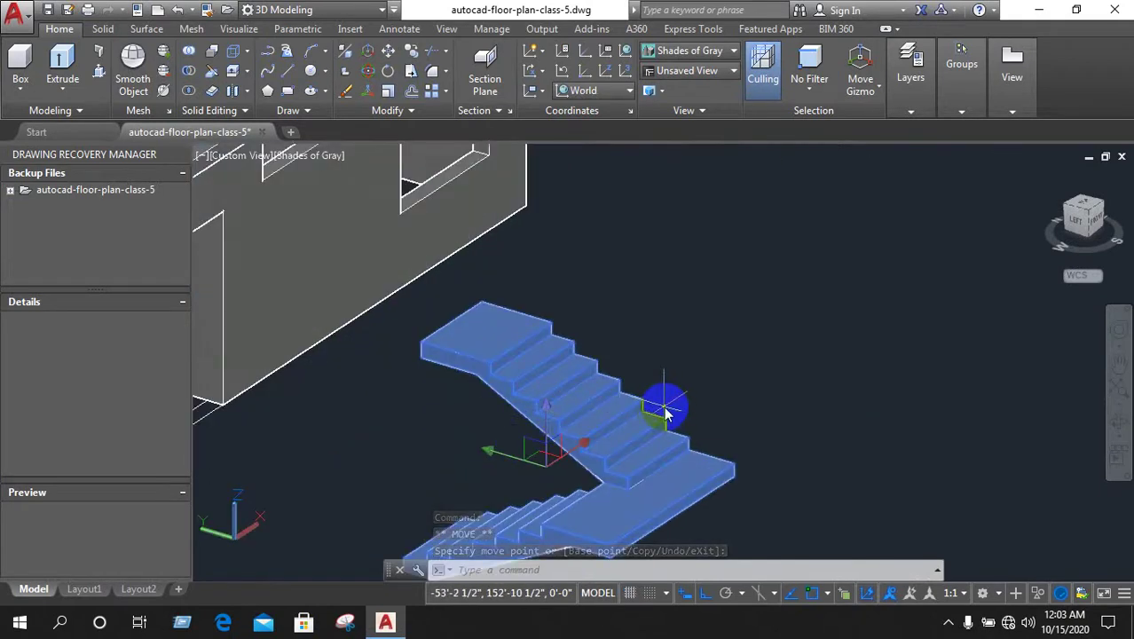
text(c)
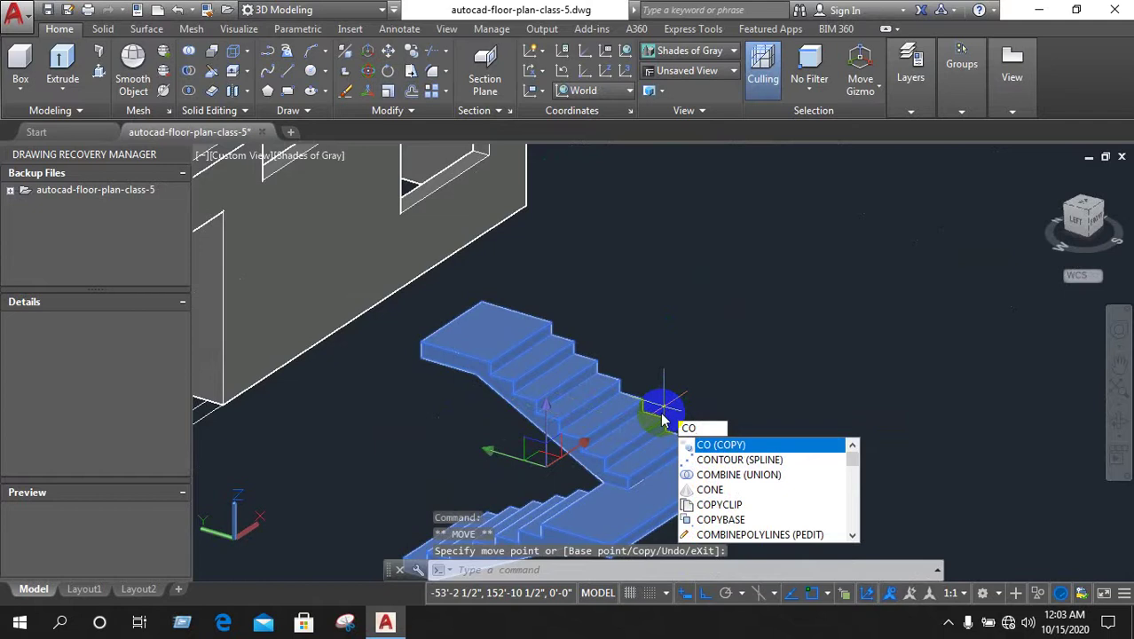
key(Return)
scroll(559, 306, up, 2)
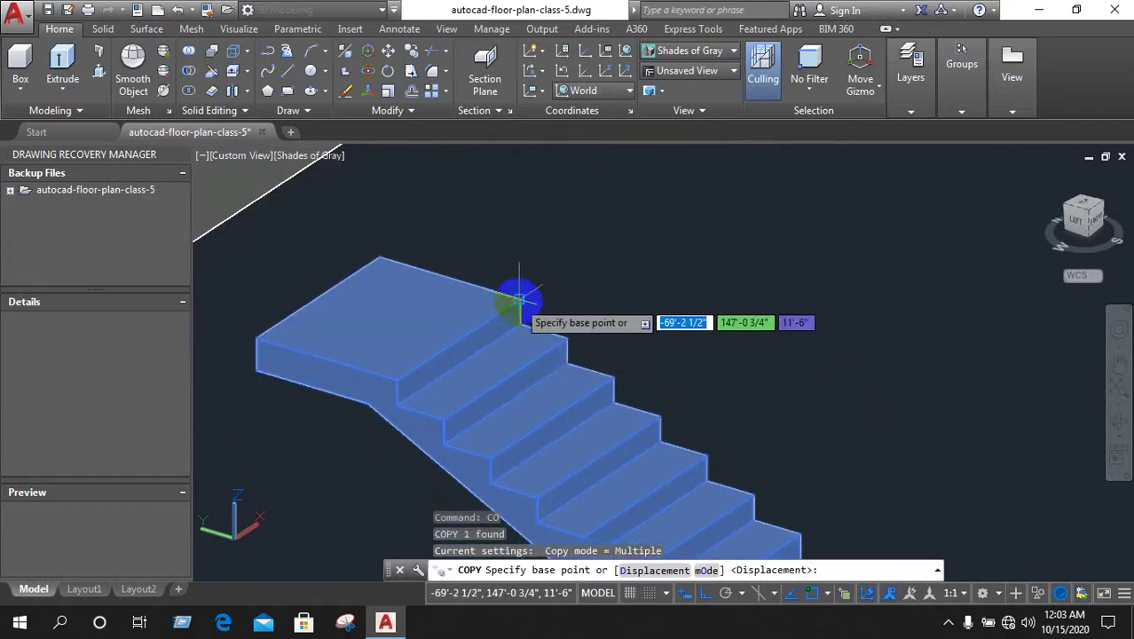
click(519, 302)
scroll(572, 355, down, 3)
scroll(573, 355, down, 2)
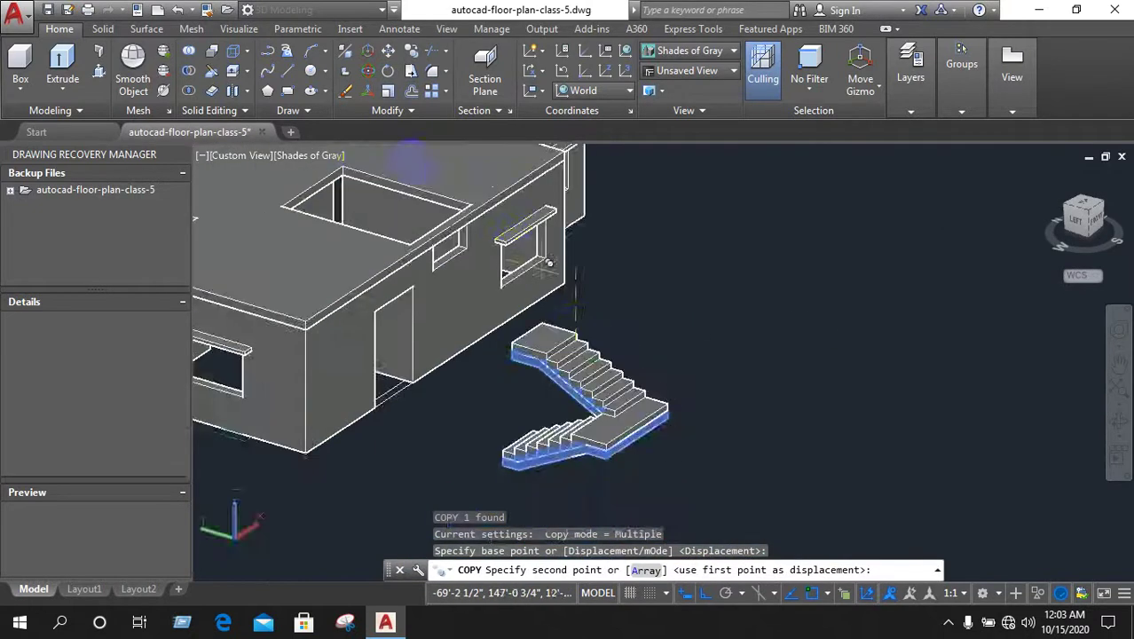
scroll(351, 160, up, 3)
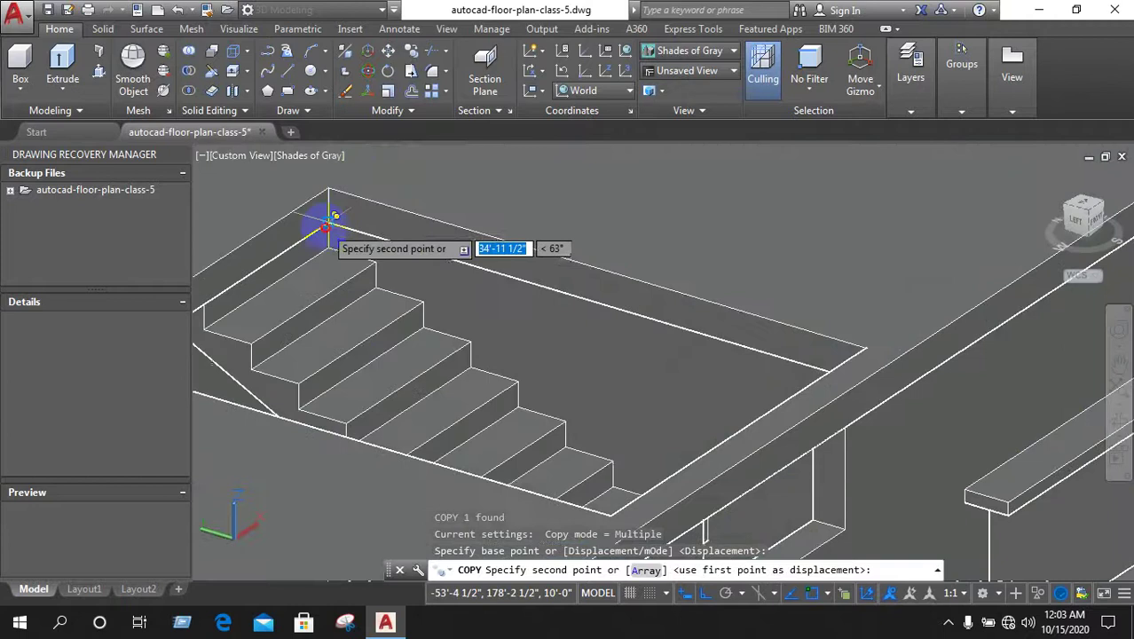
click(331, 220)
scroll(462, 241, down, 2)
right_click(827, 286)
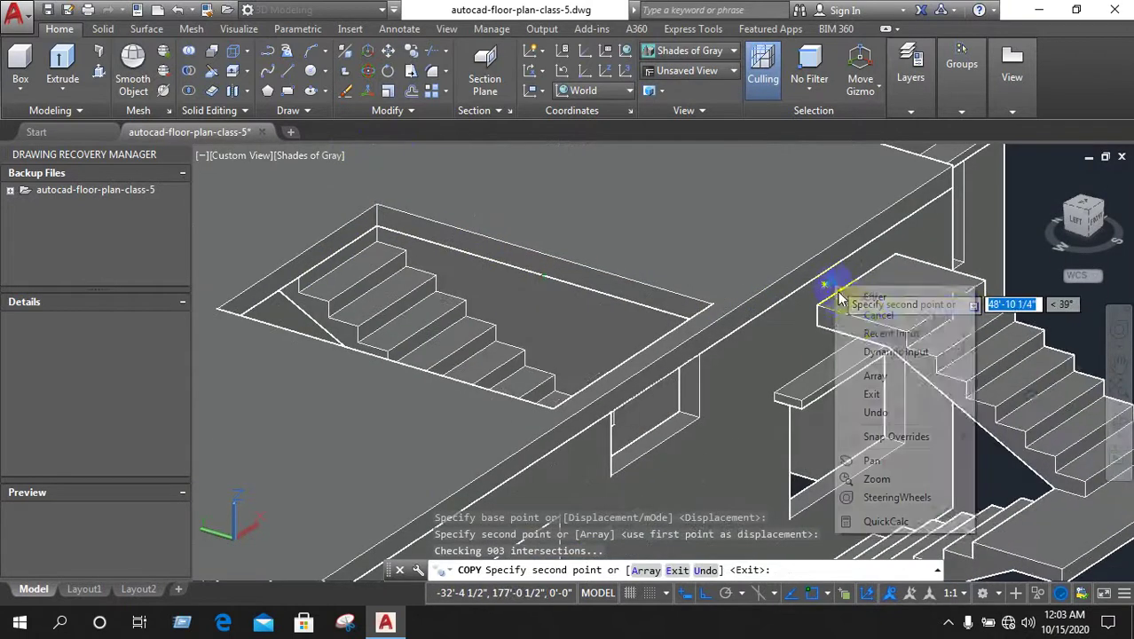
click(877, 315)
Orbit to a near-top view to check the staircase in the floor opening
scroll(279, 380, down, 3)
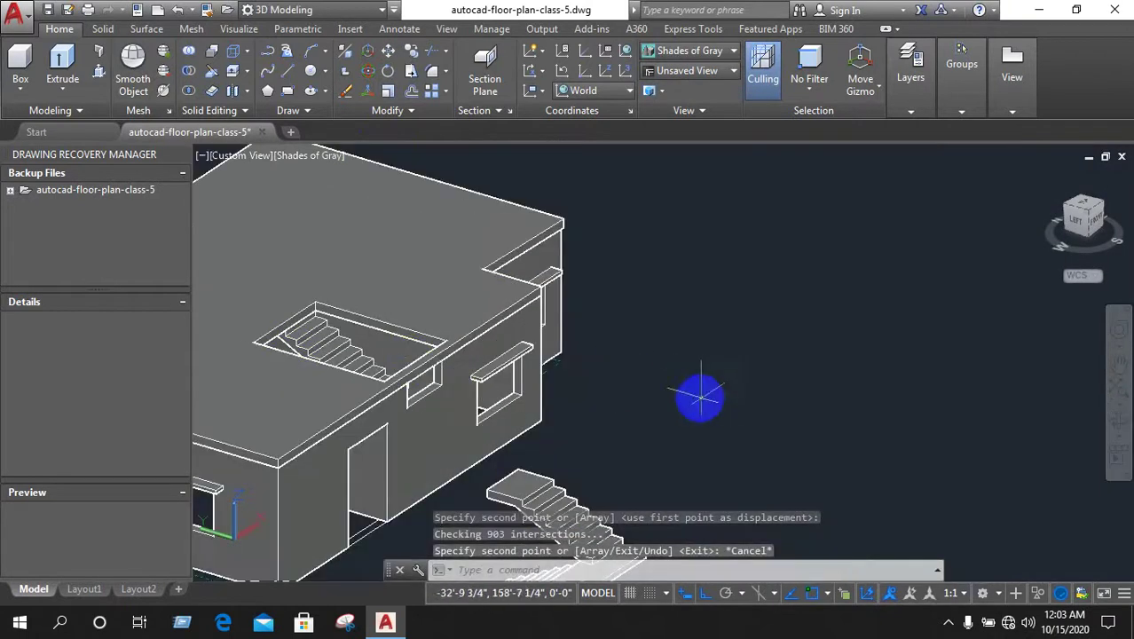
shift+middle_drag(706, 362, 506, 479)
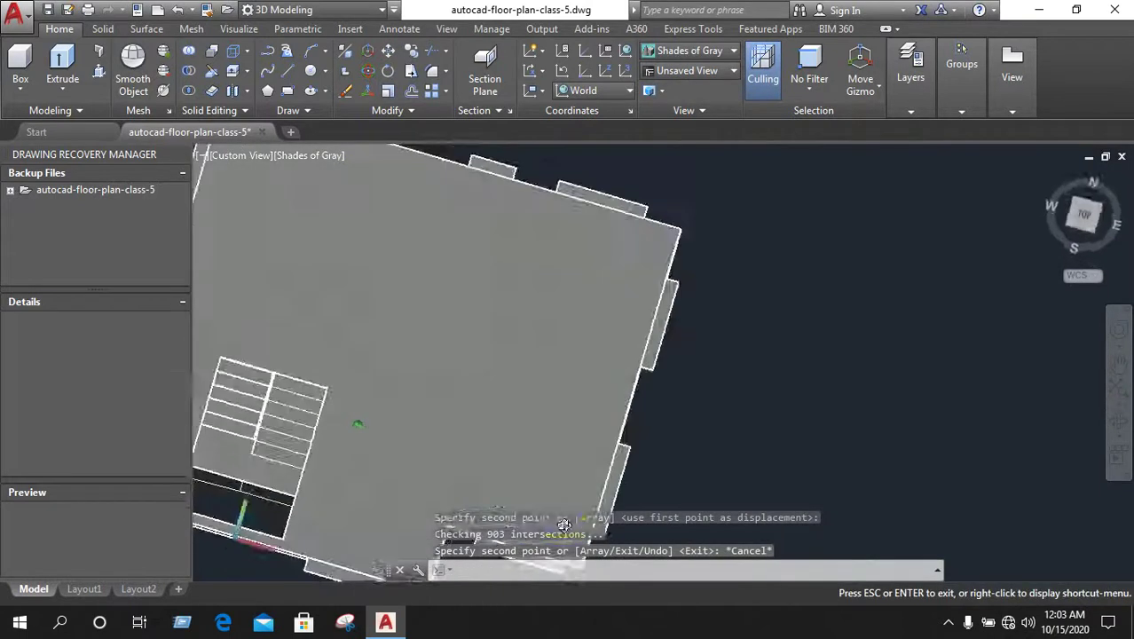
scroll(301, 493, up, 2)
scroll(302, 493, up, 3)
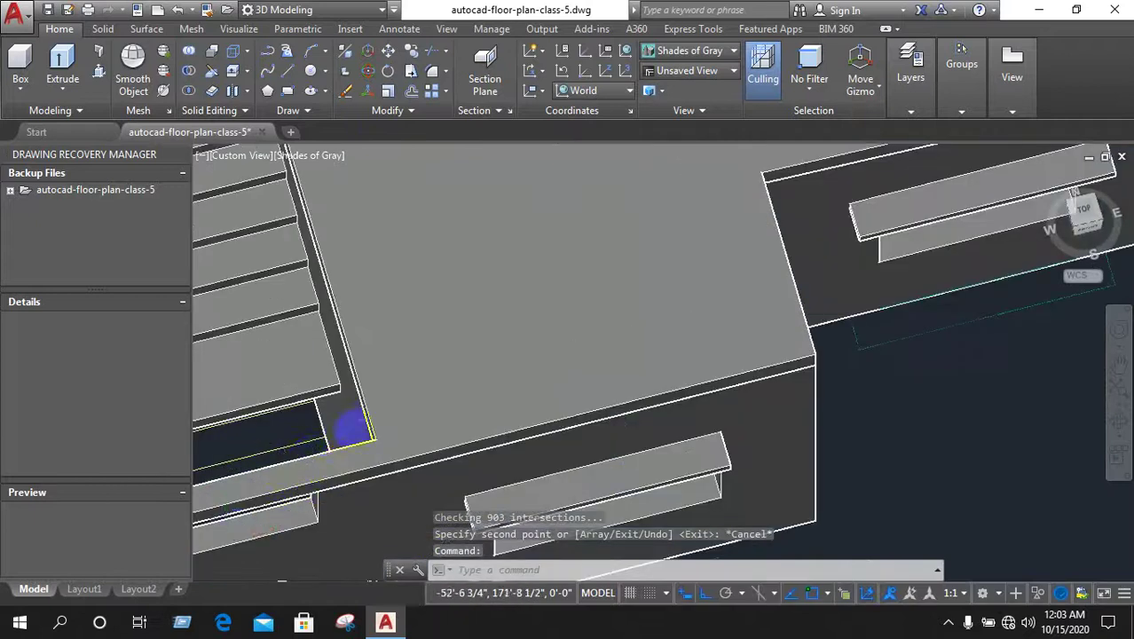
scroll(352, 428, down, 2)
scroll(266, 448, up, 1)
scroll(342, 330, up, 2)
scroll(346, 311, up, 1)
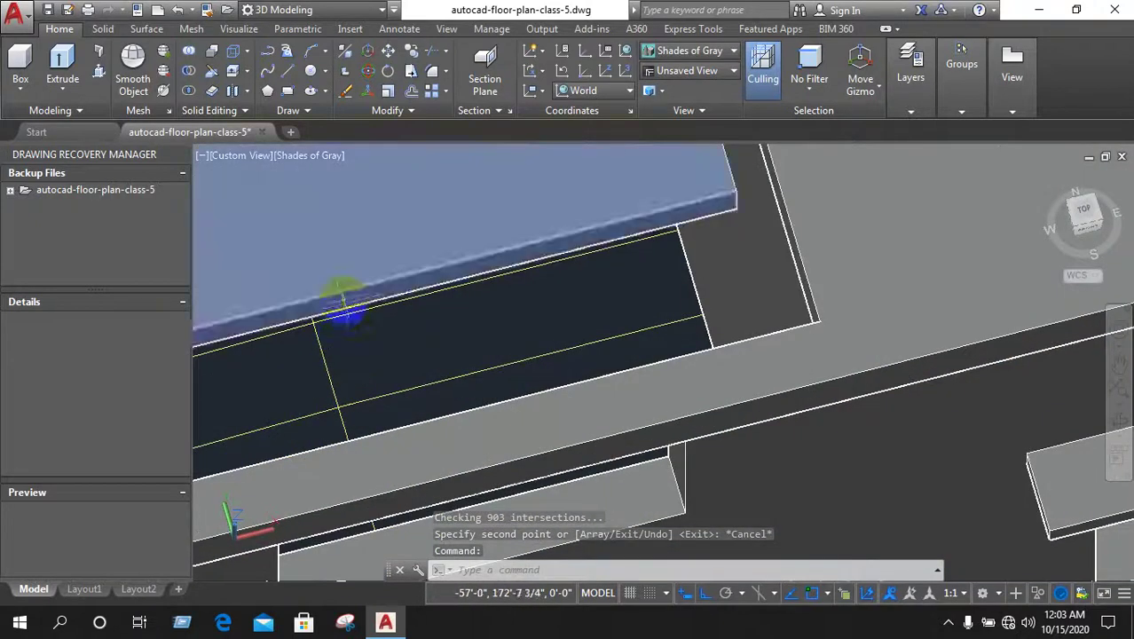
Press-pull the slab edge face at the stair opening and orbit to inspect the extrusion
click(99, 71)
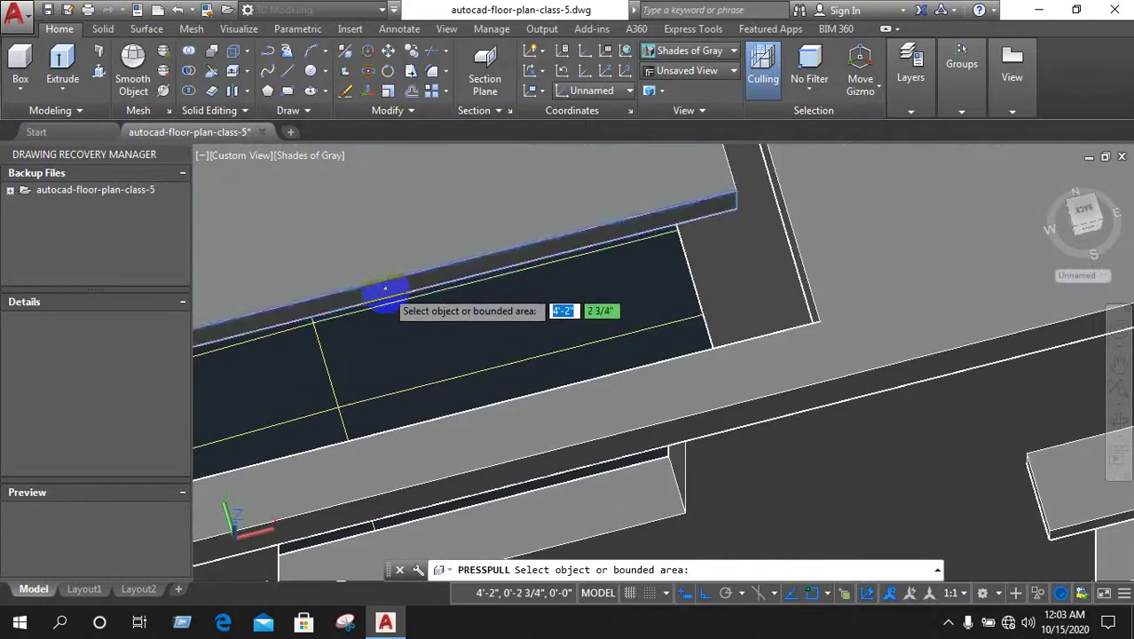
click(403, 339)
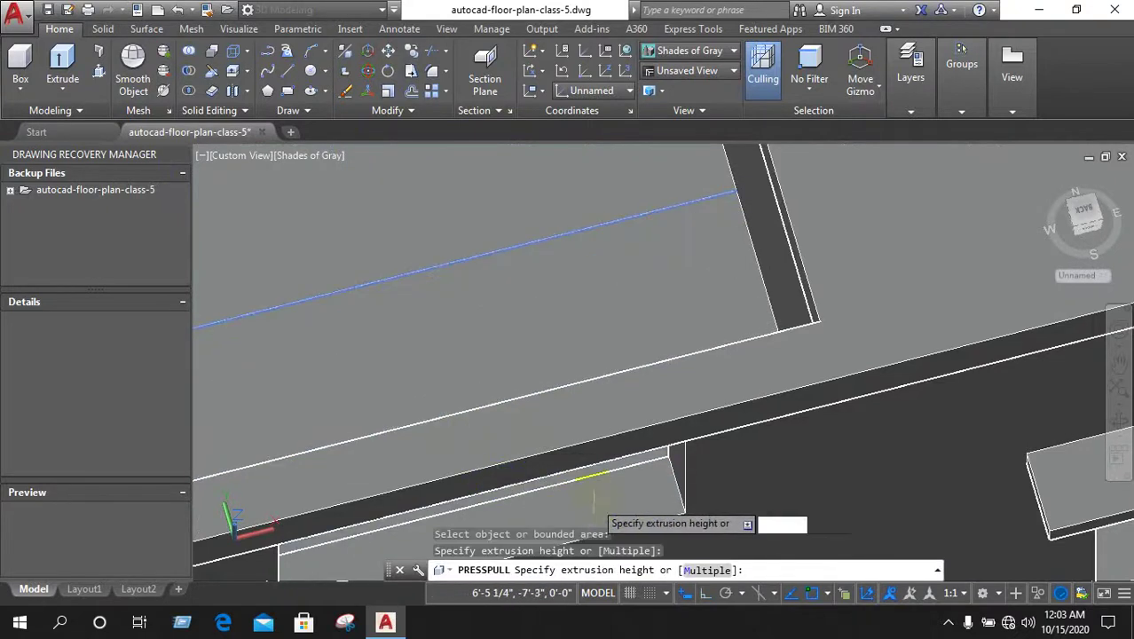
click(597, 490)
mouse_move(597, 497)
shift+middle_down()
mouse_move(607, 340)
mouse_move(519, 385)
mouse_move(759, 329)
mouse_move(496, 469)
mouse_move(320, 532)
mouse_move(638, 360)
mouse_move(568, 328)
mouse_move(541, 293)
mouse_move(535, 252)
shift+middle_up()
scroll(535, 252, down, 5)
mouse_move(541, 293)
shift+middle_down()
mouse_move(676, 273)
mouse_move(746, 249)
mouse_move(384, 295)
shift+middle_up()
scroll(541, 264, up, 4)
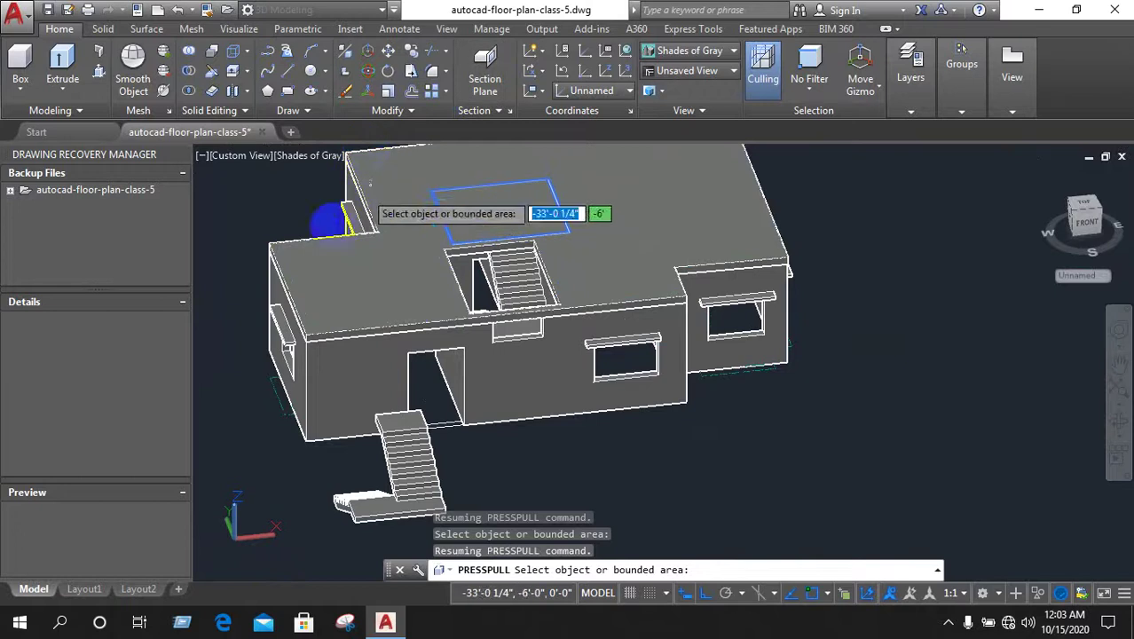
scroll(418, 341, down, 5)
scroll(433, 386, down, 3)
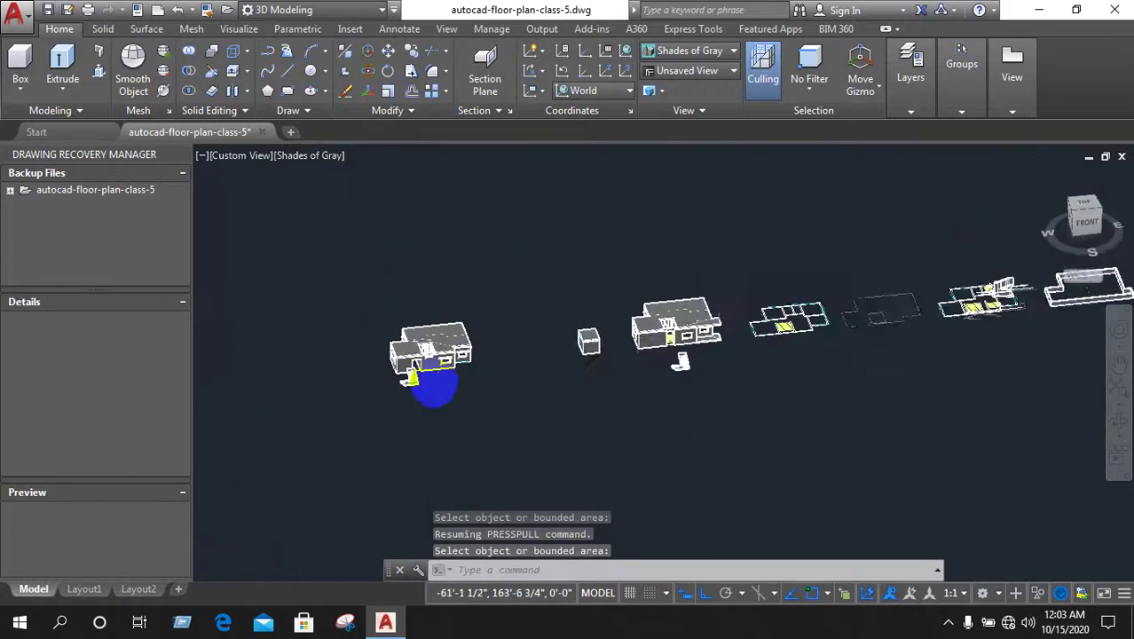
scroll(674, 332, up, 6)
End the running press-pull command
key(Return)
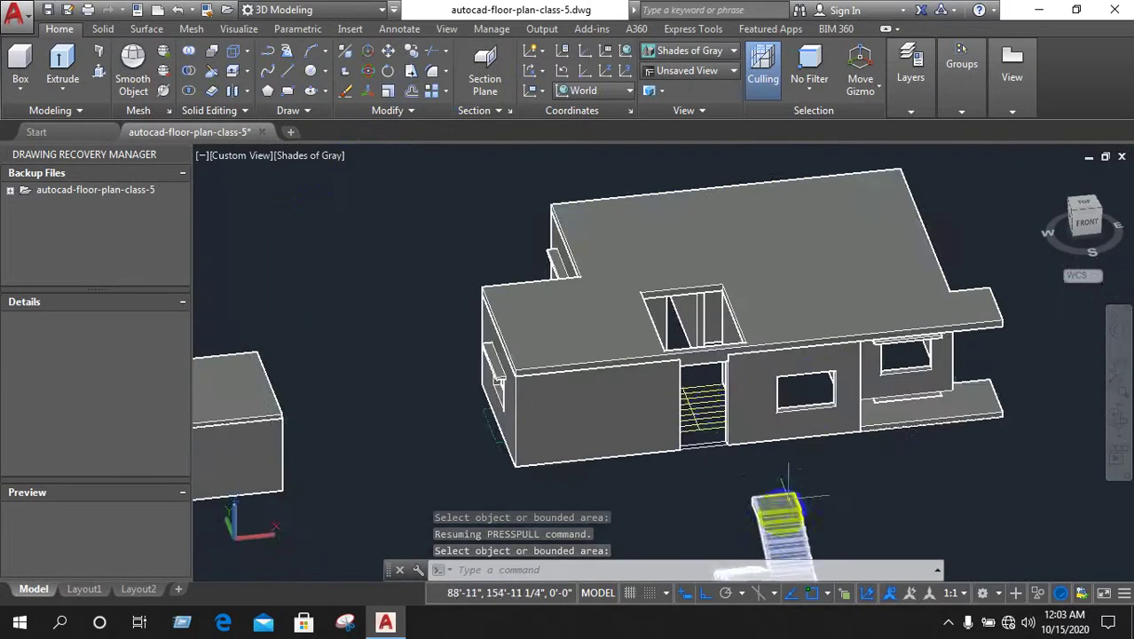
scroll(754, 471, down, 5)
scroll(737, 435, up, 4)
scroll(746, 440, up, 4)
text(M)
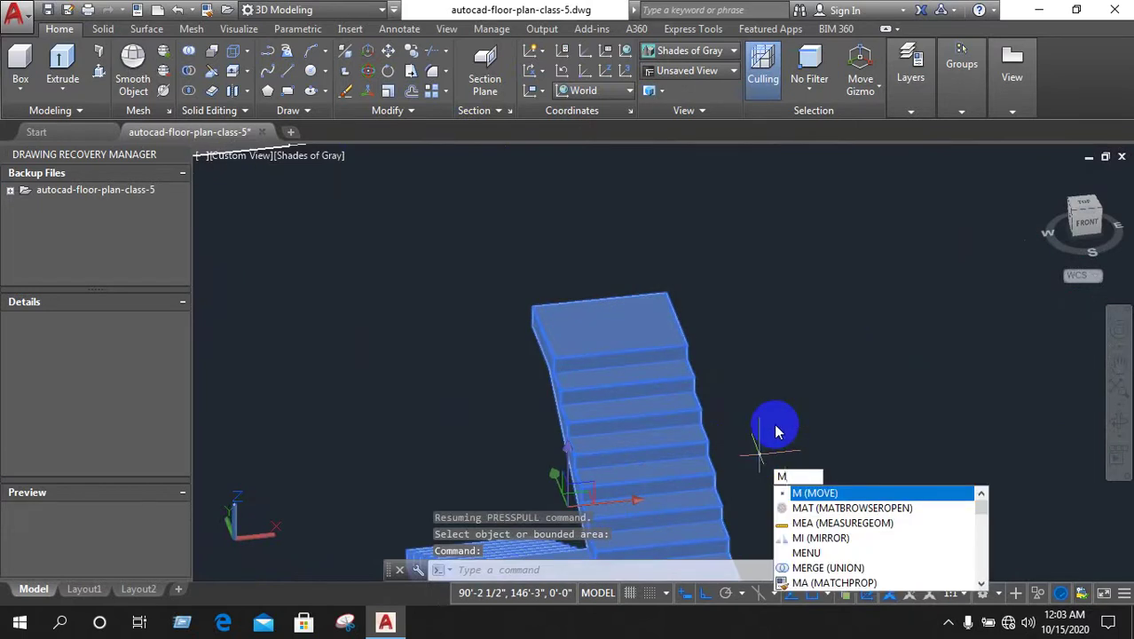
Move the staircase from its top corner to the opening's corner endpoint and orbit to check
key(Return)
scroll(704, 331, up, 3)
scroll(628, 346, up, 2)
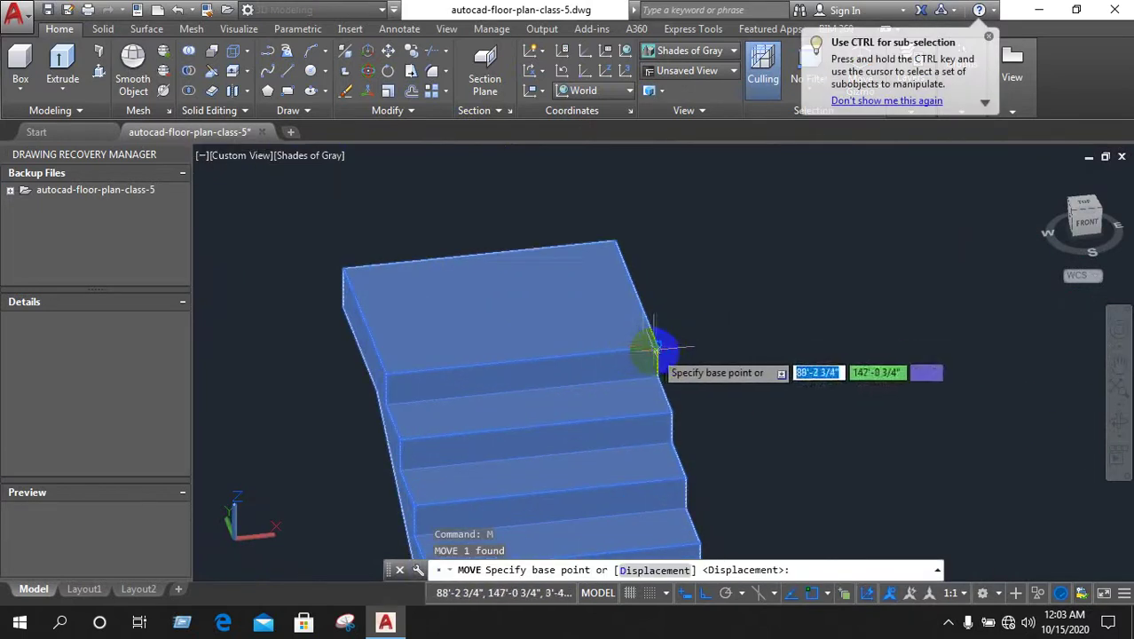
click(661, 342)
scroll(670, 435, down, 3)
scroll(562, 404, down, 3)
scroll(571, 401, down, 2)
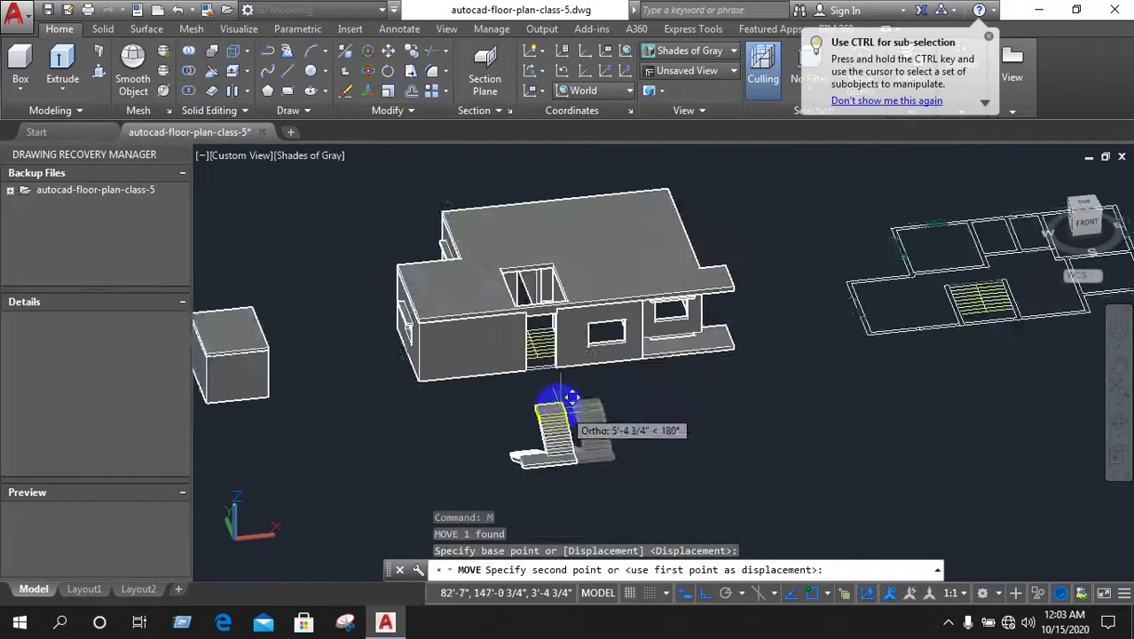
scroll(577, 253, up, 1)
scroll(520, 309, up, 3)
scroll(519, 316, up, 3)
scroll(553, 268, up, 2)
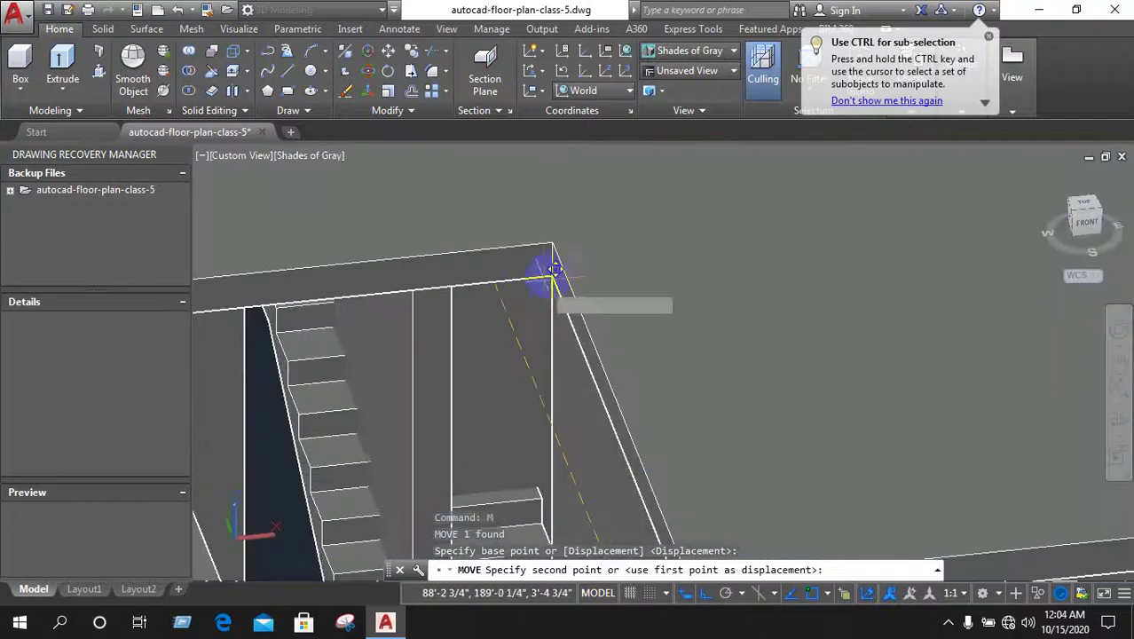
click(554, 270)
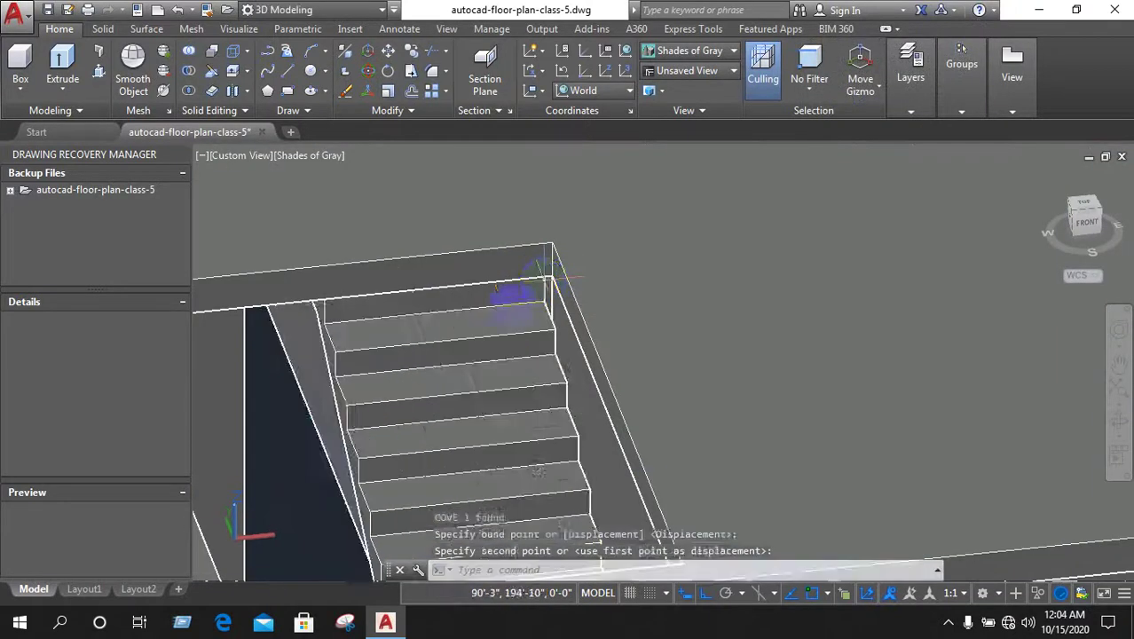
scroll(512, 295, down, 2)
scroll(483, 368, down, 2)
scroll(471, 311, up, 2)
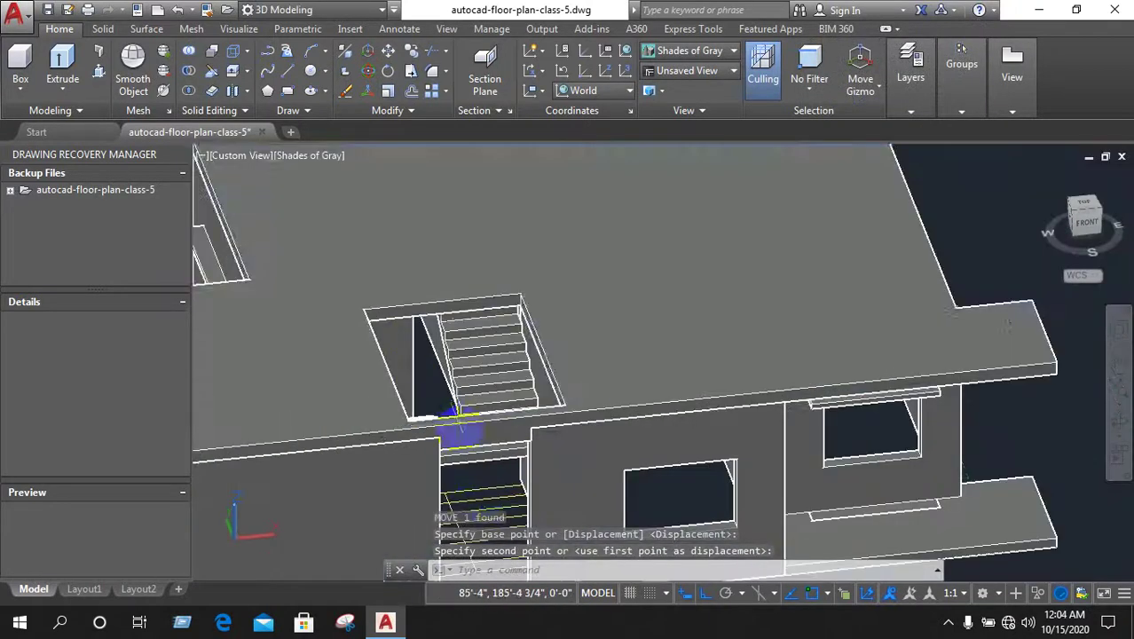
mouse_move(477, 486)
shift+middle_down()
mouse_move(471, 508)
mouse_move(470, 444)
shift+middle_up()
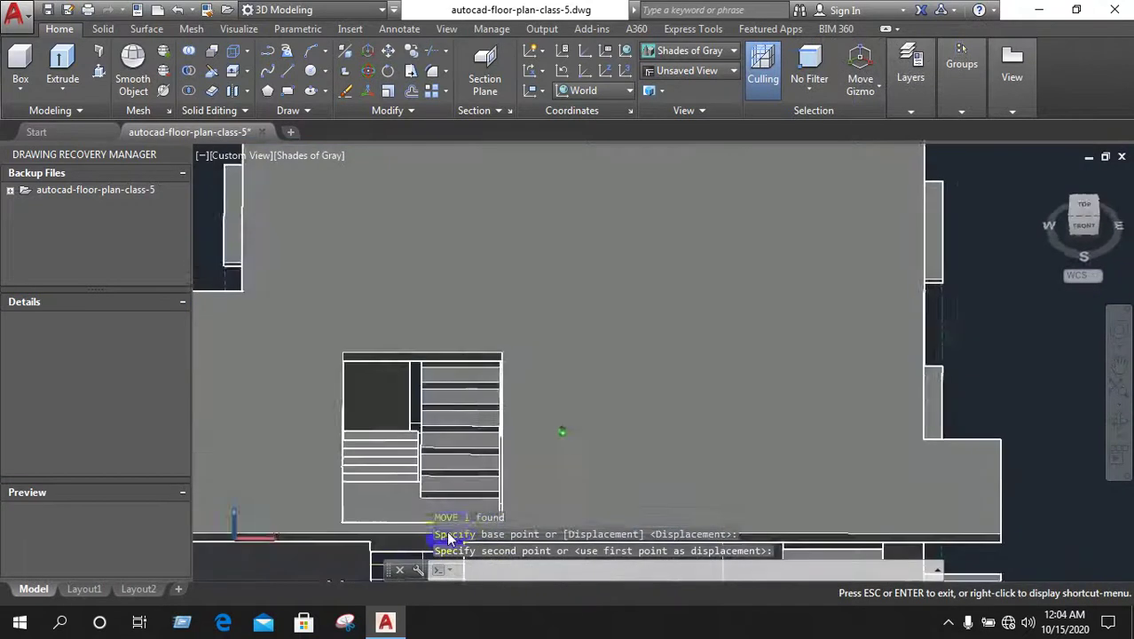
scroll(502, 232, up, 3)
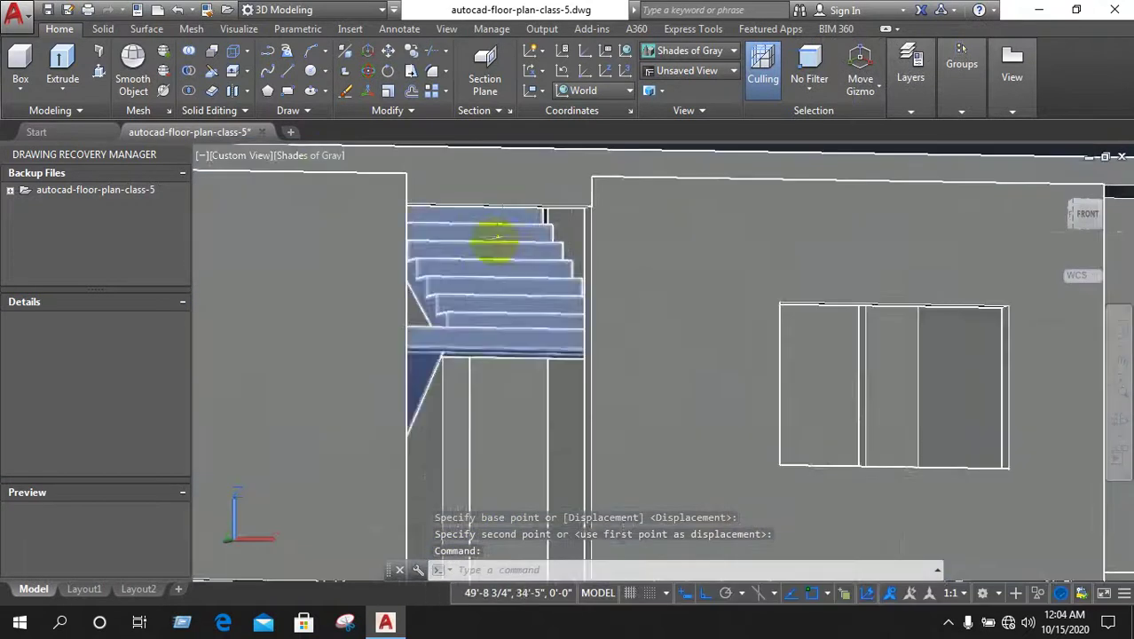
scroll(497, 258, up, 2)
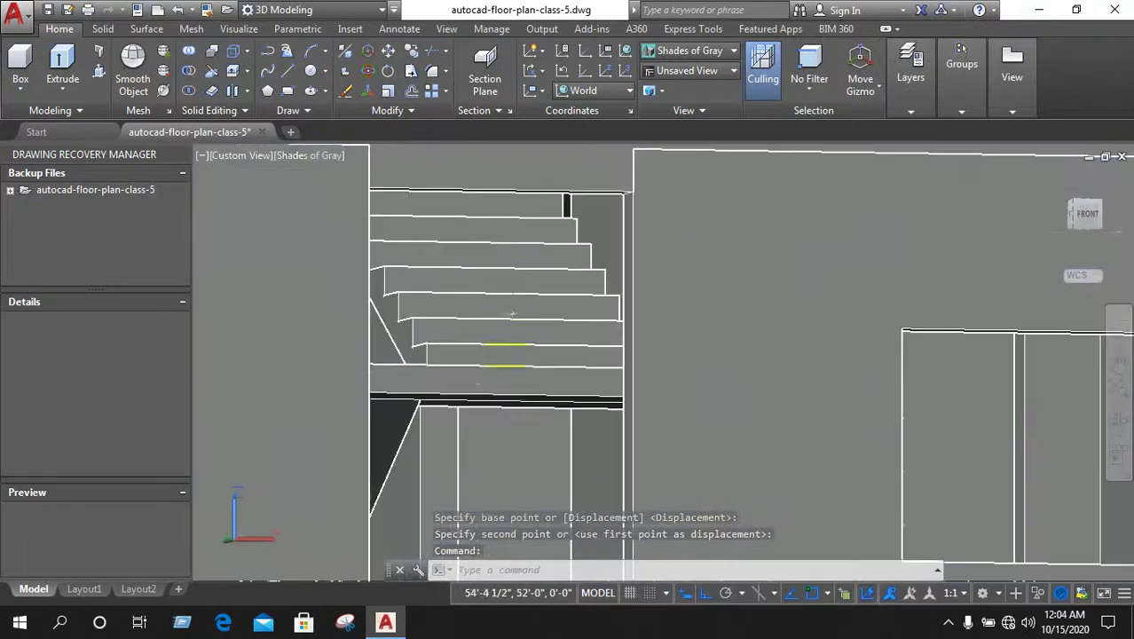
Press-pull the slab edge below the stairs so it fits around the staircase
click(101, 73)
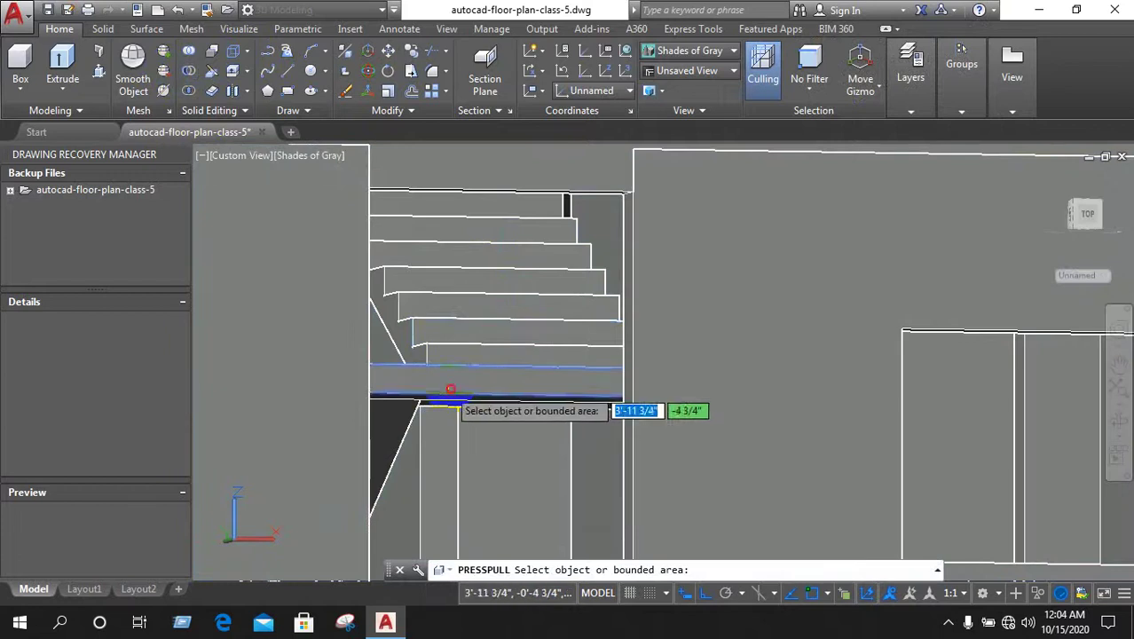
click(628, 373)
scroll(621, 385, up, 3)
scroll(628, 390, up, 2)
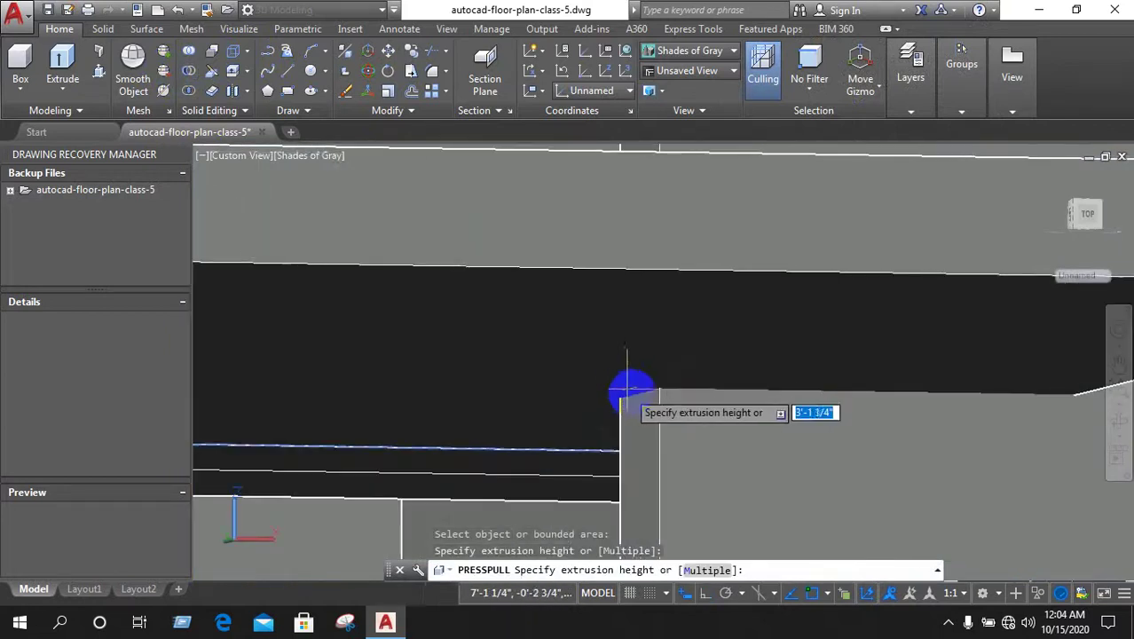
click(613, 437)
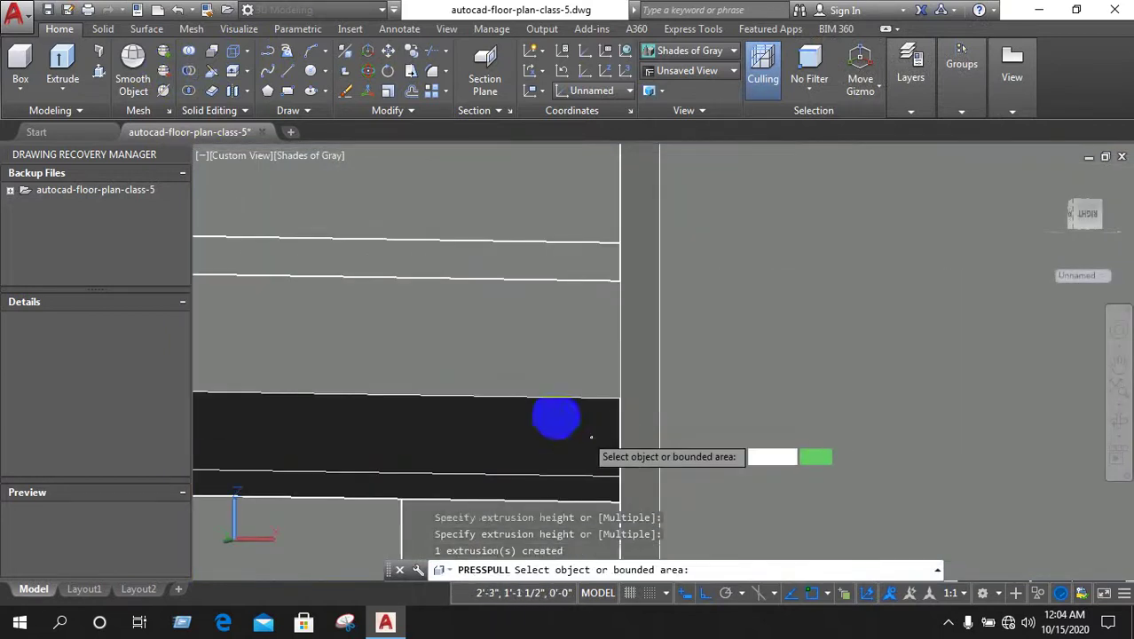
scroll(554, 413, down, 2)
scroll(555, 417, down, 3)
scroll(594, 394, down, 2)
scroll(594, 394, down, 2)
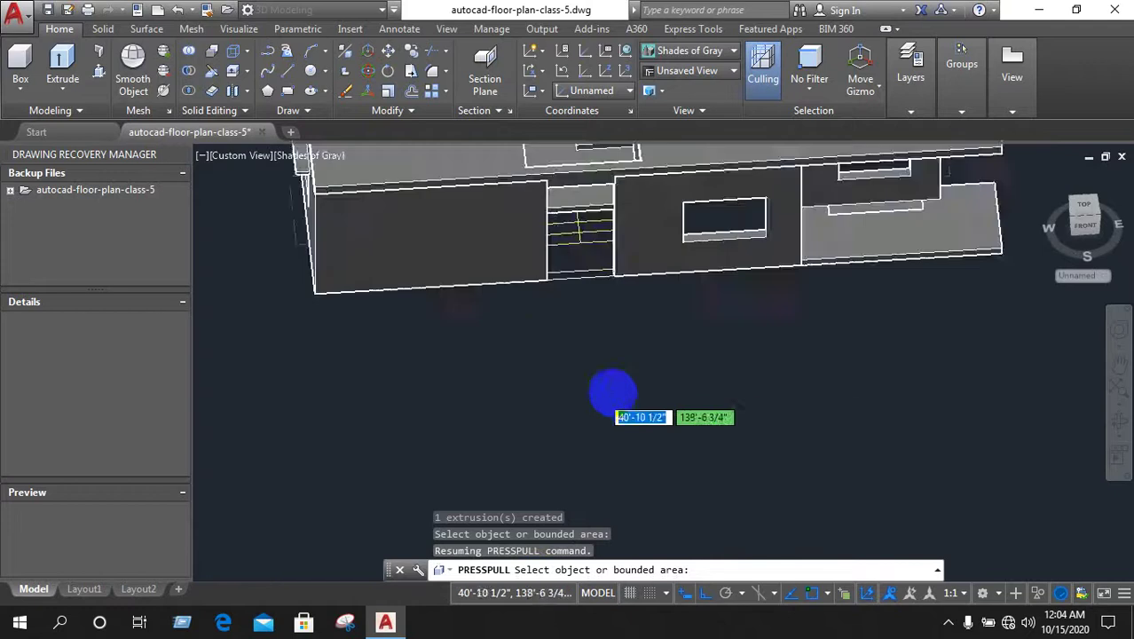
scroll(611, 393, down, 2)
Orbit around the stairs and buildings, then return to the Home view of all models
mouse_move(633, 374)
shift+middle_down()
mouse_move(633, 448)
mouse_move(754, 350)
shift+middle_up()
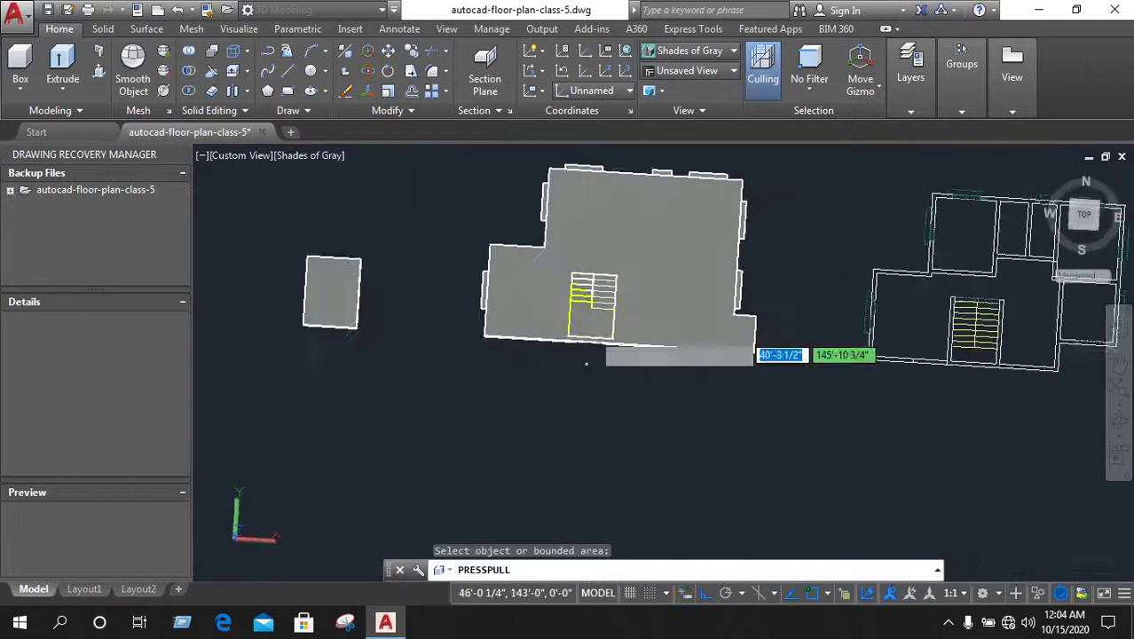
scroll(626, 253, up, 3)
scroll(657, 238, up, 3)
scroll(639, 431, down, 2)
mouse_move(639, 431)
shift+middle_down()
mouse_move(716, 357)
mouse_move(734, 392)
shift+middle_up()
scroll(735, 401, down, 2)
scroll(735, 404, down, 2)
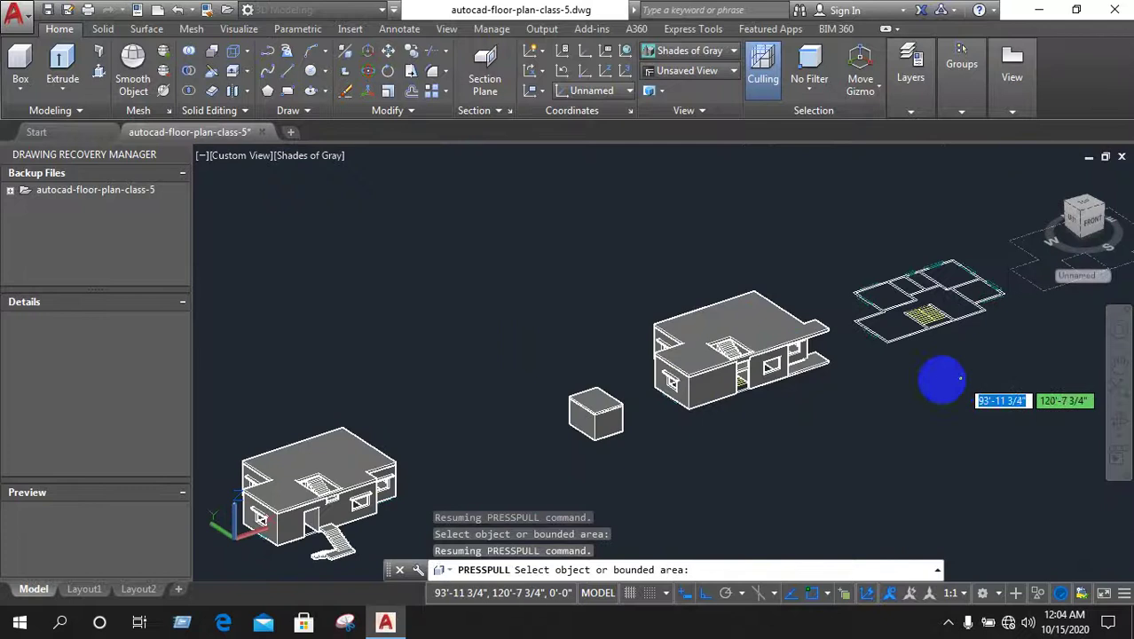
mouse_move(683, 423)
shift+middle_down()
mouse_move(337, 519)
mouse_move(419, 340)
mouse_move(451, 436)
mouse_move(527, 376)
mouse_move(371, 506)
mouse_move(547, 231)
mouse_move(405, 520)
mouse_move(352, 540)
shift+middle_up()
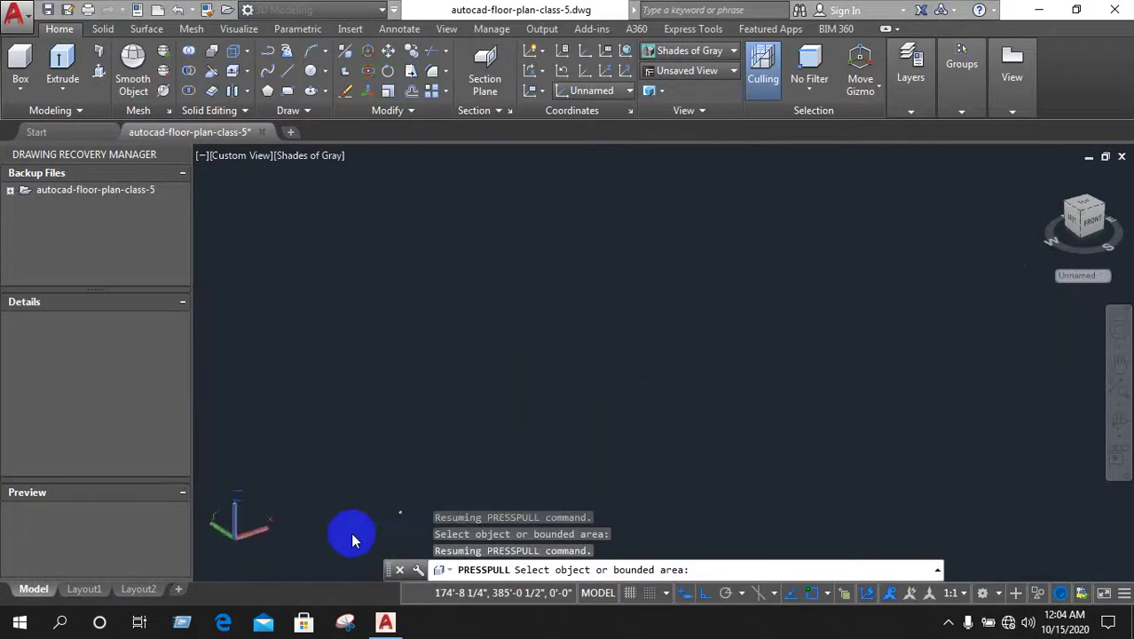
click(1048, 176)
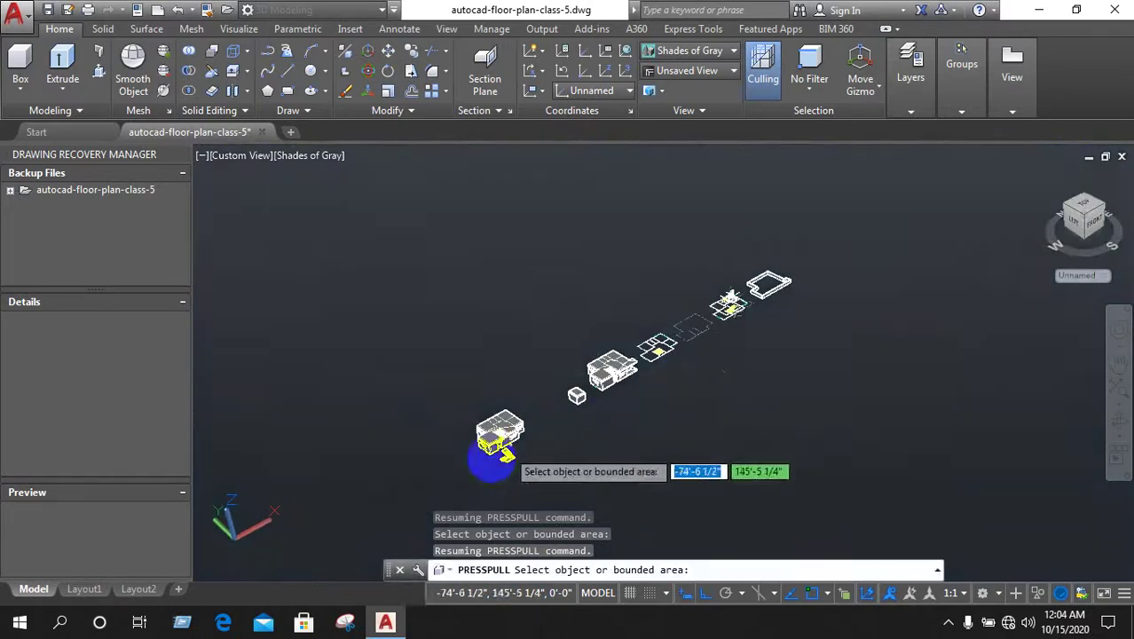
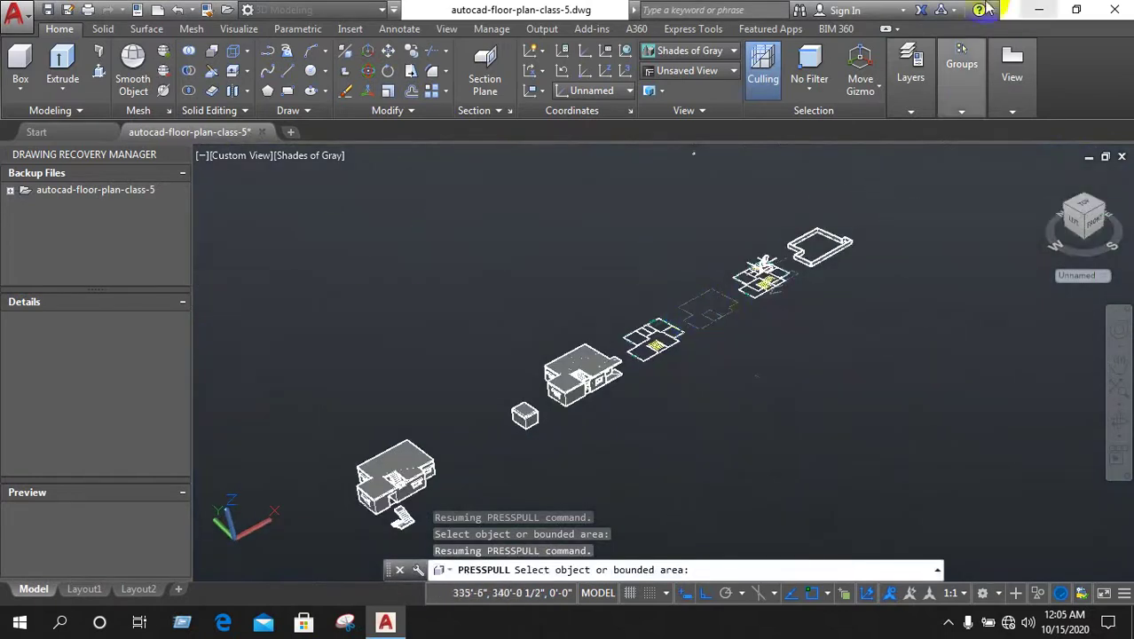
End the press-pull and switch the viewport to parallel projection
click(230, 168)
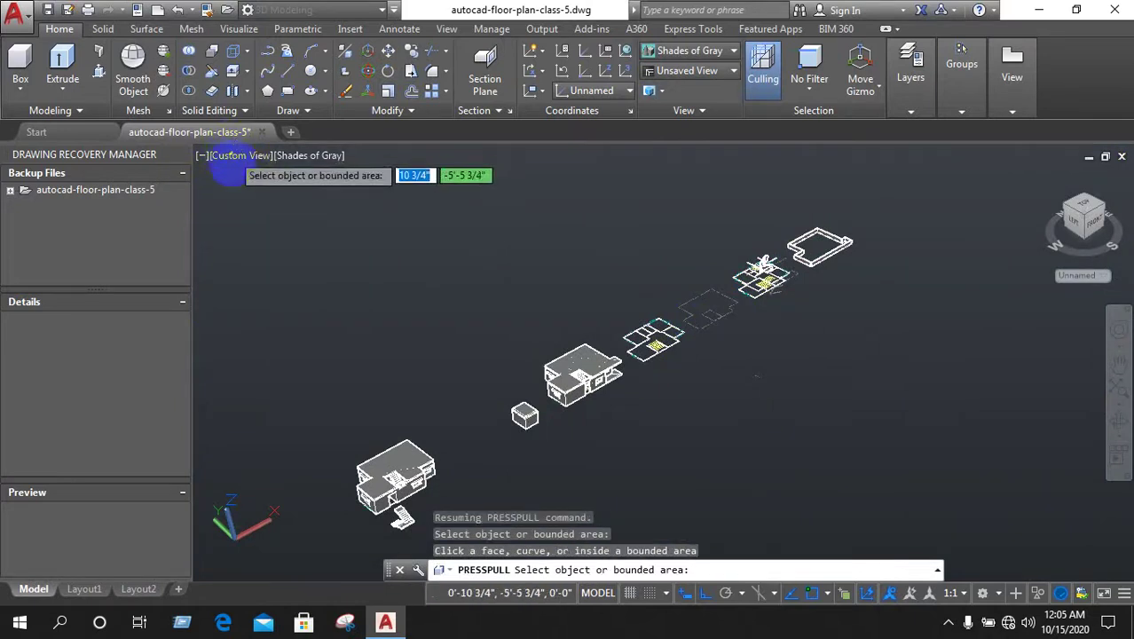
click(233, 169)
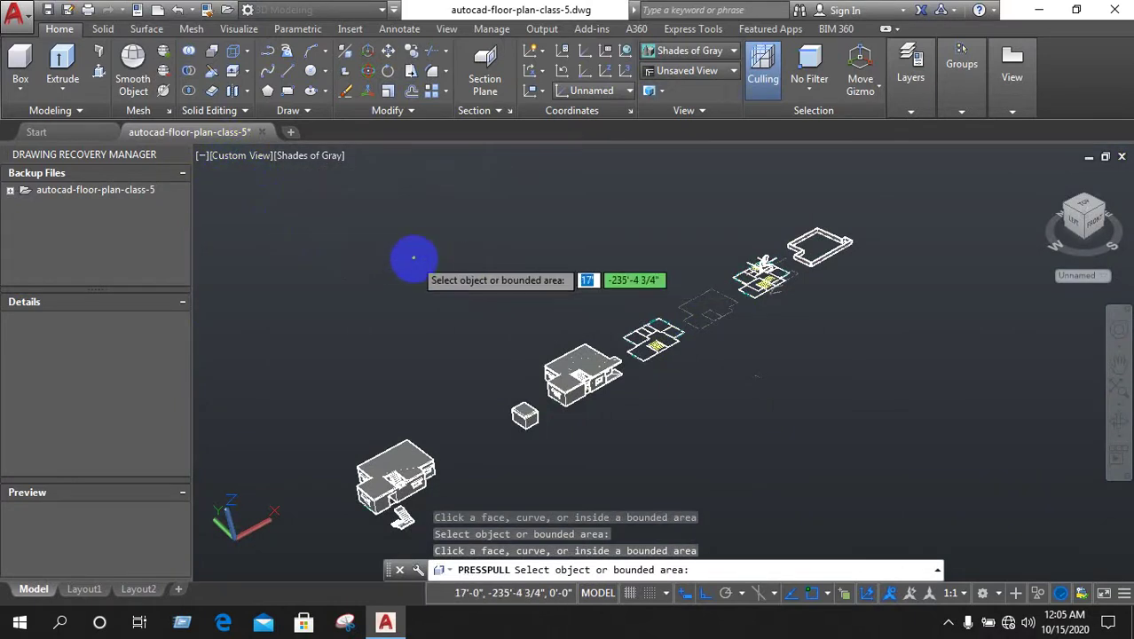
right_click(262, 169)
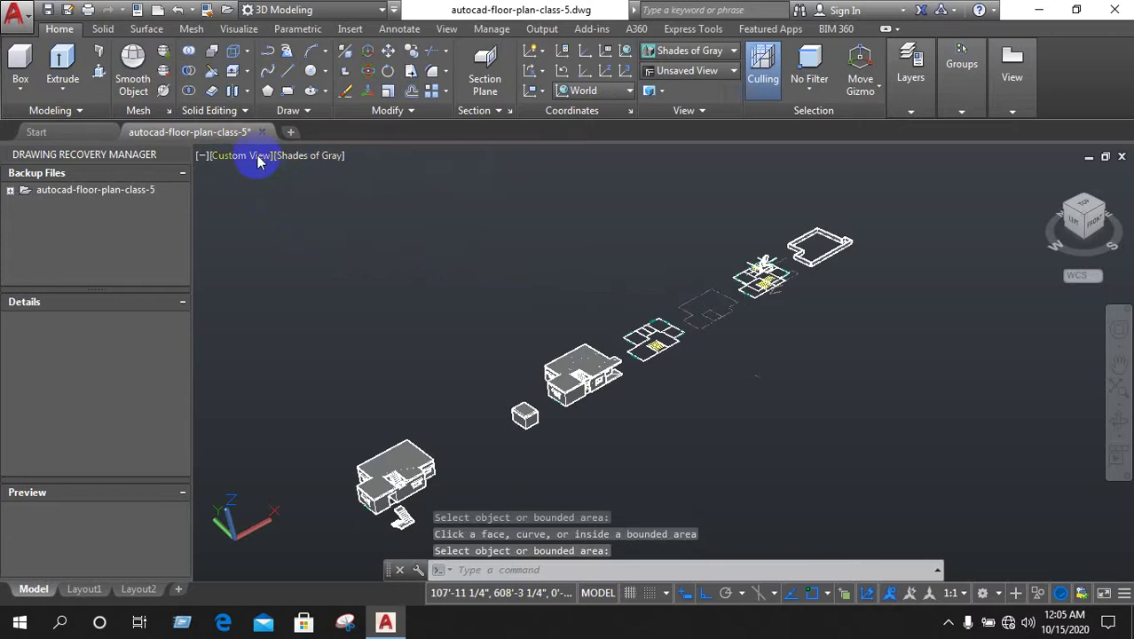
click(258, 161)
click(295, 410)
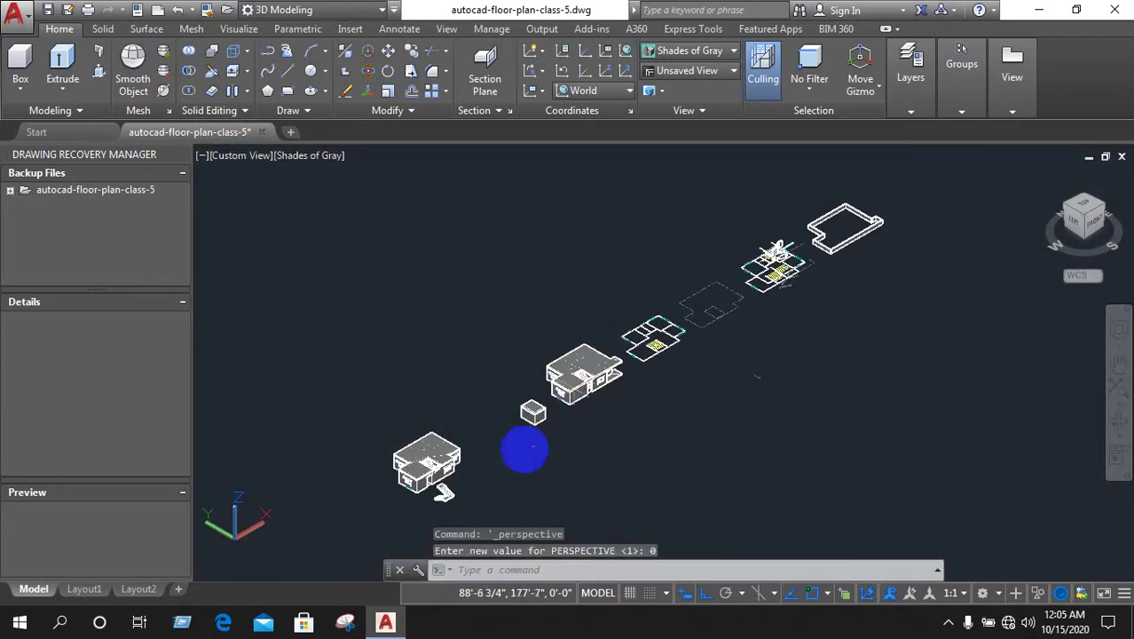
Delete the small stray piece lying in front of the lower-left house
click(444, 497)
key(Delete)
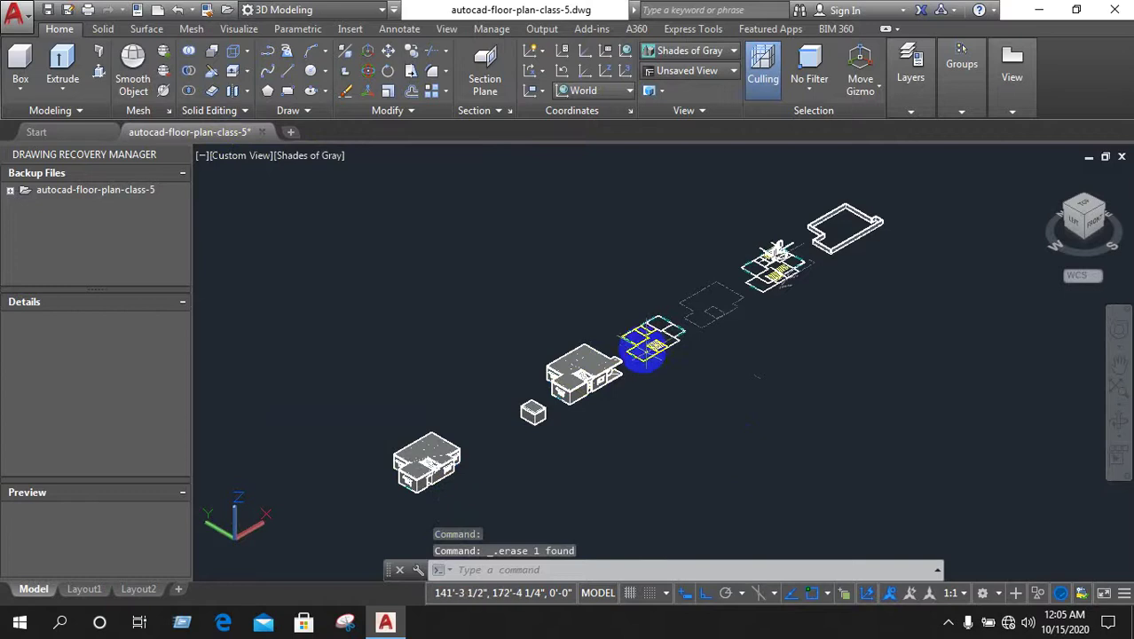
scroll(646, 350, up, 1)
scroll(542, 400, up, 1)
scroll(575, 399, down, 1)
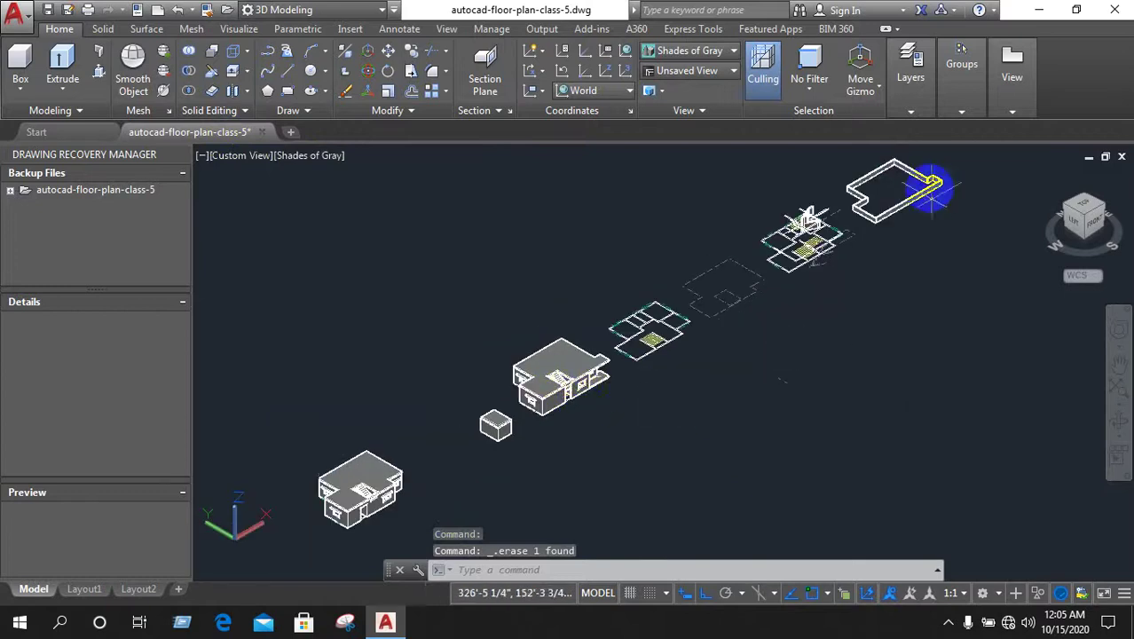
scroll(839, 216, up, 2)
text(M)
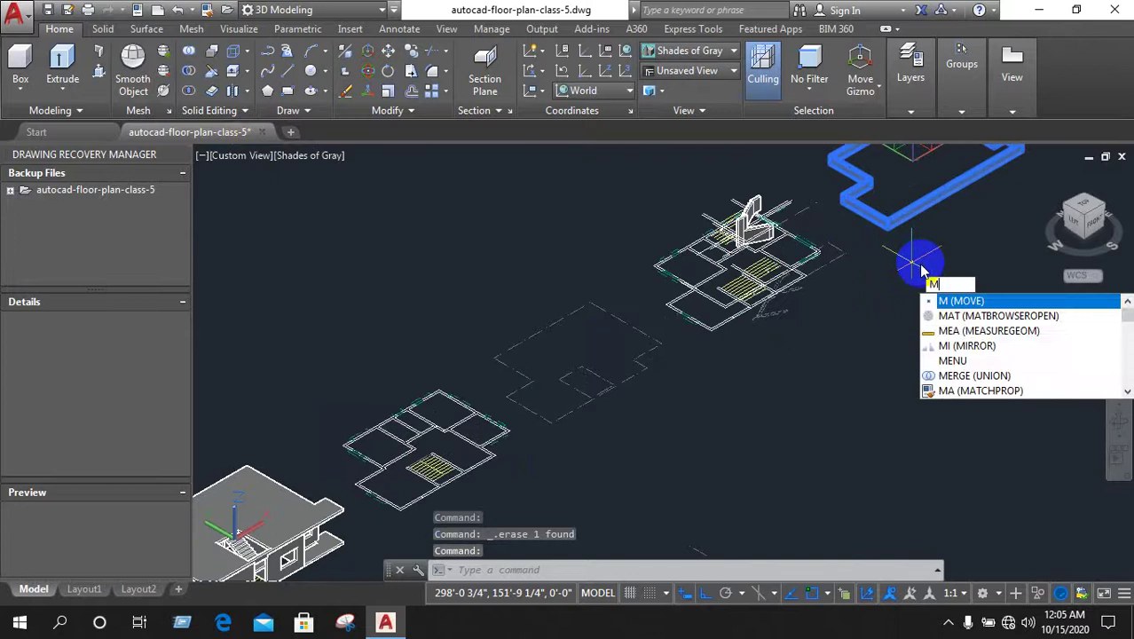
Move the L-shaped outline from its corner onto the two-storey house's roof corner
key(Return)
scroll(874, 264, up, 1)
scroll(874, 265, up, 1)
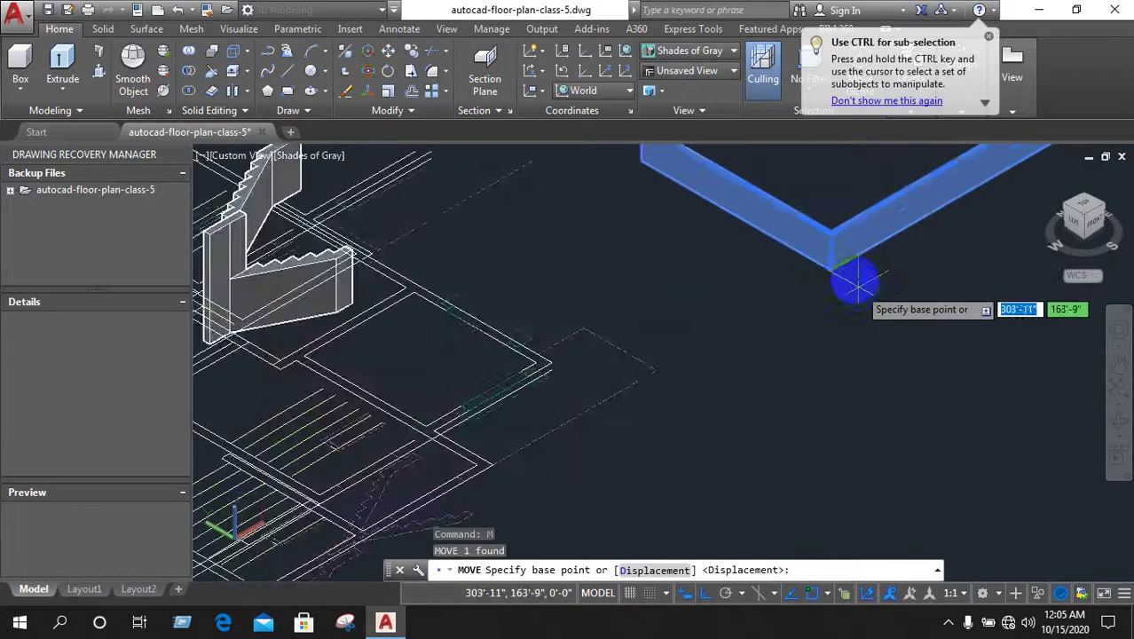
scroll(855, 279, up, 1)
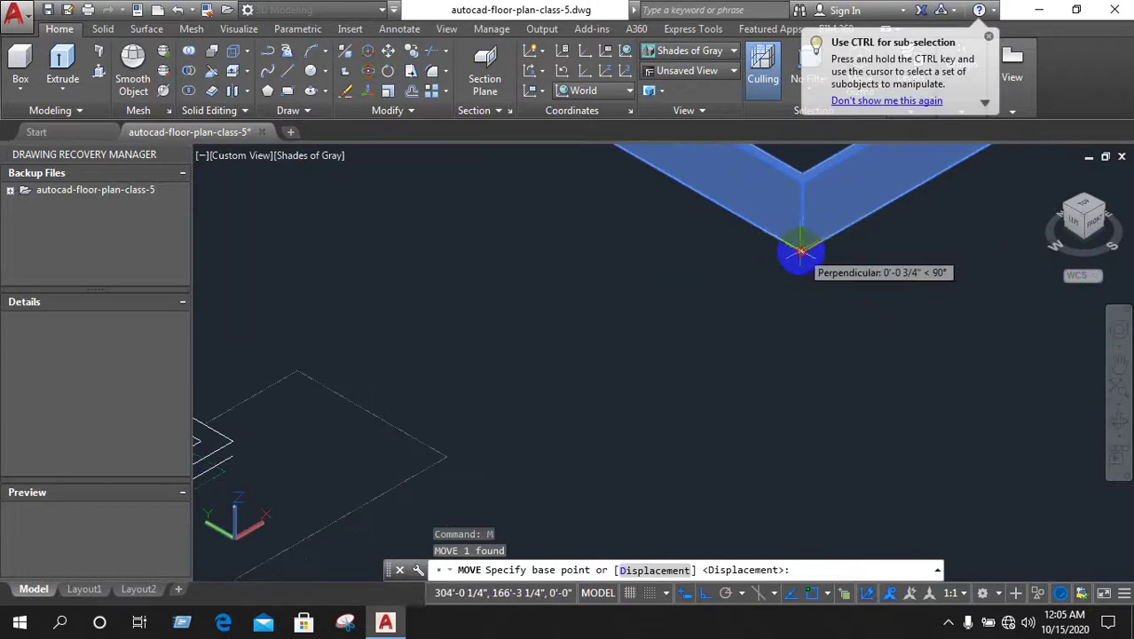
click(800, 252)
scroll(823, 297, down, 2)
scroll(493, 461, down, 2)
scroll(568, 340, down, 1)
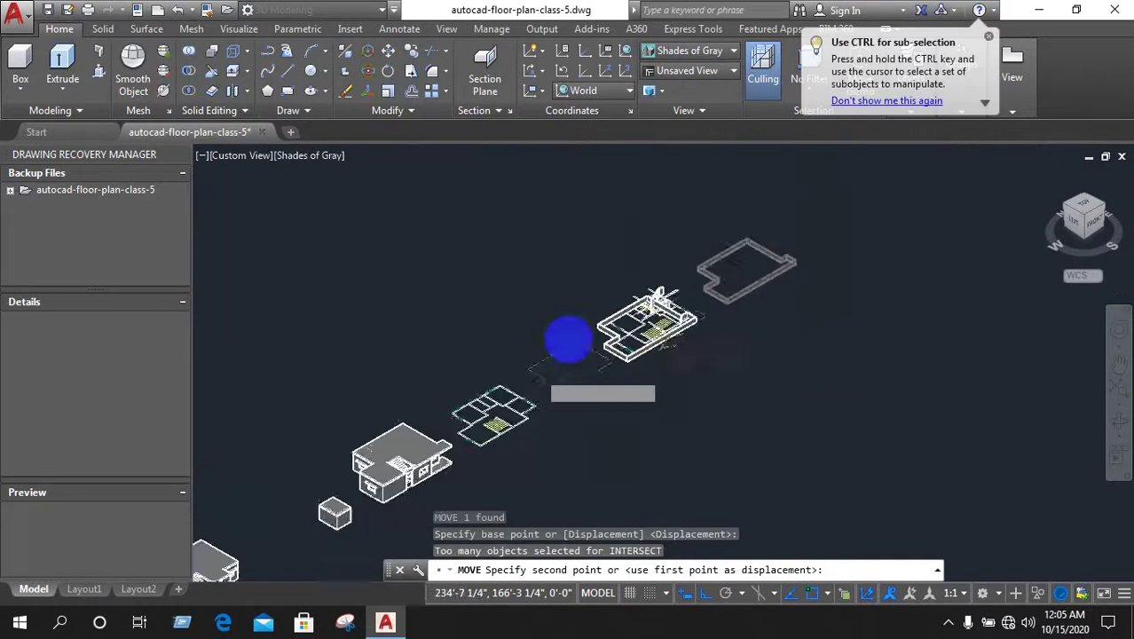
scroll(481, 394, down, 2)
scroll(519, 329, up, 3)
scroll(506, 324, up, 2)
scroll(549, 371, up, 1)
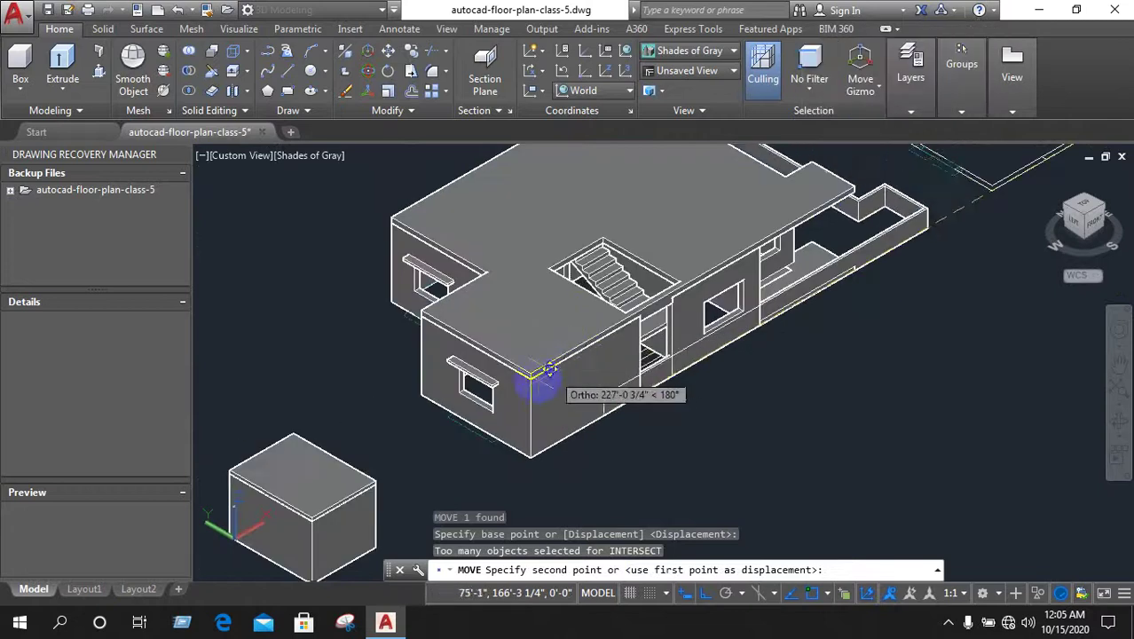
scroll(525, 368, up, 2)
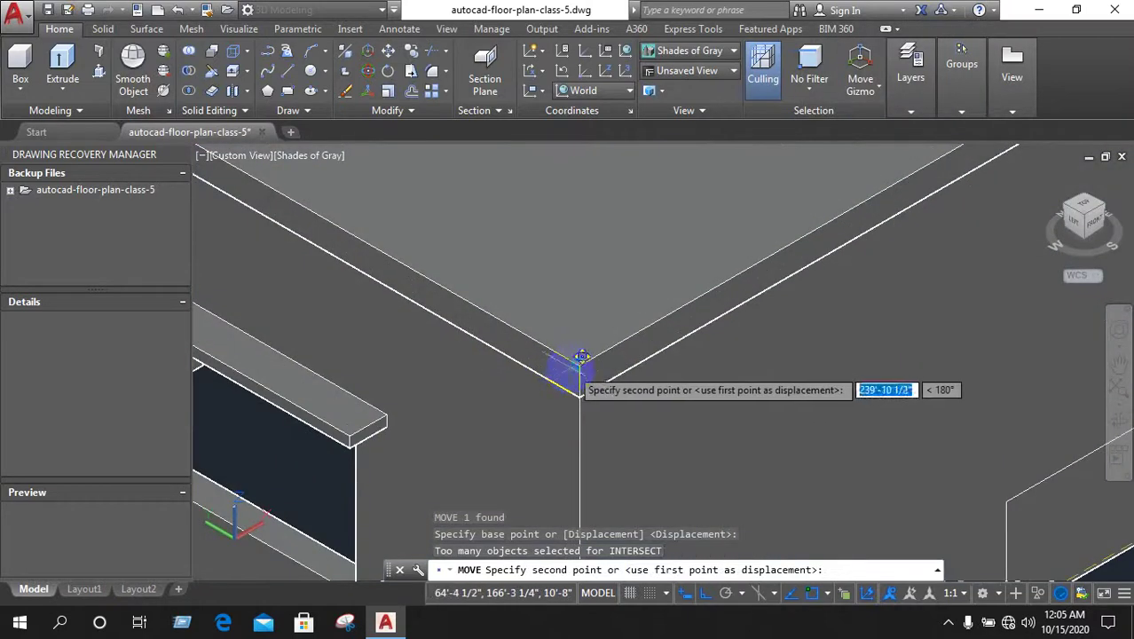
click(581, 357)
Select the small box and start moving it, then cancel the move
scroll(474, 390, down, 5)
scroll(653, 304, down, 3)
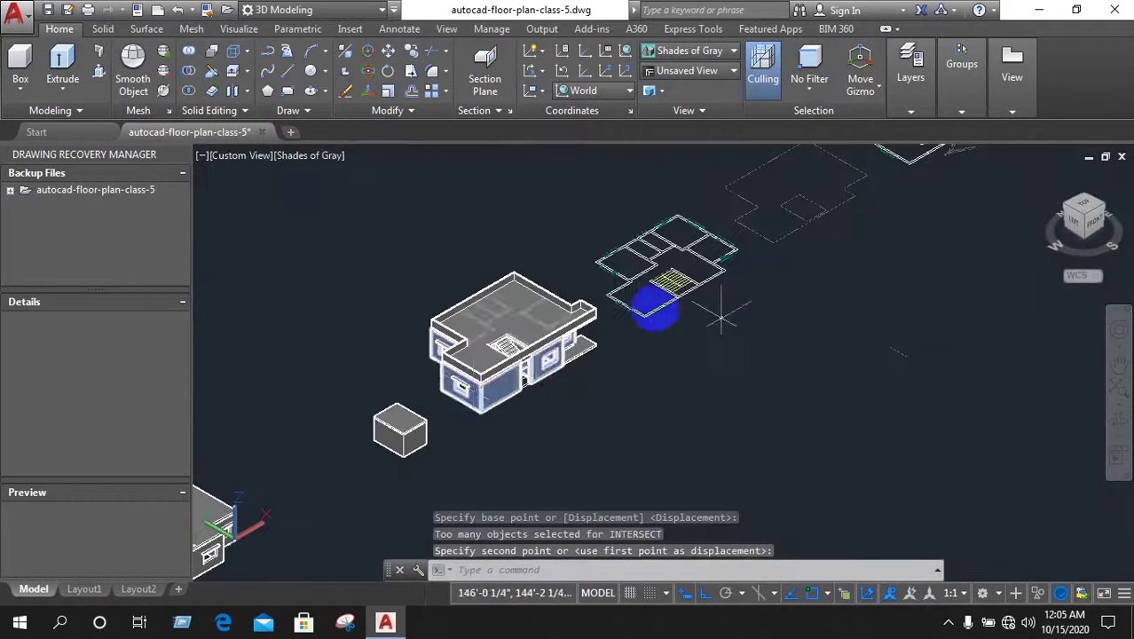
click(419, 439)
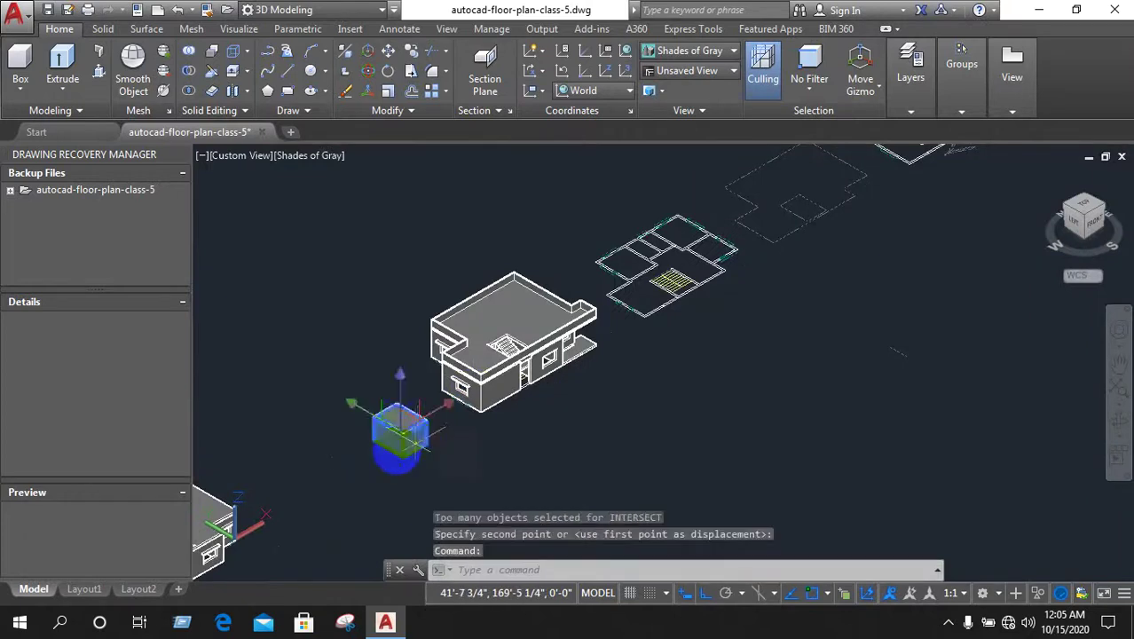
scroll(395, 439, up, 3)
scroll(411, 414, up, 4)
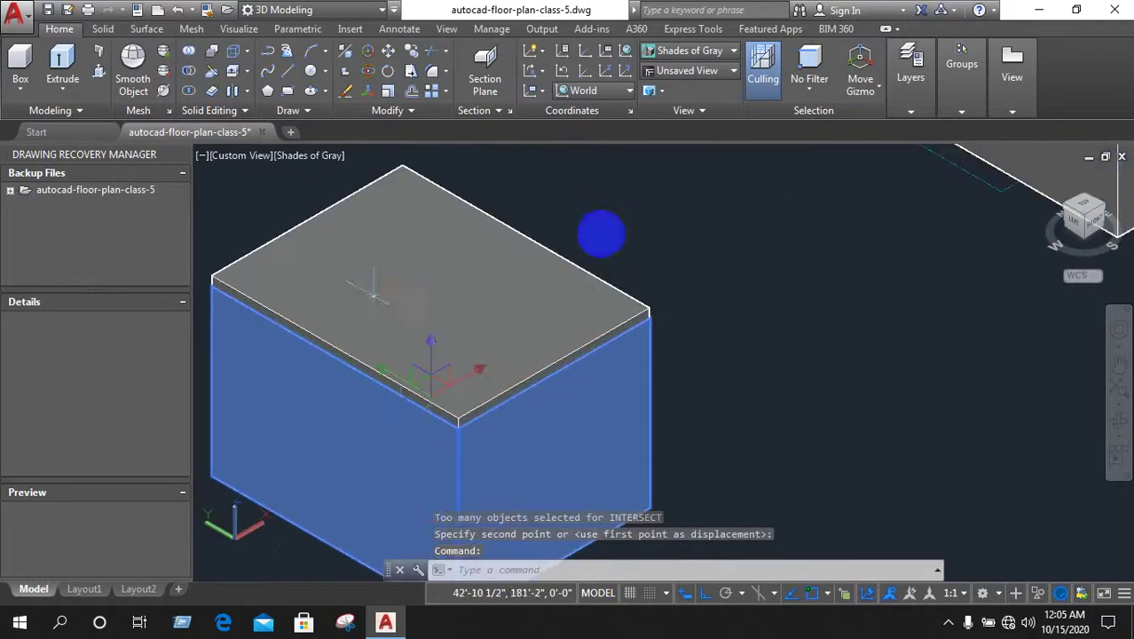
scroll(684, 337, down, 2)
scroll(683, 338, down, 2)
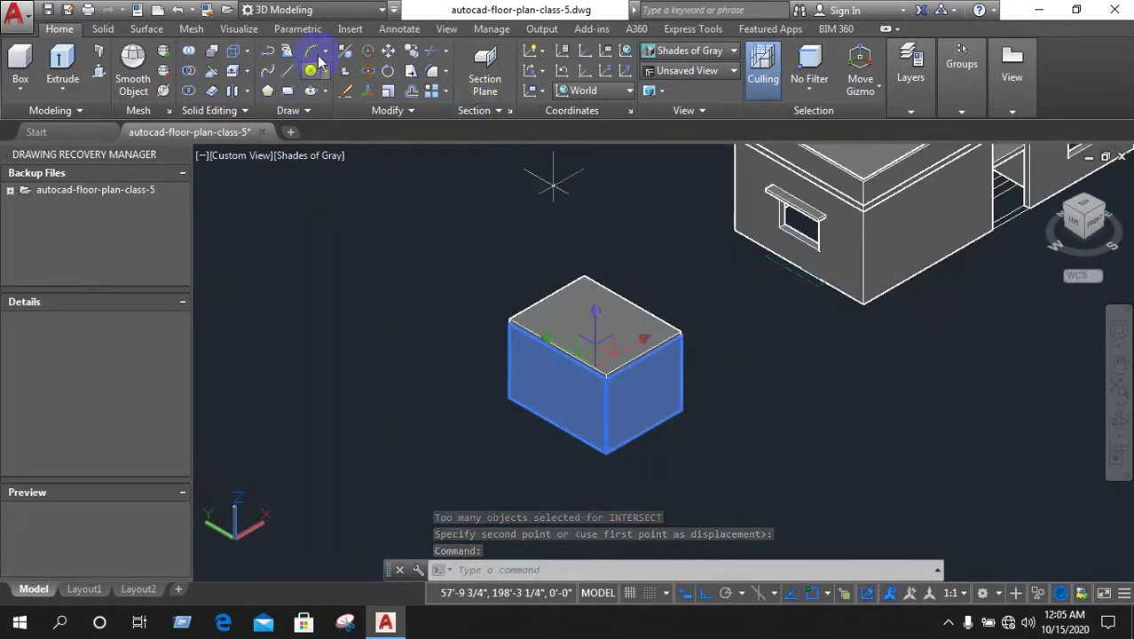
click(387, 54)
scroll(656, 391, up, 3)
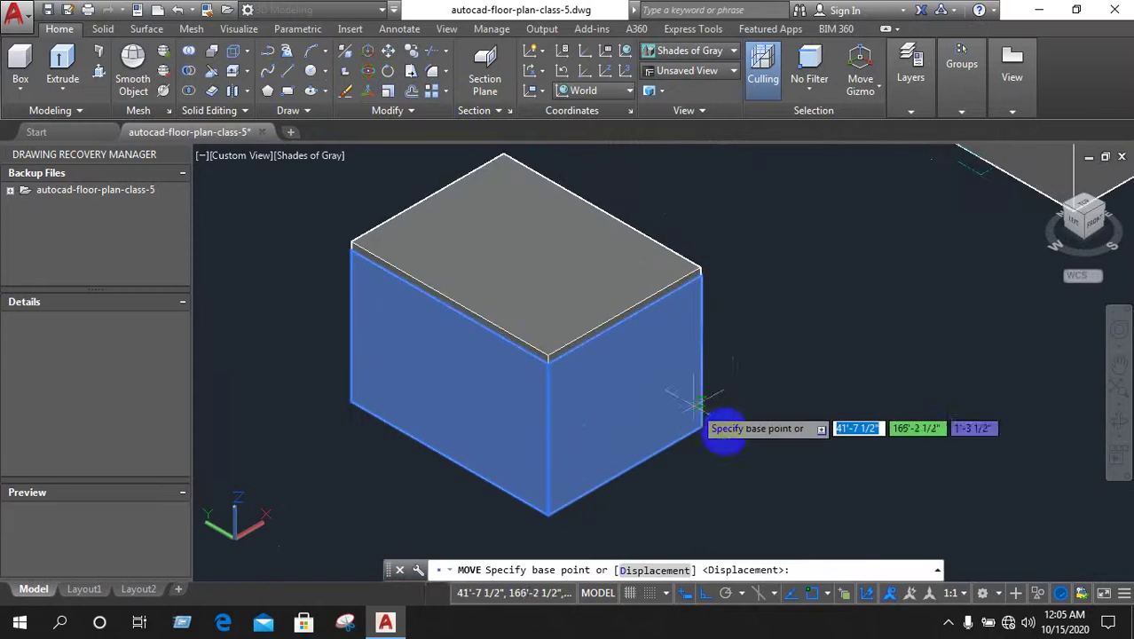
scroll(722, 336, down, 3)
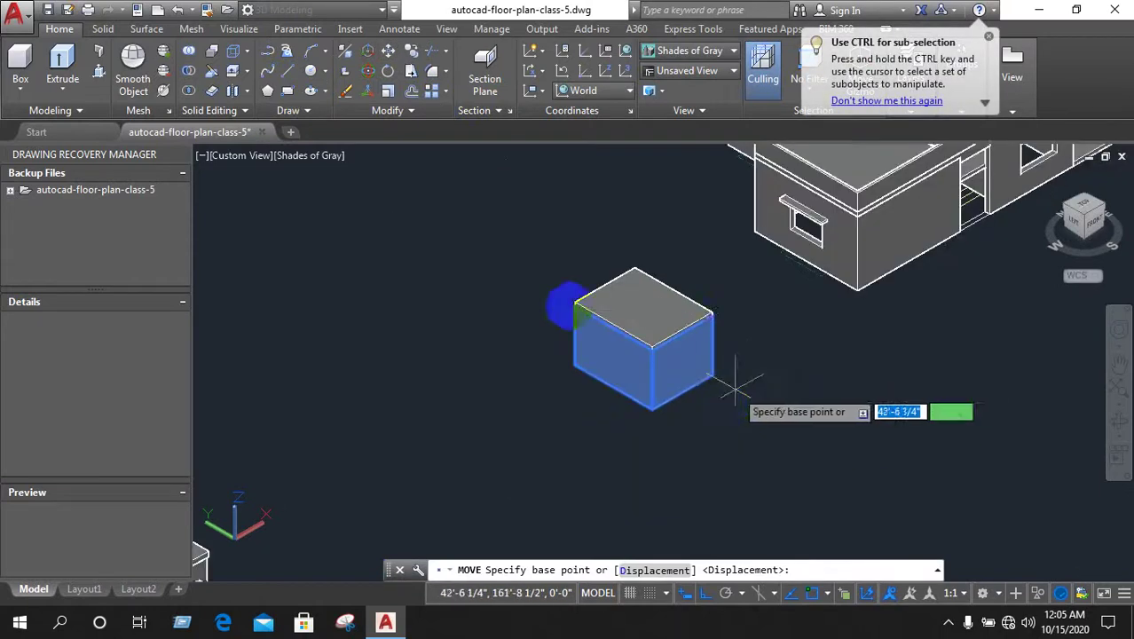
key(Escape)
scroll(701, 311, up, 3)
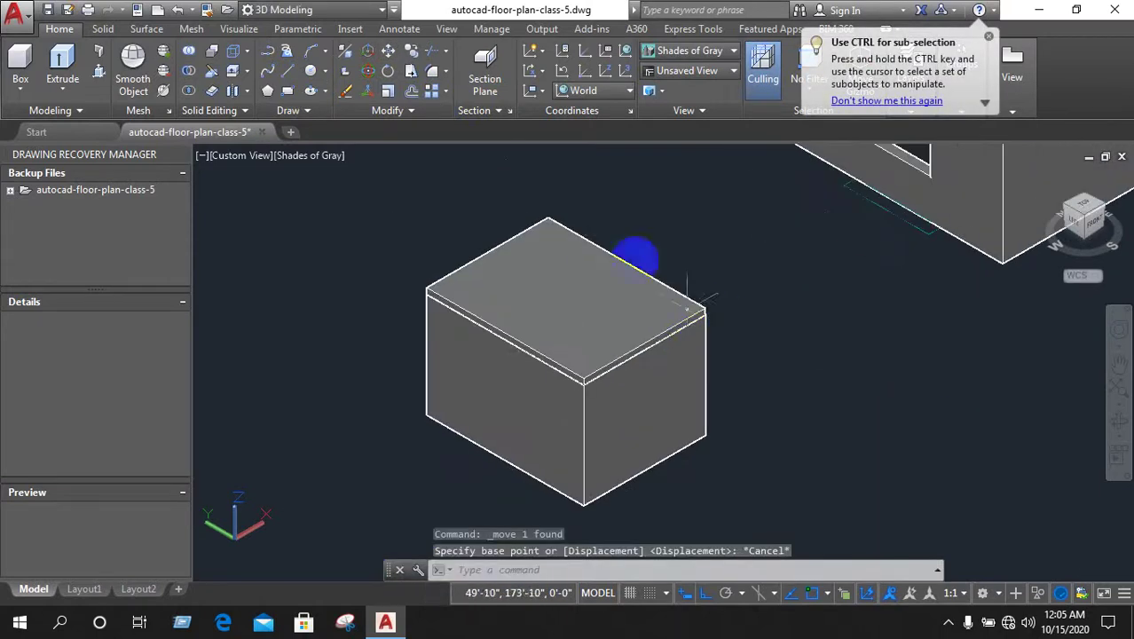
Press-pull two side faces of the box's top slab outward into an overhang
click(98, 71)
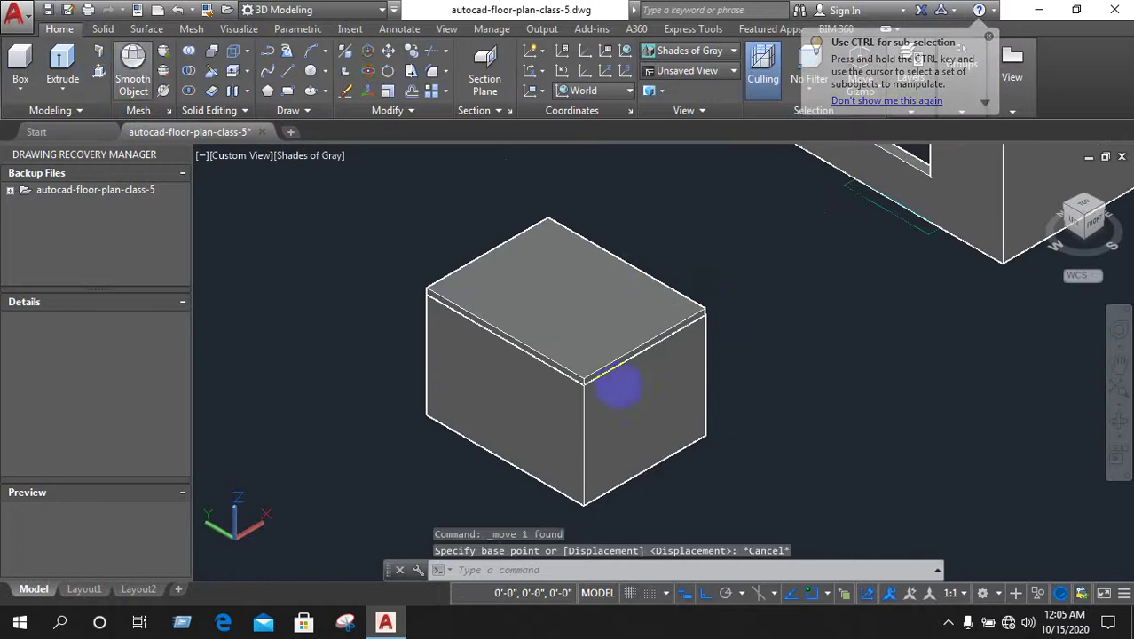
scroll(621, 390, up, 3)
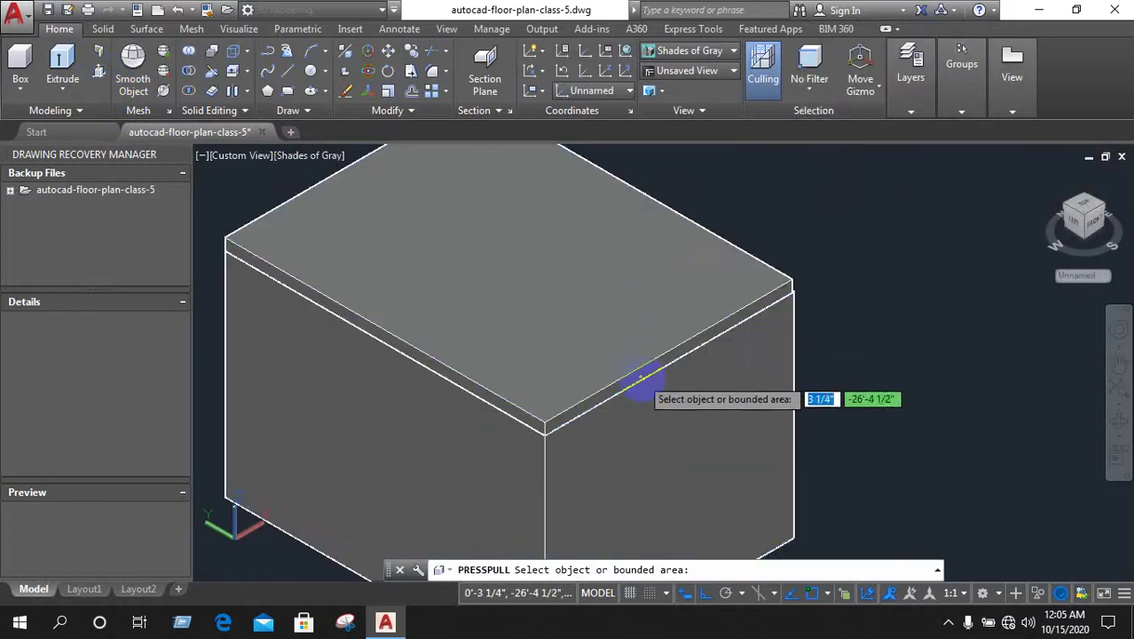
scroll(653, 380, up, 1)
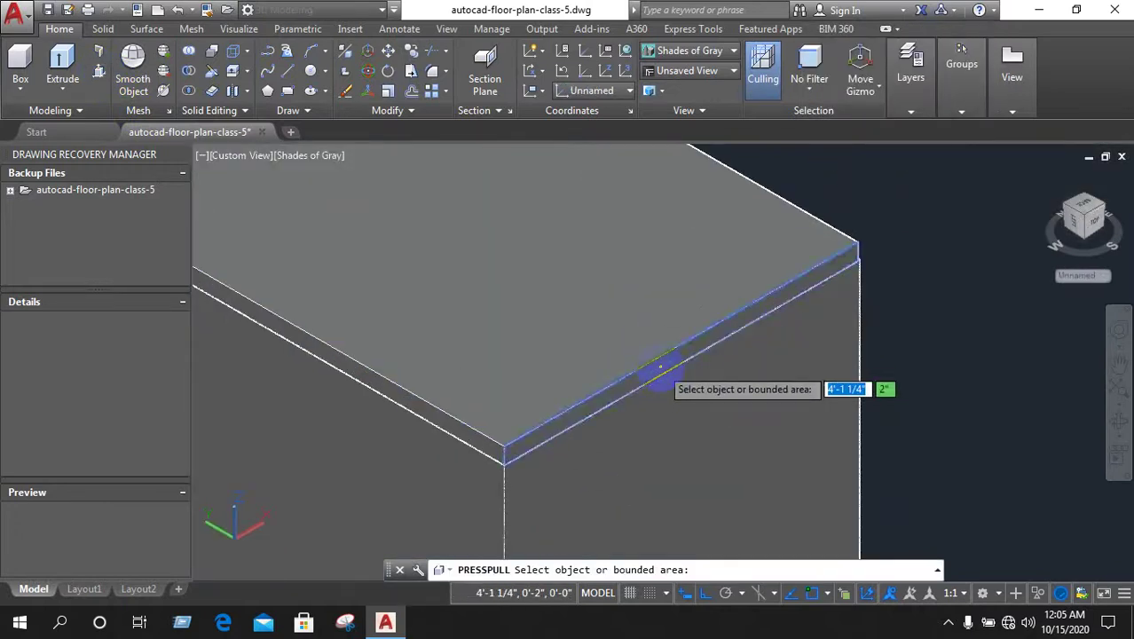
click(659, 367)
click(523, 444)
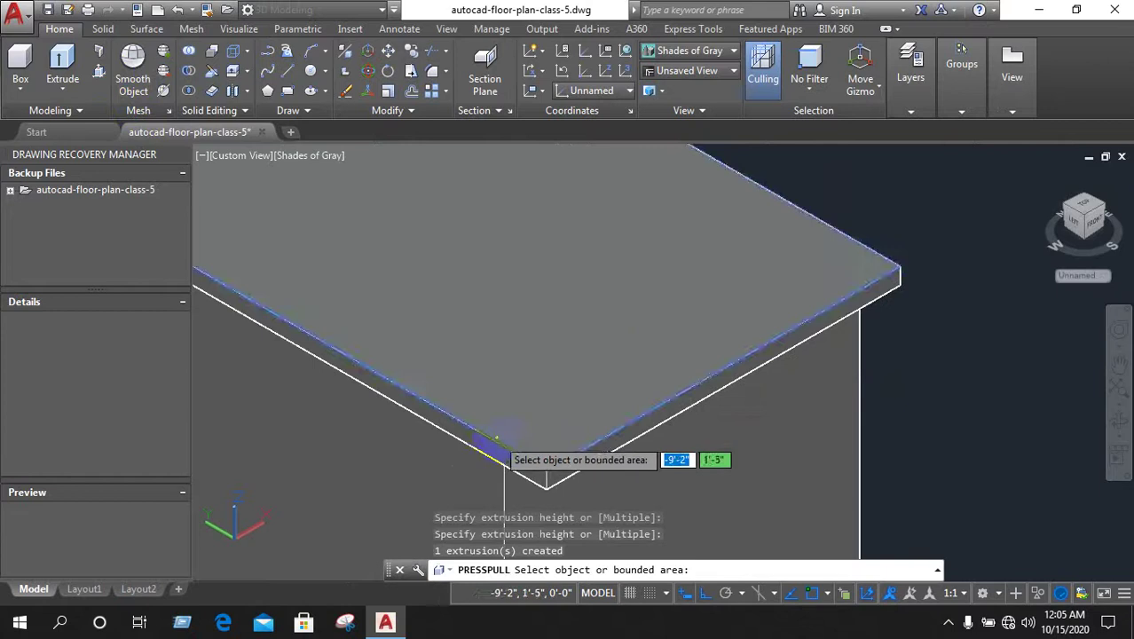
click(453, 457)
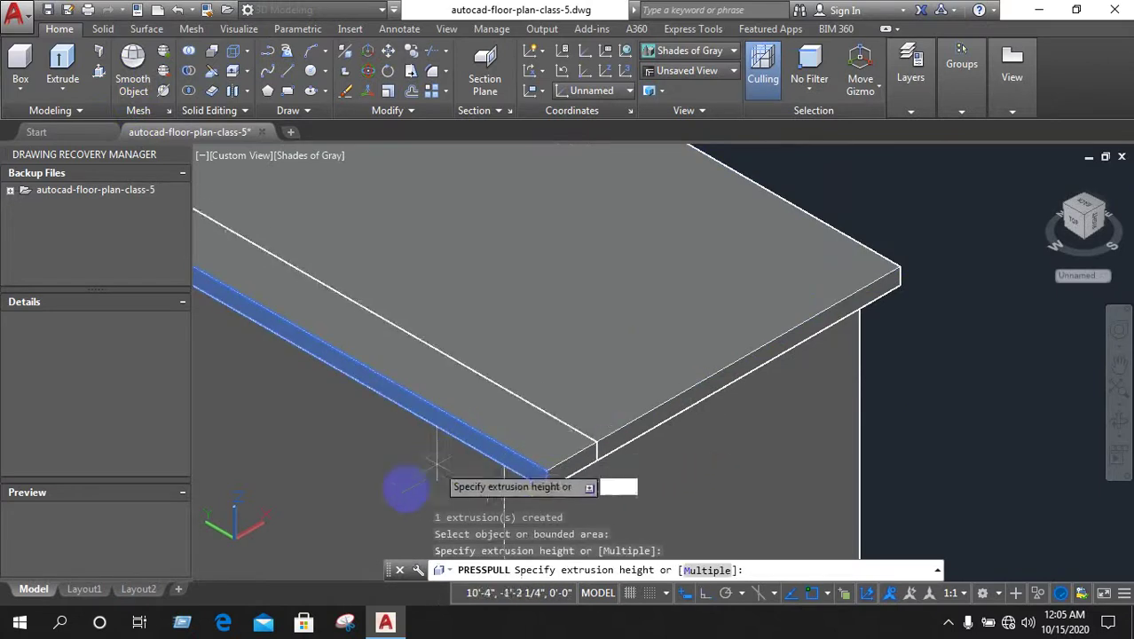
click(959, 321)
Press-pull one more slab edge face outward, then orbit back out to the buildings
scroll(1020, 345, down, 2)
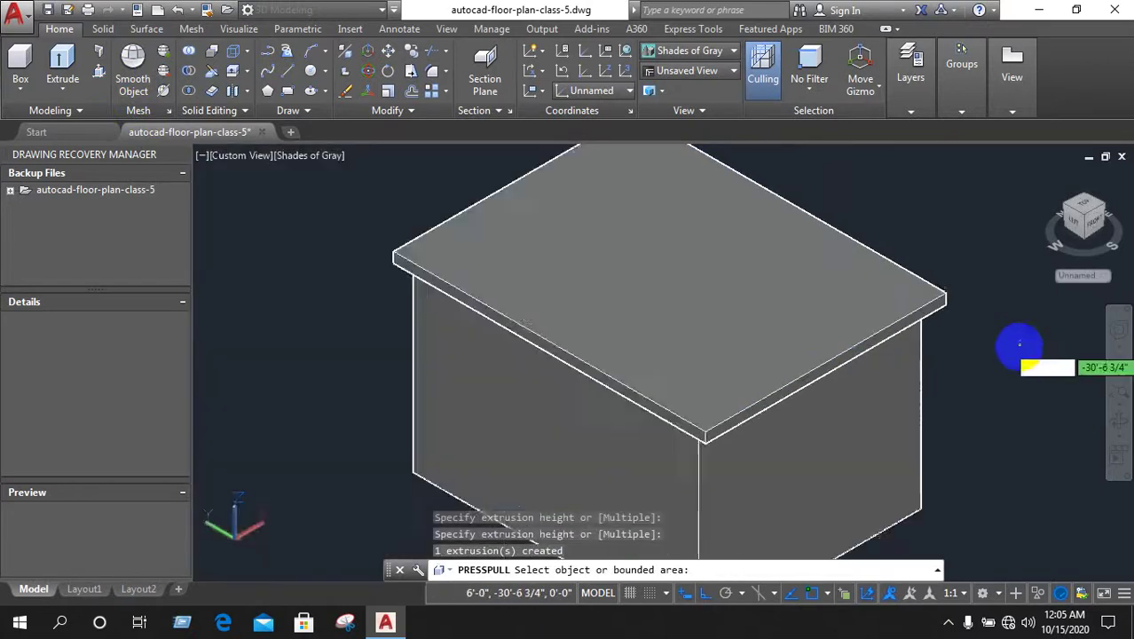
scroll(1004, 402, down, 5)
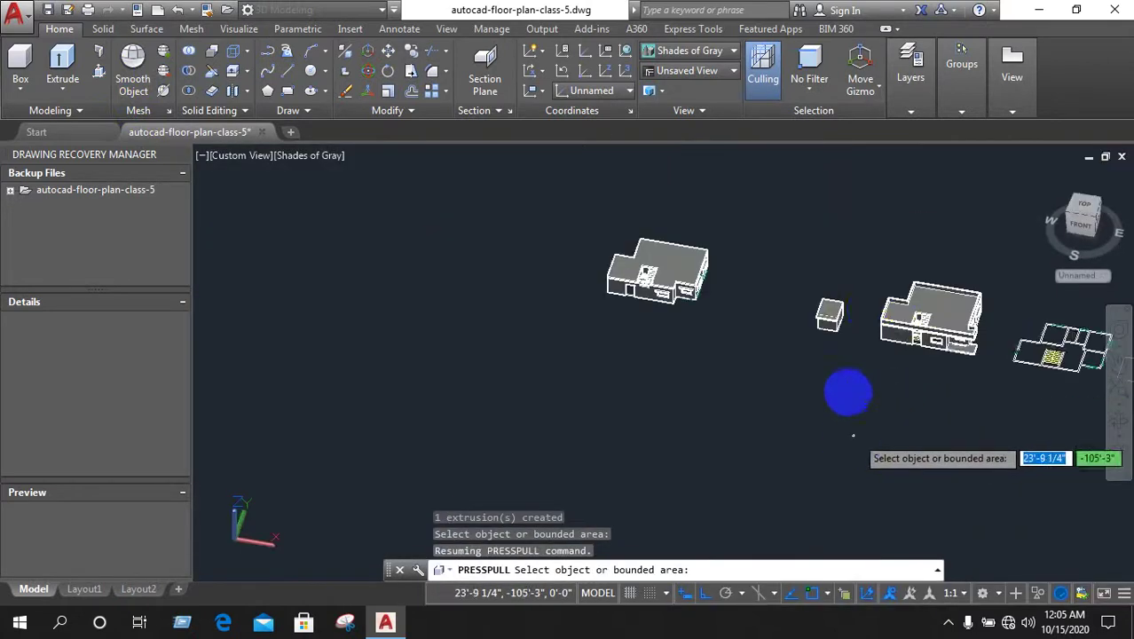
scroll(836, 311, up, 2)
scroll(763, 366, up, 3)
scroll(763, 366, up, 2)
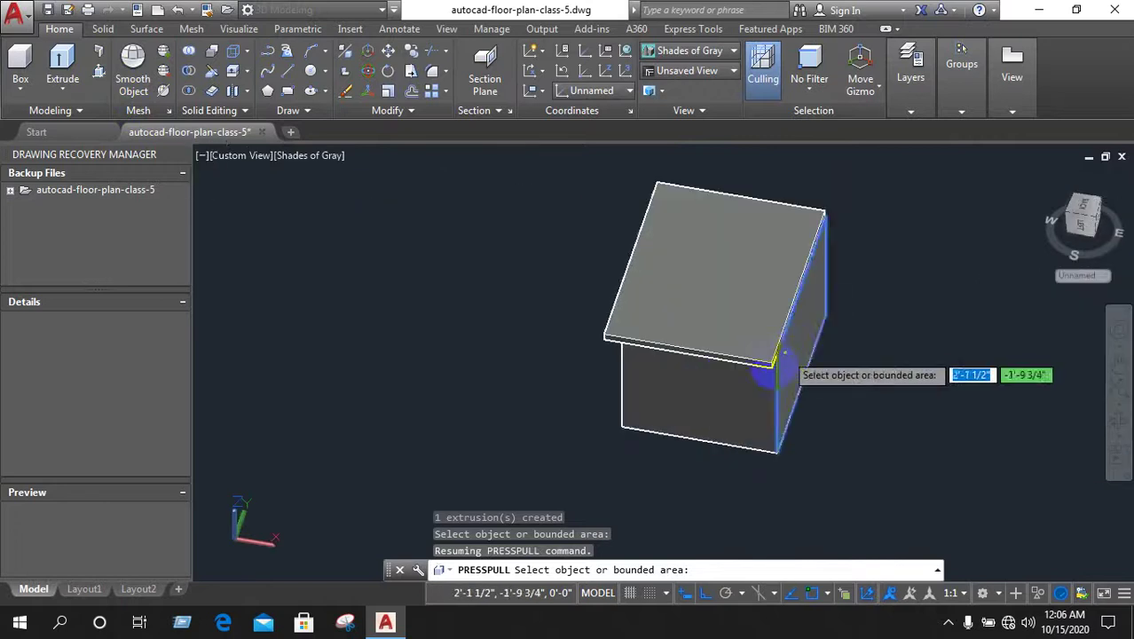
scroll(768, 368, up, 2)
scroll(759, 373, up, 2)
scroll(781, 368, up, 2)
scroll(793, 360, up, 1)
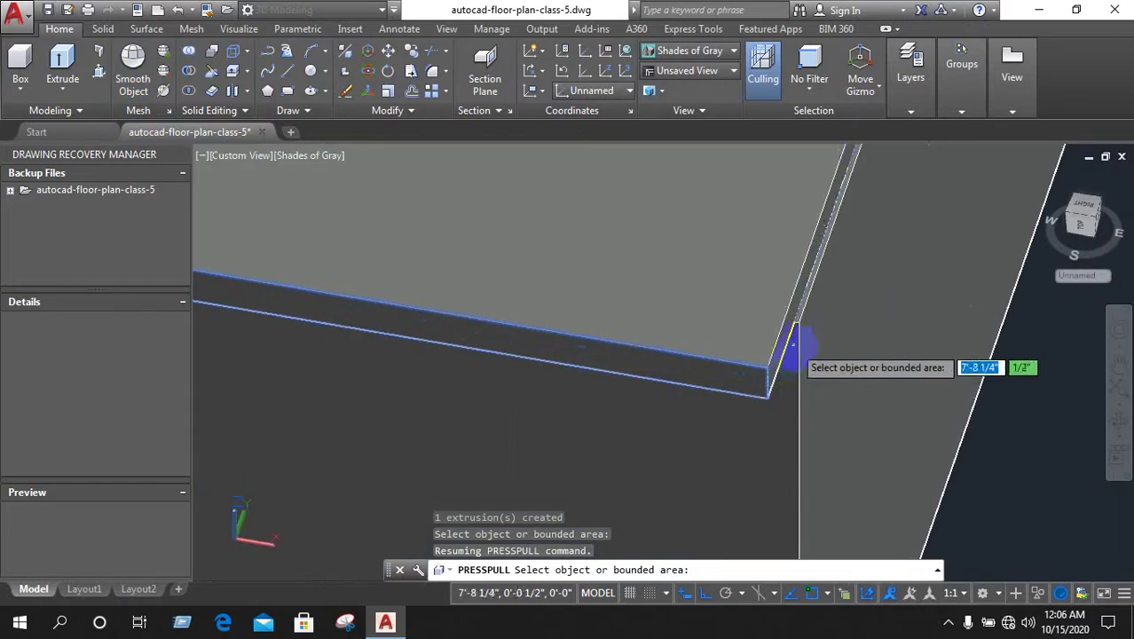
click(829, 349)
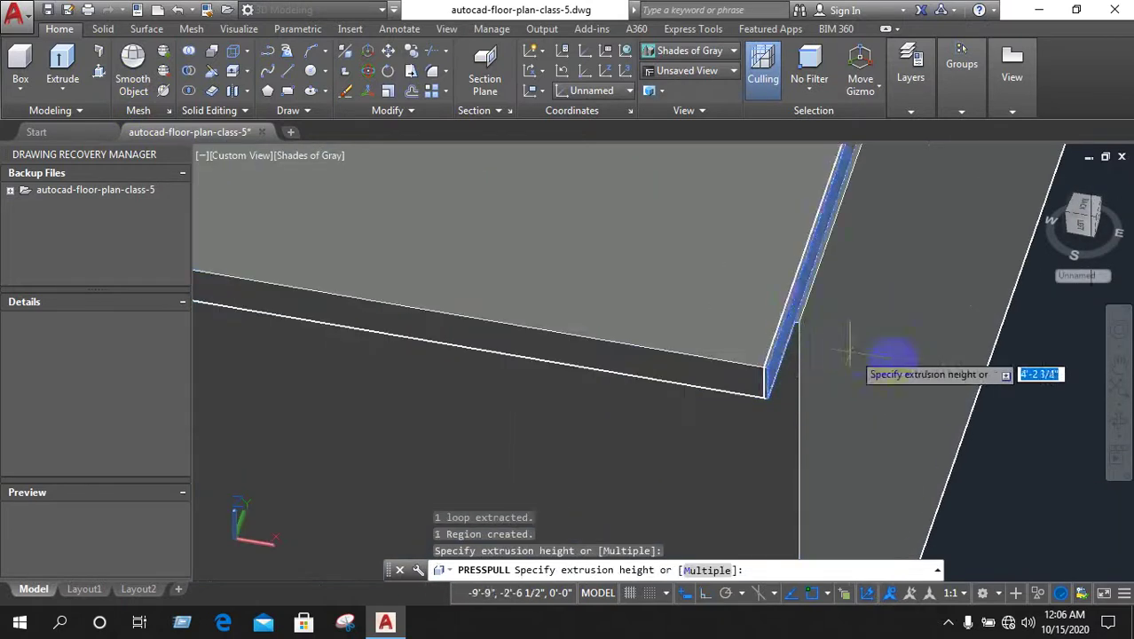
click(932, 371)
scroll(953, 394, down, 2)
scroll(749, 387, down, 3)
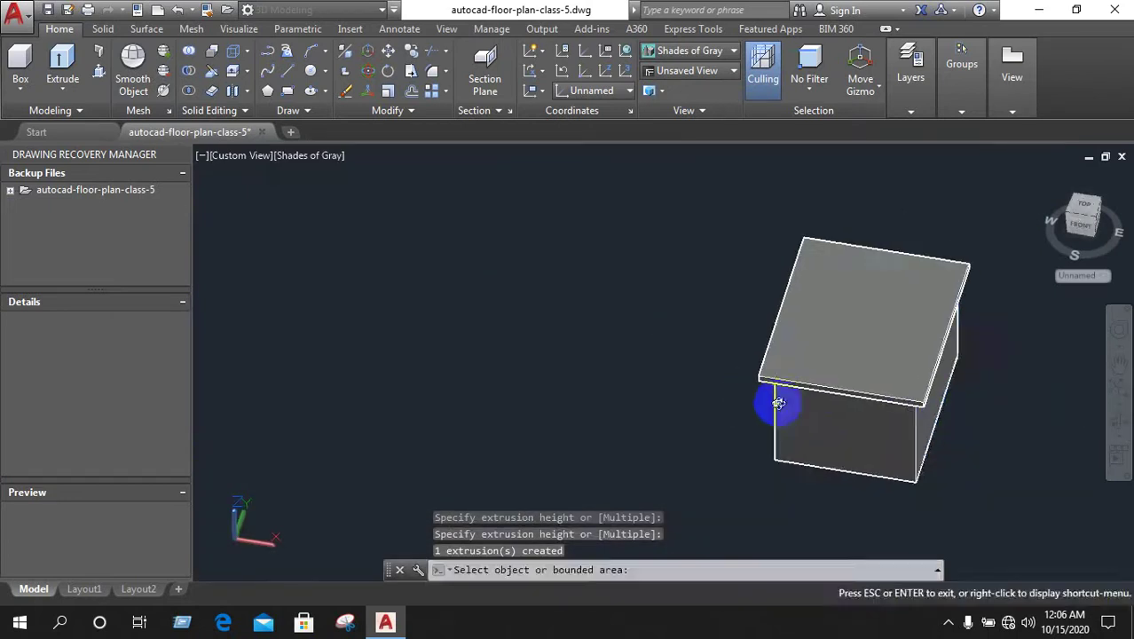
mouse_move(775, 398)
shift+middle_down()
mouse_move(793, 370)
mouse_move(824, 475)
mouse_move(843, 393)
mouse_move(805, 474)
mouse_move(854, 452)
shift+middle_up()
scroll(819, 354, down, 3)
scroll(843, 431, up, 2)
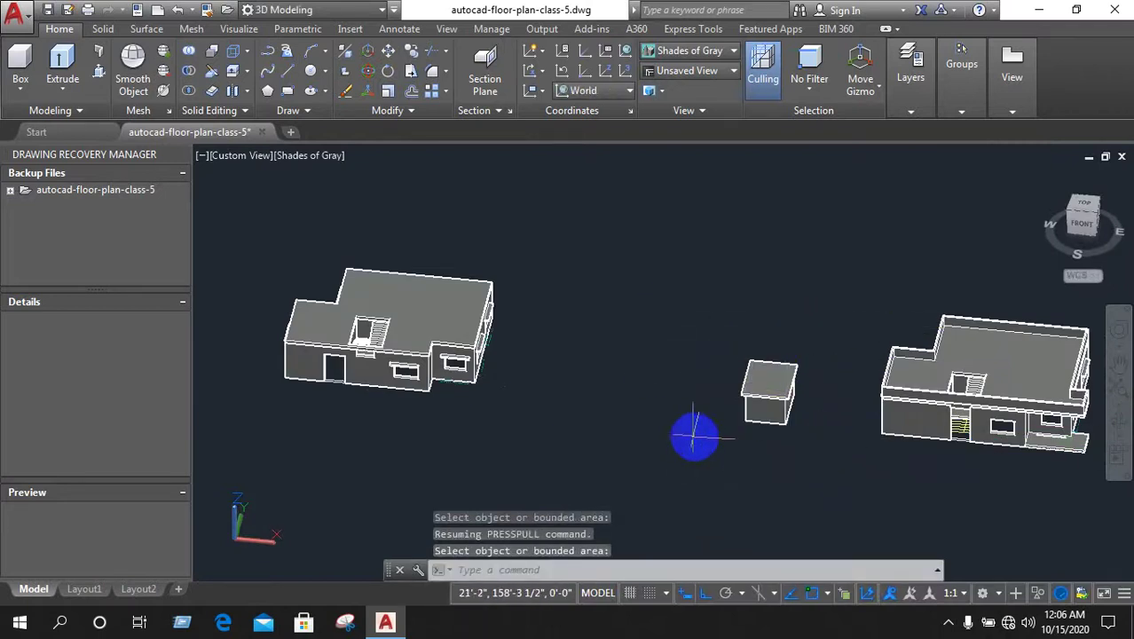
Window-select the stair-cover box and move it from its corner onto the stair opening corner
shift+middle_drag(695, 435, 713, 350)
click(717, 286)
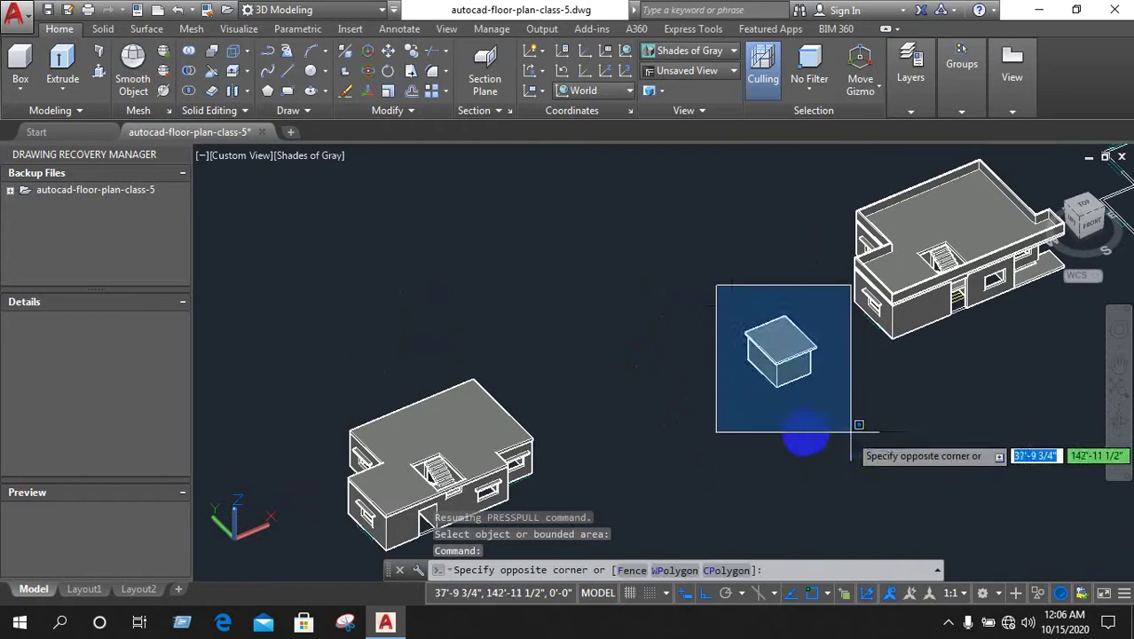
click(810, 429)
text(M)
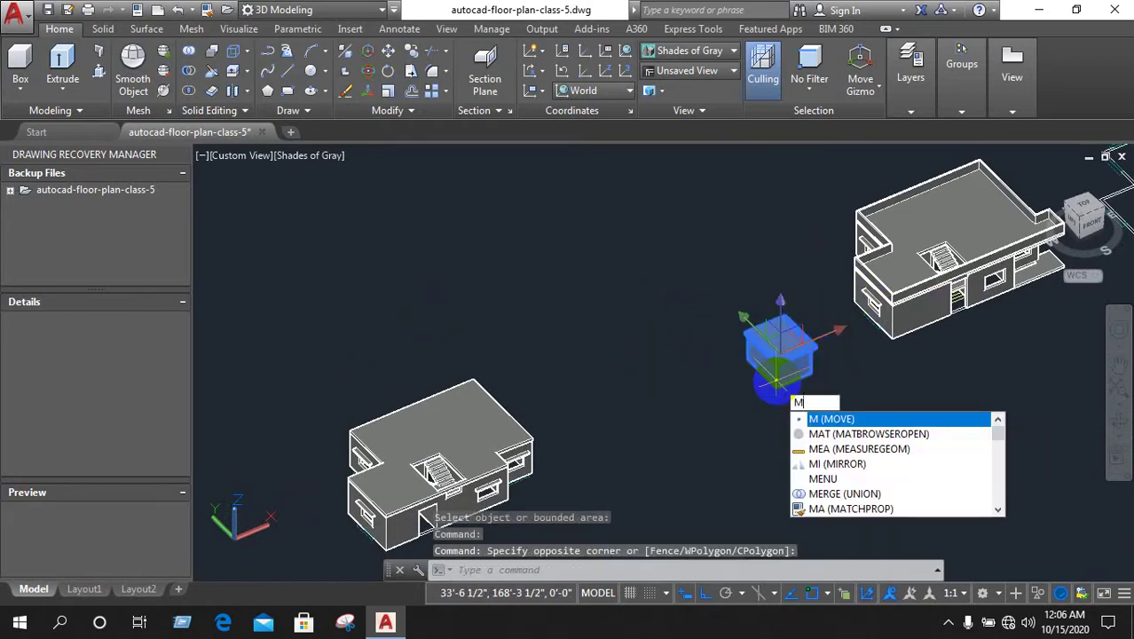
key(Return)
scroll(712, 349, up, 3)
scroll(701, 332, up, 2)
scroll(715, 313, up, 2)
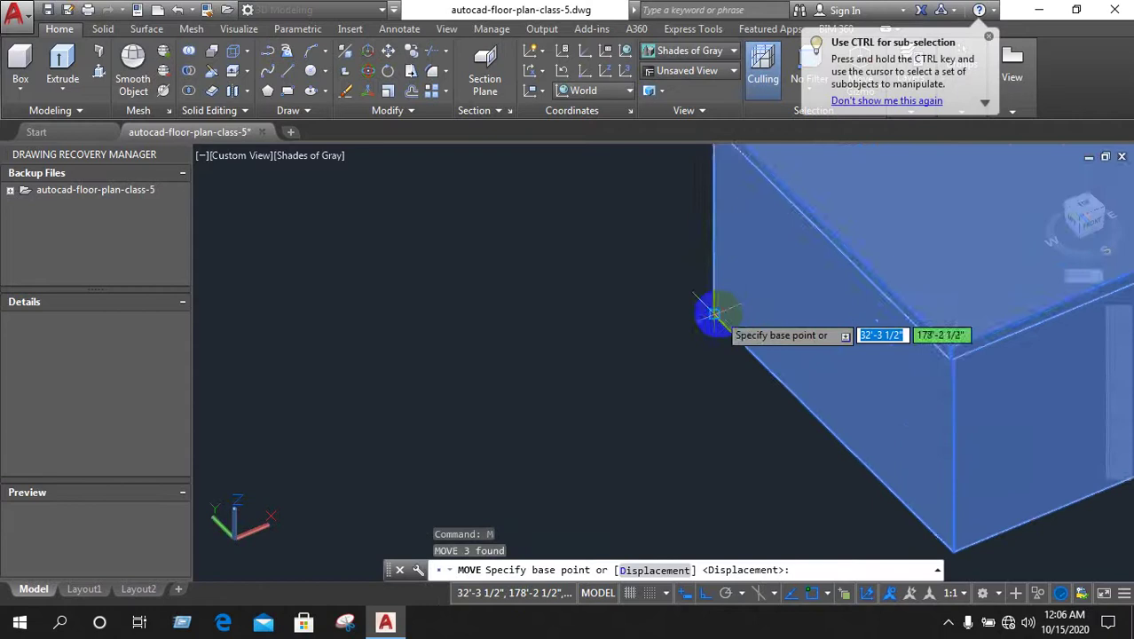
click(714, 313)
scroll(582, 458, down, 3)
scroll(639, 444, down, 2)
scroll(817, 443, down, 2)
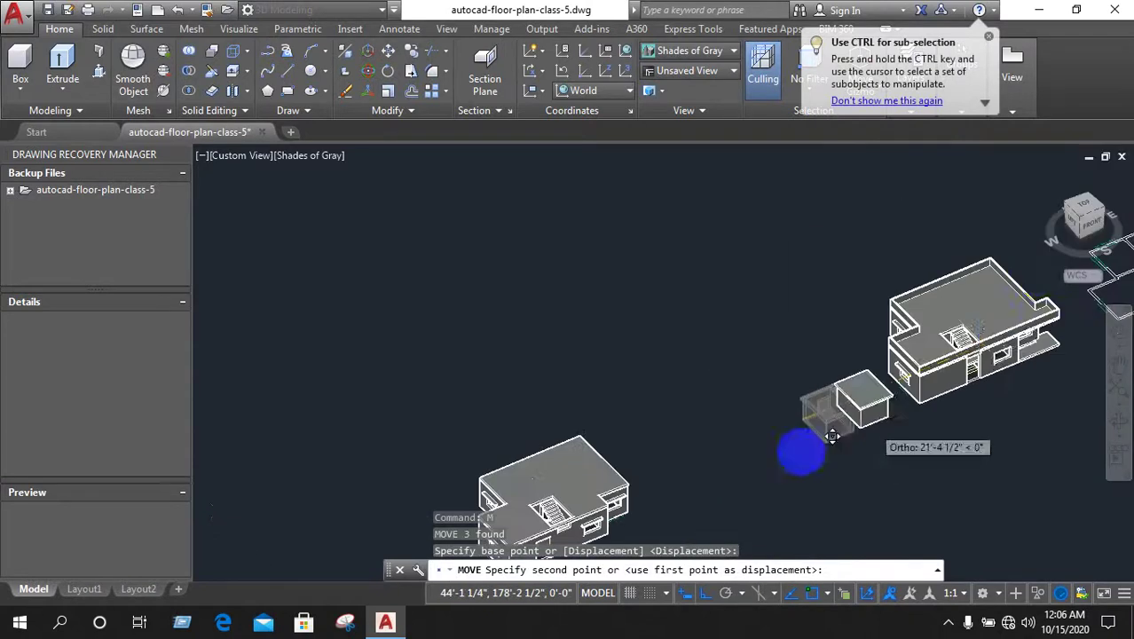
scroll(825, 408, up, 3)
scroll(836, 428, up, 2)
scroll(847, 423, up, 2)
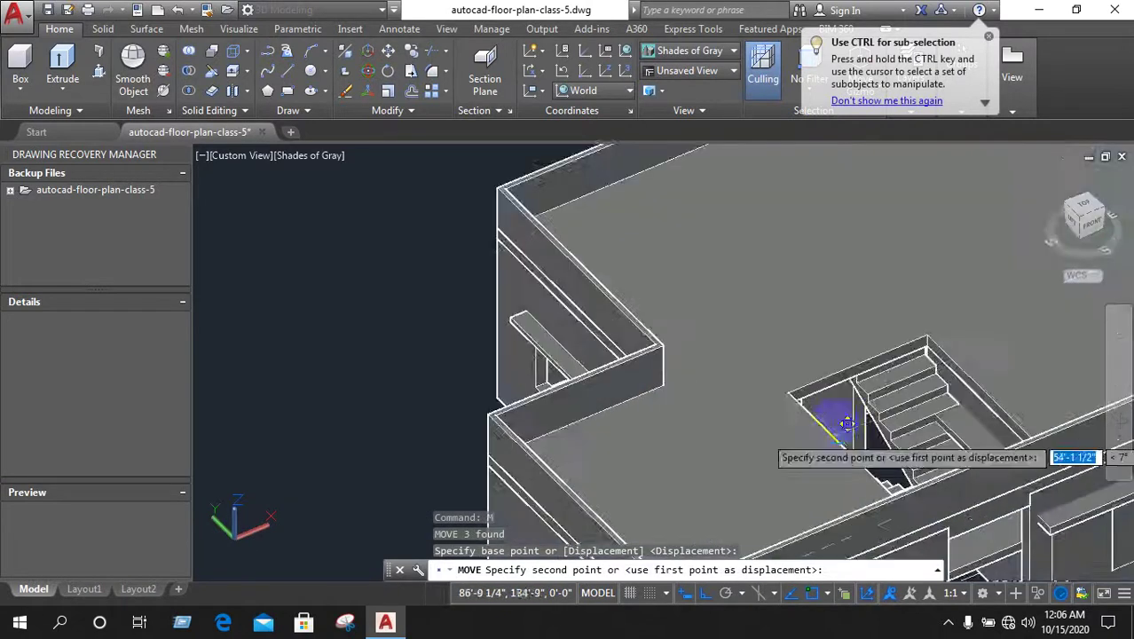
scroll(835, 413, up, 3)
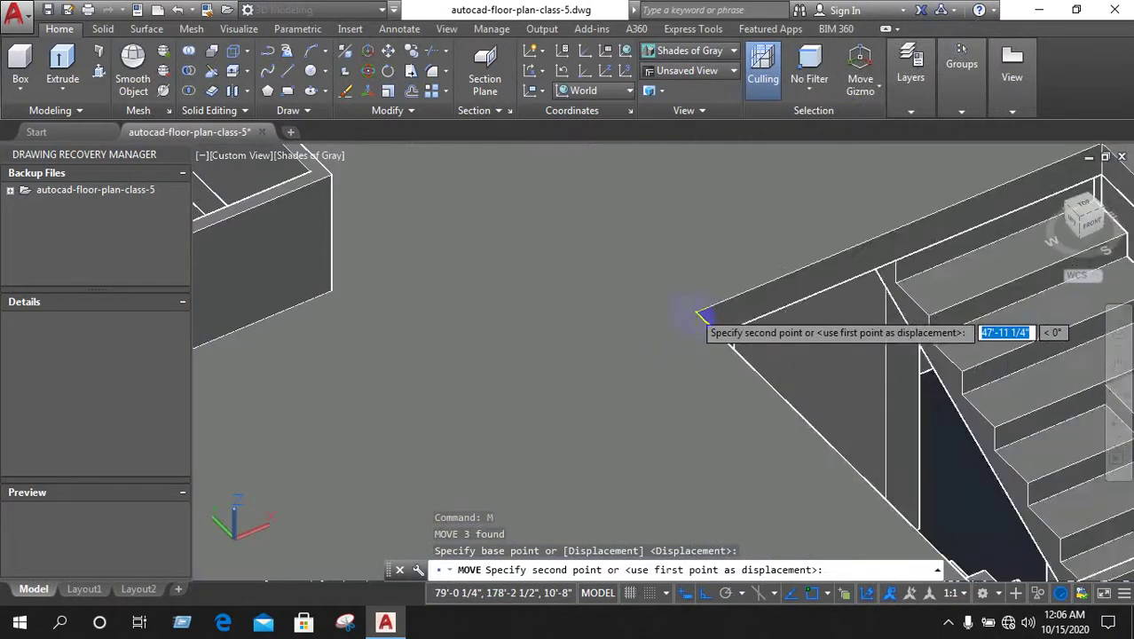
click(702, 315)
Reposition the stair-cover box so it sits down on the house roof
scroll(609, 330, down, 3)
scroll(657, 346, down, 2)
scroll(682, 353, down, 1)
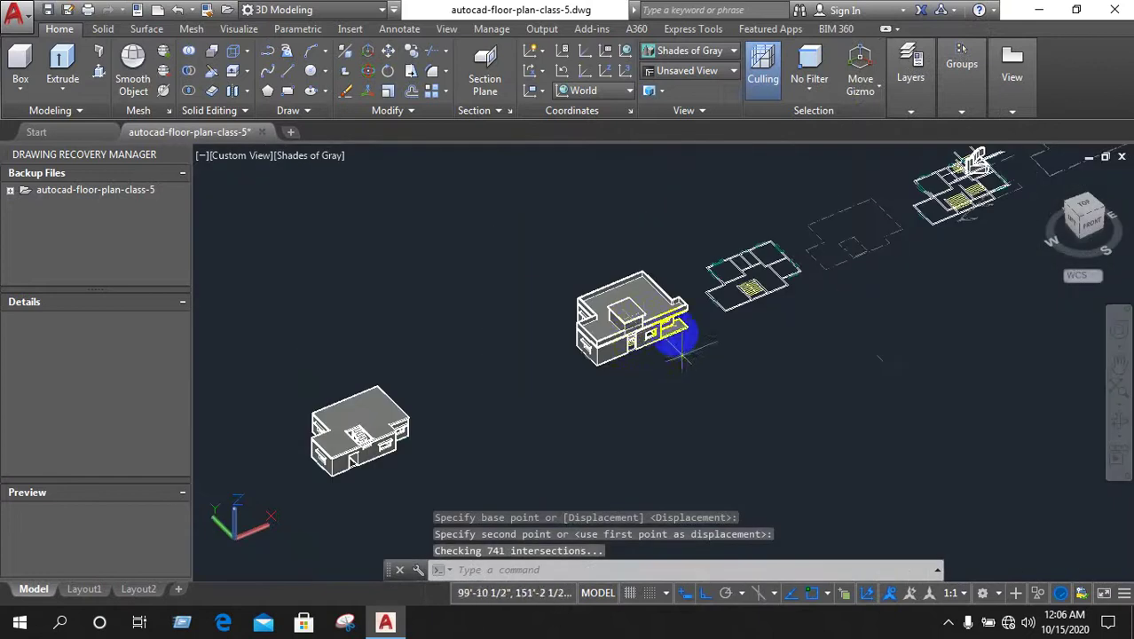
scroll(681, 353, up, 2)
scroll(710, 382, up, 2)
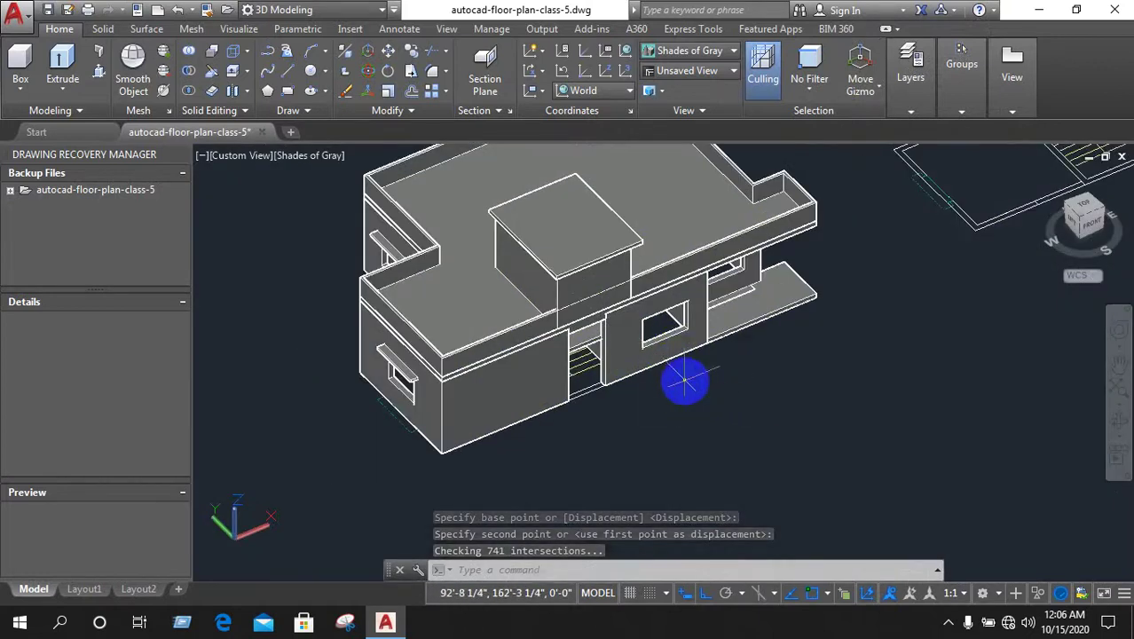
scroll(684, 380, down, 2)
mouse_move(704, 418)
shift+middle_down()
mouse_move(709, 372)
mouse_move(661, 242)
shift+middle_up()
scroll(636, 266, up, 2)
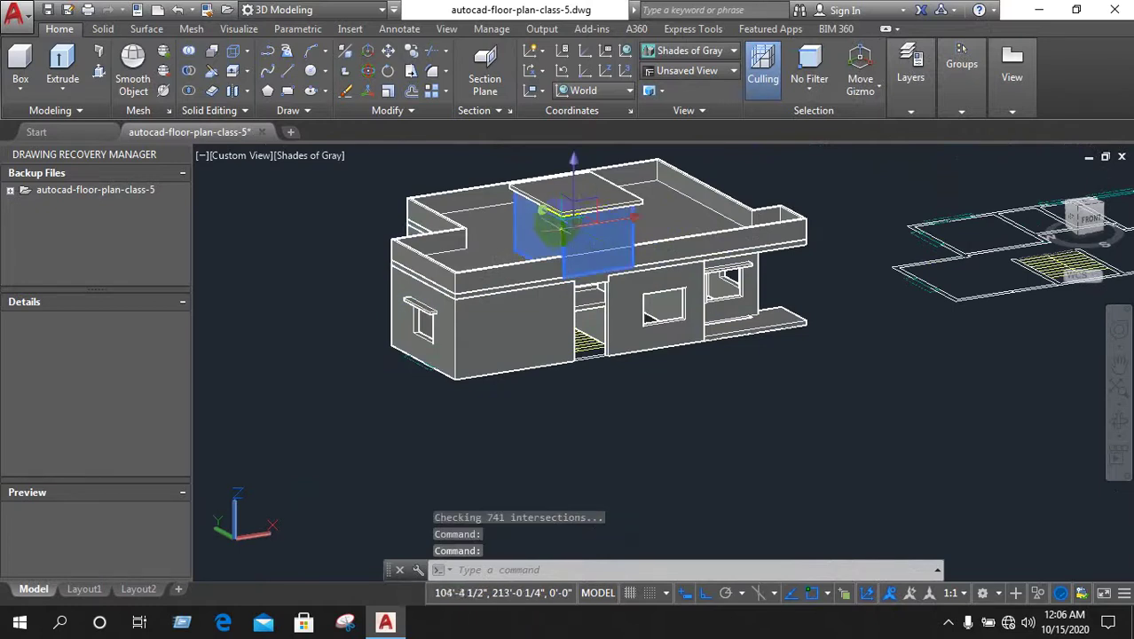
scroll(562, 224, up, 2)
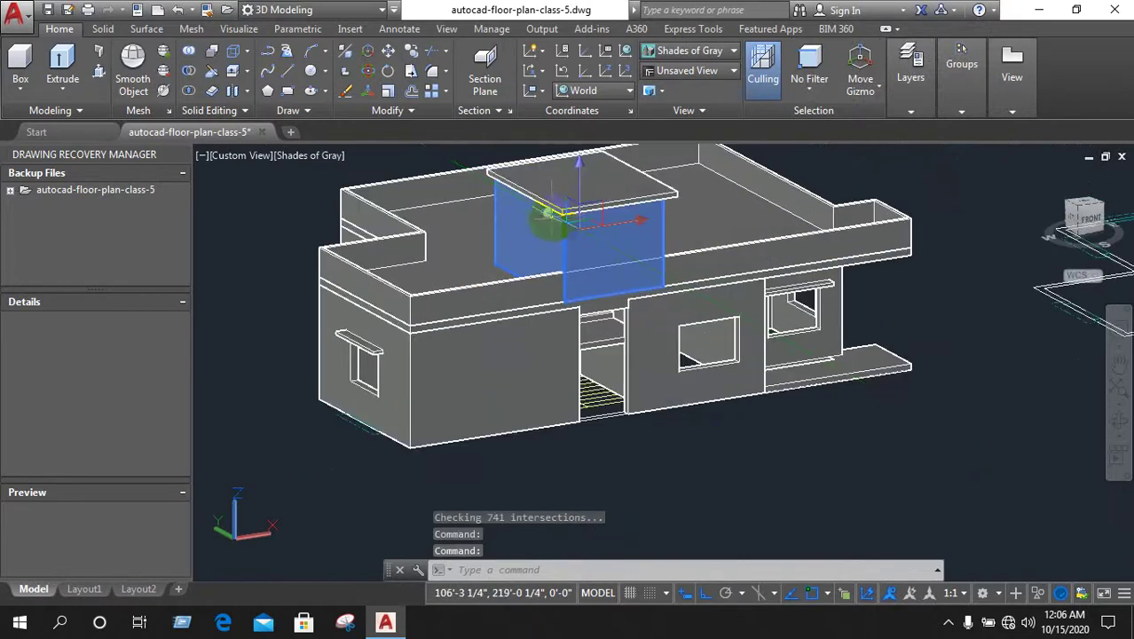
click(578, 210)
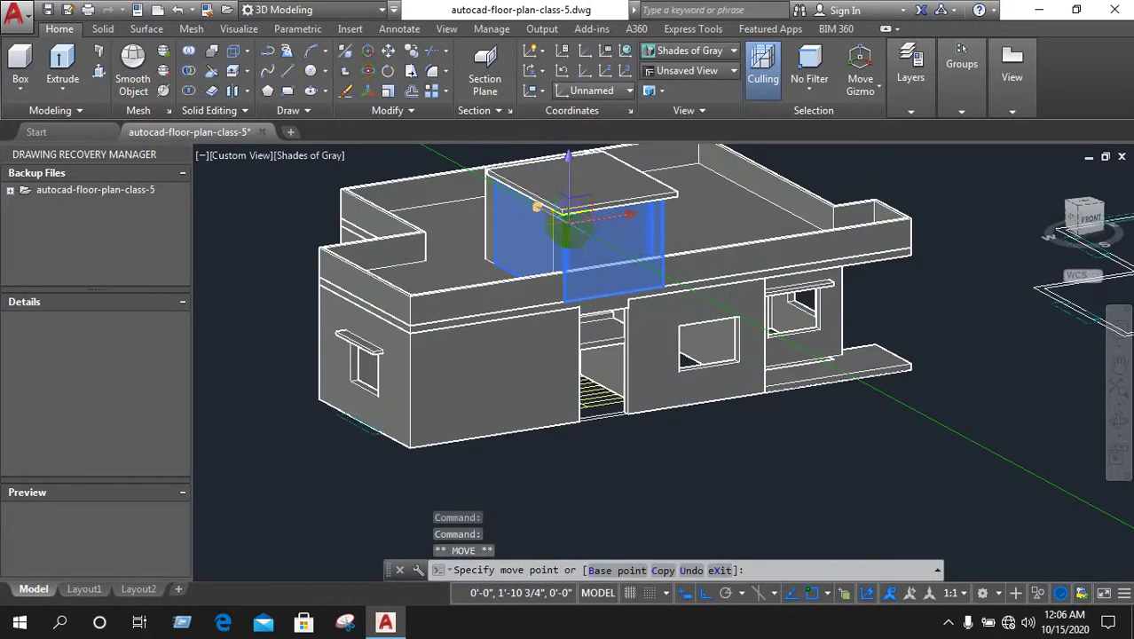
mouse_move(520, 252)
shift+middle_down()
mouse_move(532, 337)
mouse_move(556, 368)
shift+middle_up()
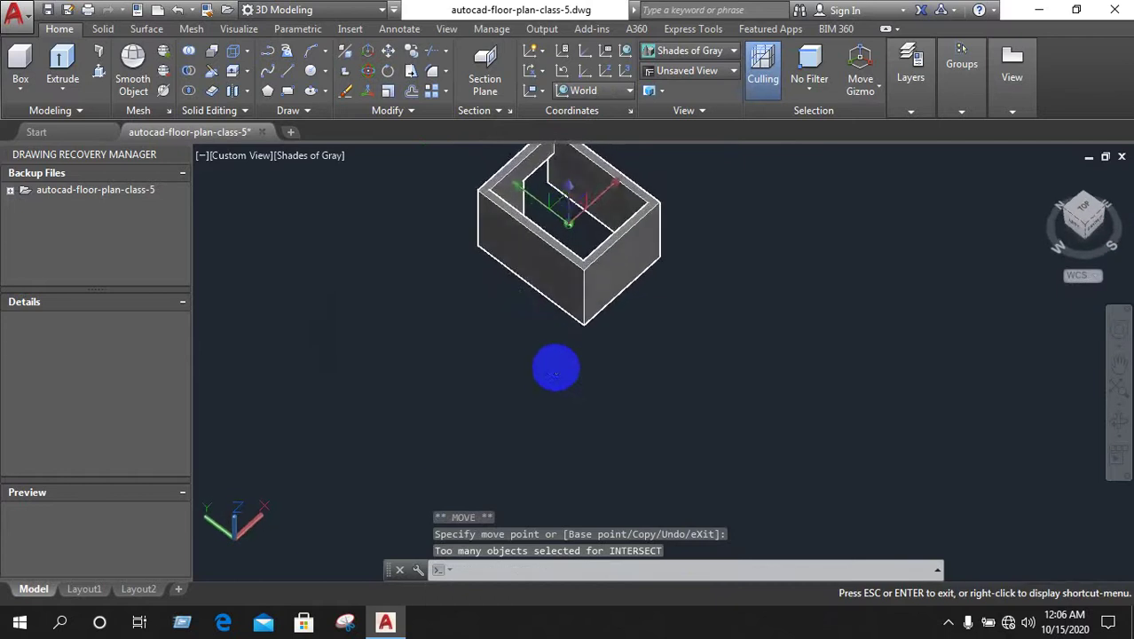
key(Escape)
scroll(564, 266, up, 5)
scroll(597, 300, down, 3)
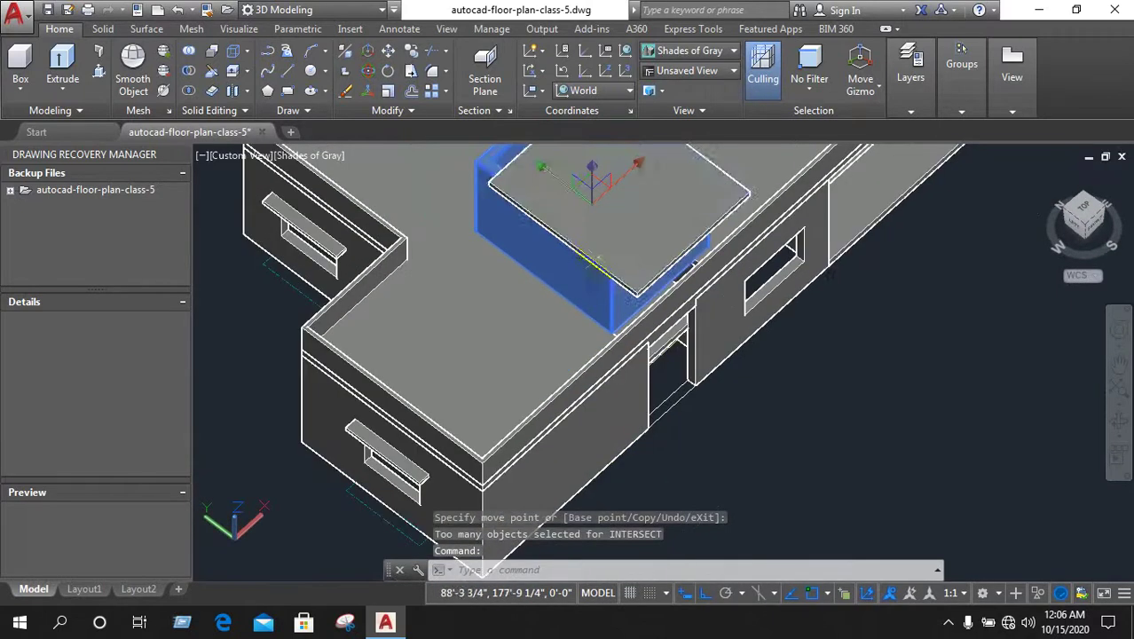
click(592, 204)
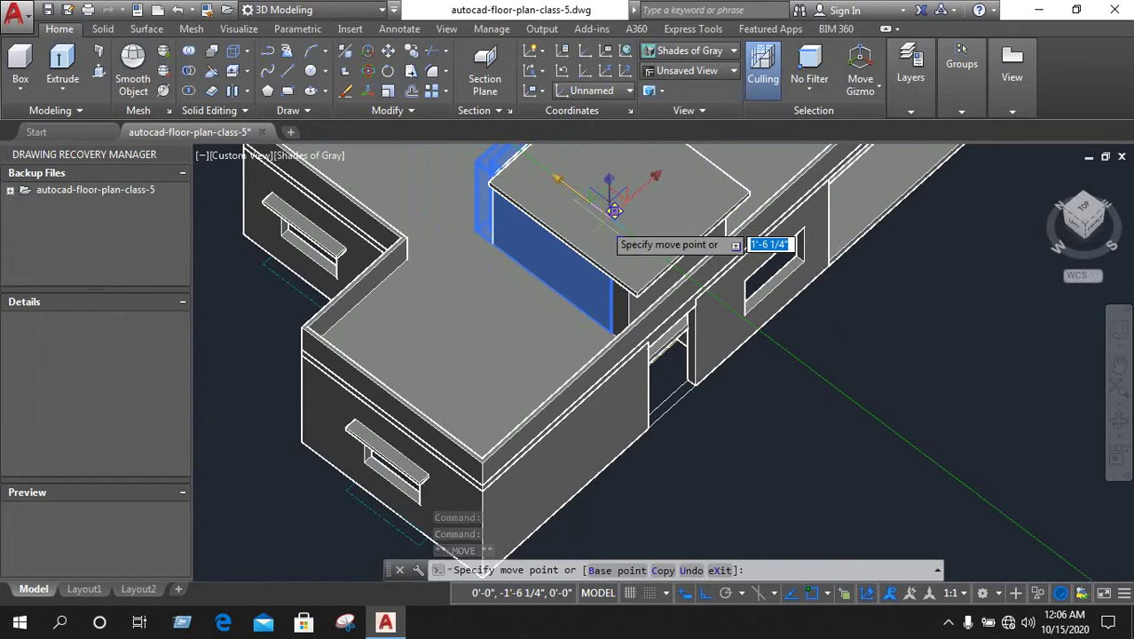
scroll(614, 211, down, 3)
click(556, 325)
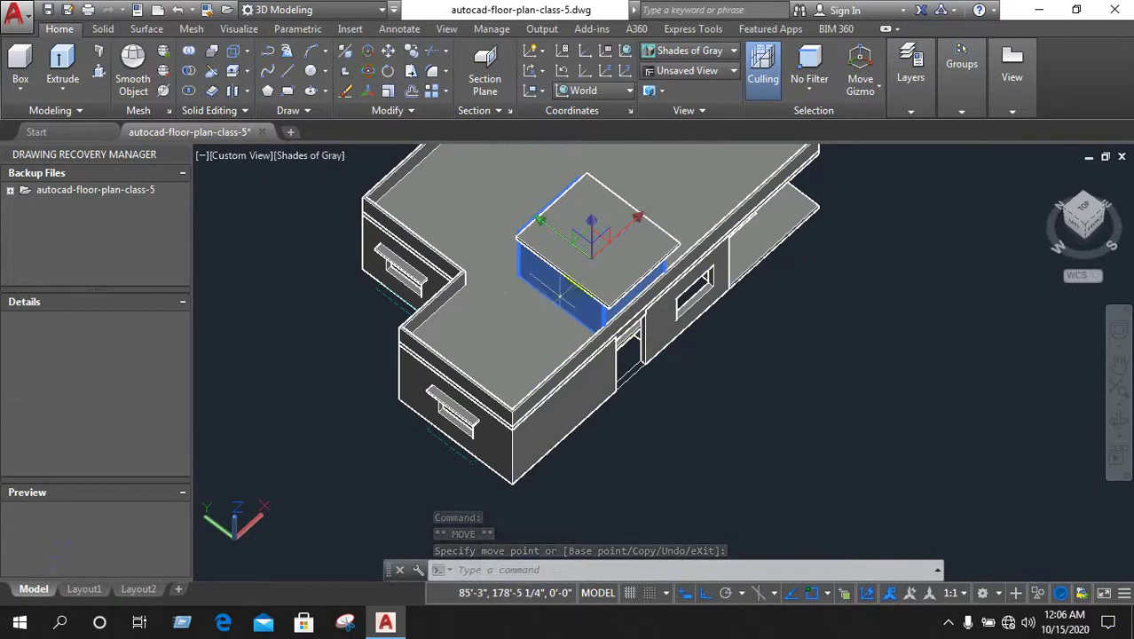
key(Escape)
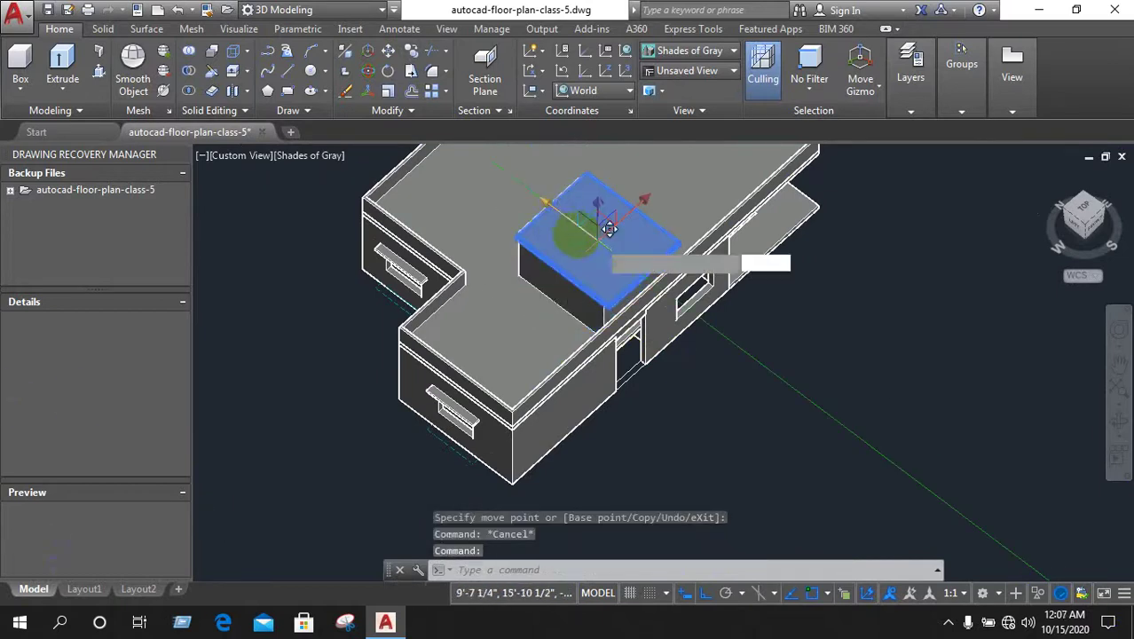
Shift the box's top face higher and into its final spot
click(608, 229)
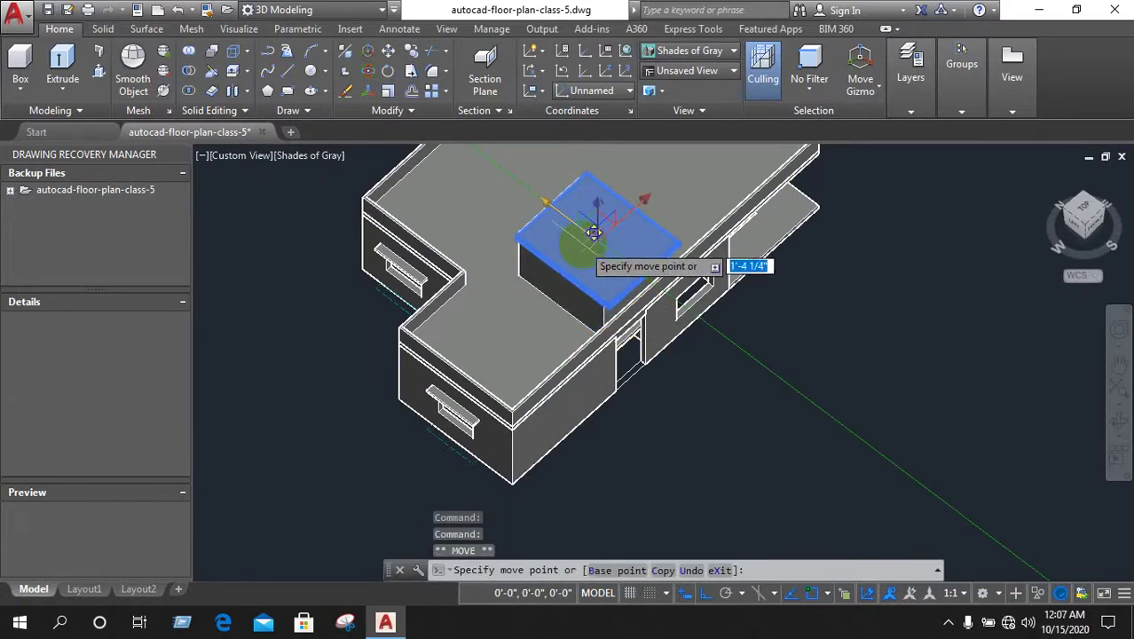
scroll(559, 218, up, 1)
scroll(528, 205, up, 1)
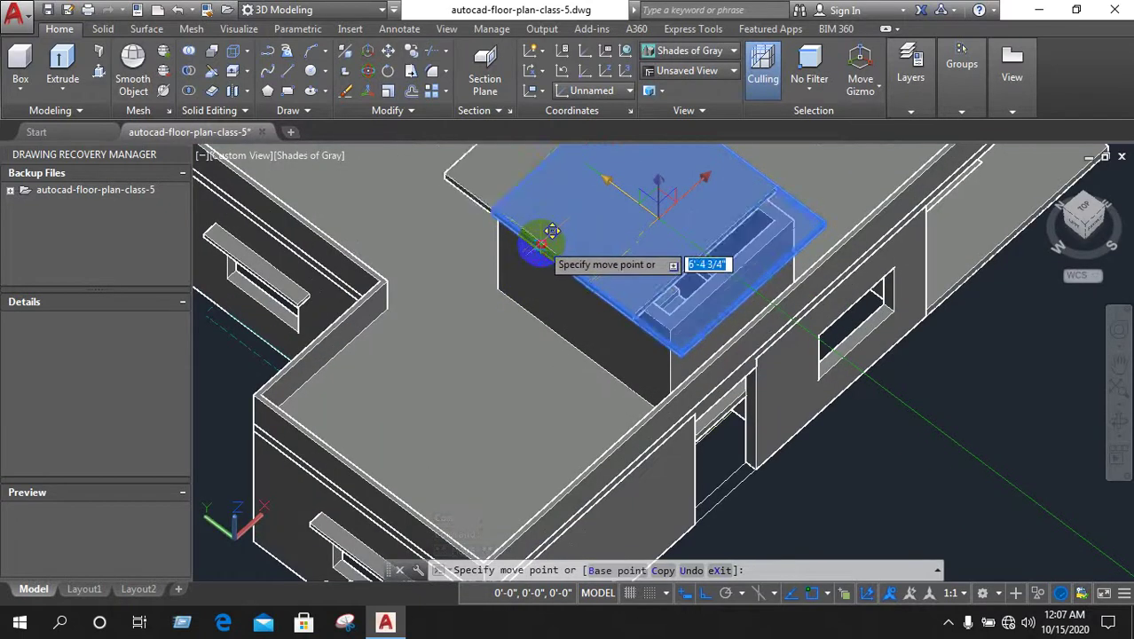
click(528, 222)
click(608, 306)
scroll(621, 217, down, 2)
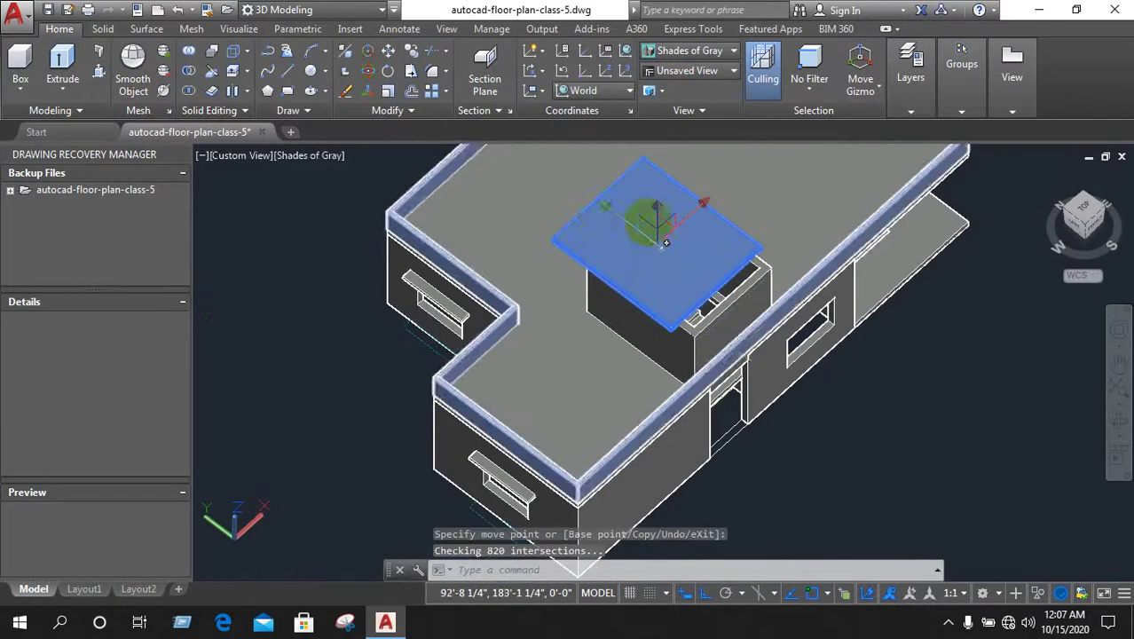
click(603, 208)
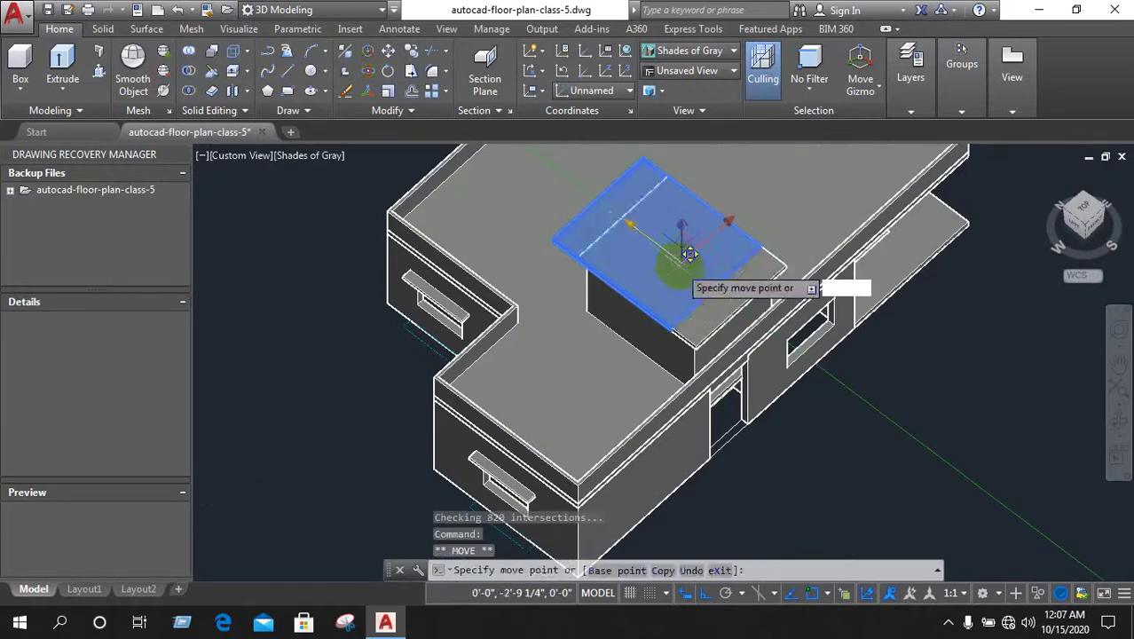
click(679, 264)
key(Escape)
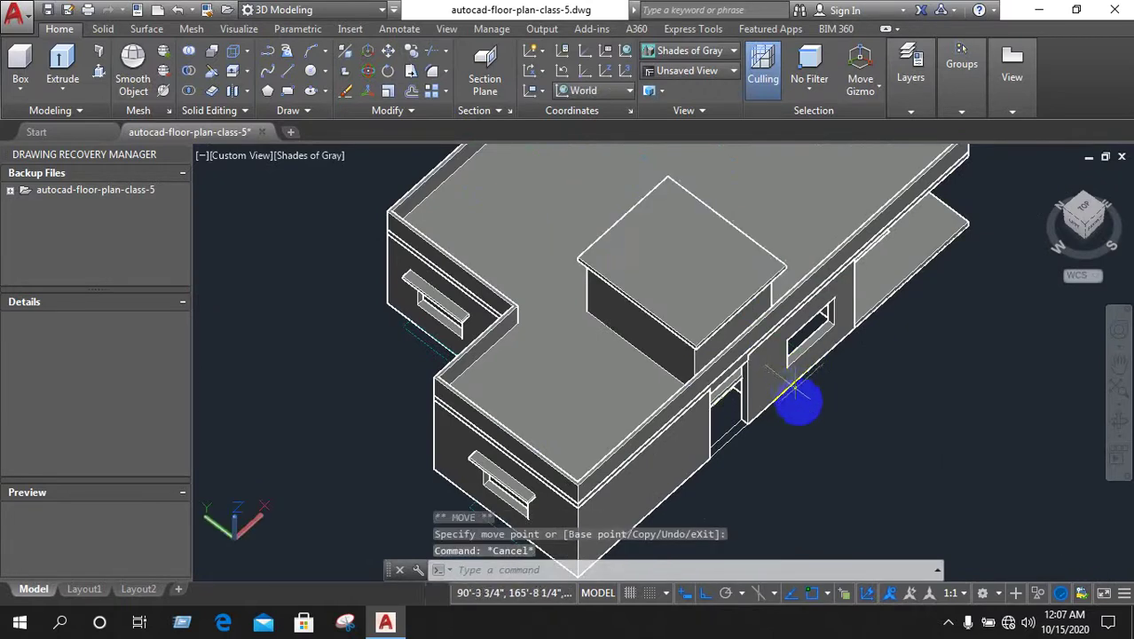
scroll(798, 400, down, 3)
middle_drag(934, 477, 815, 383)
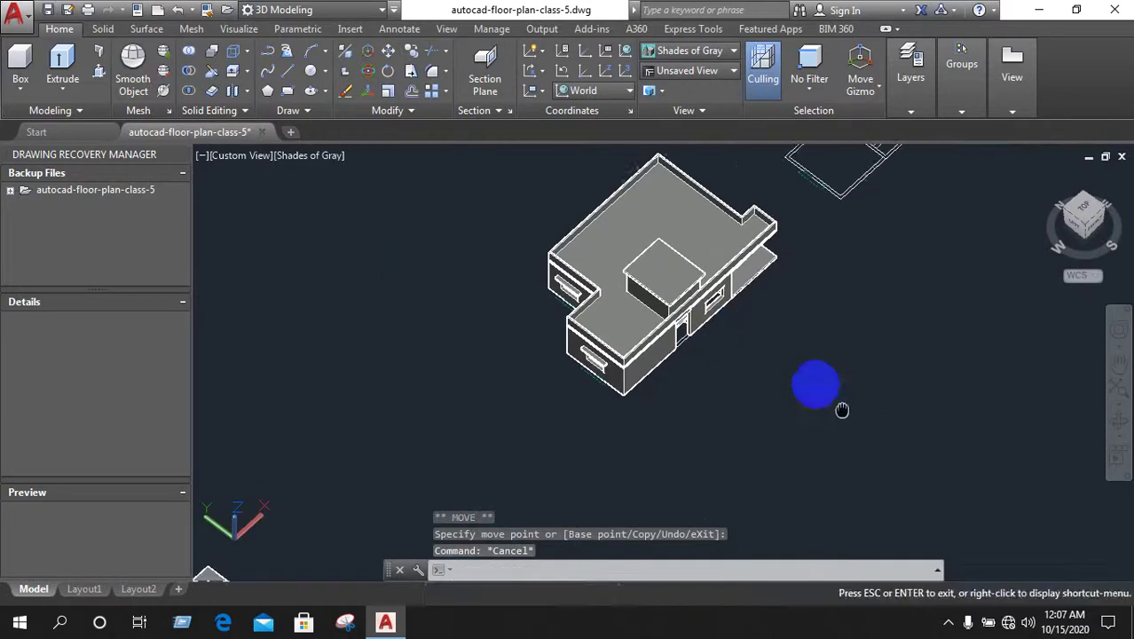
scroll(822, 393, down, 3)
Switch to the FRONT view and crossing-select the whole house elevation
click(1094, 233)
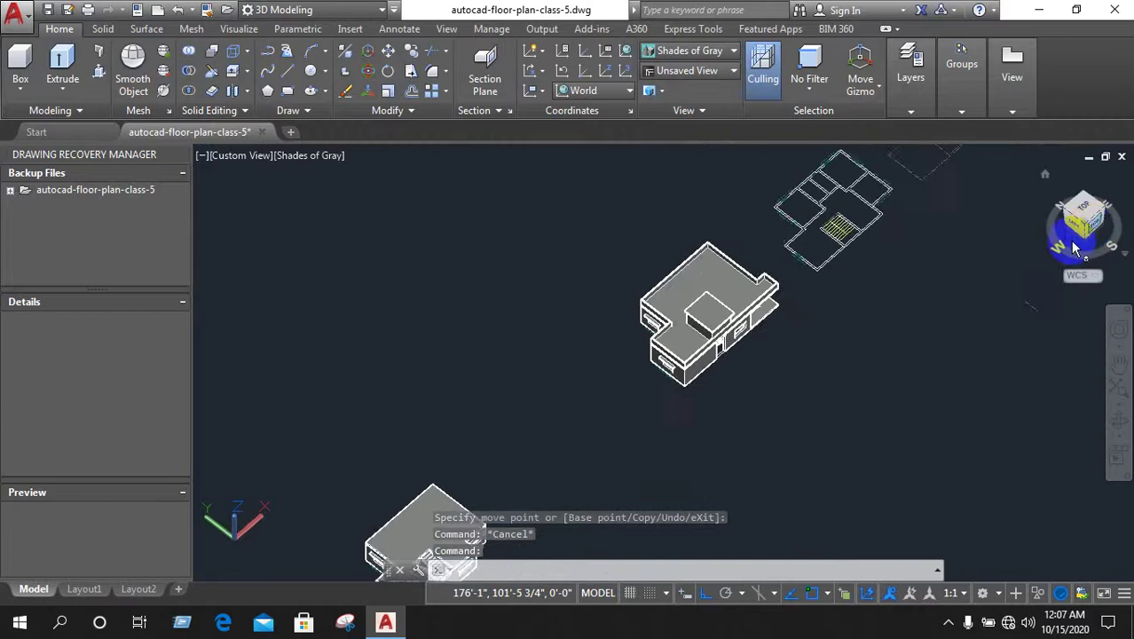
scroll(471, 355, up, 3)
scroll(569, 399, up, 2)
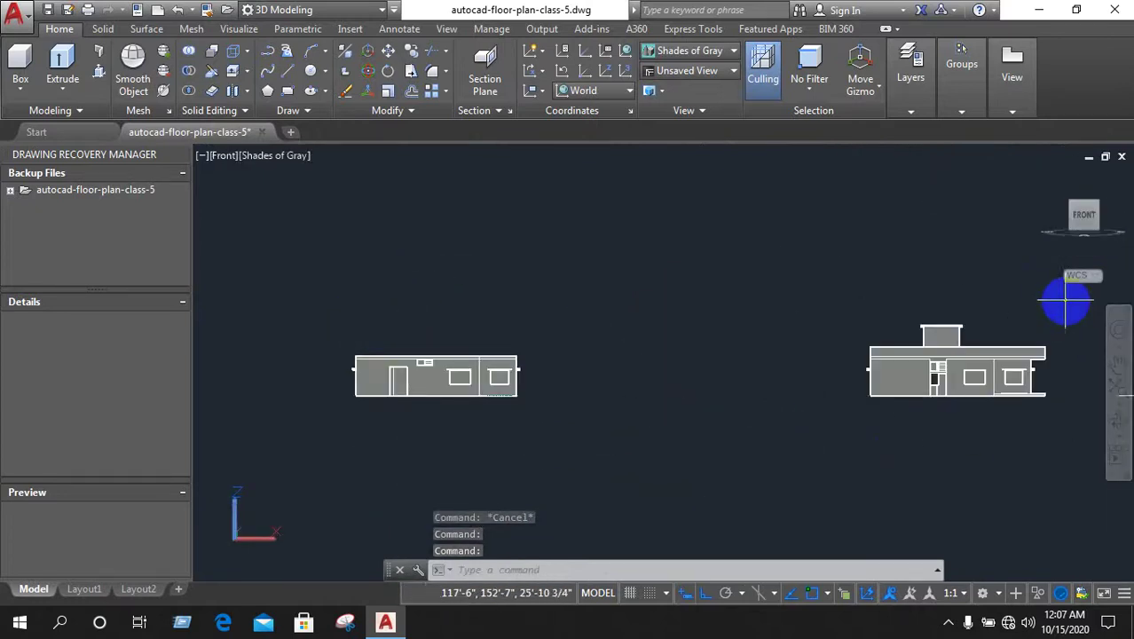
click(1049, 276)
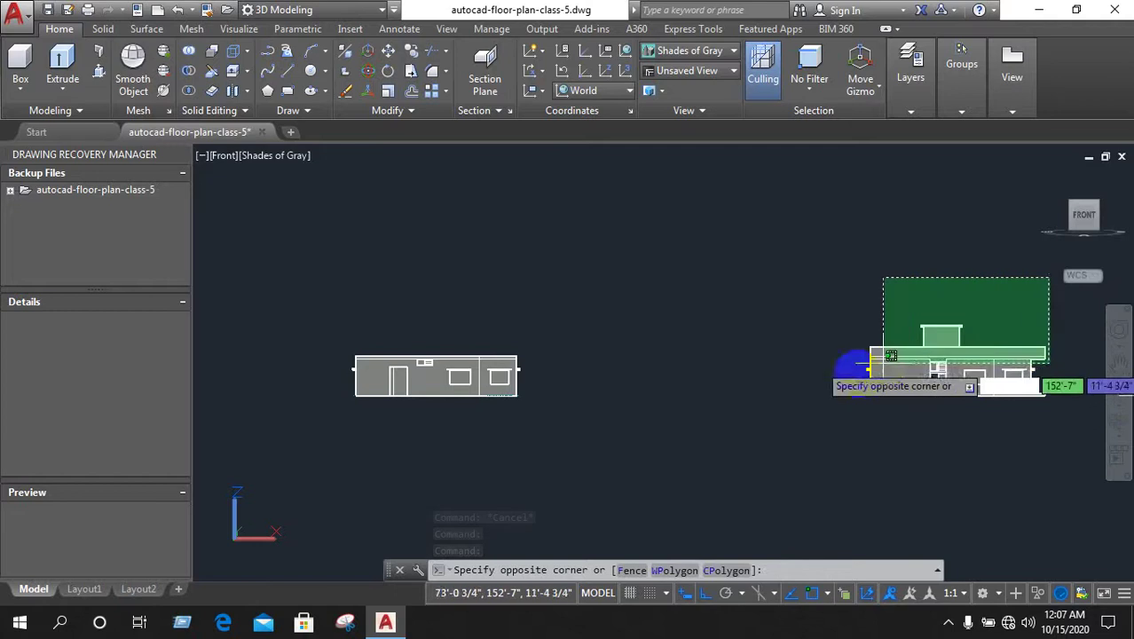
click(833, 387)
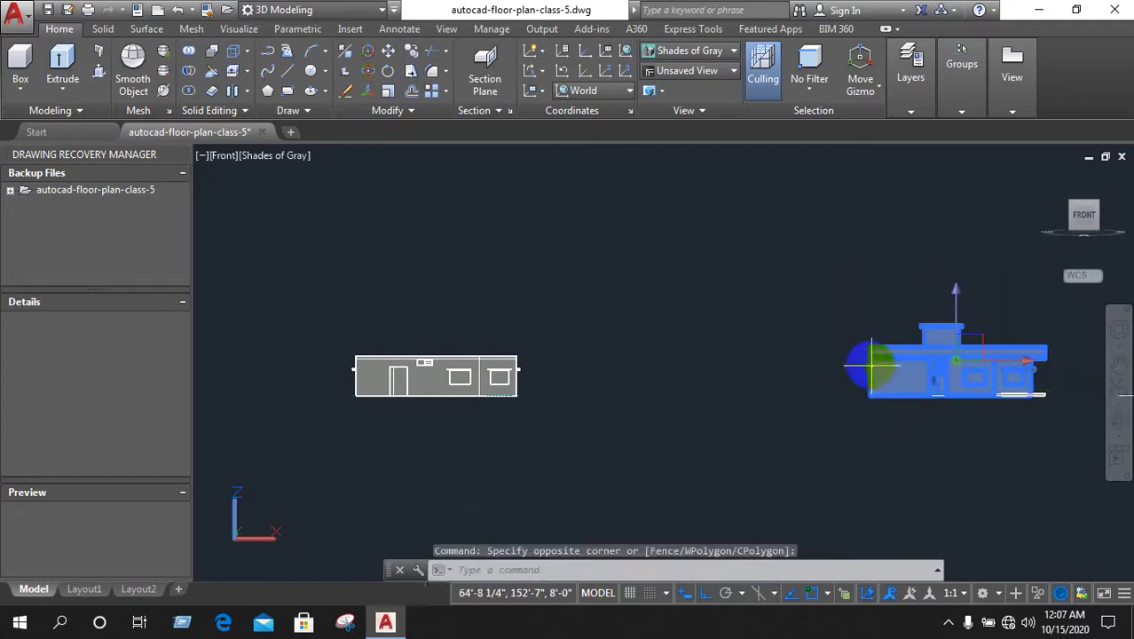
scroll(873, 364, up, 2)
scroll(1107, 405, down, 2)
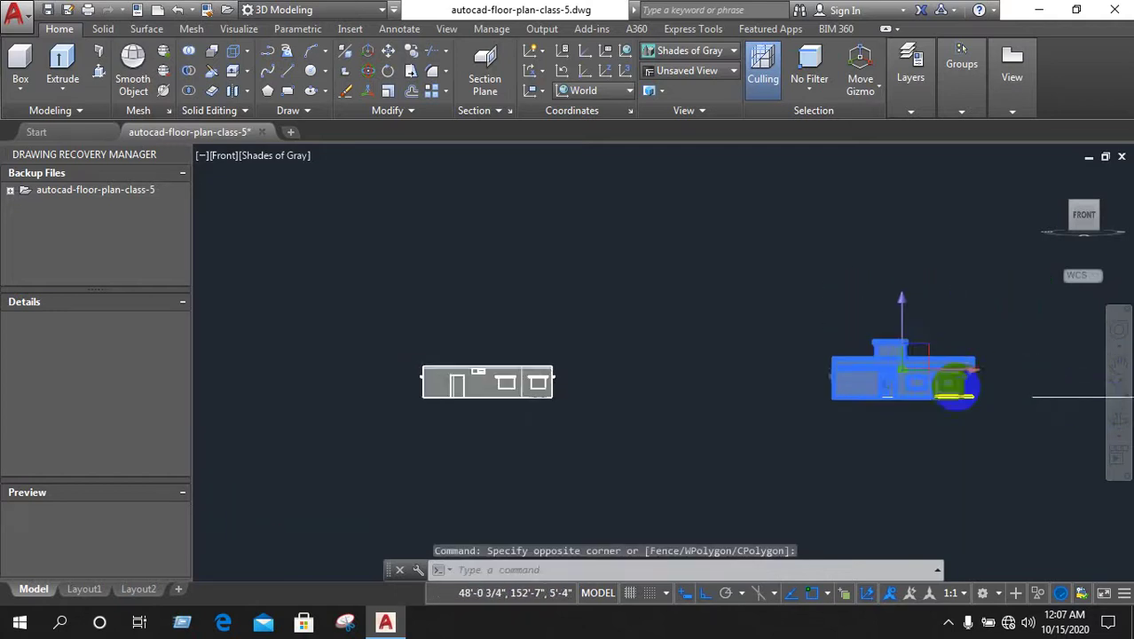
scroll(1005, 413, up, 4)
scroll(1005, 412, up, 1)
scroll(1004, 410, up, 2)
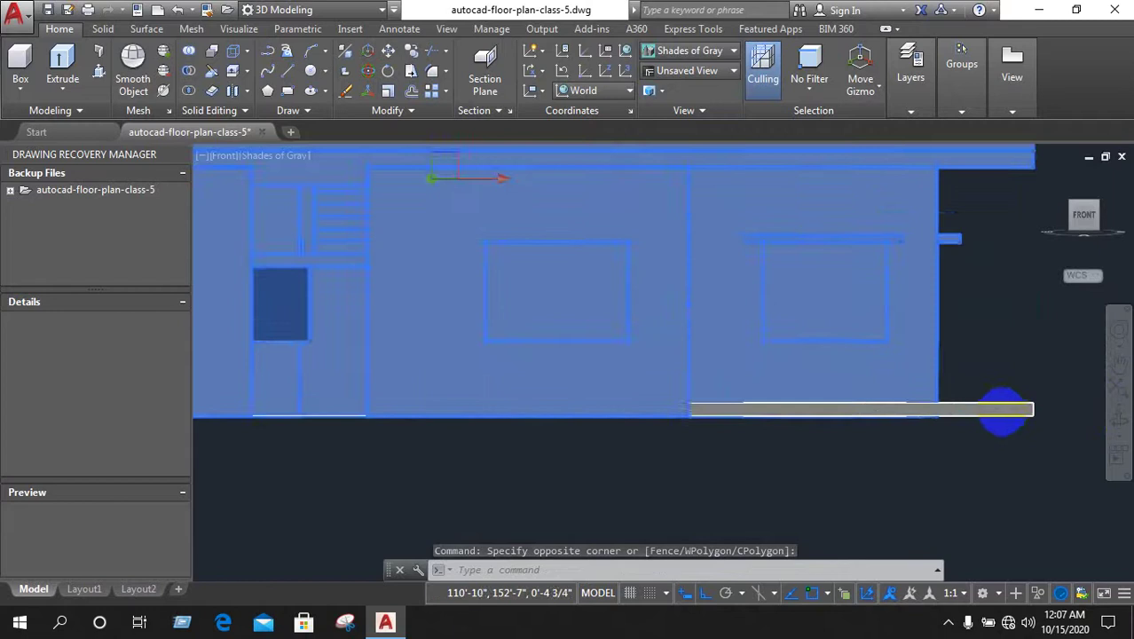
scroll(999, 412, up, 1)
click(986, 410)
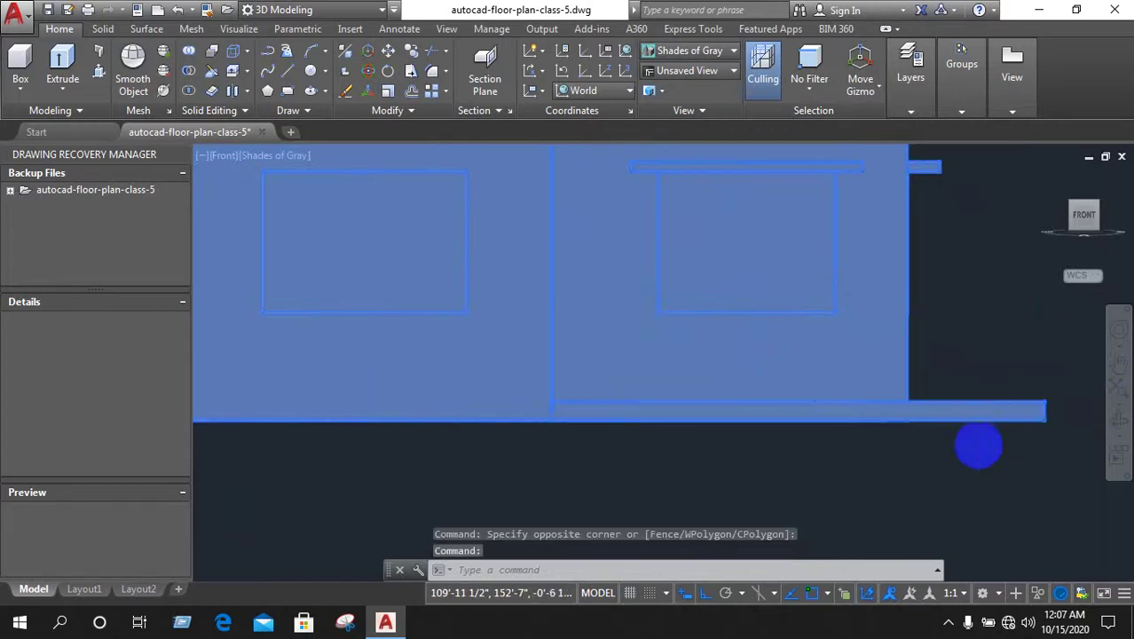
scroll(976, 445, down, 2)
scroll(974, 450, down, 1)
scroll(750, 417, up, 3)
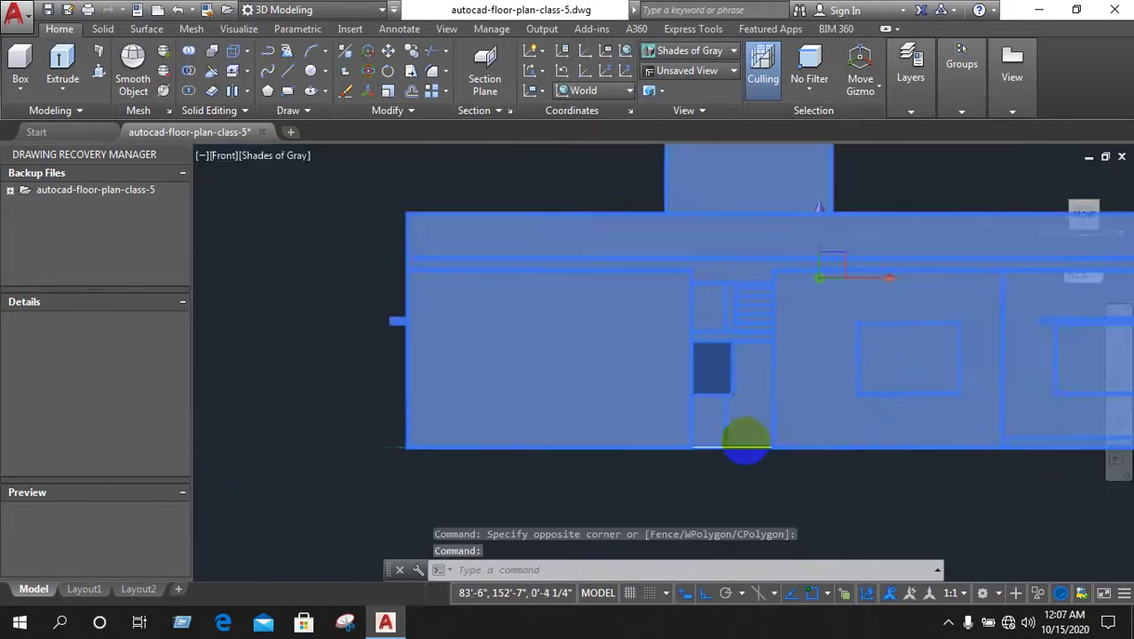
scroll(745, 436, up, 3)
scroll(721, 466, down, 3)
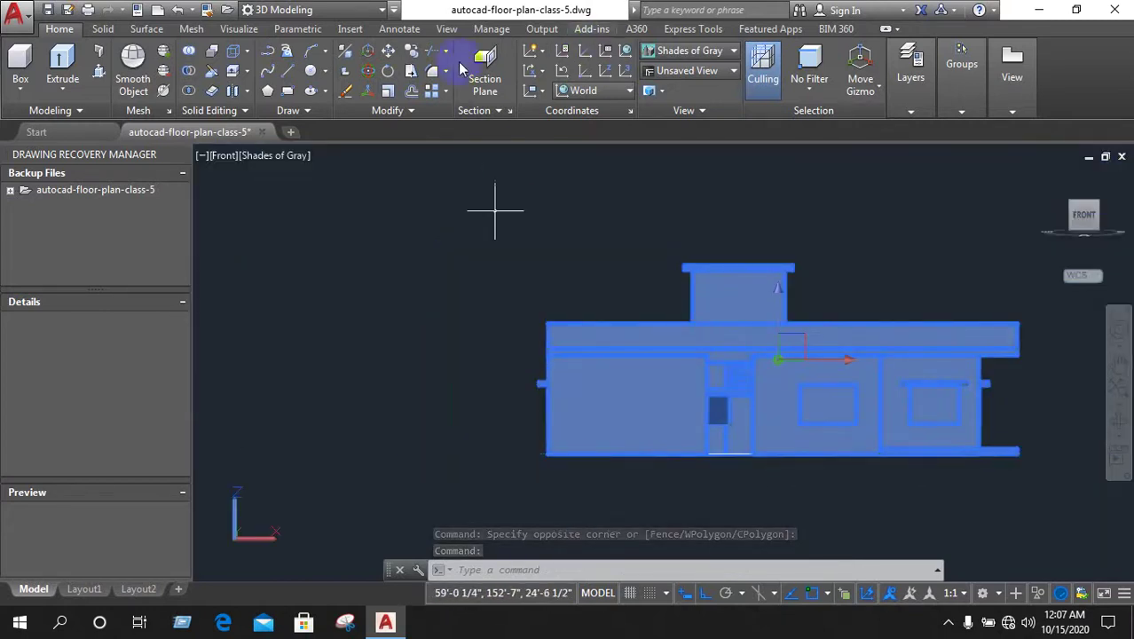
Move the house from its lower-left corner to a new spot, then undo the move
key(m)
key(Return)
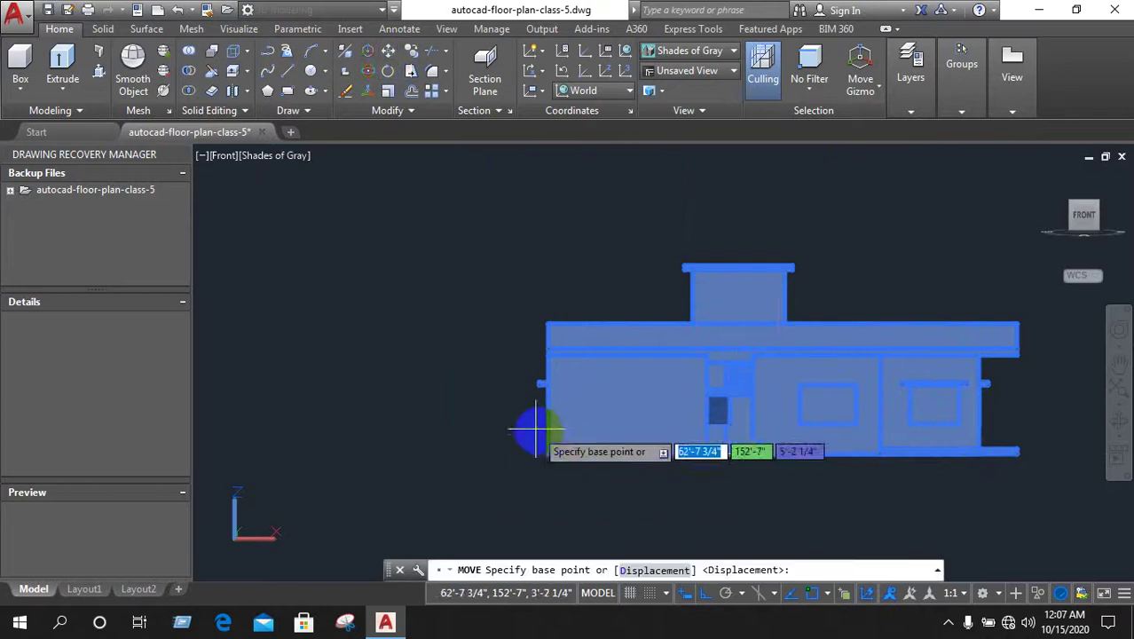
click(550, 454)
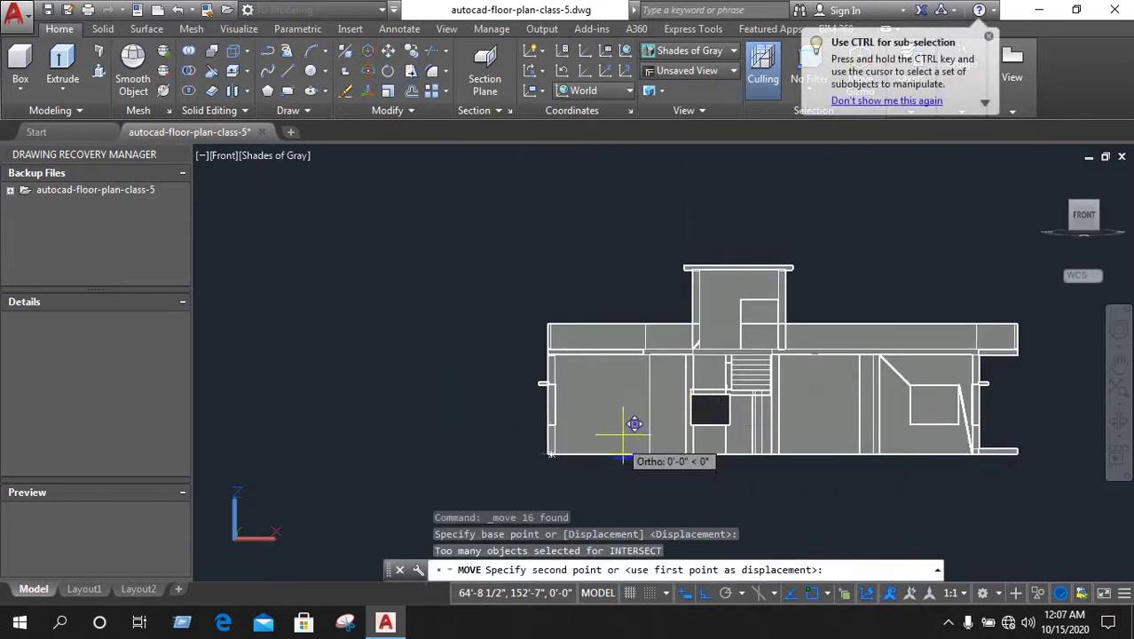
scroll(634, 424, down, 4)
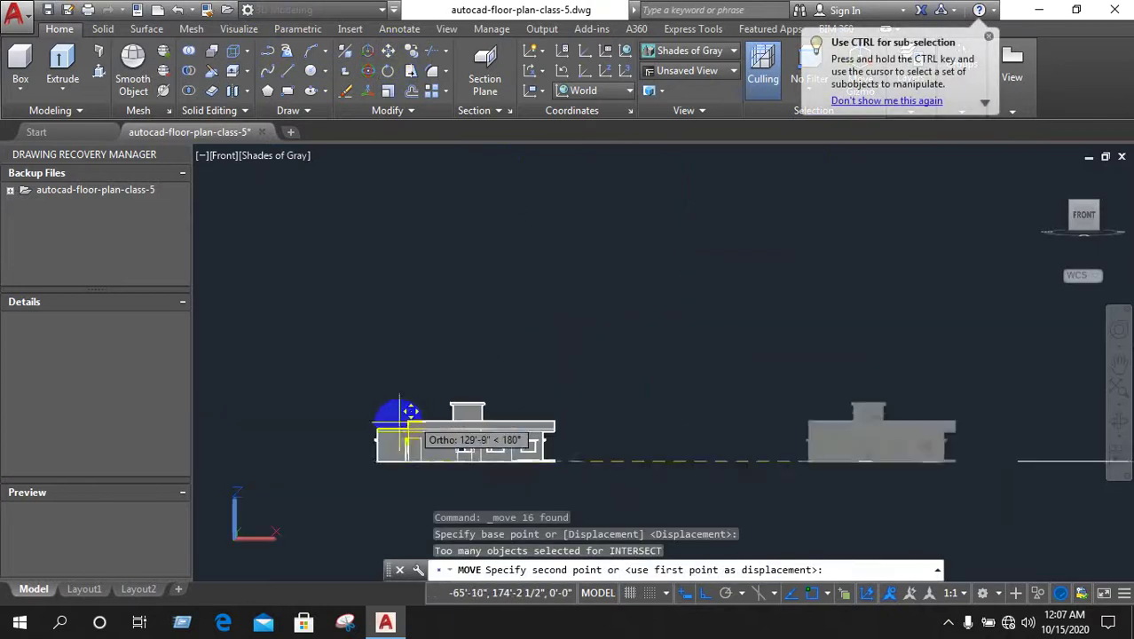
scroll(410, 411, up, 3)
scroll(355, 412, up, 3)
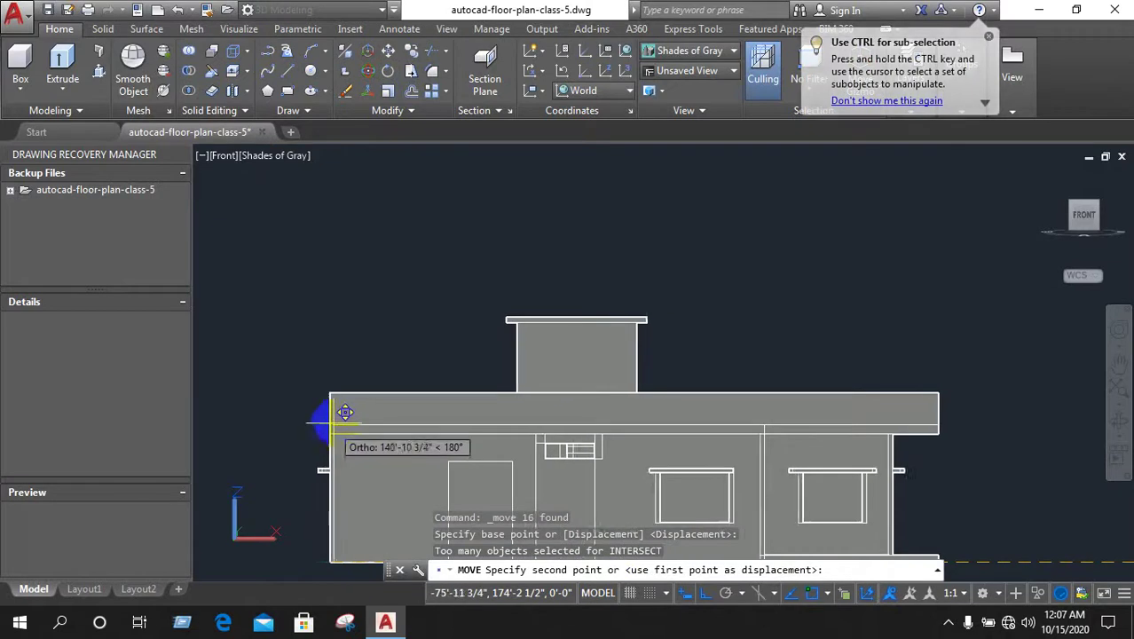
scroll(324, 354, down, 4)
scroll(355, 357, down, 3)
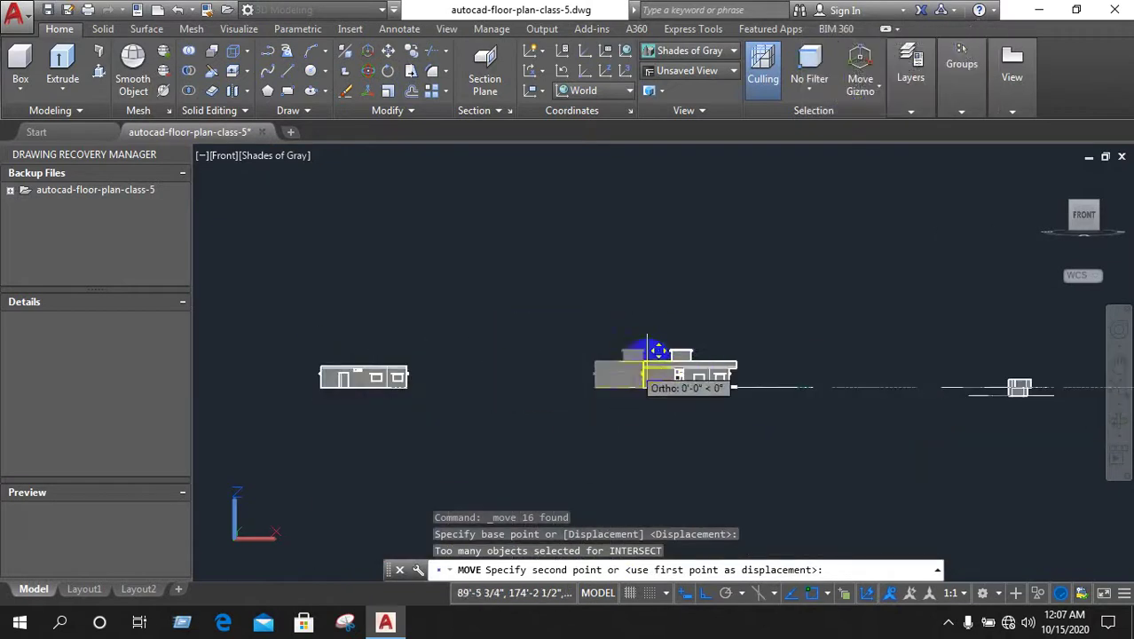
click(769, 343)
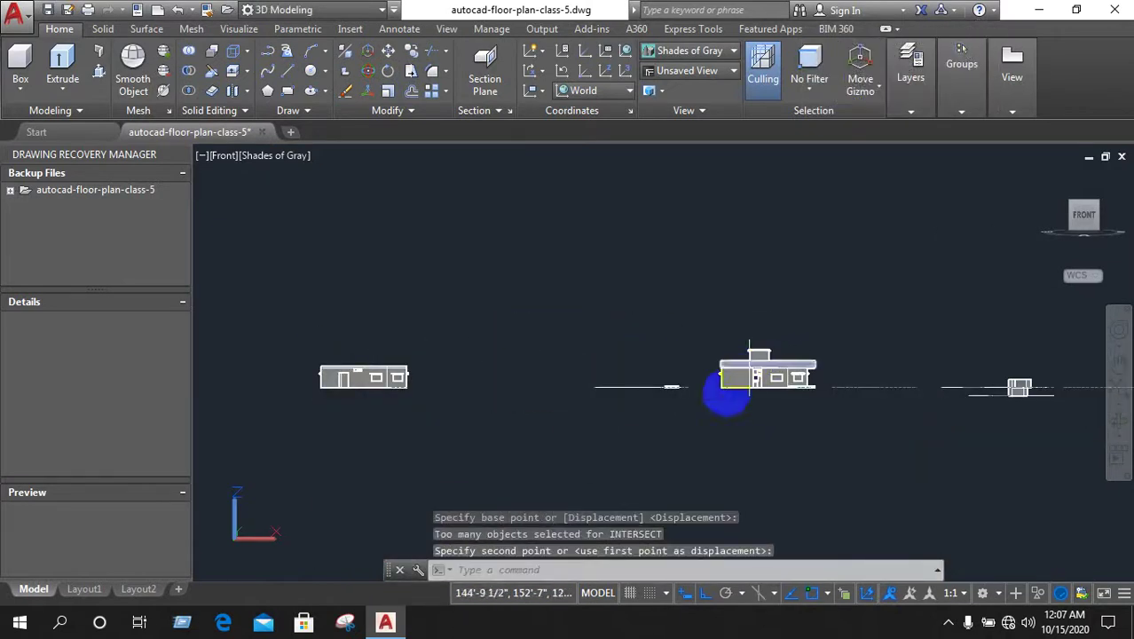
scroll(671, 397, up, 2)
scroll(672, 397, up, 1)
key(ctrl+z)
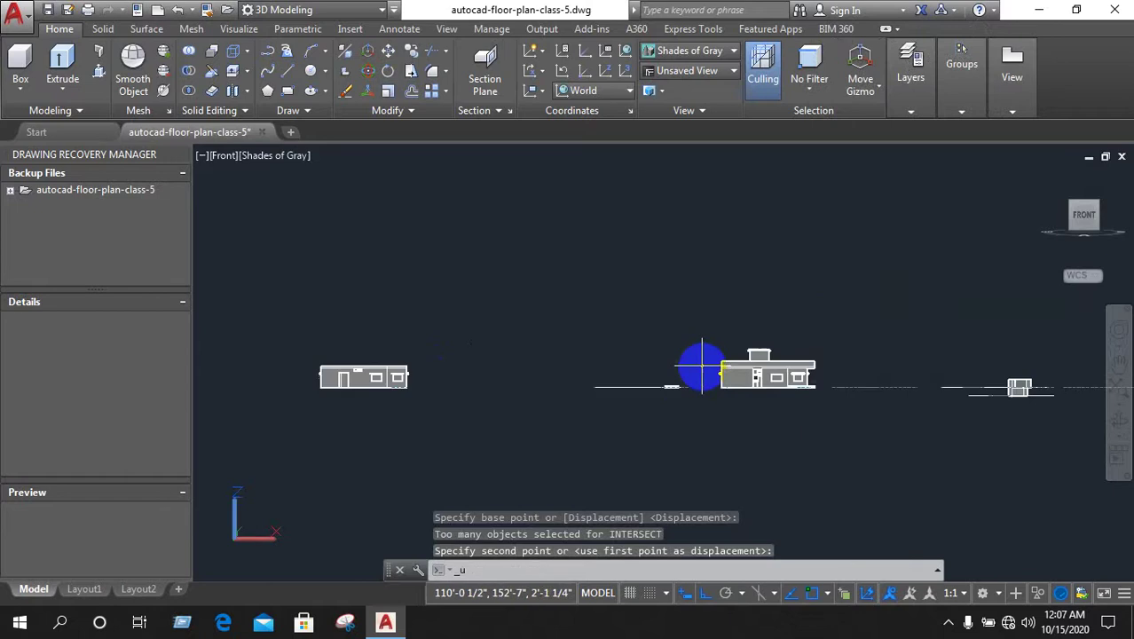
scroll(701, 364, up, 2)
key(ctrl+z)
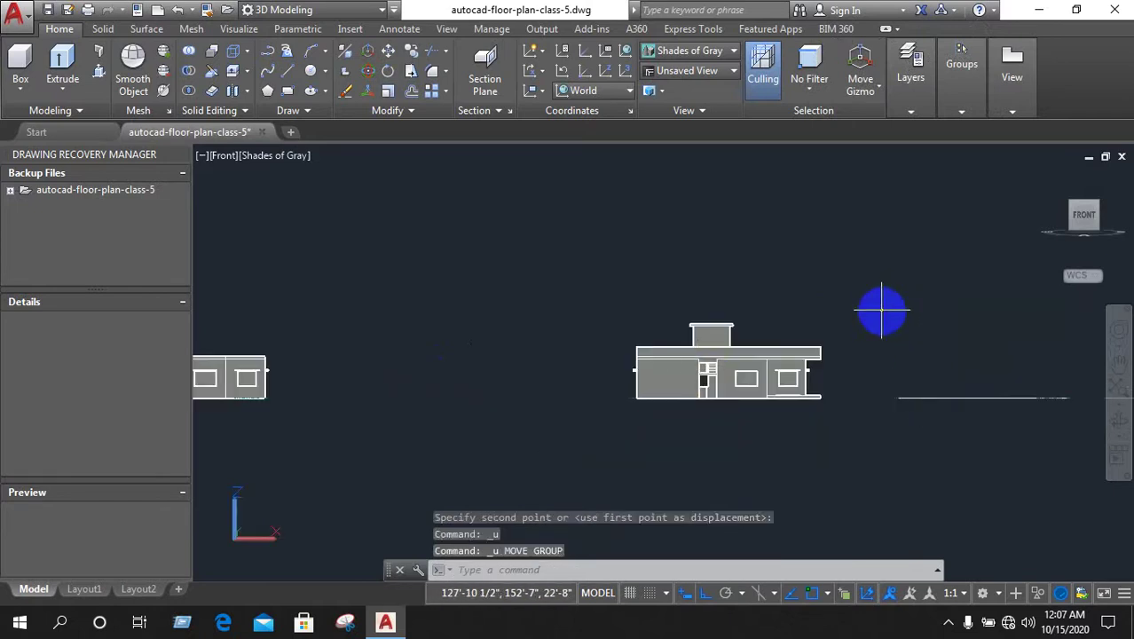
Crossing-select the whole house and move it from its bottom edge to a new point
click(888, 280)
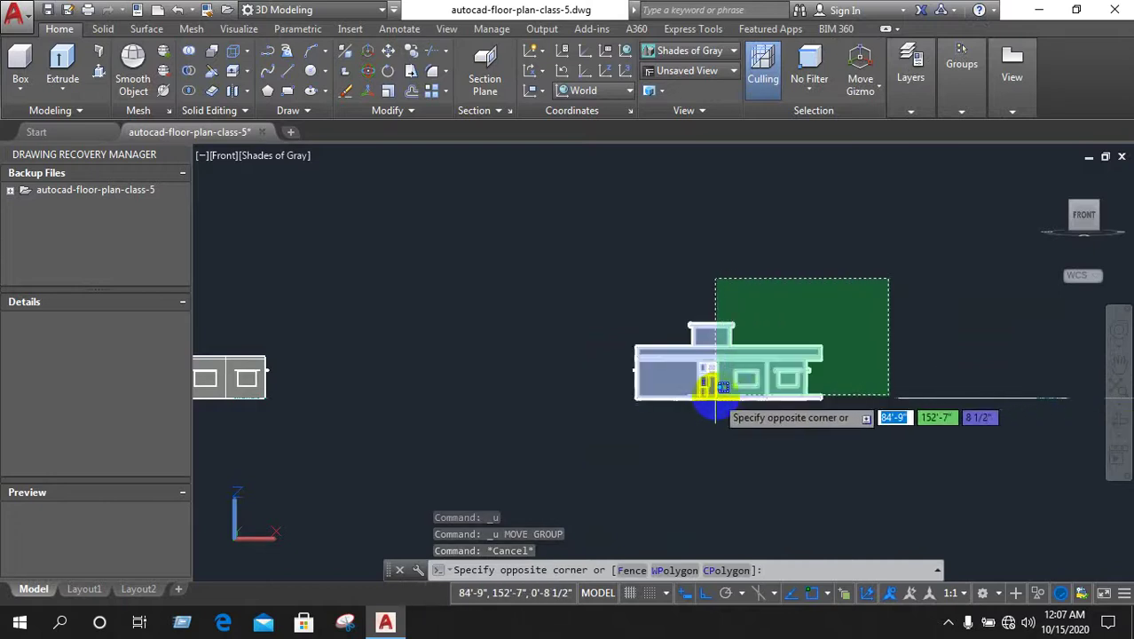
click(632, 388)
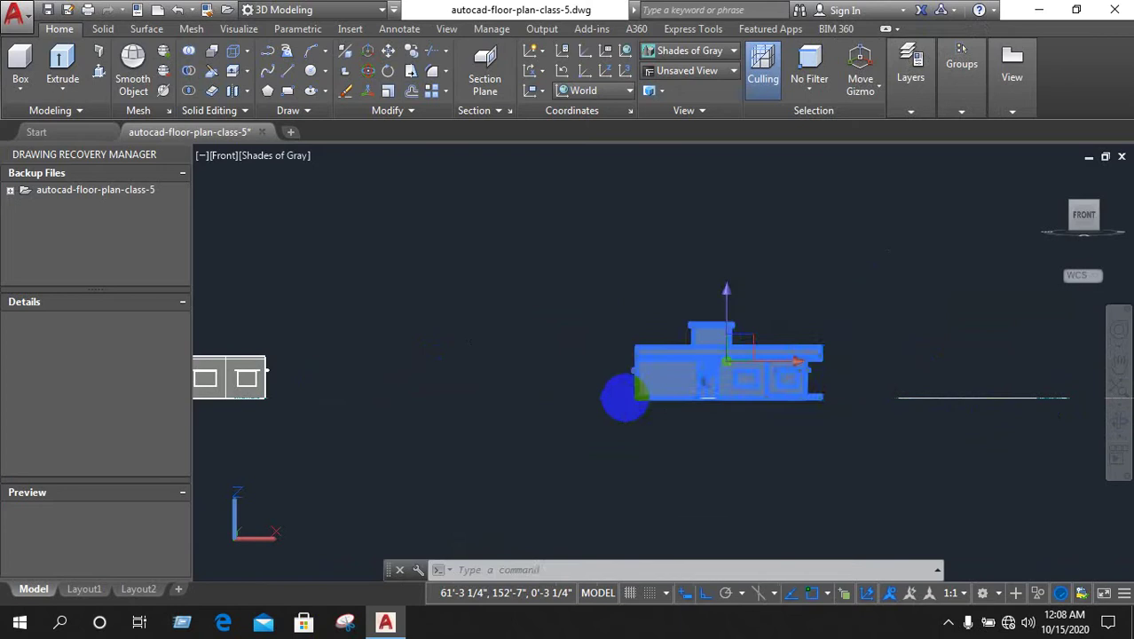
scroll(598, 382, up, 2)
scroll(551, 391, up, 3)
scroll(488, 443, up, 2)
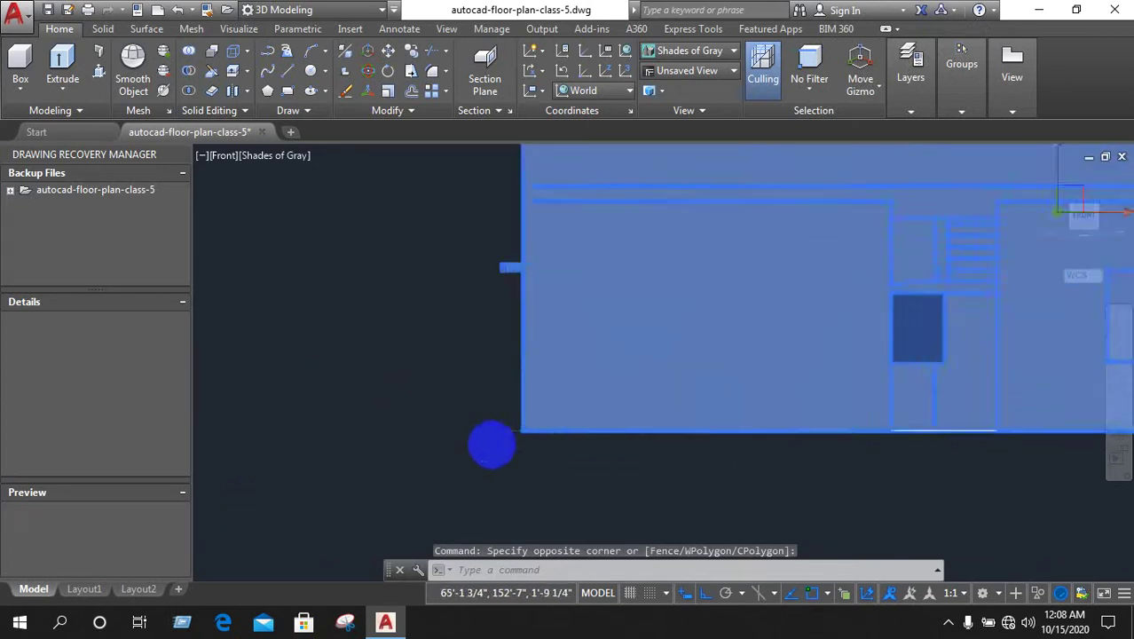
scroll(534, 413, up, 2)
scroll(550, 373, up, 1)
scroll(546, 355, up, 1)
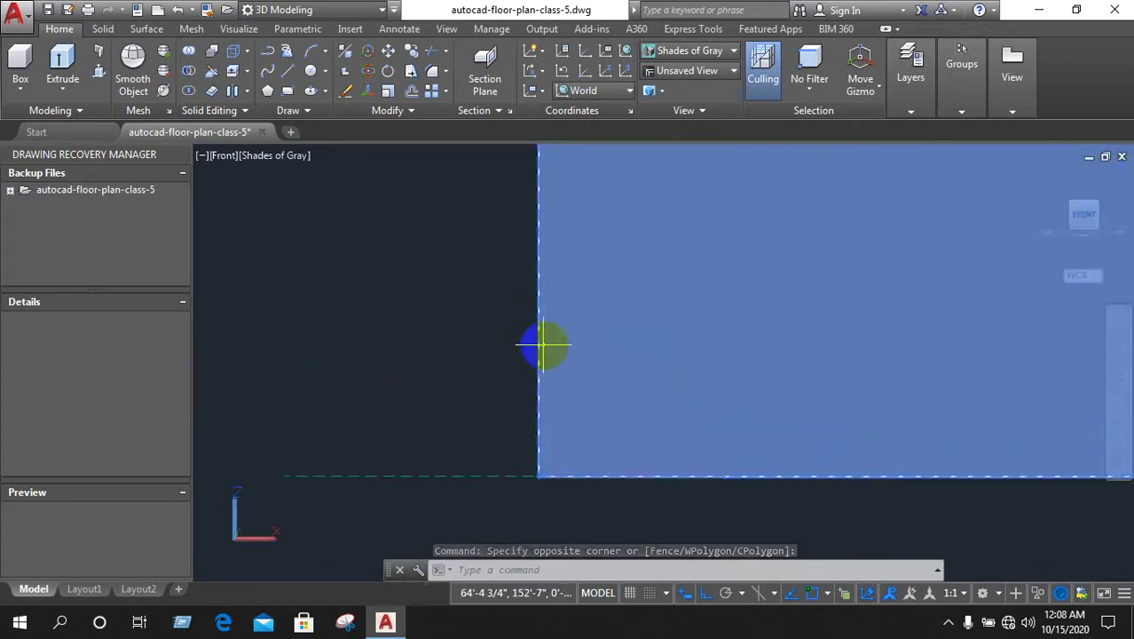
scroll(537, 328, up, 2)
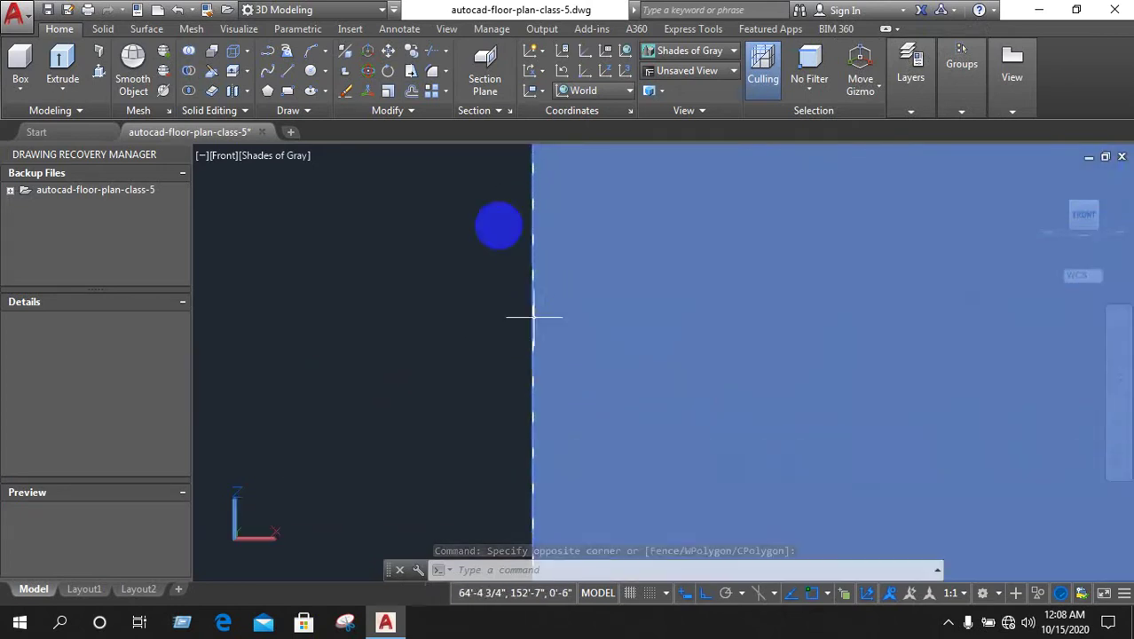
click(393, 56)
scroll(441, 286, down, 2)
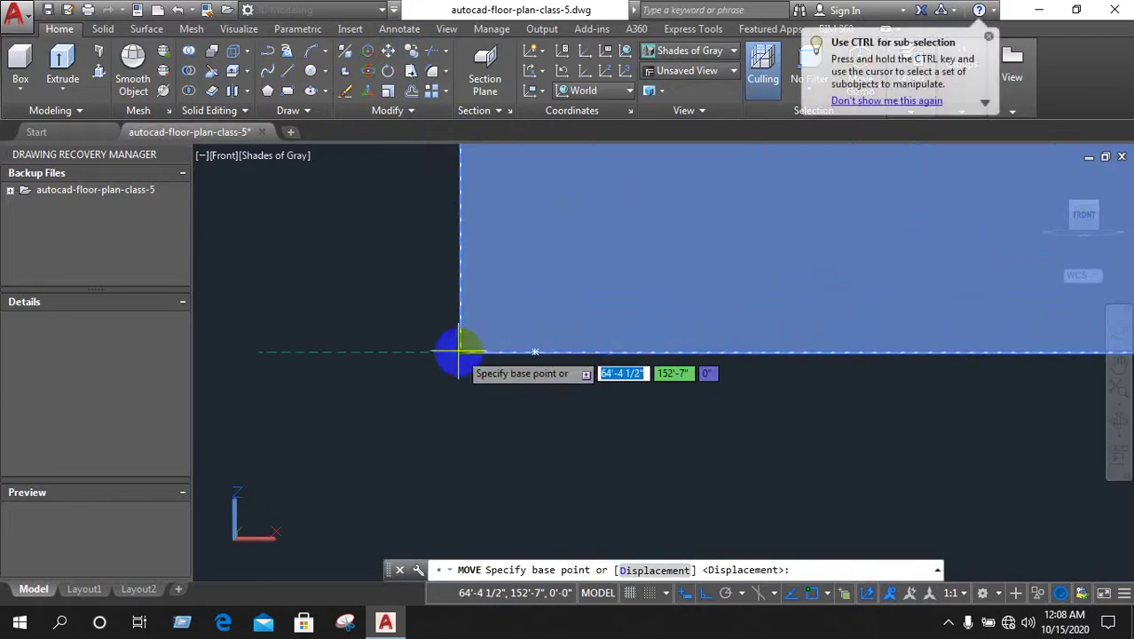
scroll(459, 353, up, 1)
scroll(458, 355, up, 1)
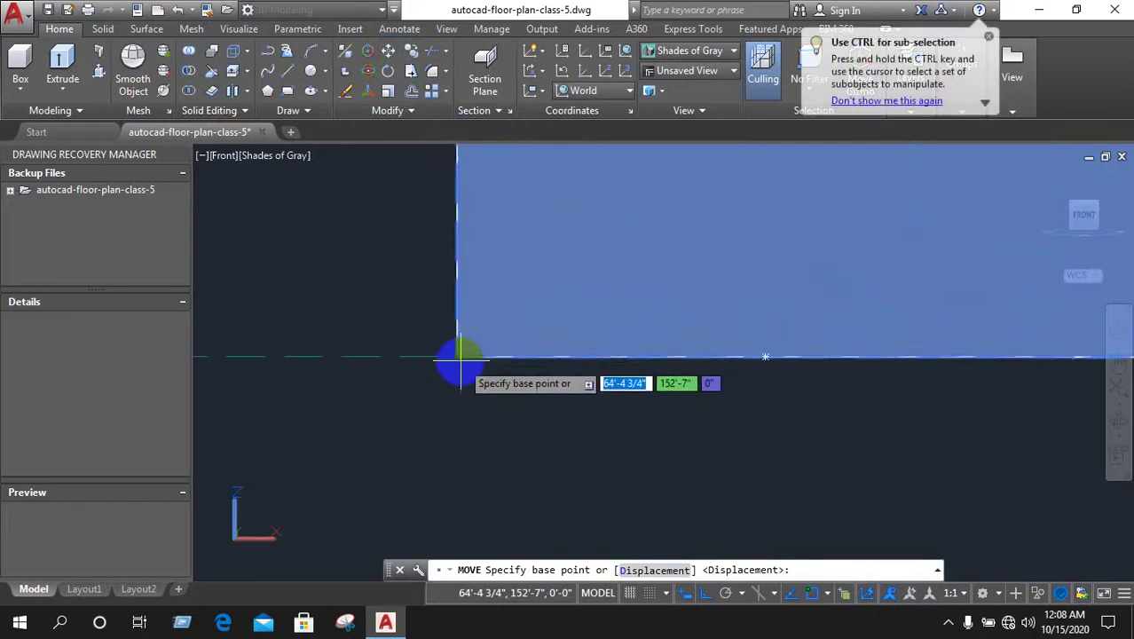
middle_drag(457, 362, 464, 341)
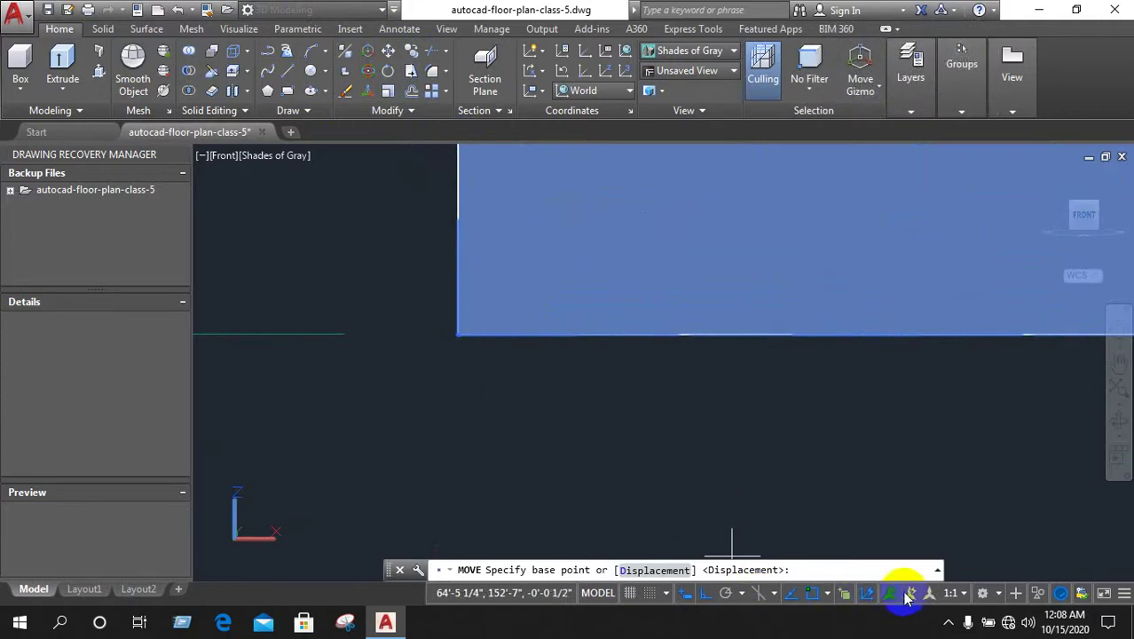
click(825, 593)
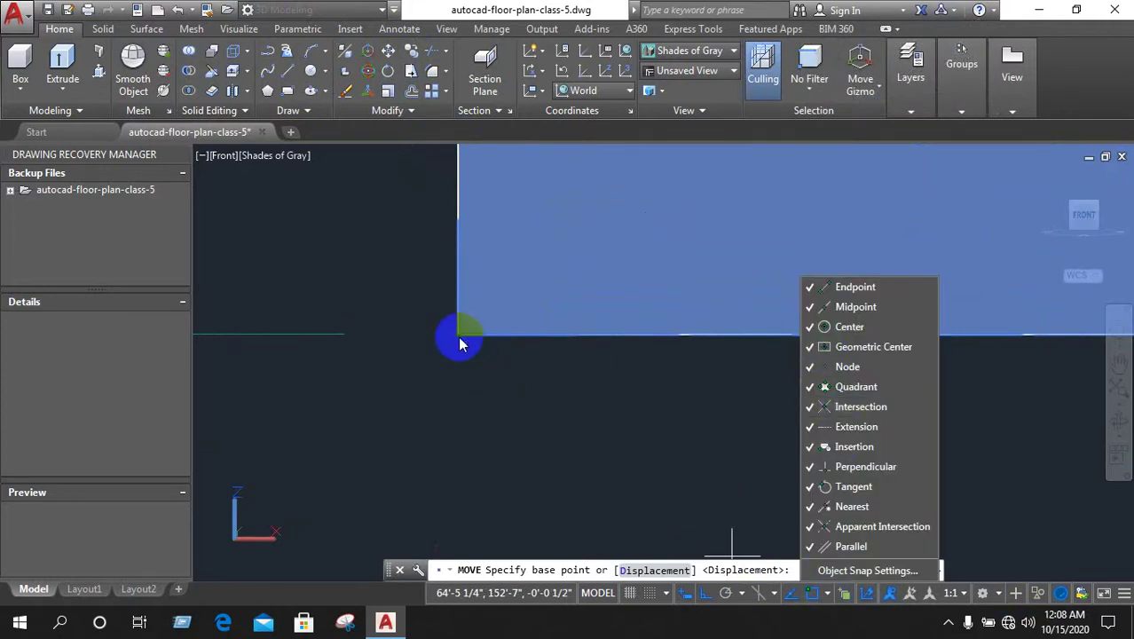
click(617, 379)
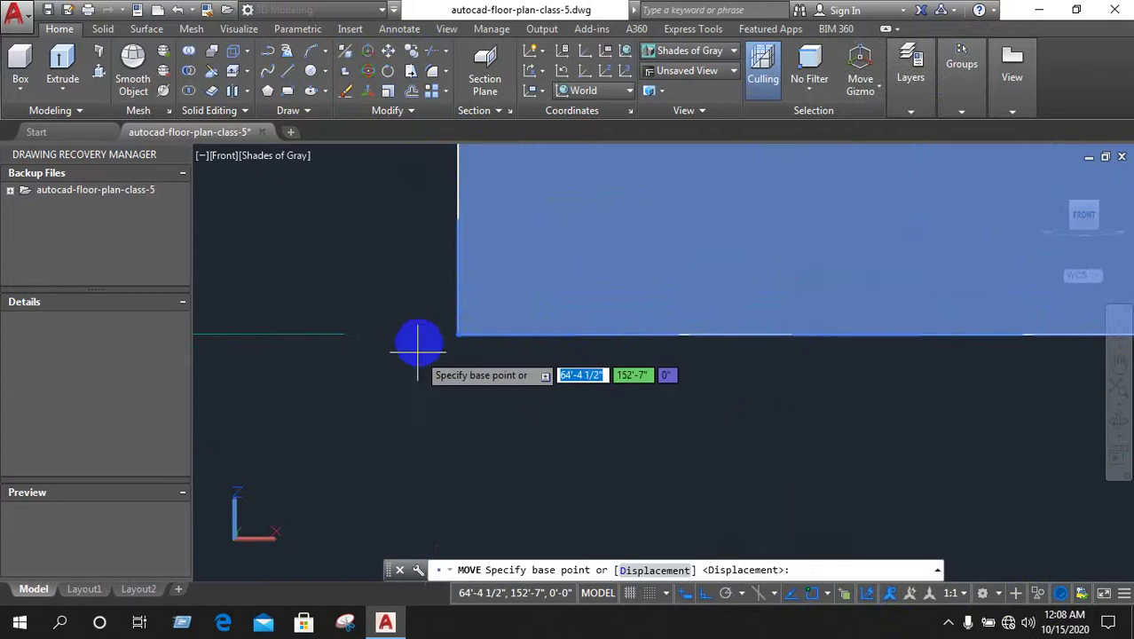
click(459, 336)
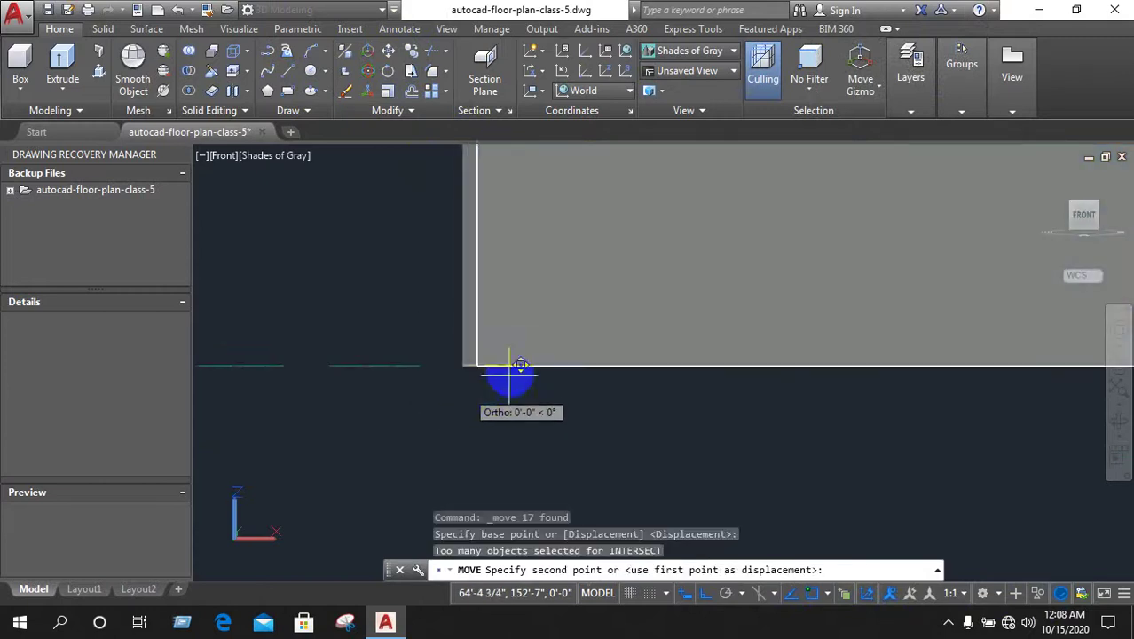
scroll(715, 376, down, 5)
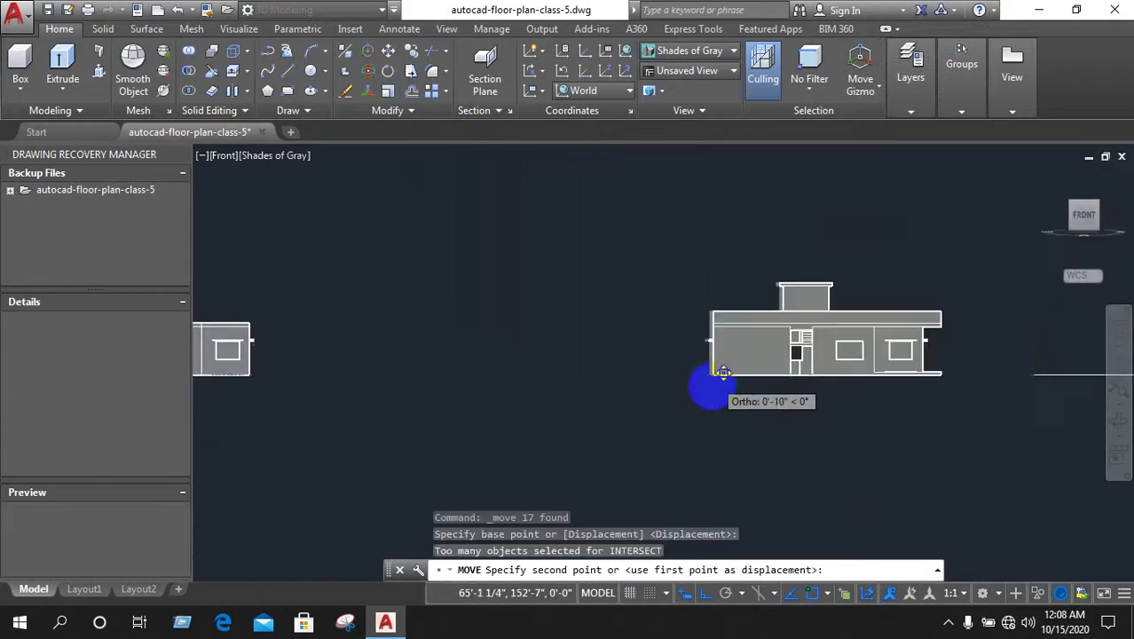
scroll(458, 364, up, 3)
scroll(499, 417, up, 3)
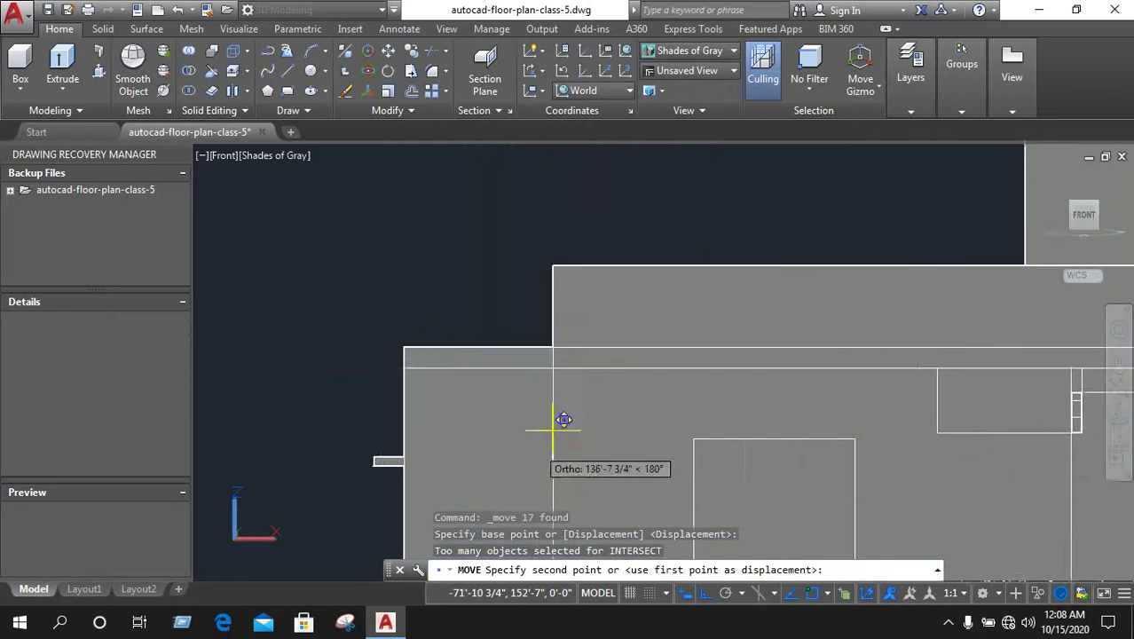
scroll(426, 373, up, 1)
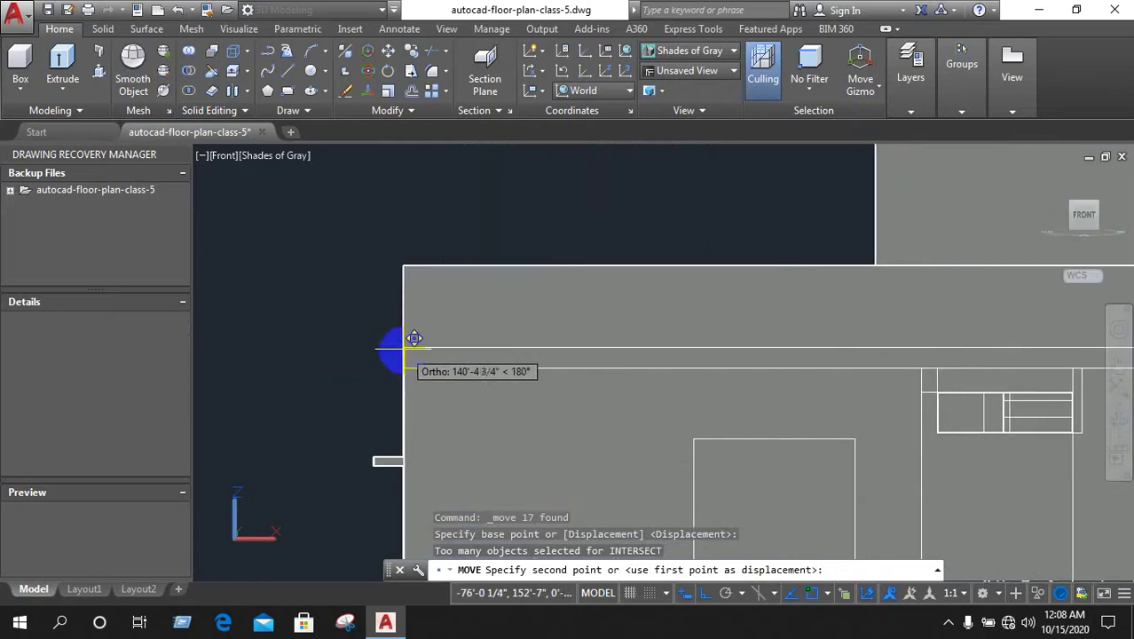
click(404, 349)
scroll(361, 295, down, 2)
scroll(359, 300, down, 3)
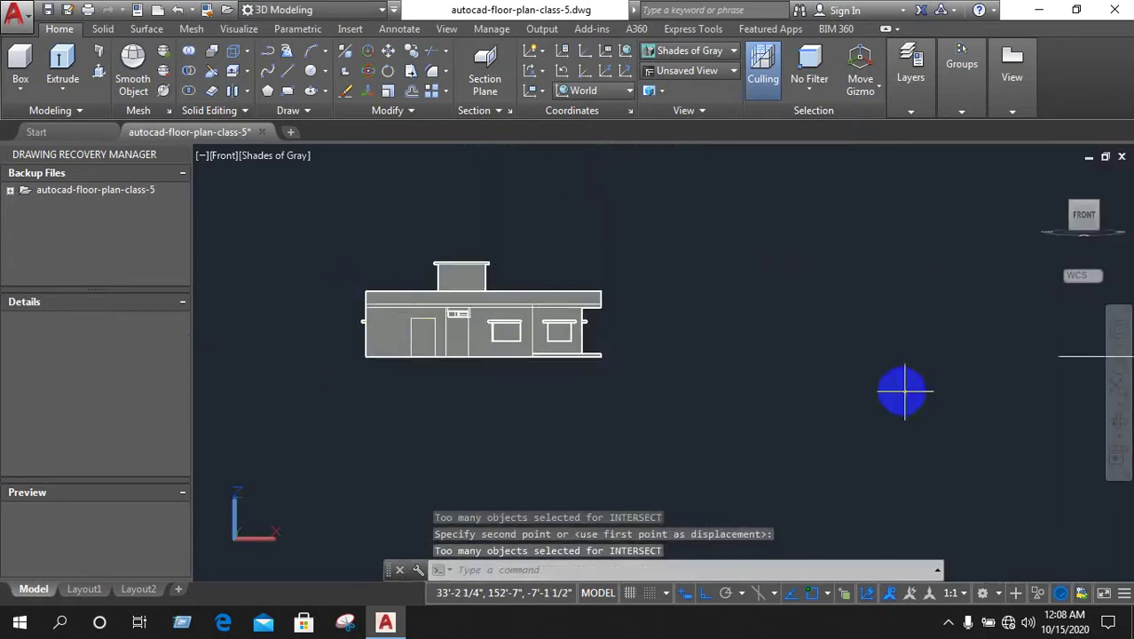
Undo the view changes and the misplaced move with repeated Ctrl+Z
key(ctrl+z)
scroll(497, 311, down, 4)
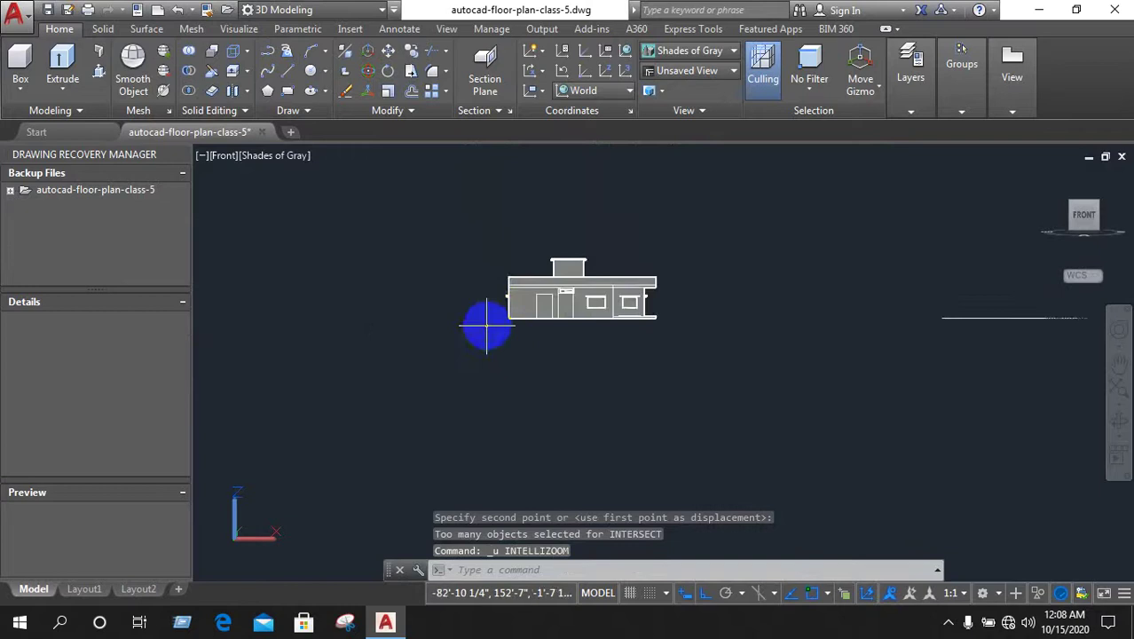
scroll(488, 335, down, 2)
key(ctrl+z)
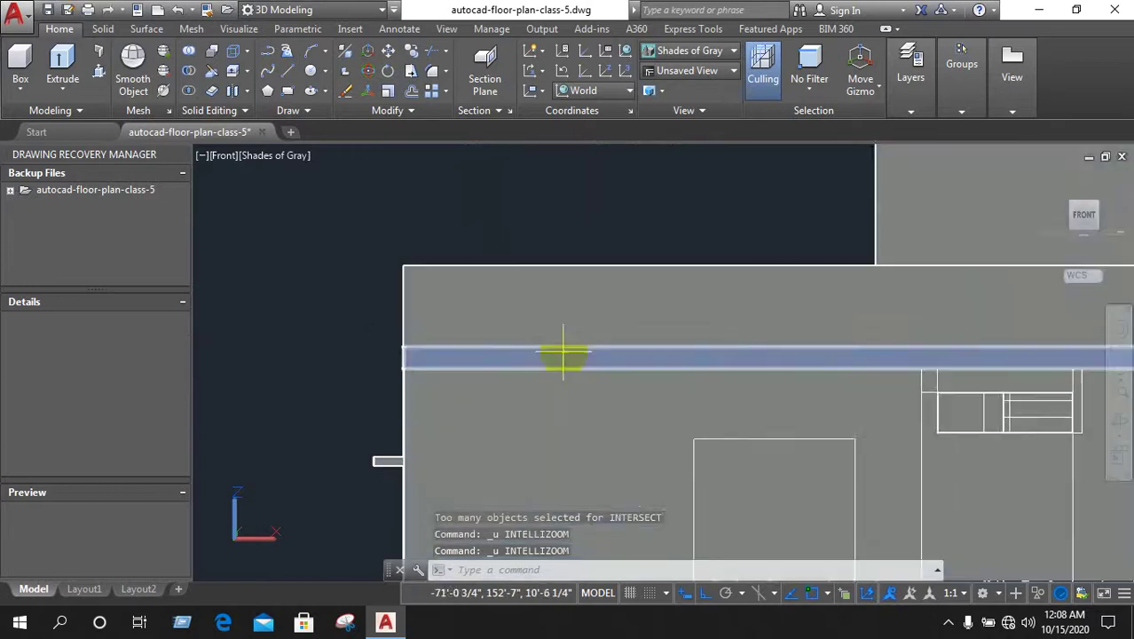
scroll(555, 346, down, 2)
scroll(528, 332, down, 2)
scroll(523, 344, down, 1)
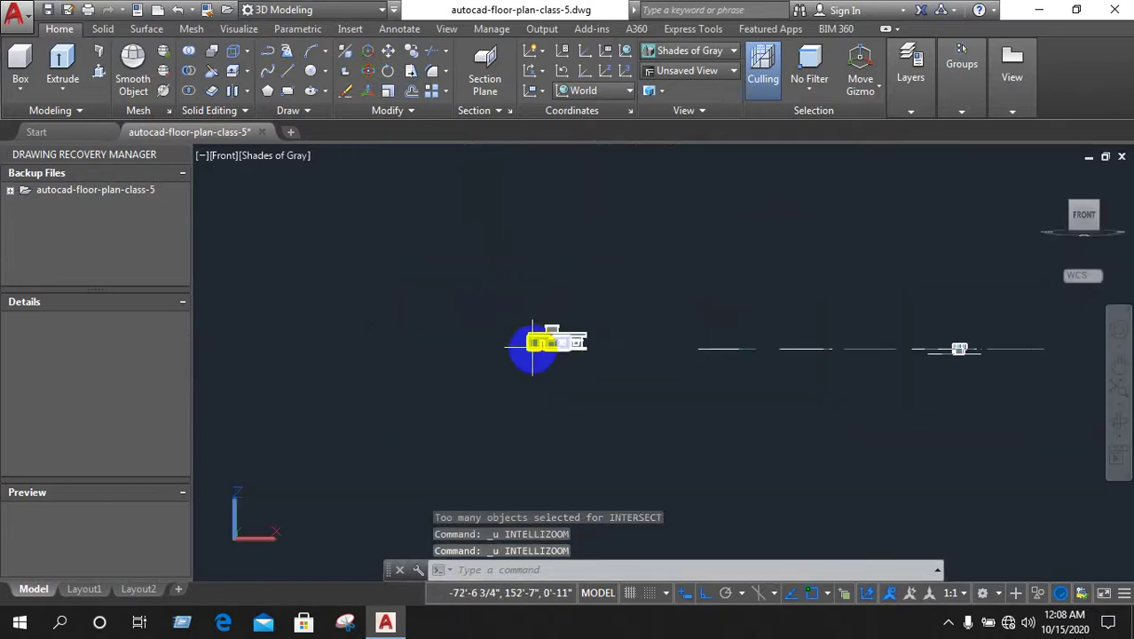
key(ctrl+z)
scroll(532, 346, down, 2)
scroll(550, 351, down, 3)
scroll(740, 391, down, 1)
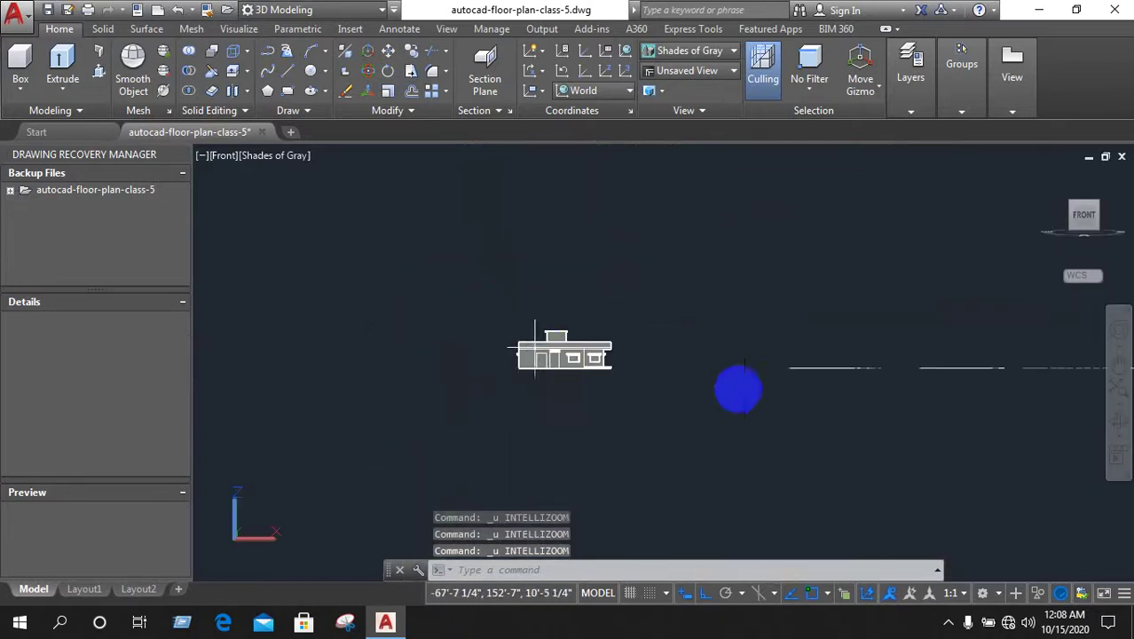
key(ctrl+z)
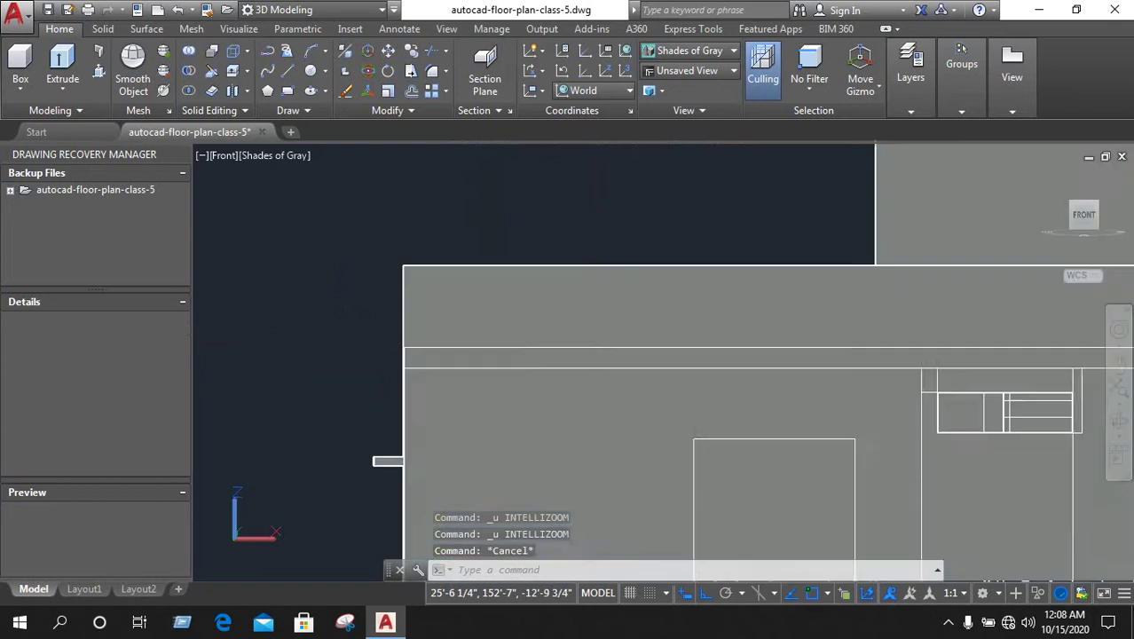
key(ctrl+z)
scroll(709, 391, down, 1)
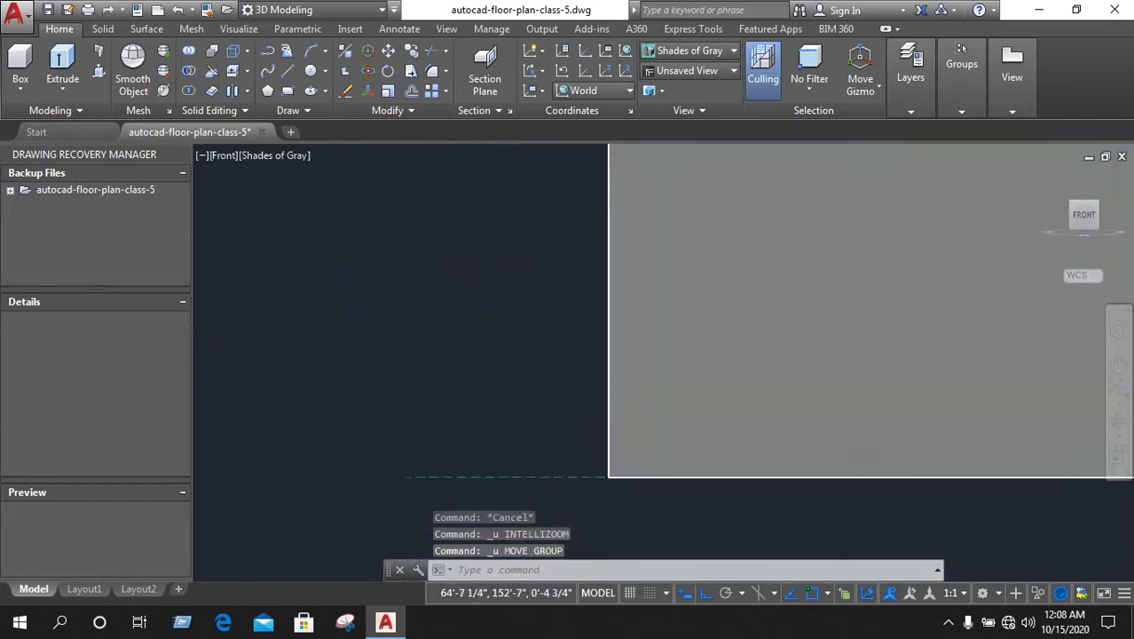
scroll(604, 378, down, 1)
scroll(561, 385, down, 2)
scroll(567, 394, down, 1)
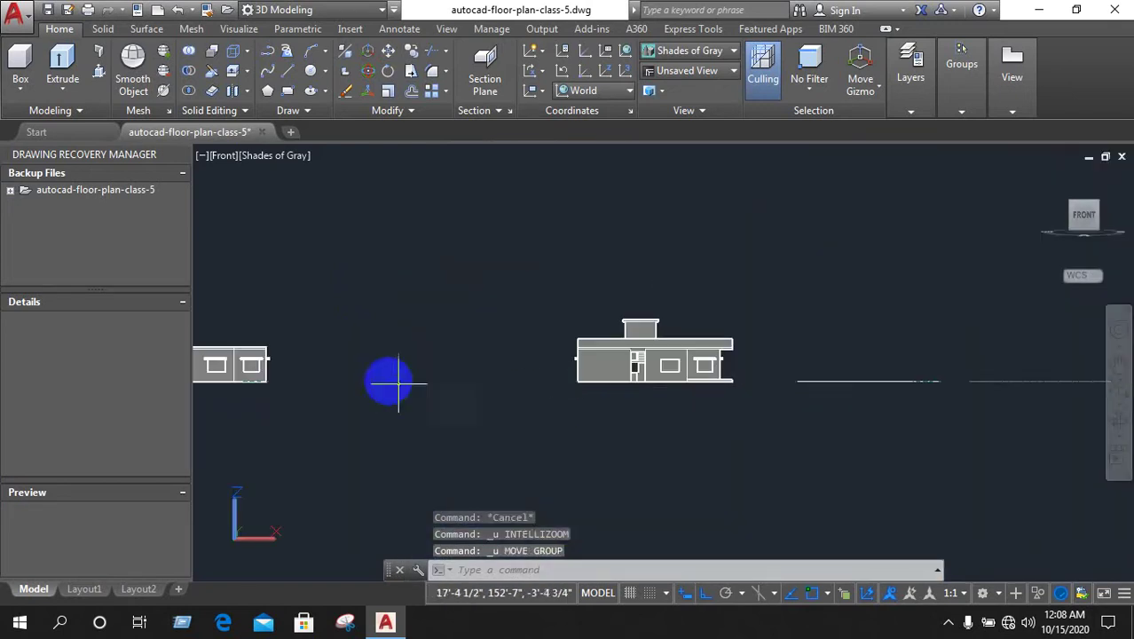
scroll(399, 383, down, 4)
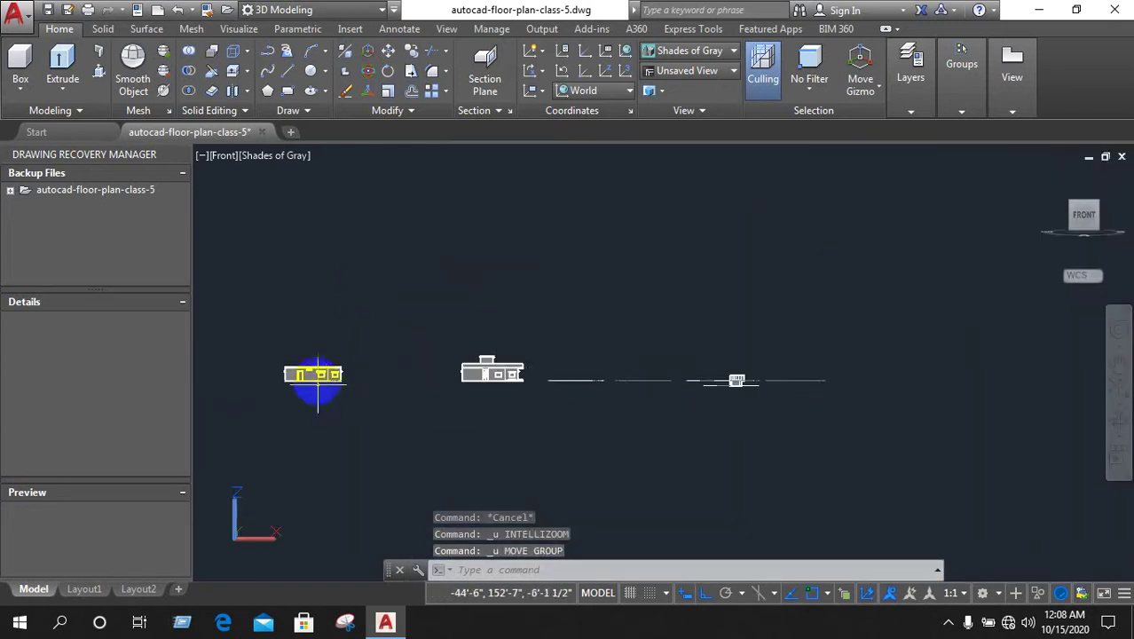
Turn Ortho off, reselect the building elevation, and start a move, then cancel it
click(706, 595)
scroll(440, 403, up, 3)
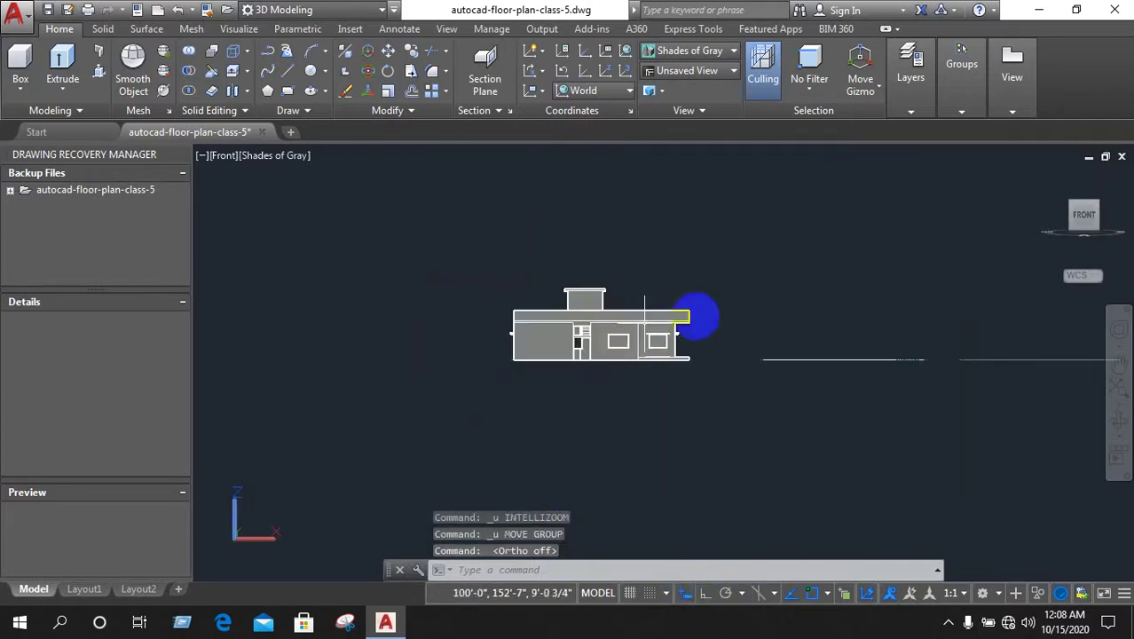
click(727, 263)
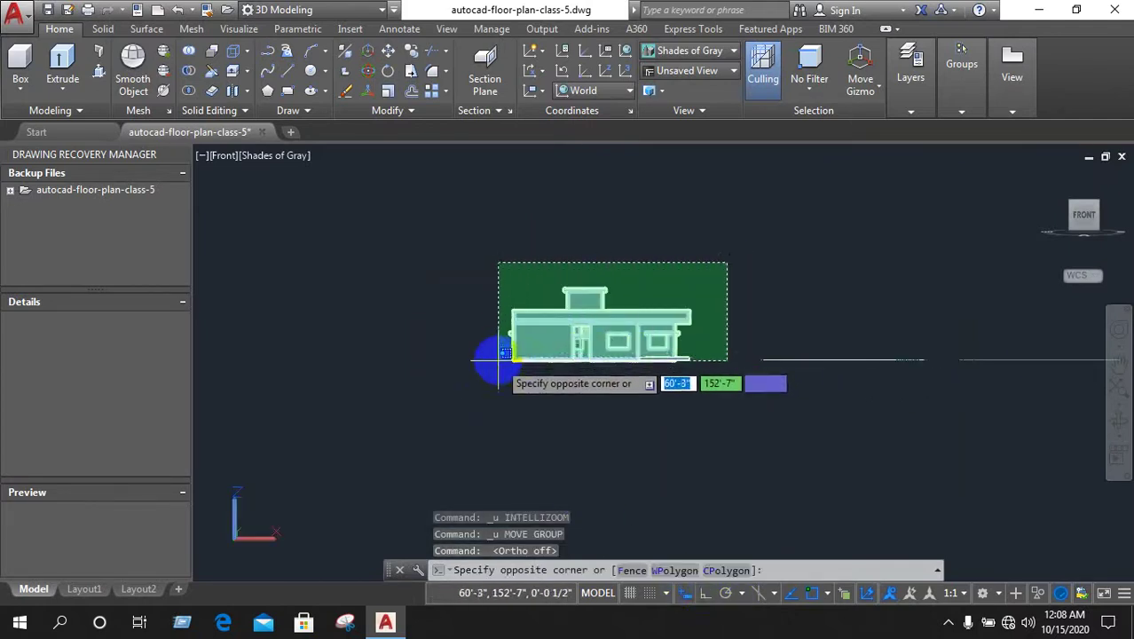
click(498, 358)
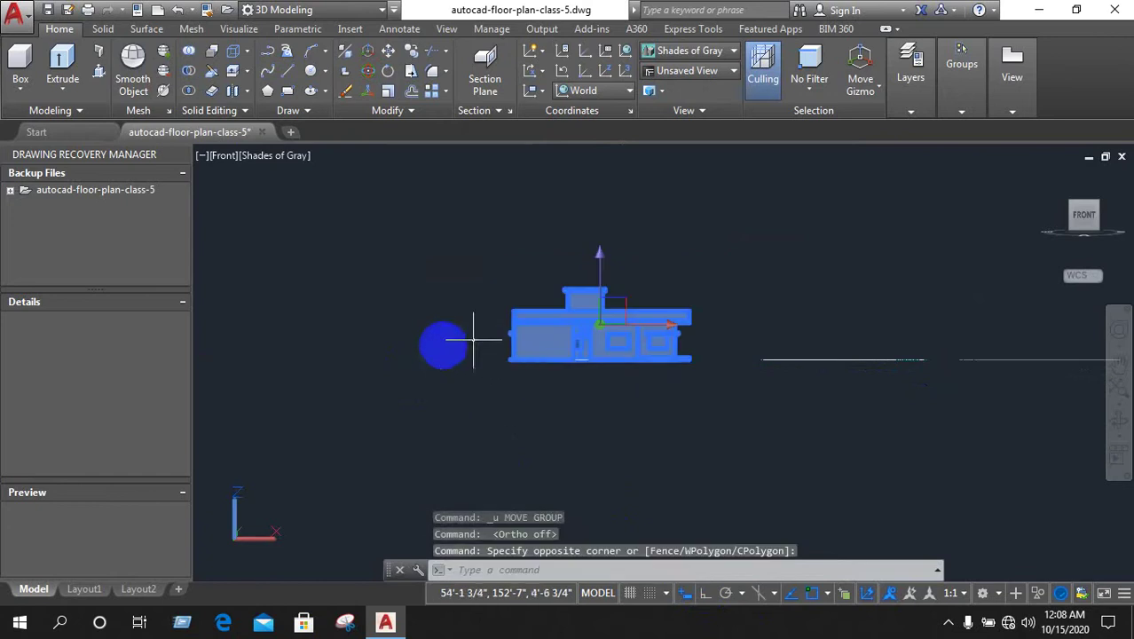
click(388, 51)
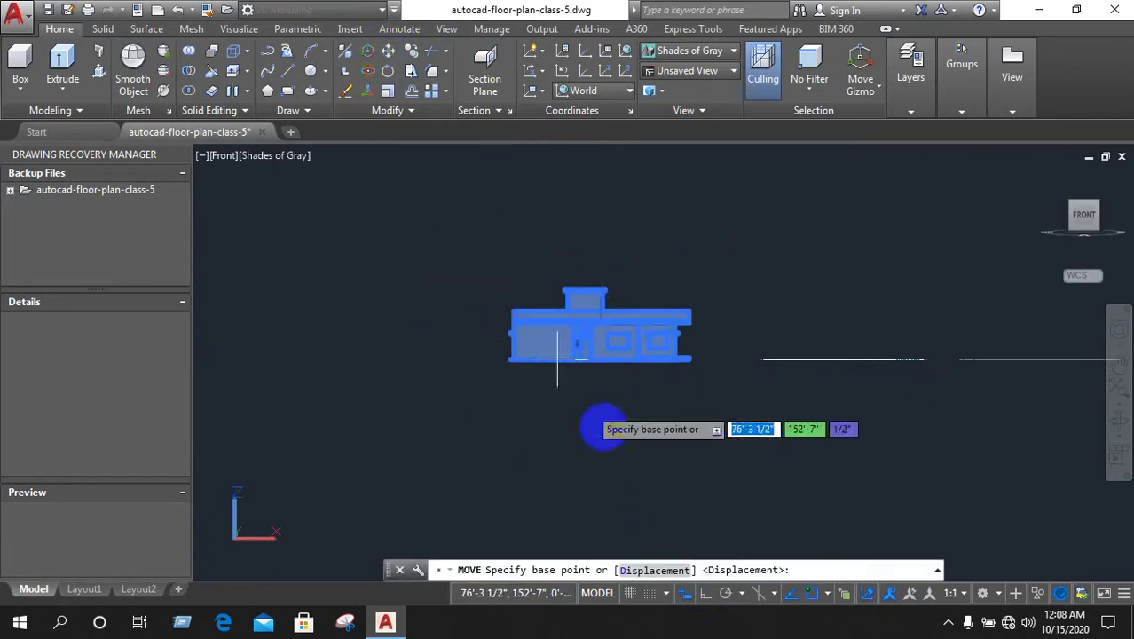
scroll(532, 380, up, 2)
scroll(588, 487, up, 3)
scroll(586, 477, up, 3)
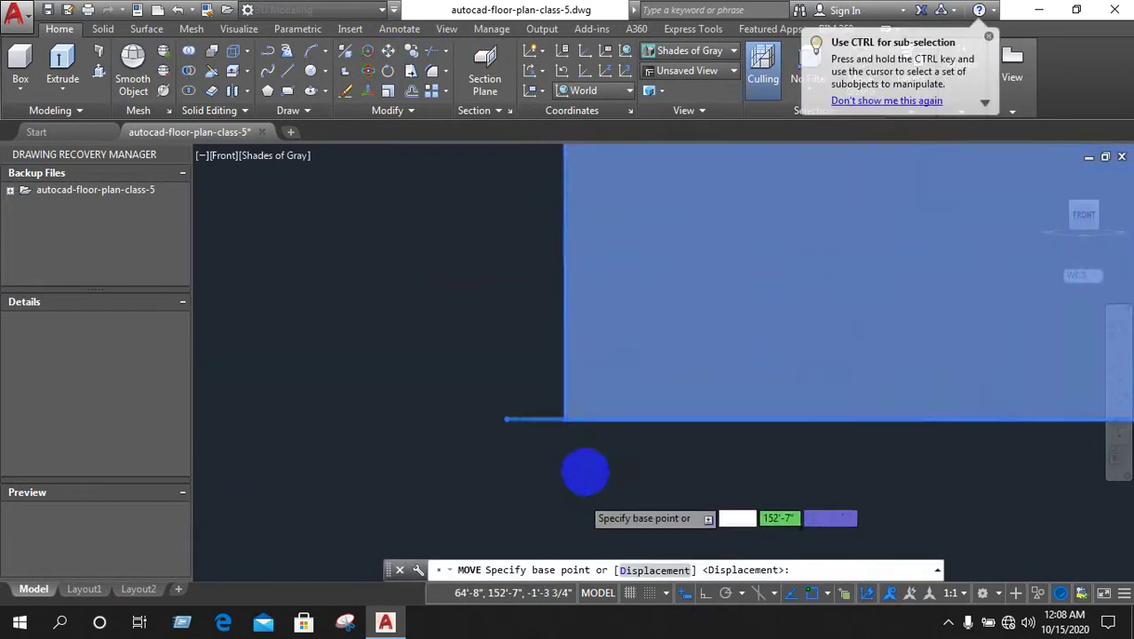
scroll(568, 452, up, 2)
key(Escape)
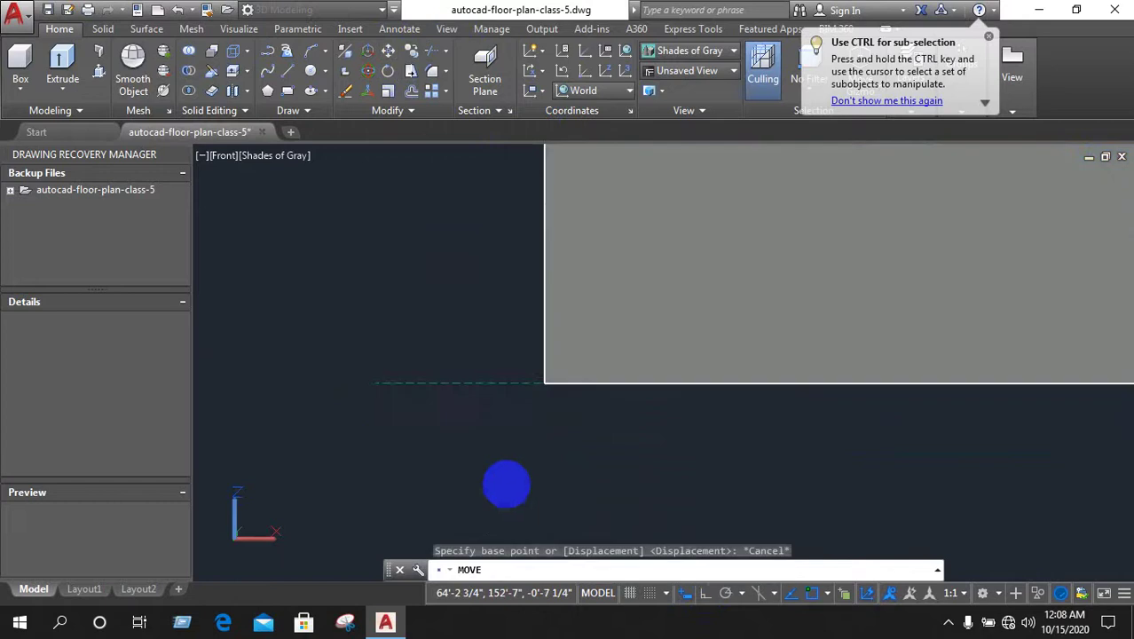
scroll(483, 426, down, 2)
scroll(488, 415, down, 2)
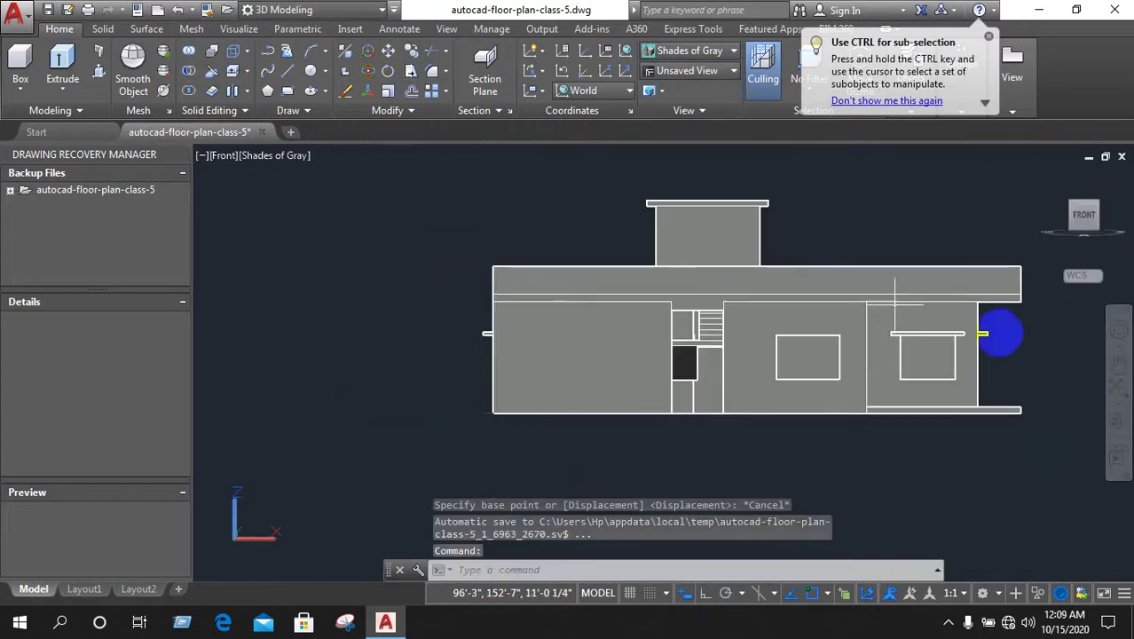
Move the crossing-selected building elevation by its lower-left corner to the second point
click(1036, 153)
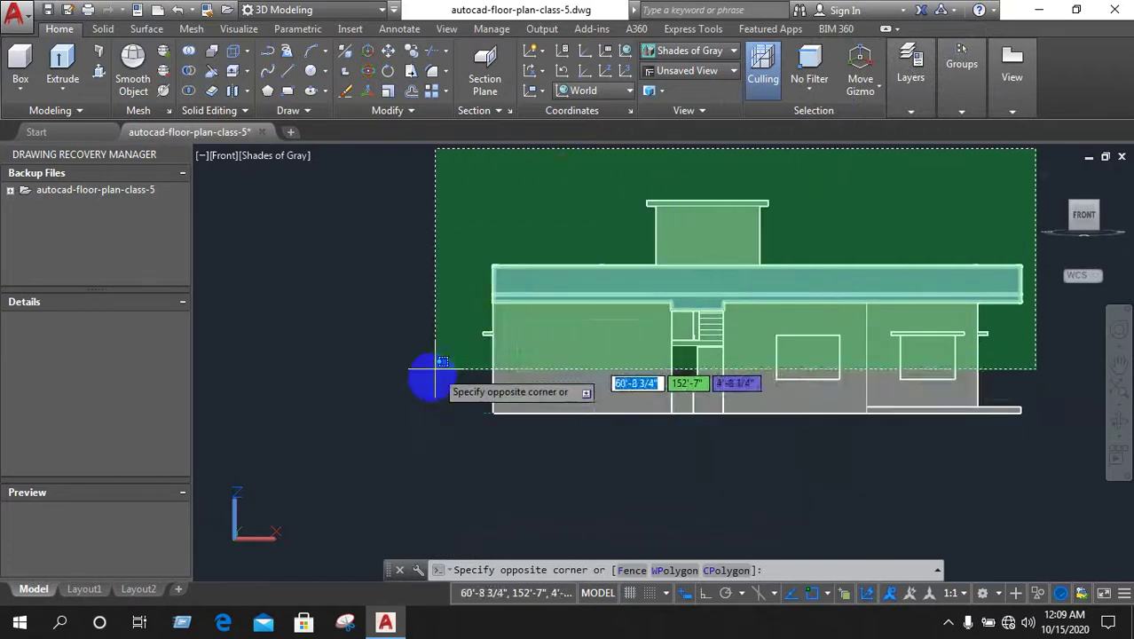
click(395, 410)
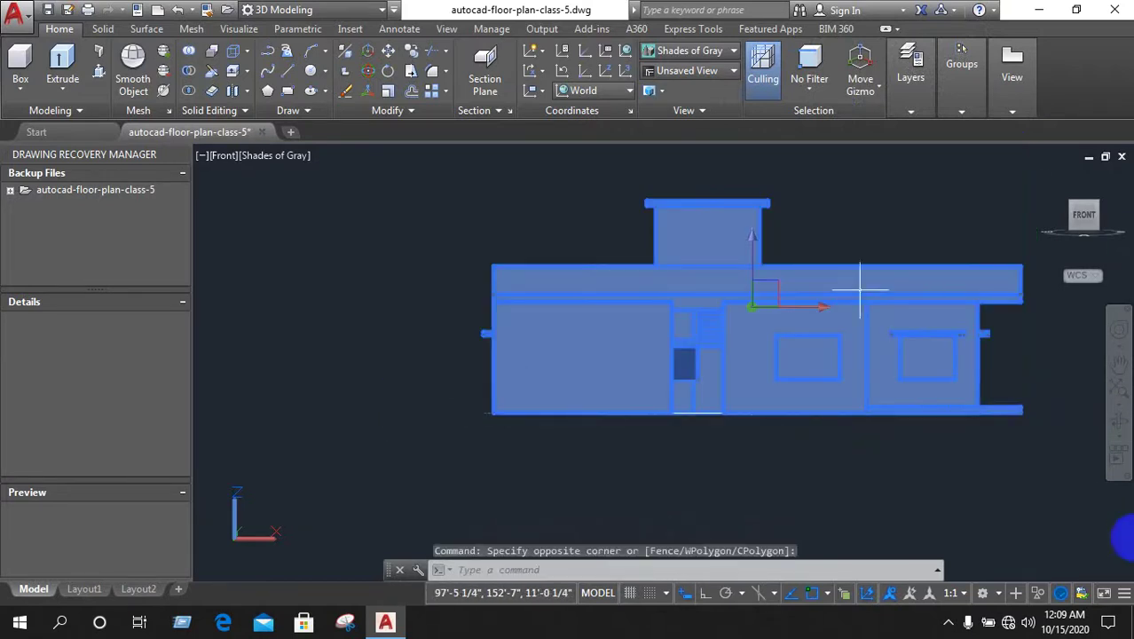
click(388, 51)
scroll(503, 386, up, 2)
scroll(490, 426, up, 2)
scroll(468, 446, up, 1)
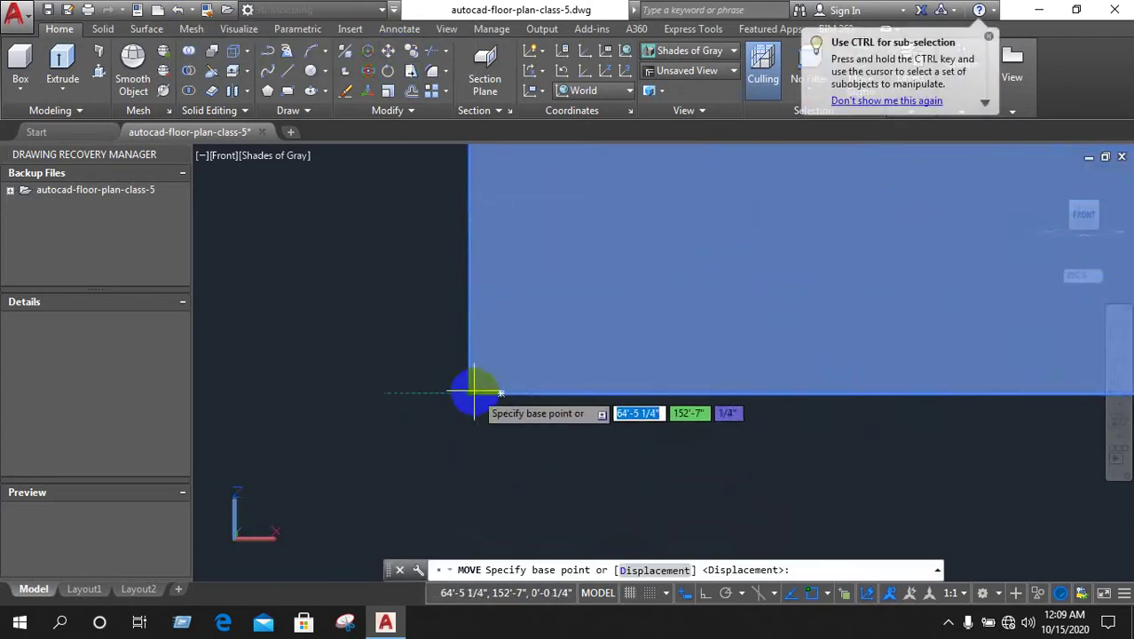
scroll(471, 421, up, 1)
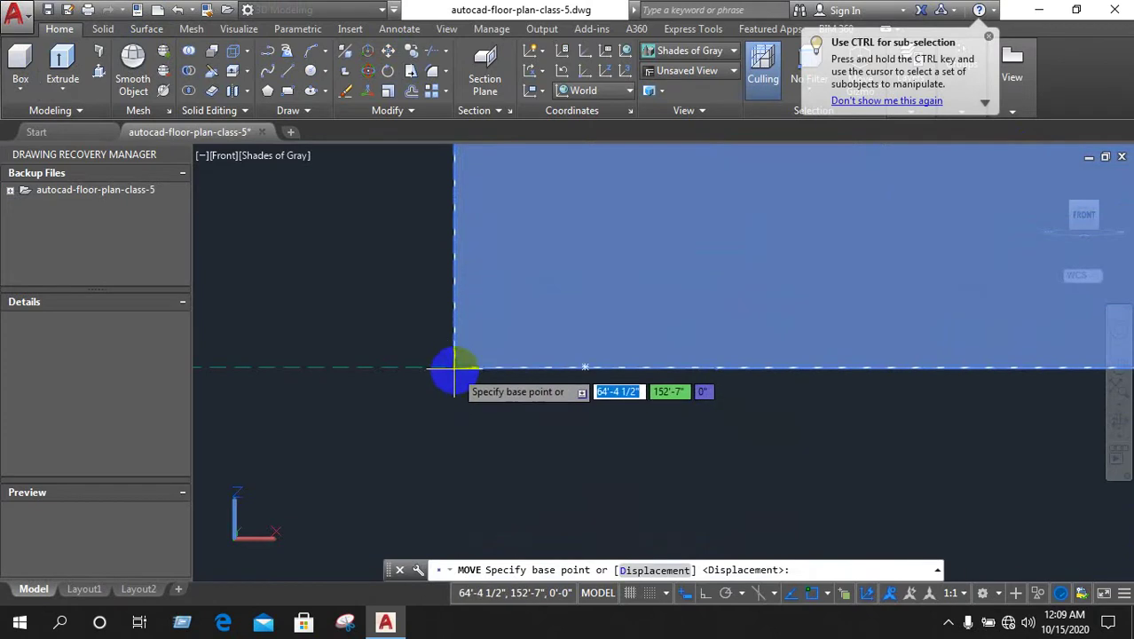
click(455, 366)
scroll(618, 394, down, 3)
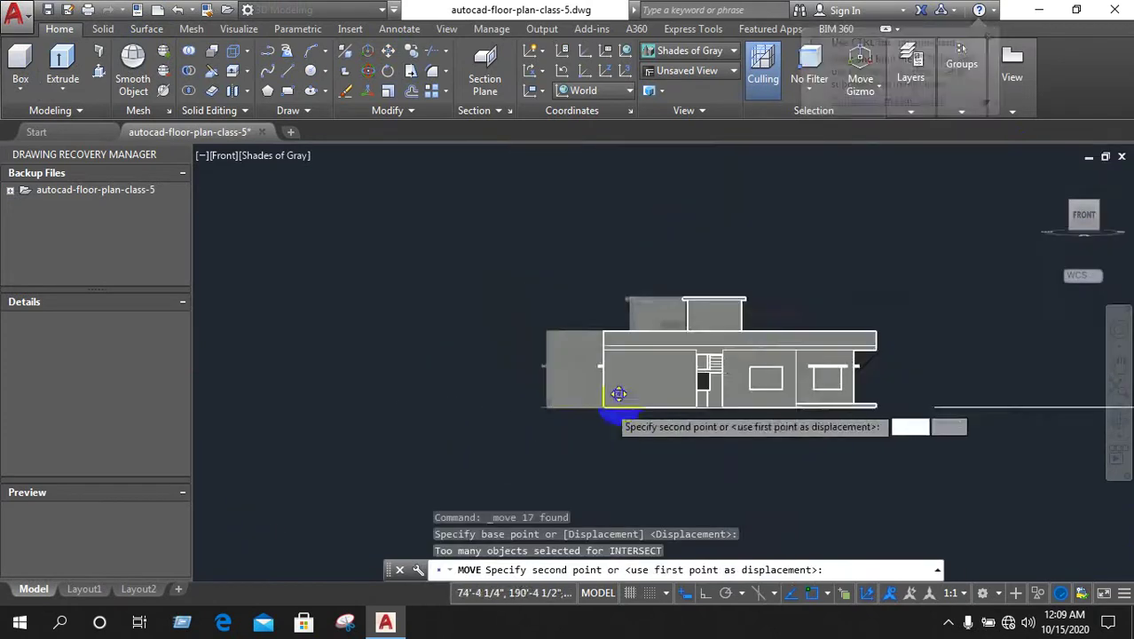
scroll(619, 394, down, 2)
scroll(684, 352, up, 3)
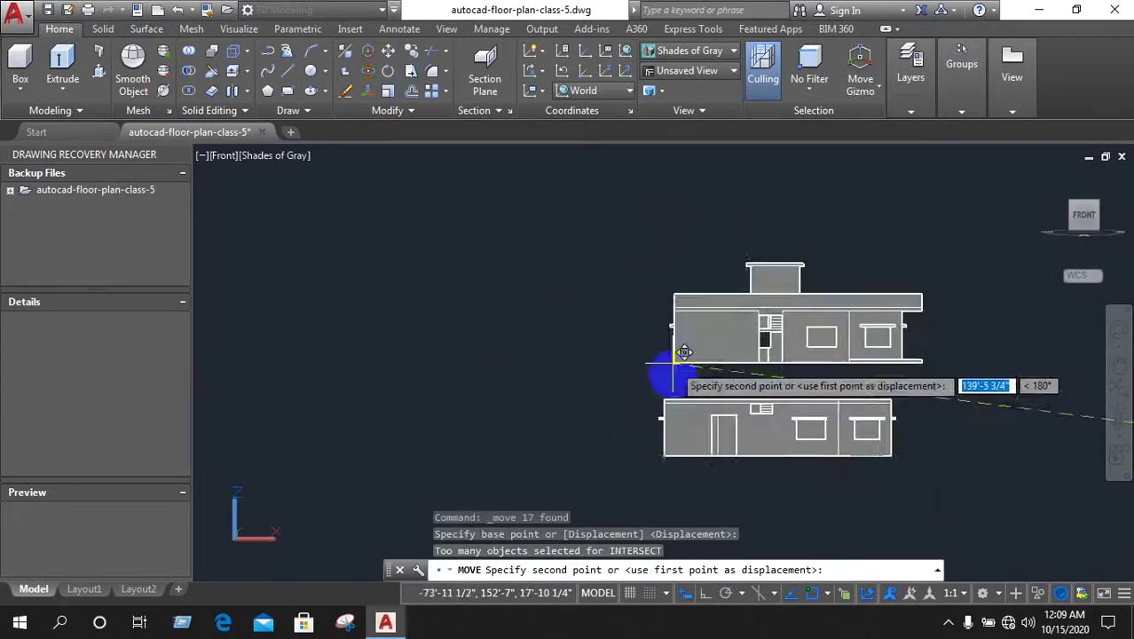
scroll(684, 352, up, 1)
scroll(684, 353, up, 3)
scroll(463, 354, up, 2)
scroll(436, 346, up, 1)
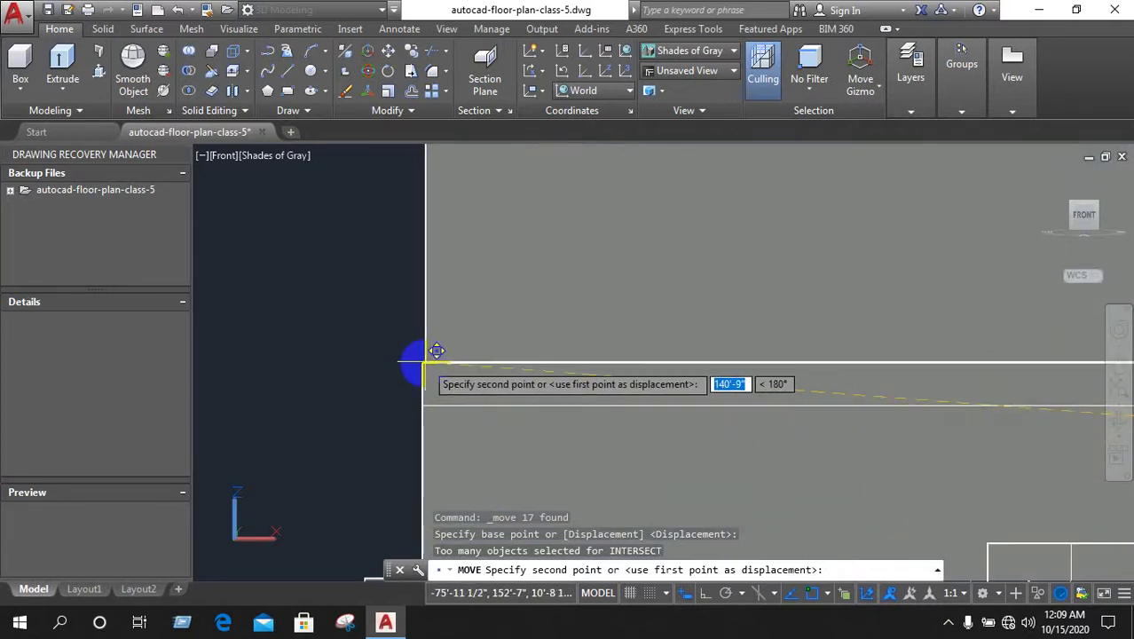
click(390, 361)
scroll(355, 362, down, 2)
scroll(369, 371, down, 3)
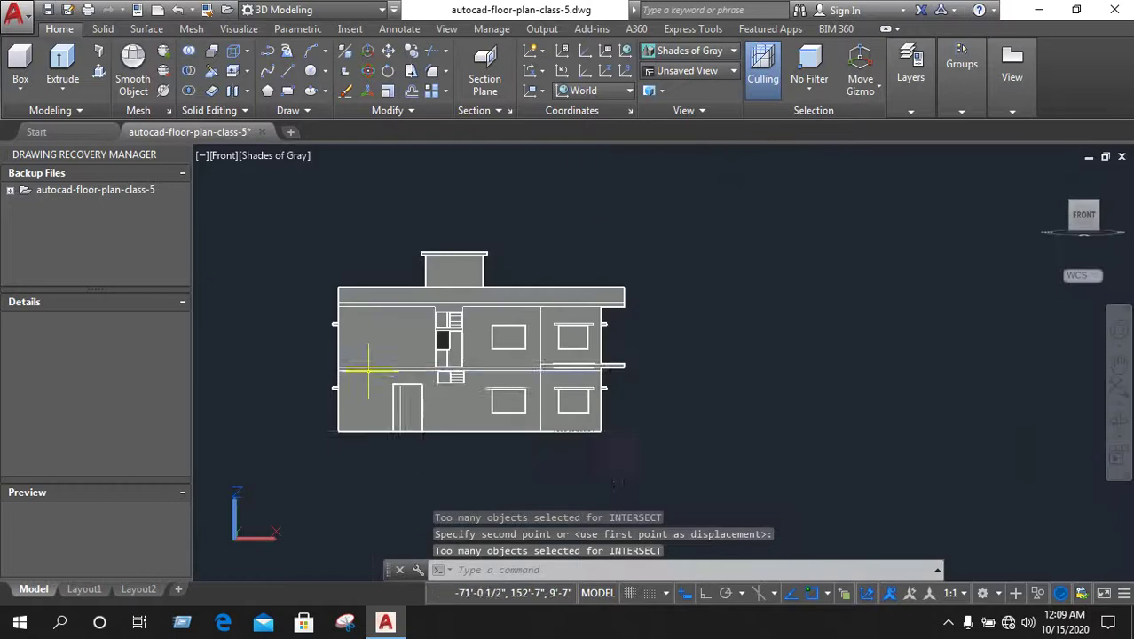
Orbit to a near-front 3D view of the house beside the floor plans
mouse_move(362, 429)
shift+middle_down()
mouse_move(564, 417)
mouse_move(519, 385)
mouse_move(562, 423)
mouse_move(595, 397)
mouse_move(699, 388)
mouse_move(737, 451)
mouse_move(656, 435)
mouse_move(597, 392)
mouse_move(596, 376)
shift+middle_up()
scroll(596, 377, down, 2)
scroll(653, 386, up, 3)
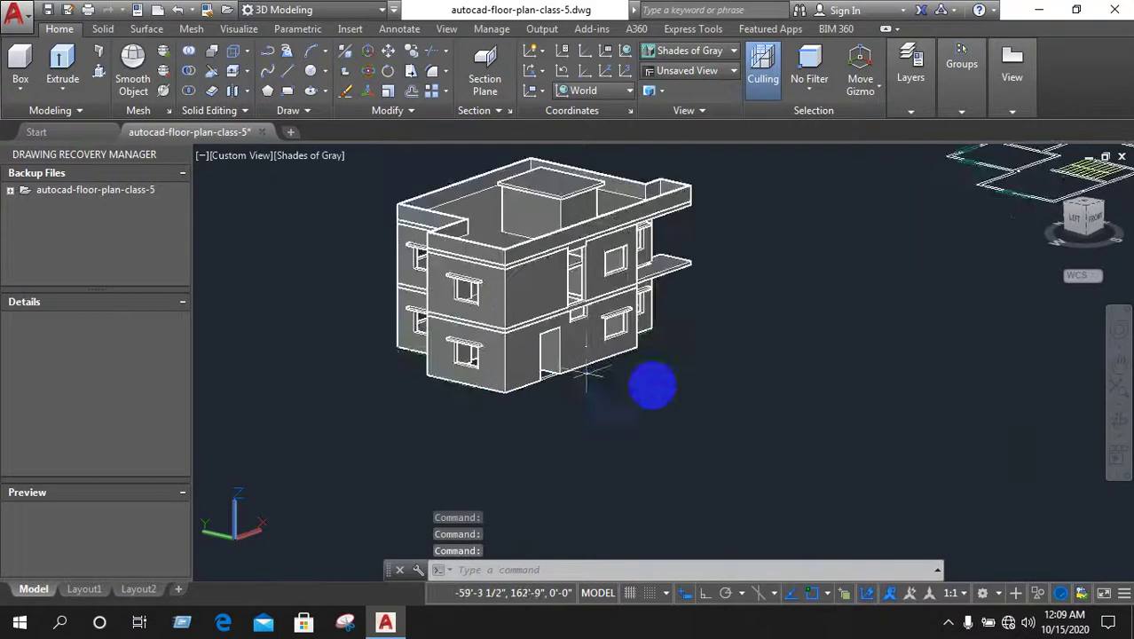
scroll(667, 383, down, 5)
mouse_move(1031, 358)
shift+middle_down()
mouse_move(859, 425)
mouse_move(881, 404)
mouse_move(1038, 385)
mouse_move(746, 336)
mouse_move(684, 426)
mouse_move(481, 380)
mouse_move(554, 404)
mouse_move(716, 355)
mouse_move(676, 379)
shift+middle_up()
Draw a rectangle enclosing one floor plan
scroll(564, 362, up, 3)
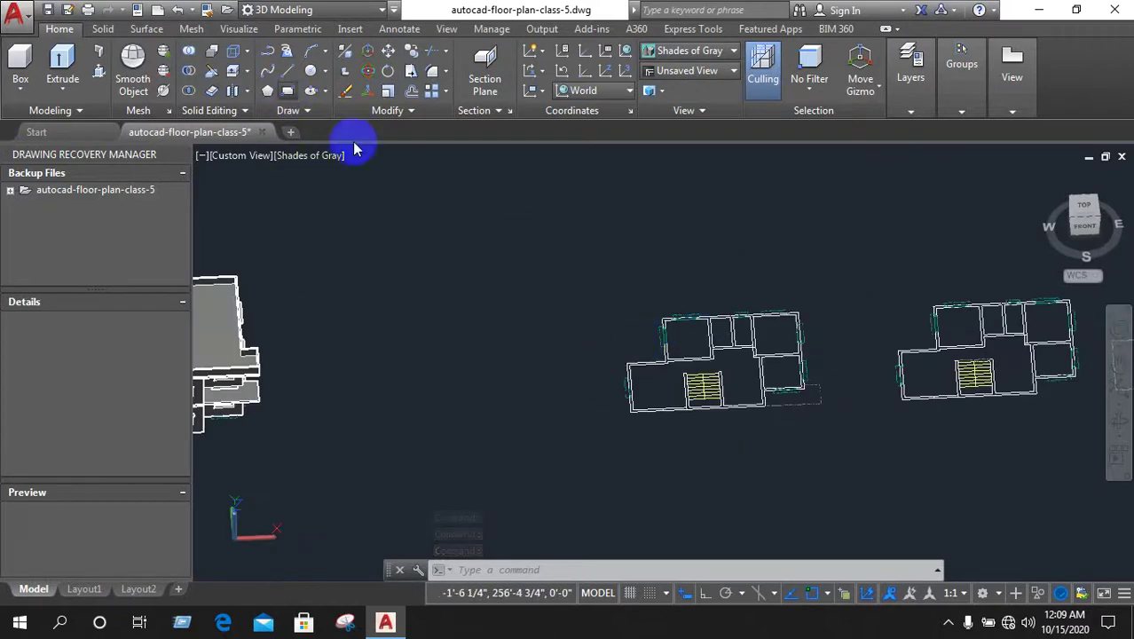
click(592, 307)
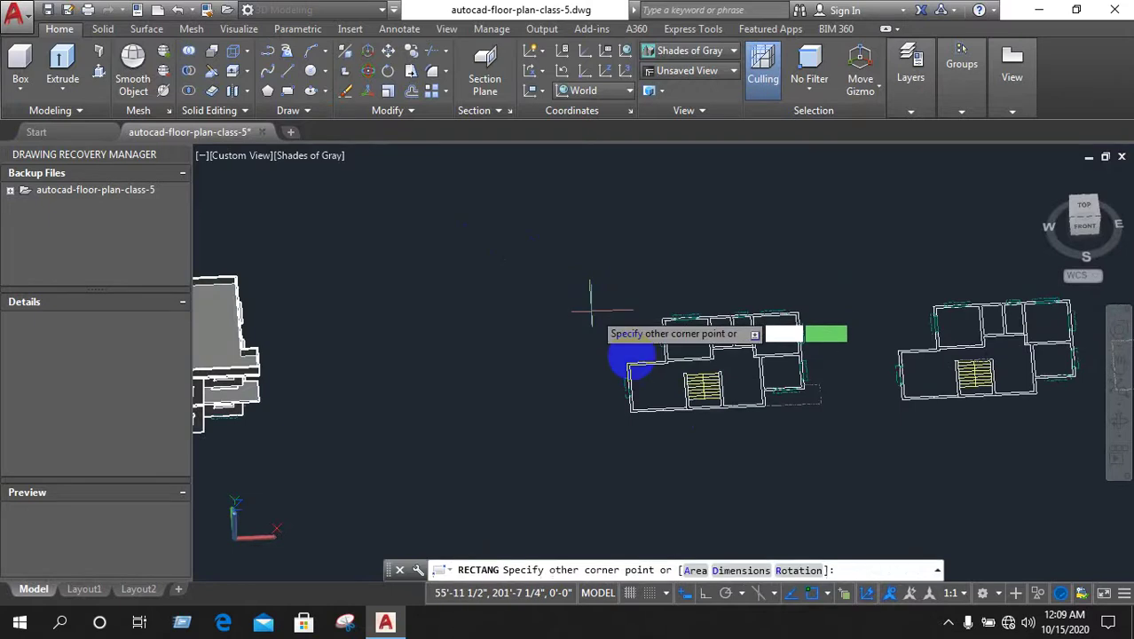
click(860, 432)
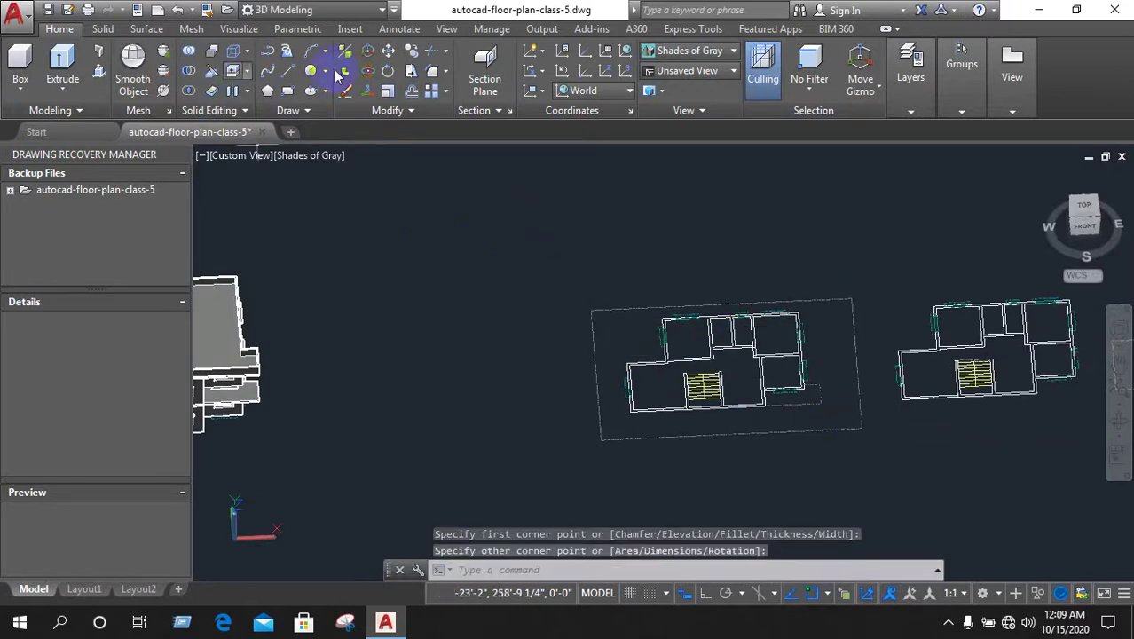
click(390, 55)
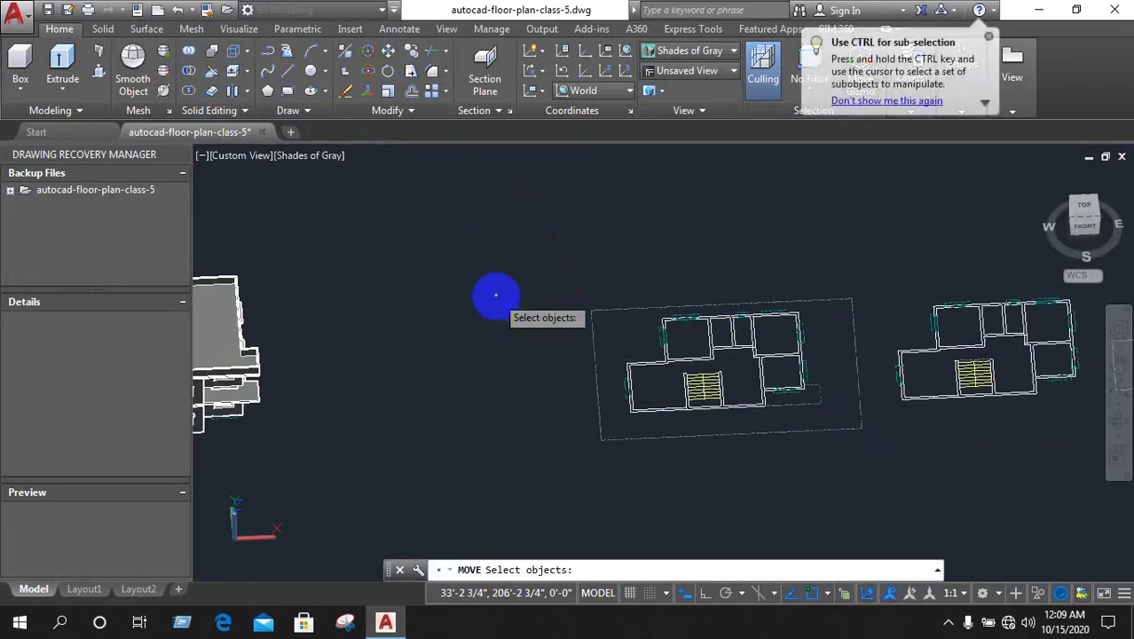
key(Escape)
Window-select the floor plan and its rectangle and move them beneath the 3D house
click(618, 307)
click(577, 354)
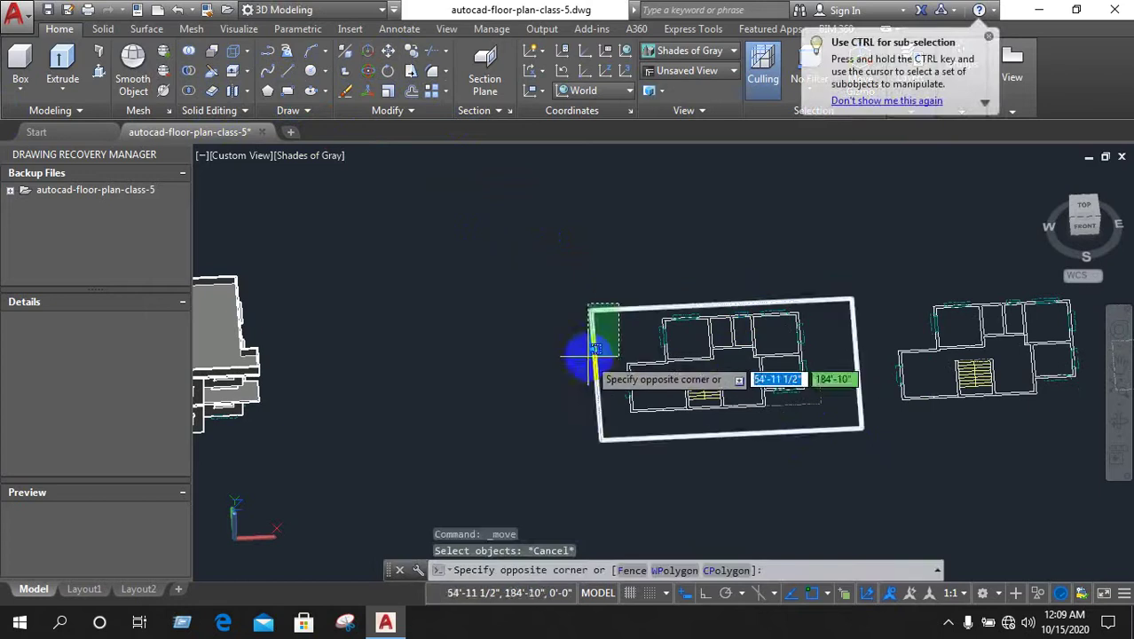
click(779, 372)
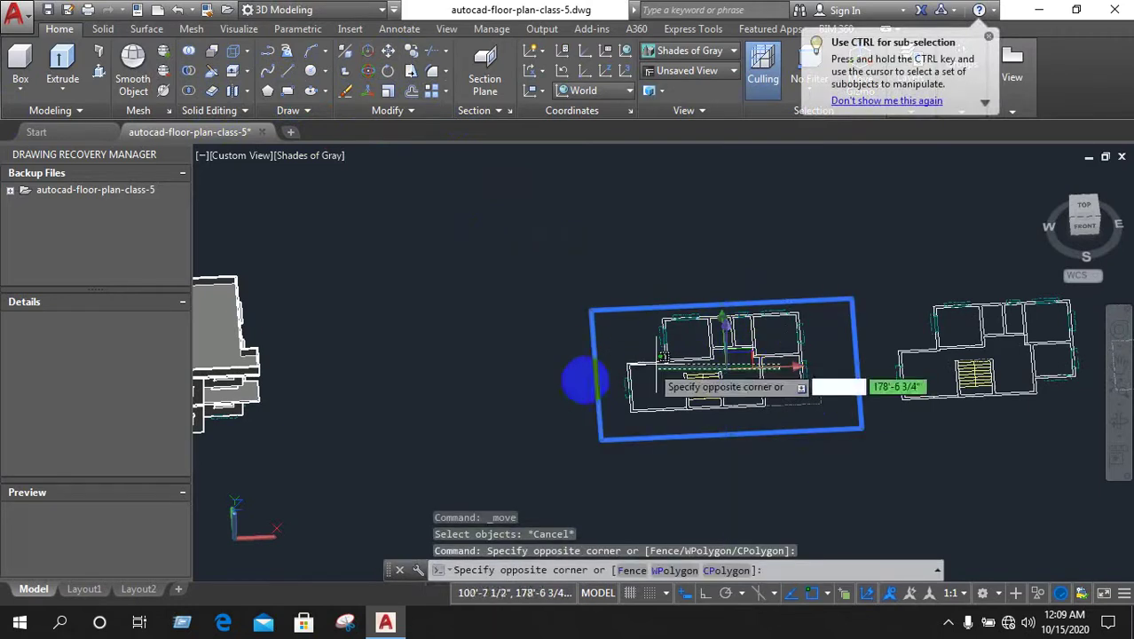
click(491, 364)
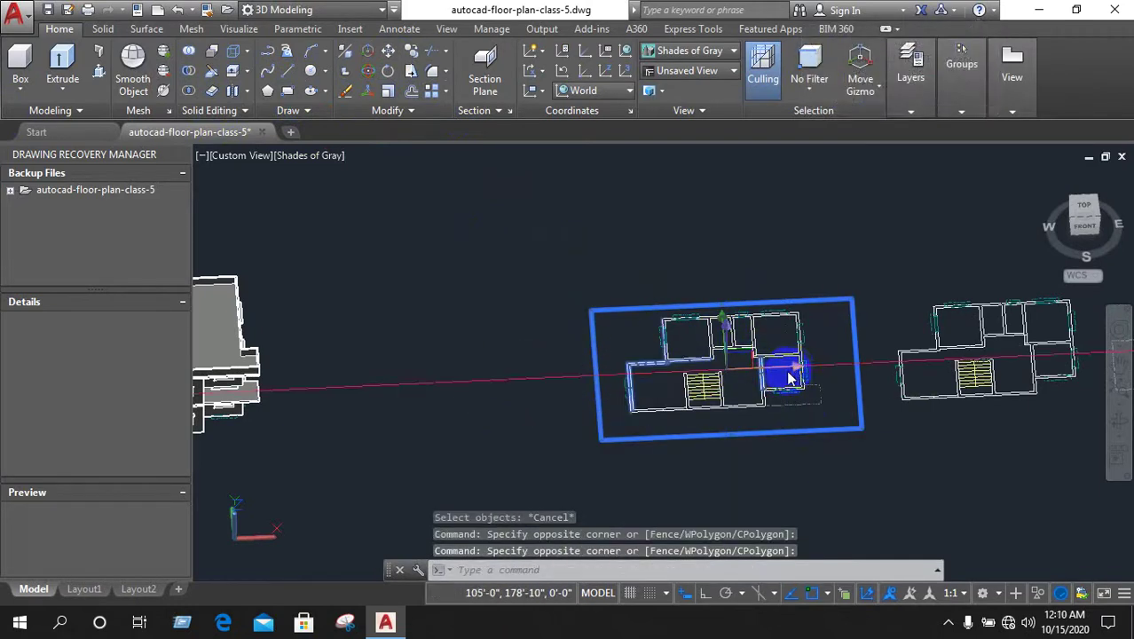
key(Escape)
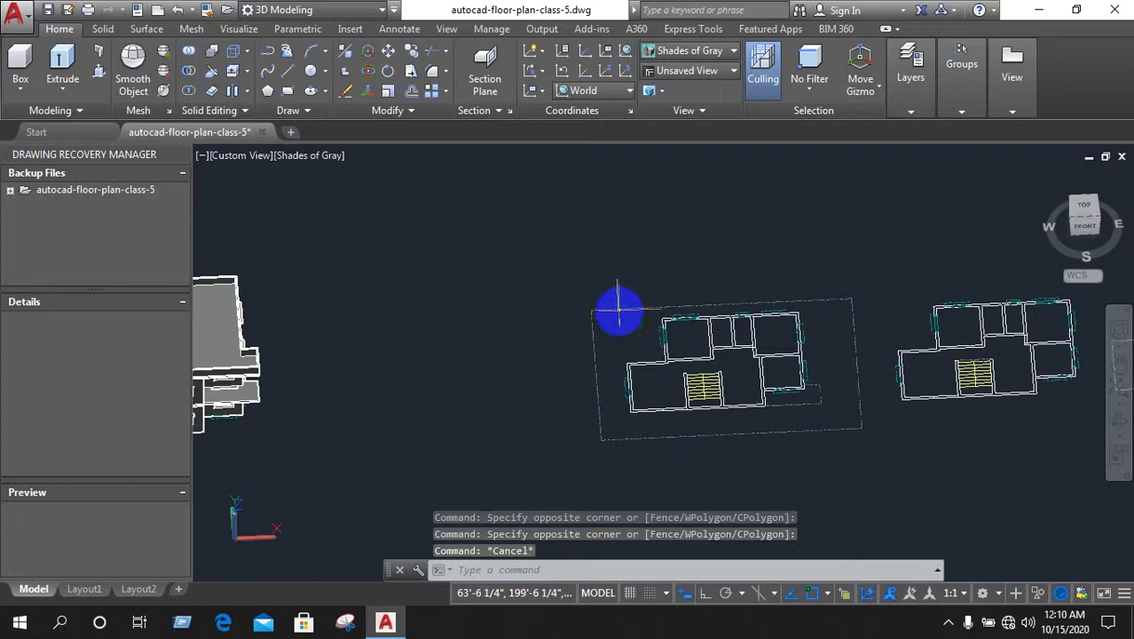
click(619, 310)
click(781, 370)
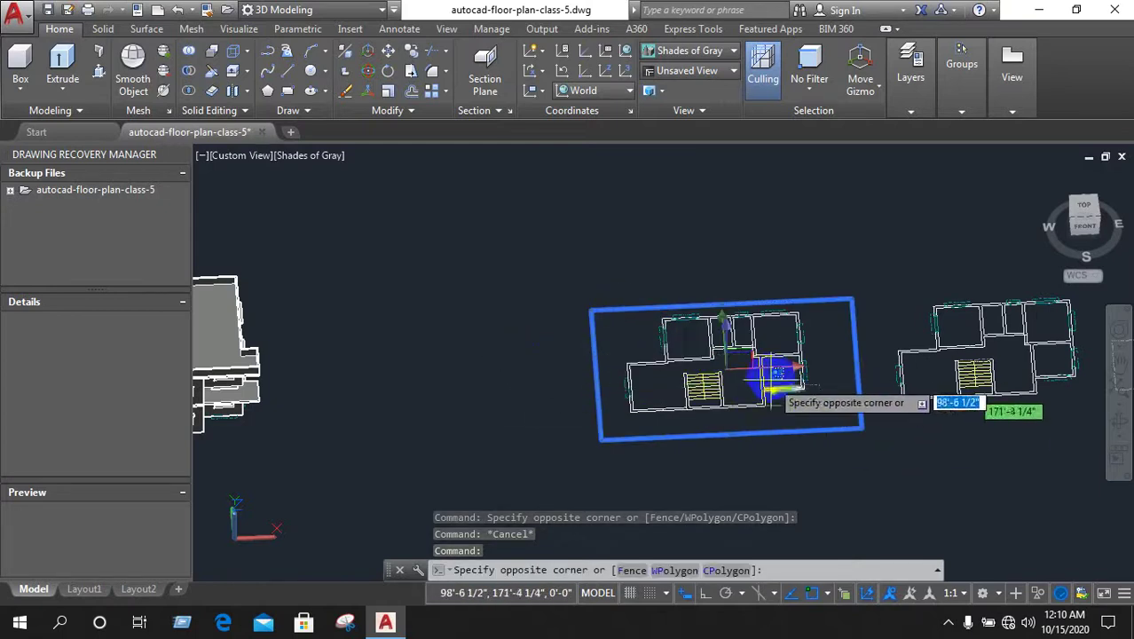
click(777, 370)
scroll(774, 365, up, 3)
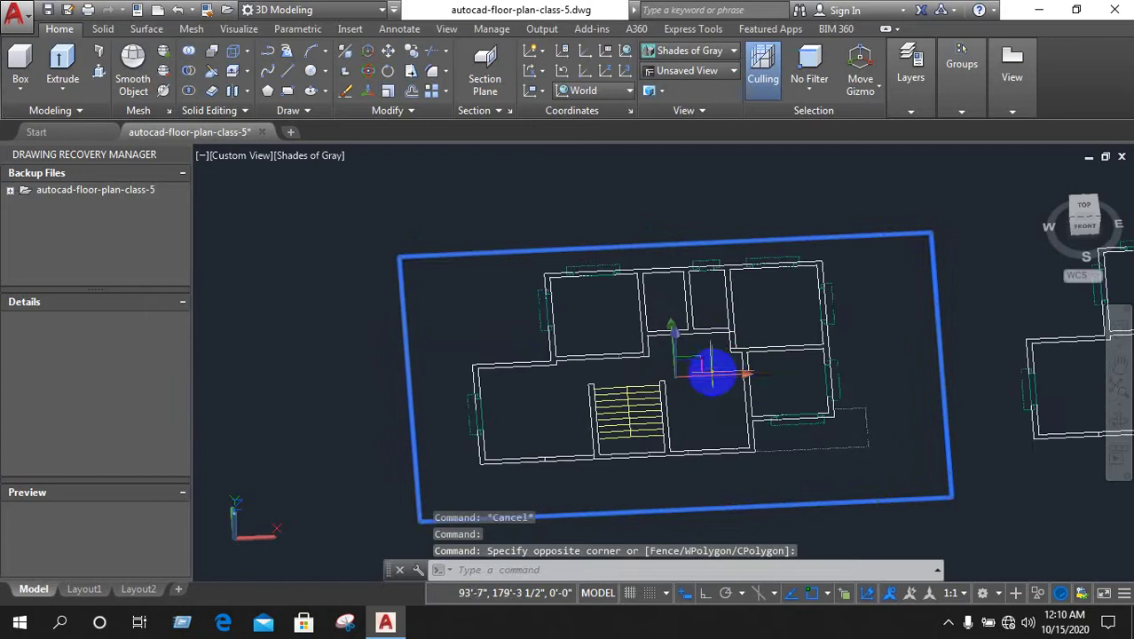
click(687, 365)
scroll(622, 355, down, 4)
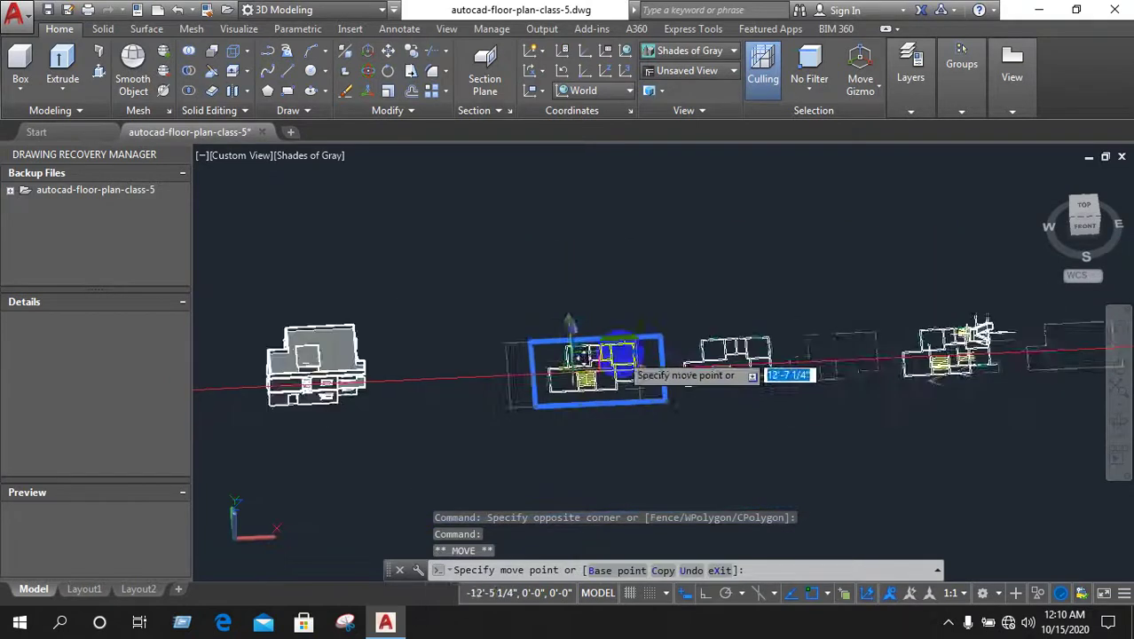
scroll(626, 346, down, 1)
scroll(435, 404, up, 4)
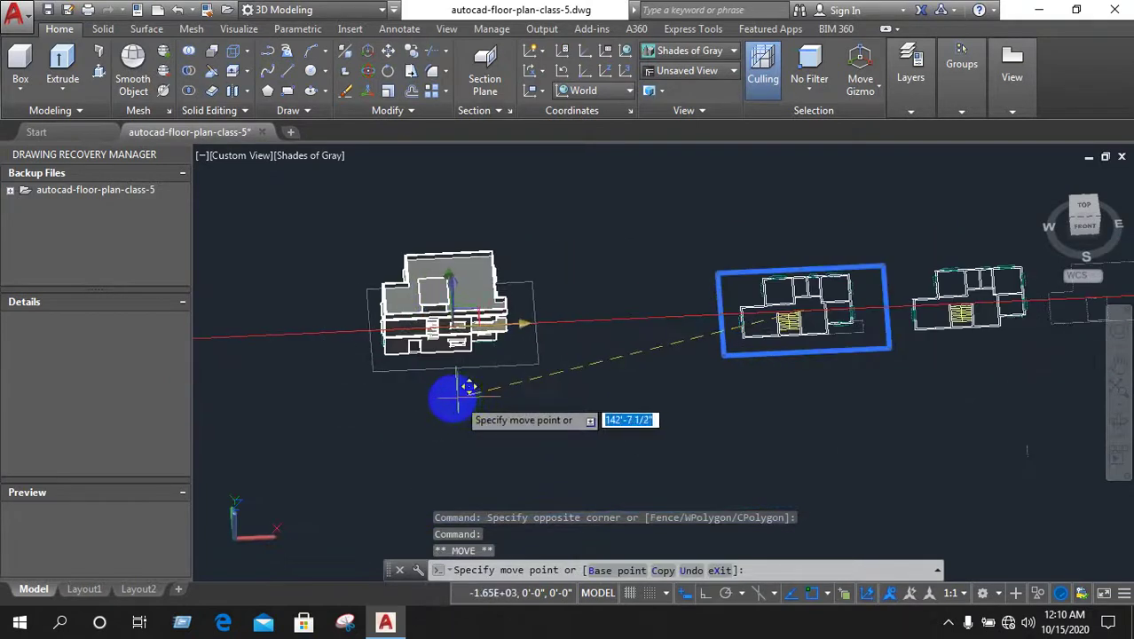
click(448, 396)
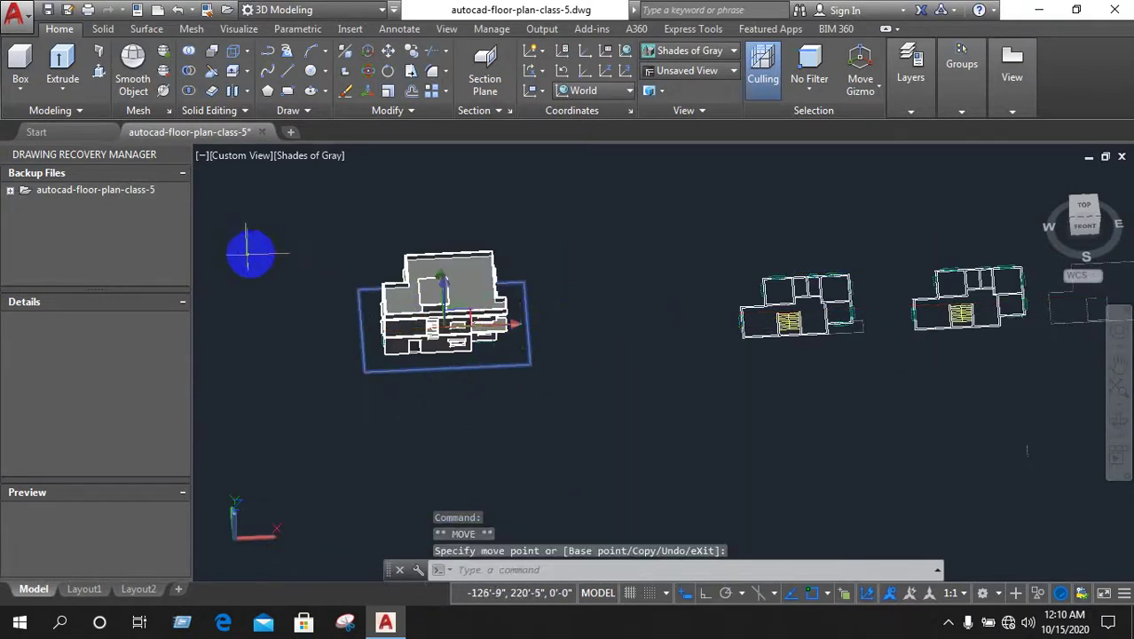
key(Escape)
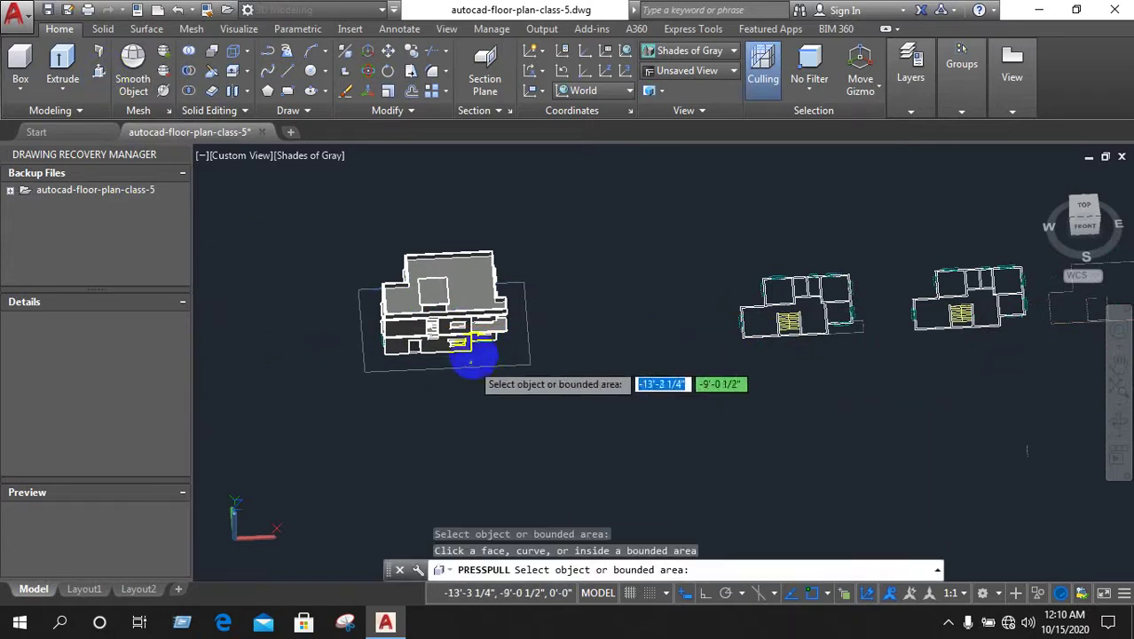
Press-pull the rectangle under the house 5" into a platform
scroll(463, 368, up, 3)
click(454, 387)
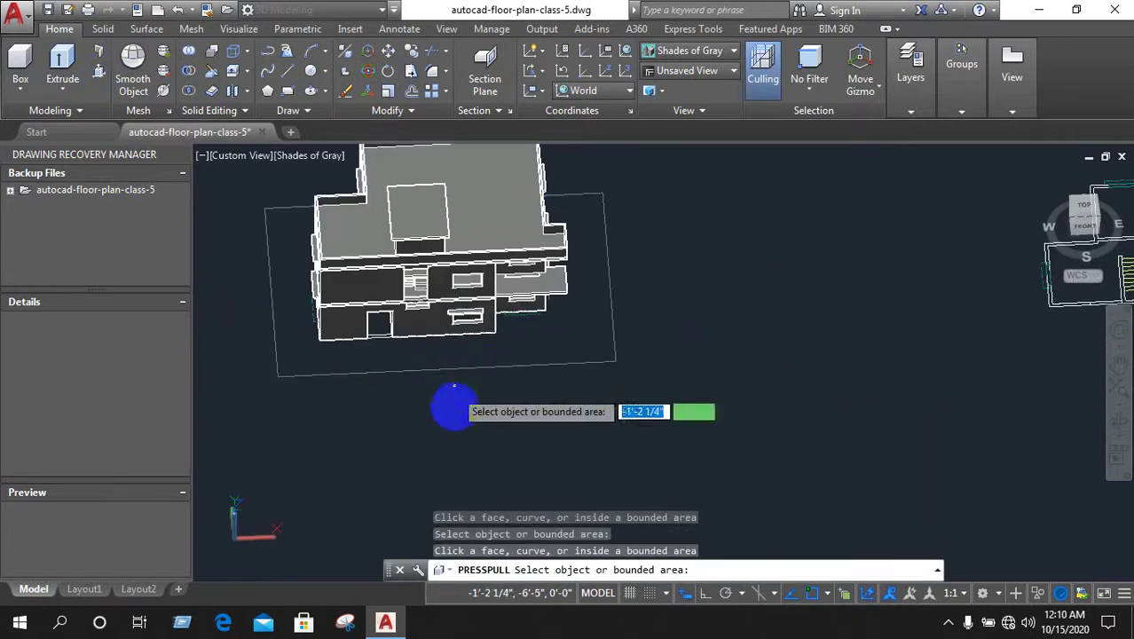
key(Escape)
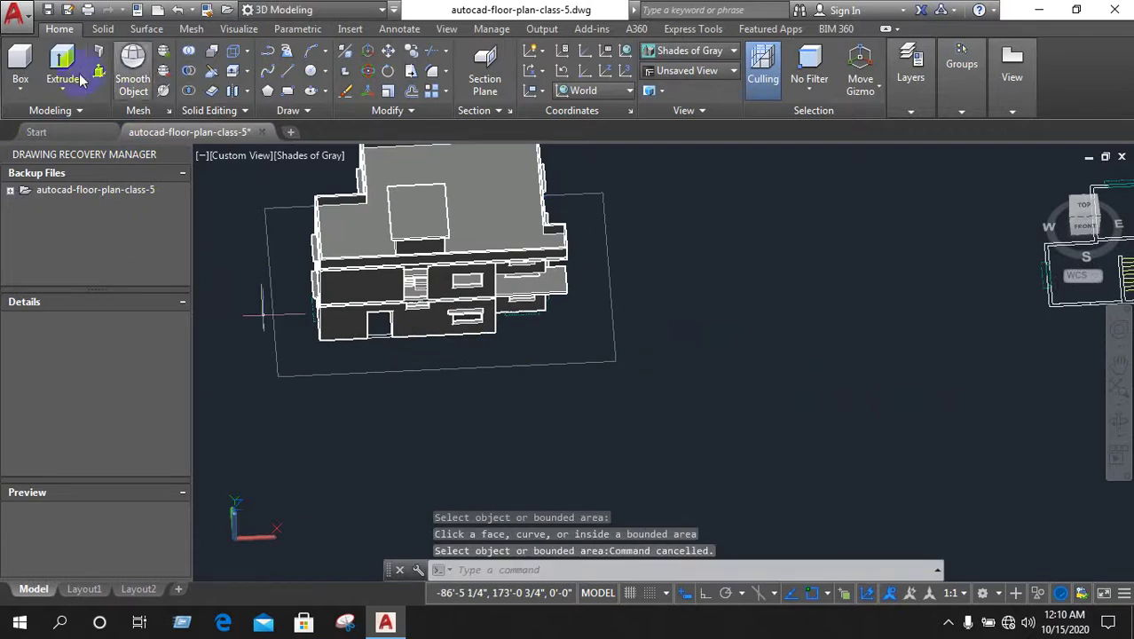
click(99, 71)
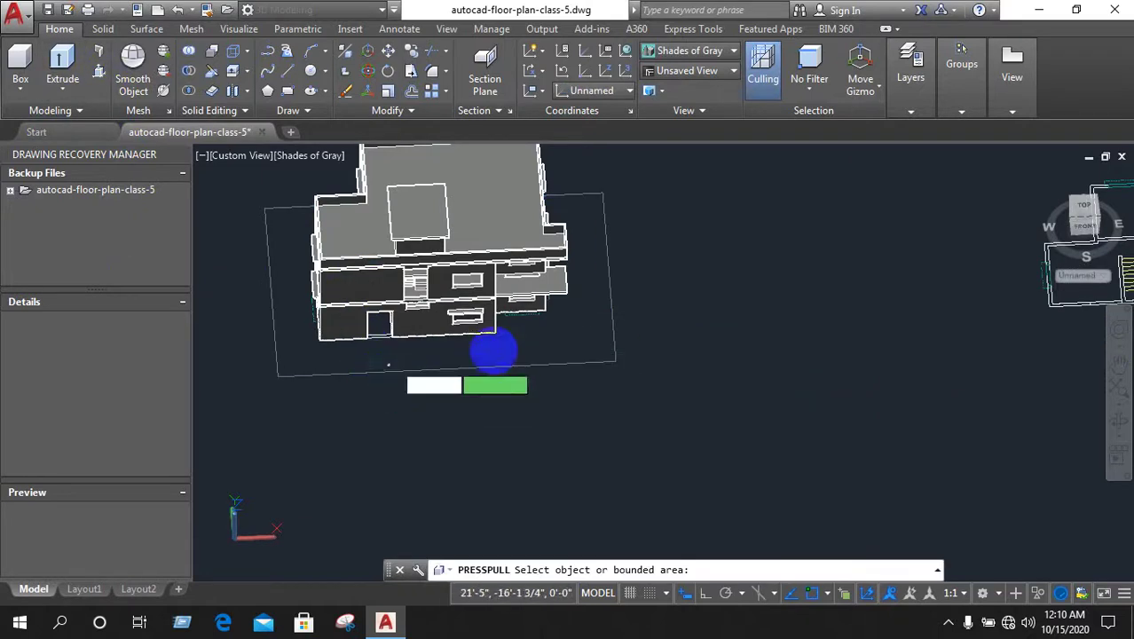
click(528, 384)
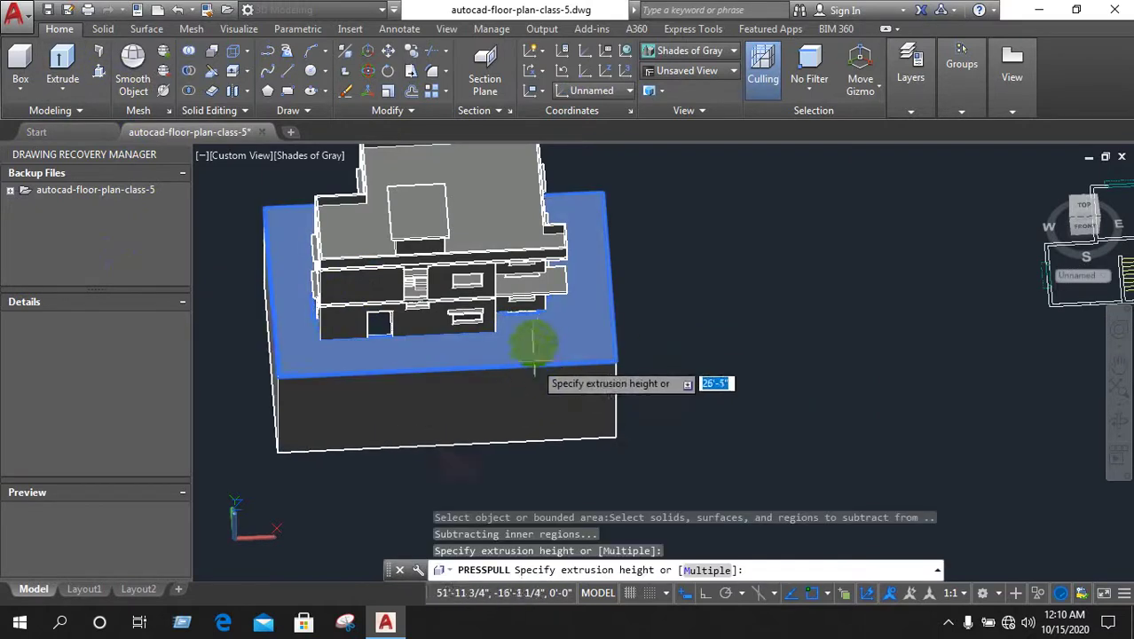
scroll(380, 380, up, 3)
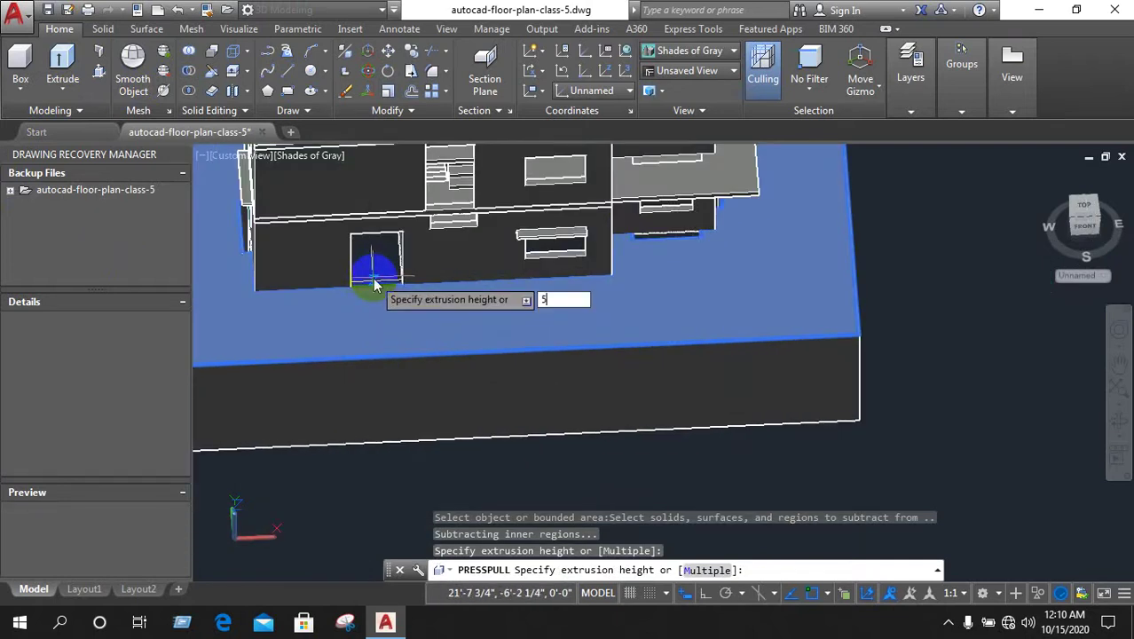
text(')
key(Return)
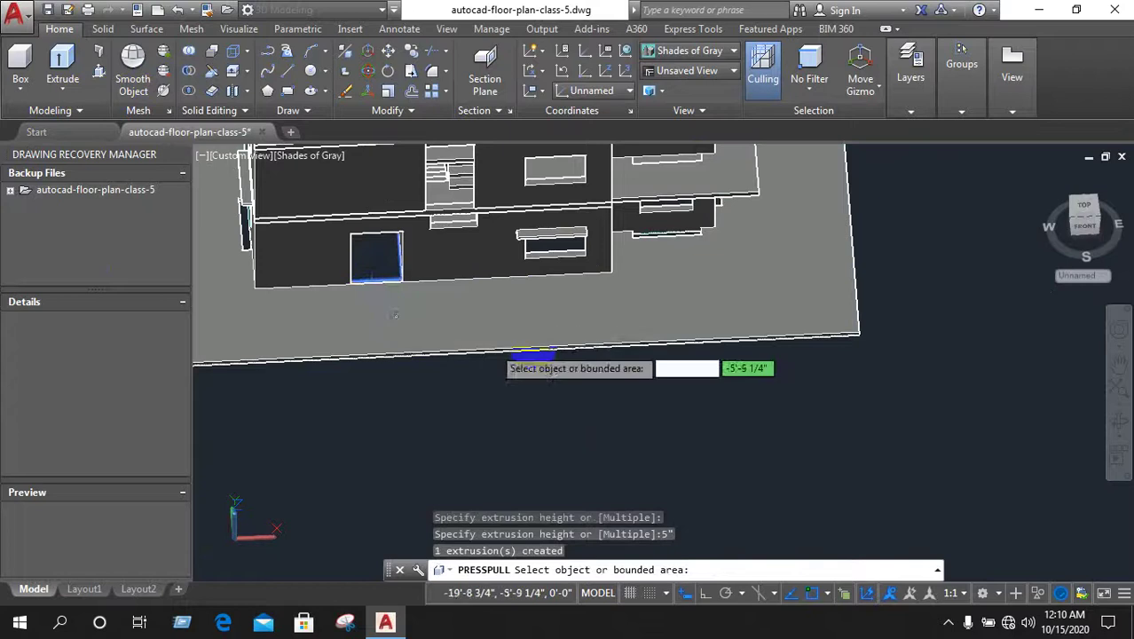
Orbit around the model to inspect the new platform and the rooftop box
scroll(559, 365, down, 3)
scroll(411, 383, down, 2)
shift+middle_drag(404, 398, 480, 289)
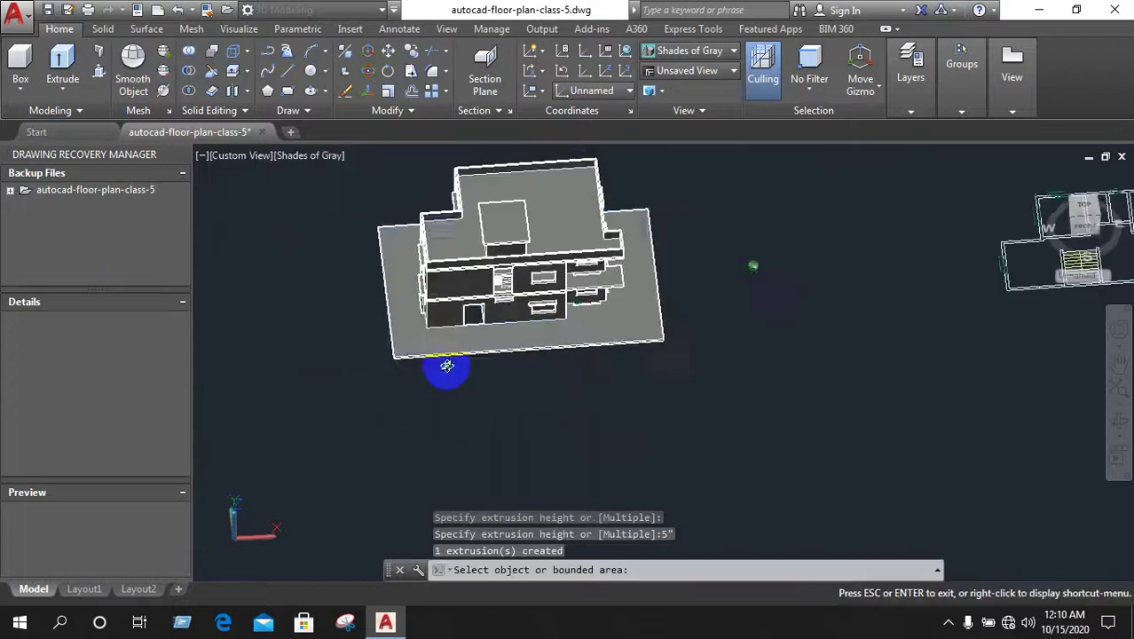
scroll(431, 215, up, 1)
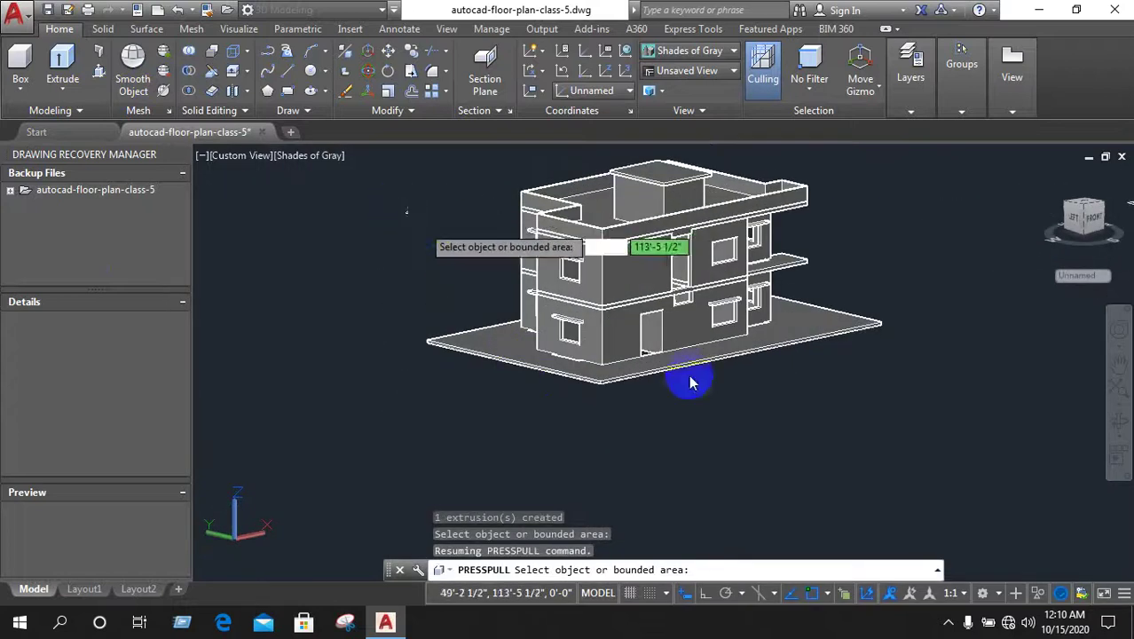
scroll(778, 380, down, 2)
shift+middle_drag(779, 380, 683, 397)
scroll(710, 364, up, 2)
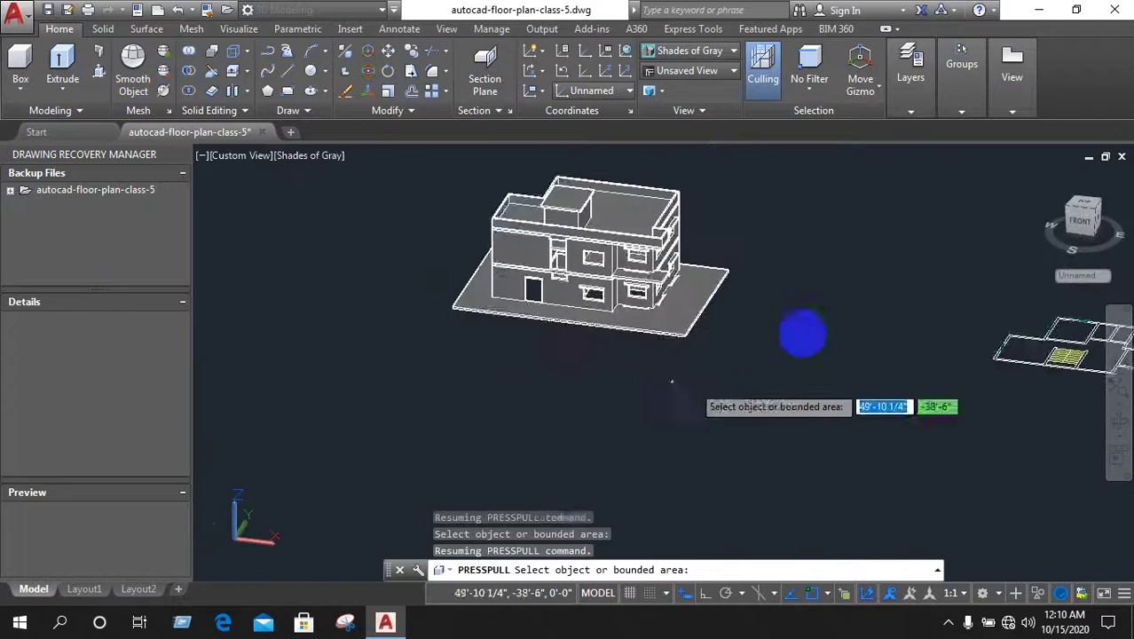
scroll(645, 157, up, 2)
scroll(481, 172, up, 3)
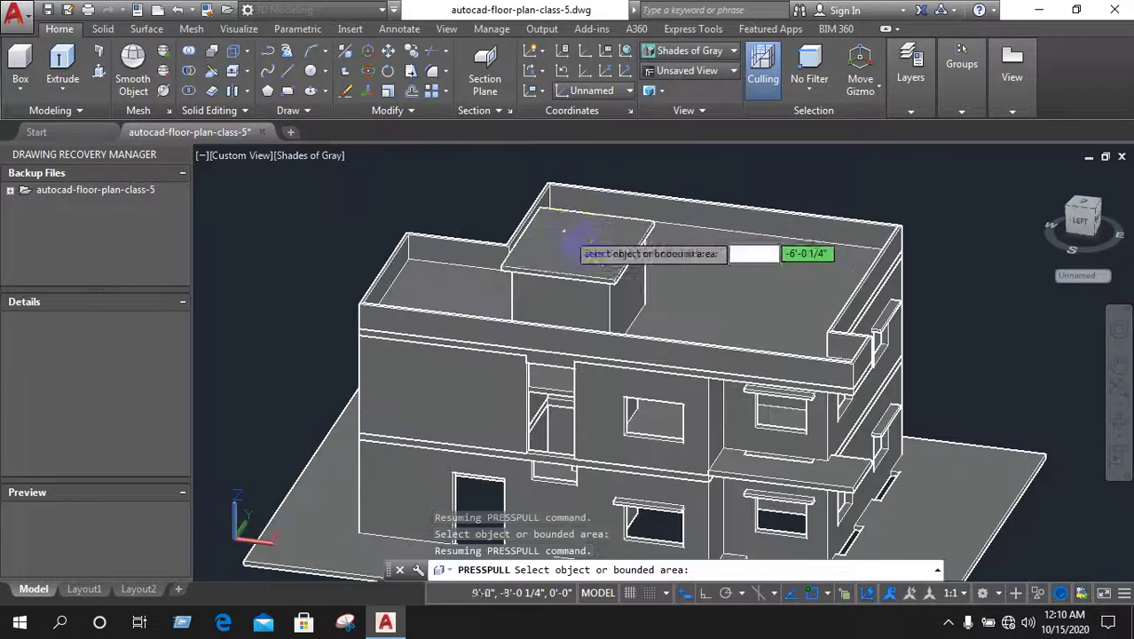